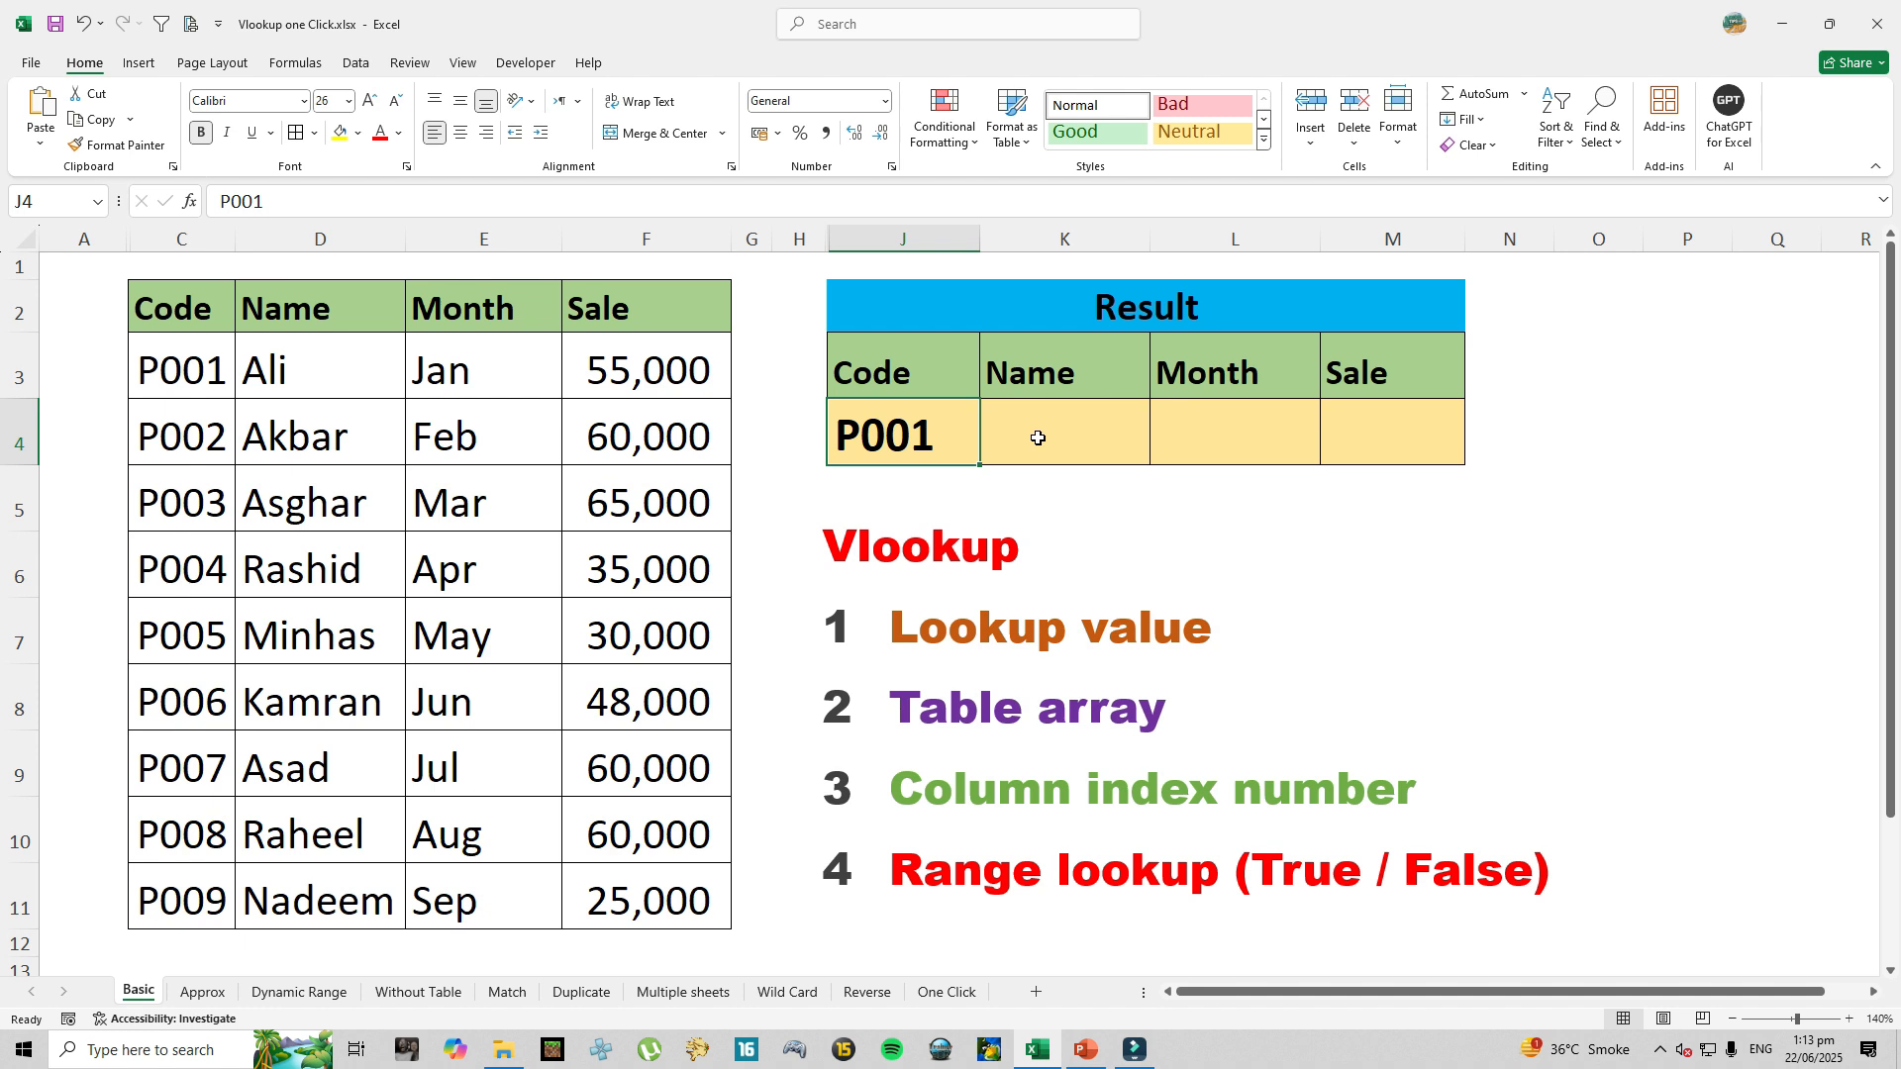
Examine the source table C2:F11 and its Code, Name, Month and Sale columns one by one.
mouse_move(158, 312)
left_mouse_down()
mouse_move(351, 480)
mouse_move(673, 837)
mouse_move(673, 901)
left_mouse_up()
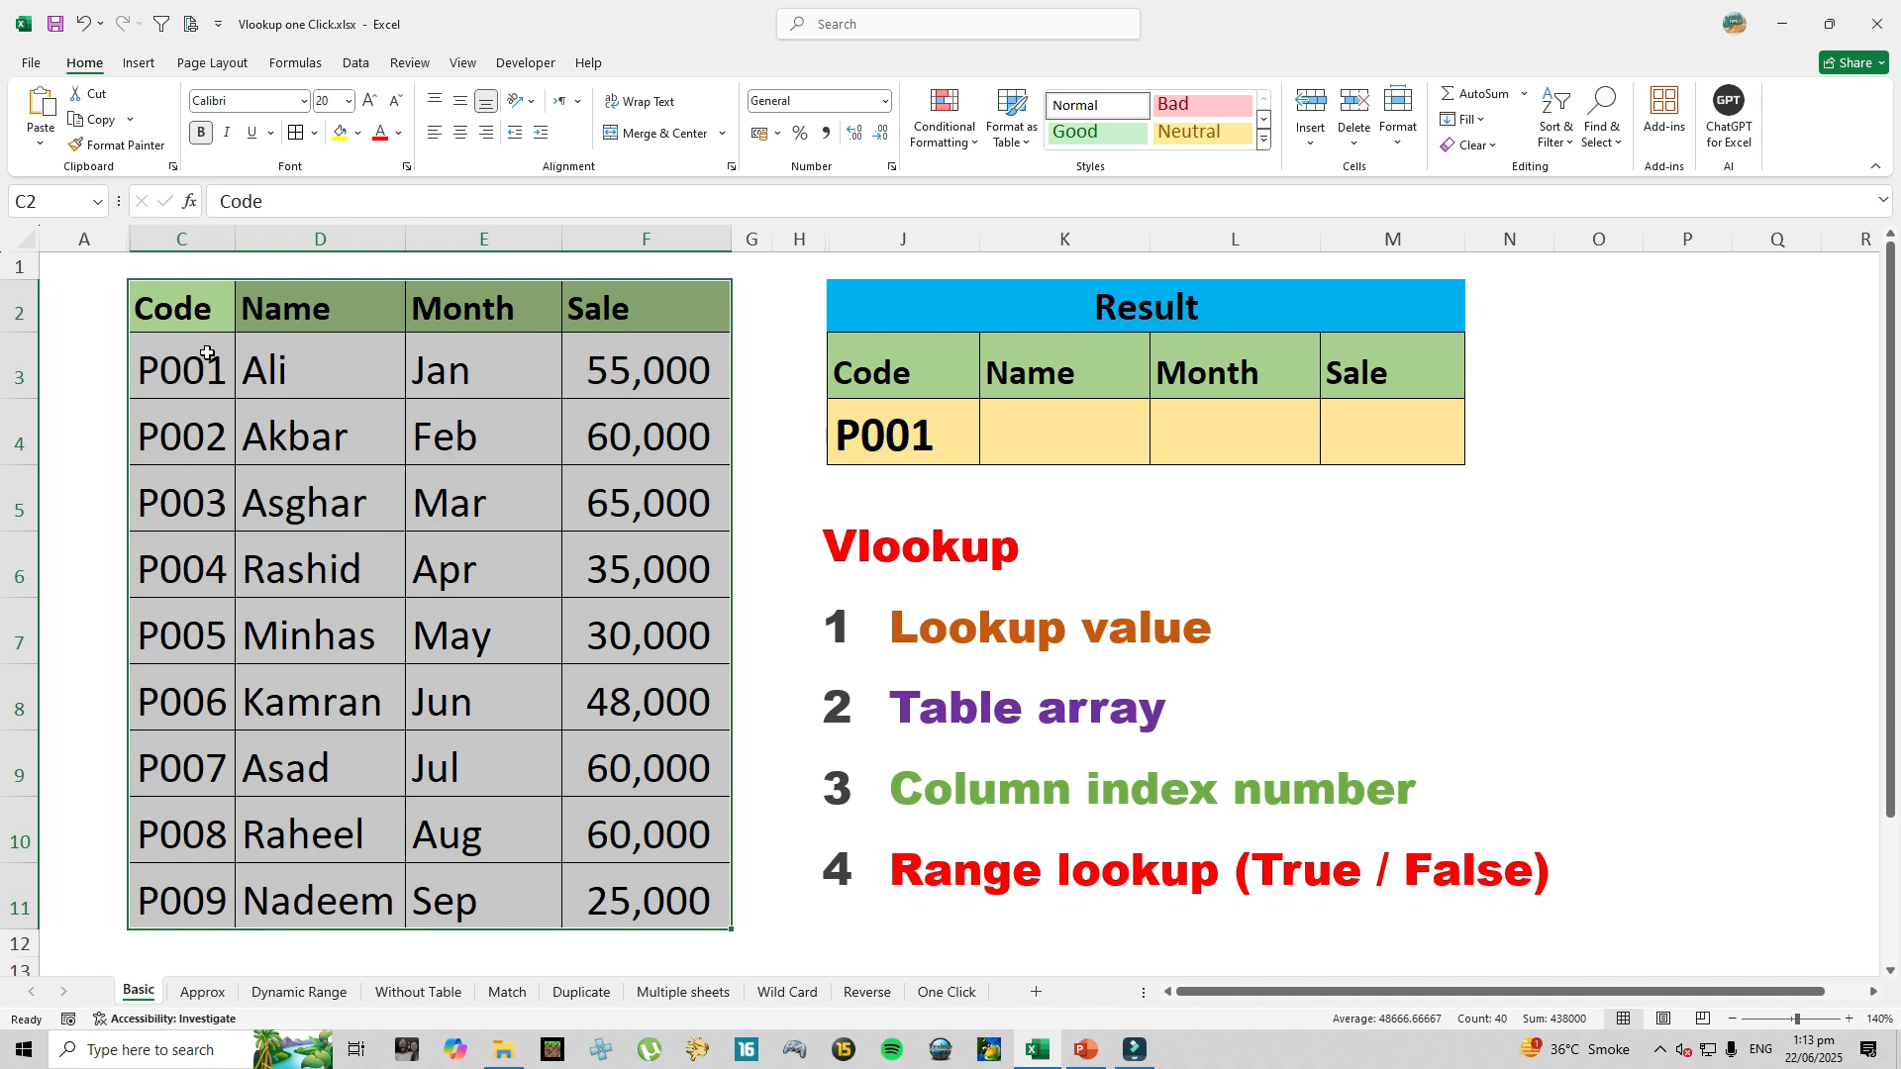
left_click(193, 241)
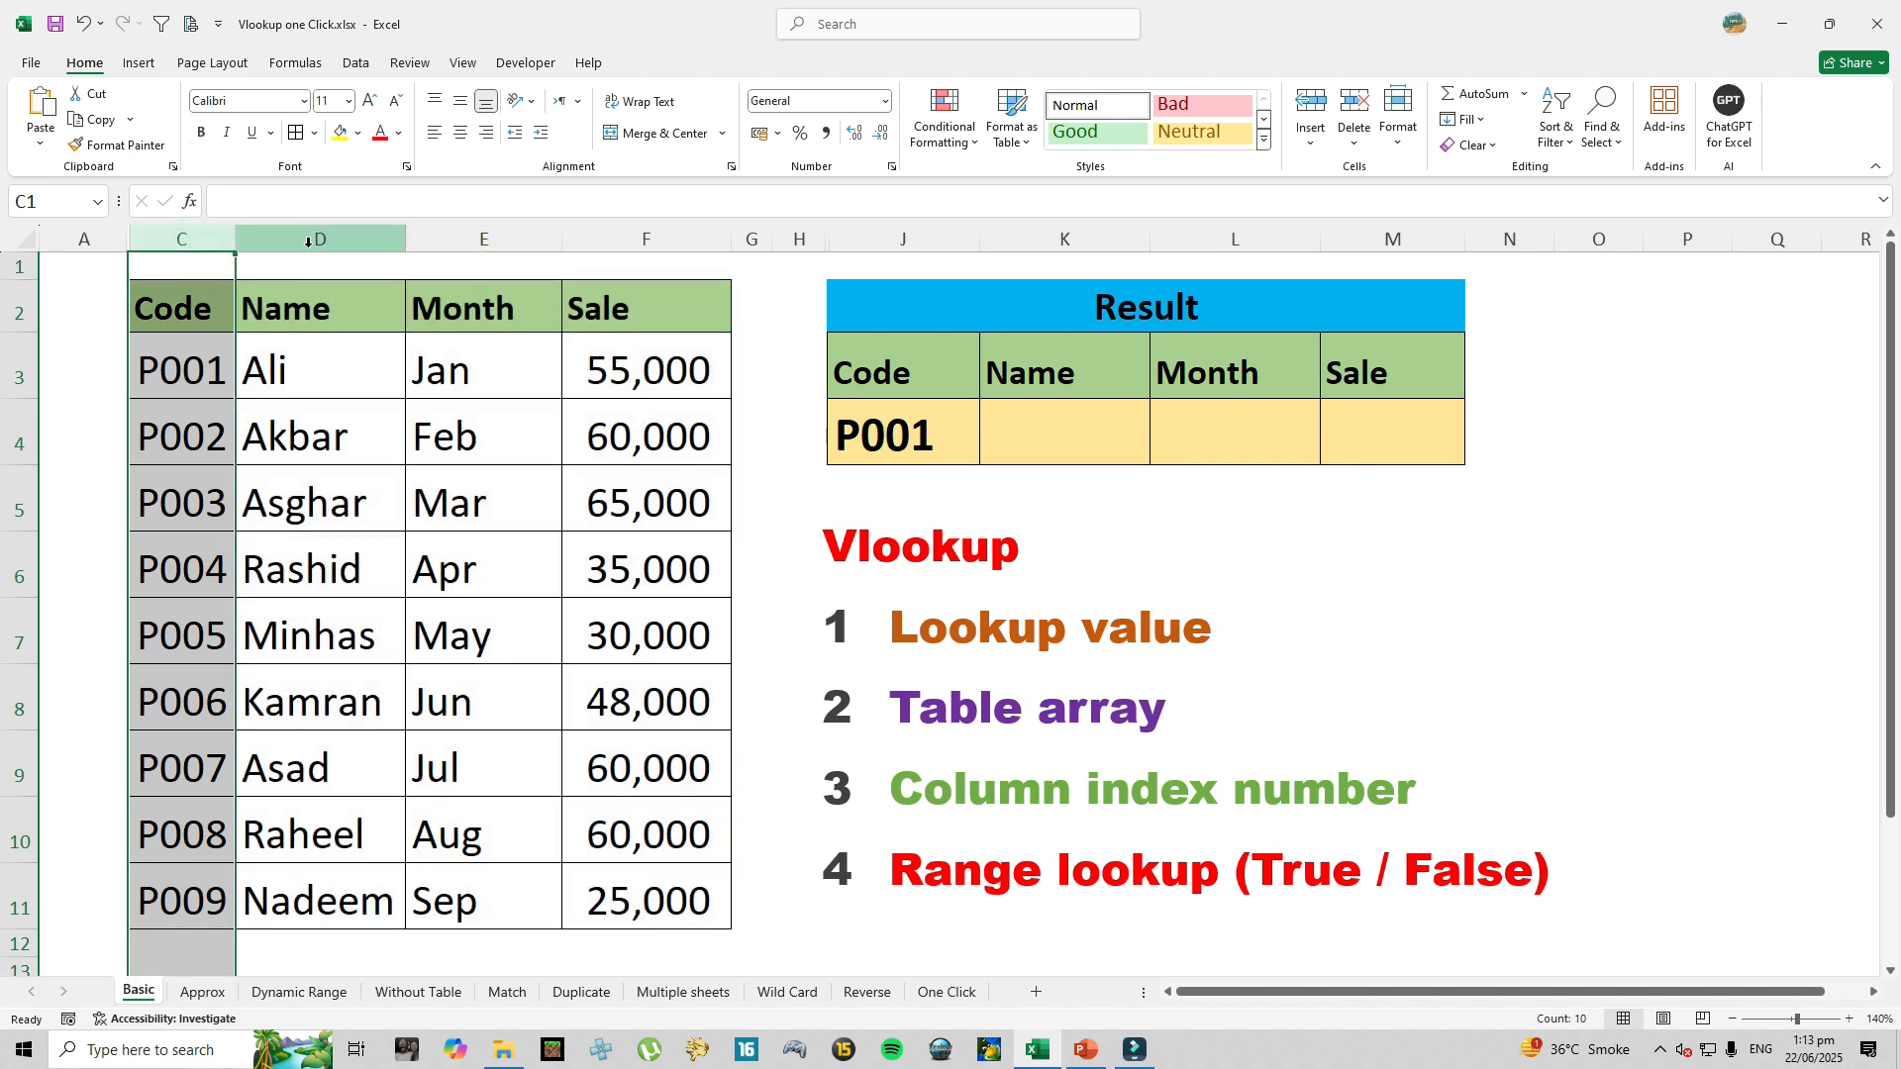
left_click(307, 243)
left_click(485, 243)
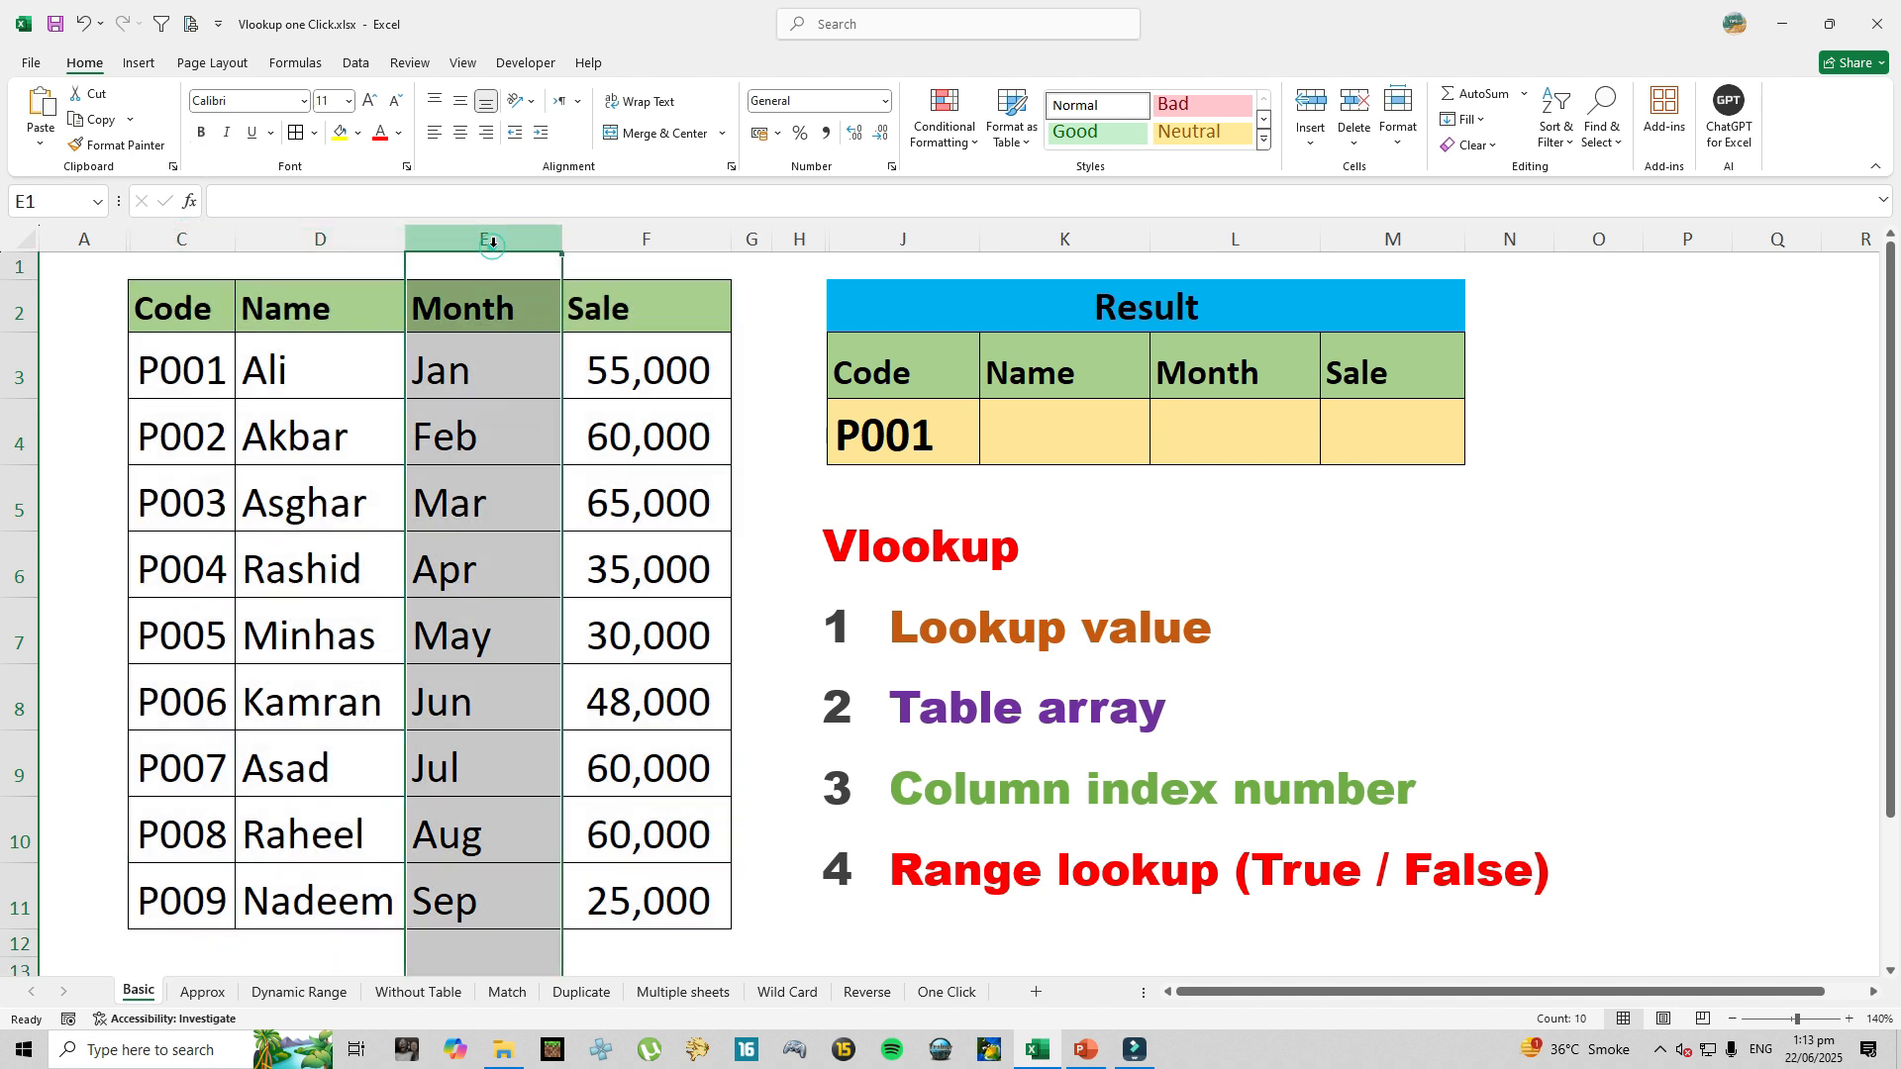
left_click(676, 243)
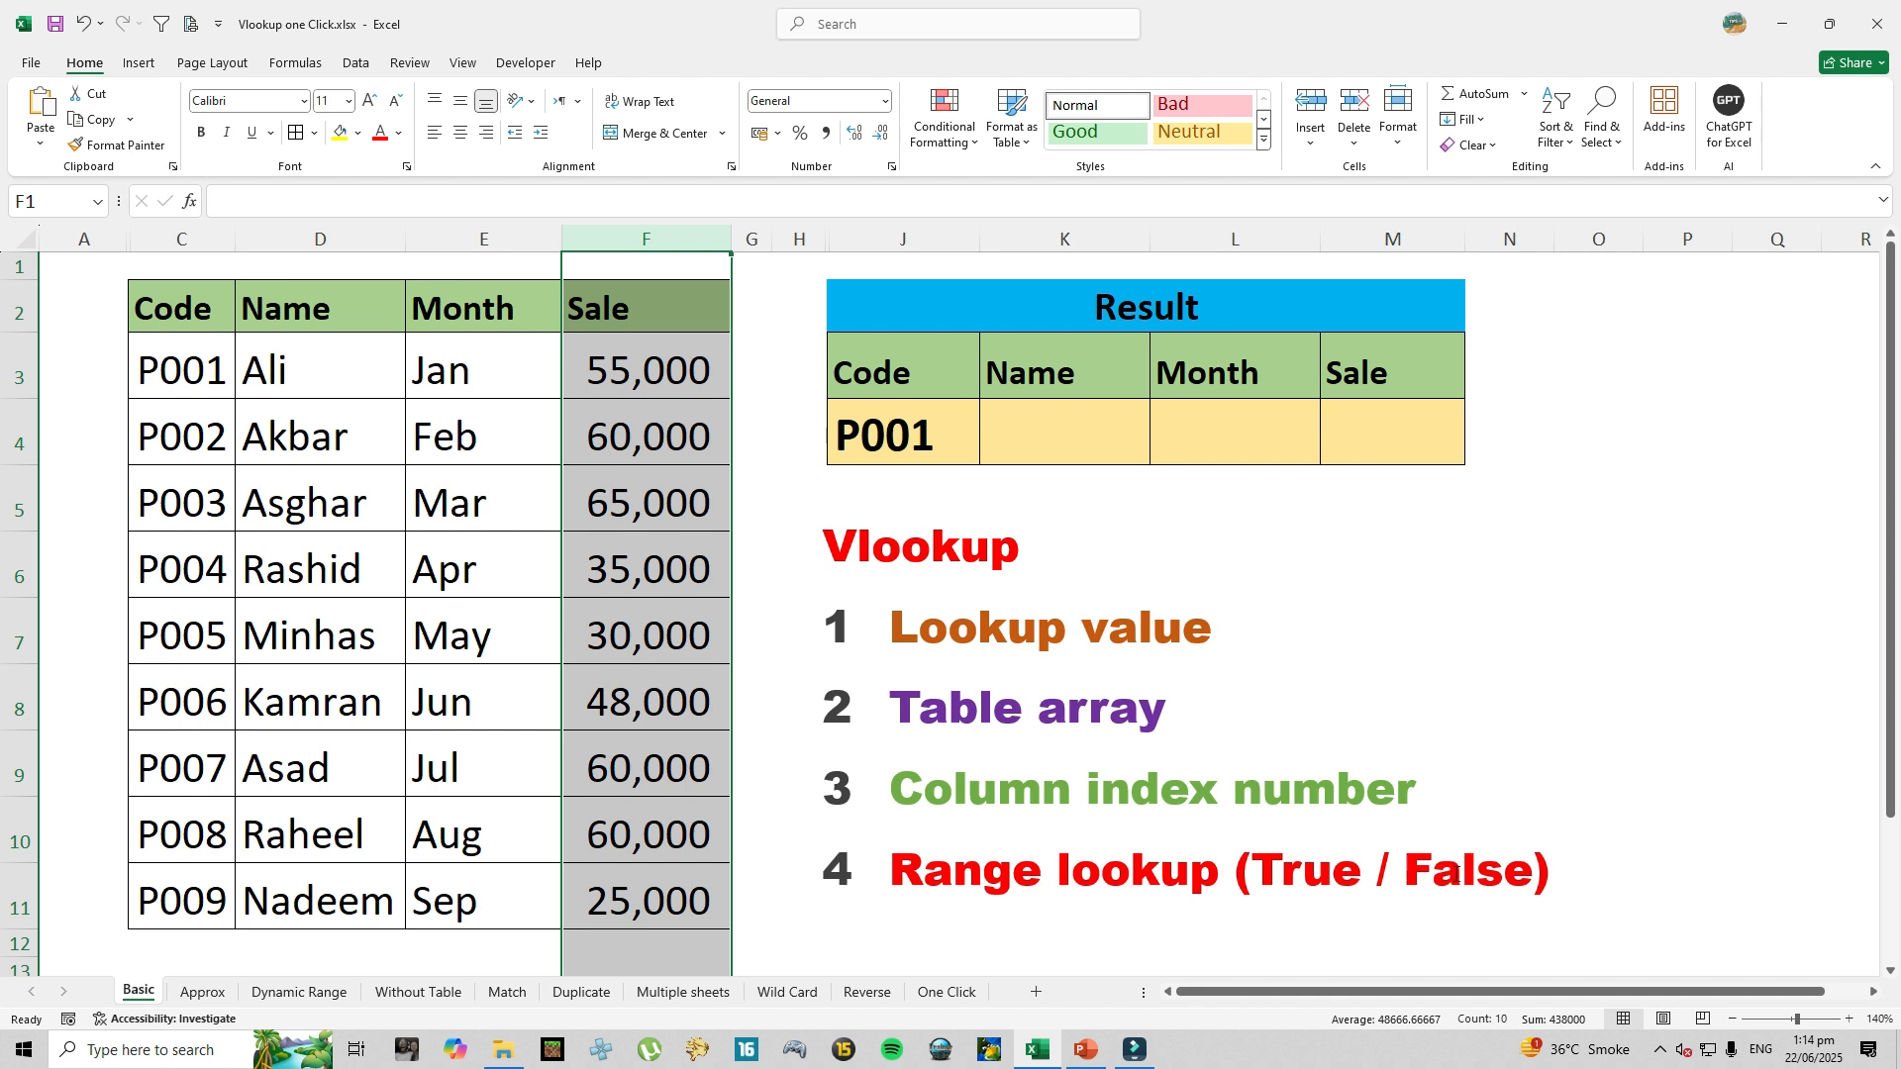
Start a VLOOKUP formula in K4 under Name in the Result table, with J4 as the lookup value.
left_click(1080, 430)
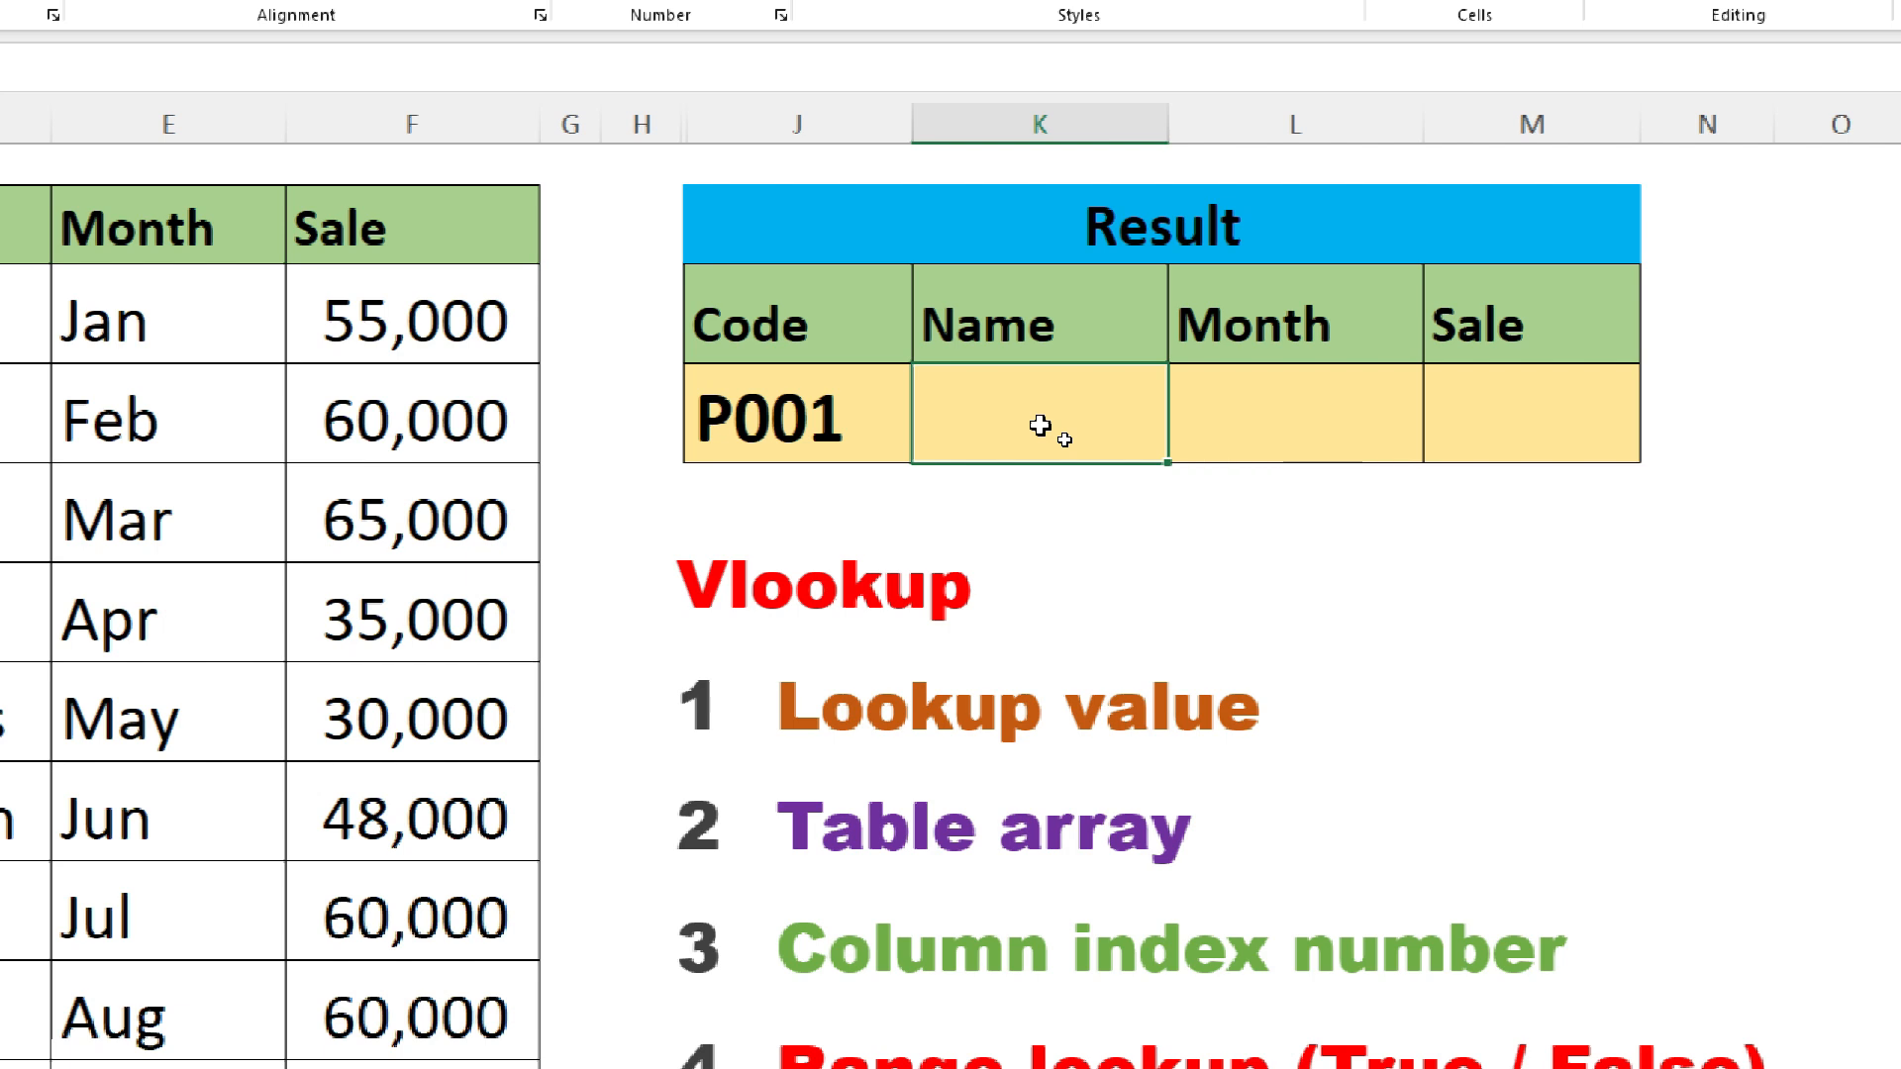
type("=")
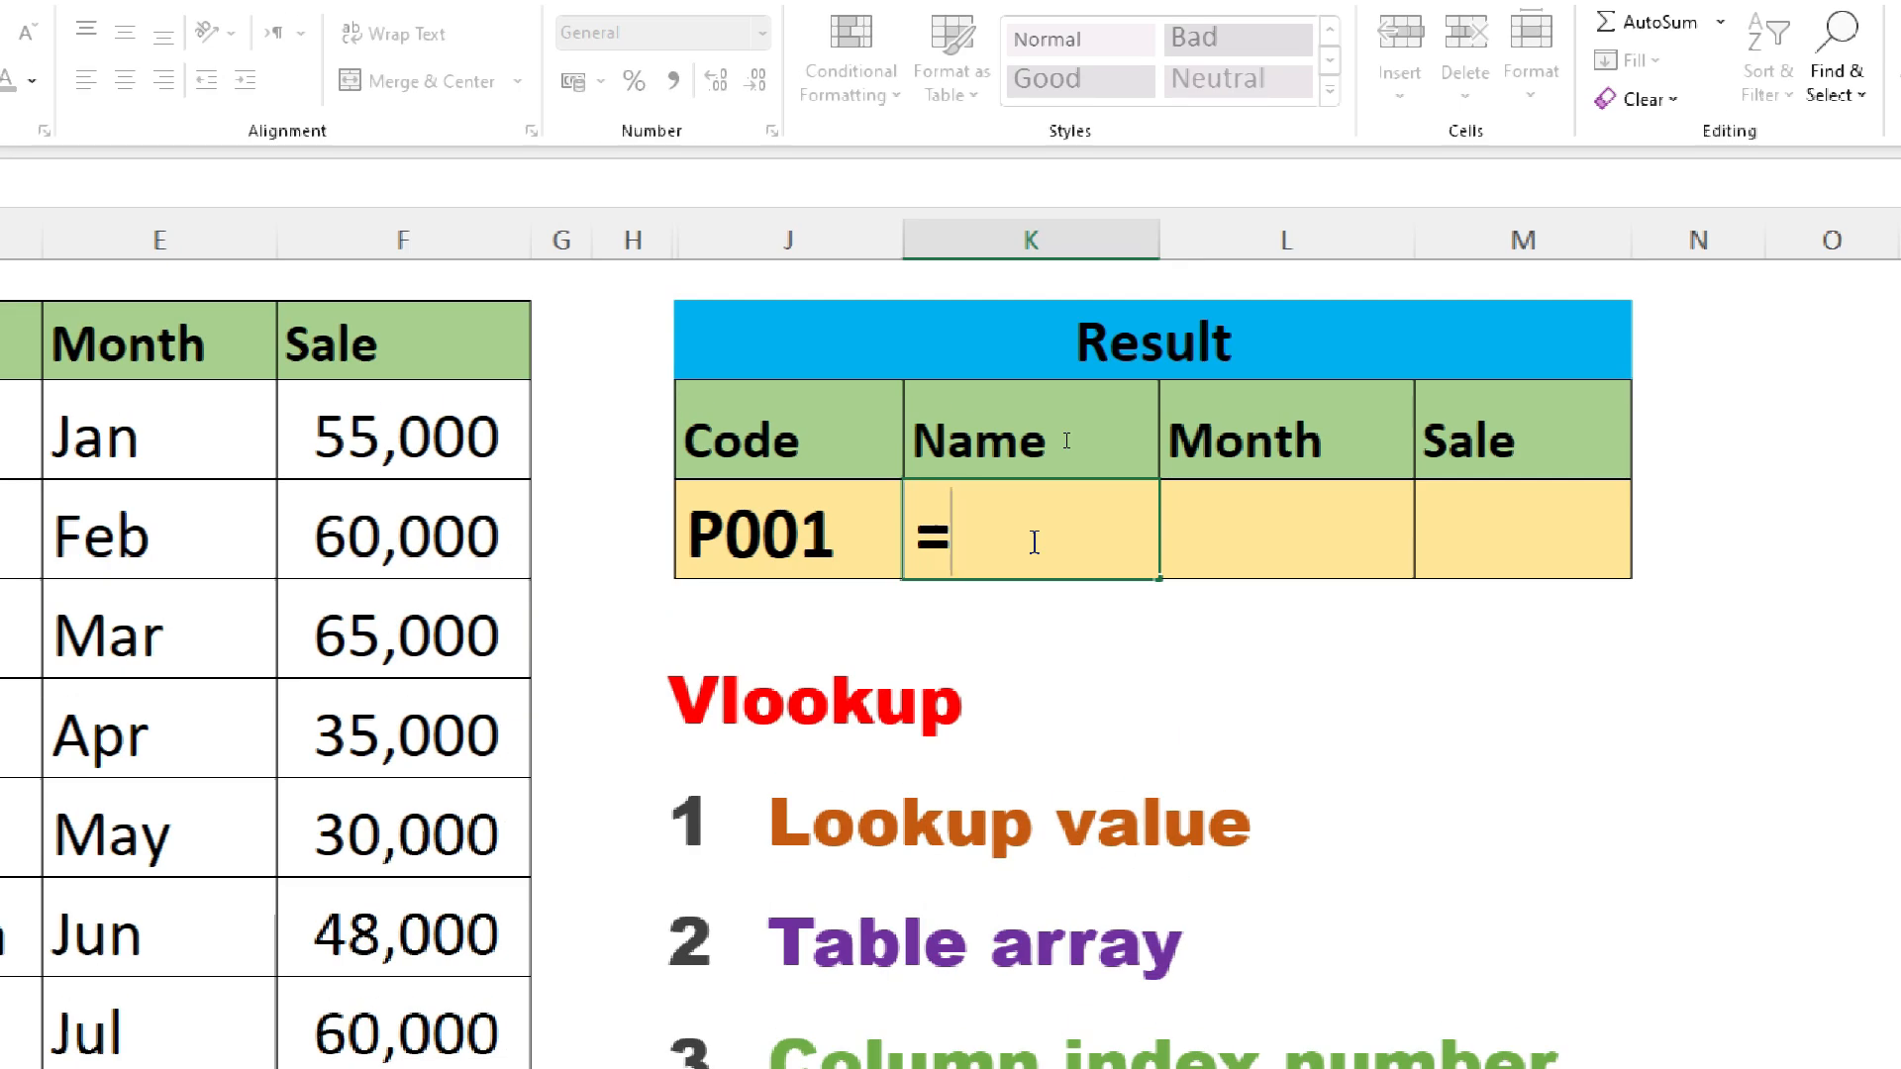
type("v")
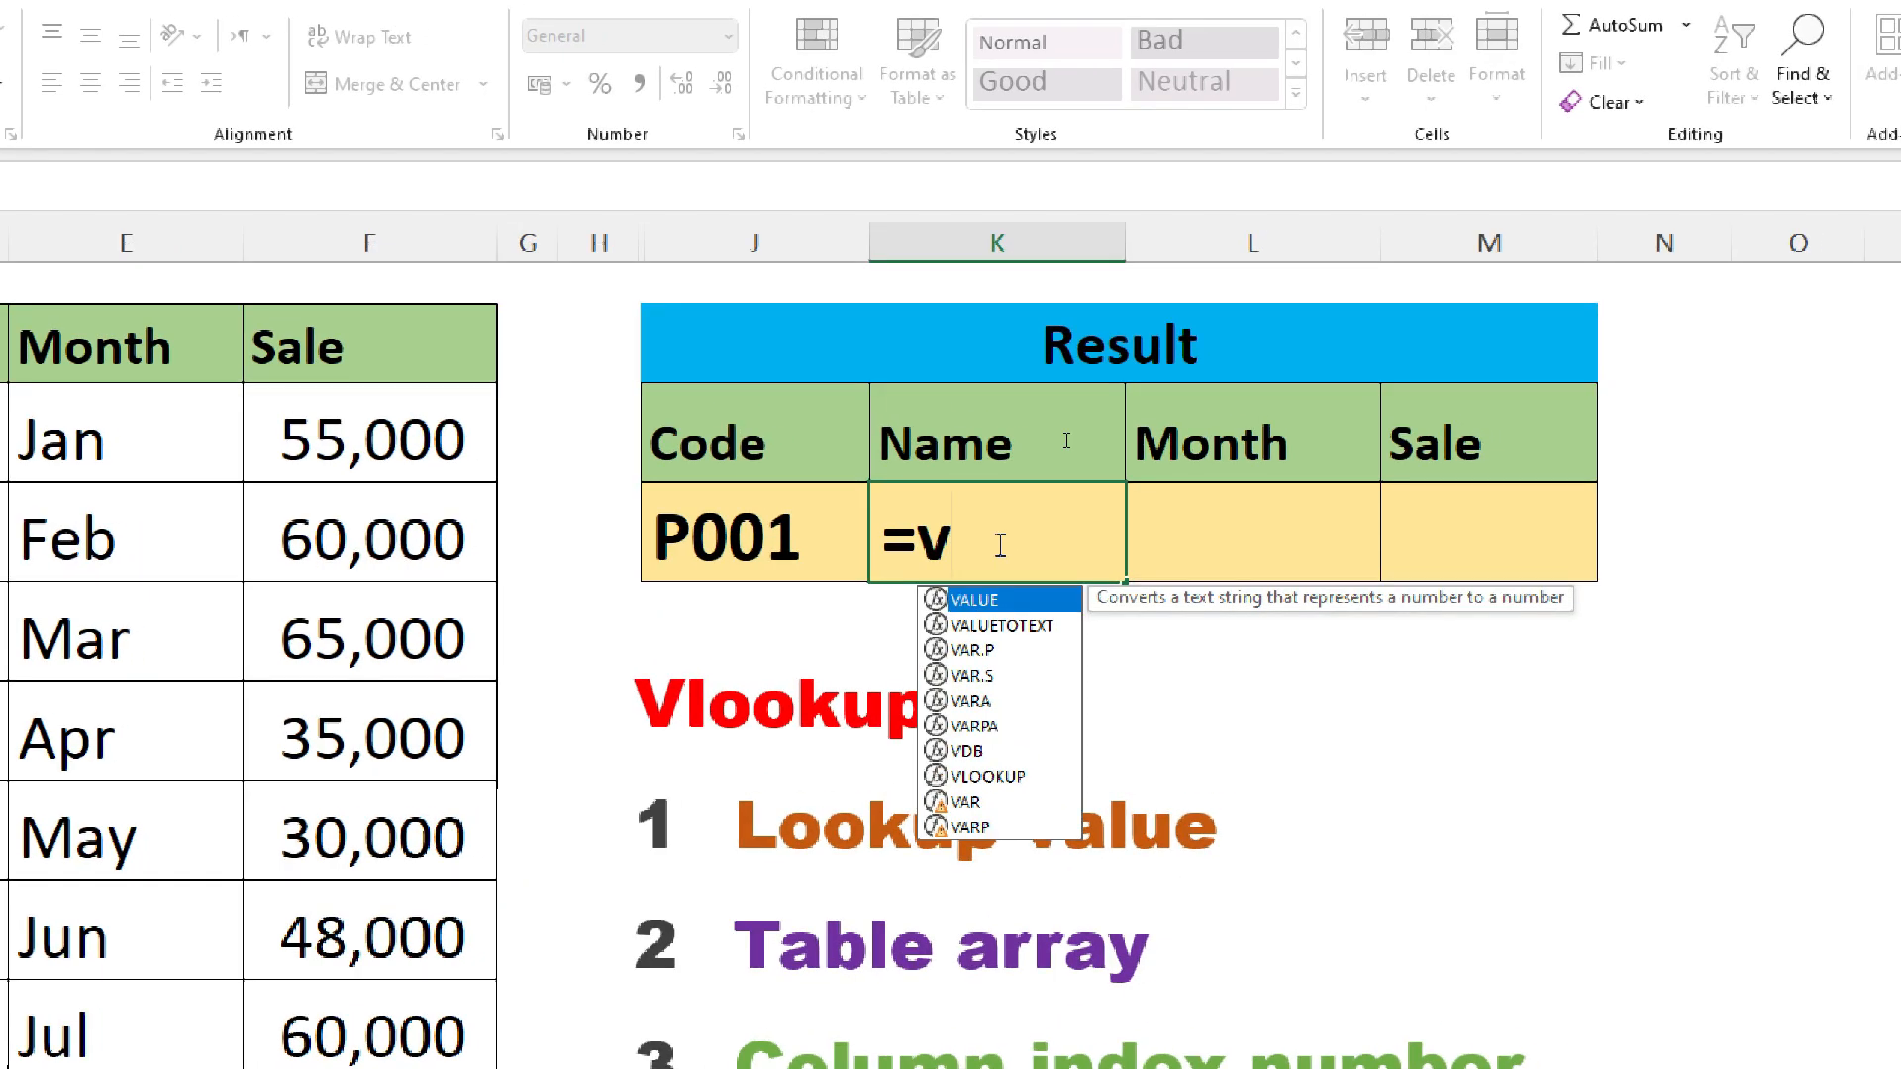
type("loo")
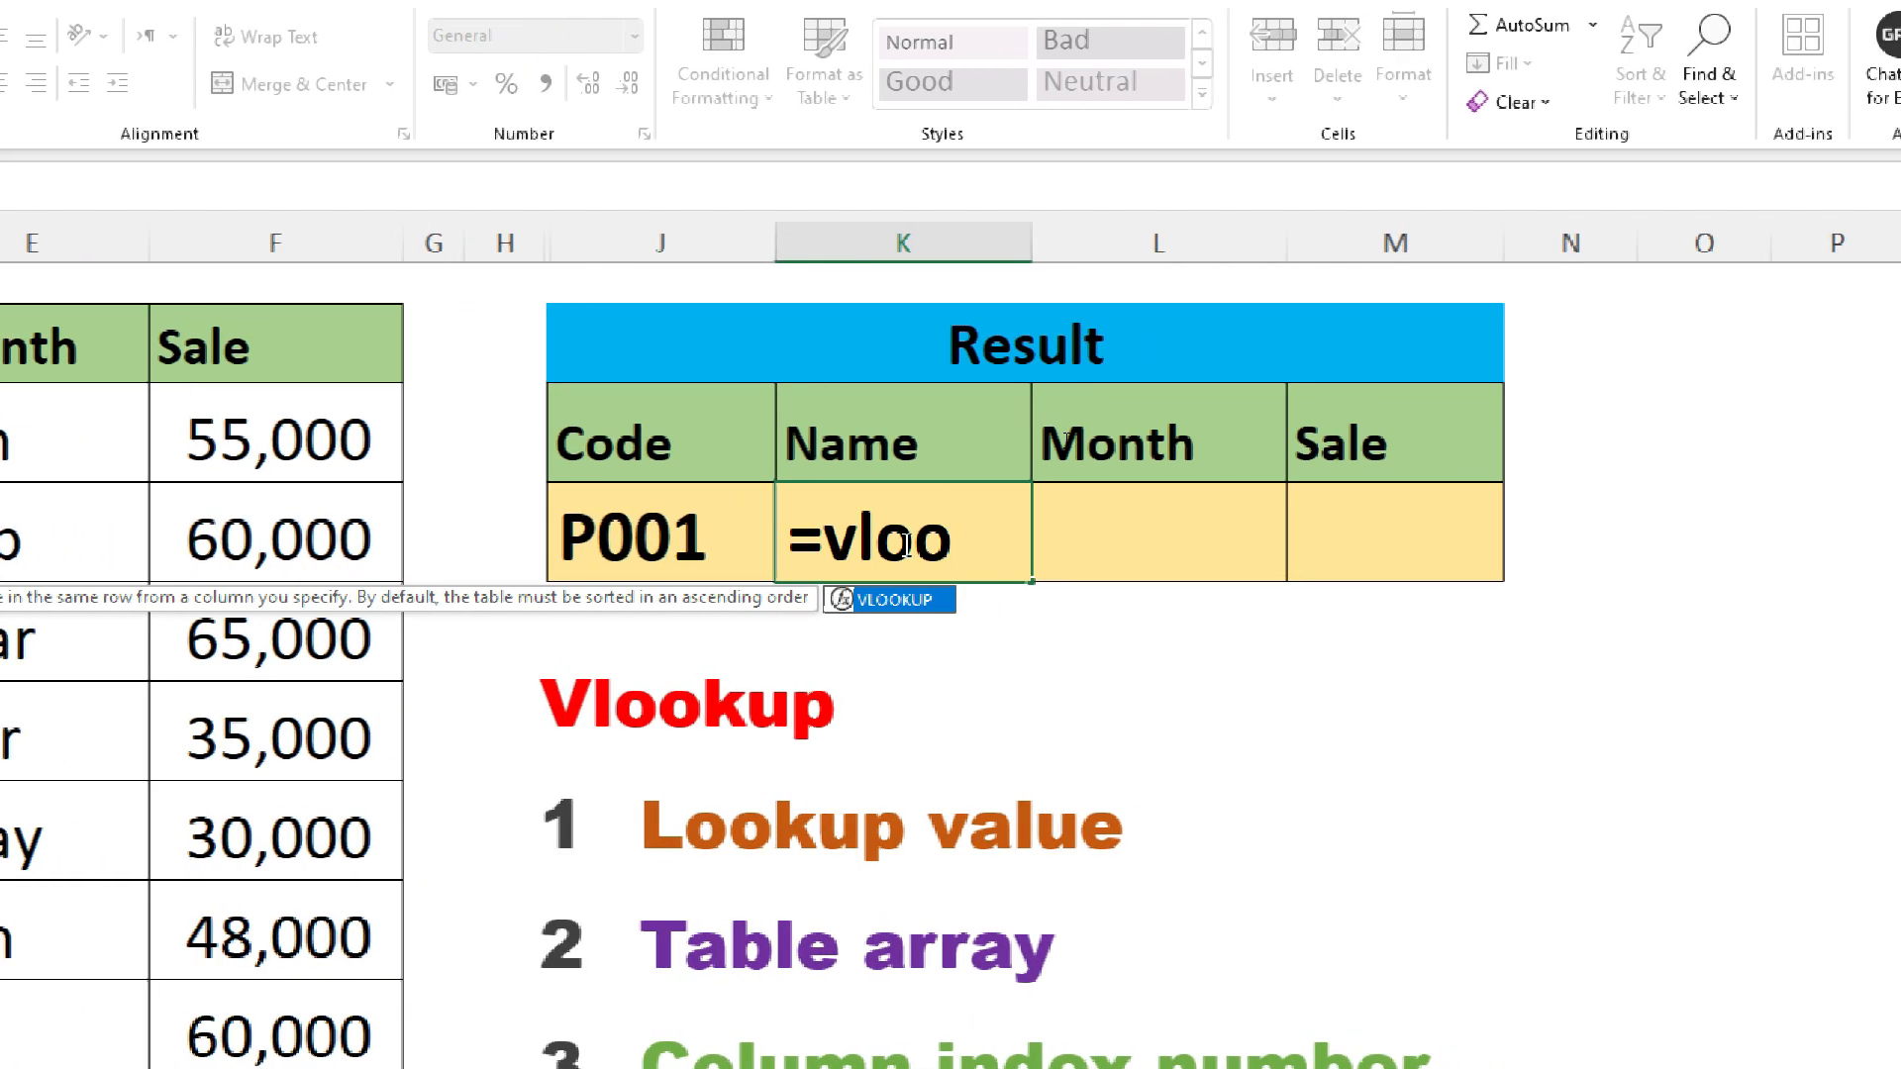
key("Tab")
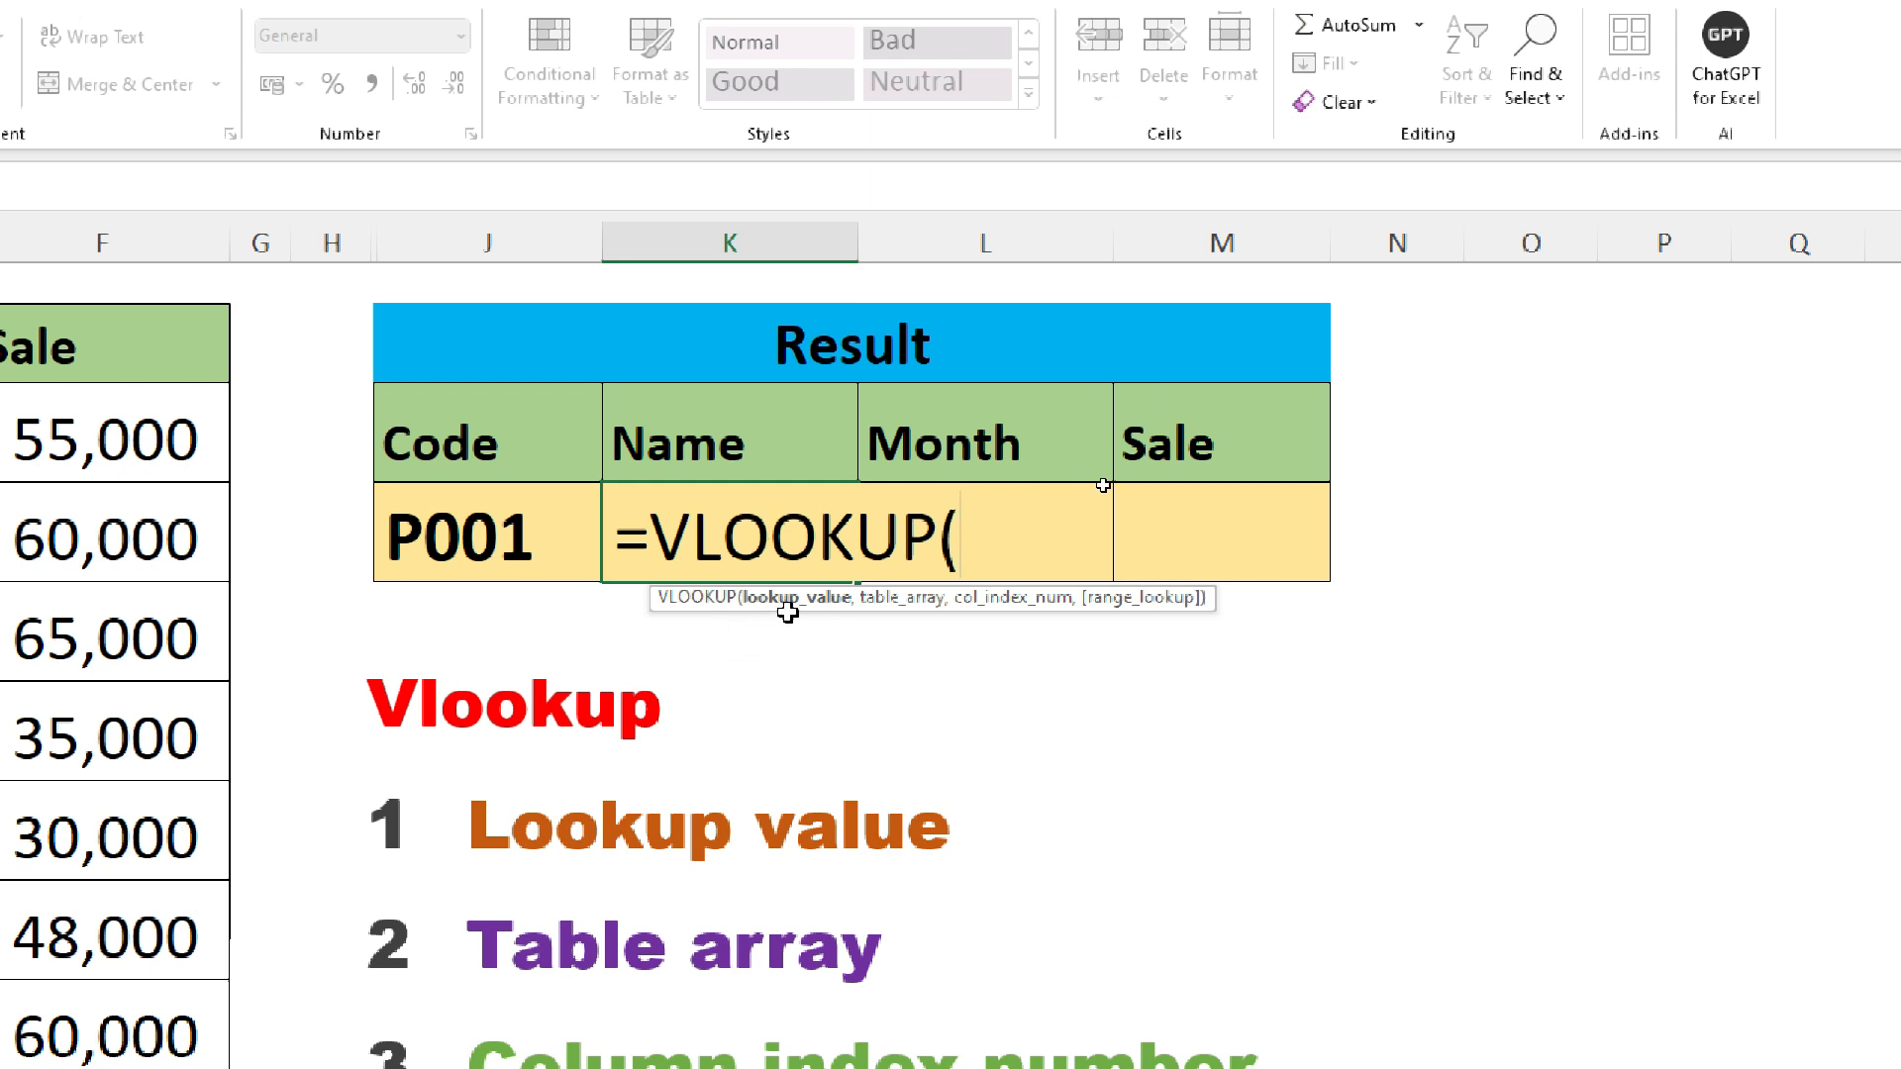
left_click(452, 544)
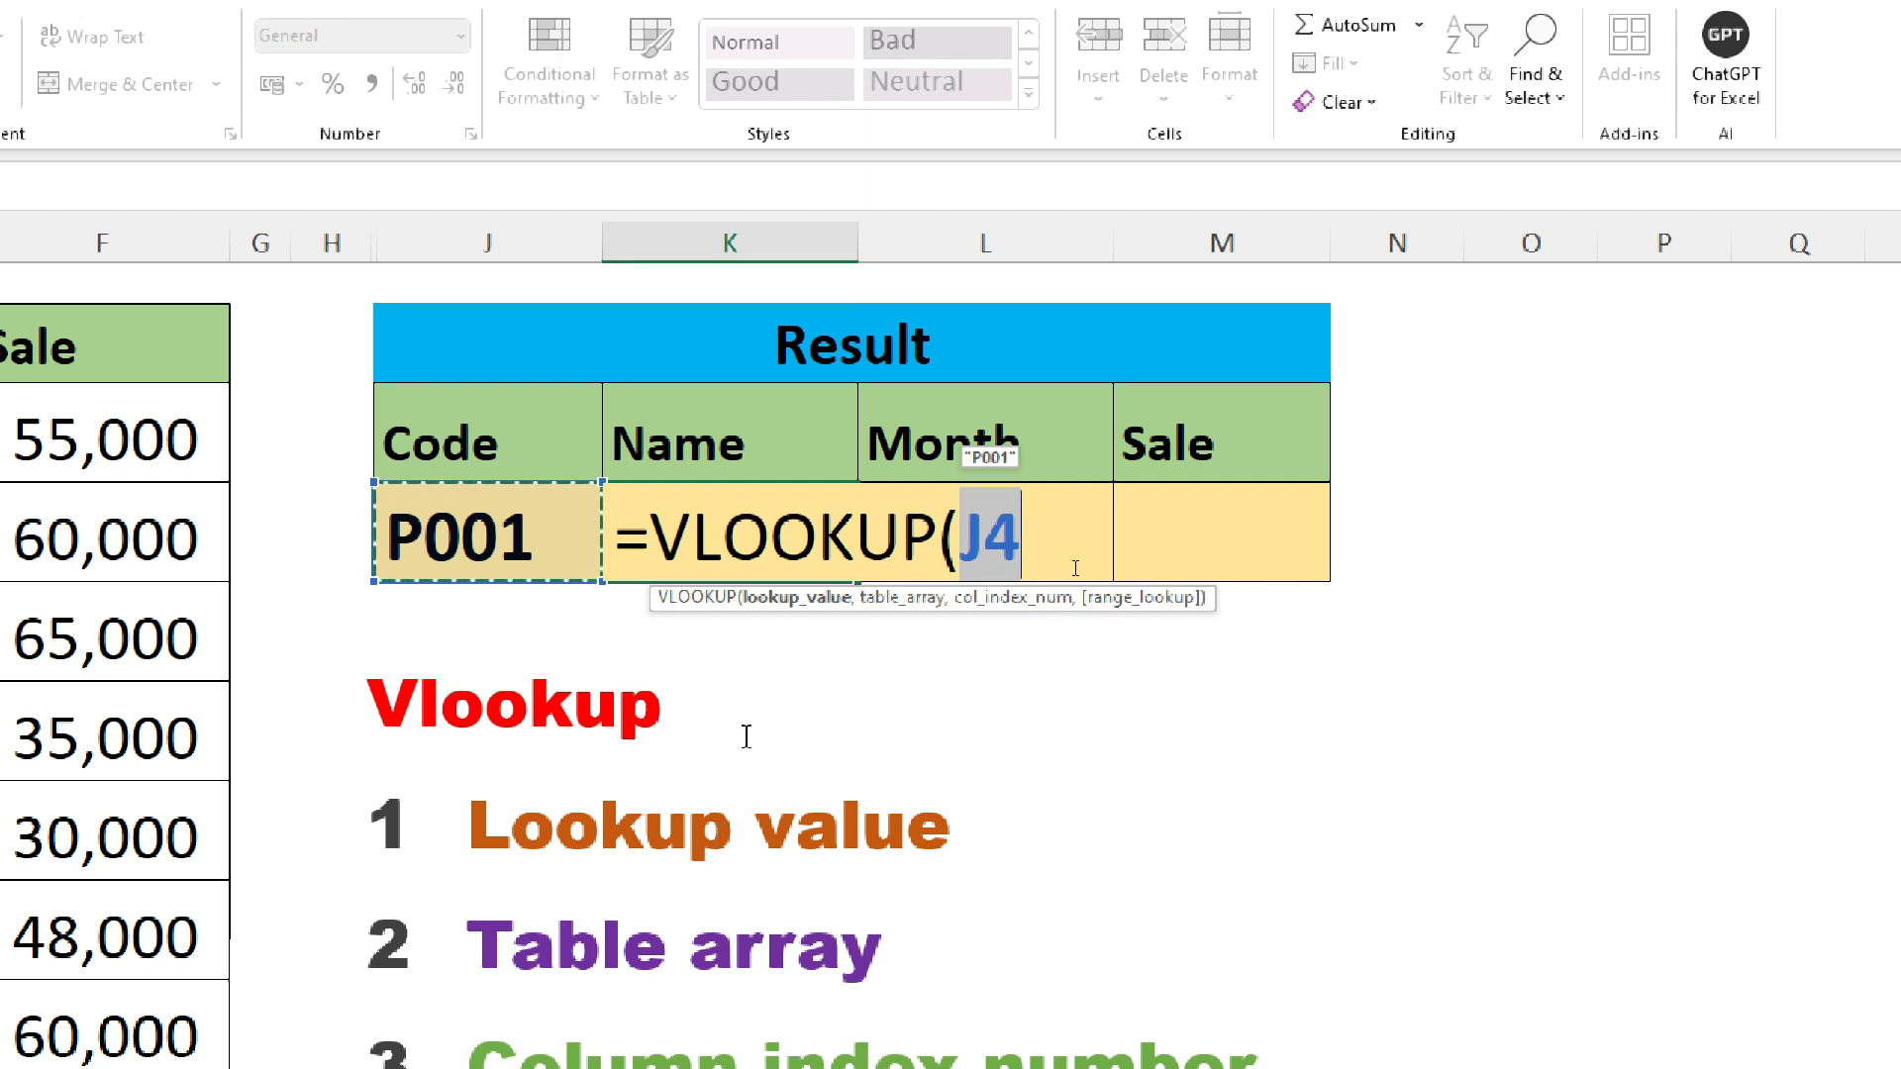
type(",")
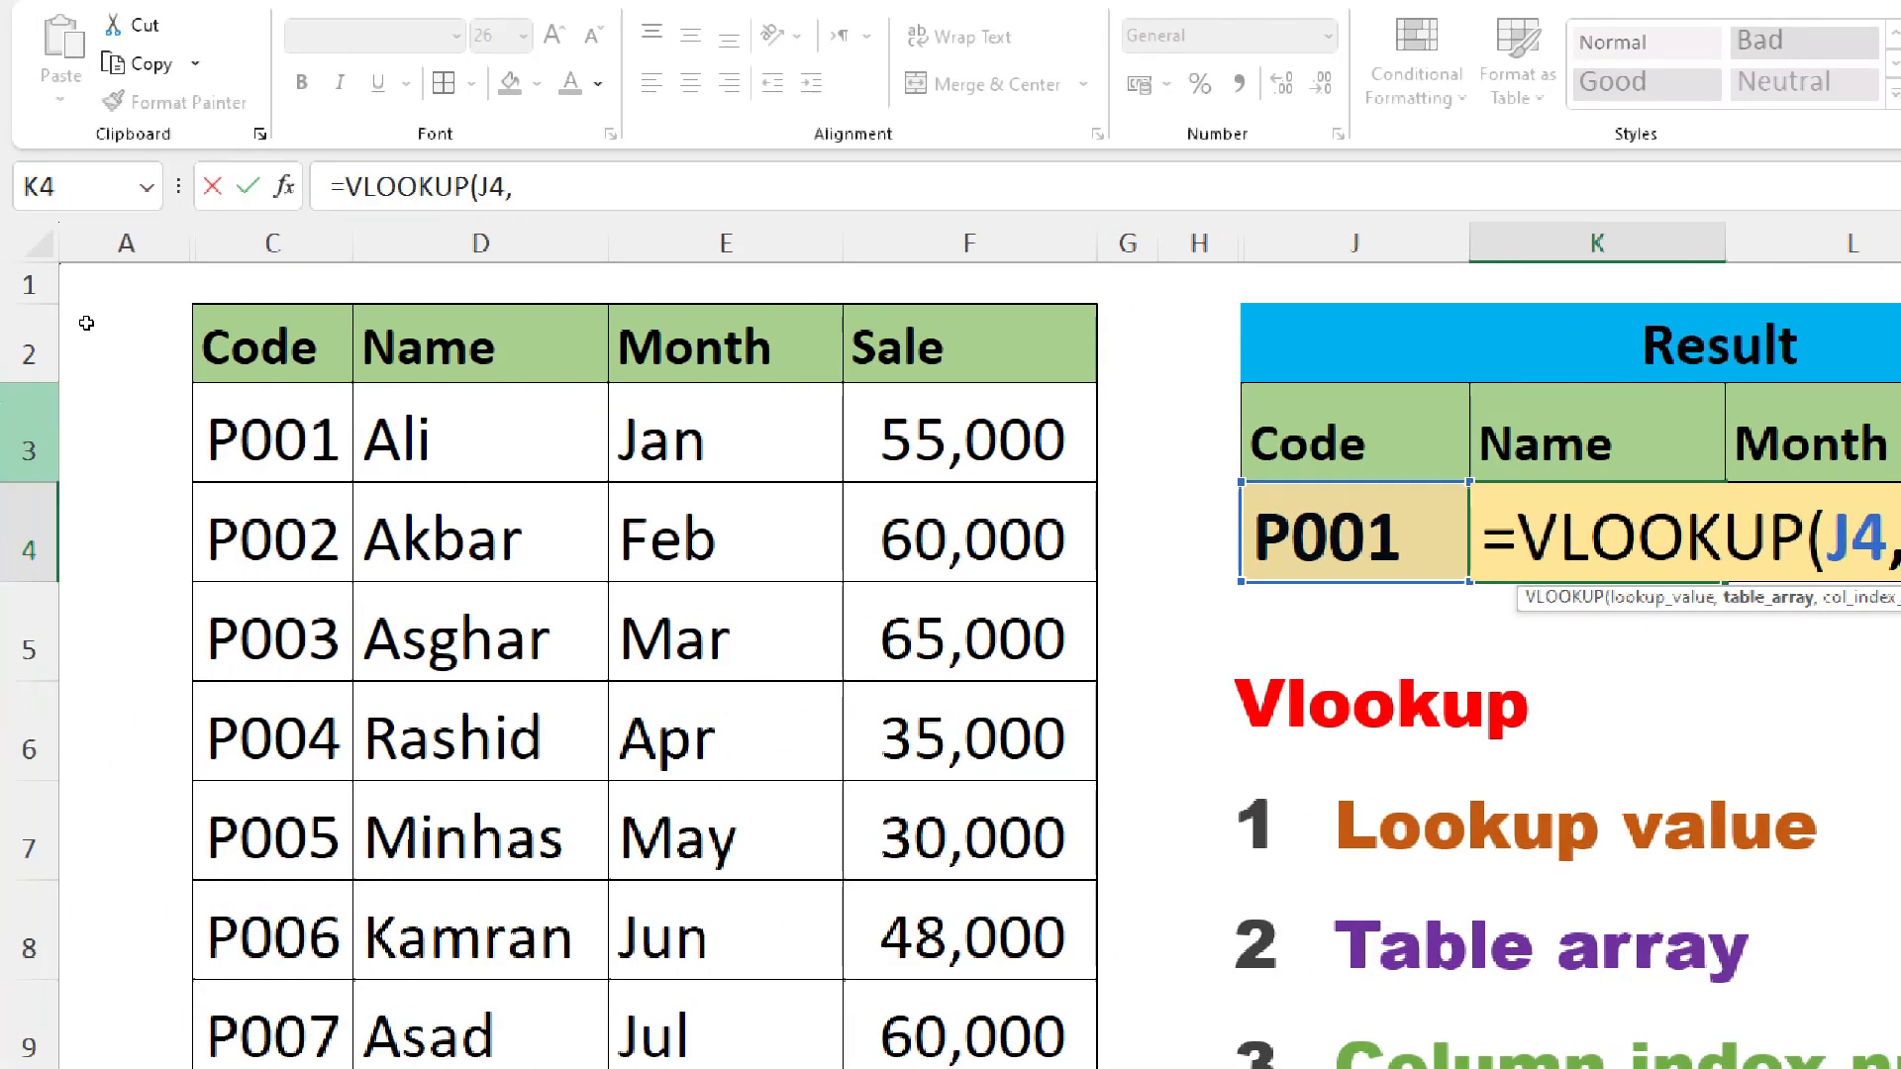
Complete the VLOOKUP in K4 with table array C2:F10, column index number 2 and range lookup FALSE.
left_click_drag(225, 356, 1031, 1036)
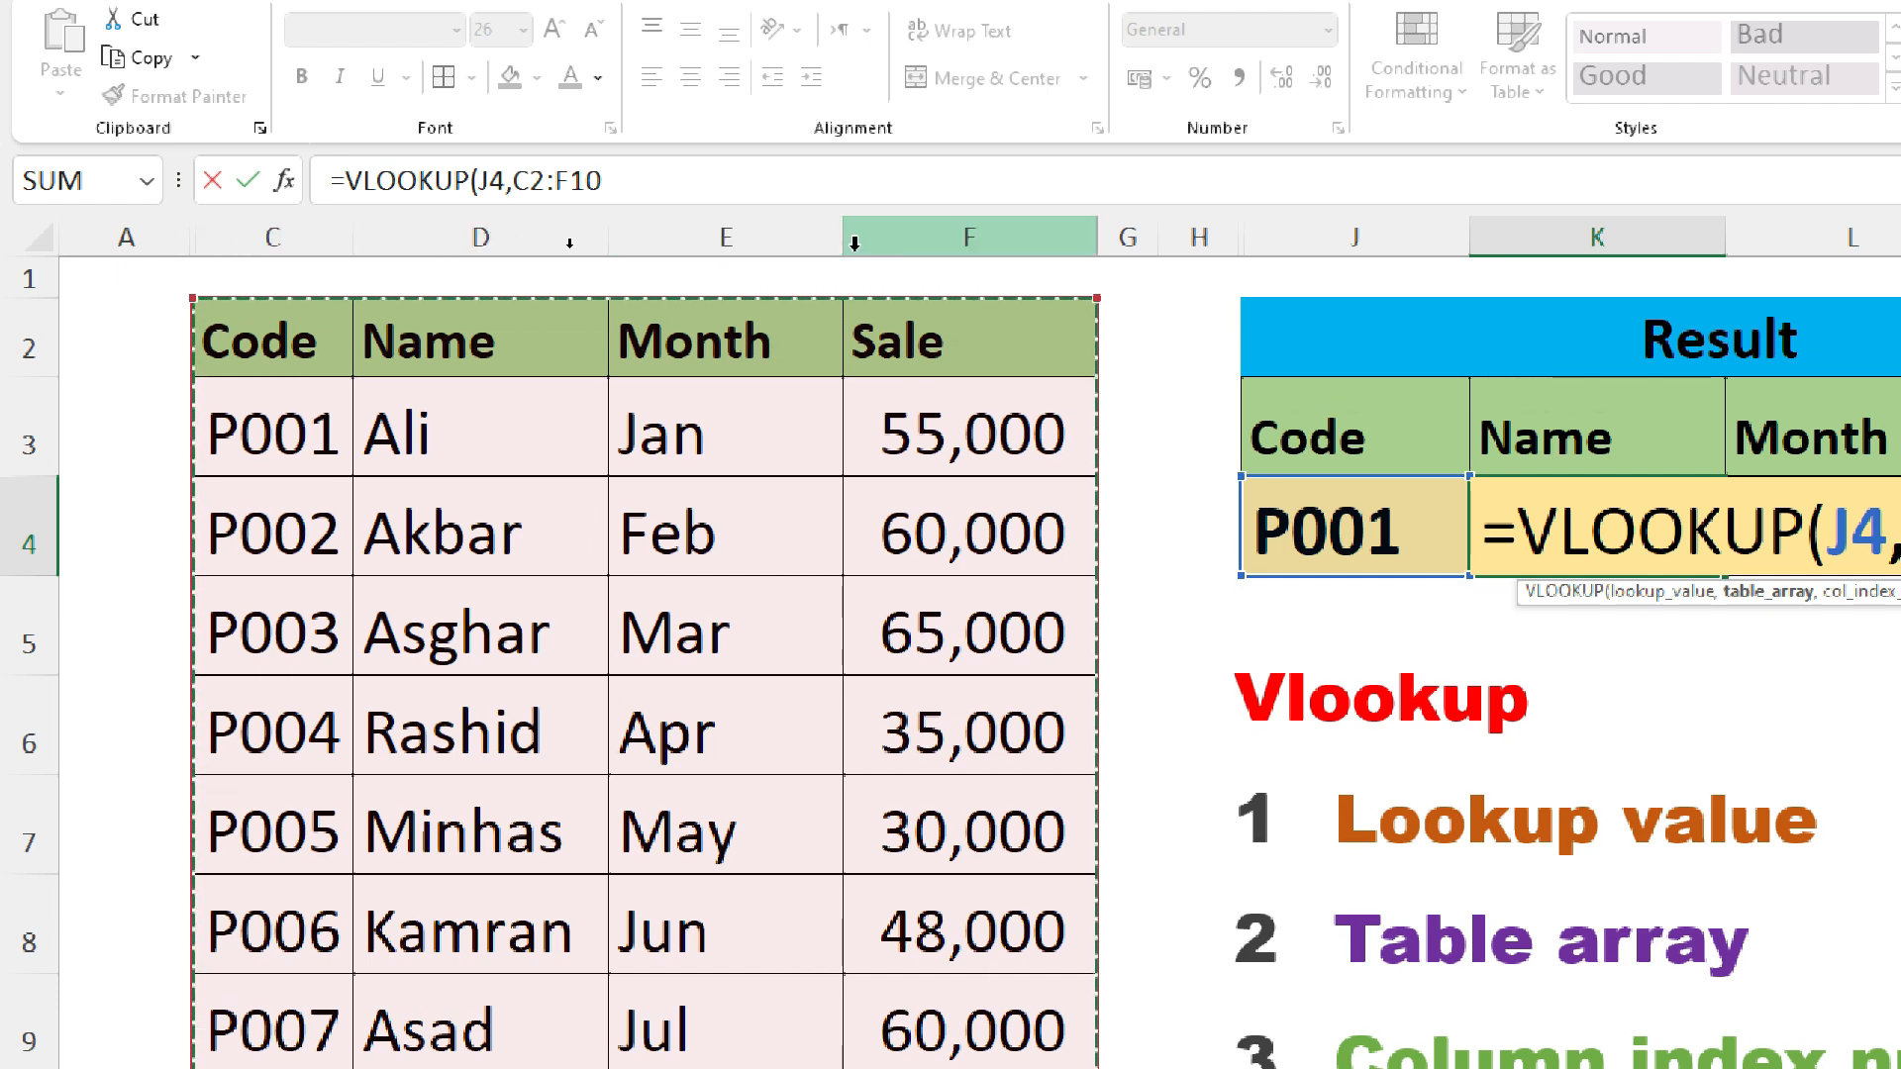
type(",")
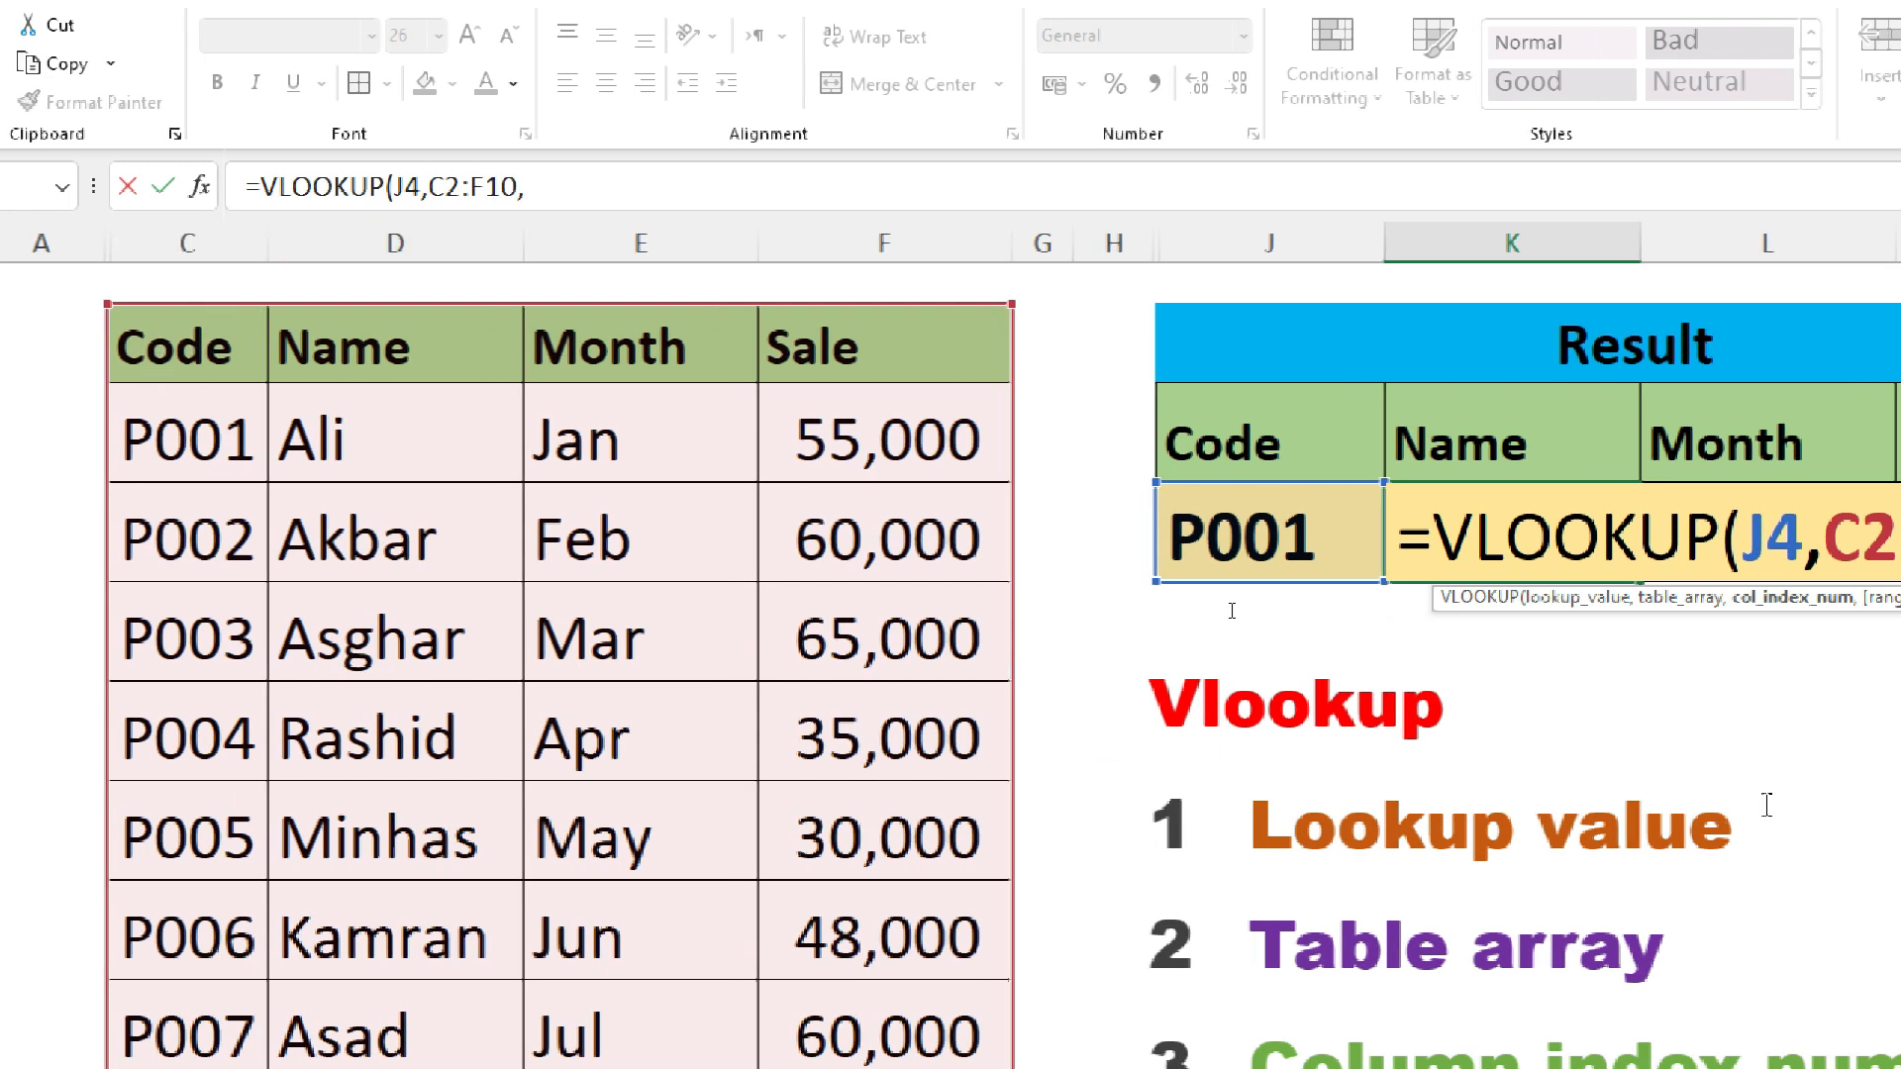
type("2")
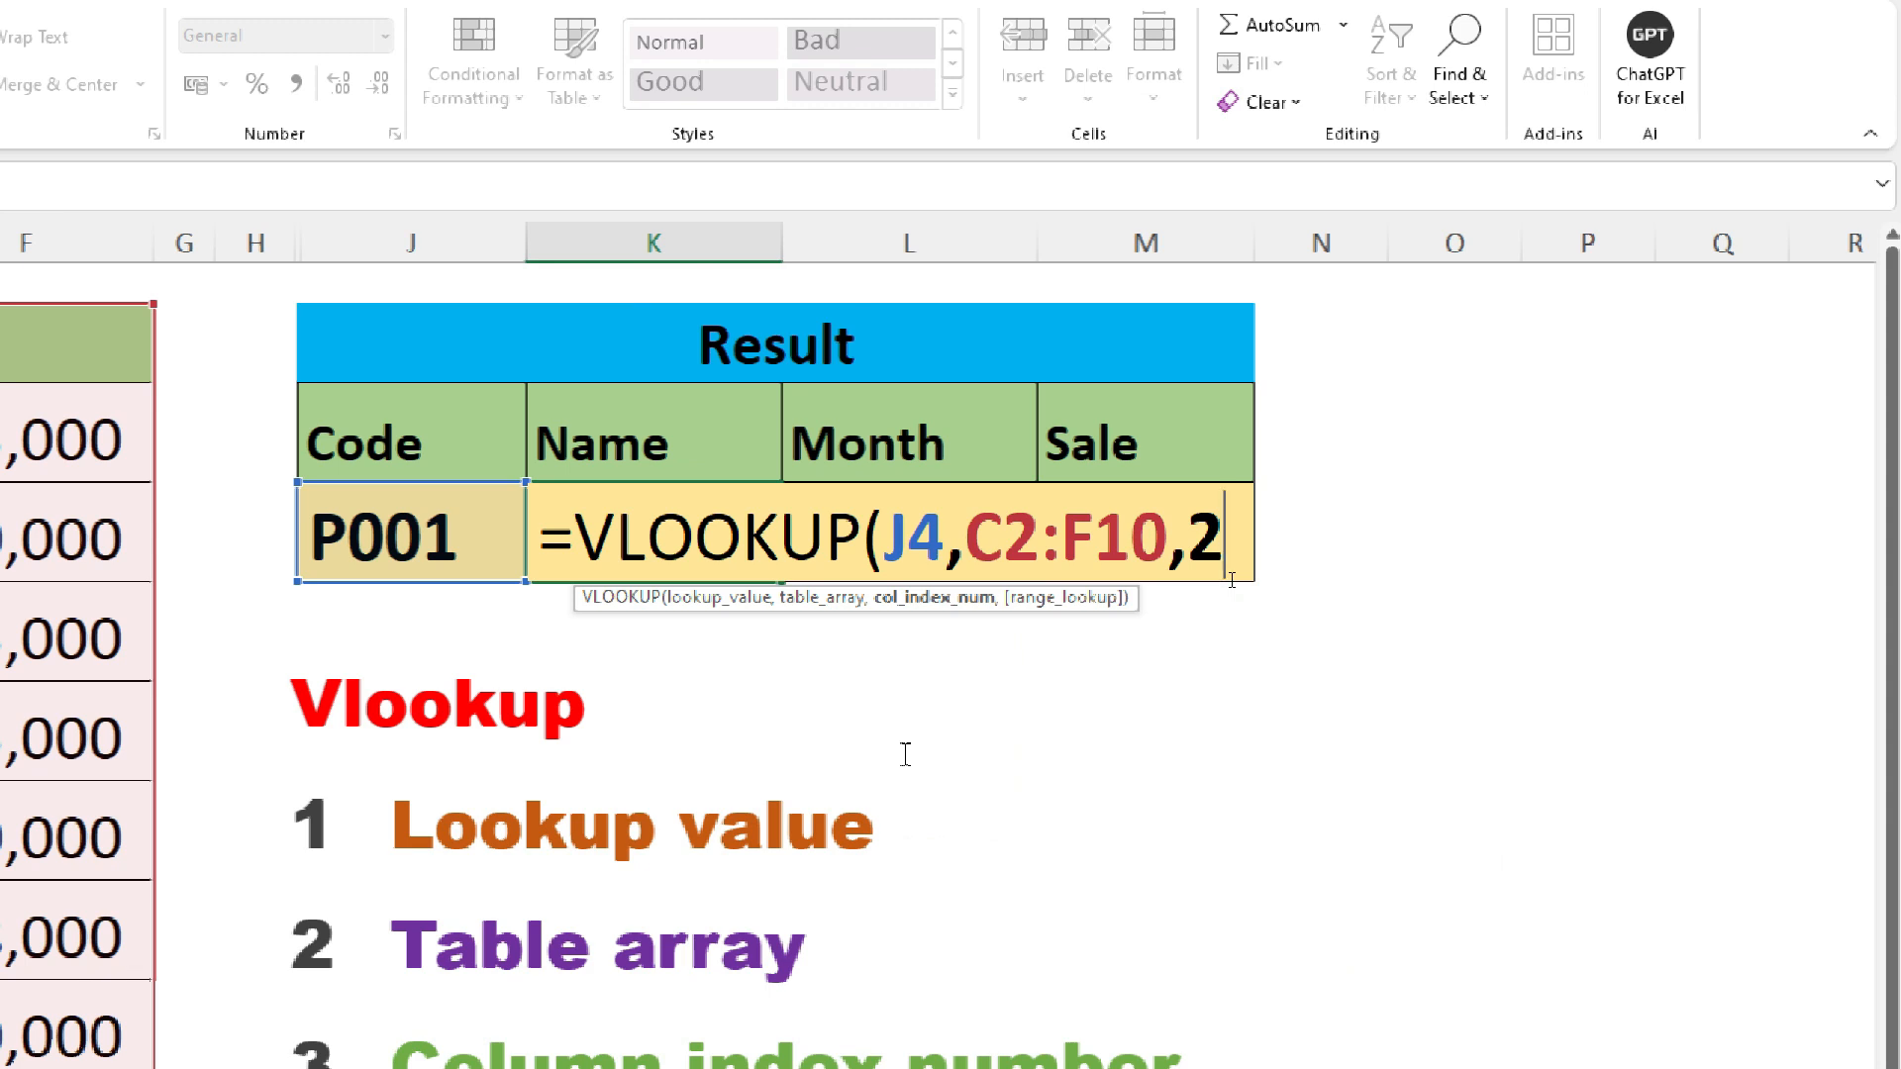
type(",")
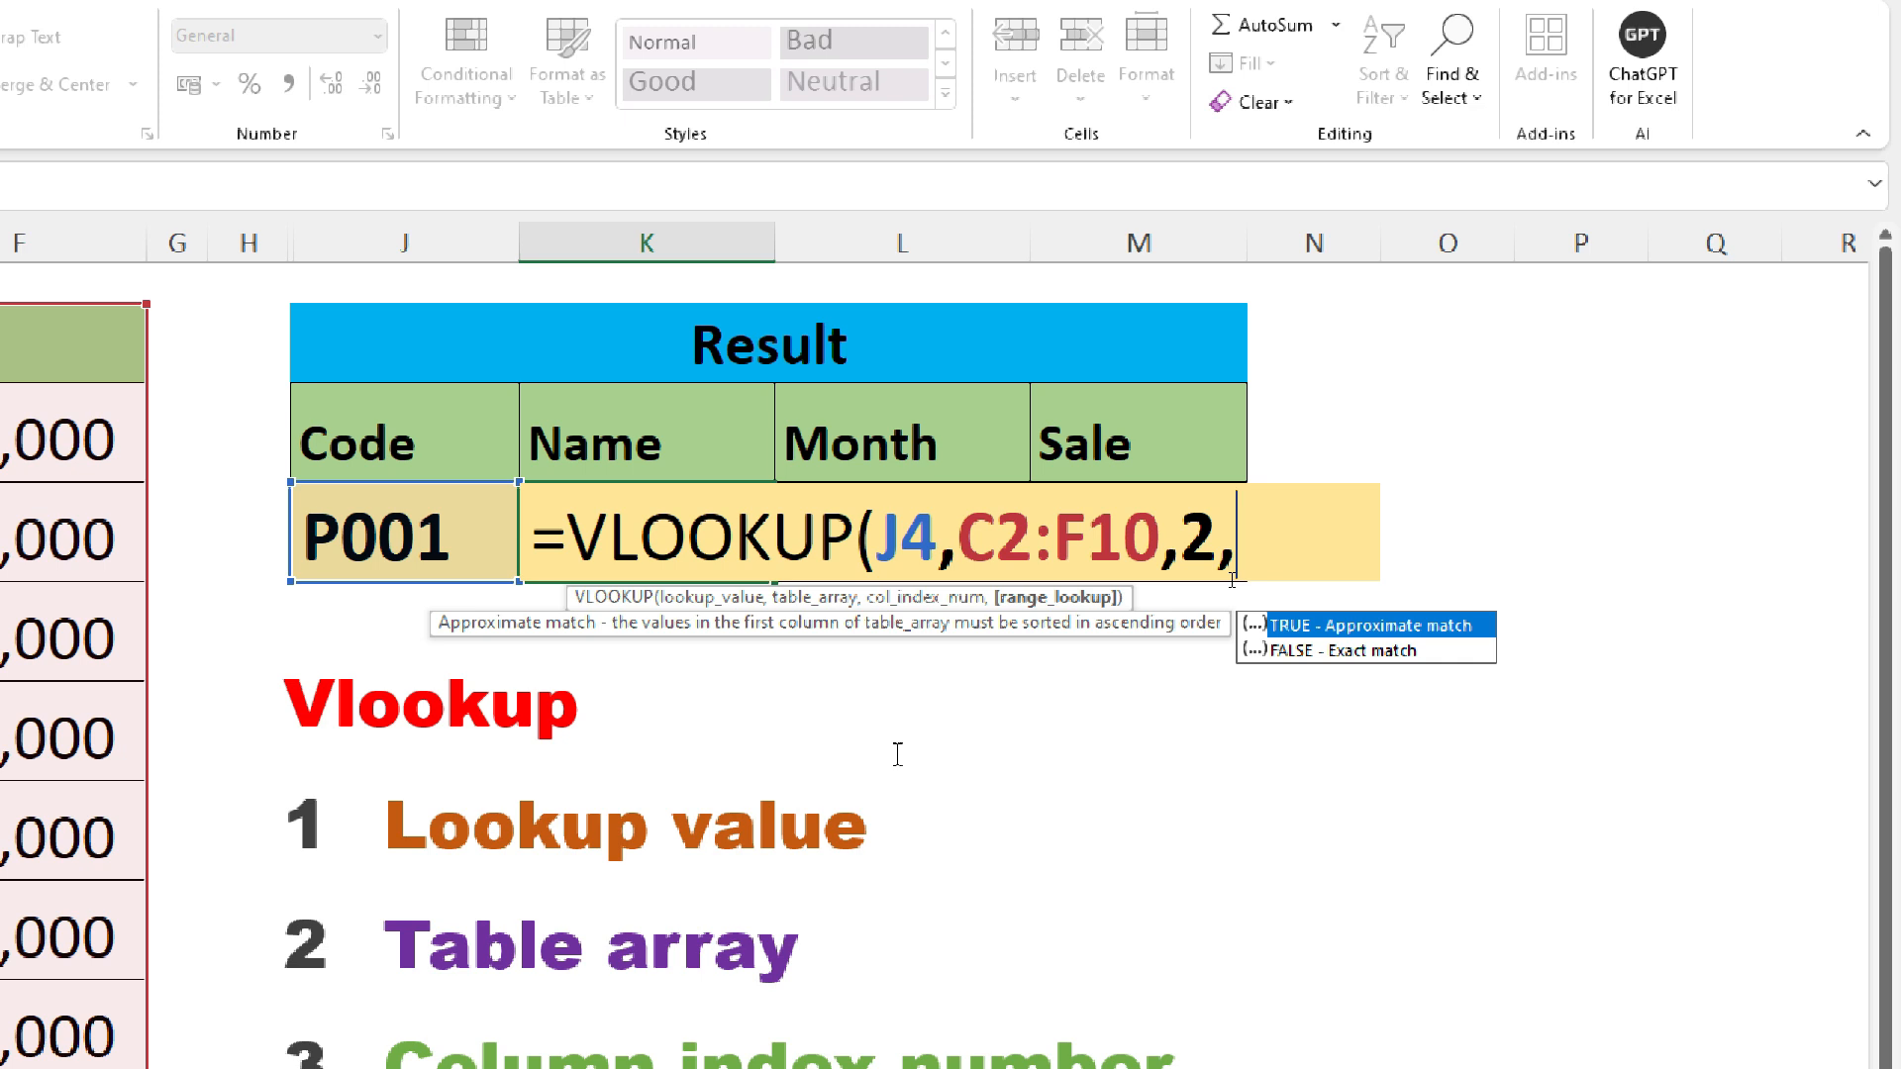
type("fa")
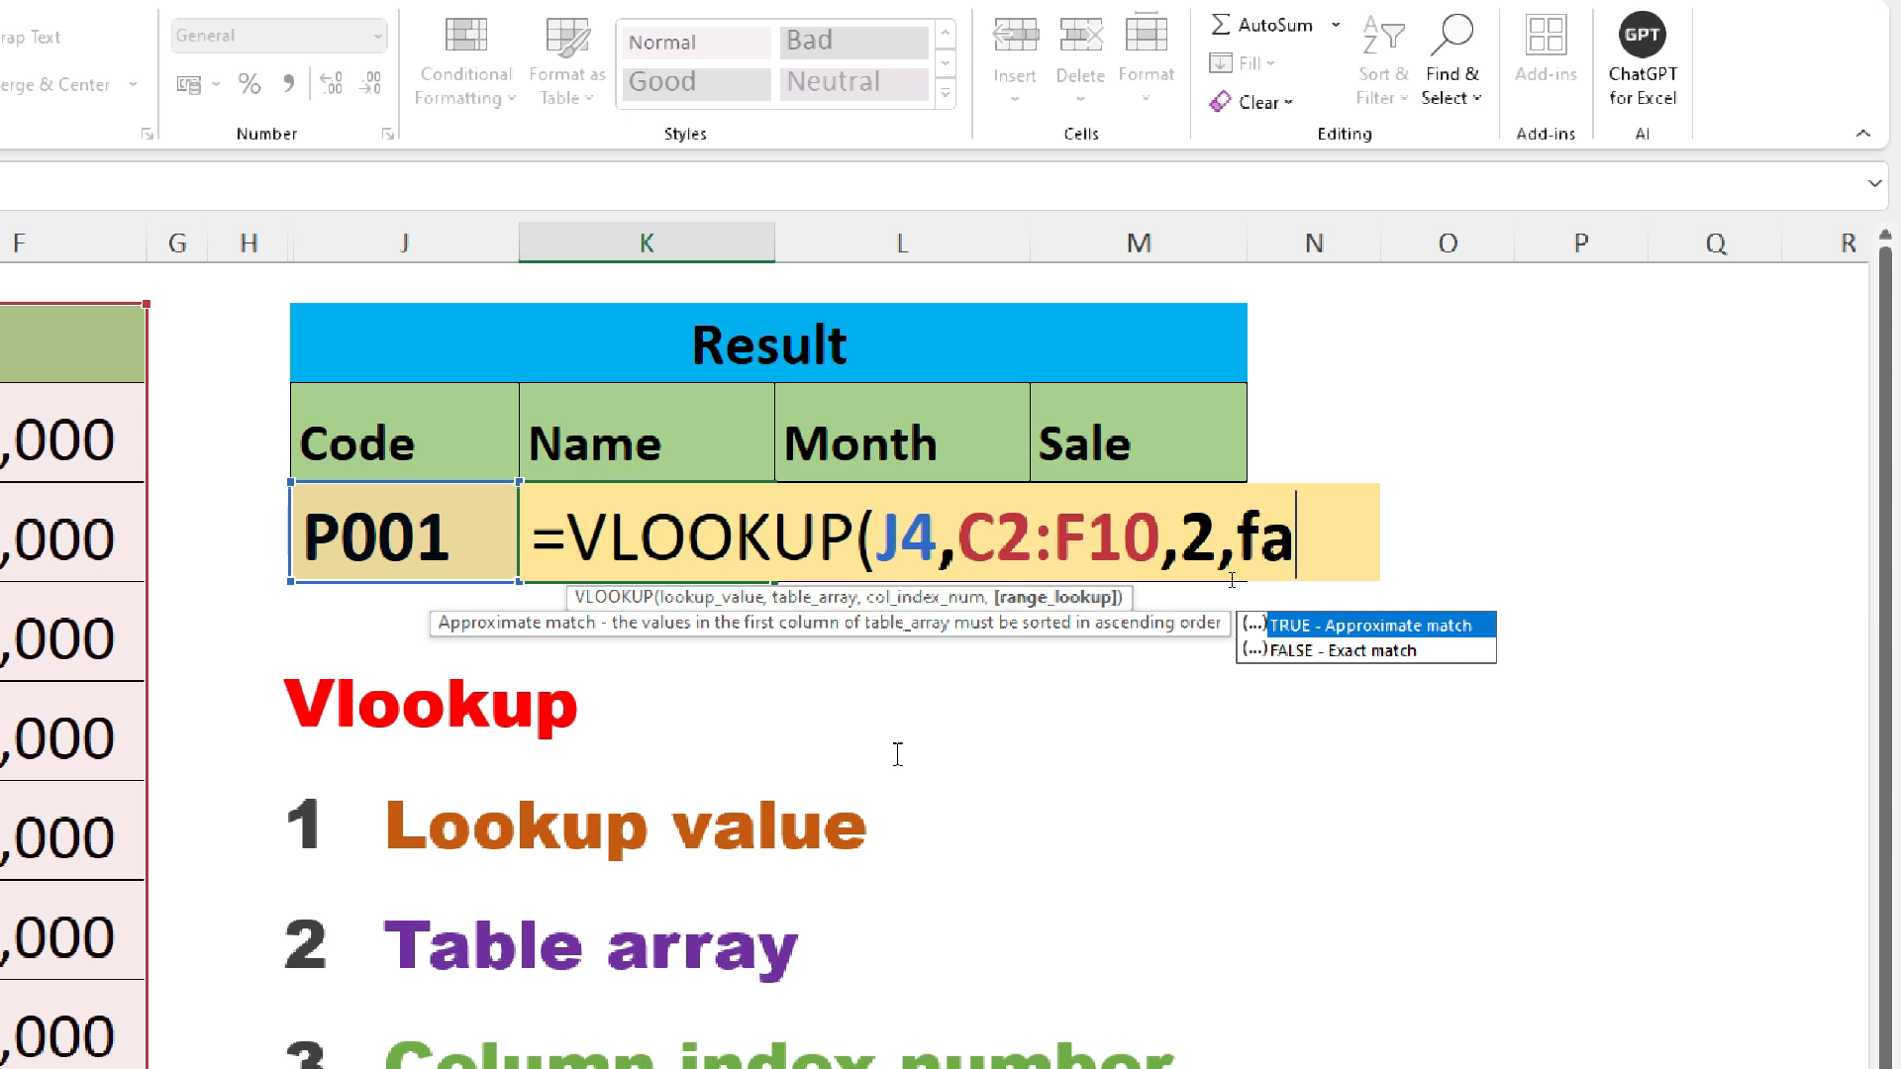
type("lse")
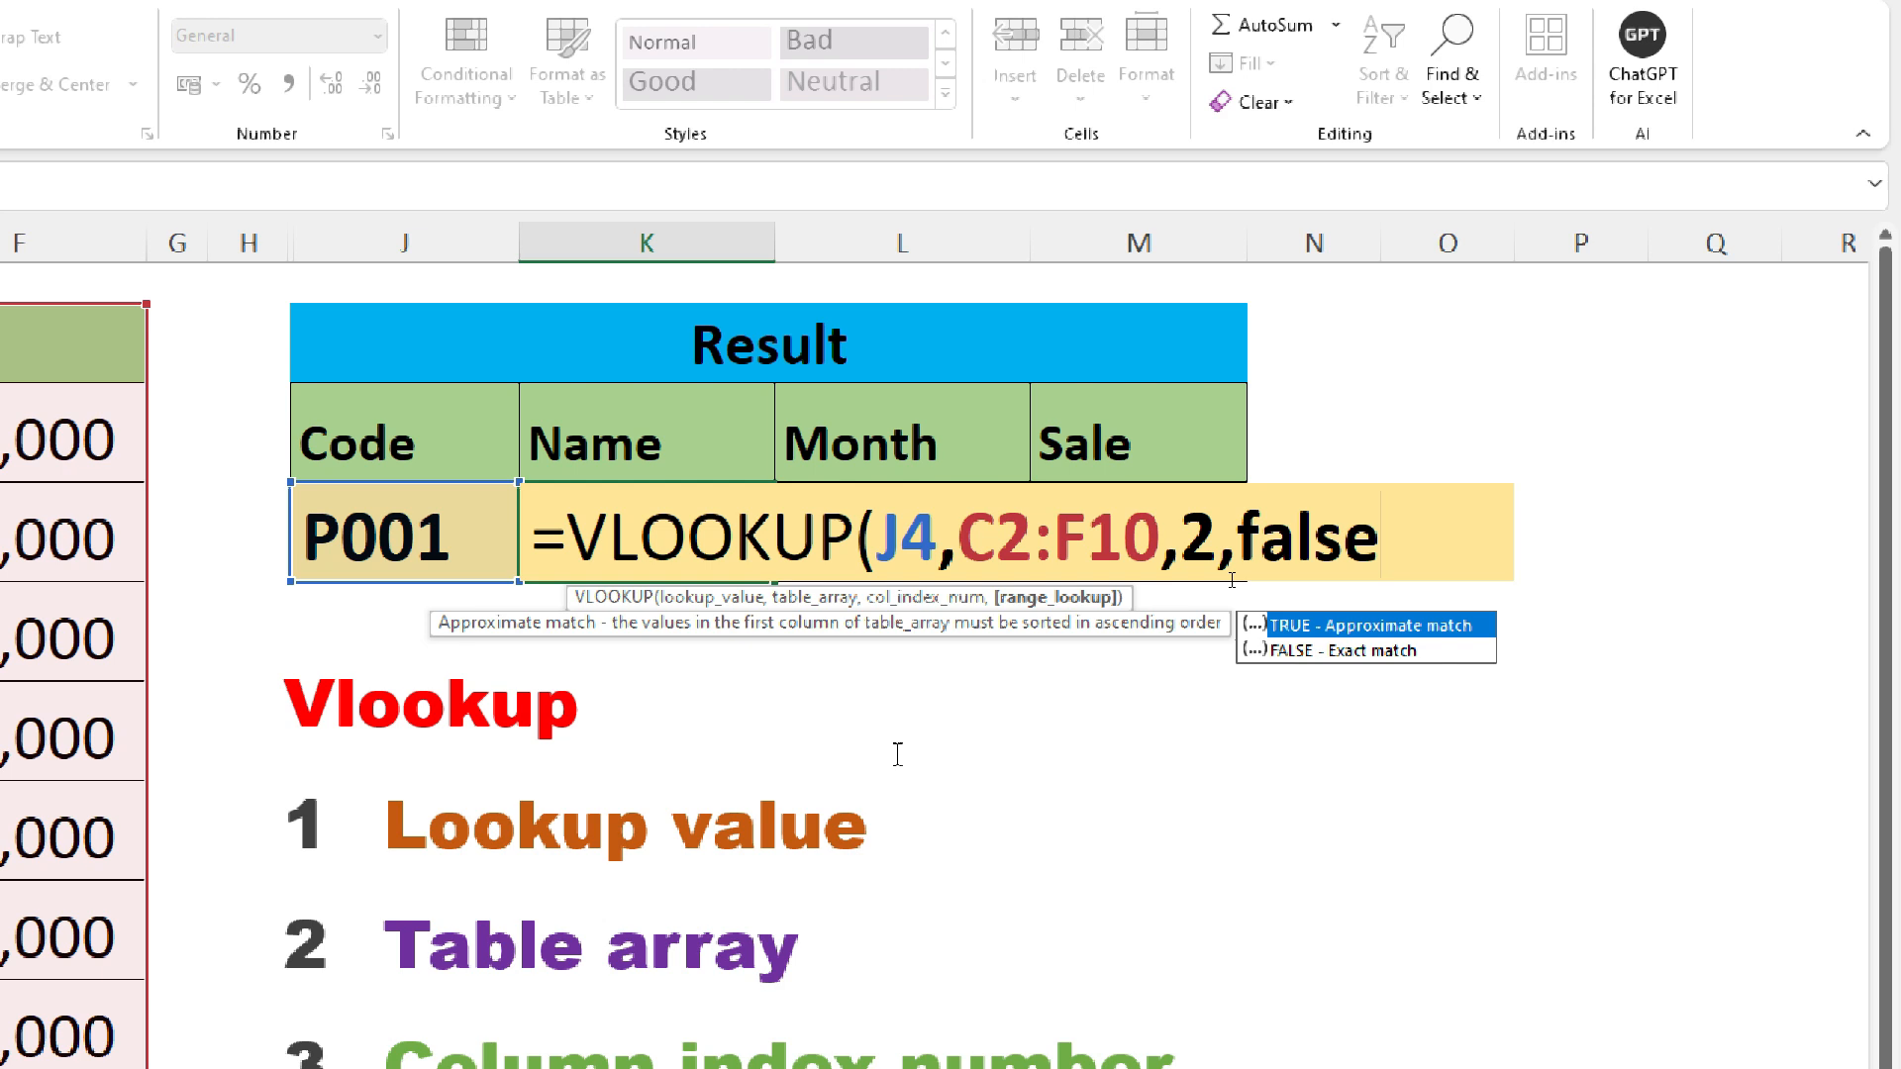
type(")")
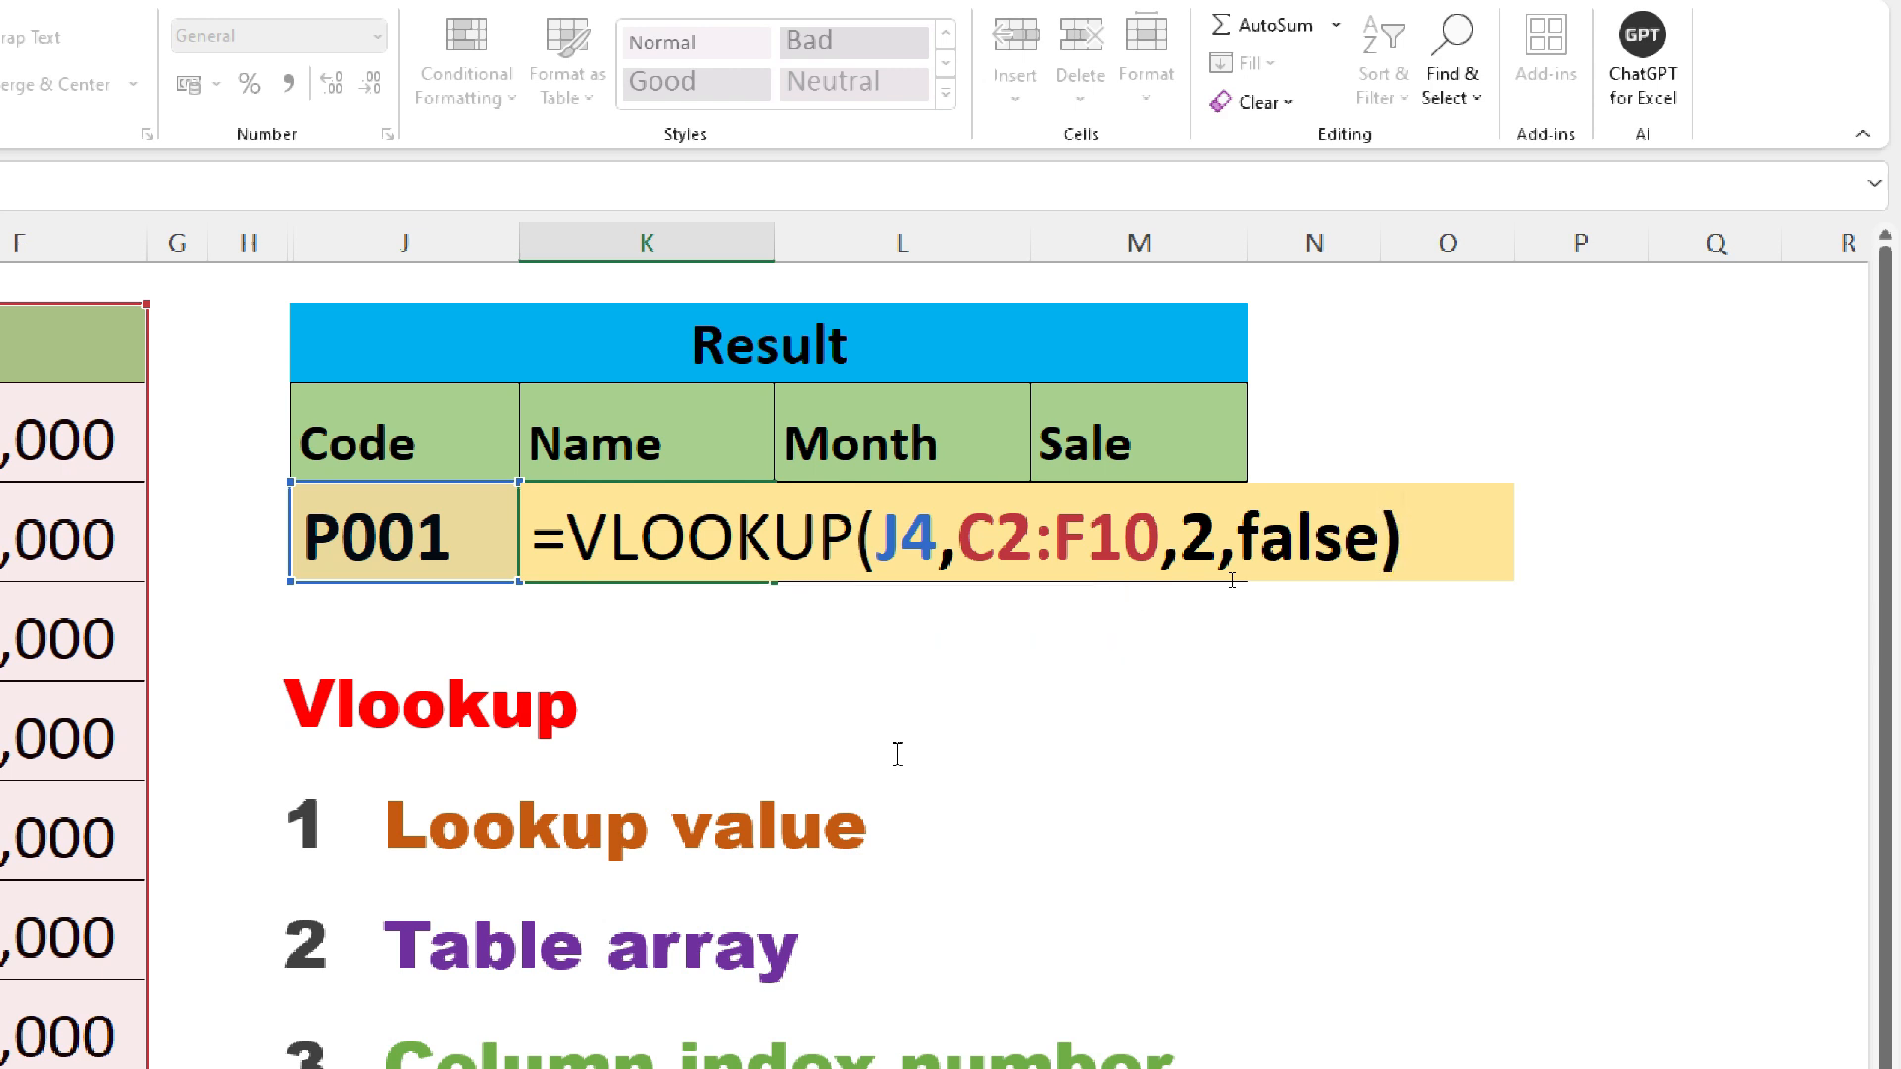
key("Return")
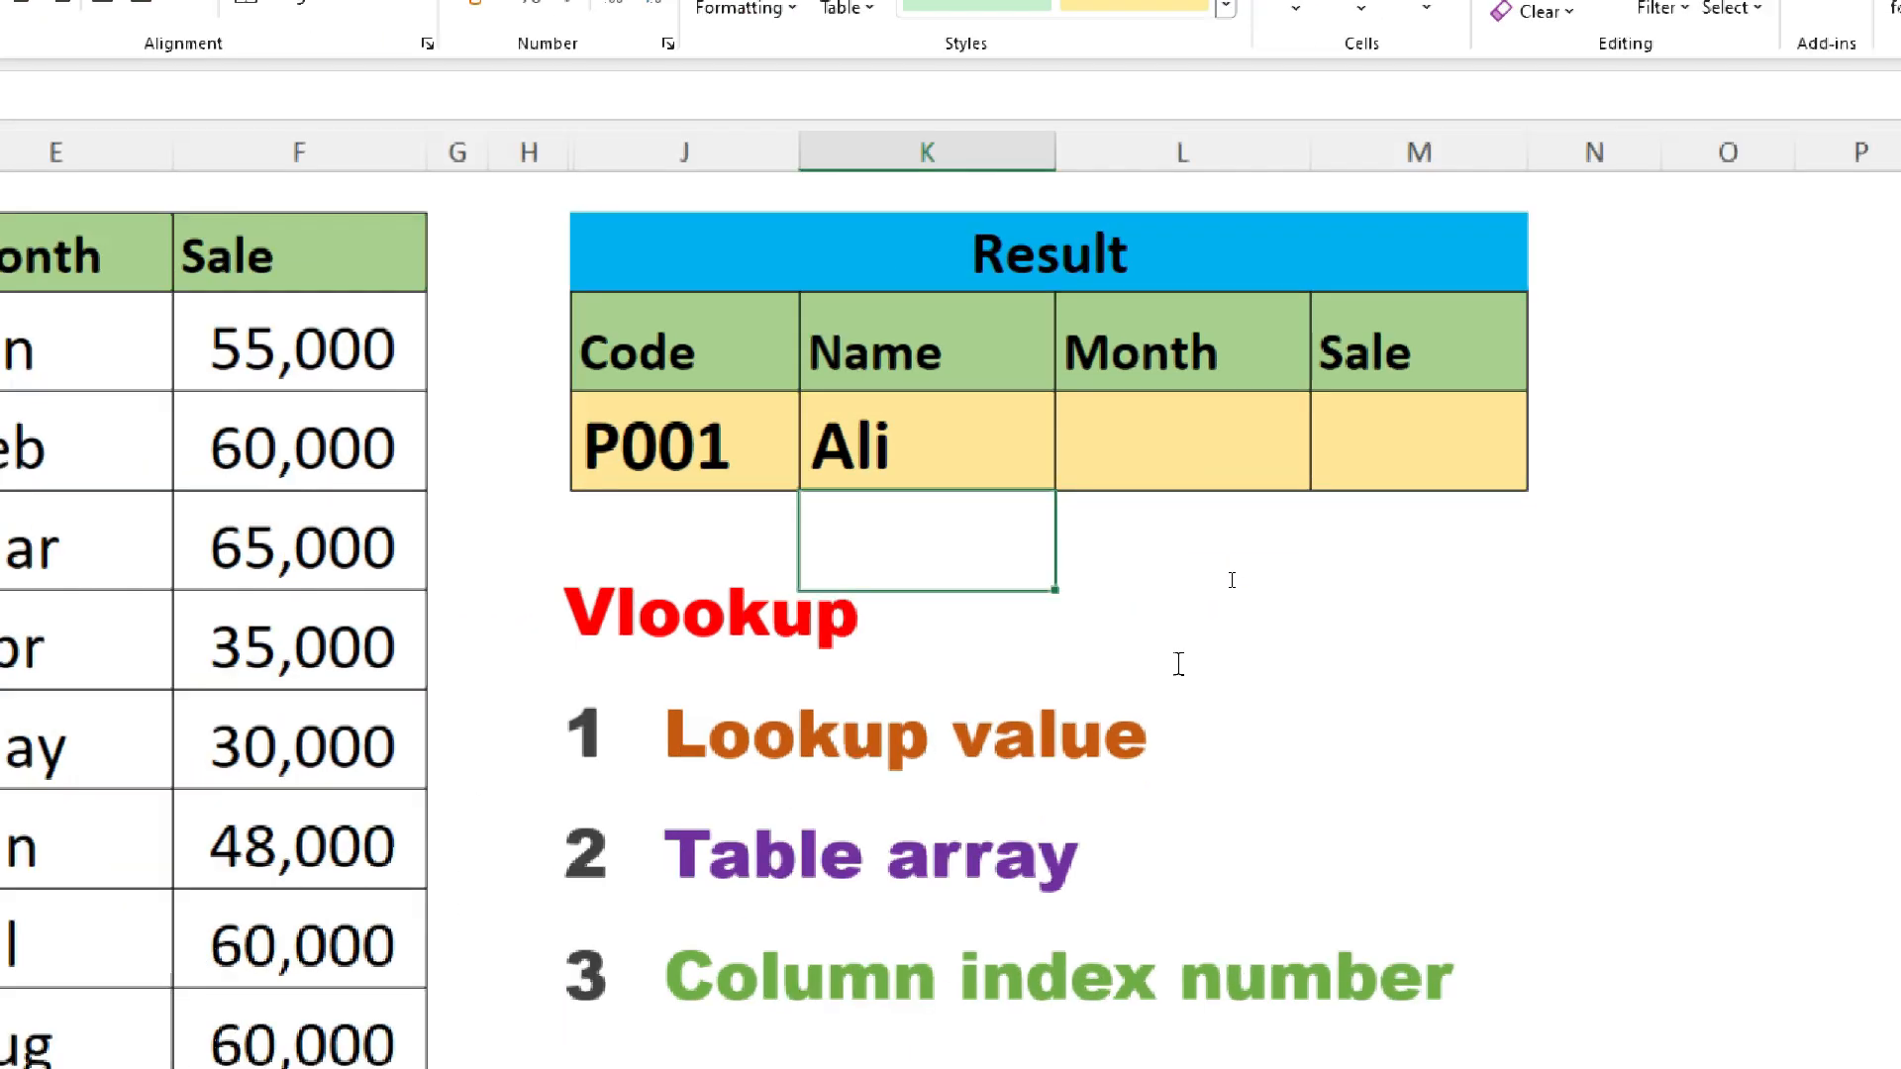
Copy the text of K4's VLOOKUP formula and paste it into L4 under Month, keeping its references unchanged.
key("Up")
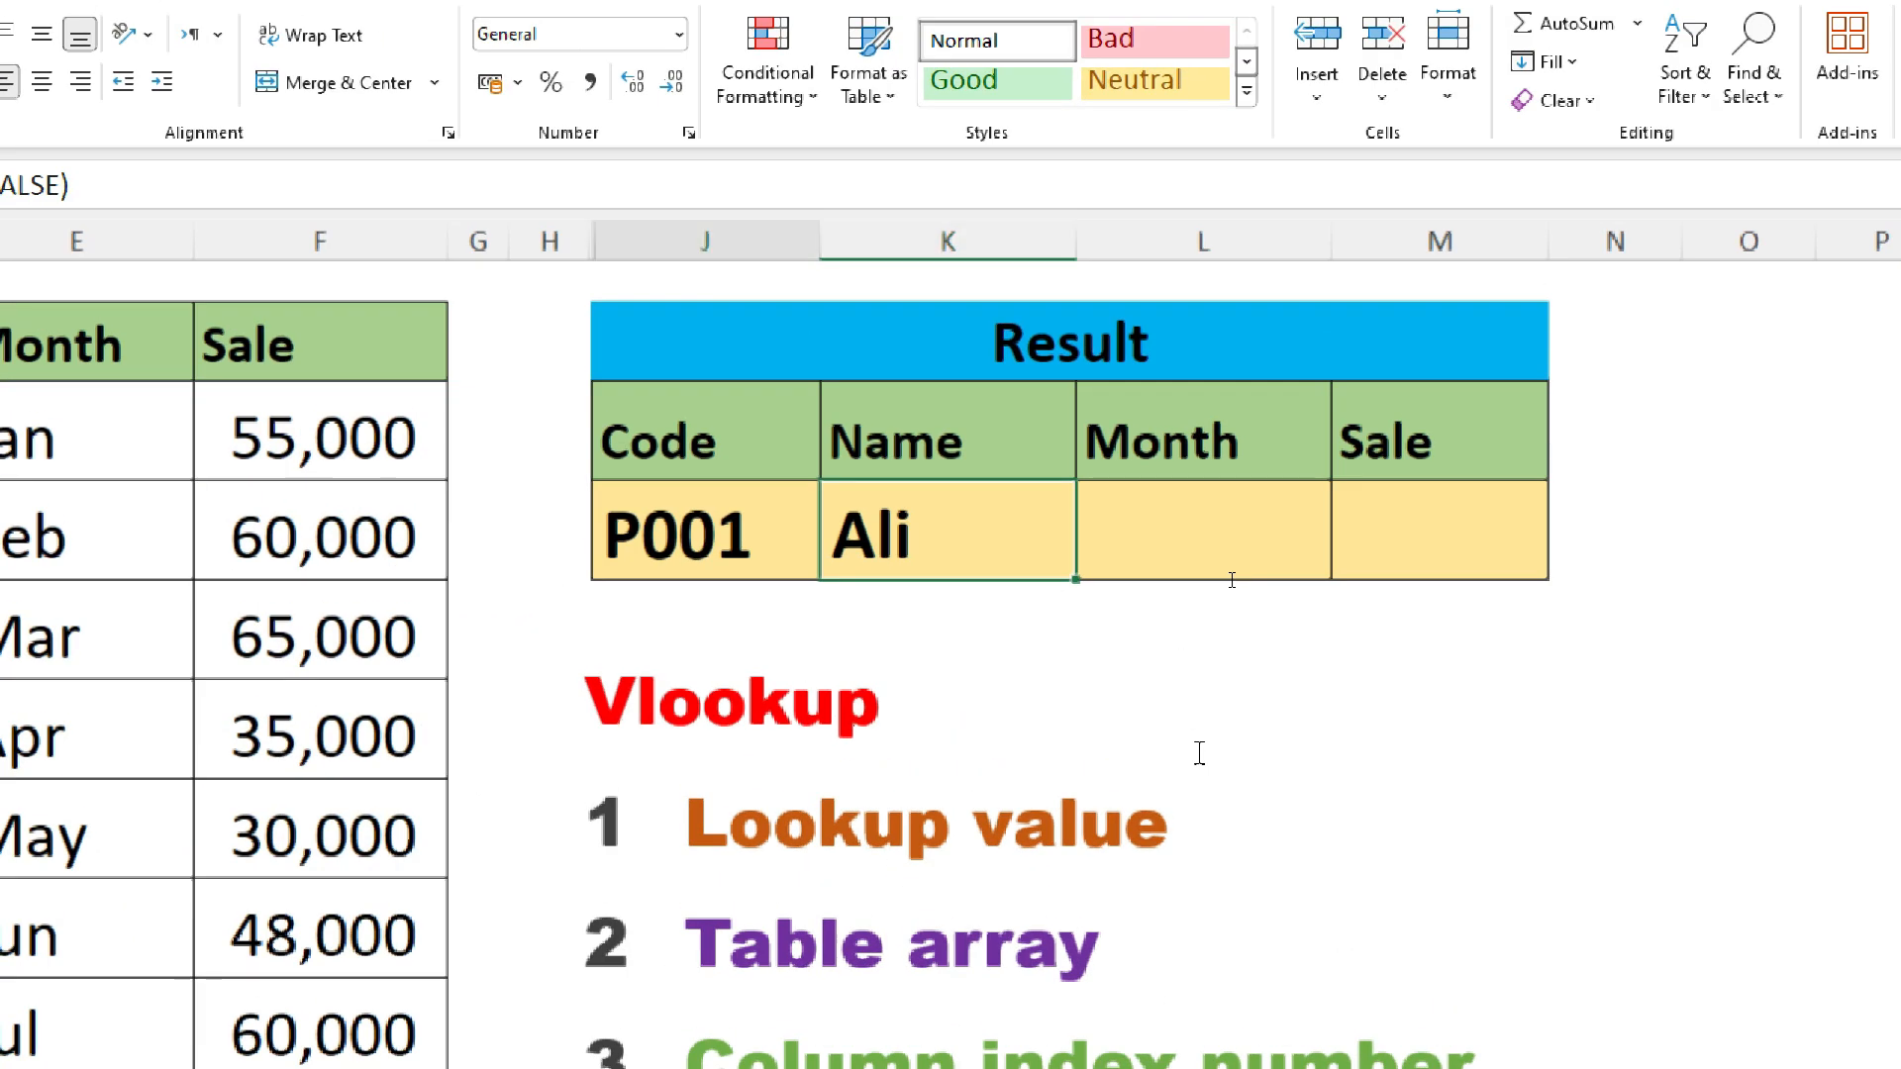
key("Left")
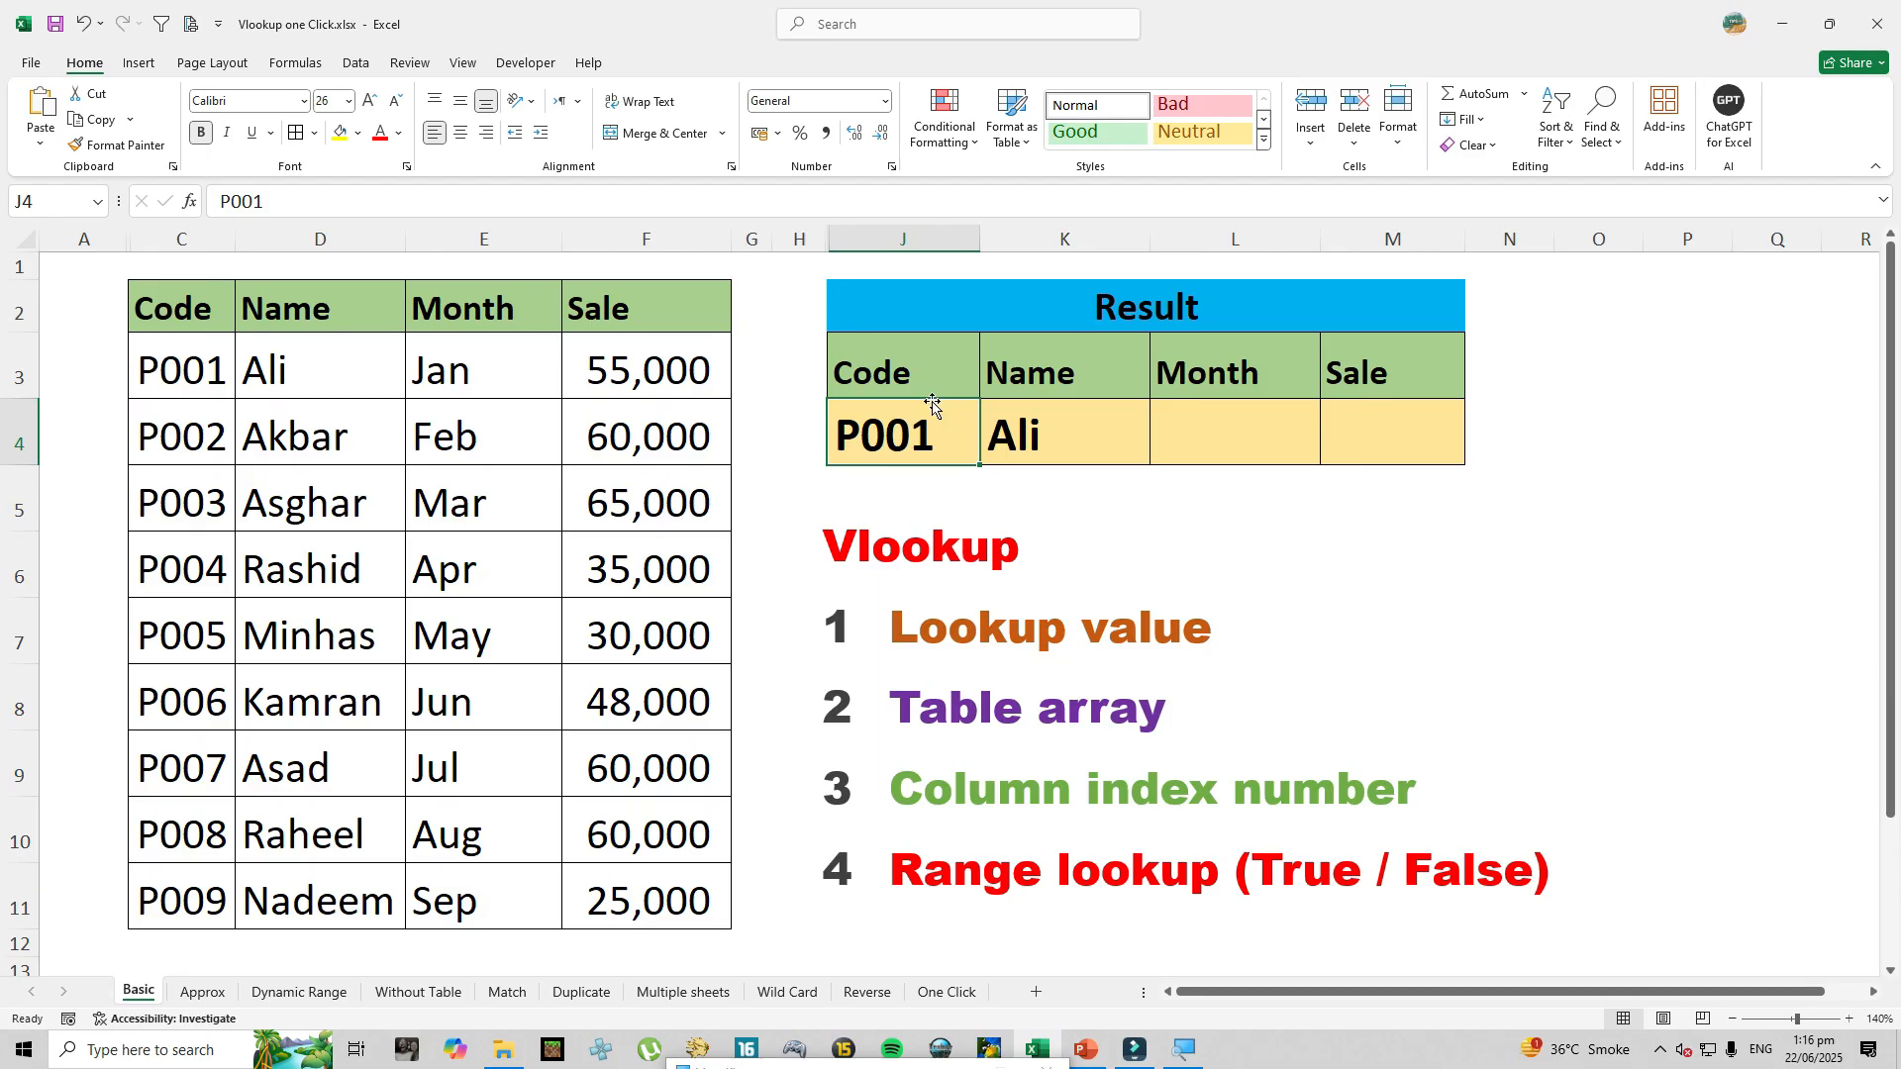
left_click(1137, 538)
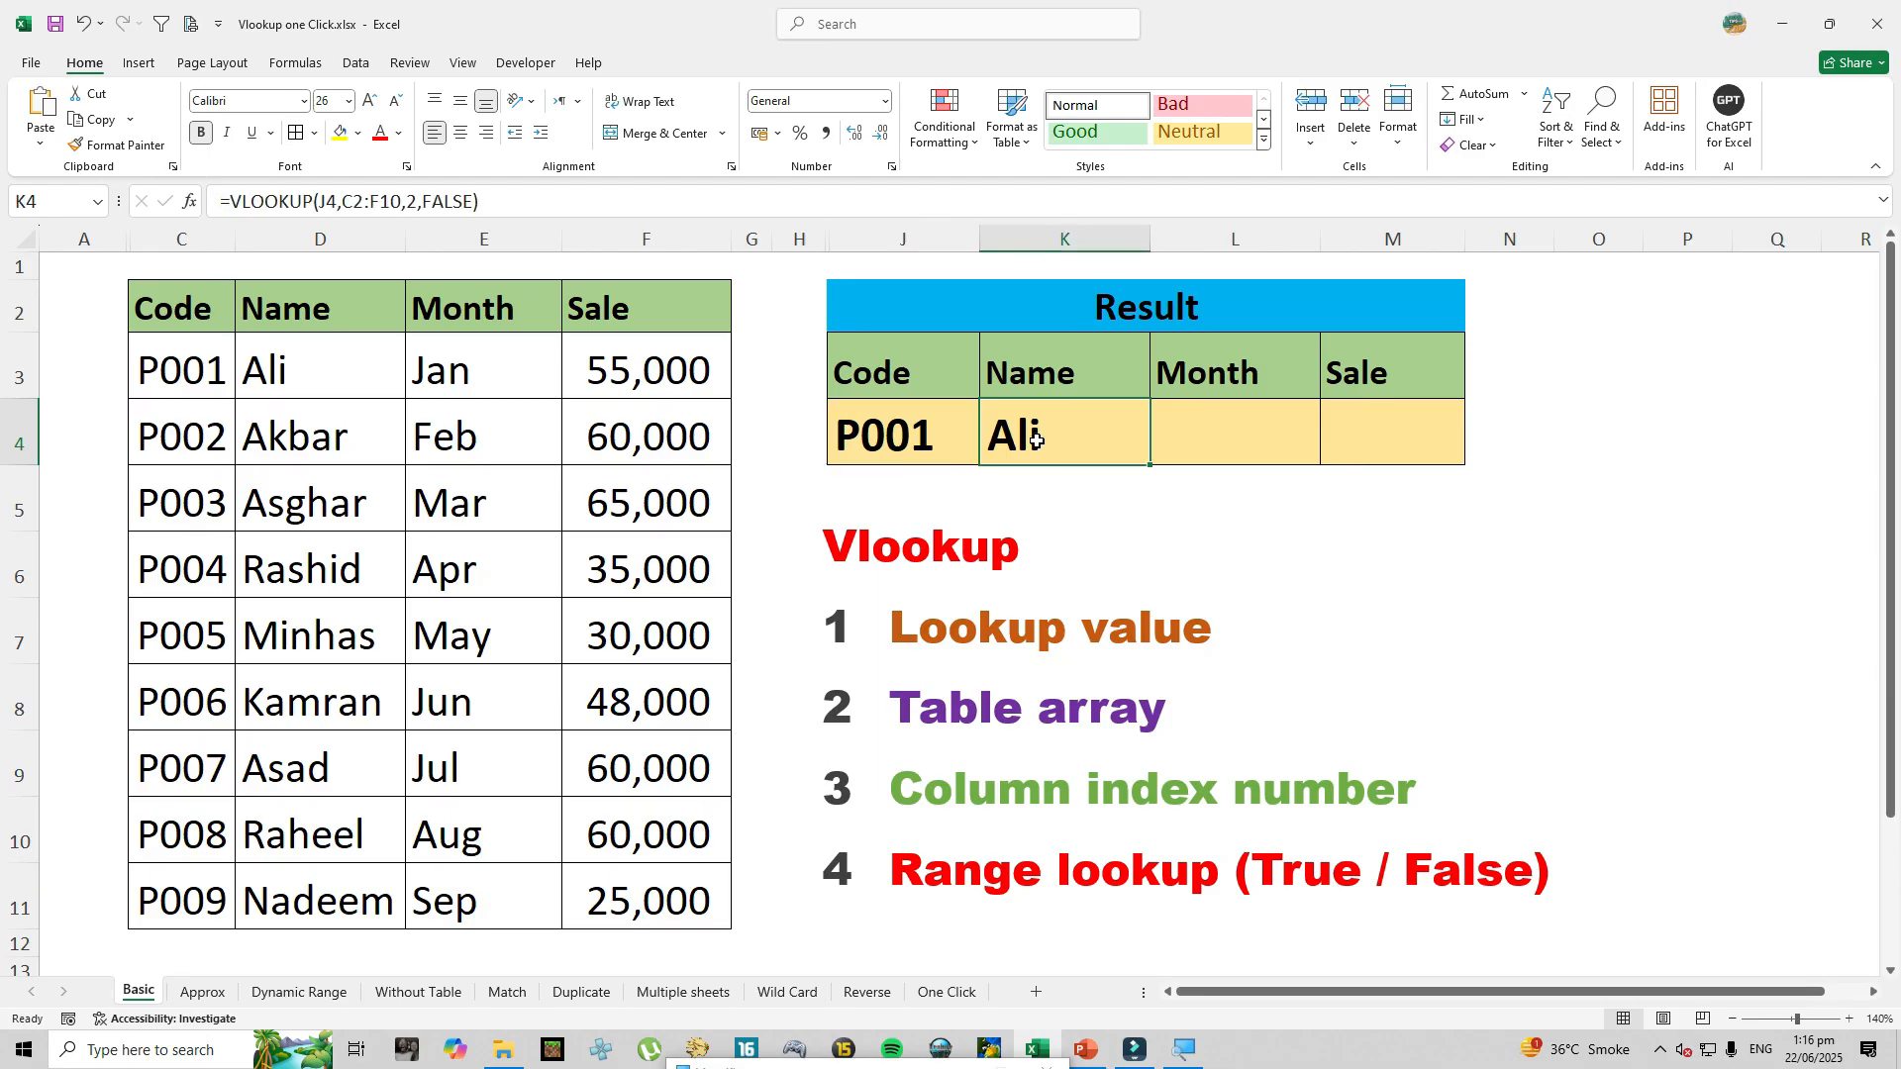
left_click(1368, 533)
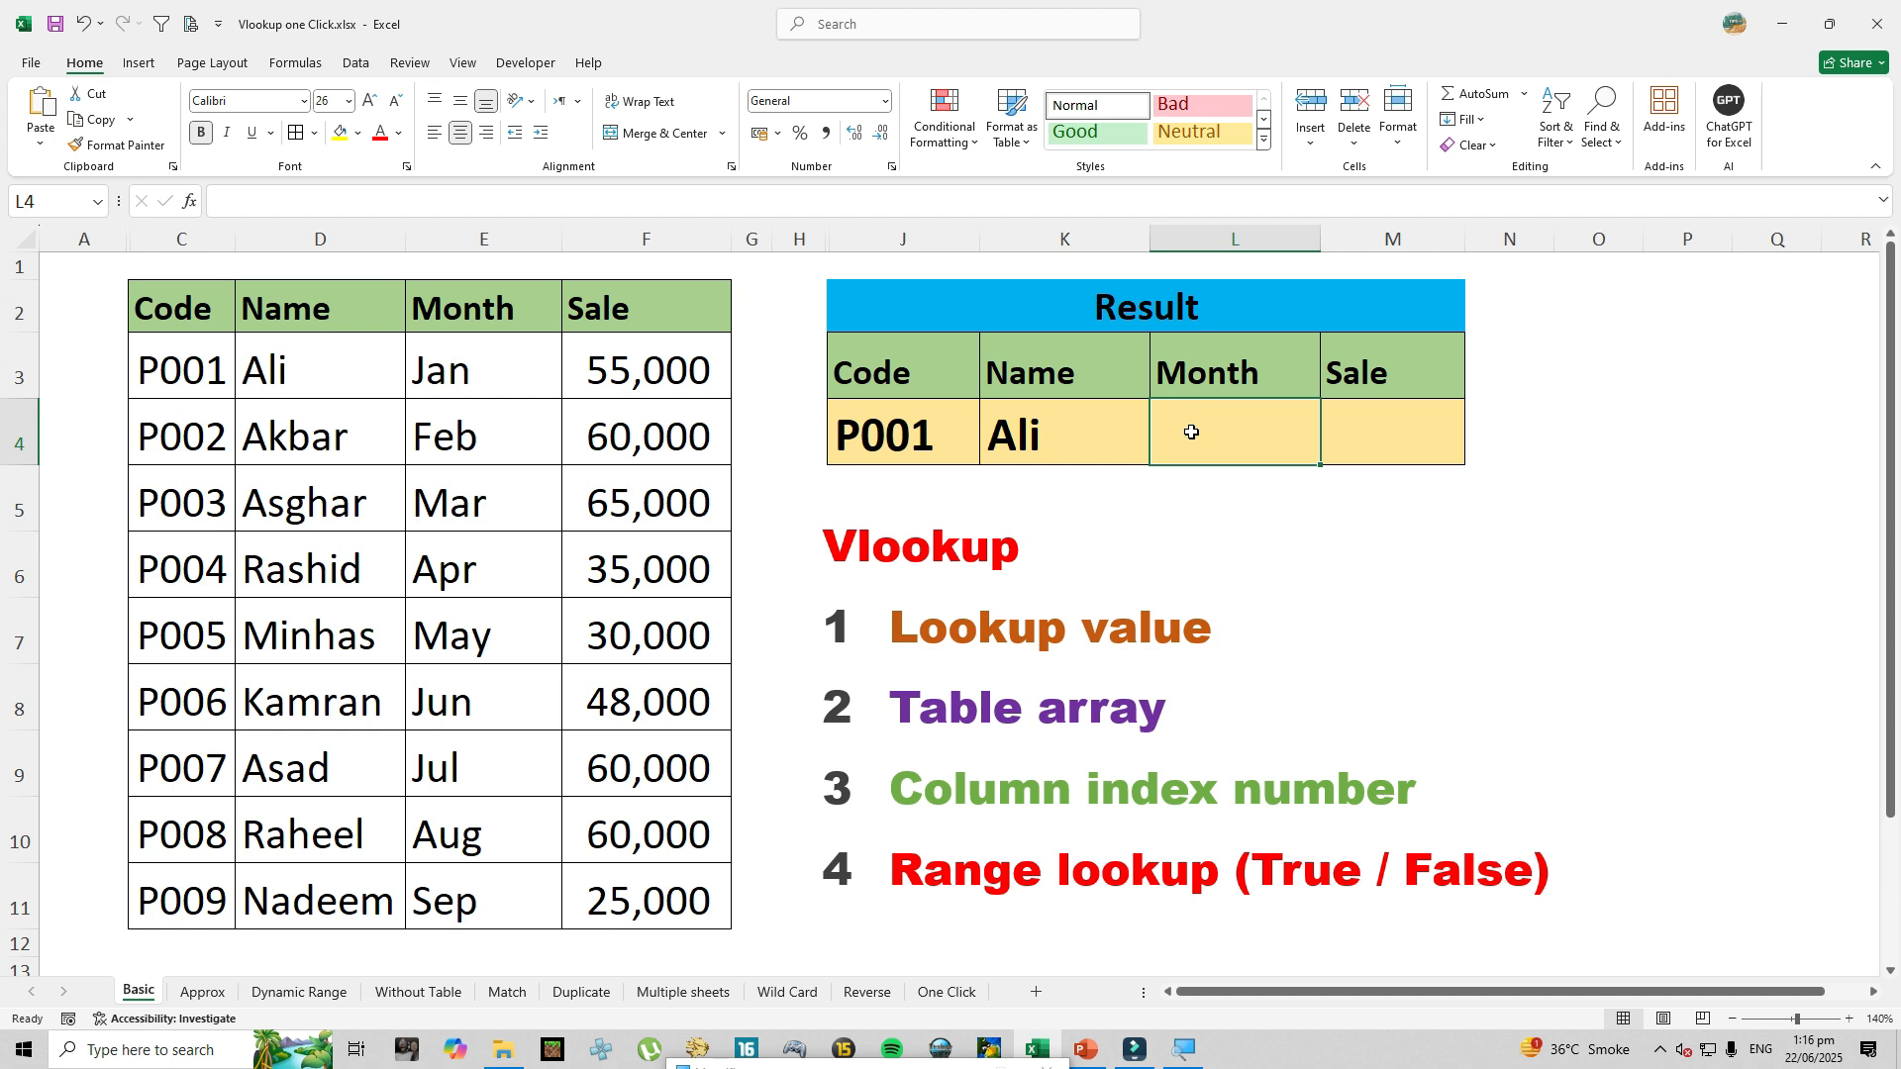
left_click(1082, 433)
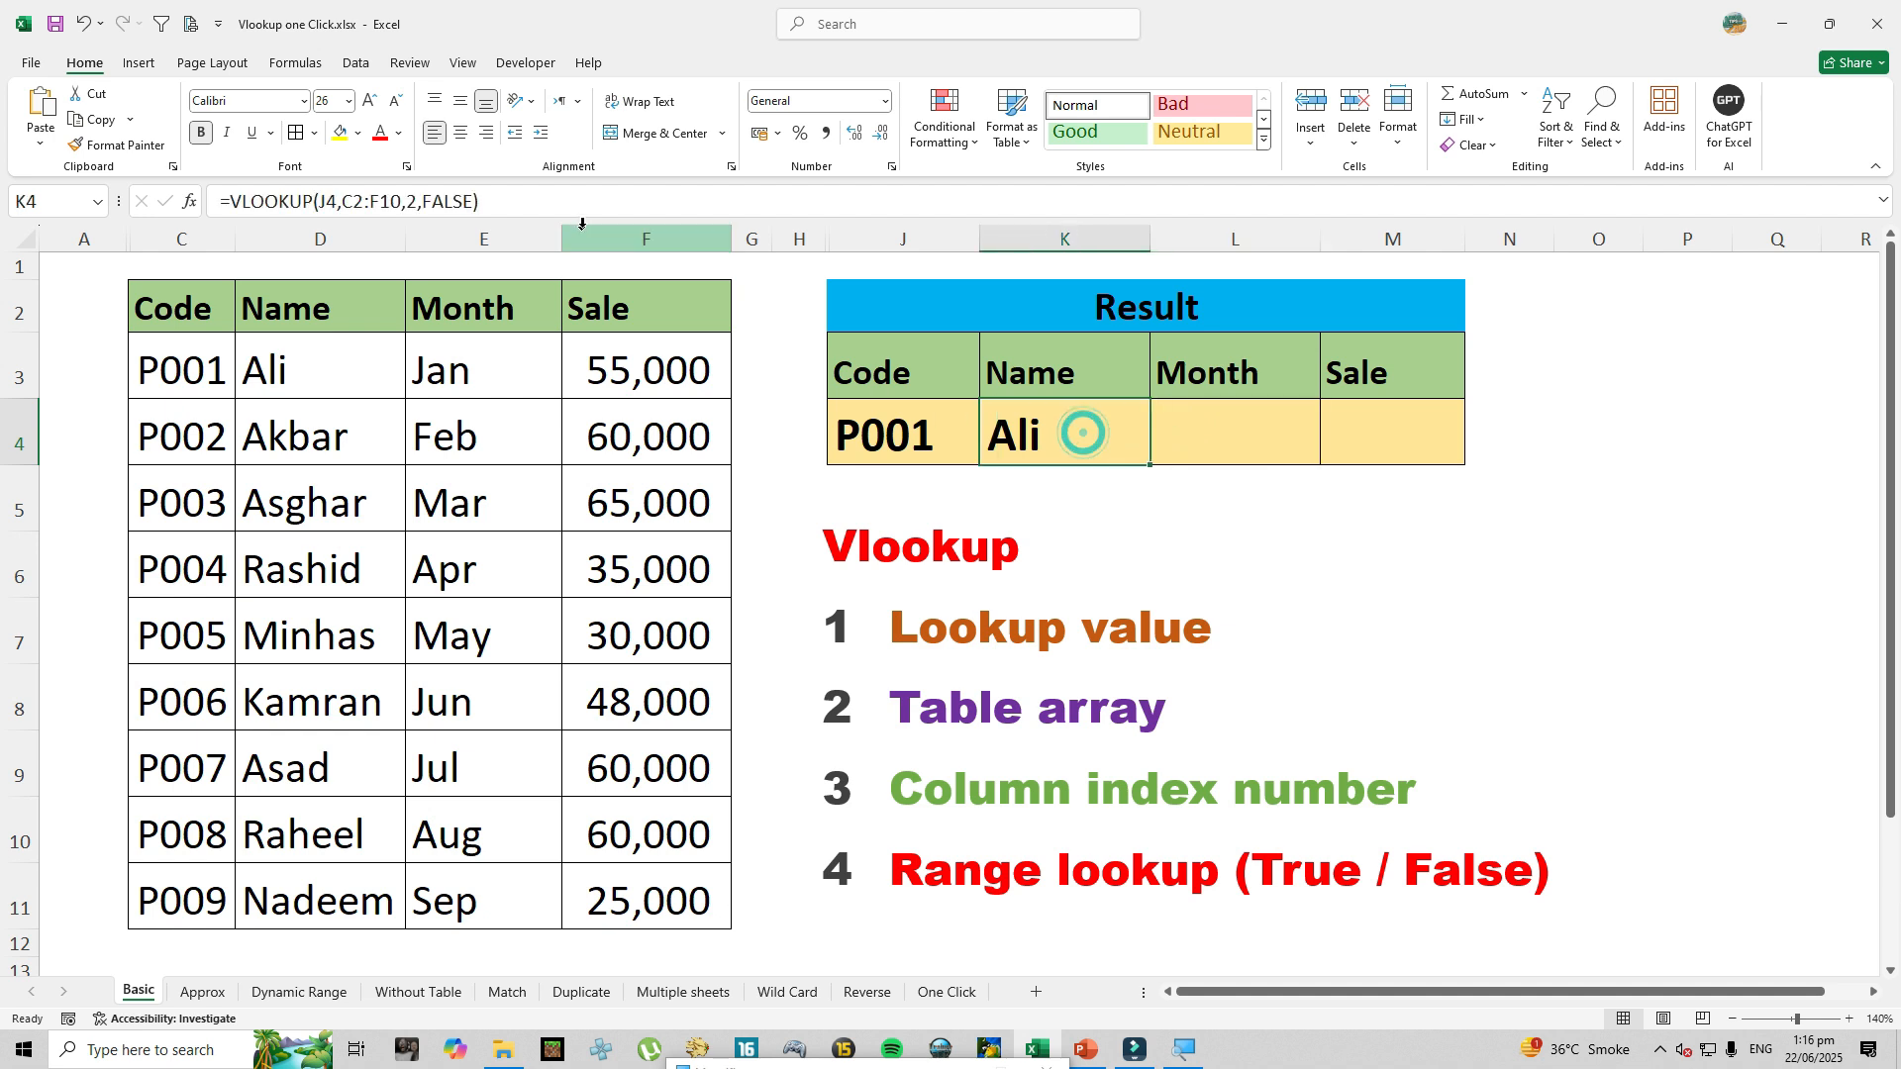
left_click(433, 198)
left_click_drag(480, 201, 219, 201)
key("ctrl+c")
key("Escape")
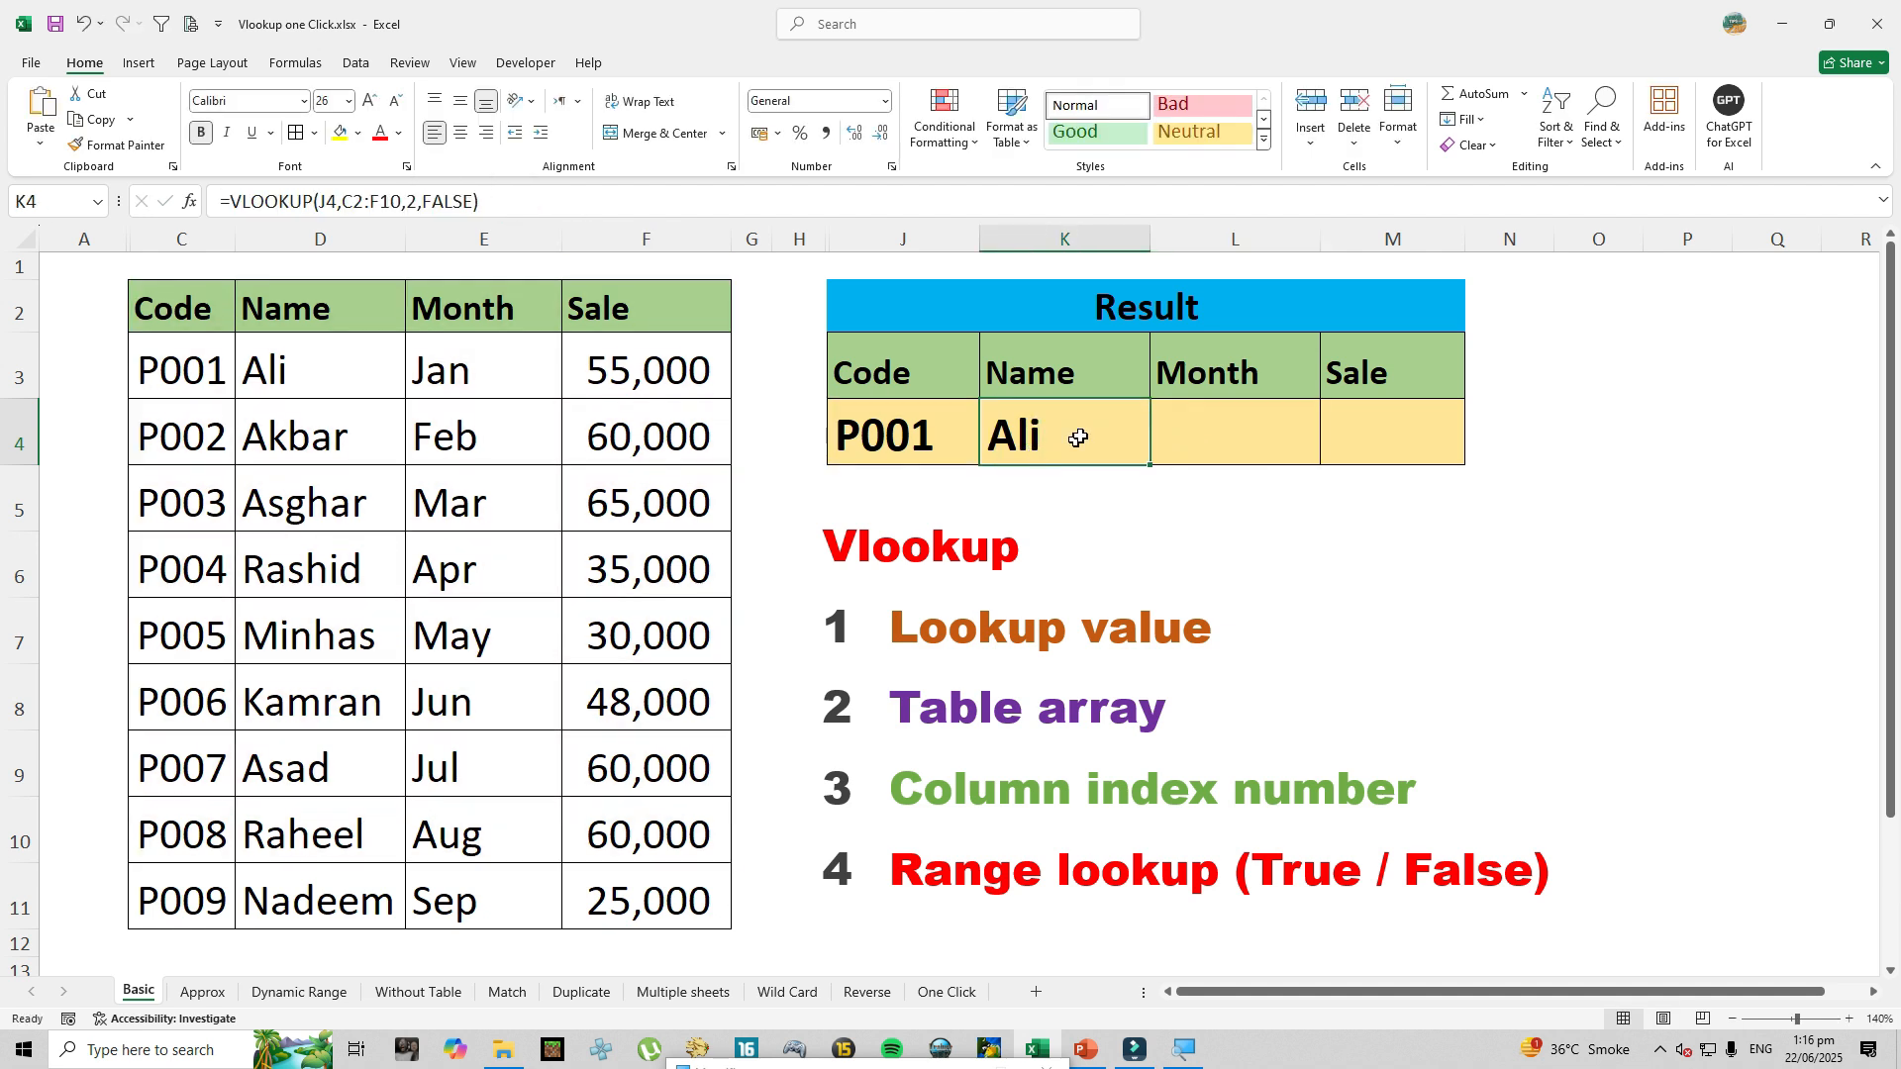
left_click(1177, 421)
left_click(1178, 421)
key("ctrl+v")
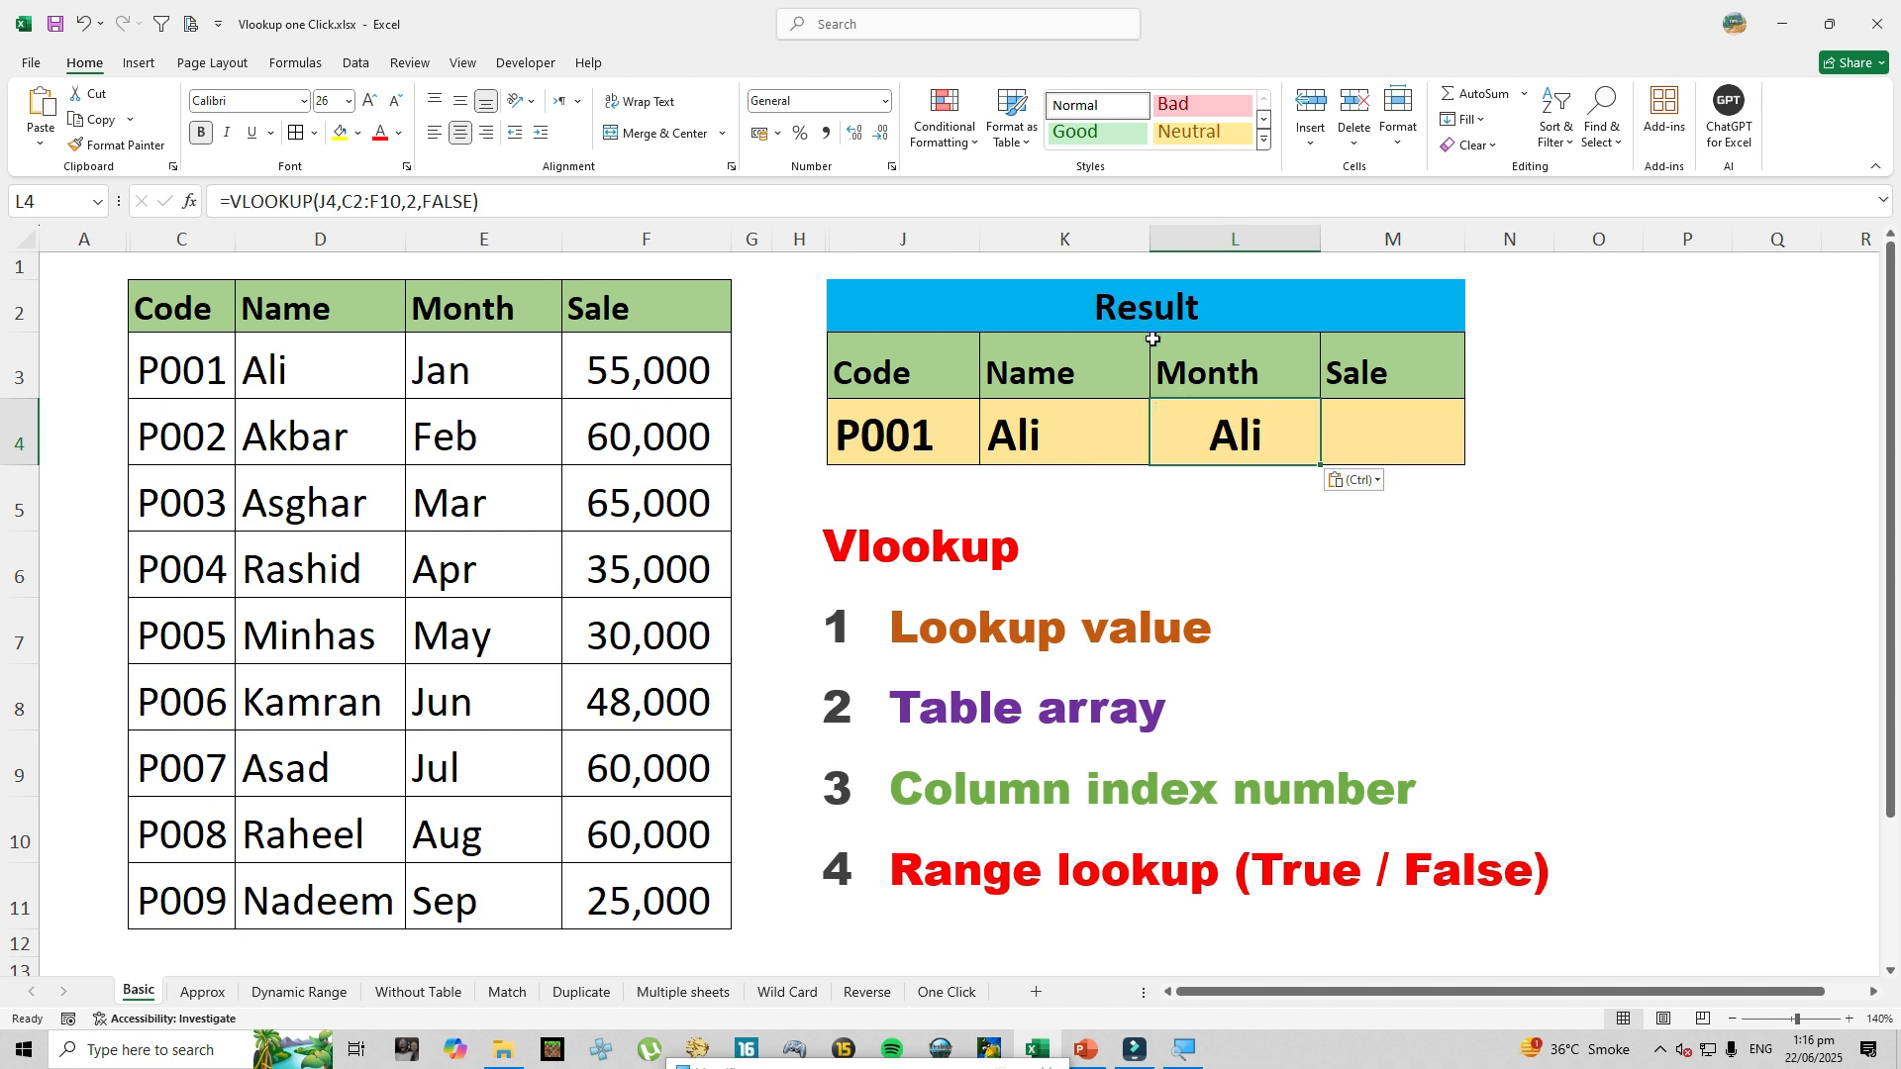
Set the column index number in L4's VLOOKUP formula to 3, leaving the other arguments as they are.
key("F2")
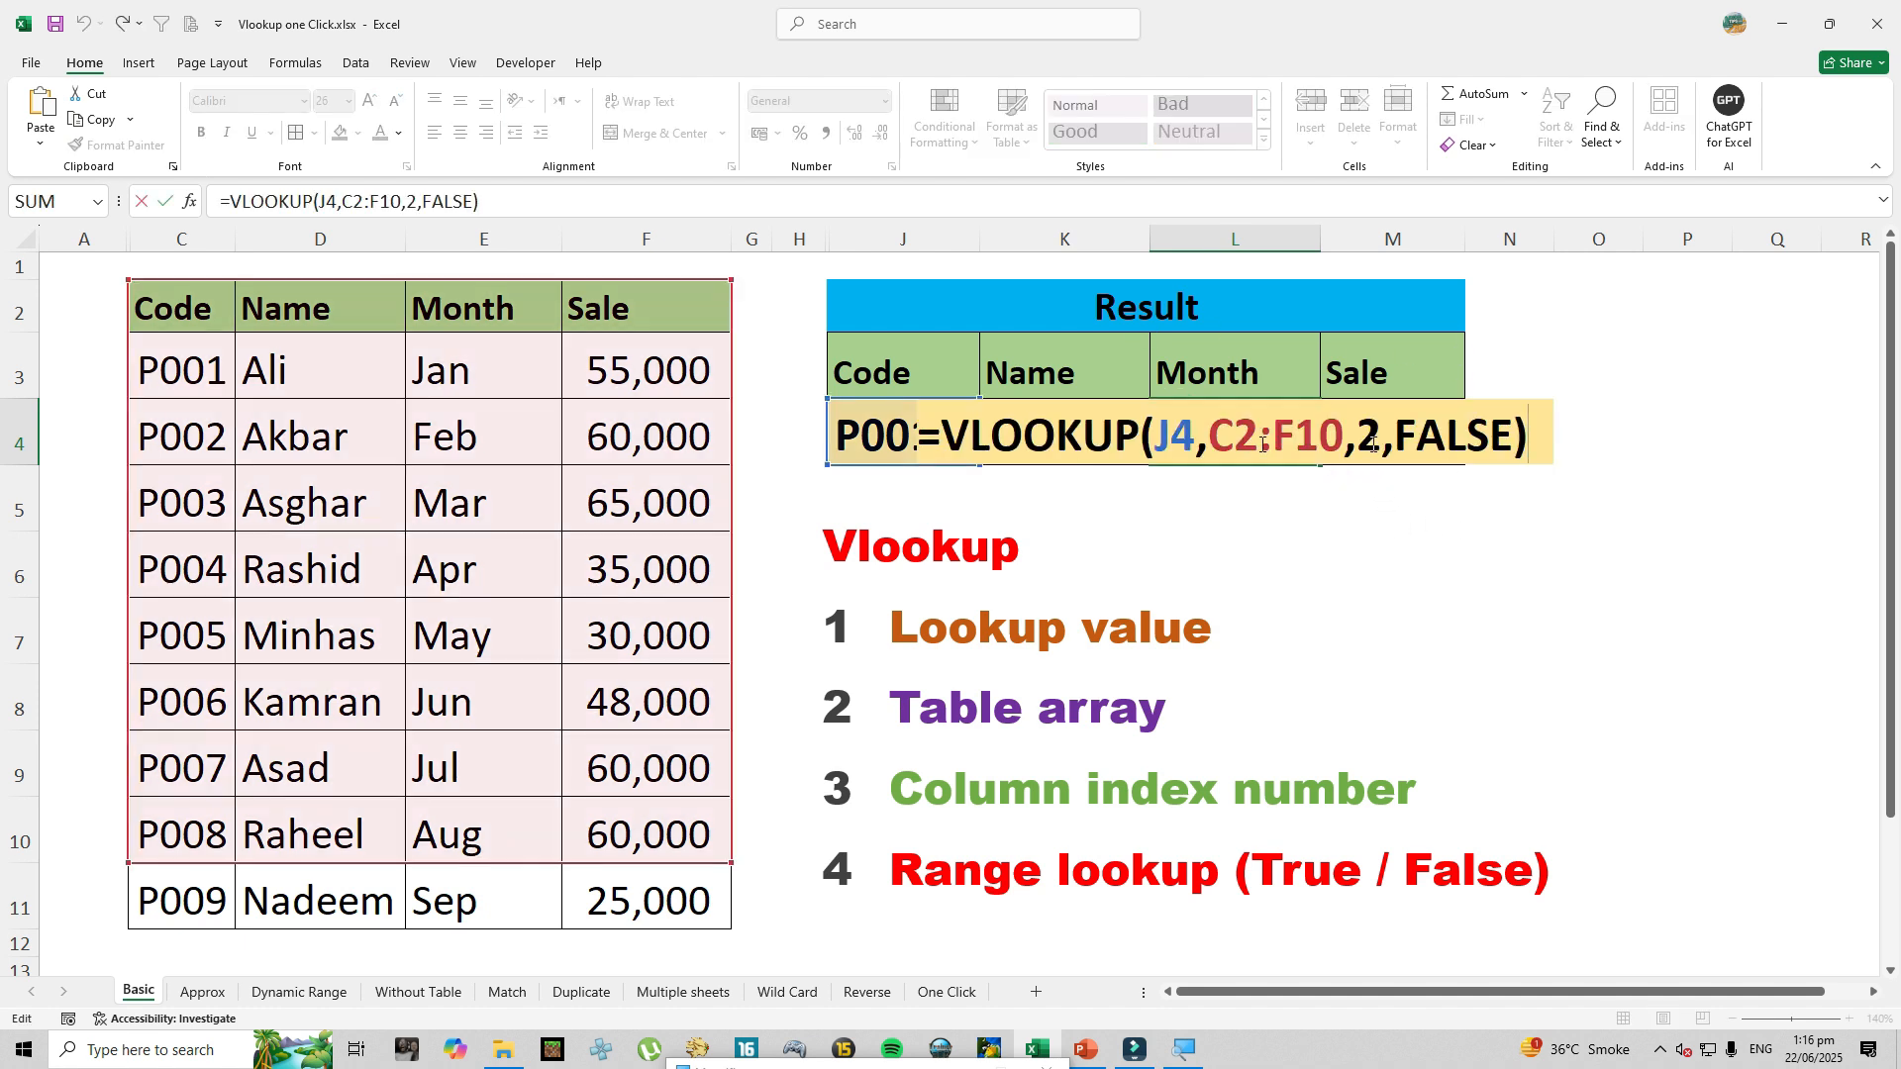
left_click_drag(1153, 441, 1344, 439)
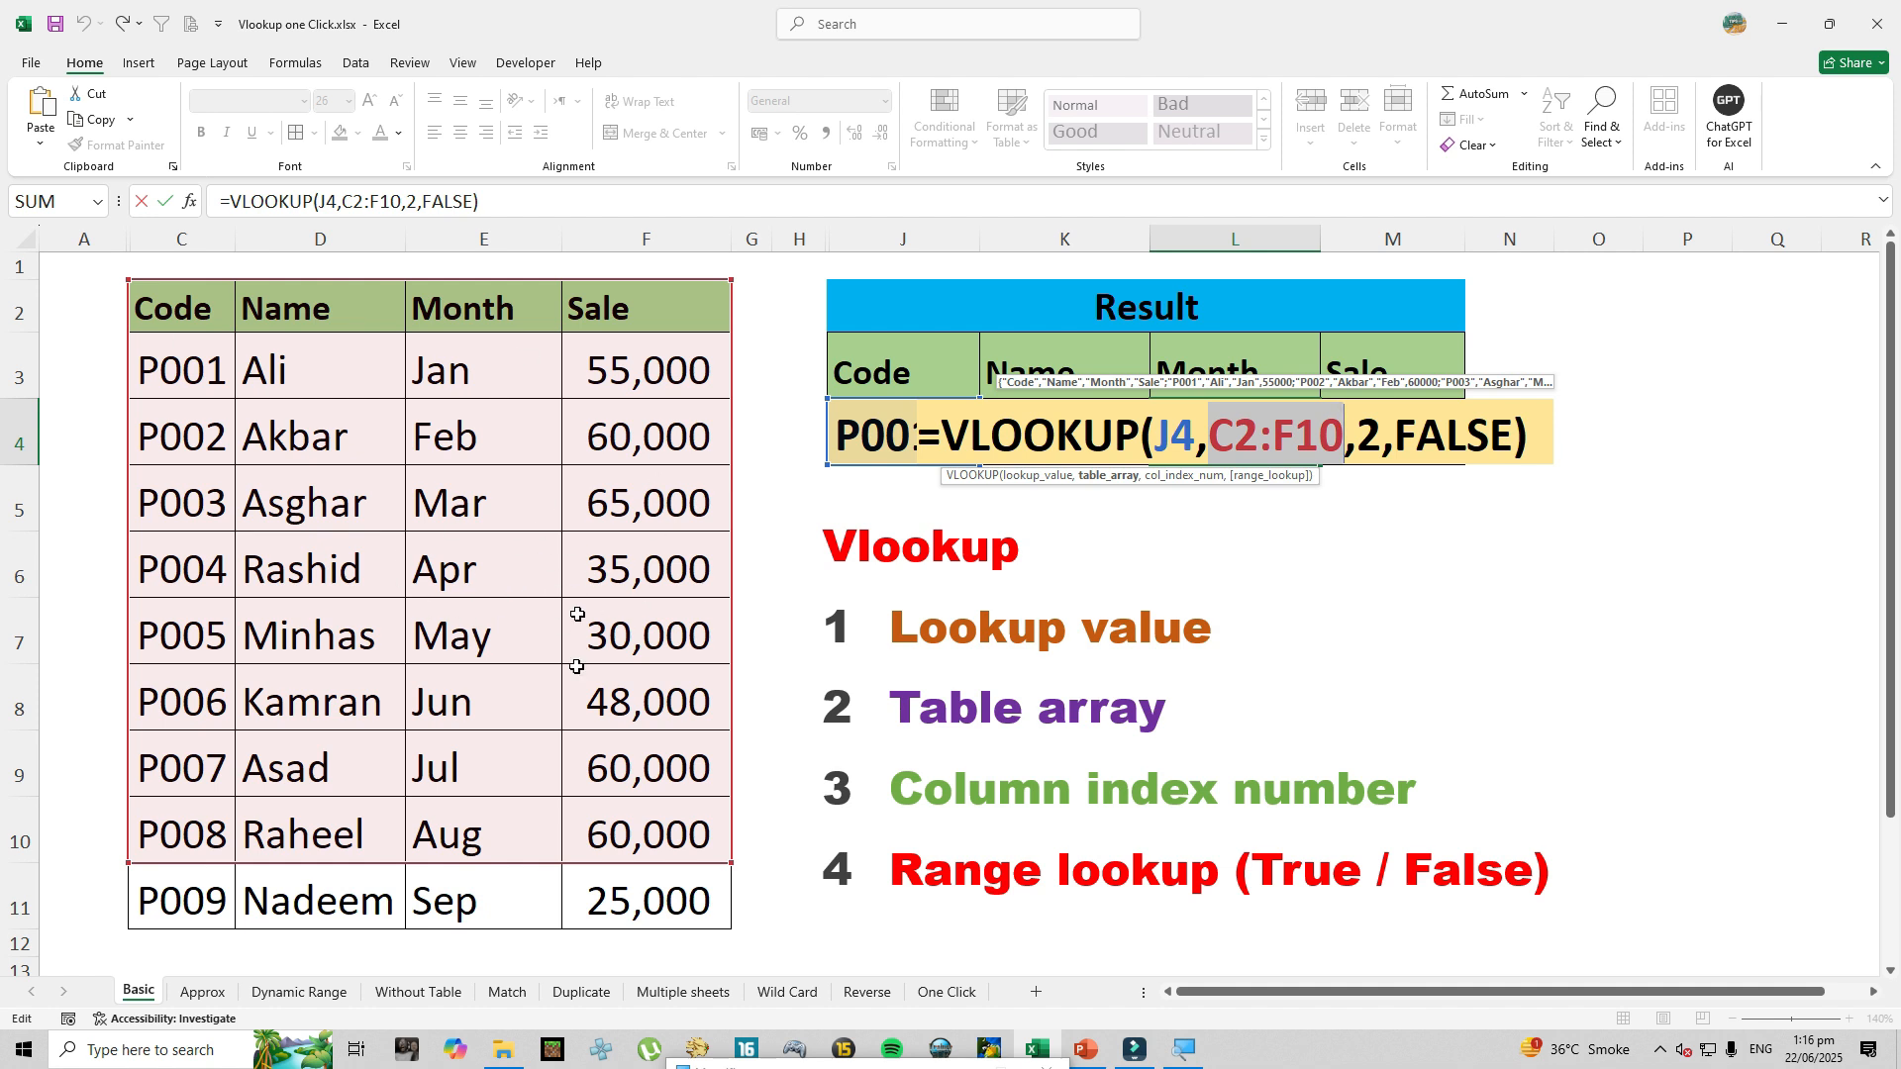
double_click(1364, 448)
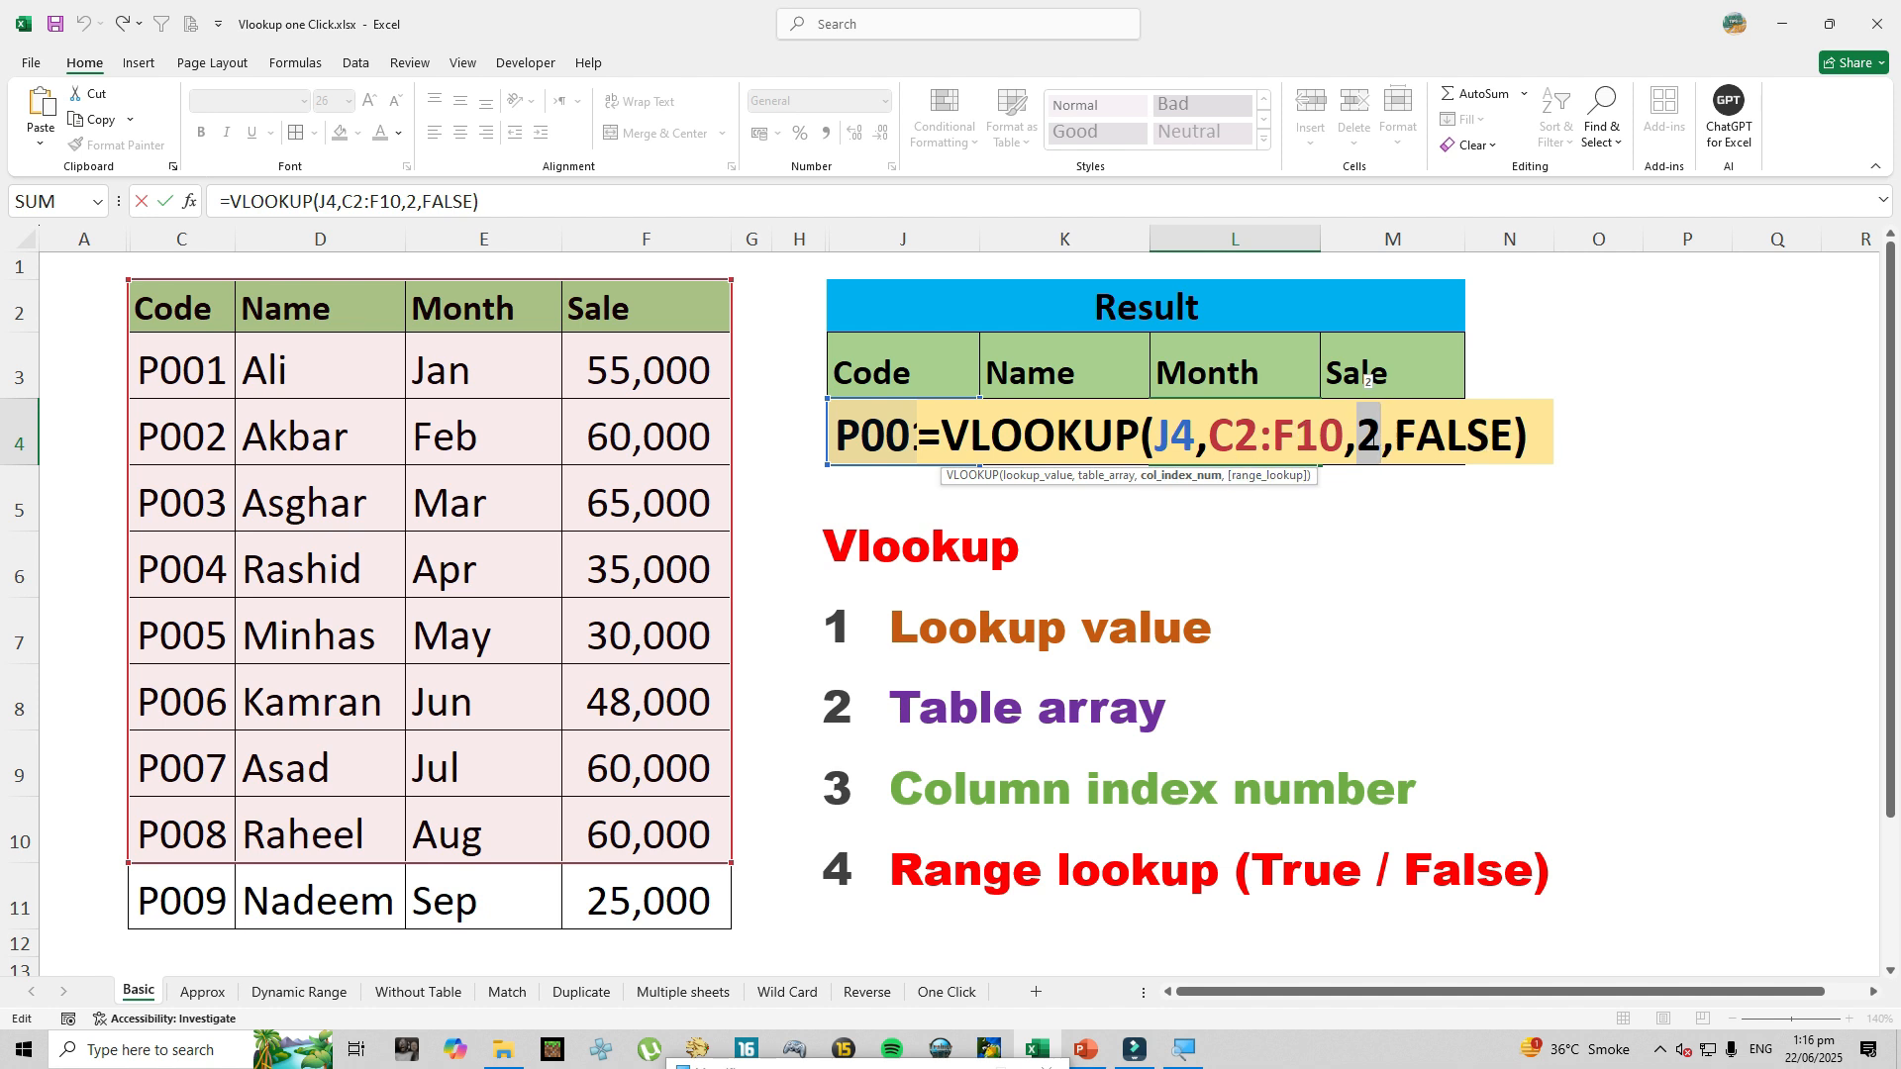
left_click_drag(1382, 441, 1356, 440)
type("3")
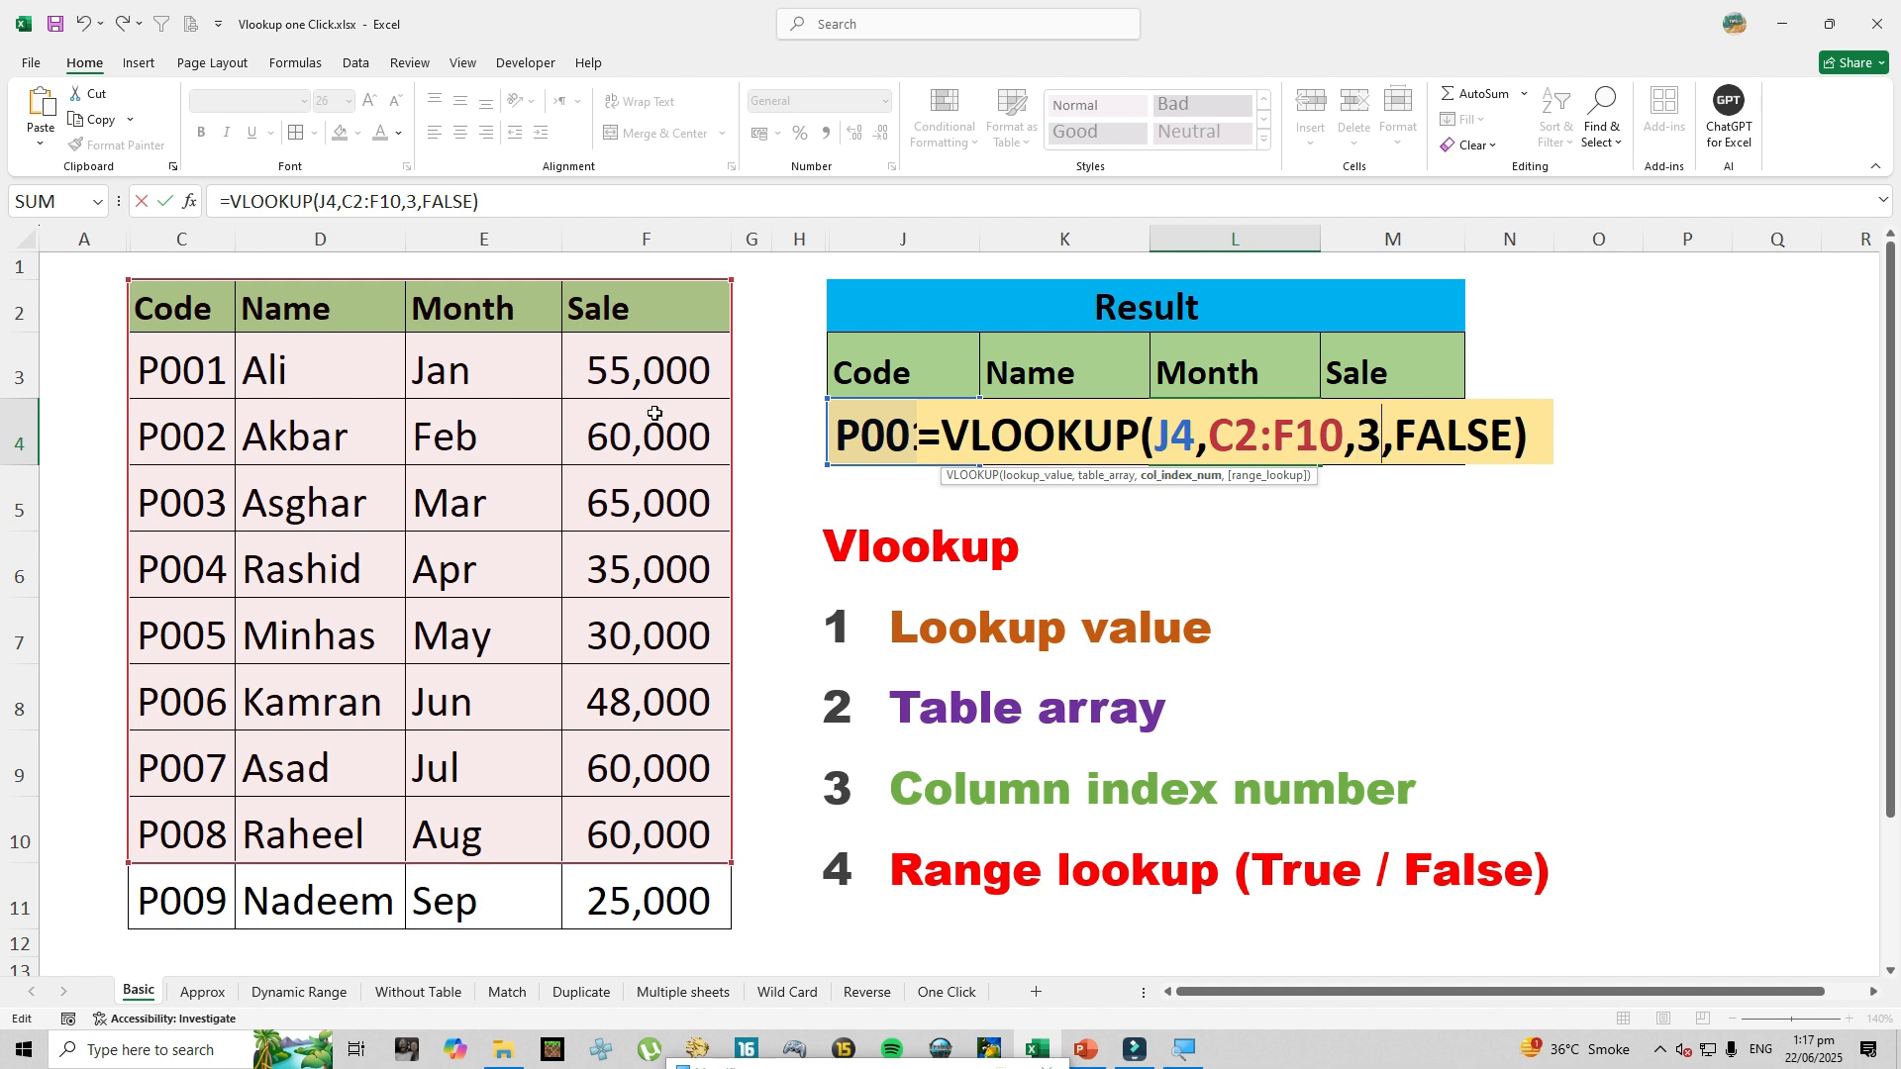
key("Return")
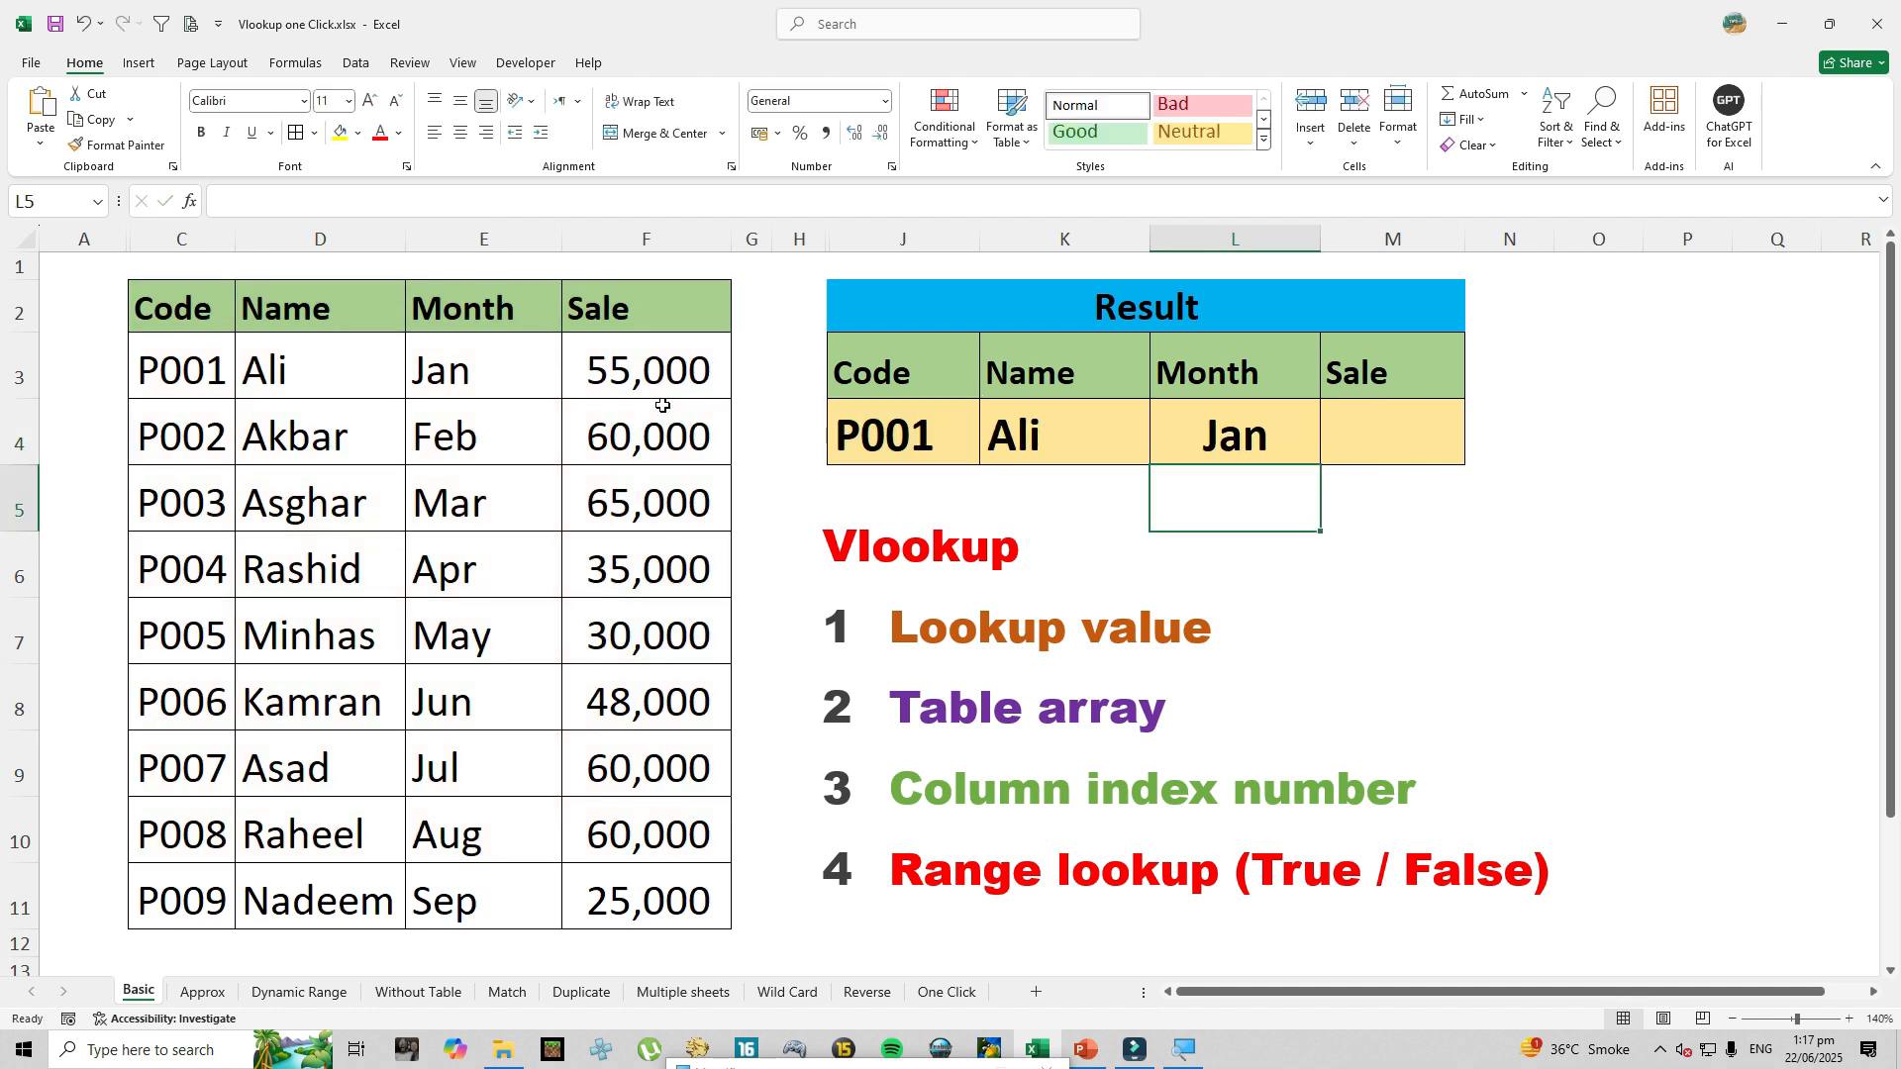
Paste the copied VLOOKUP formula text into M4 under Sale and set its column index number to 4.
left_click(1281, 439)
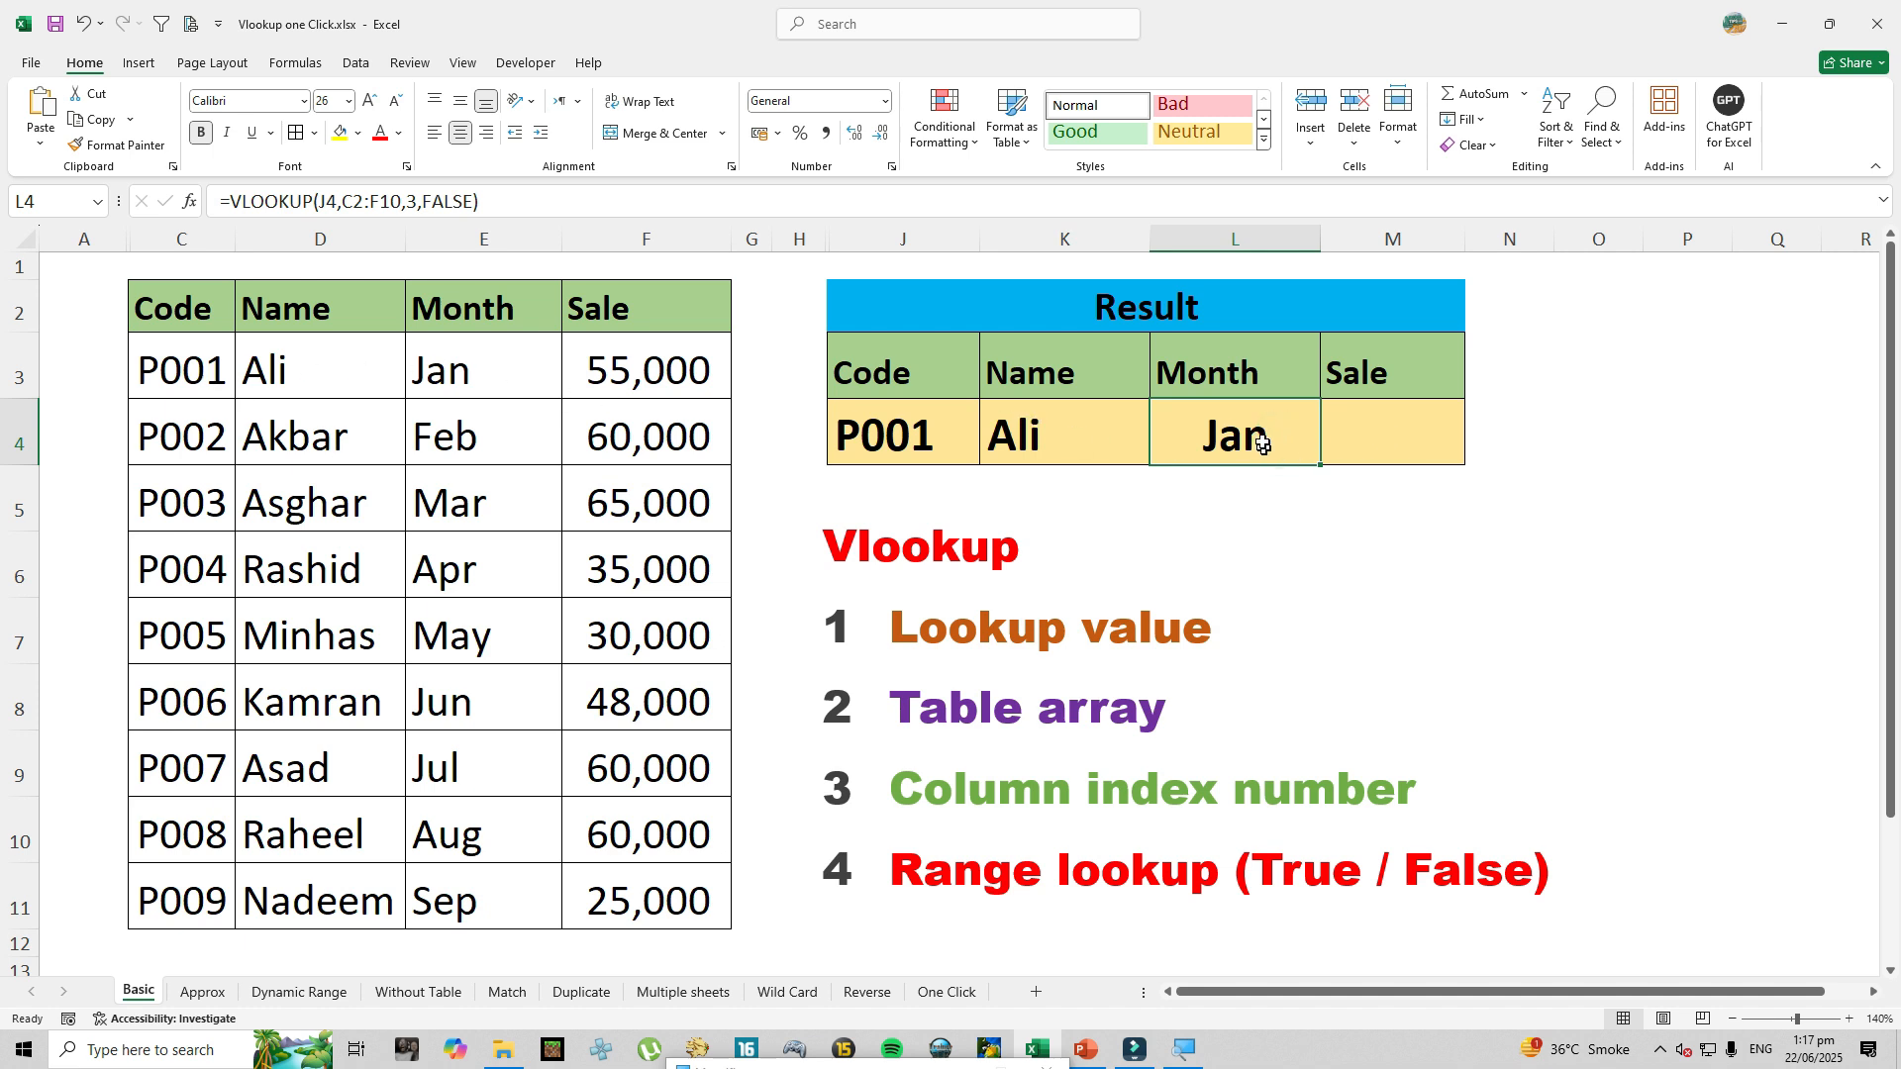
left_click(1375, 441)
key("ctrl+v")
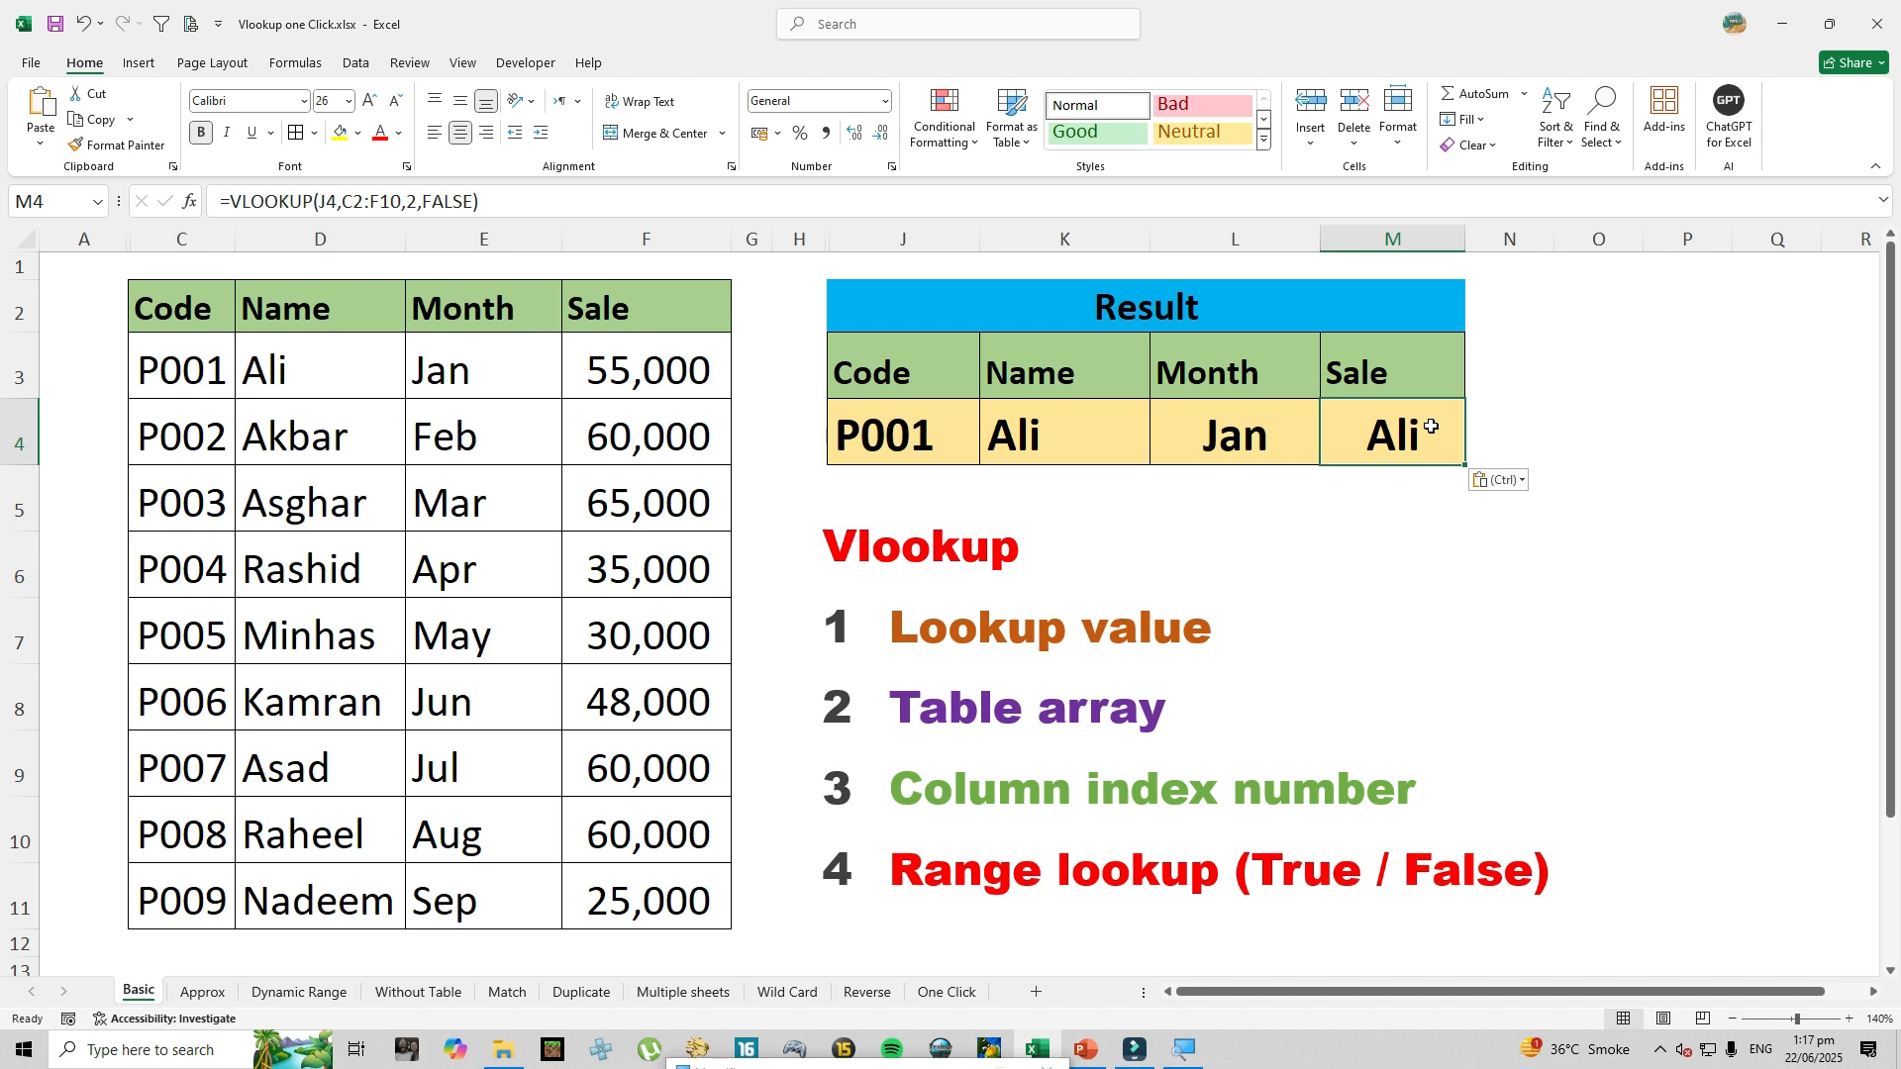
double_click(1431, 426)
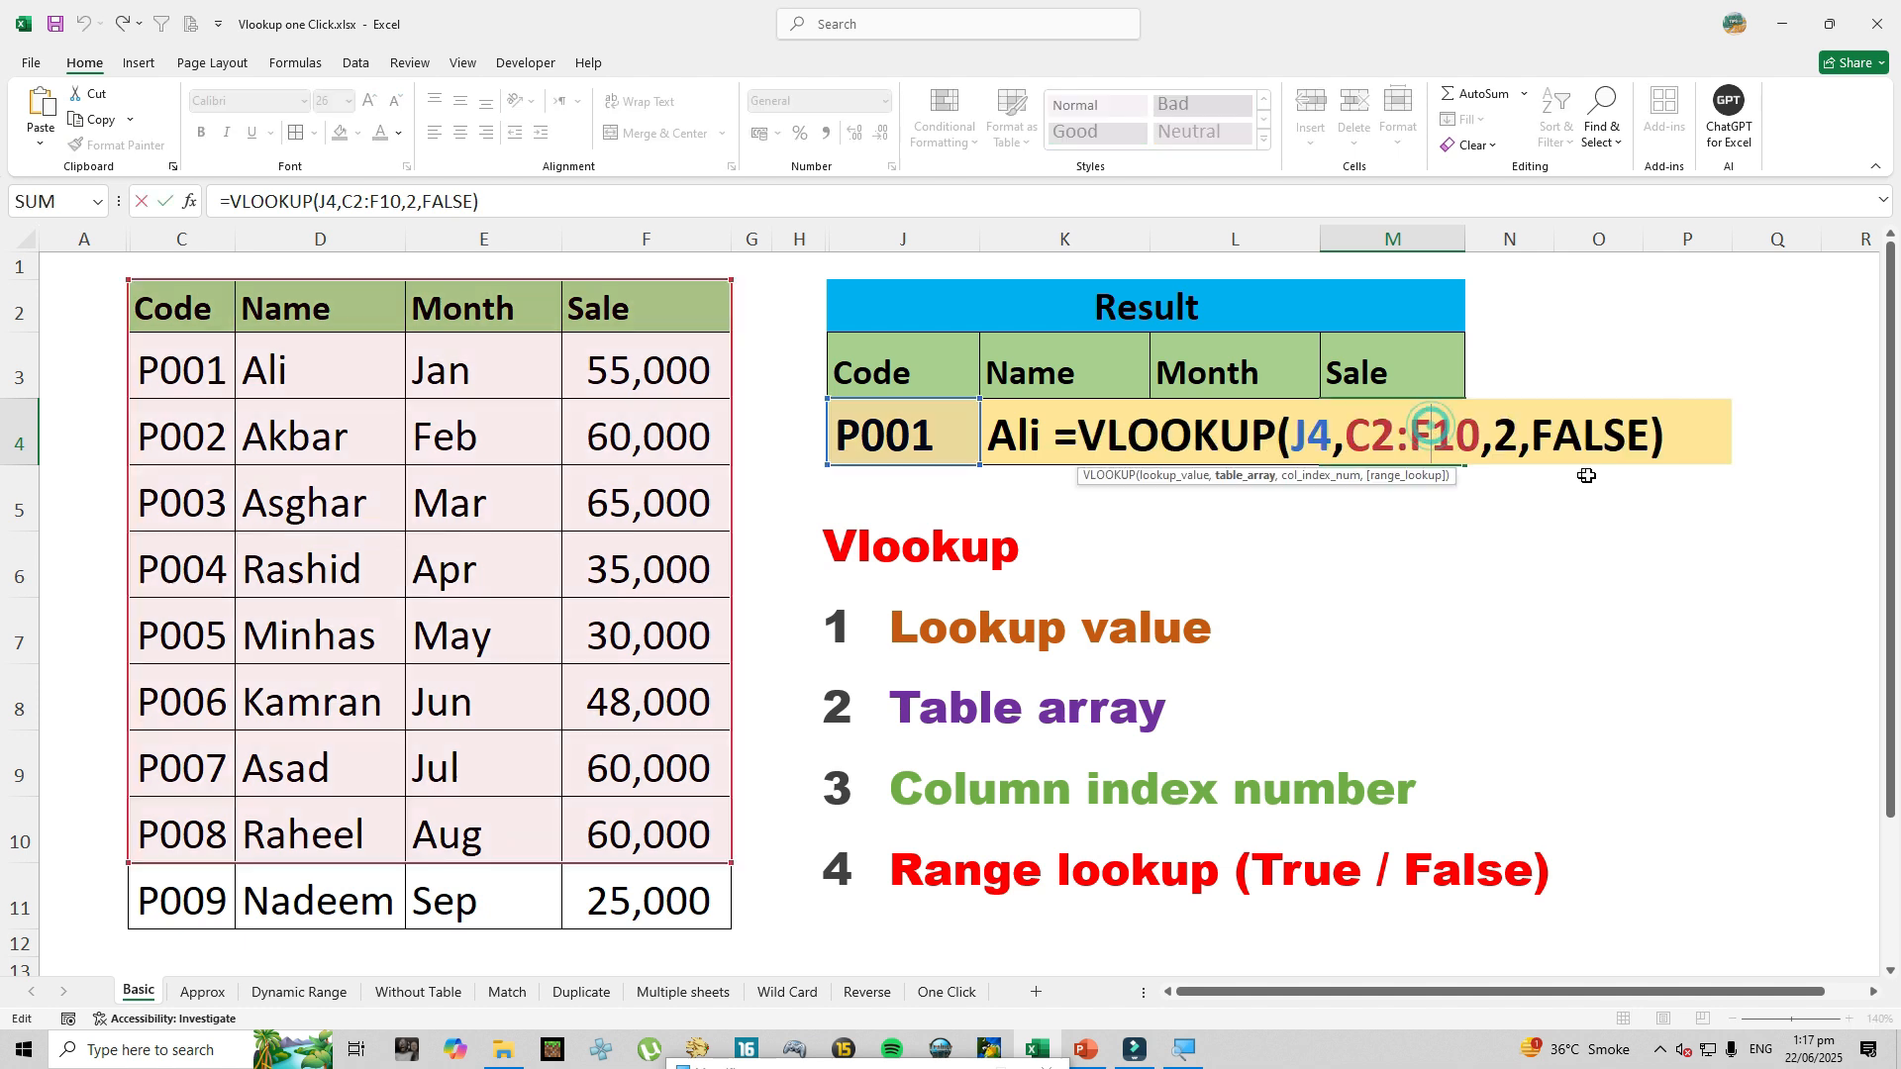
double_click(1513, 436)
type("4")
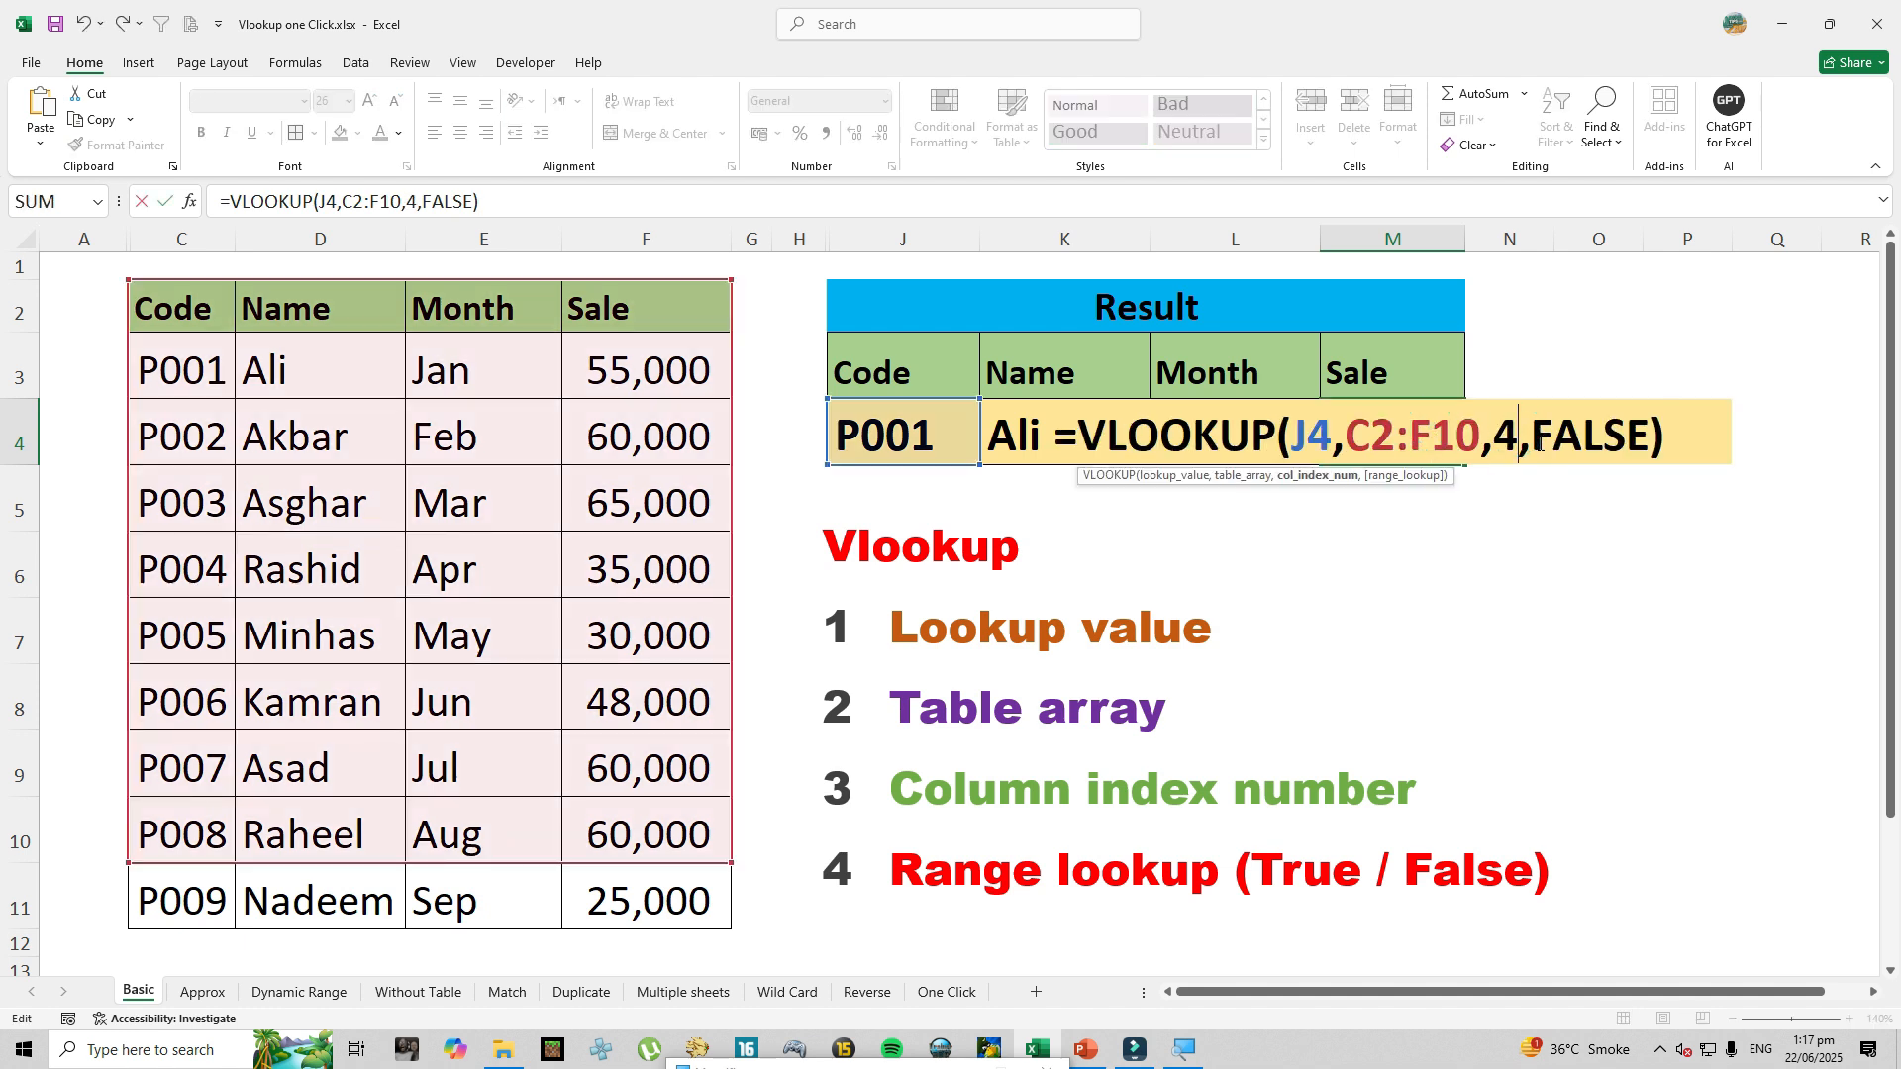
key("Return")
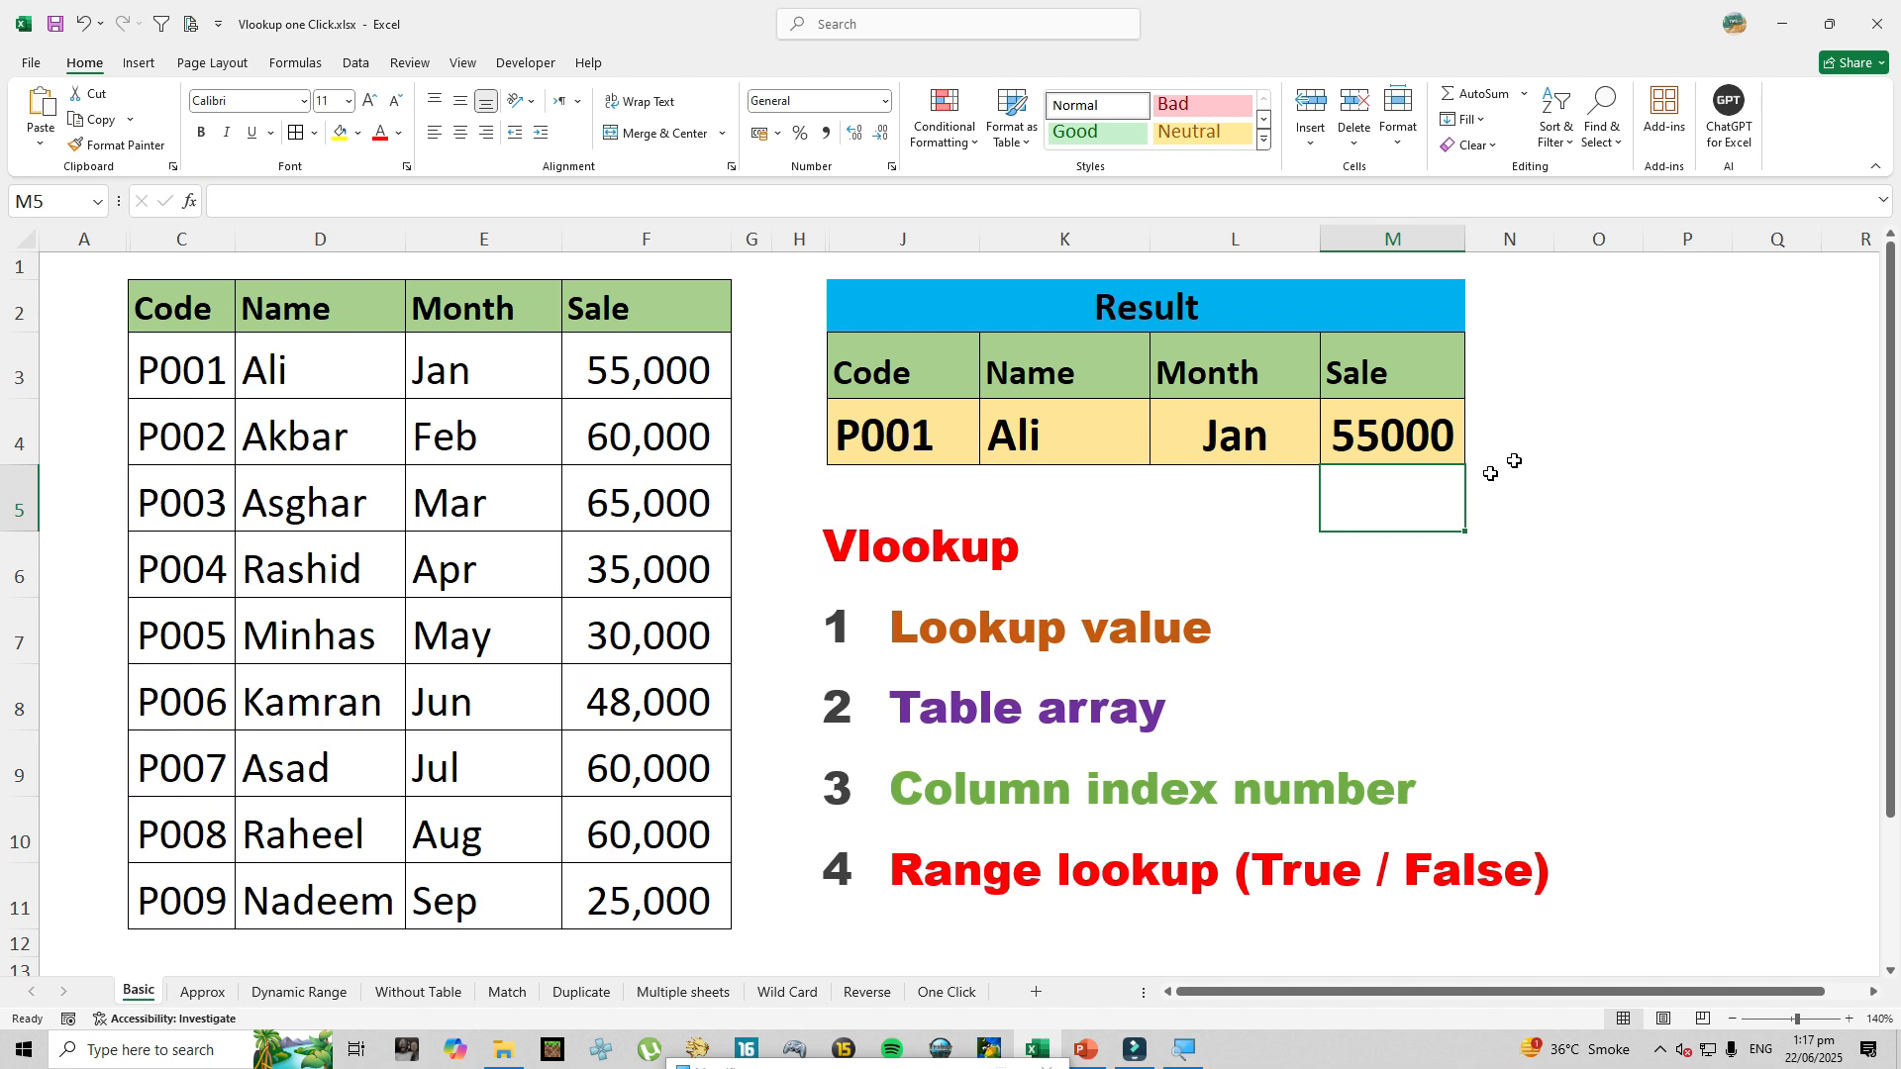
On the Approx sheet, start a VLOOKUP formula in H4 under Result, with G4 as the lookup value.
key("ctrl+Page_Down")
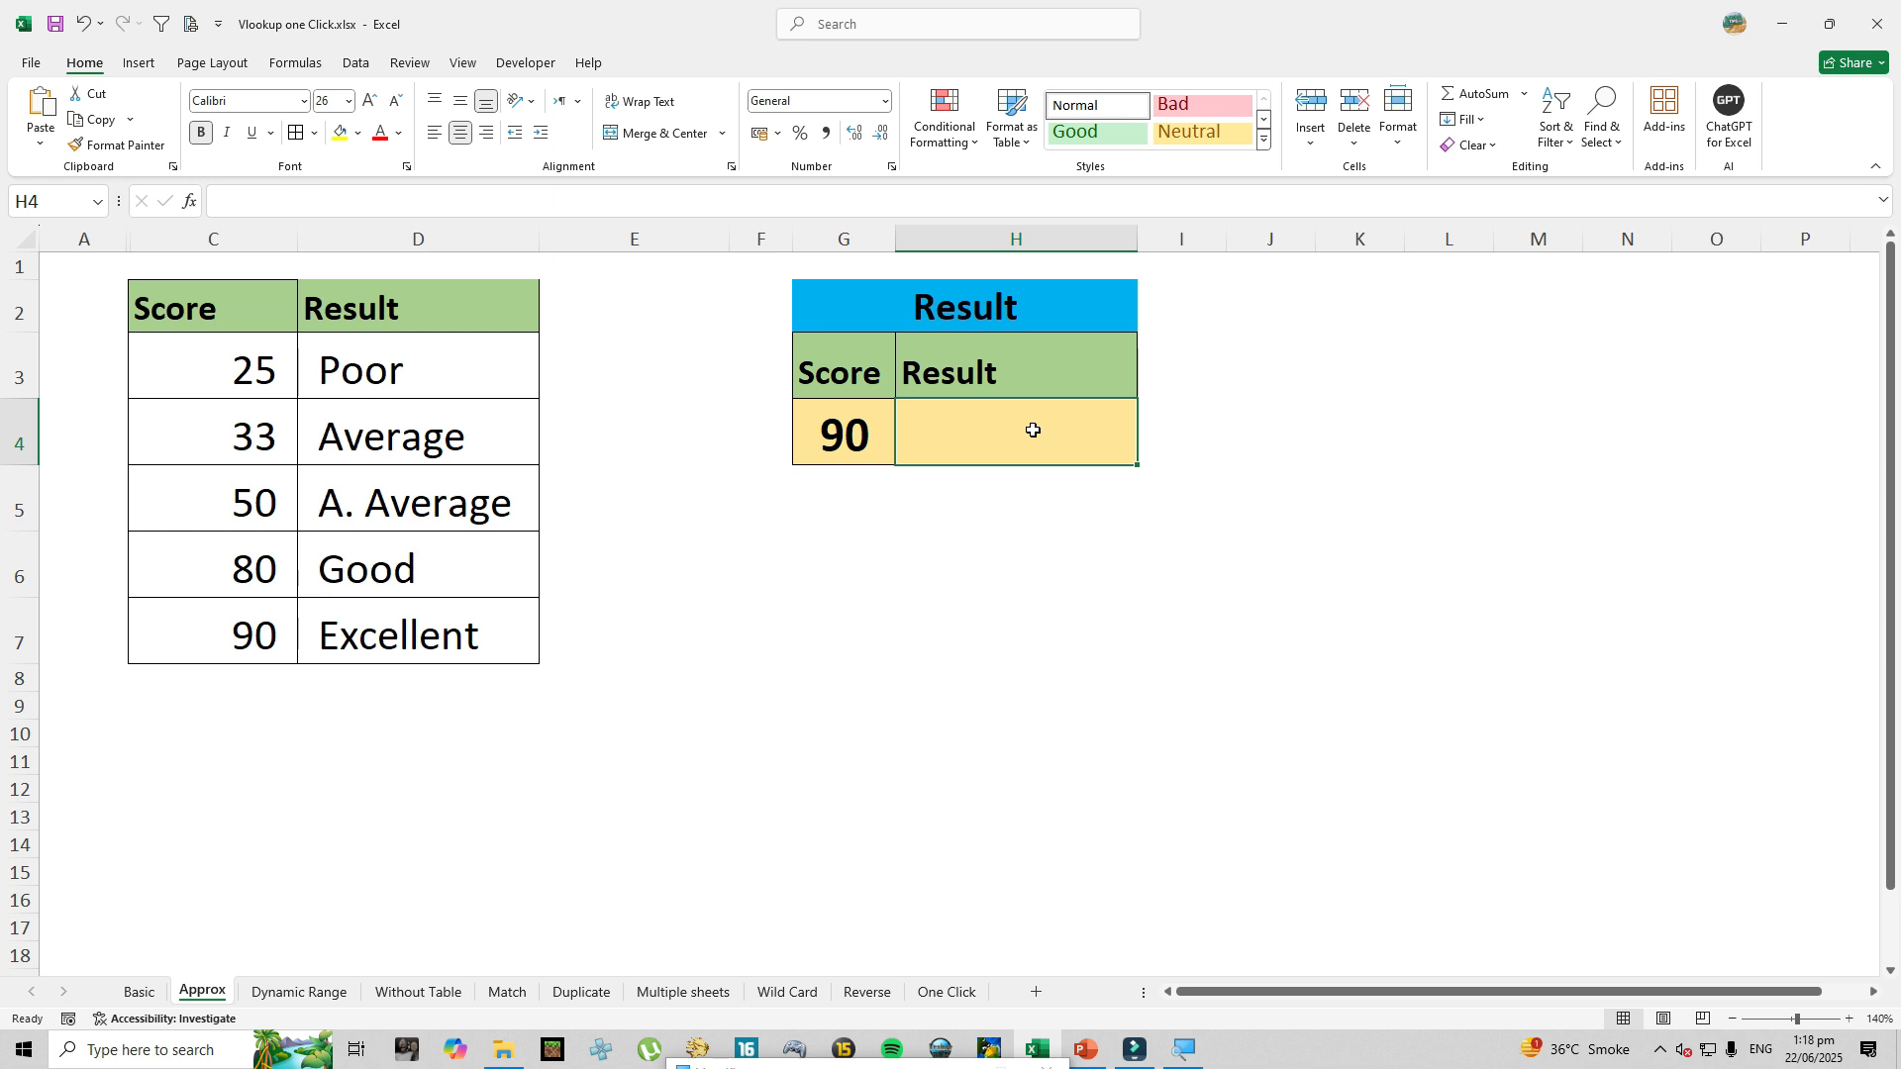
left_click(251, 416)
left_click_drag(251, 417, 253, 367)
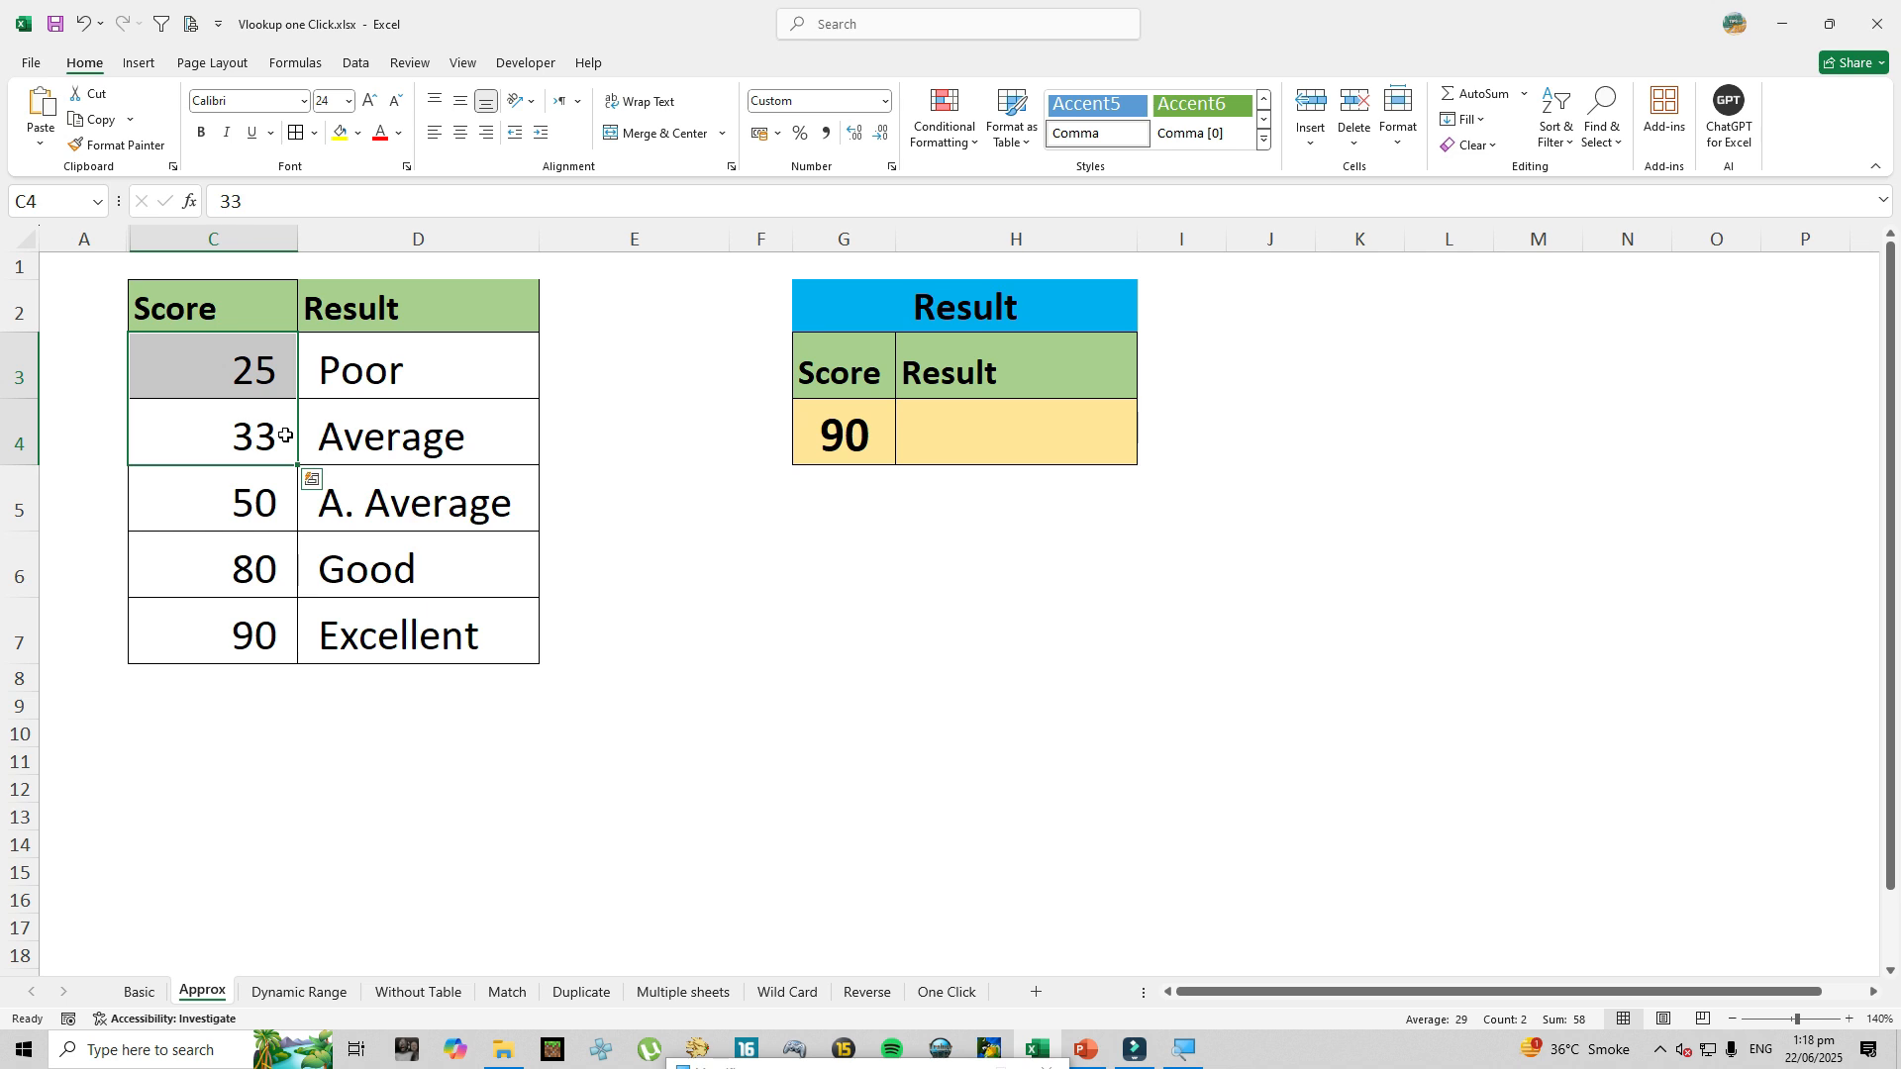
scroll(1069, 488, "down", 2)
scroll(963, 396, "up", 2)
left_click(956, 440)
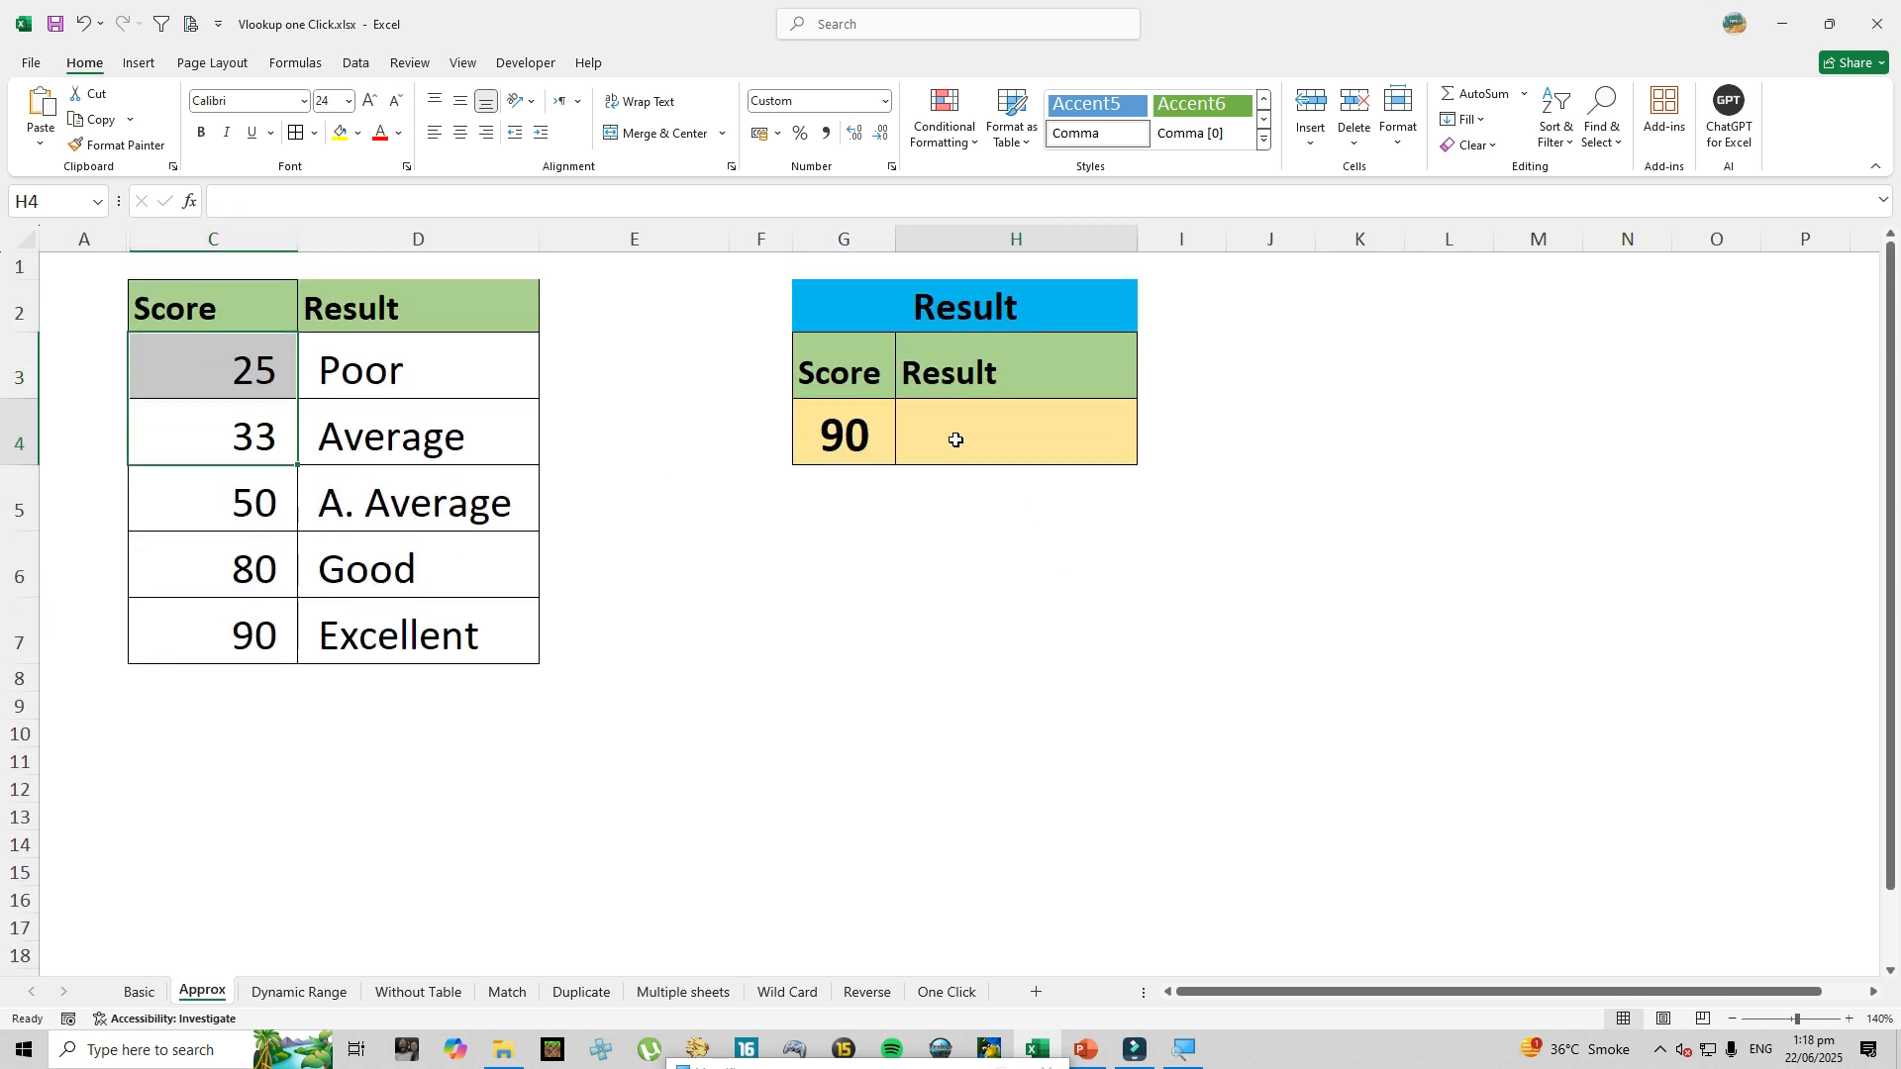
type("=")
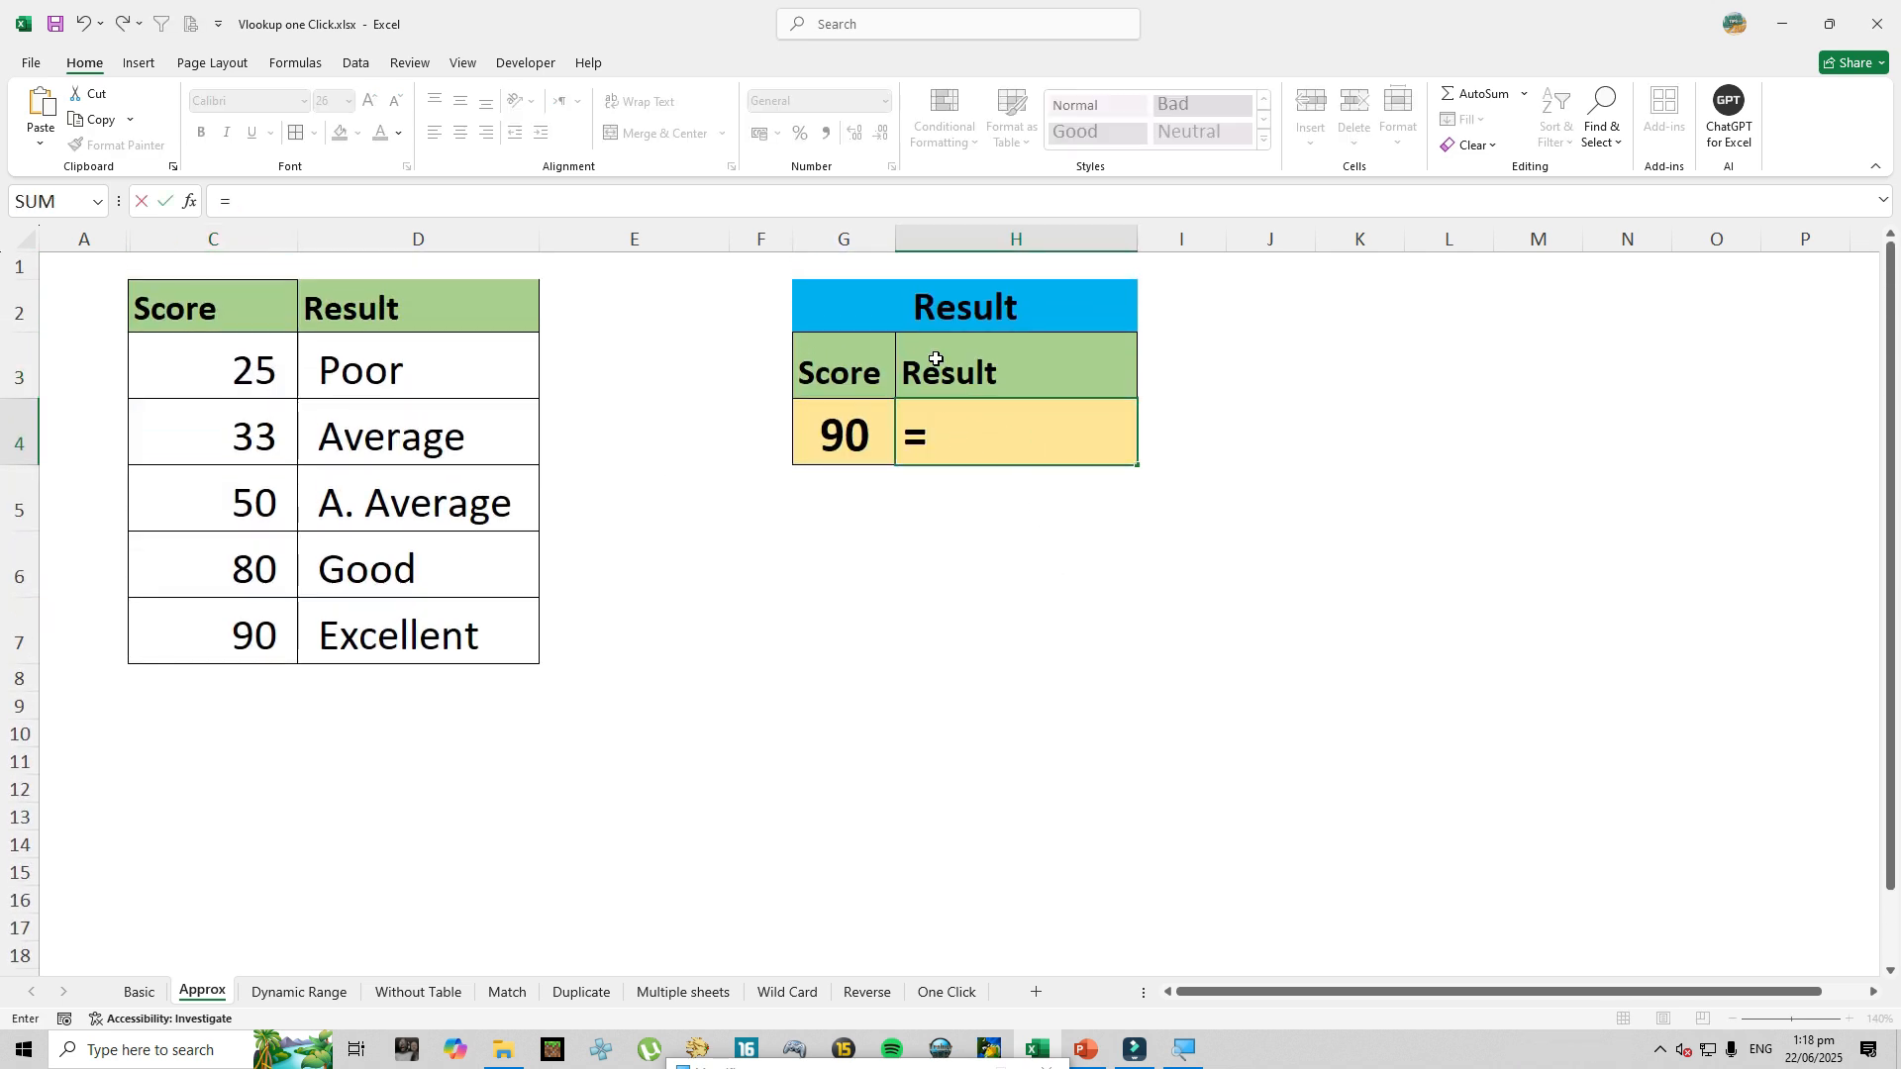
type("vlook")
key("Tab")
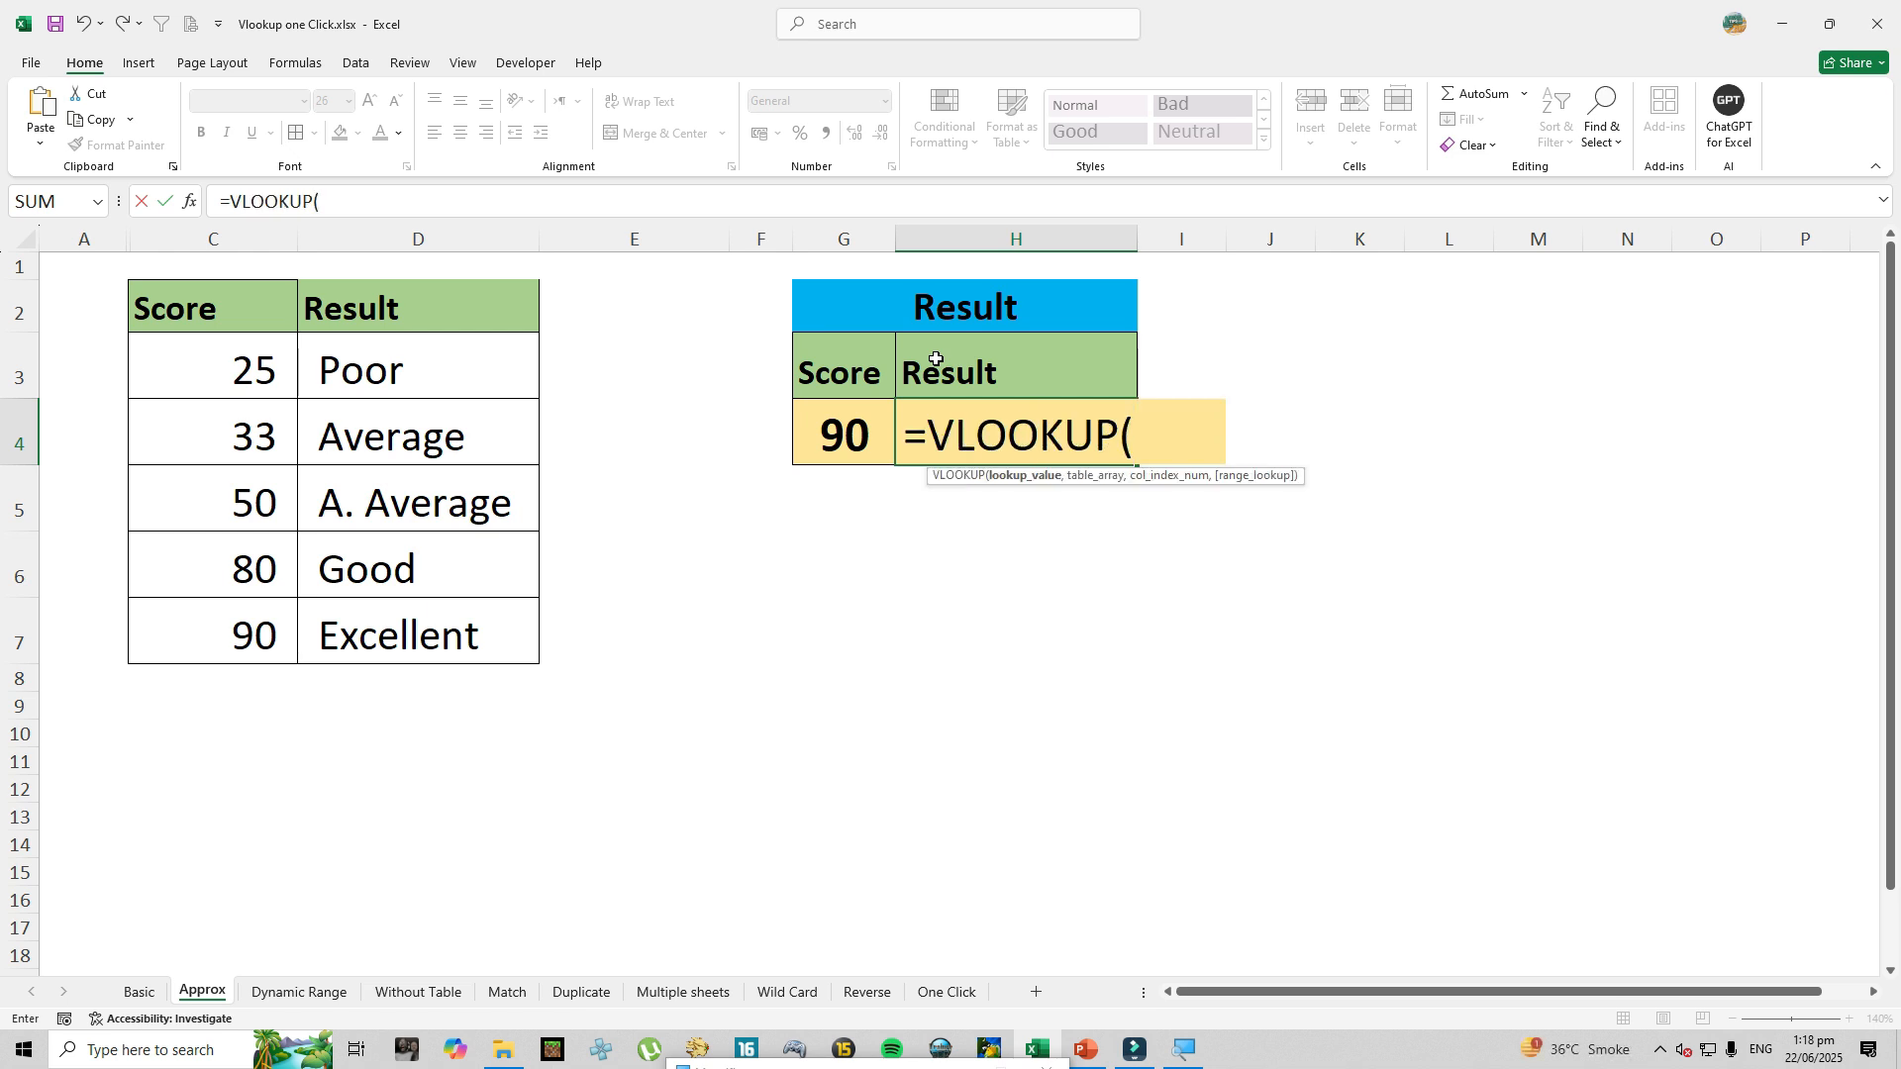
left_click(828, 441)
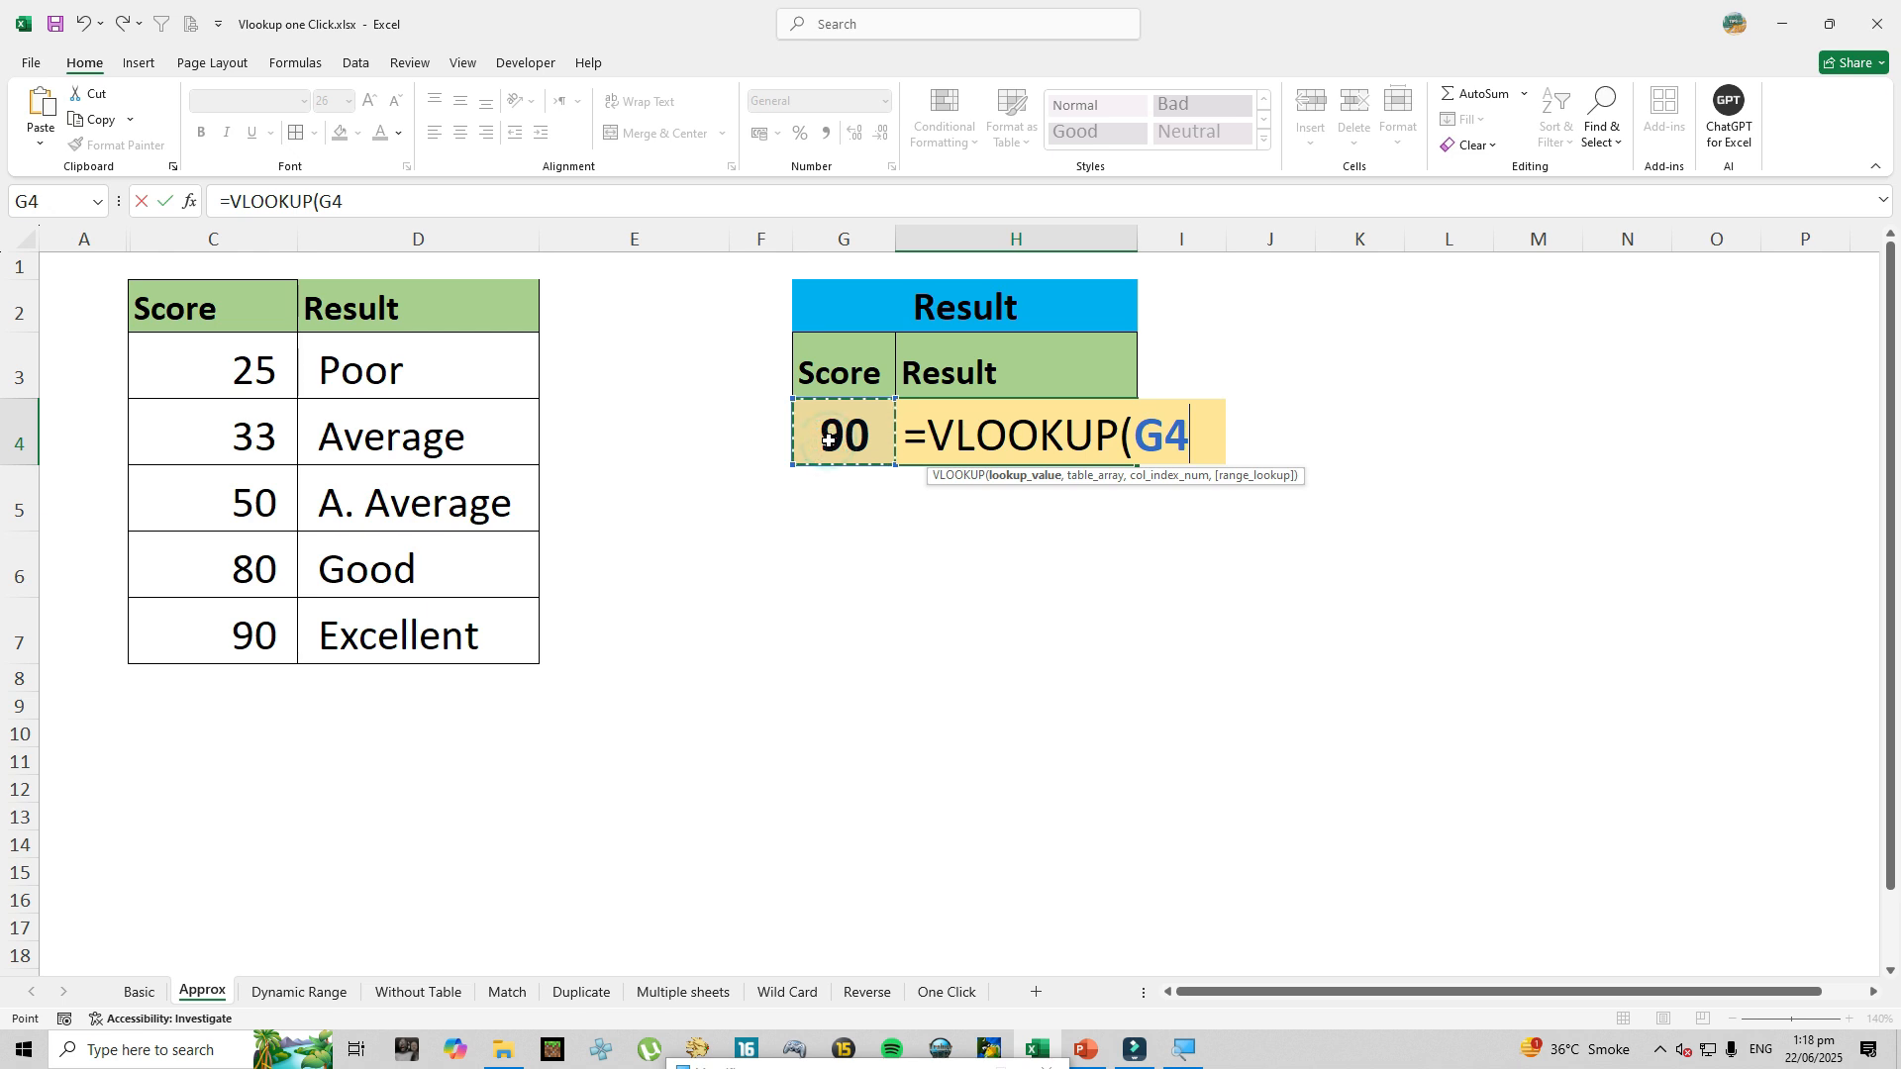
type(",")
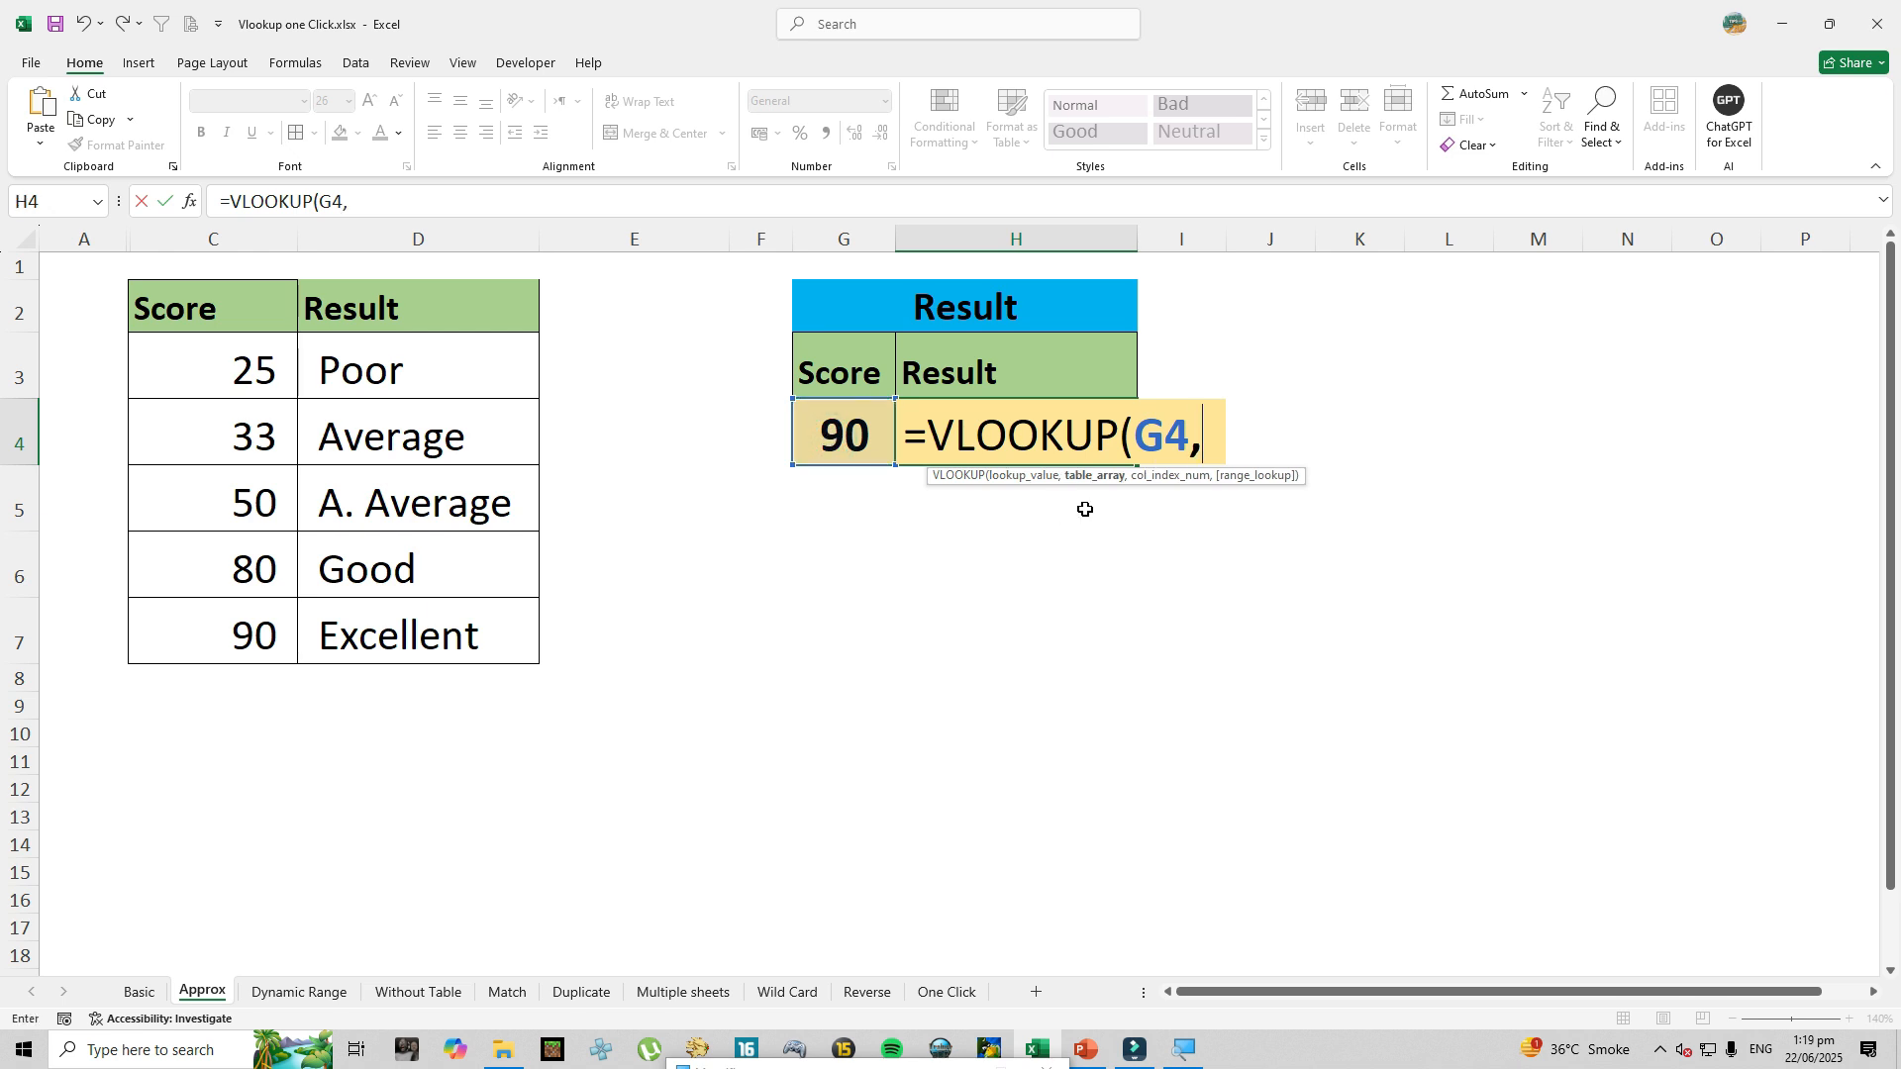
Complete the VLOOKUP in H4 with table array C2:D7, column index number 2 and range lookup 1 for approximate match.
left_click_drag(219, 292, 540, 659)
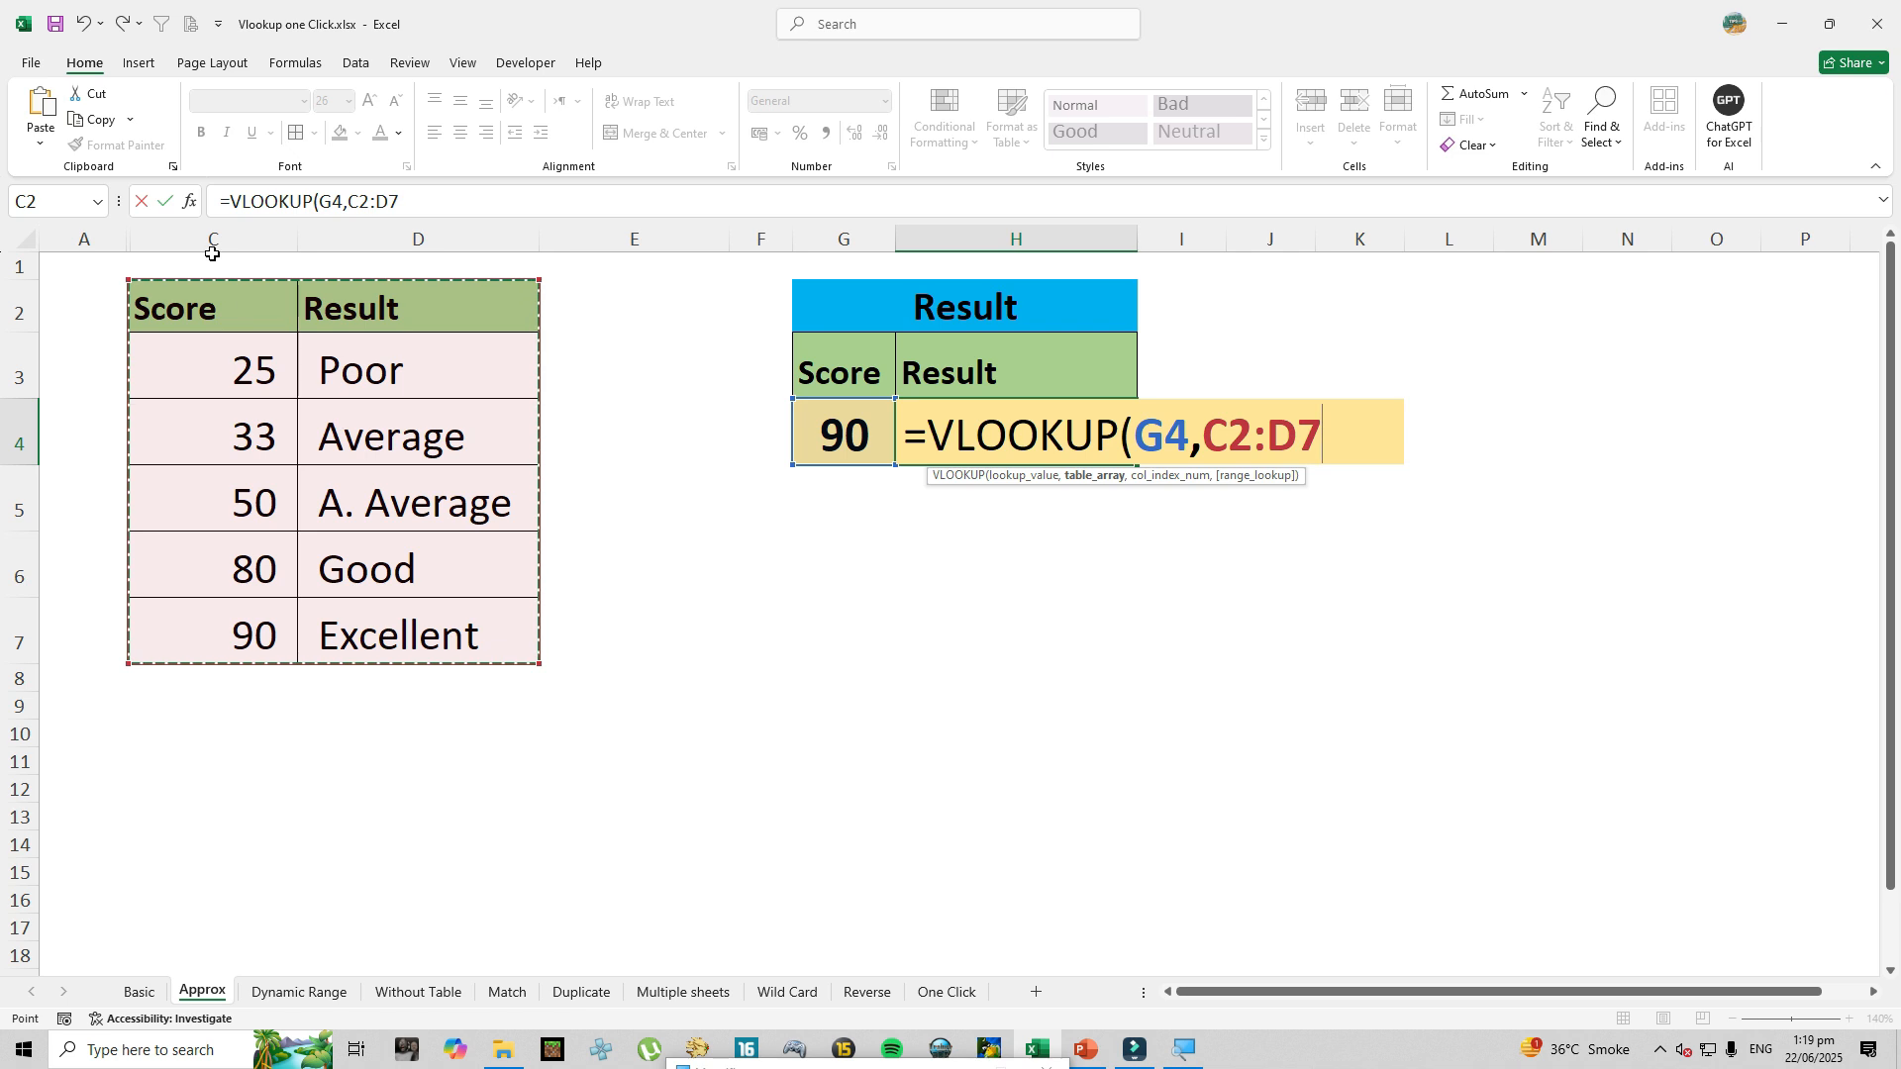
left_click_drag(212, 241, 391, 247)
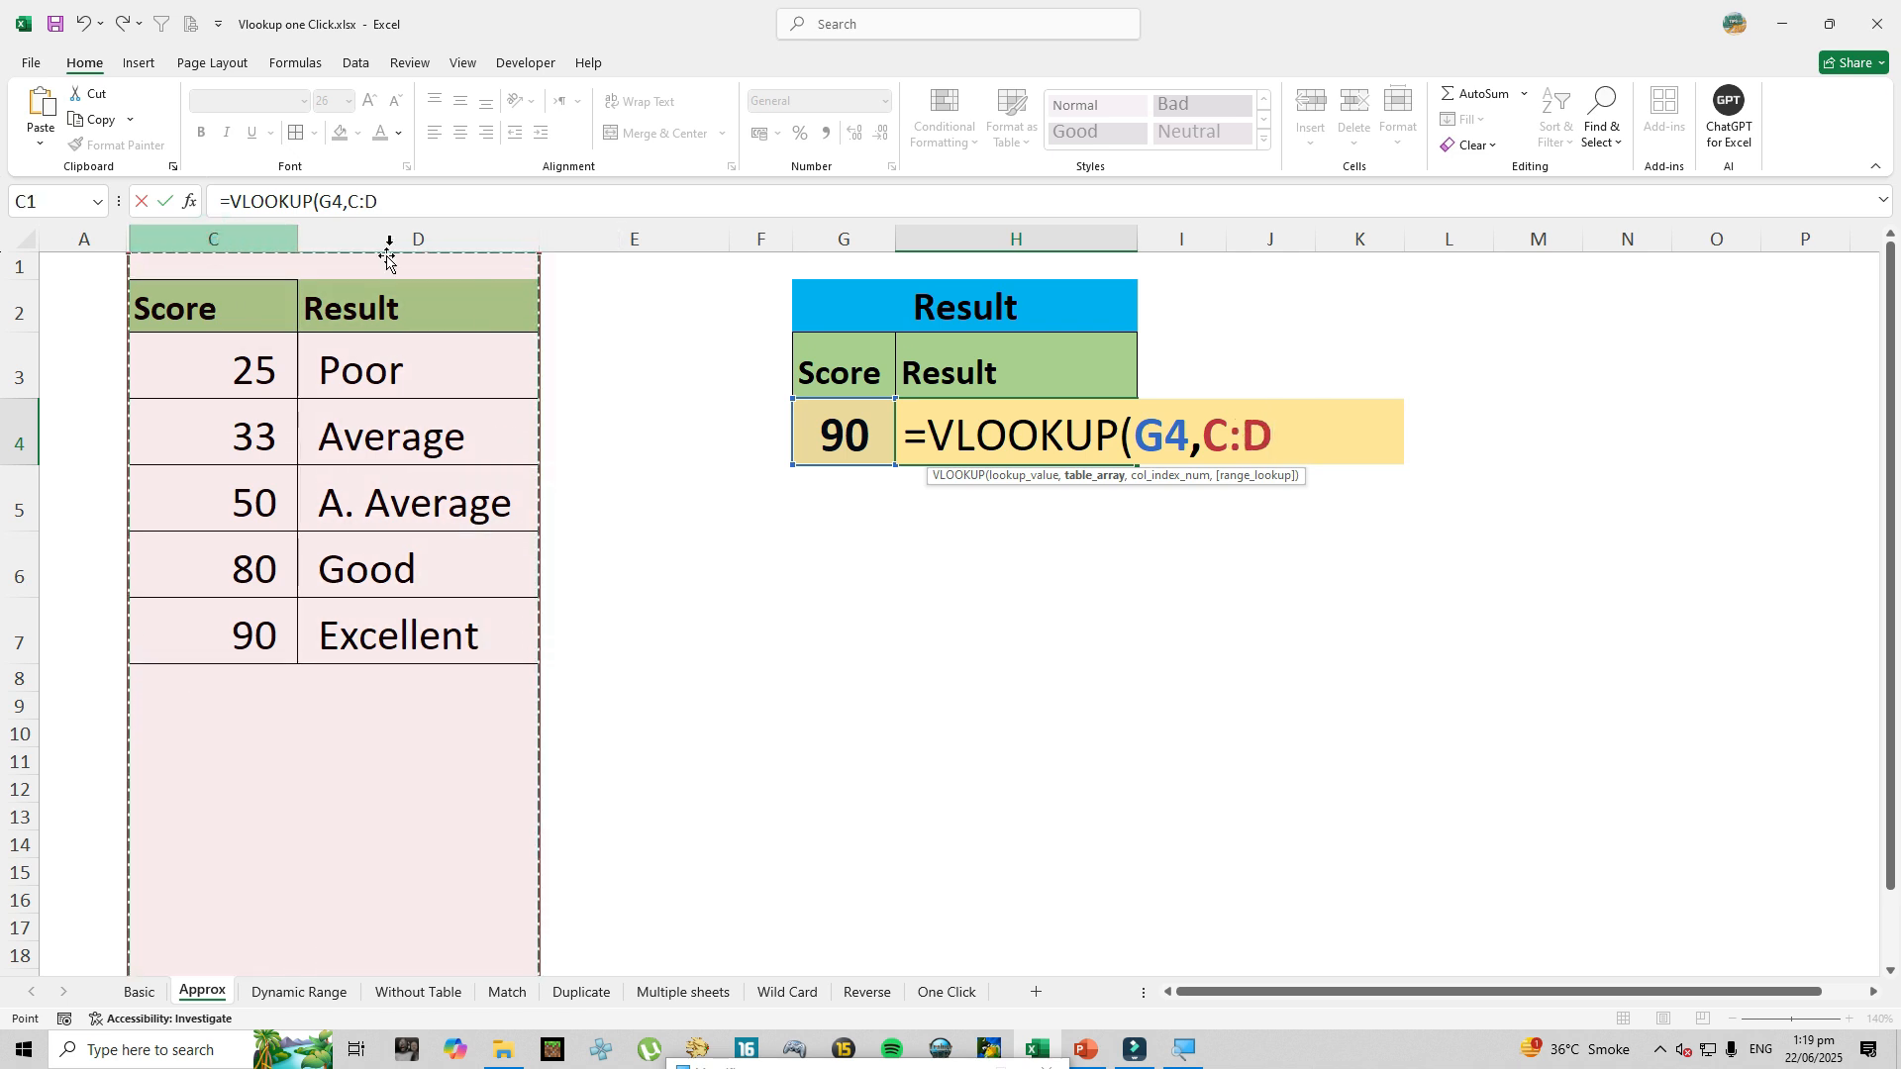
left_click_drag(242, 309, 408, 635)
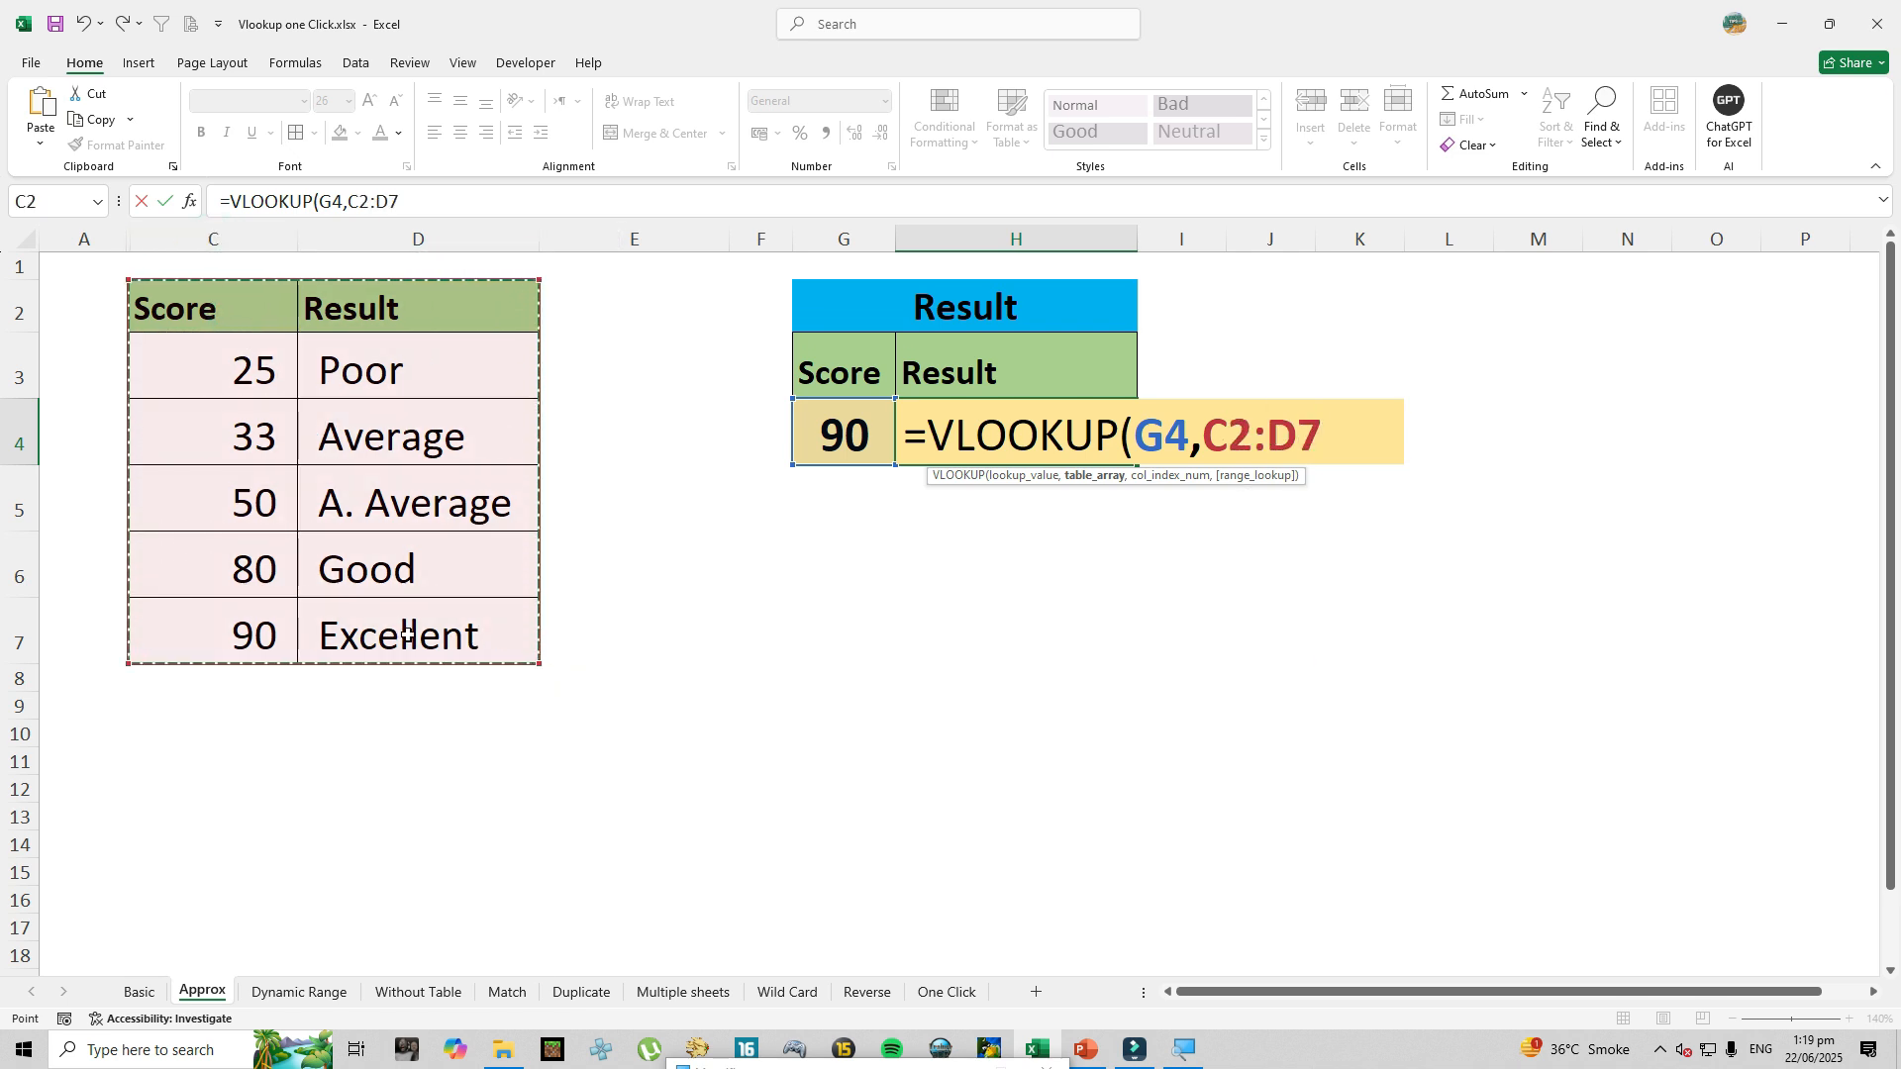
type(",2")
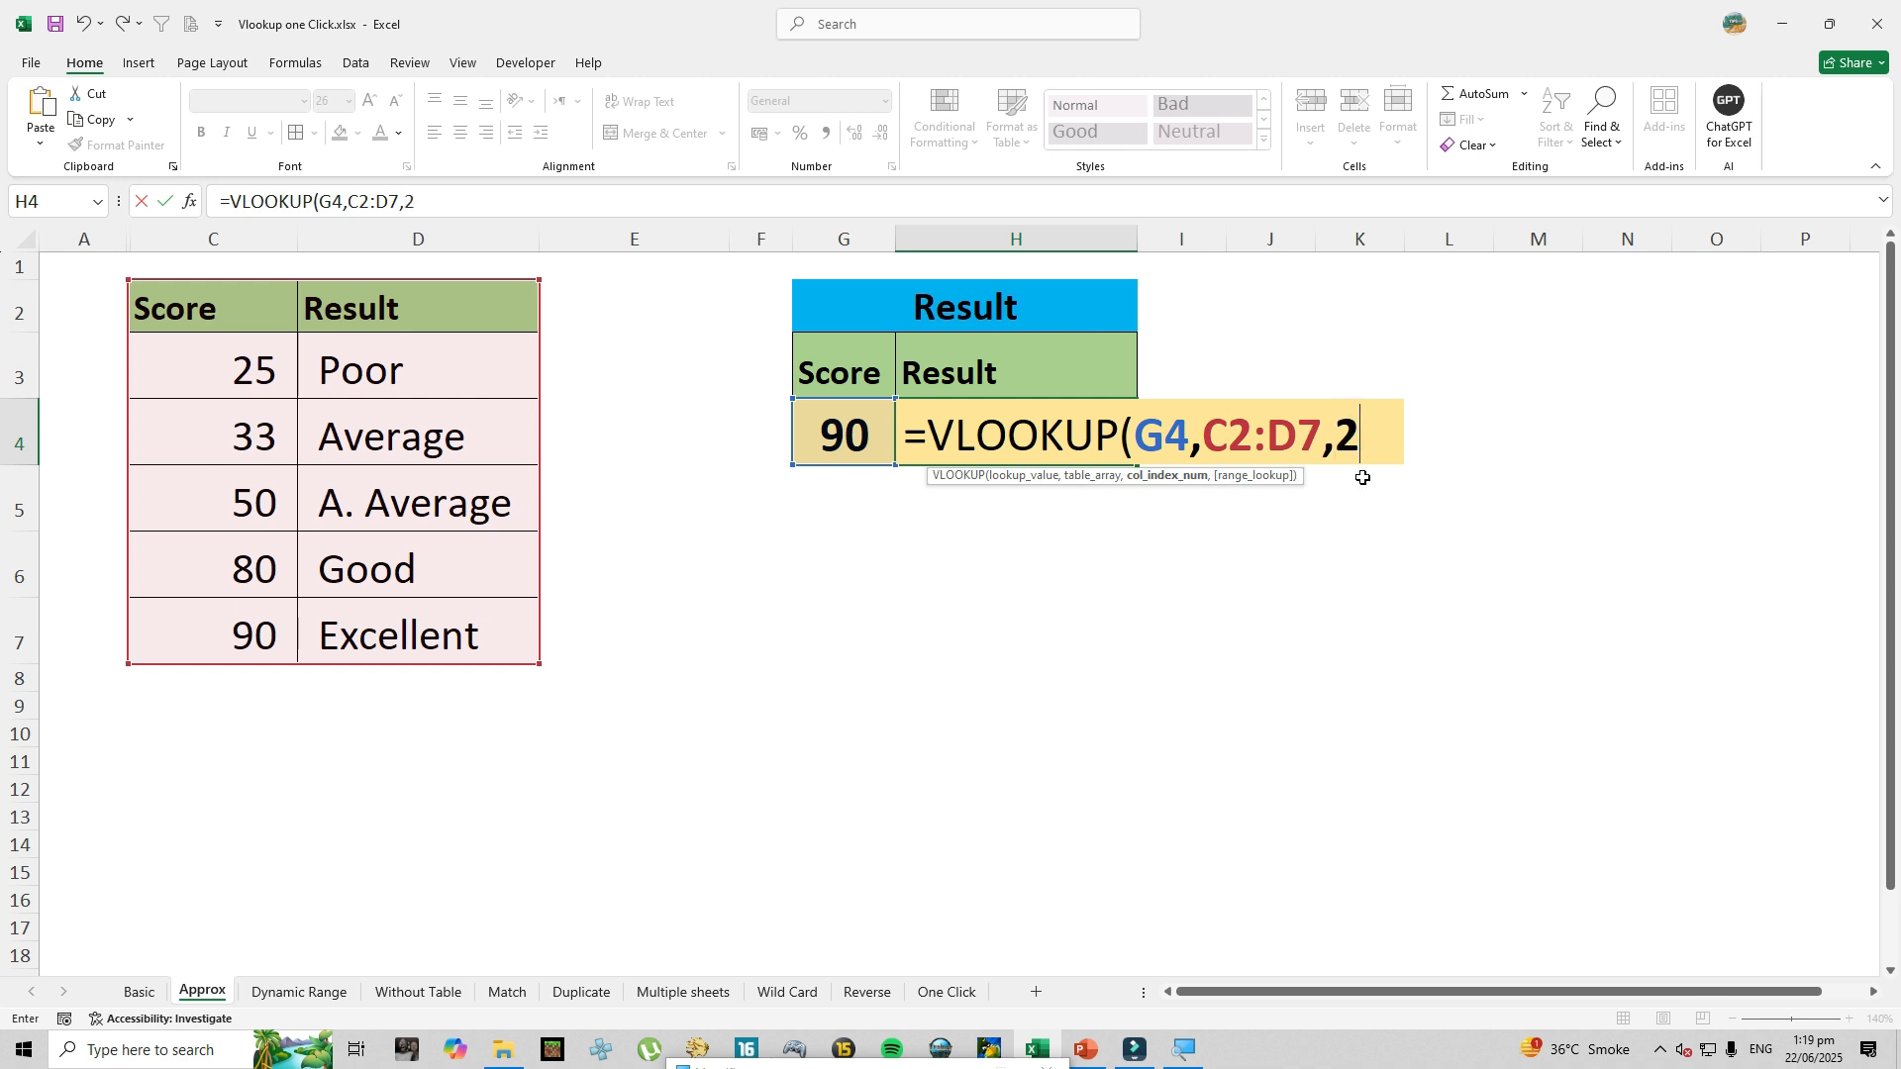
type(",")
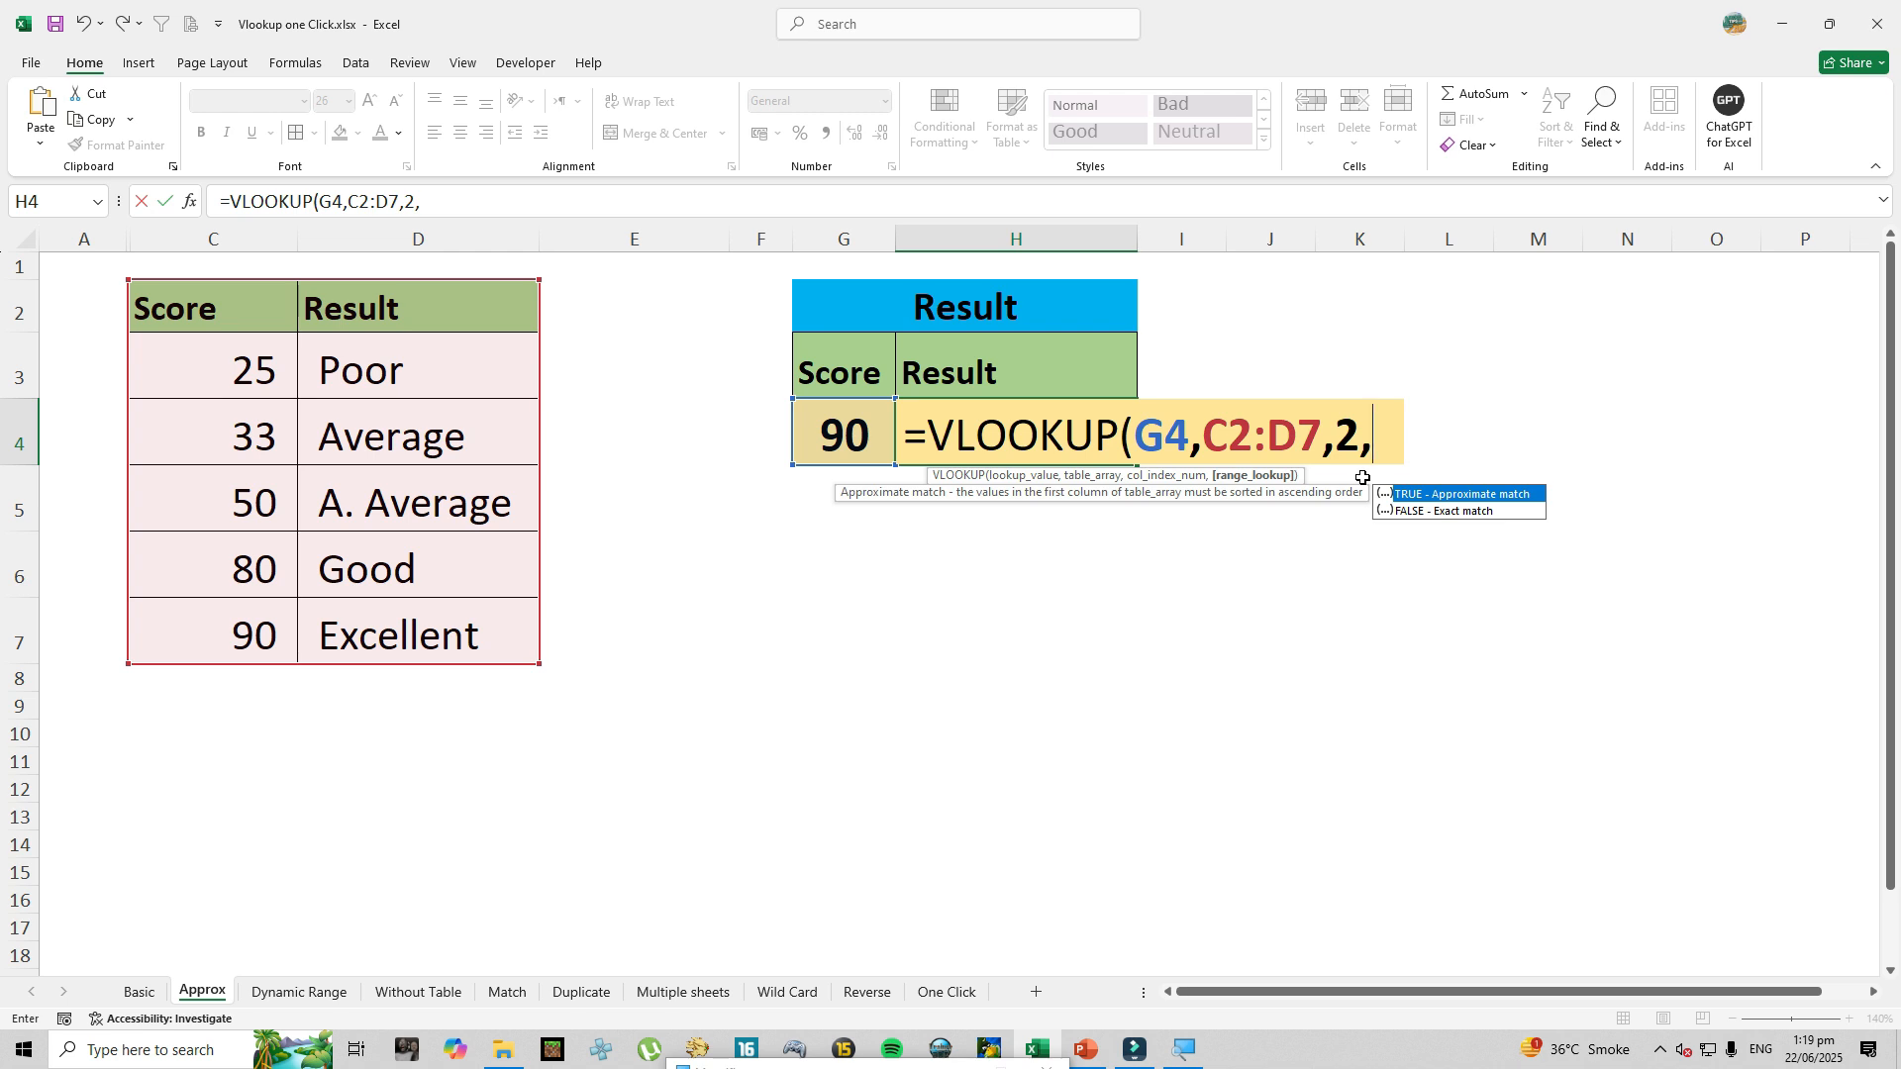
type("1")
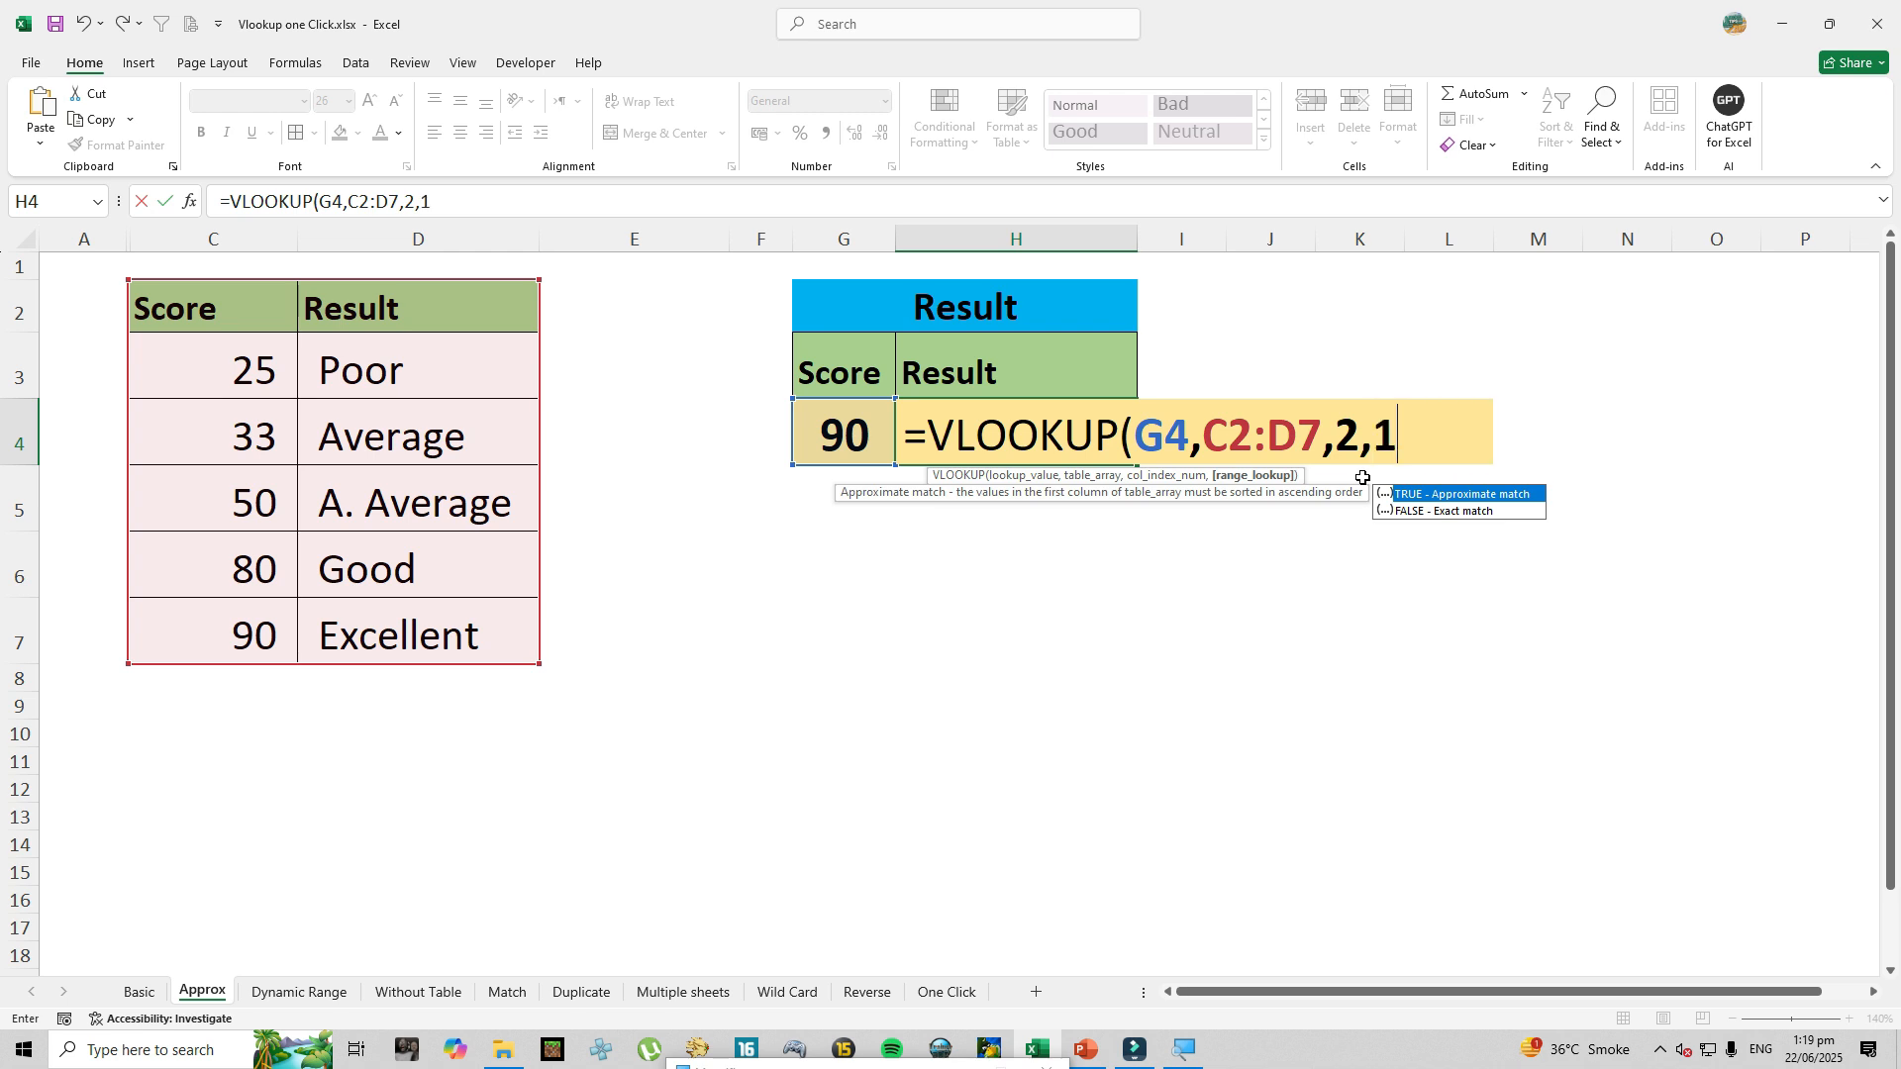
type(")")
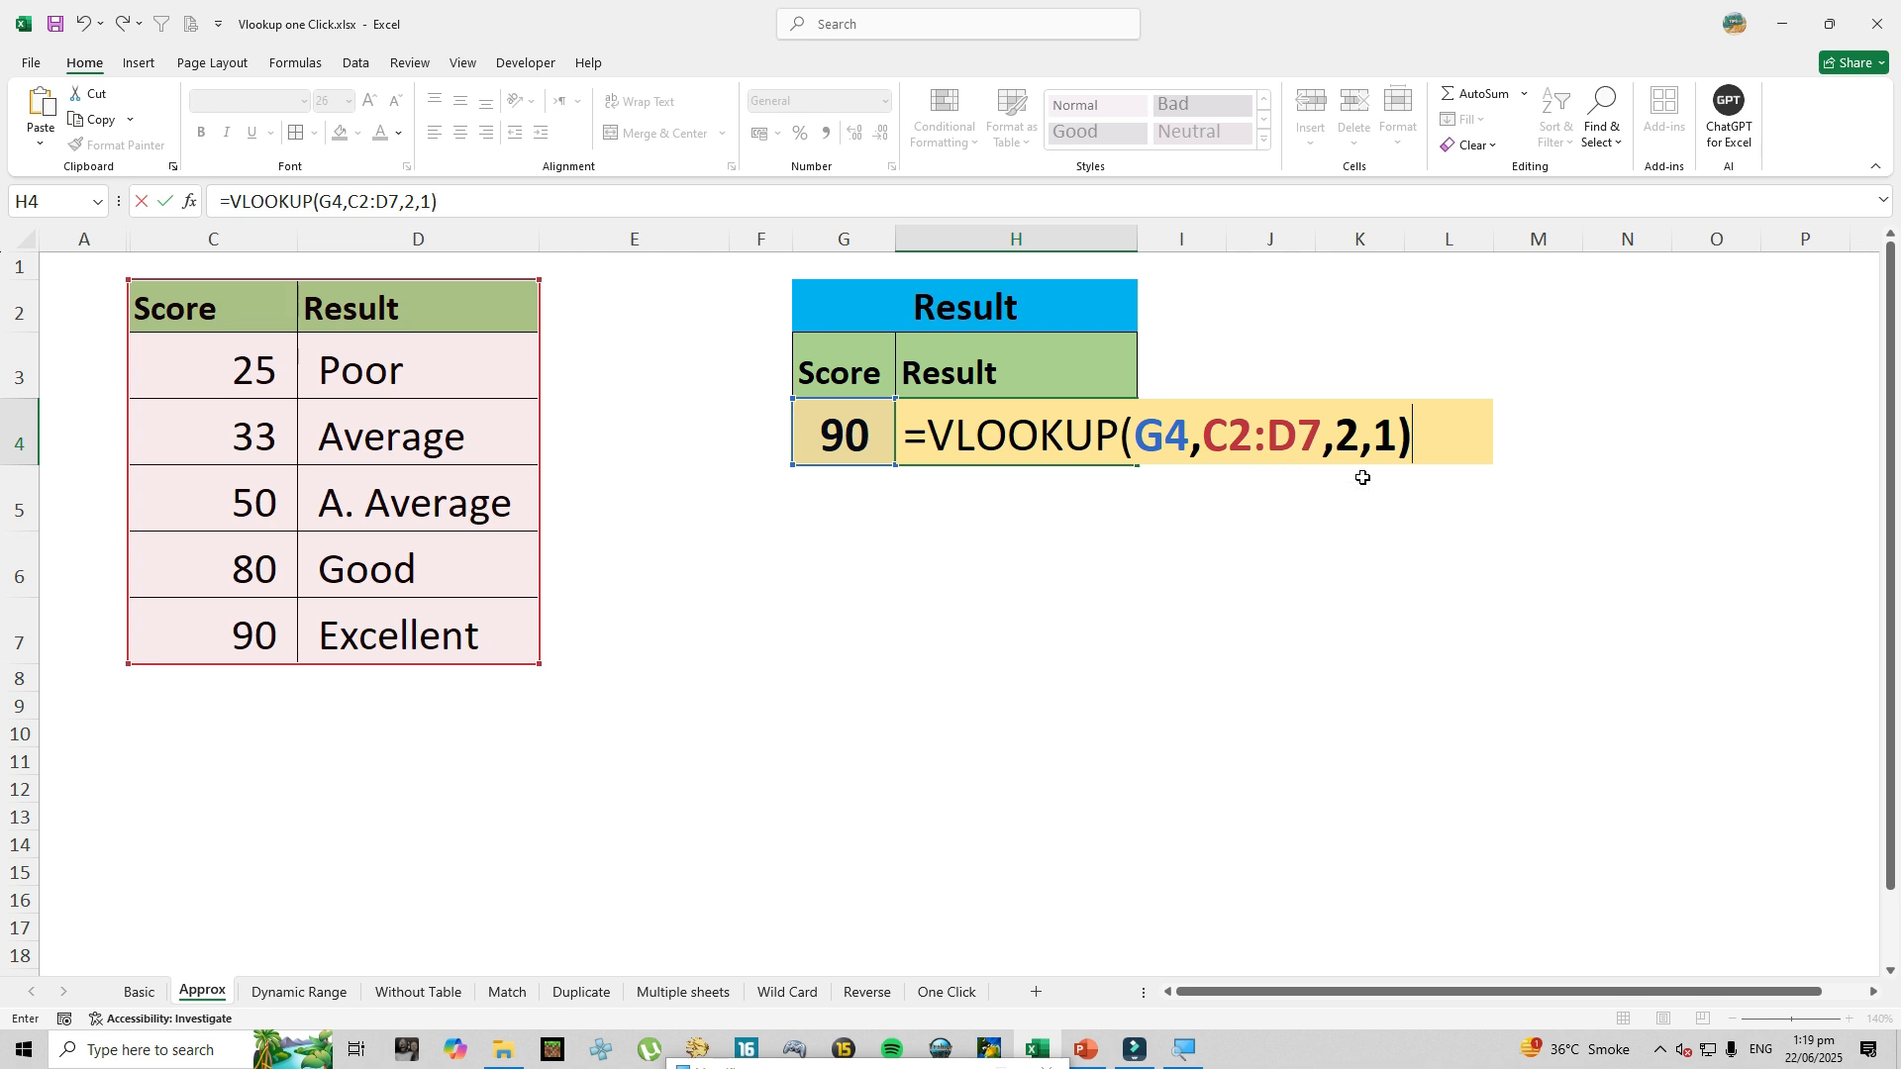
key("F2")
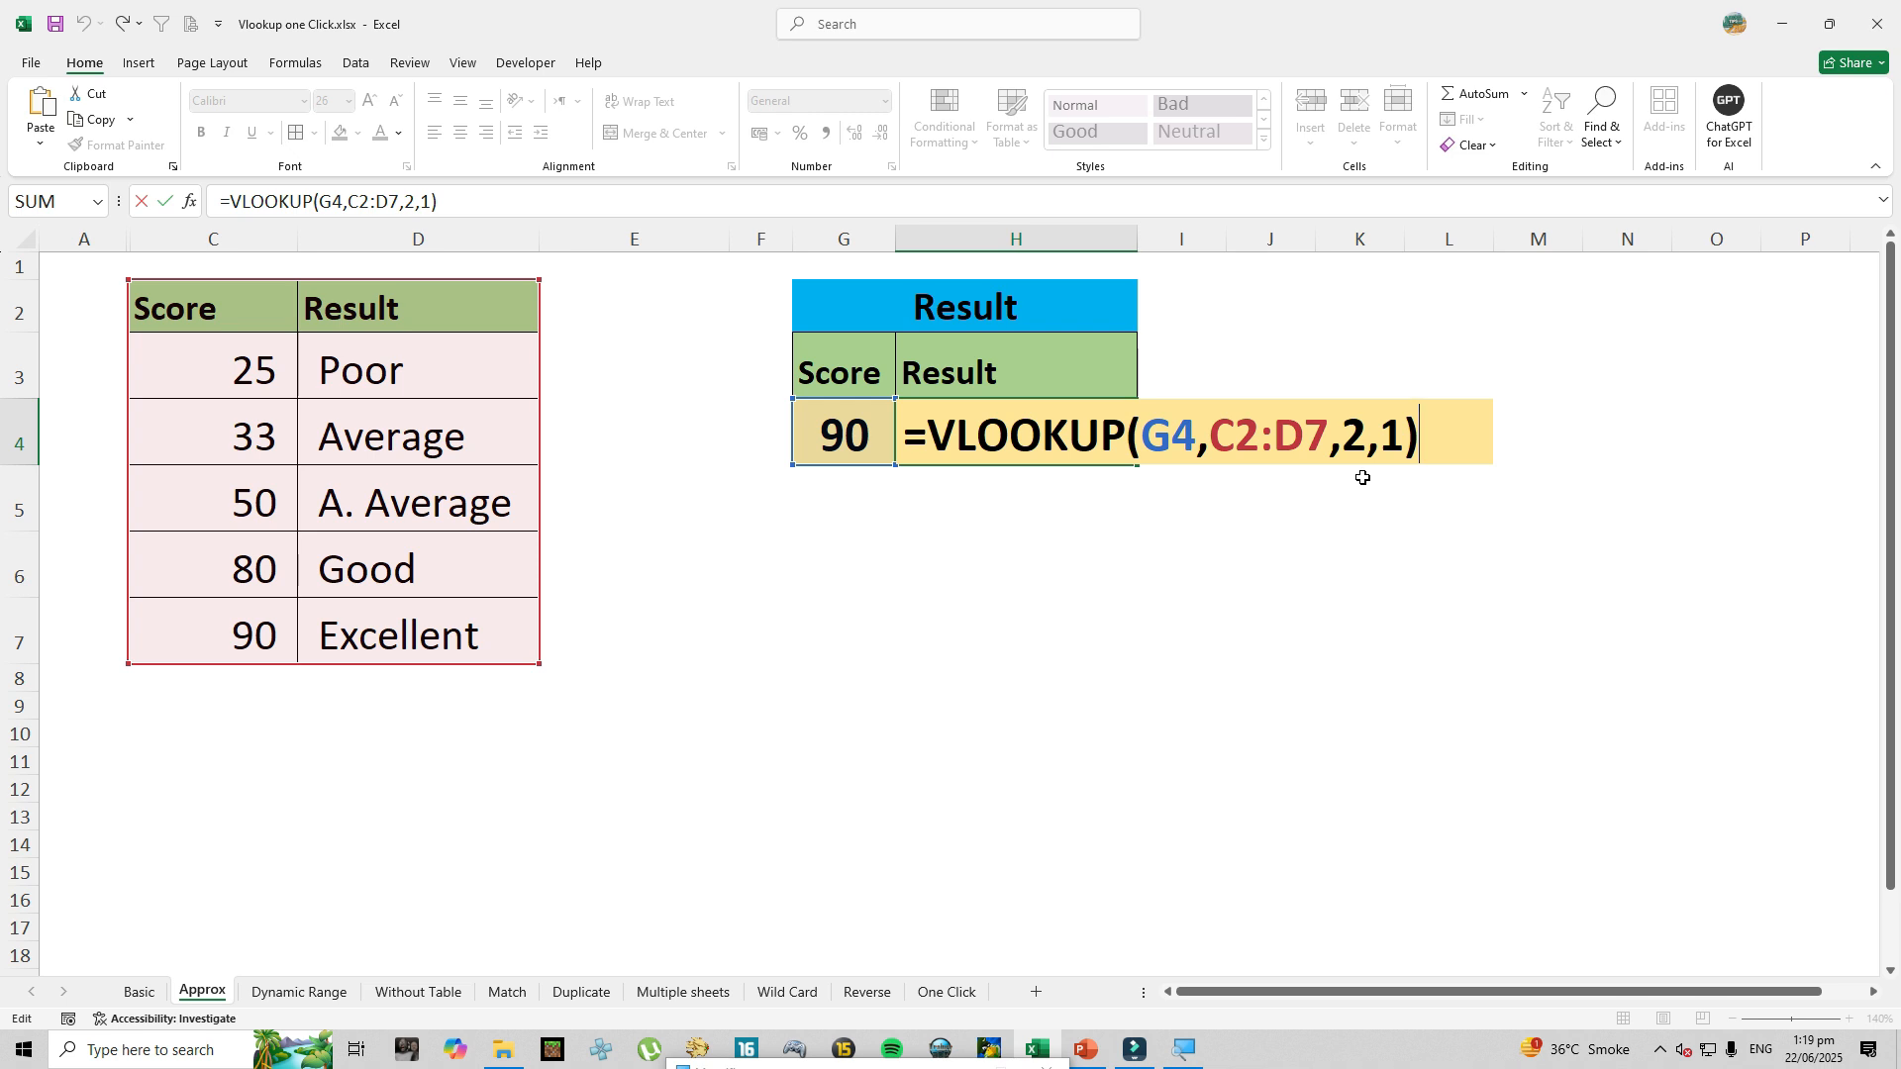
key("Return")
key("Up")
Test the approximate match by entering the scores 80 and 85 in G4, and compare with the table's 80 row.
left_click(891, 443)
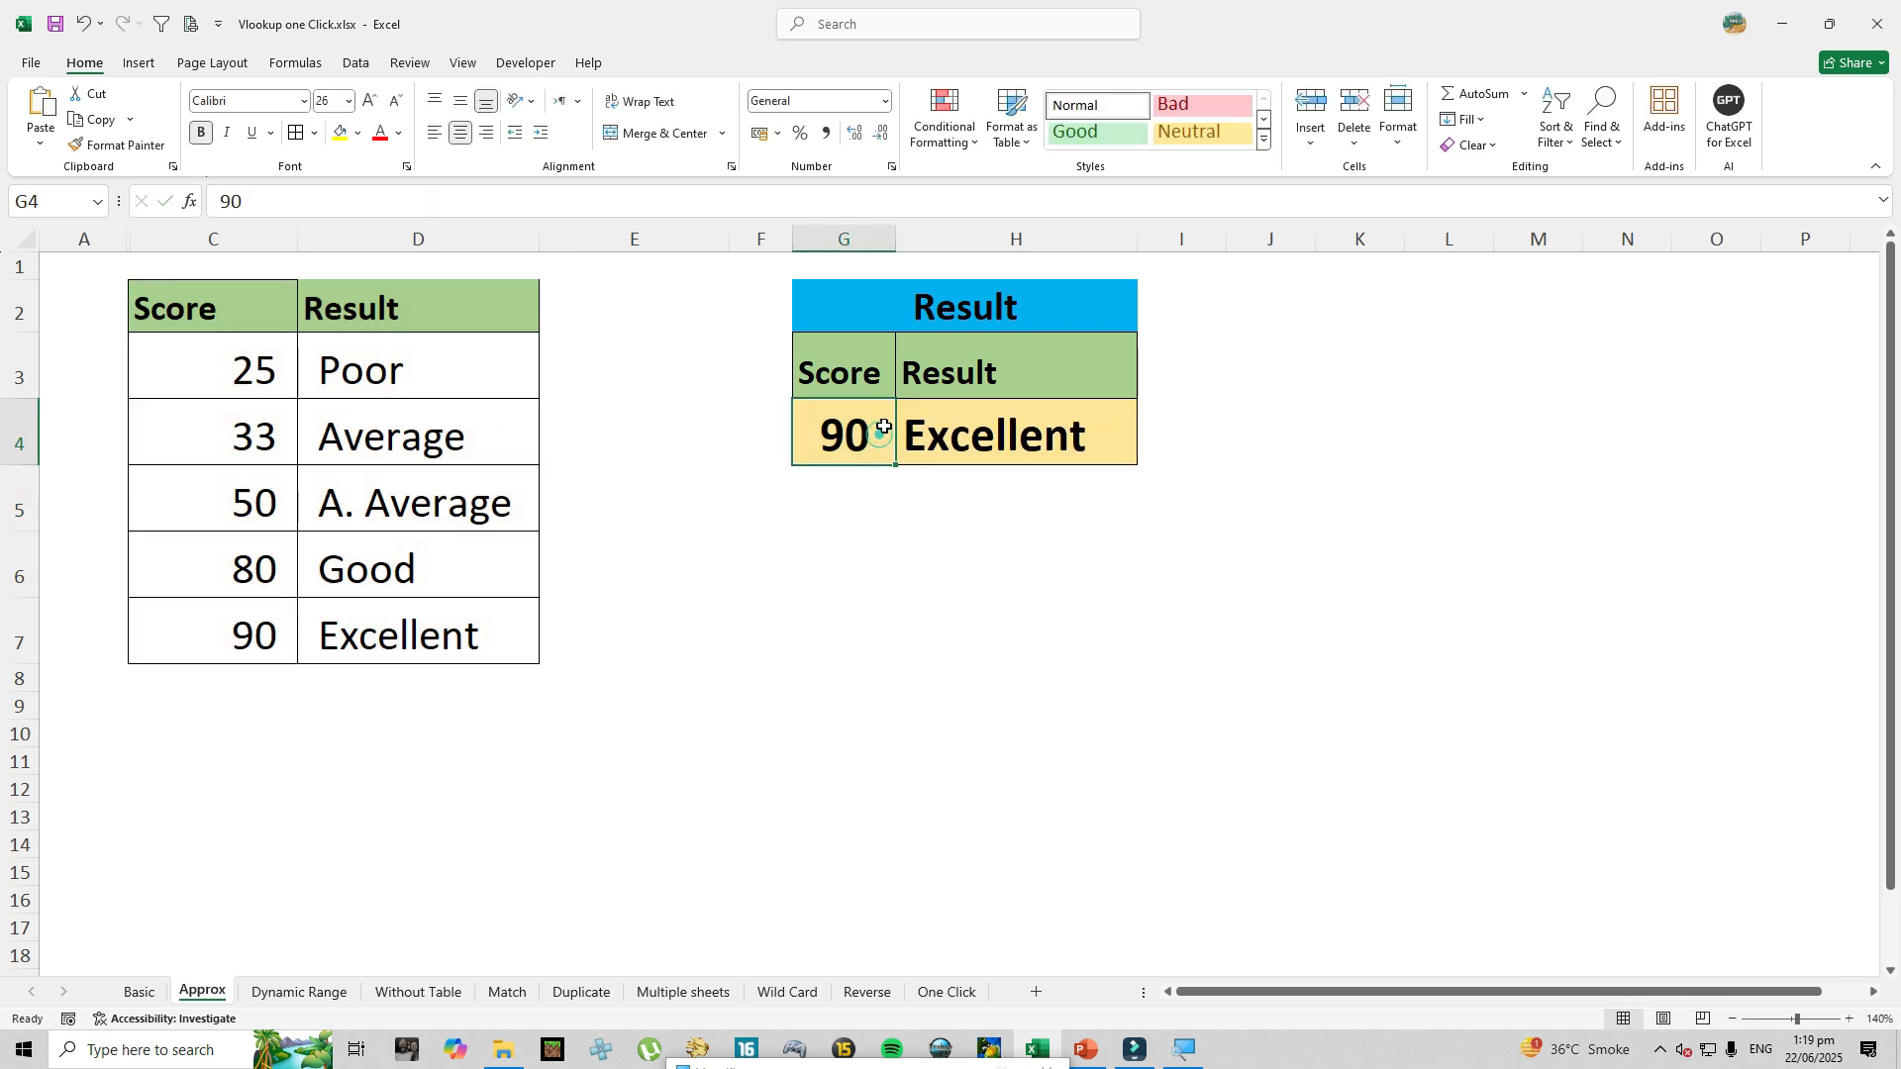
type("80")
key("Return")
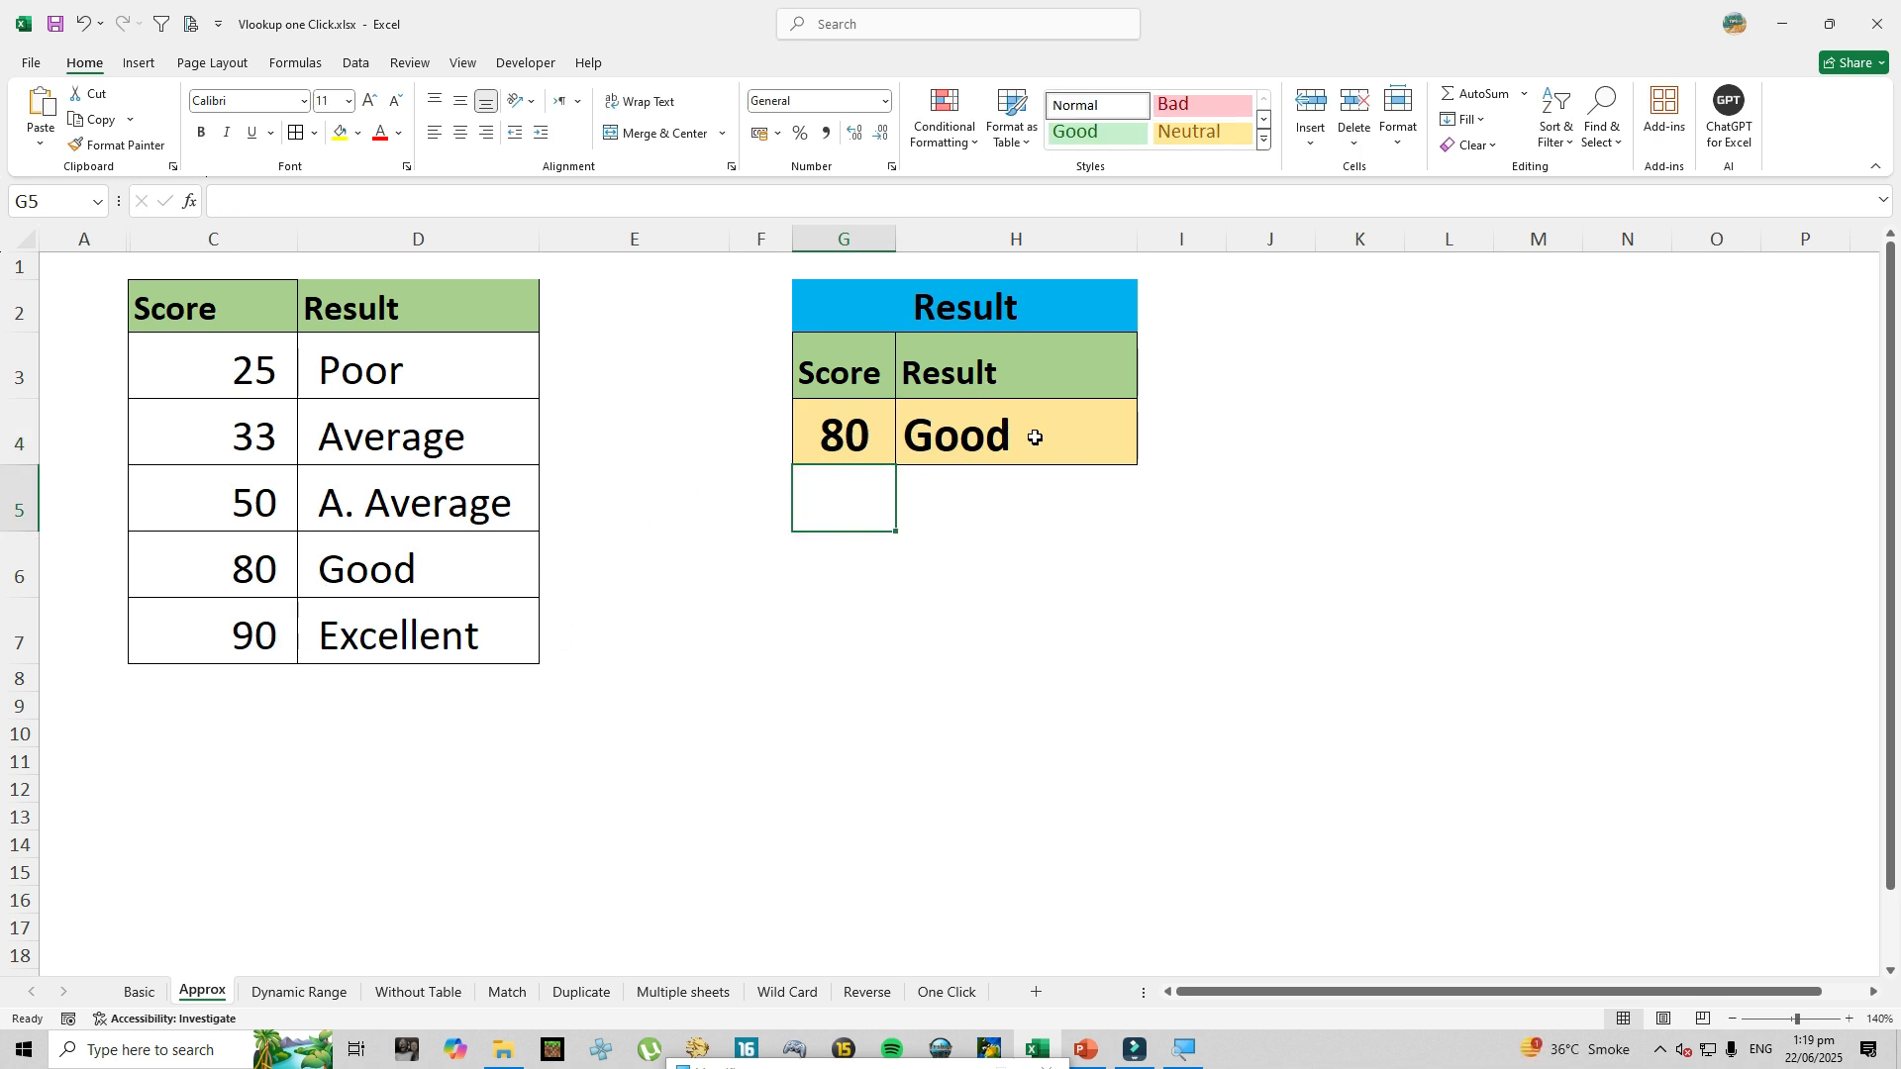
left_click(864, 435)
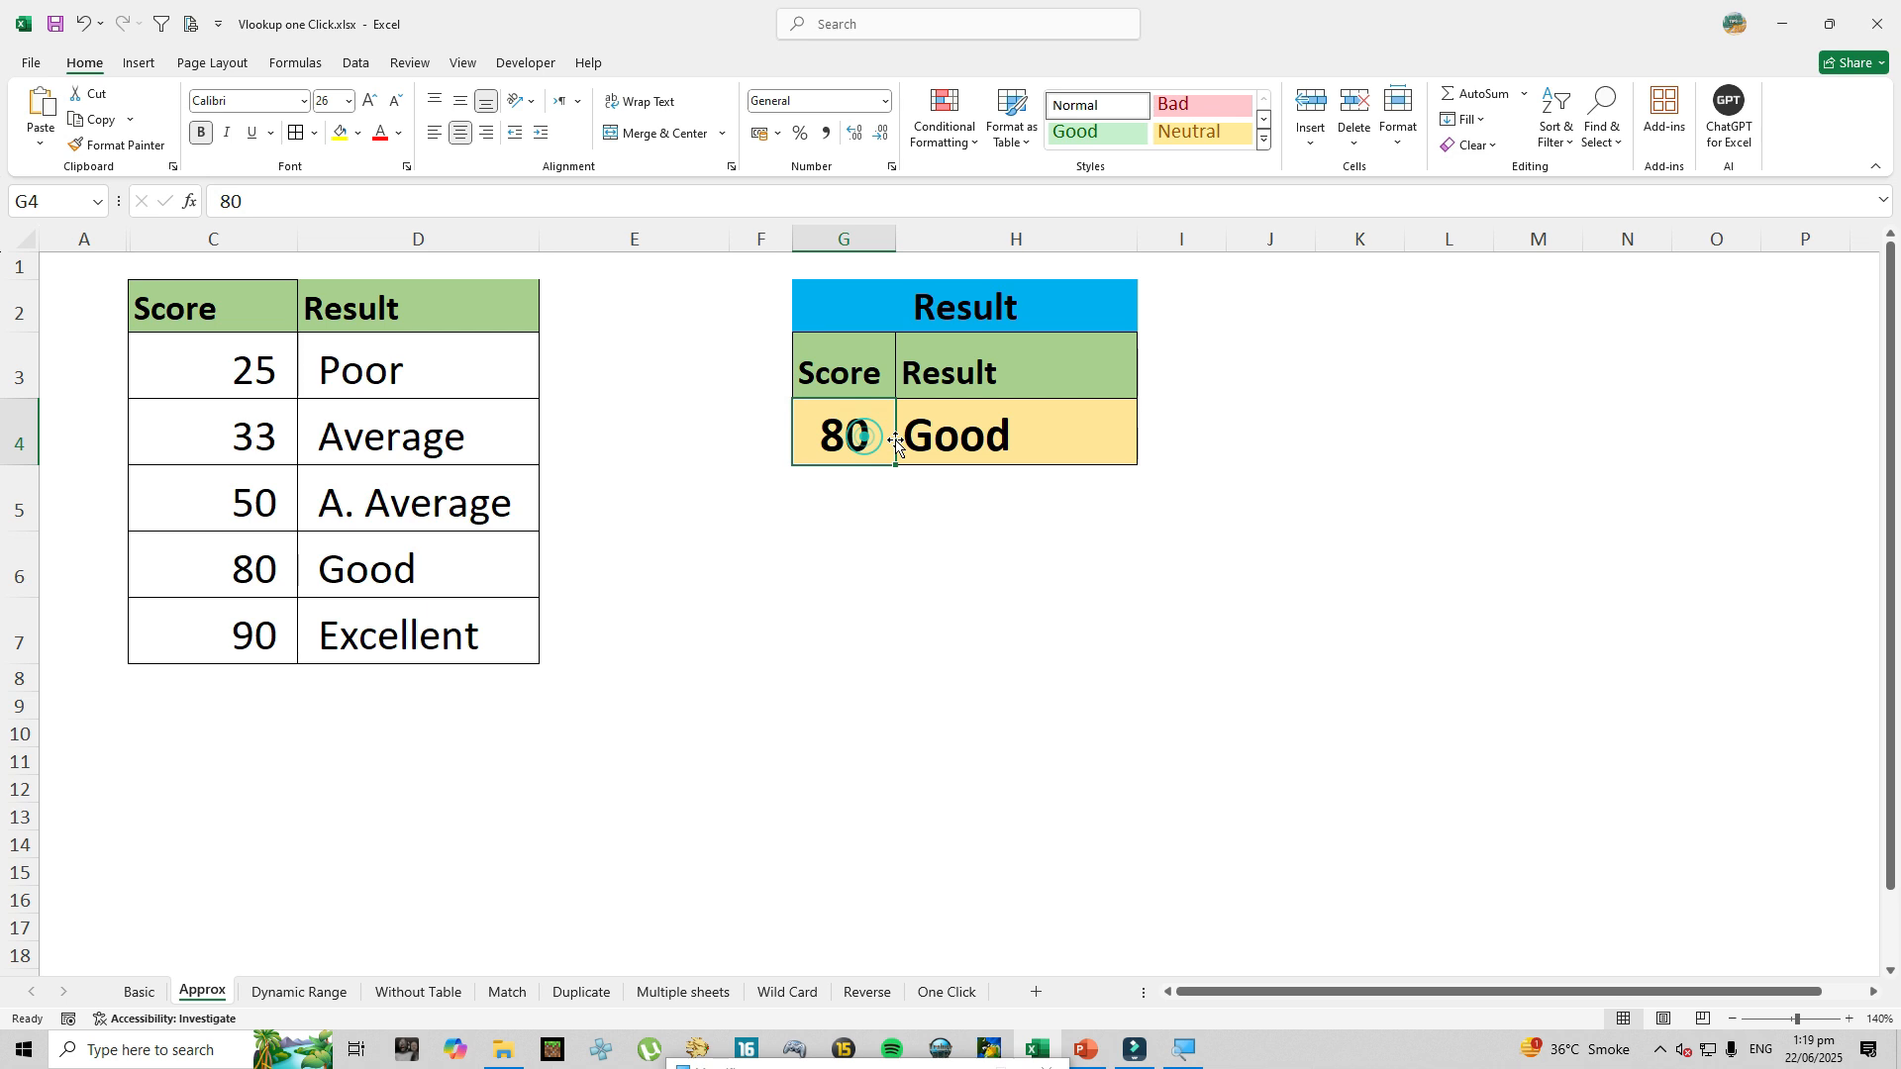
type("85")
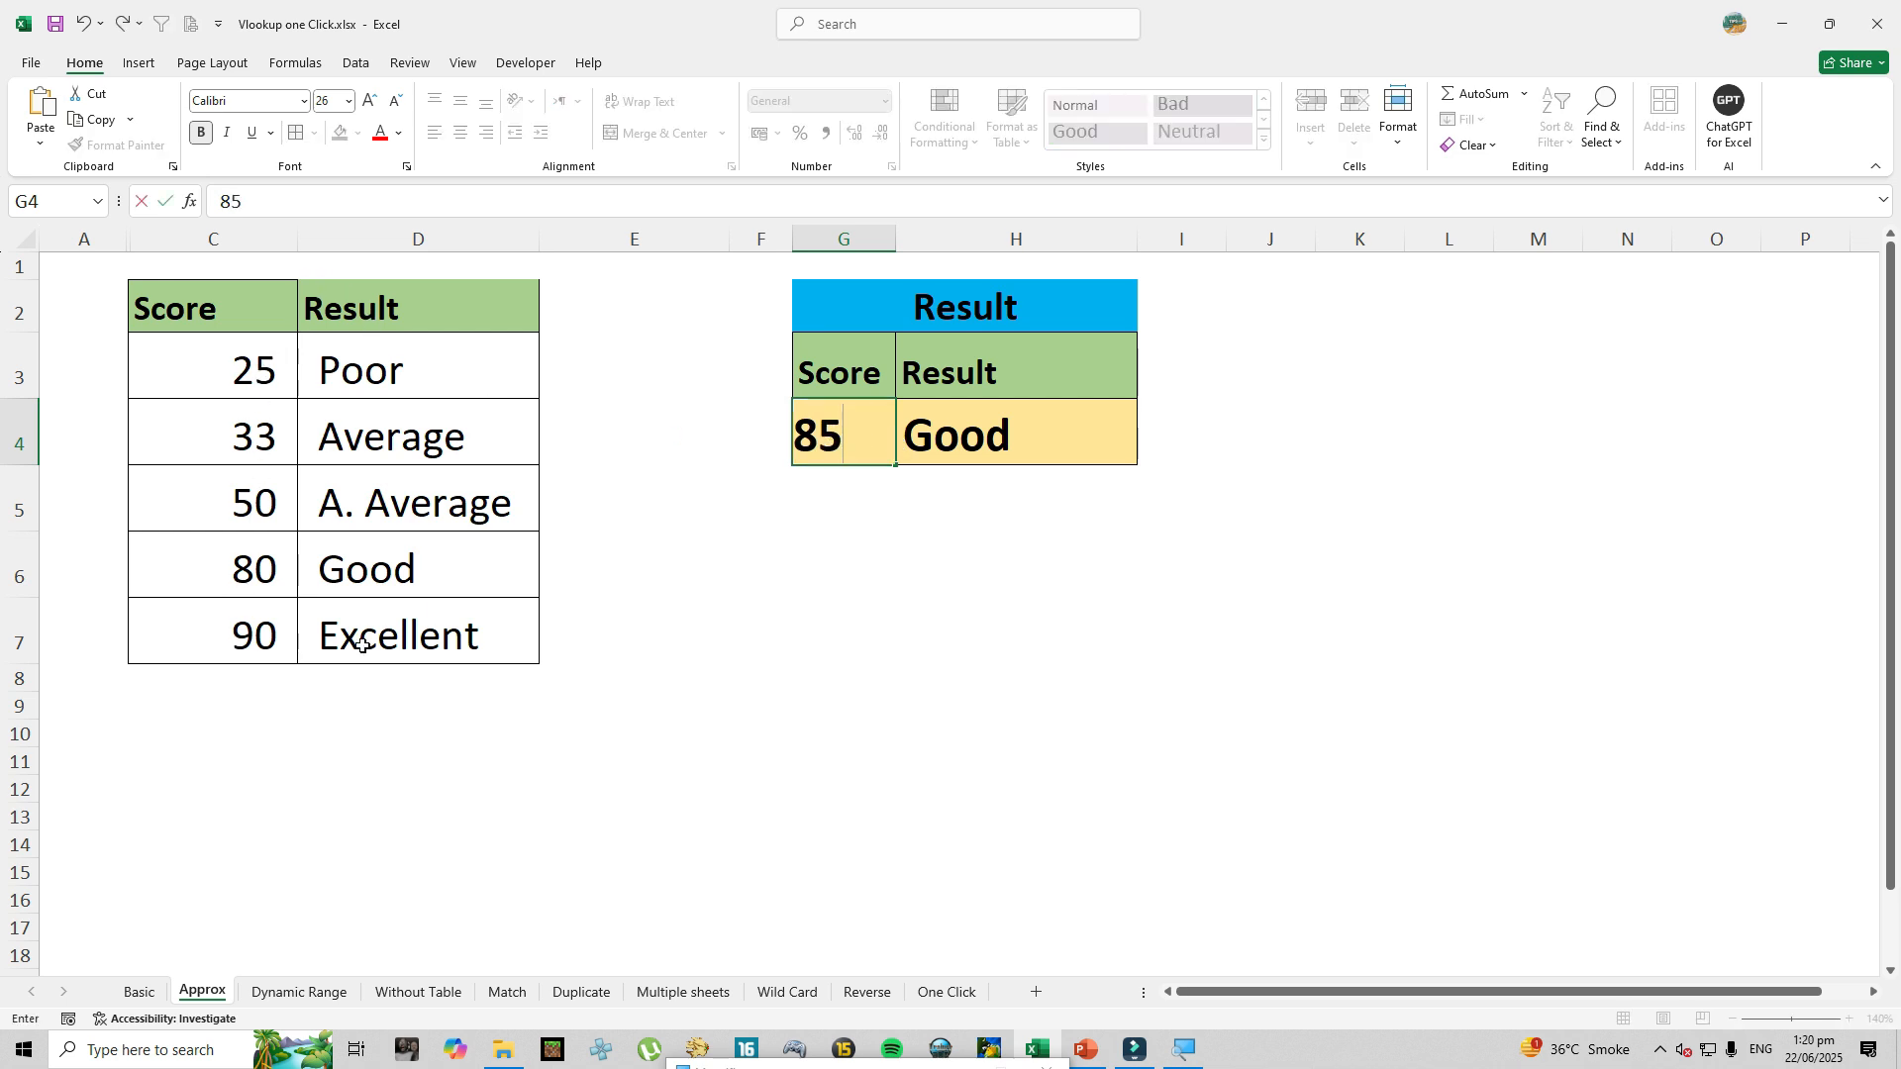
key("Return")
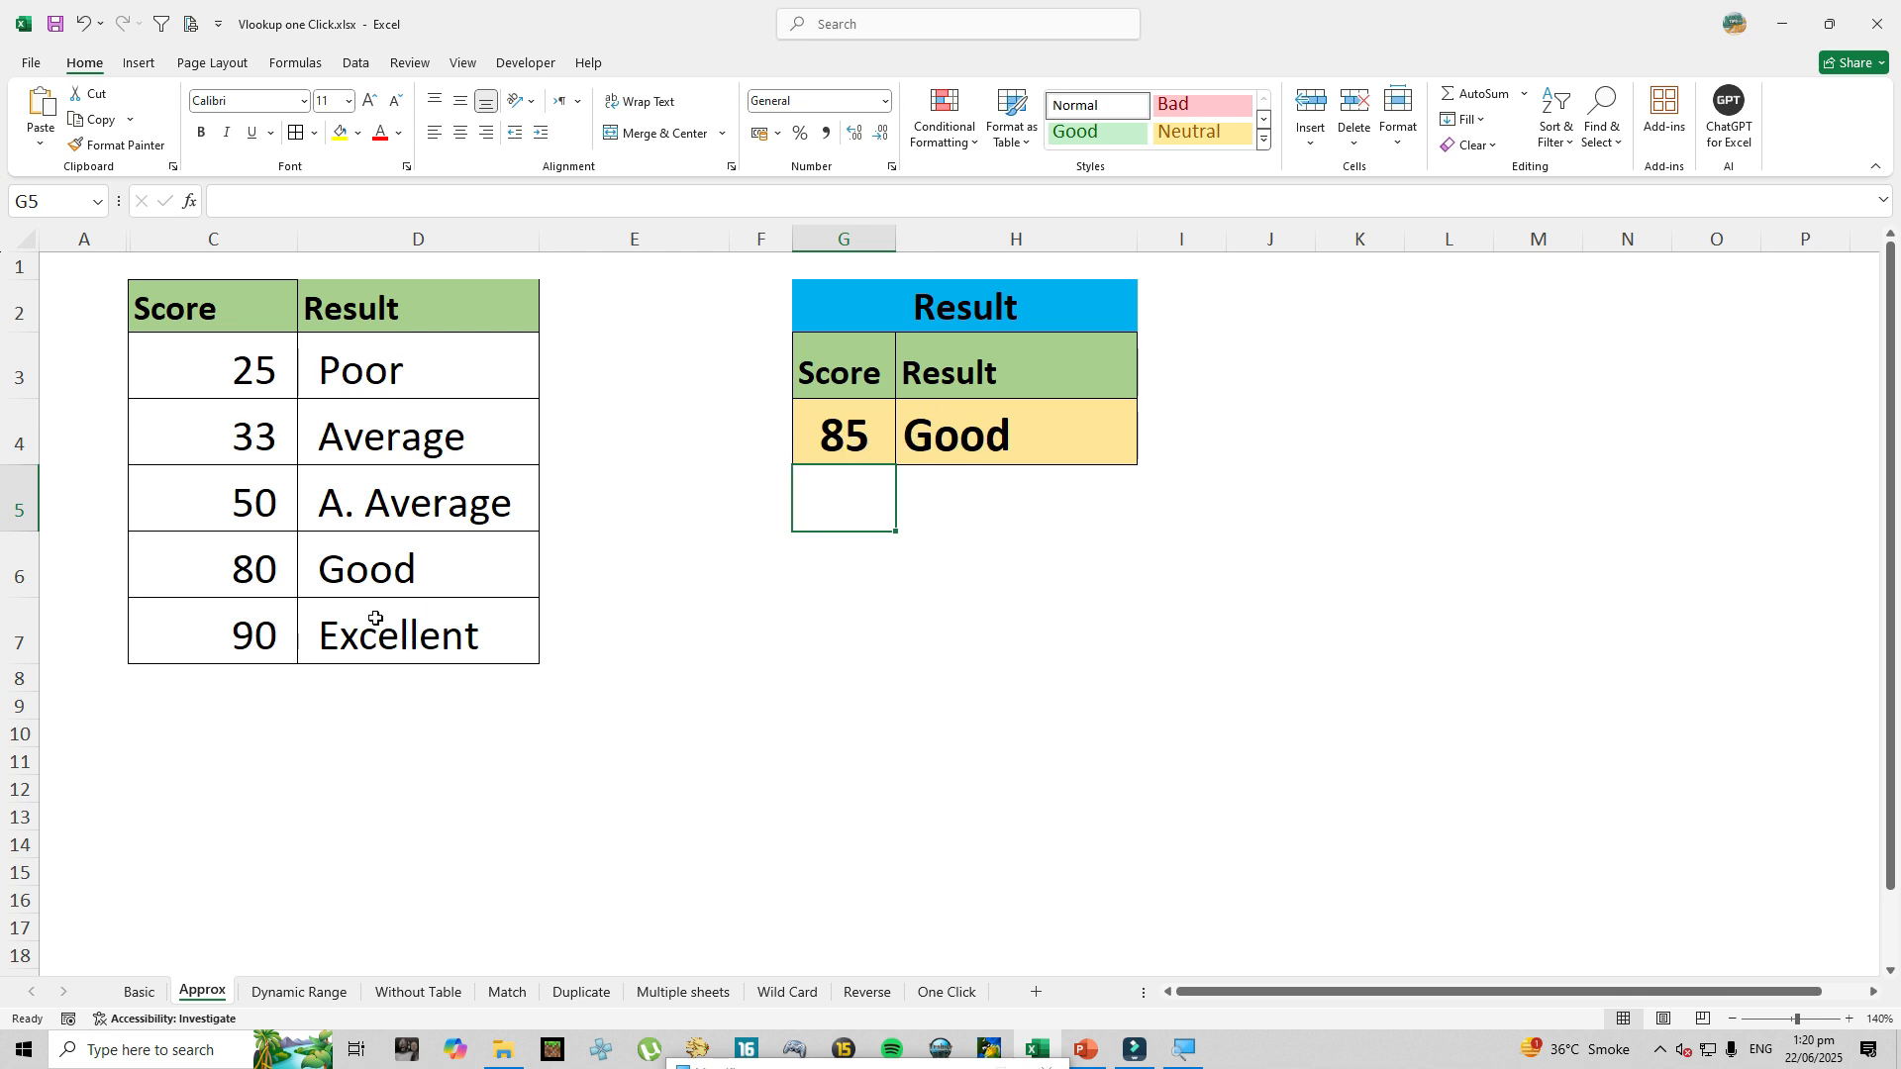
left_click_drag(280, 570, 302, 571)
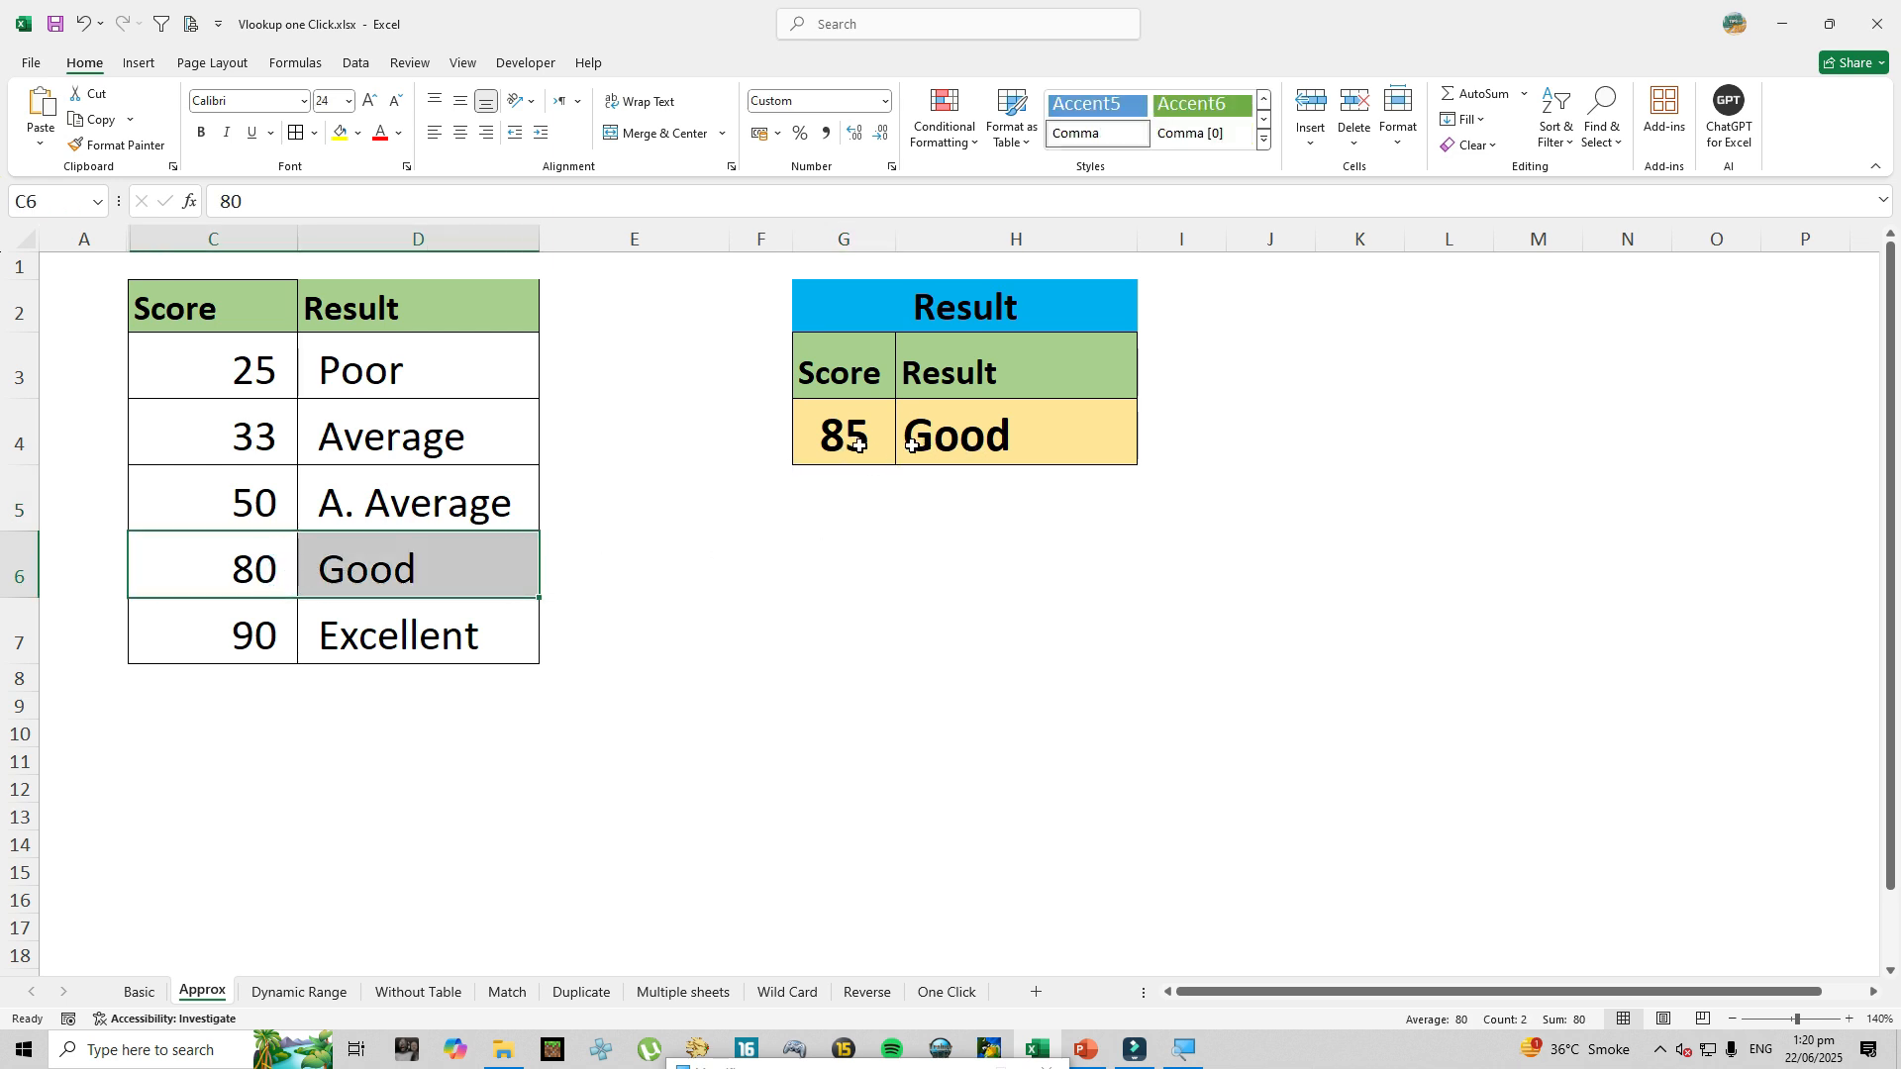
Test the score 89 in G4, then check the formula in H4 and the table's 80 row.
left_click(889, 406)
type("89")
key("Return")
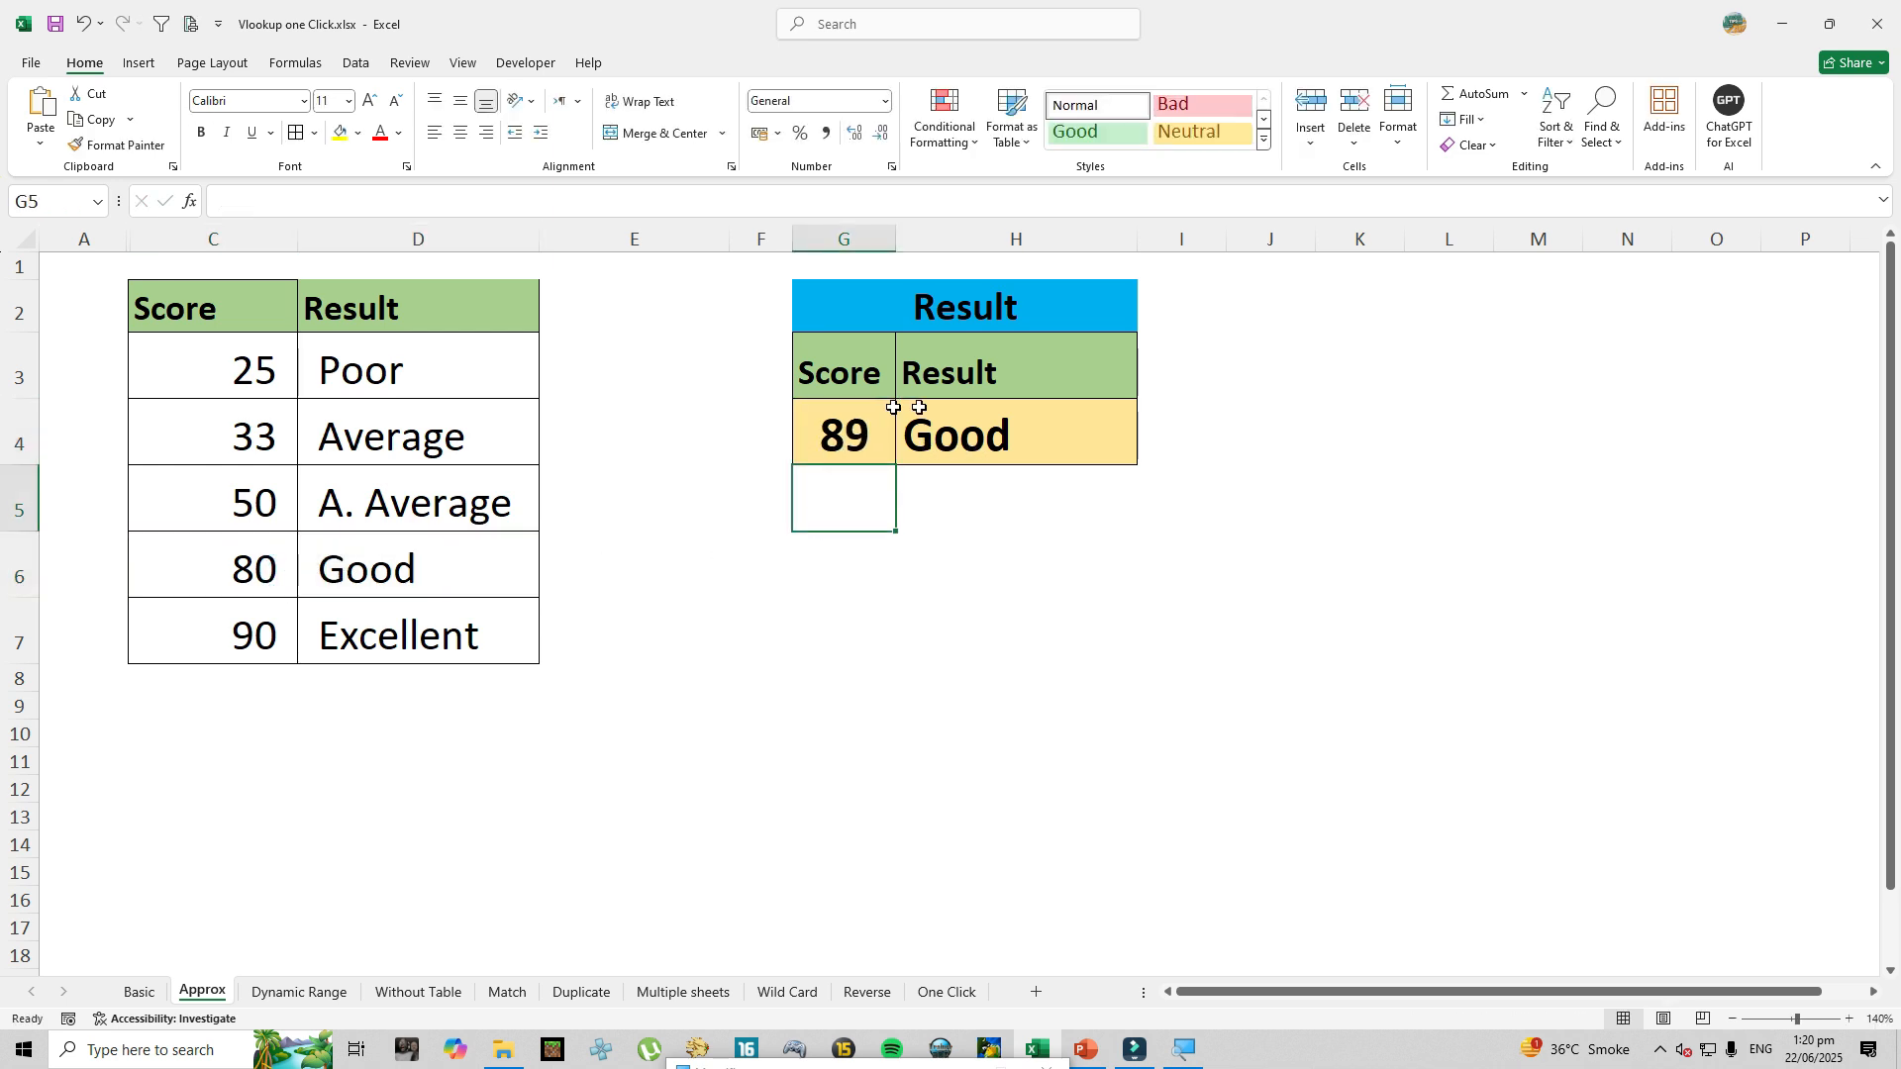
left_click(1042, 439)
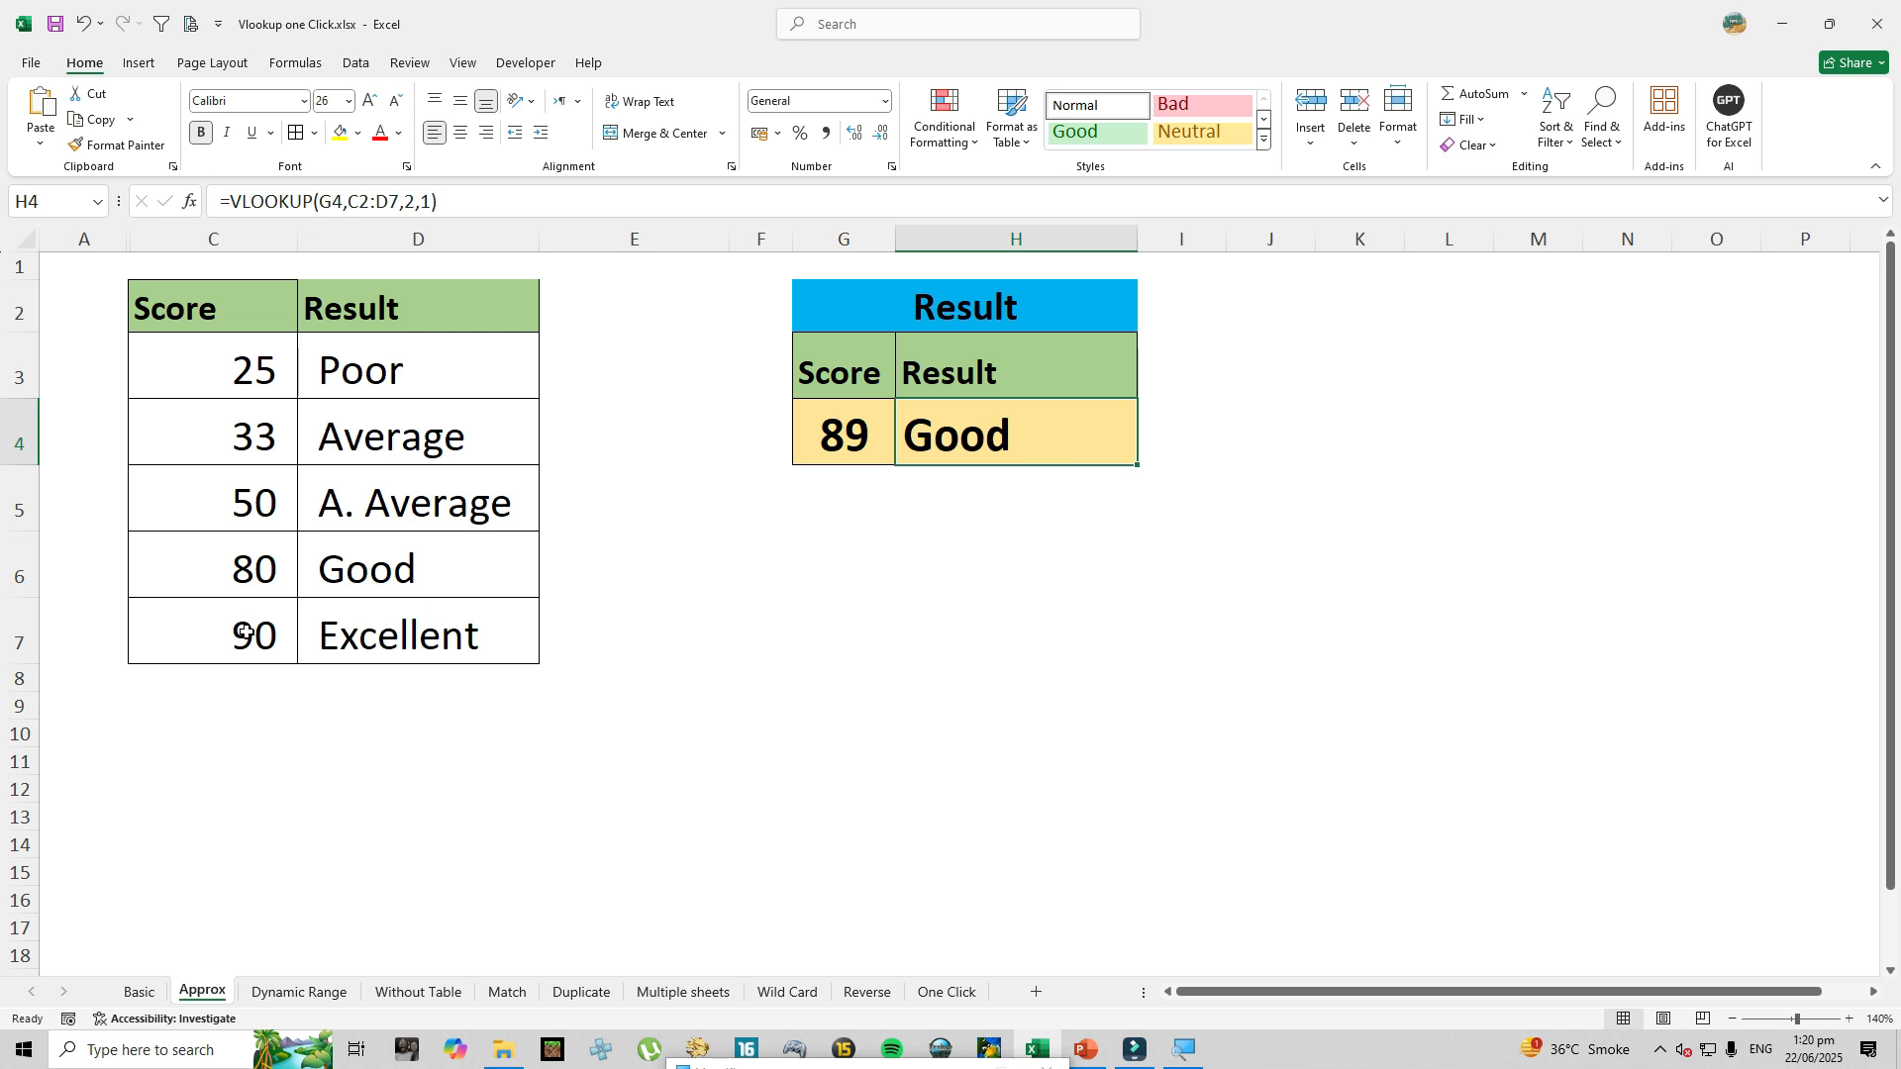
left_click_drag(268, 580, 363, 573)
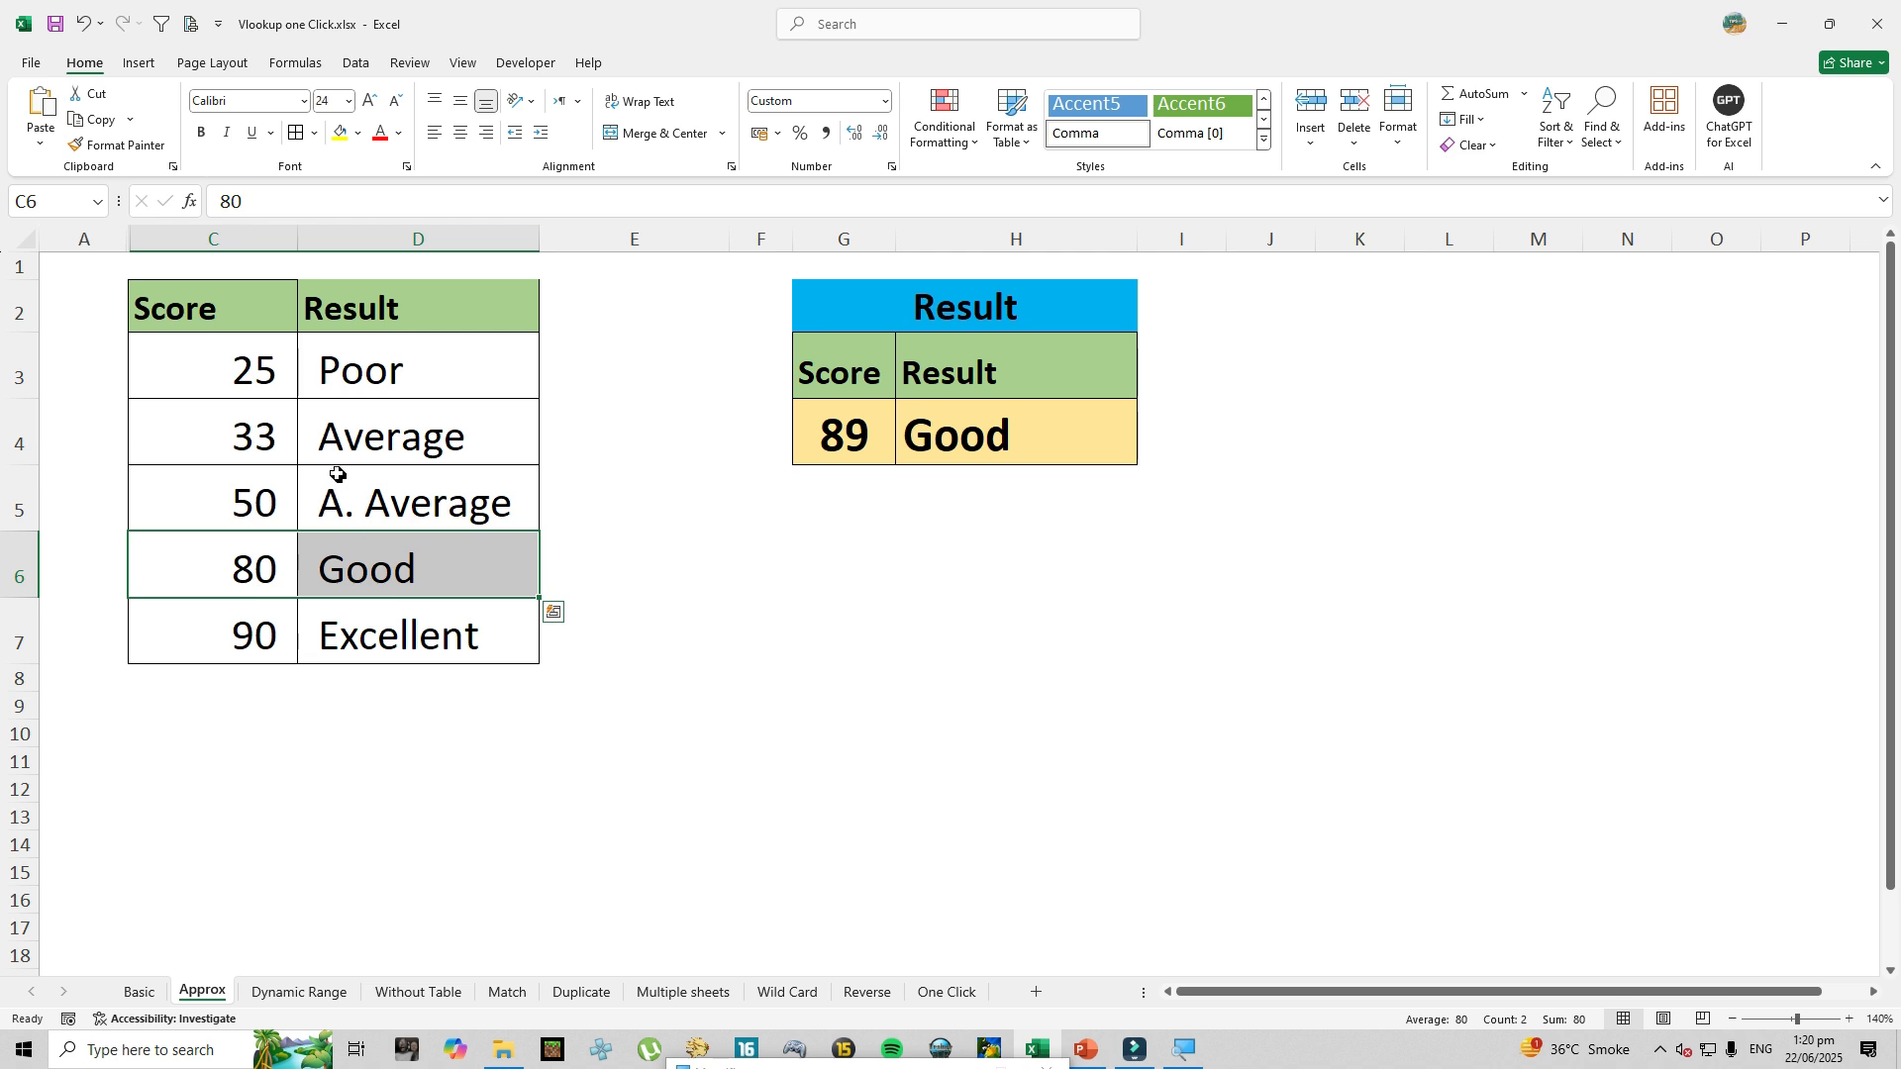
Test the lookup with the table's two lowest scores by entering 25 and then 33 in G4.
left_click(253, 376)
left_click(837, 426)
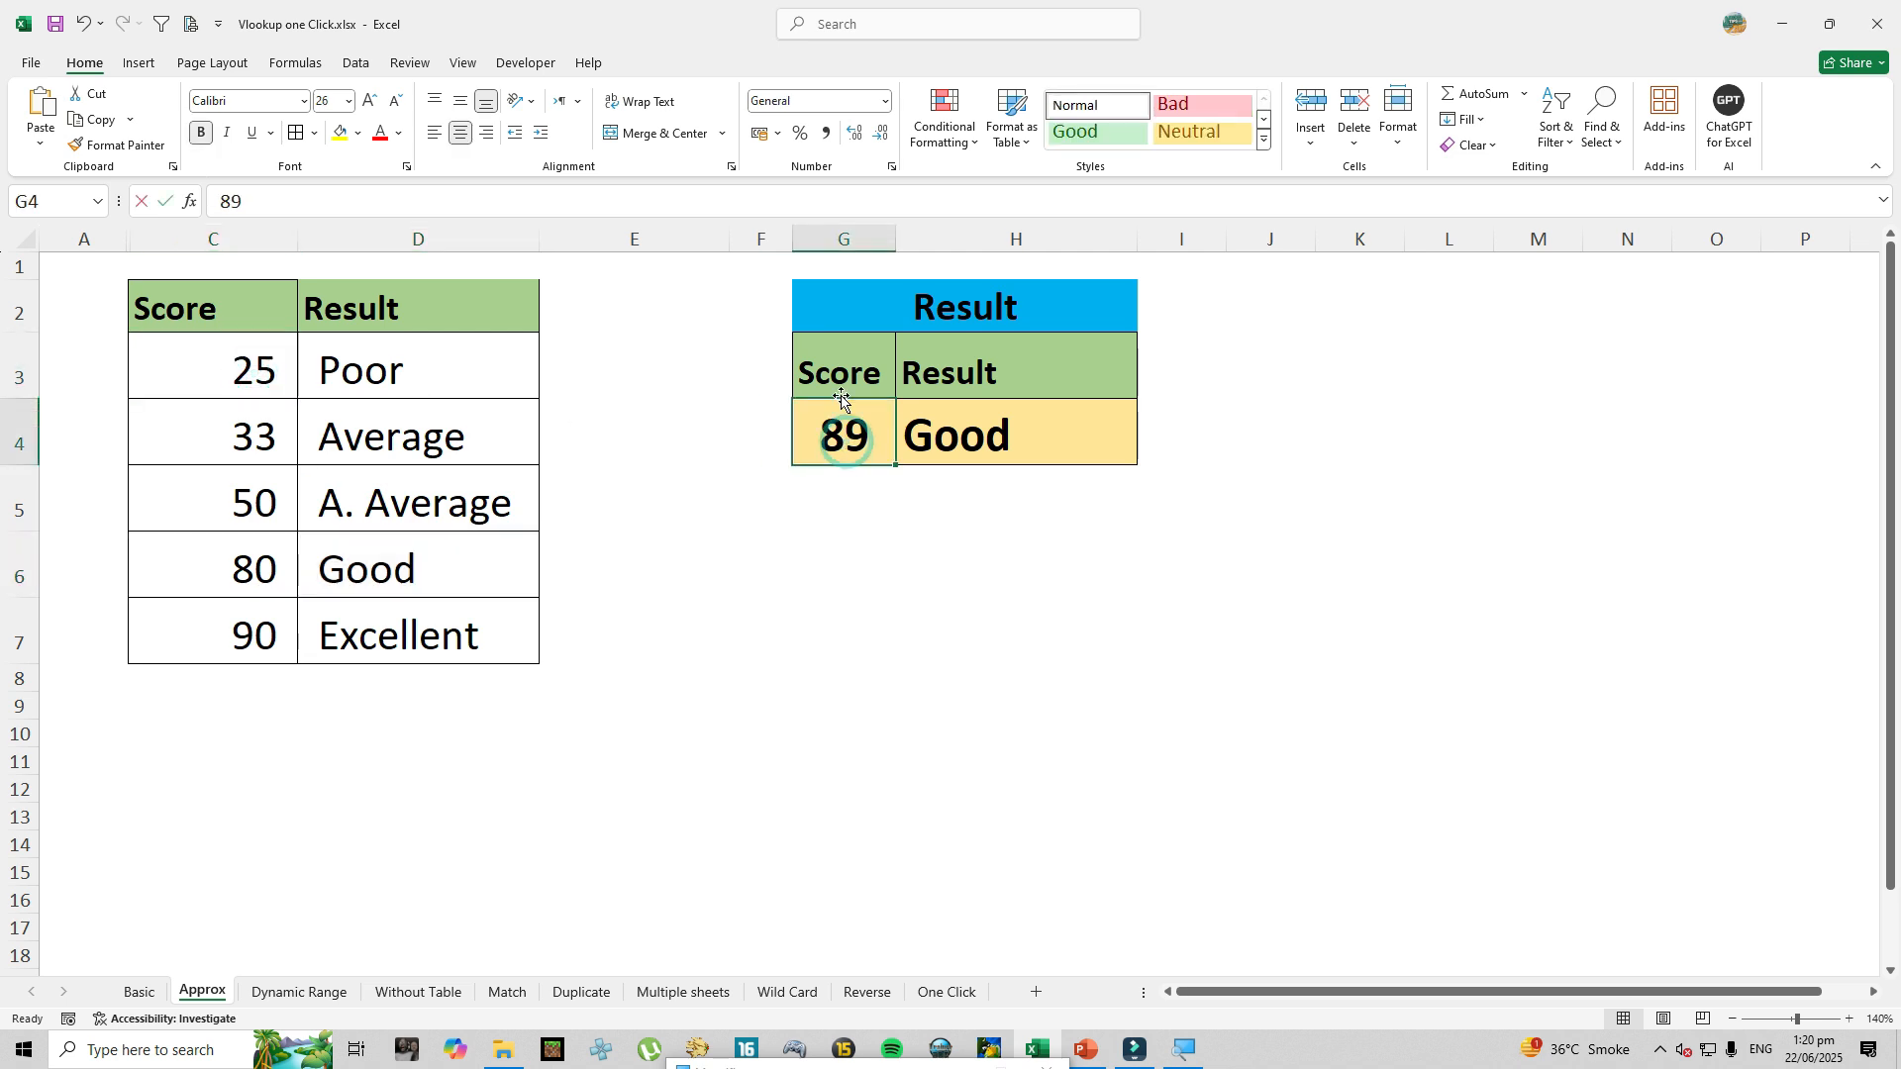
type("25")
key("Return")
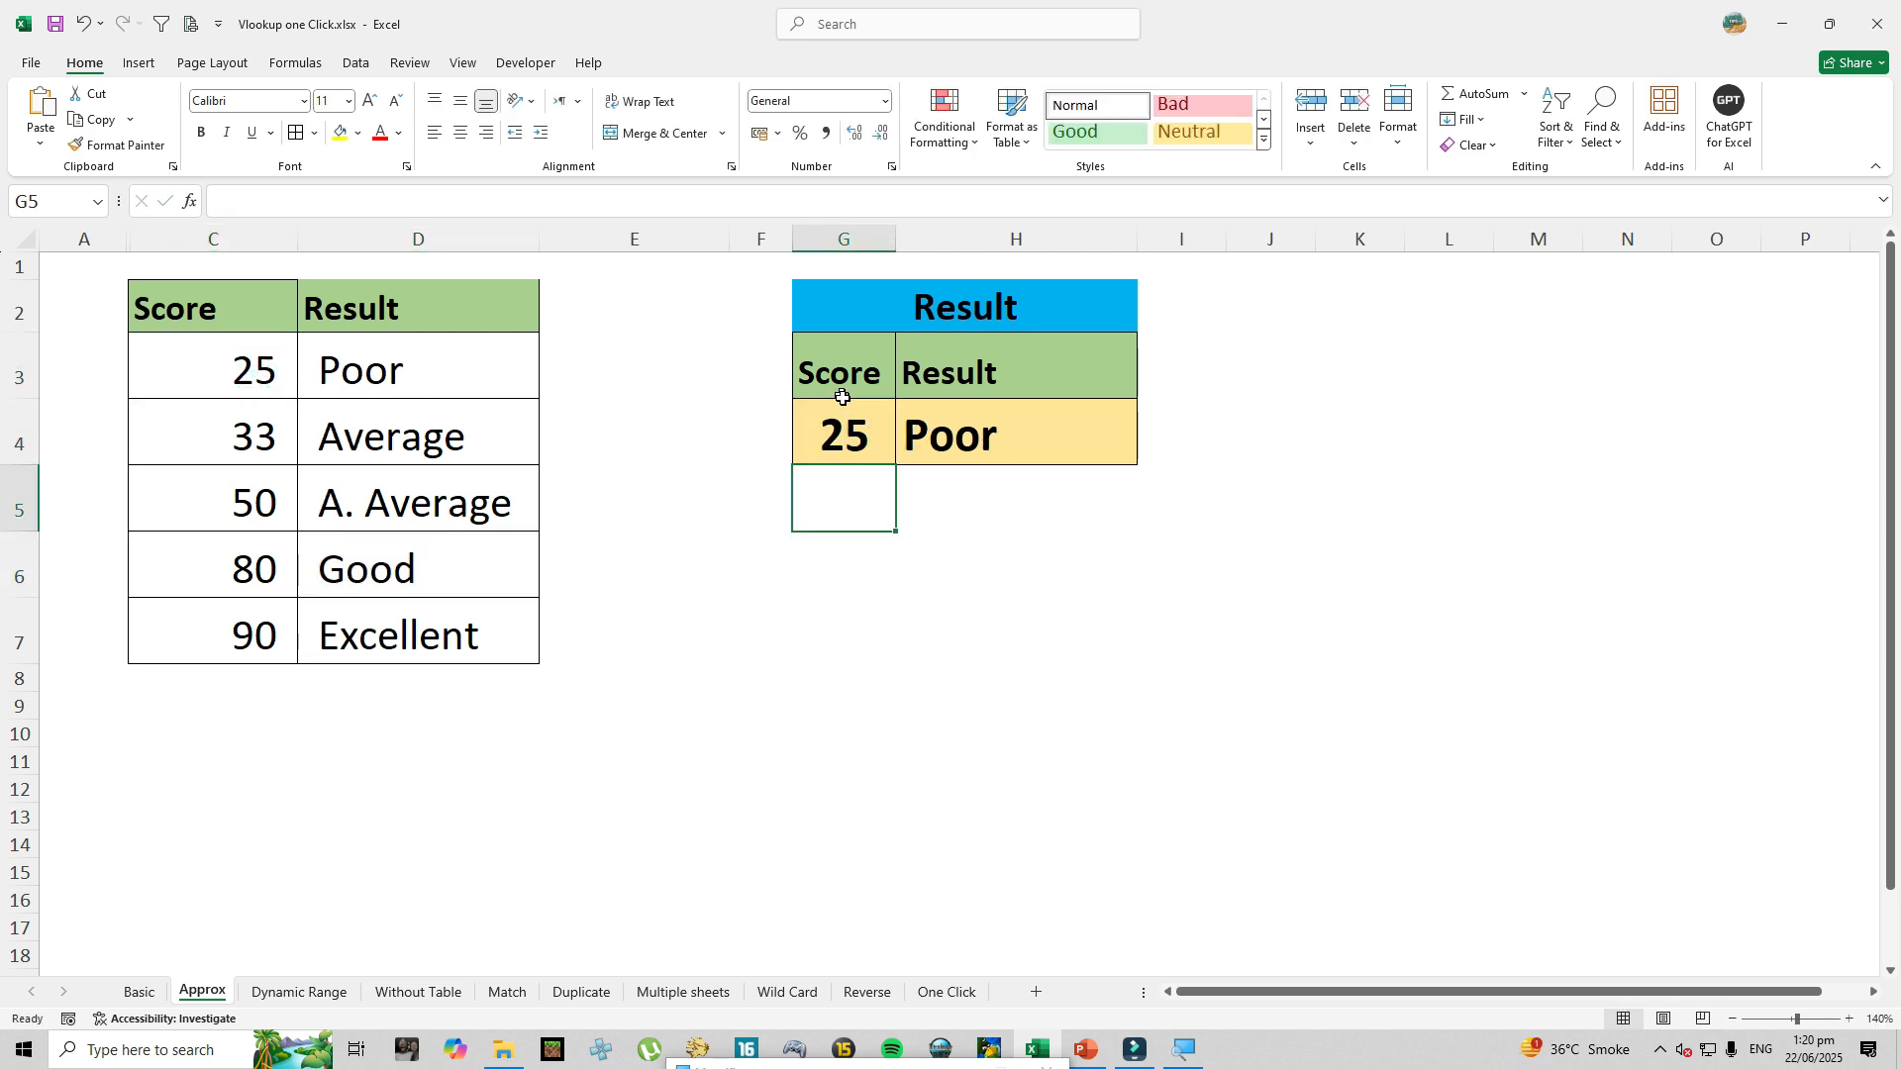
left_click(282, 432)
left_click(872, 426)
type("33")
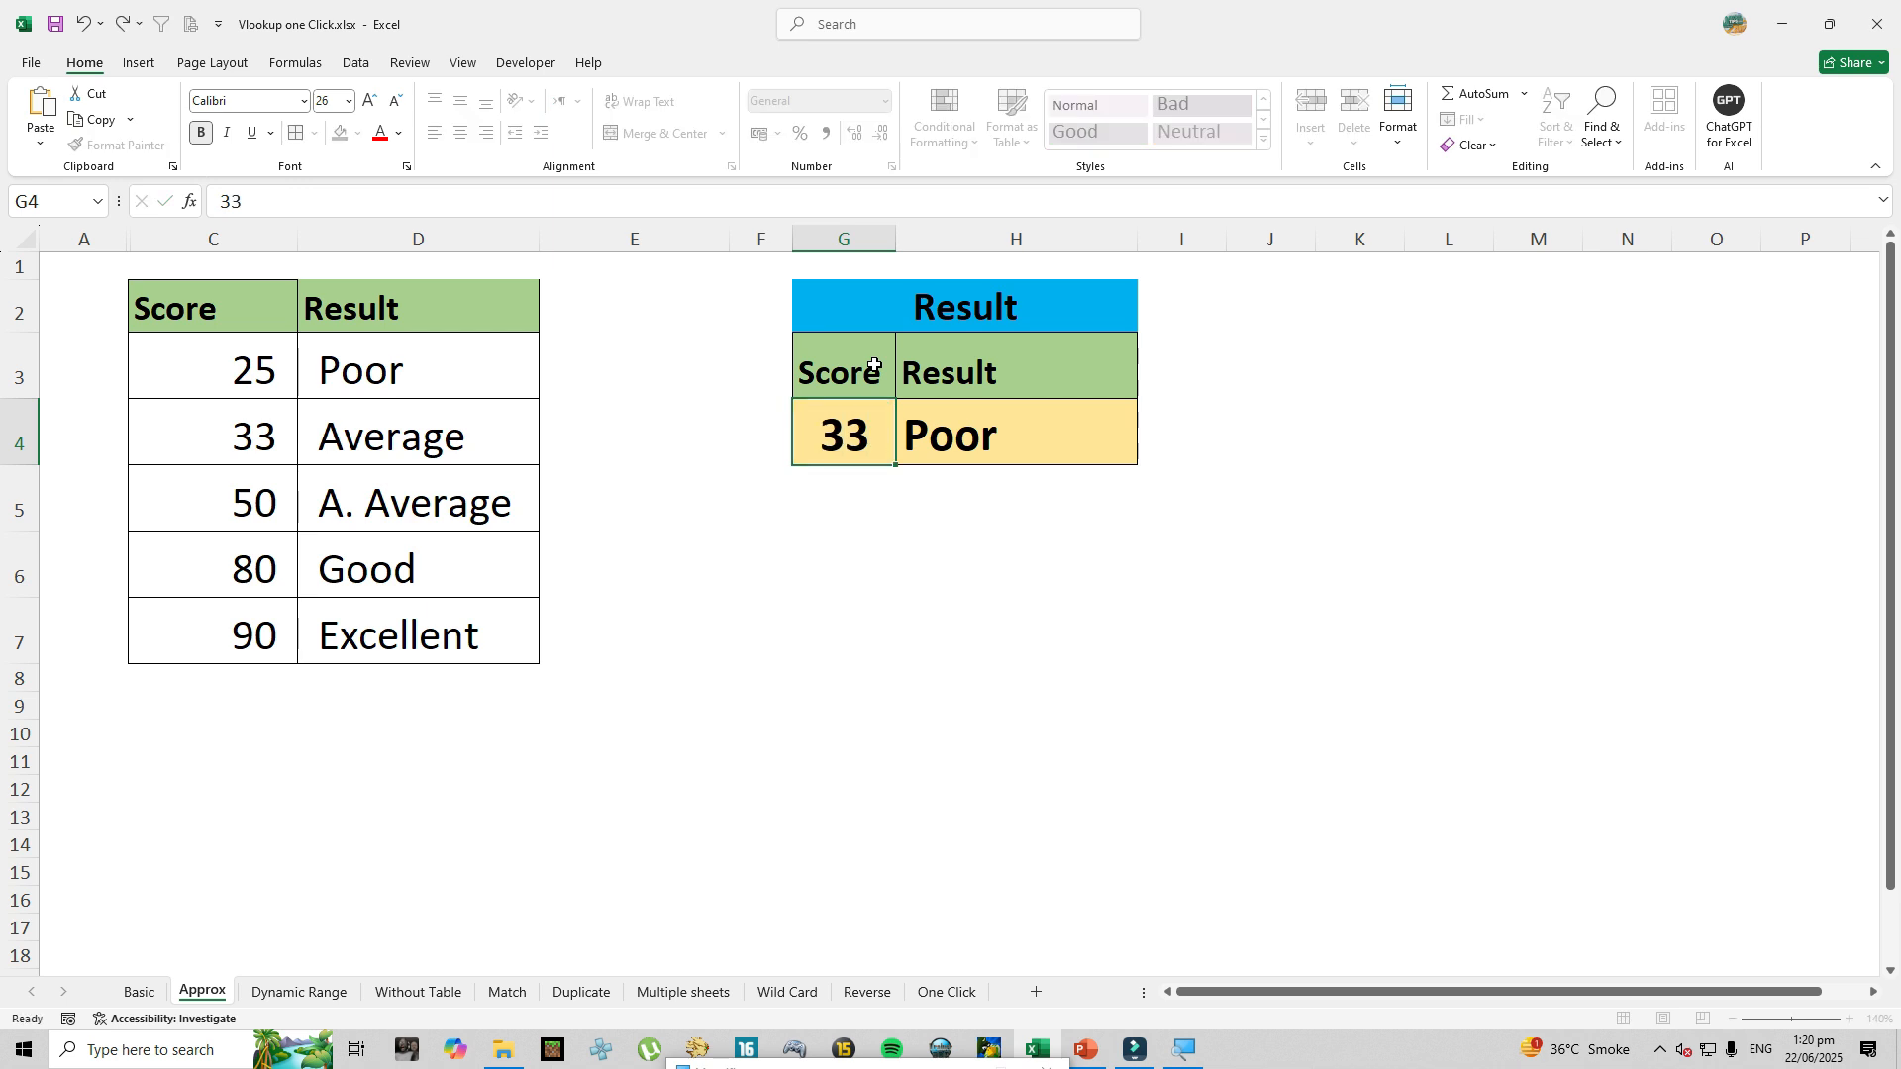
key("Return")
Test the in-between score 45 in G4, then set the score to 50.
left_click(855, 437)
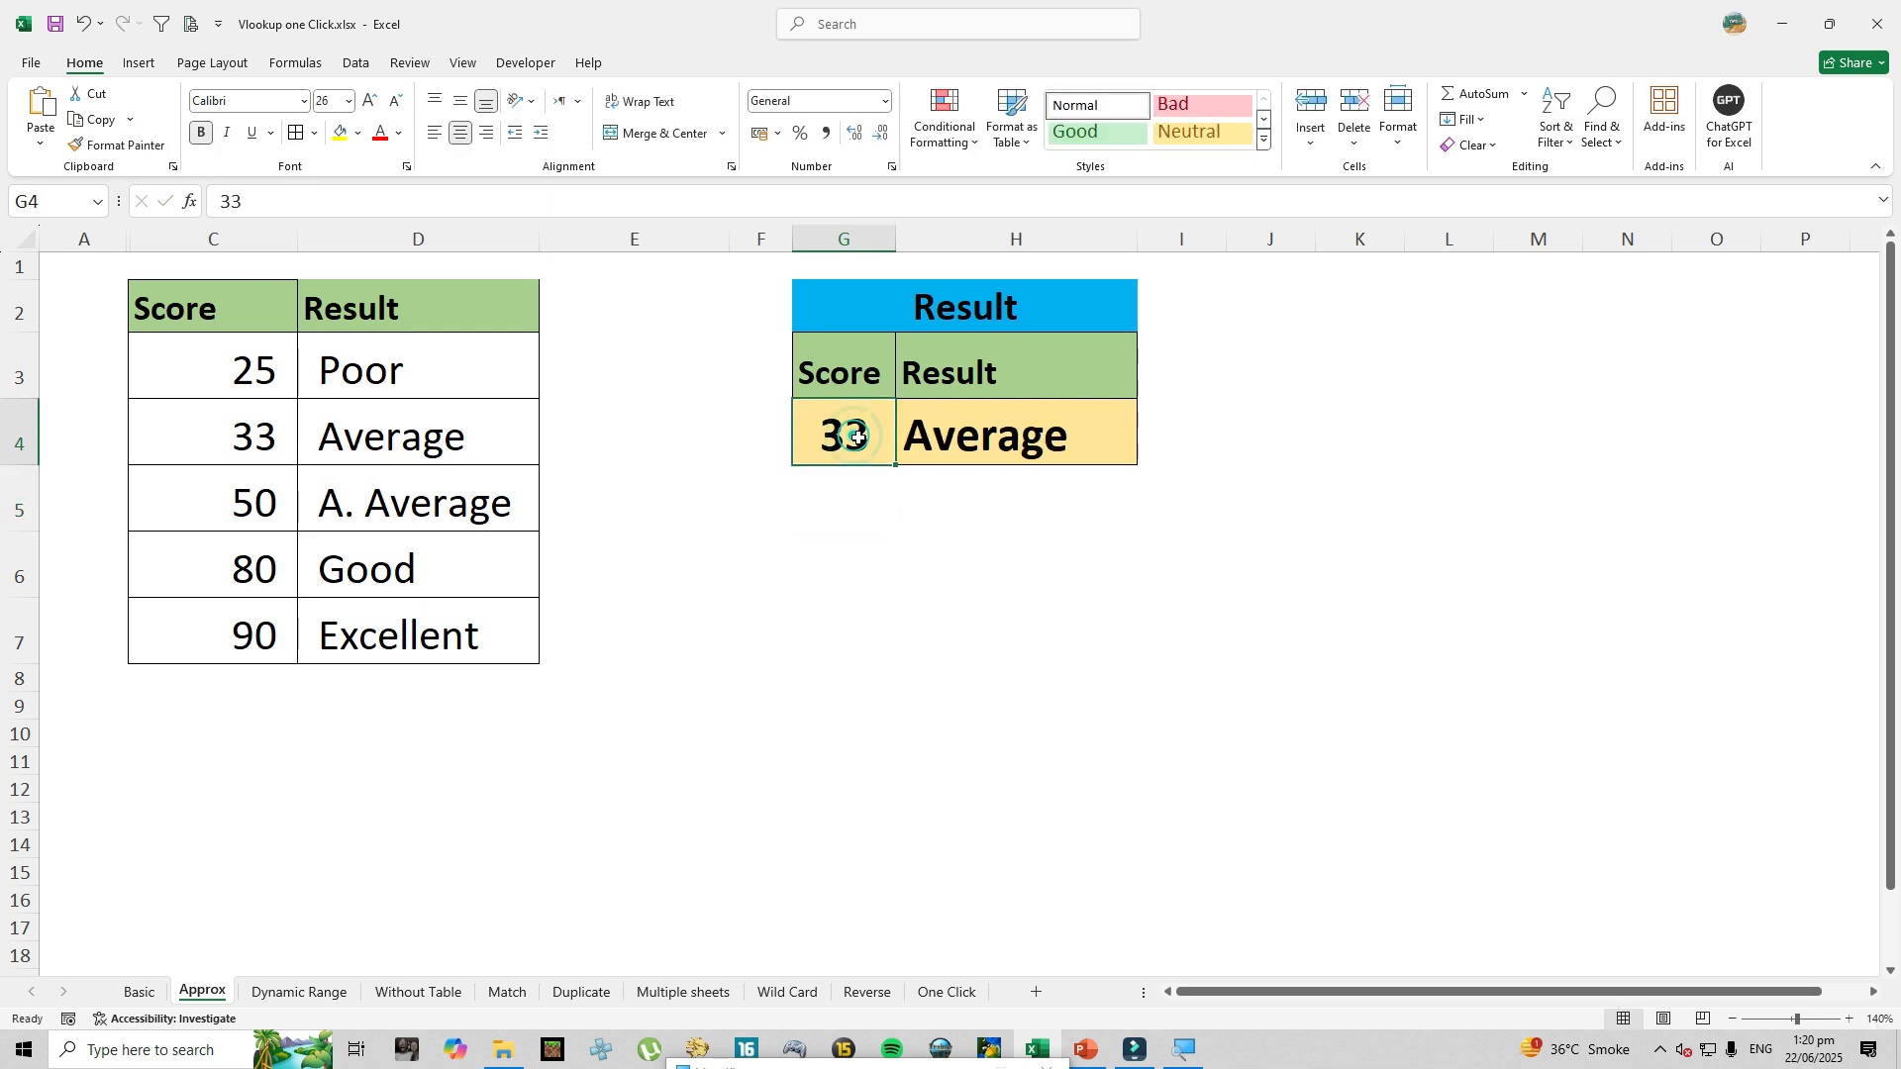
type("45")
key("Return")
left_click(864, 441)
type("50")
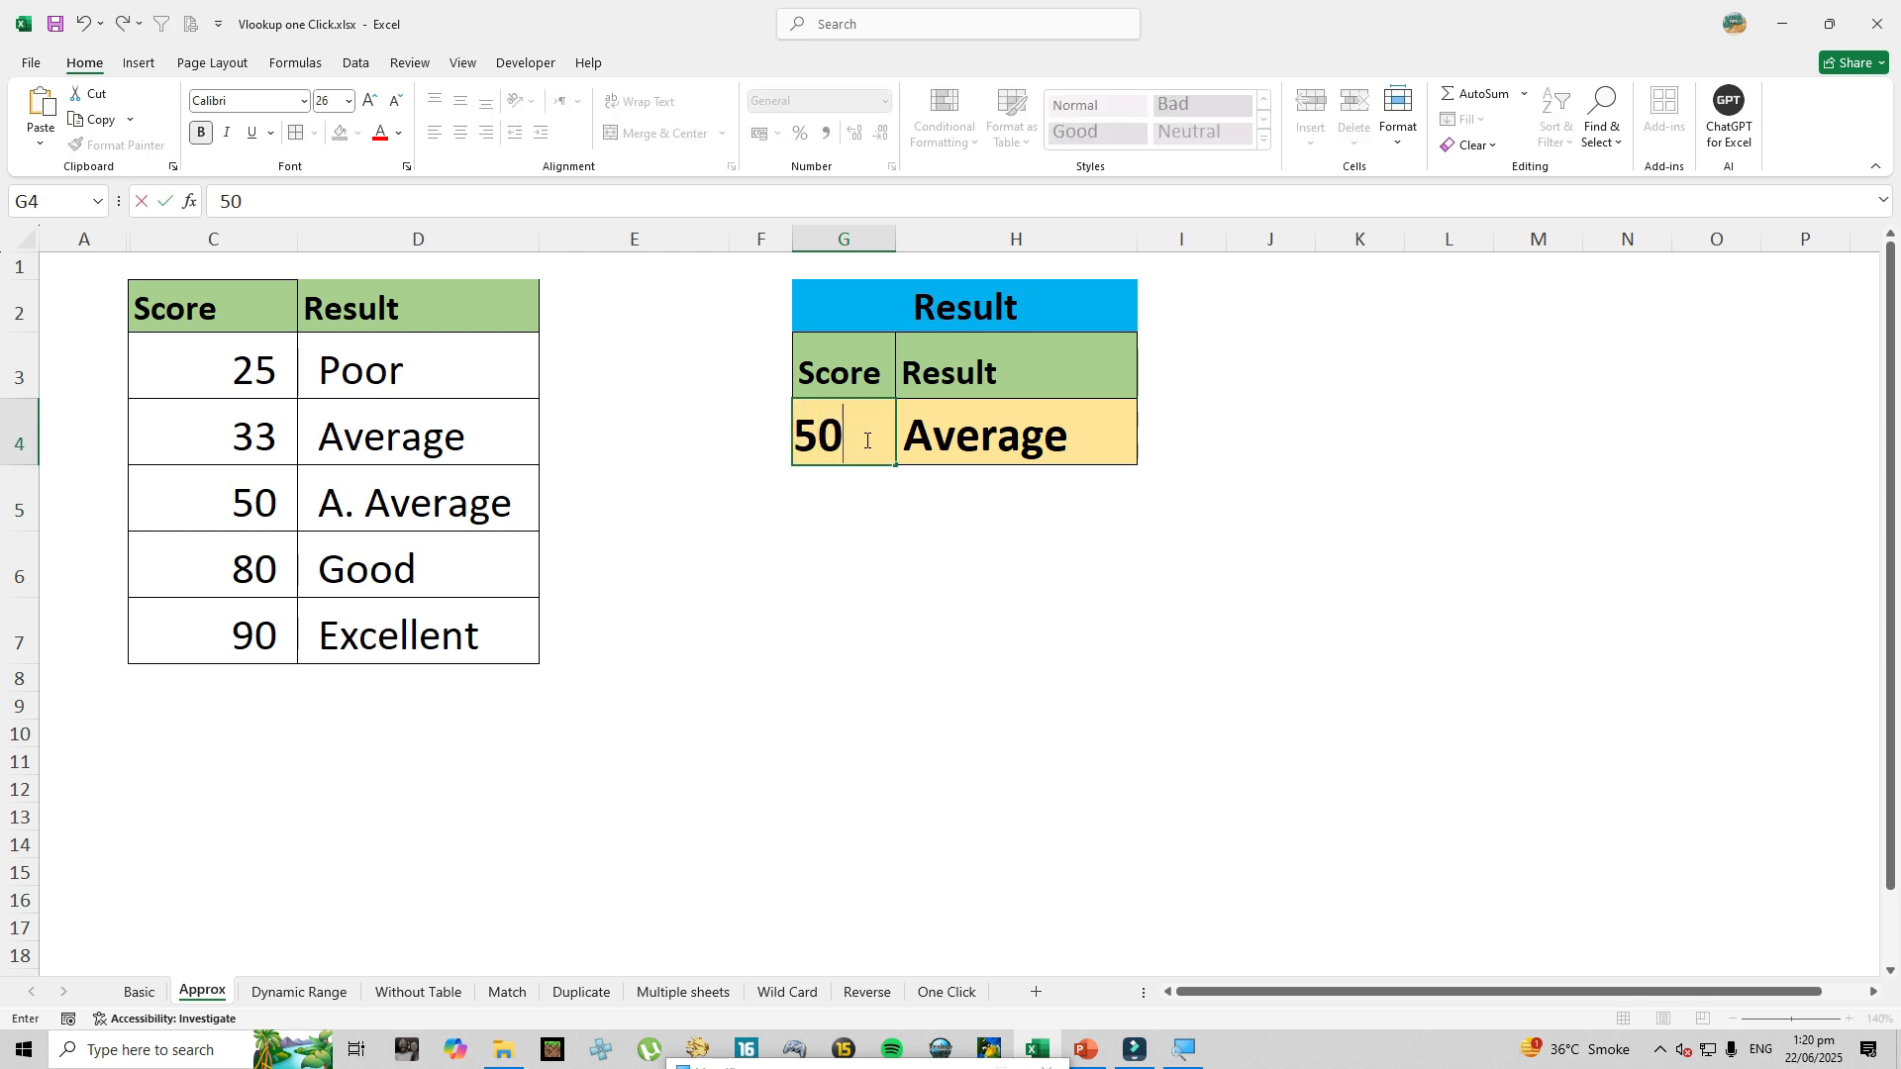
key("Return")
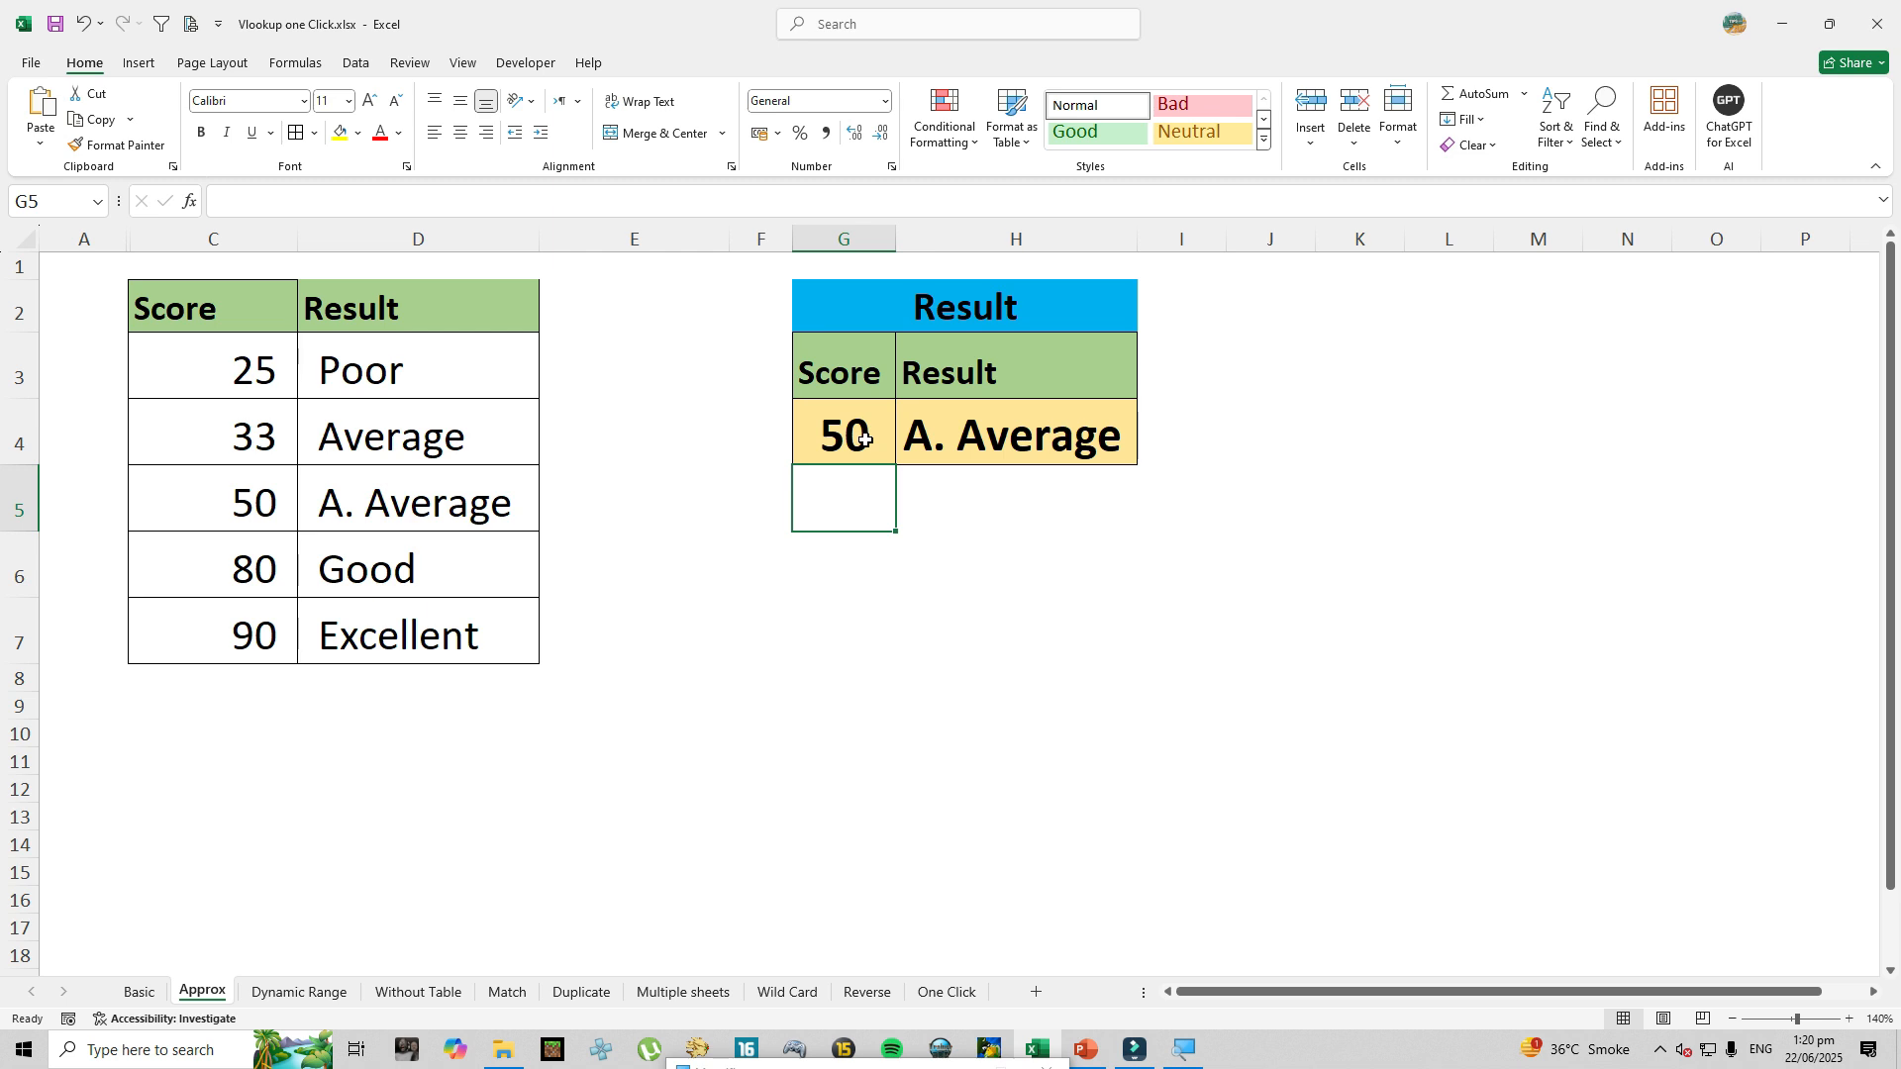
On the Dynamic Range sheet, start a VLOOKUP in J4 with lookup value I4 and the absolute table range $C$2:$F$8.
key("ctrl+Page_Down")
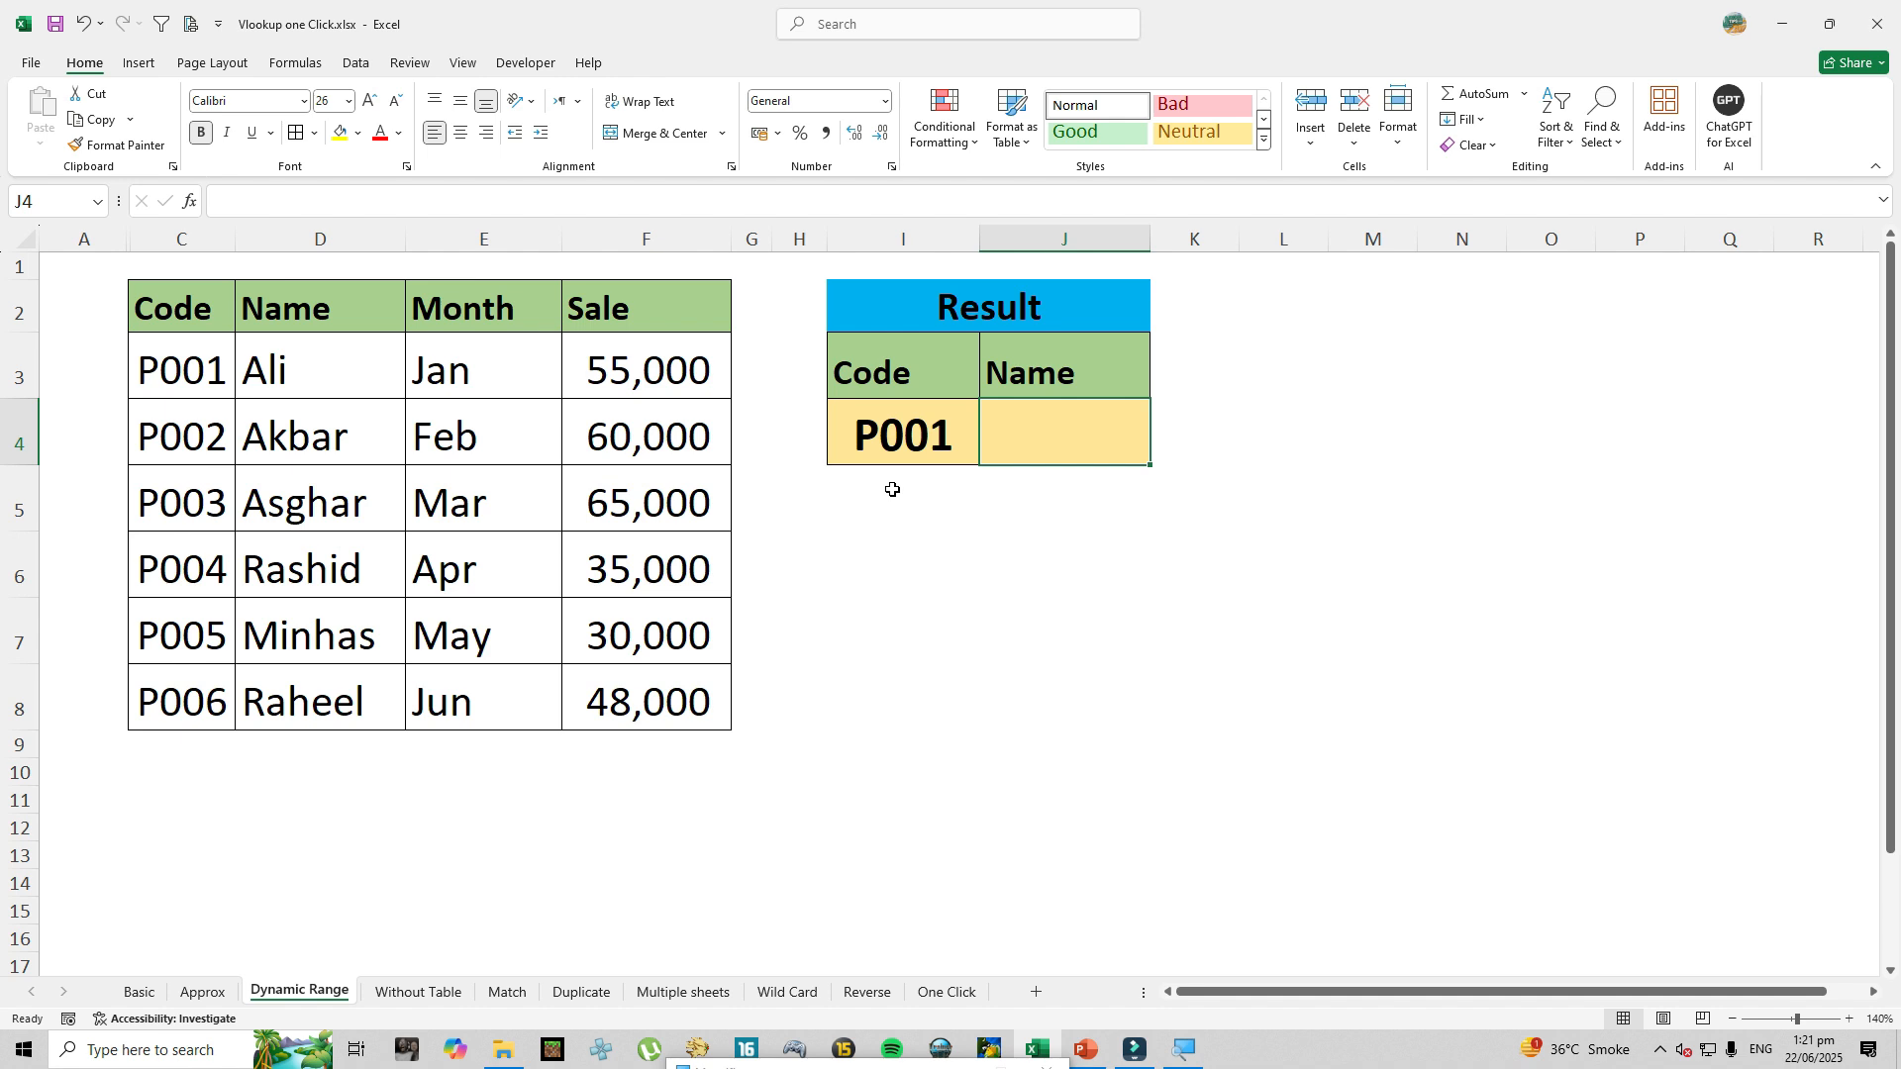
type("=")
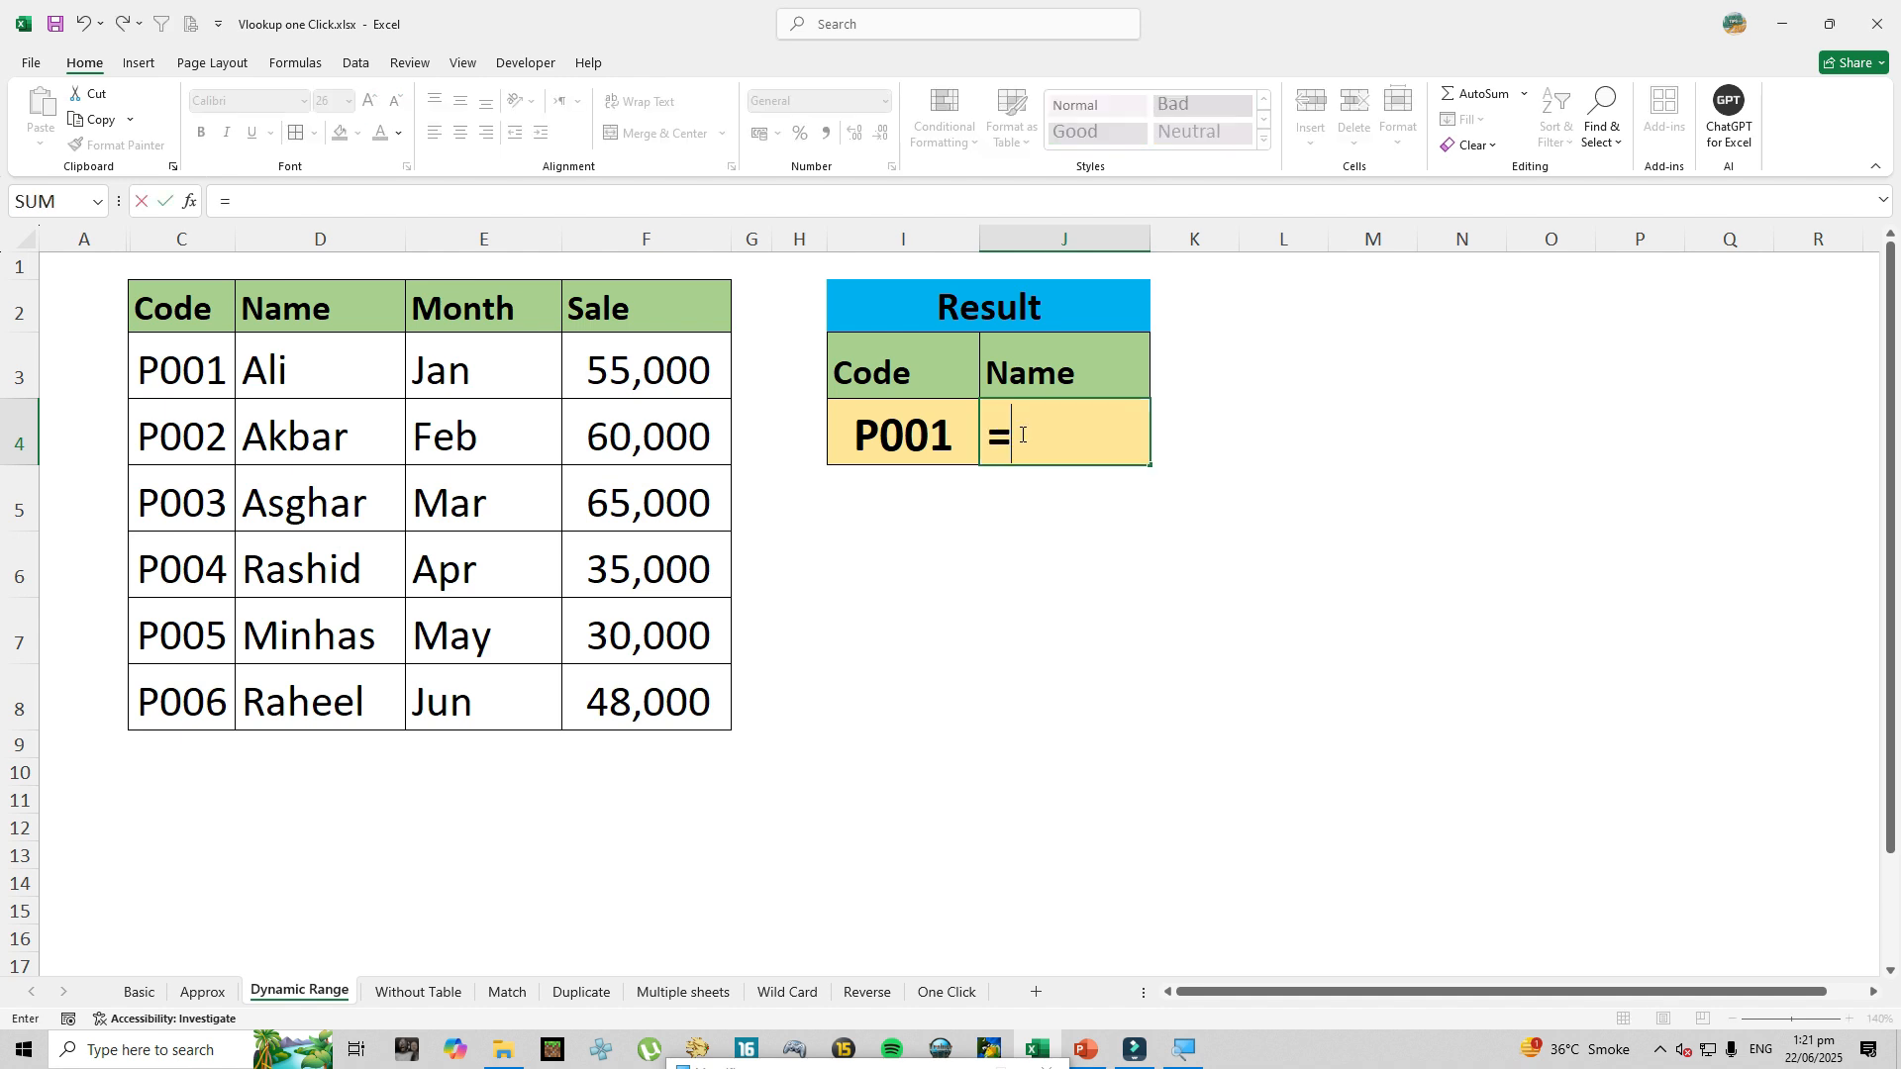
type("vlo")
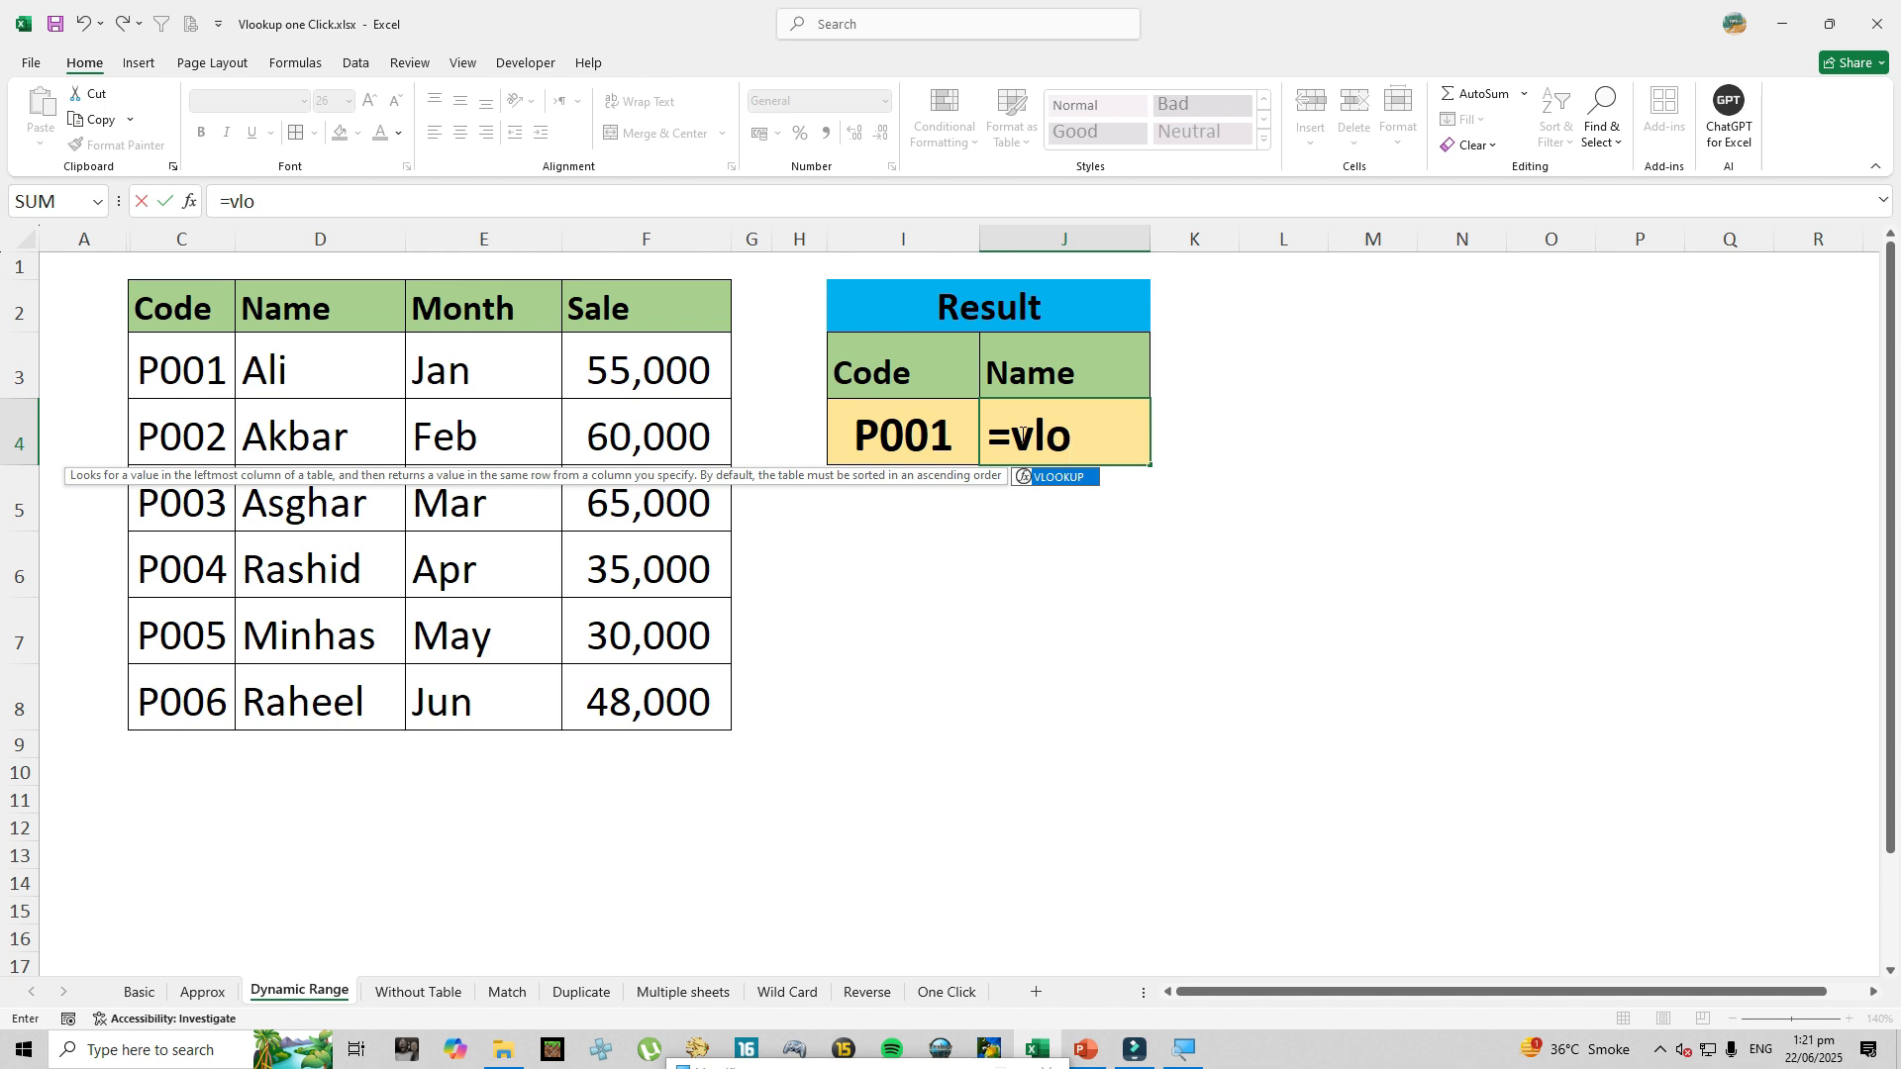
key("Tab")
left_click(892, 436)
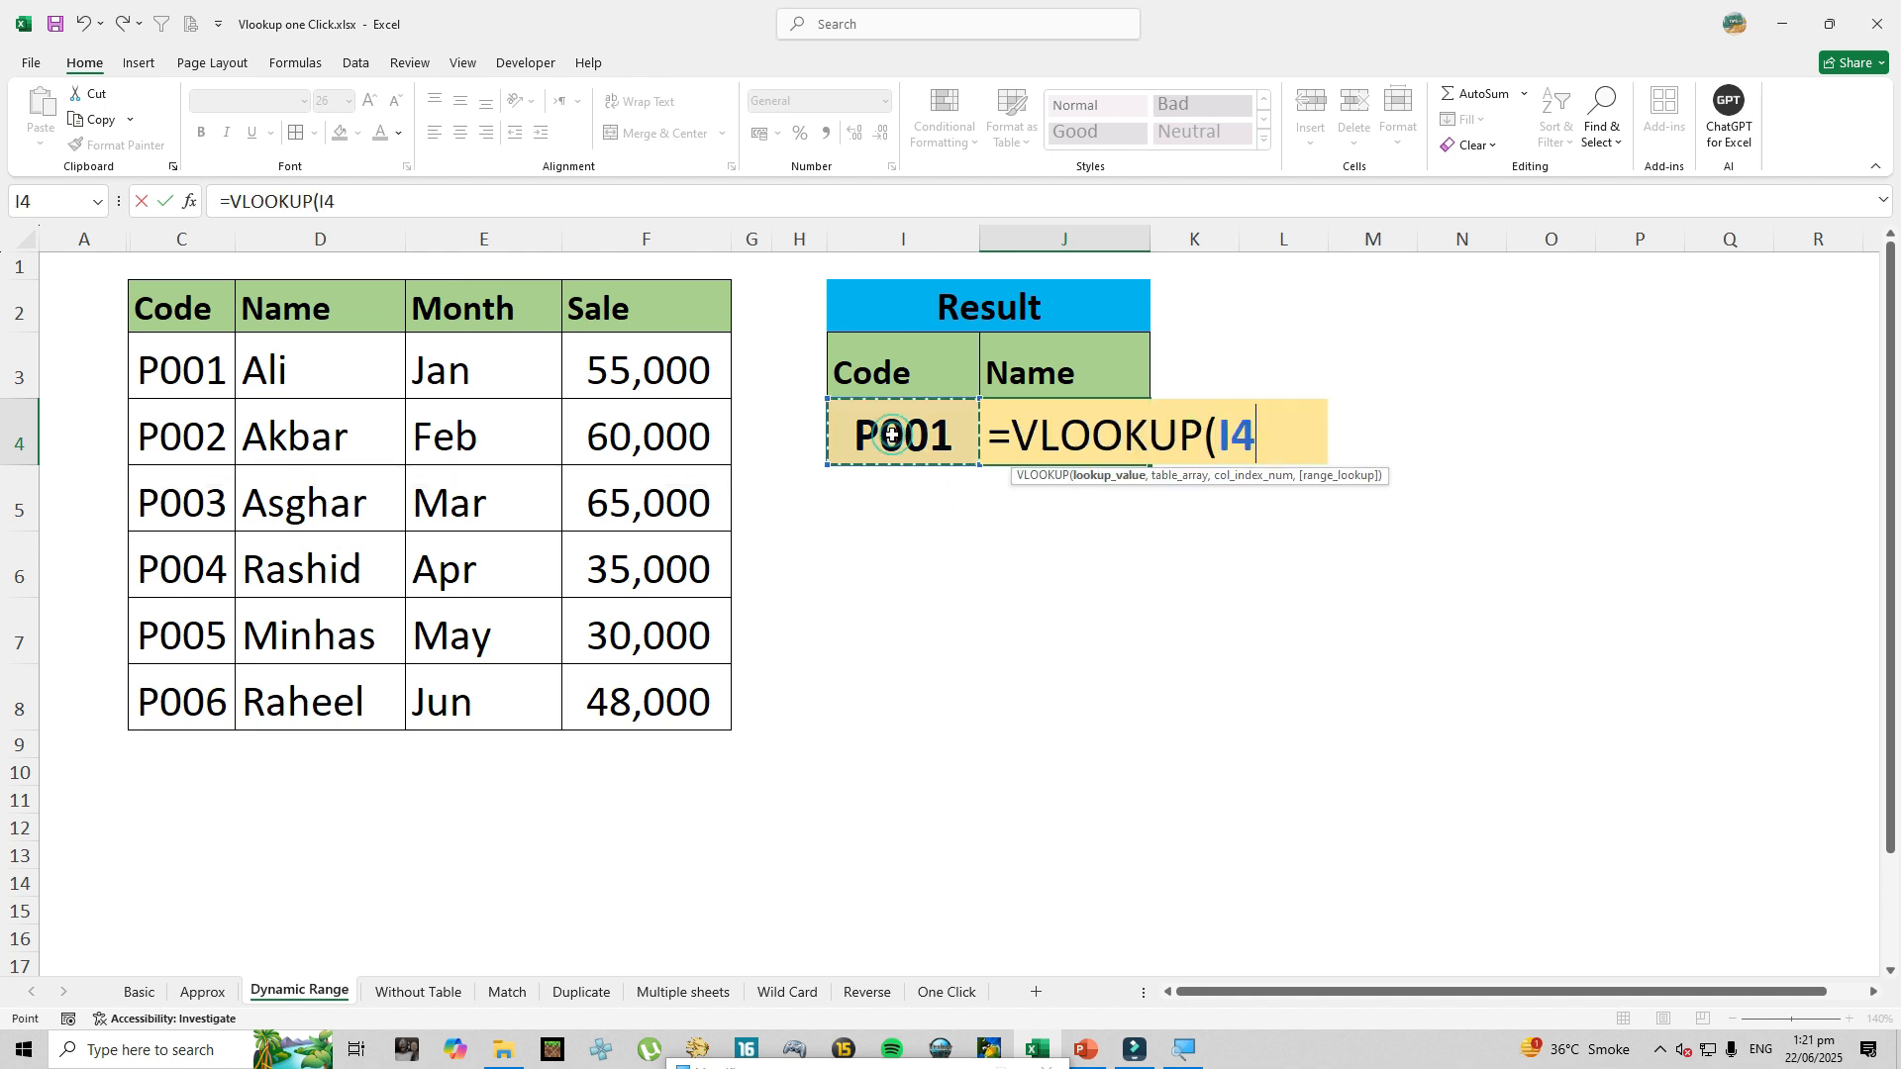
type(",")
left_click_drag(145, 309, 596, 702)
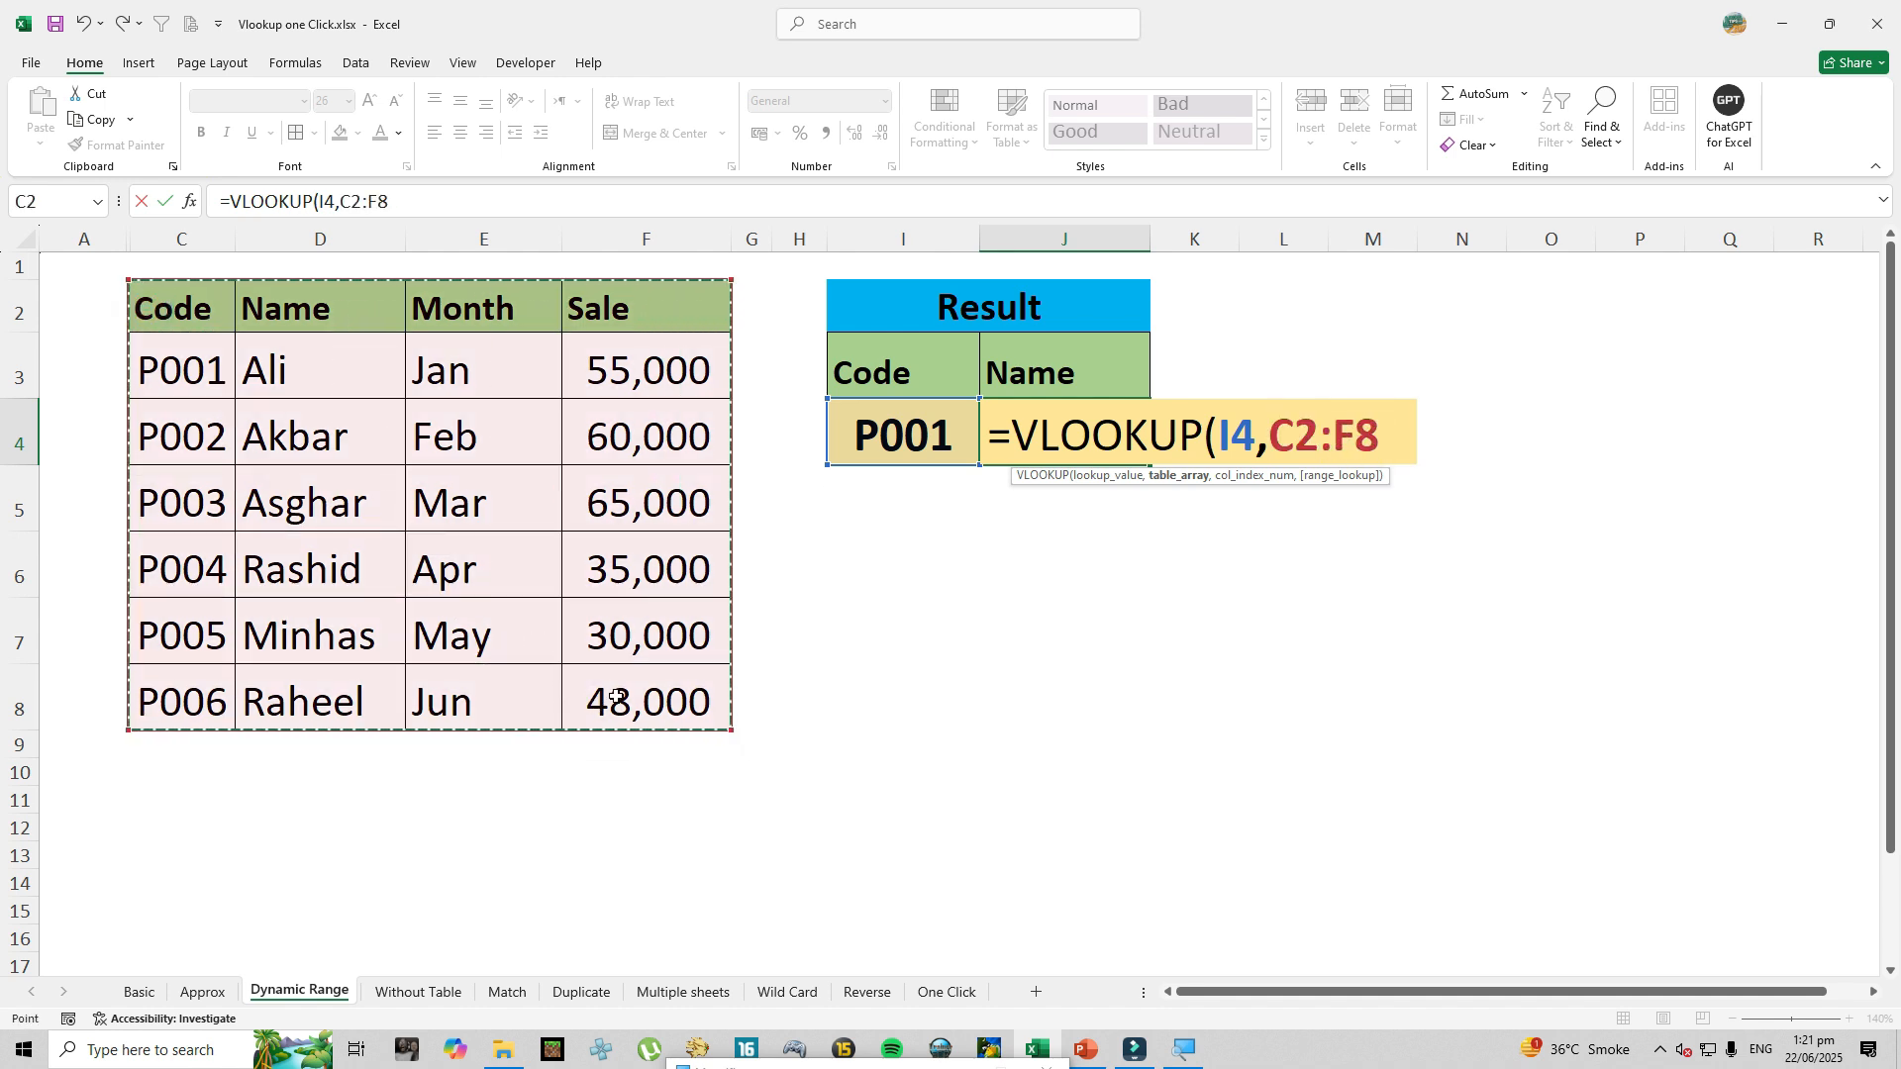
key("F4")
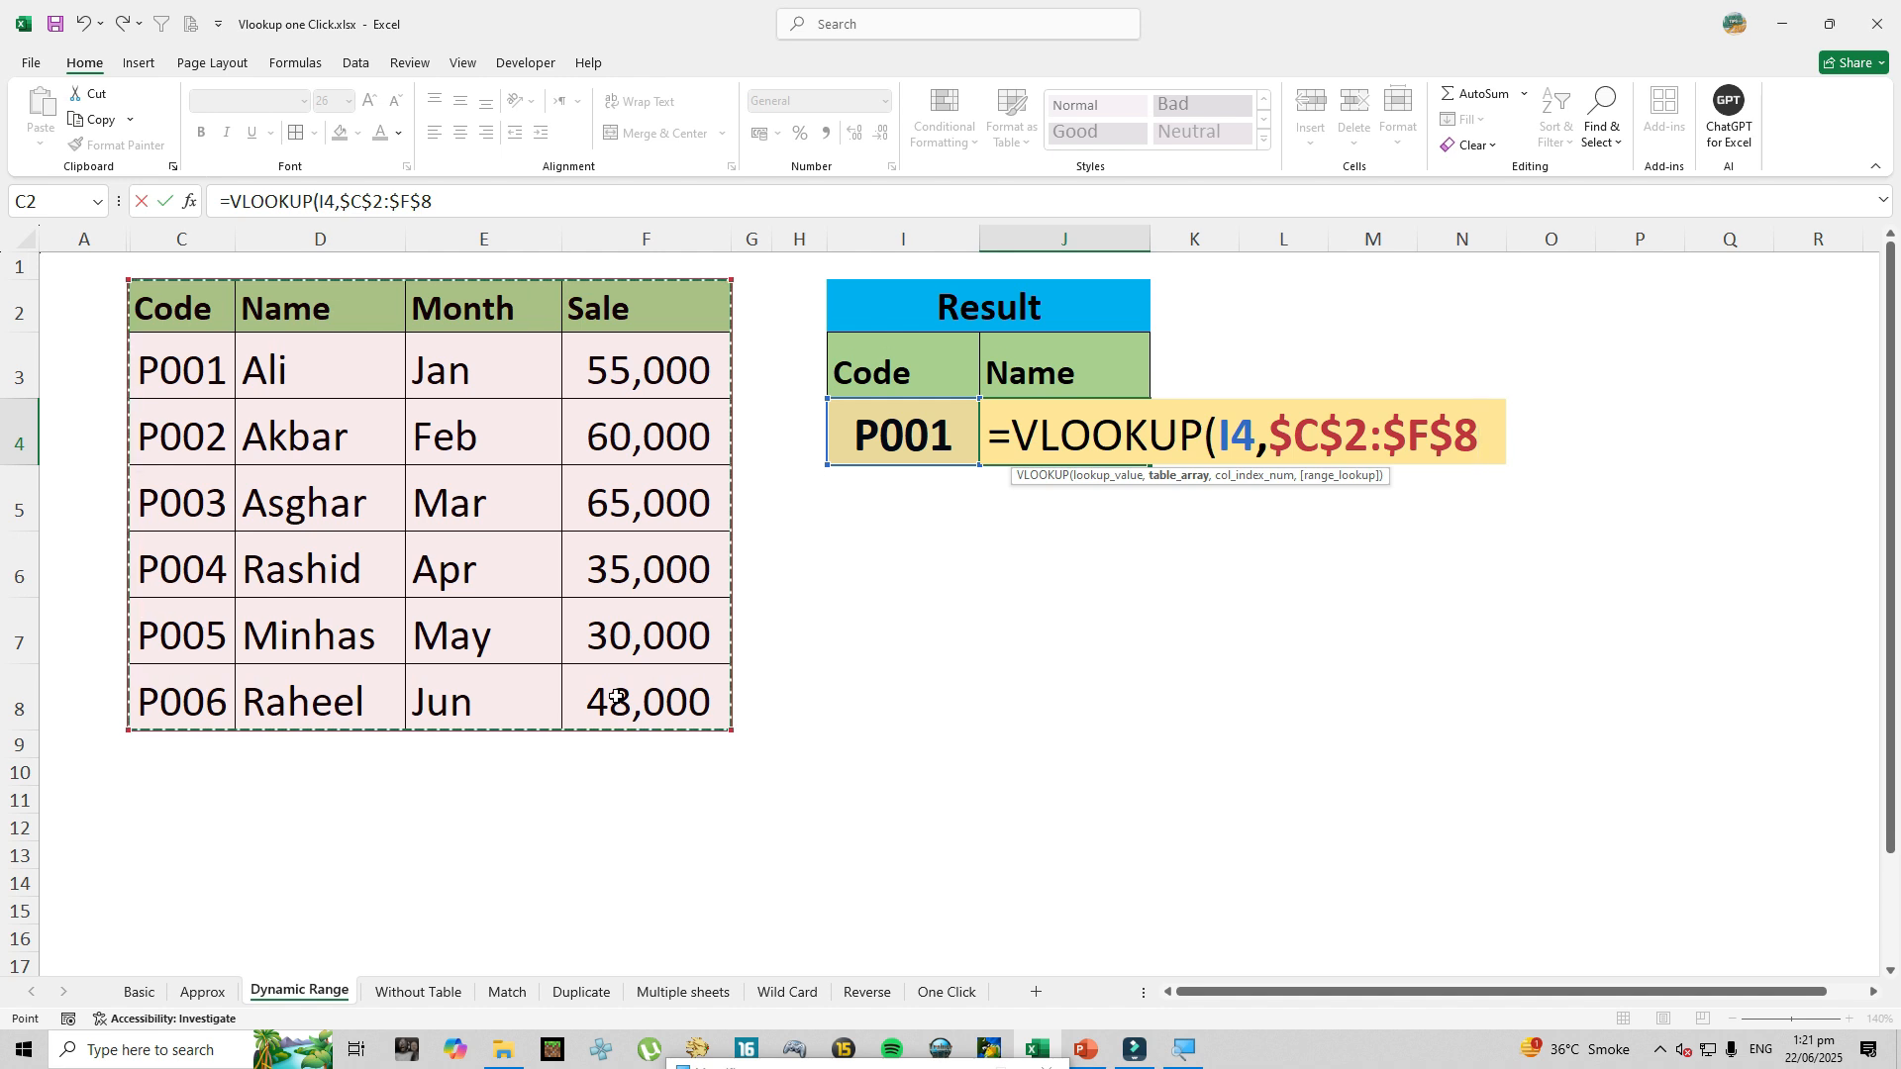
Complete the J4 lookup formula with column index 2 and 0 for an exact match.
type(",")
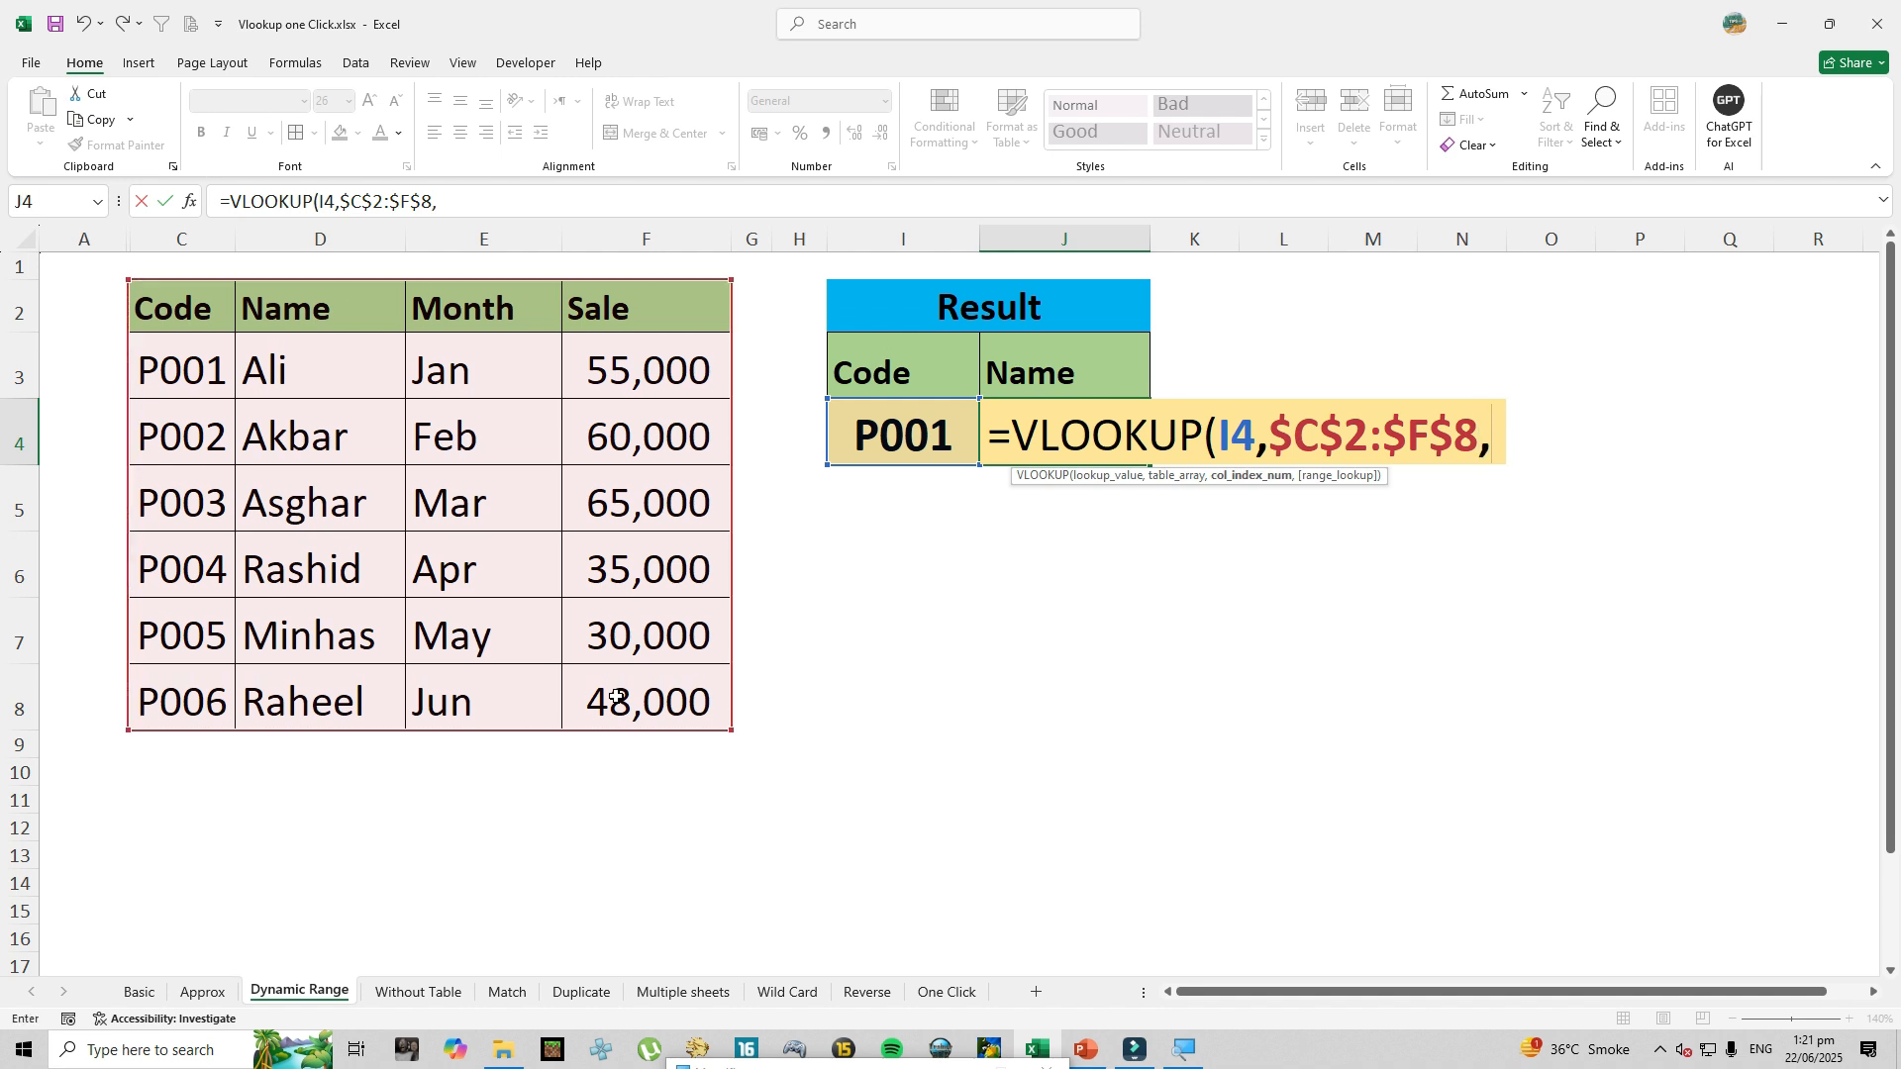
type("2")
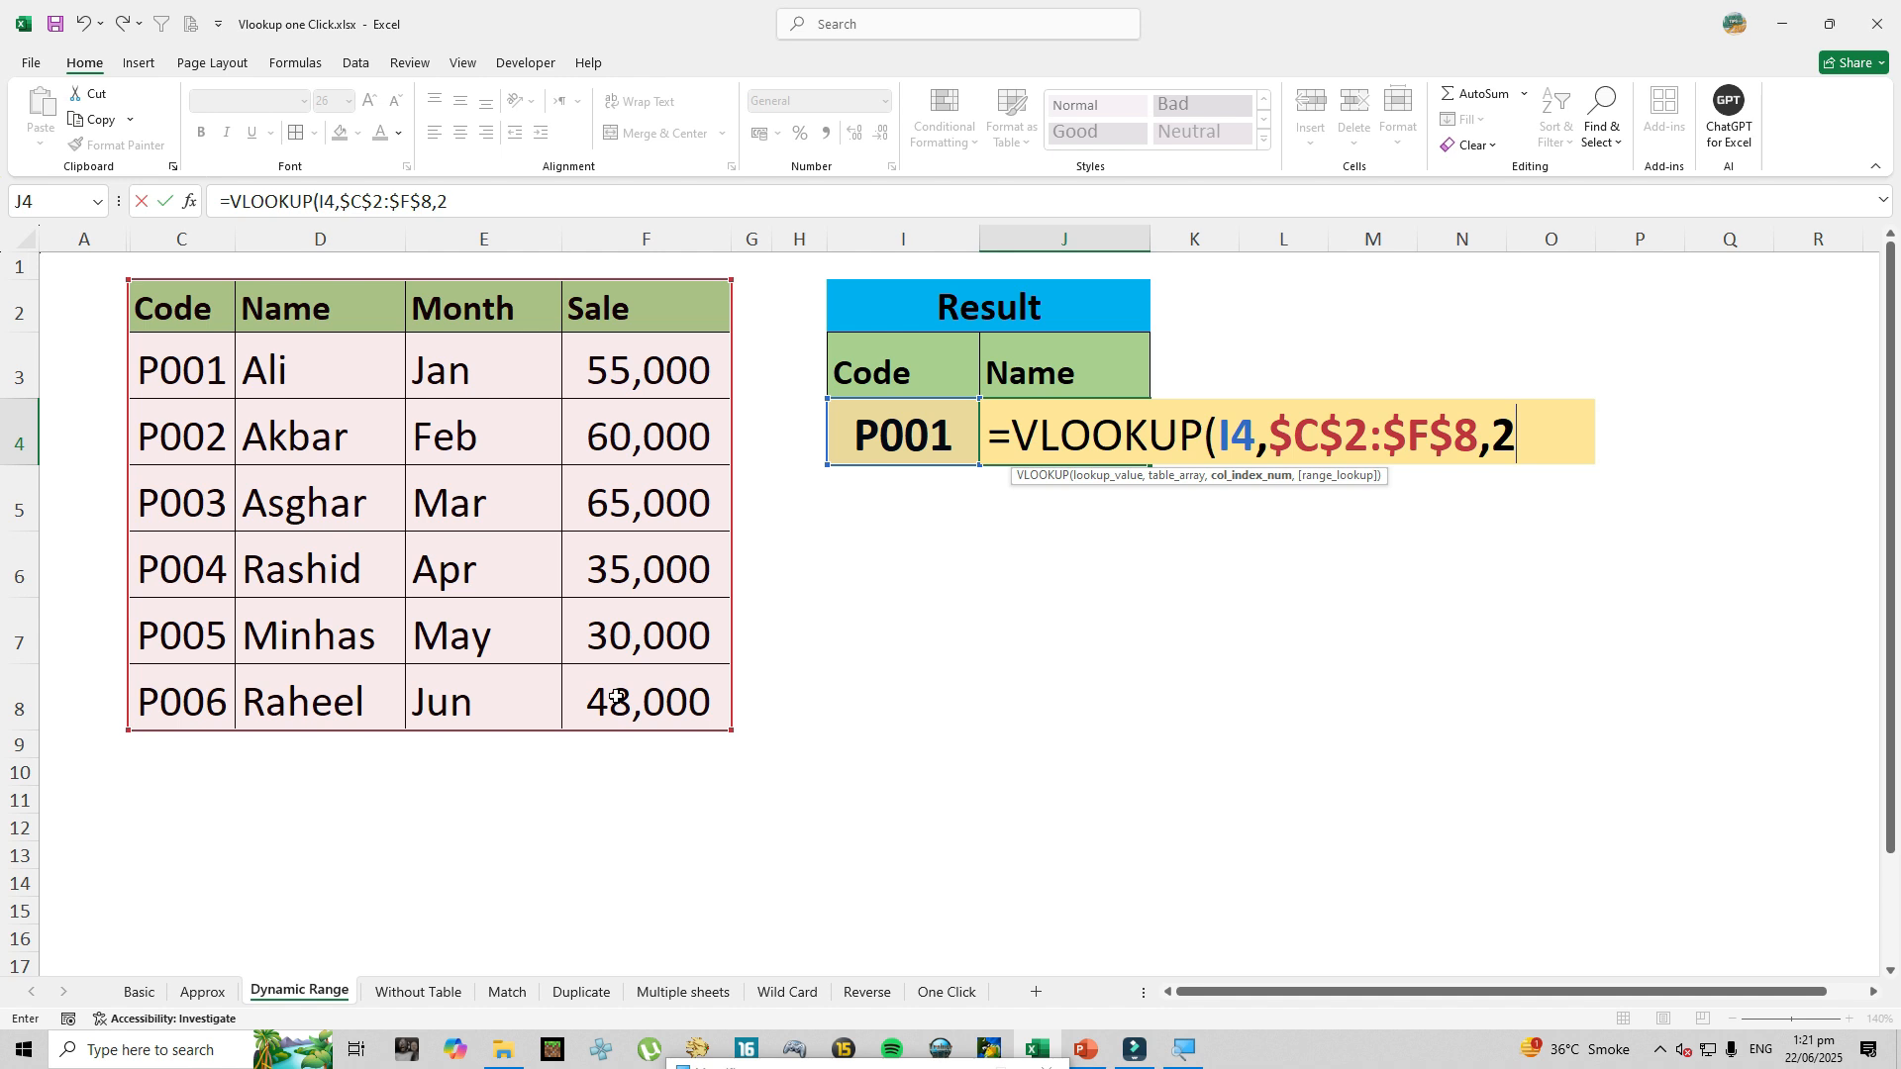
type(",0")
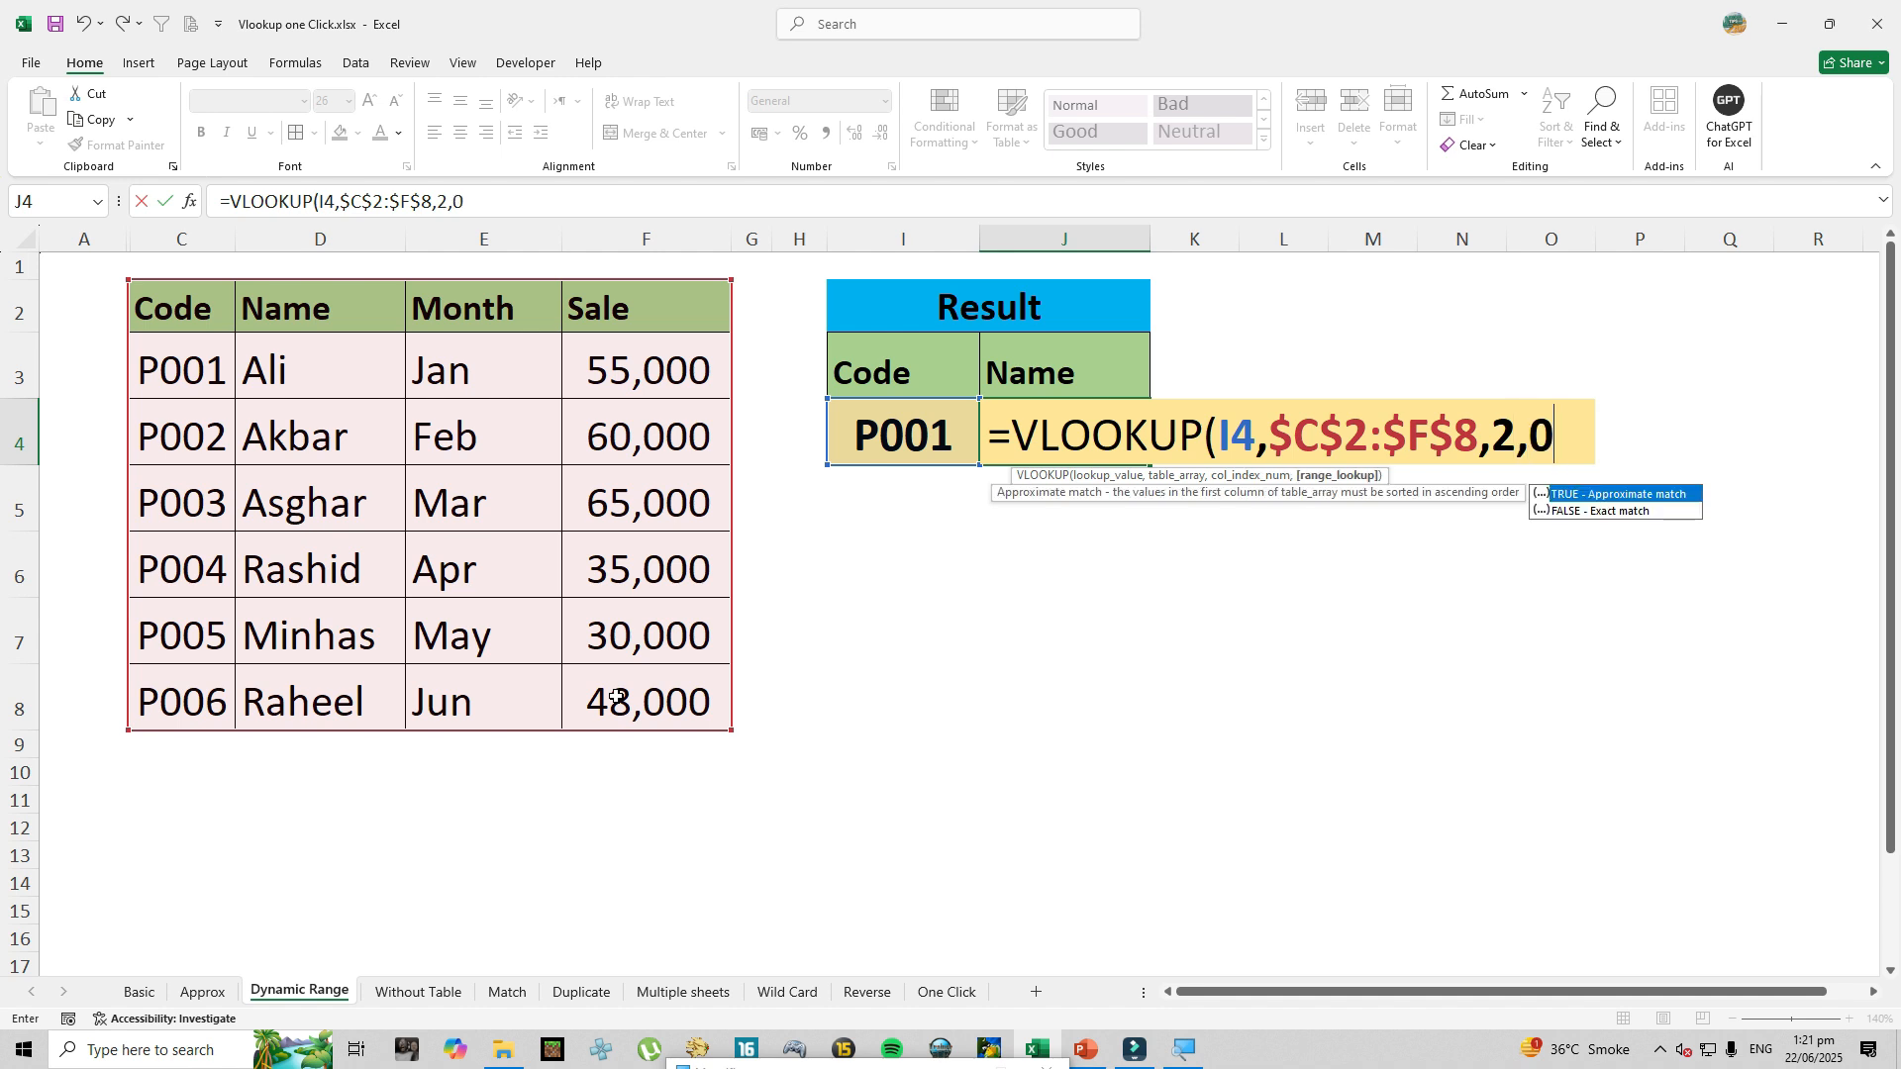
type(")")
key("Return")
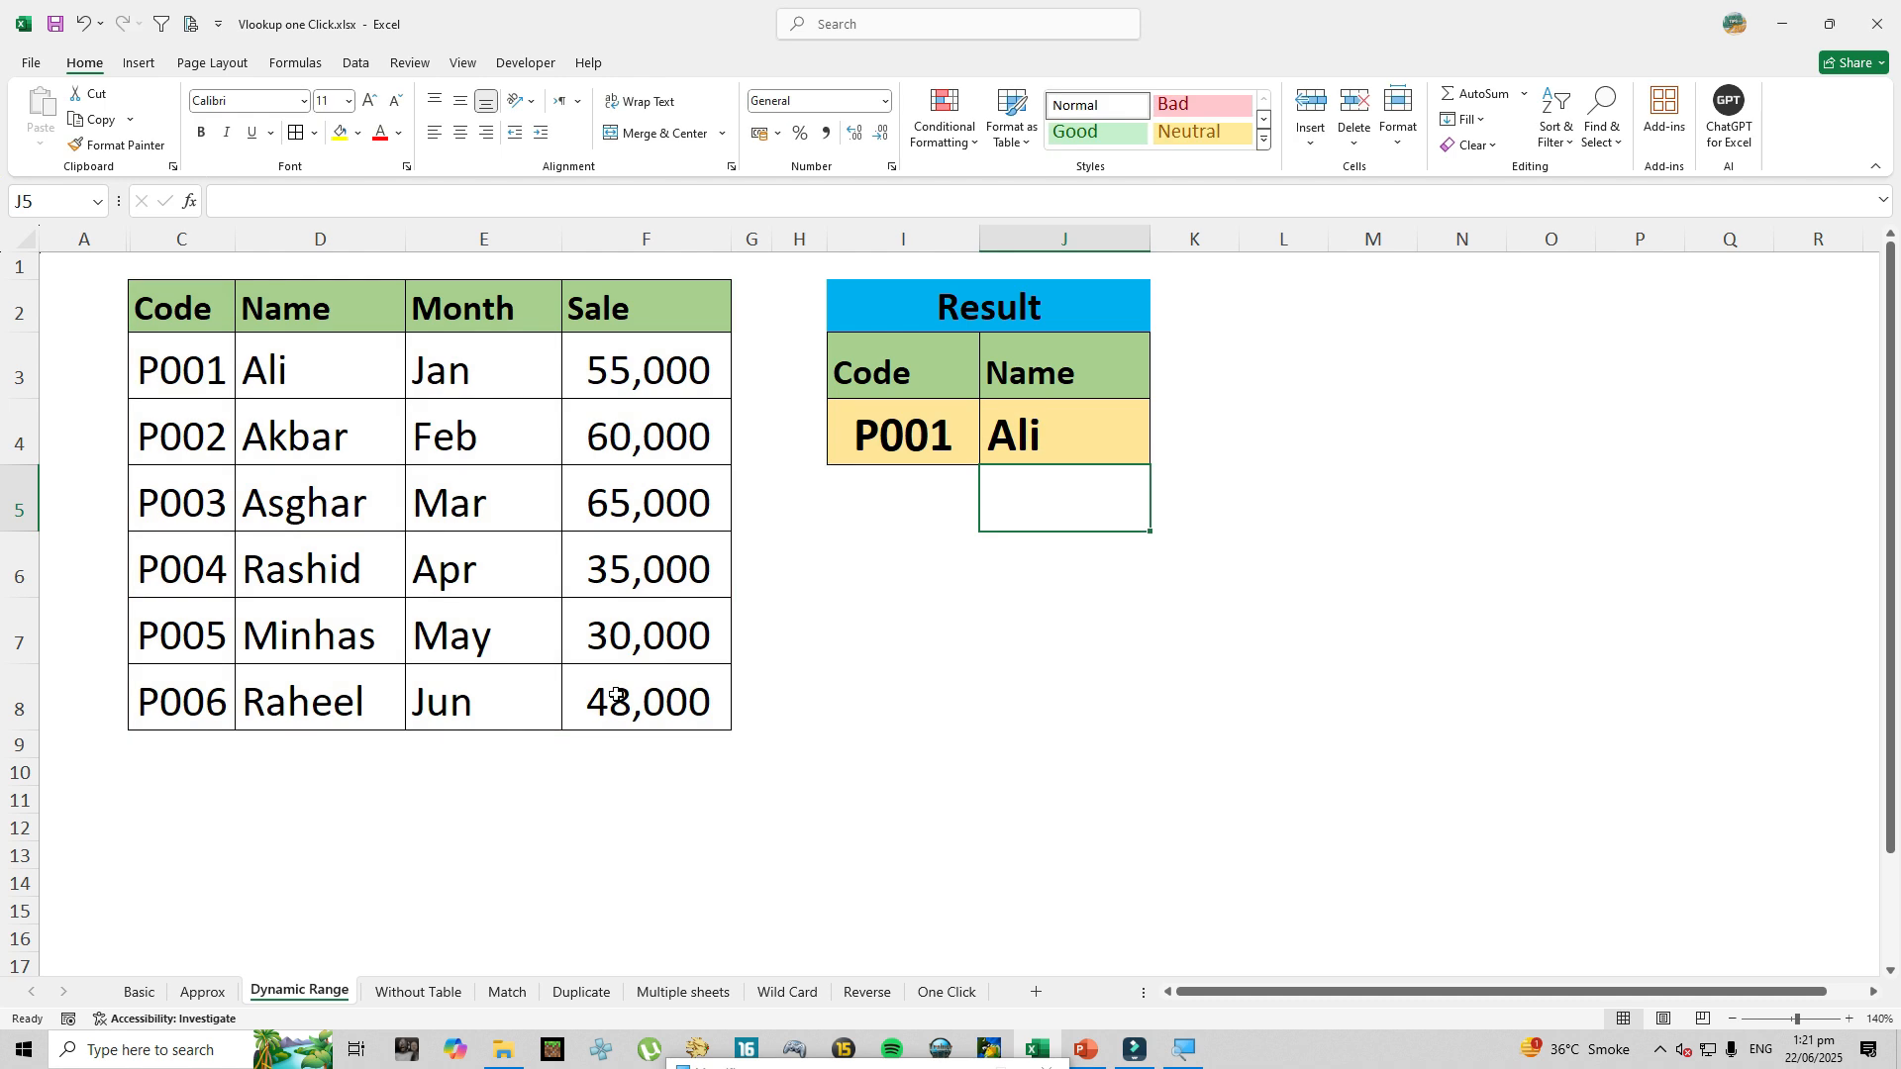
Add a new record in row 9 below the data with code P007, name AAAAA, month Jul and sale 55000.
left_click(180, 747)
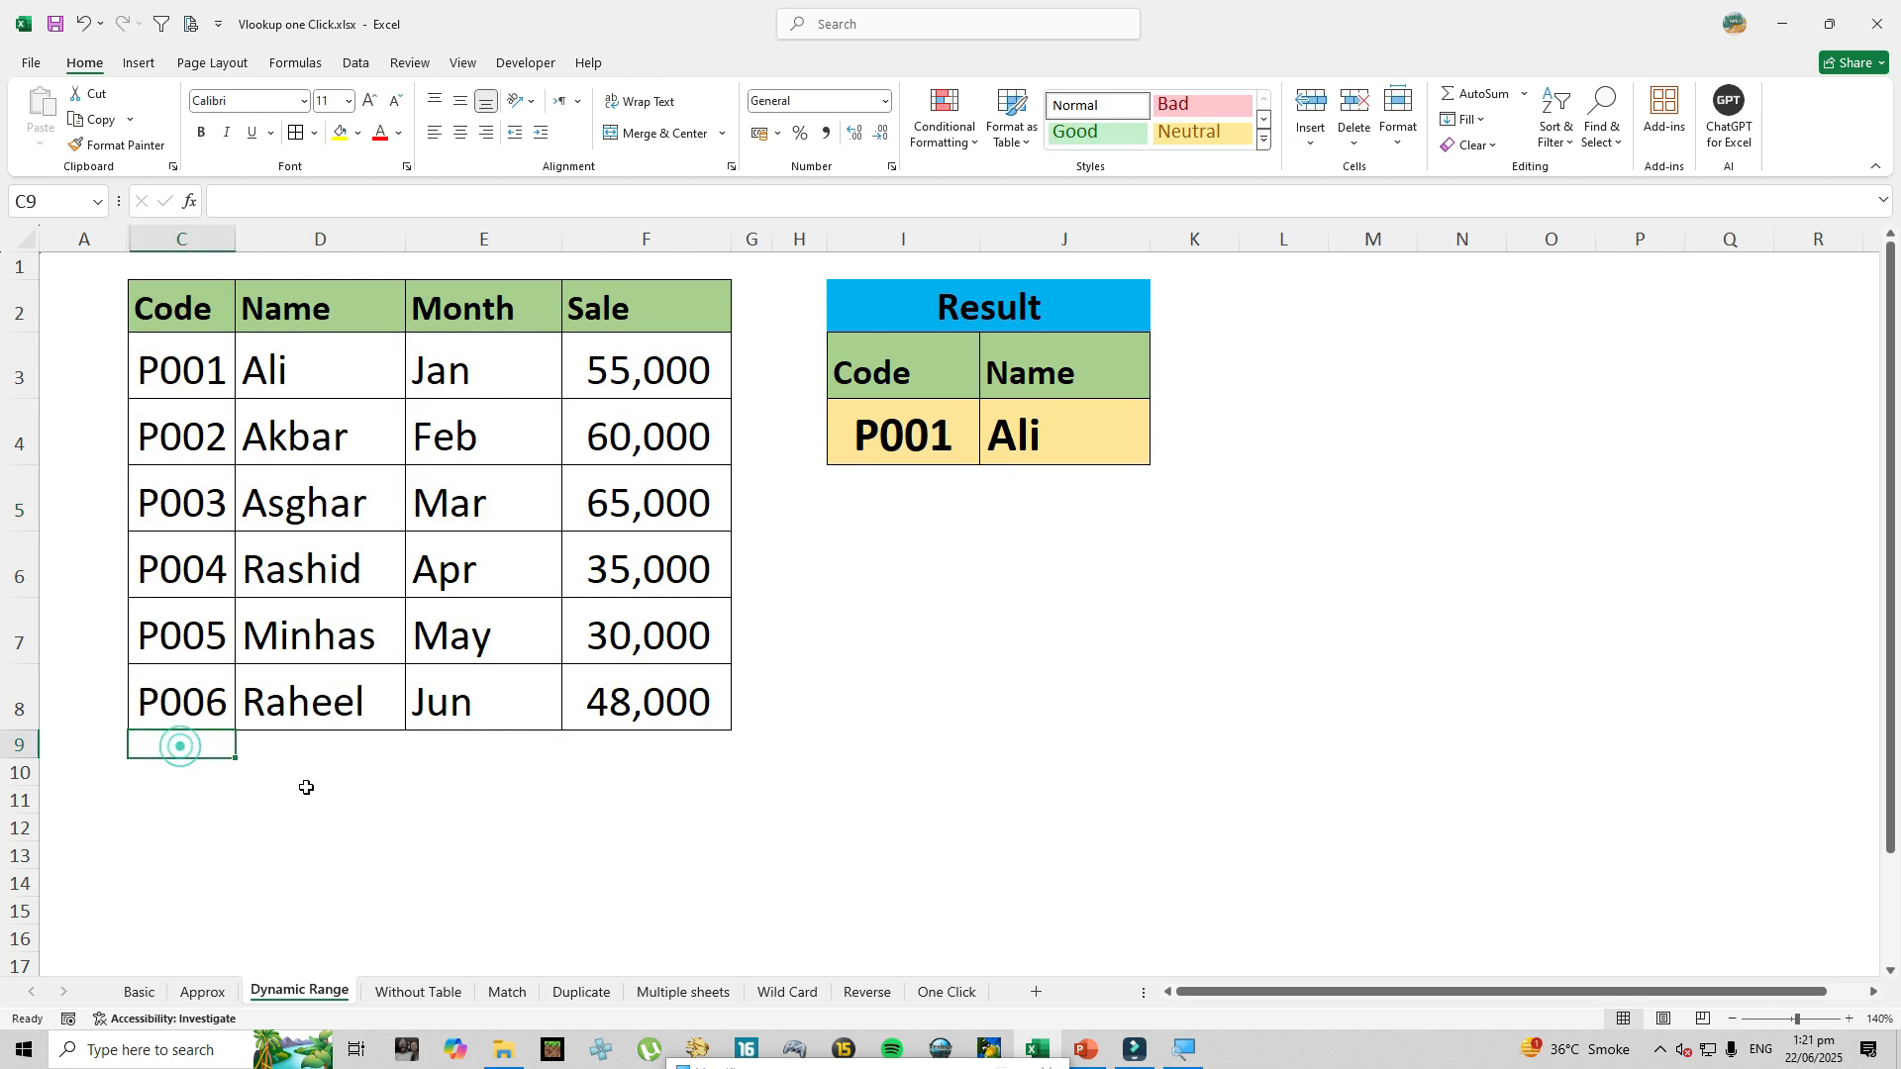
type("P006")
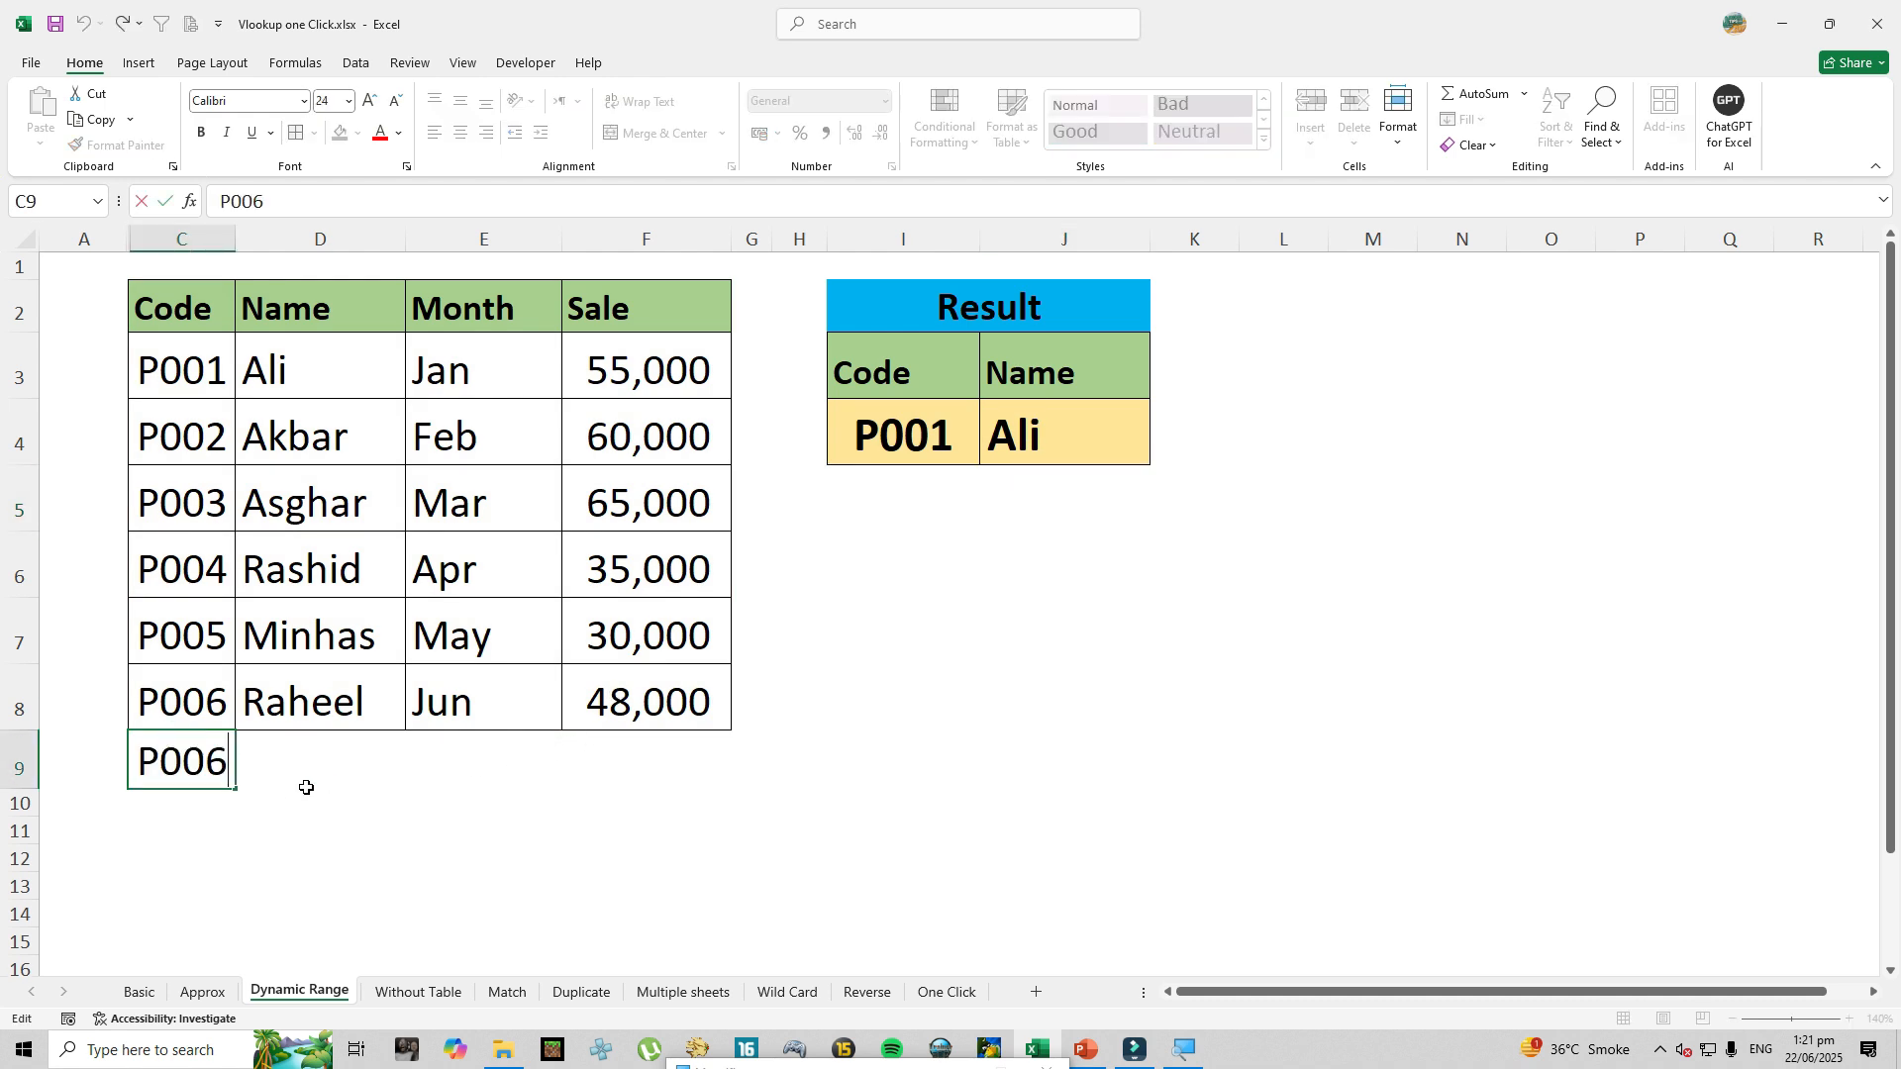
key("BackSpace")
type("7")
key("Return")
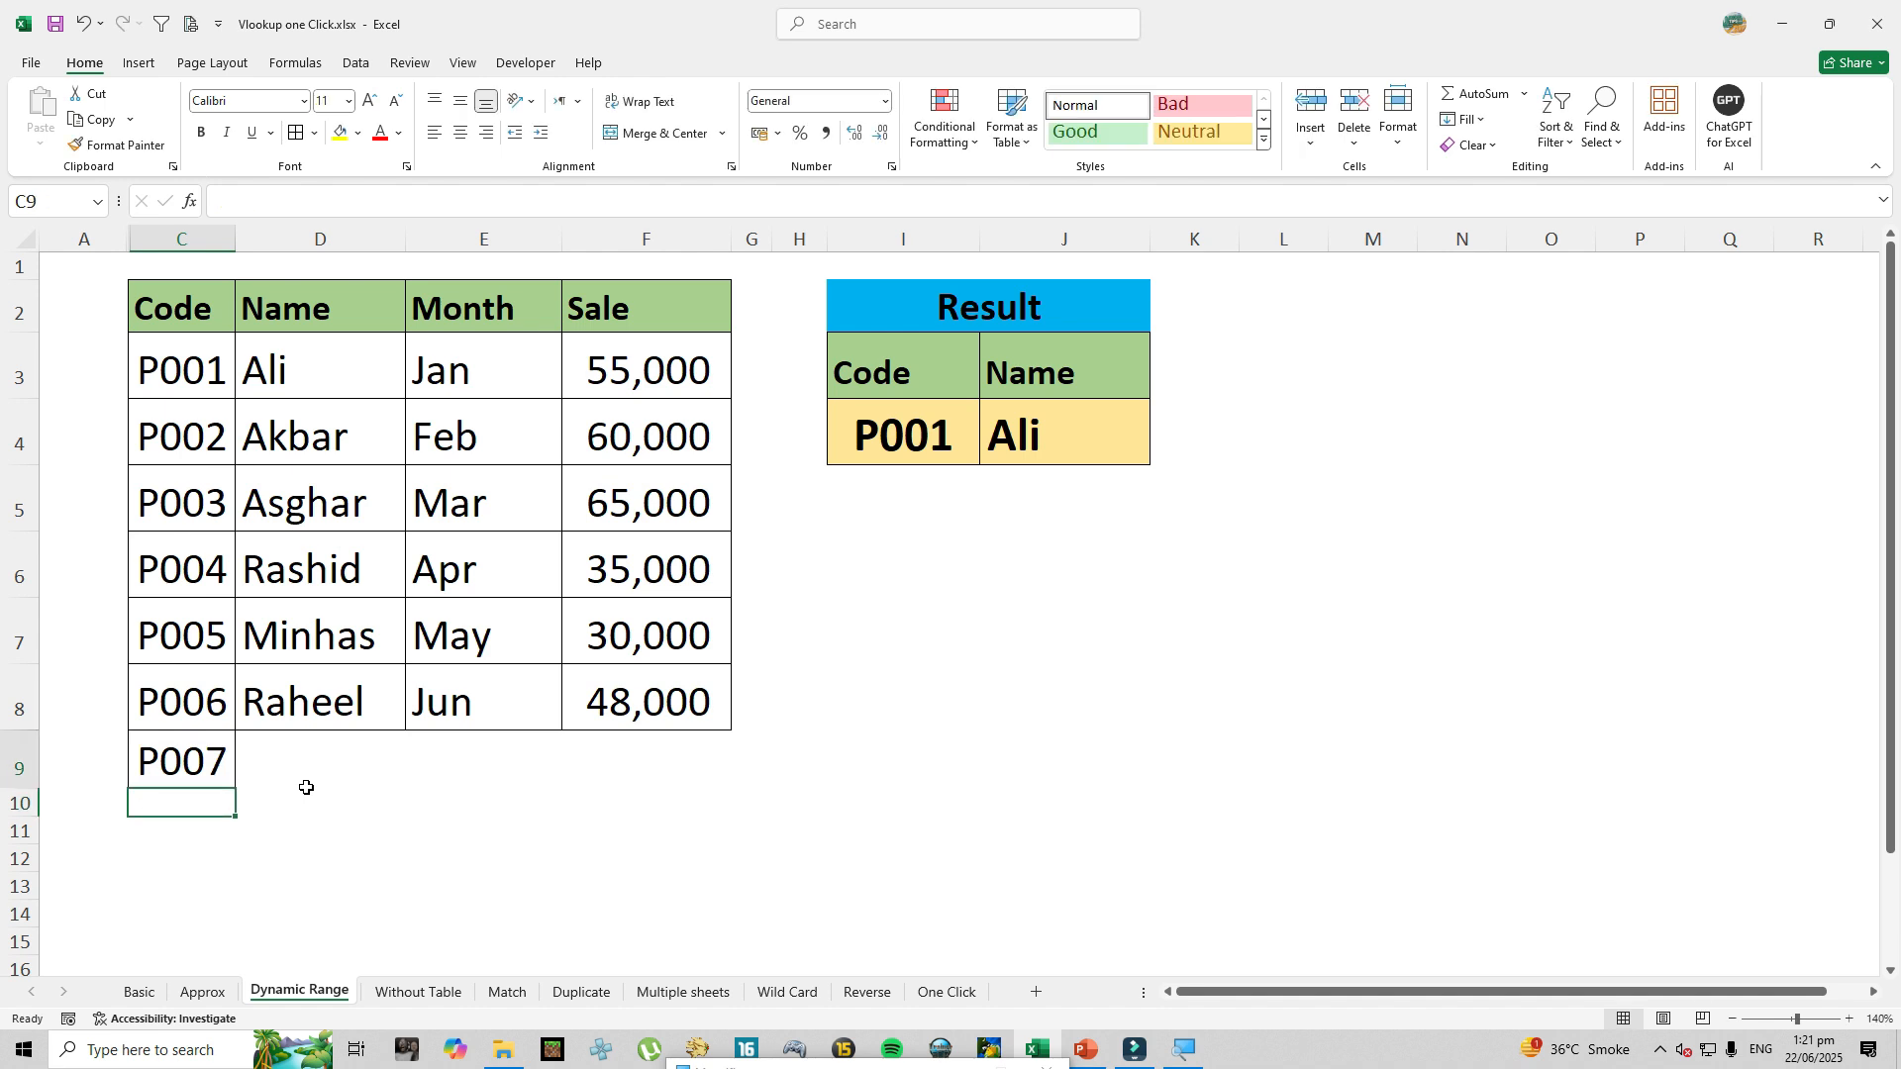
left_click(306, 788)
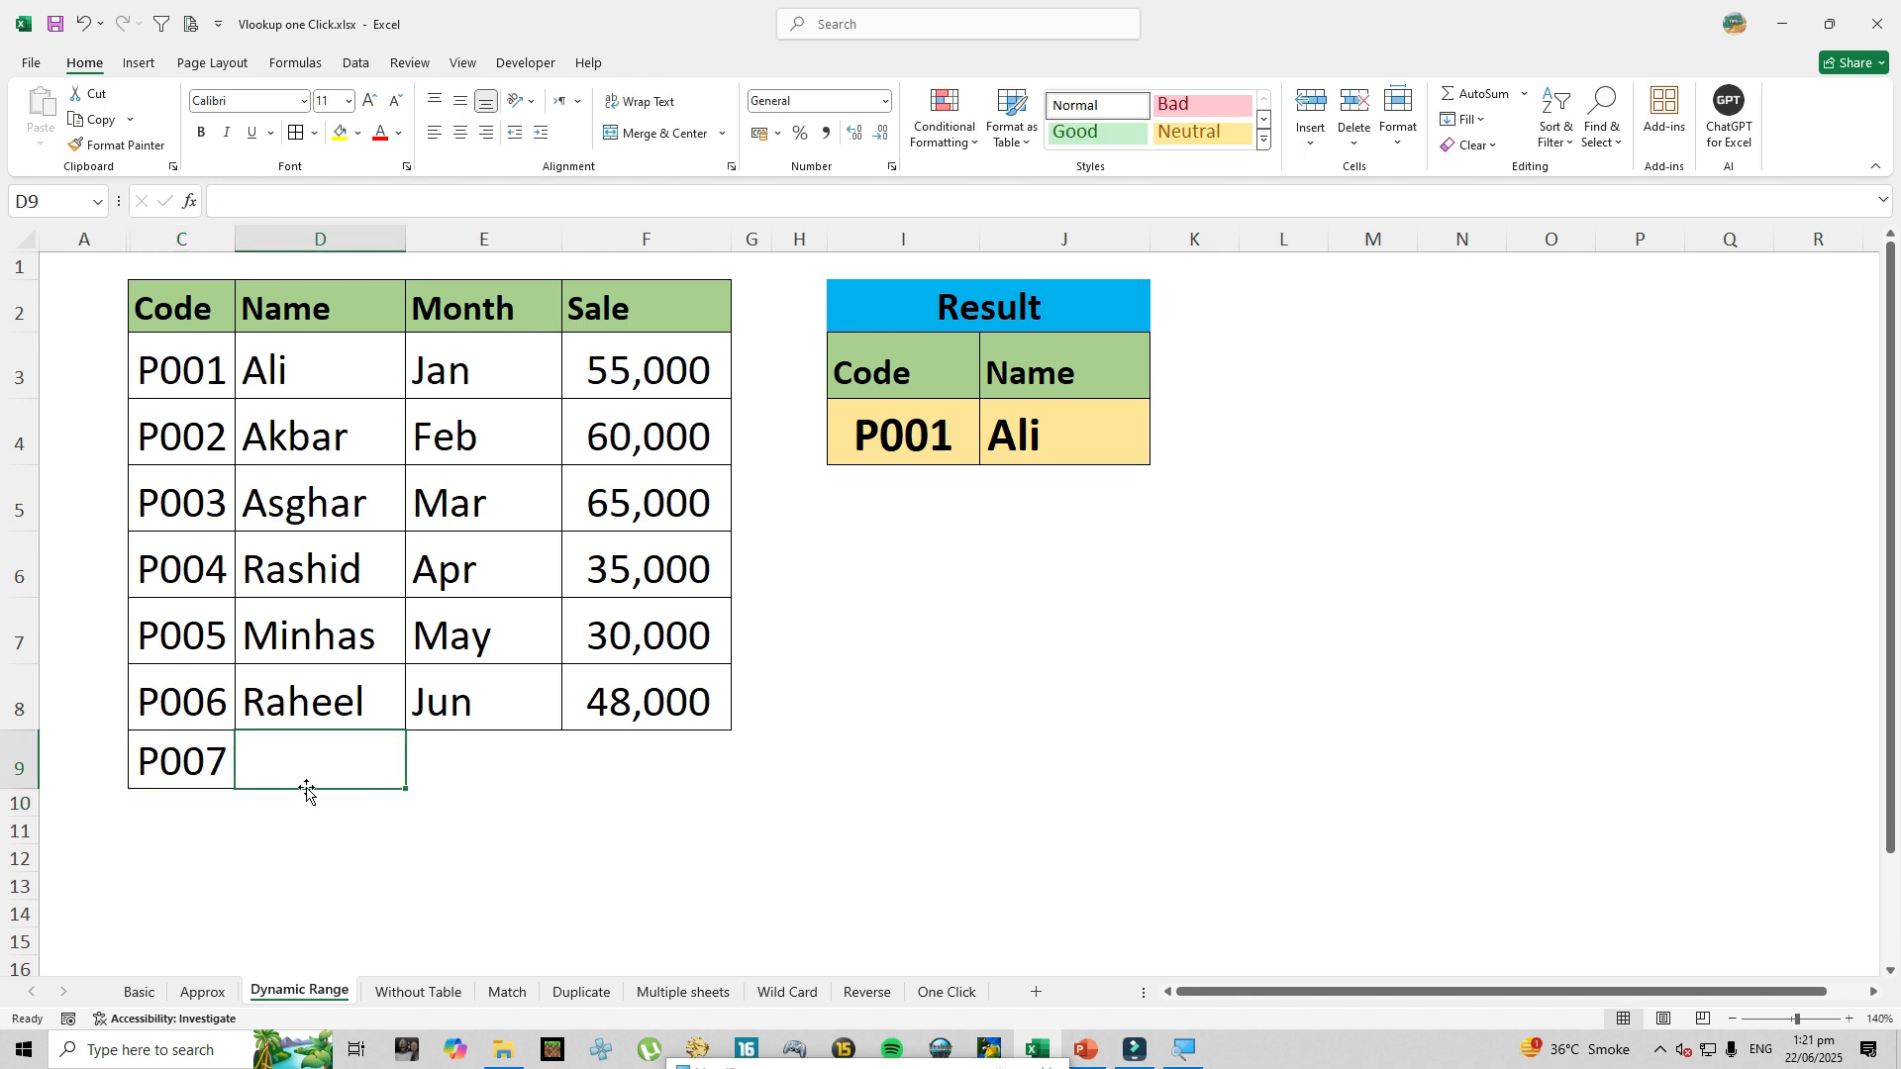
type("AAAAA")
key("Tab")
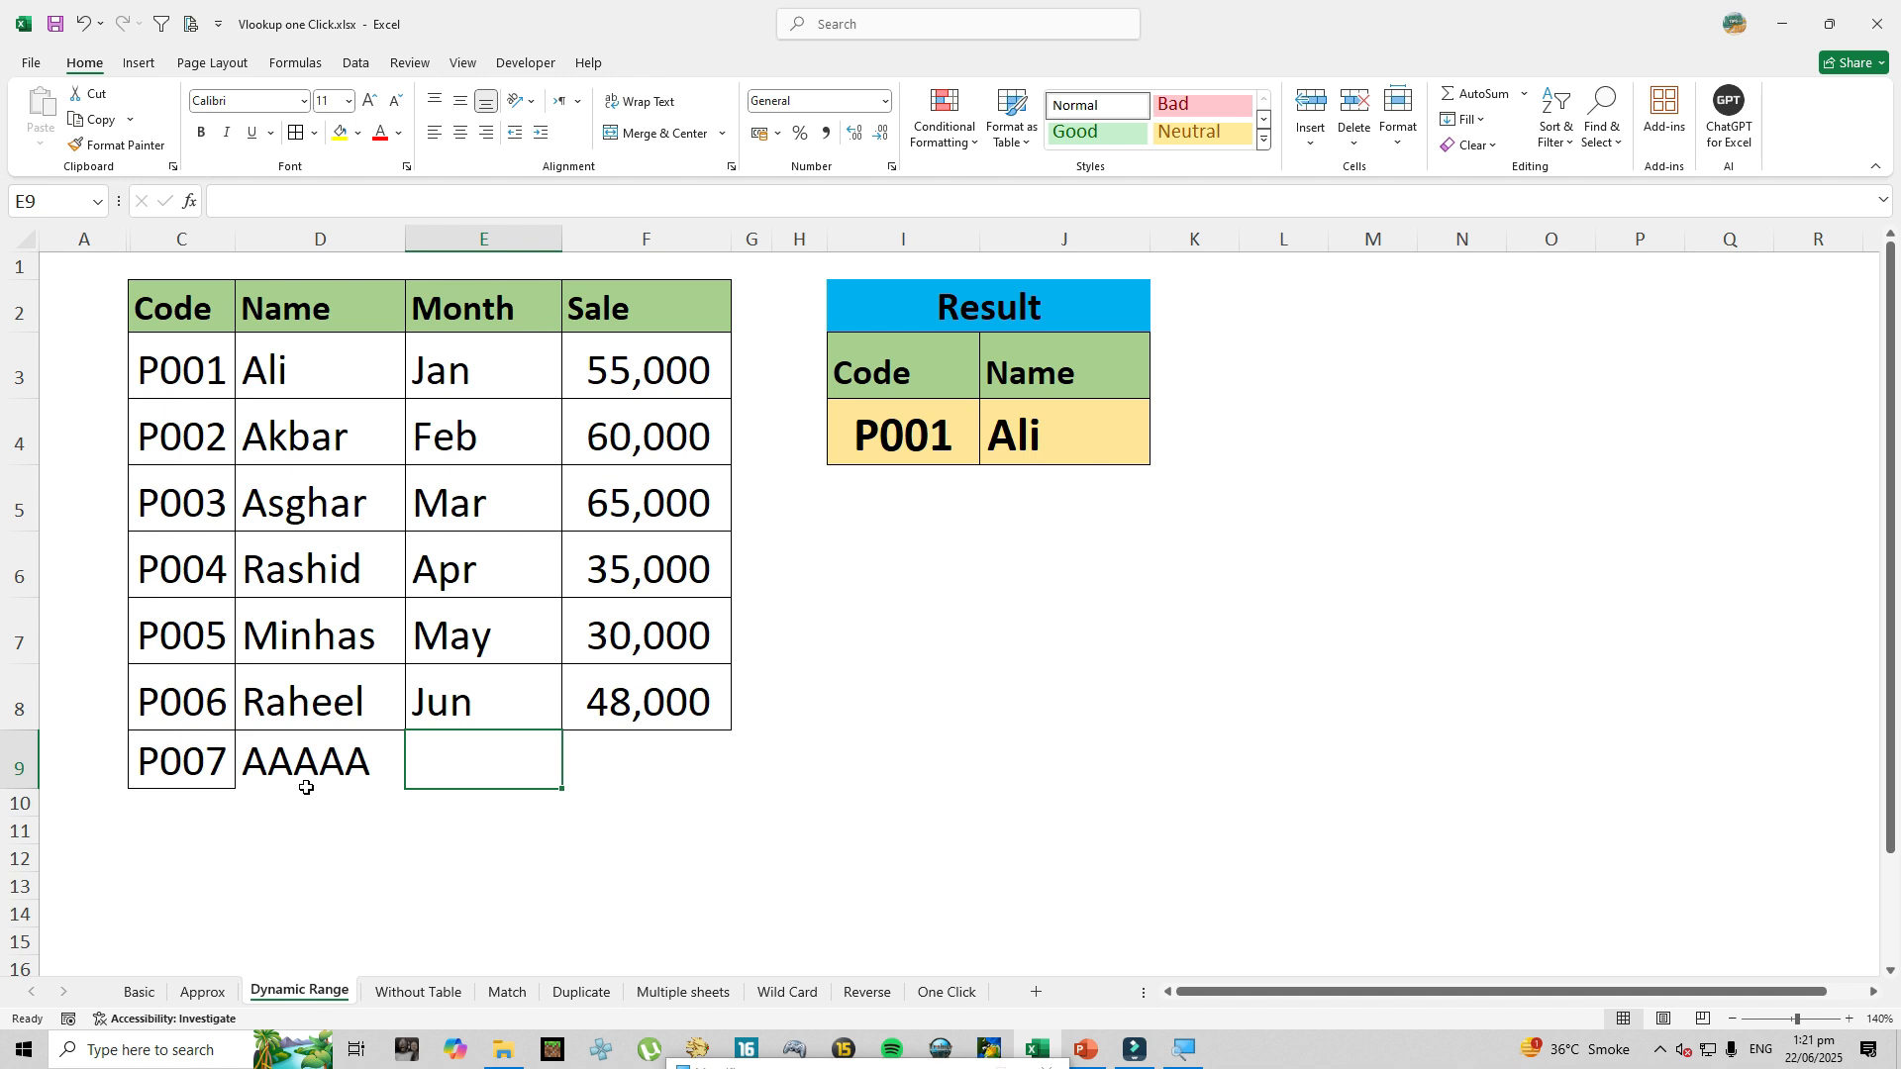
type("JUl")
key("Tab")
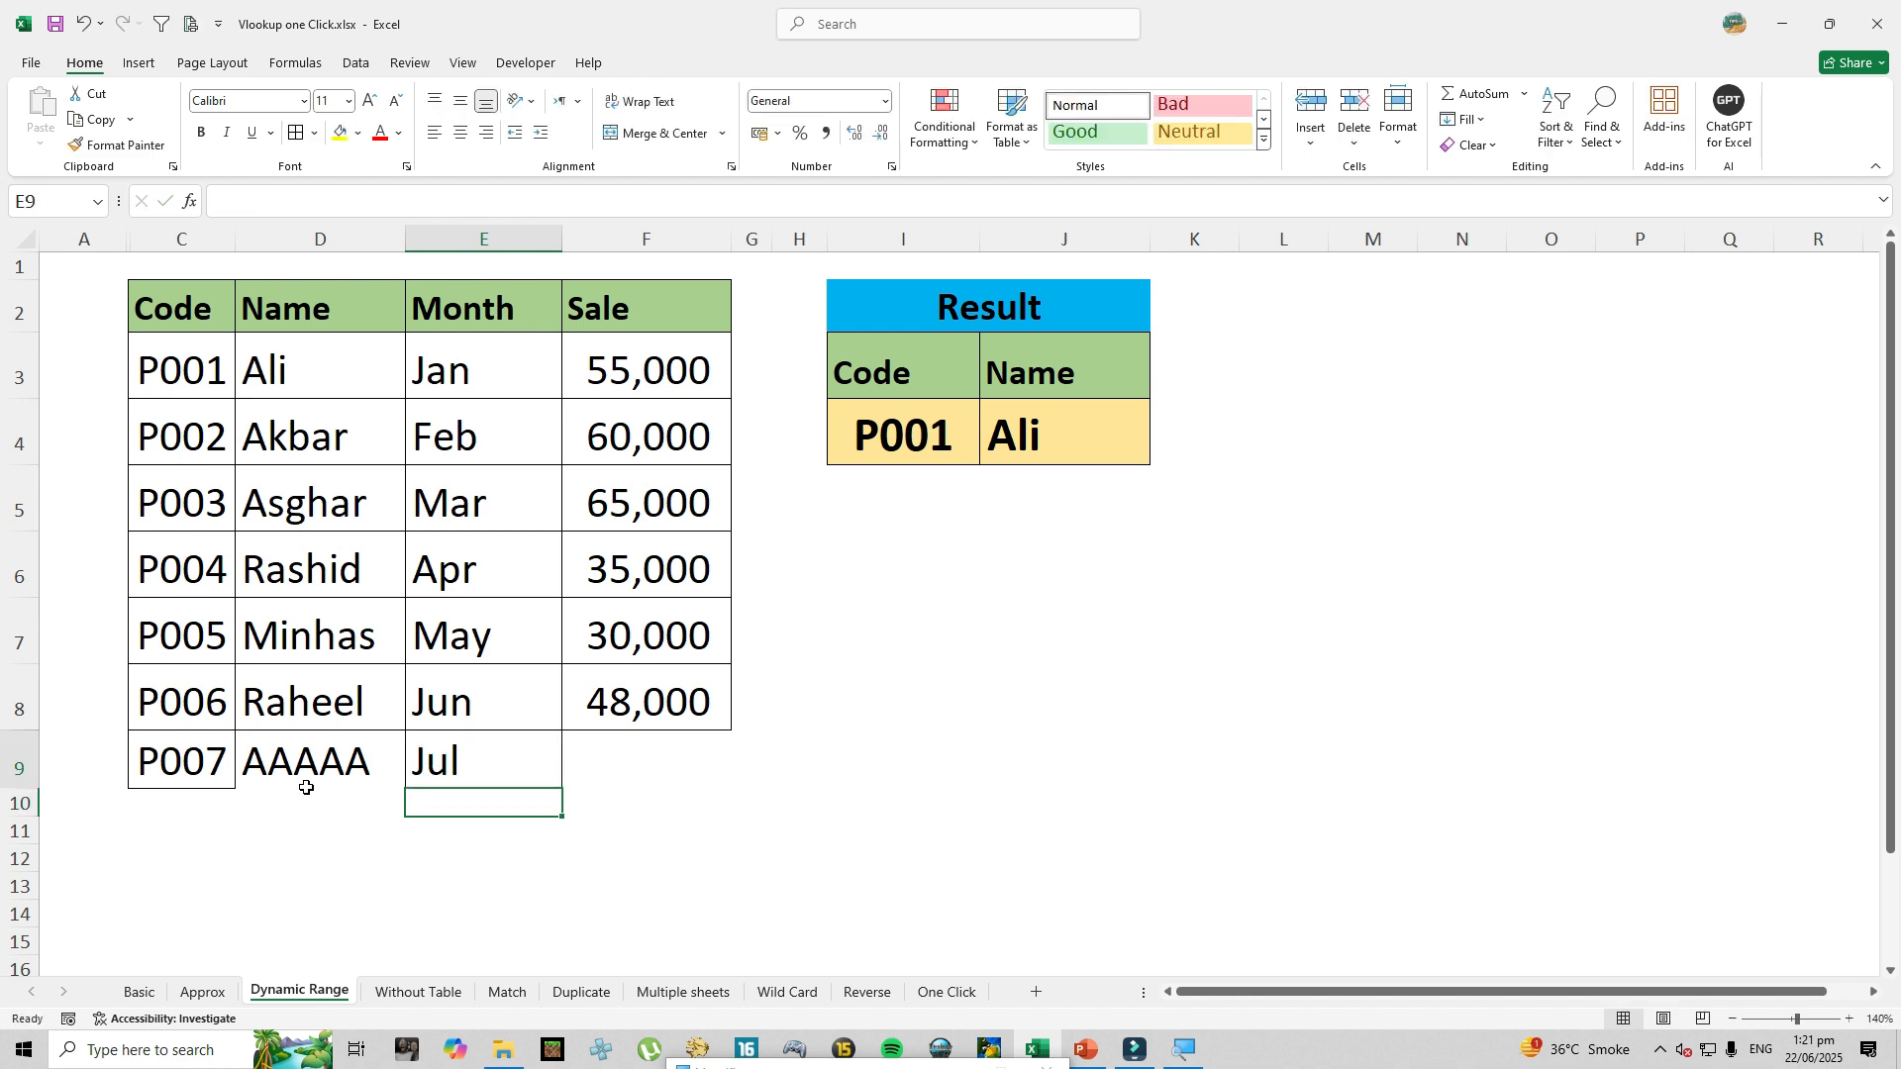
type("55000")
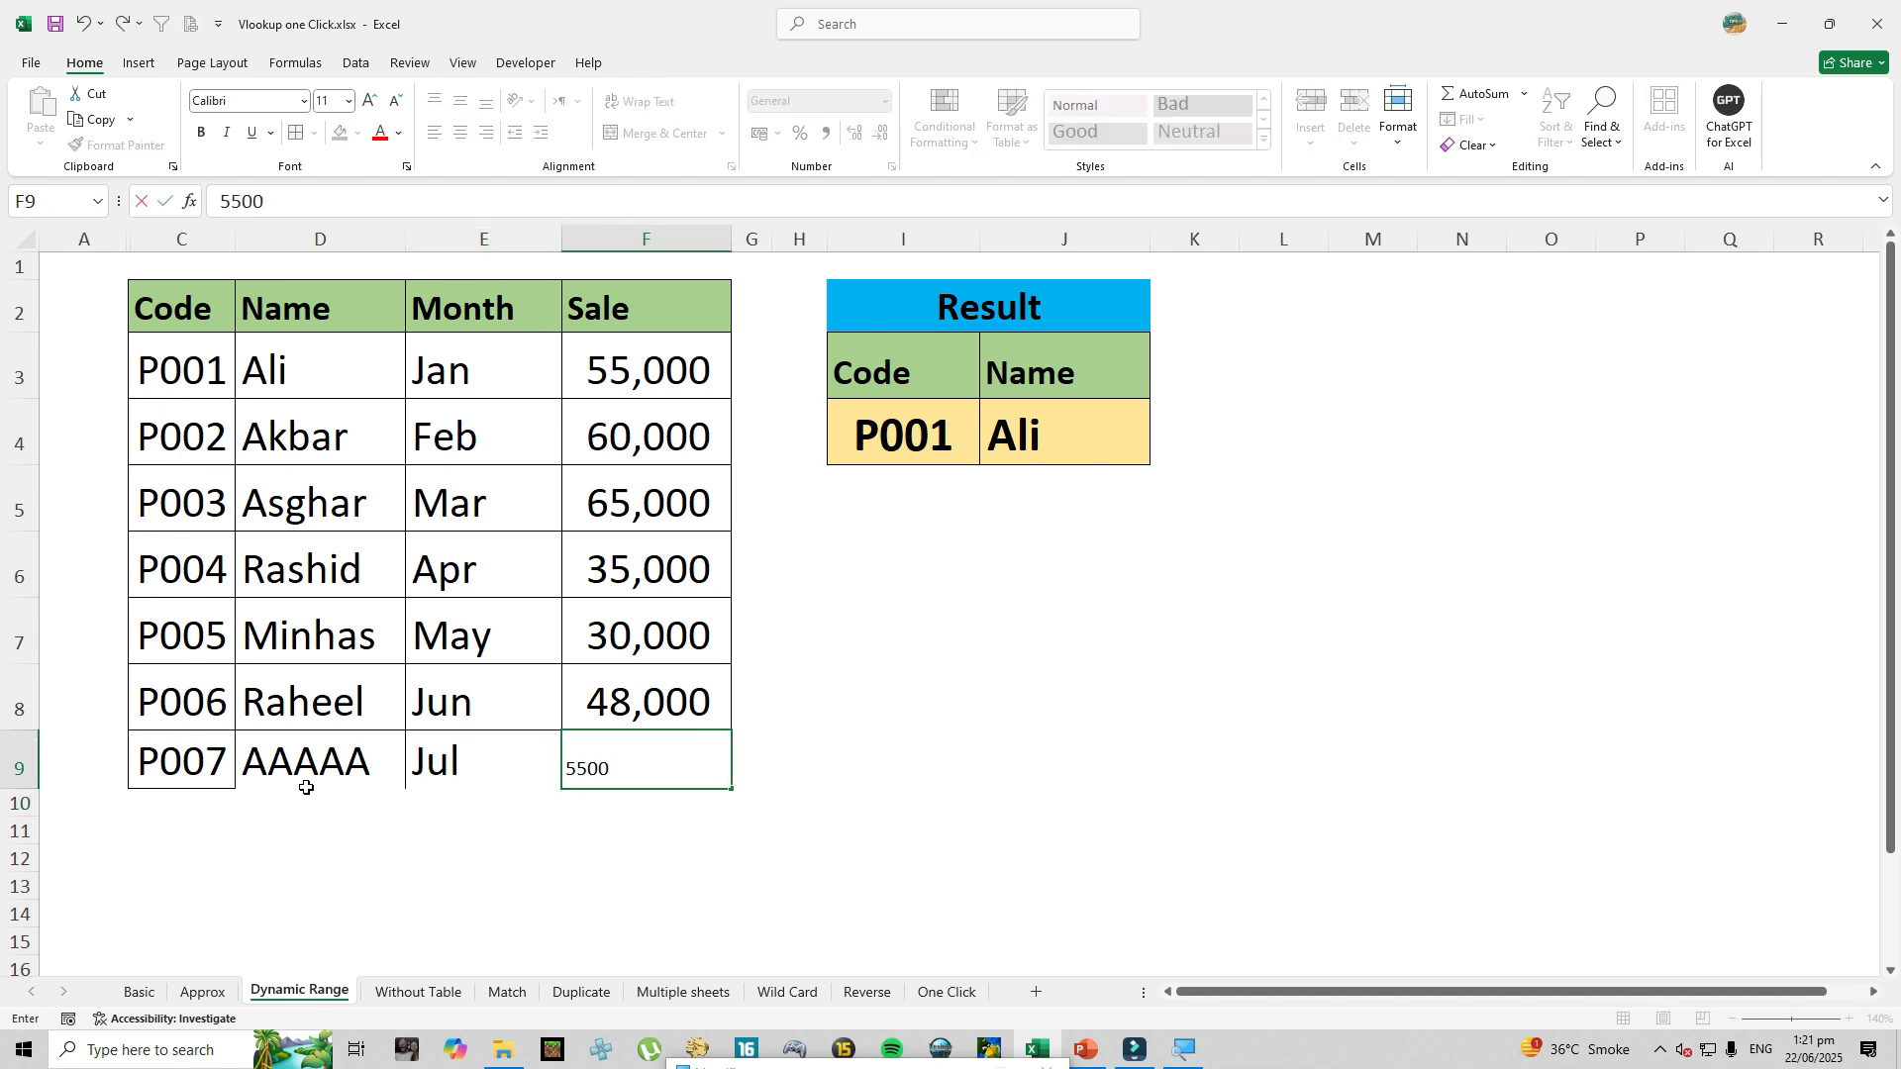
key("Return")
Set the lookup code in I4 to P007, then inspect the range used by the formula in J4 without changing it.
left_click(872, 441)
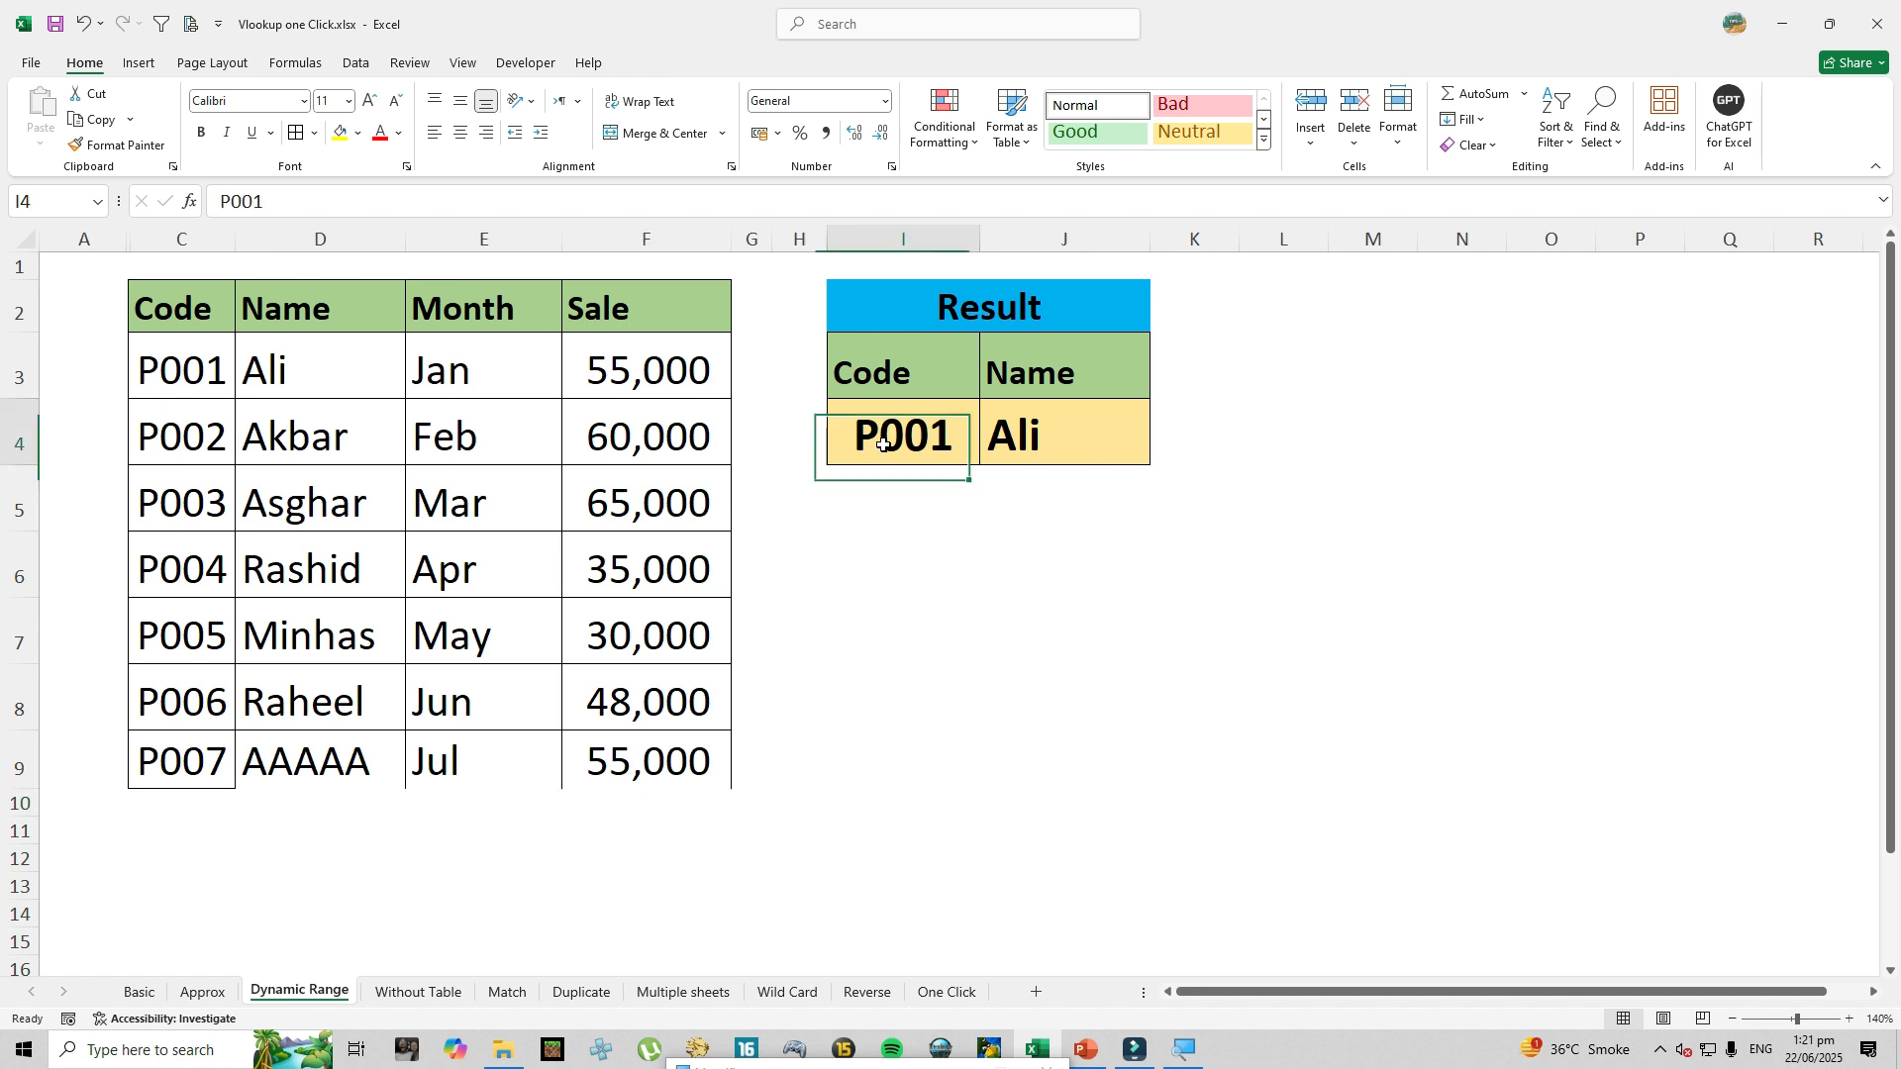
double_click(975, 436)
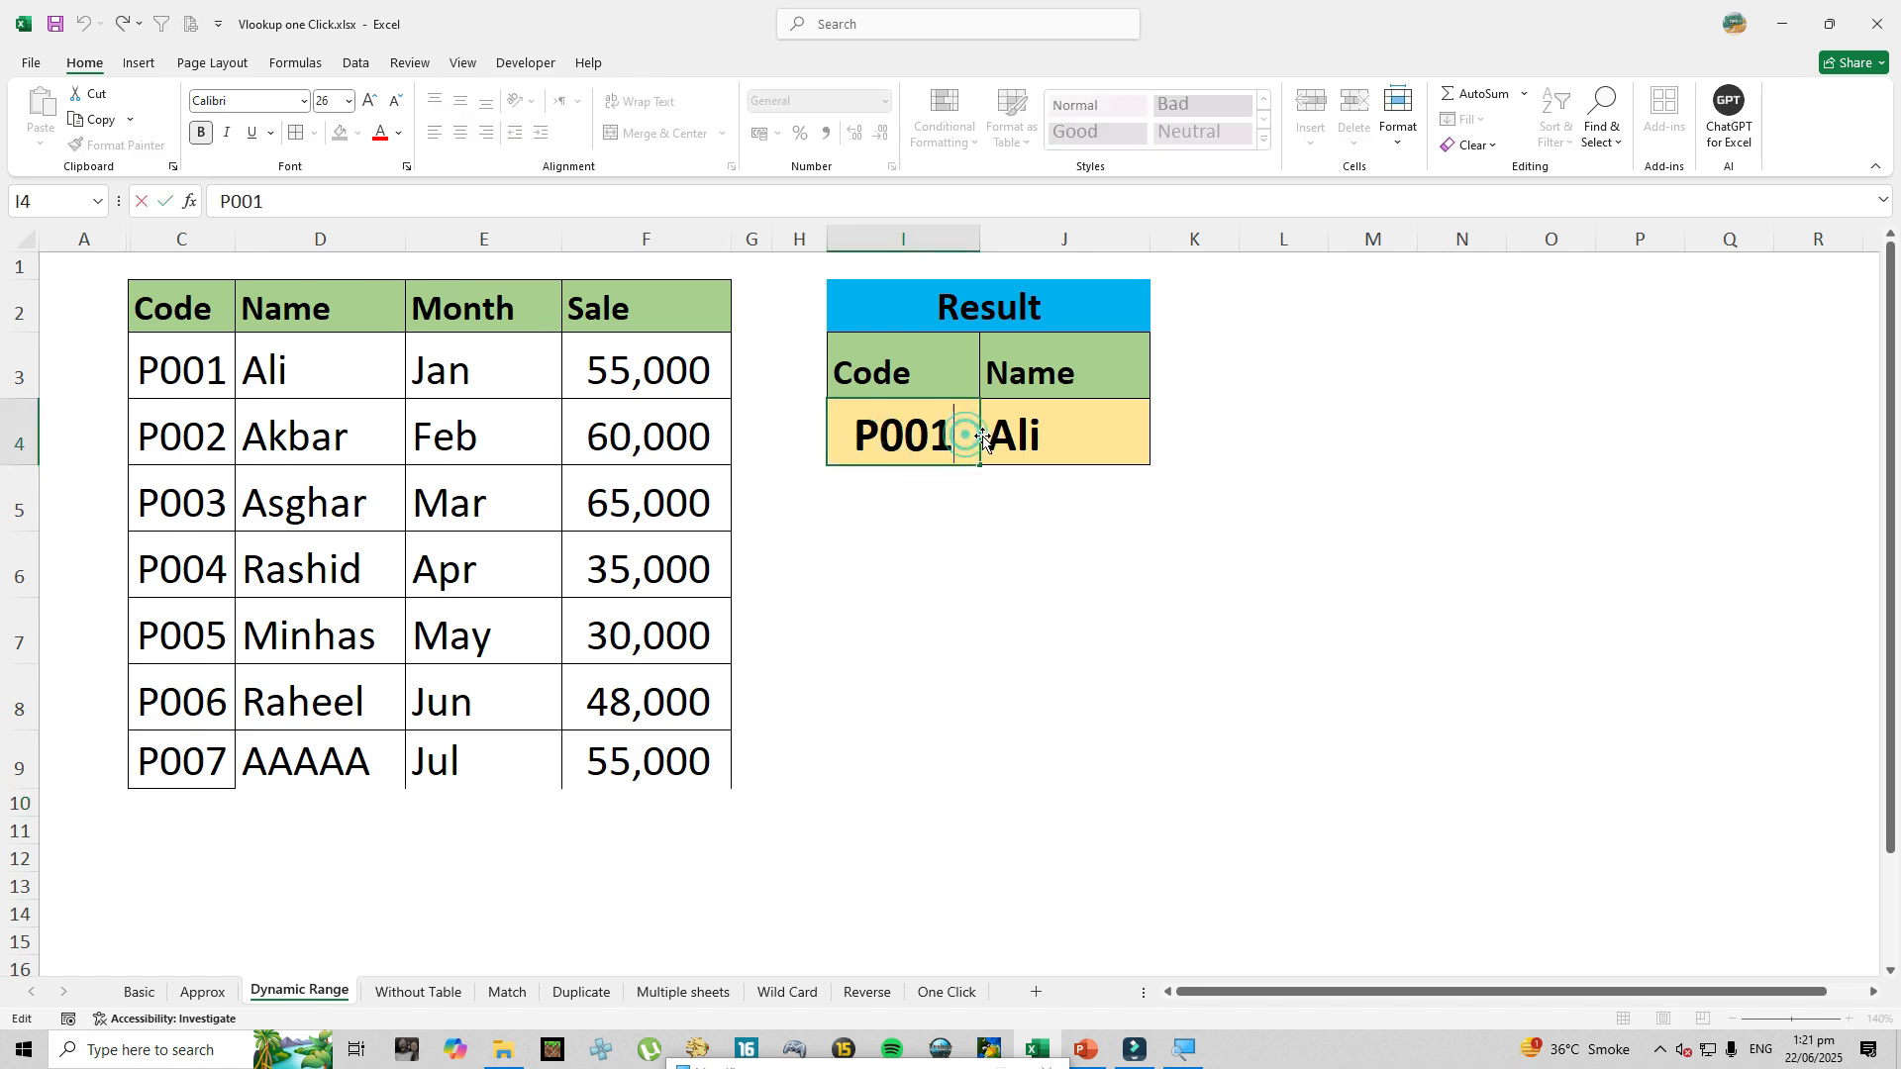
key("BackSpace")
type("7")
key("Return")
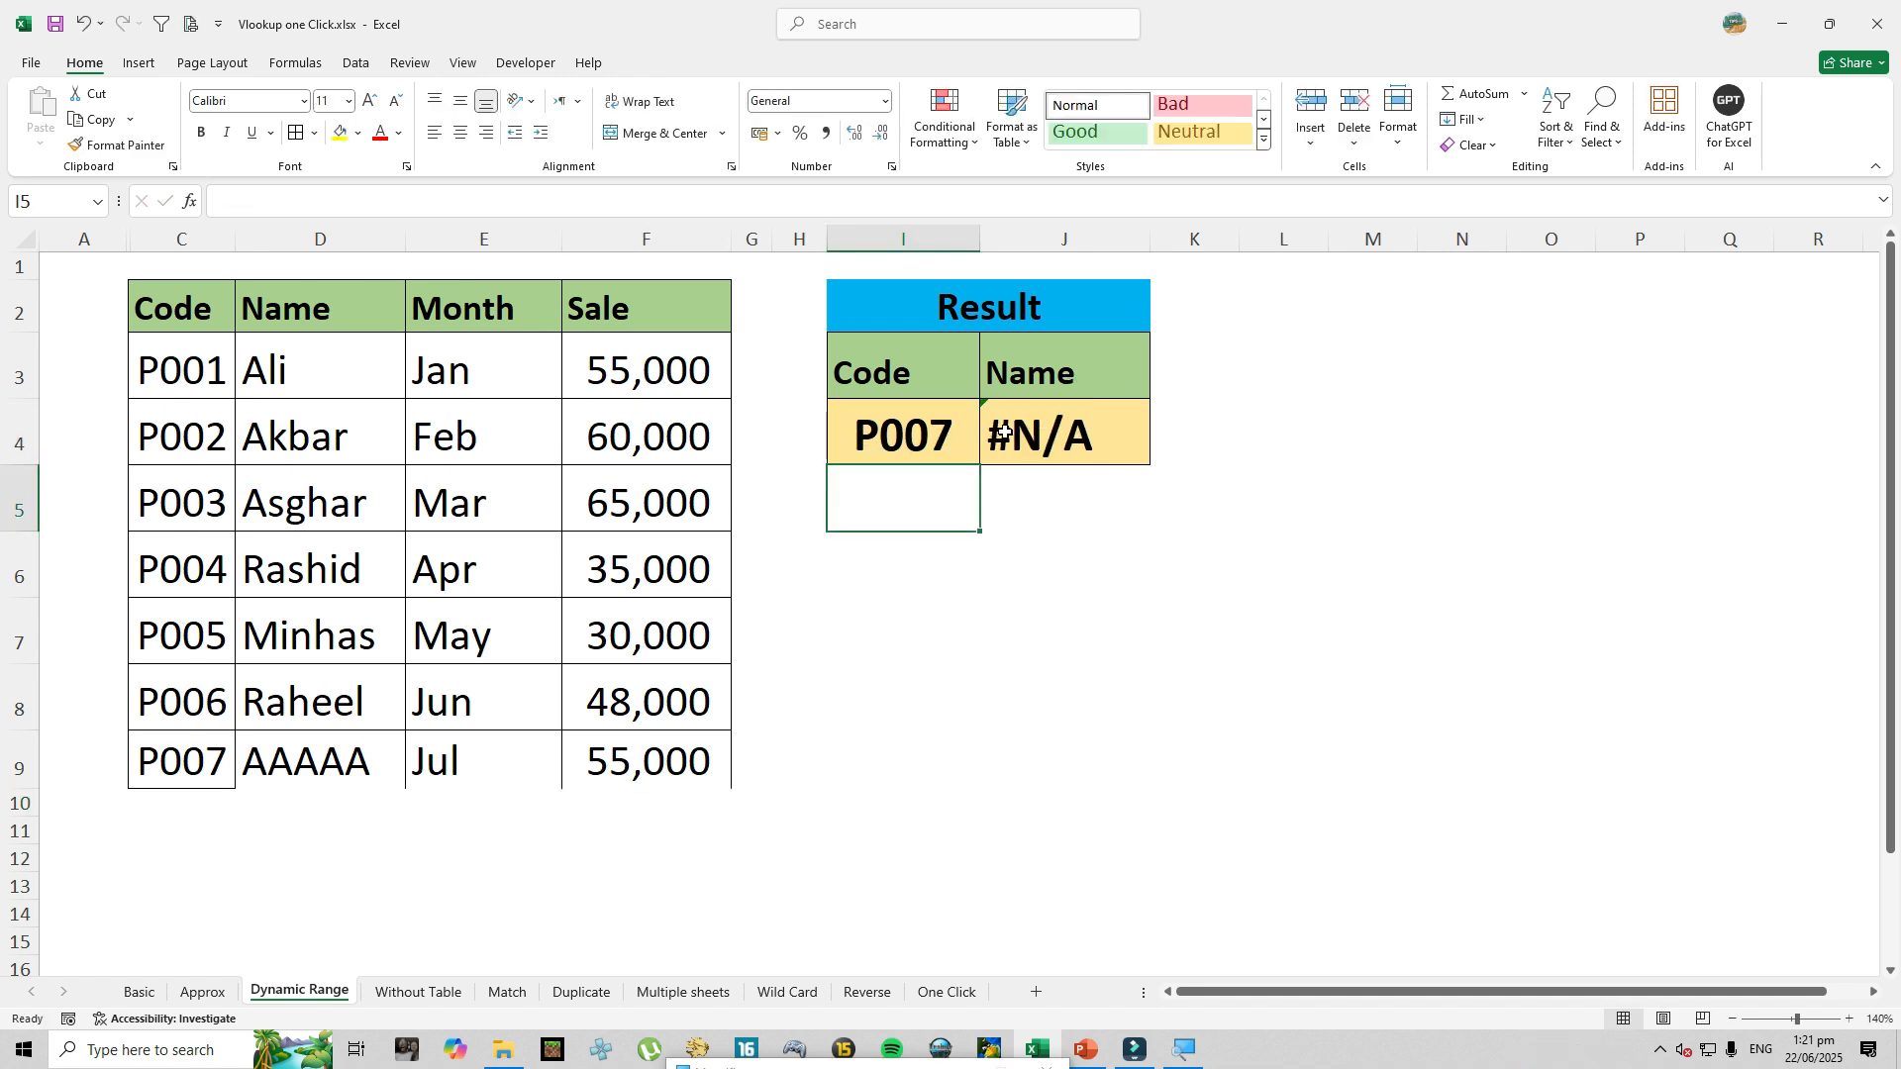
double_click(1037, 436)
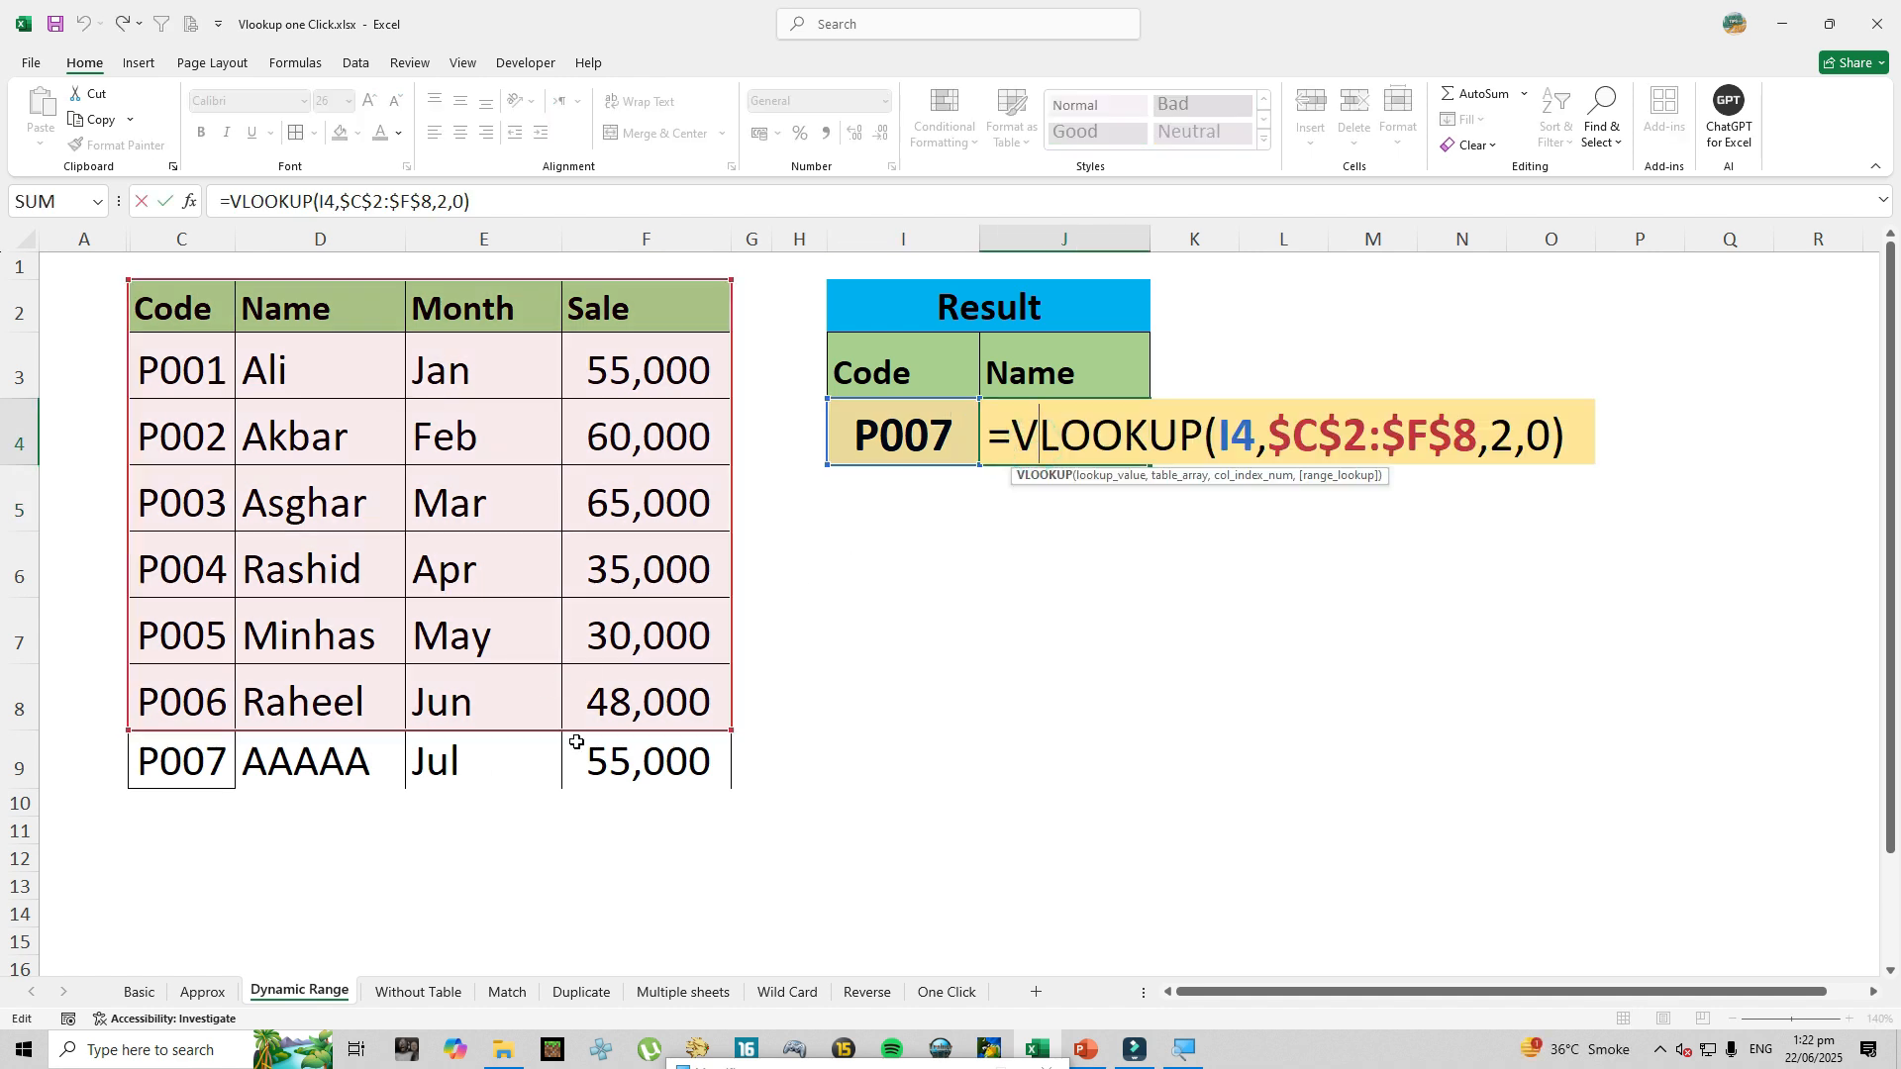
key("Escape")
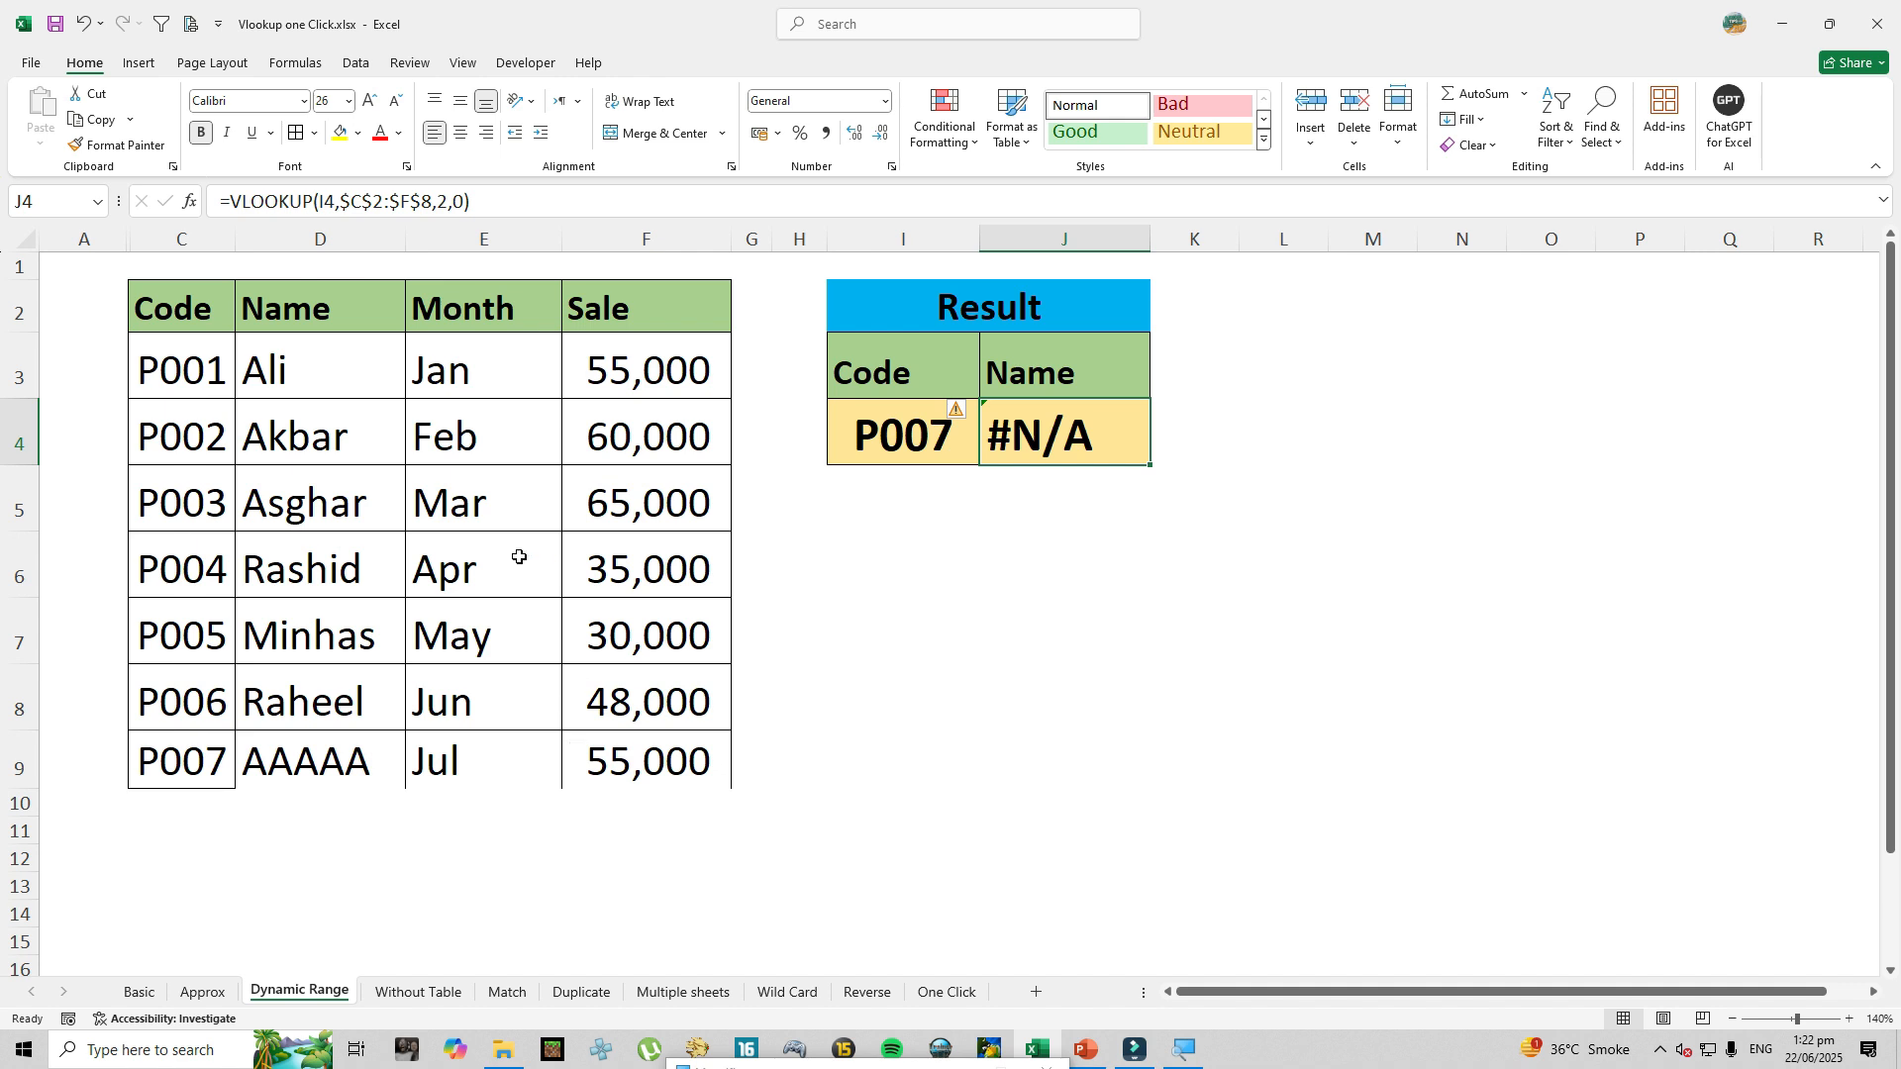
Delete row 9 containing the added P007 record.
right_click(33, 771)
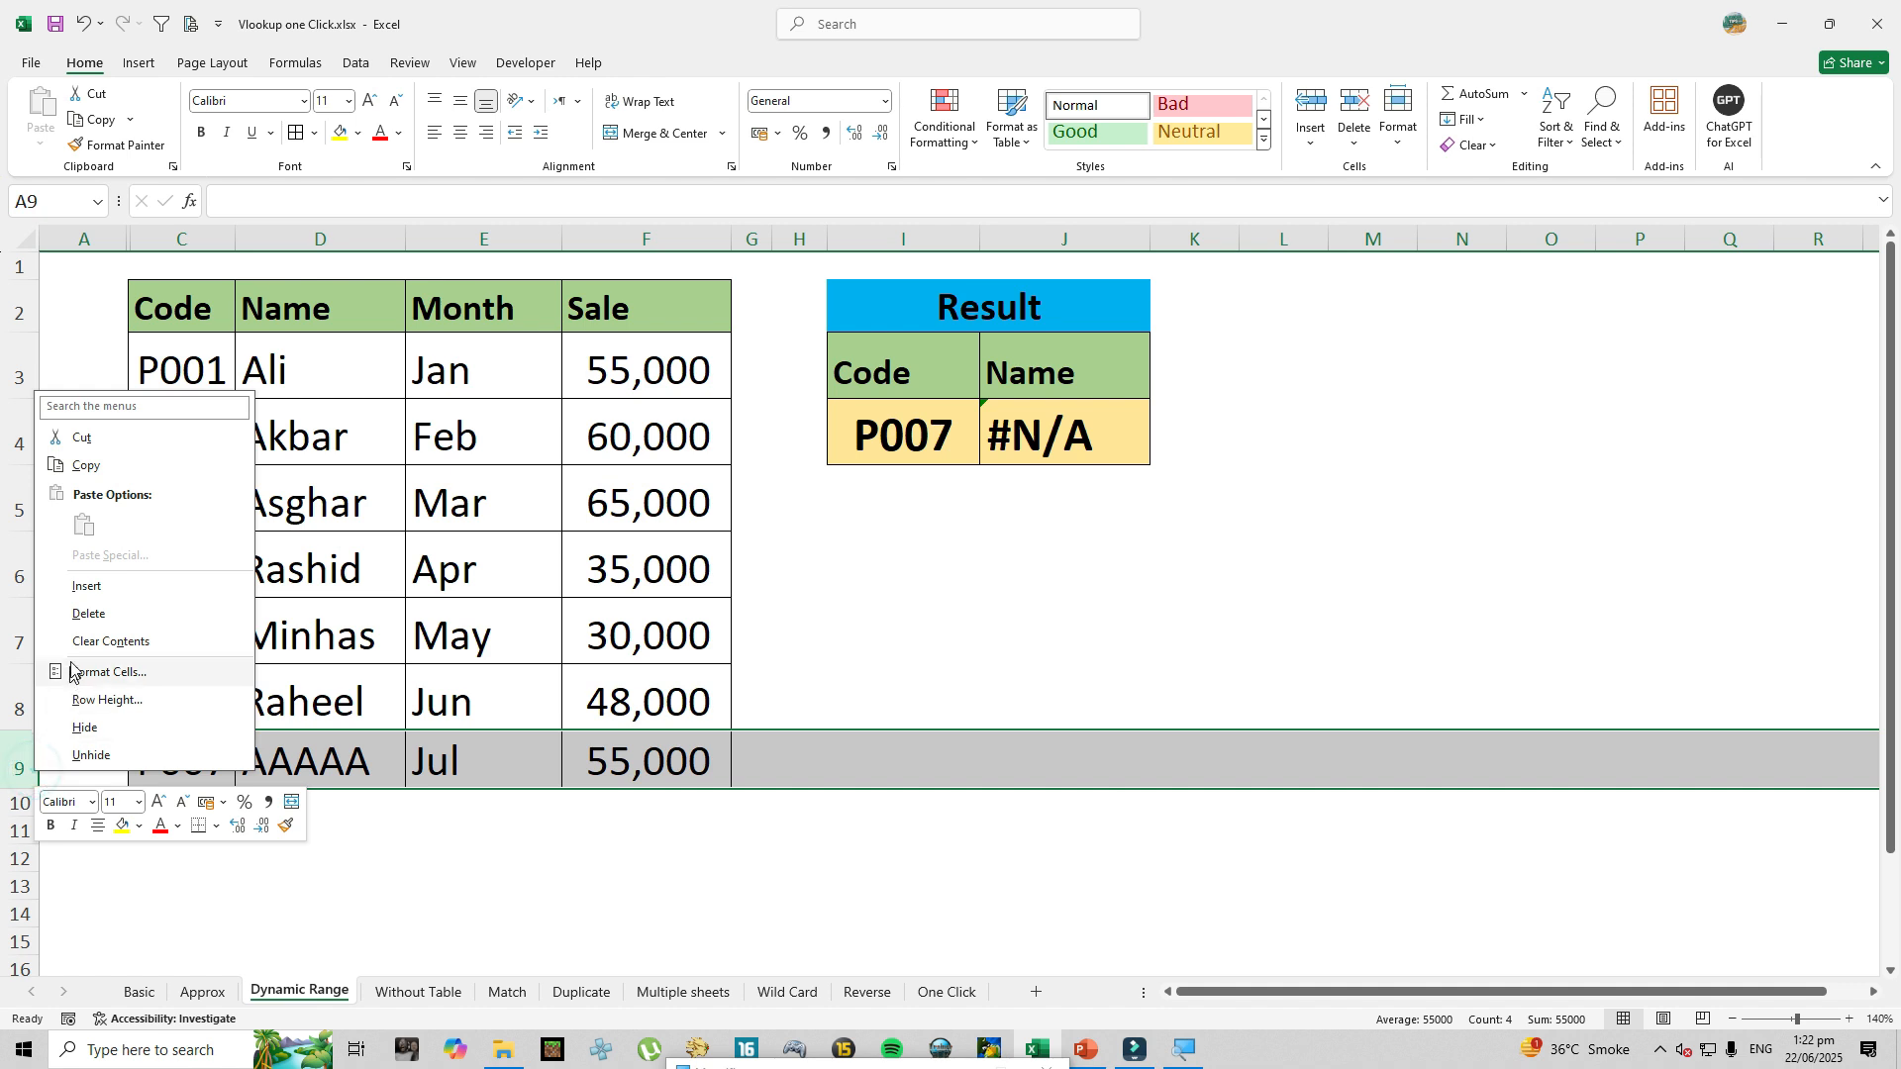
left_click(78, 612)
Convert the sales data range B2:F8 into an Excel table with headers.
left_click_drag(180, 315, 604, 705)
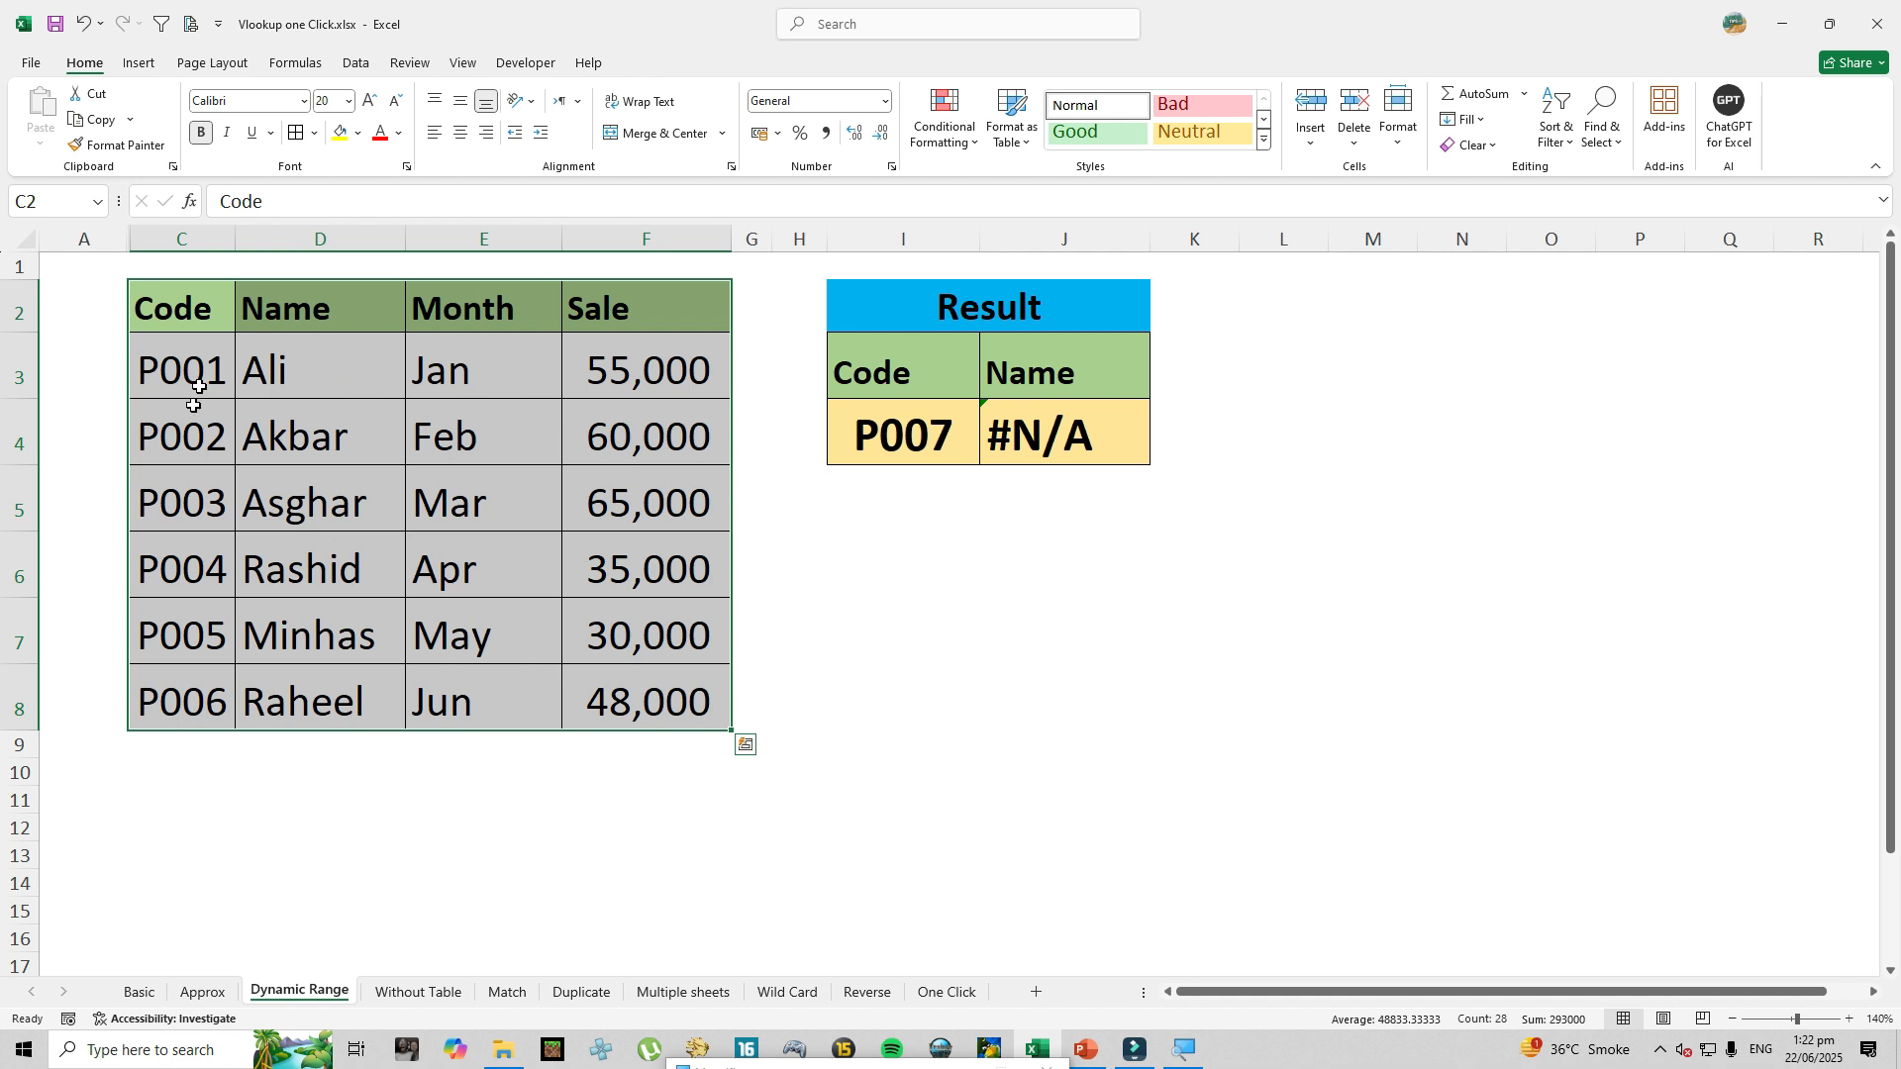
left_click(186, 326)
left_click(147, 61)
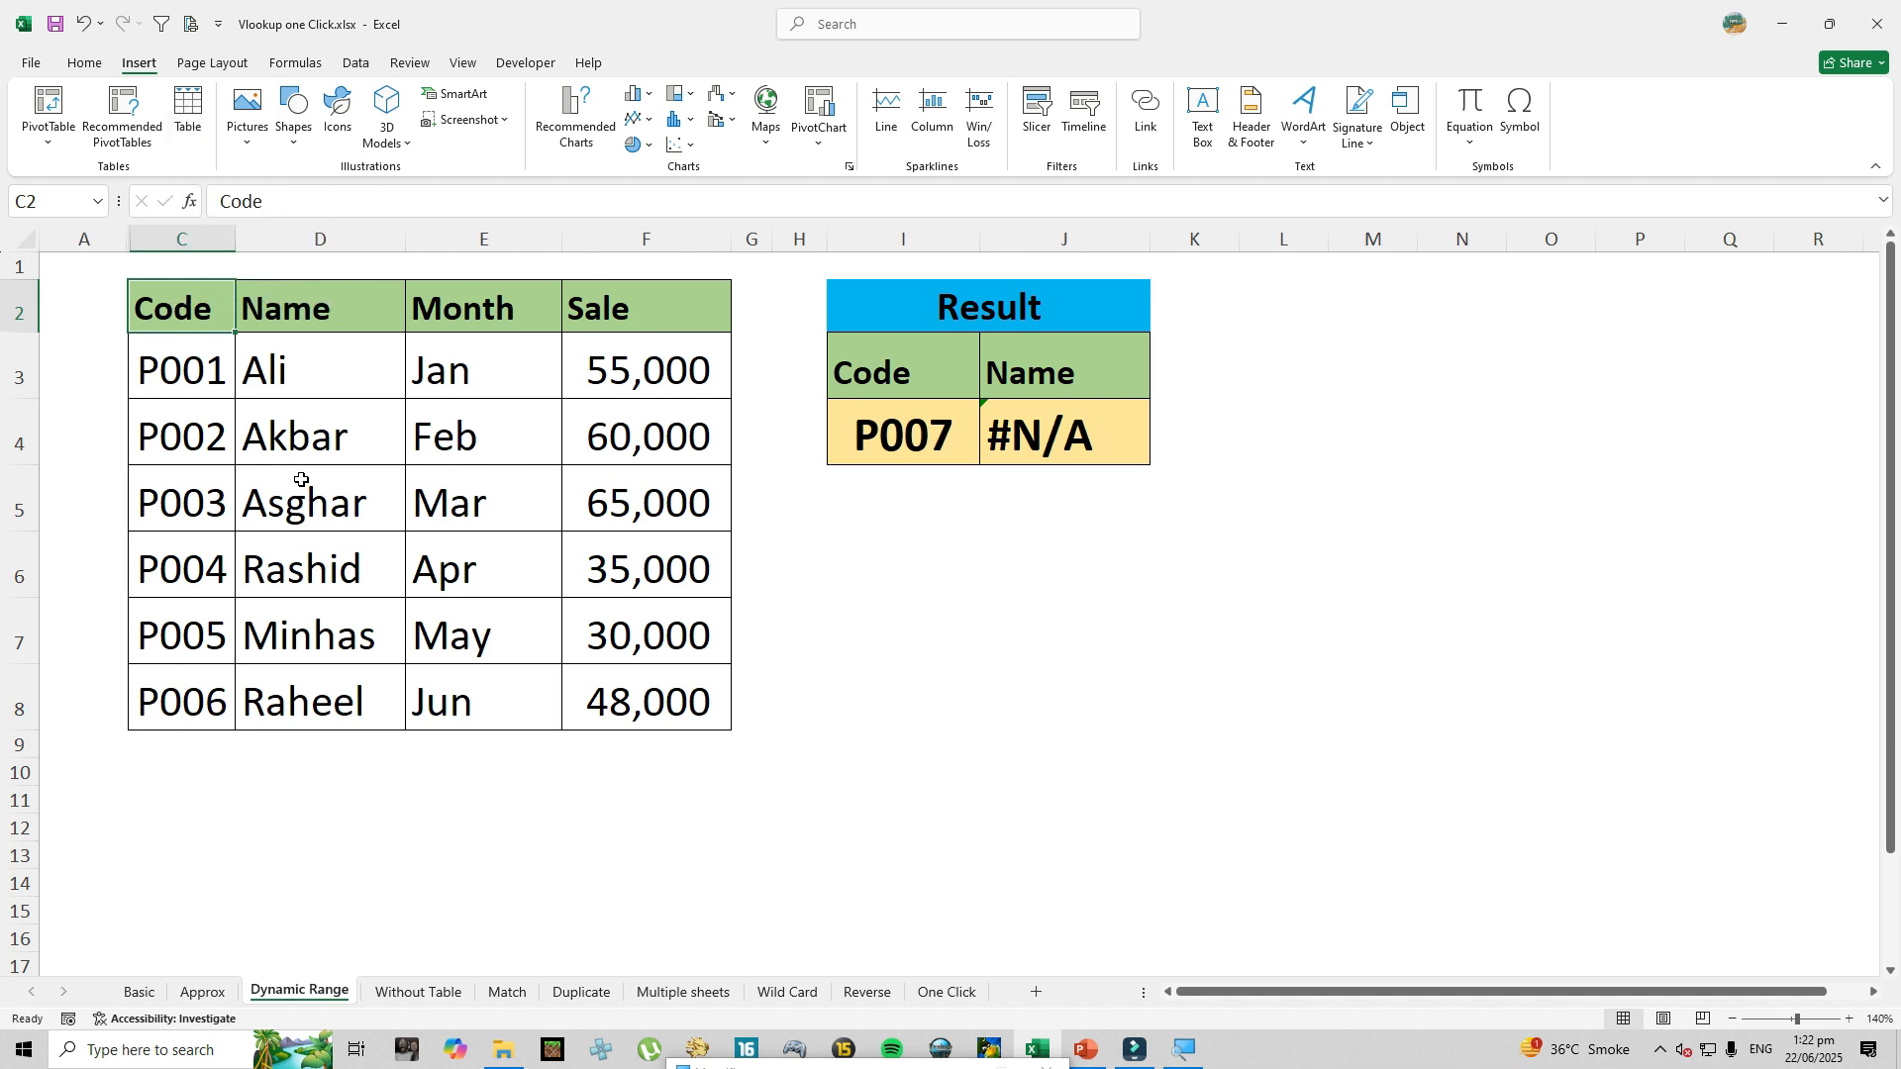
key("ctrl+t")
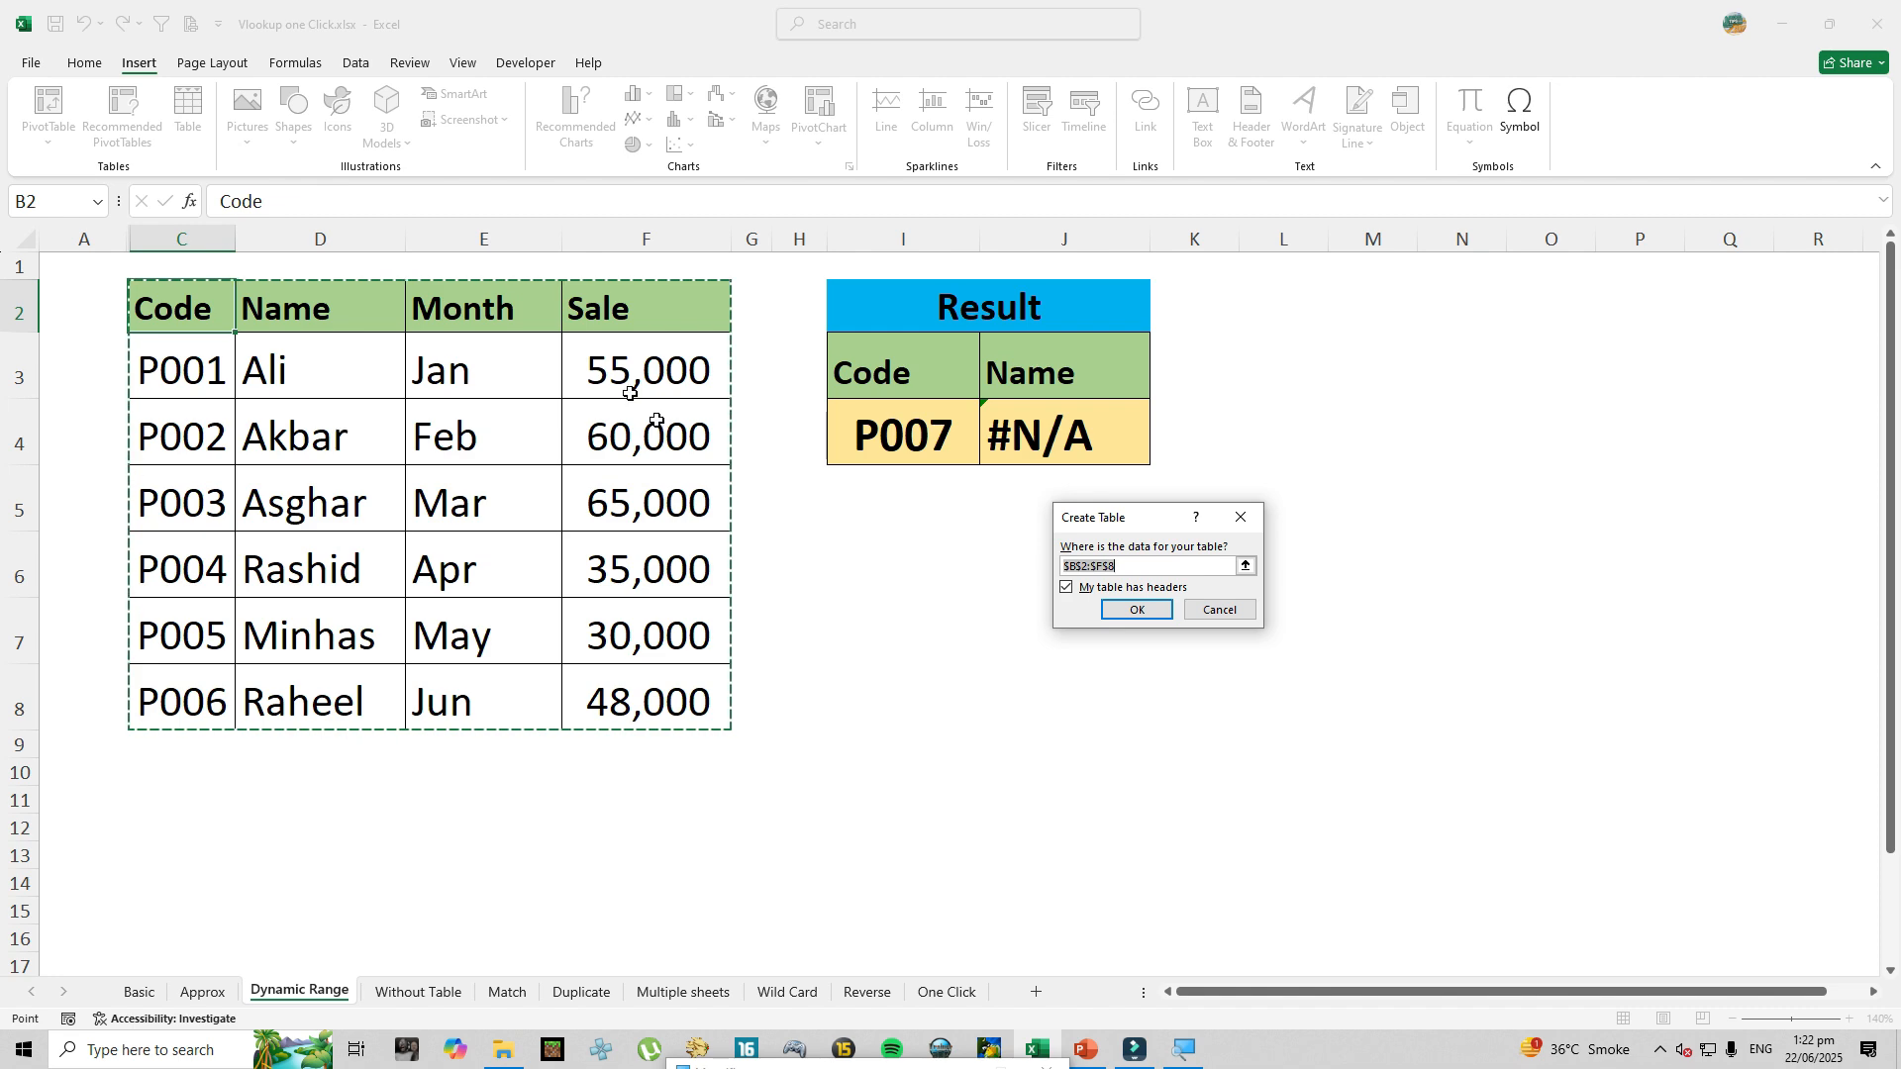
left_click_drag(1137, 525, 623, 483)
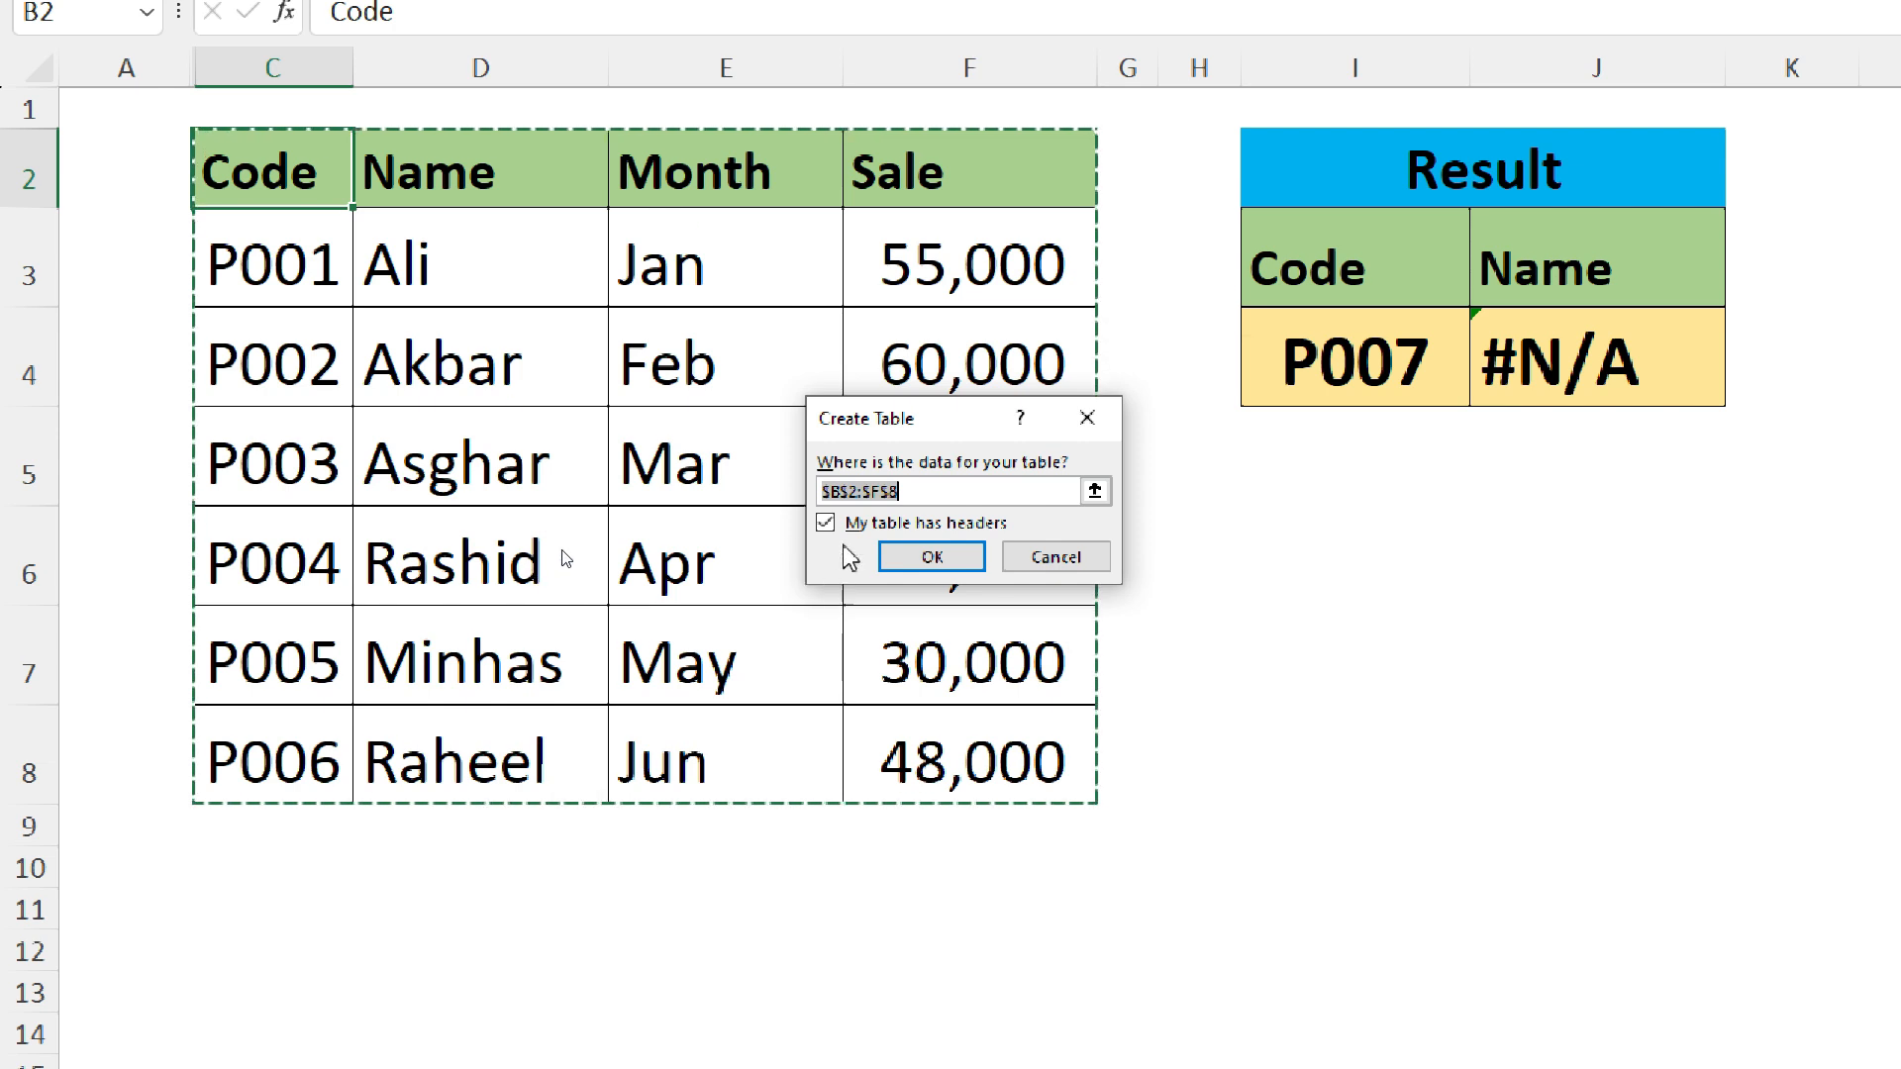
left_click(909, 560)
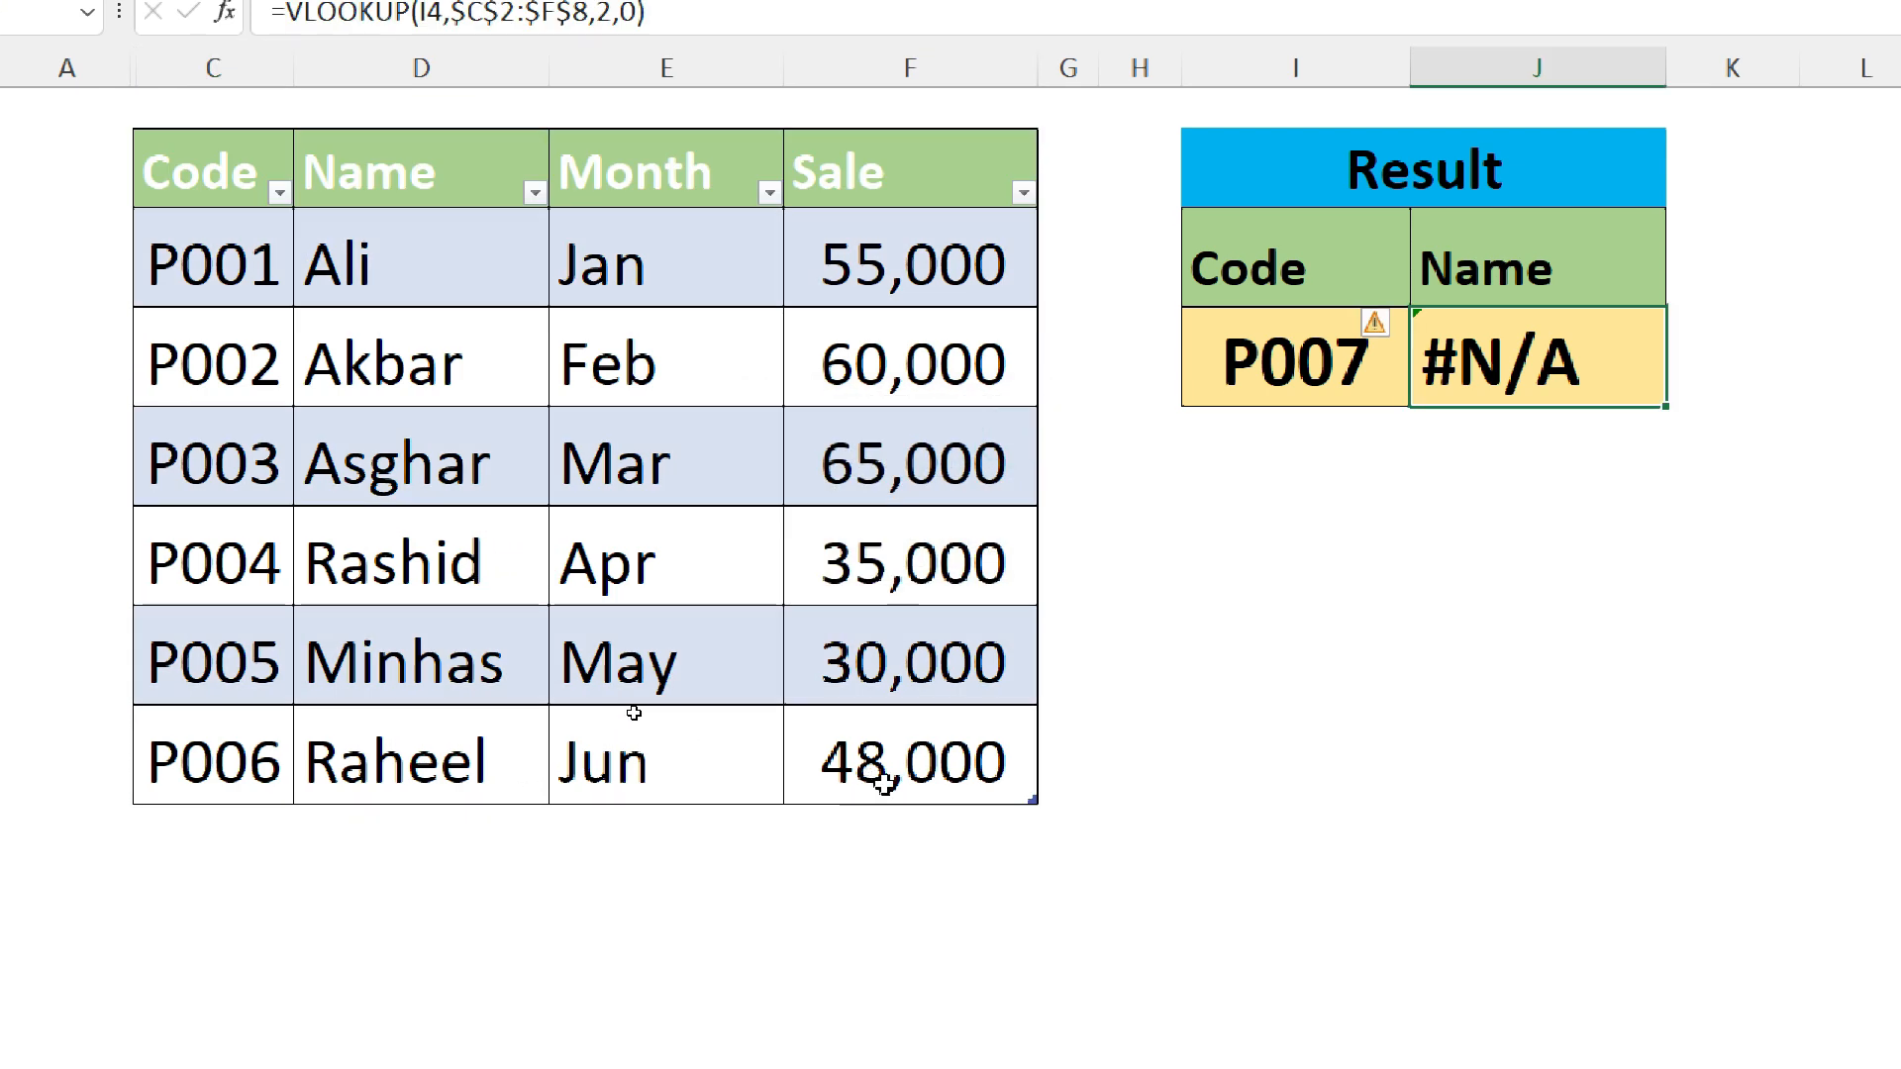
Enter the code P007 in C9, directly below the table's last record.
left_click(990, 777)
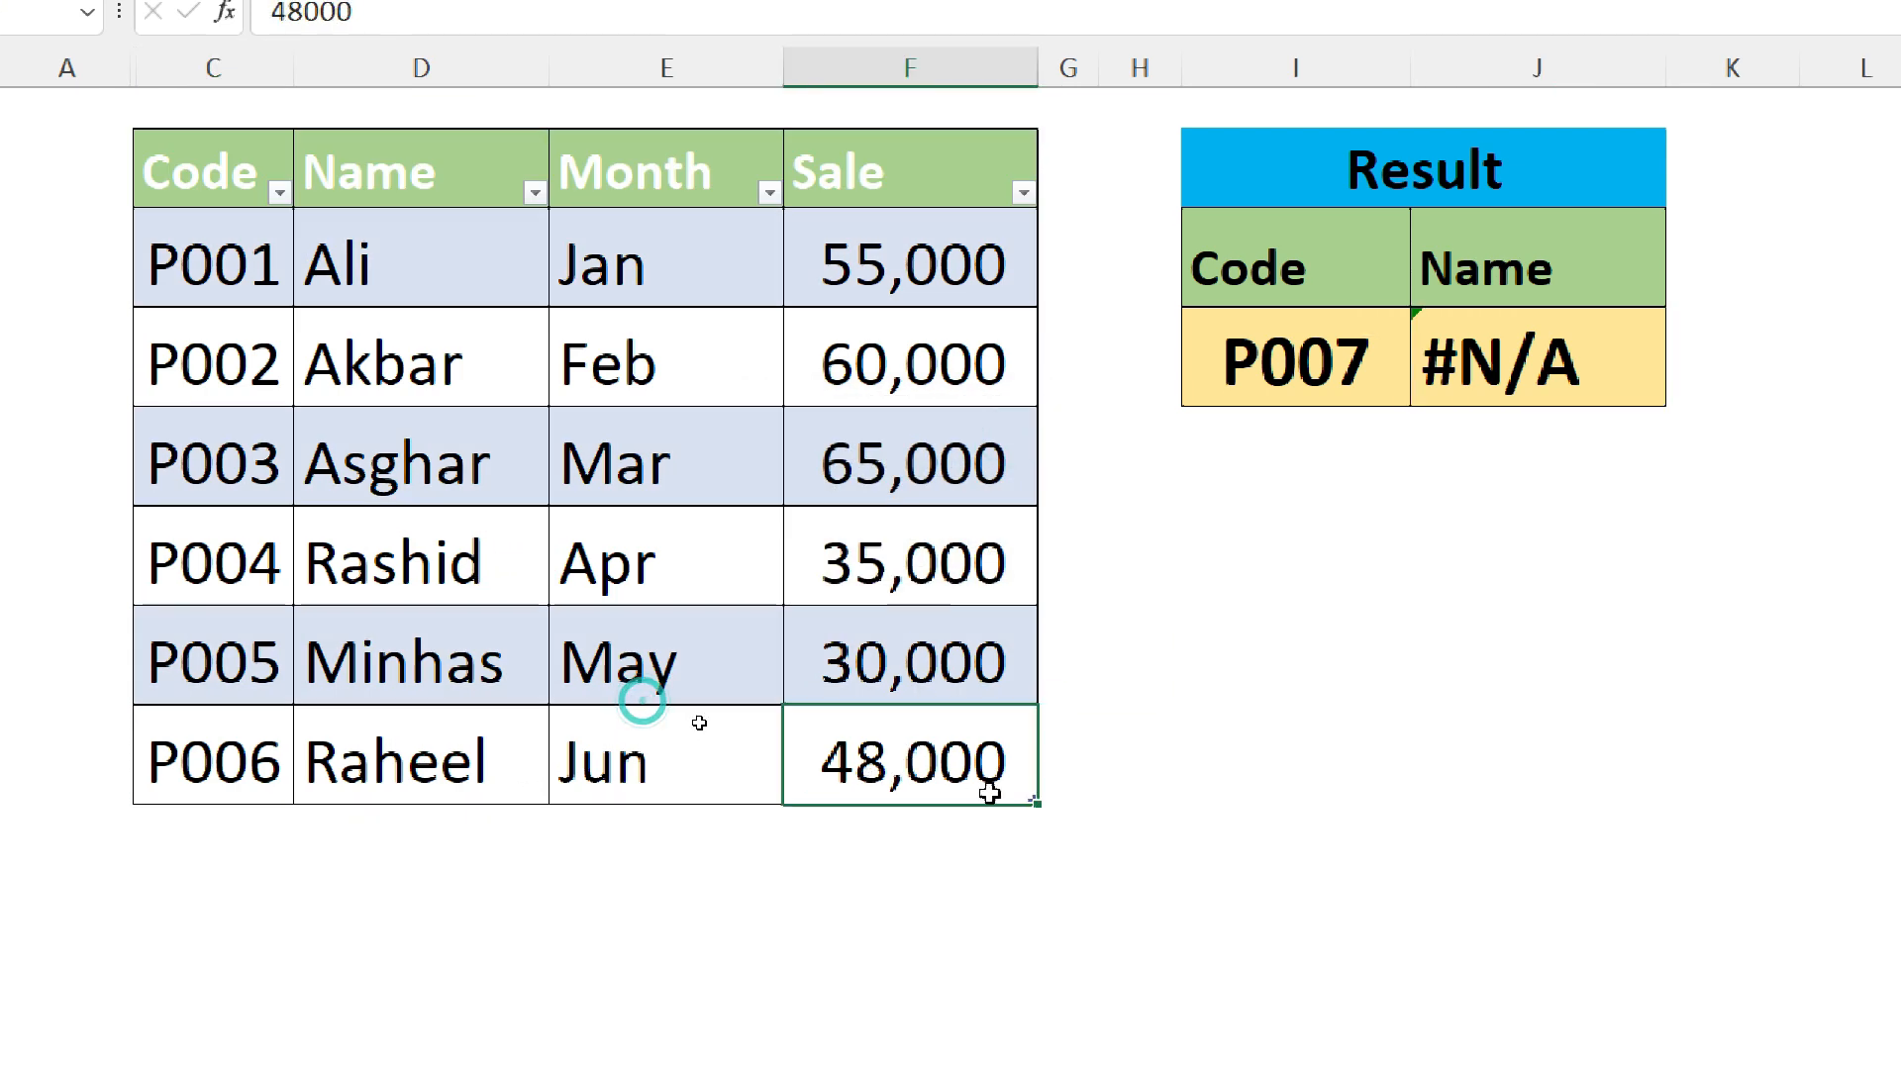
key("Left")
key("Left")
key("Left")
key("Down")
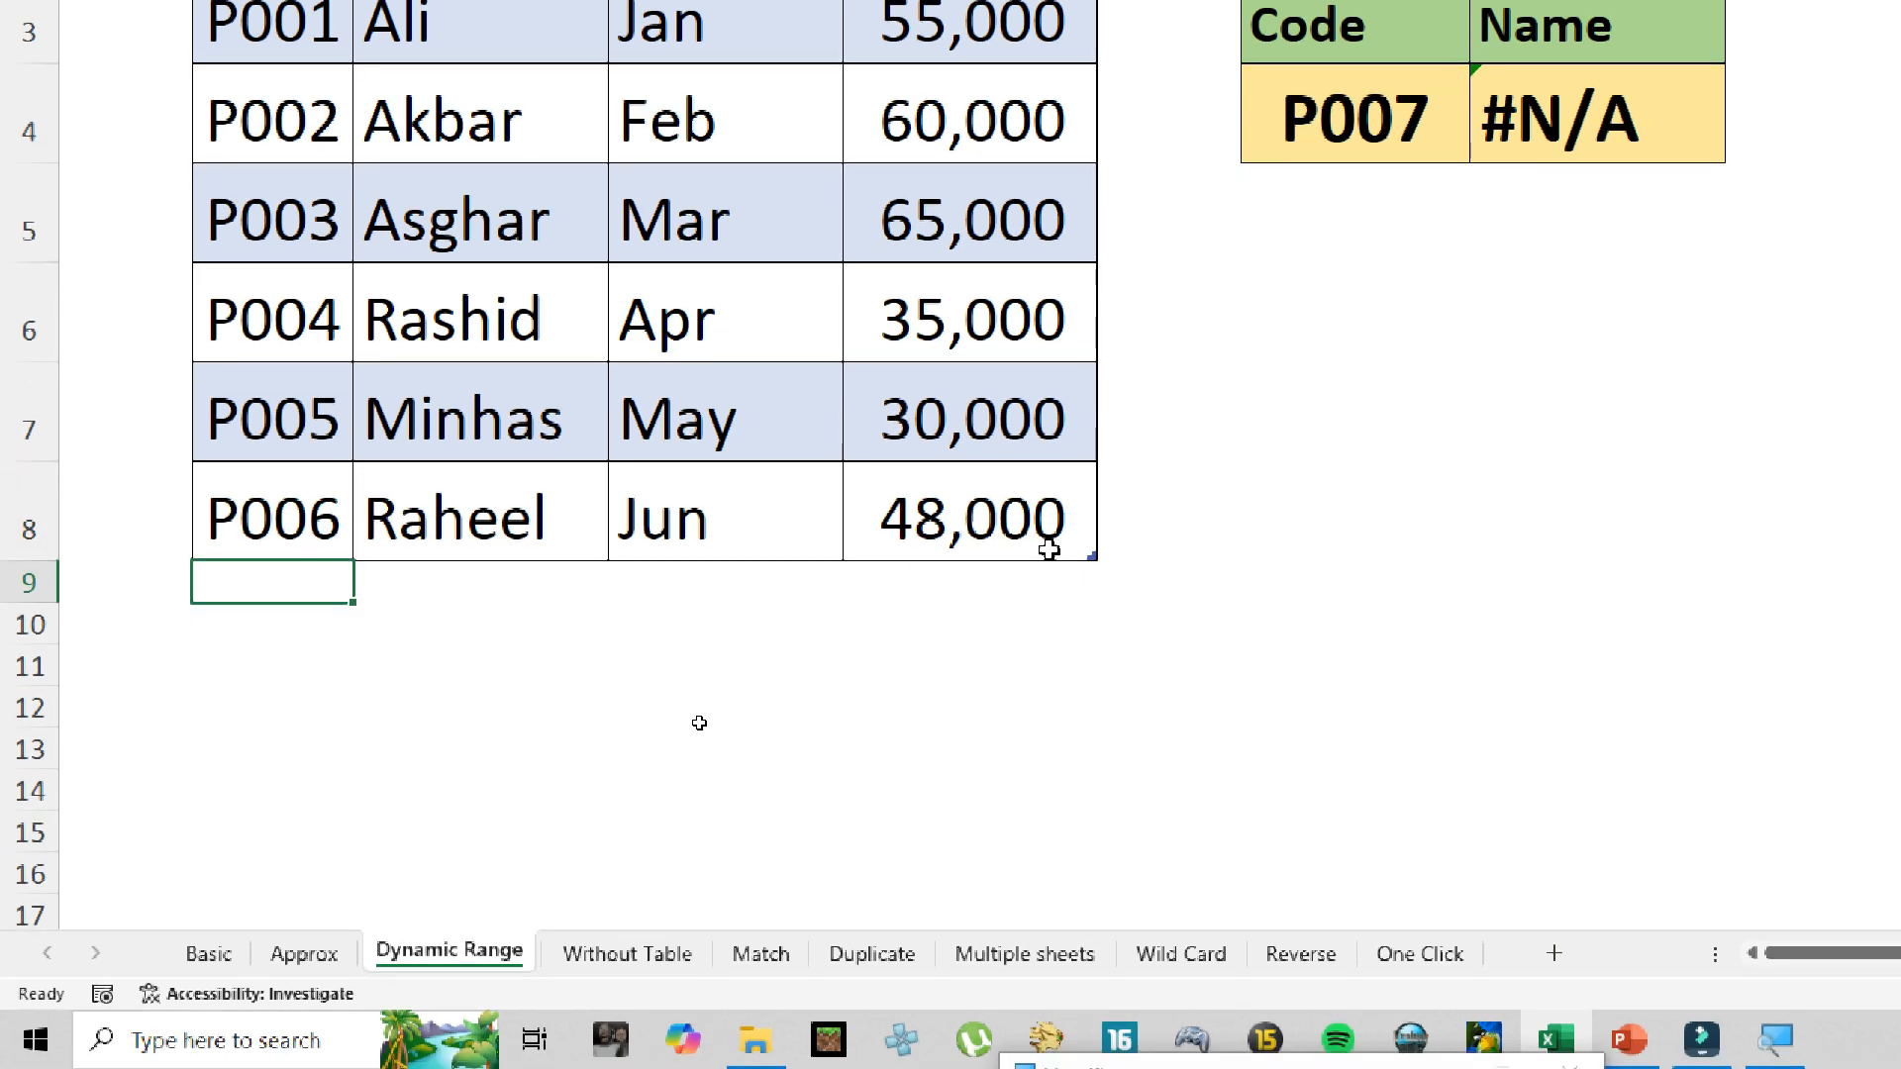
type("P006")
key("BackSpace")
type("7")
key("Return")
Enter AAAA as the name for P007 in D9, then check the lookup formula in J4.
key("Up")
key("Right")
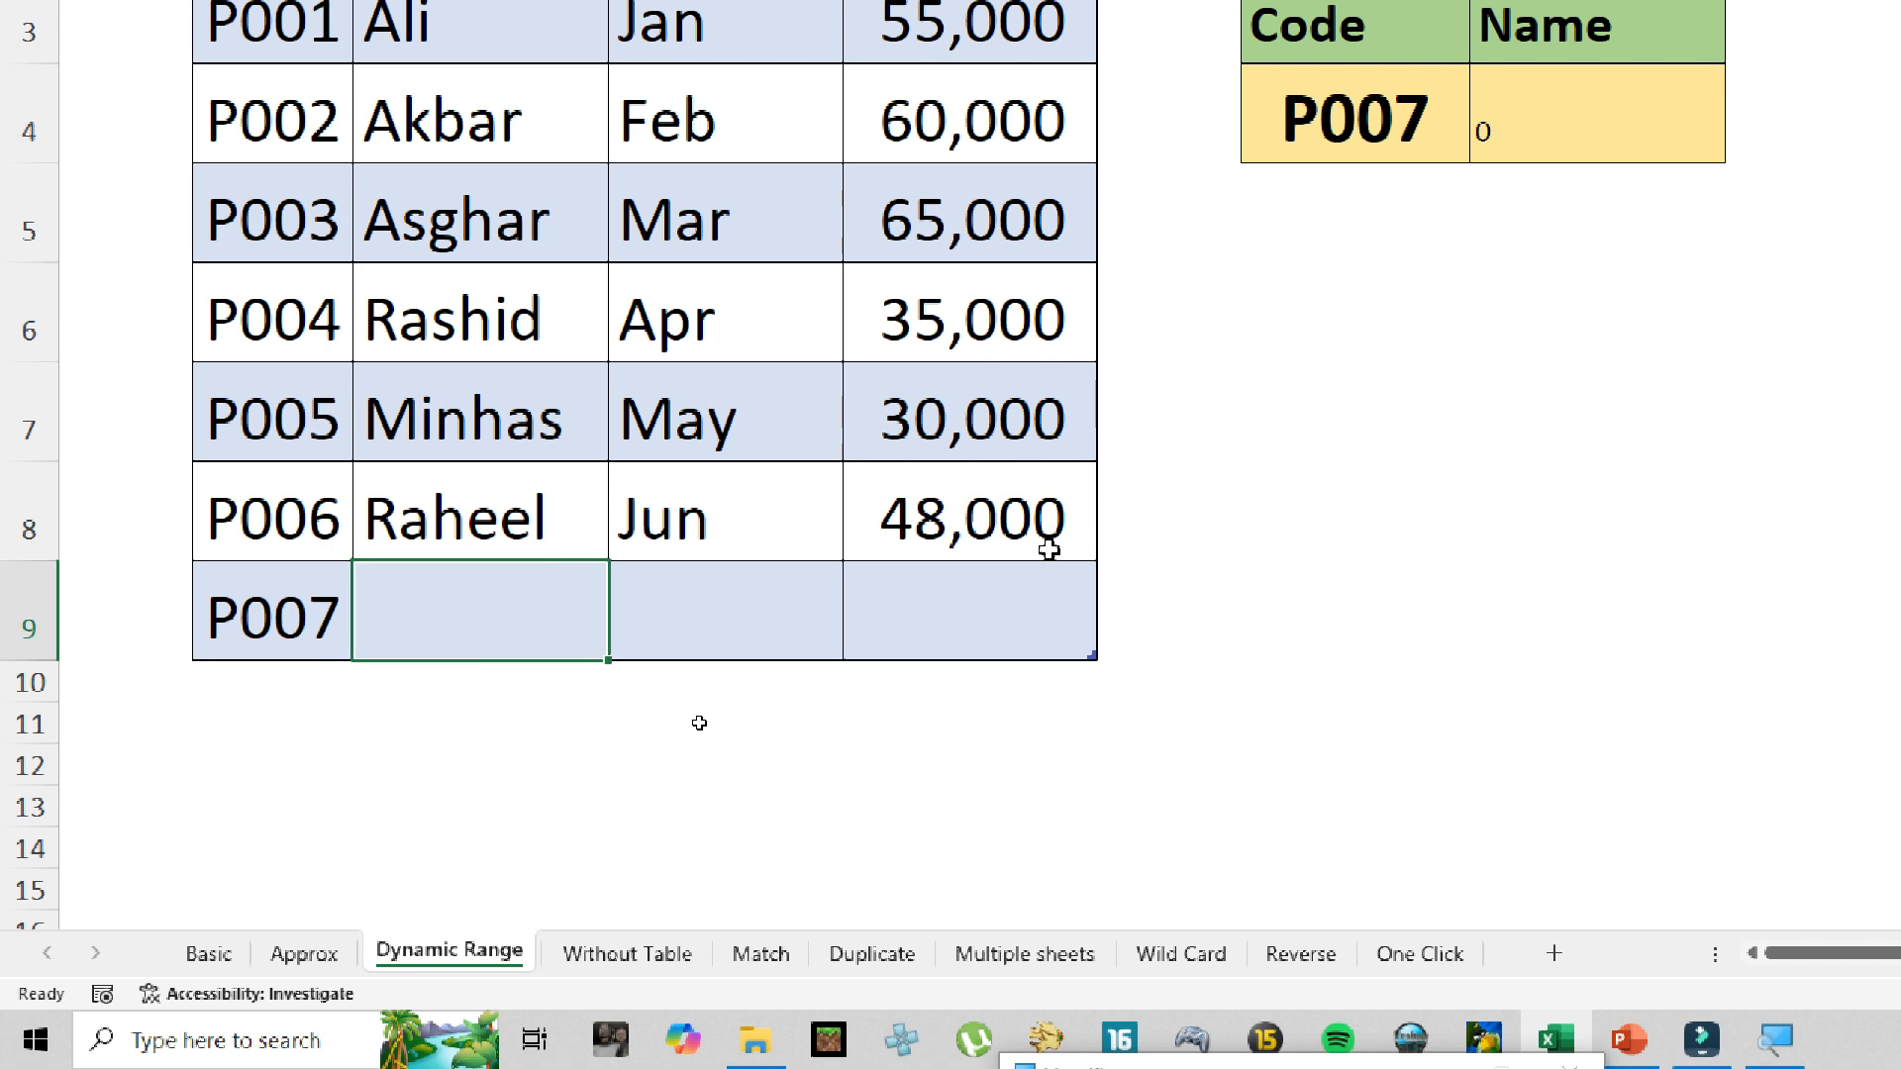
type("AAAA")
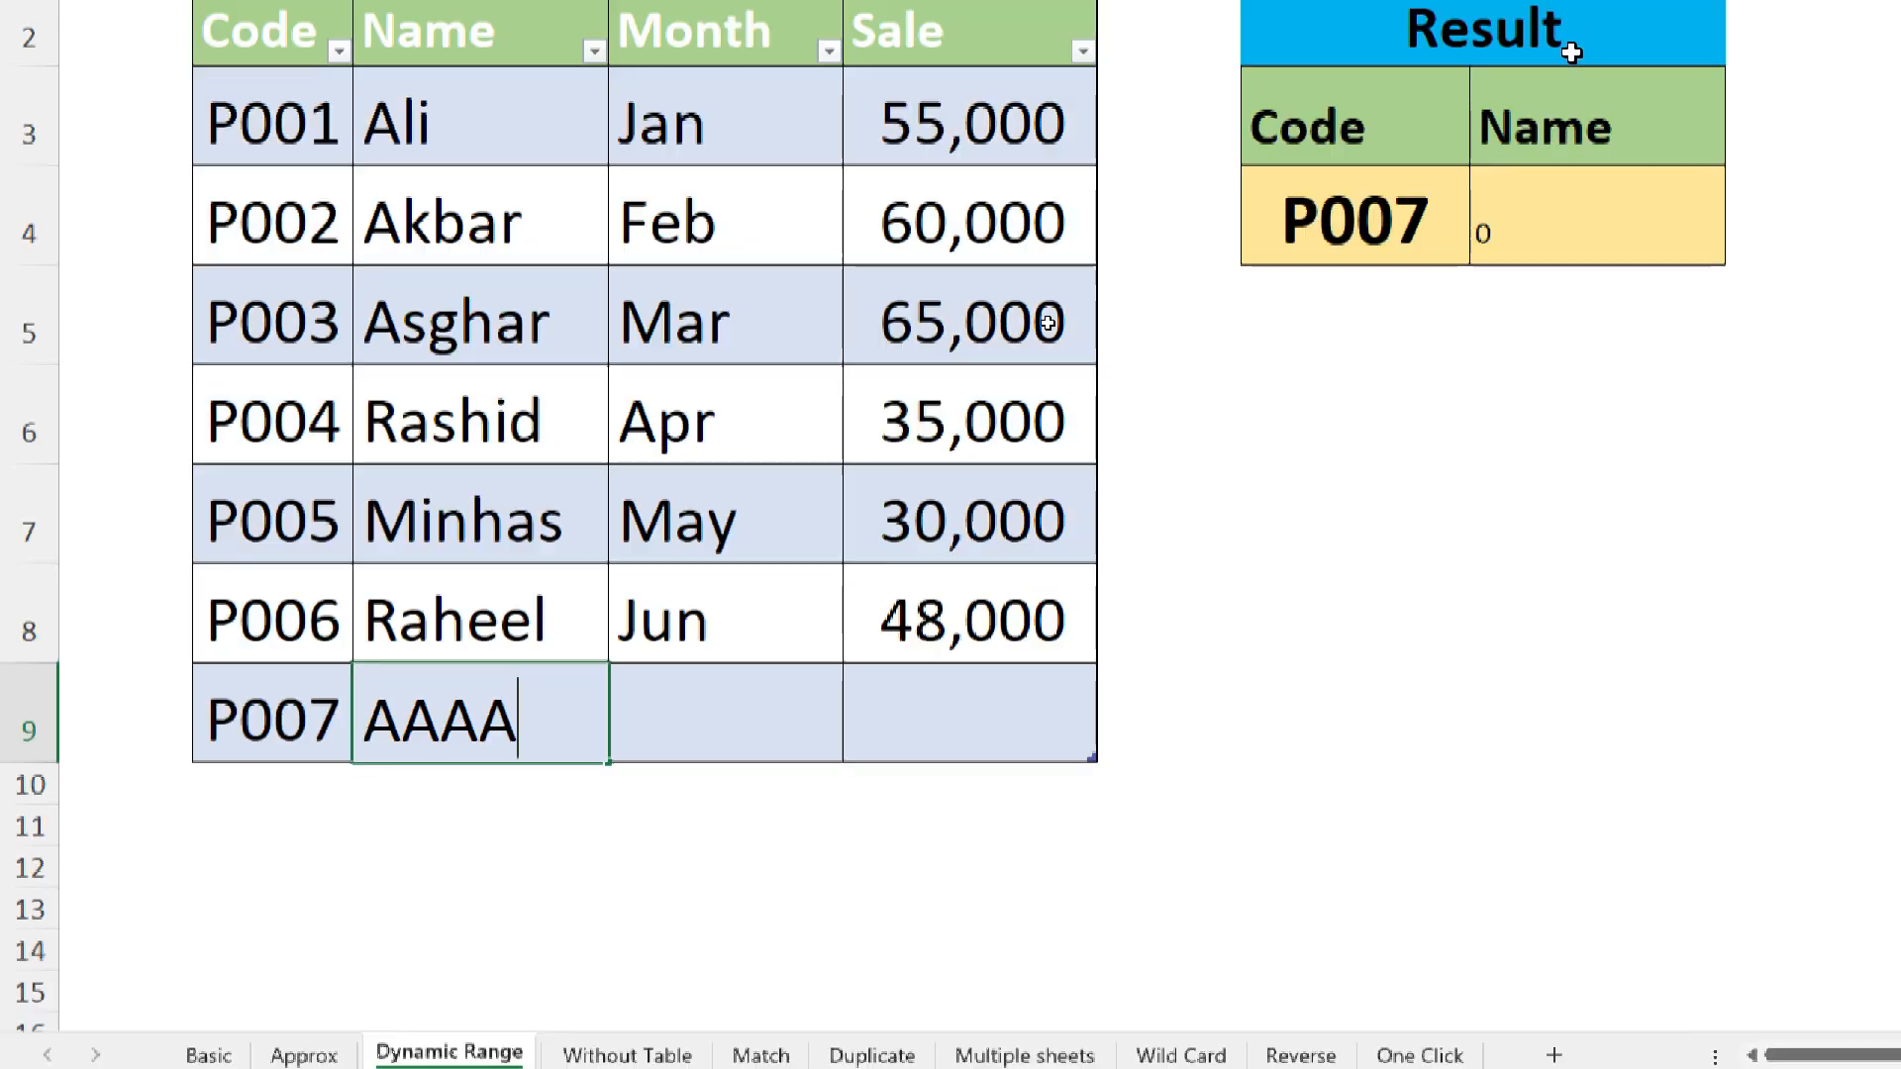
key("Return")
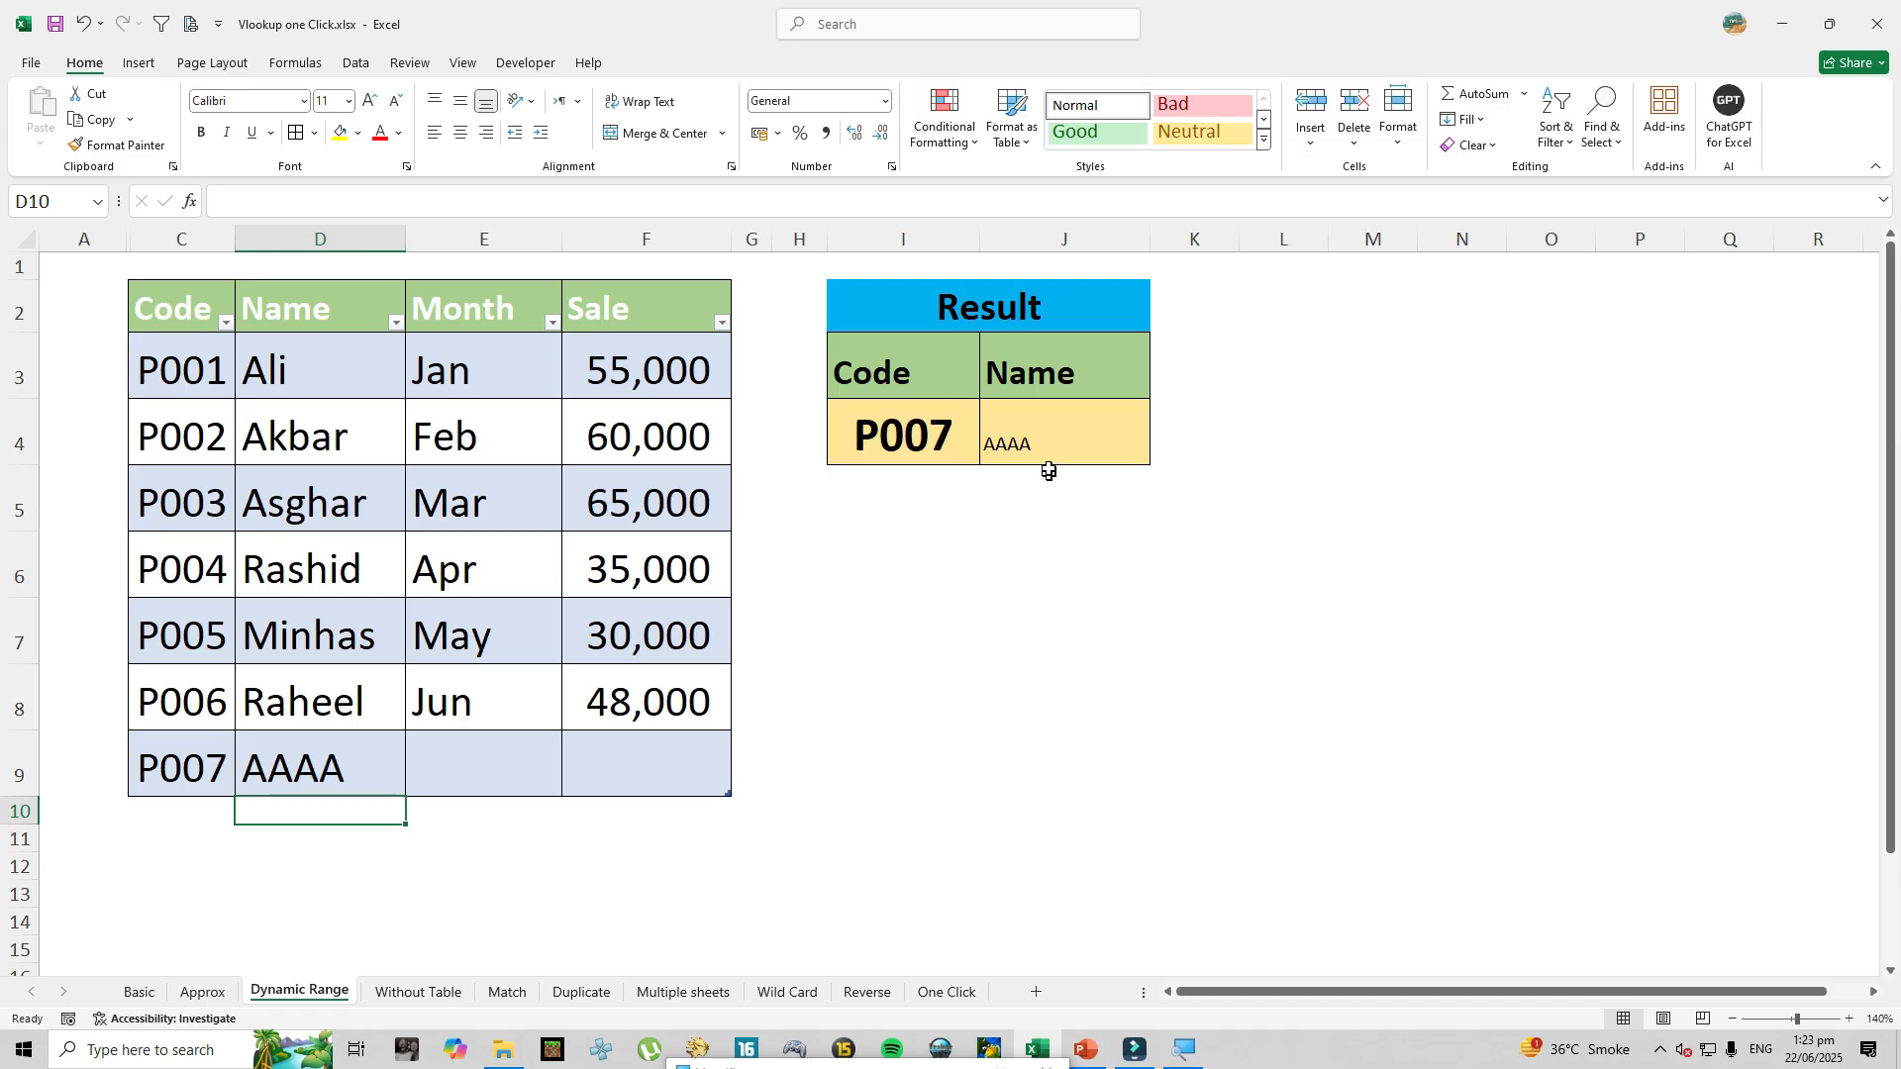
left_click(1035, 443)
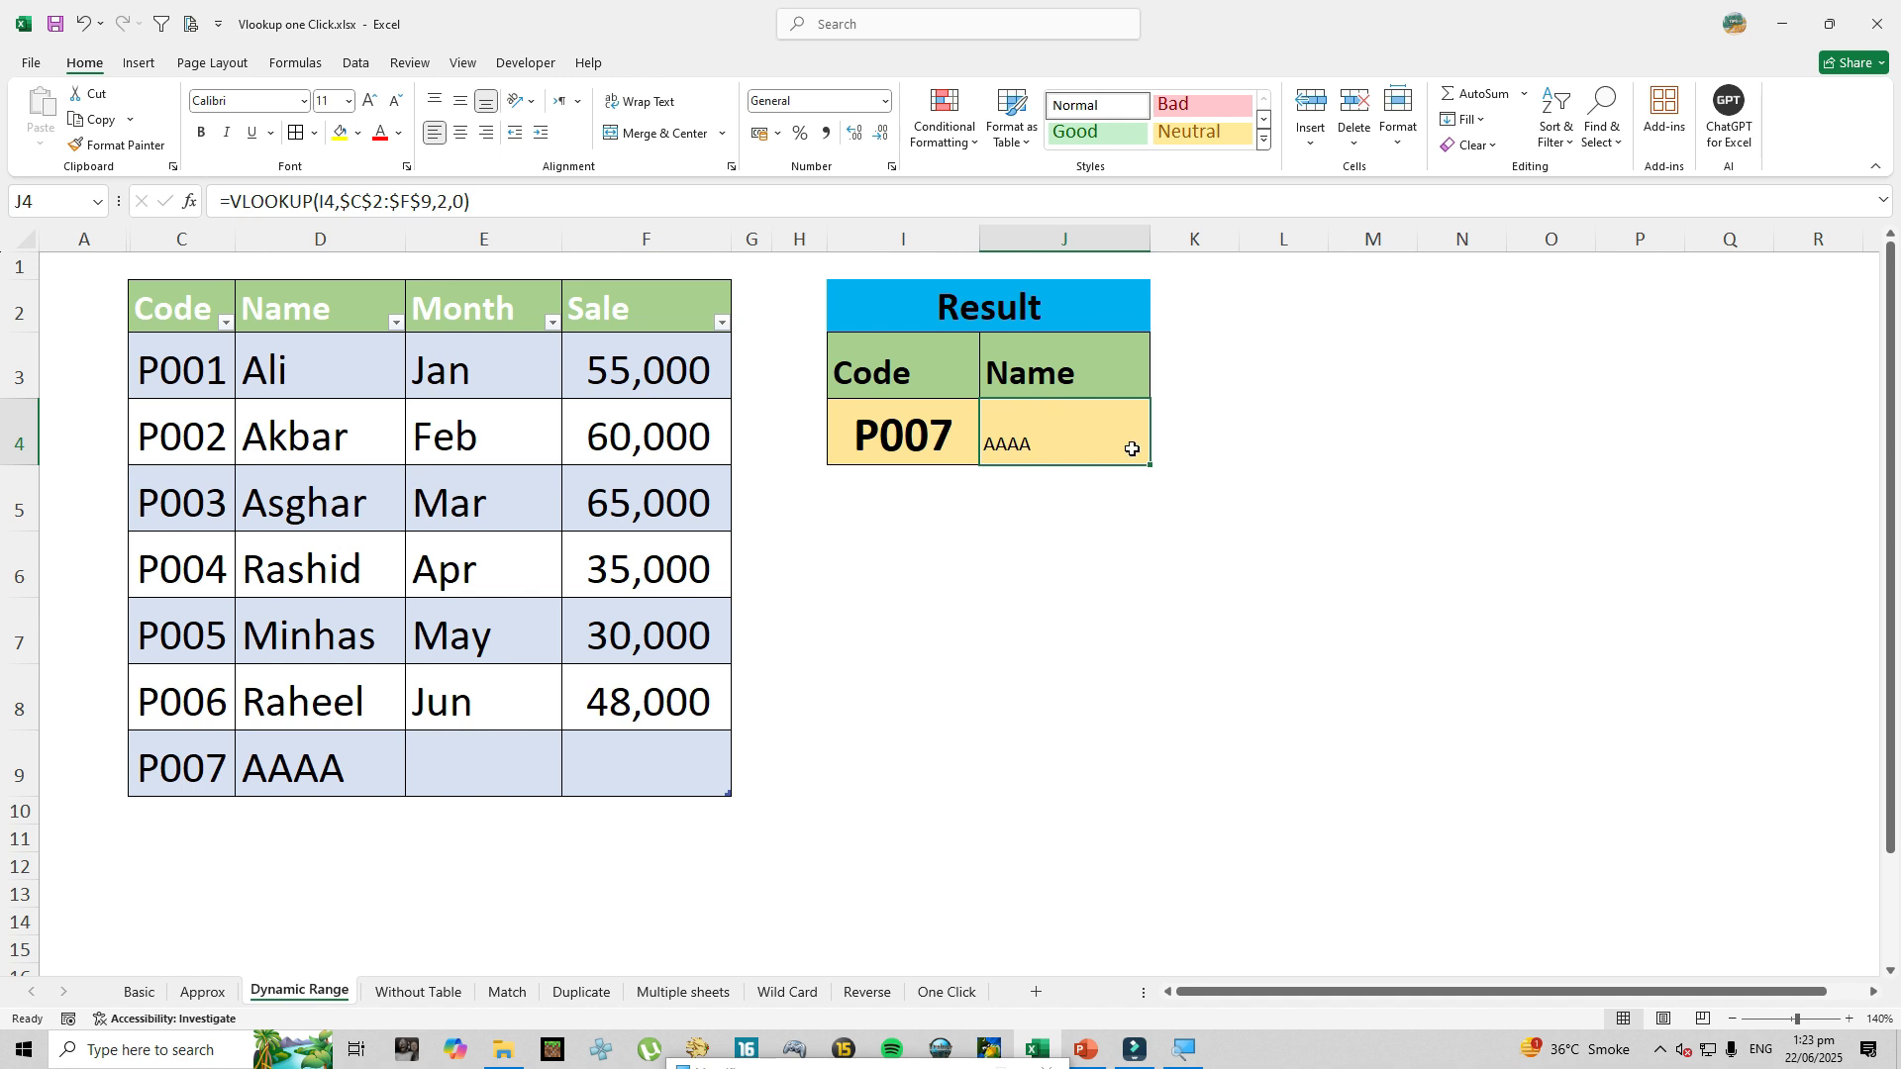
On the Without Table sheet, enter =VLOOKUP(I4,C2:F11,2,0) in J4 to return the name for the code.
key("ctrl+Page_Down")
left_click(1033, 435)
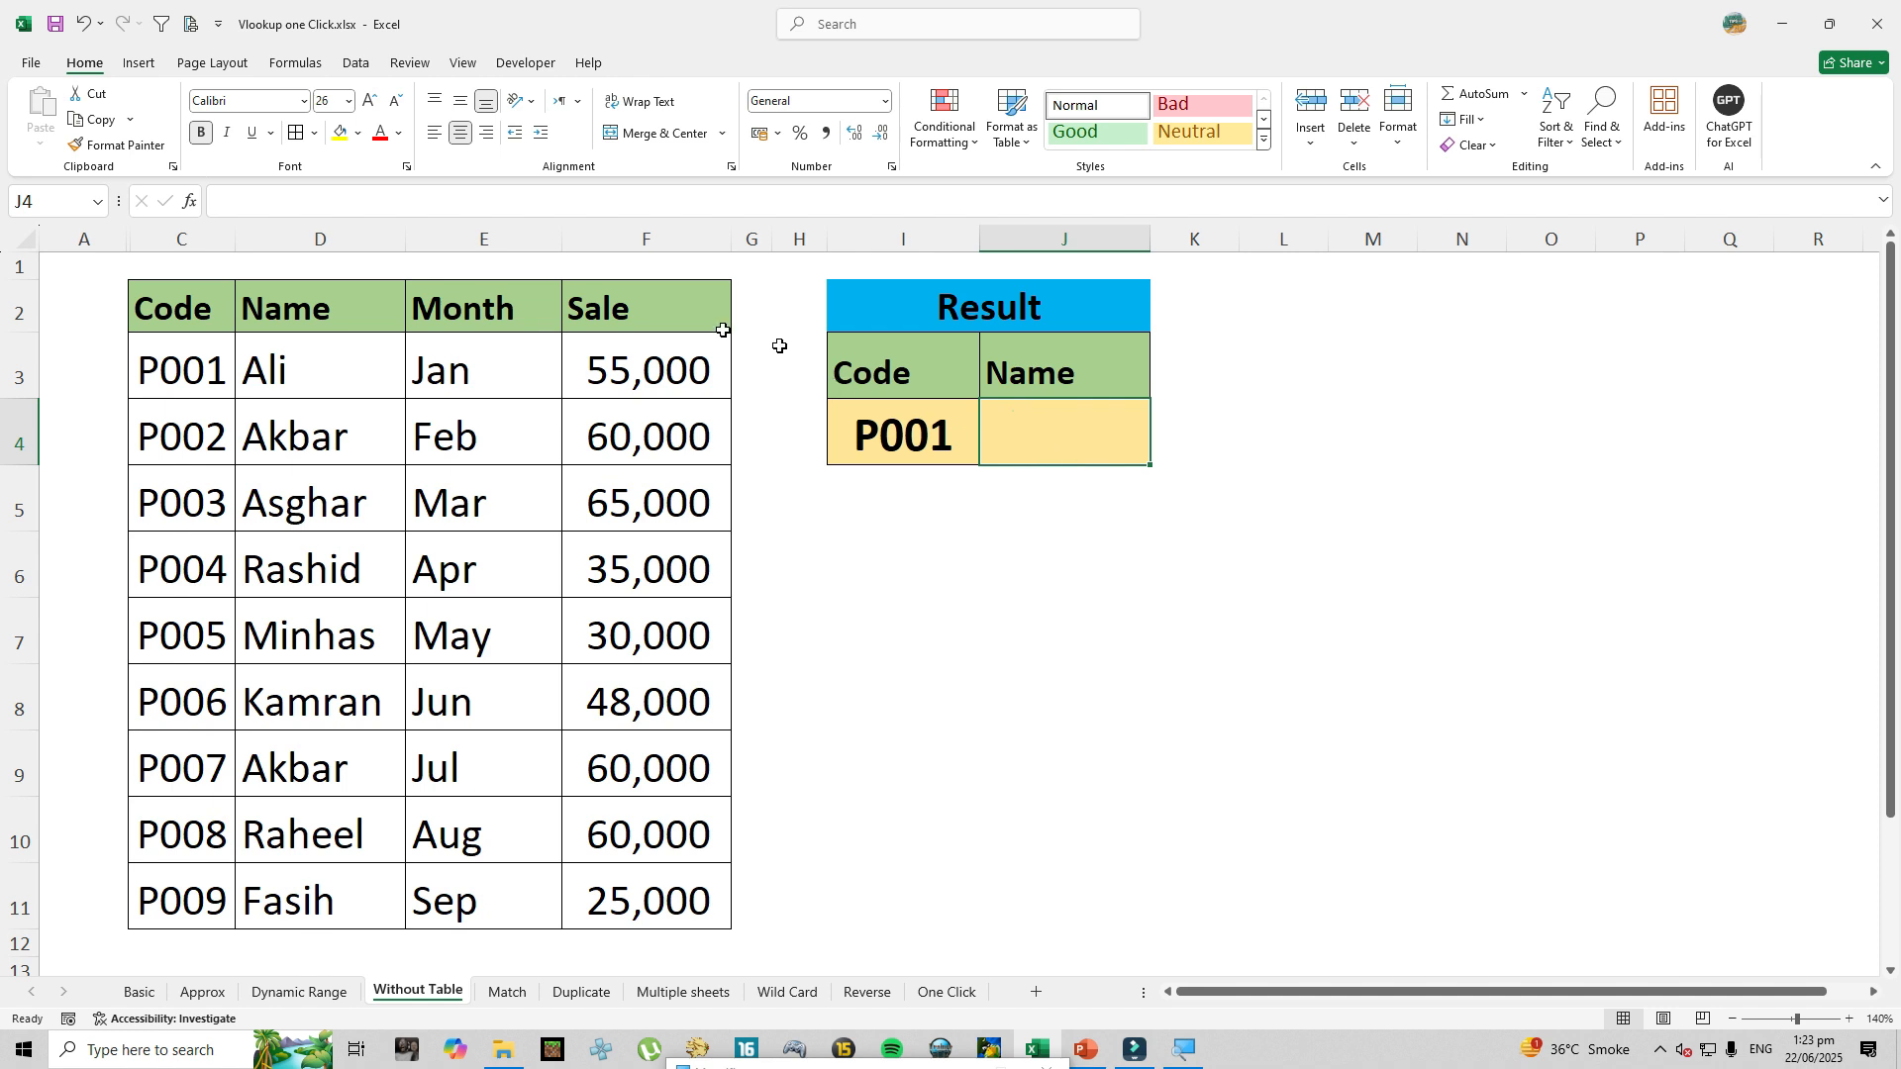
left_click_drag(185, 299, 614, 879)
left_click(1010, 436)
type("=vlook")
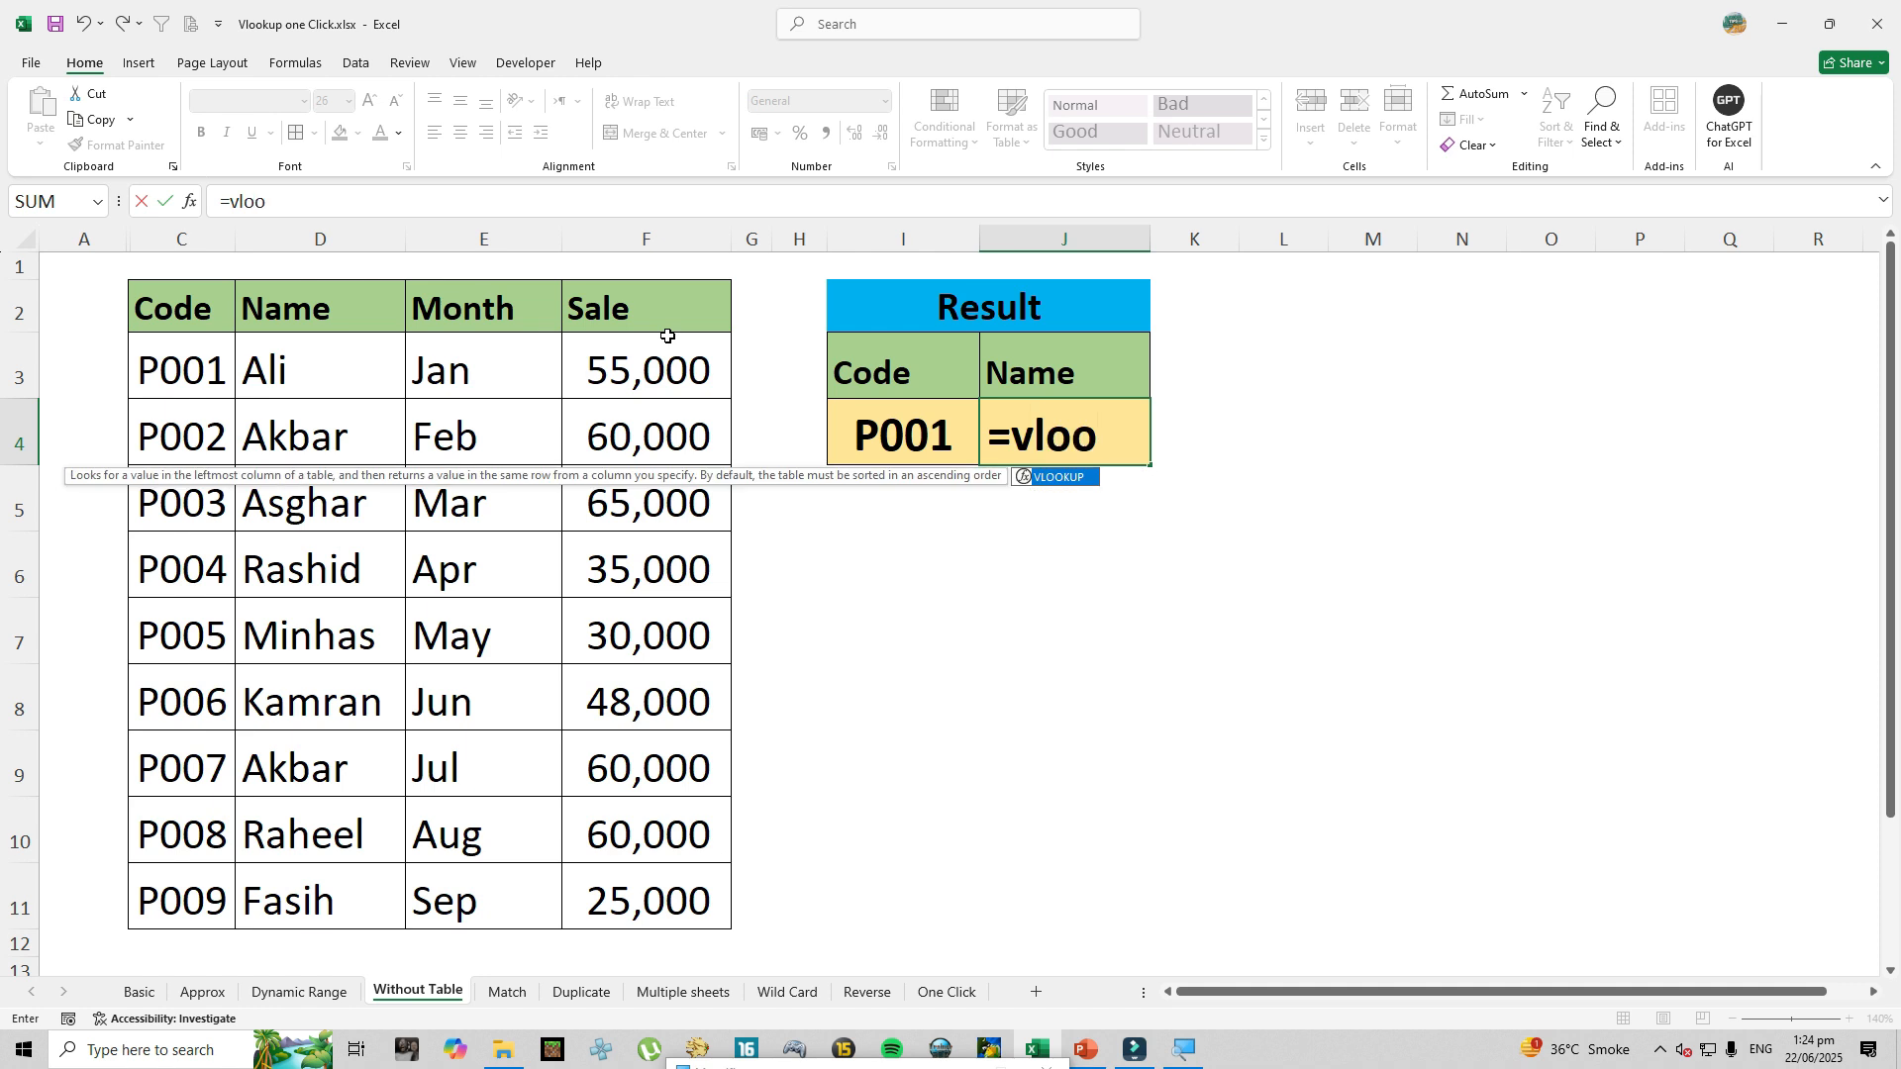
key("Tab")
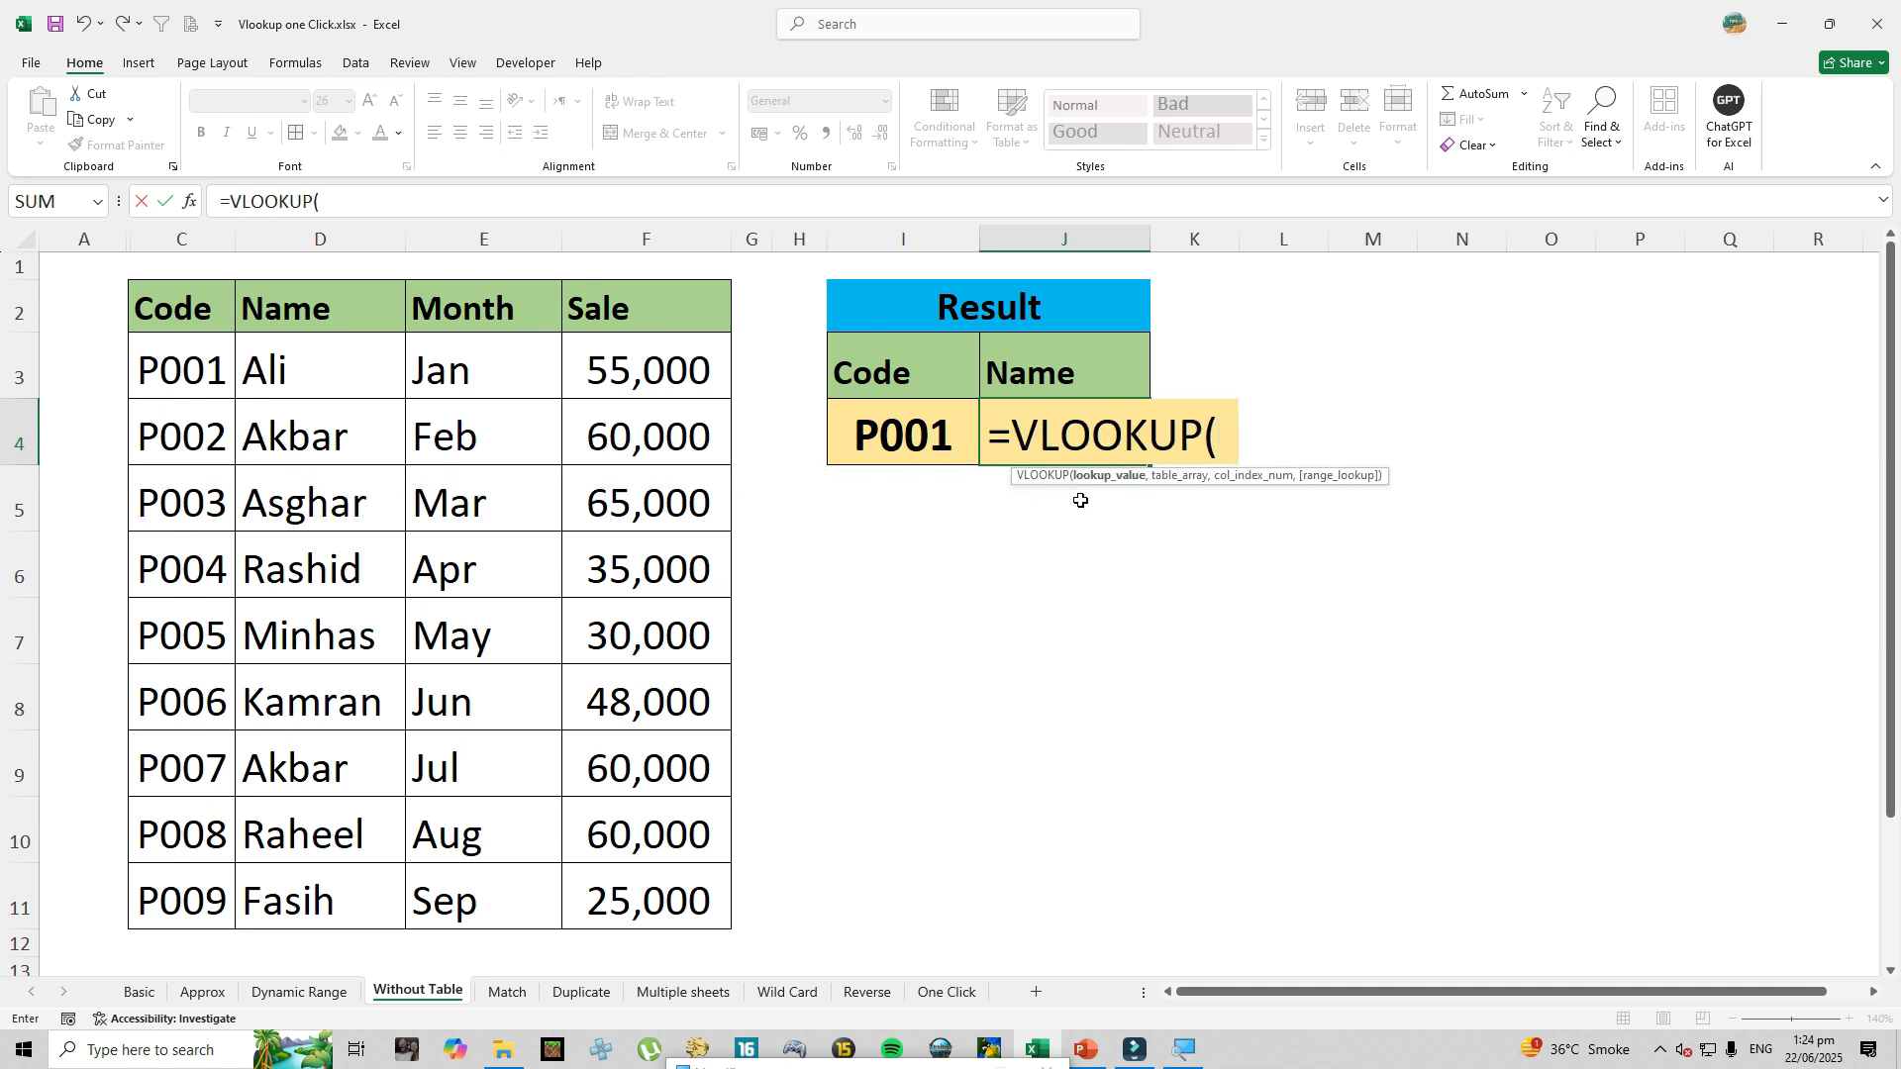
left_click(925, 450)
type(",")
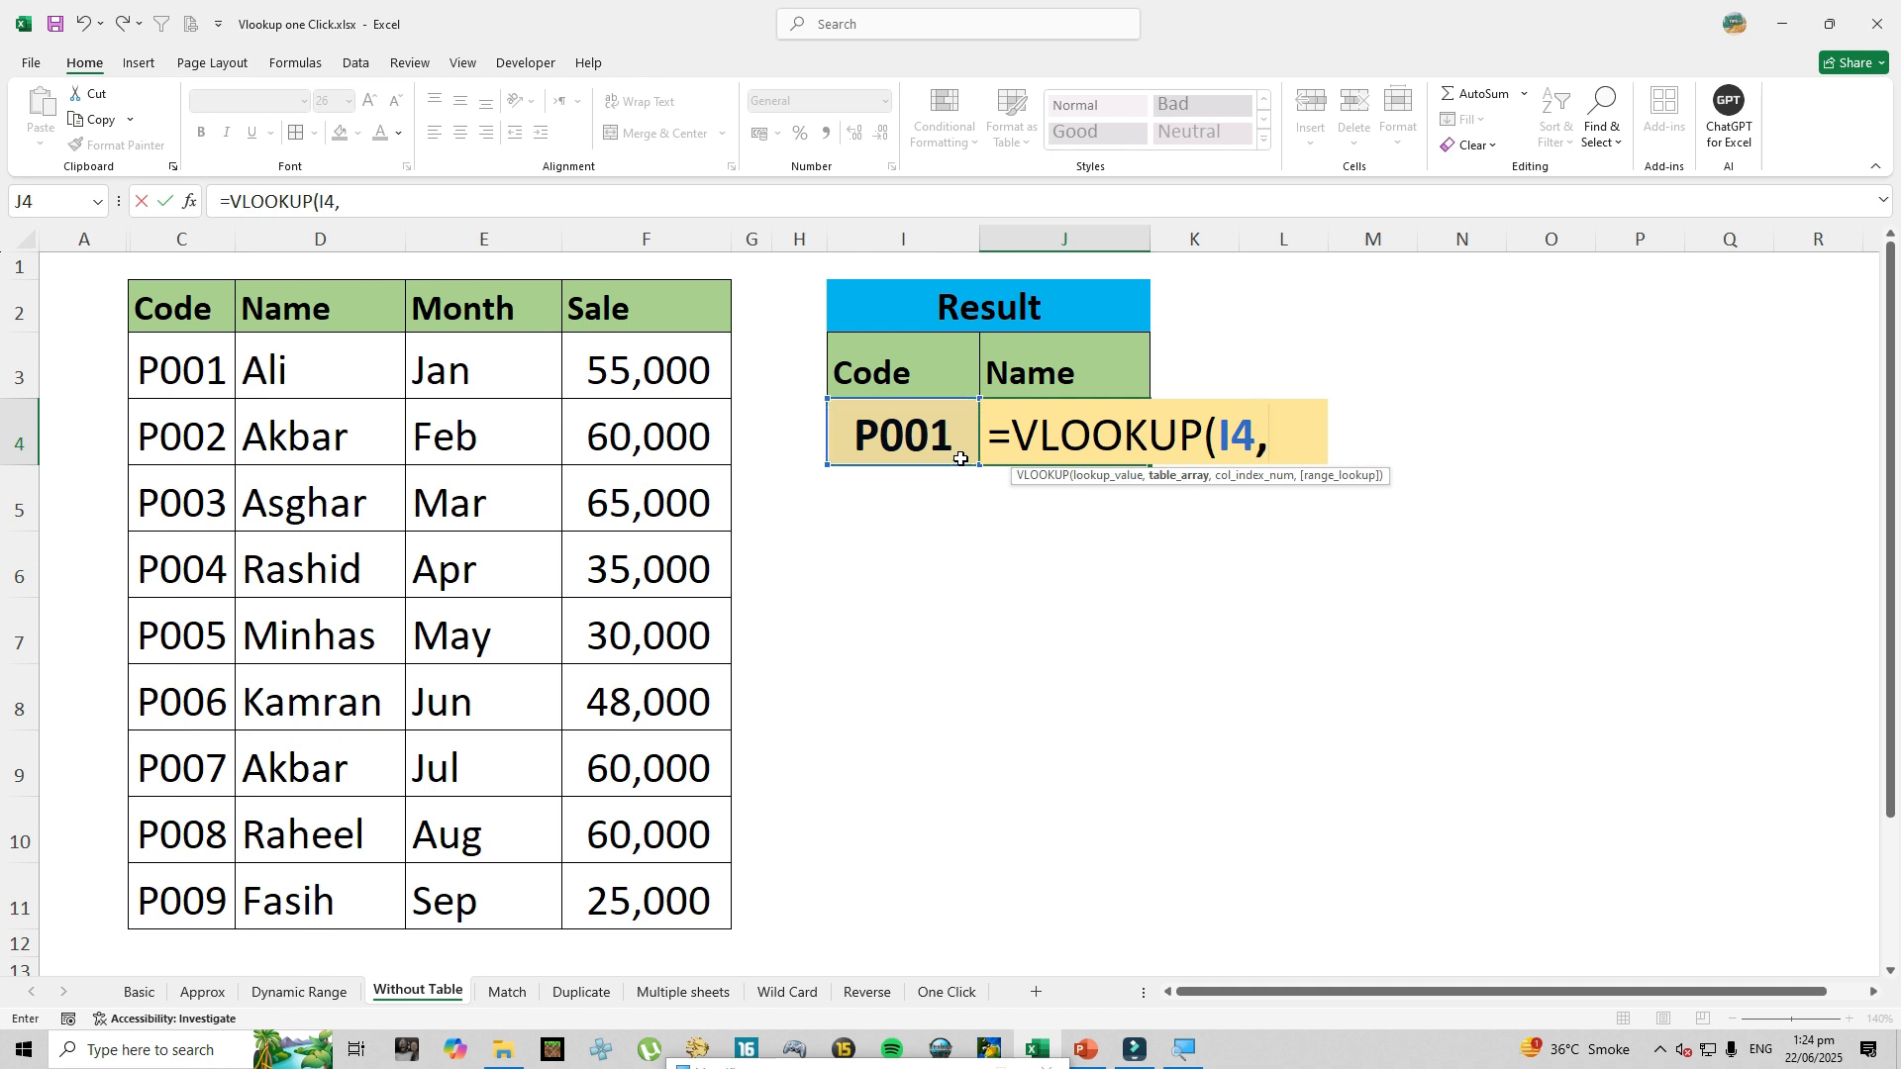
left_click_drag(198, 310, 583, 901)
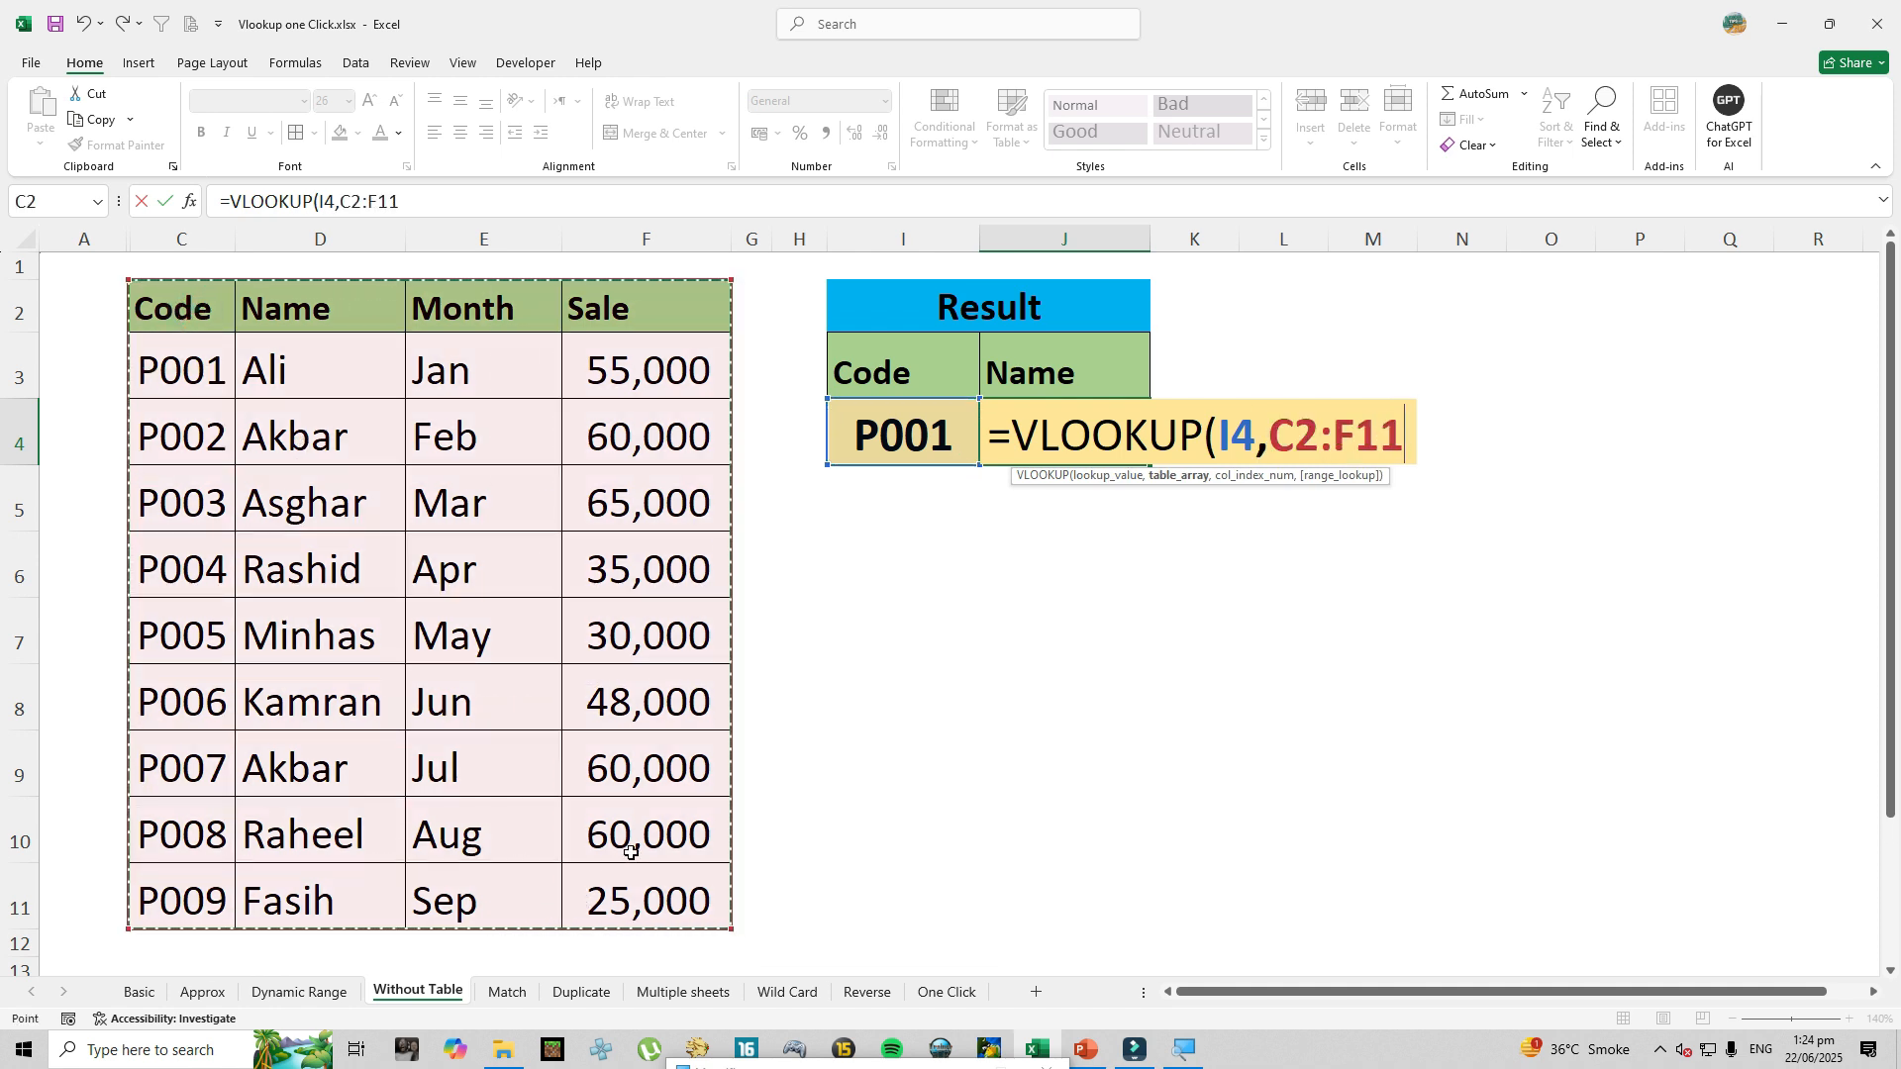
type(",2,")
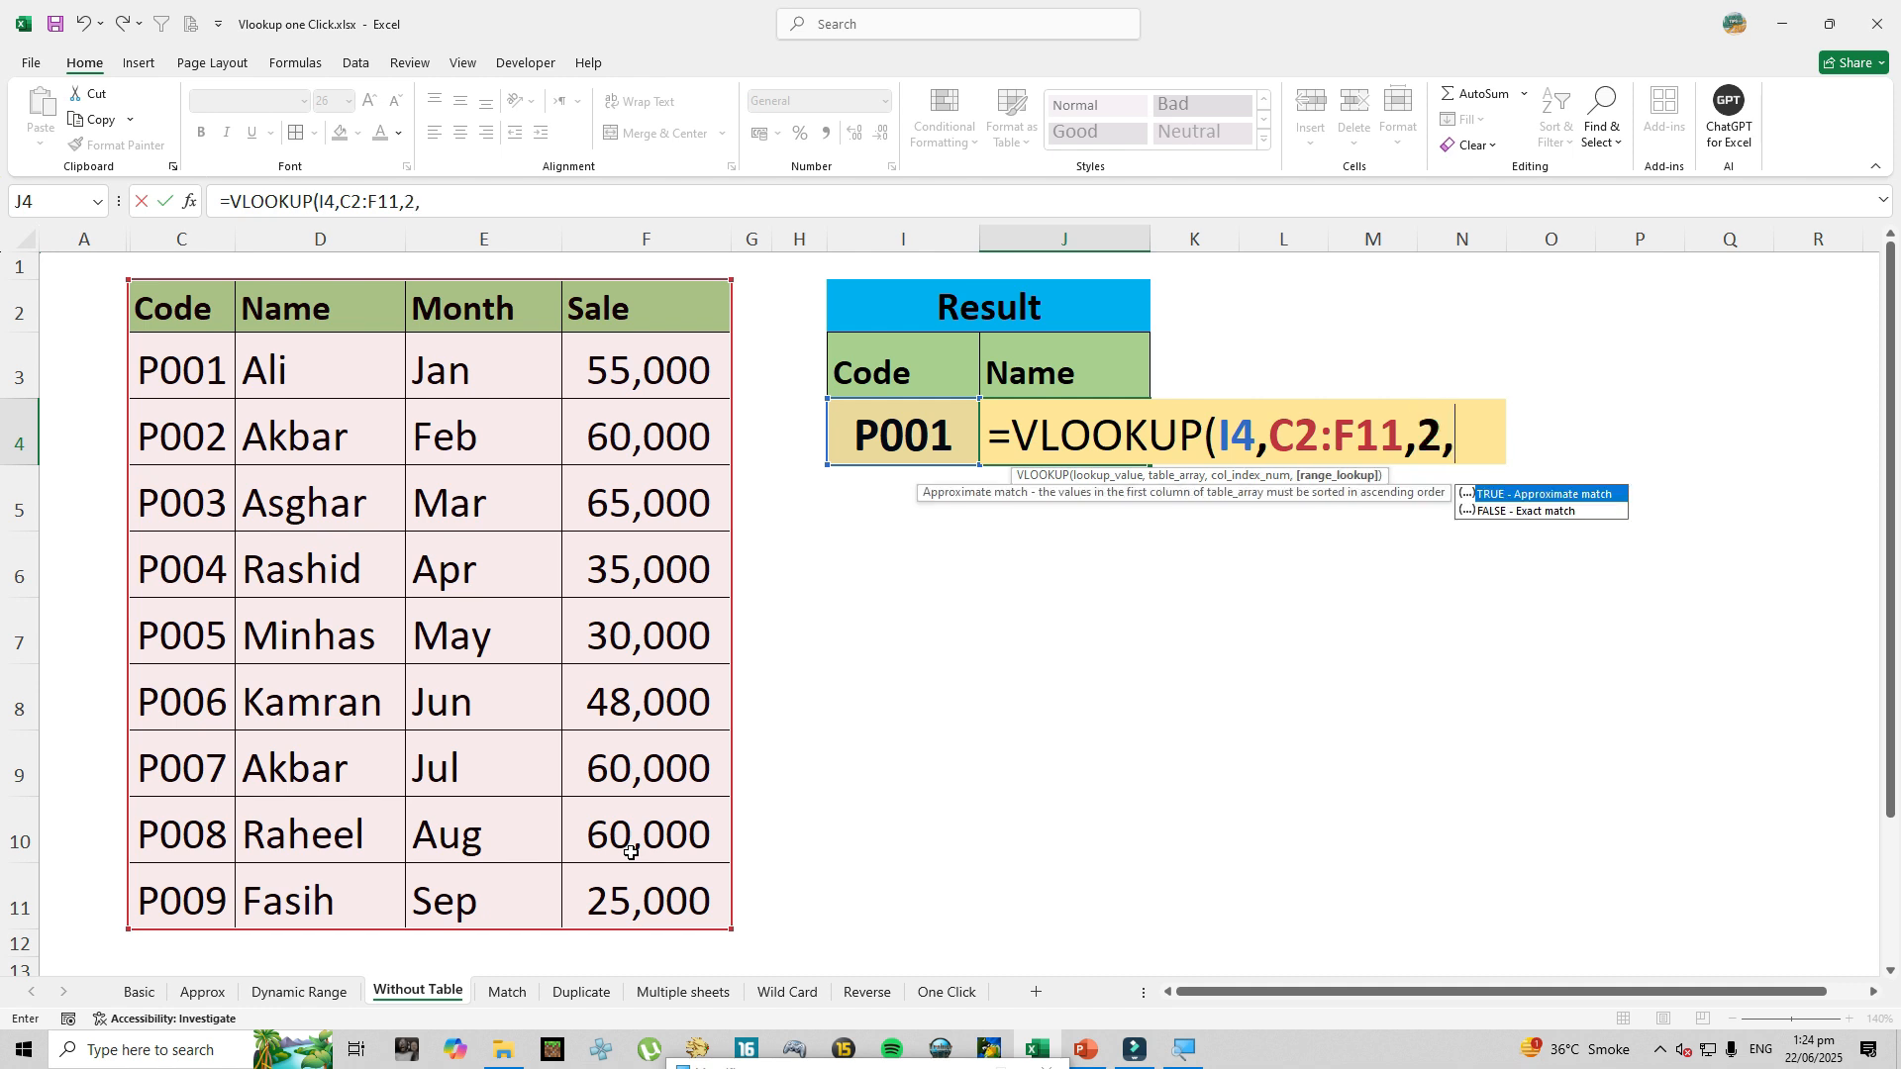
type("0)")
key("Return")
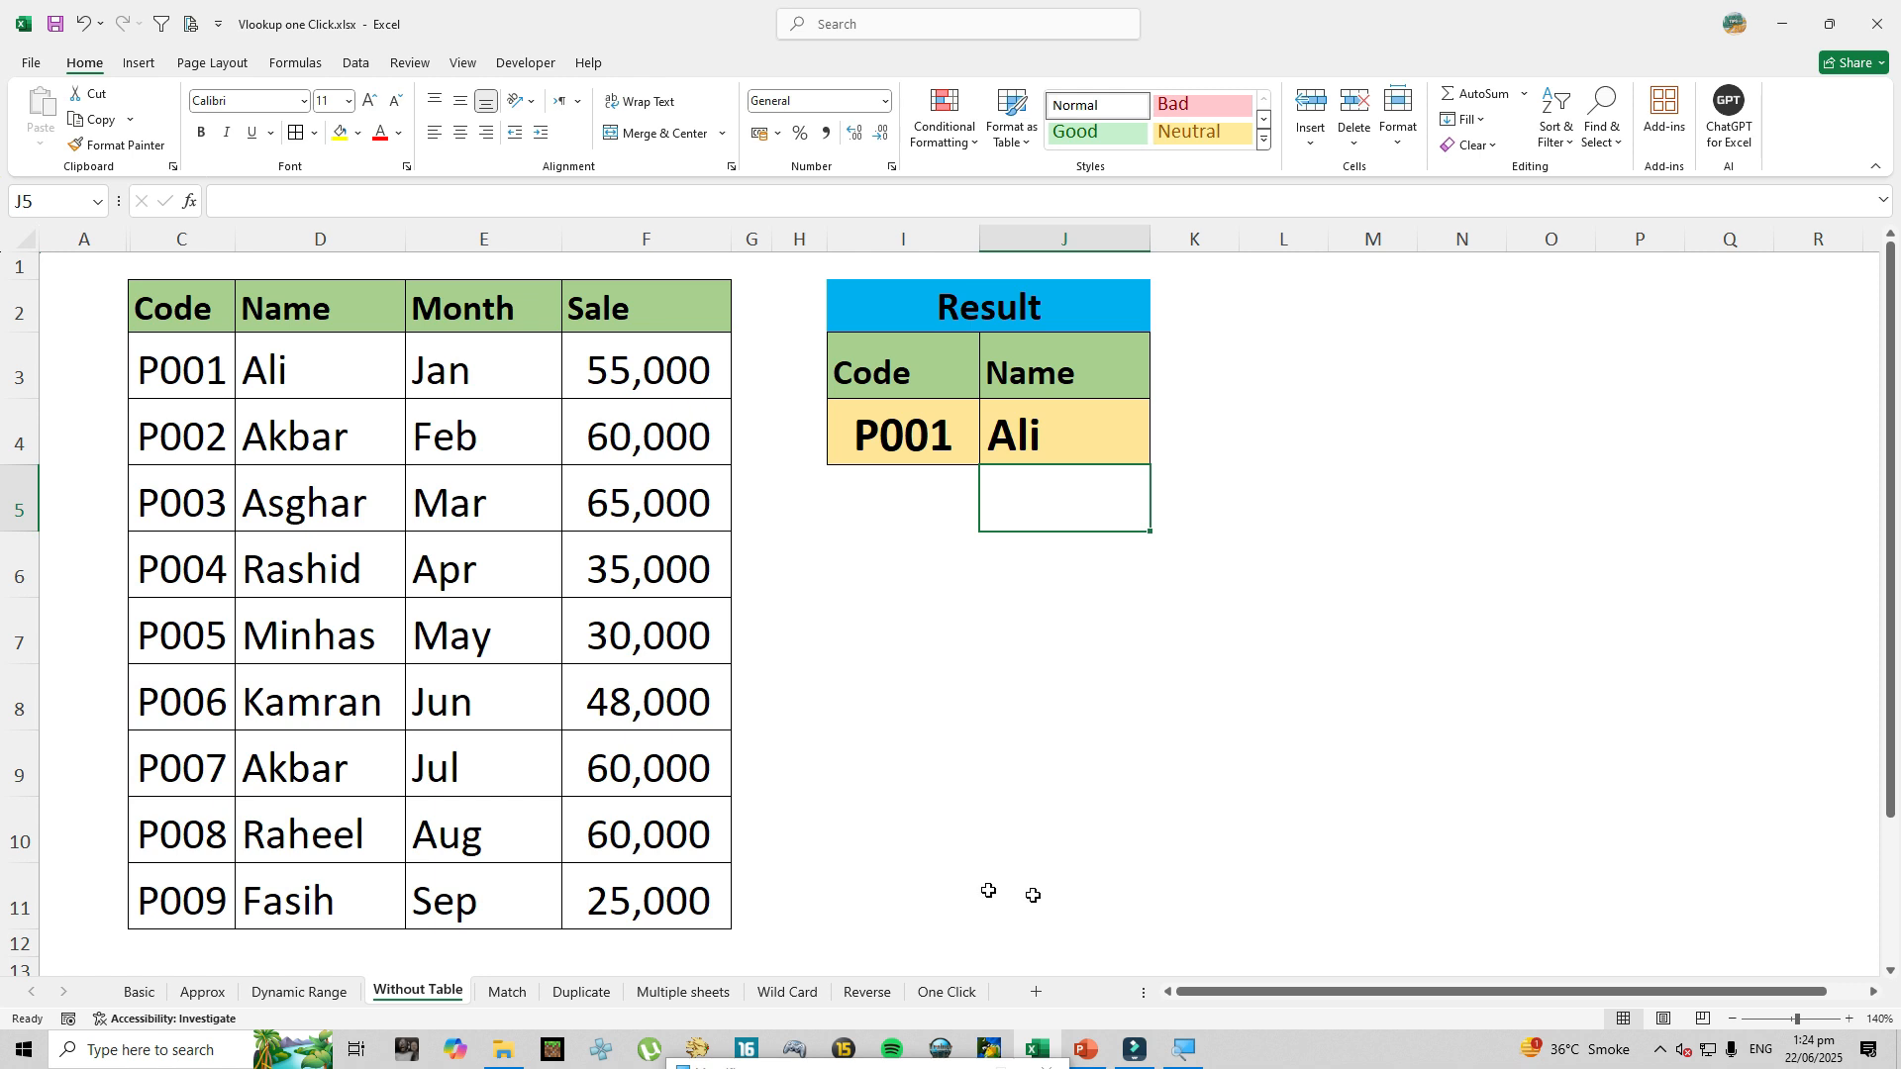
Change the lookup code in I4 to P002.
left_click(1033, 426)
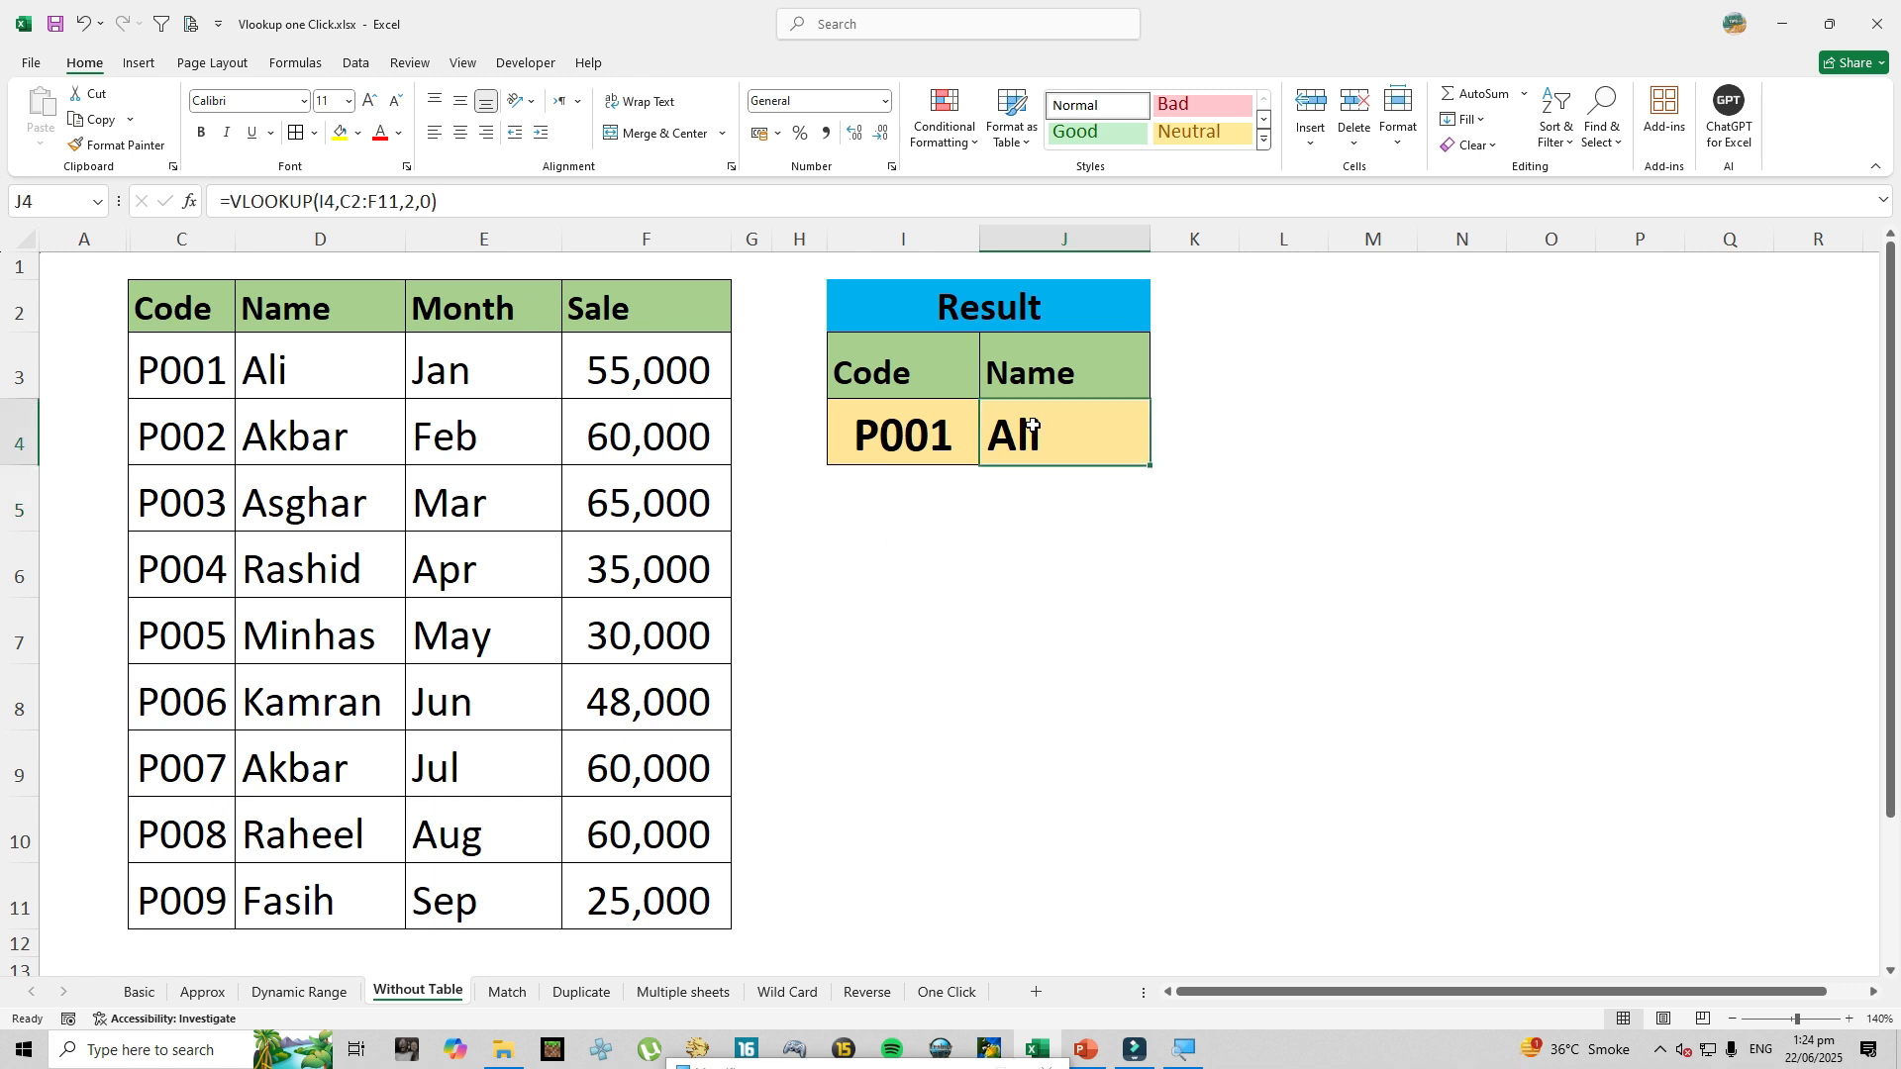
double_click(904, 428)
left_click(951, 438)
left_click_drag(956, 438, 936, 438)
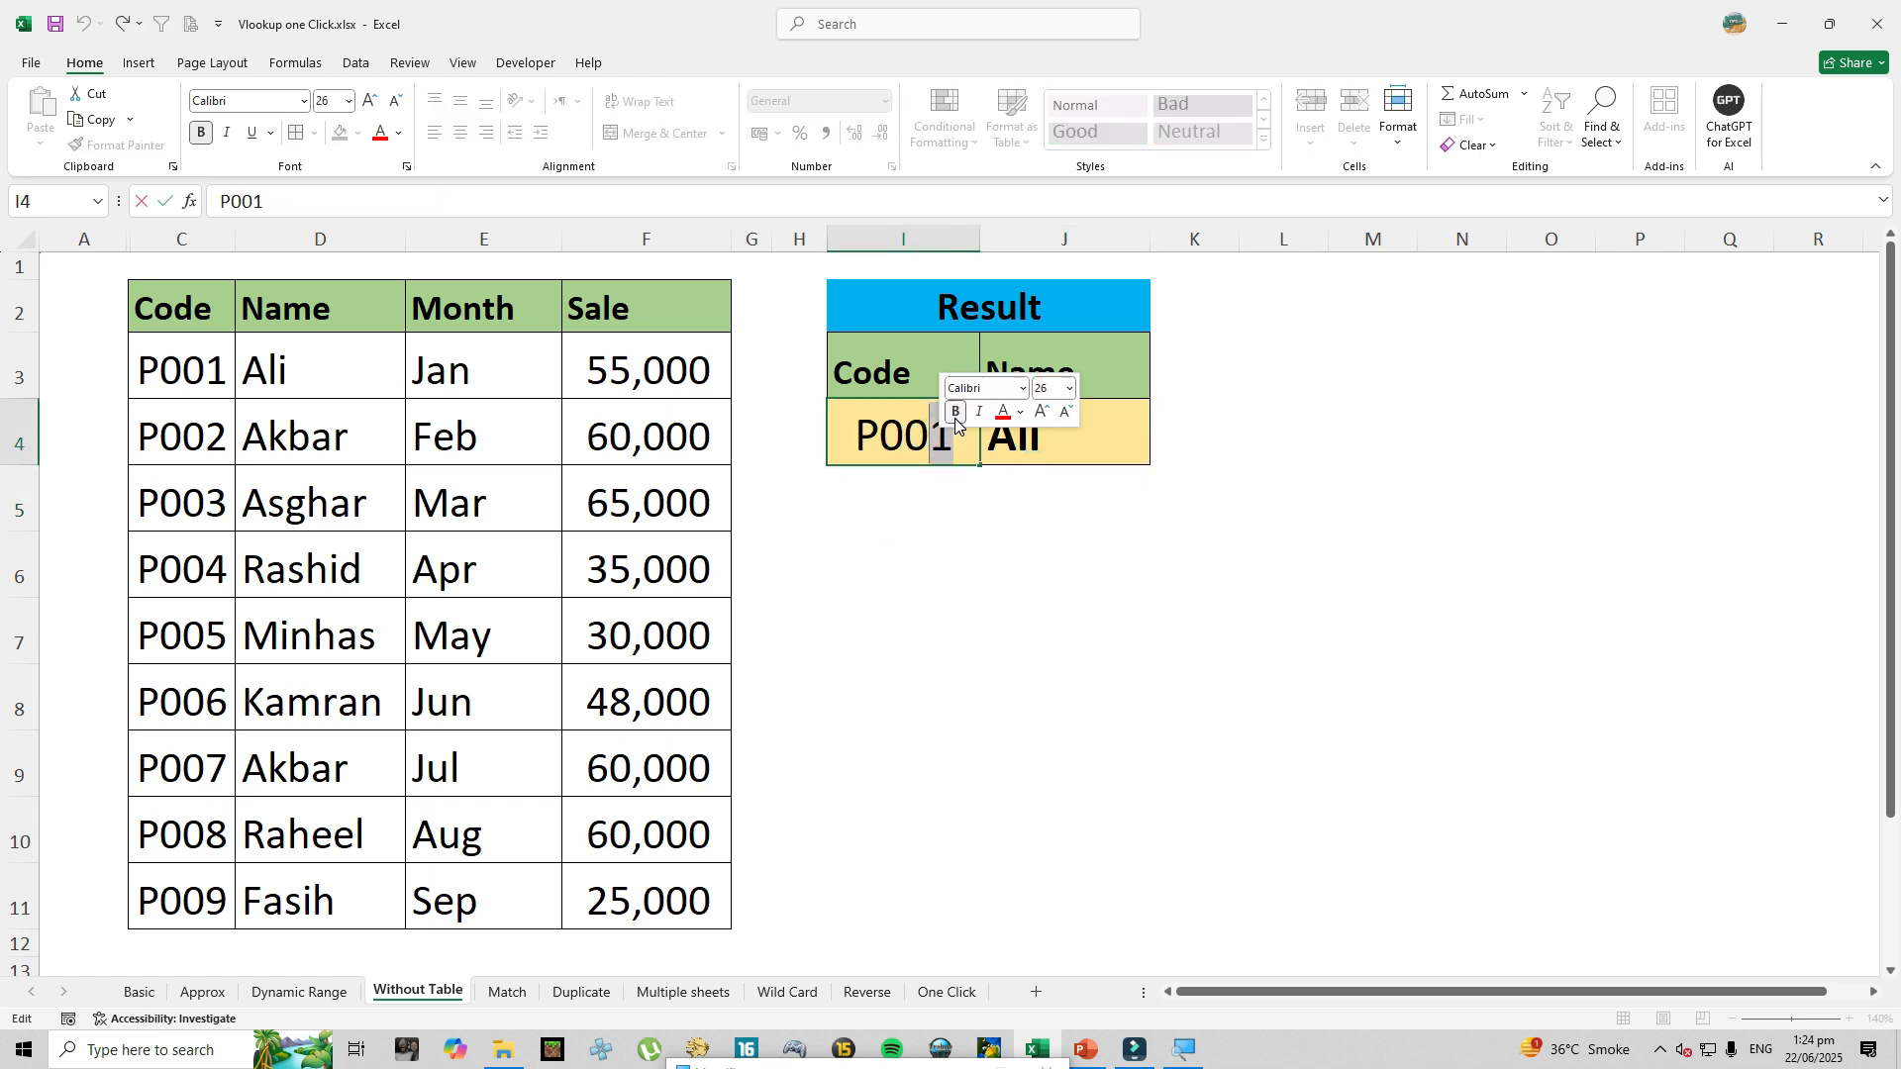
type("2")
key("Return")
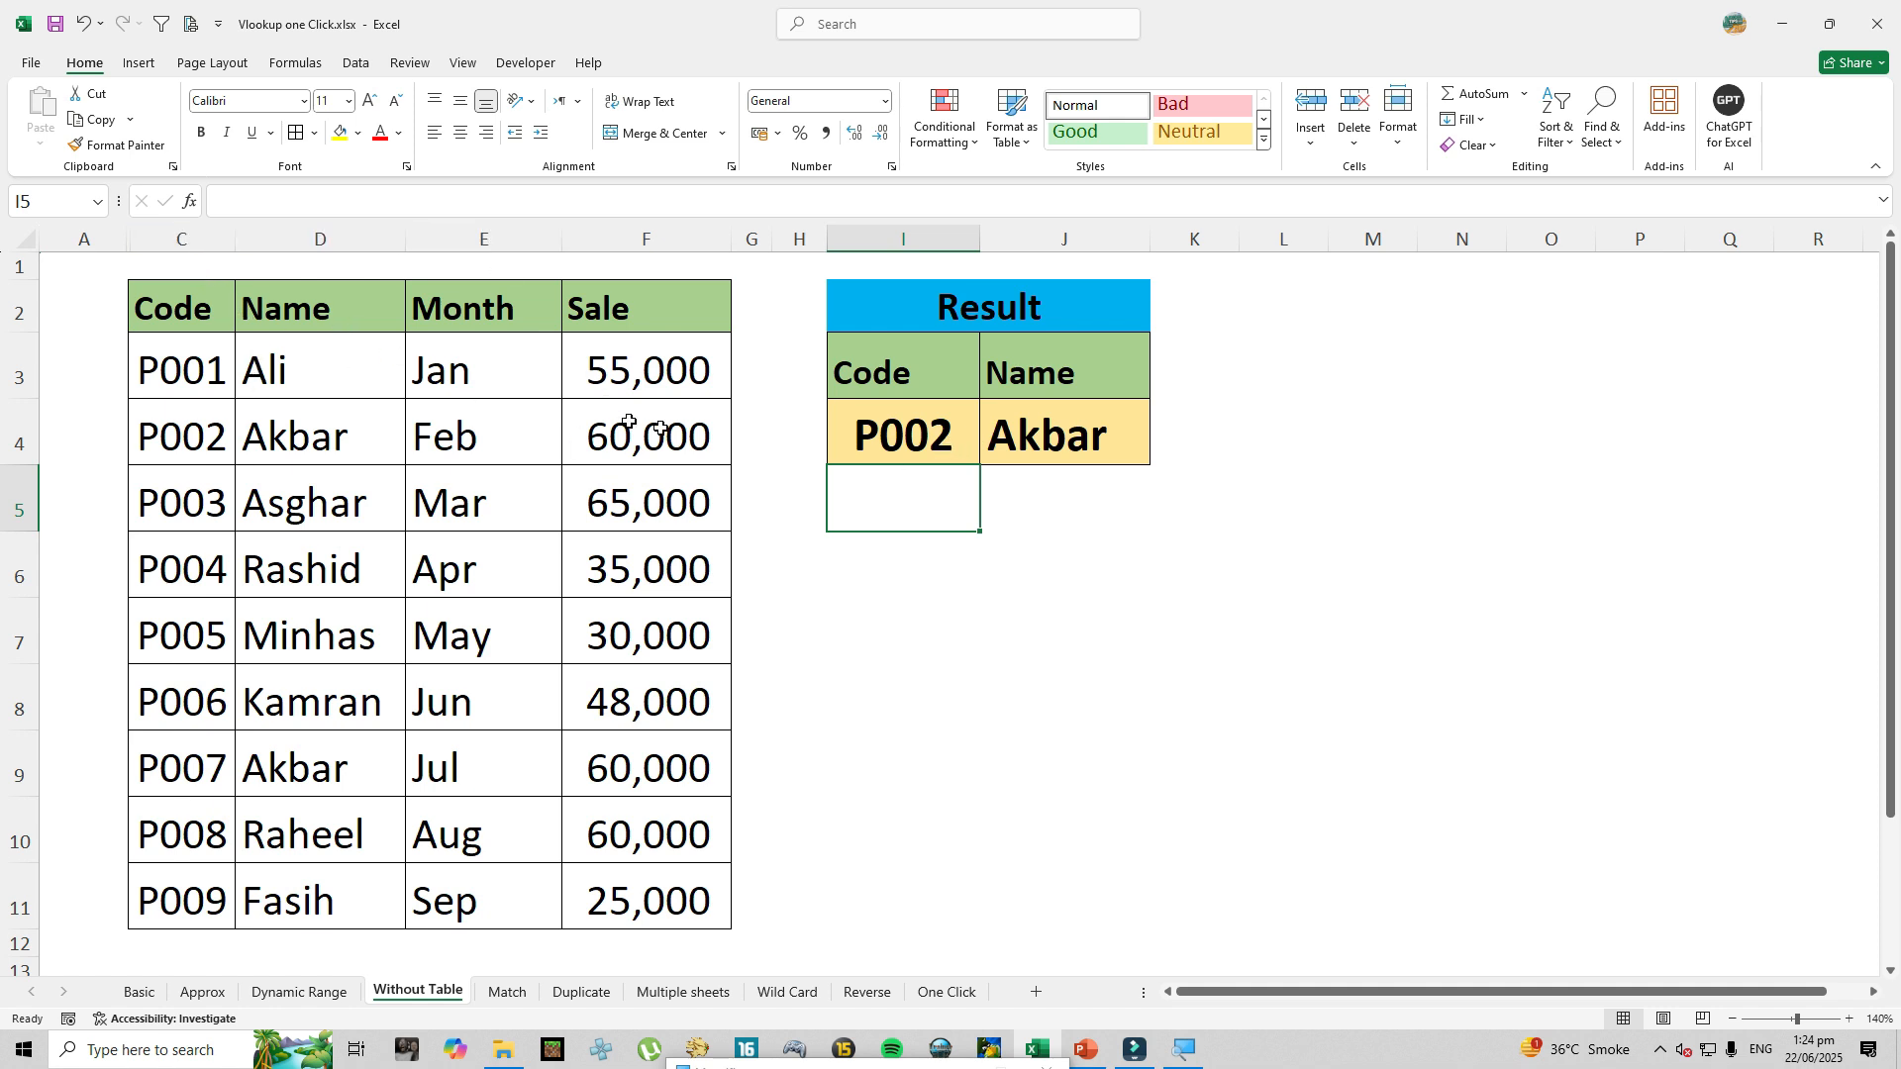
Replace the C2:F11 reference in J4's VLOOKUP formula with its evaluated array of constants.
left_click(1051, 436)
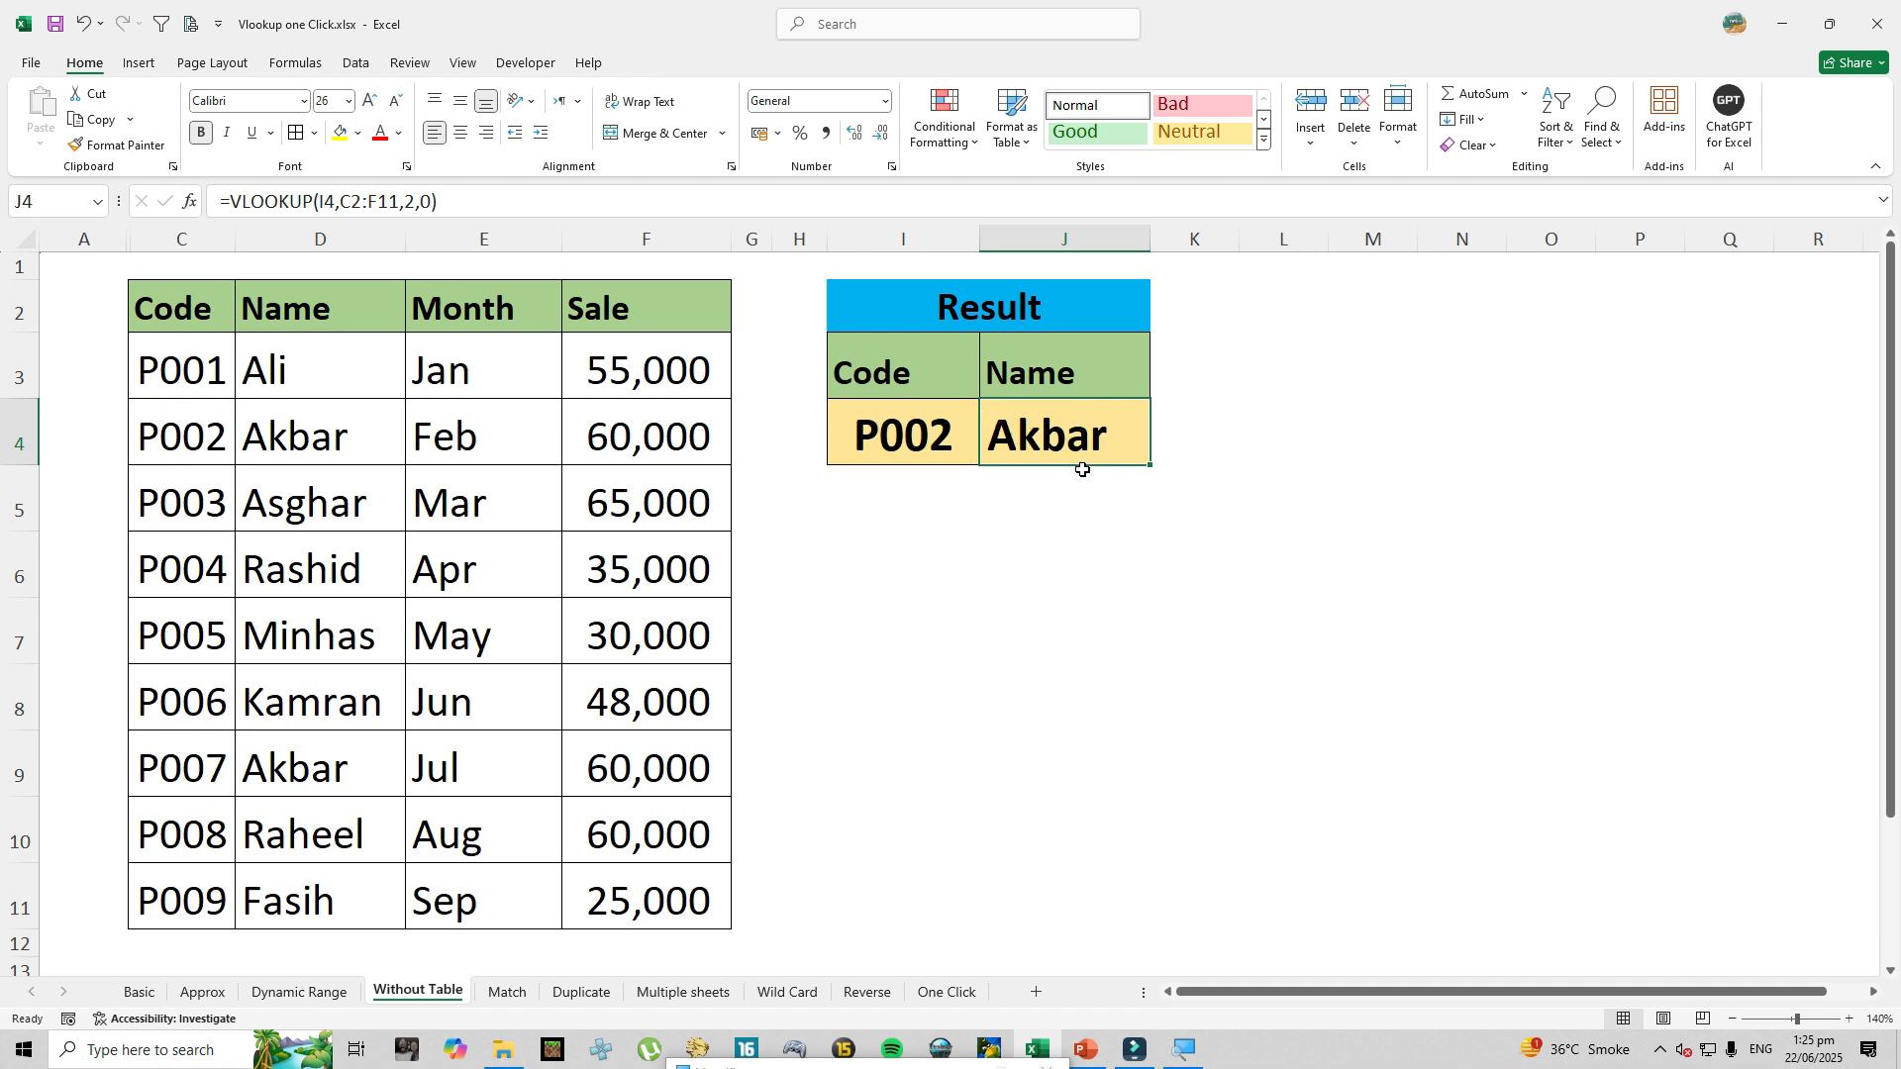
double_click(1074, 423)
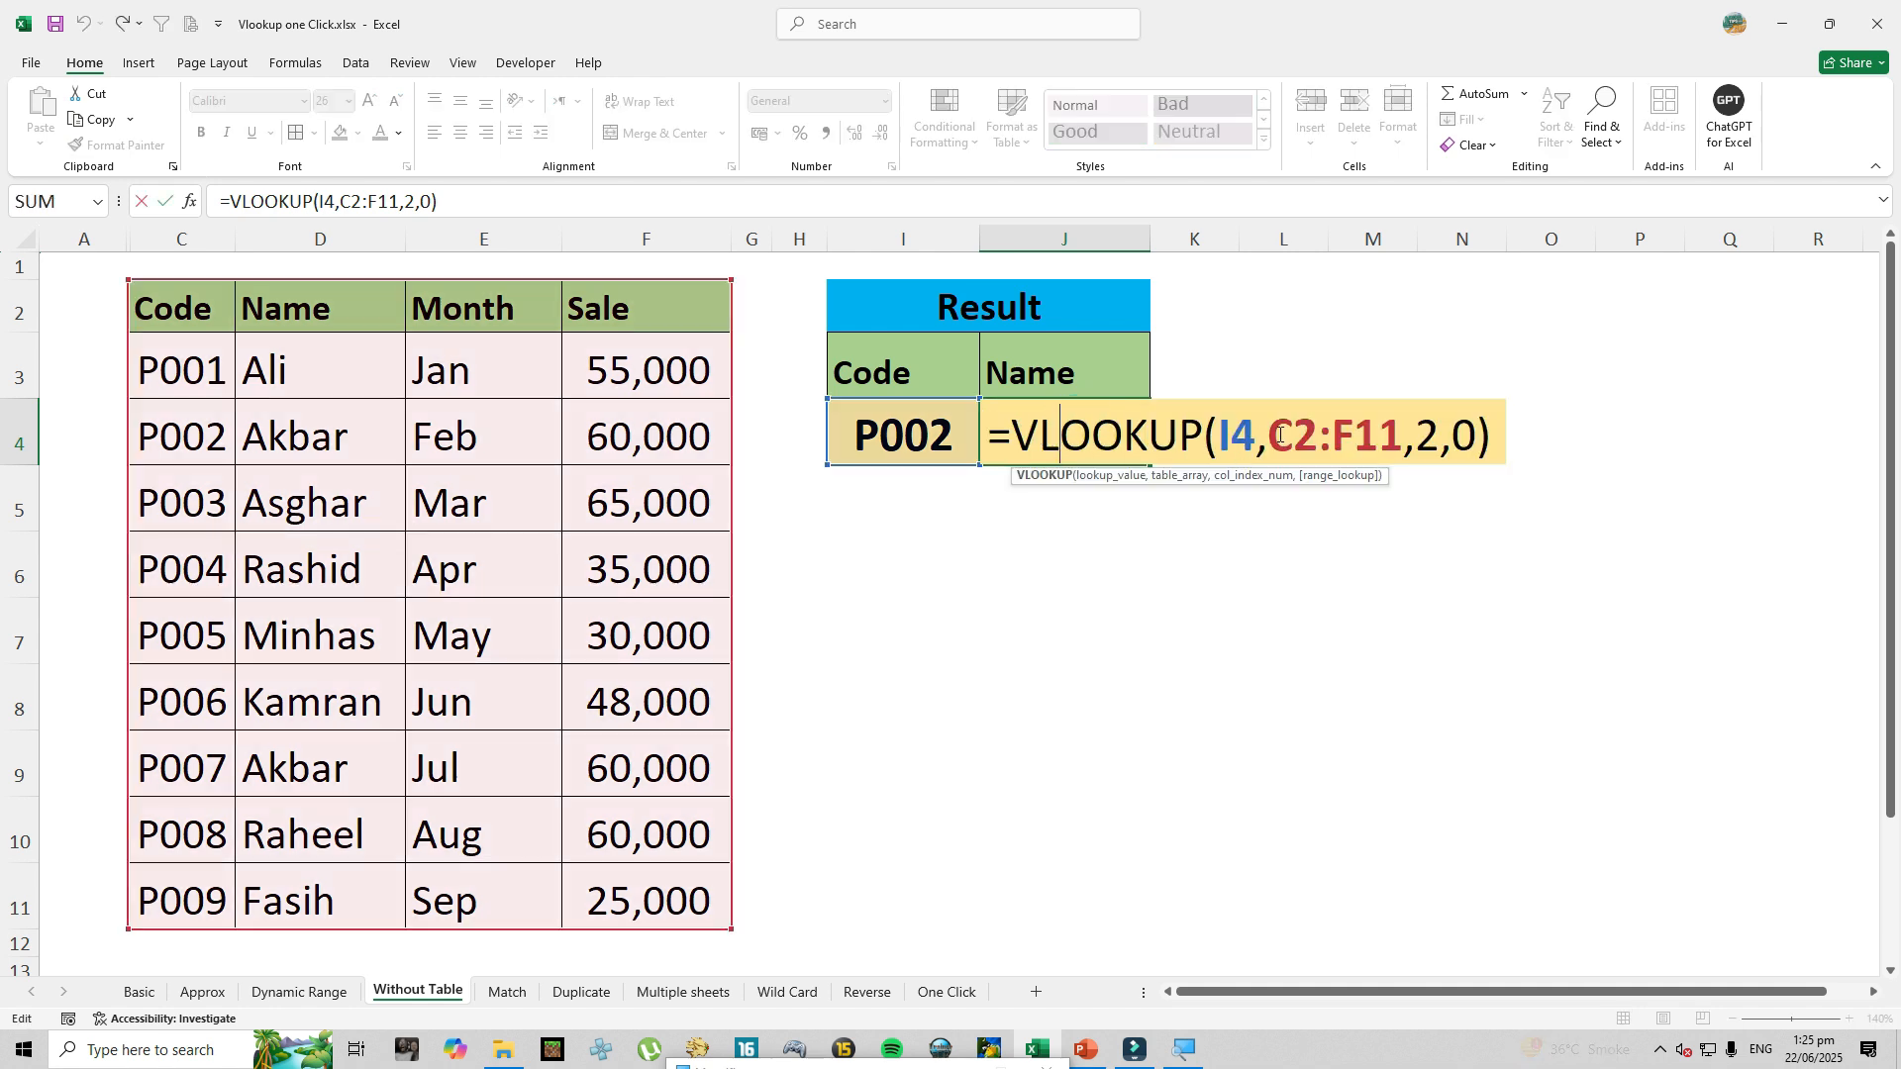
left_click_drag(1277, 436, 1405, 440)
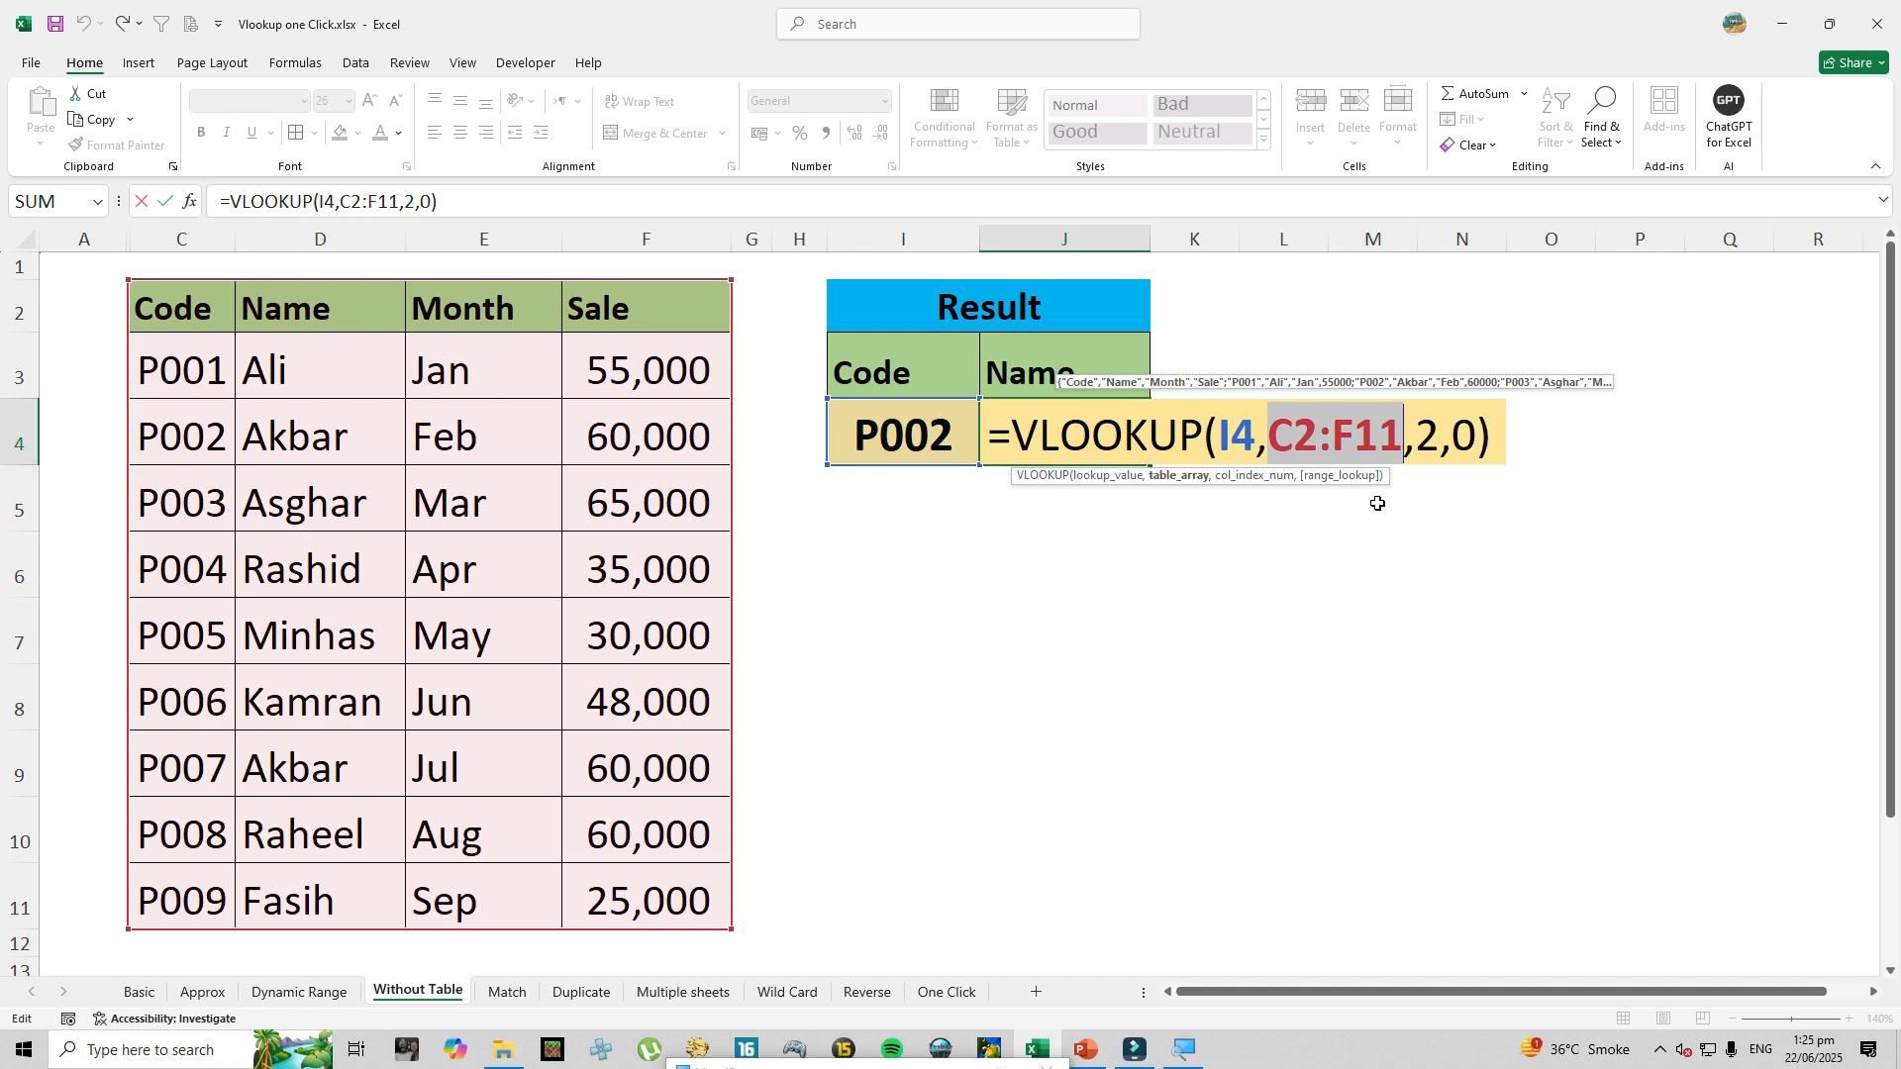
key("F9")
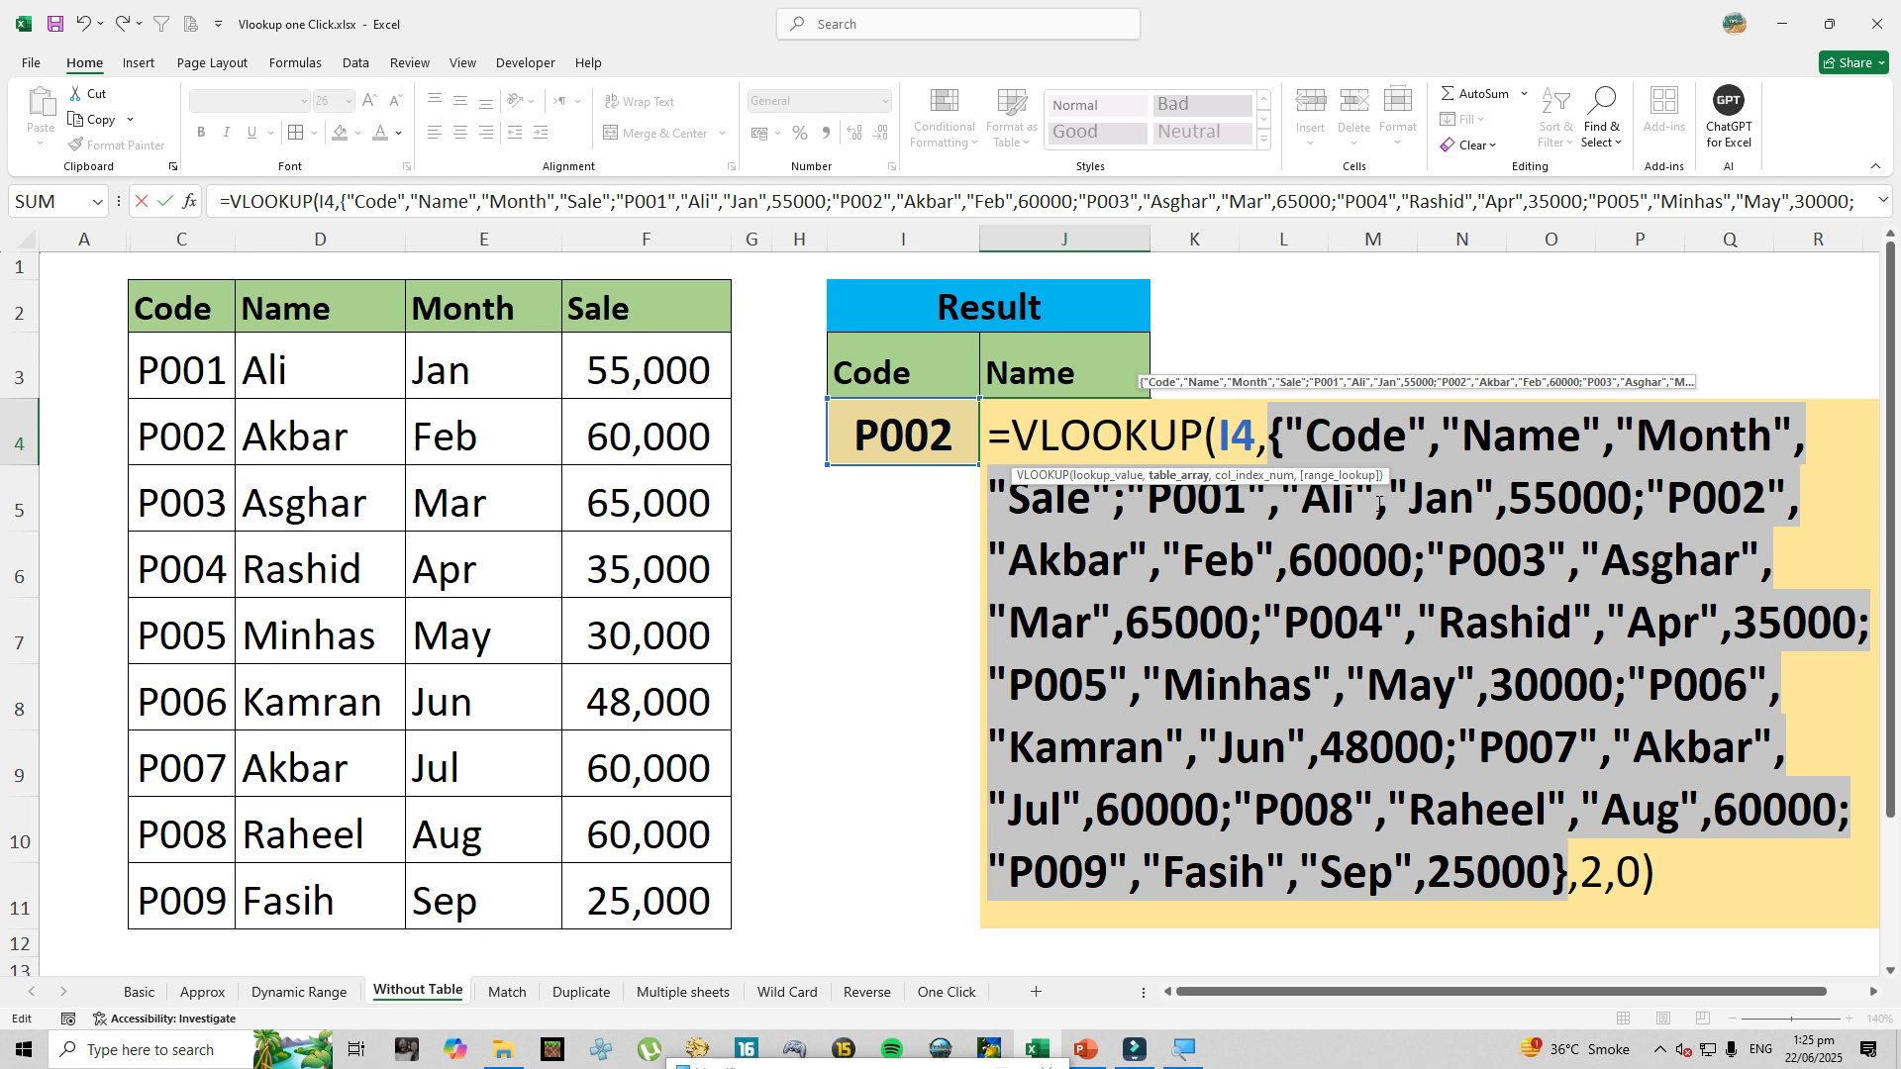
key("Return")
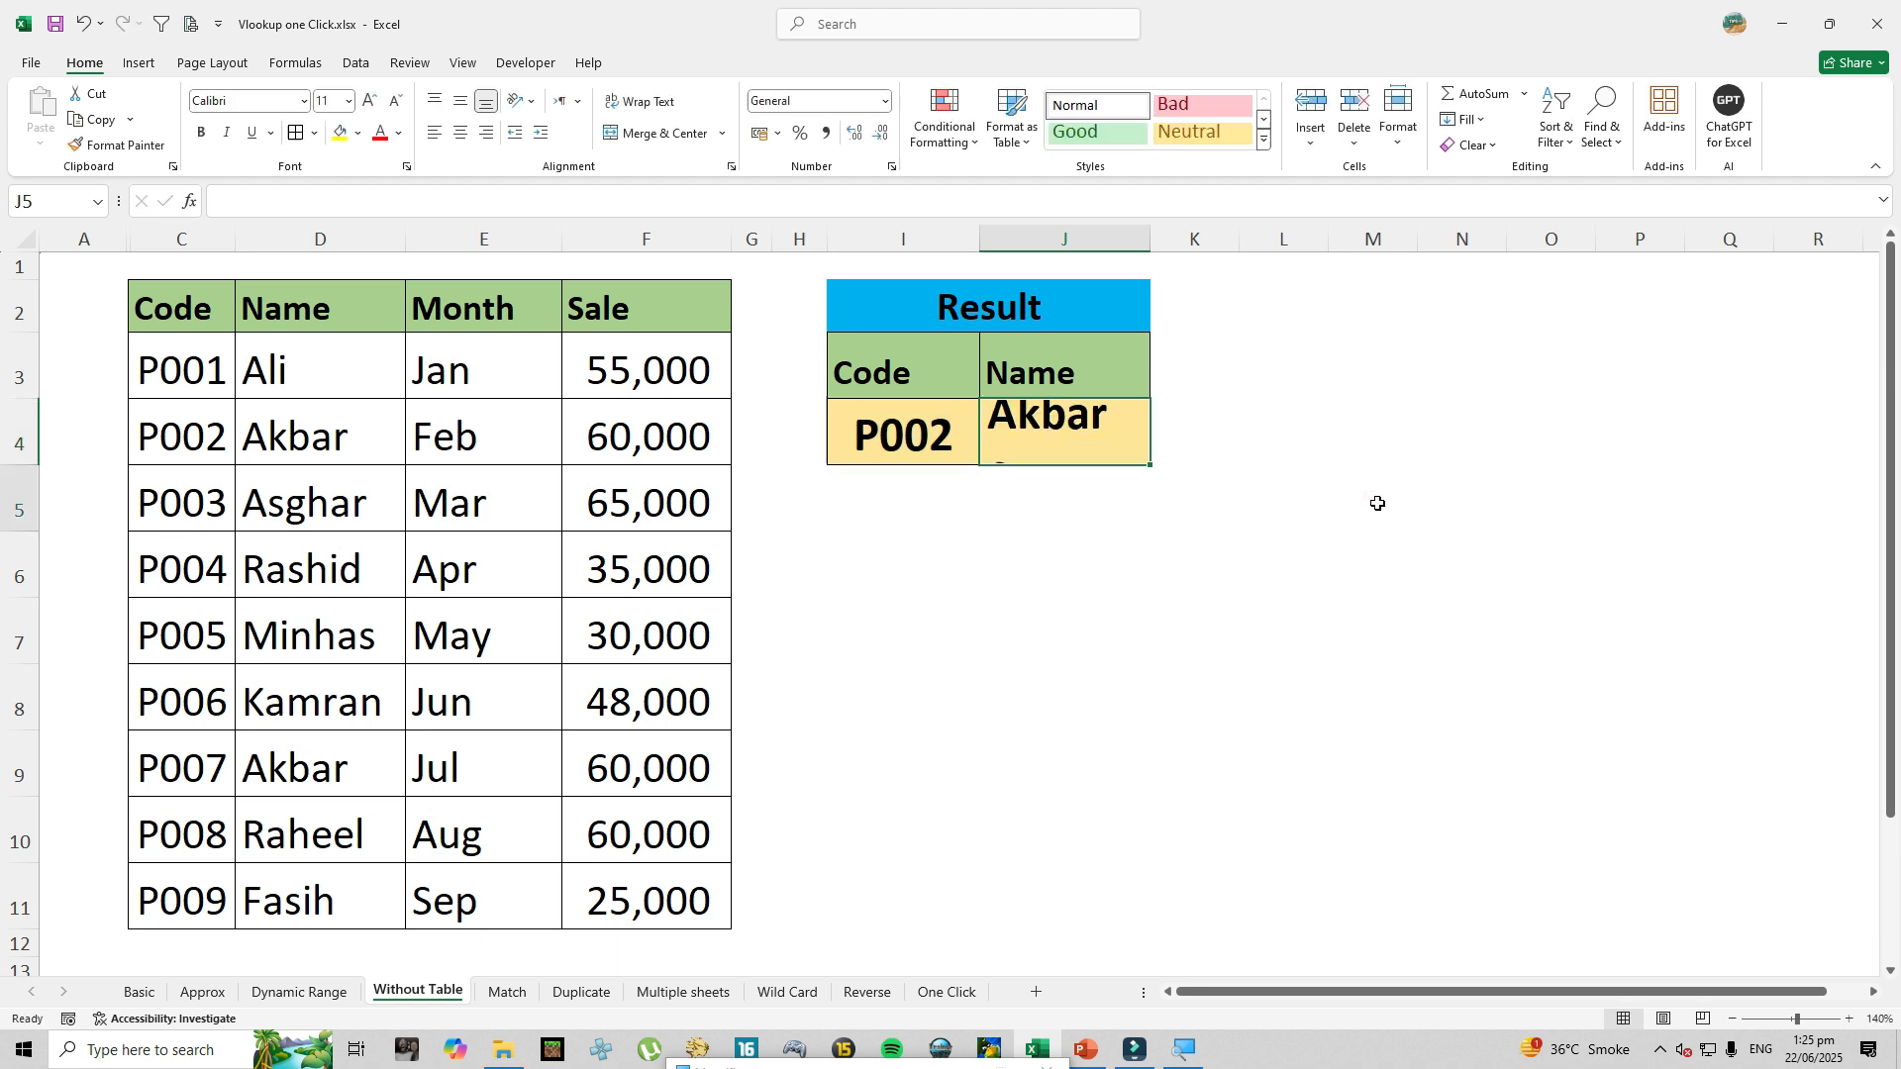
key("Up")
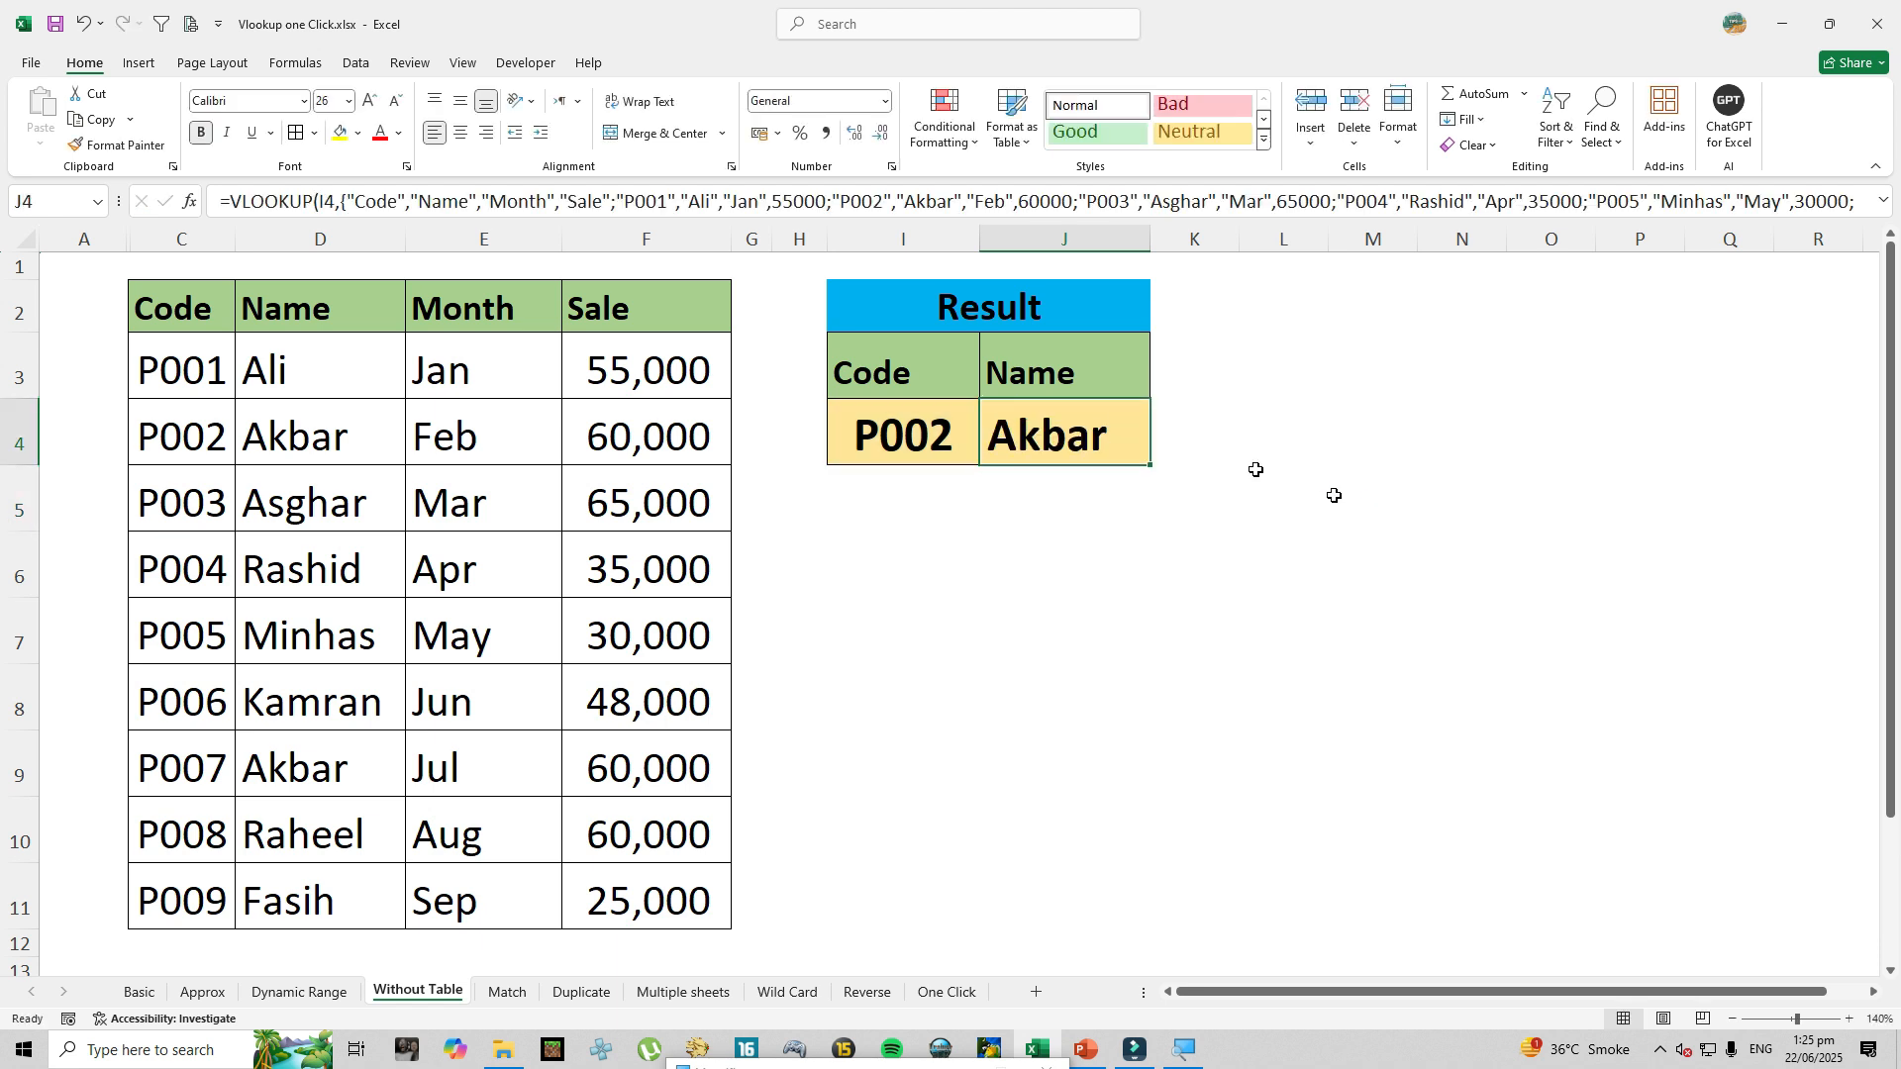
Delete columns C through F, which hold the source sales data.
left_click_drag(167, 240, 643, 241)
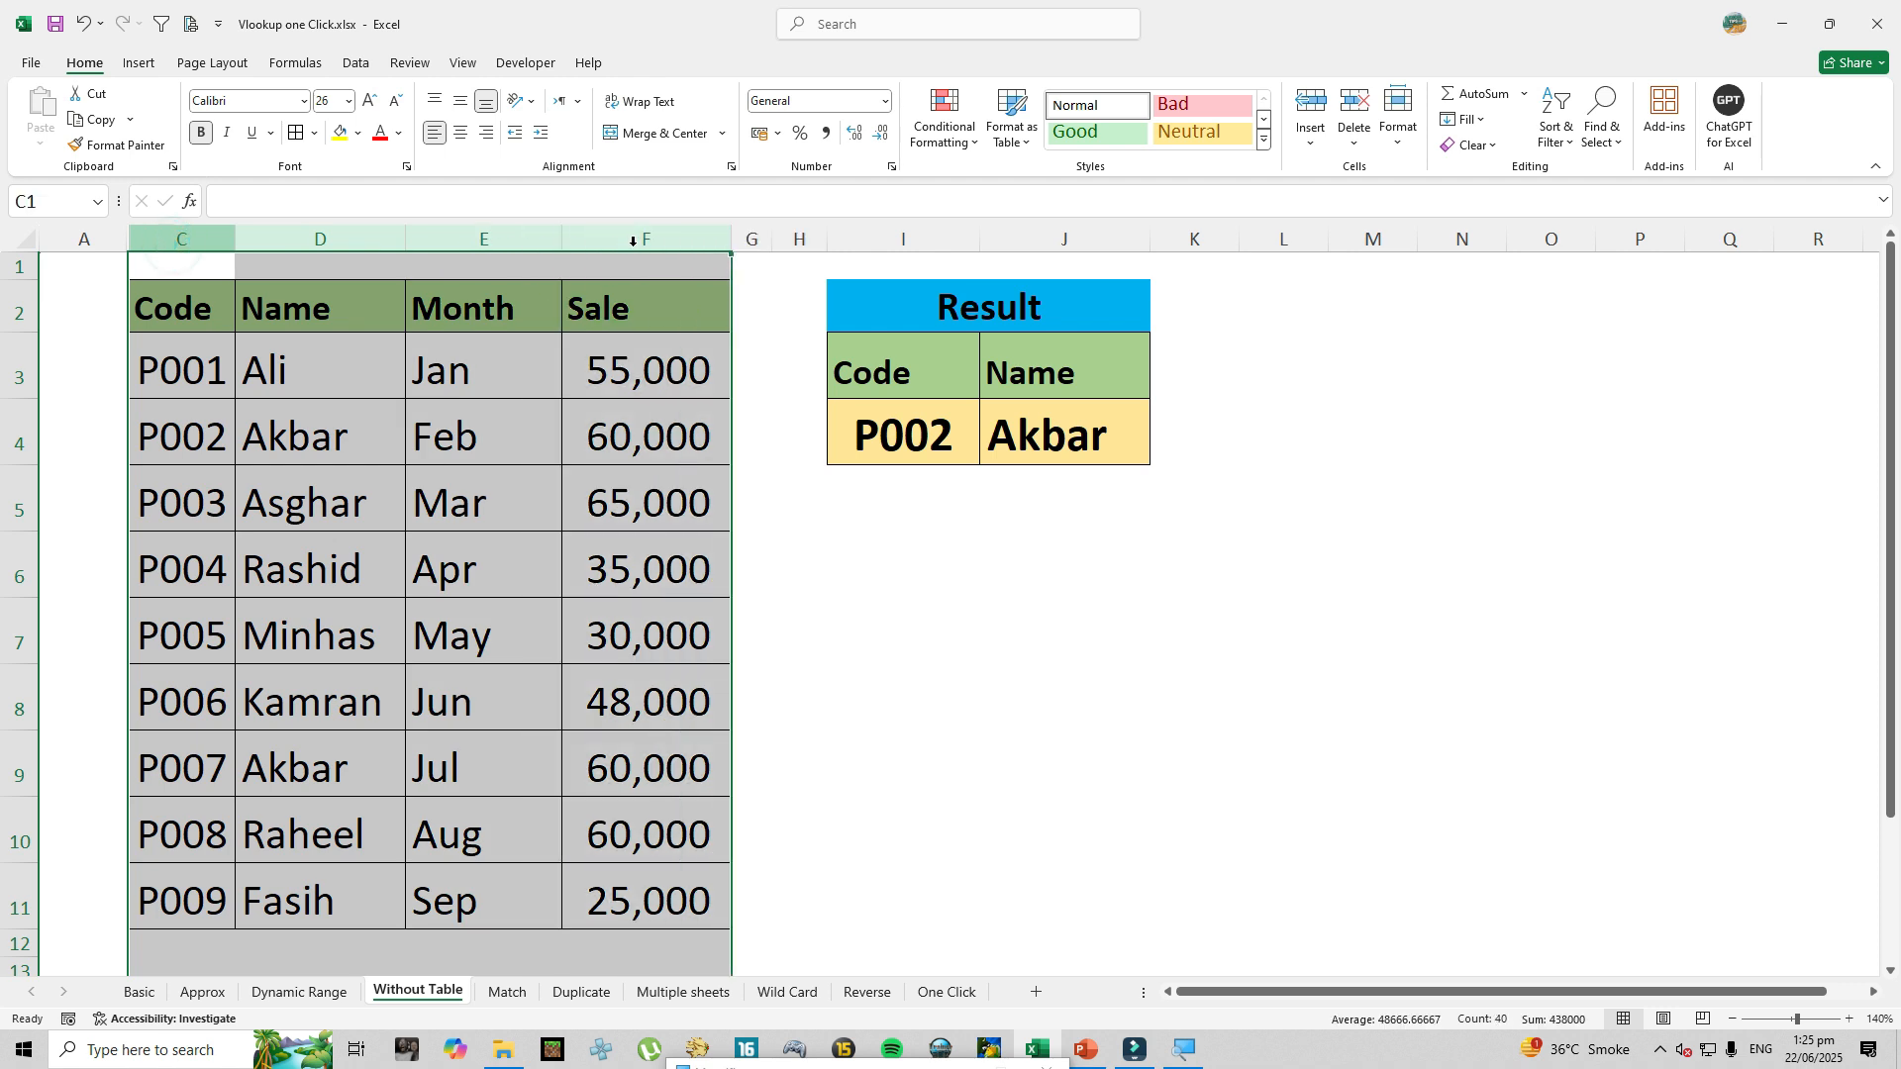
right_click(644, 241)
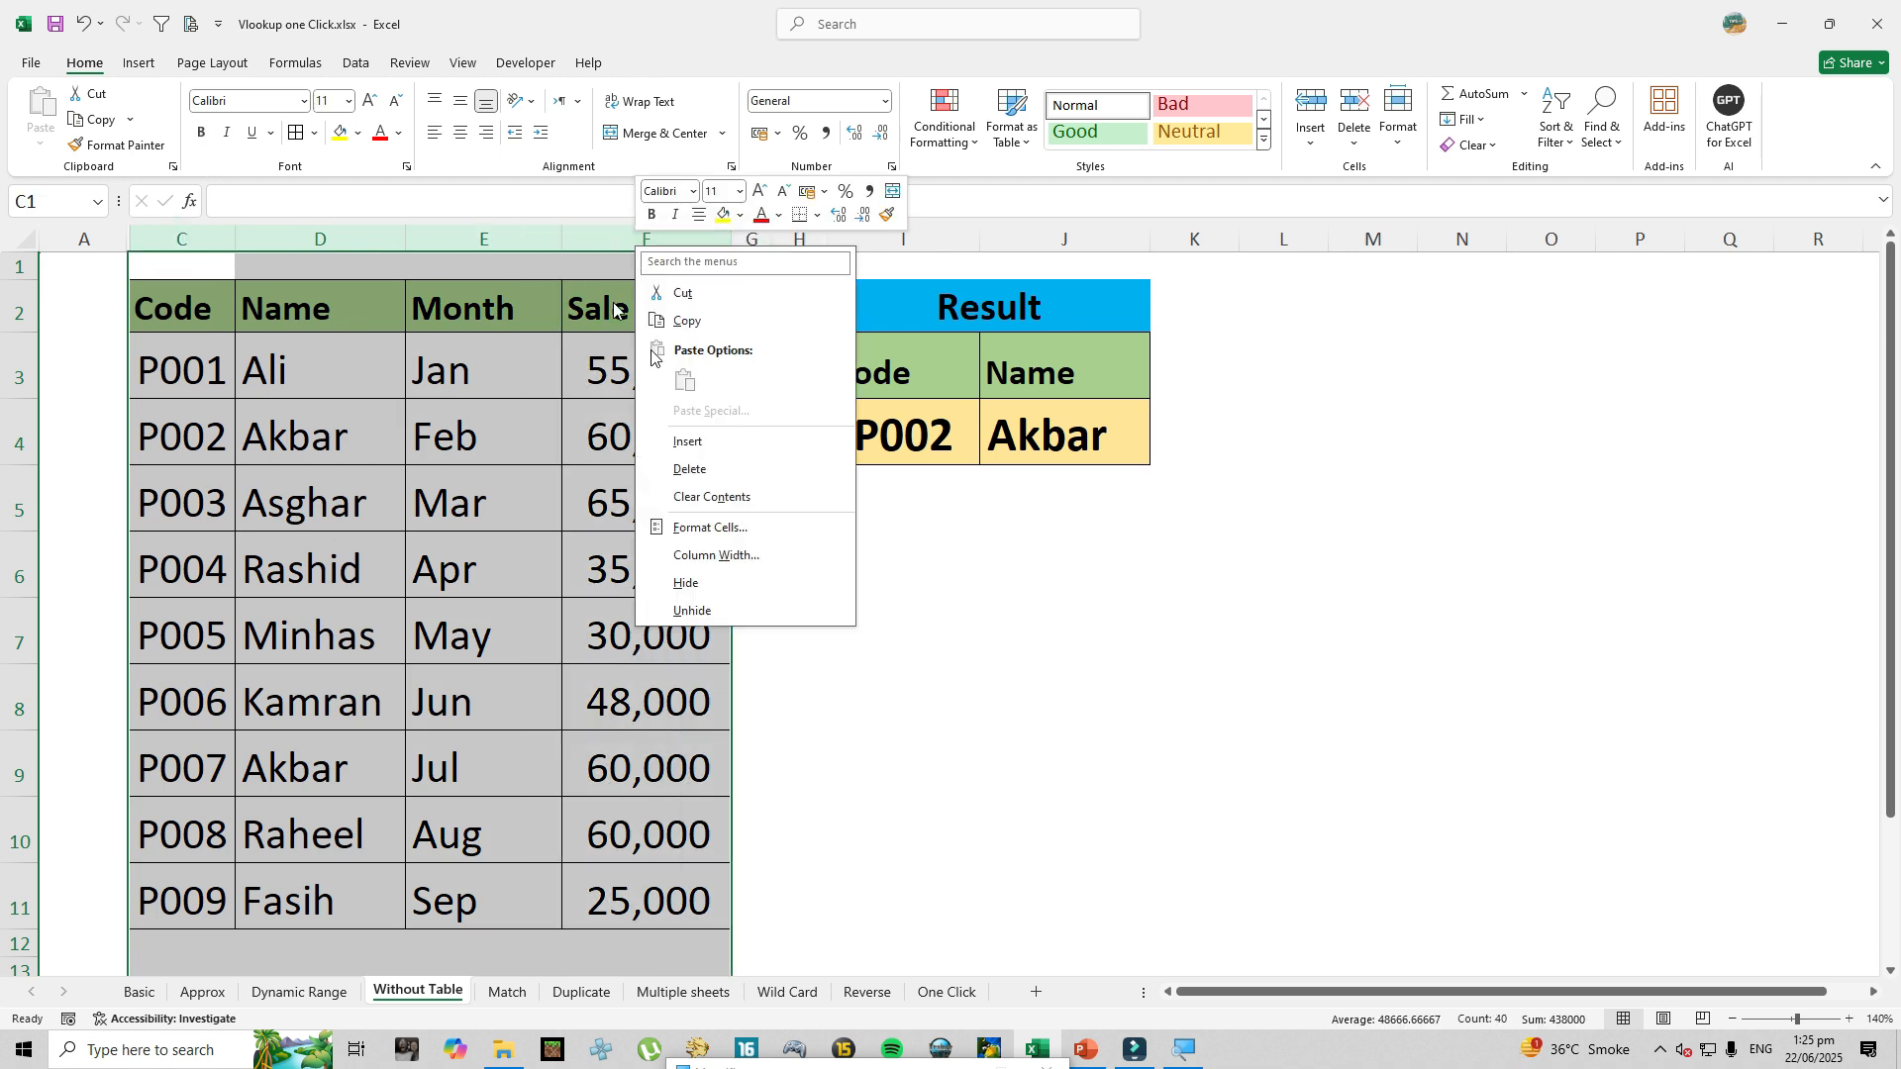
left_click(711, 479)
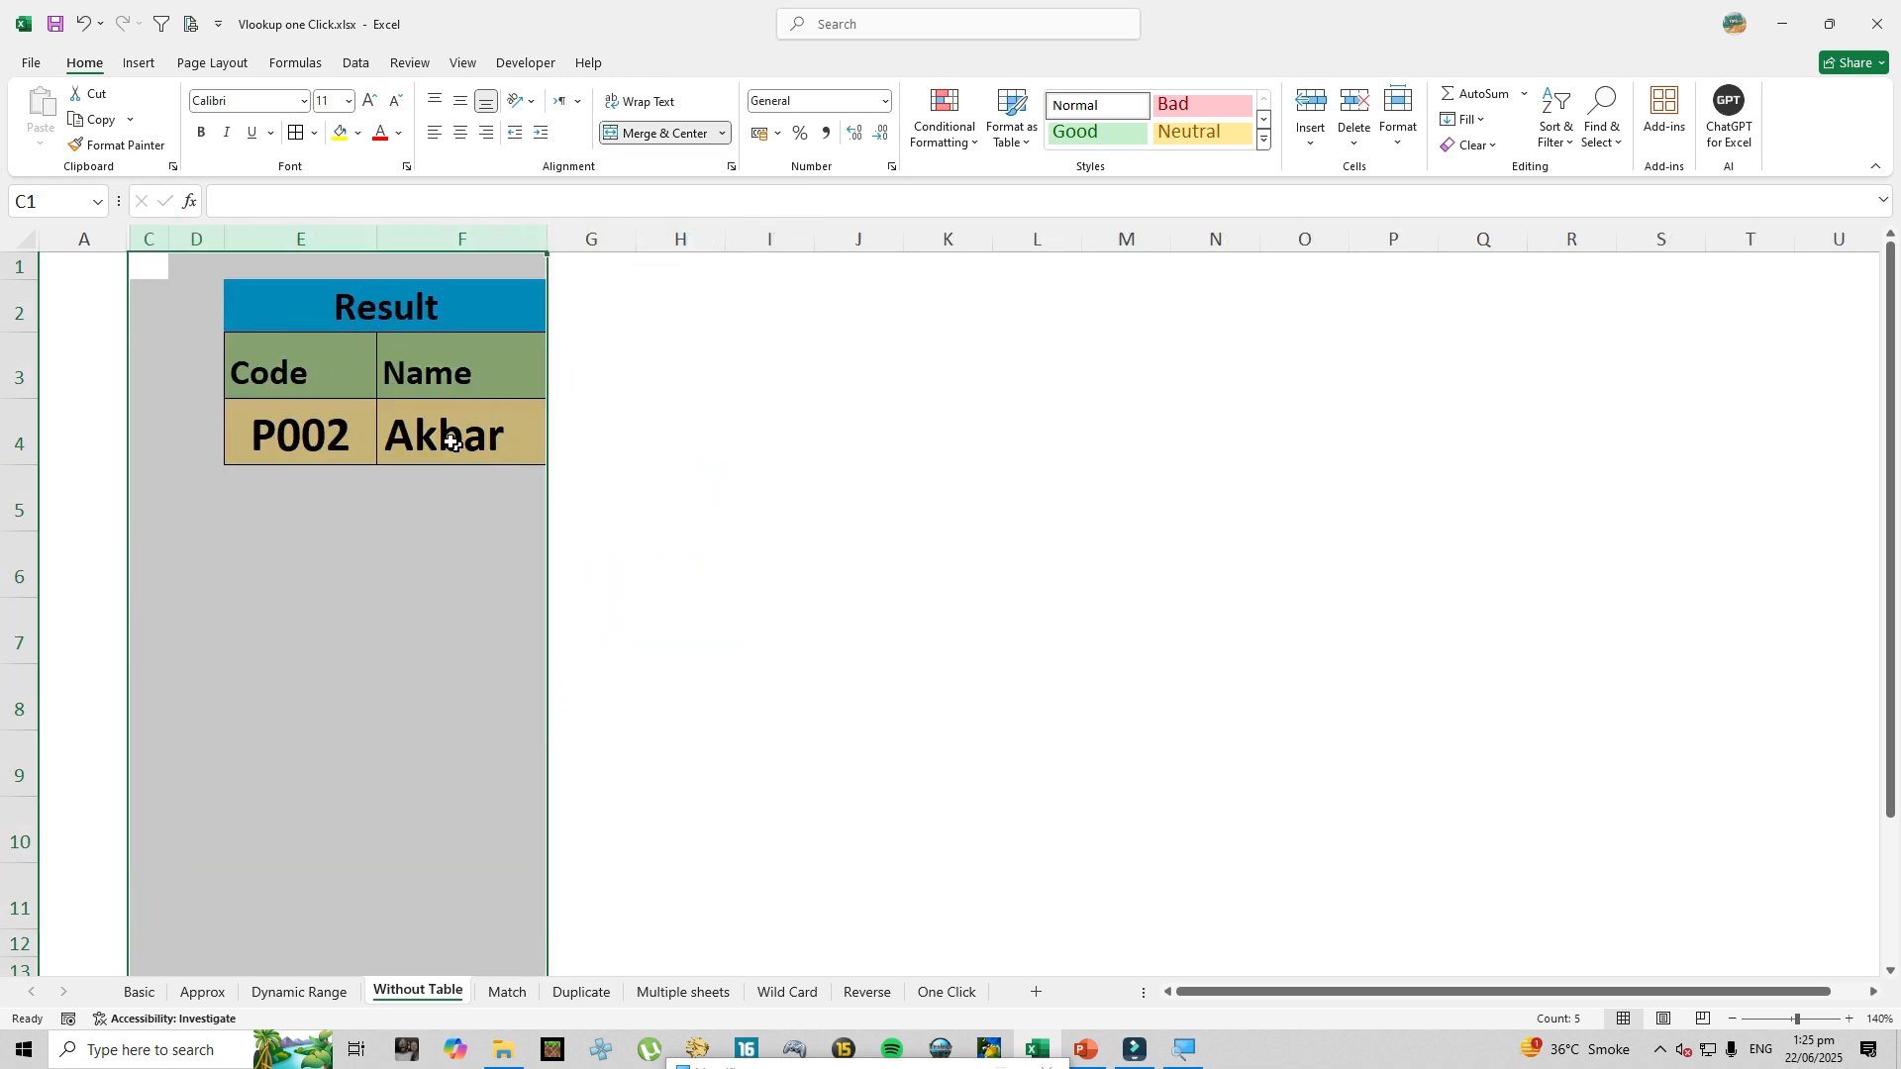
Set the lookup code in E4 to P003 to test the formula without its source data.
left_click(358, 432)
double_click(365, 434)
key("BackSpace")
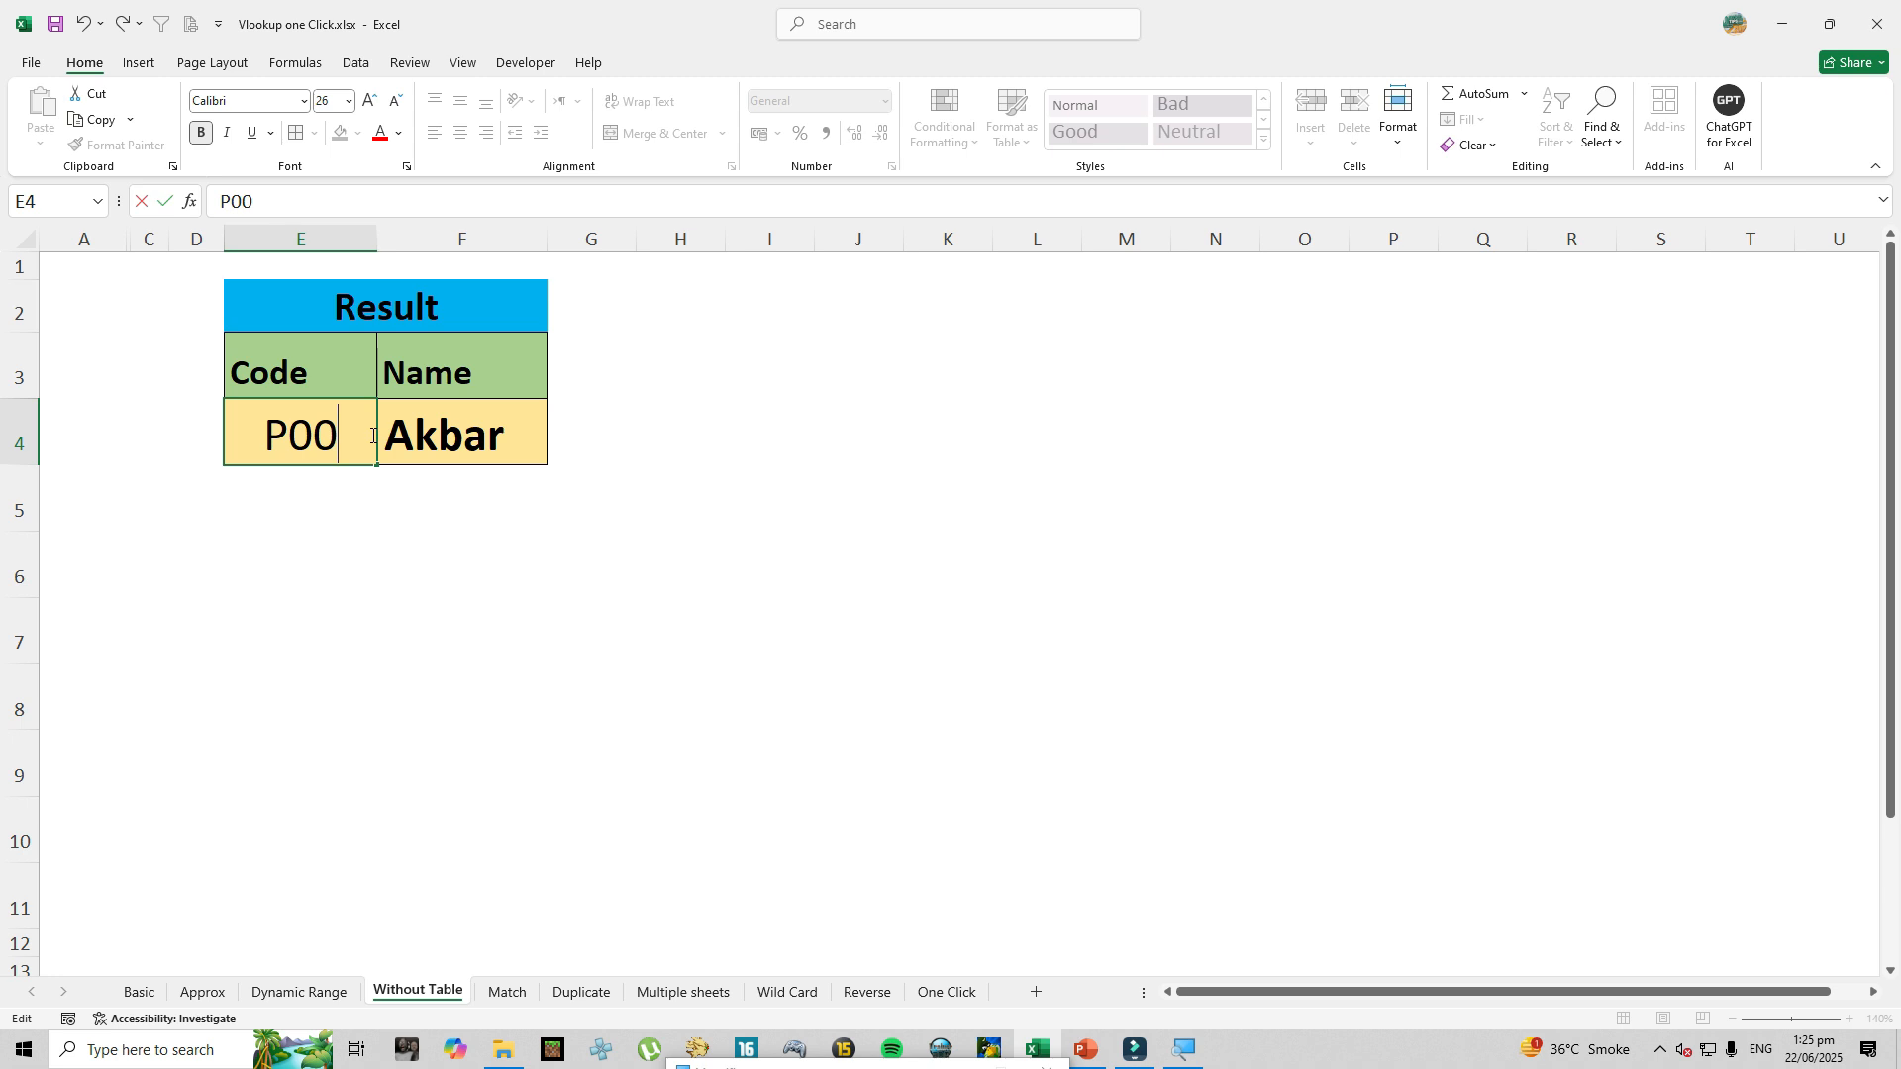
type("3")
key("Return")
left_click(372, 436)
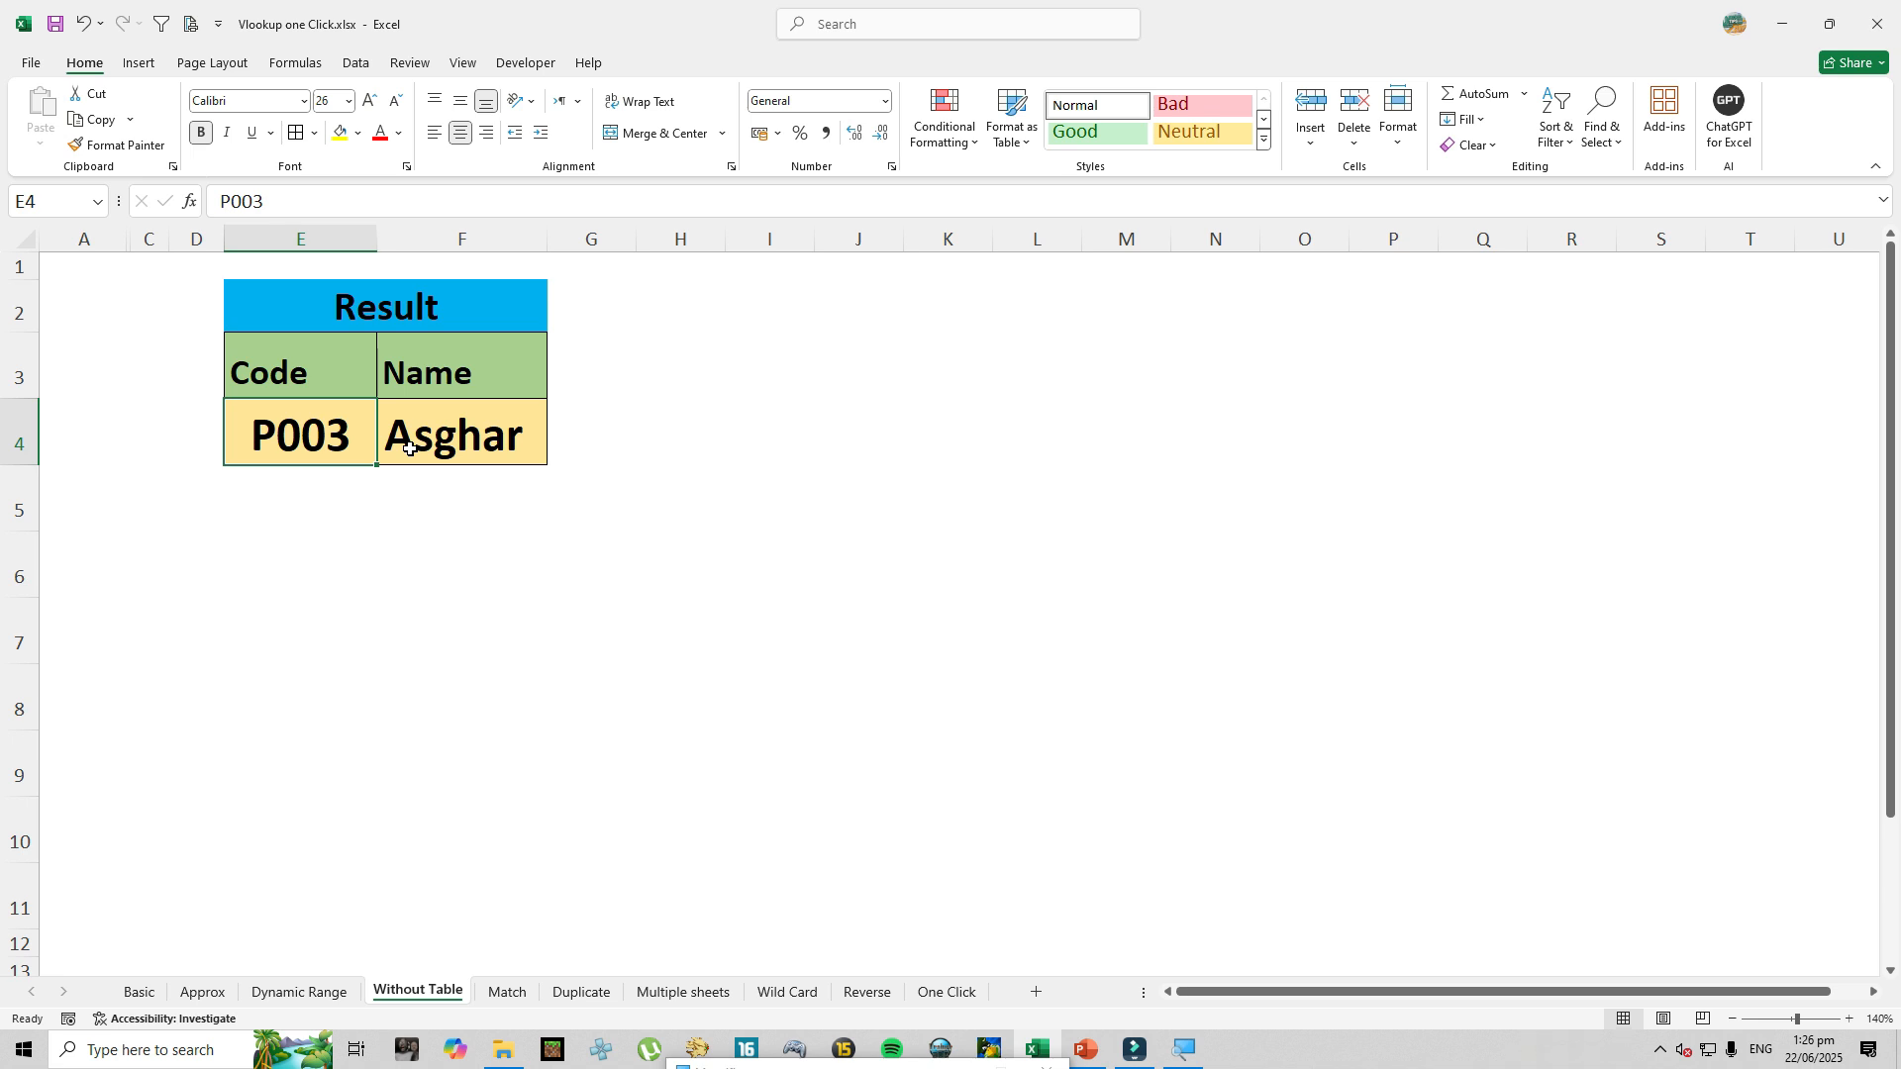
Open the Match sheet and examine the Result block's Name heading in J3 and the empty cell beneath it.
left_click(505, 991)
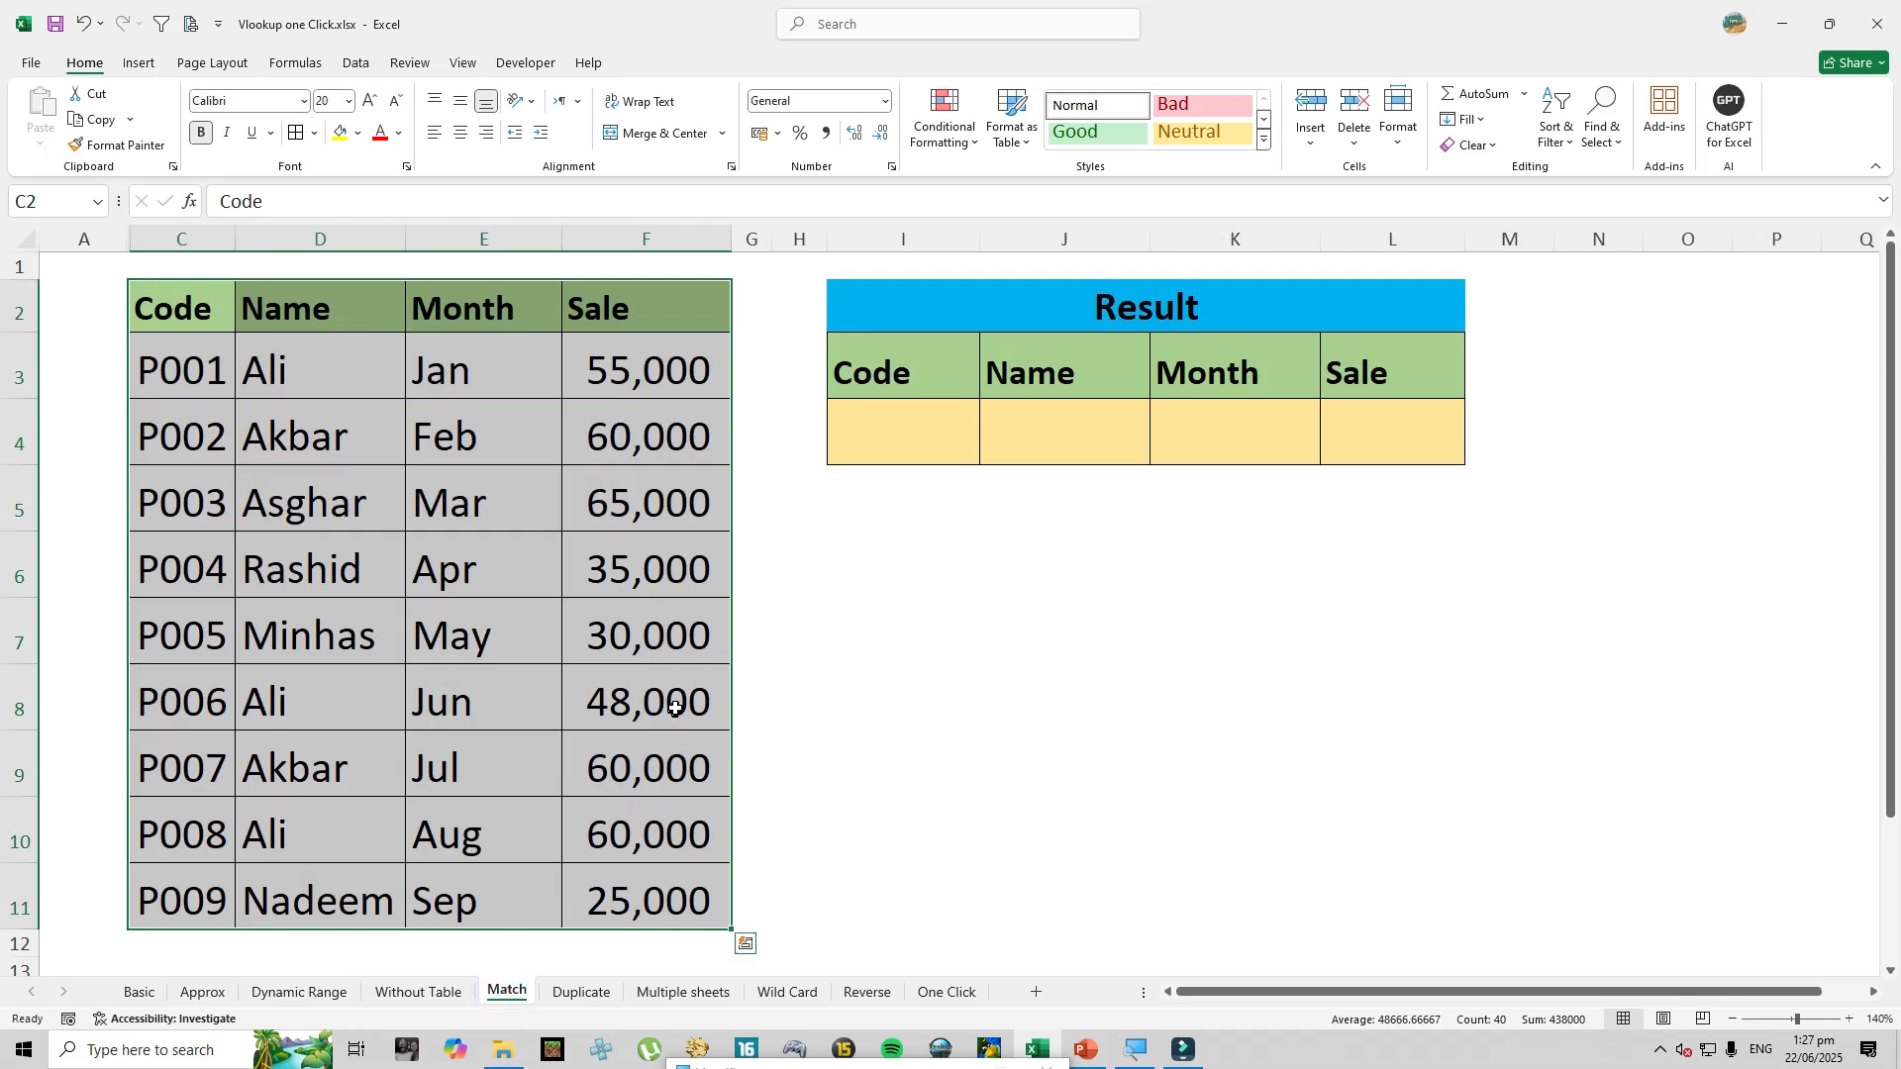
left_click(929, 453)
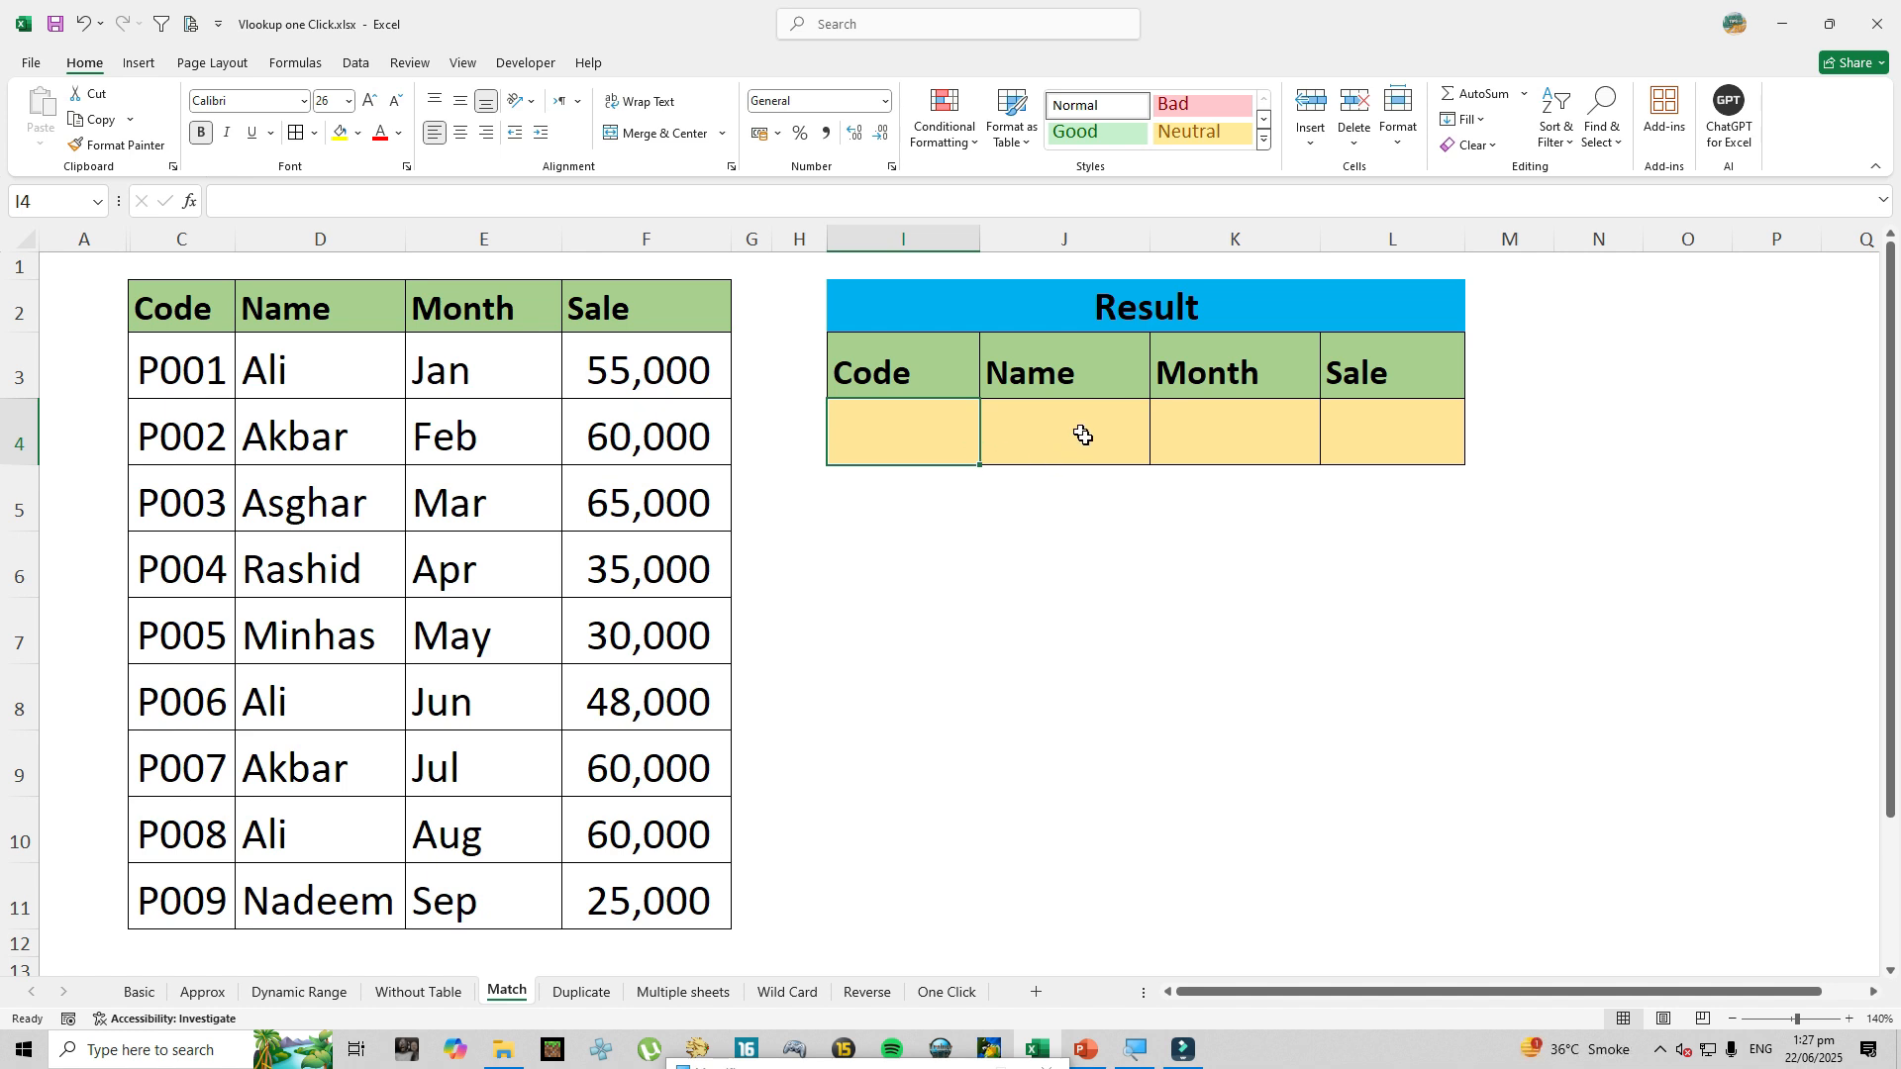
left_click(1019, 429)
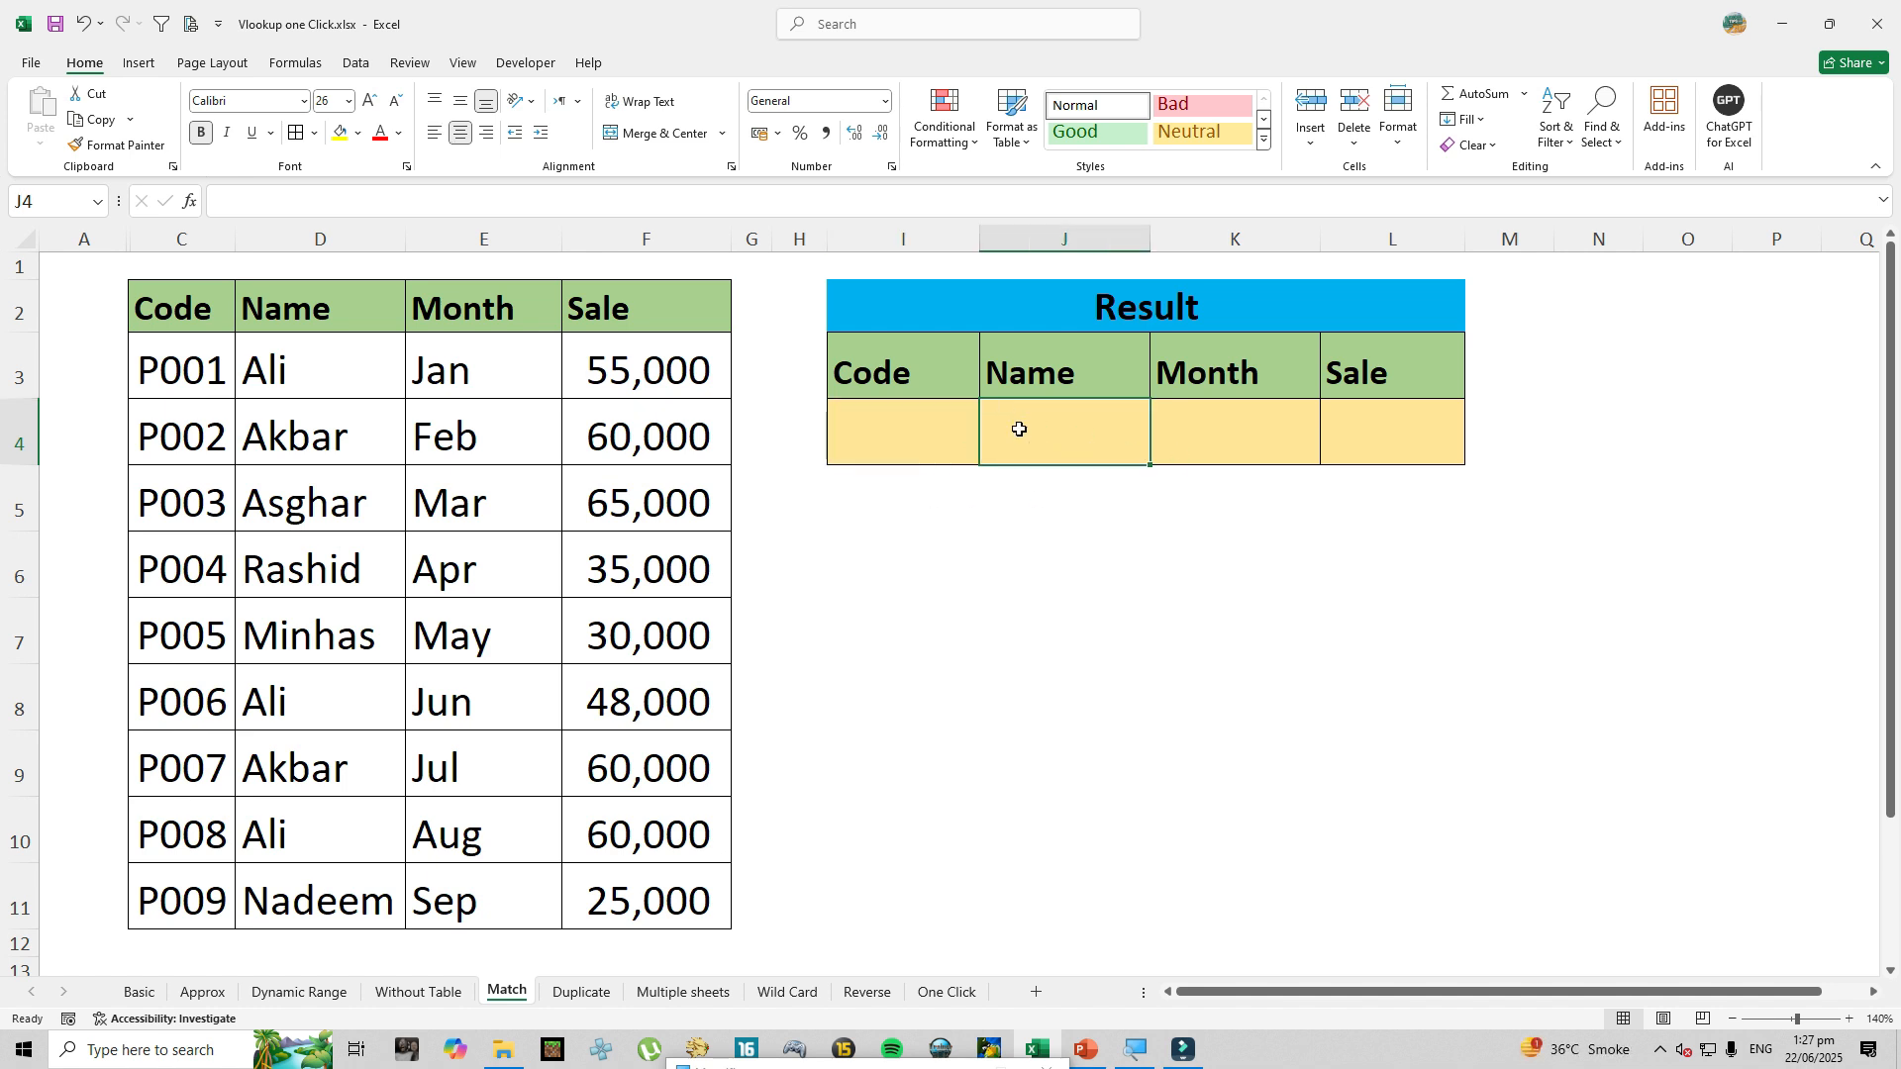
left_click(1028, 374)
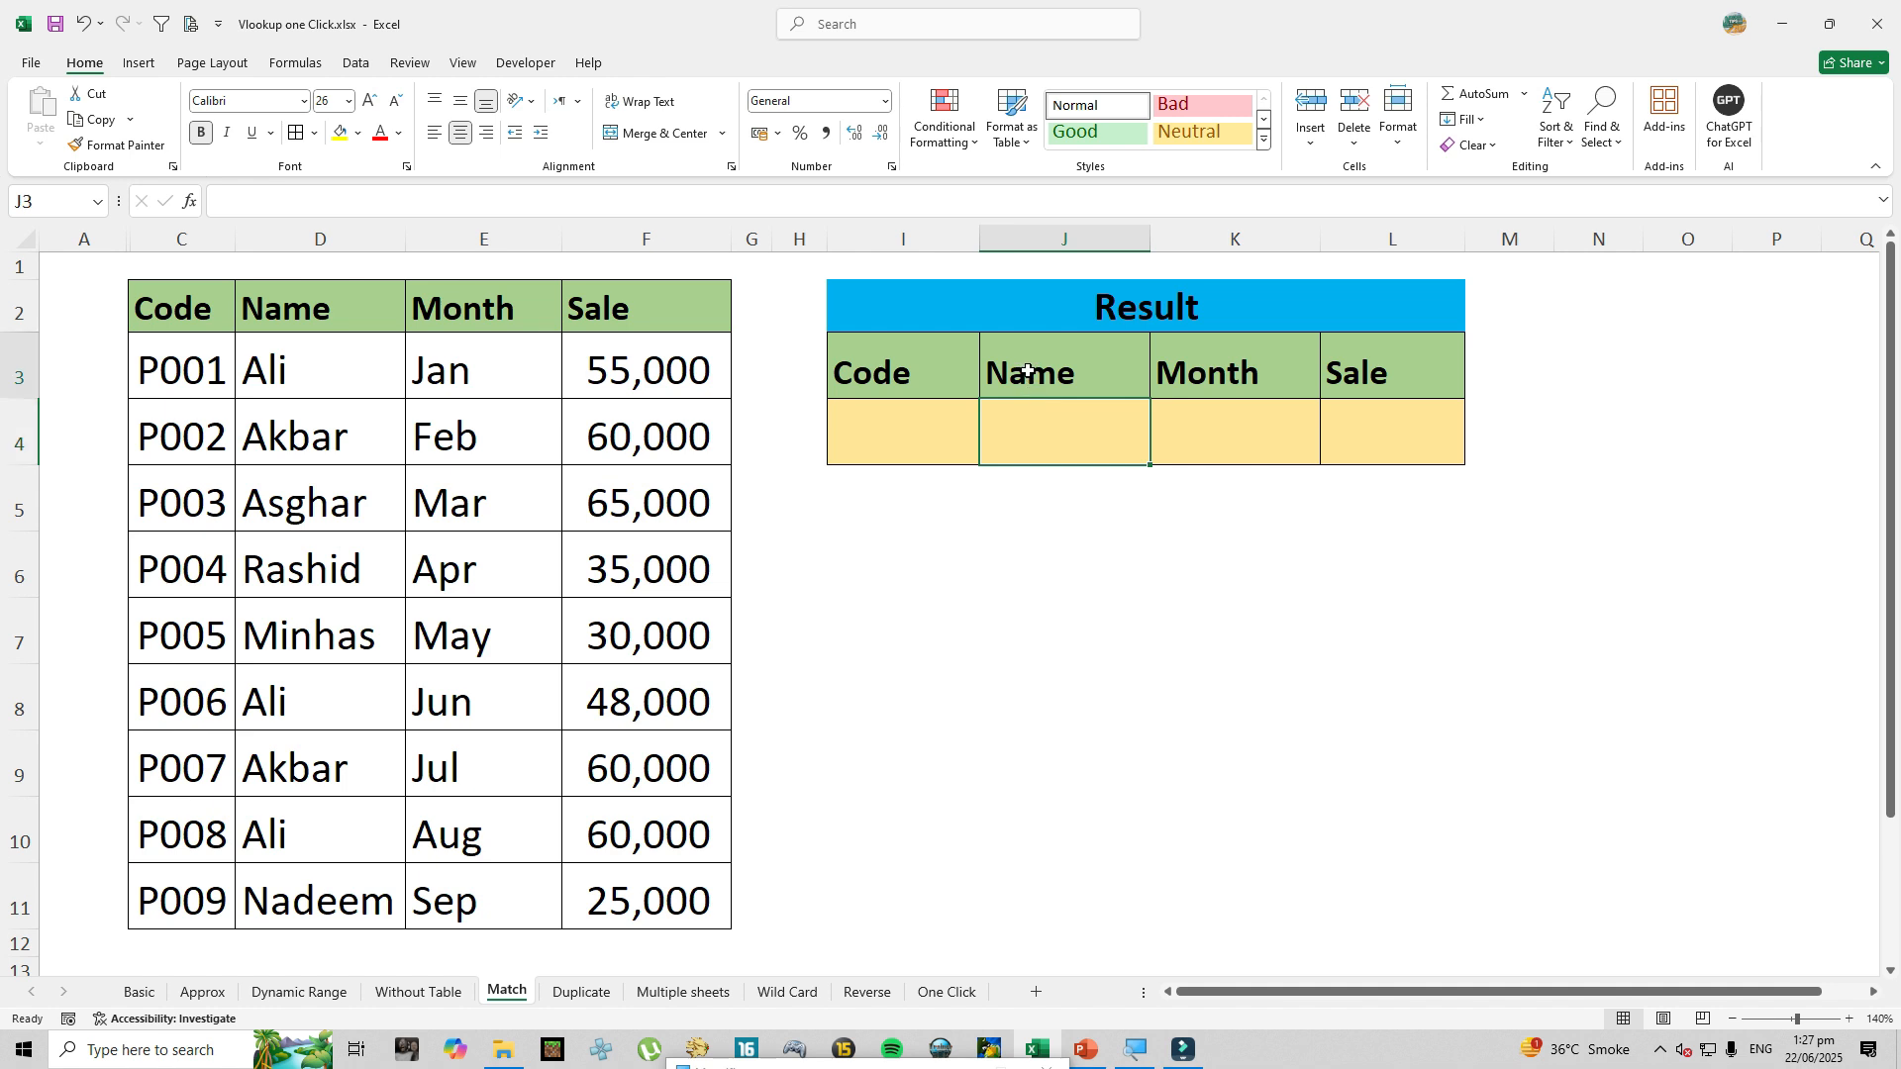
left_click(1026, 429)
left_click(1026, 374)
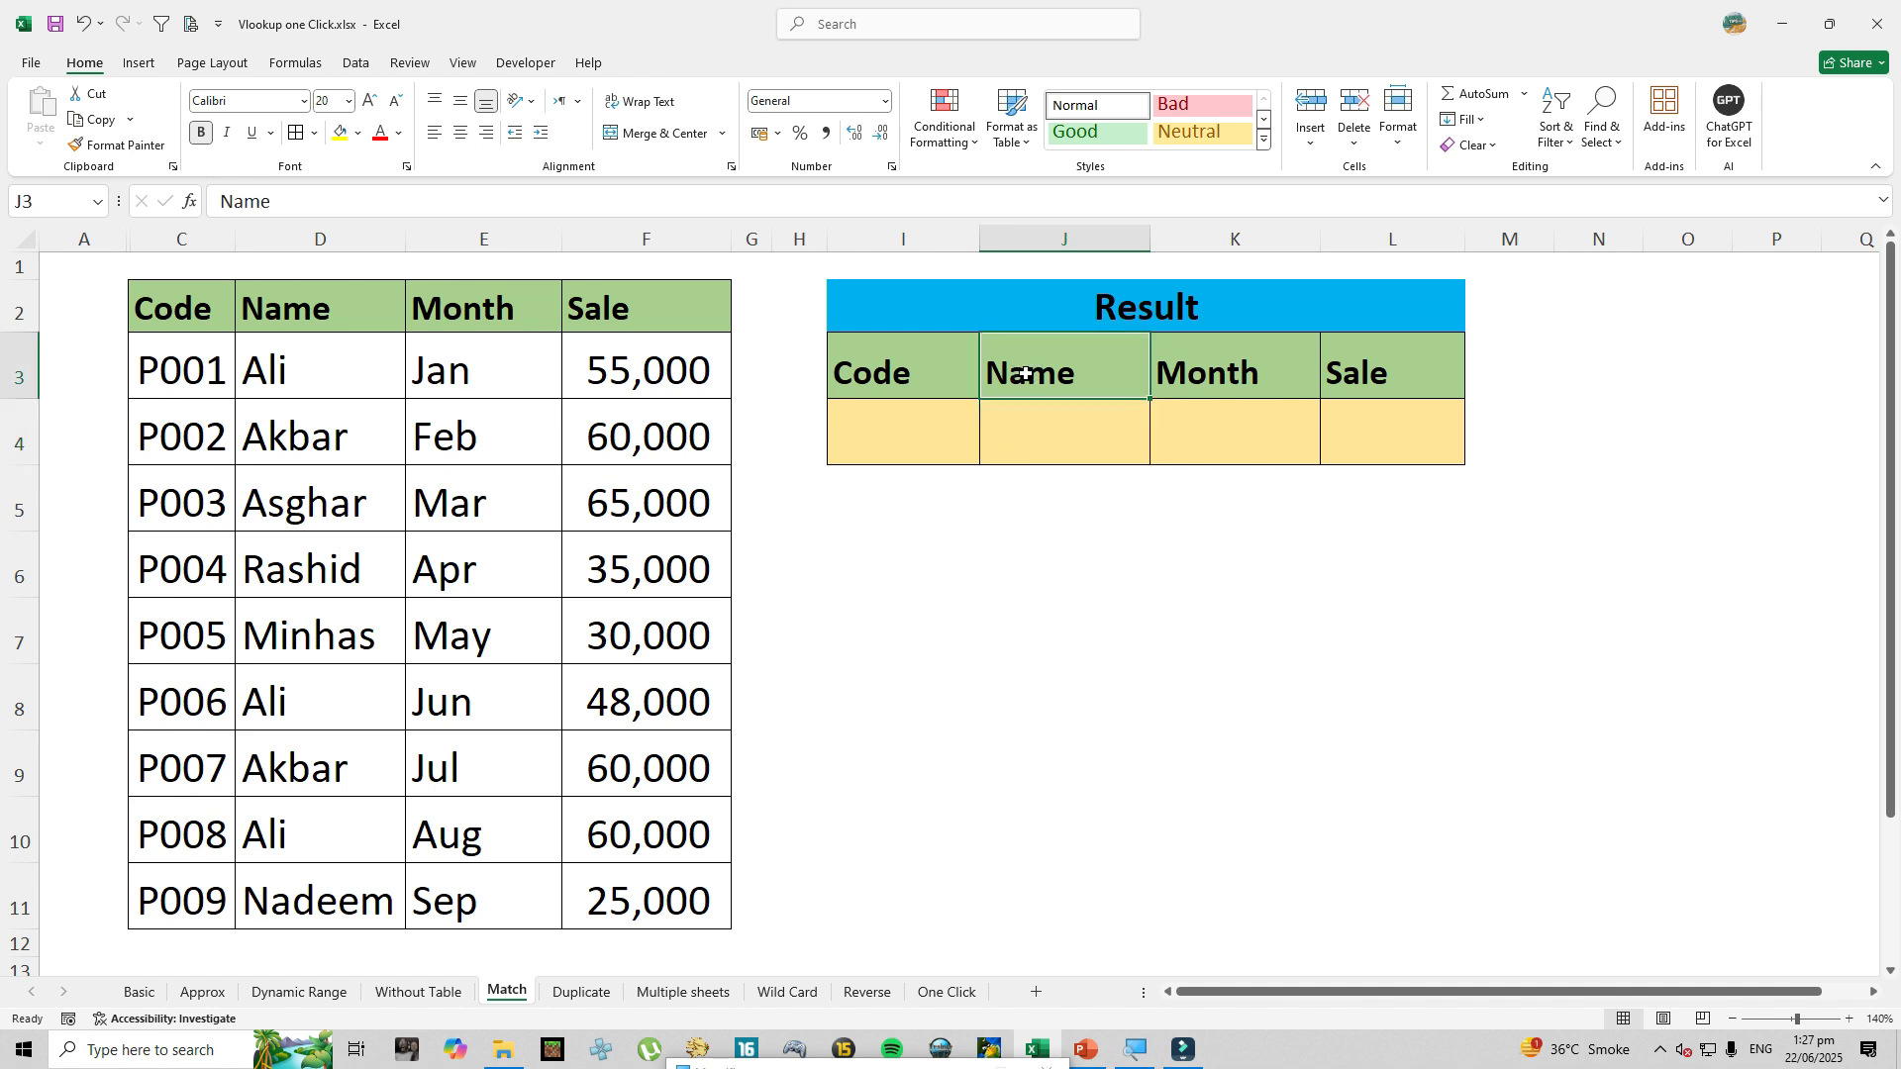
left_click(1036, 438)
left_click(1025, 375)
left_click(1020, 434)
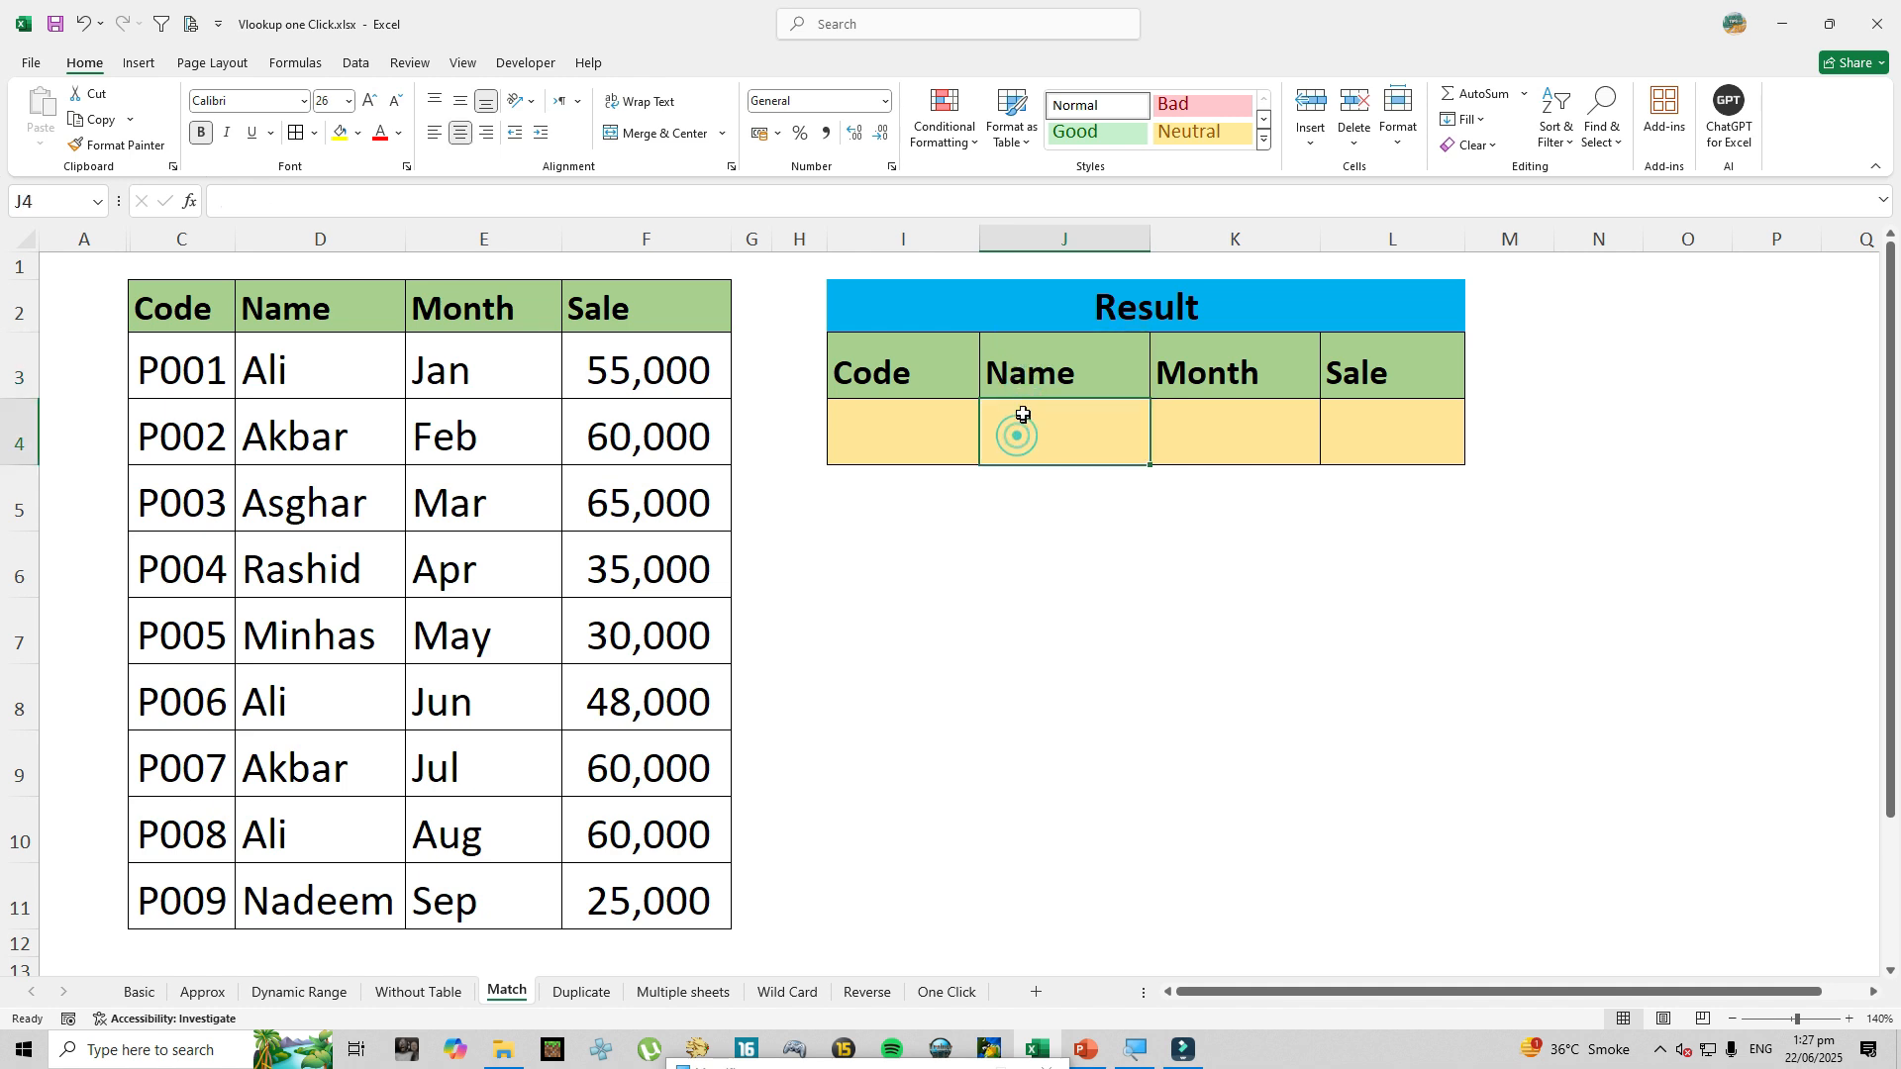
Enter the code P001 in I4 under the Result block's Code heading.
left_click(894, 431)
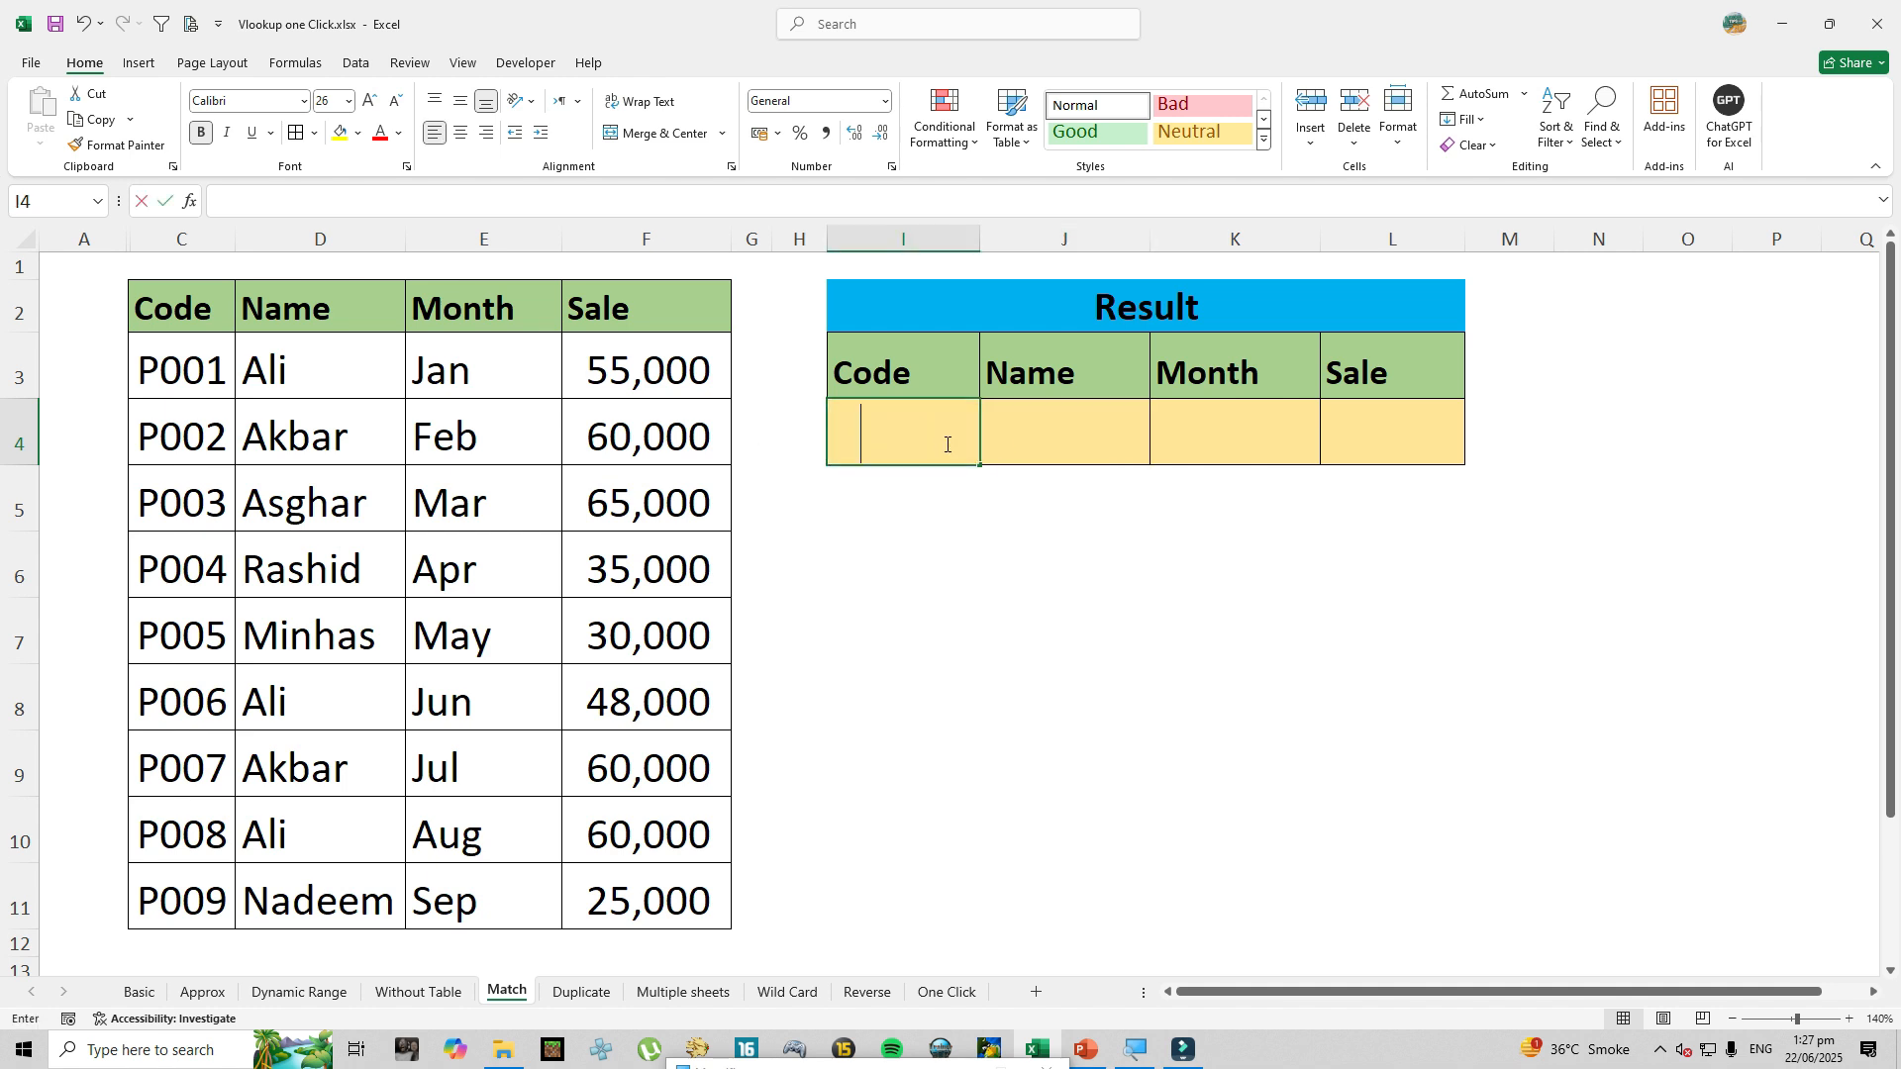
type("P001")
key("Return")
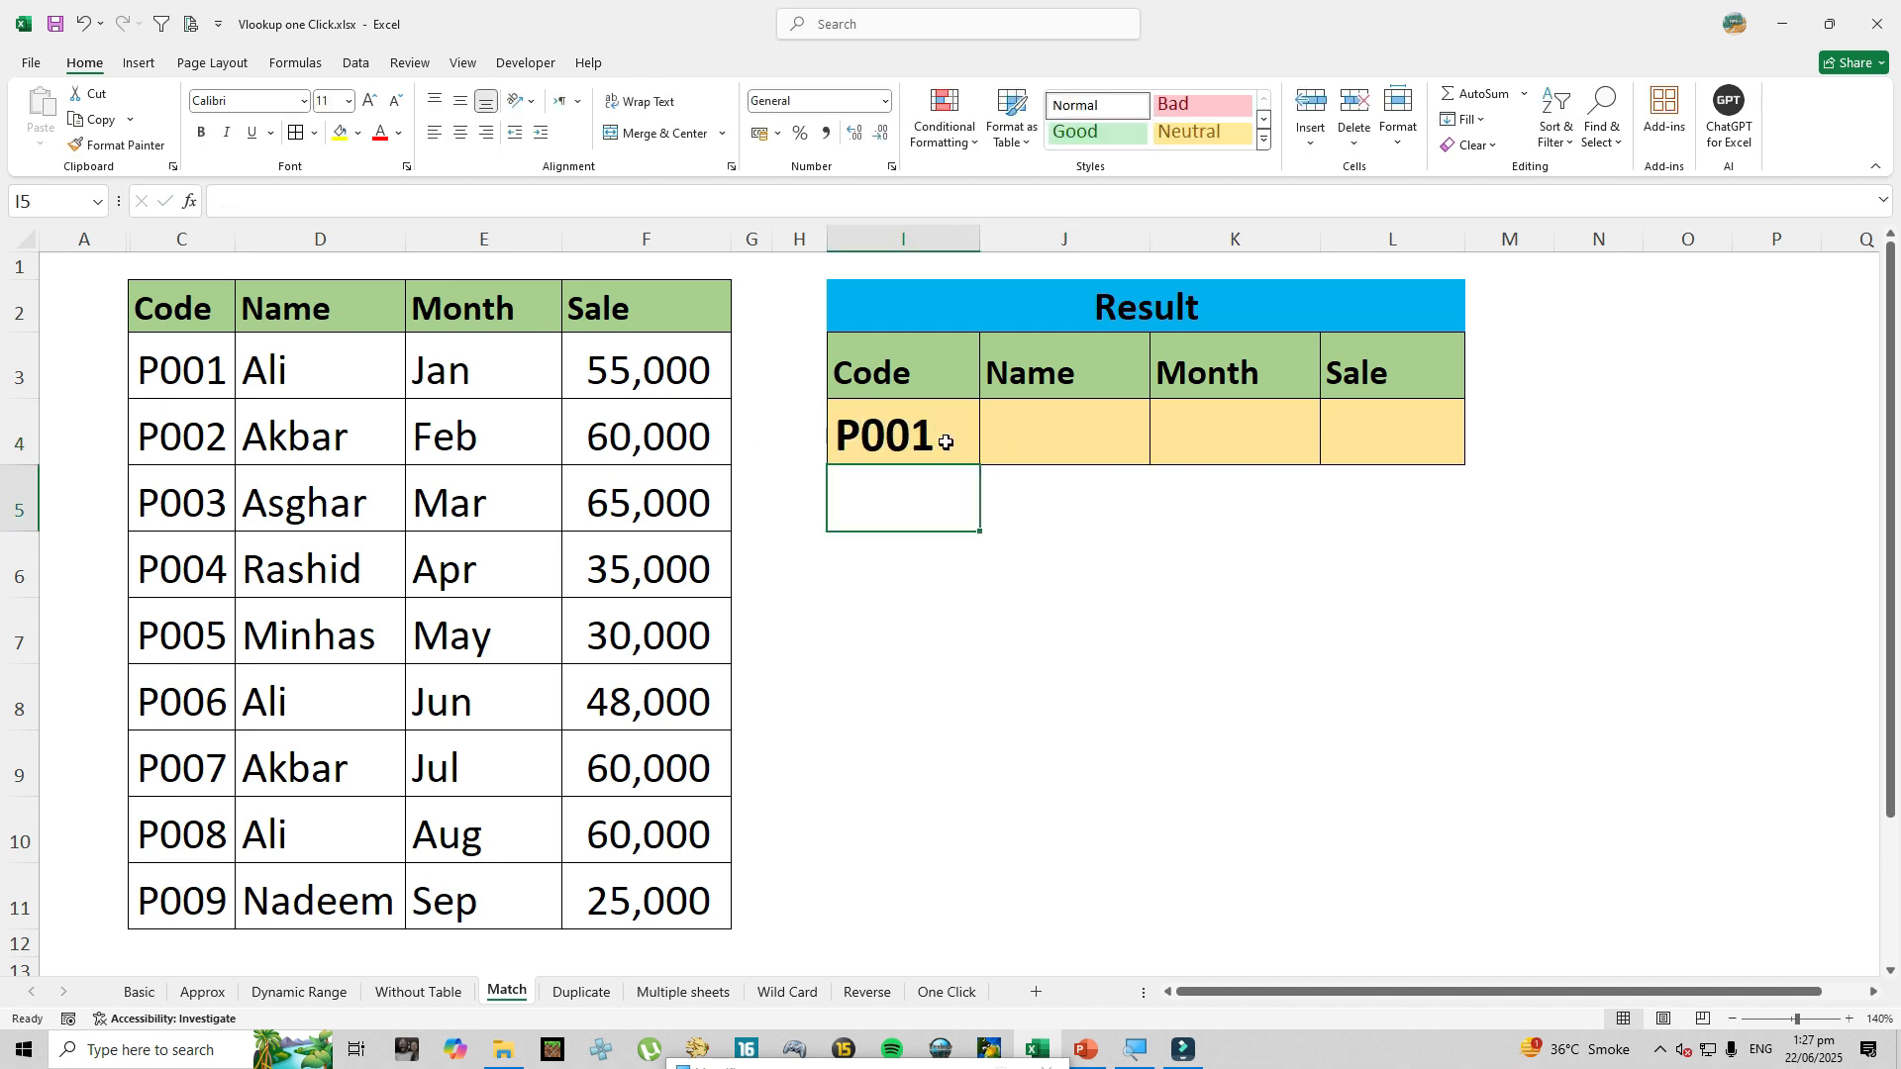
Enter =VLOOKUP(I4,$C$2:$F$11,2,0) in J4 under the Result block's Name heading.
left_click(1033, 456)
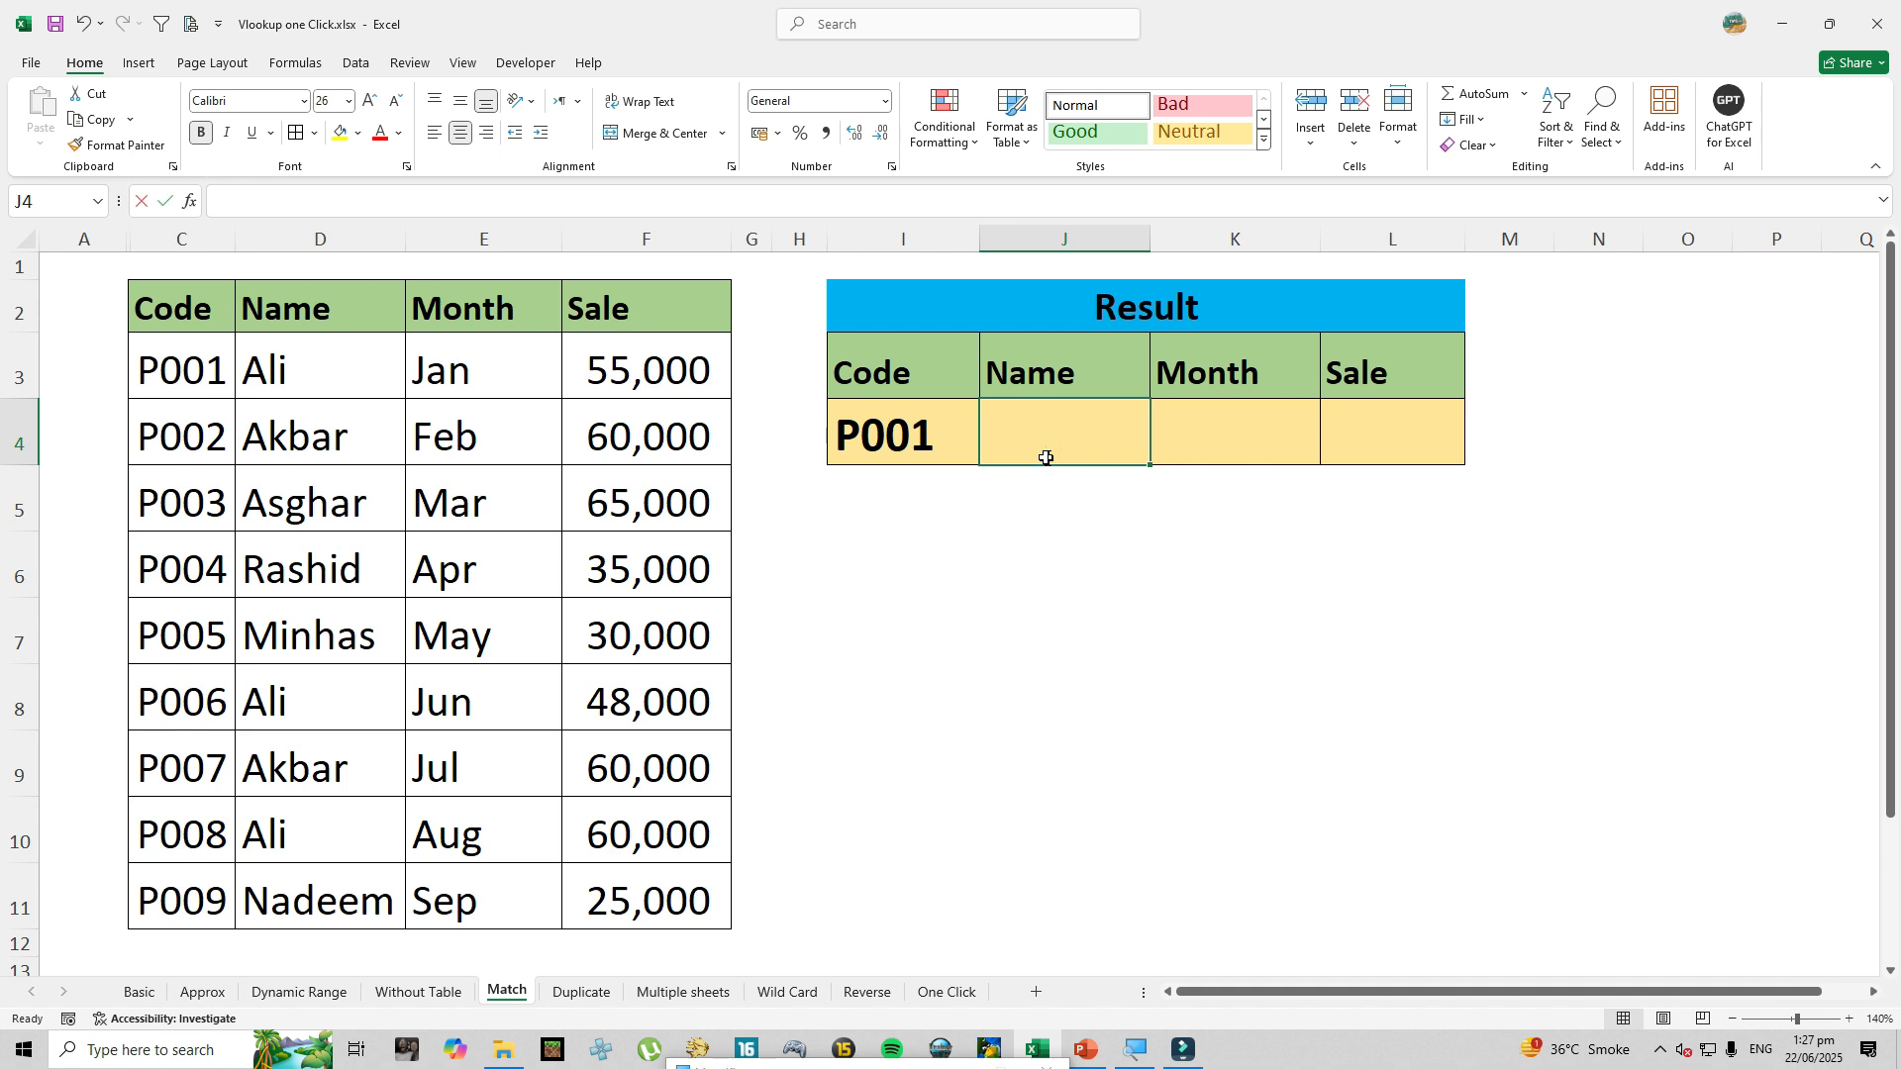
type("=vlook")
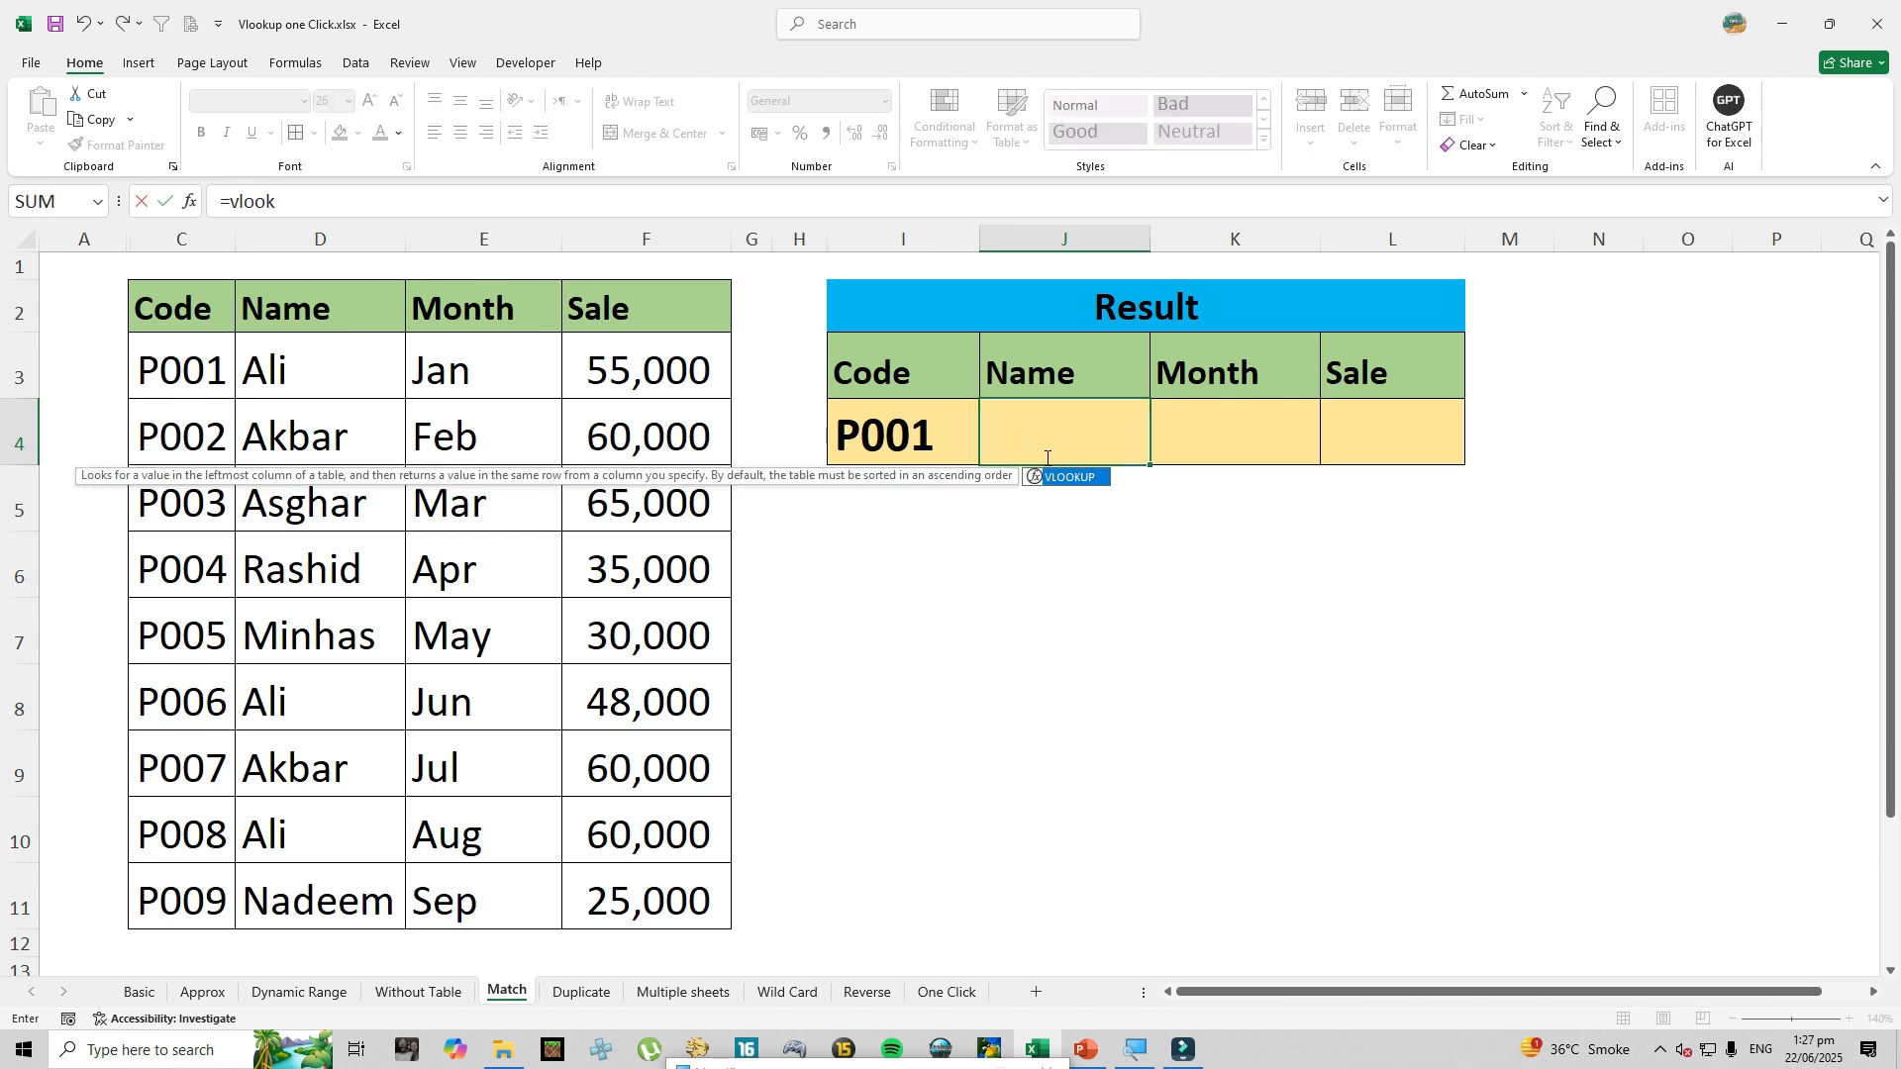
key("Tab")
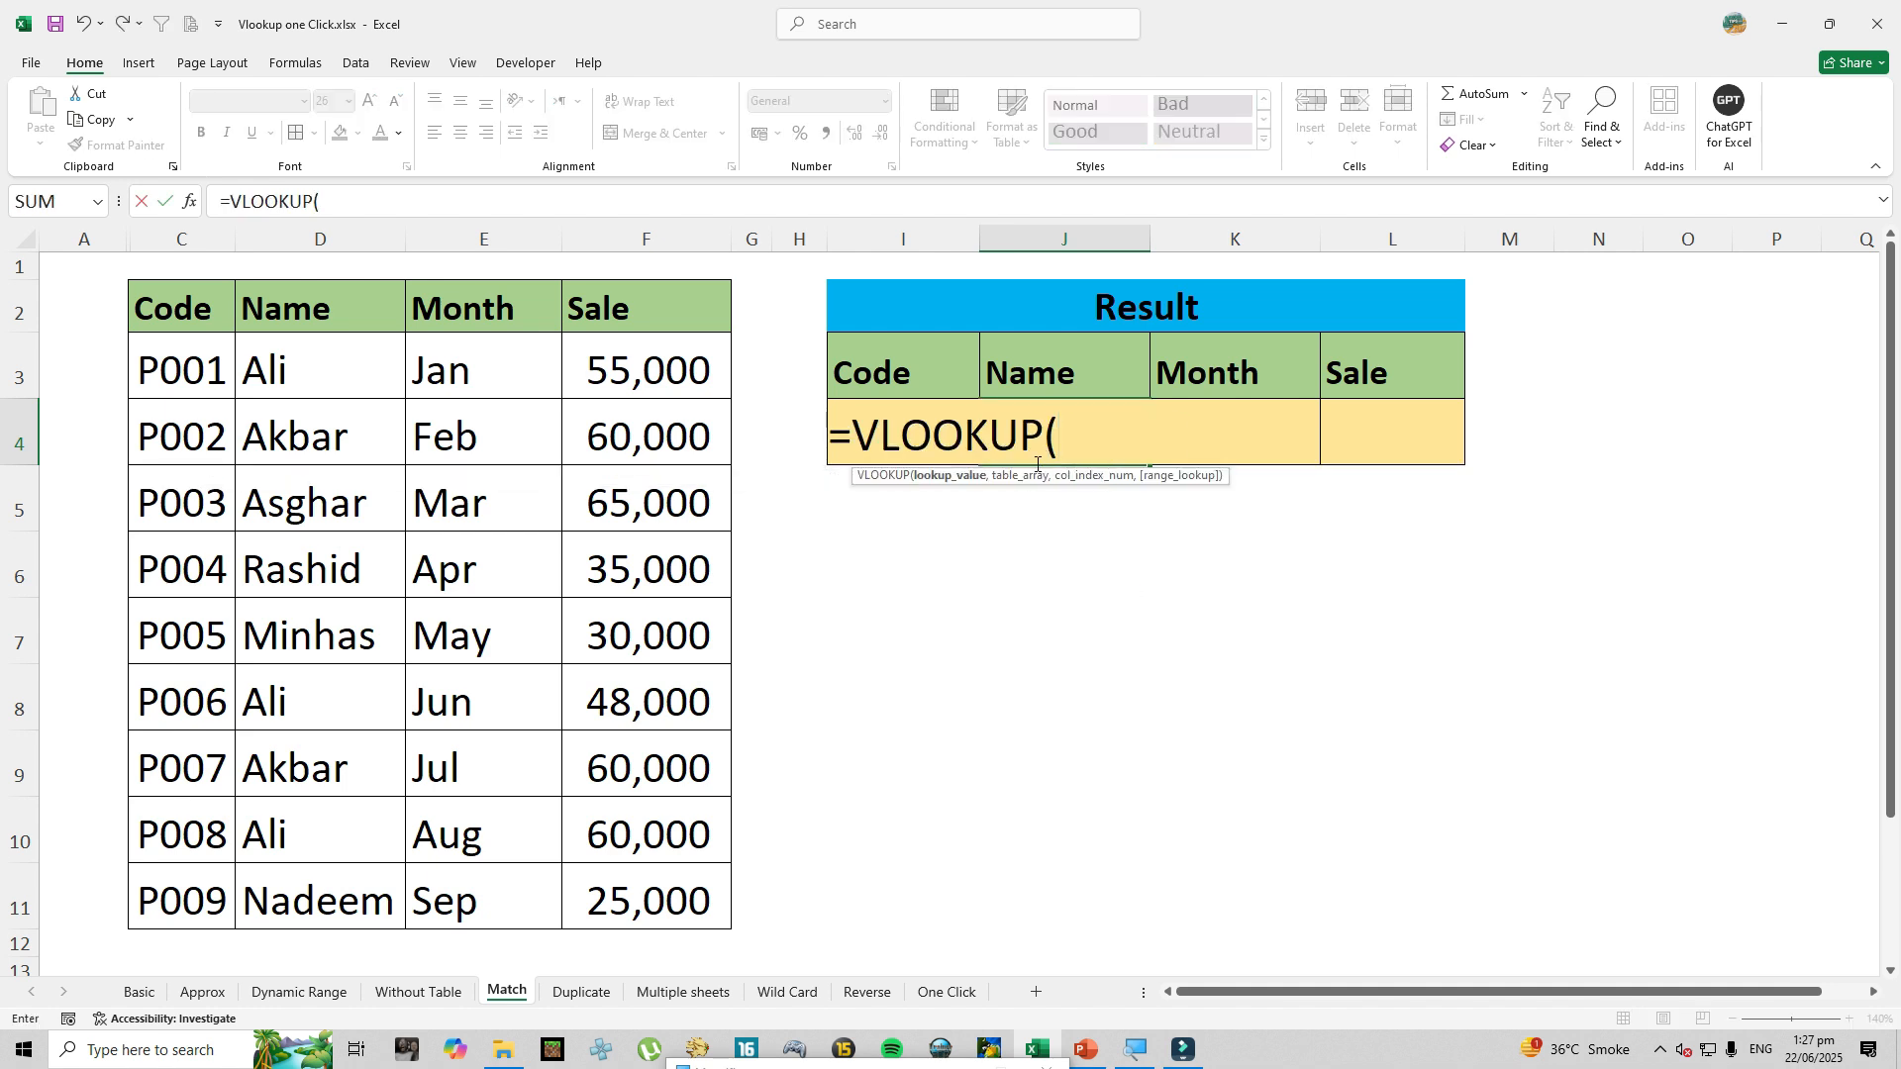
left_click(830, 493)
key("Up")
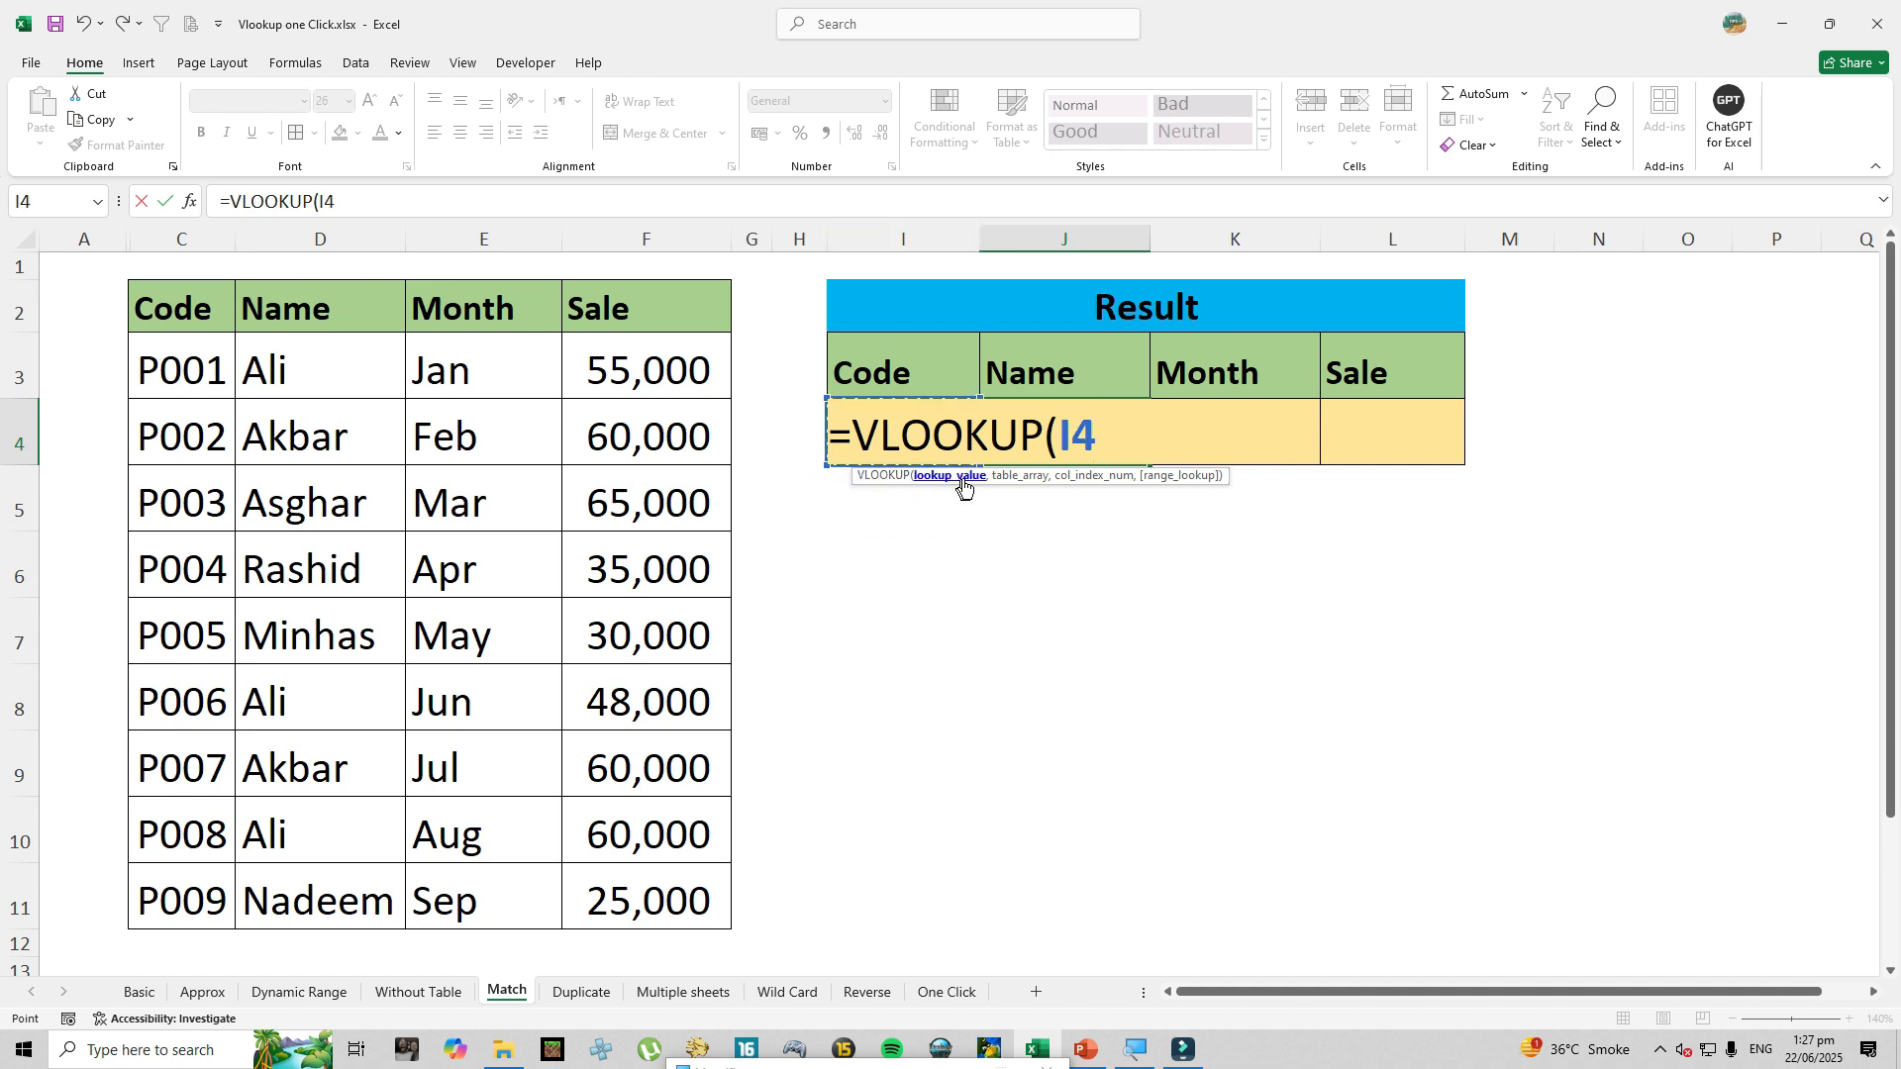
type(",")
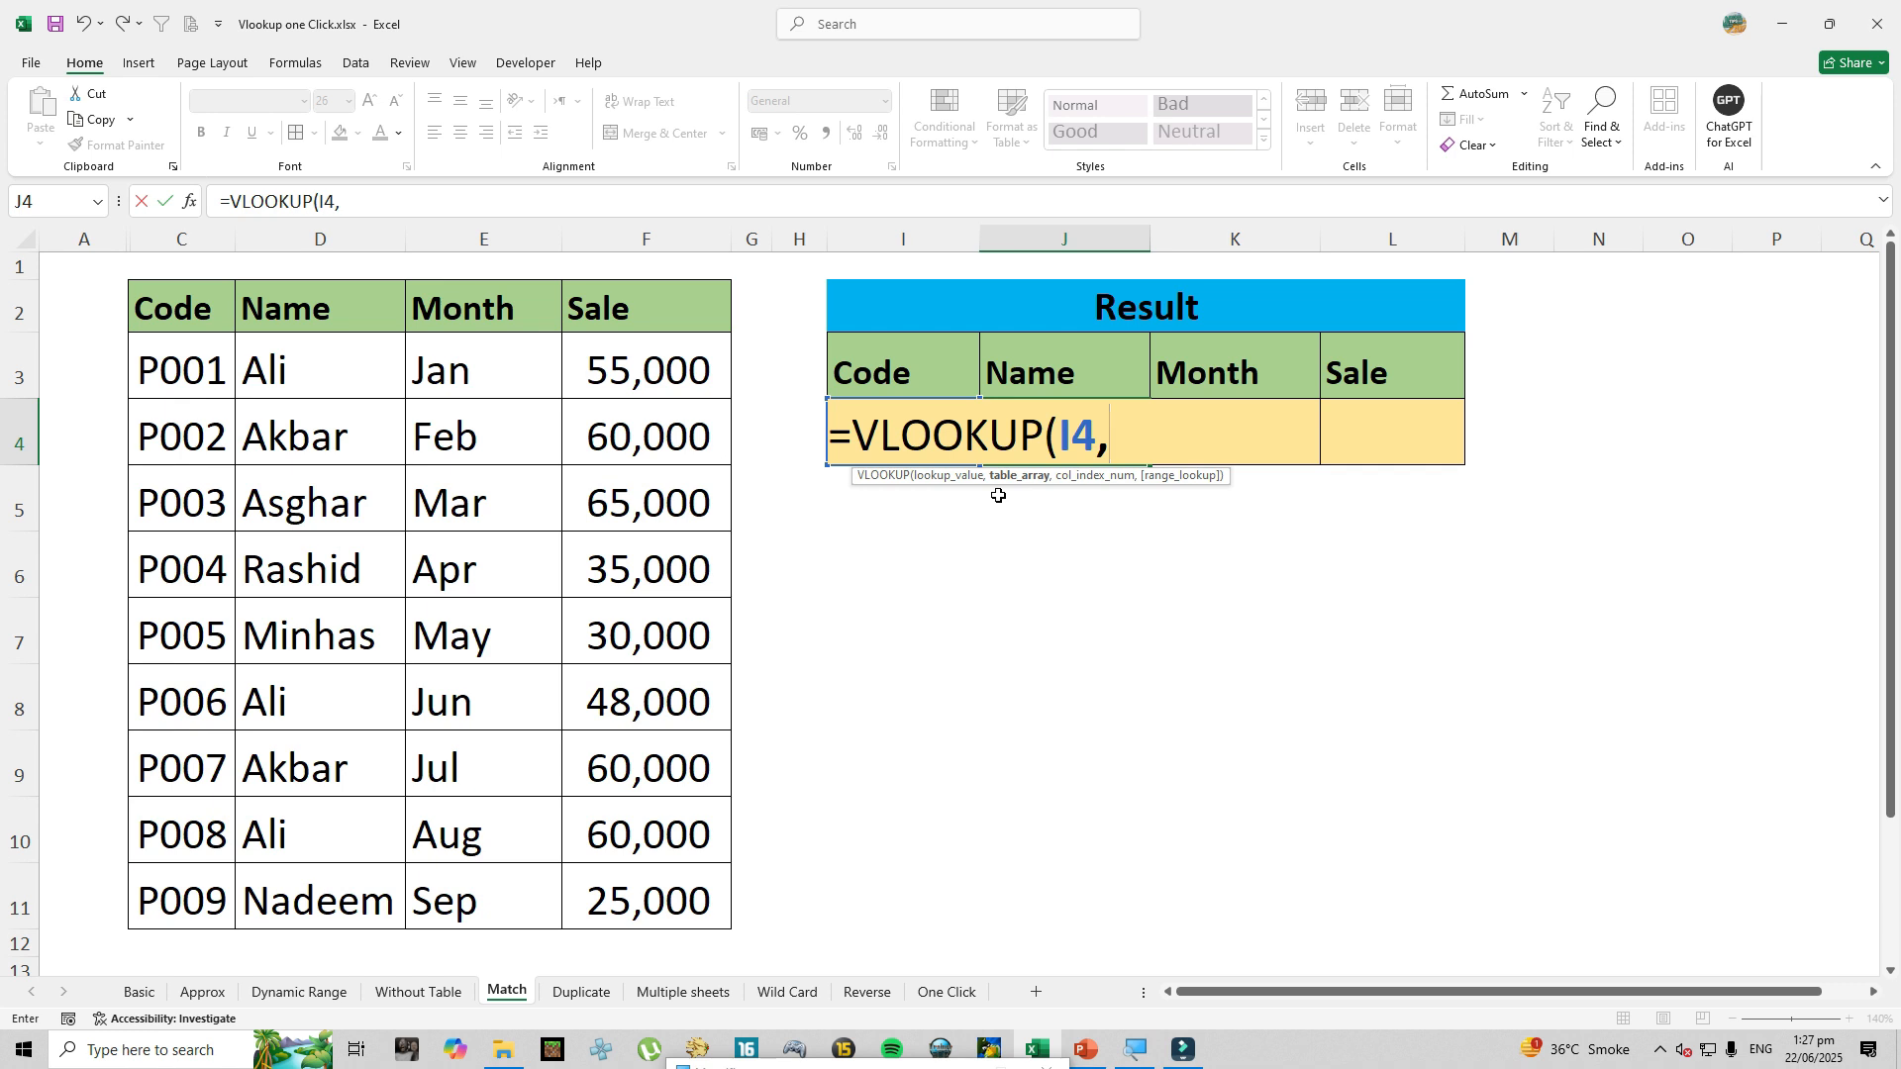
left_click_drag(198, 314, 692, 896)
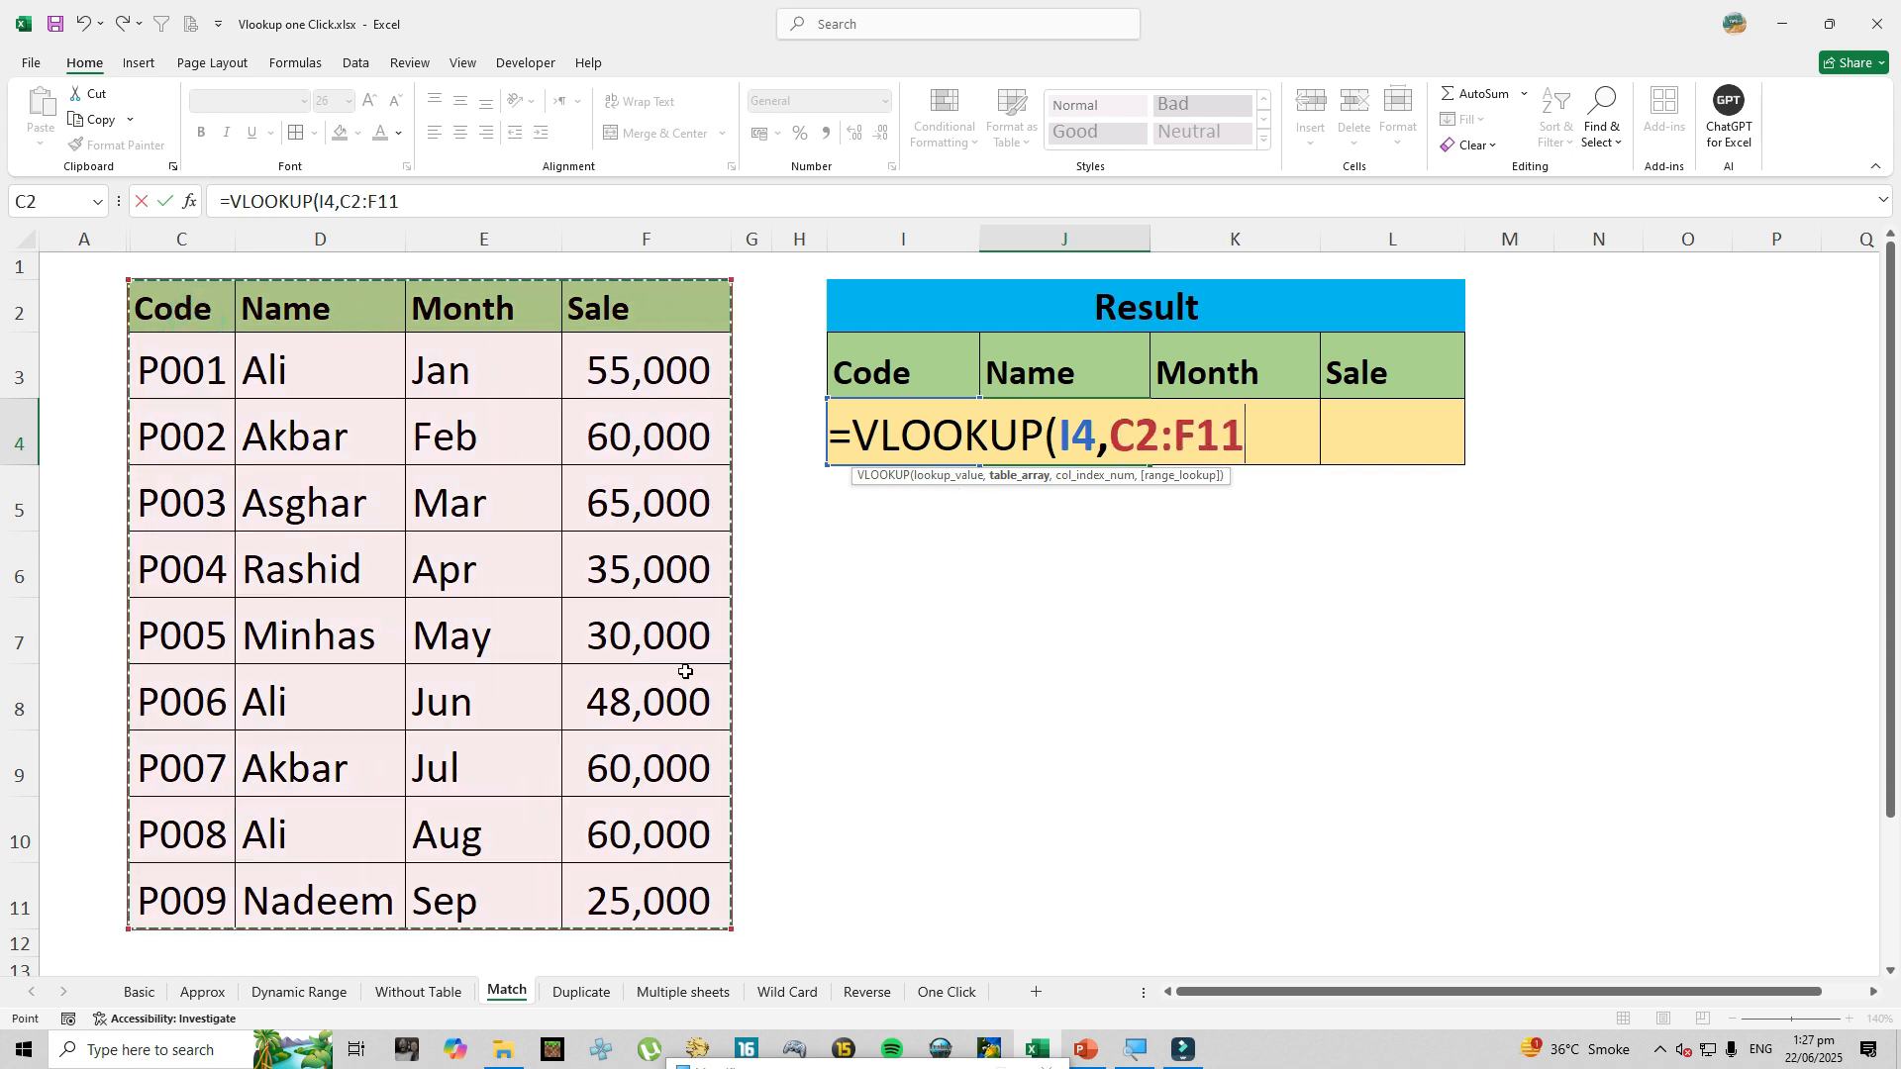
key("F4")
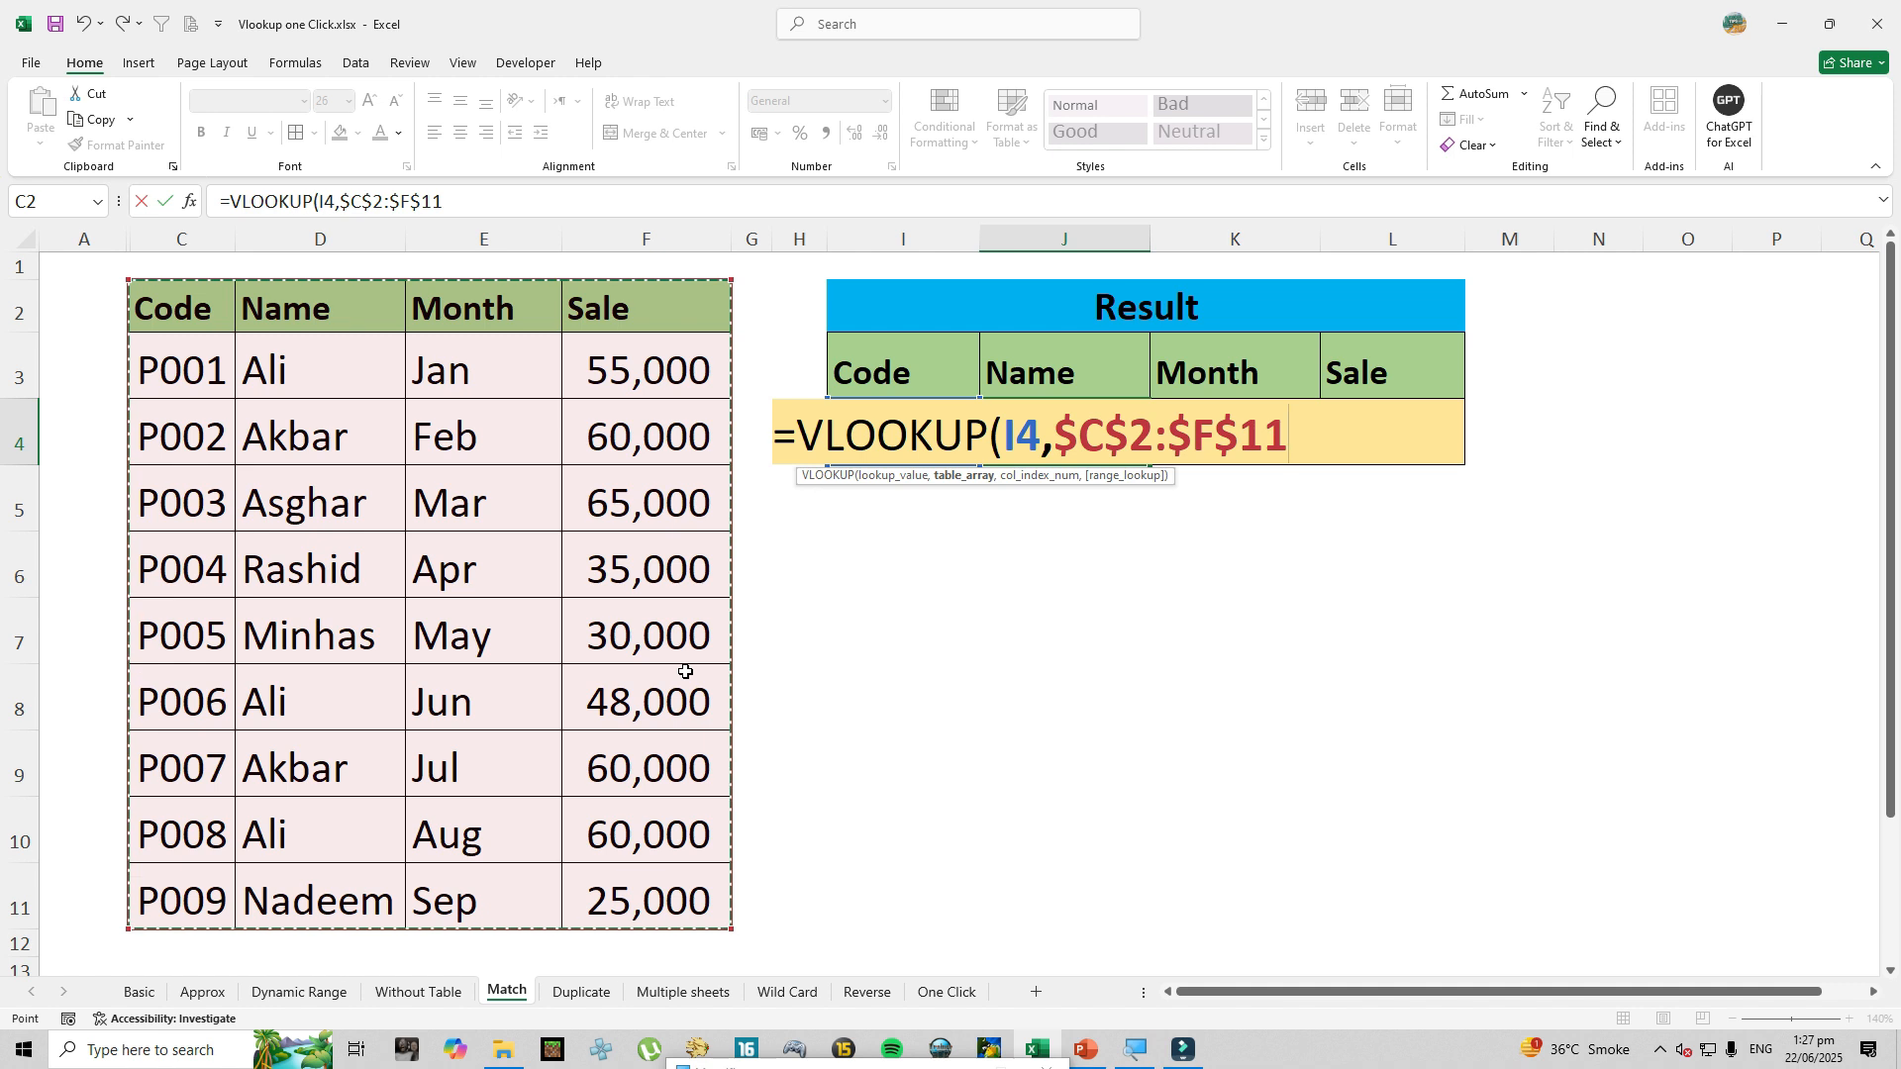
type(",")
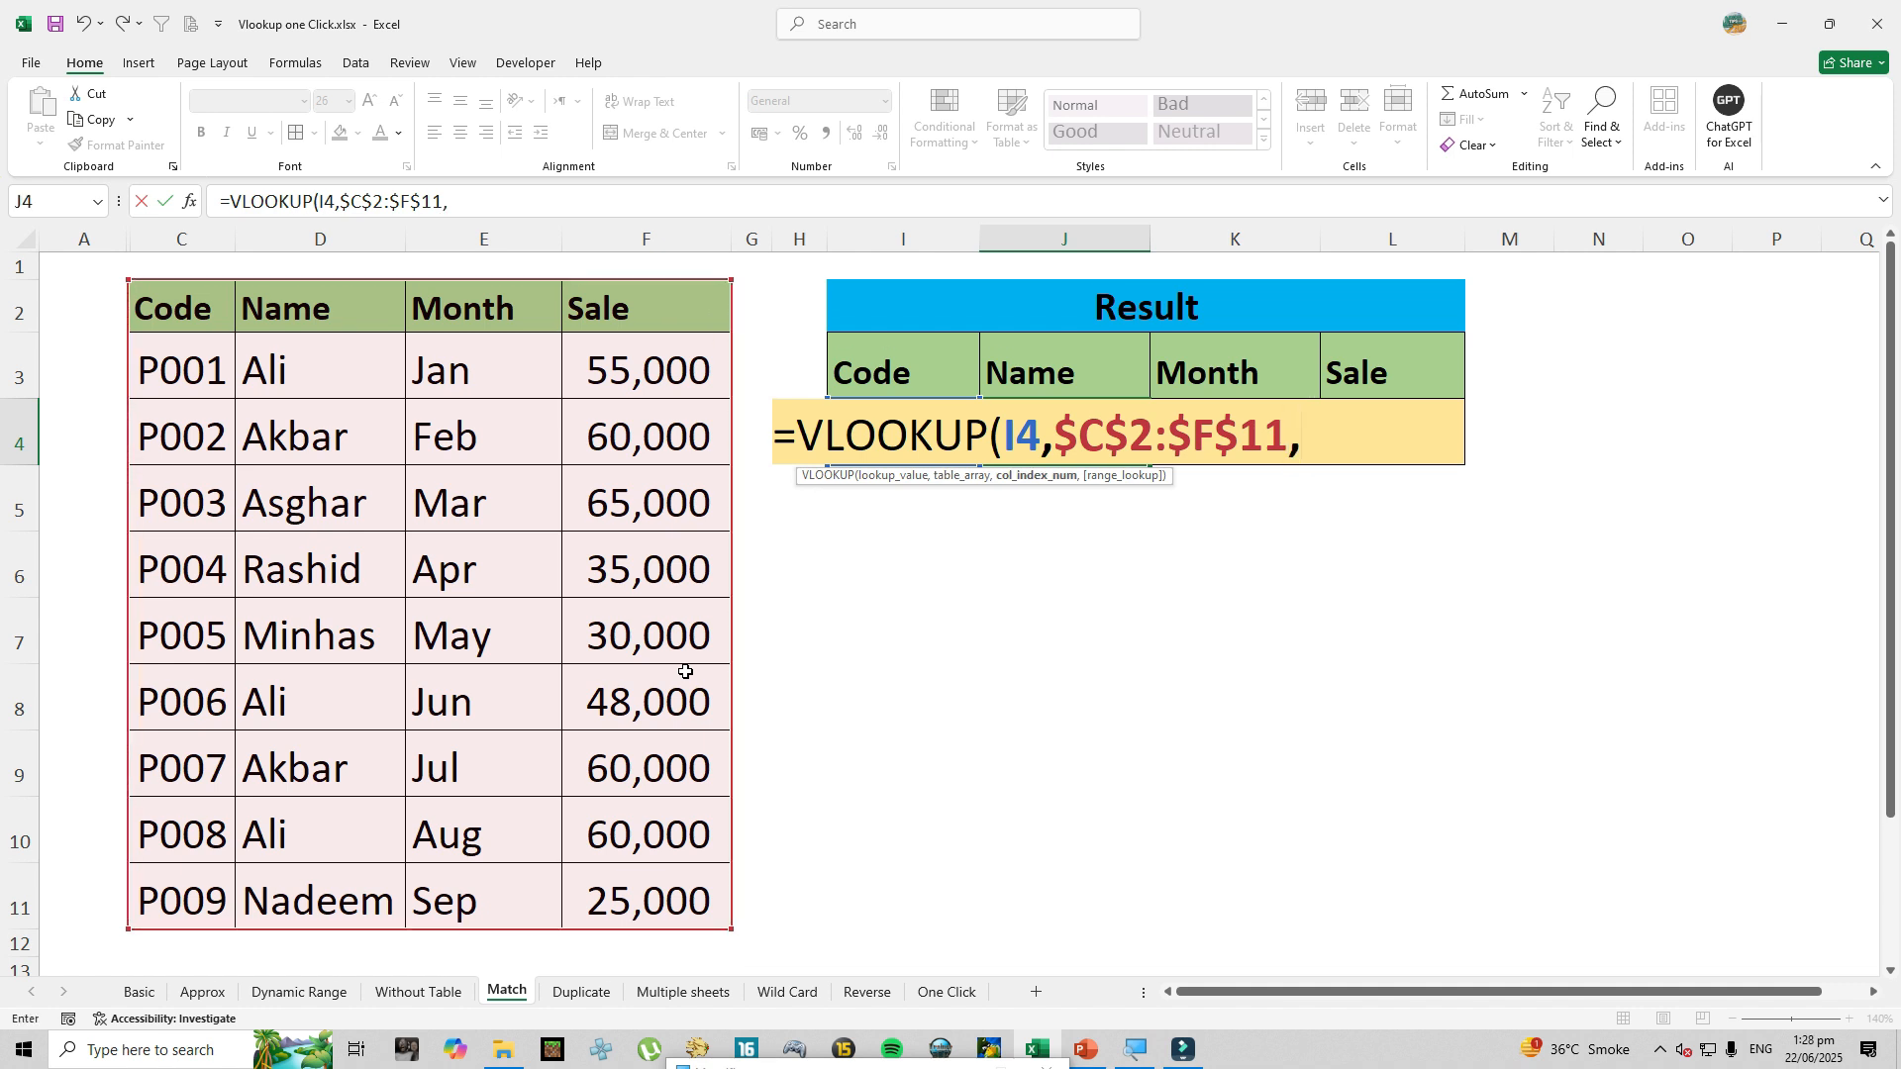
type("2")
type(",0")
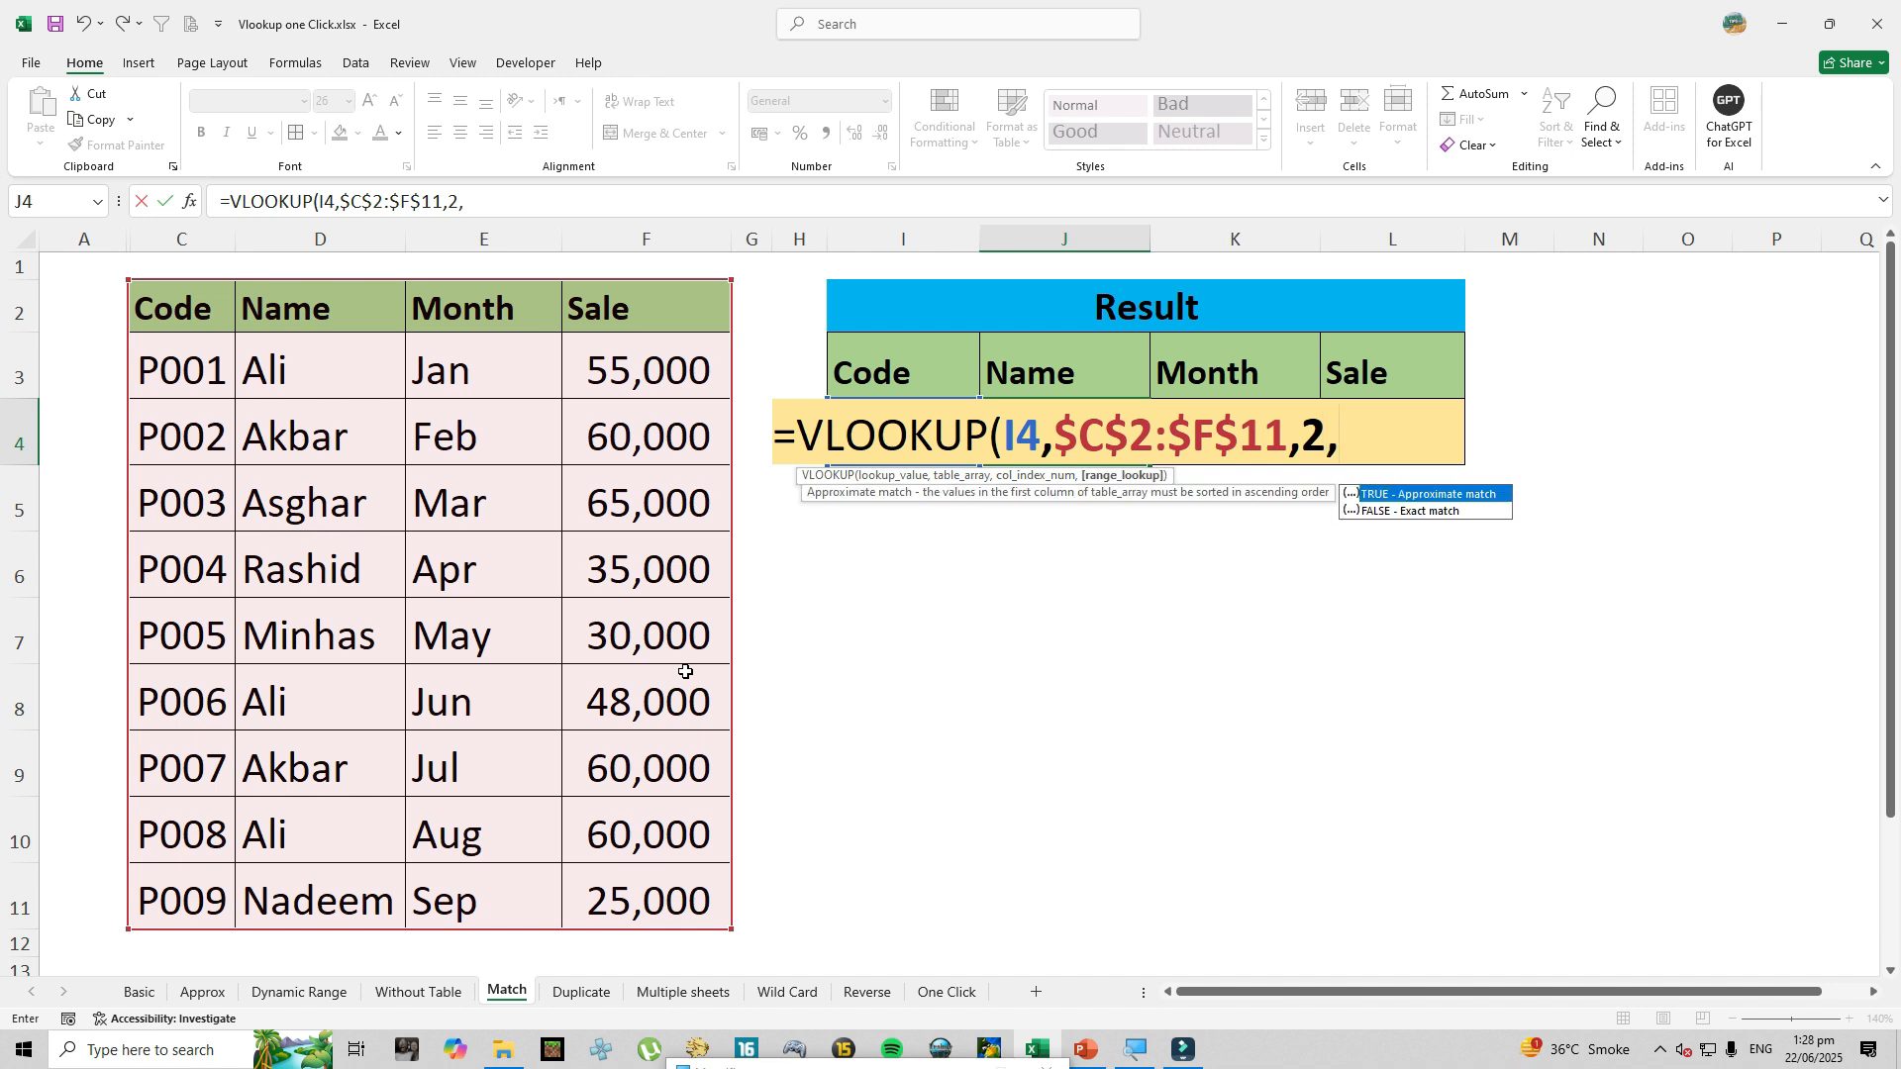
type(")")
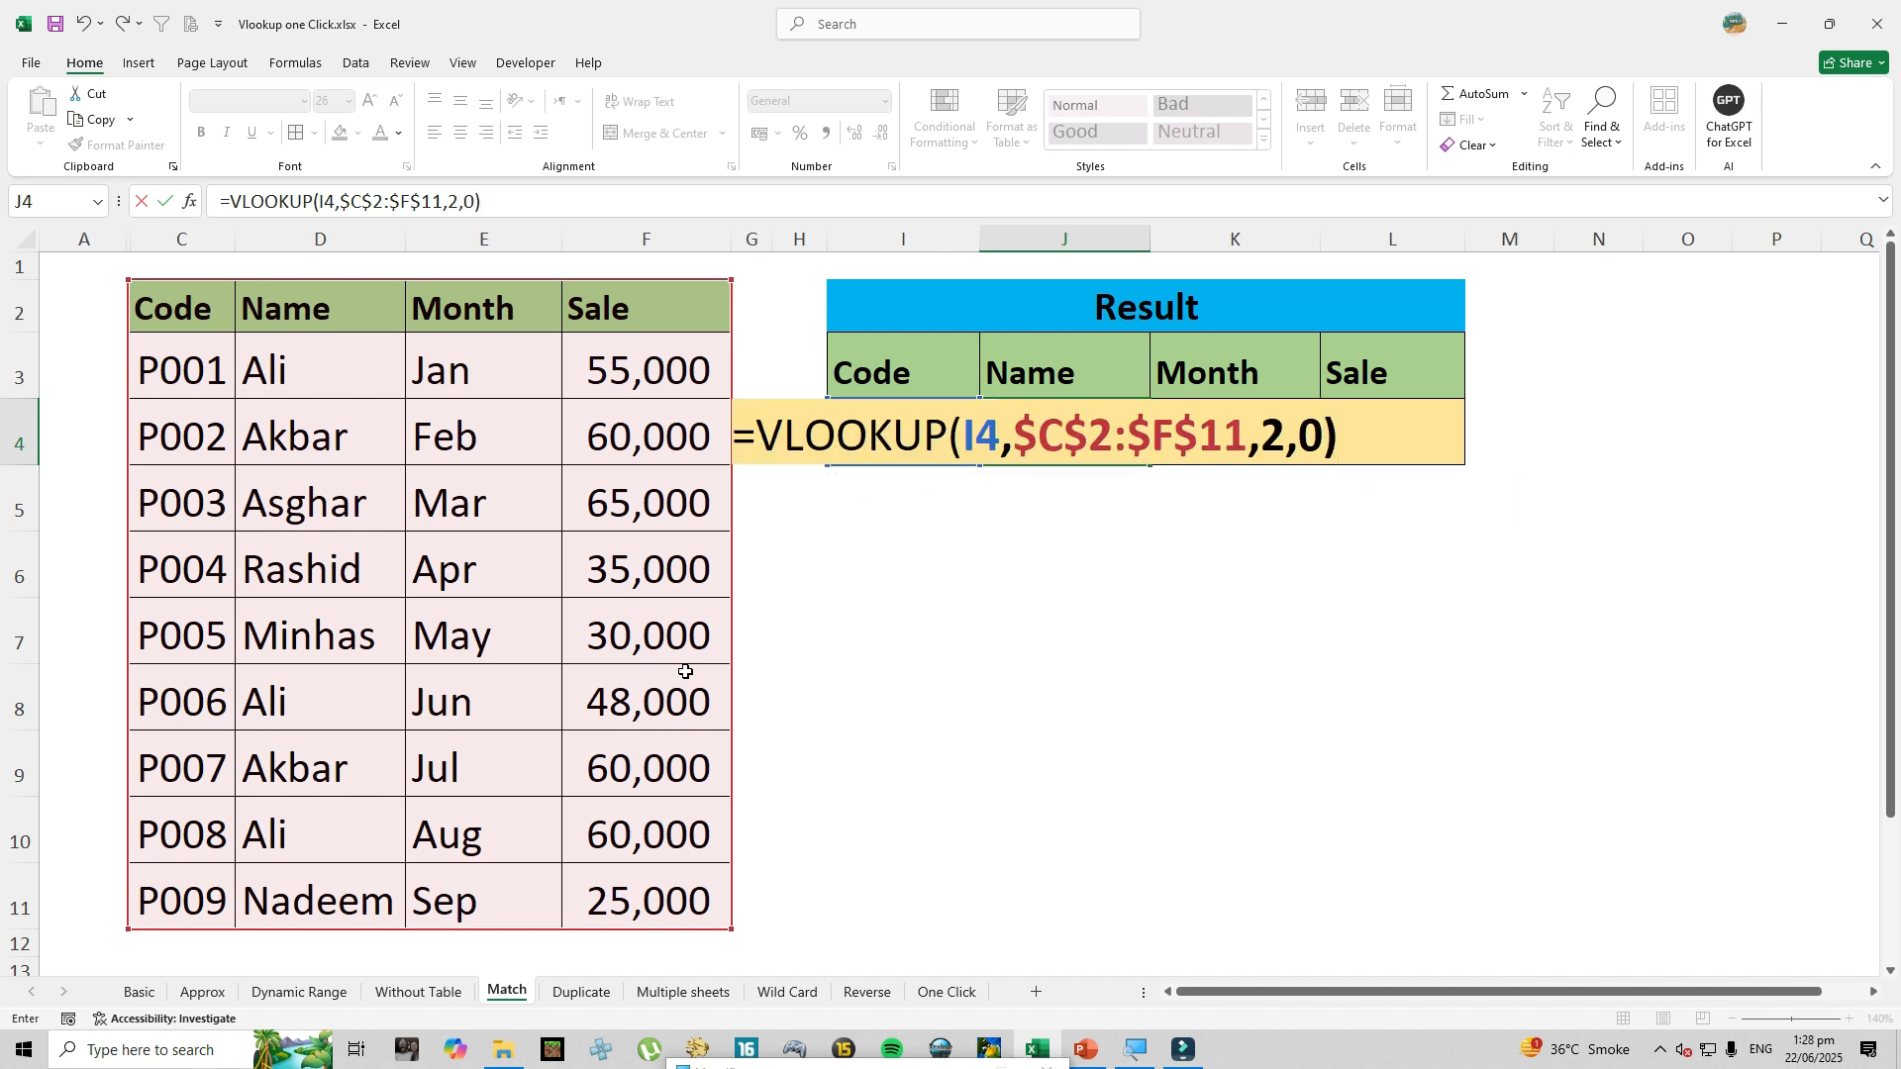
key("Return")
key("Up")
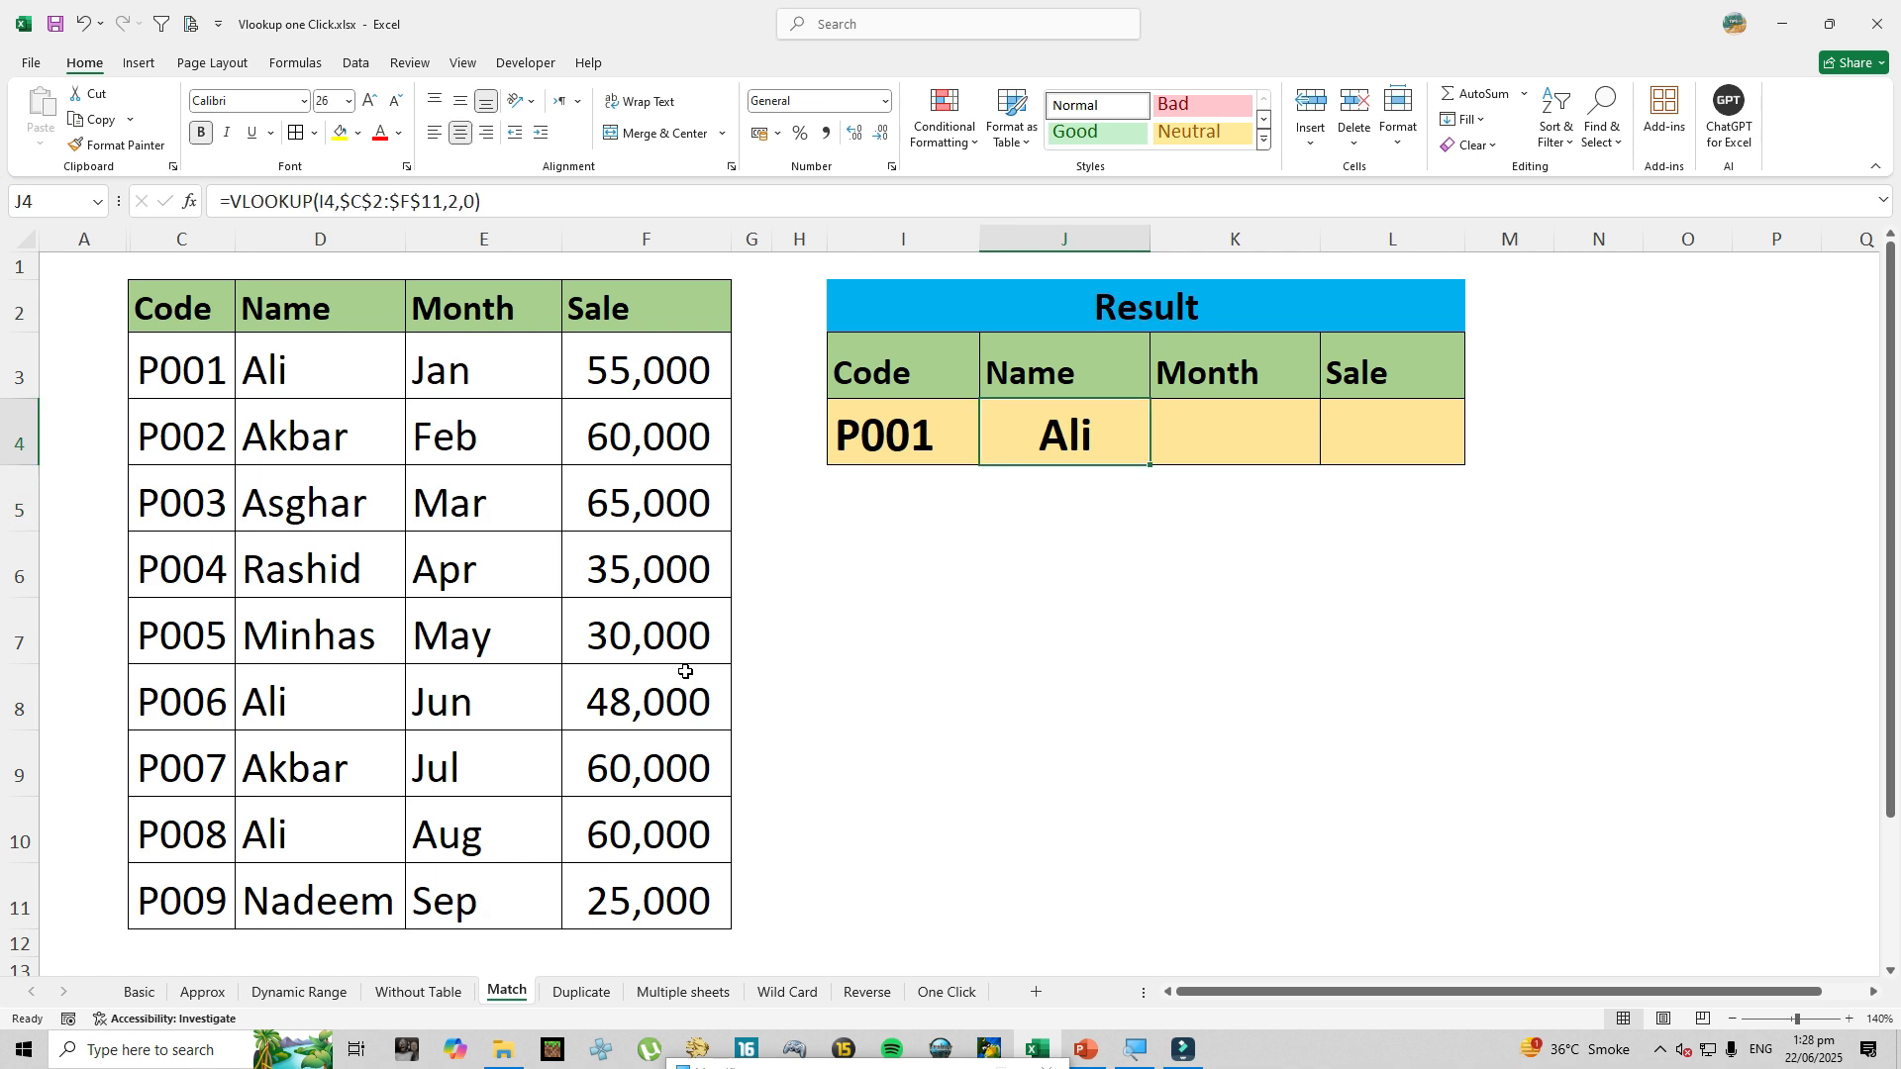
Copy J4's formula text unchanged into K4 under the Month heading and inspect its arguments.
left_click(1026, 429)
left_click_drag(501, 190, 2, 210)
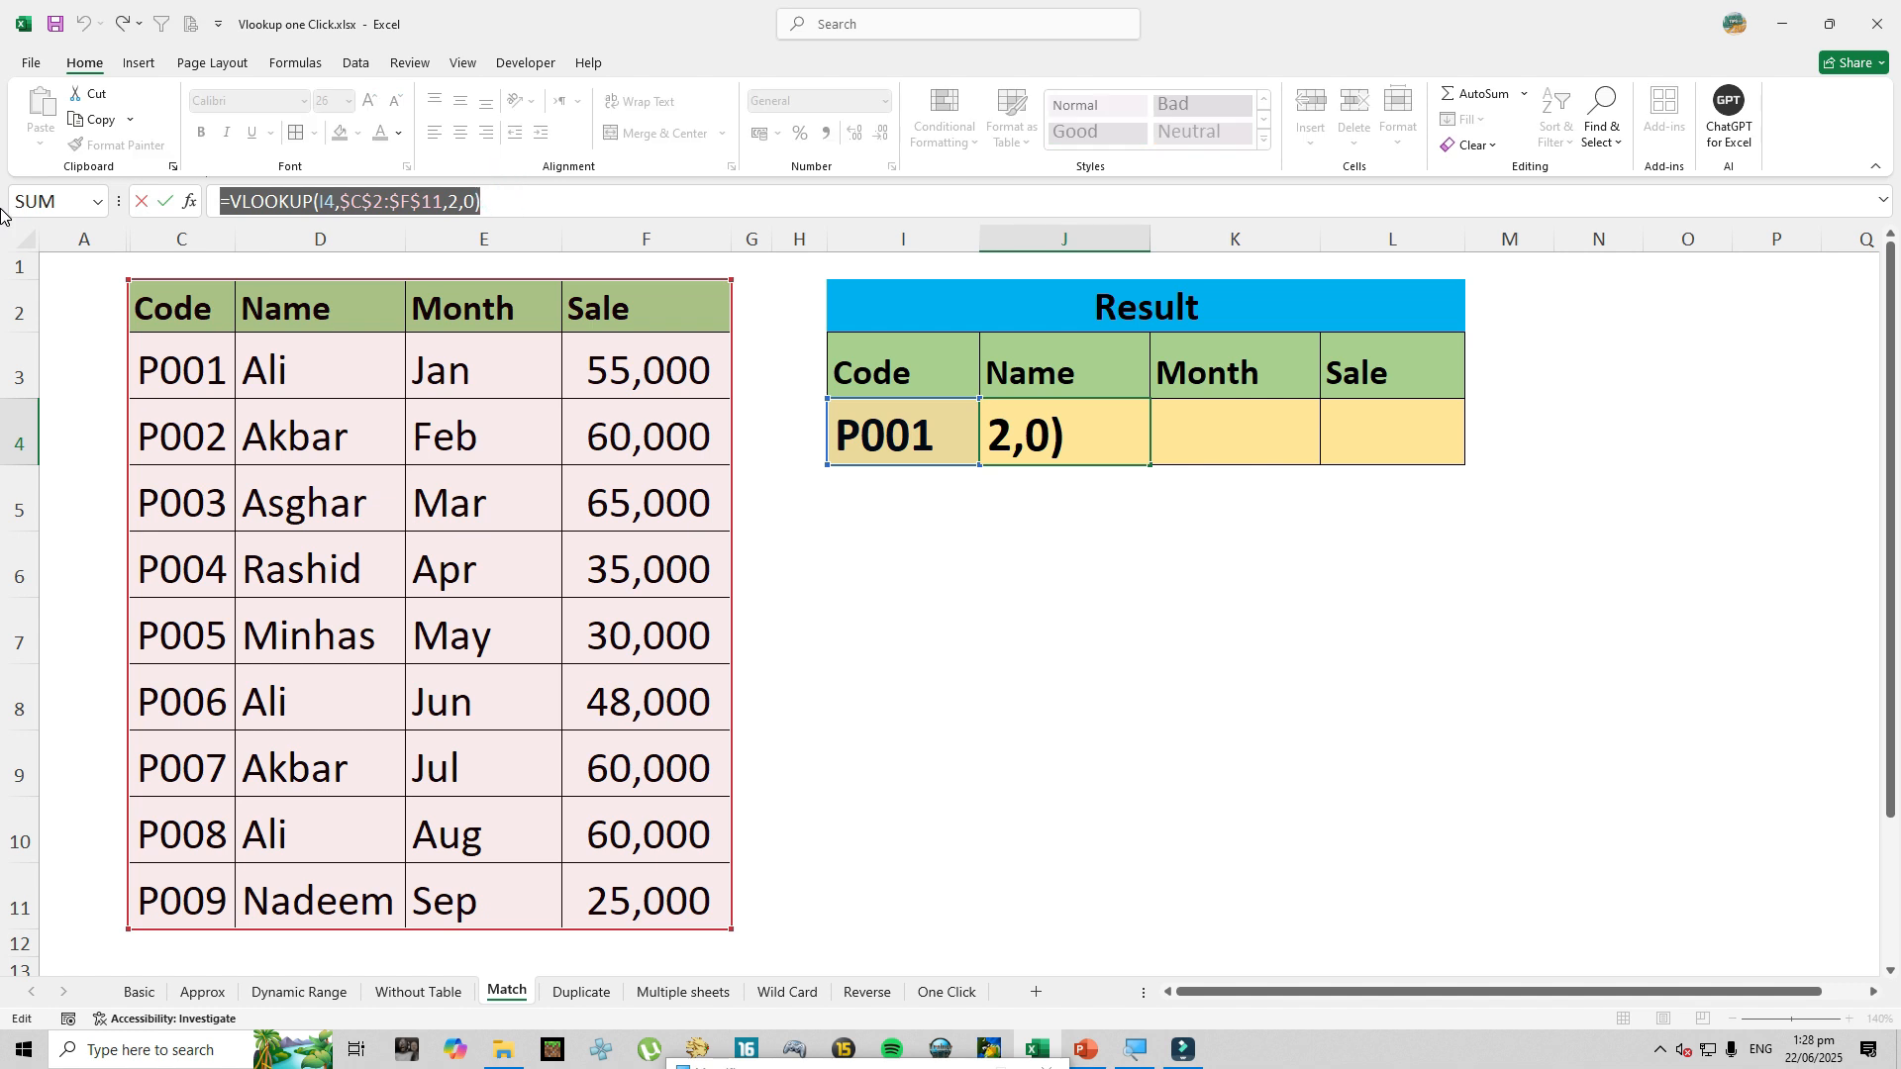
key("ctrl+c")
key("Escape")
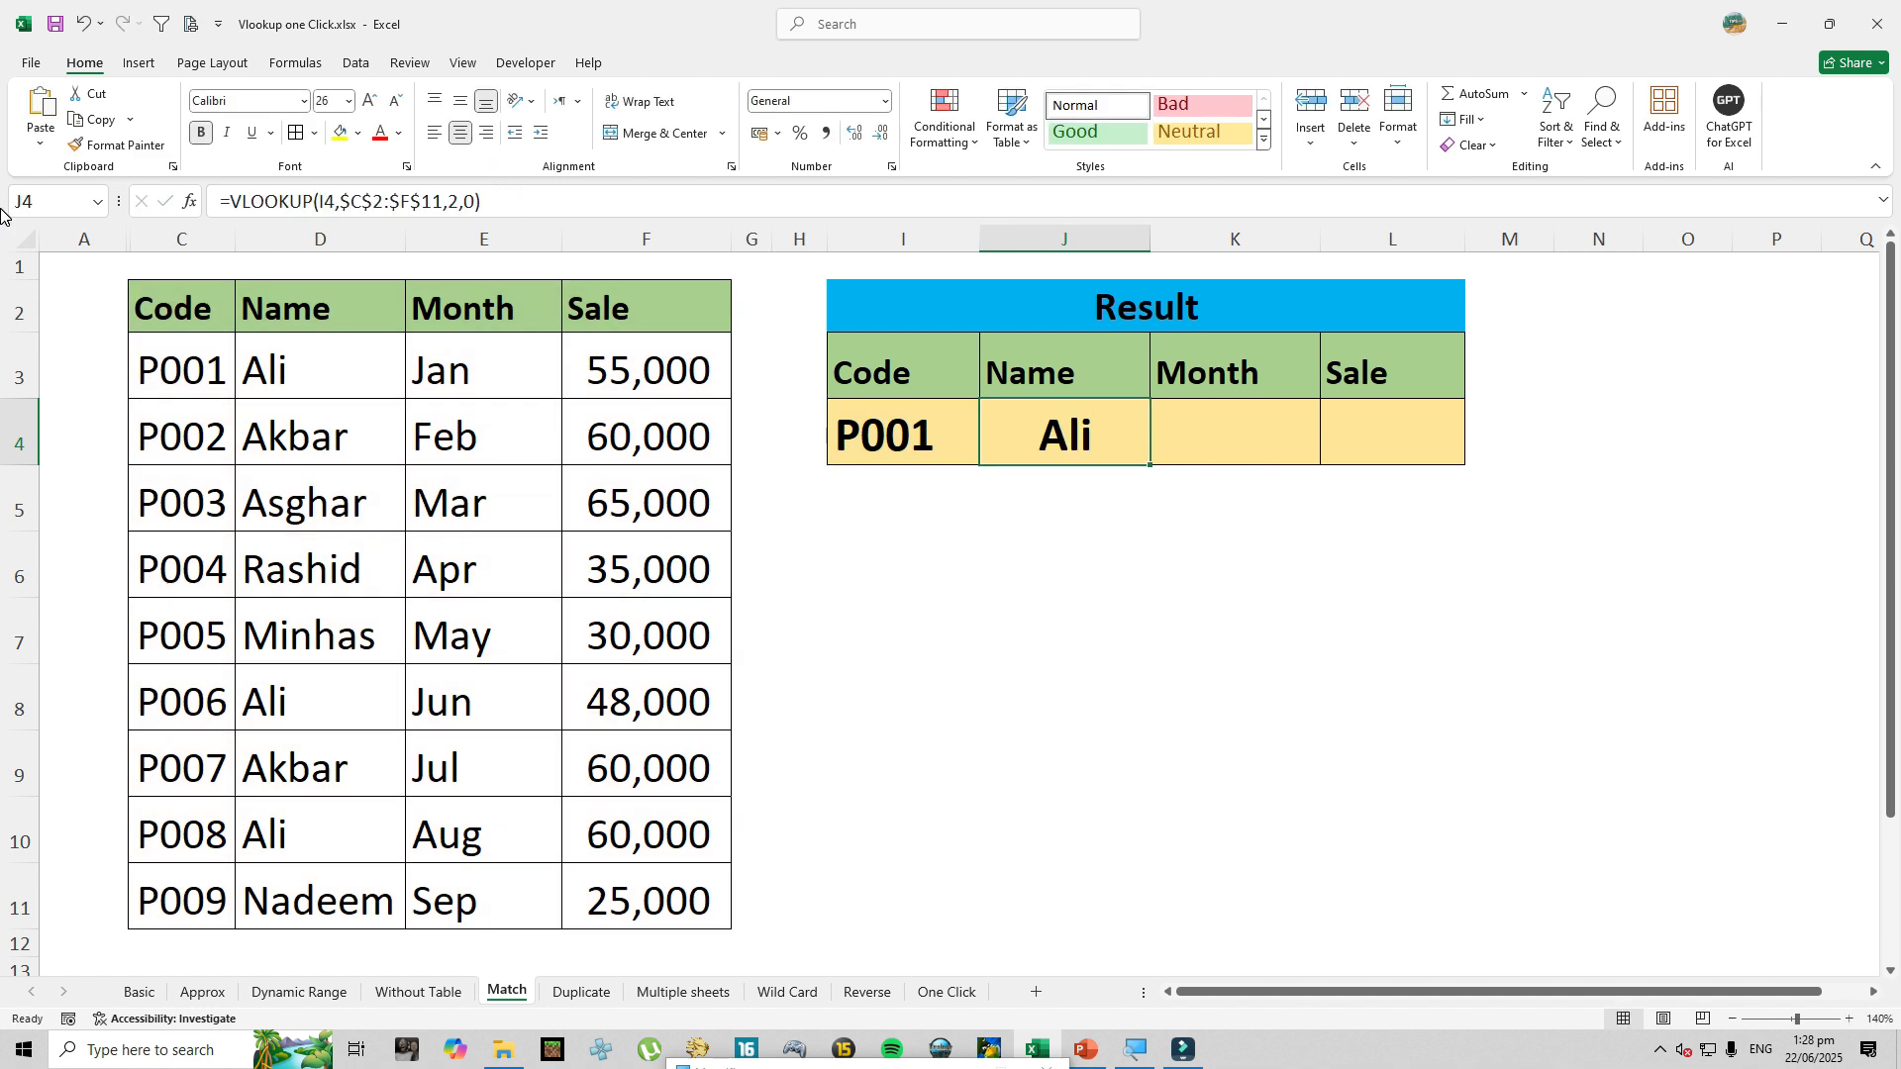
key("Right")
key("ctrl+v")
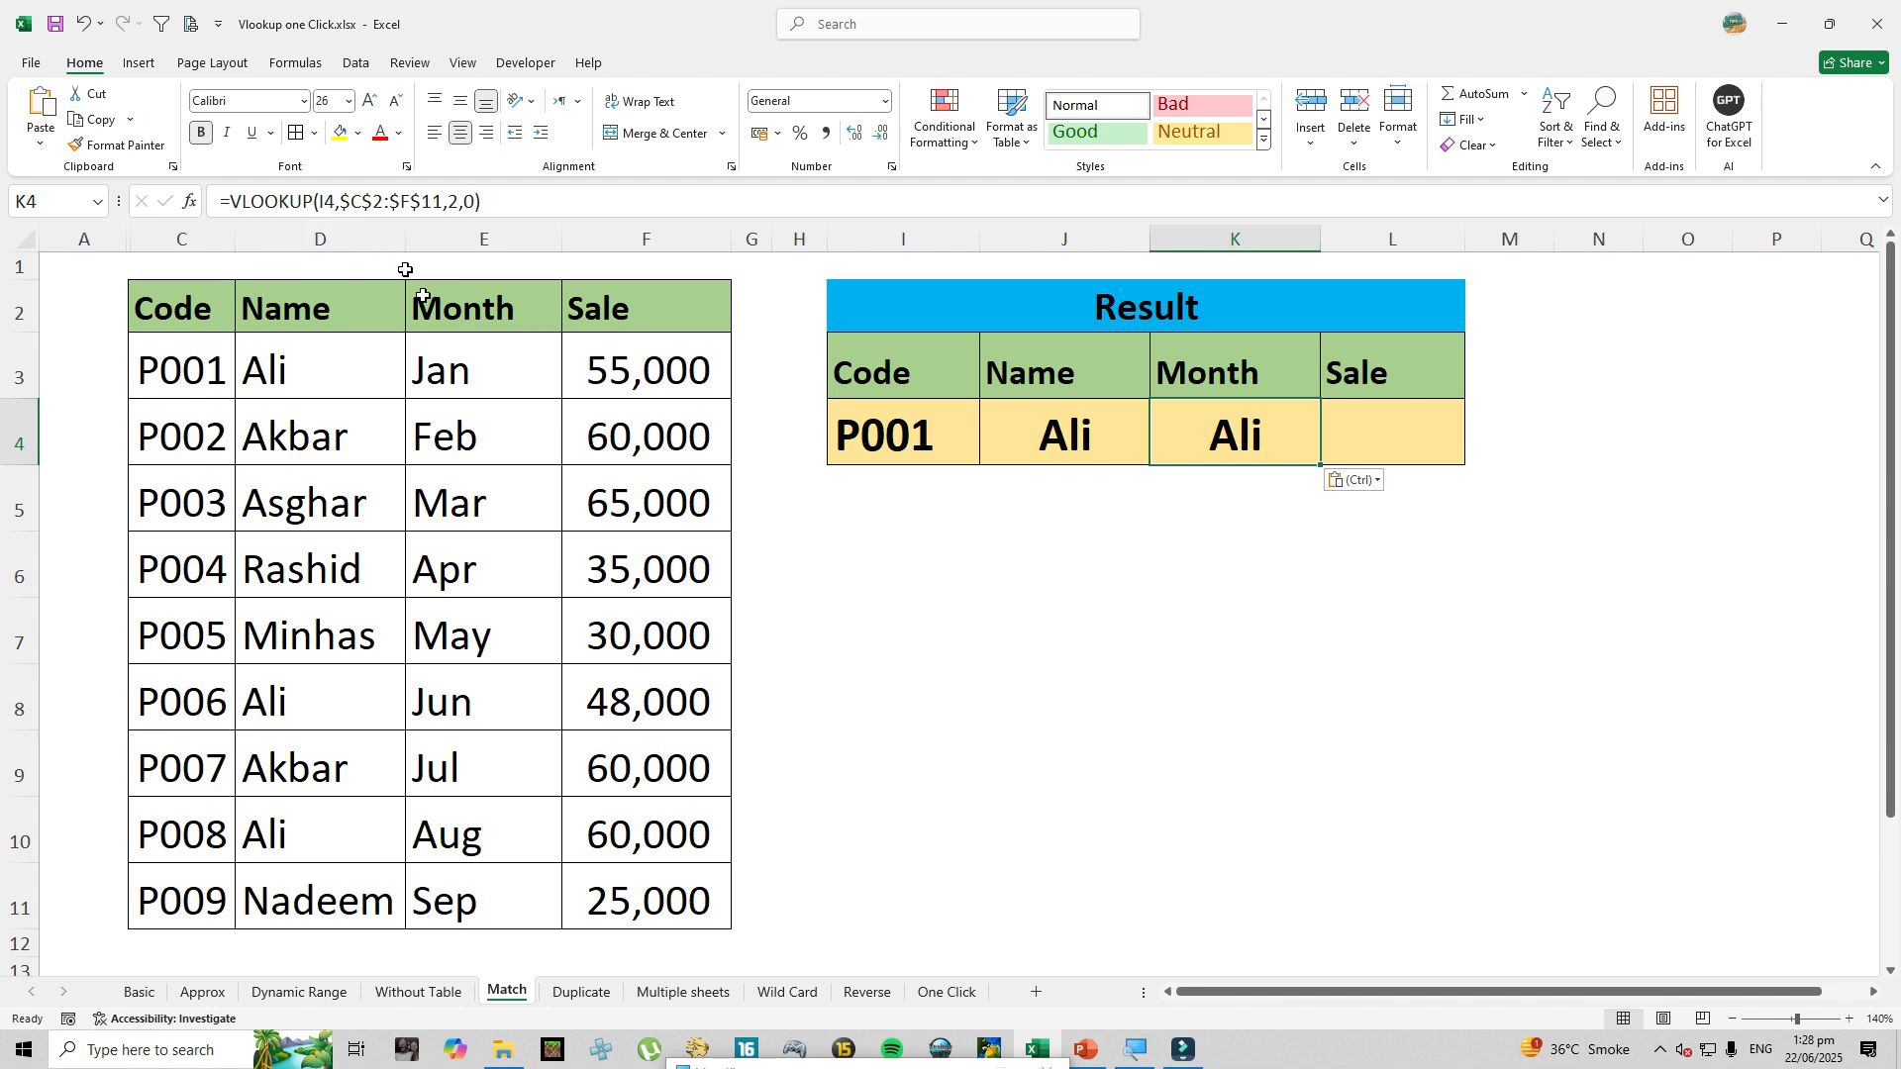
double_click(1214, 434)
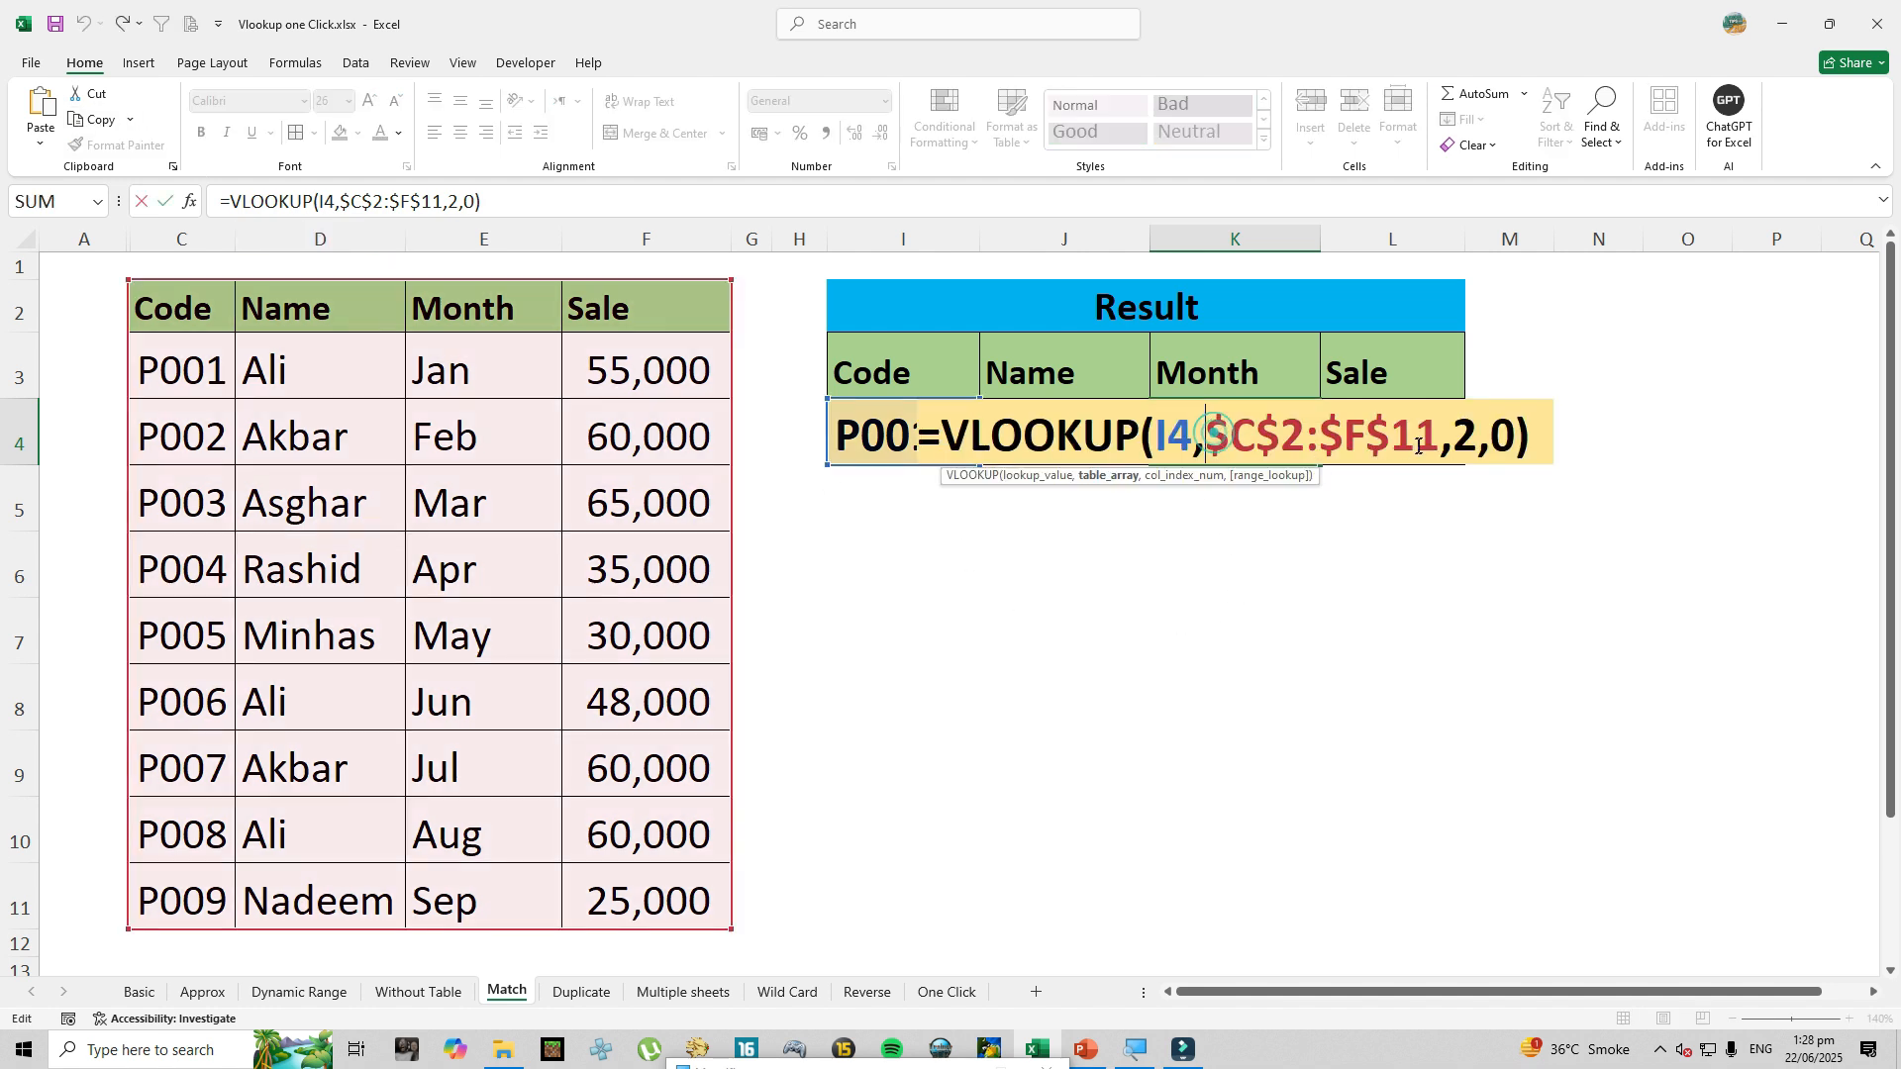
key("Escape")
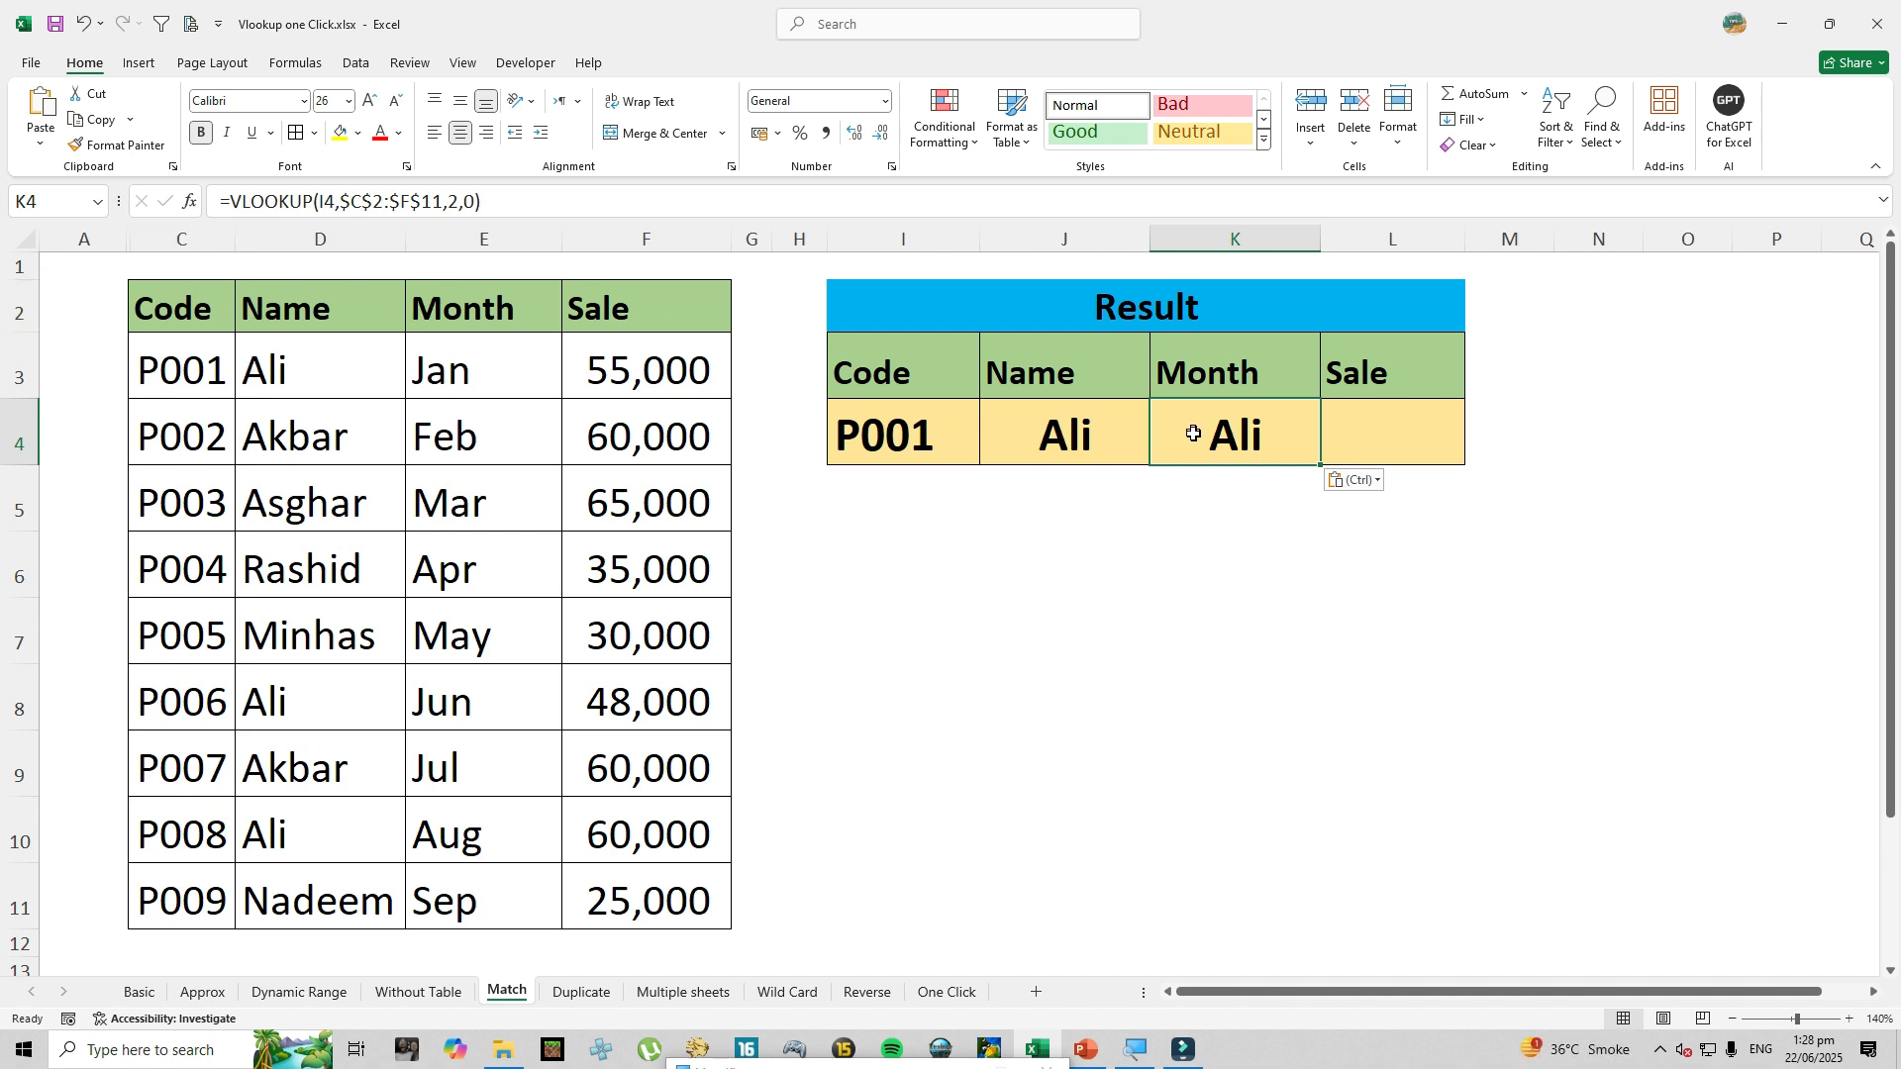
Copy cell J4 into J6 so the helper cell takes on the Result block's formatting.
left_click(1028, 444)
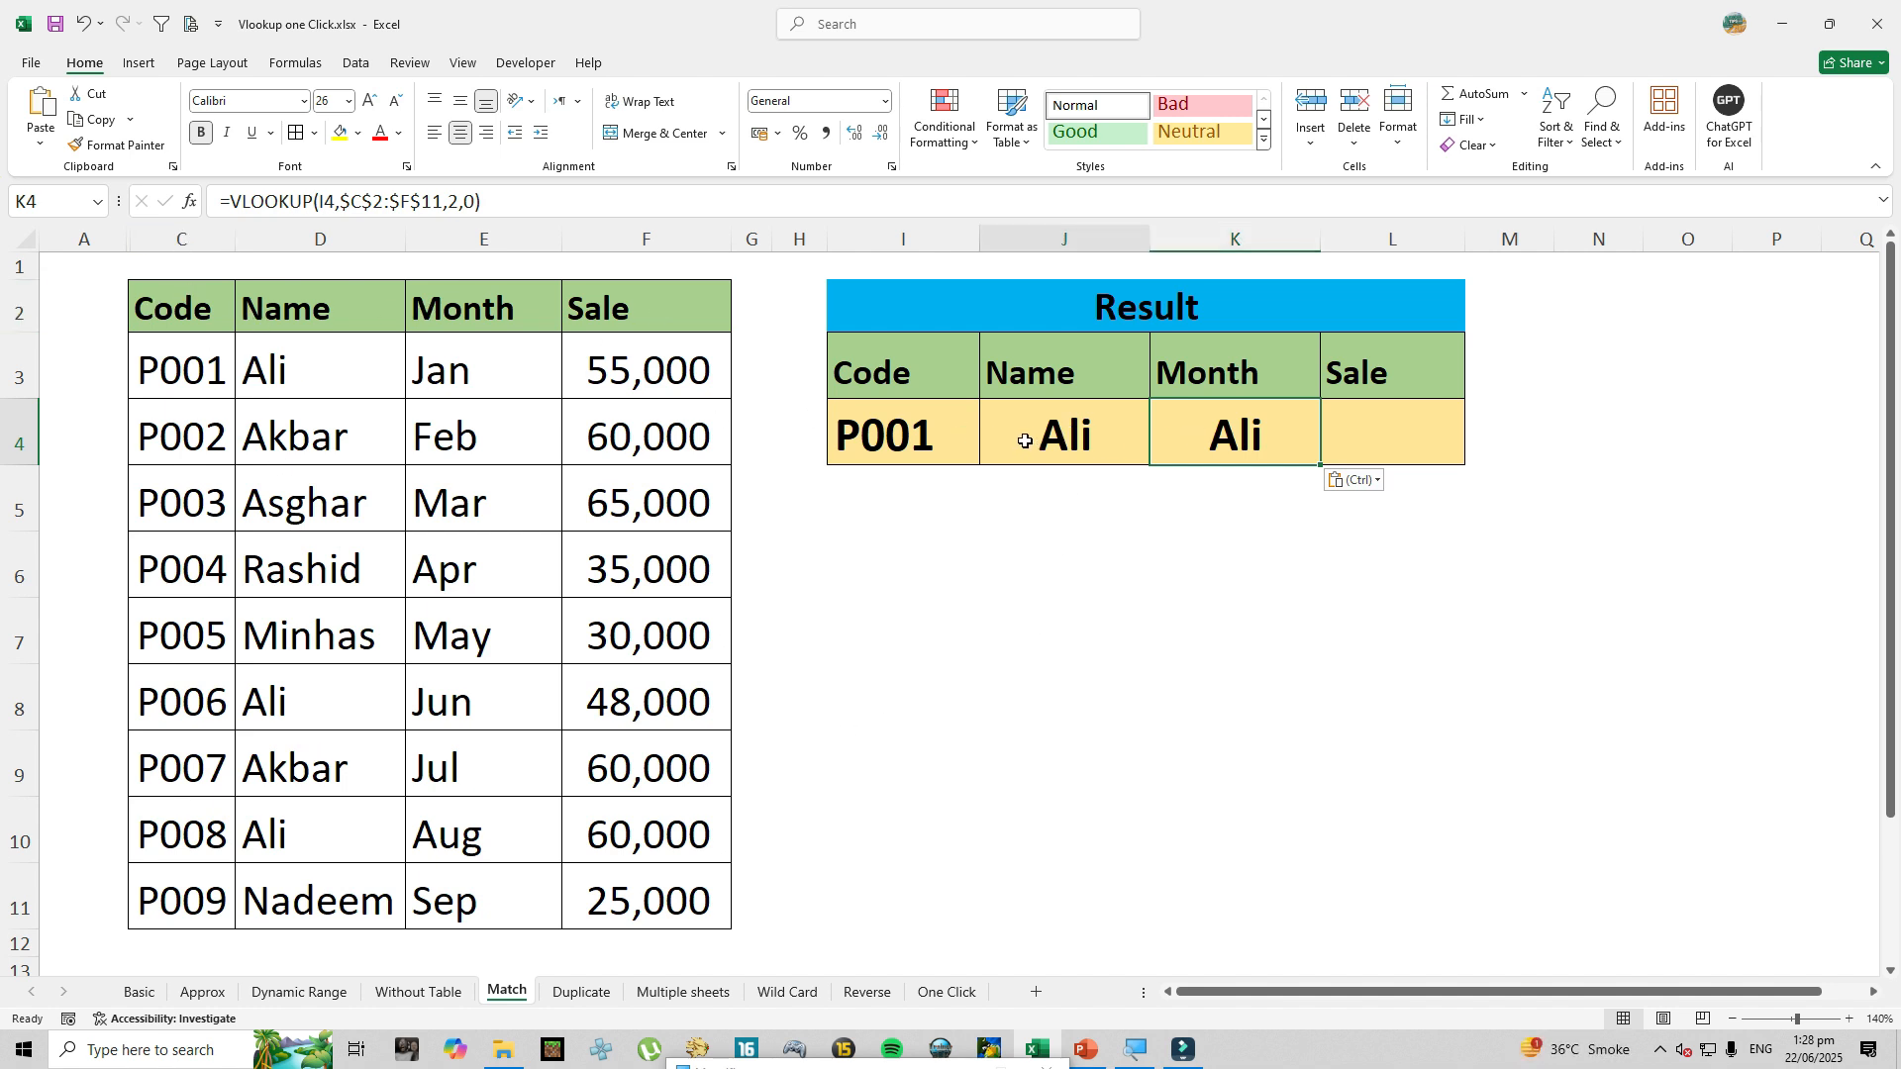
left_click(1086, 584)
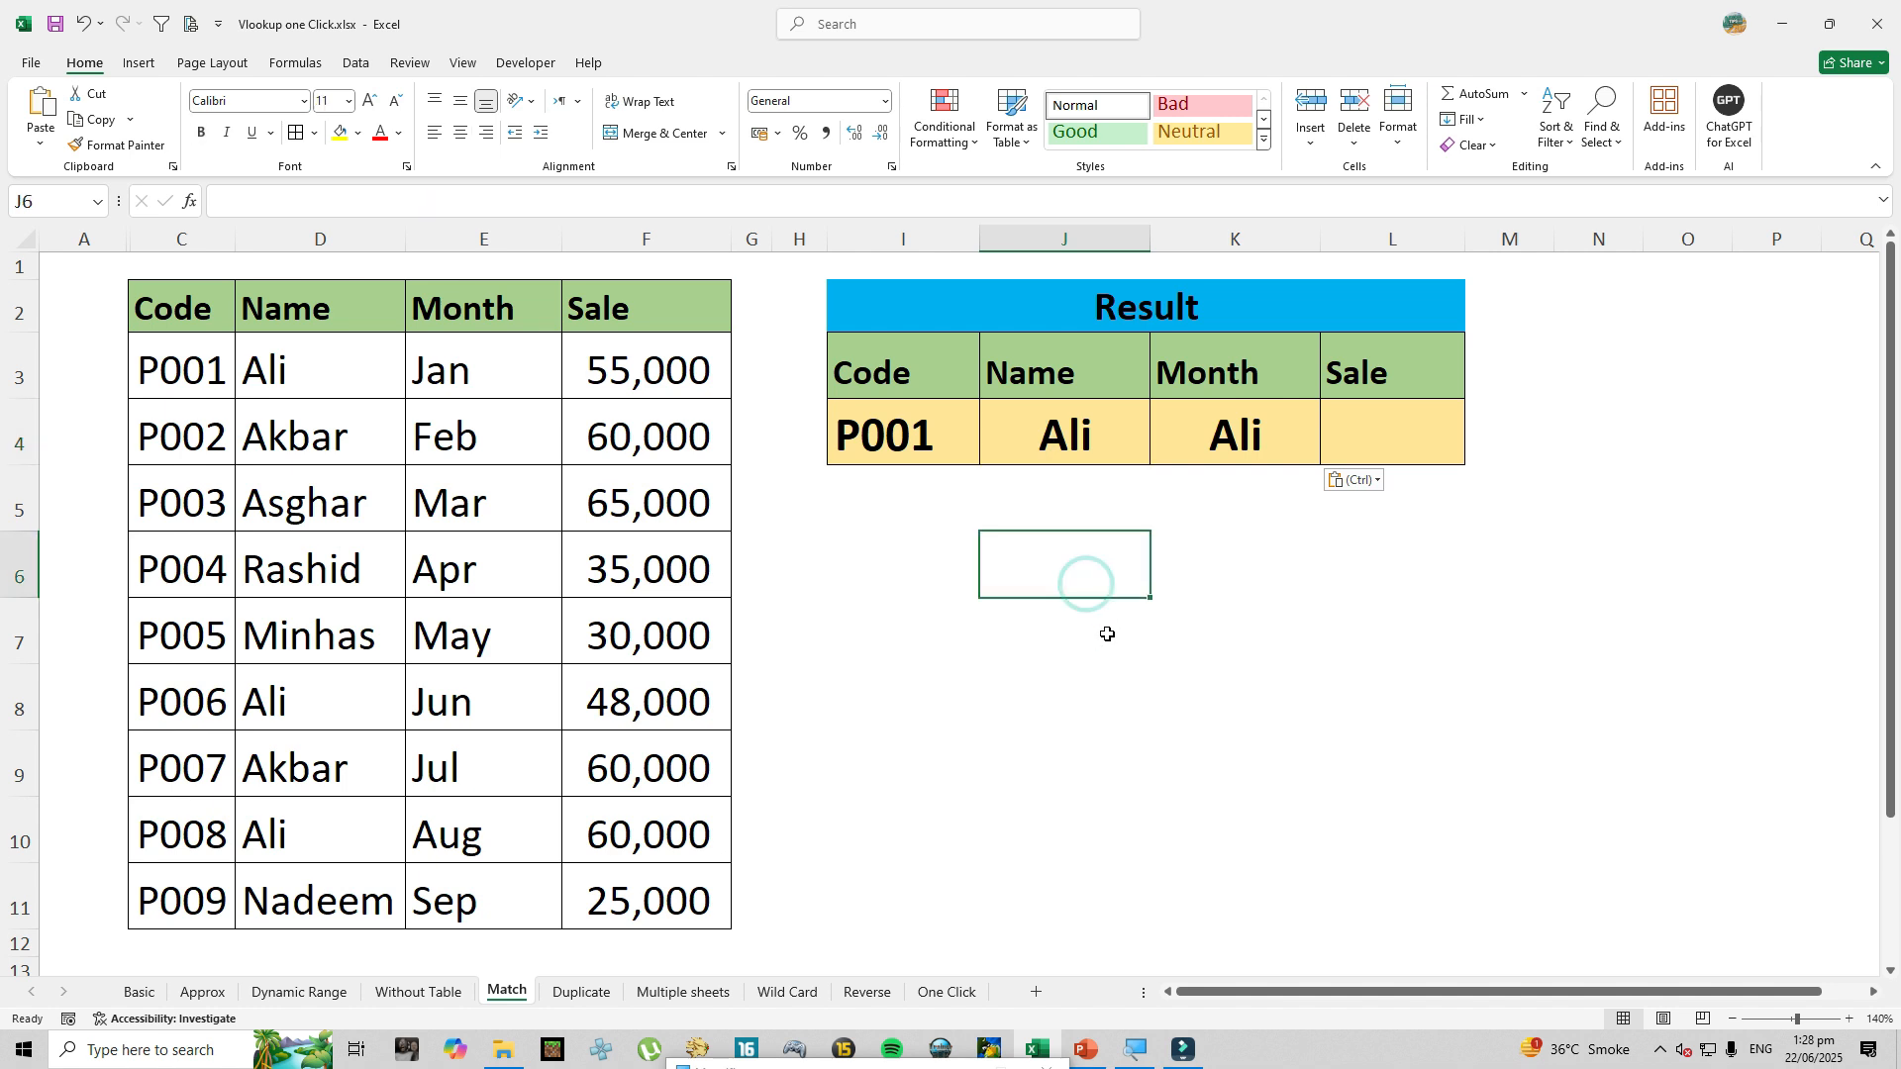
type("=")
key("Escape")
left_click(1068, 419)
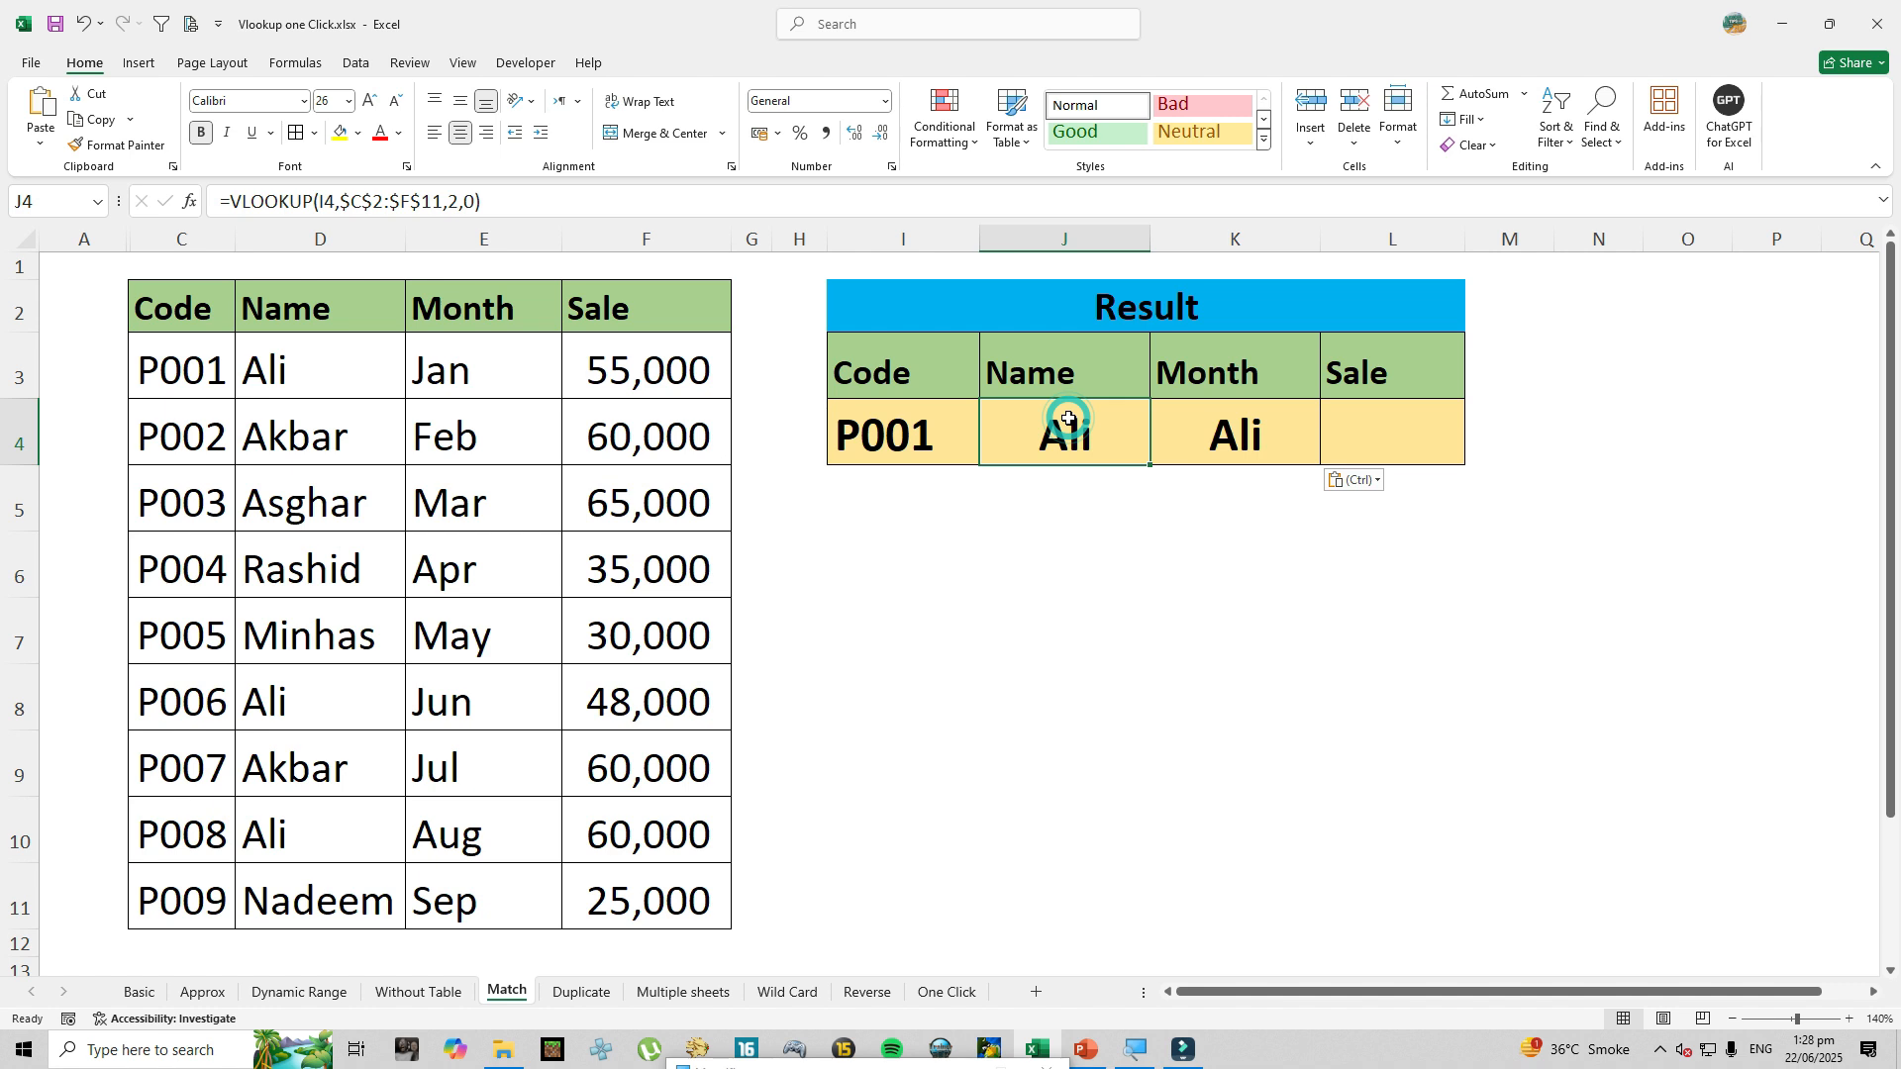
key("ctrl+c")
key("Down")
key("Down")
key("Return")
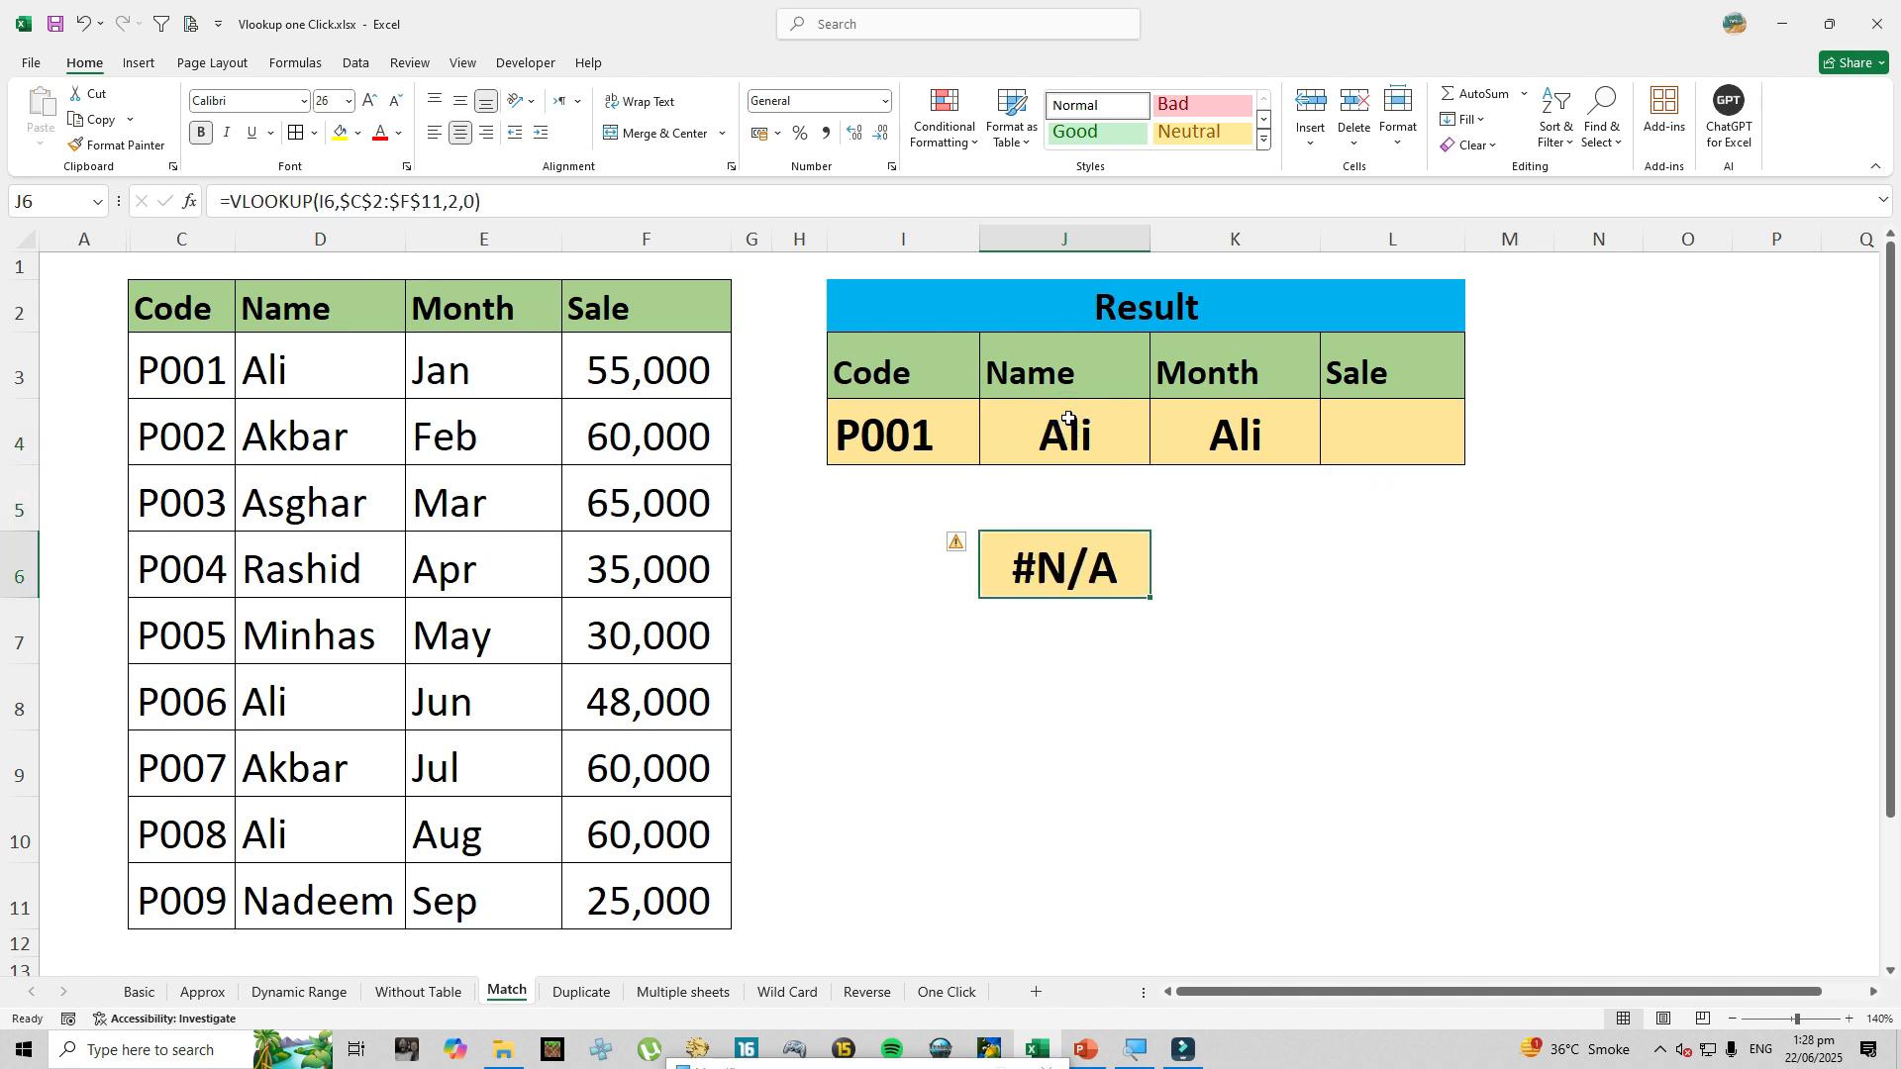
Replace J6's content with =MATCH(J3,C2:F2,0) and check the result against the source table's Code and Name headings.
type("=match")
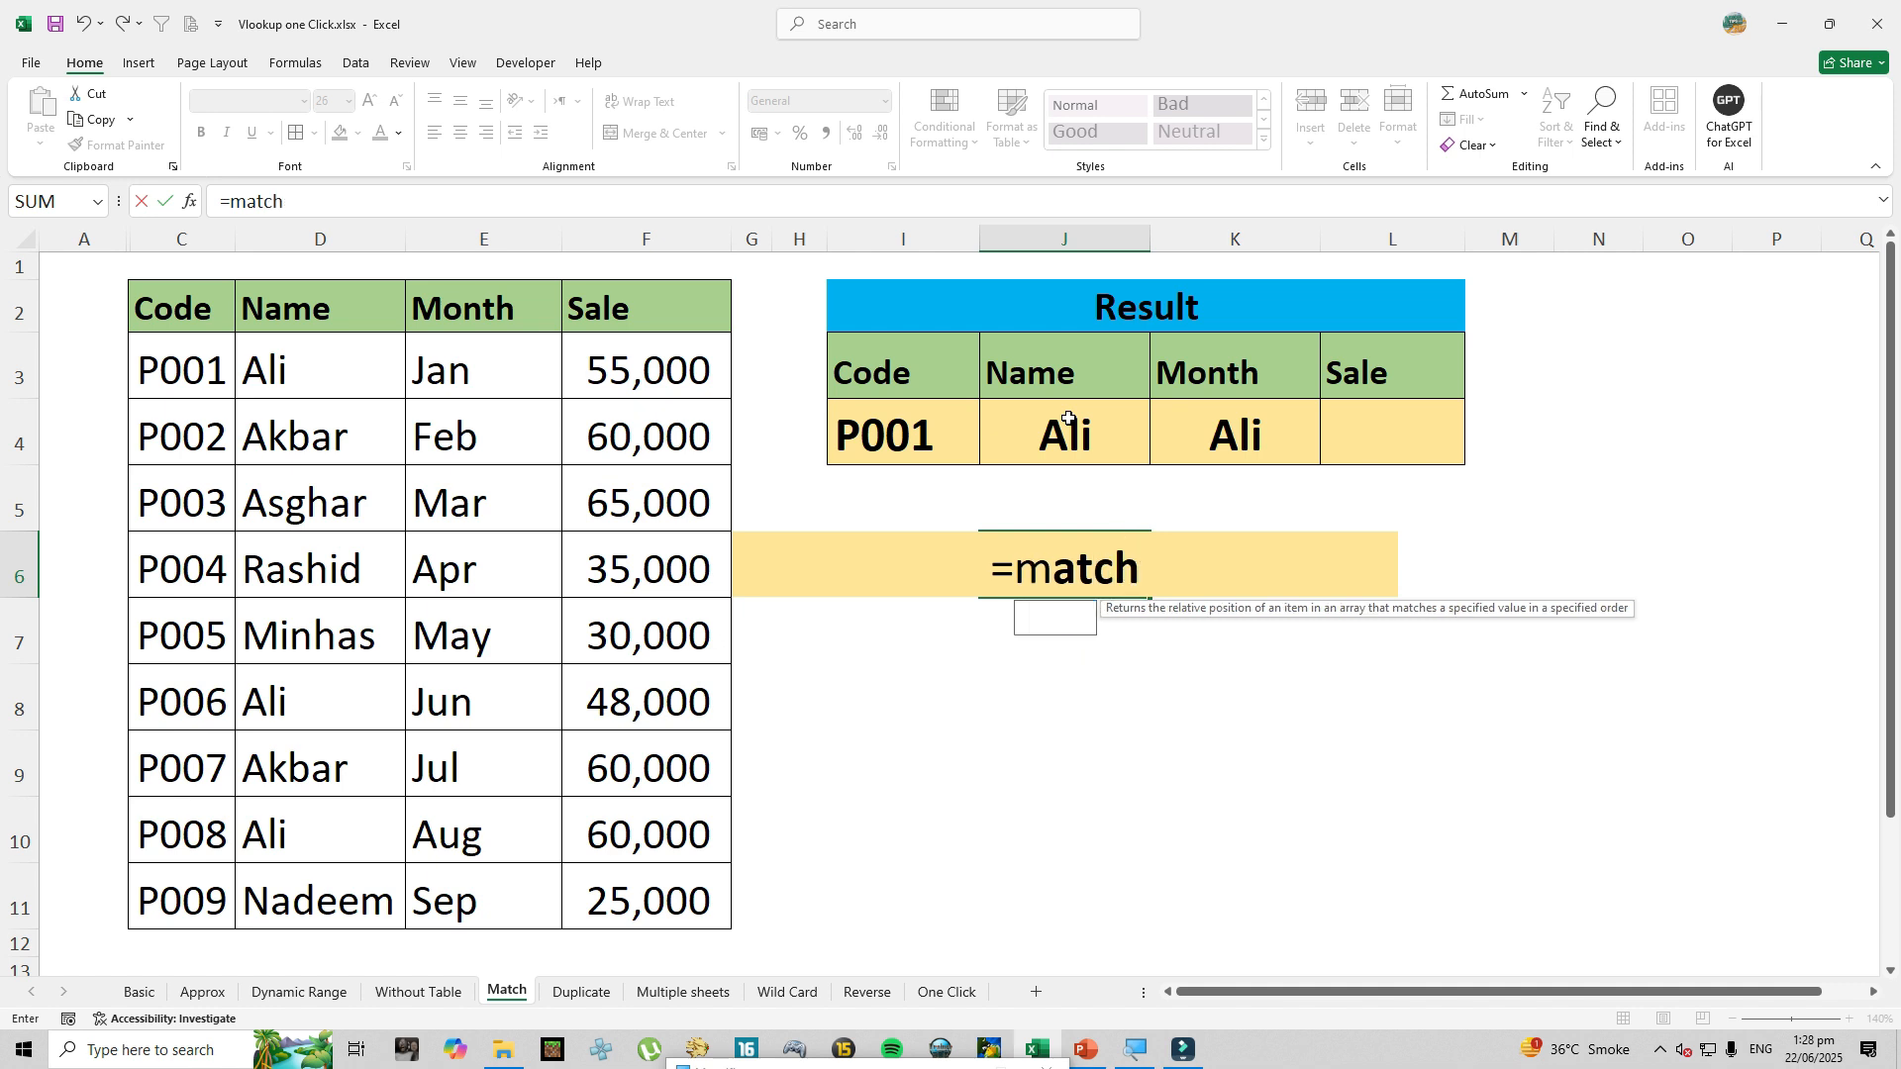
key("Tab")
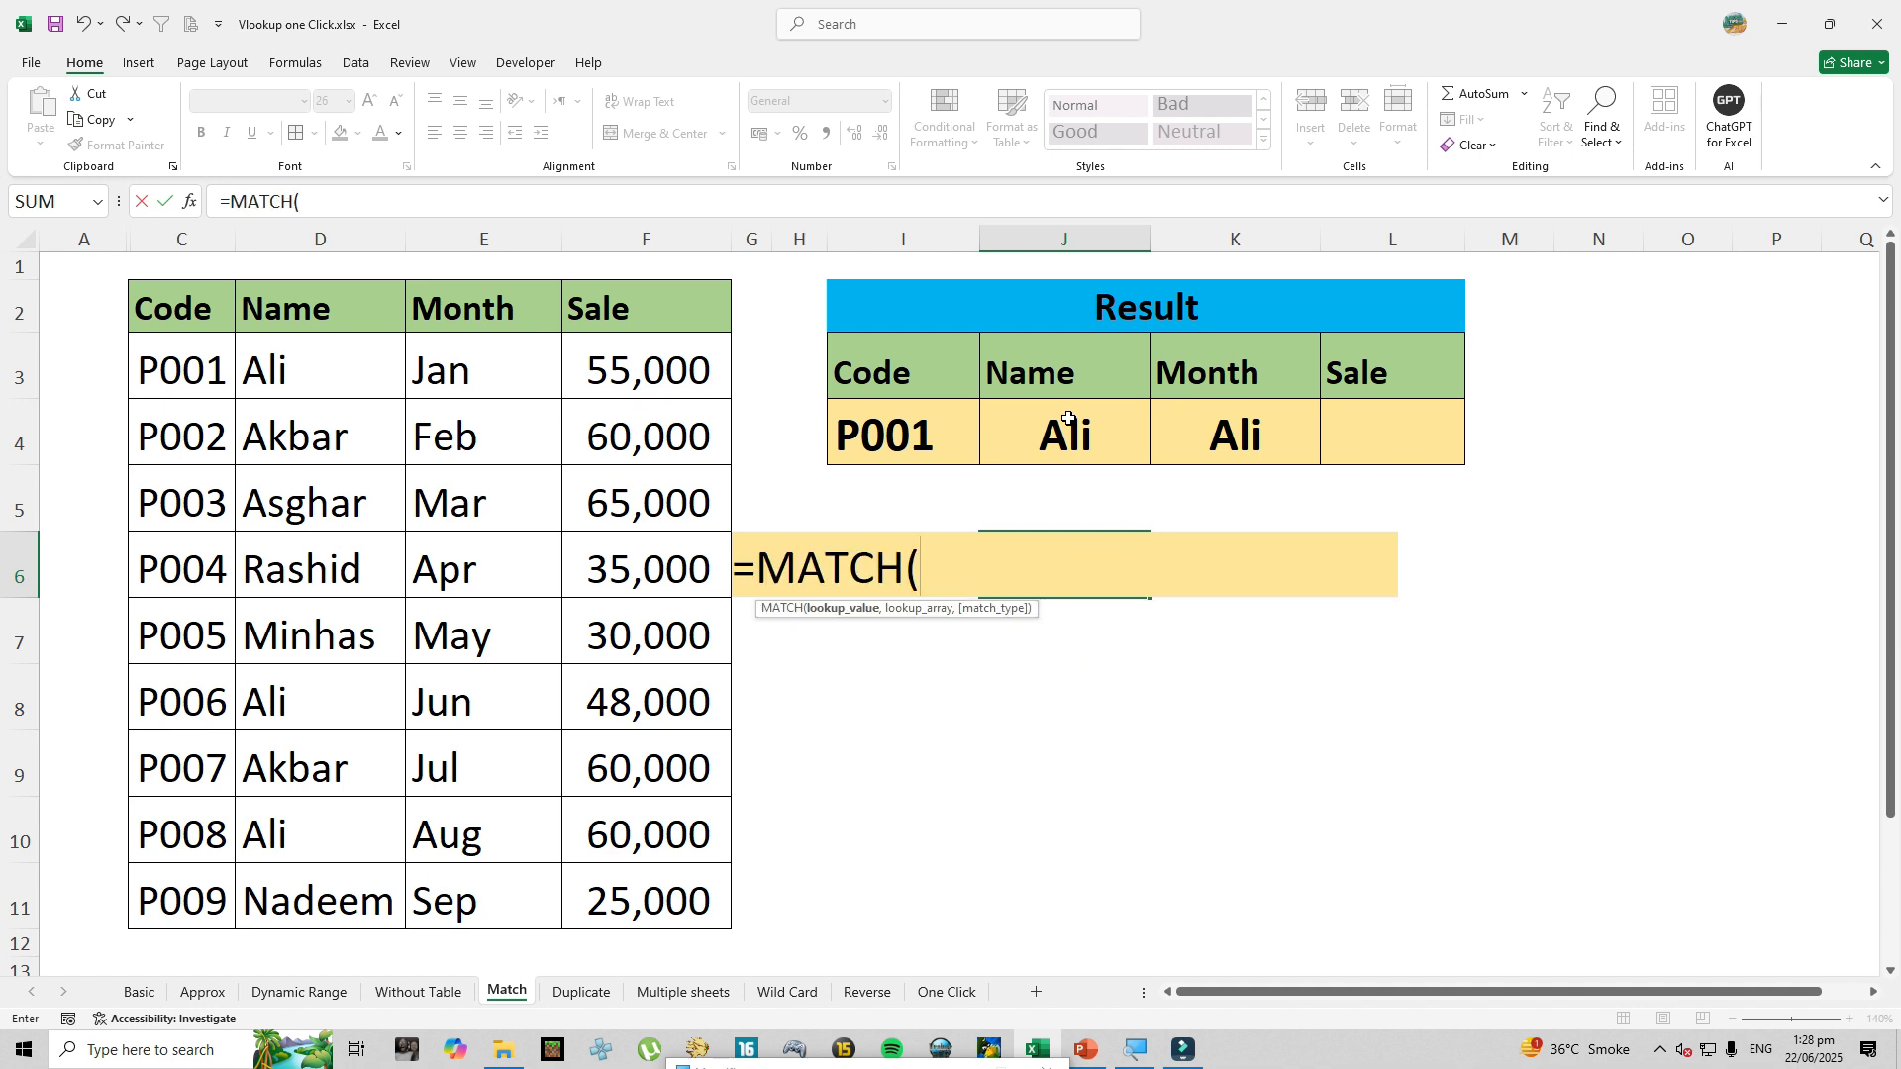
left_click(1033, 375)
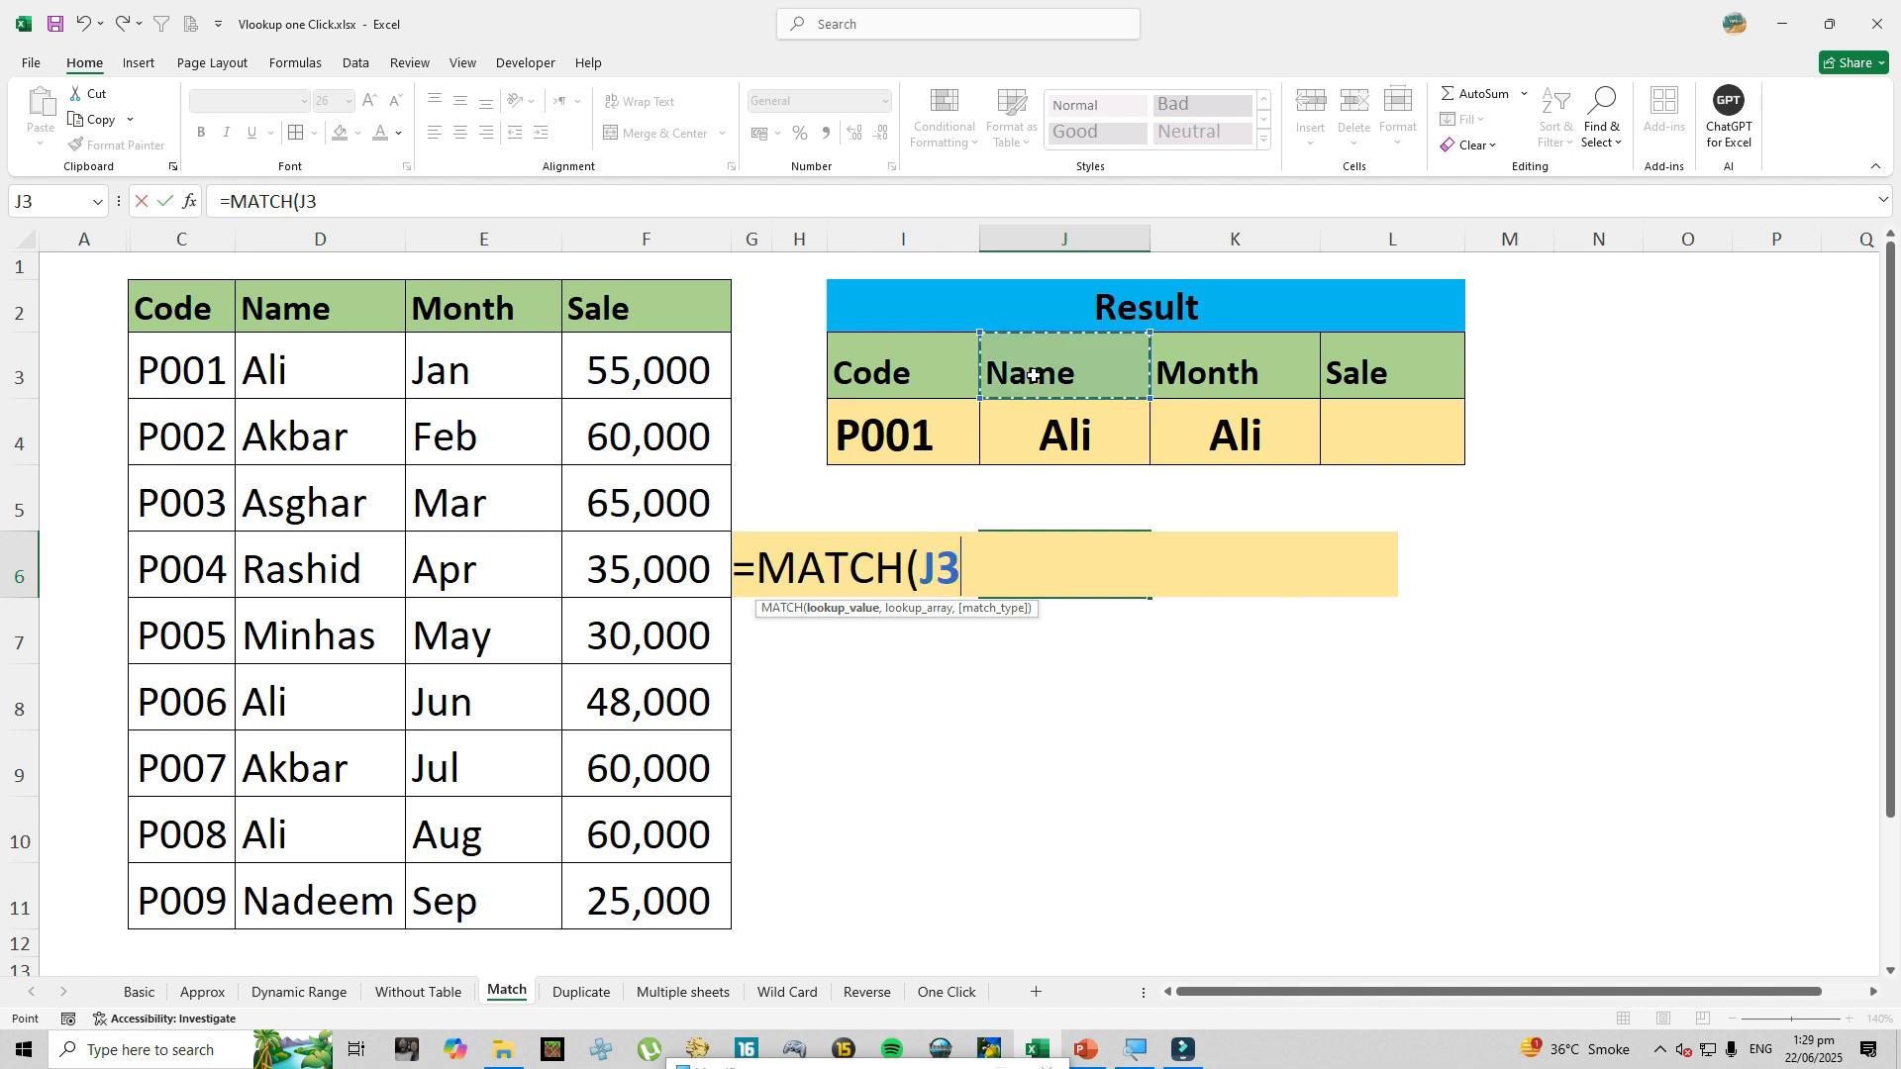
type(",")
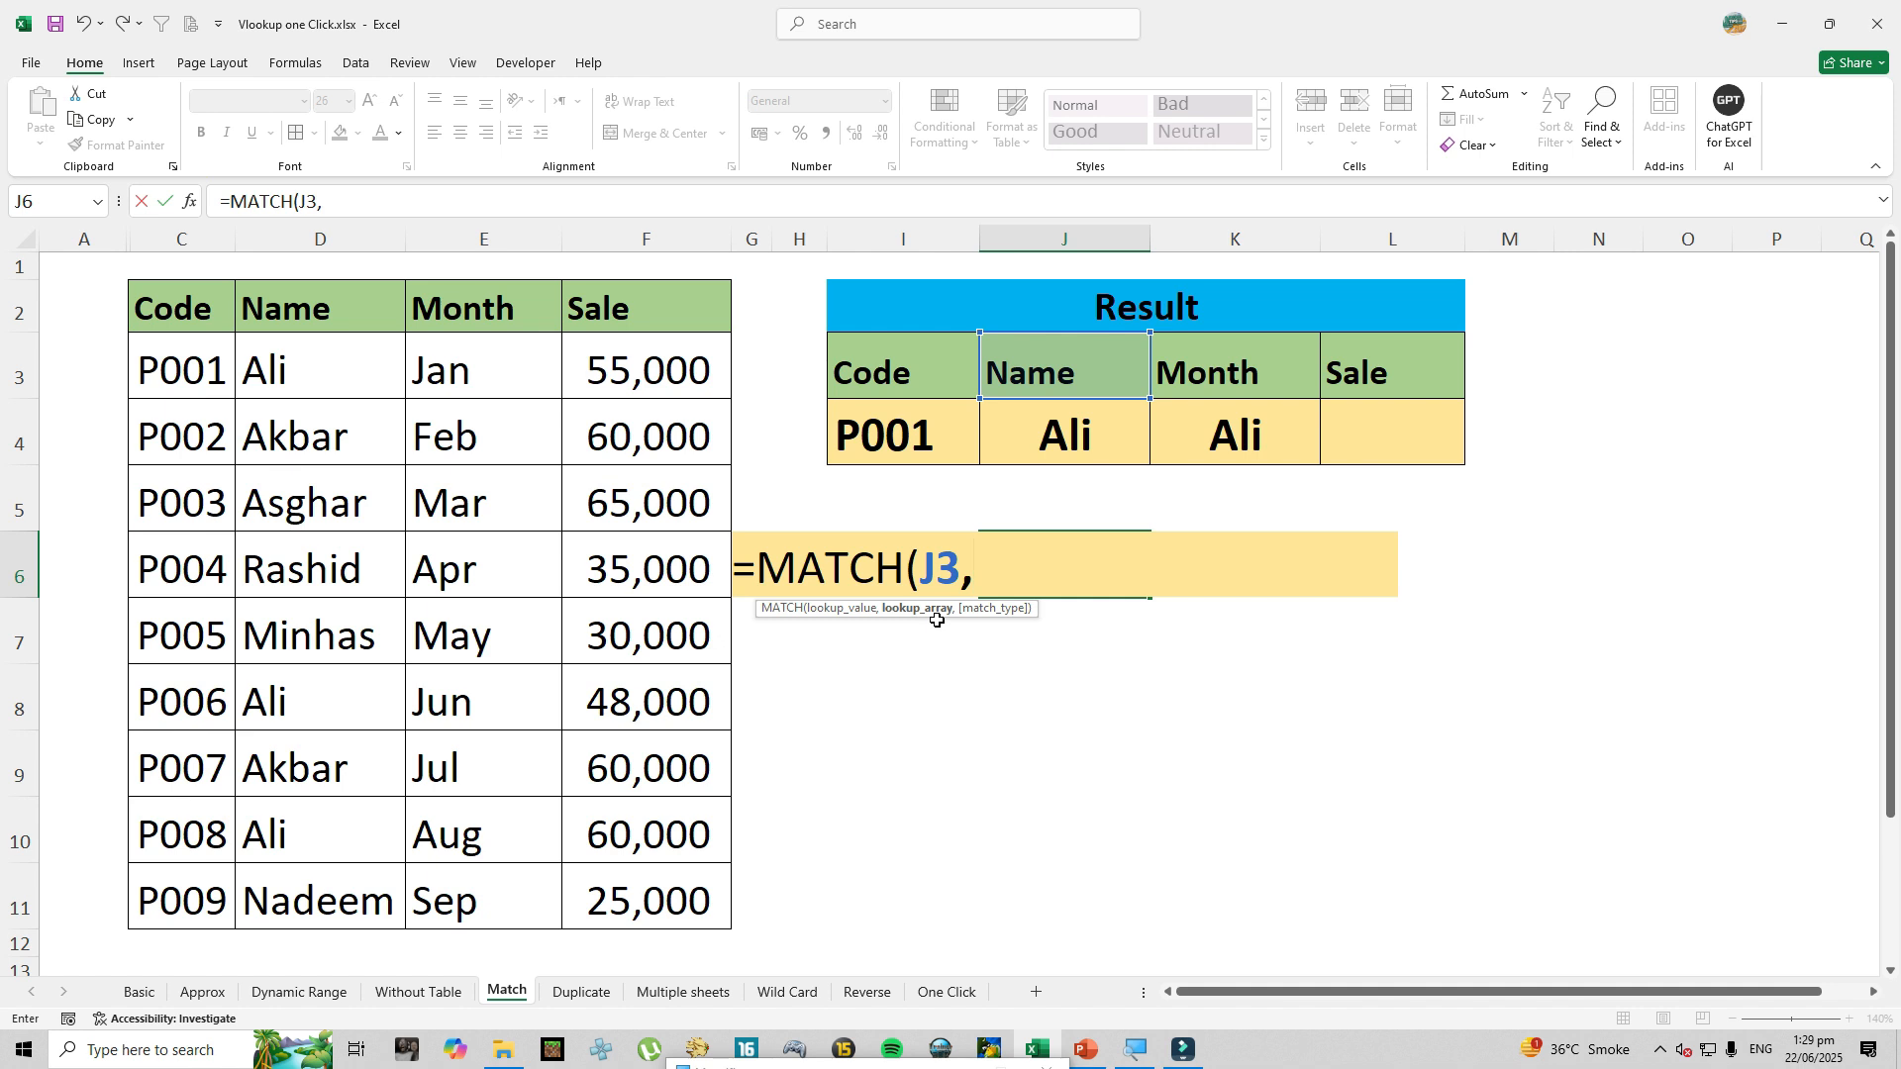
left_click_drag(170, 307, 597, 306)
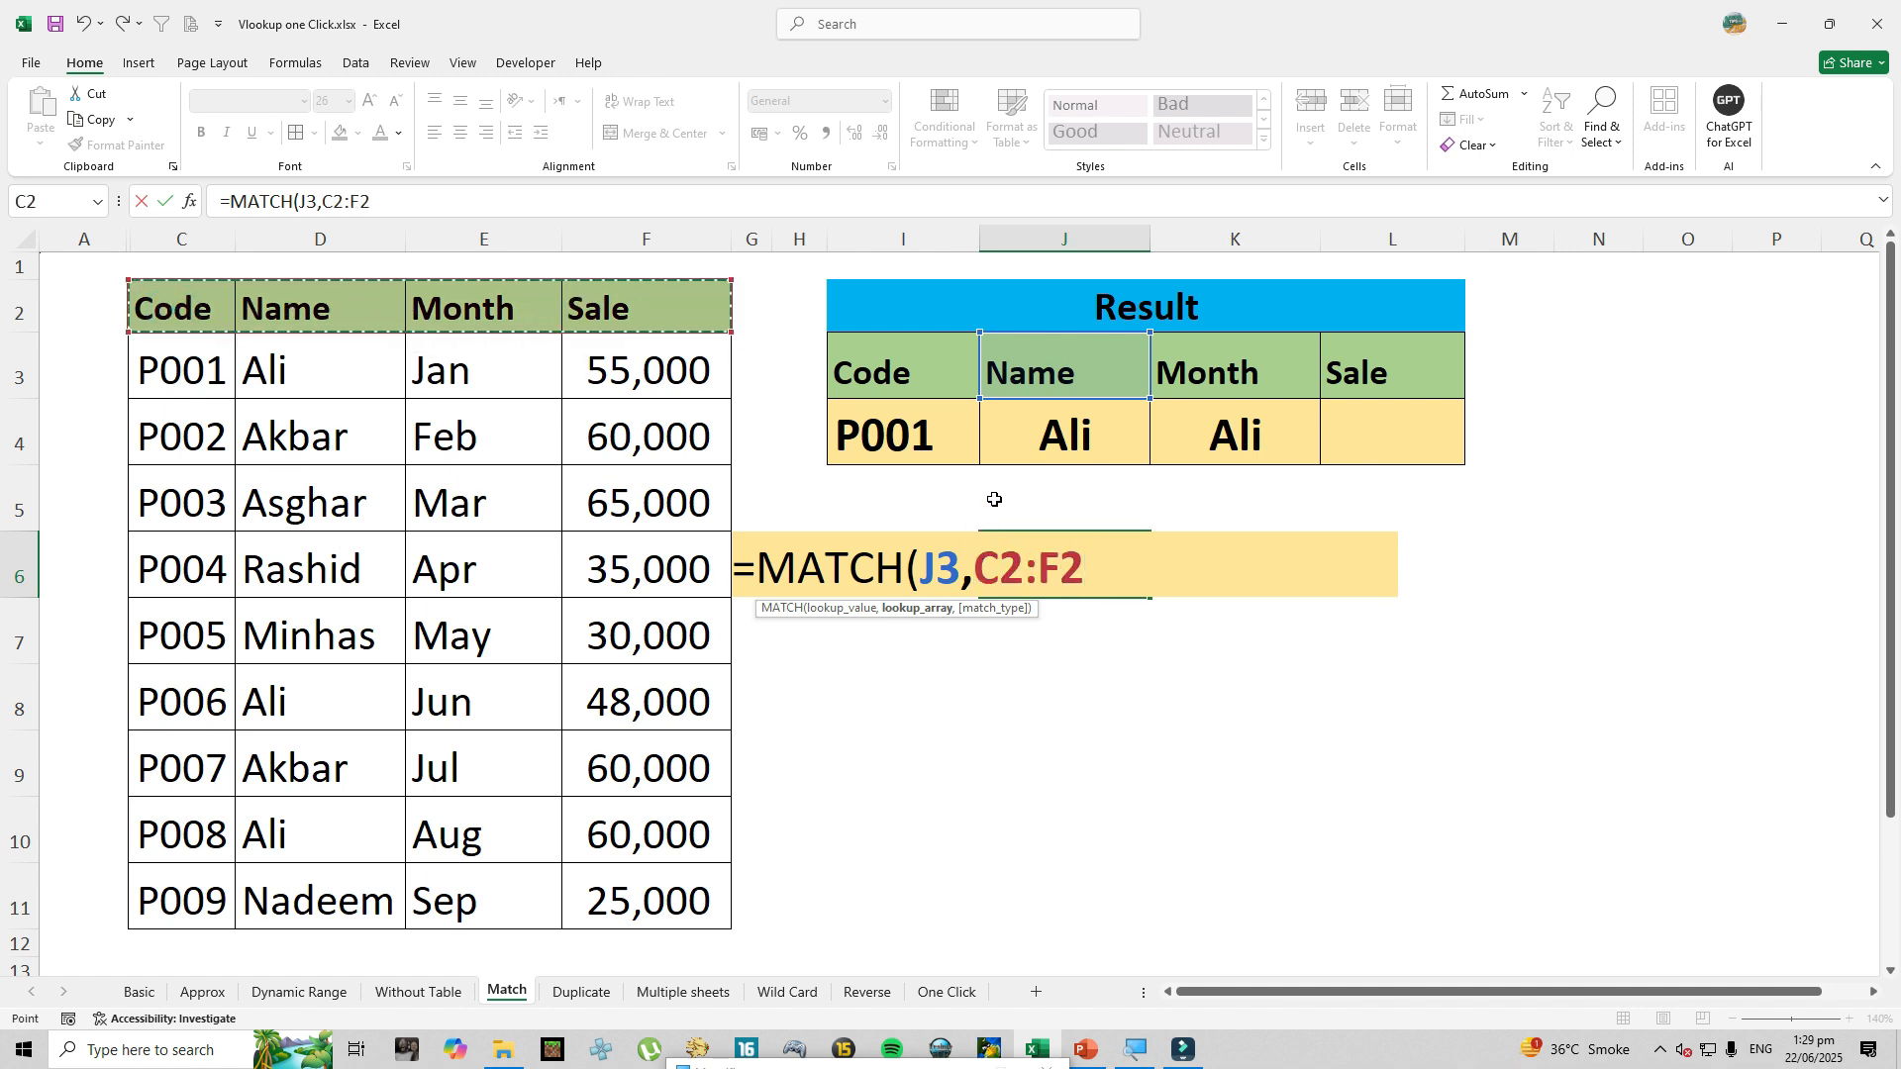
type(",")
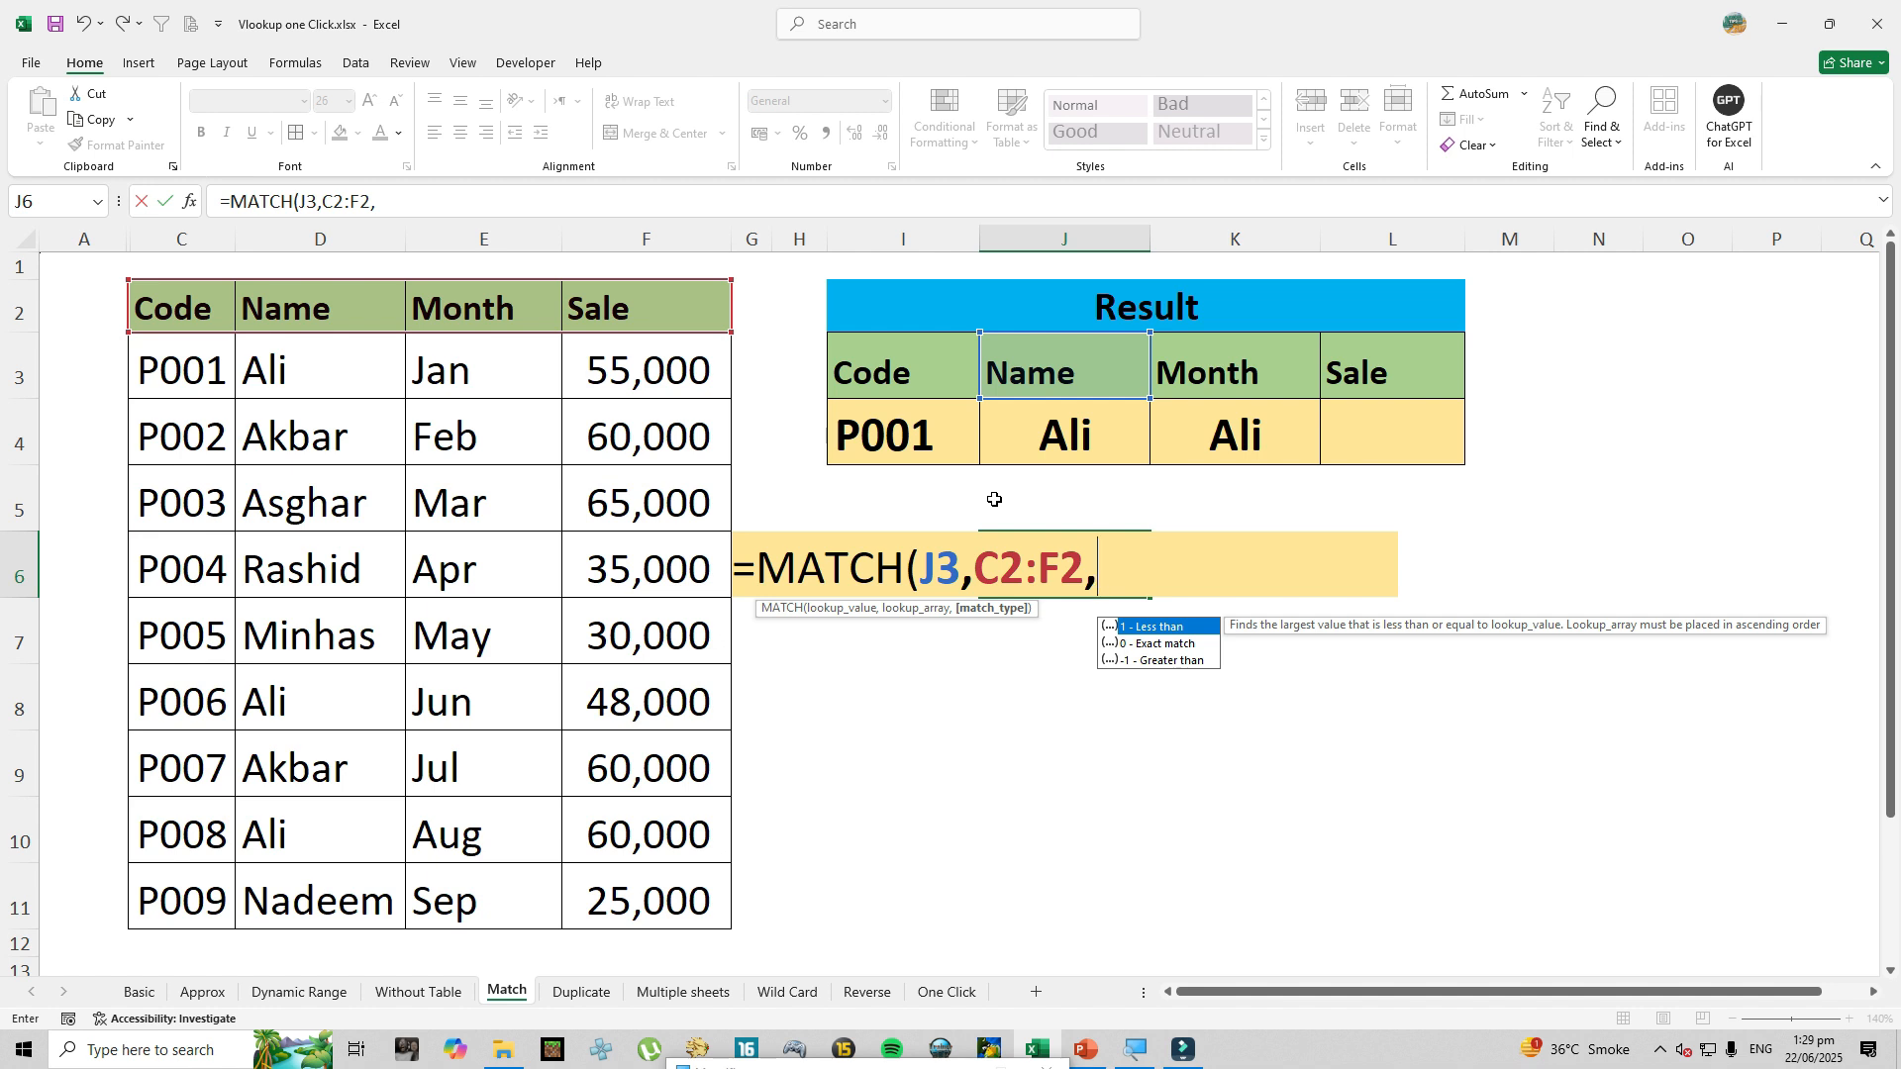
type("0)")
key("ctrl+Return")
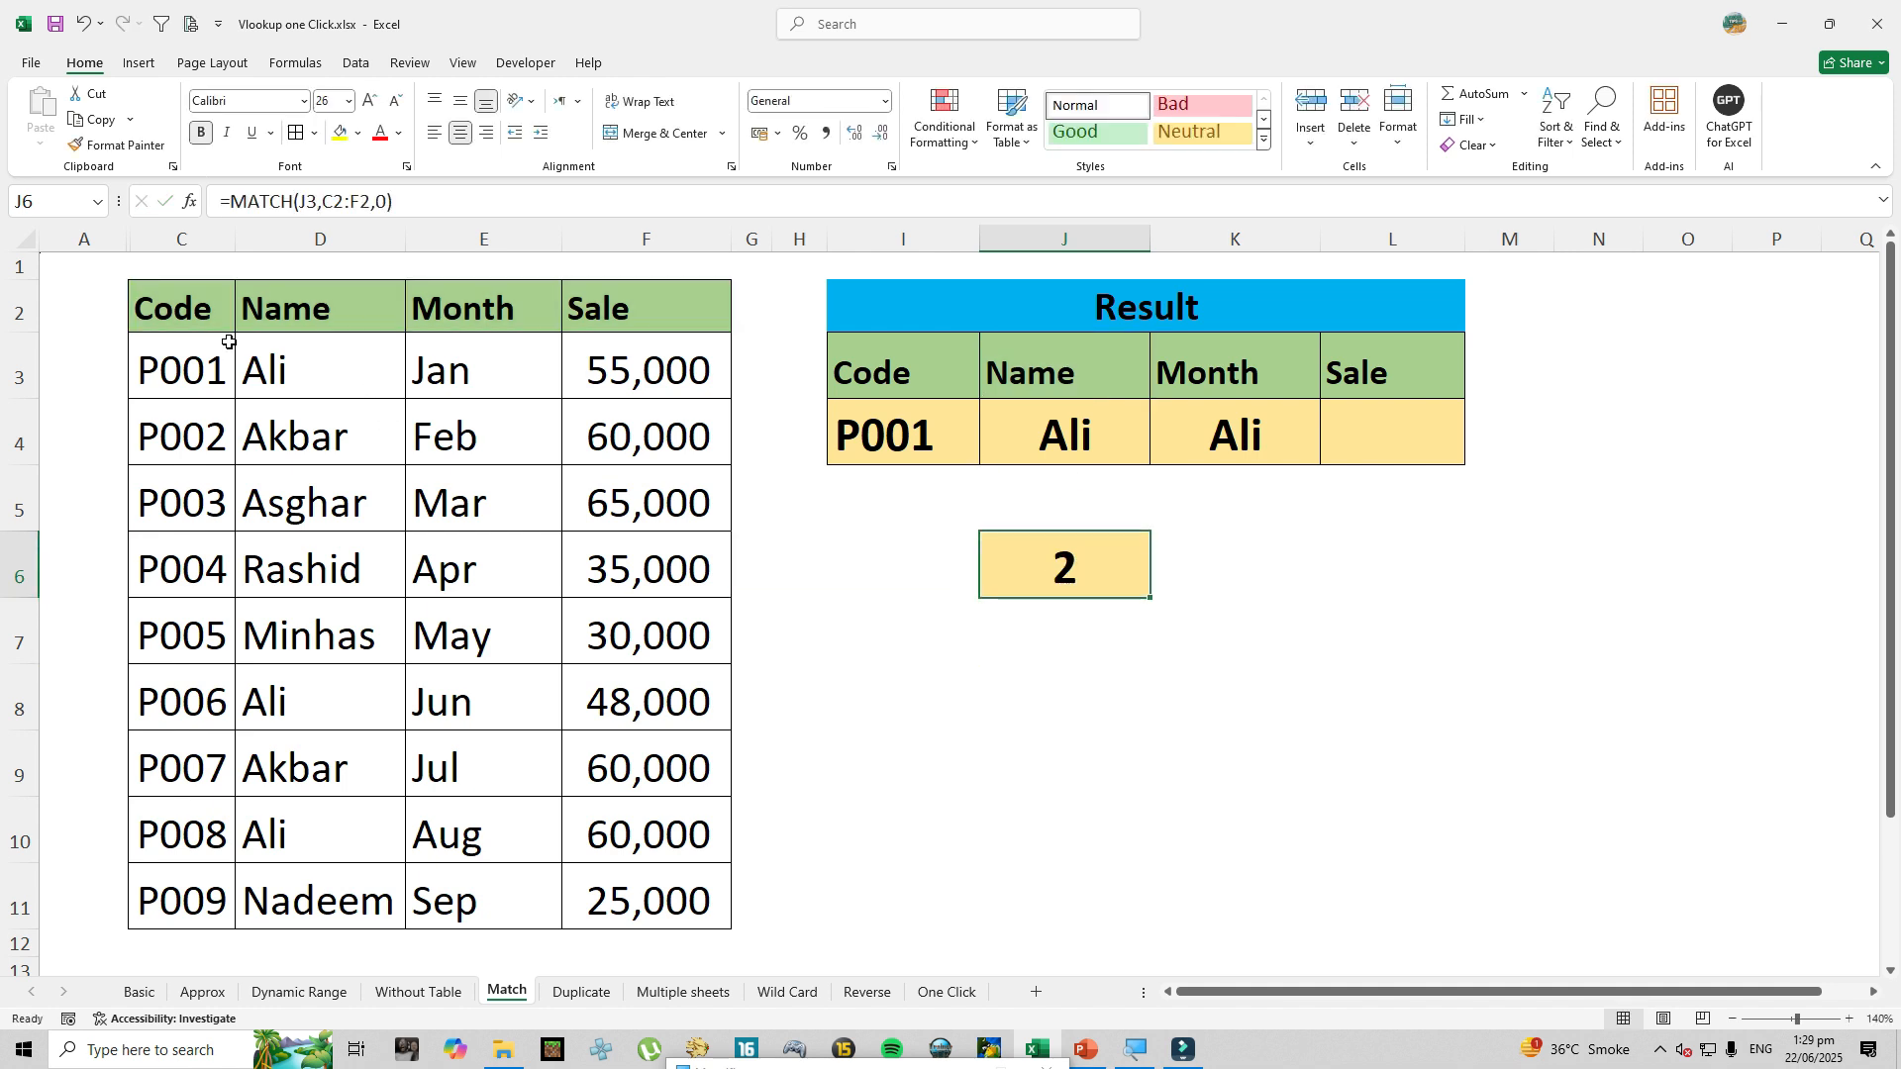
left_click(215, 306)
left_click(297, 327)
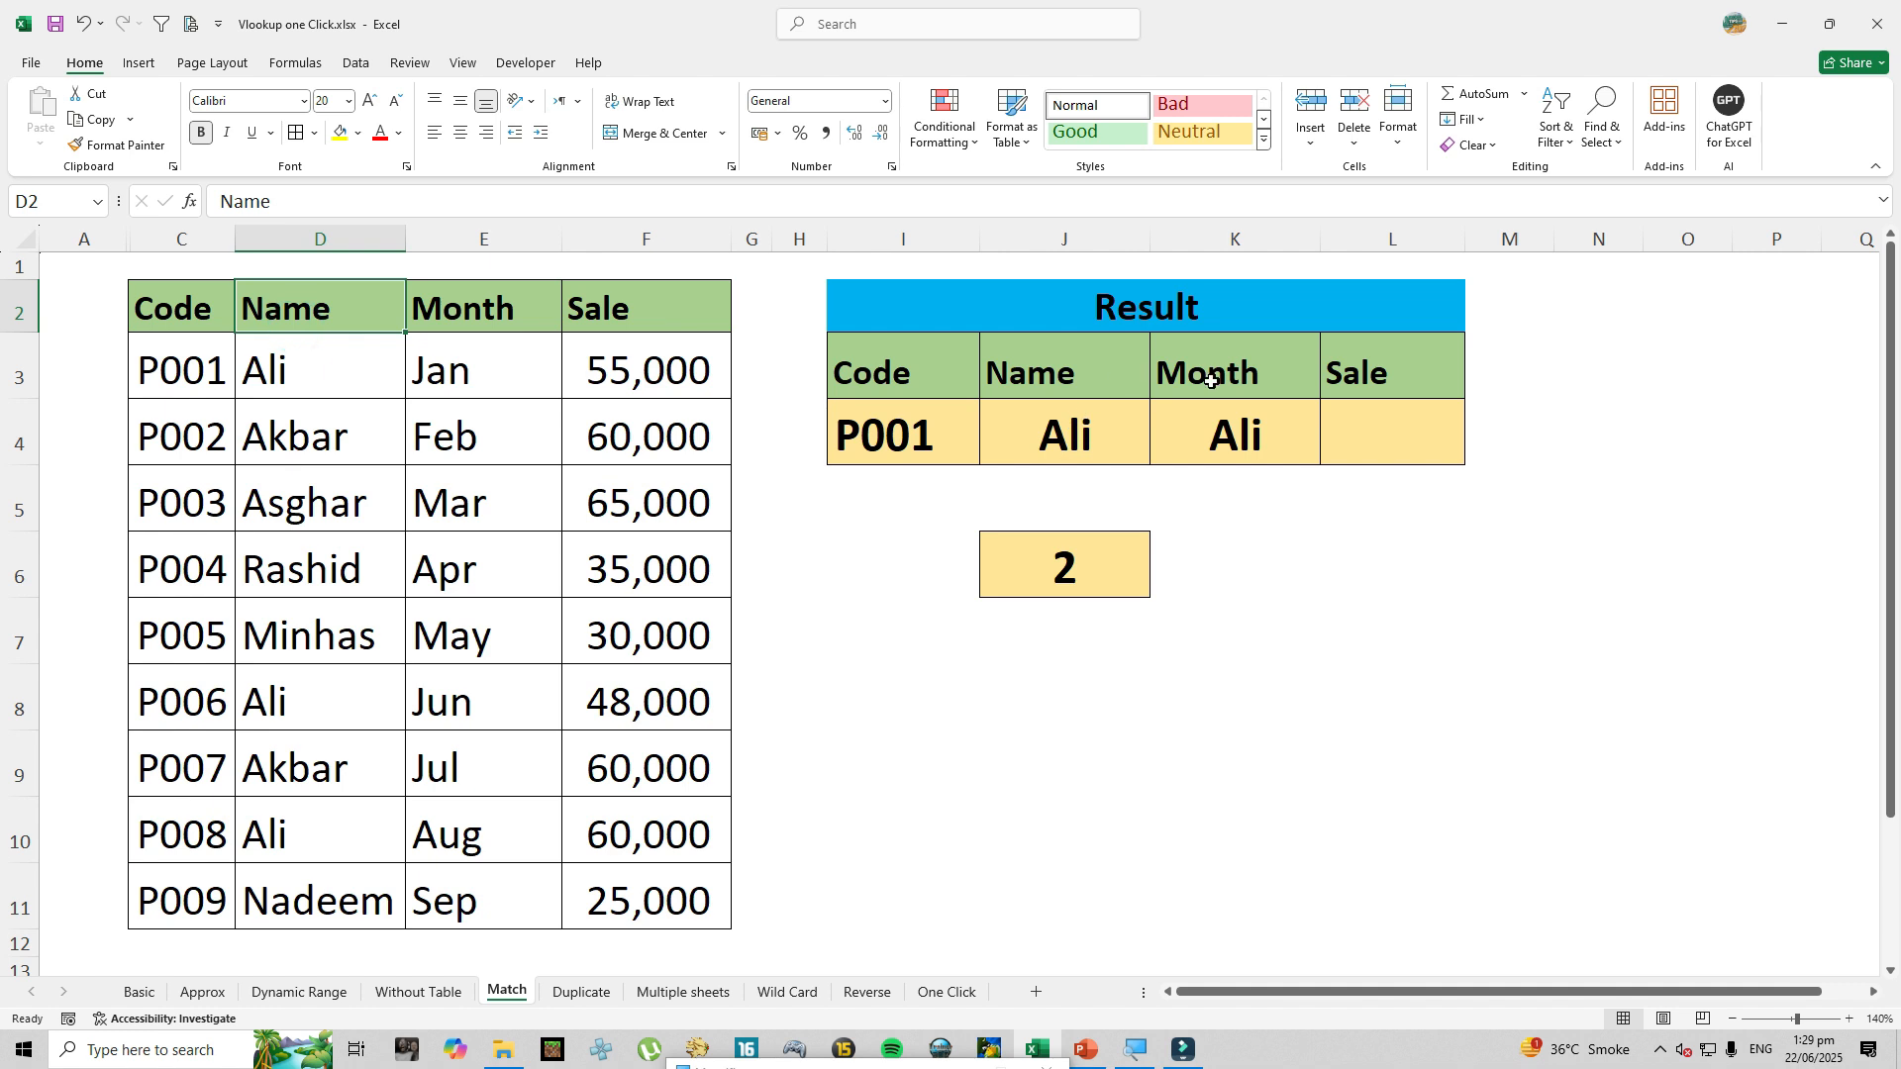
Change the lookup value of J6's MATCH formula to the Month heading in K3.
double_click(1057, 572)
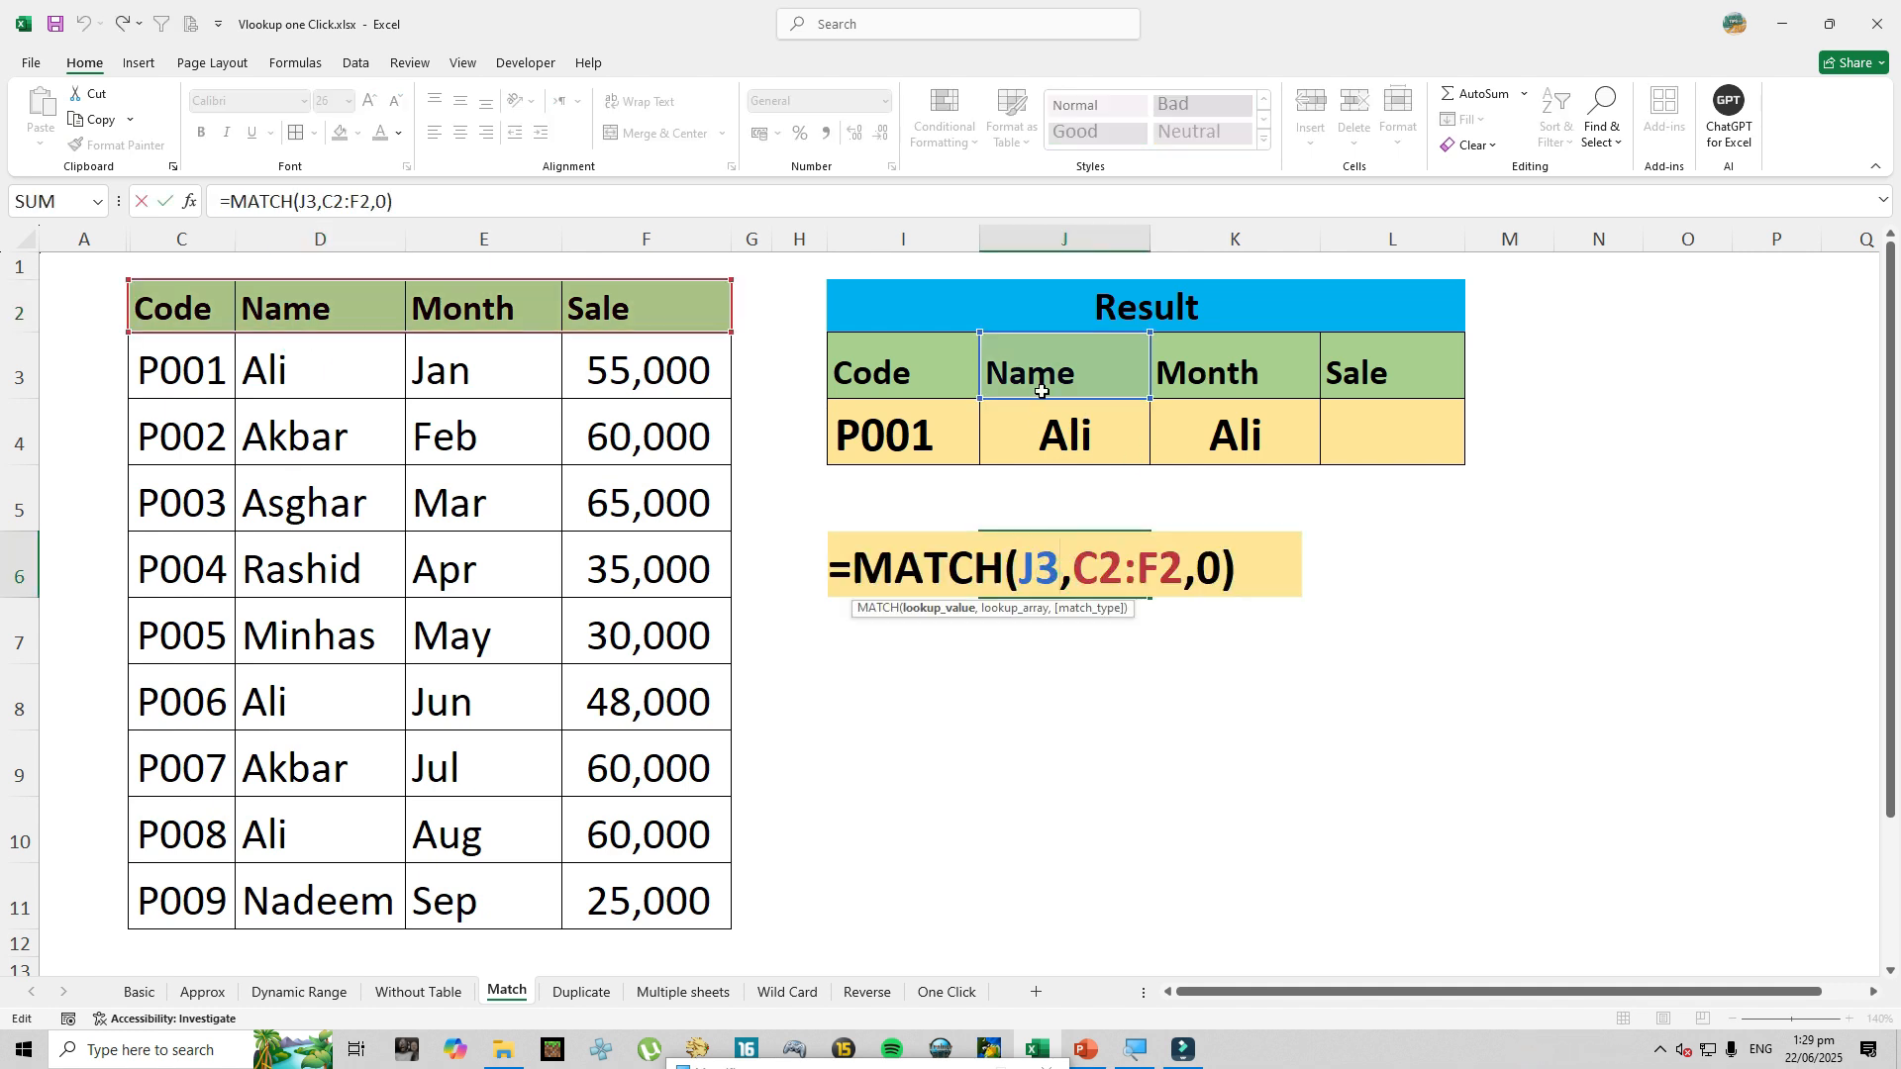
left_click(1165, 387)
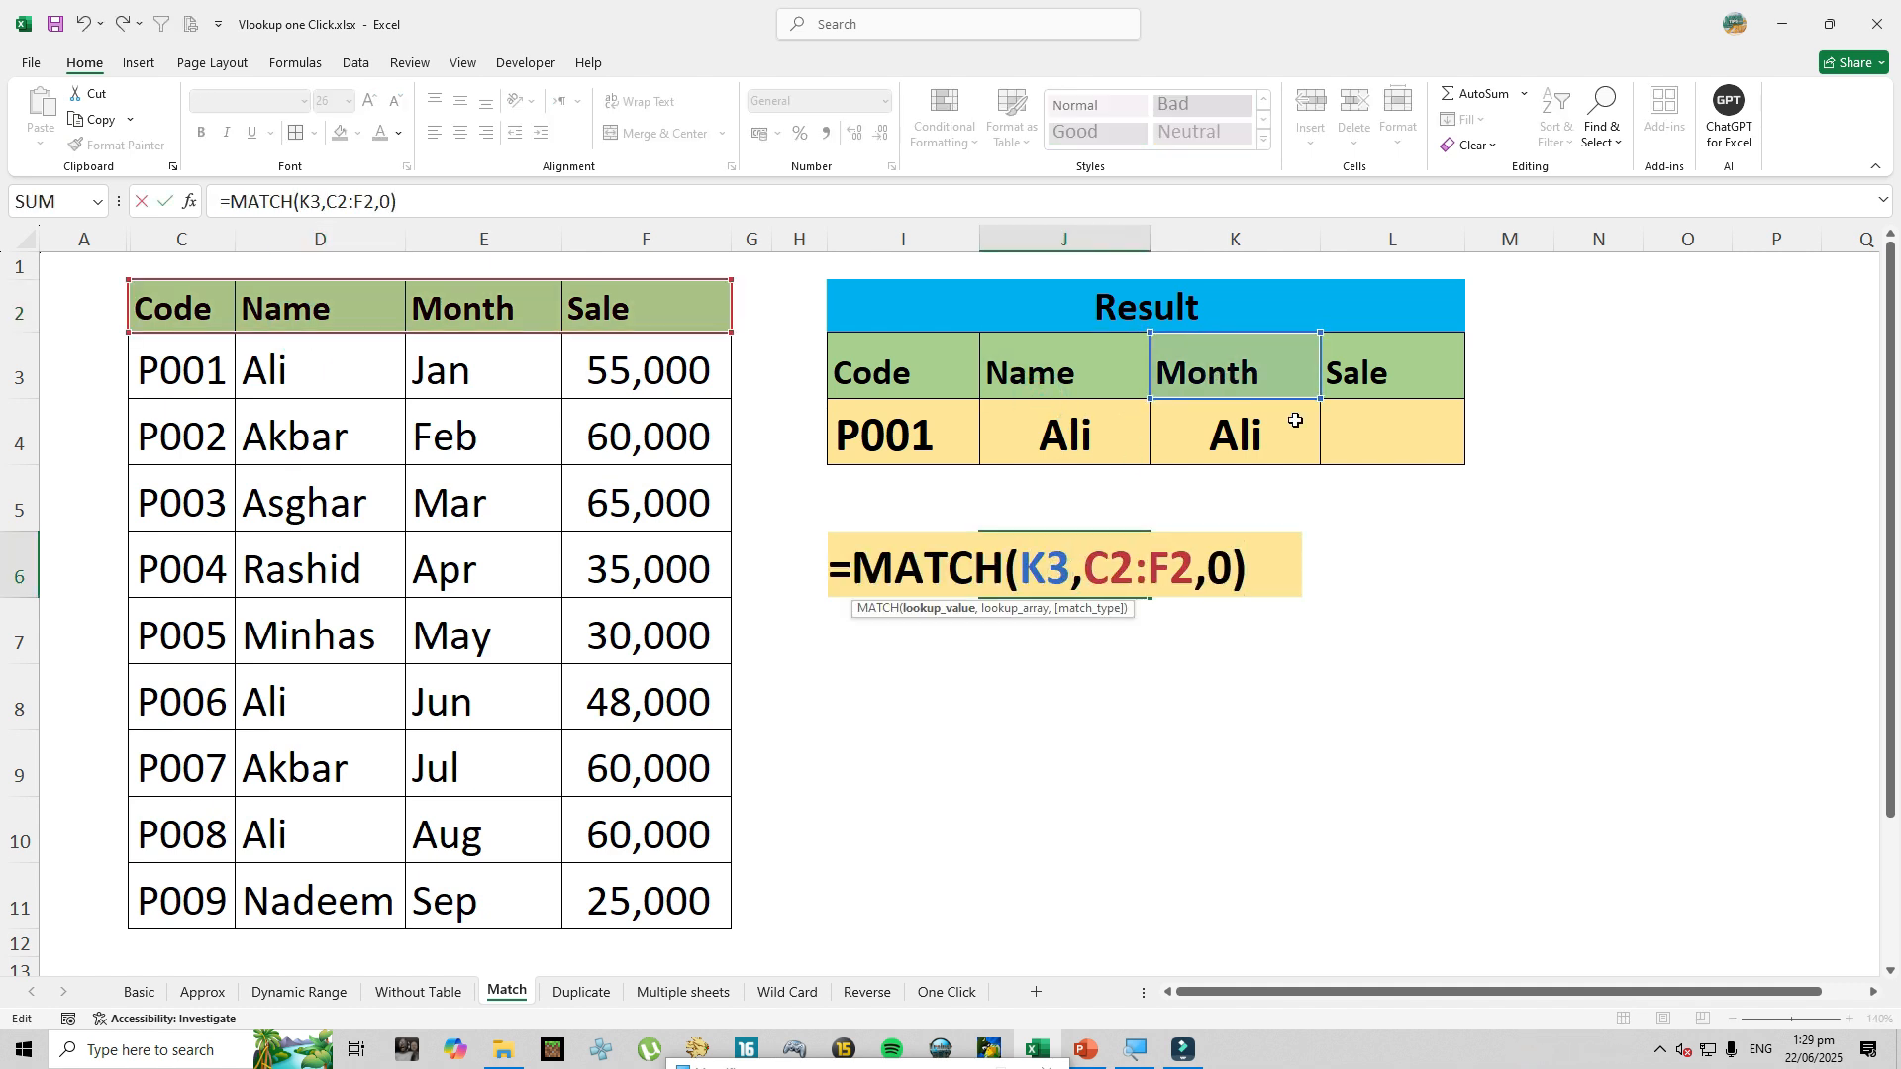
key("Return")
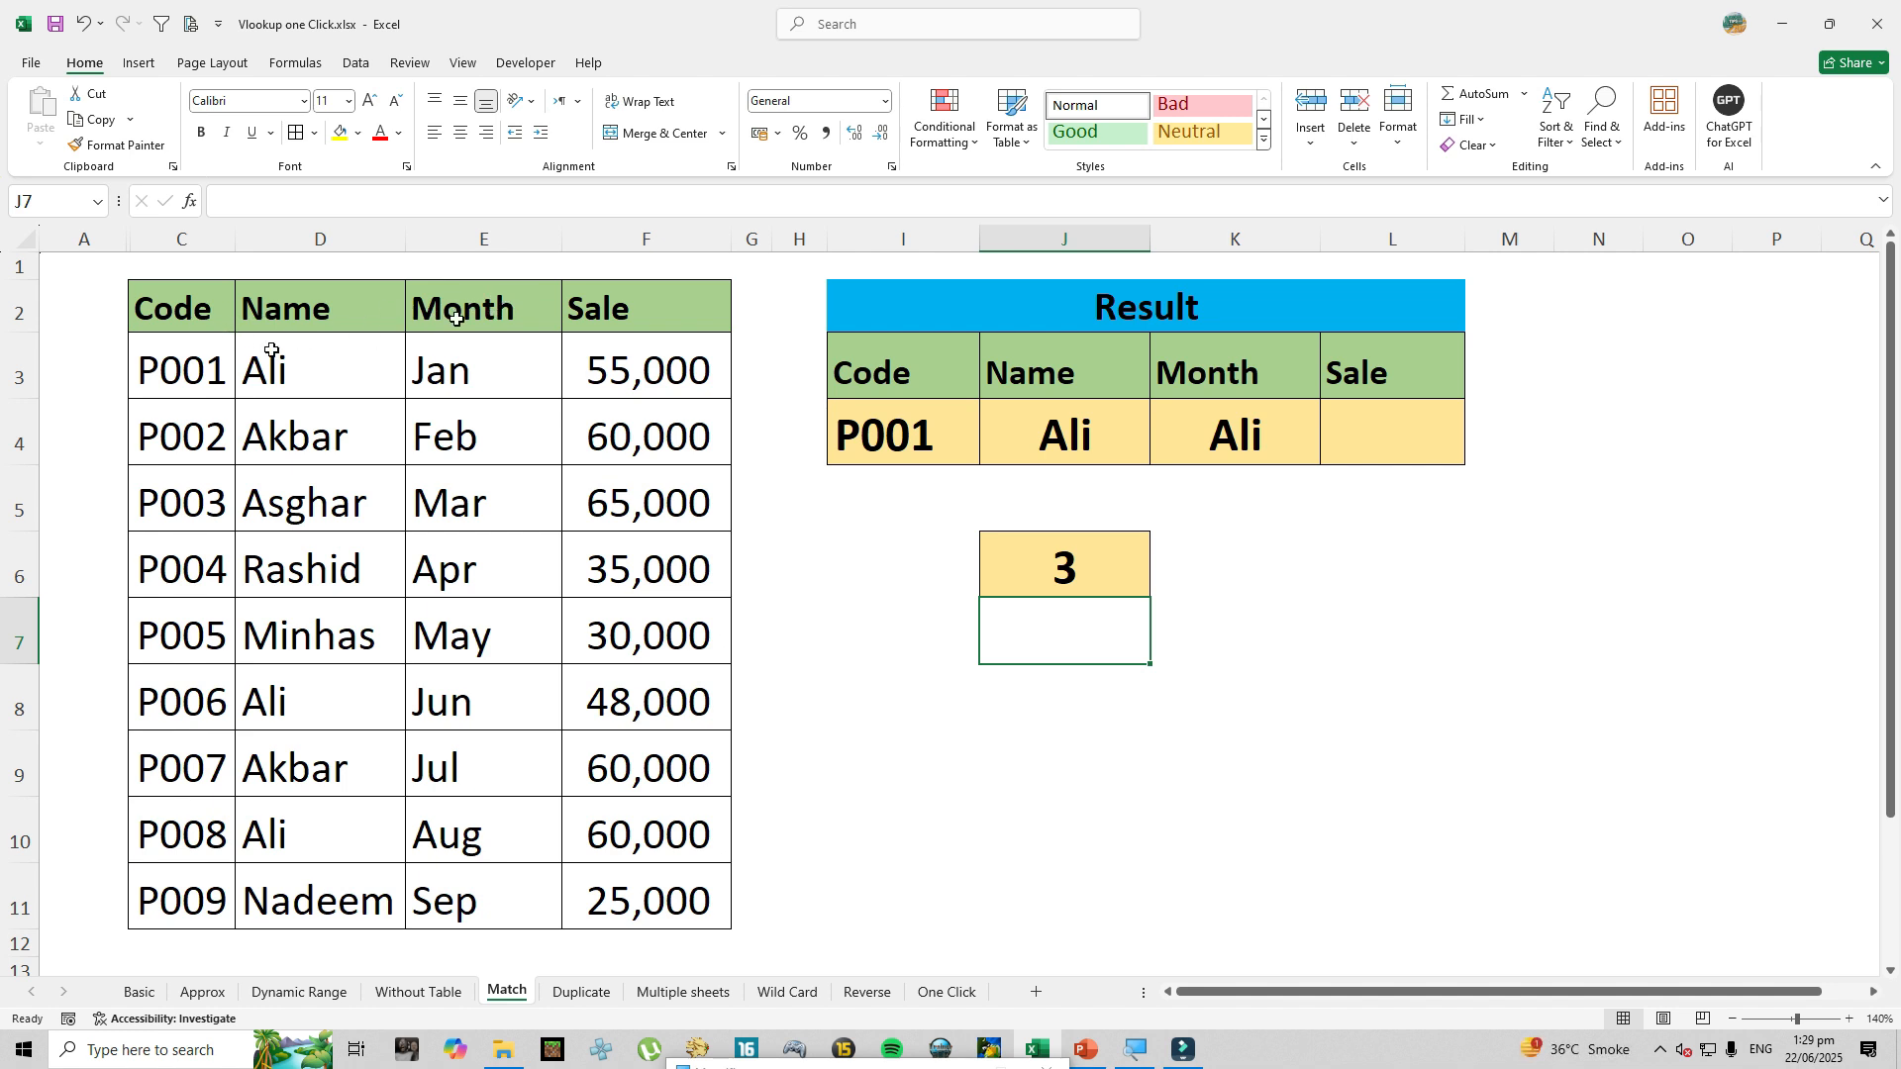
left_click(1041, 557)
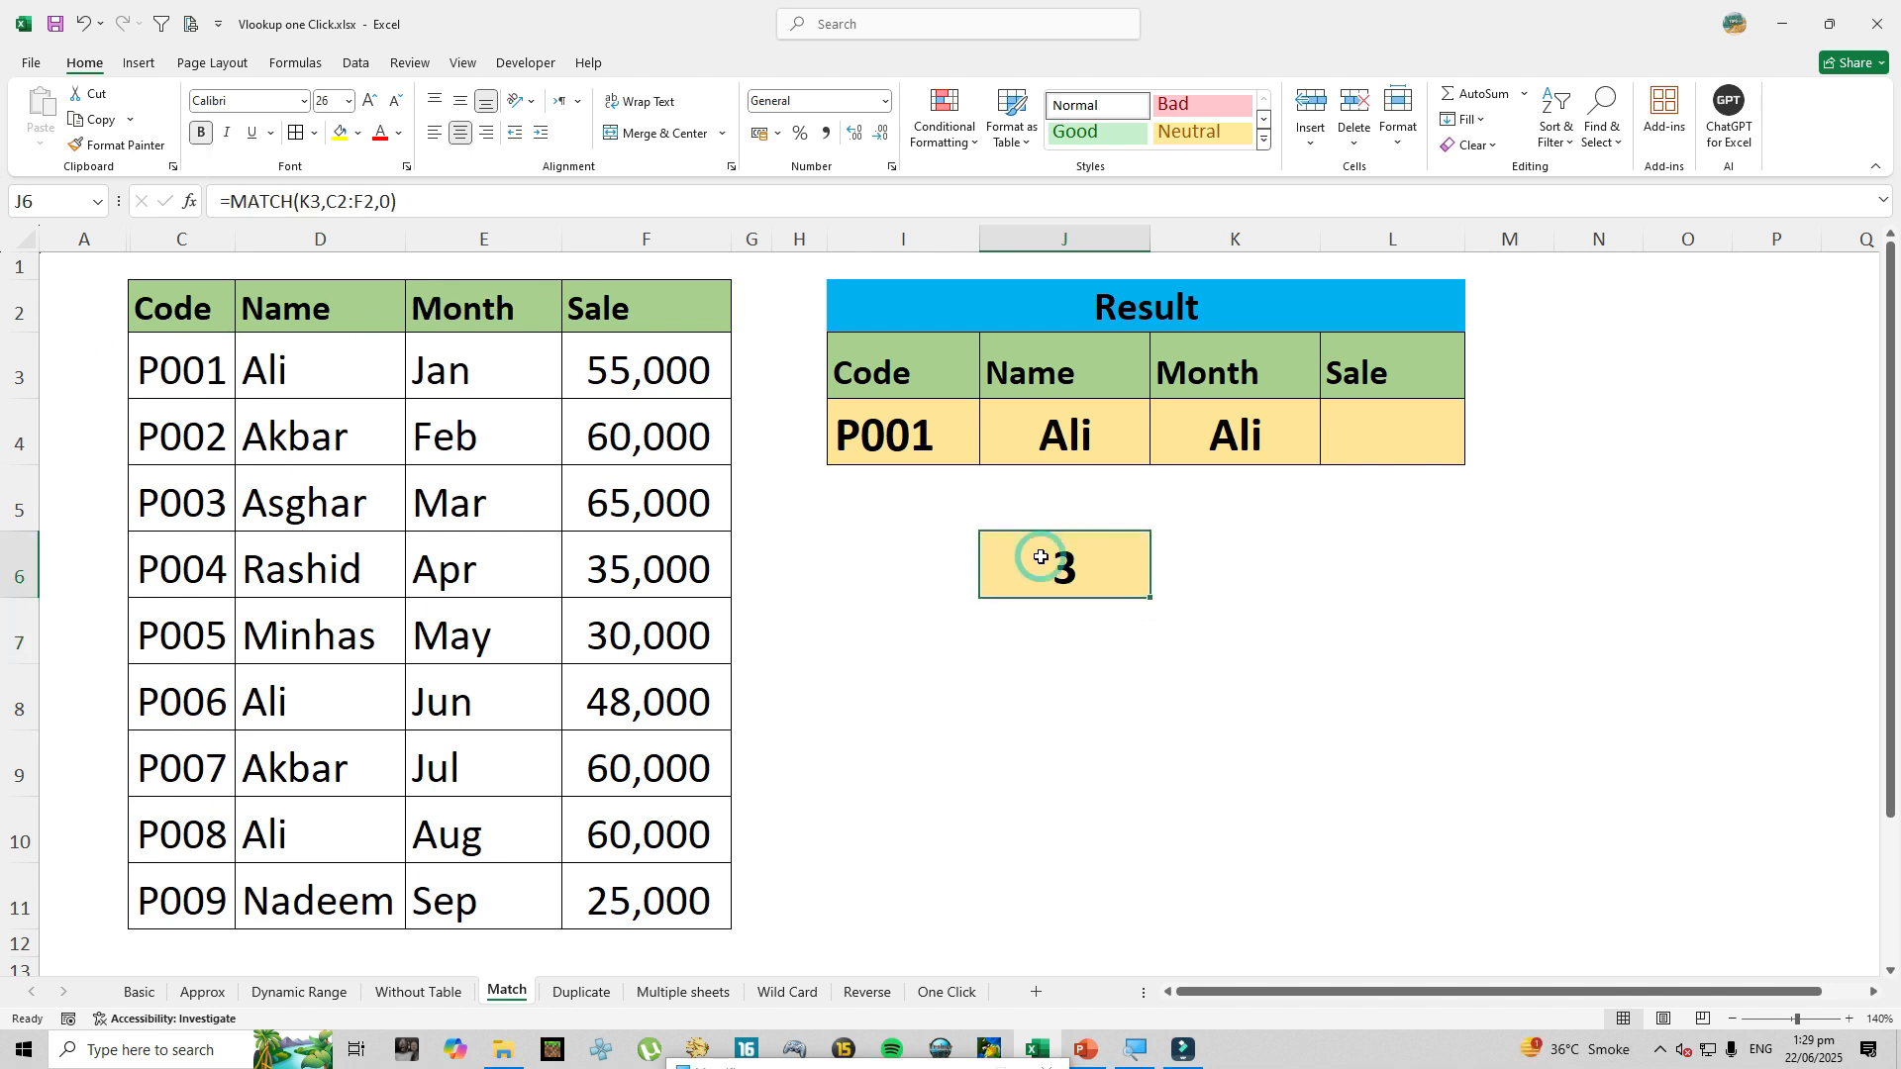
Replace the column index 2 in J4's VLOOKUP with MATCH(J3,$C$2:$F$2,0), keeping exact match.
double_click(1055, 457)
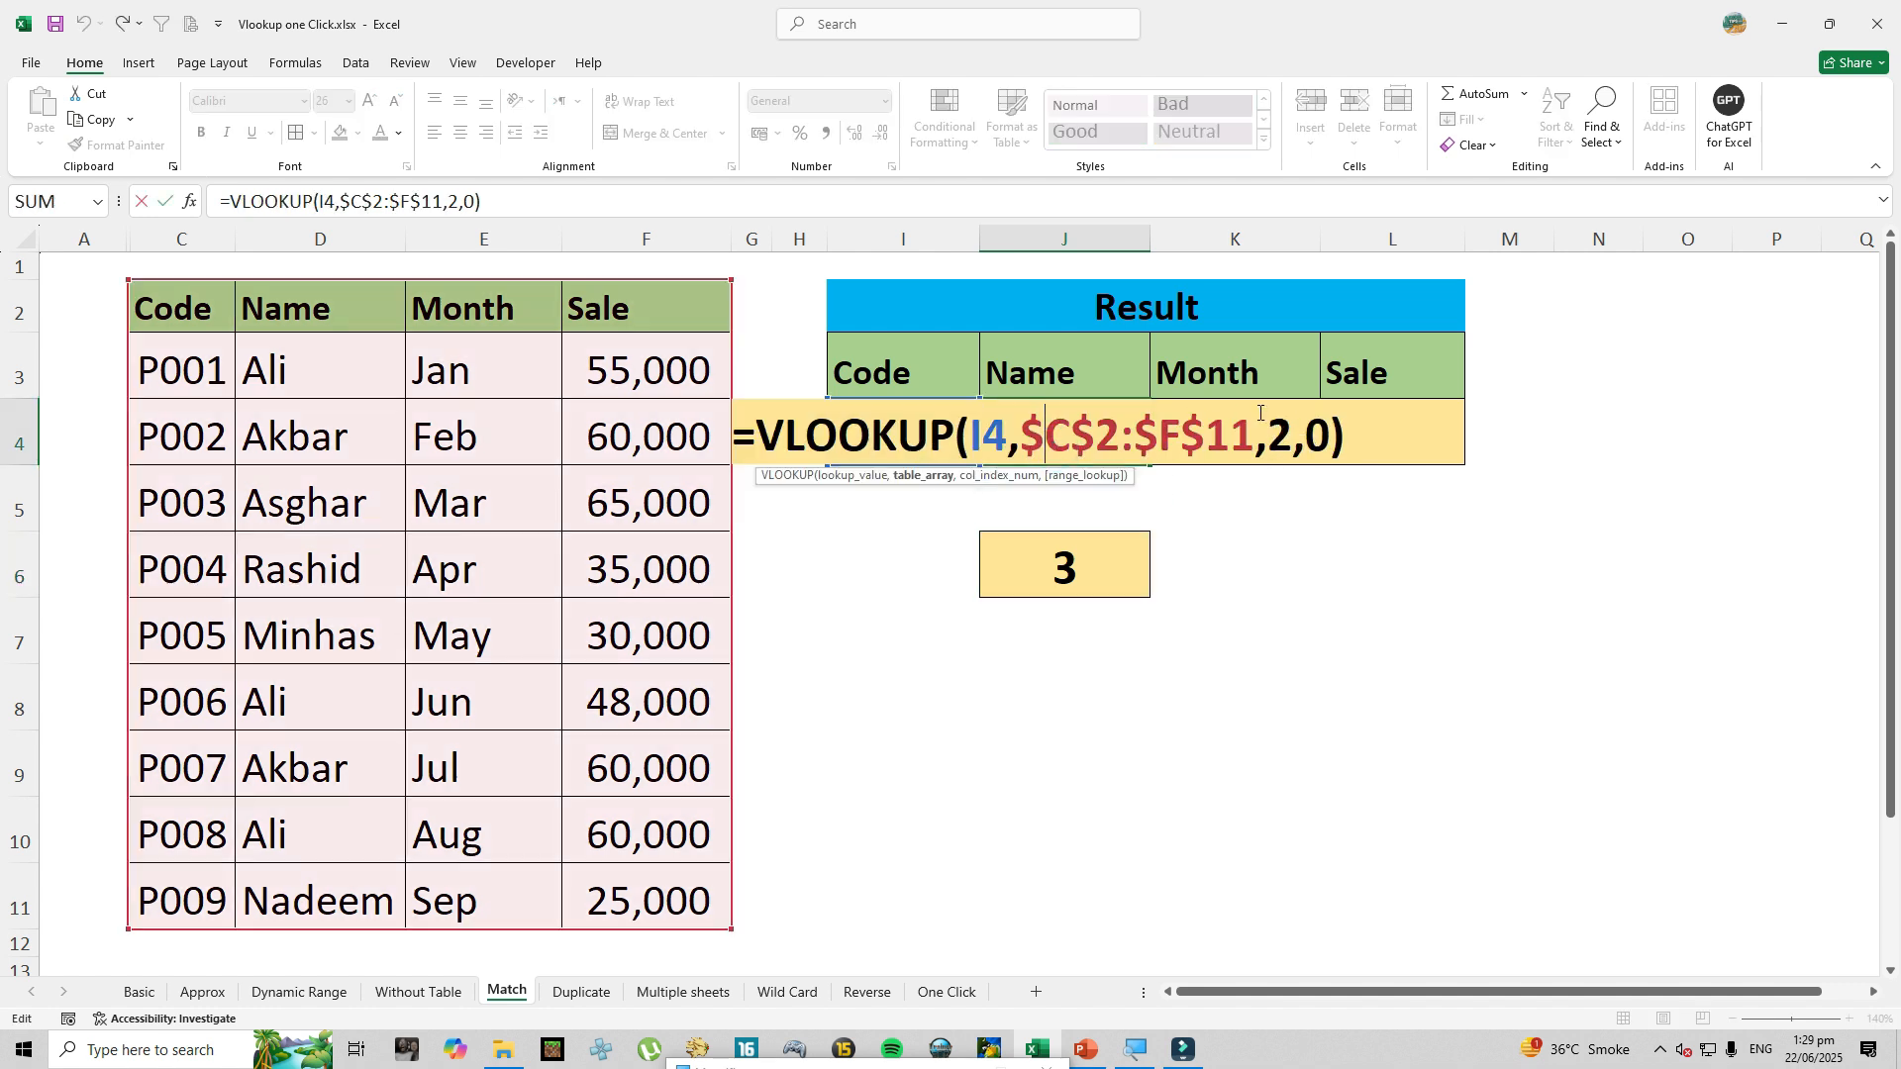
double_click(1276, 435)
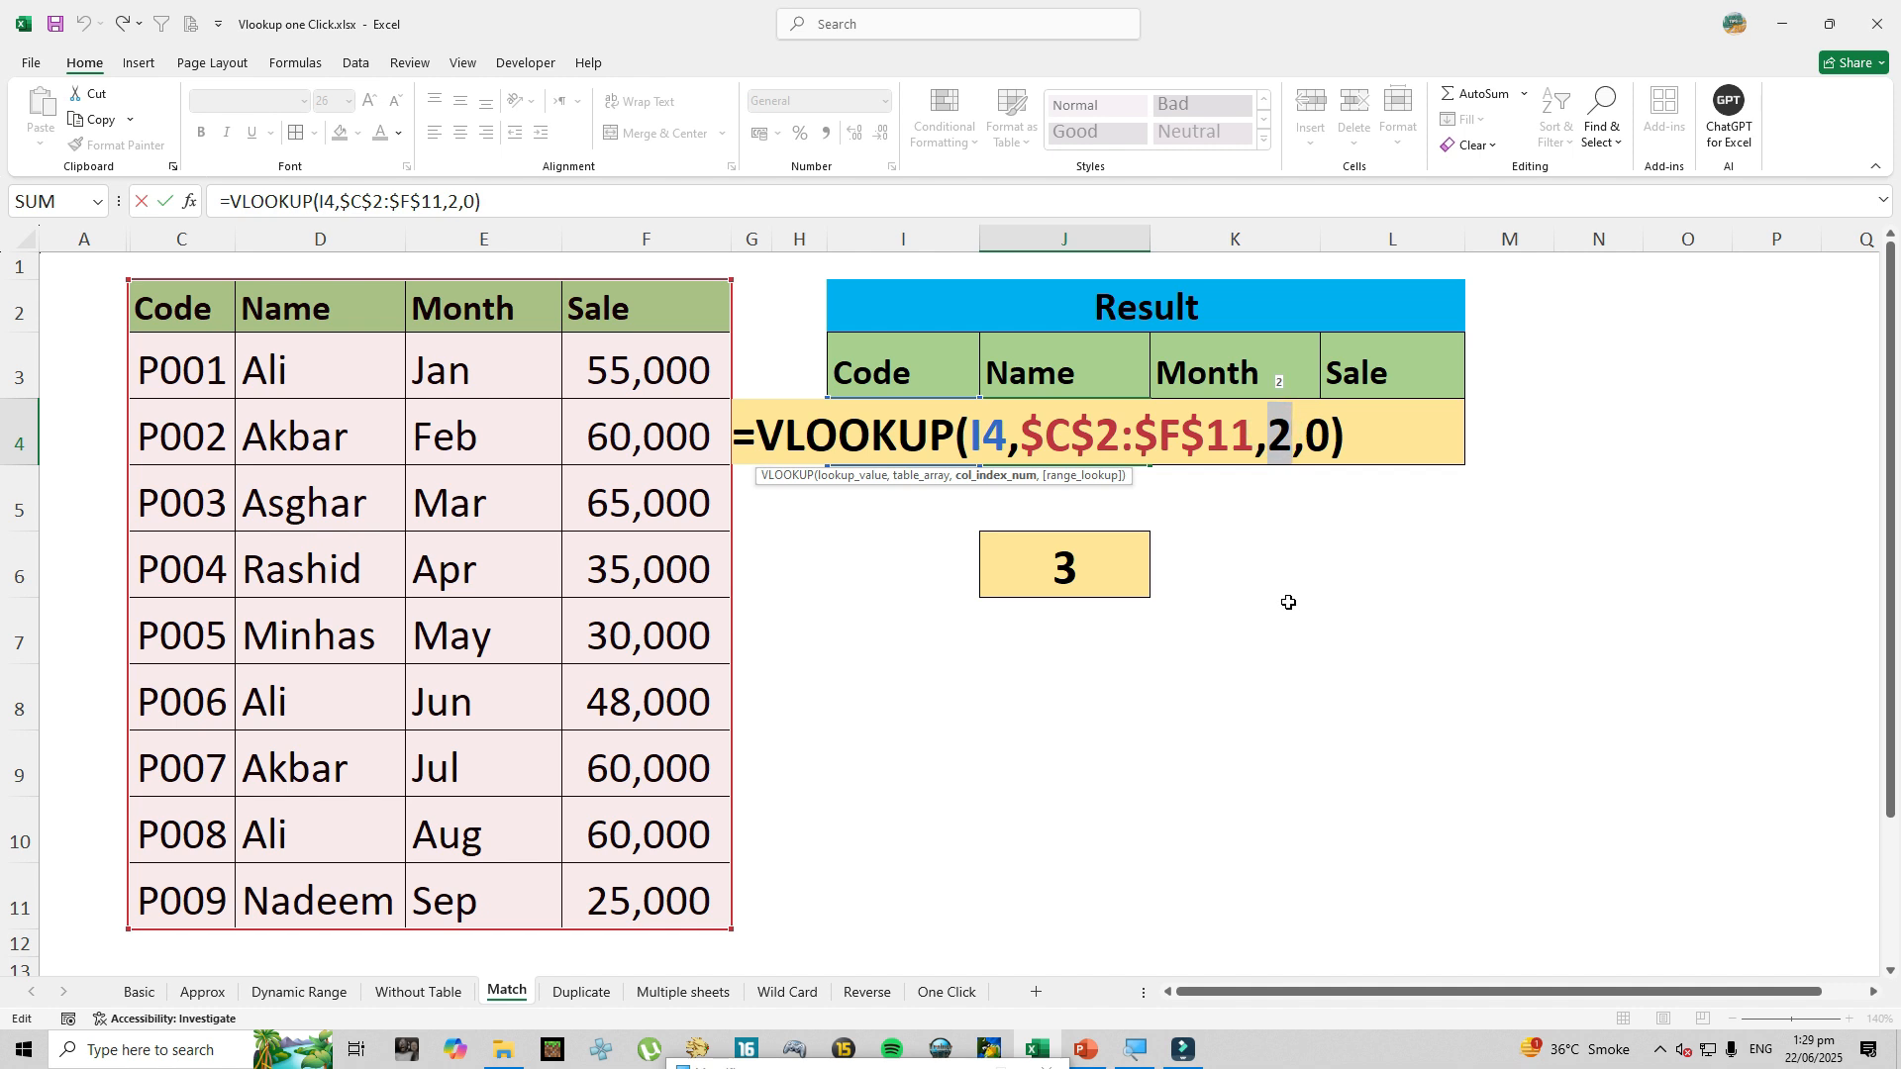
type("m")
type("atch")
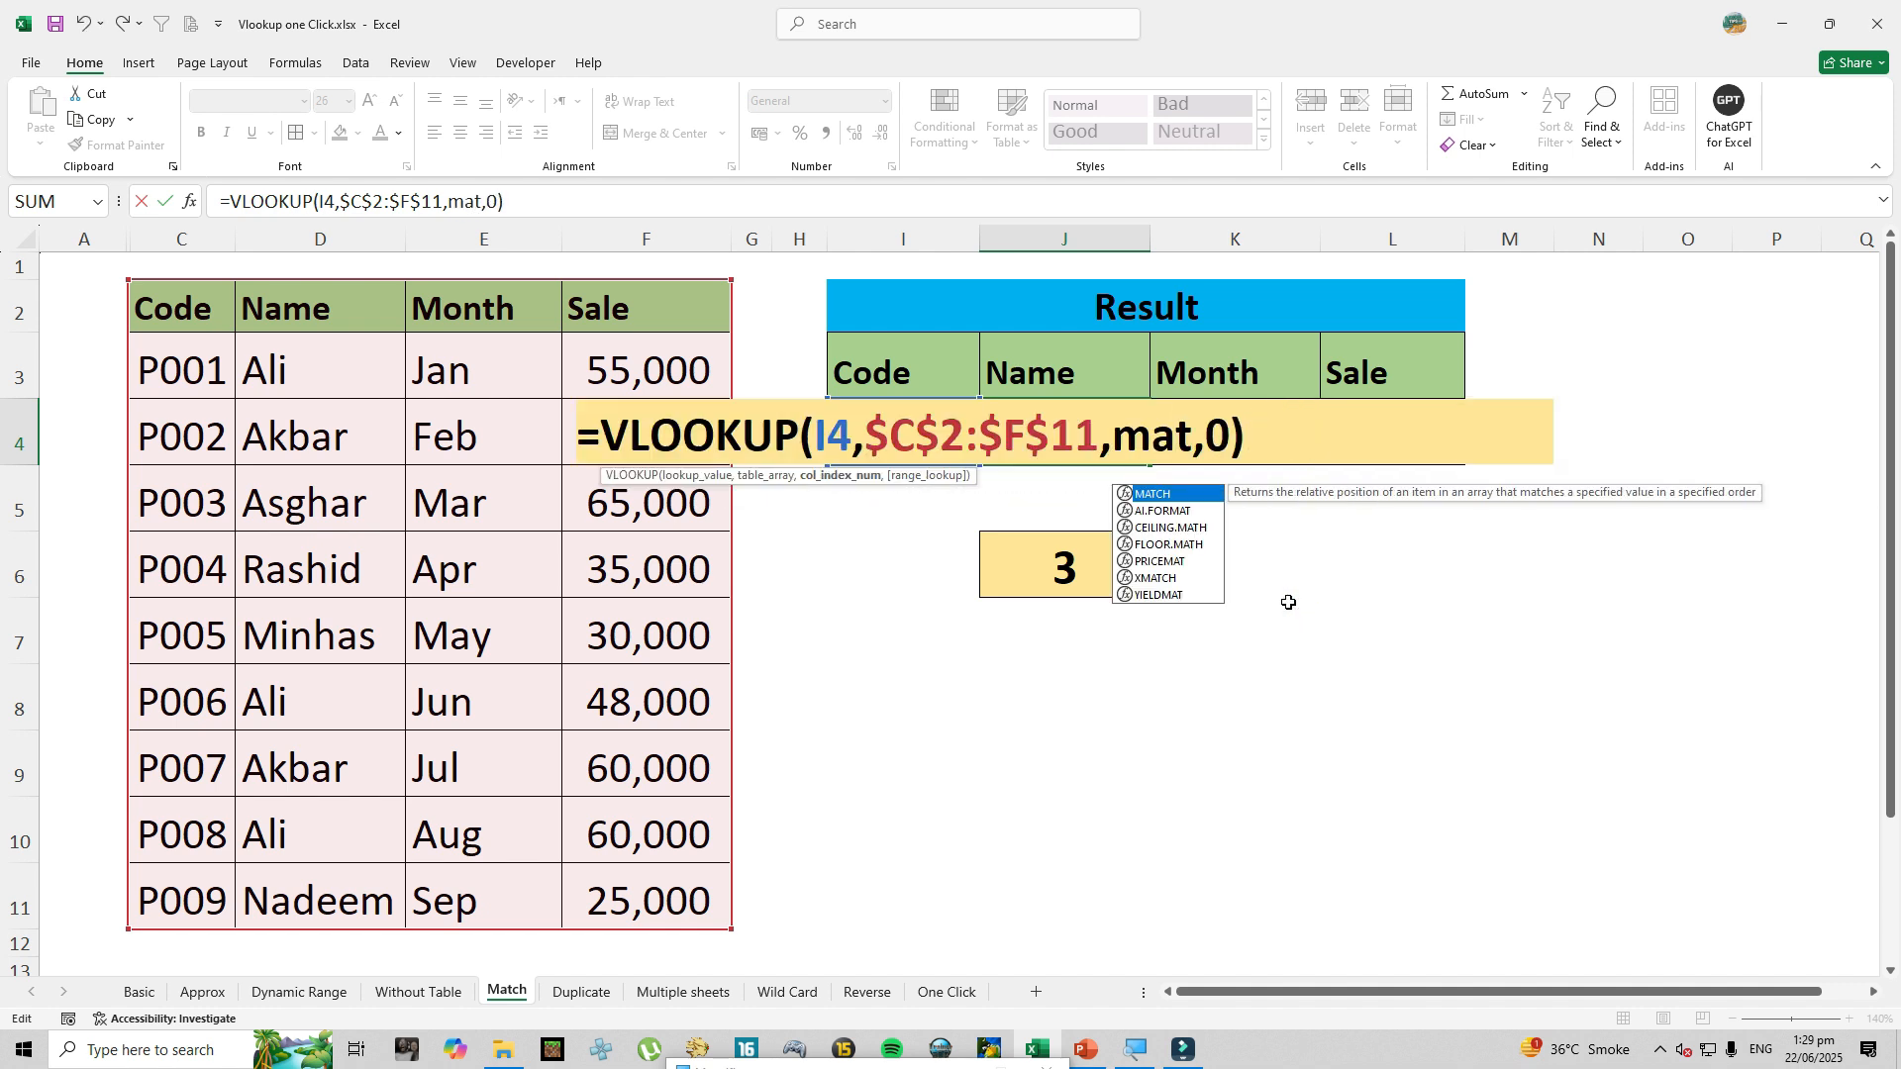
key("Tab")
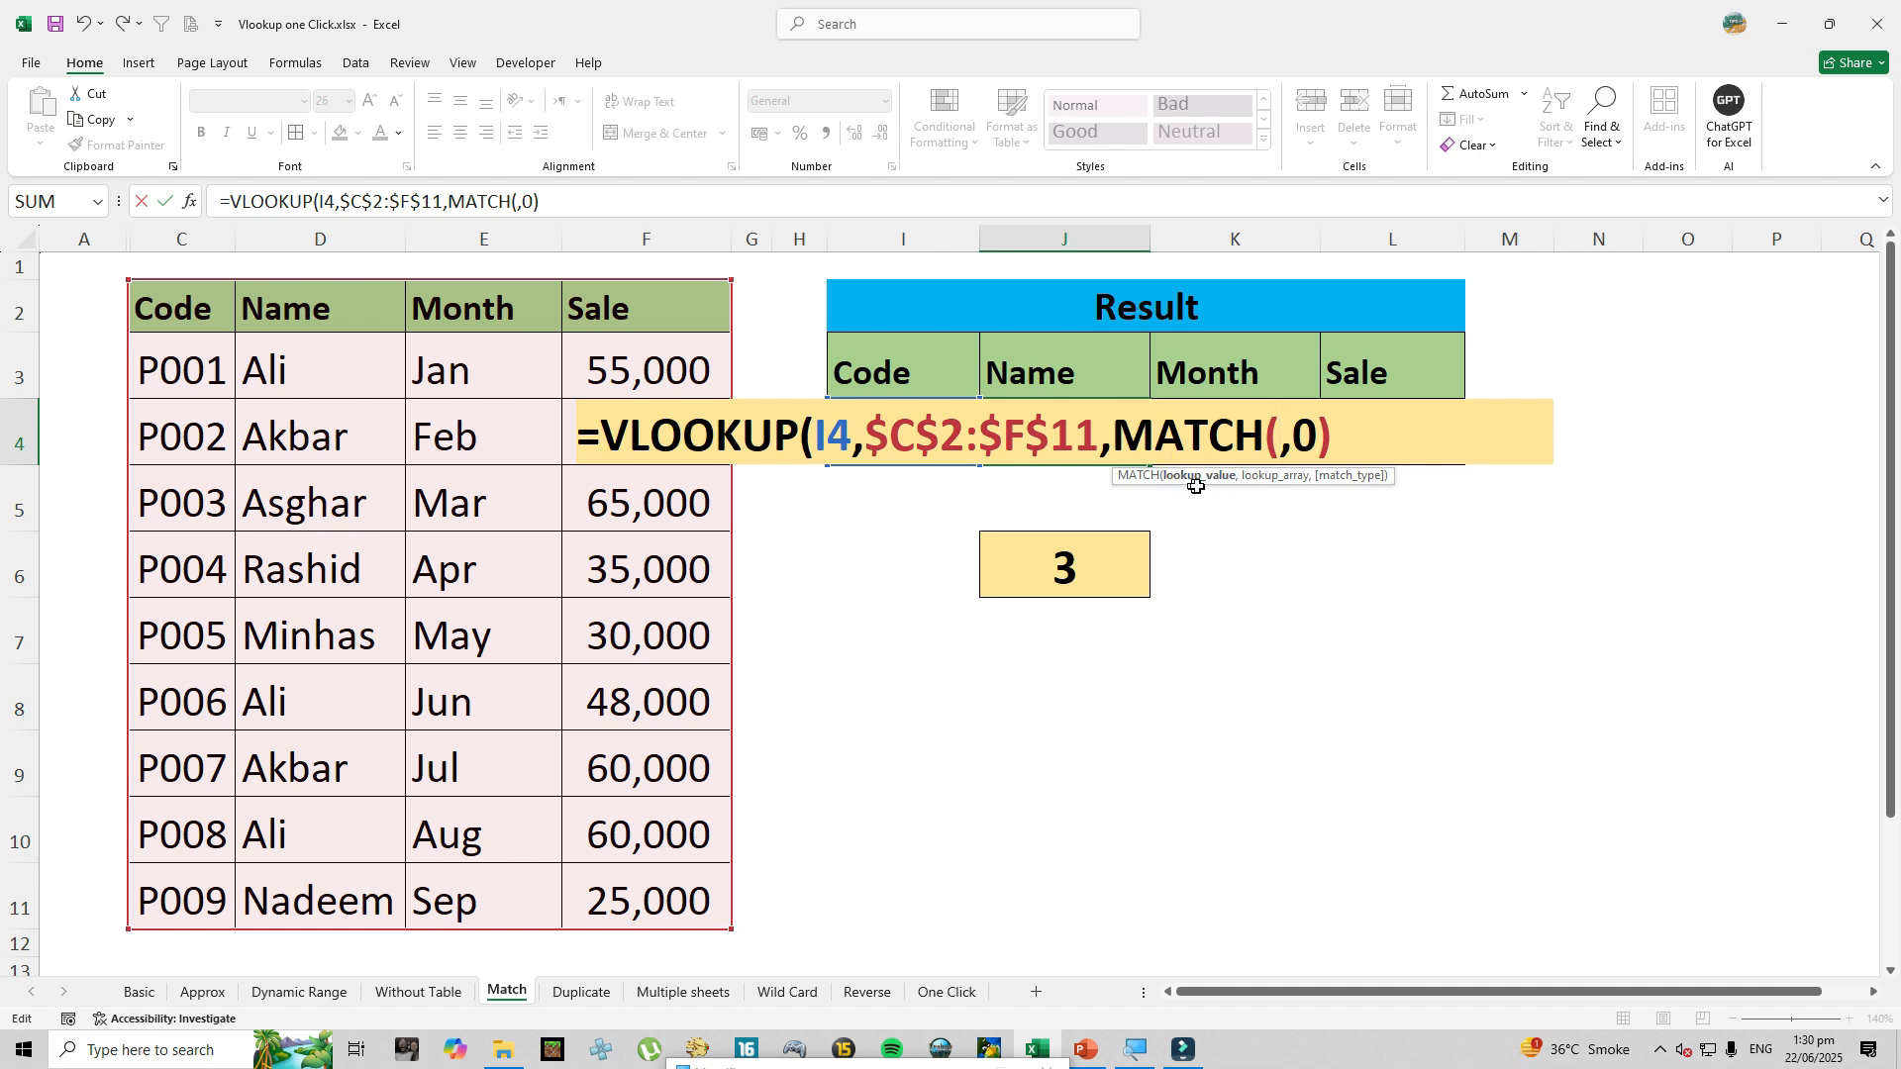
left_click(1068, 375)
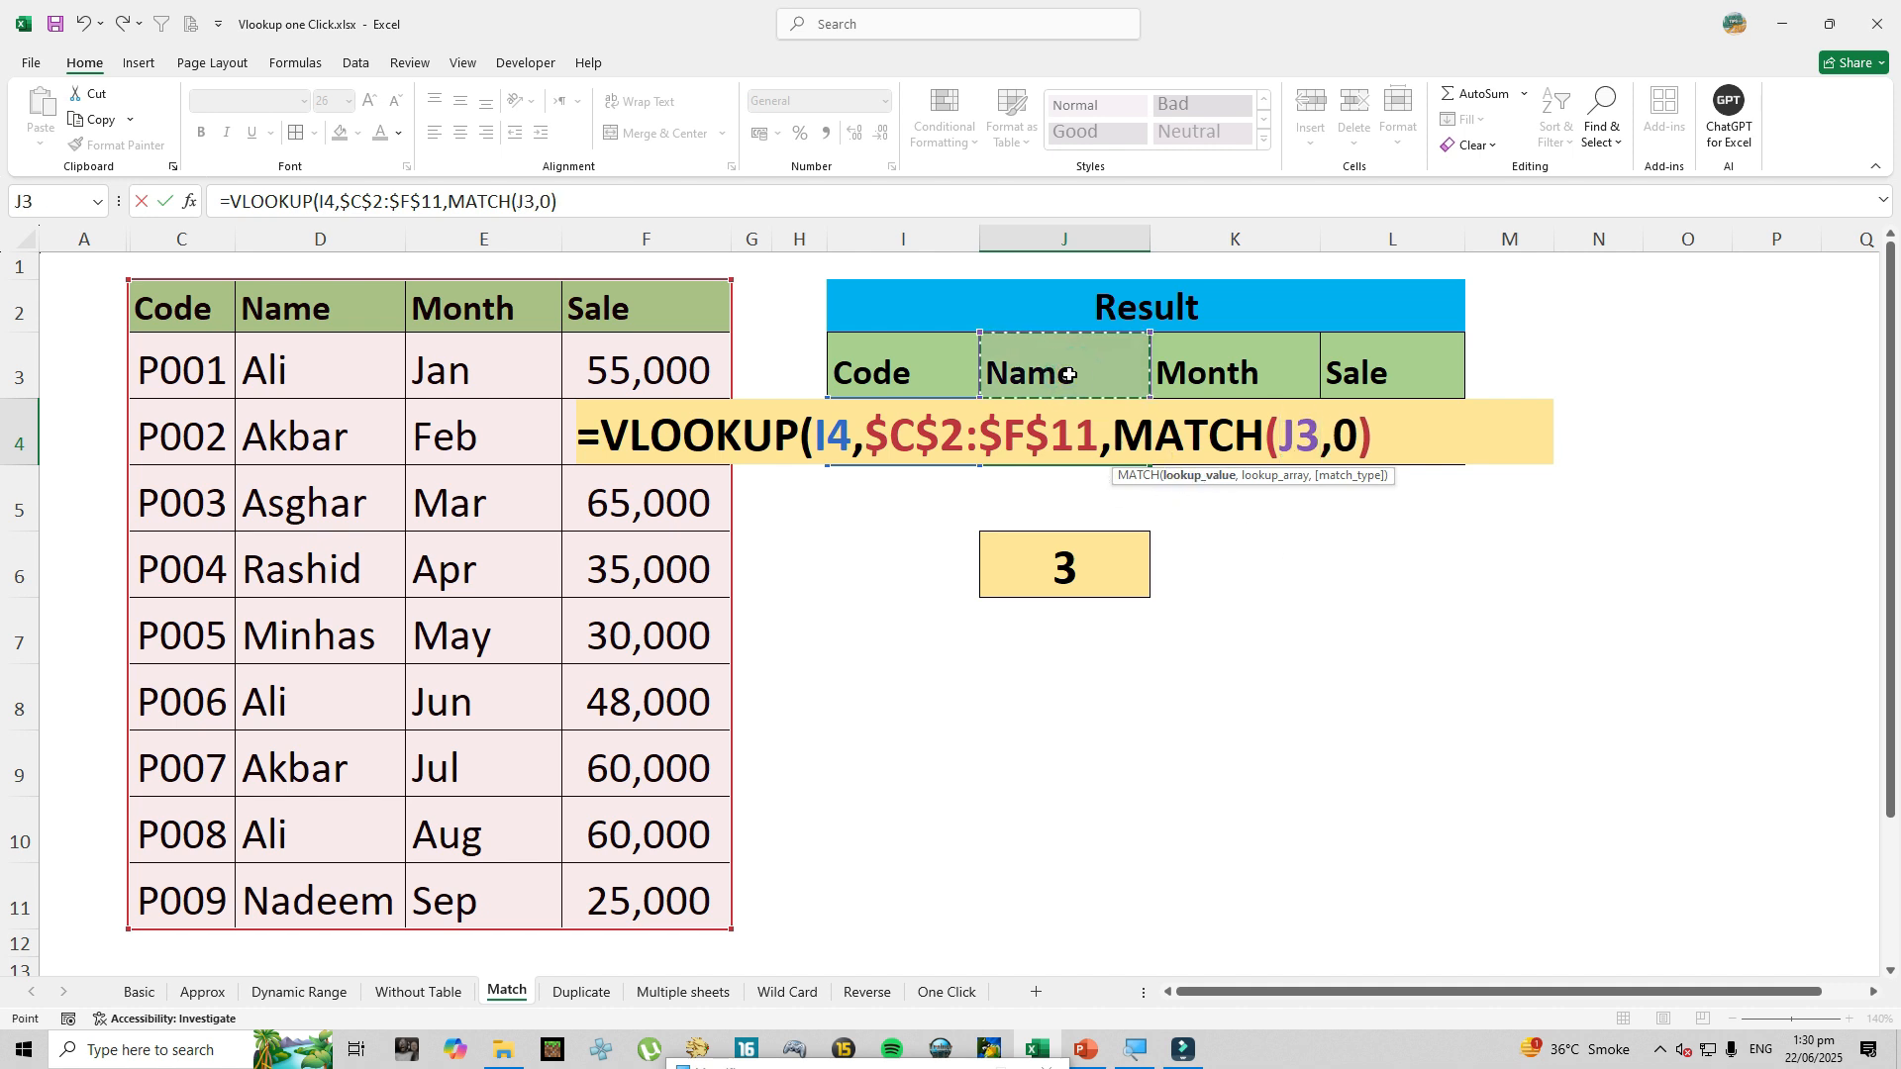
type(",")
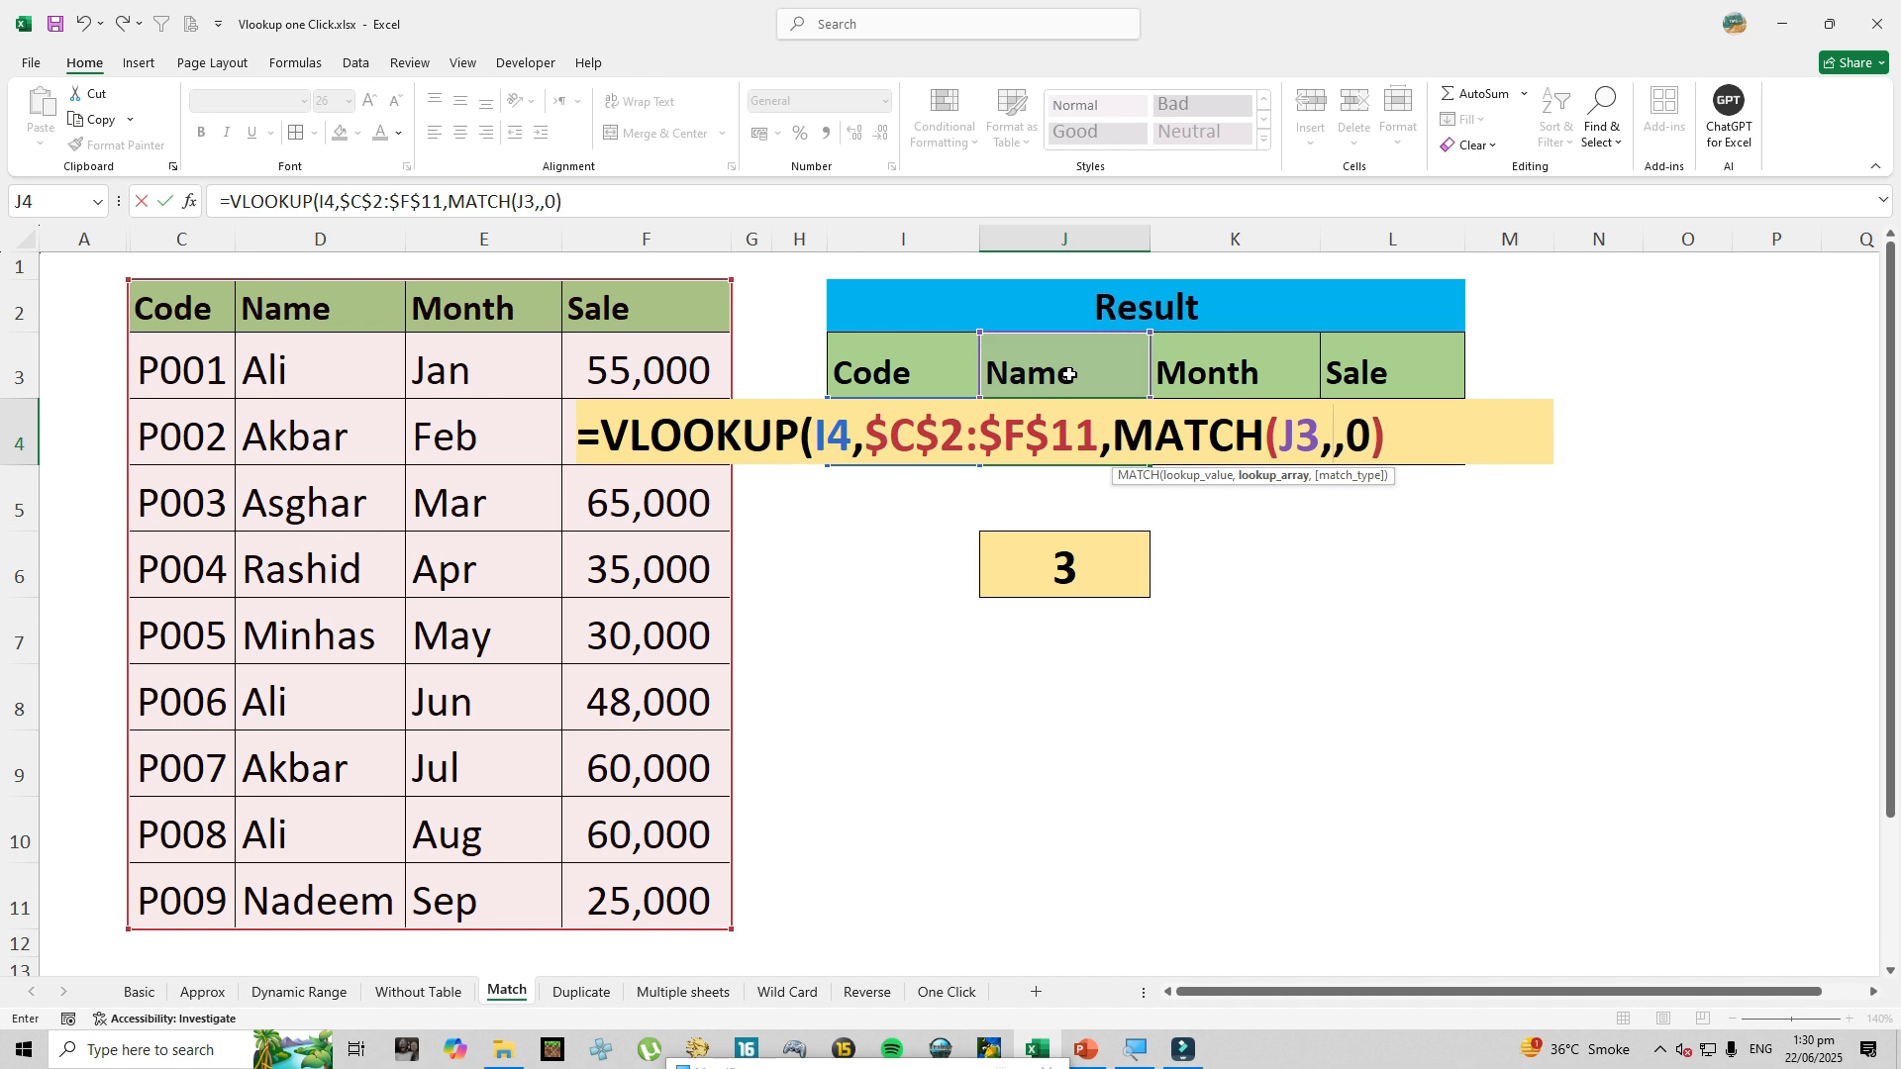
left_click_drag(175, 308, 671, 297)
key("F4")
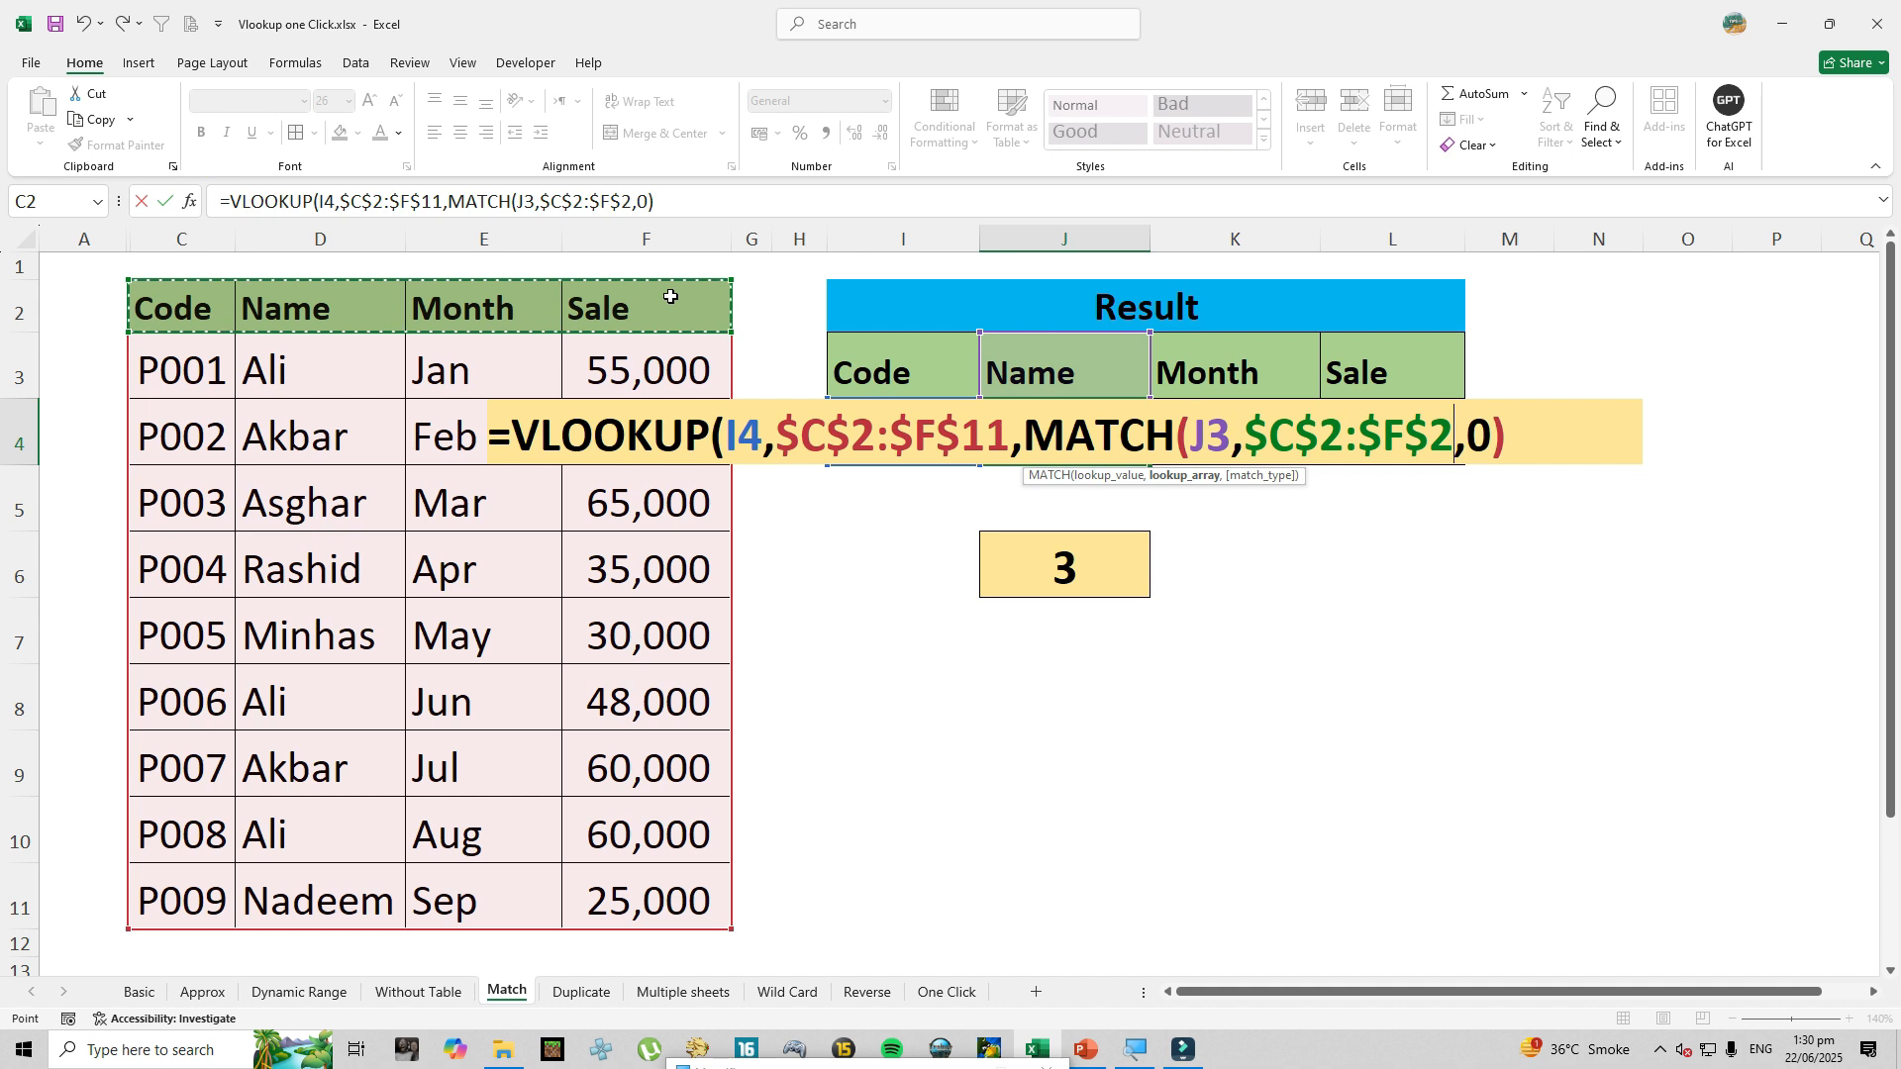
type(",")
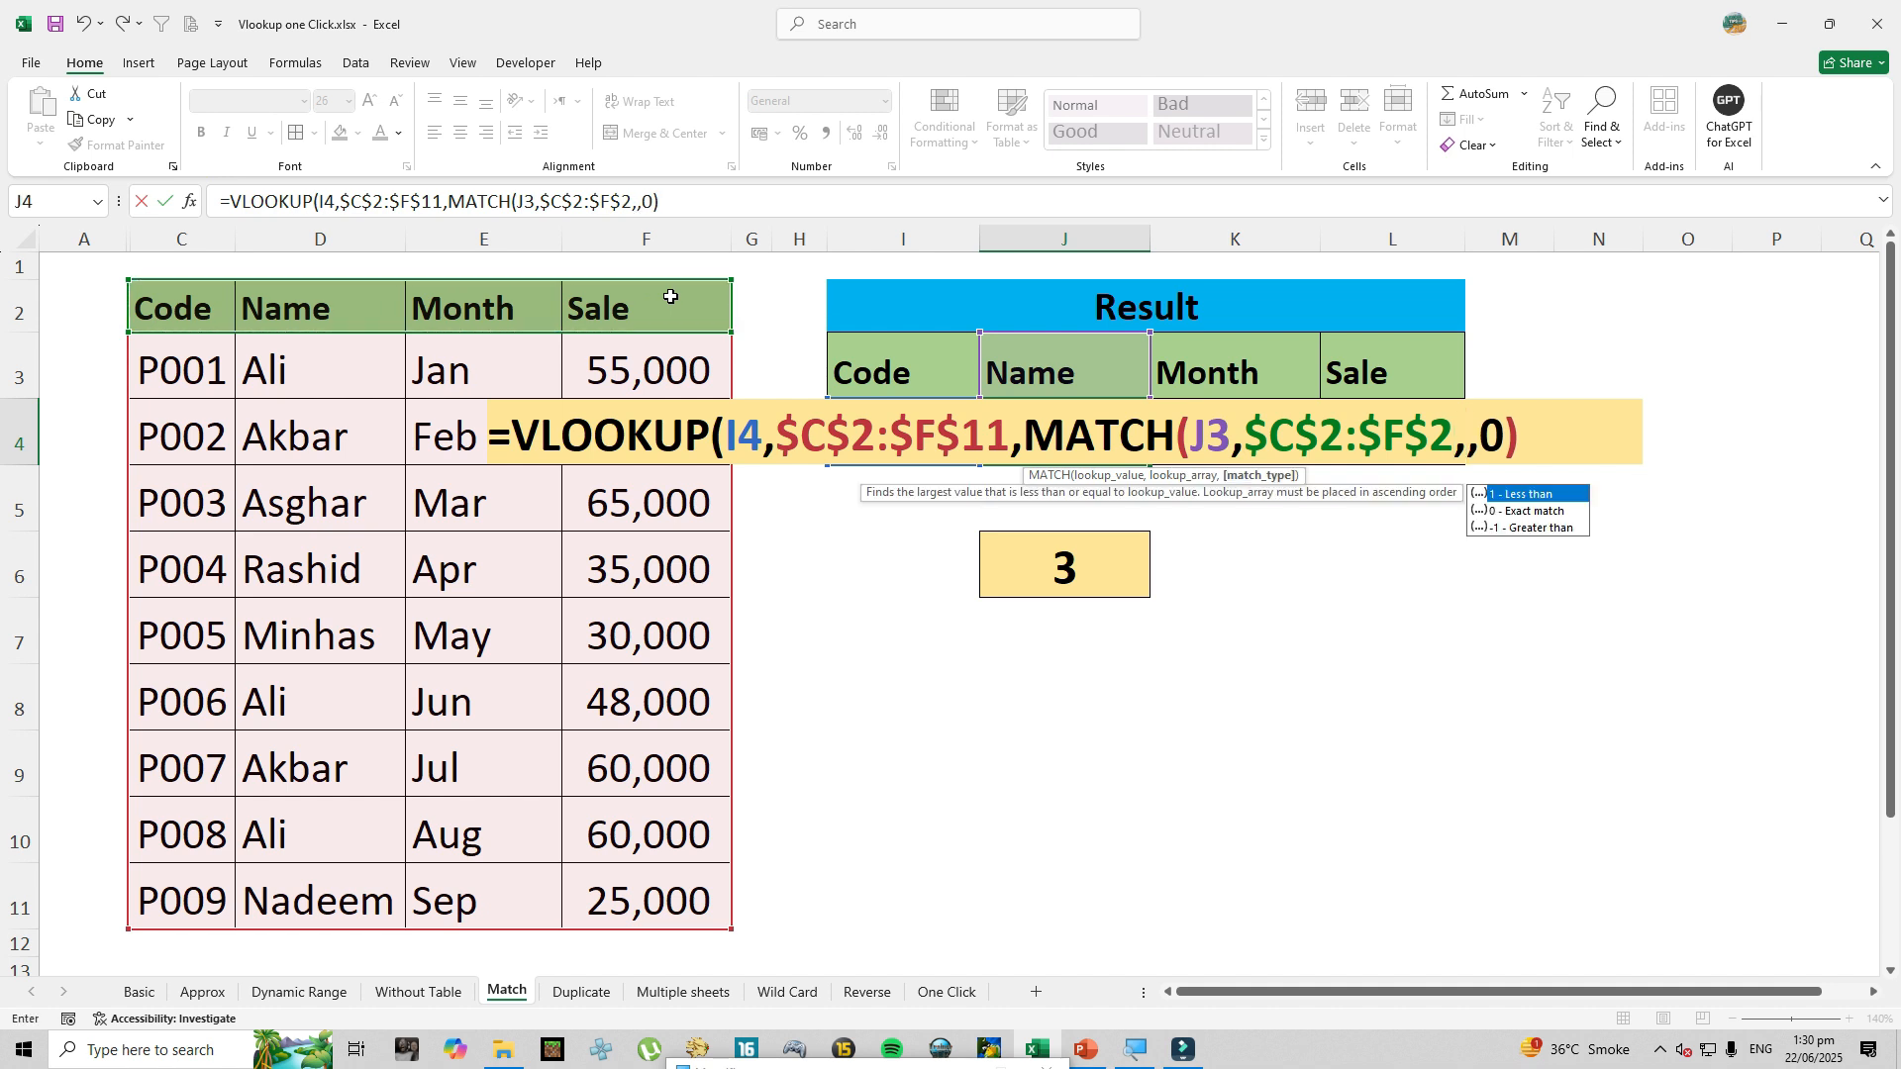
type("0)")
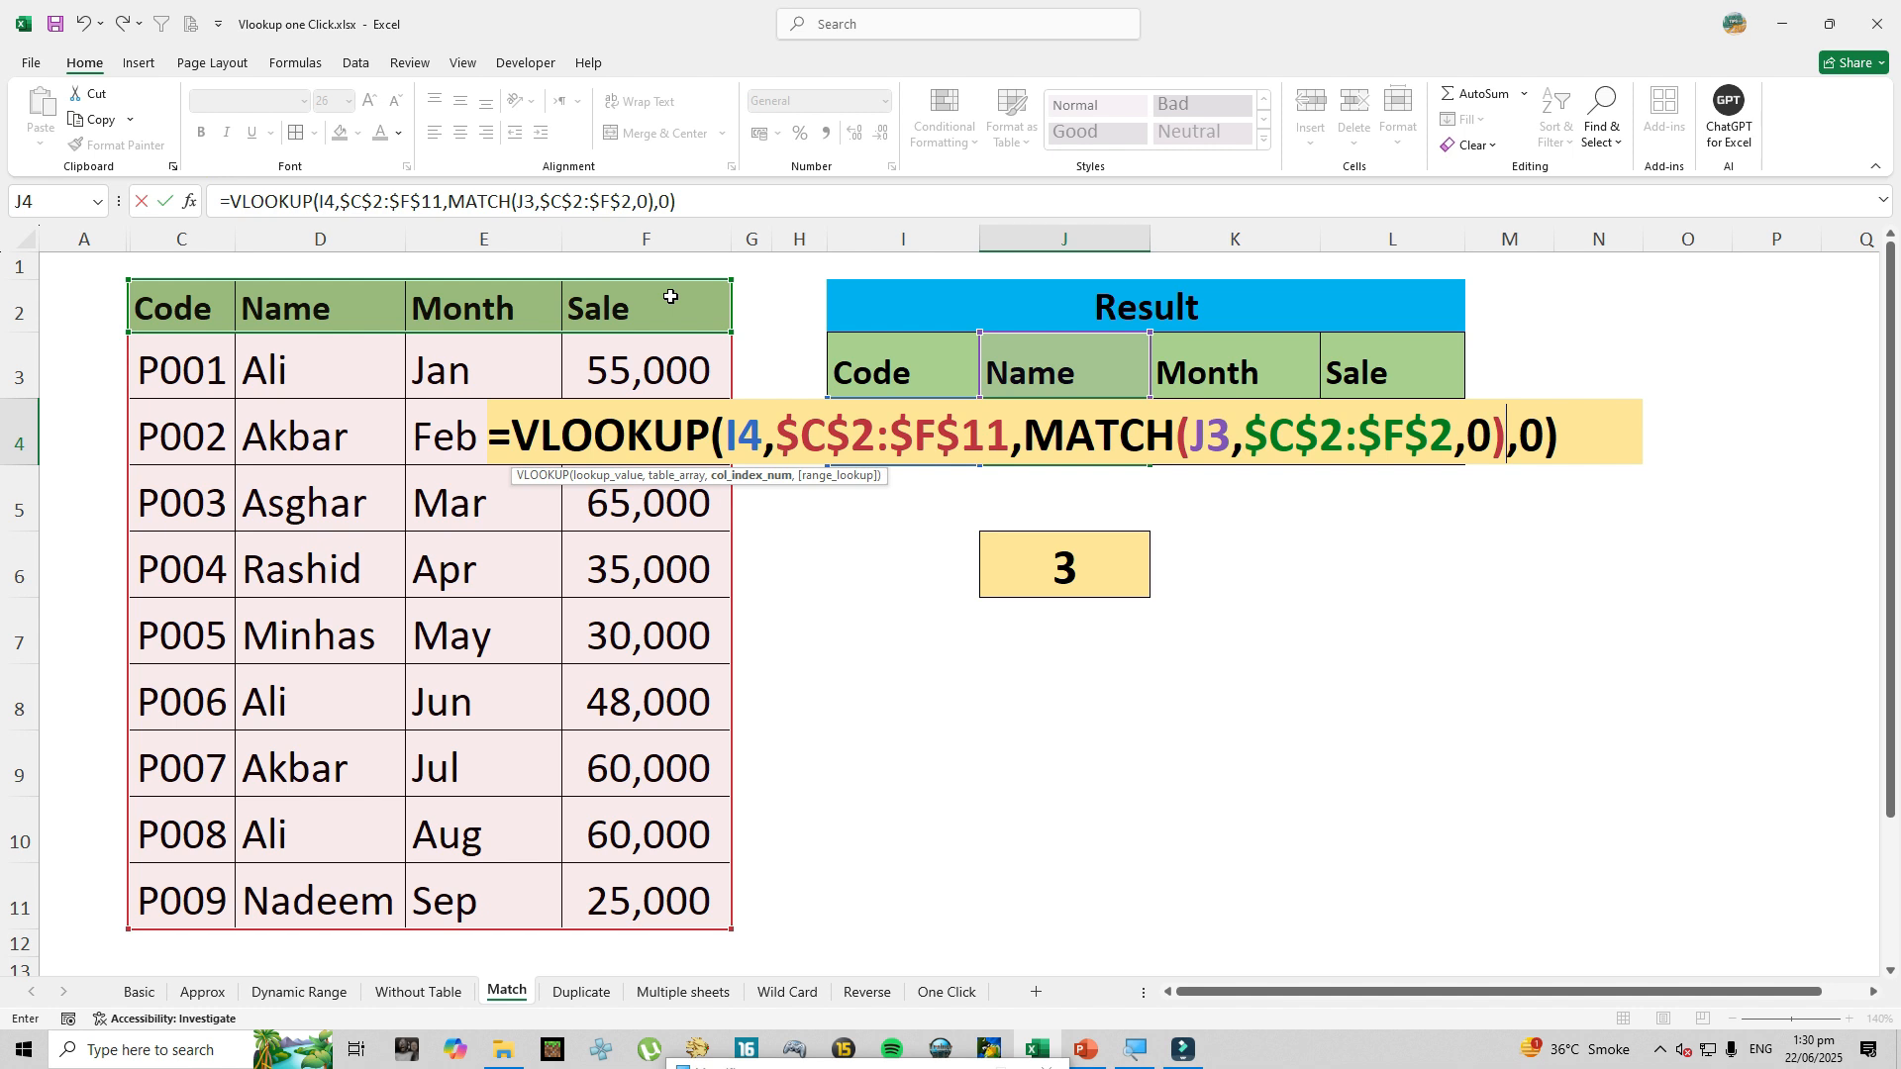
key("Return")
key("Up")
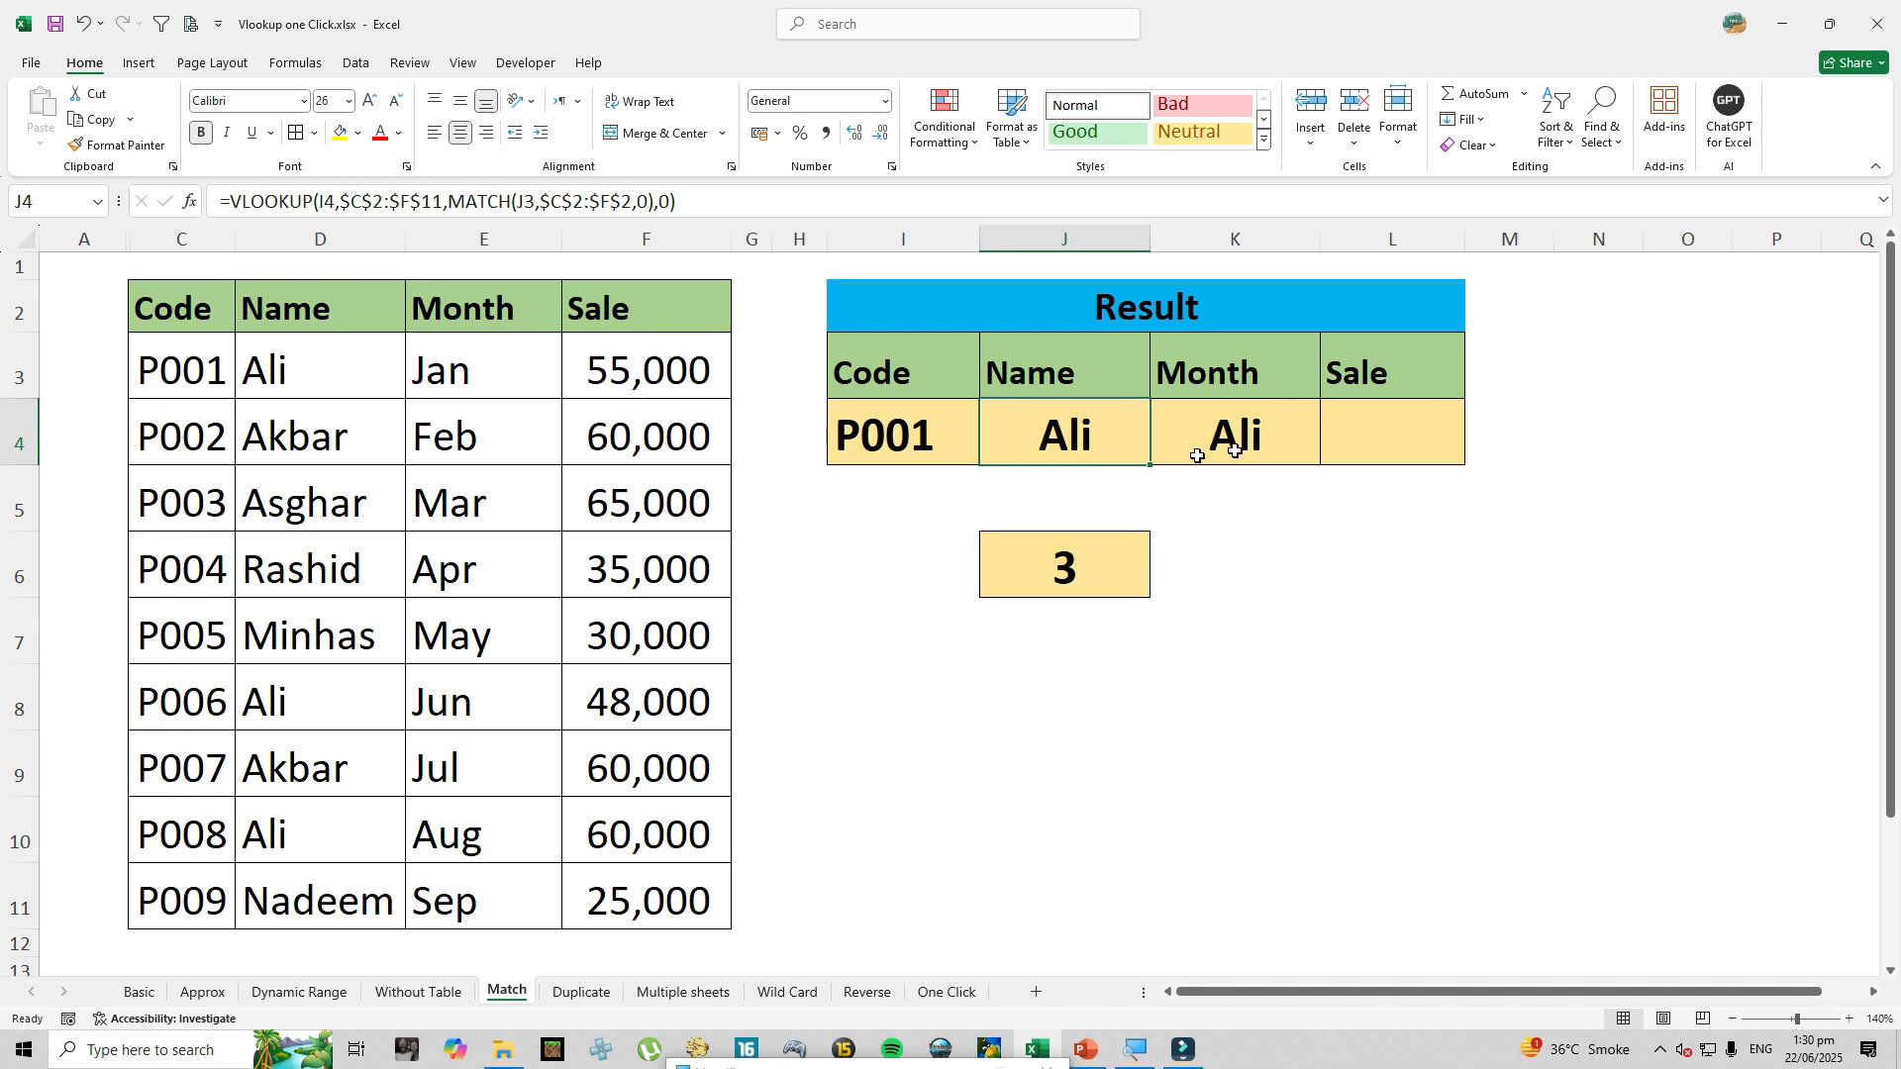
Left-align the content of result cell J4 under the Name heading.
right_click(1159, 420)
key("Escape")
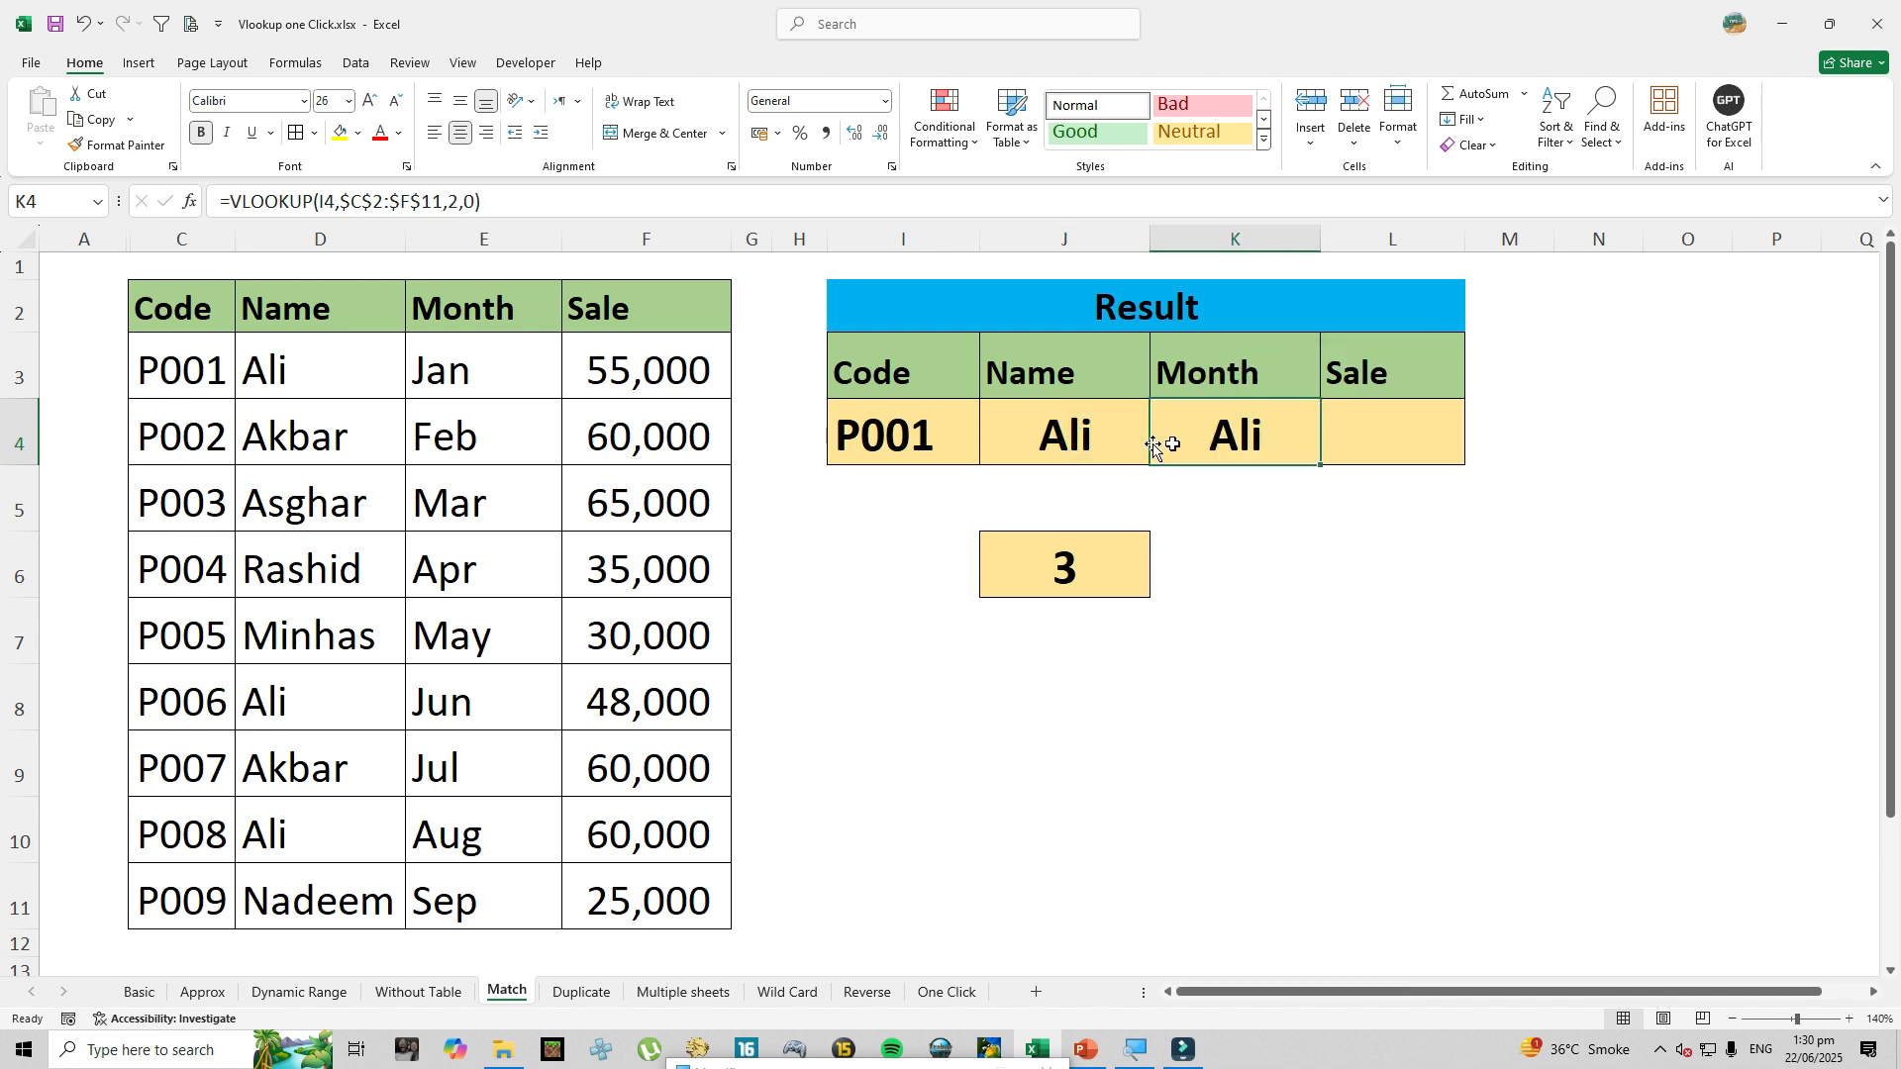
double_click(1099, 444)
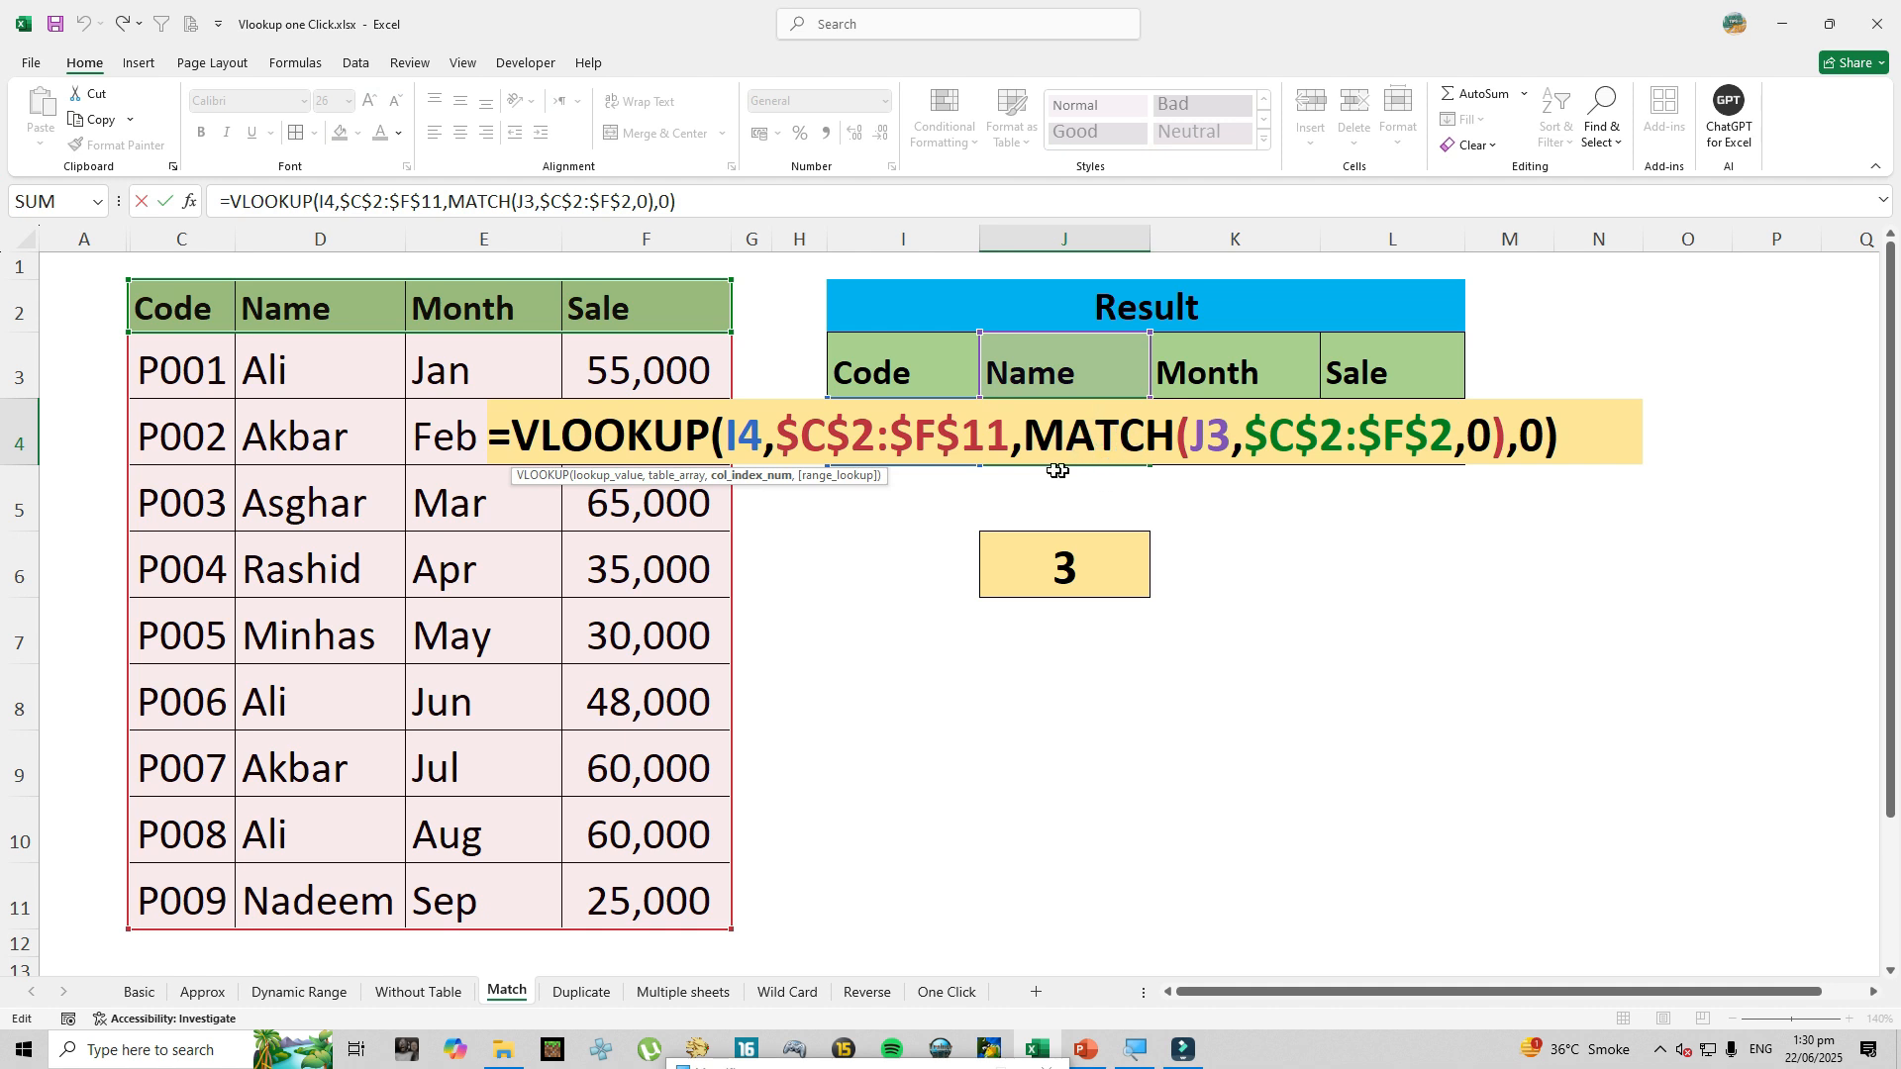
key("Escape")
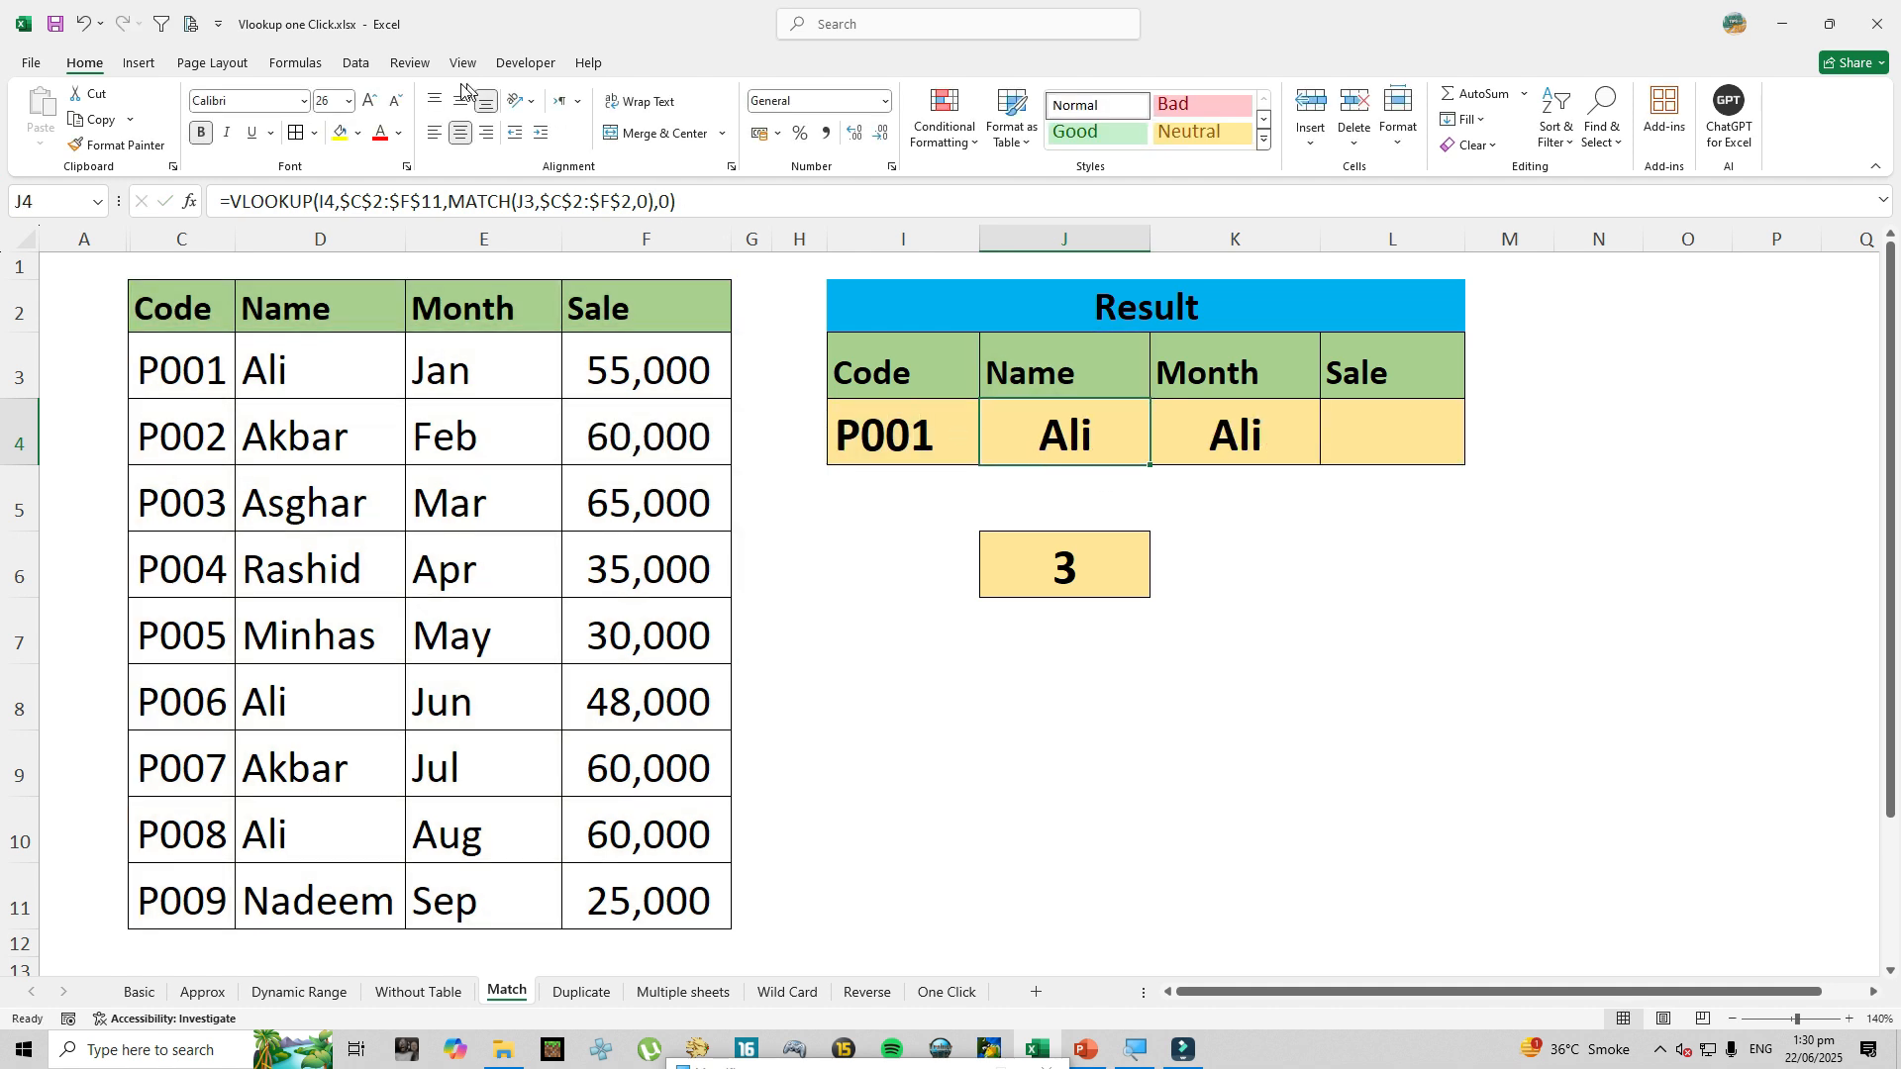
left_click(434, 132)
Lock only the column of the lookup value in J4's VLOOKUP by making it $I4.
double_click(1059, 442)
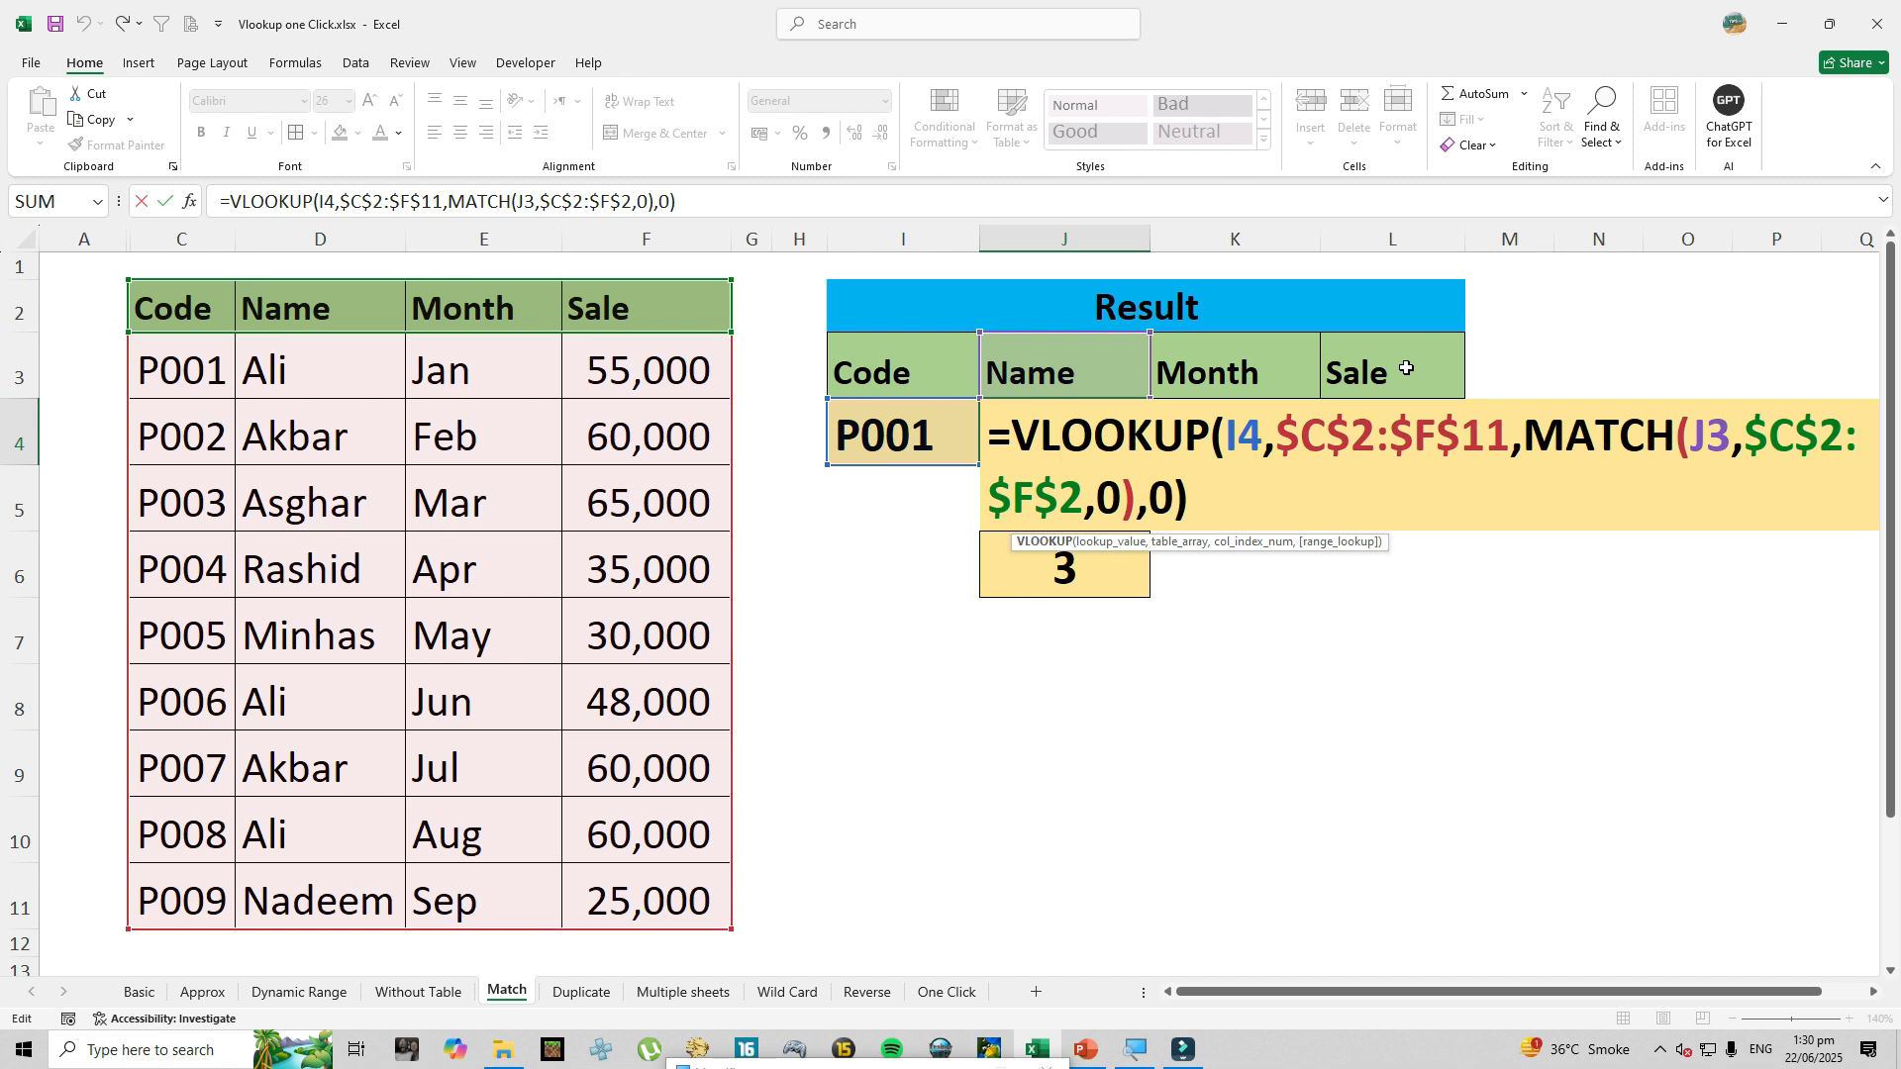
double_click(1246, 436)
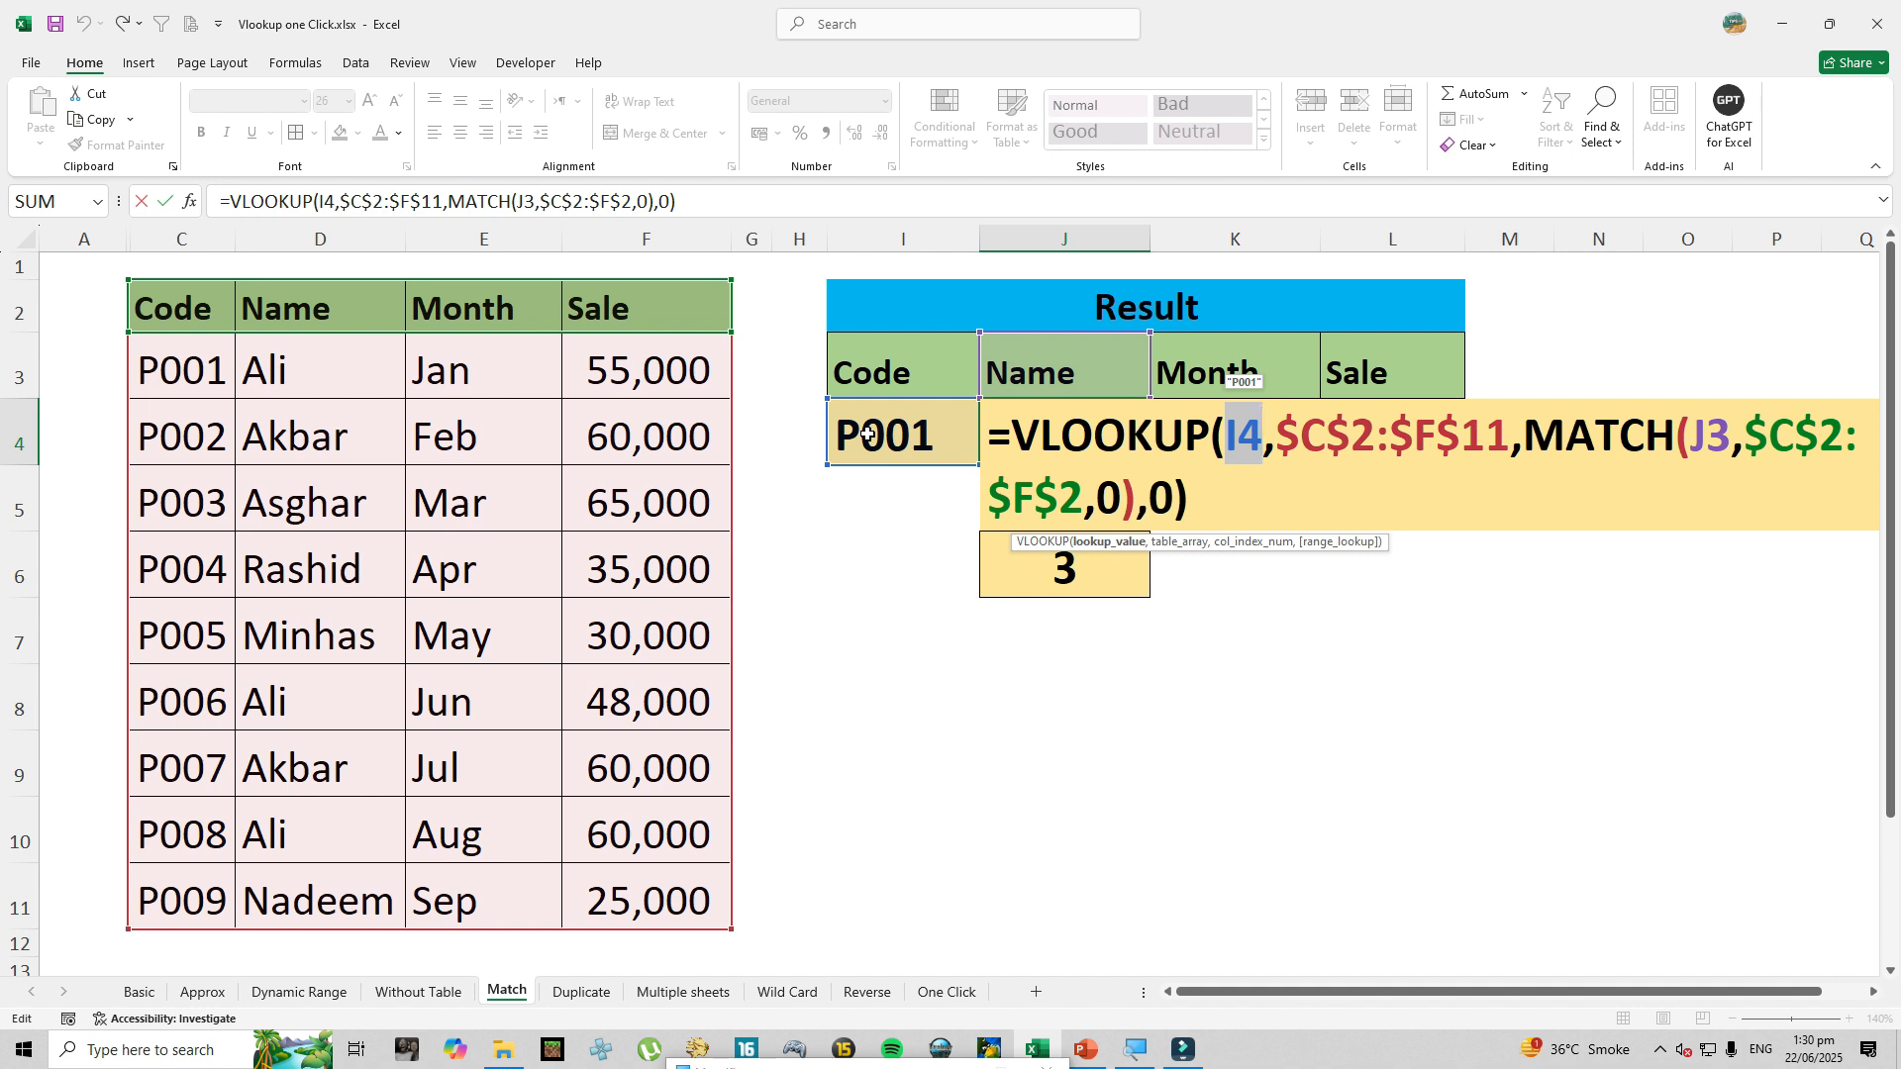
key("F4")
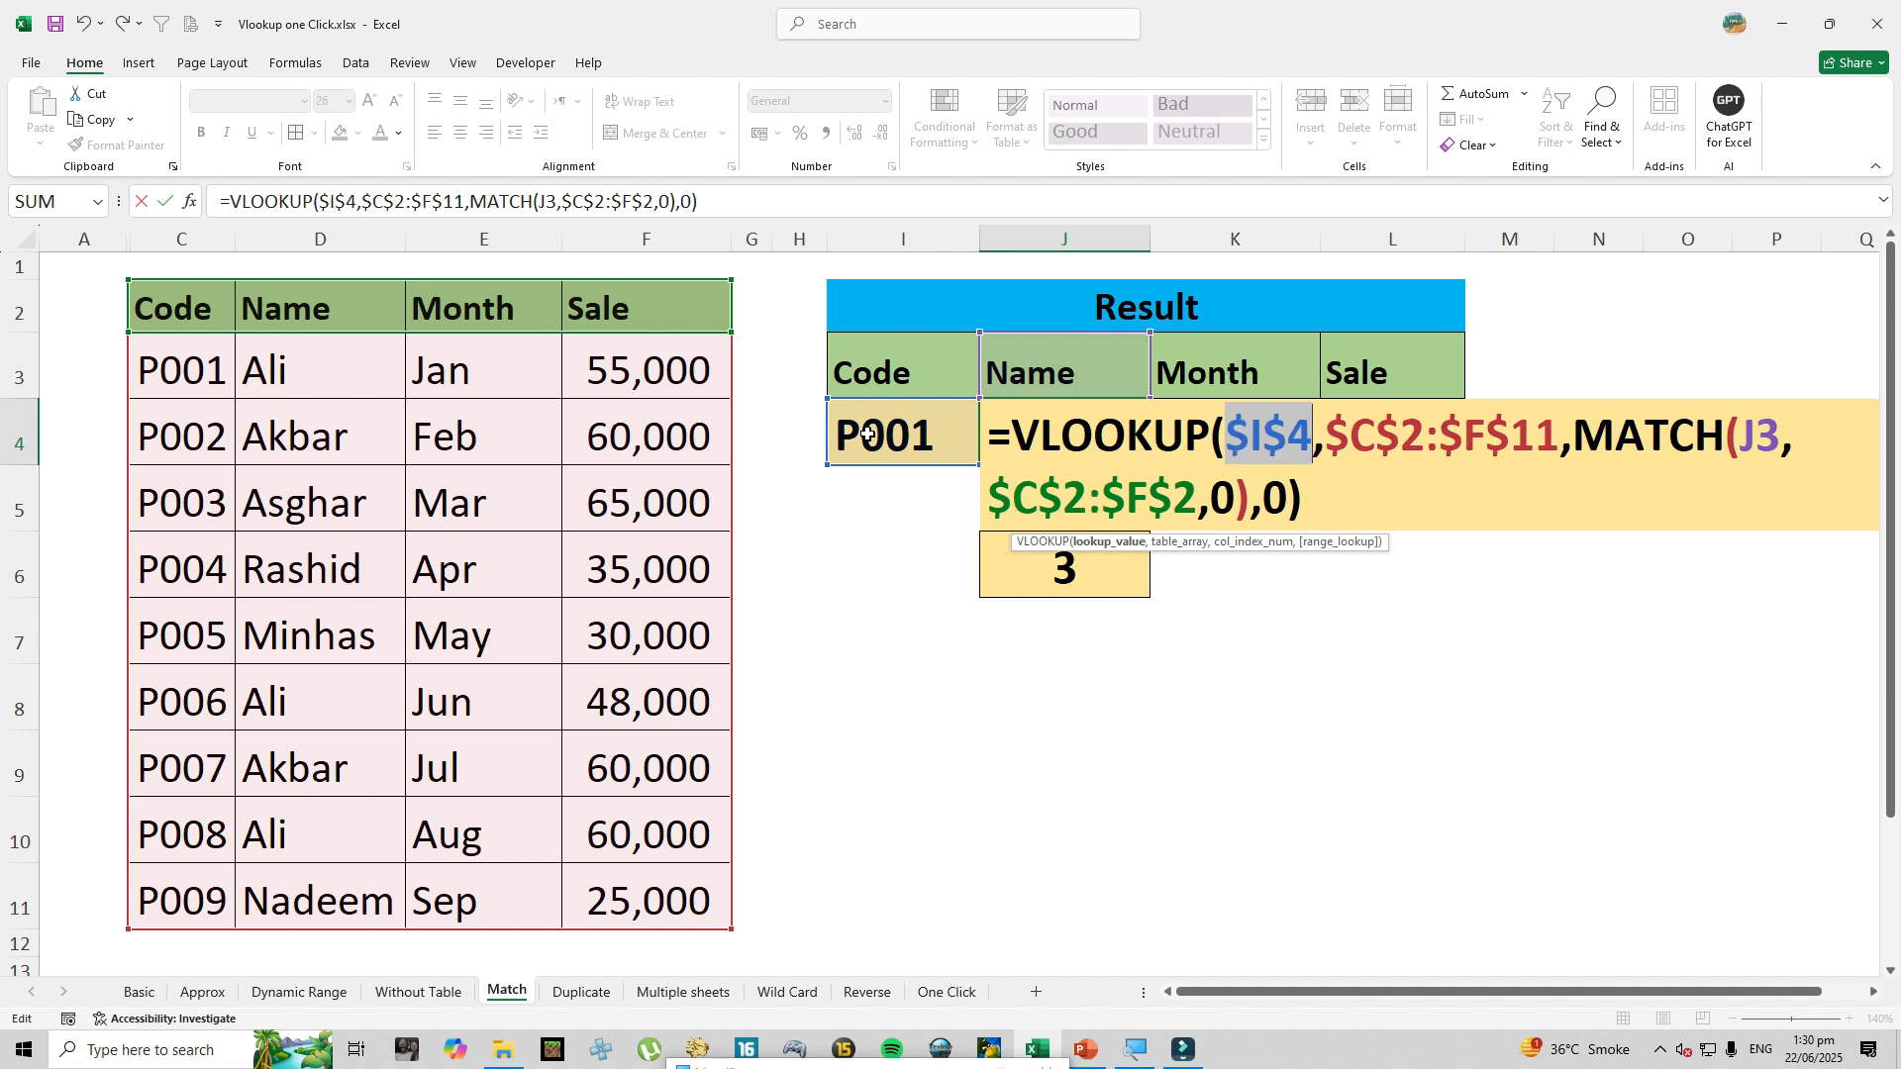
key("F4")
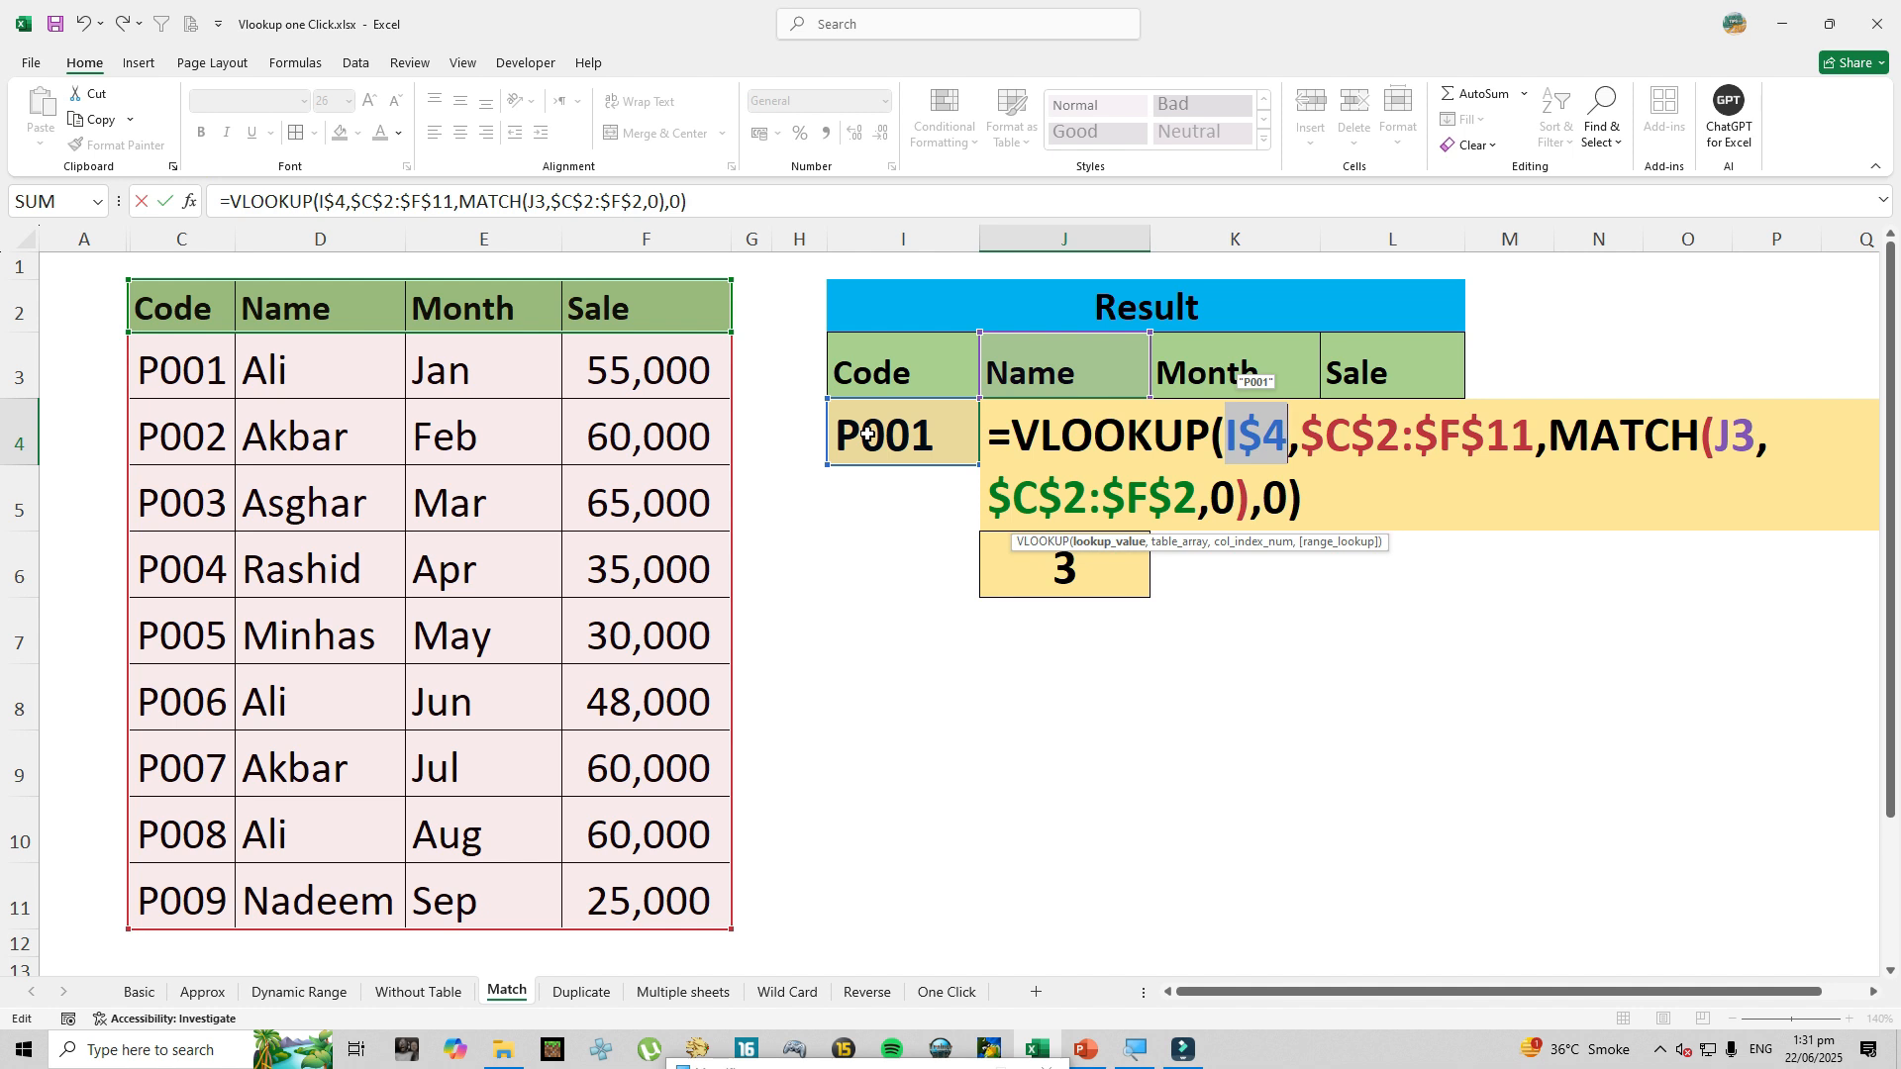
key("F4")
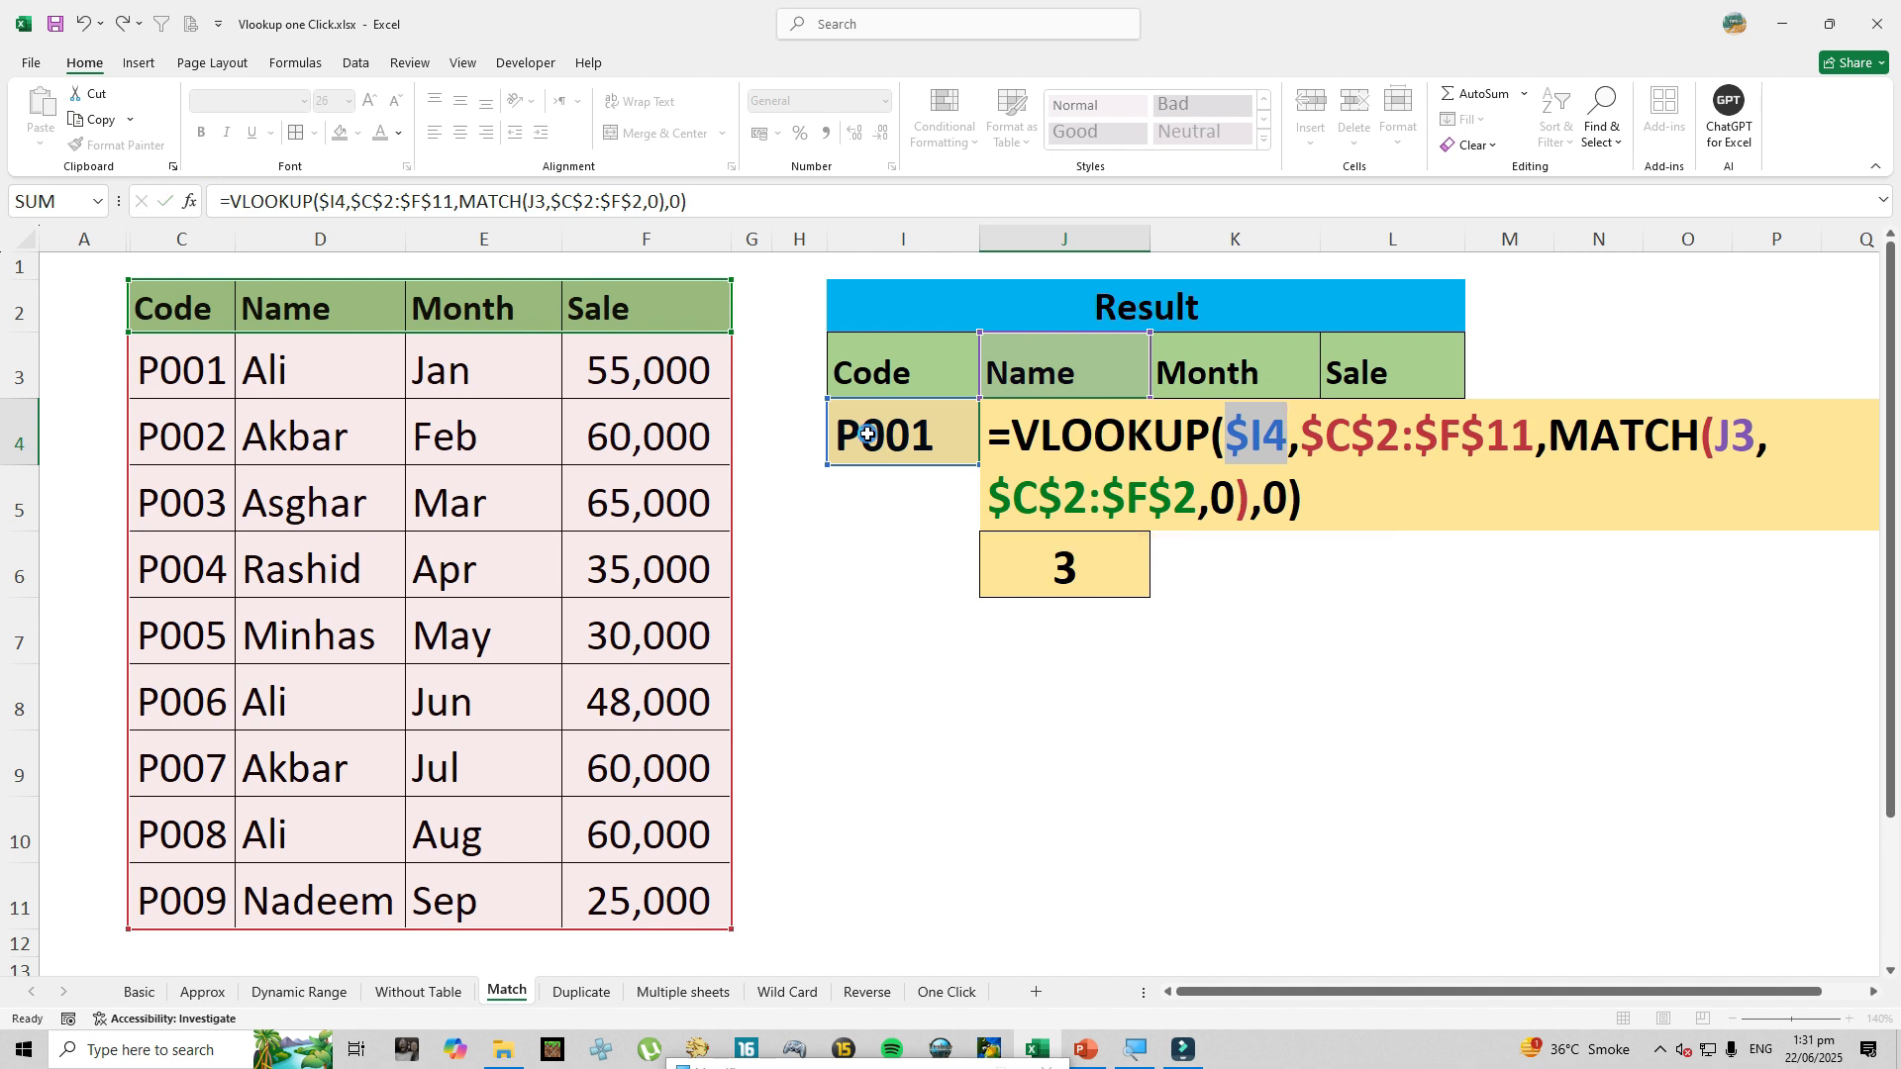
key("ctrl+Return")
Fill J4's formula across K4 and L4 and inspect the copied formulas under Month and Sale.
left_click_drag(1151, 465, 1397, 473)
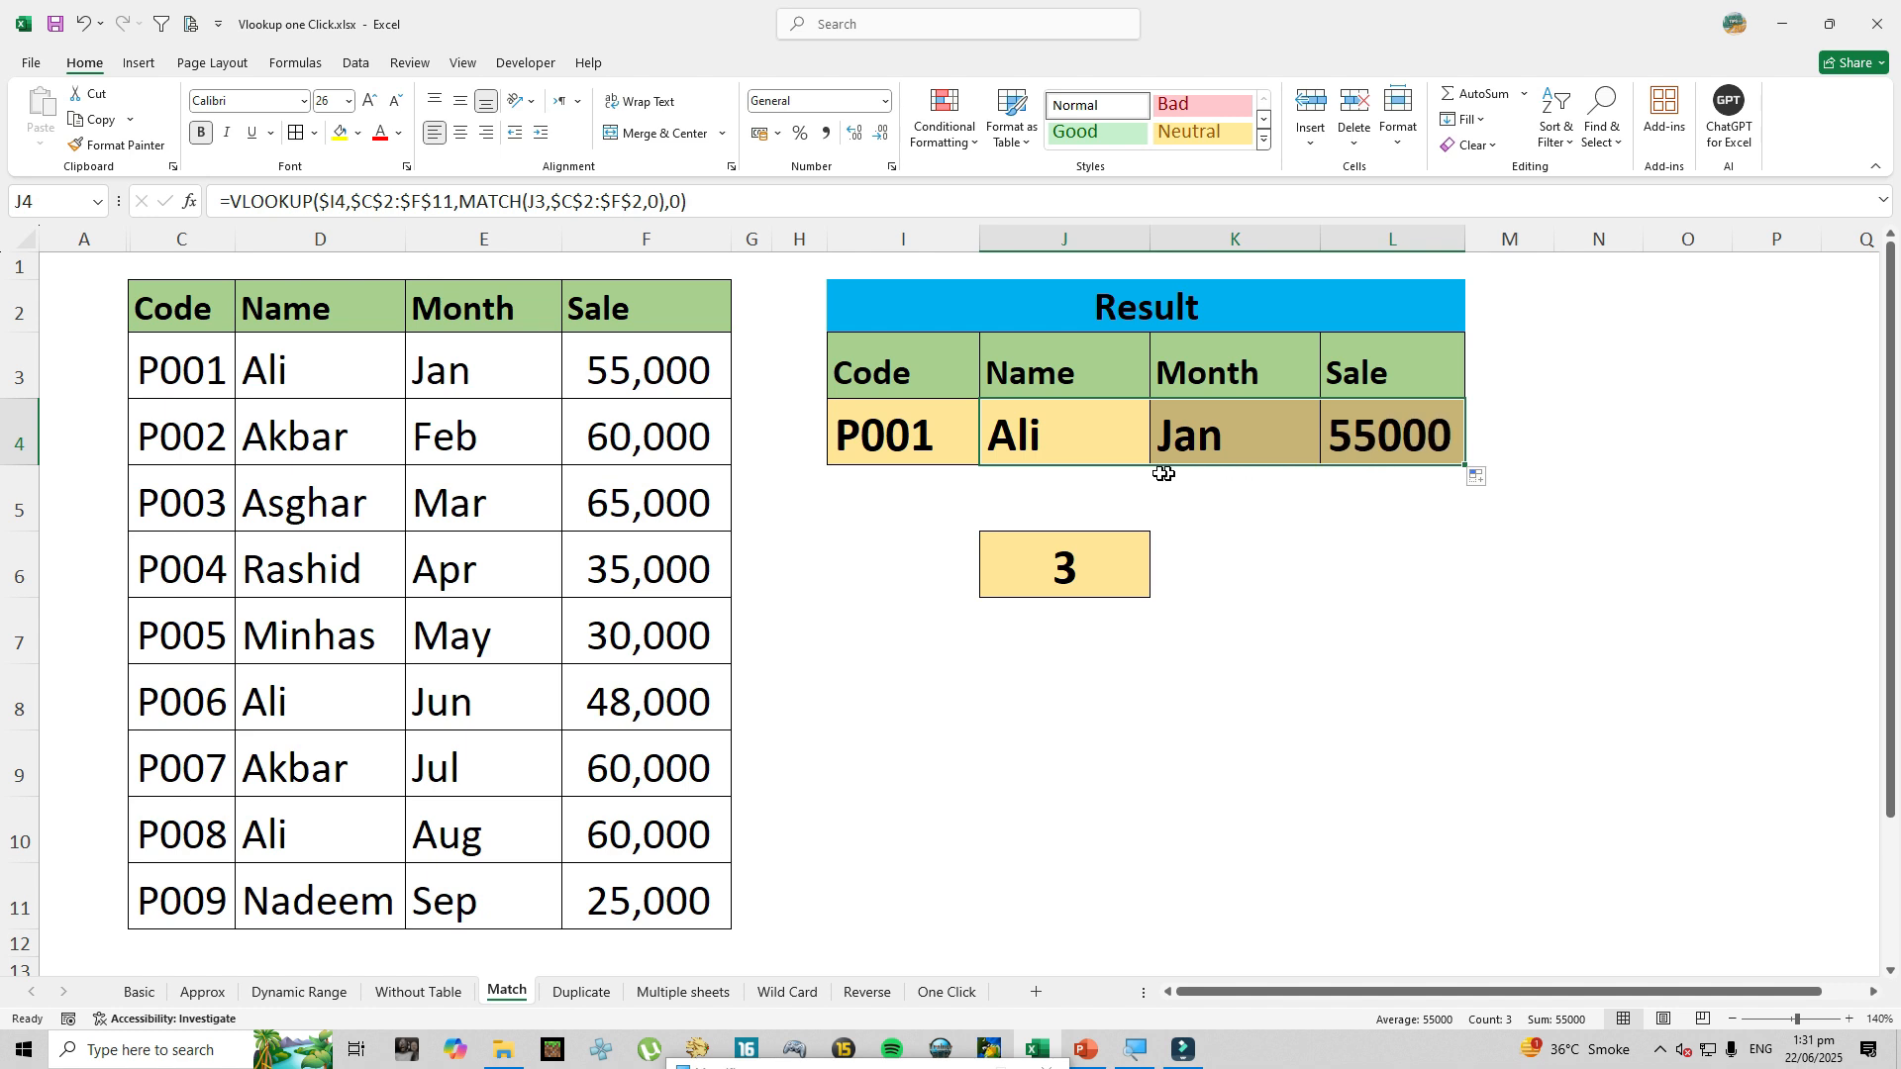
double_click(1238, 436)
key("Escape")
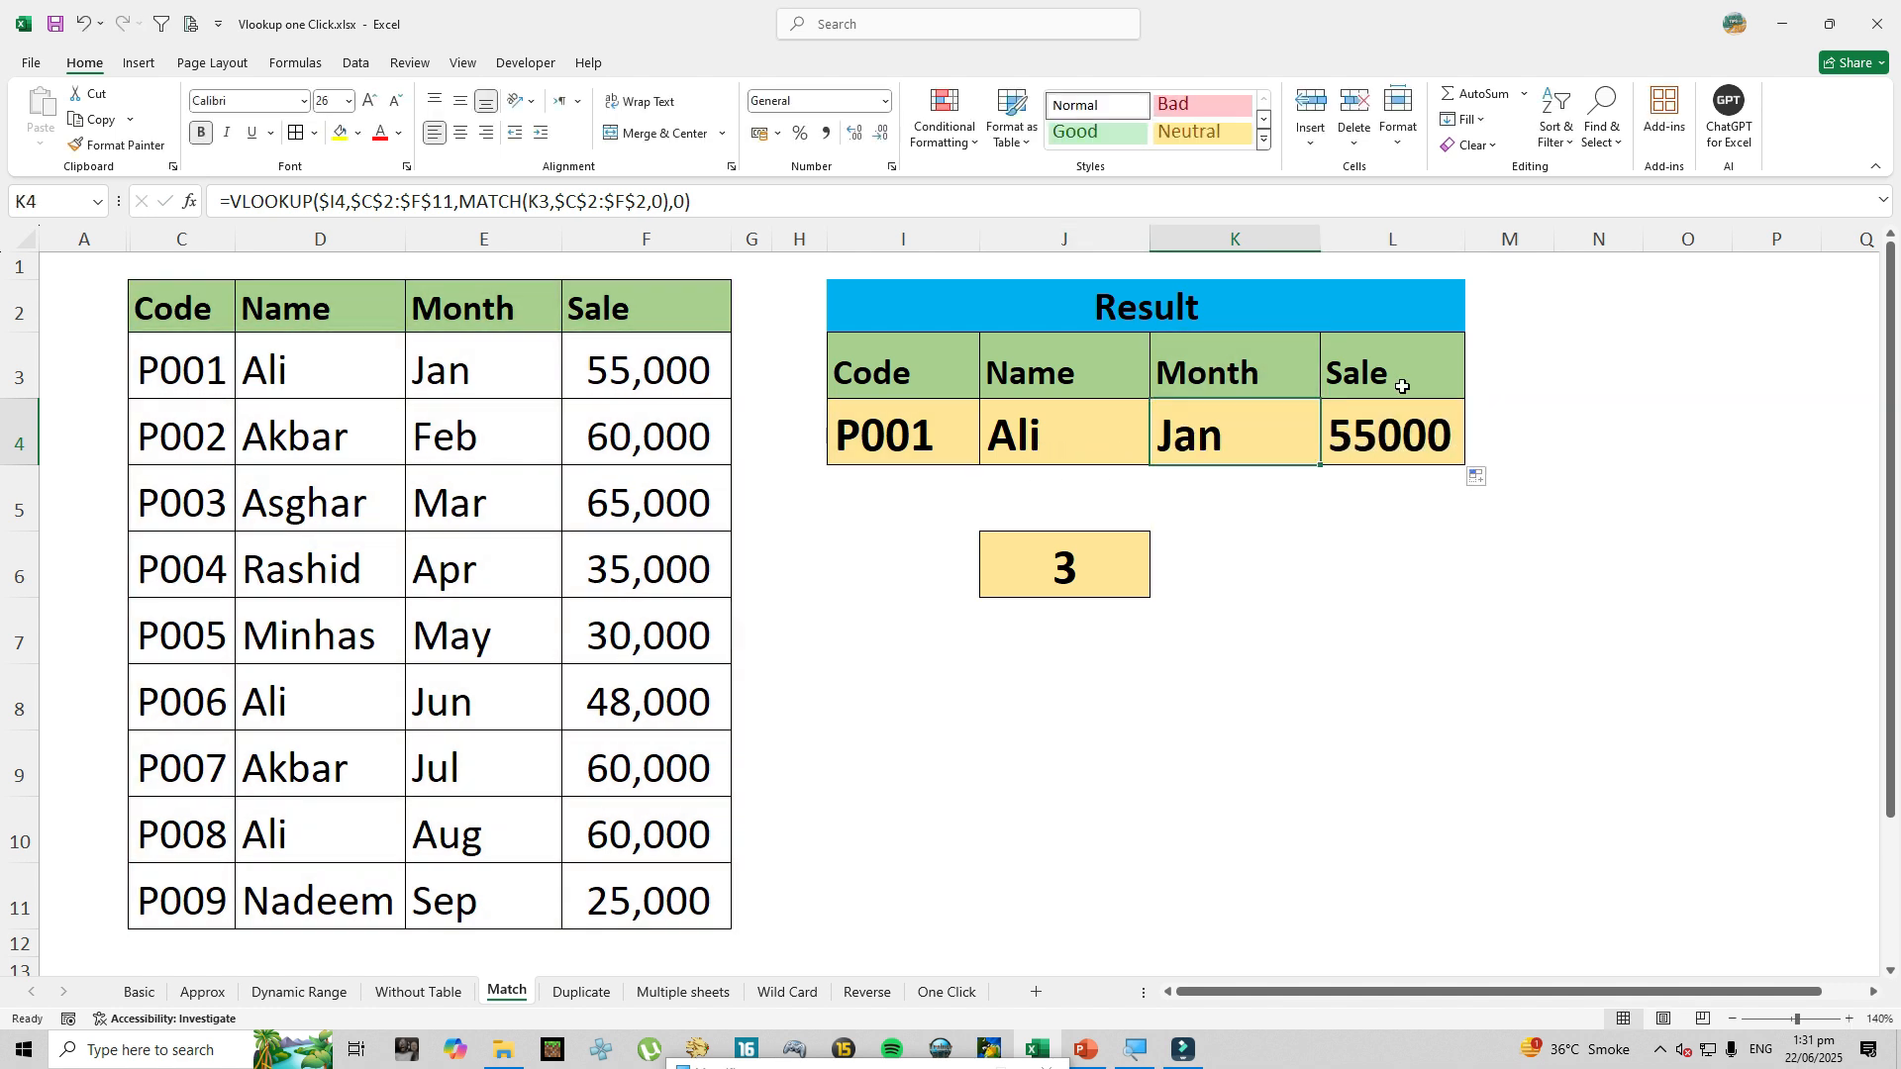
key("Right")
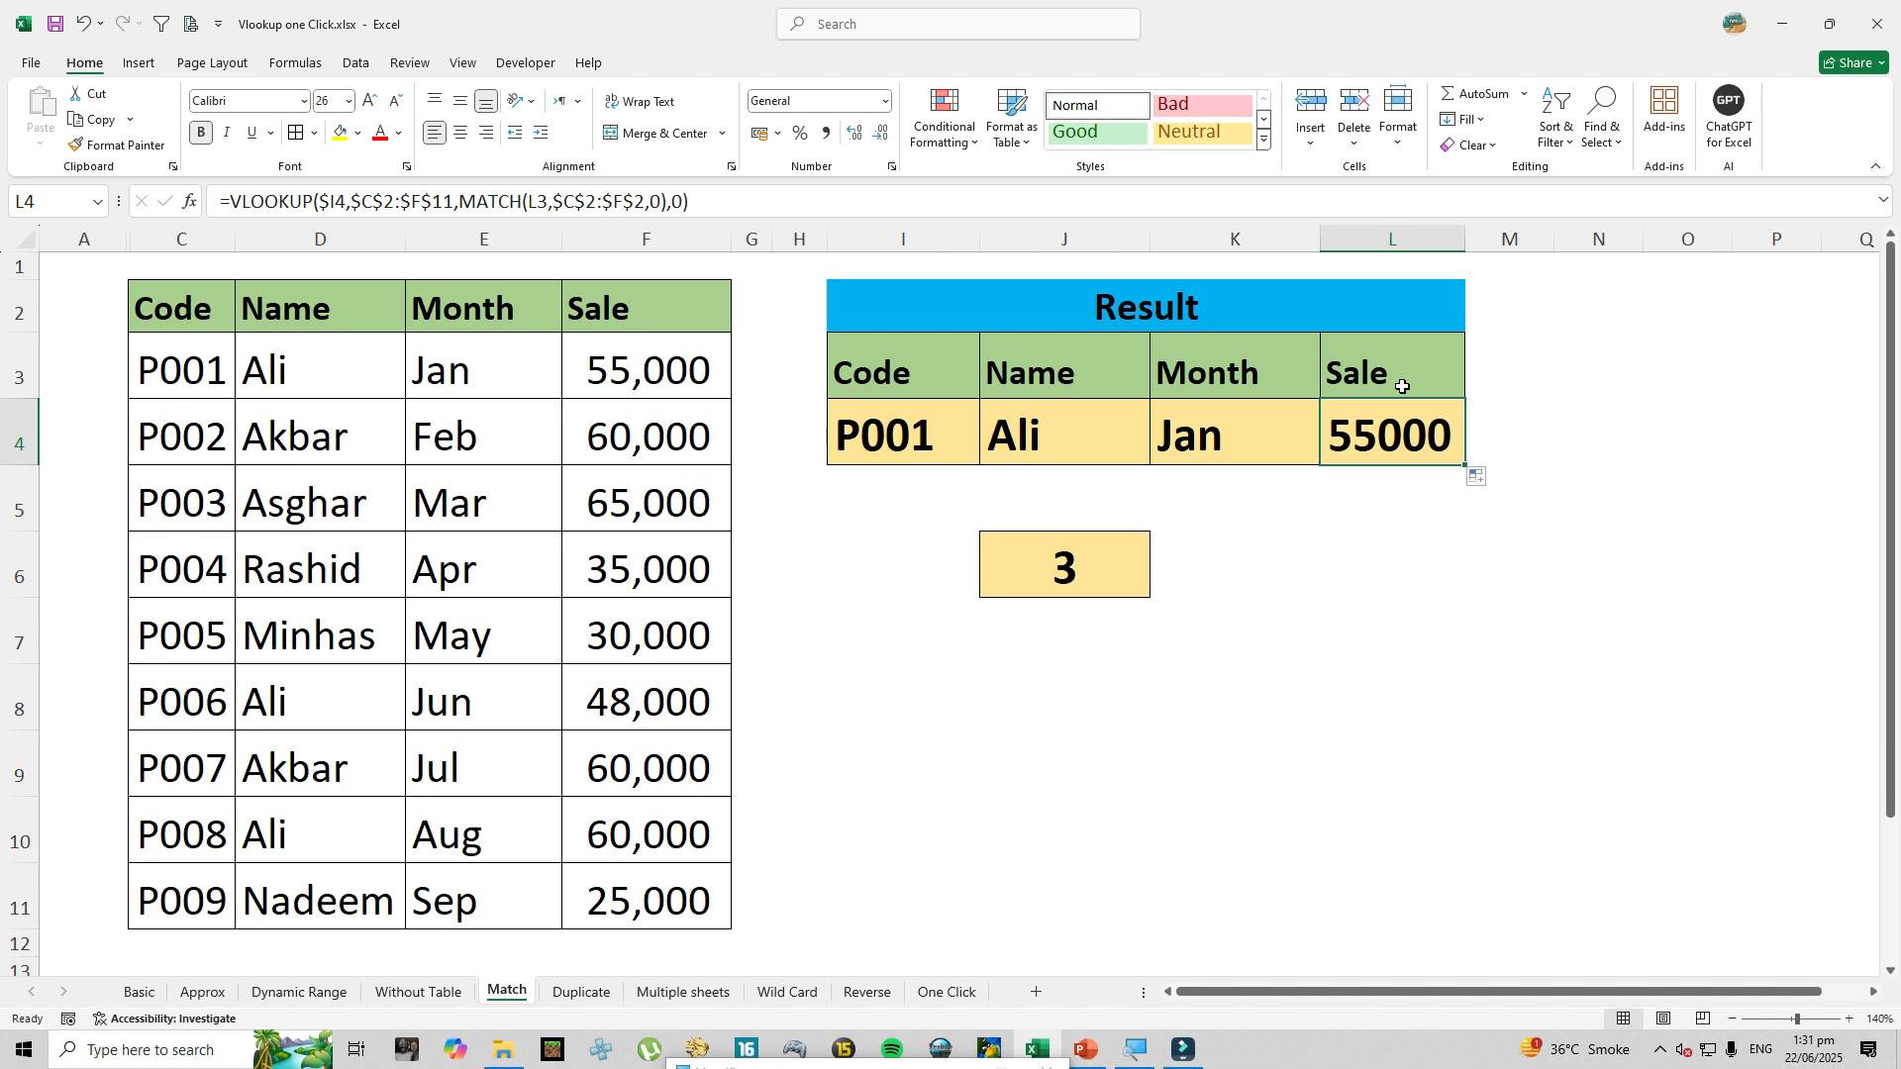
On the Duplicate sheet, enter the heading Helper in B2 and widen column B.
key("ctrl+Page_Down")
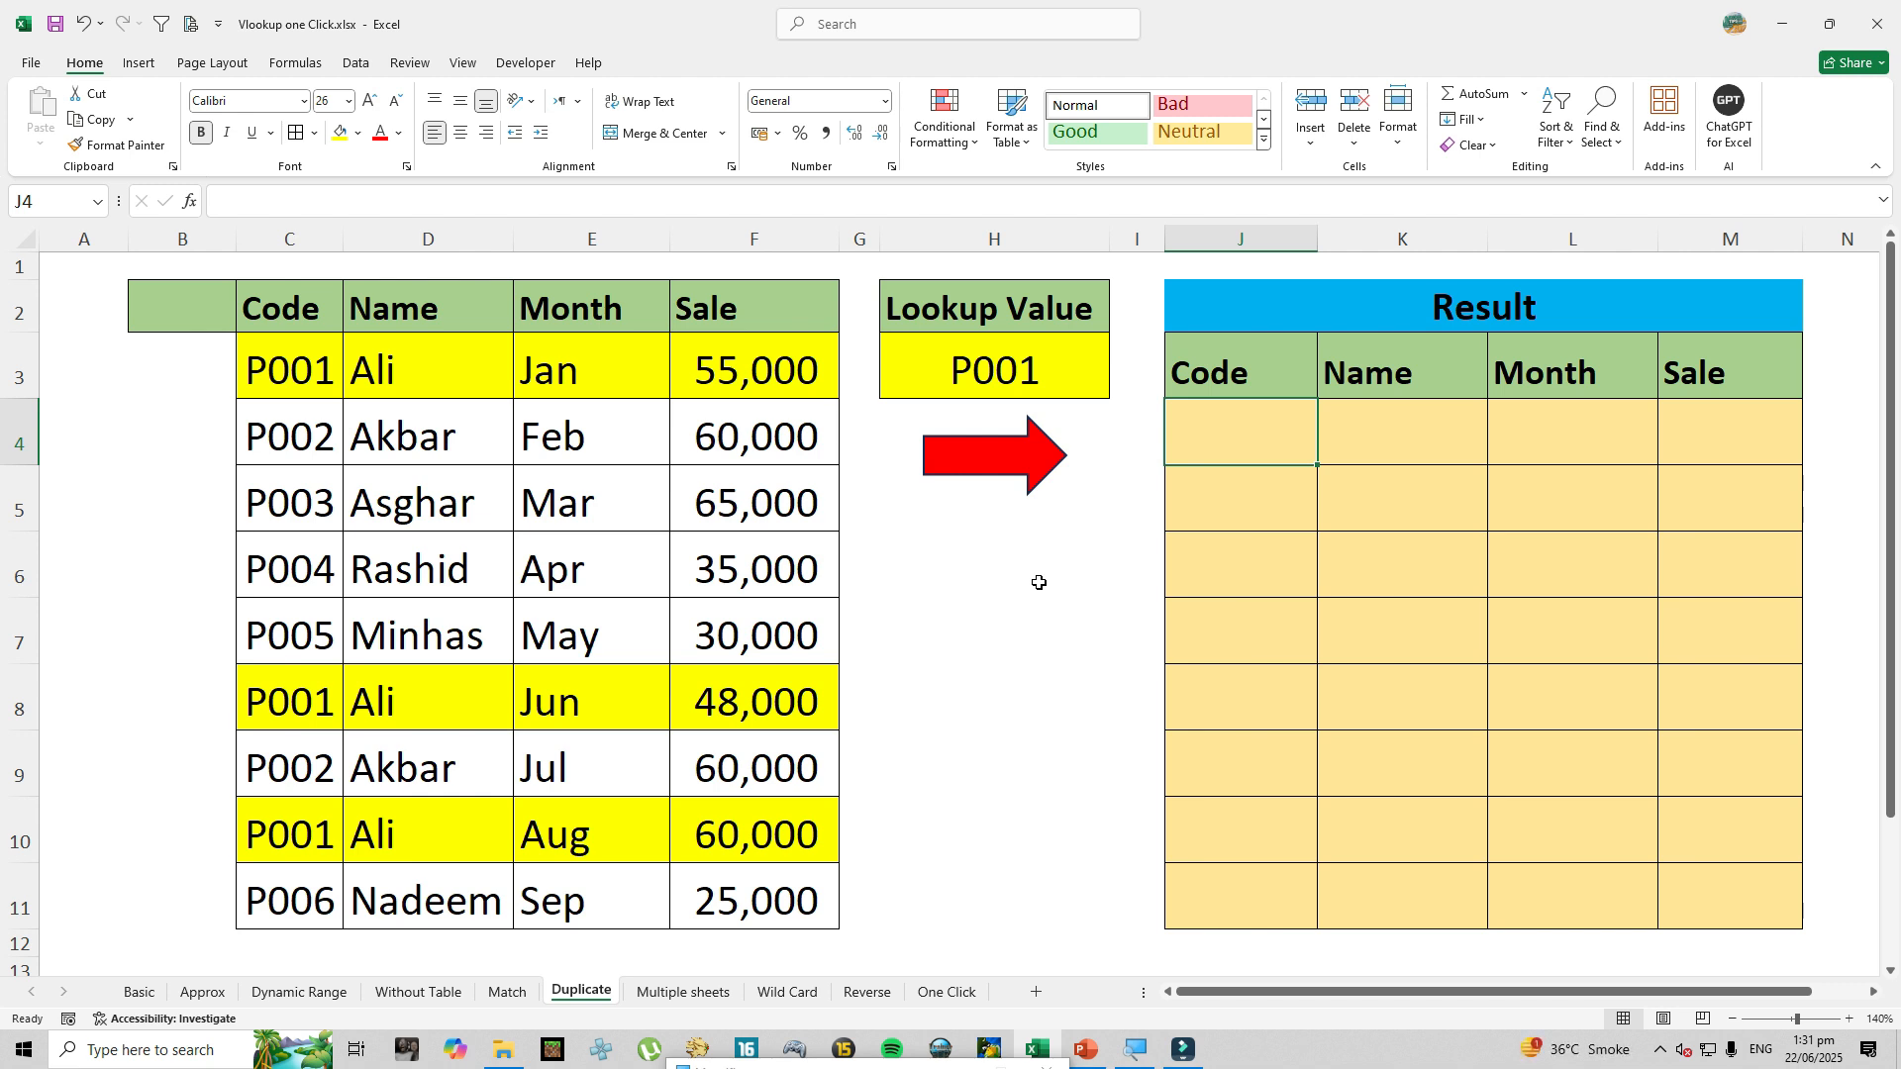
left_click(1095, 366)
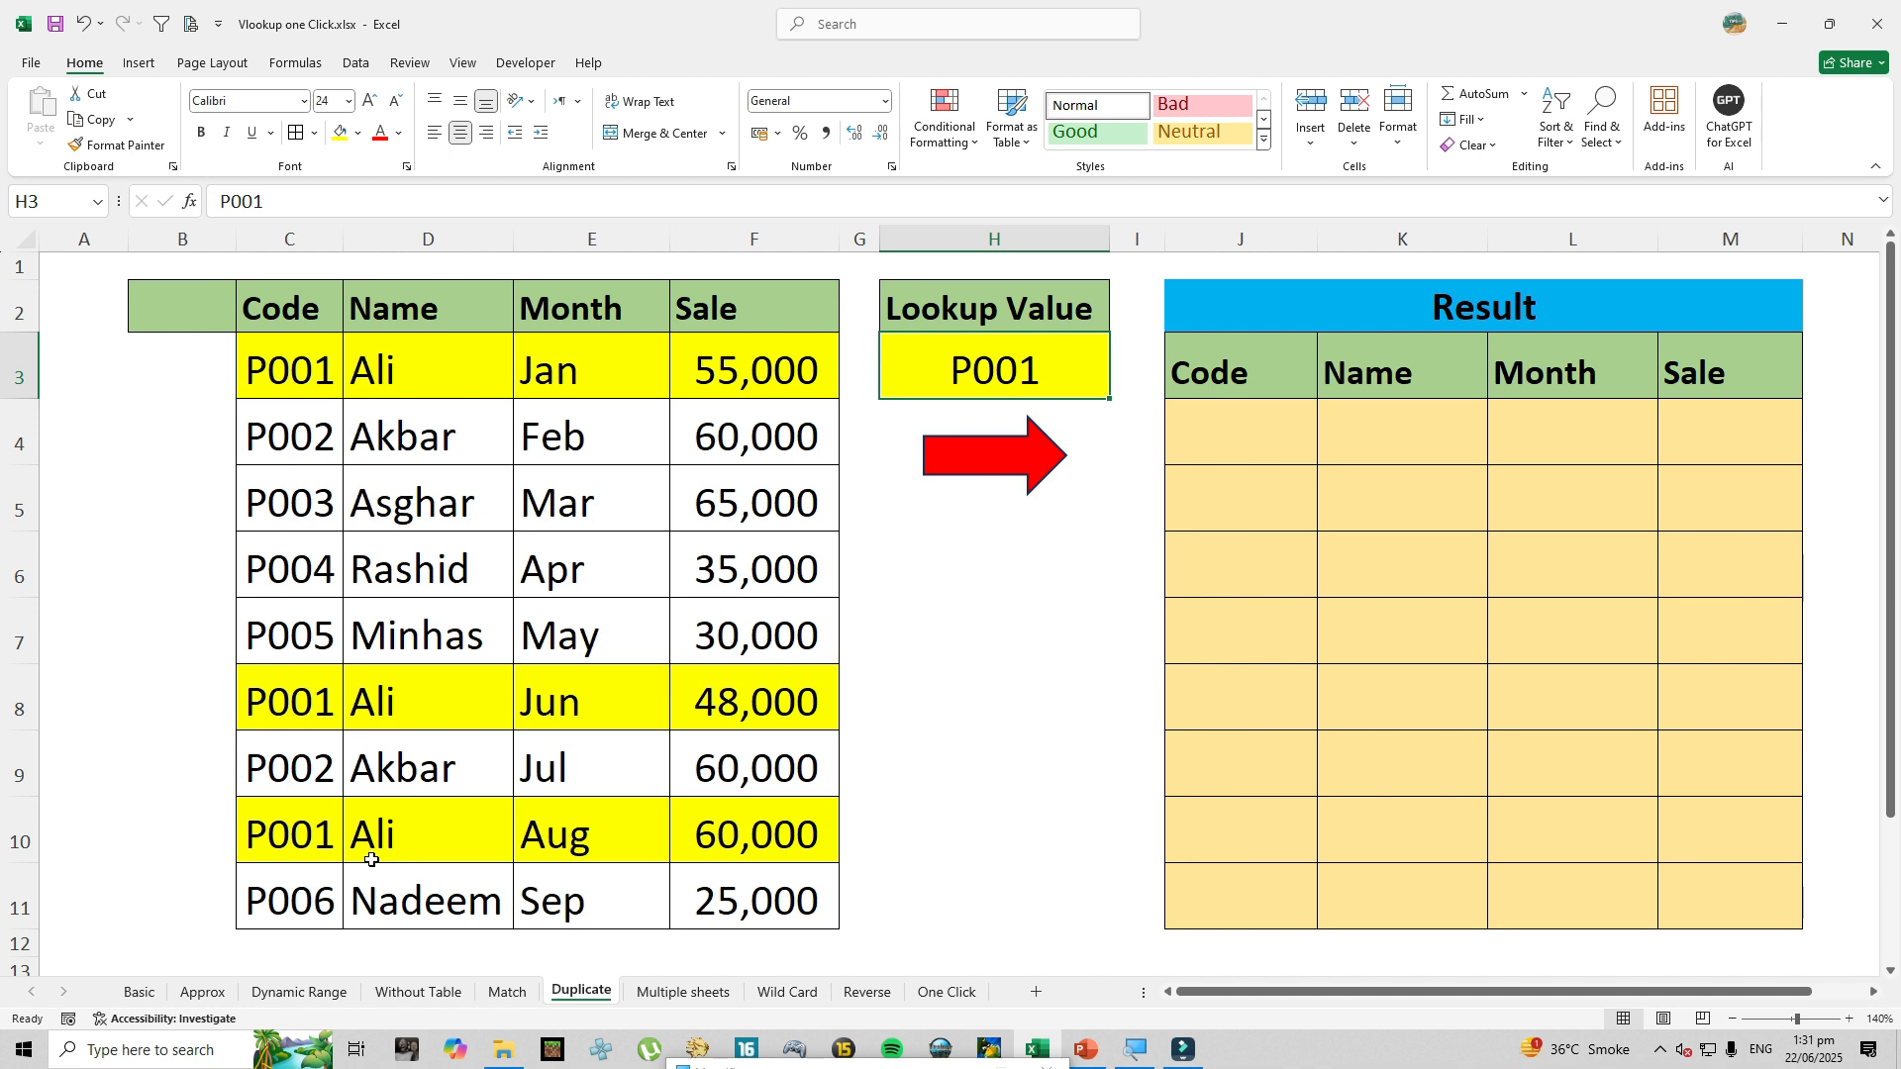
left_click(1242, 435)
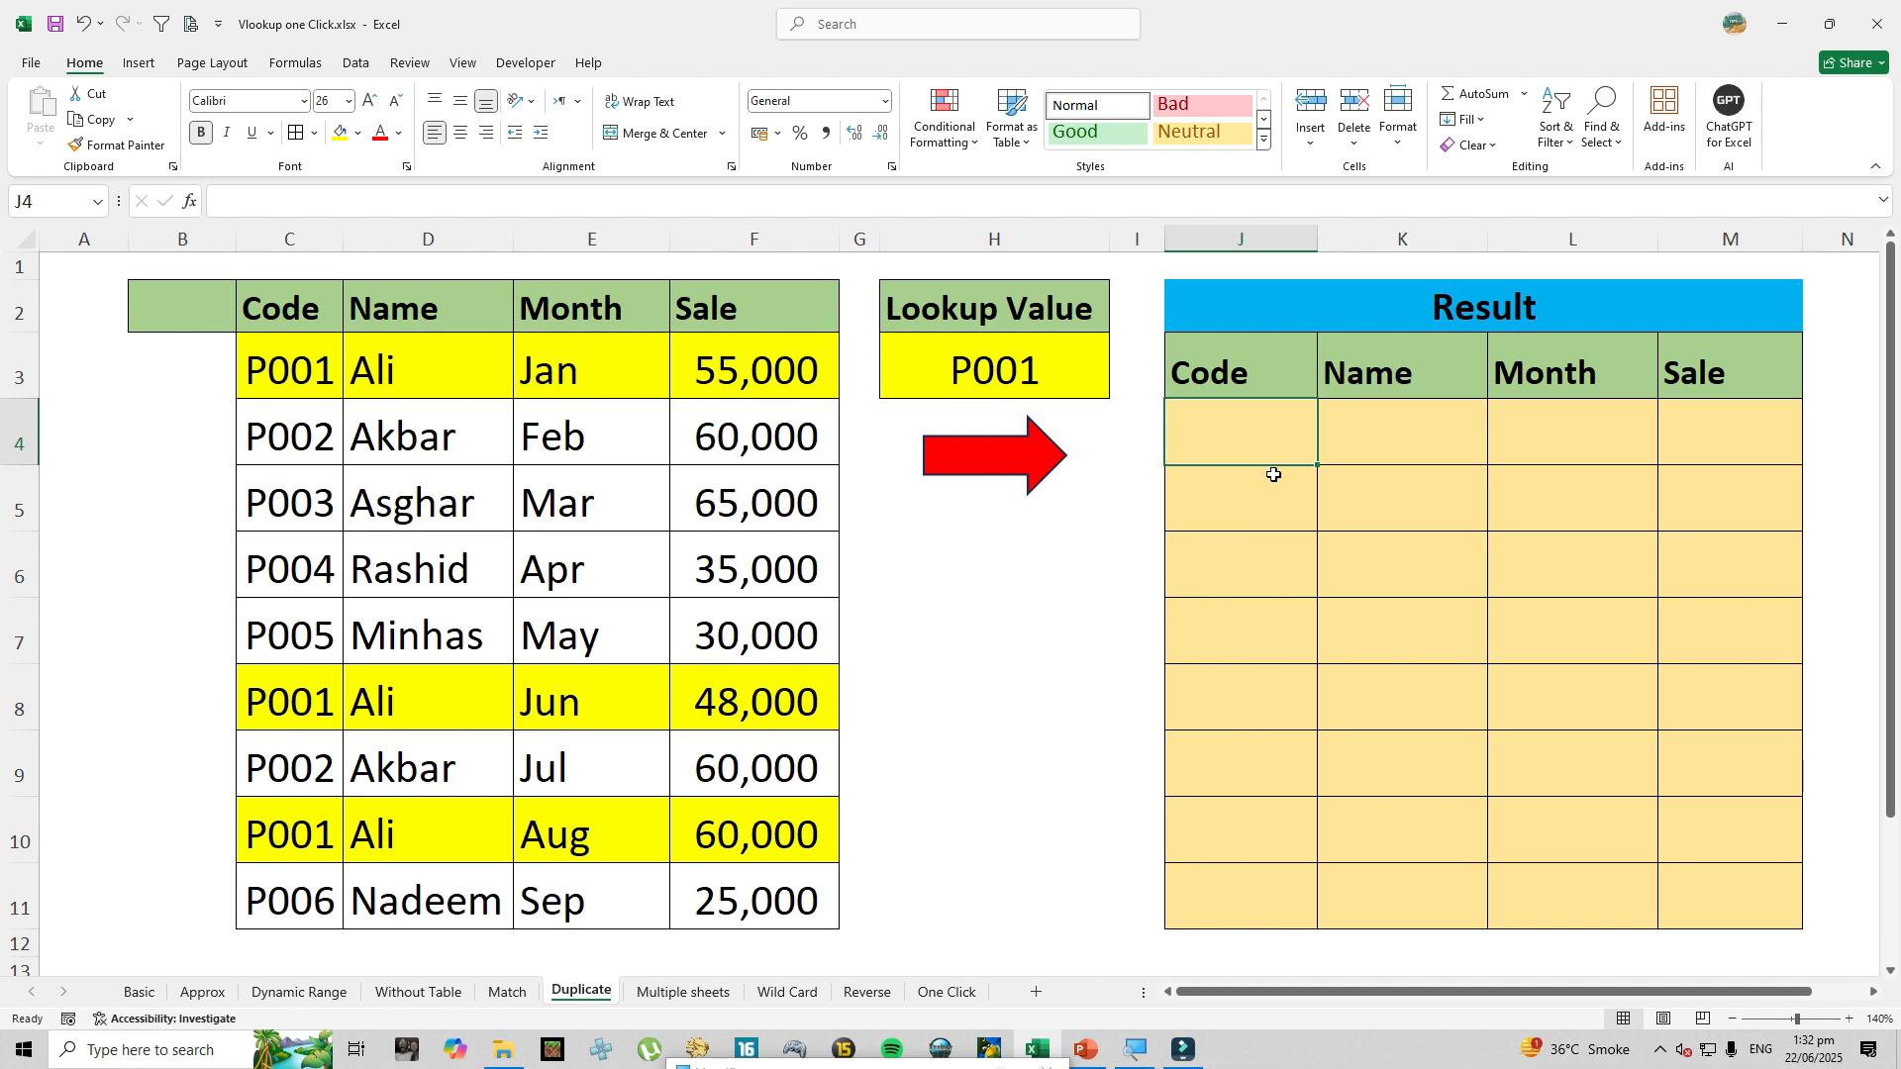
left_click(173, 318)
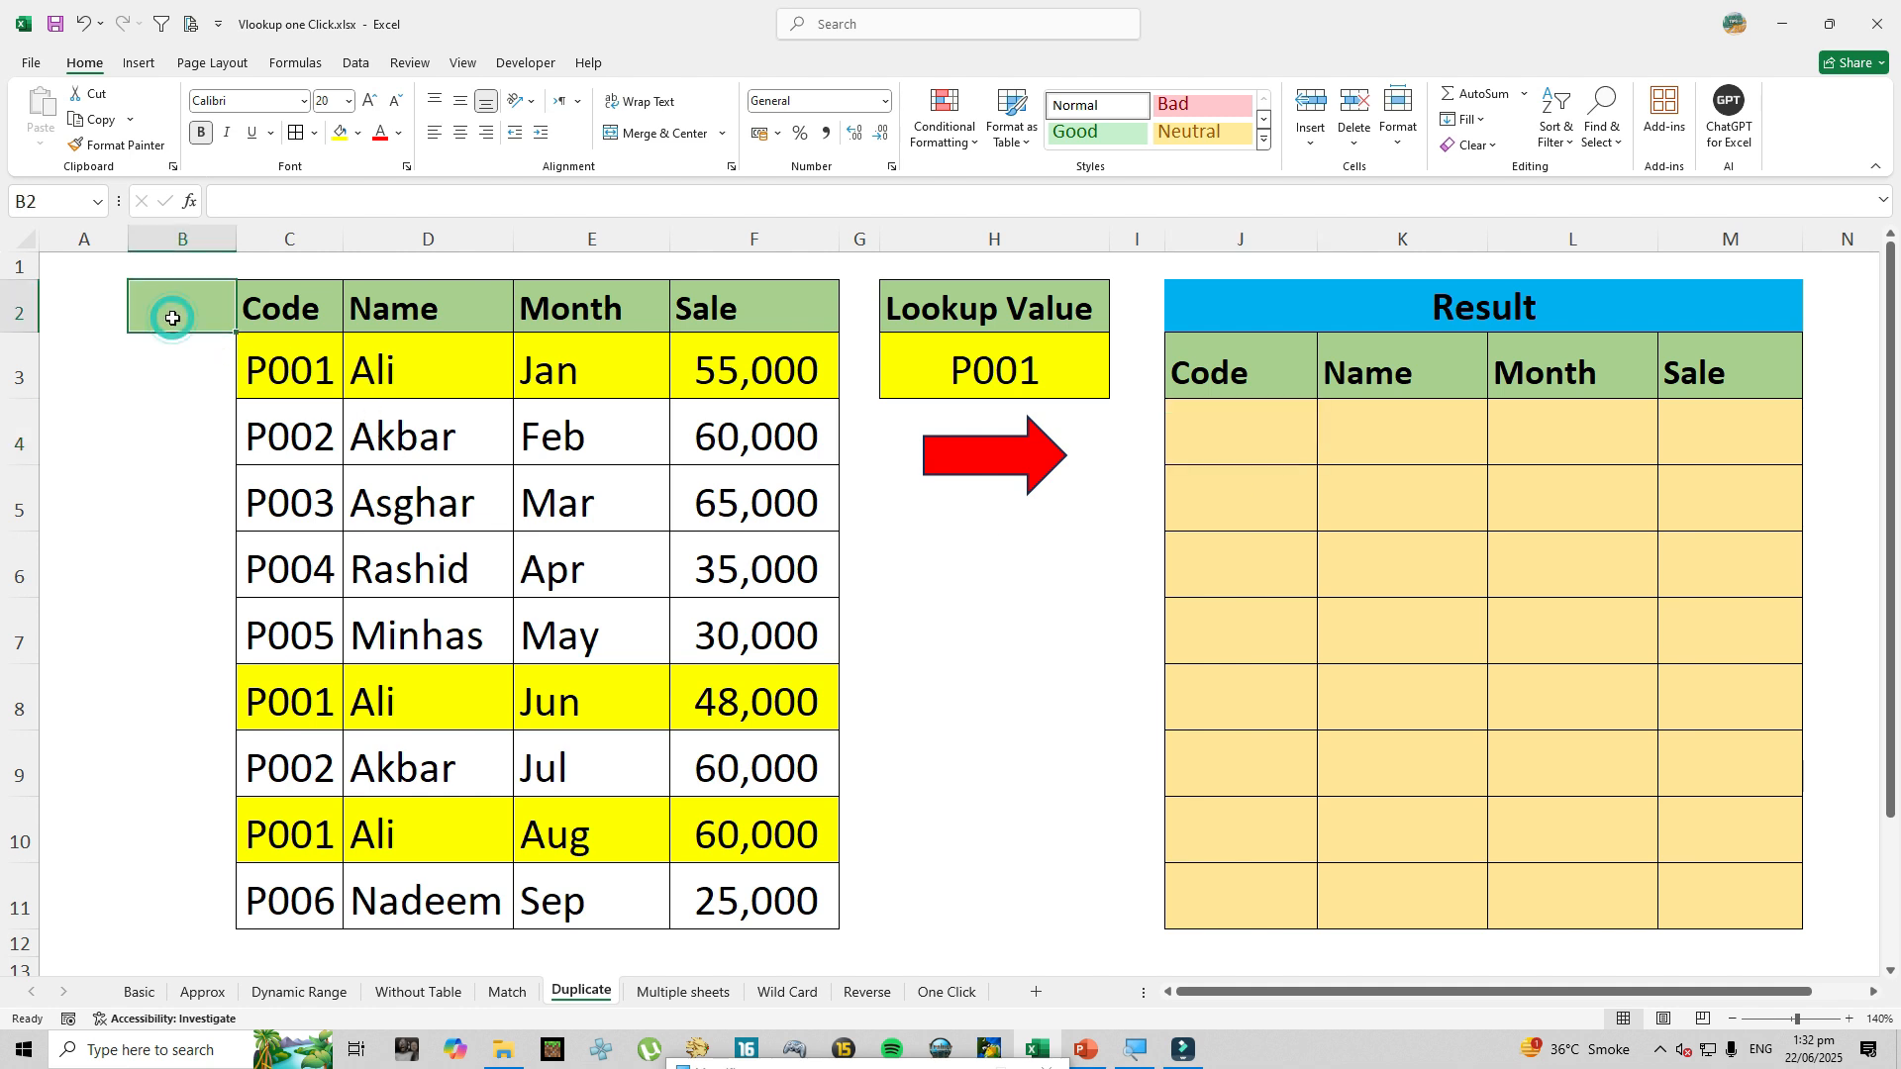
type("Helper")
key("Return")
left_click_drag(238, 239, 378, 238)
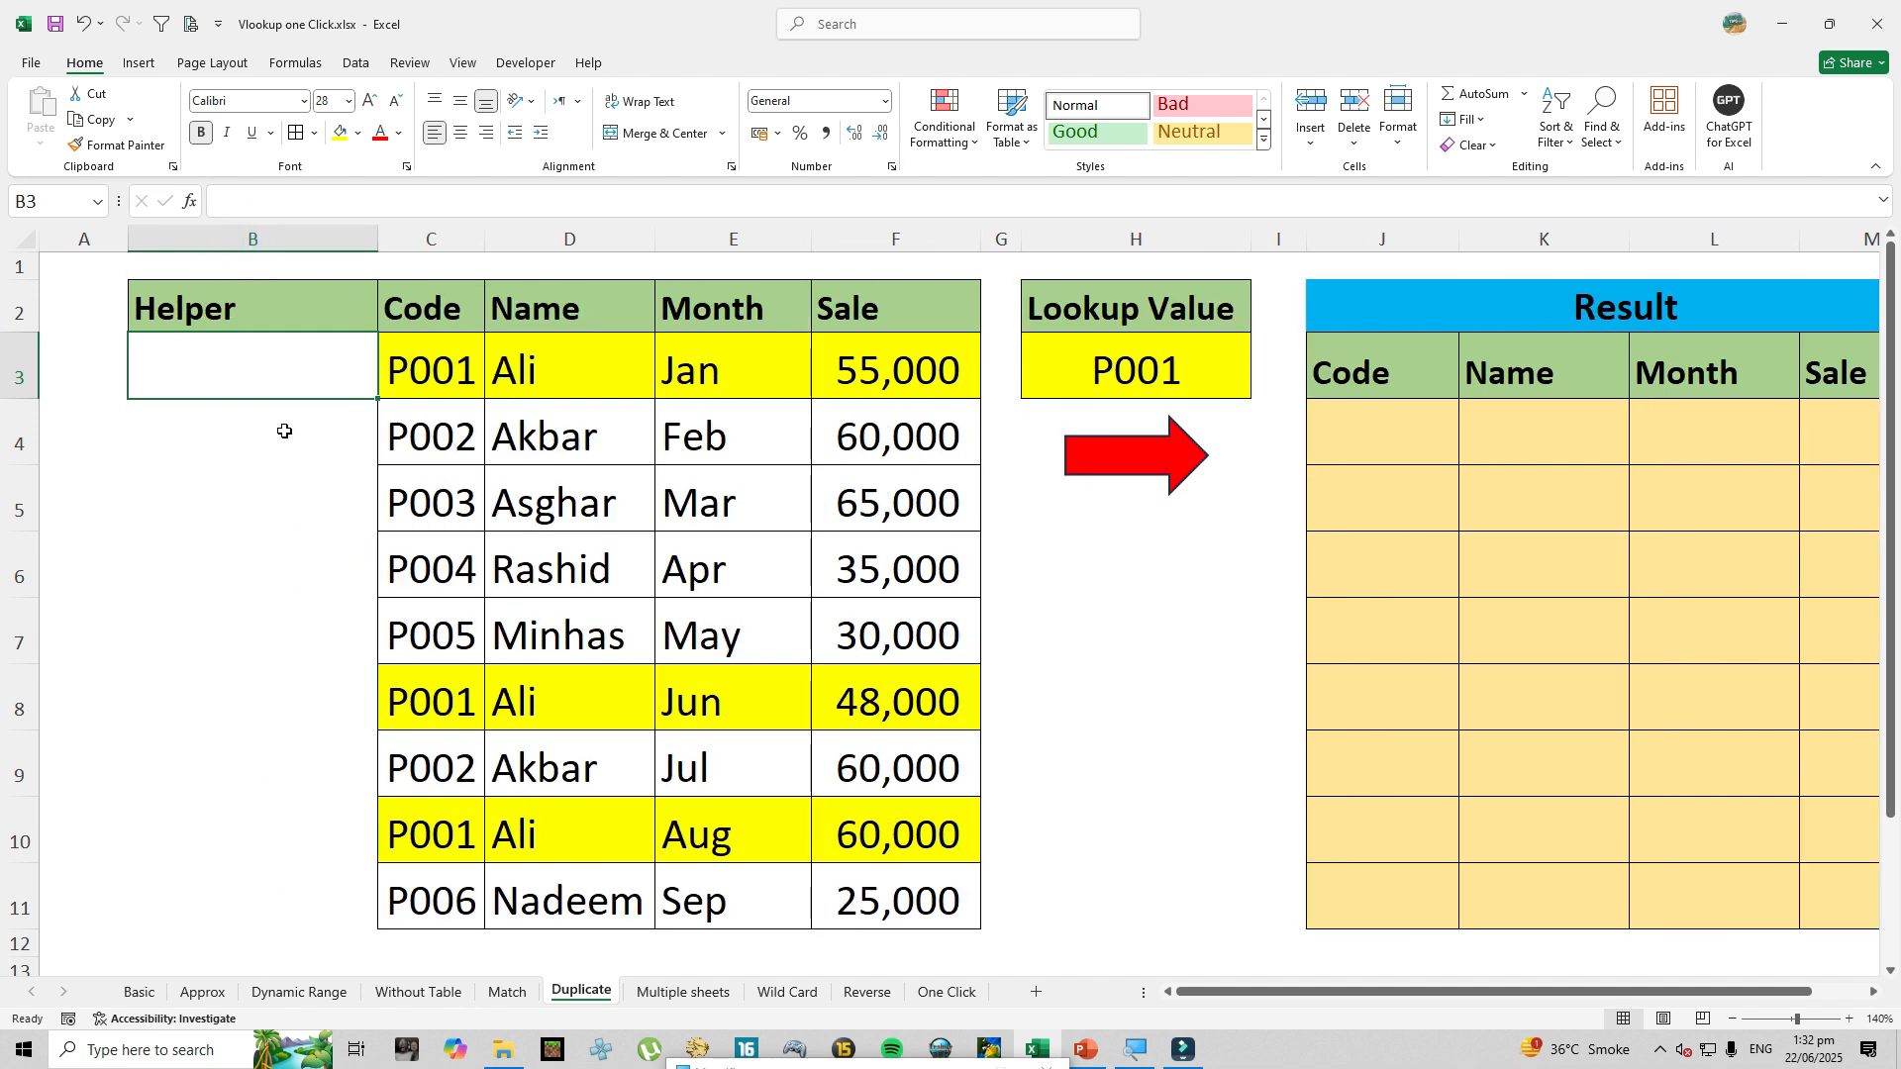
Enter =C3 in B3 so the Helper column pulls the first row's code.
type("=")
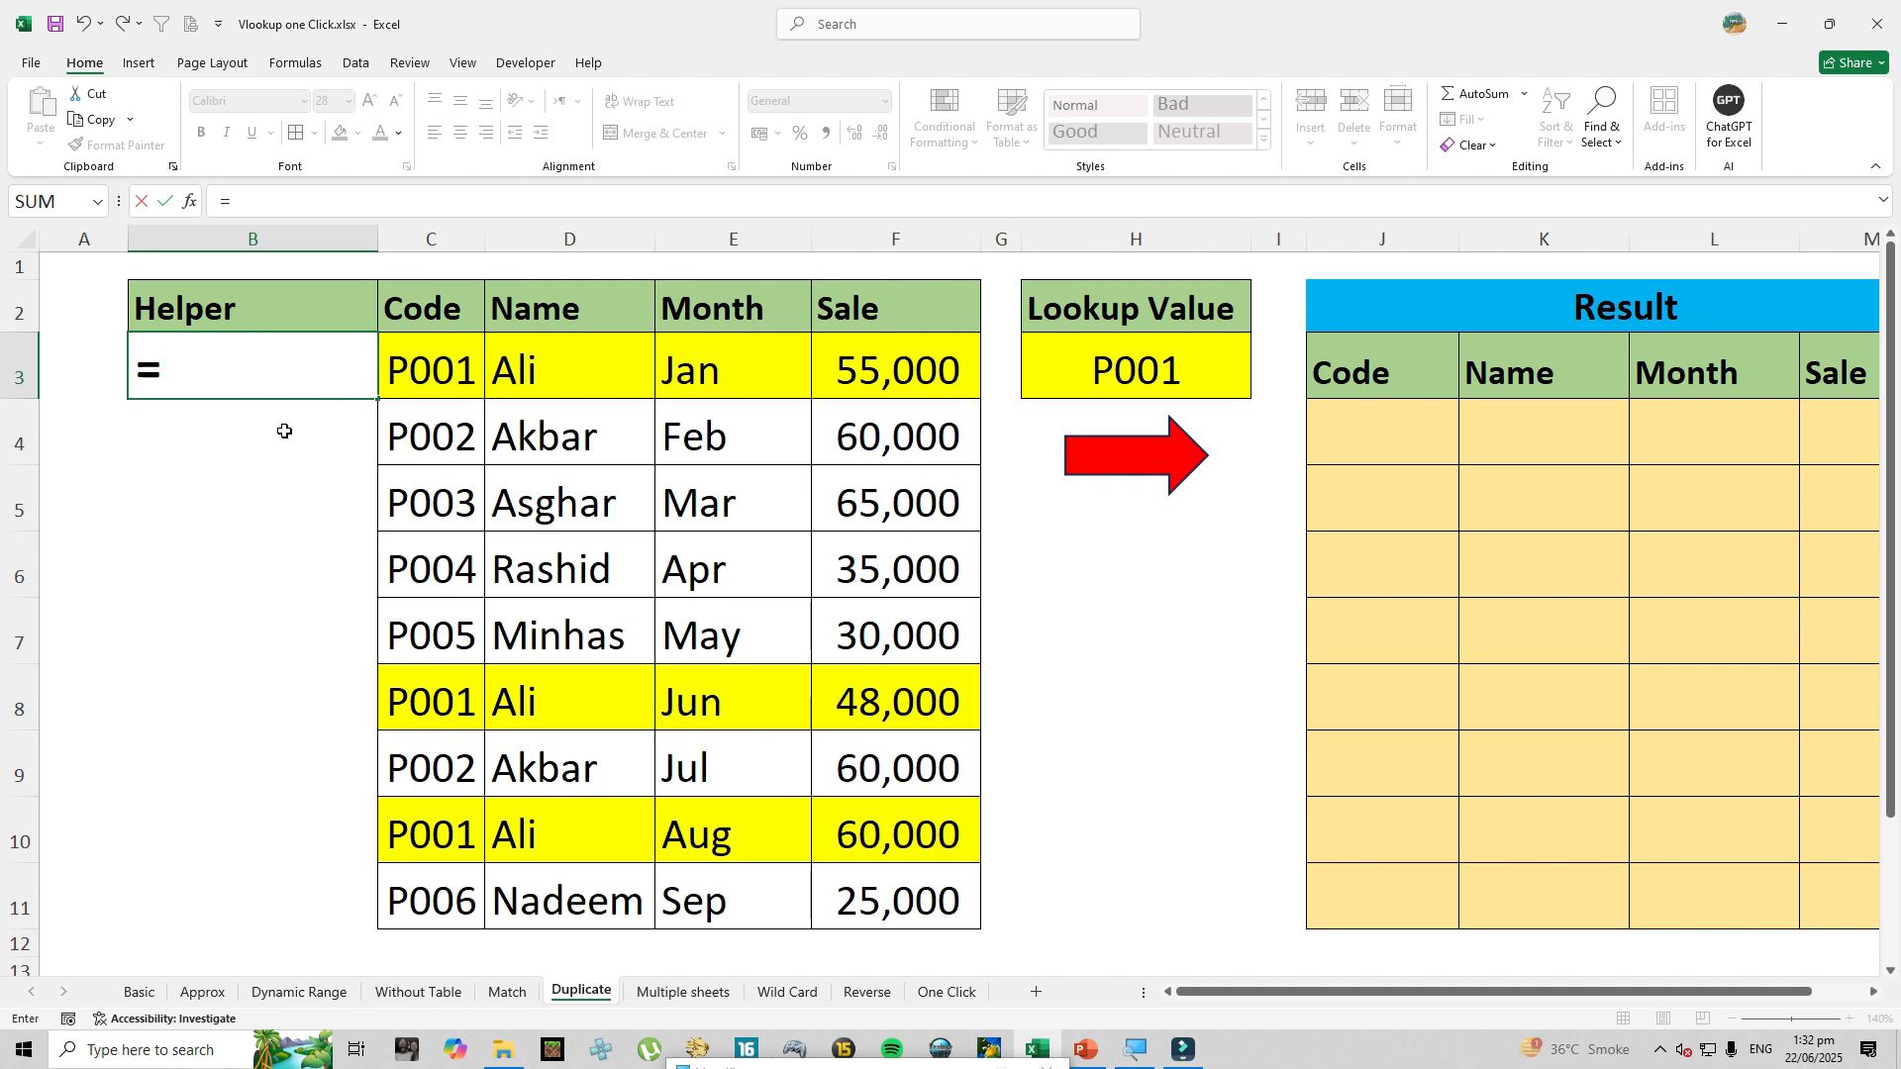
left_click(426, 374)
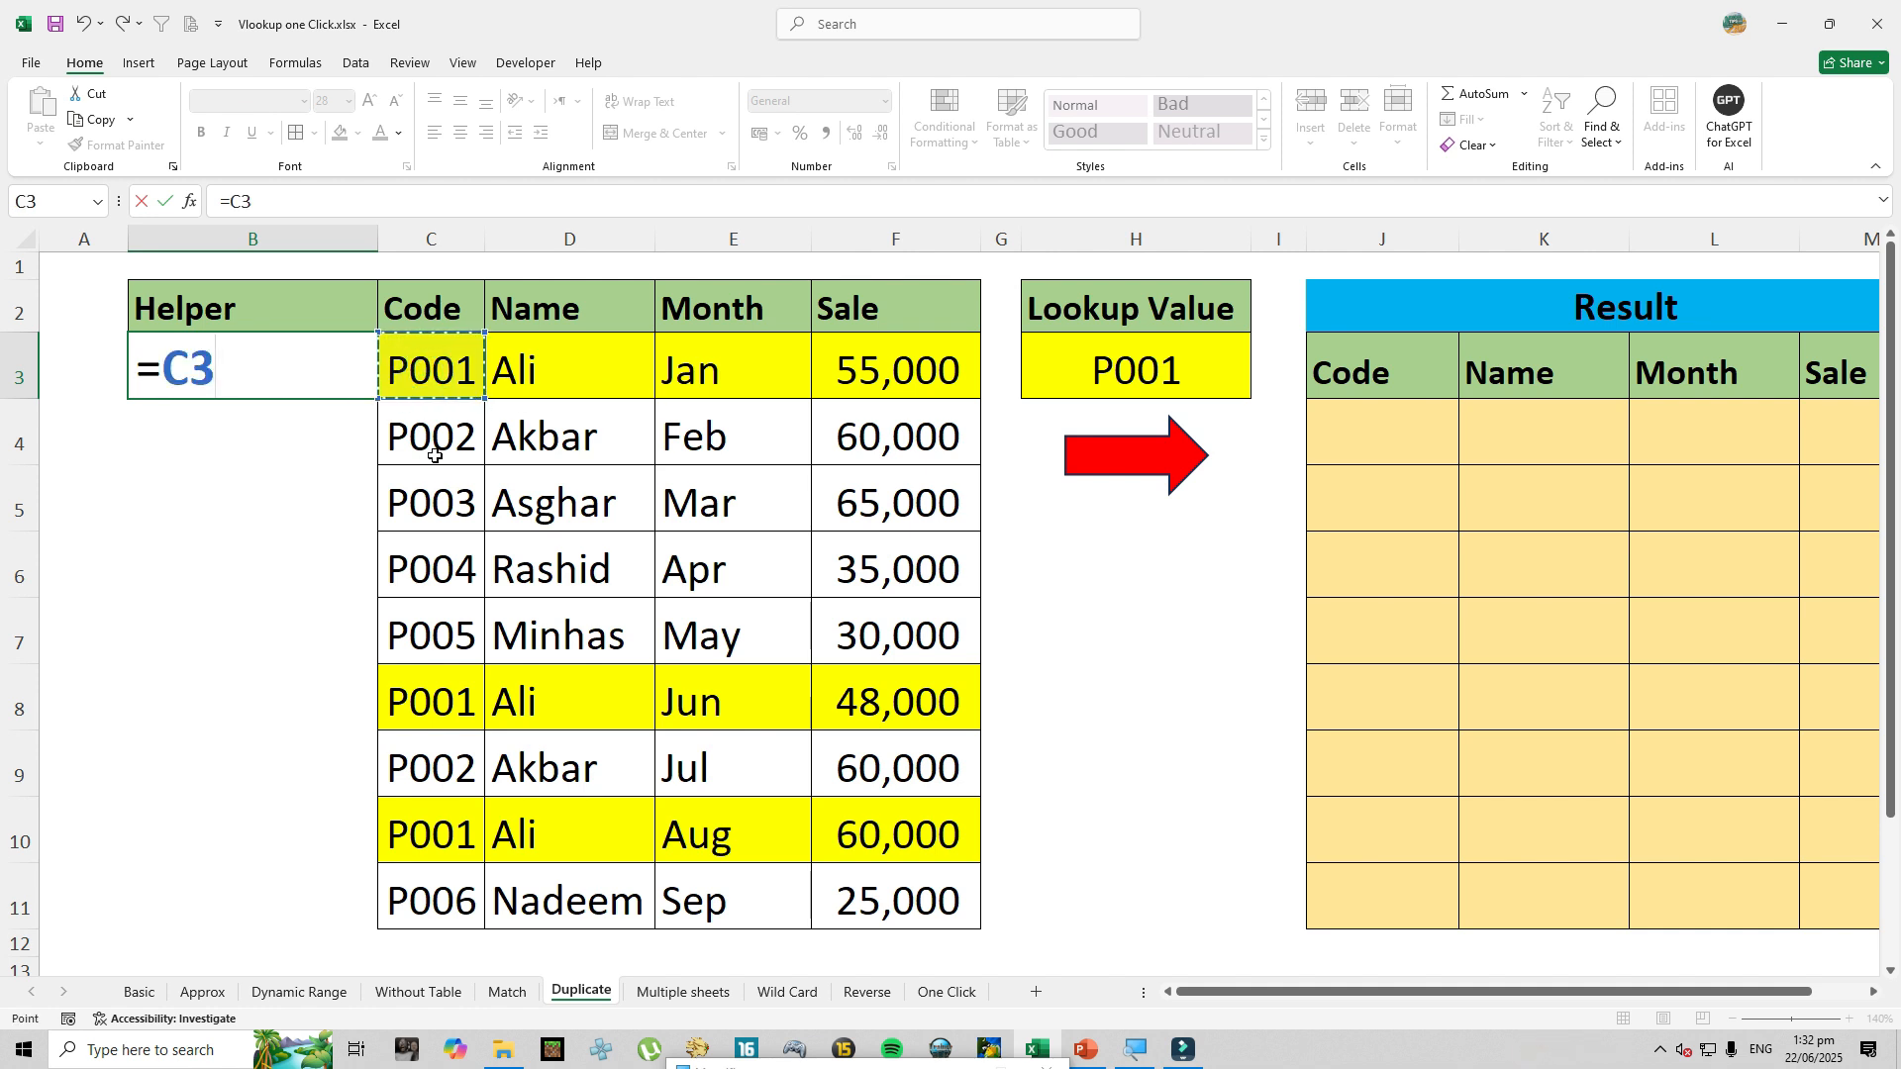
key("Return")
key("Up")
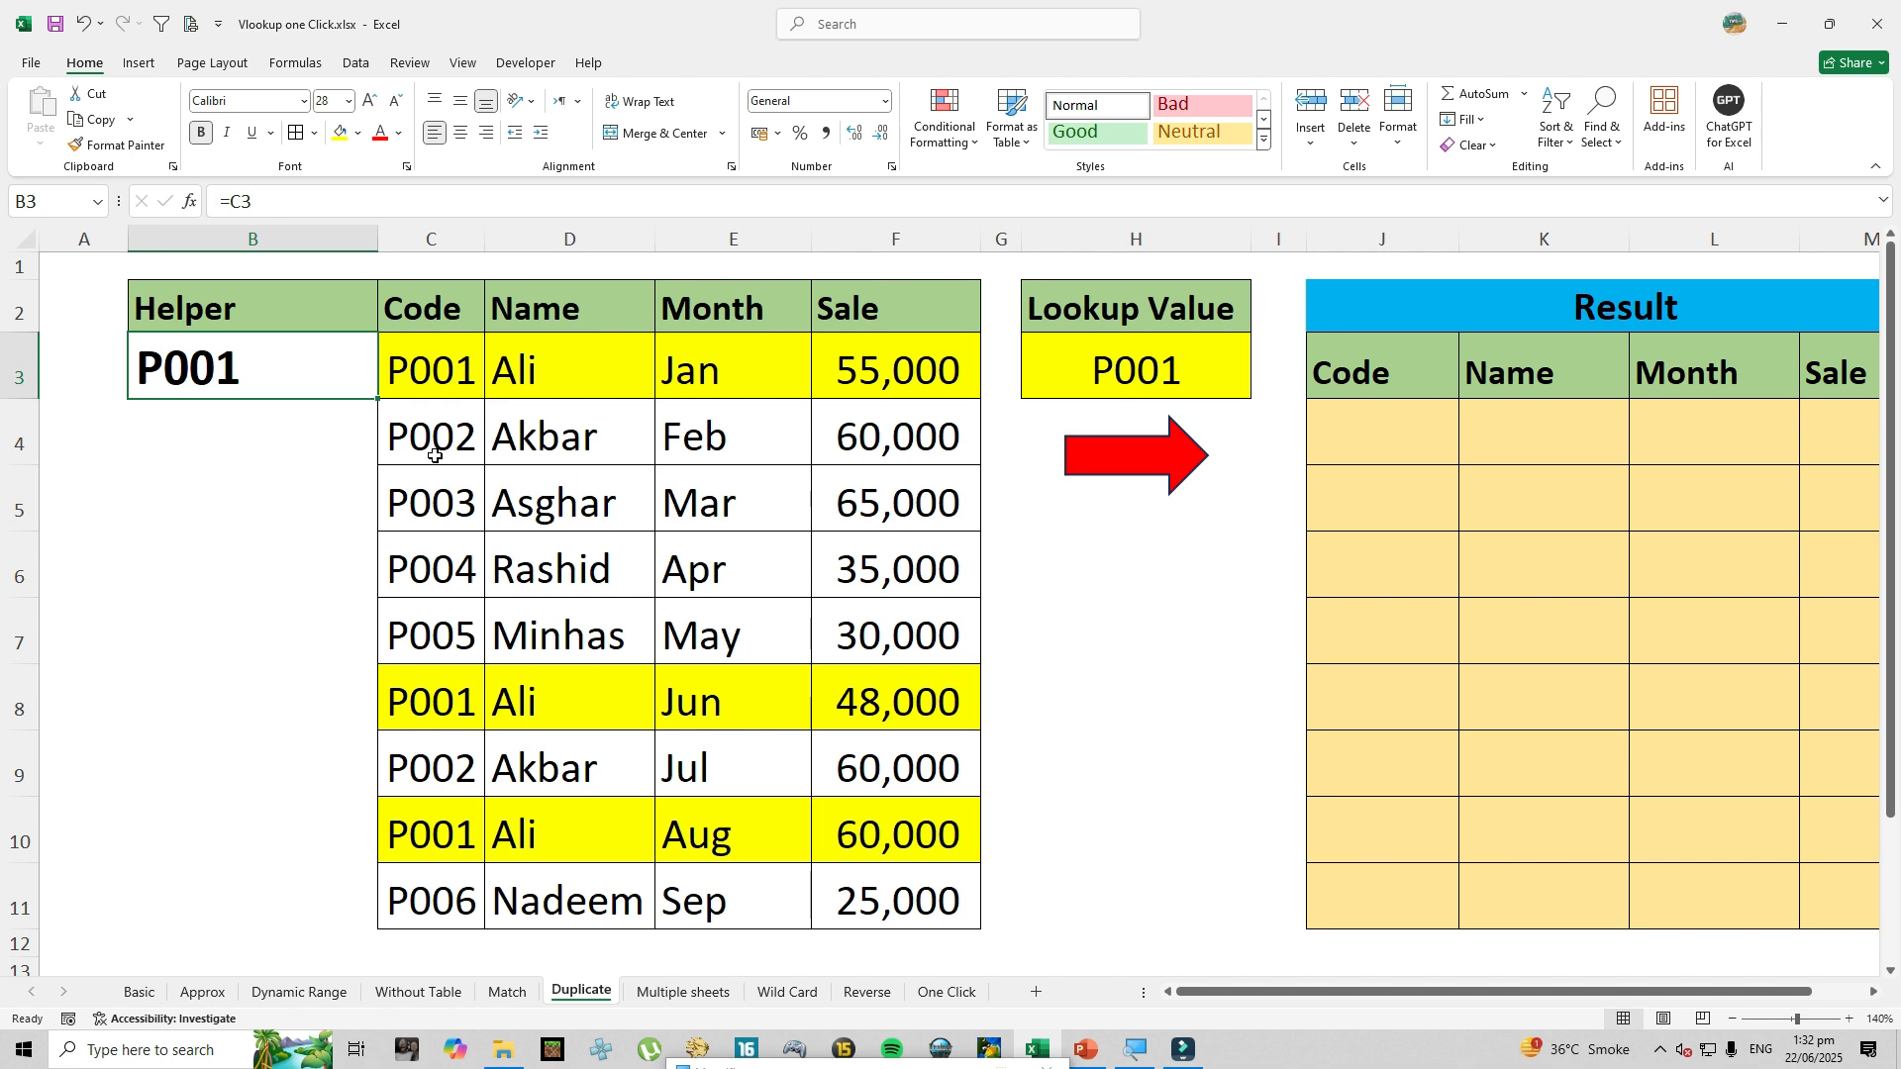
Append a hyphen separator to B3's helper formula, making it =C3&"-".
double_click(253, 365)
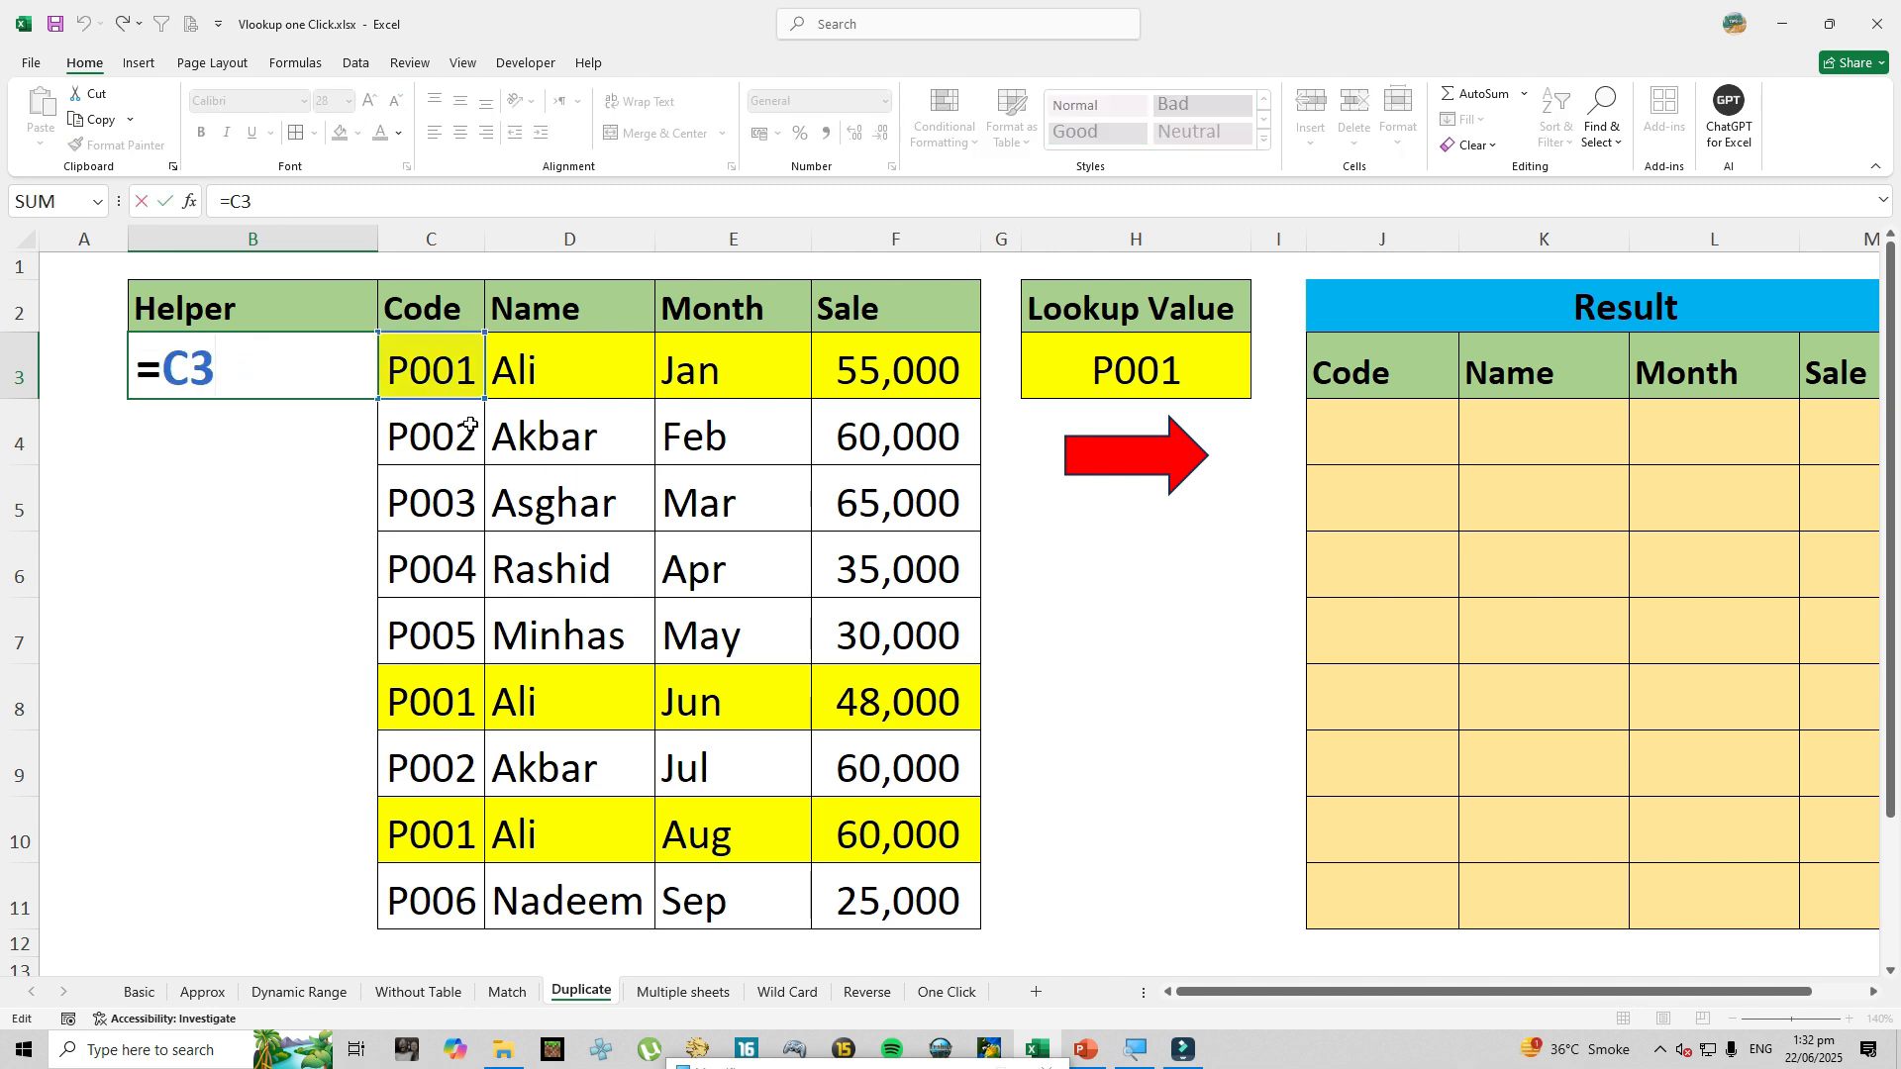
type("&")
type("\"-\"")
key("Return")
key("Up")
Extend B3's helper formula with a COUNTIF on C3, making it =C3&"-"&COUNTIF(C3,C3.
key("F2")
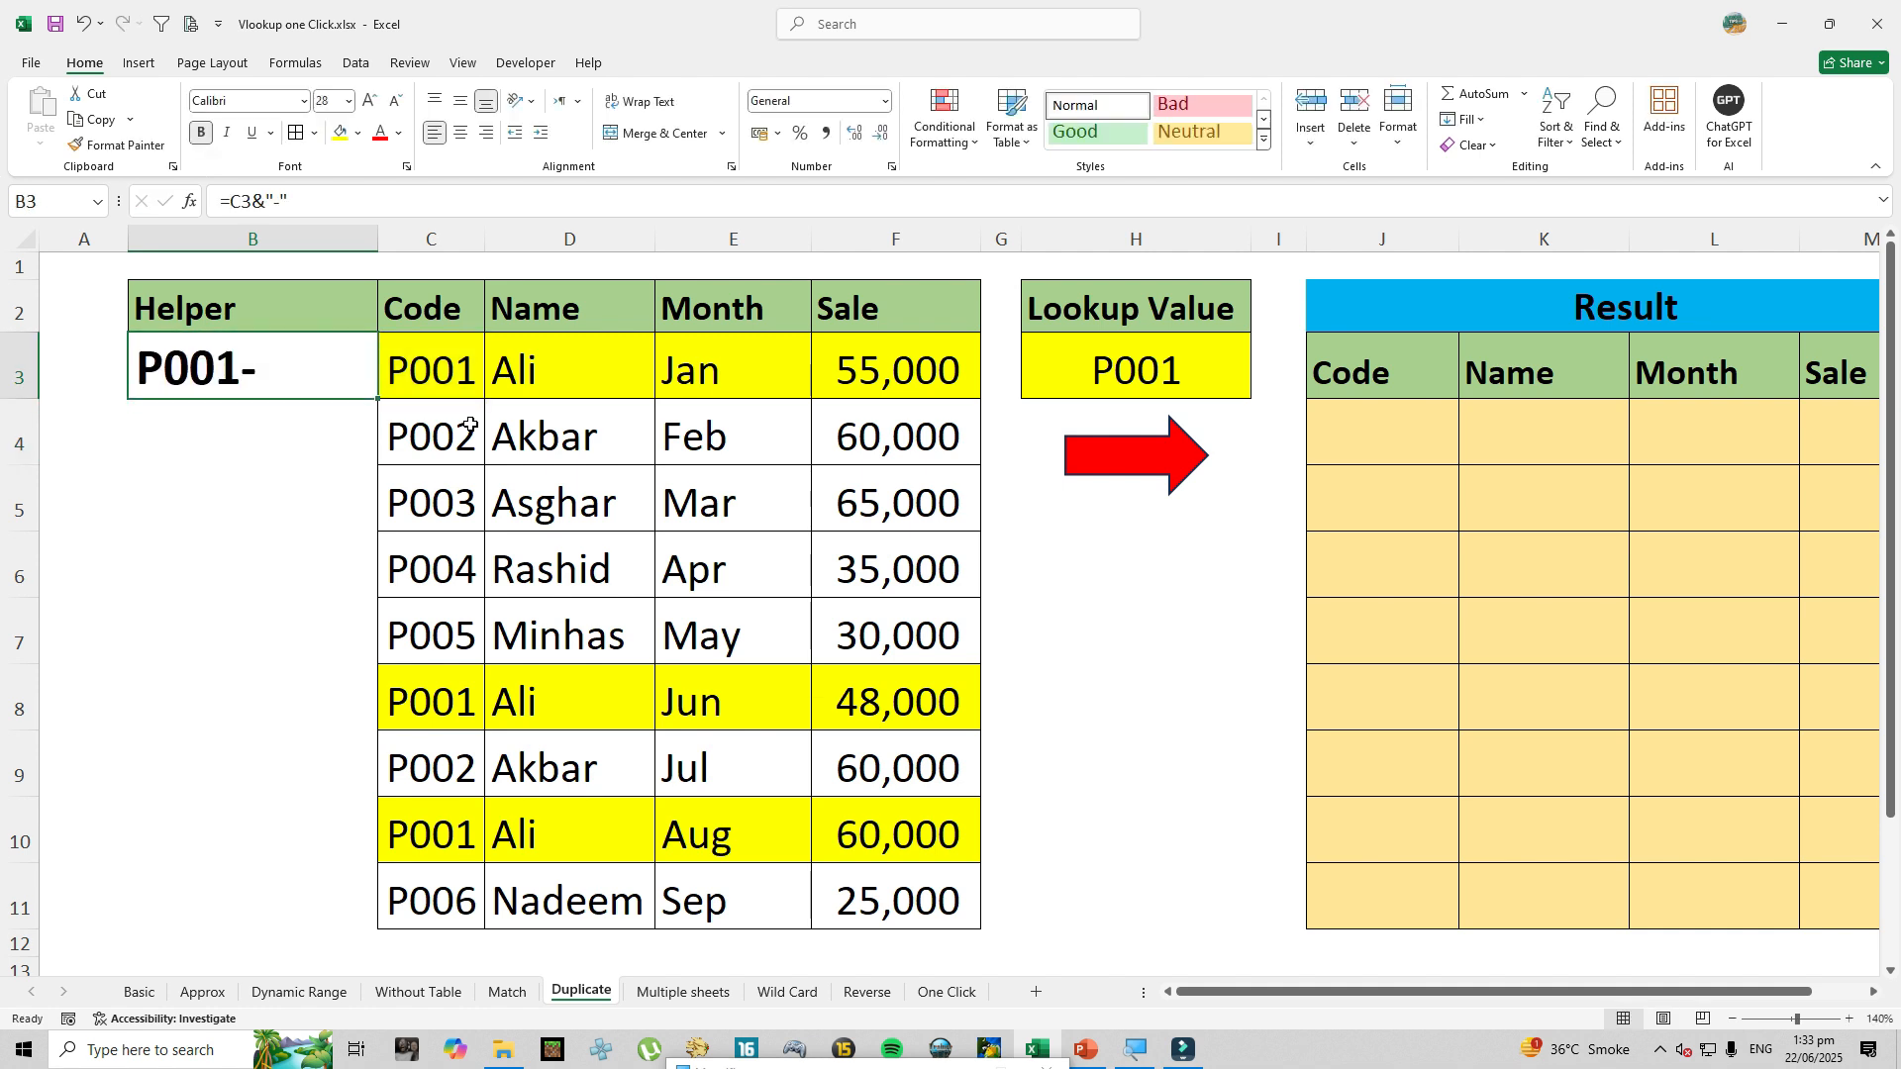
type("&")
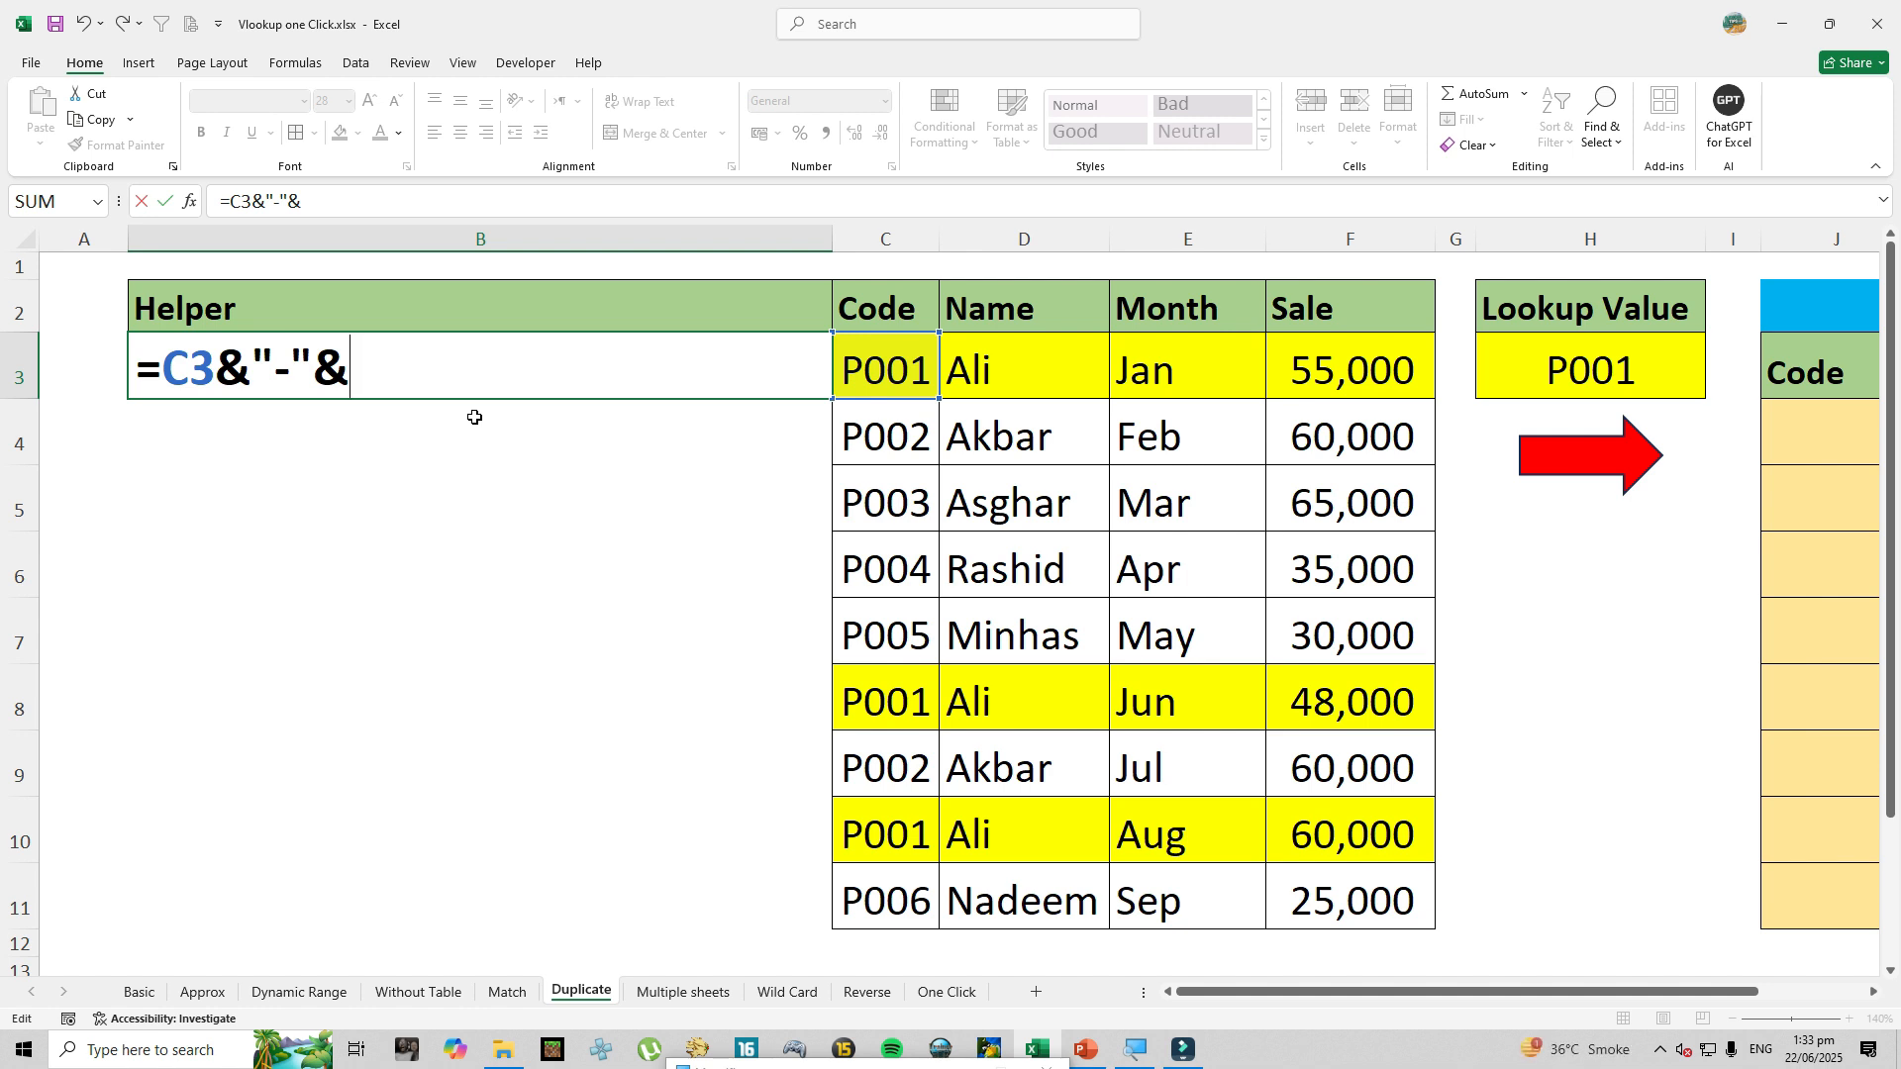
type("co")
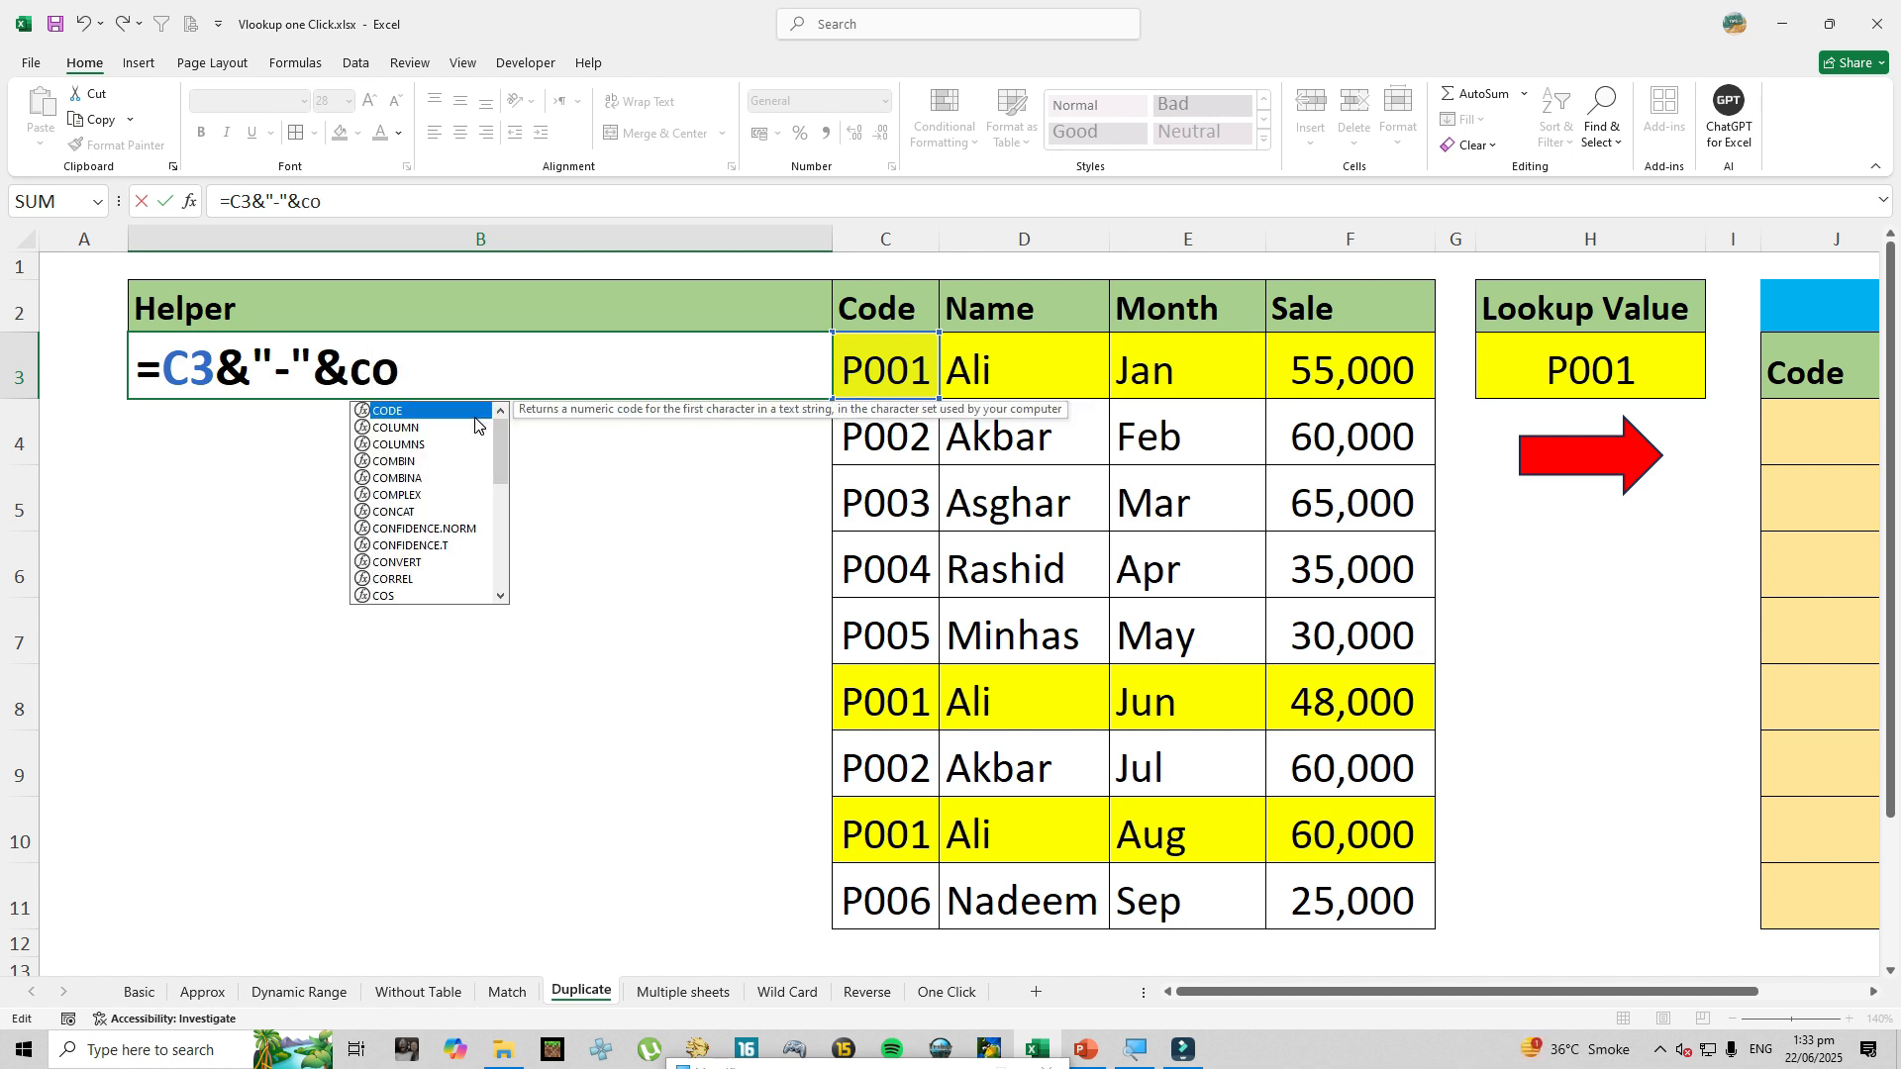
type("untif")
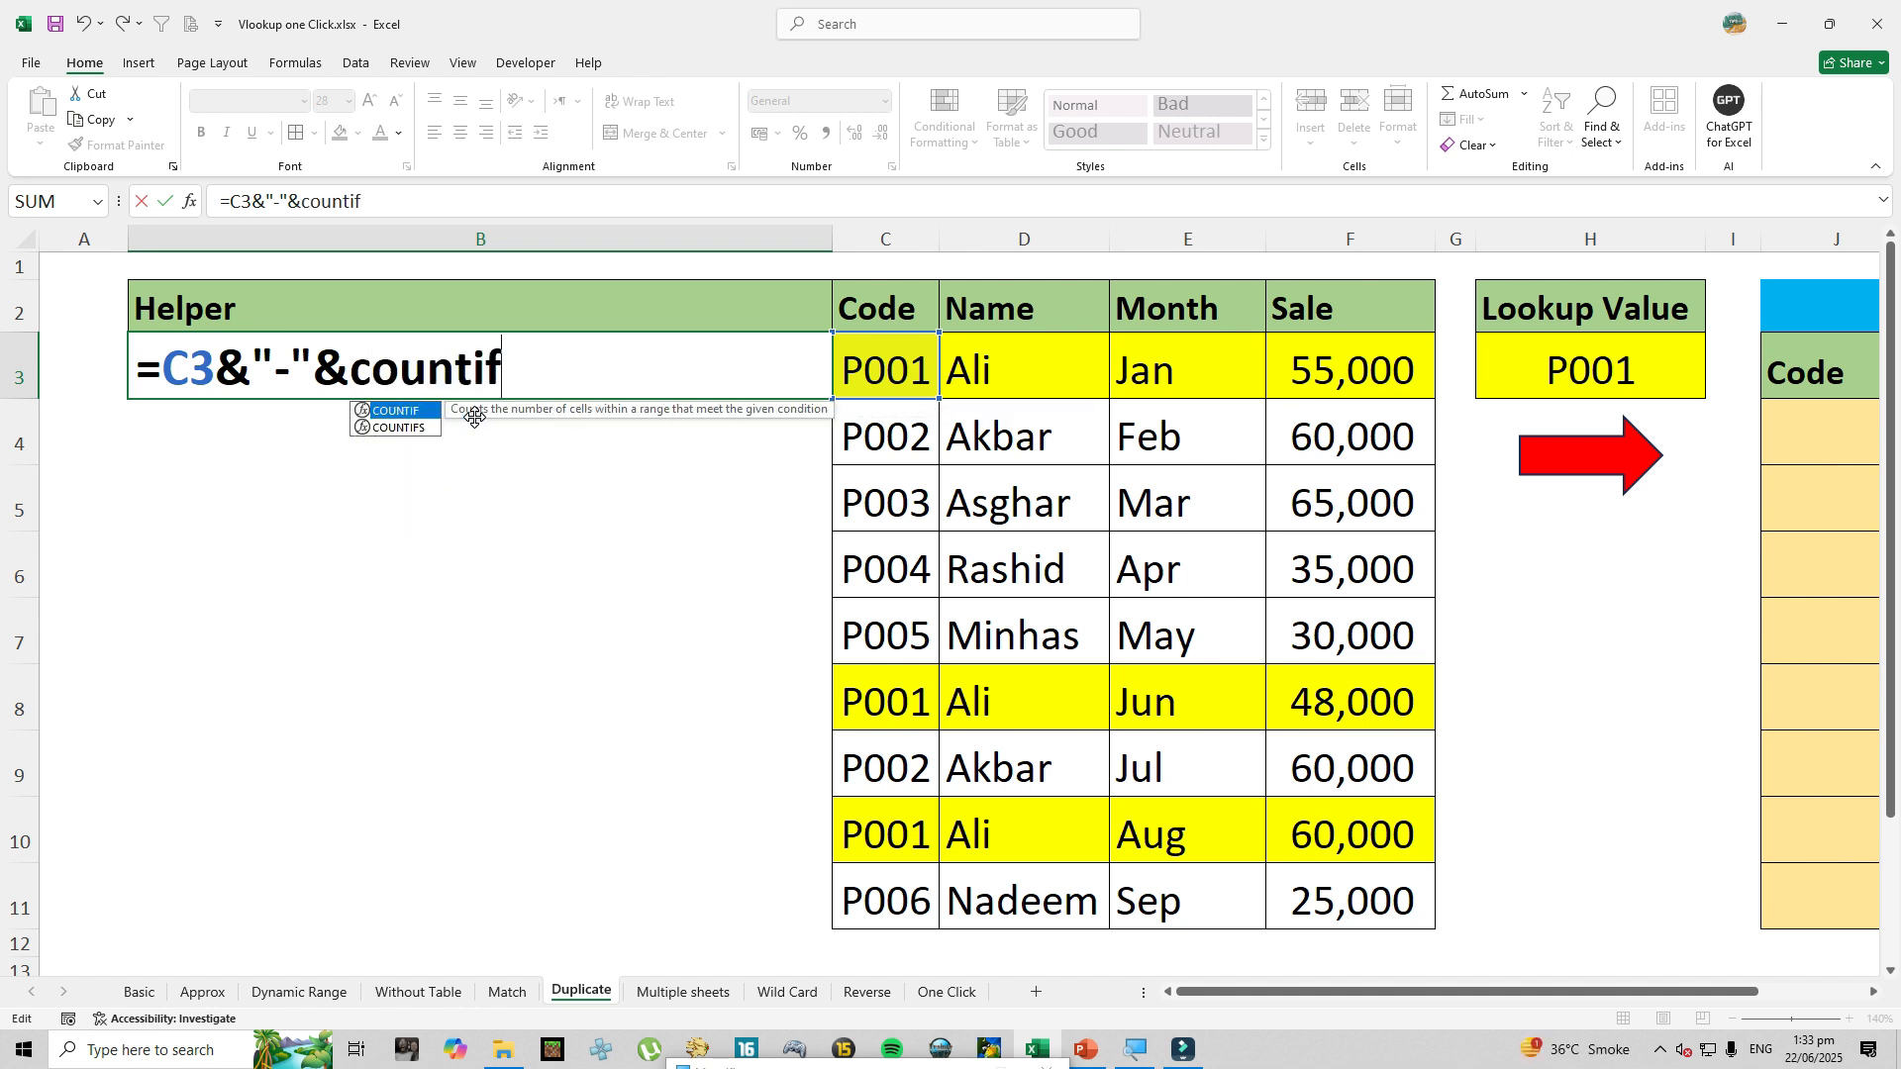
key("Tab")
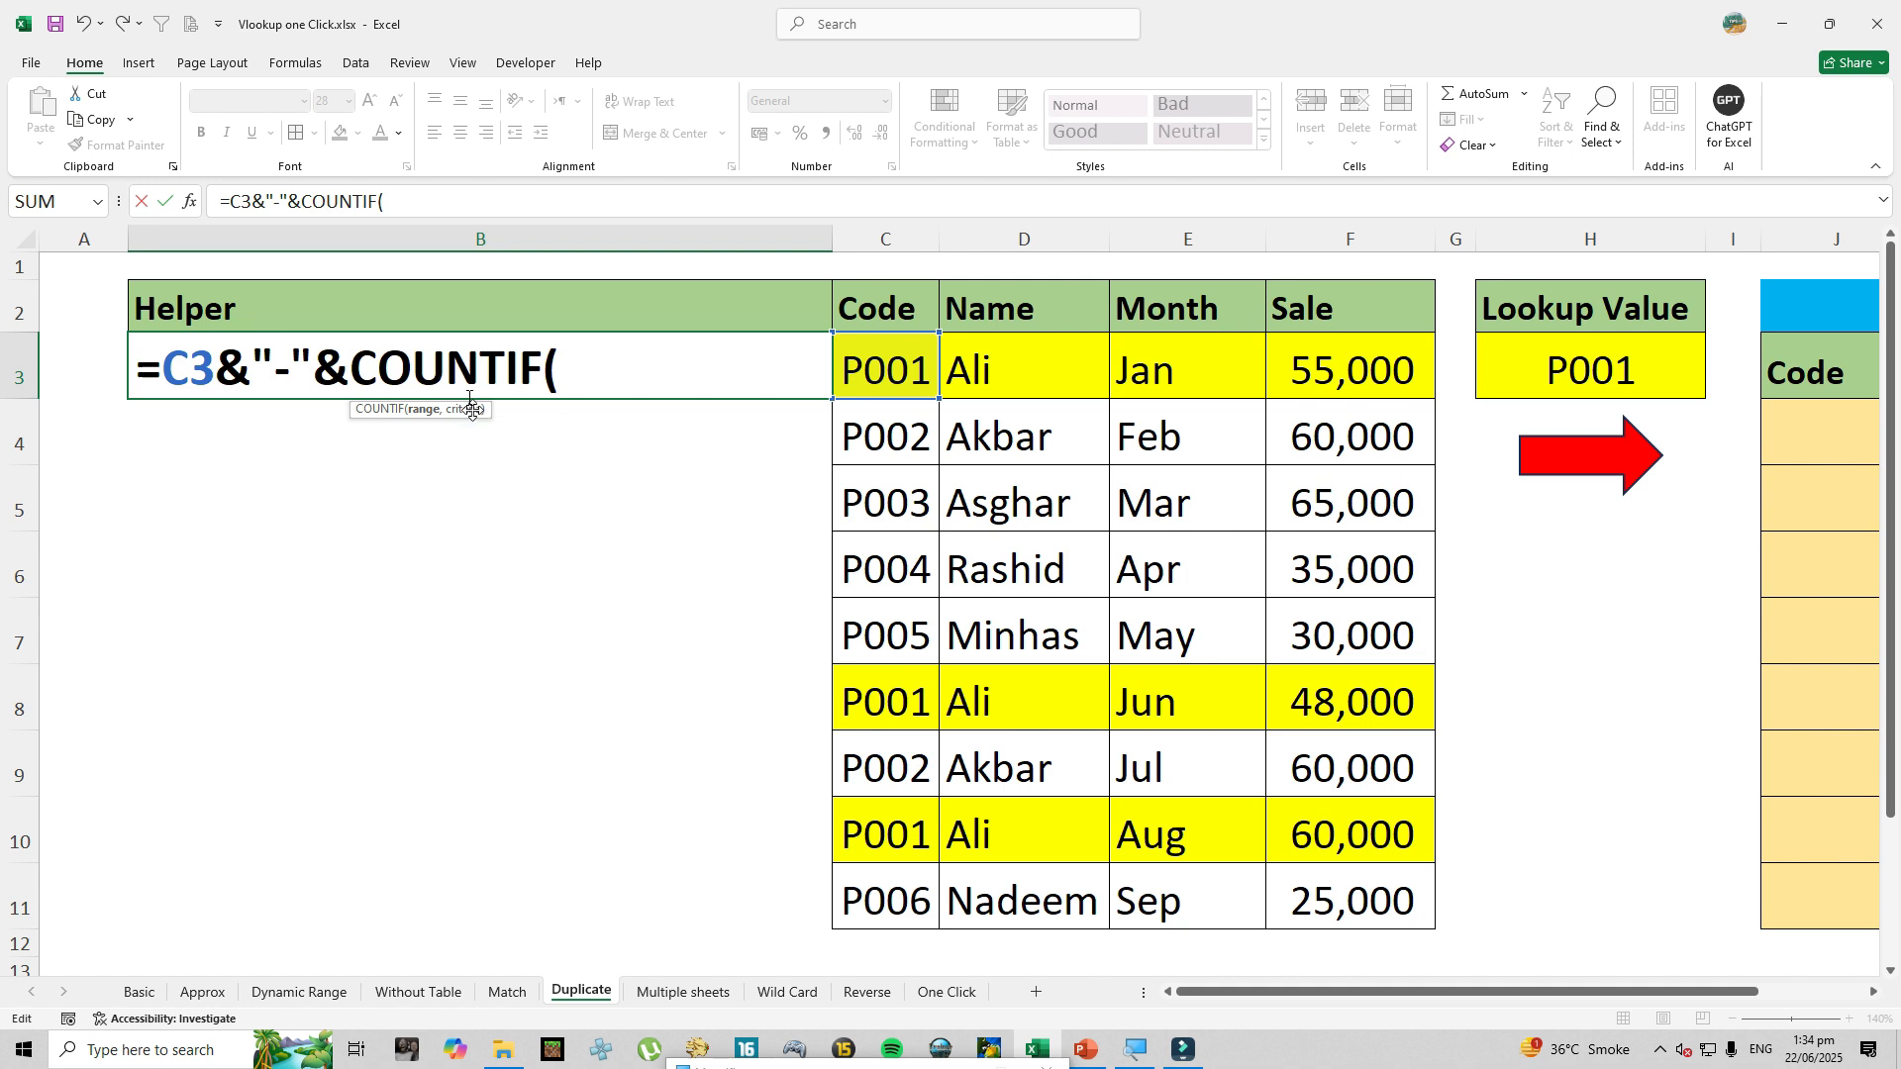
left_click(891, 378)
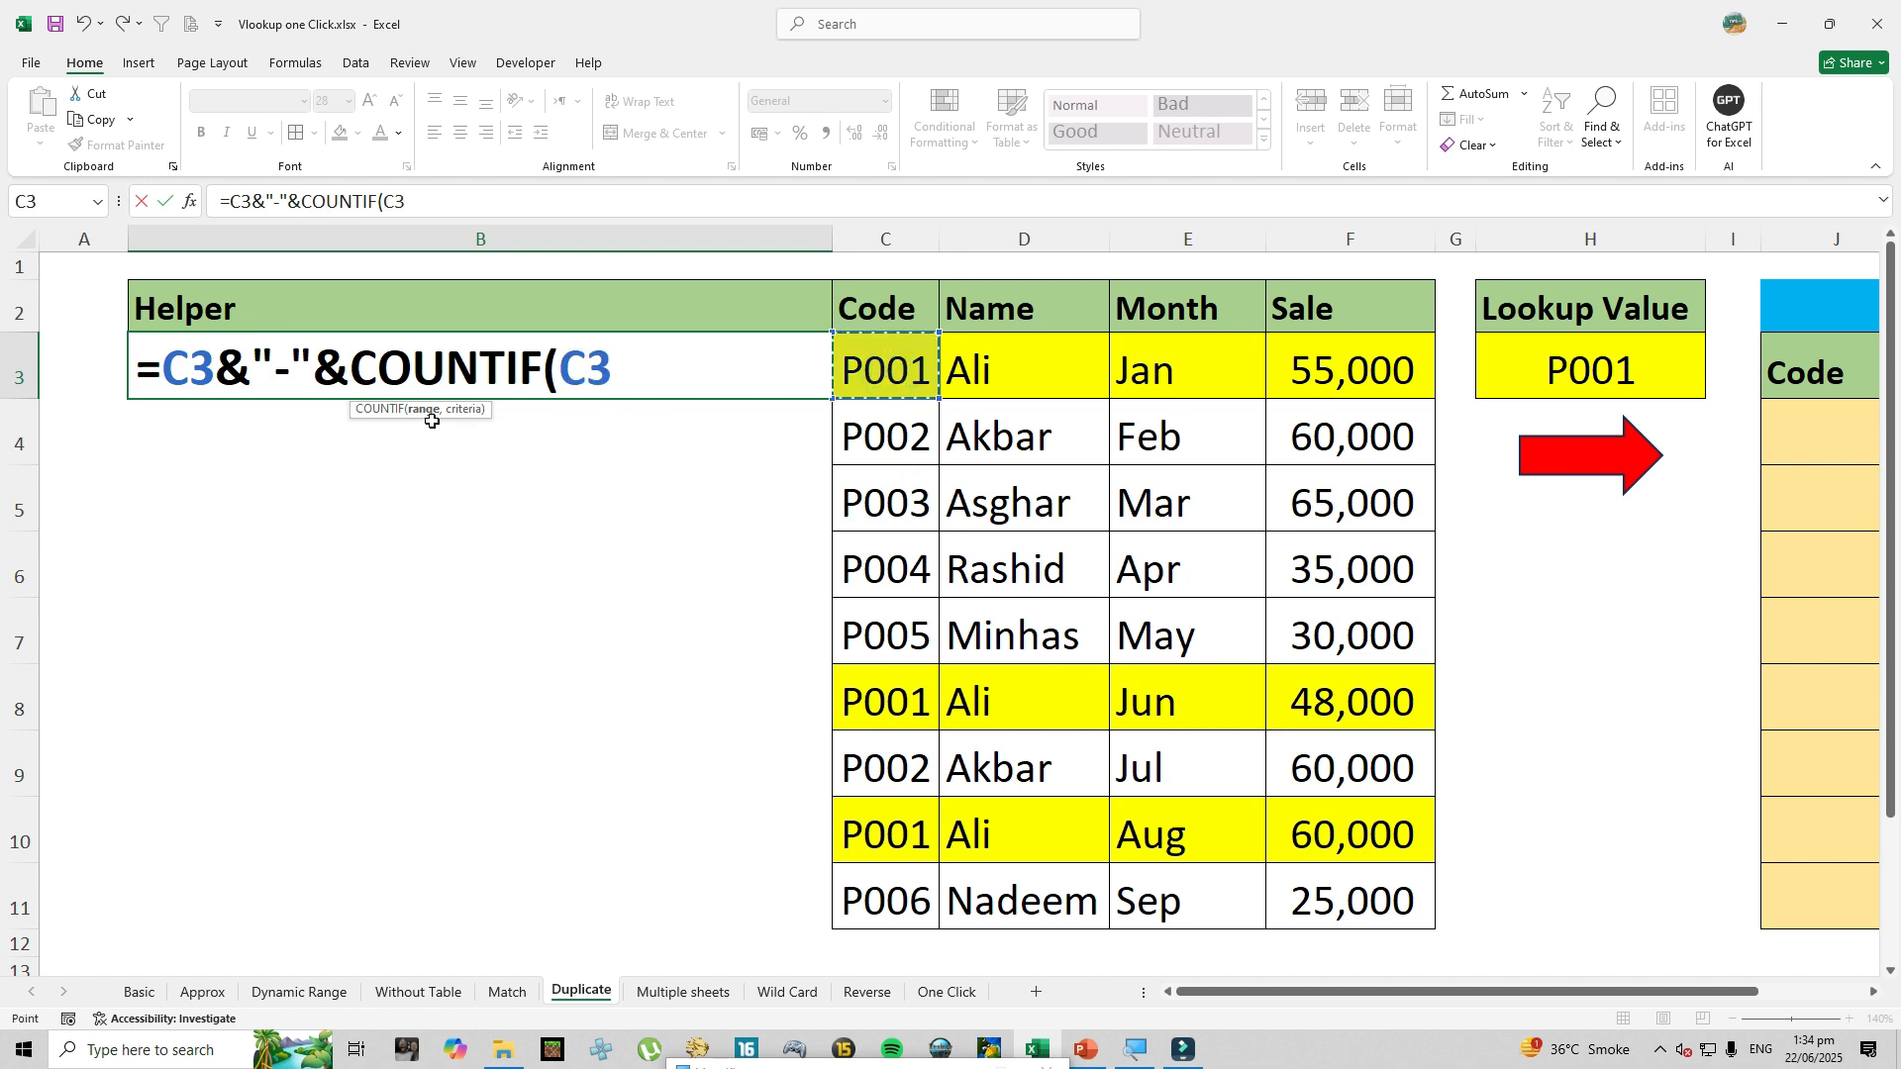
type(",")
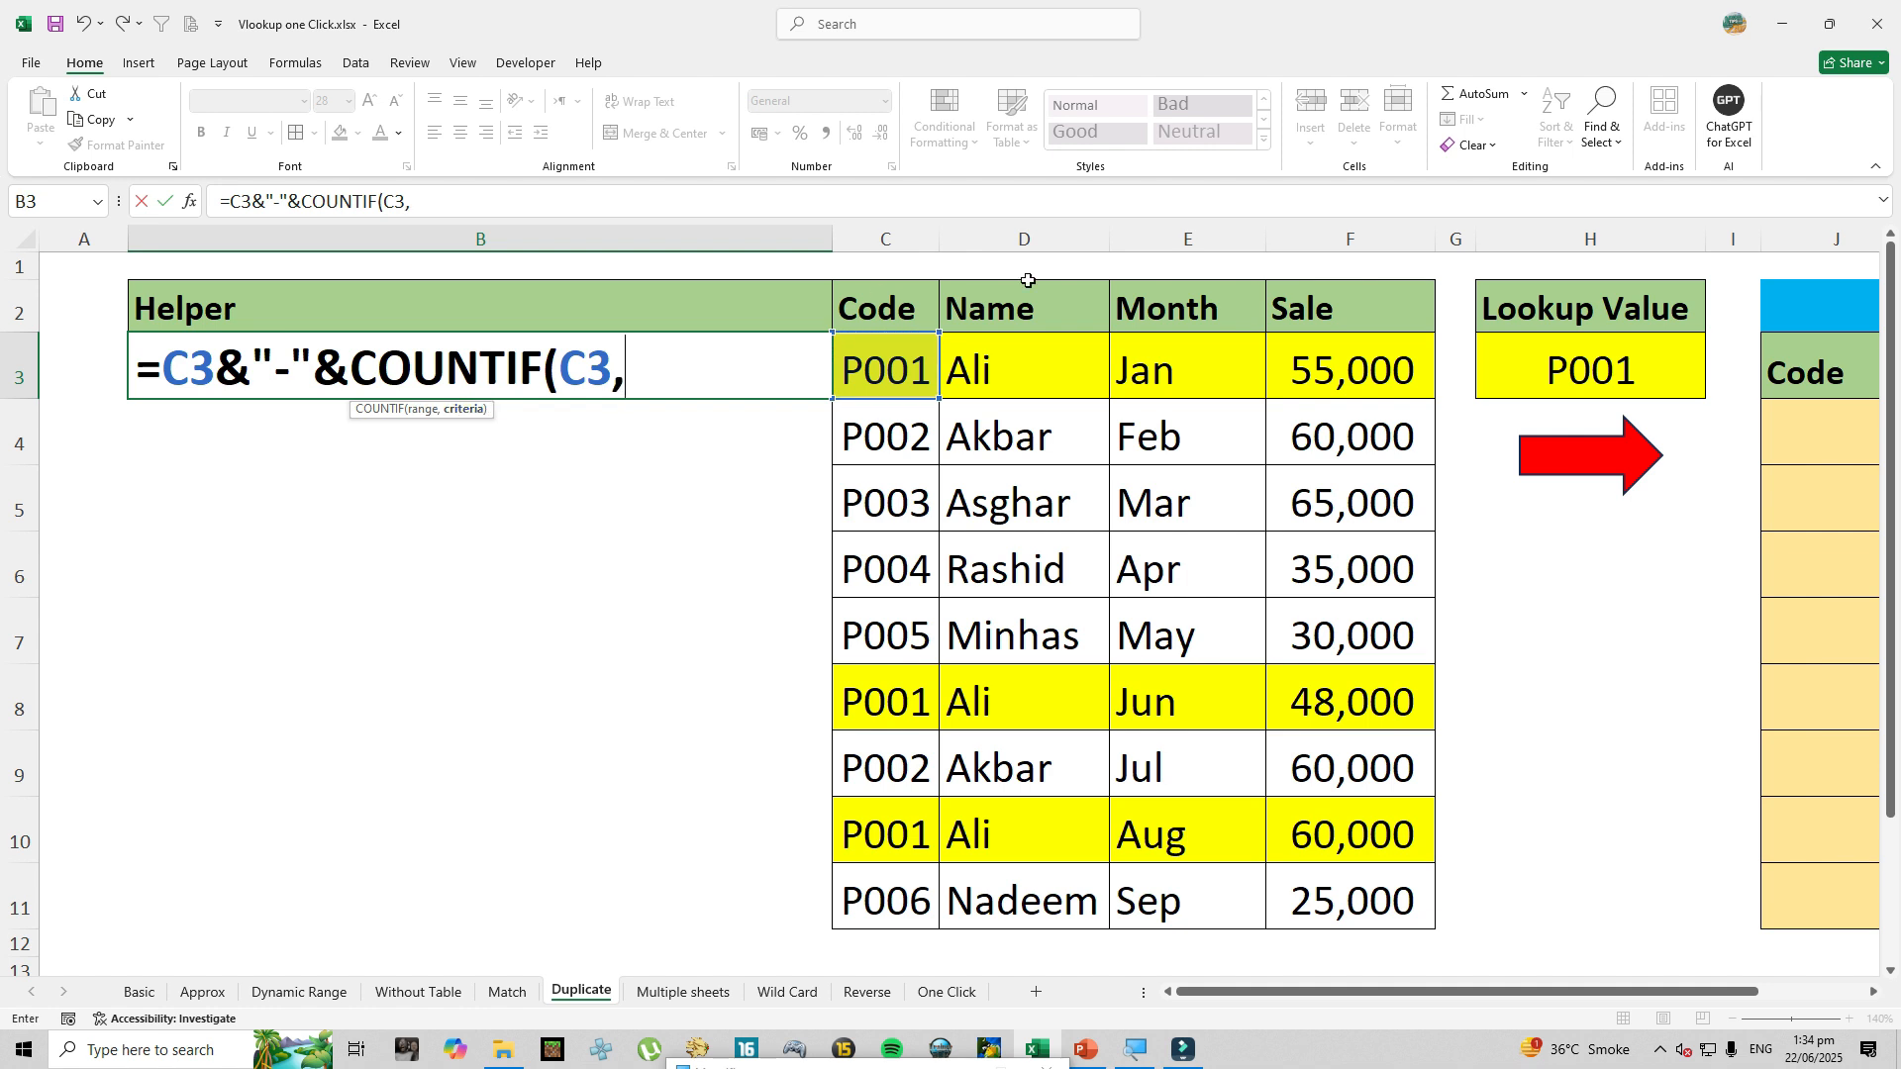
left_click(884, 384)
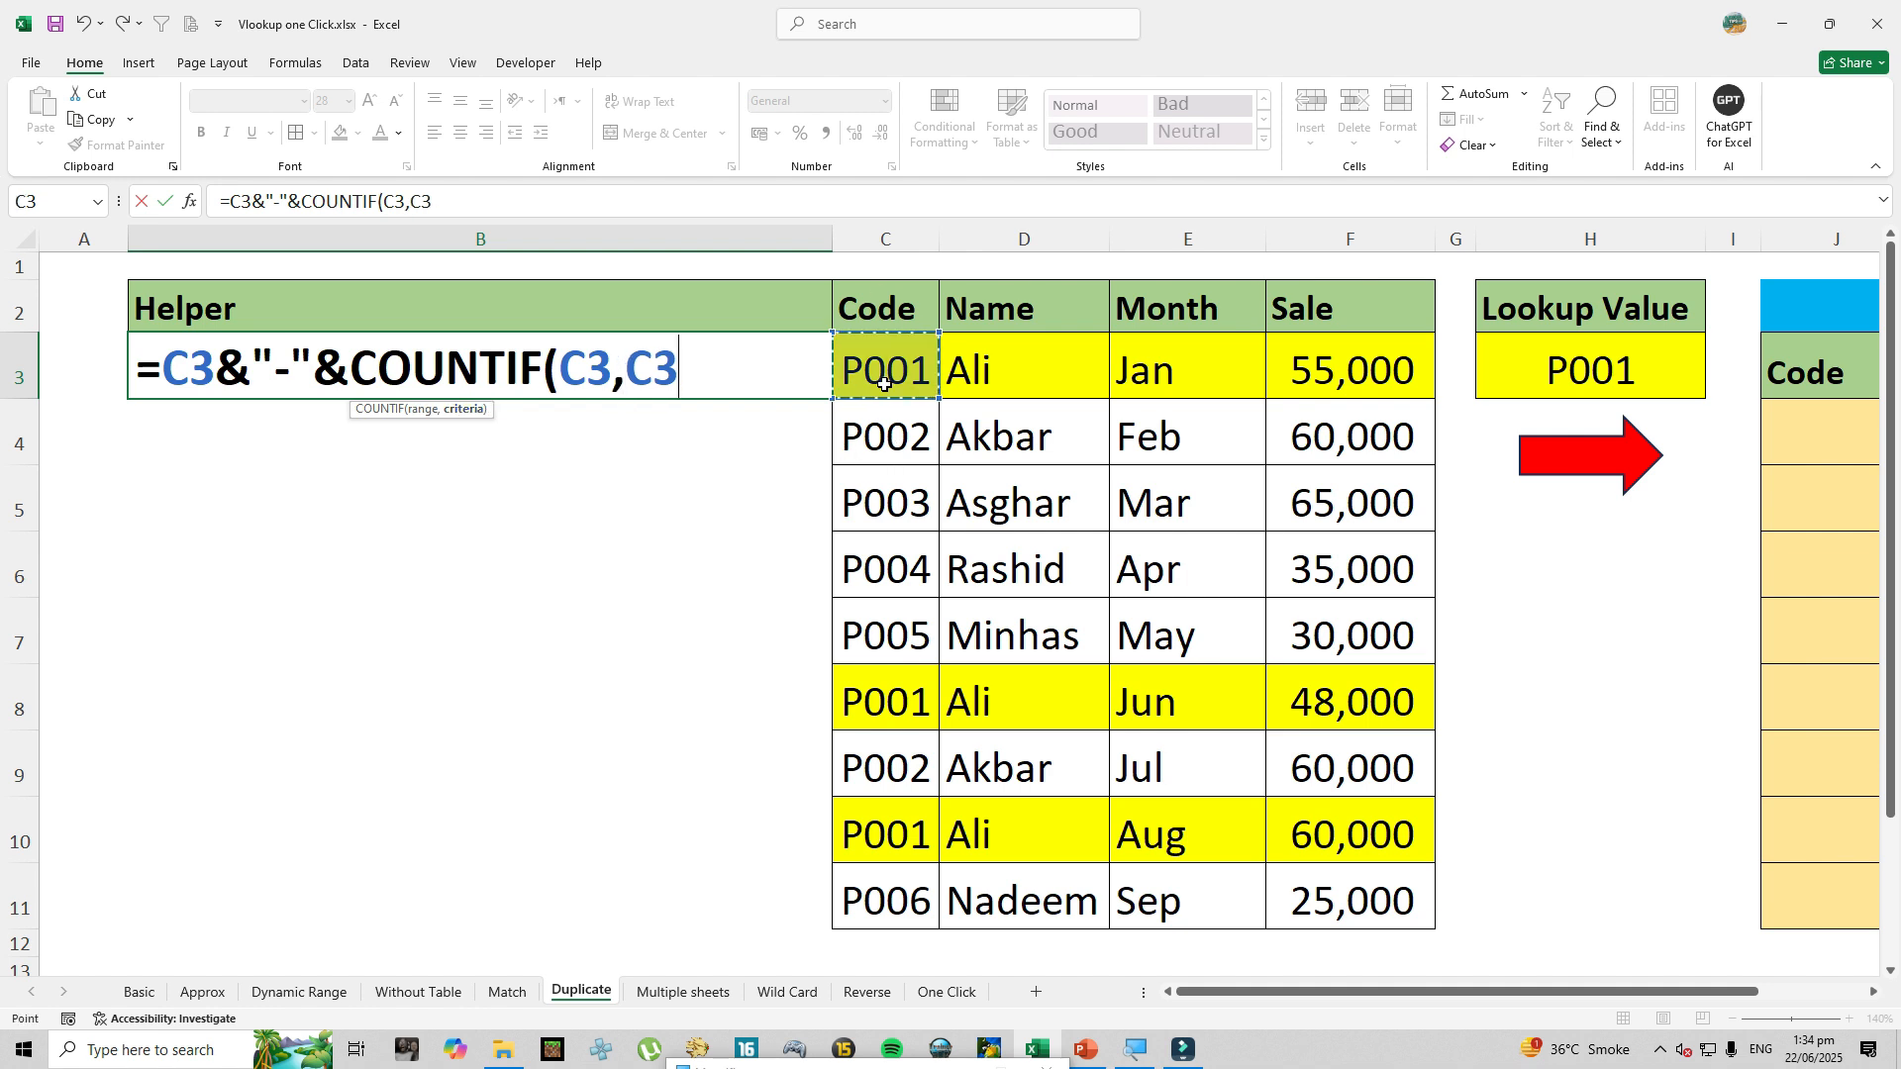
Turn the COUNTIF range into the expanding range $C$3:C3 and complete B3 as =C3&"-"&COUNTIF($C$3:C3,C3).
left_click(612, 368)
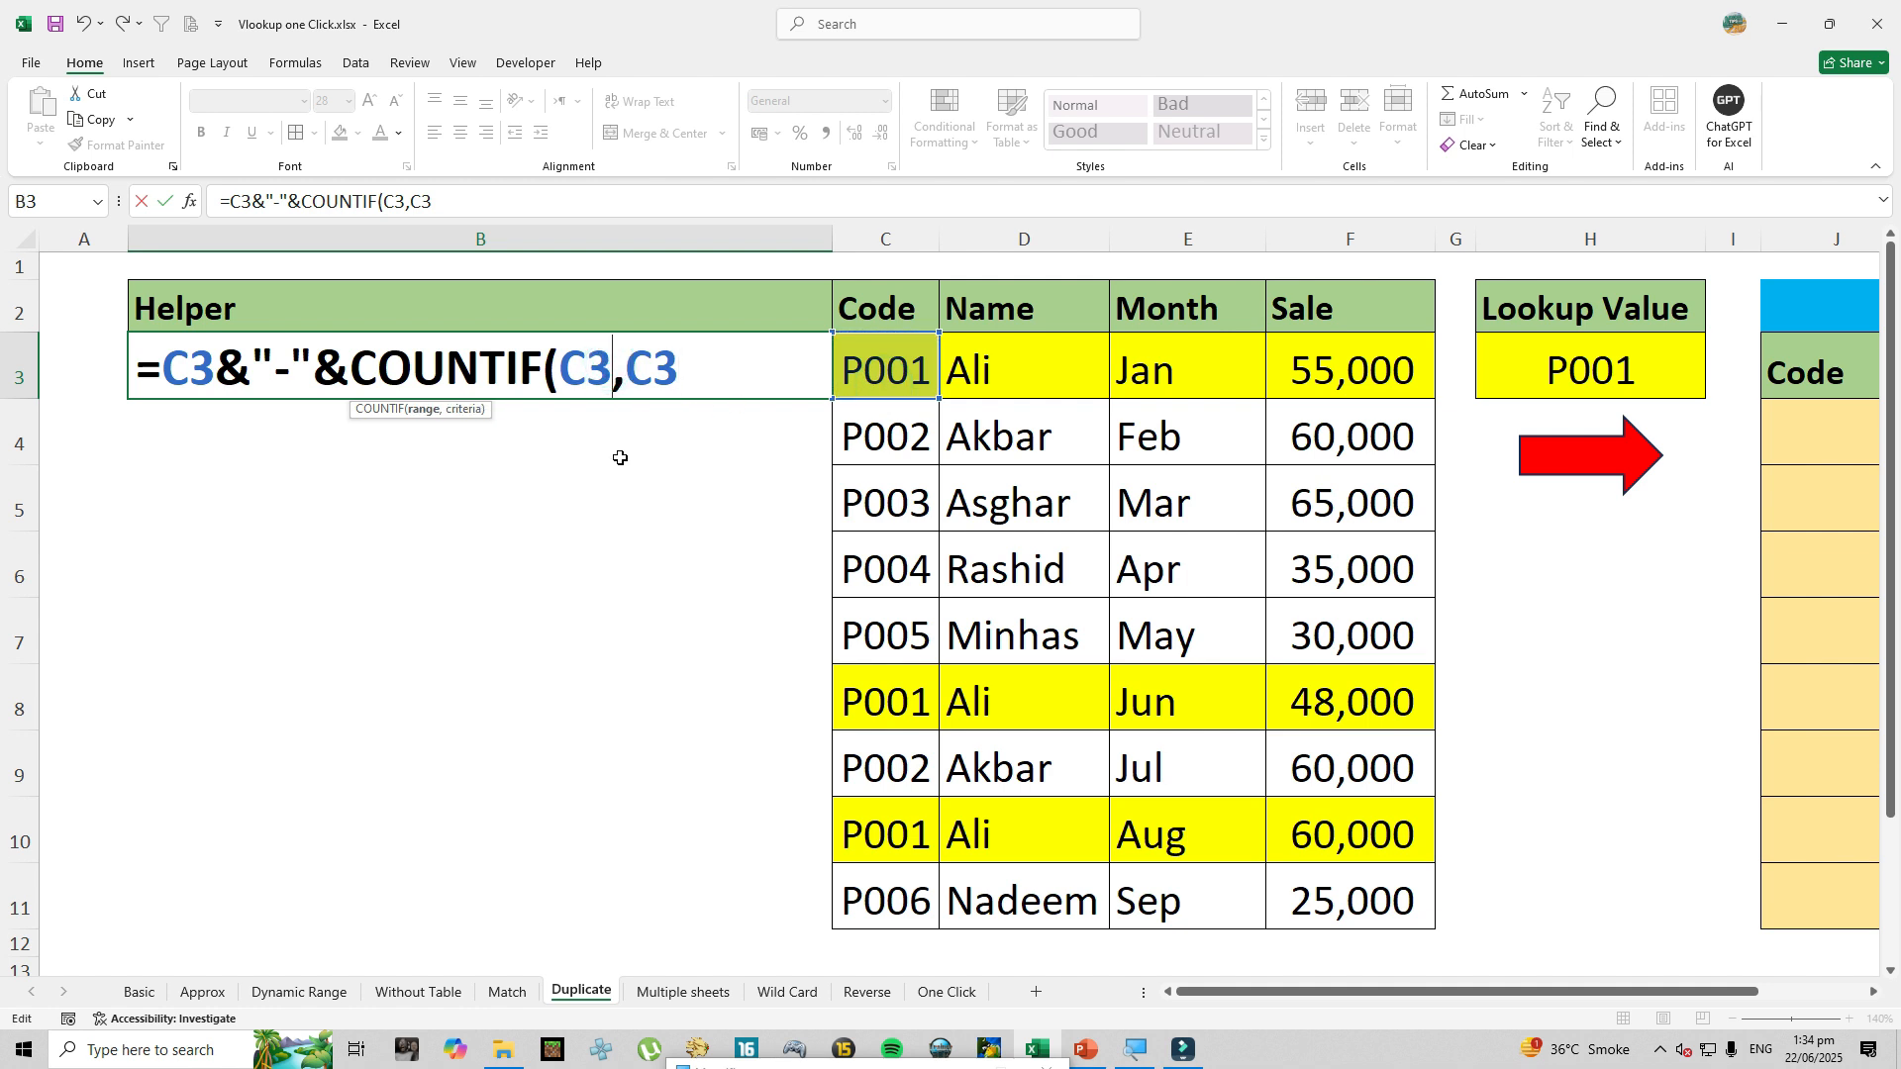
type("L")
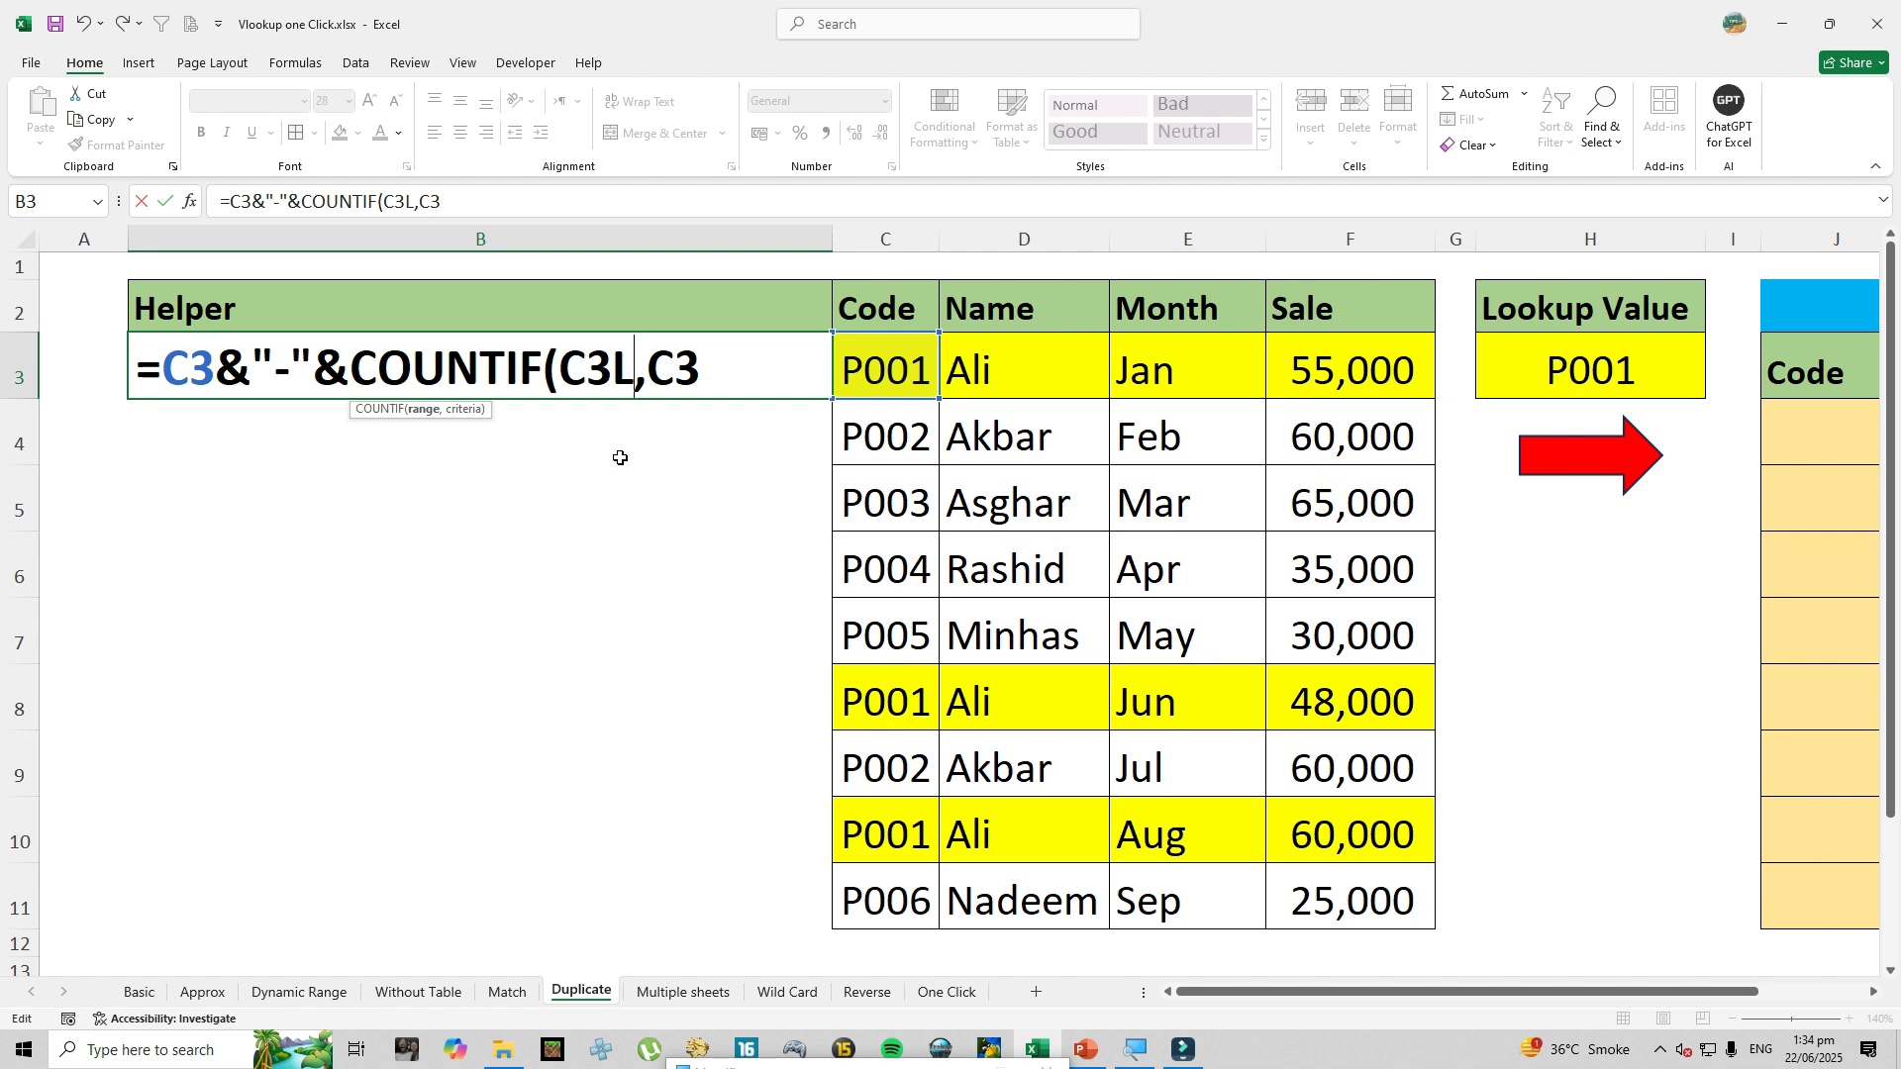
key("BackSpace")
type(":c")
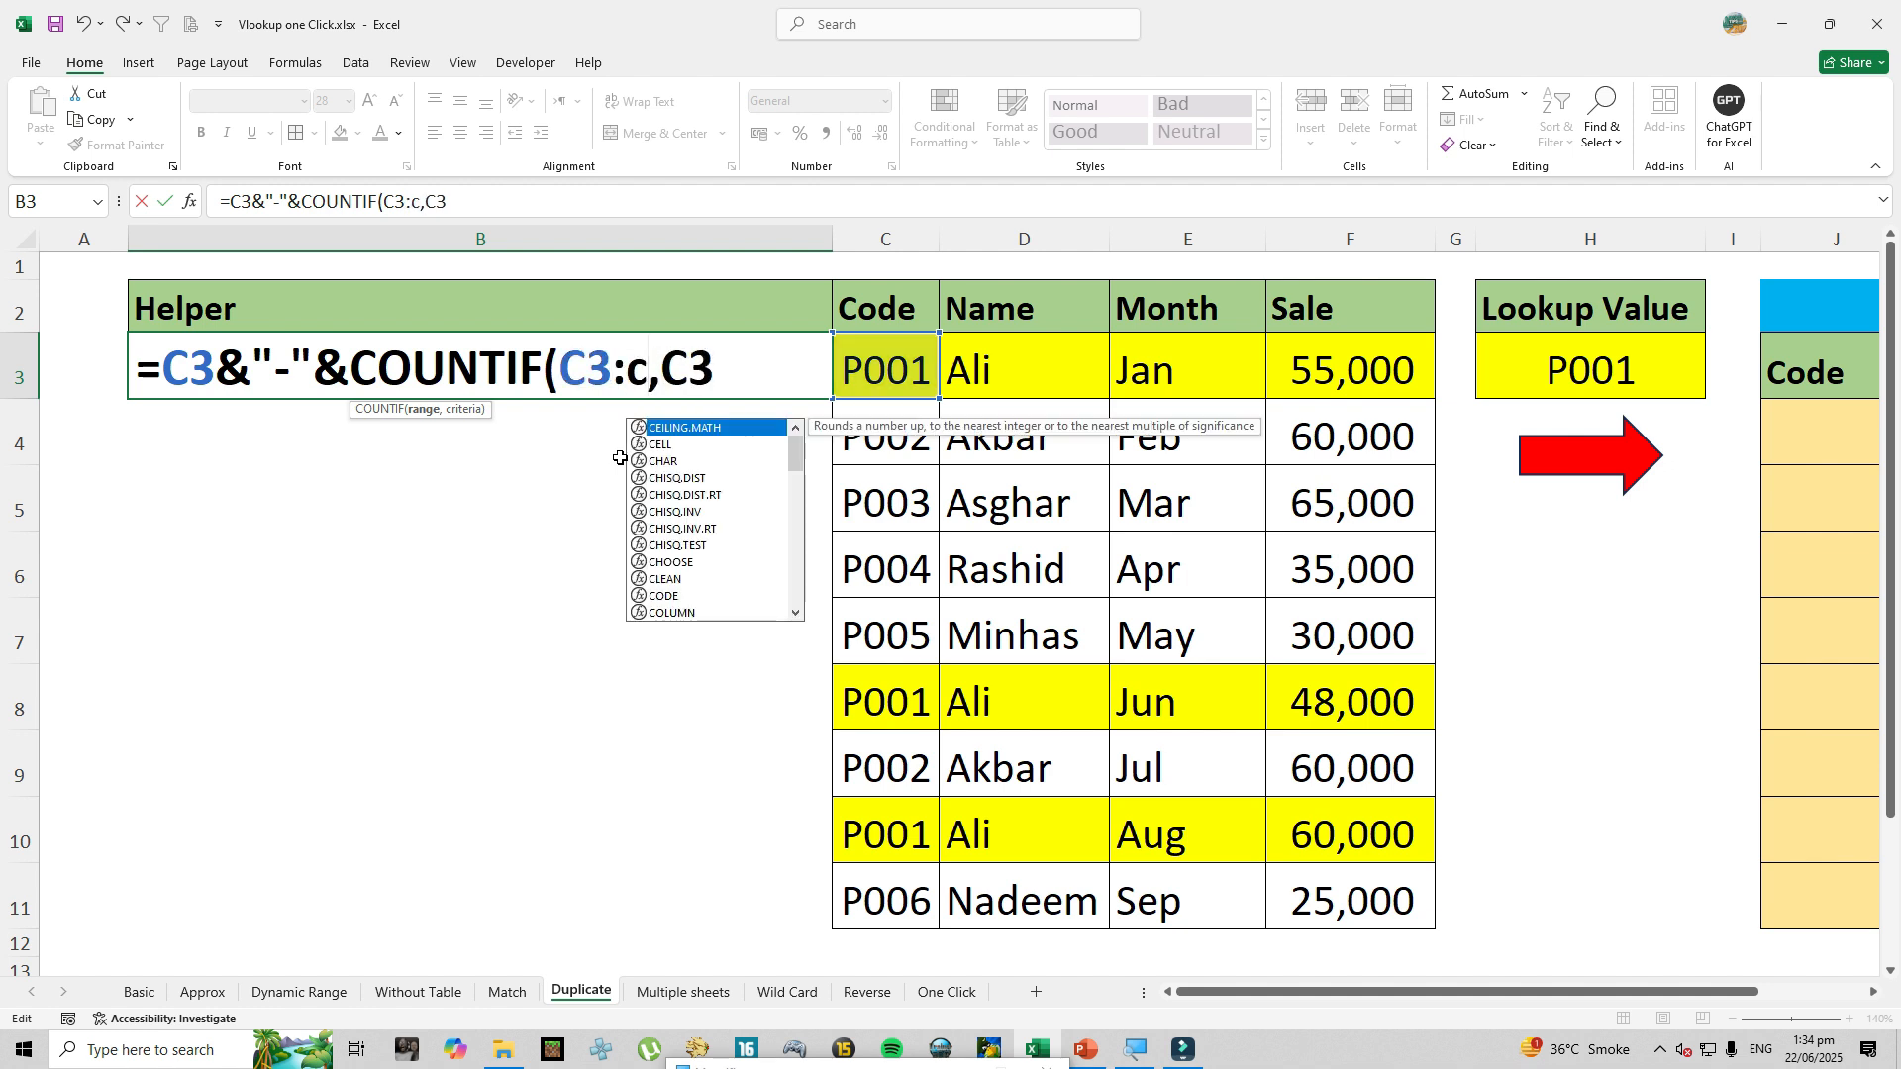
type("3")
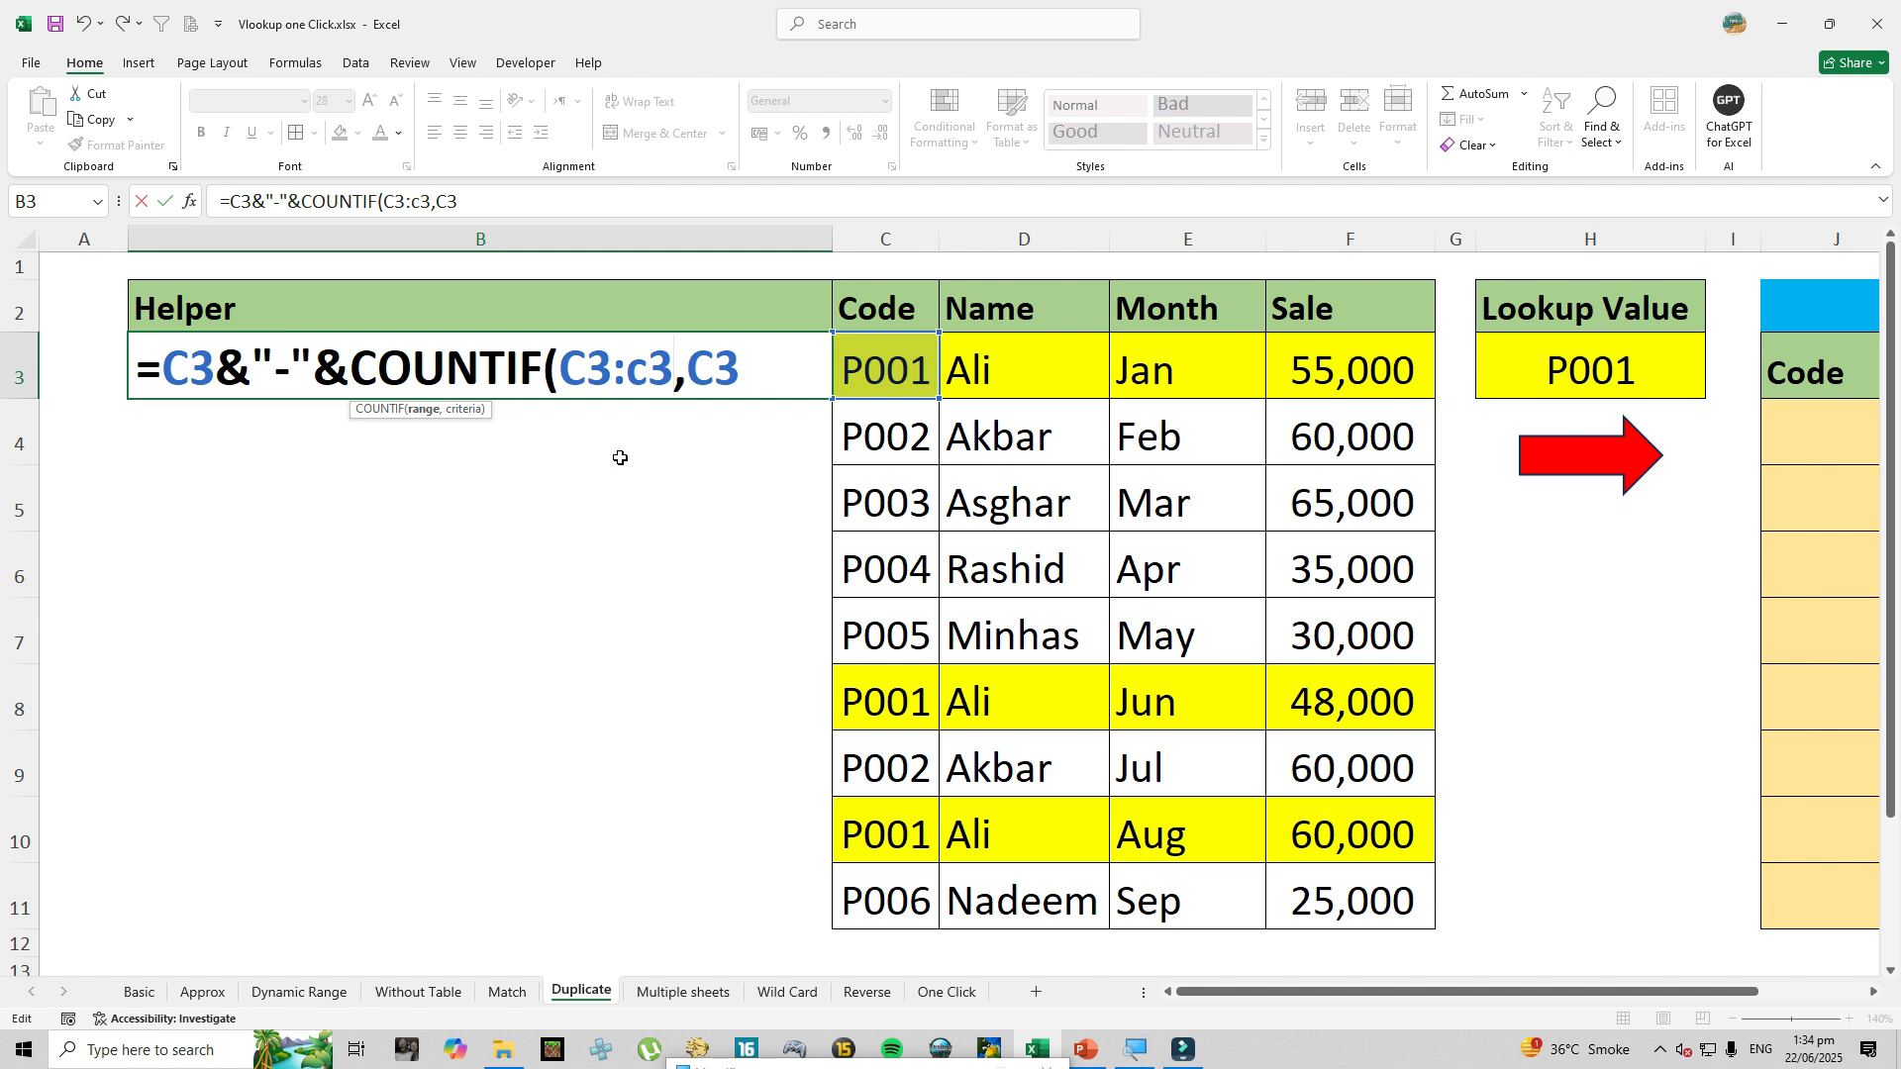
left_click(588, 368)
key("F4")
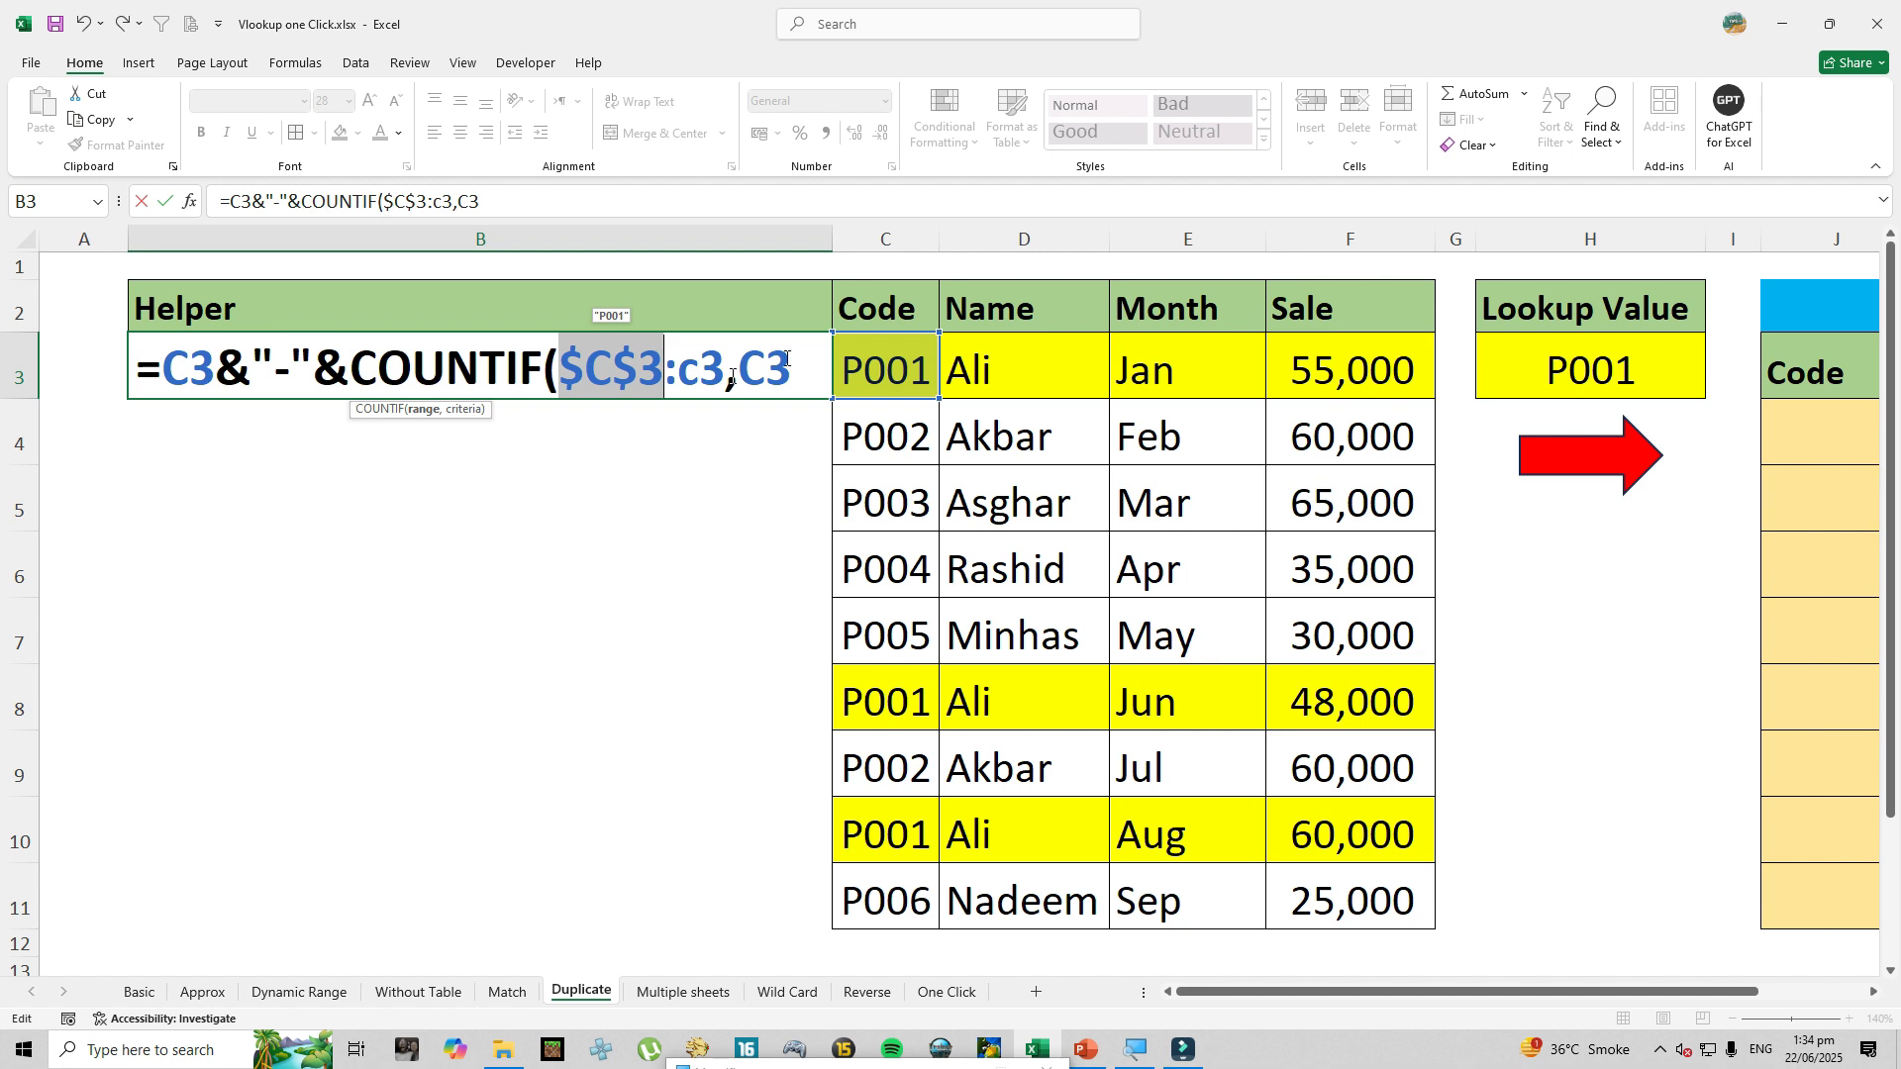
key("End")
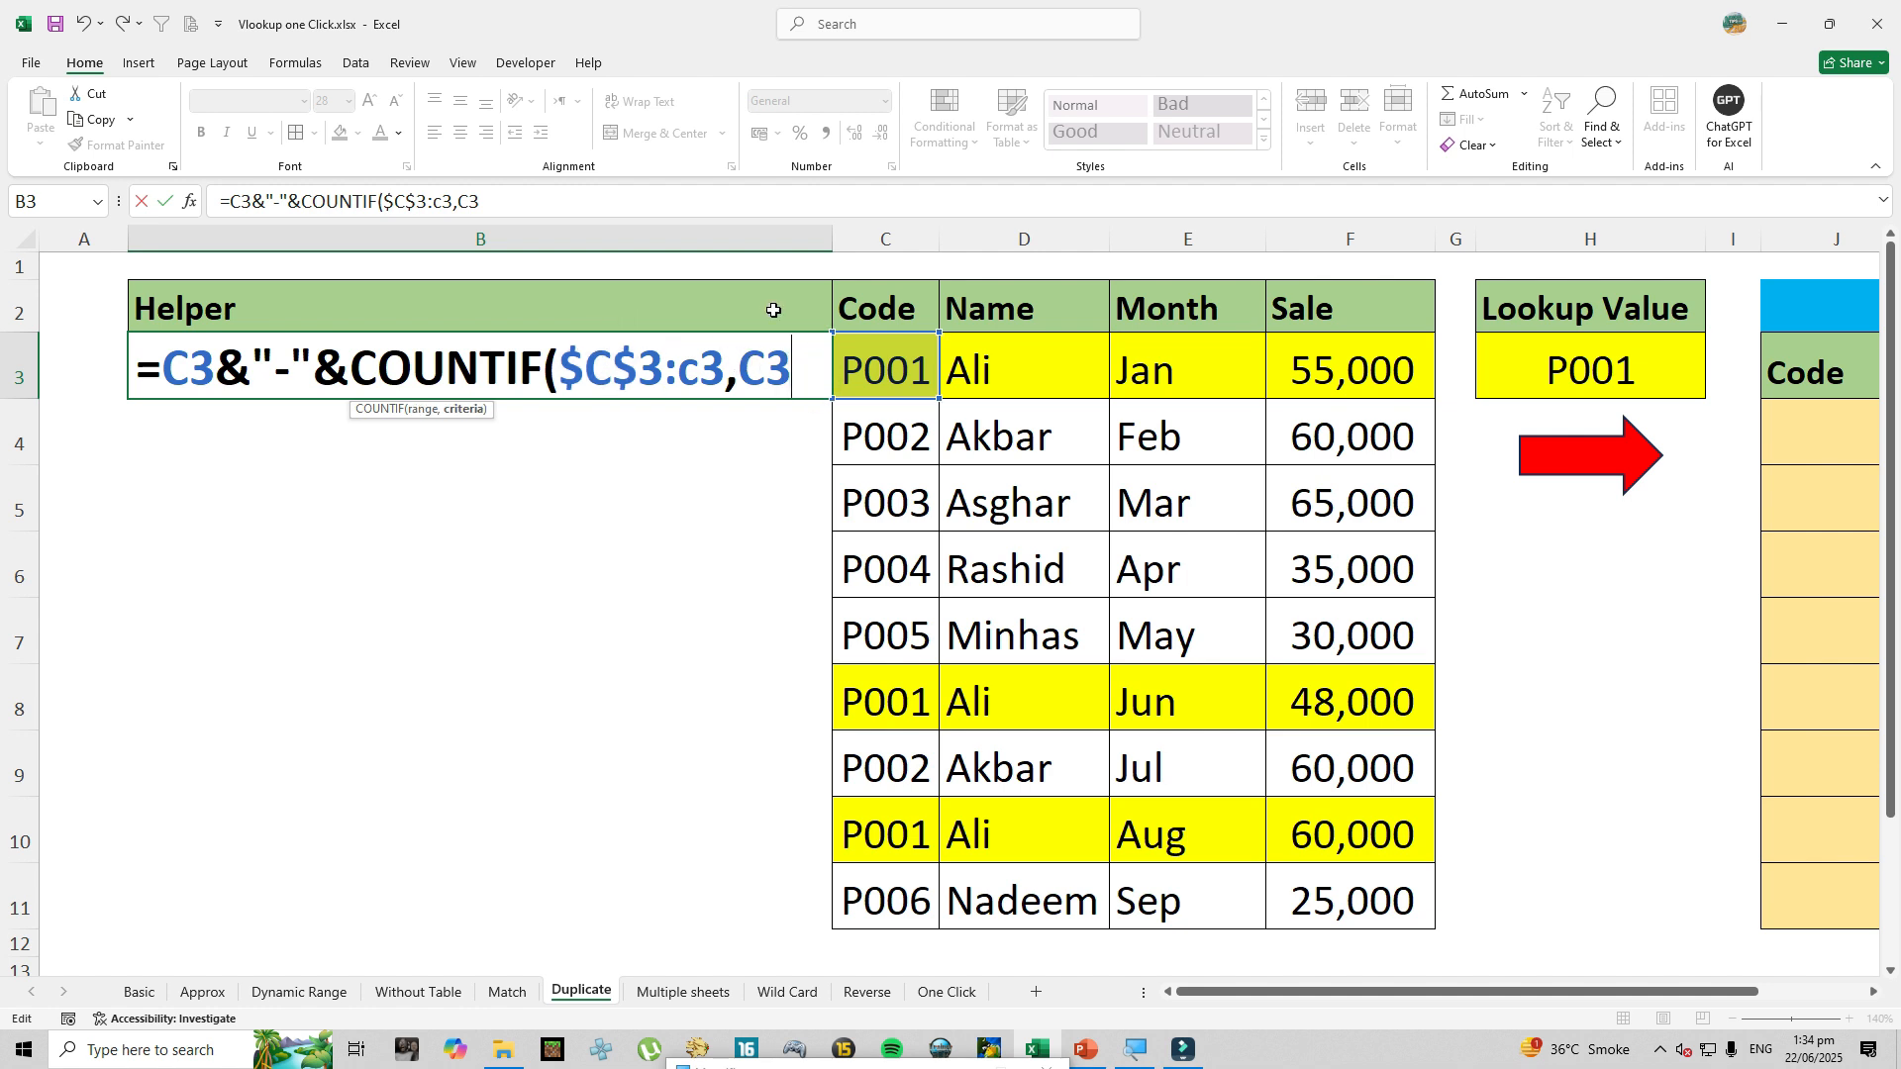
type(")")
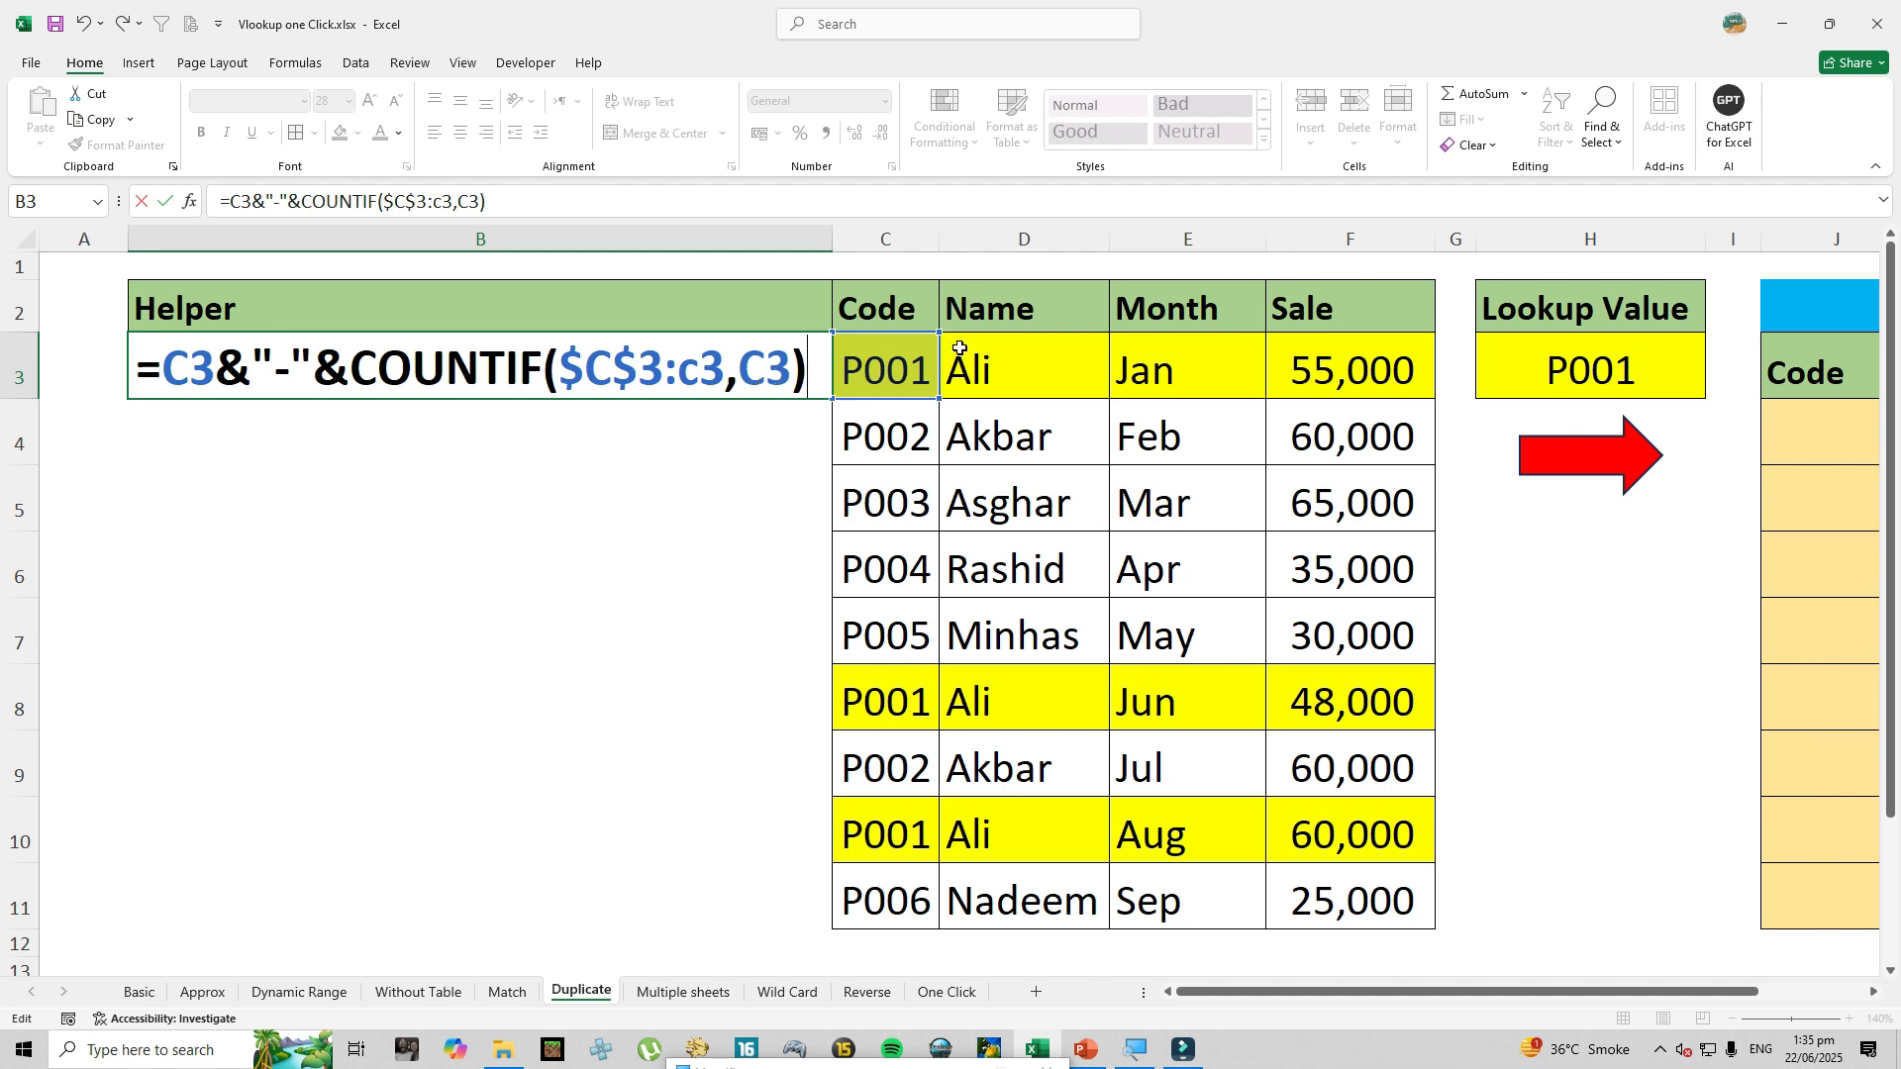
key("Return")
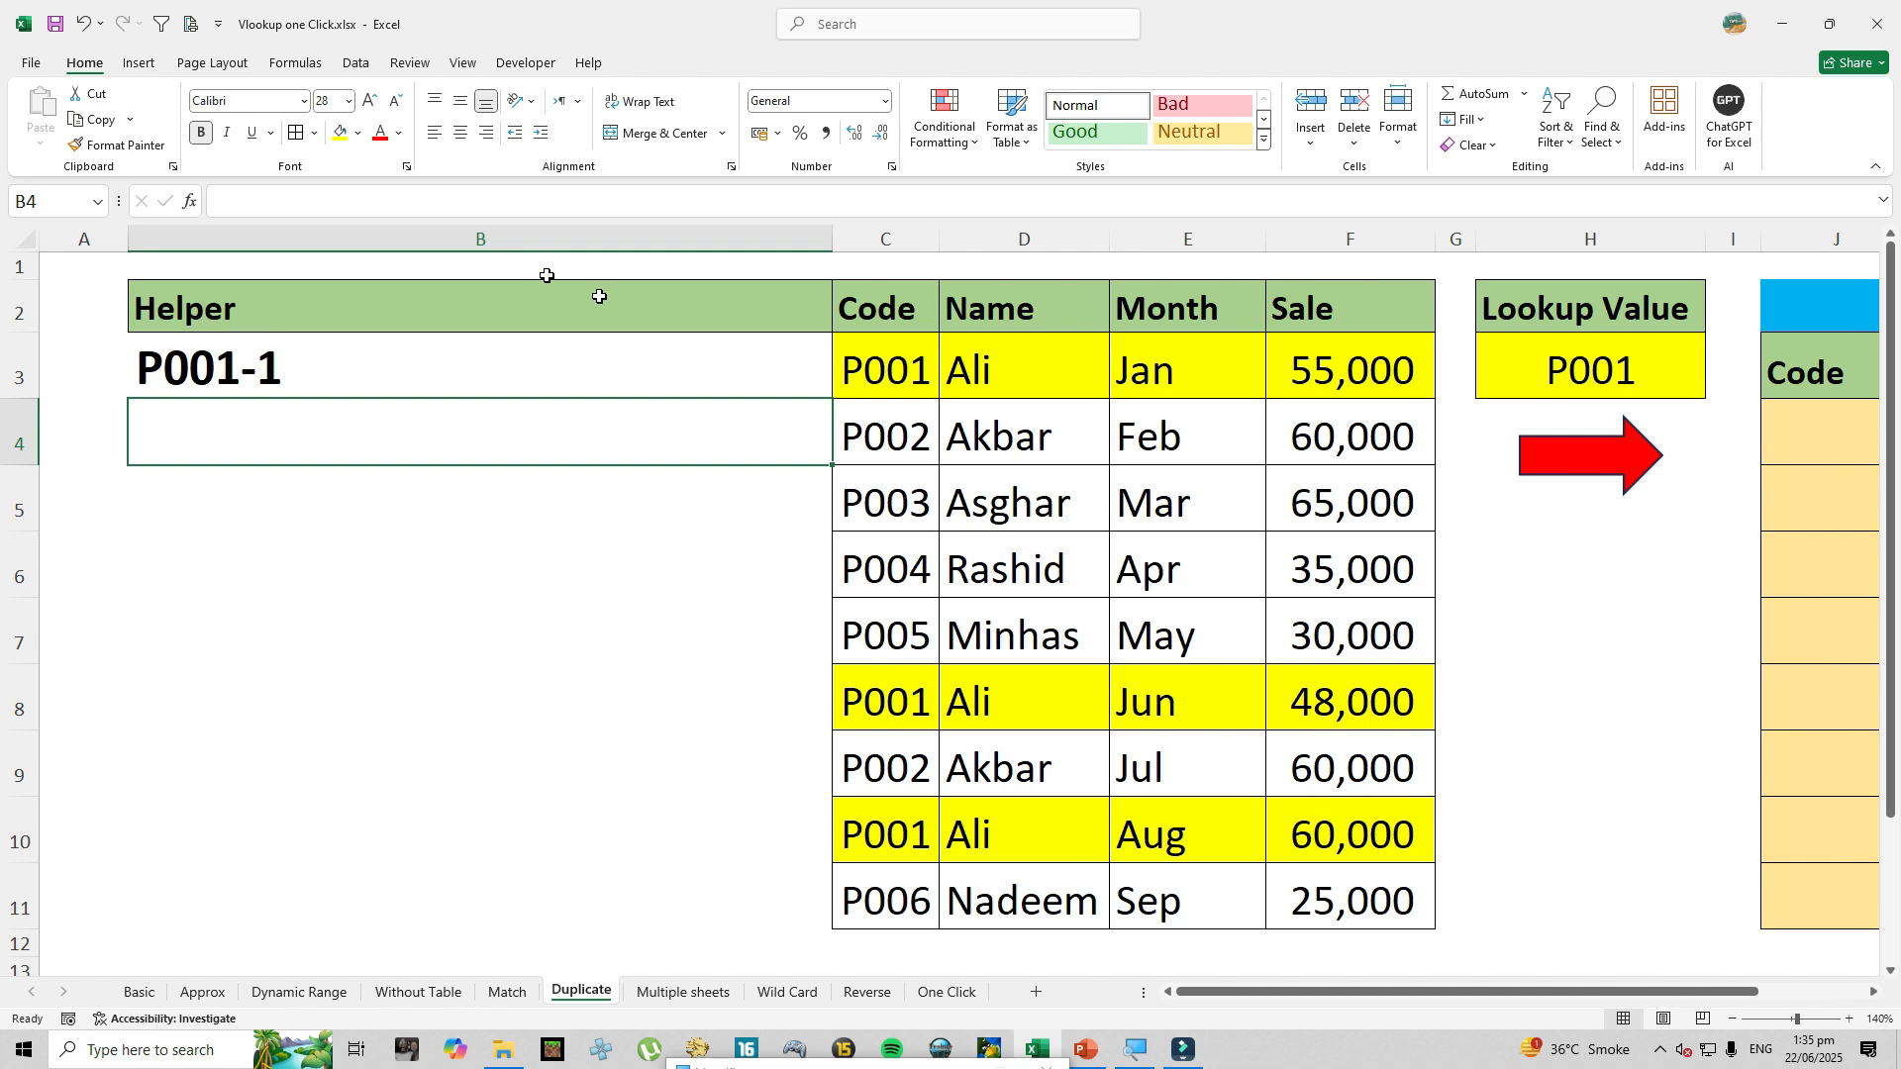
Fill B3's helper formula down the Helper column to B11.
left_click(282, 373)
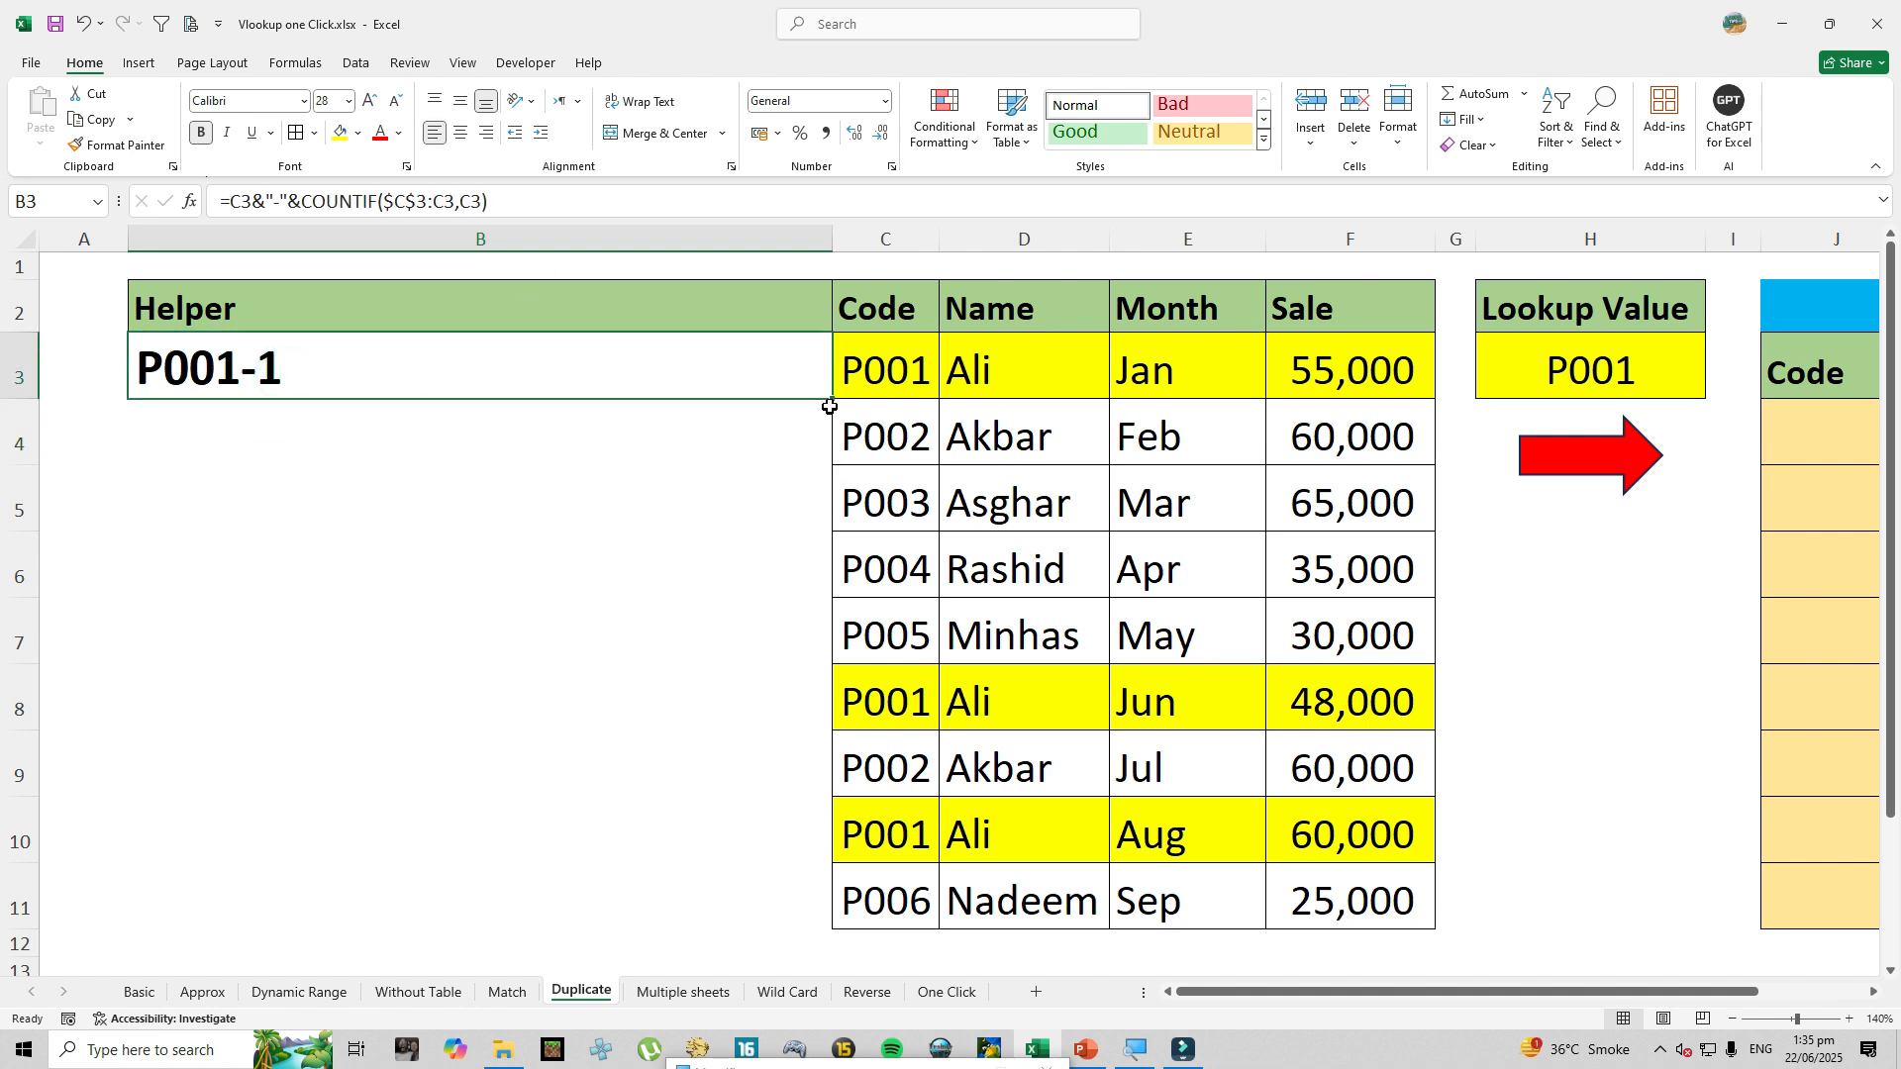
left_click_drag(835, 401, 860, 923)
left_click(268, 371)
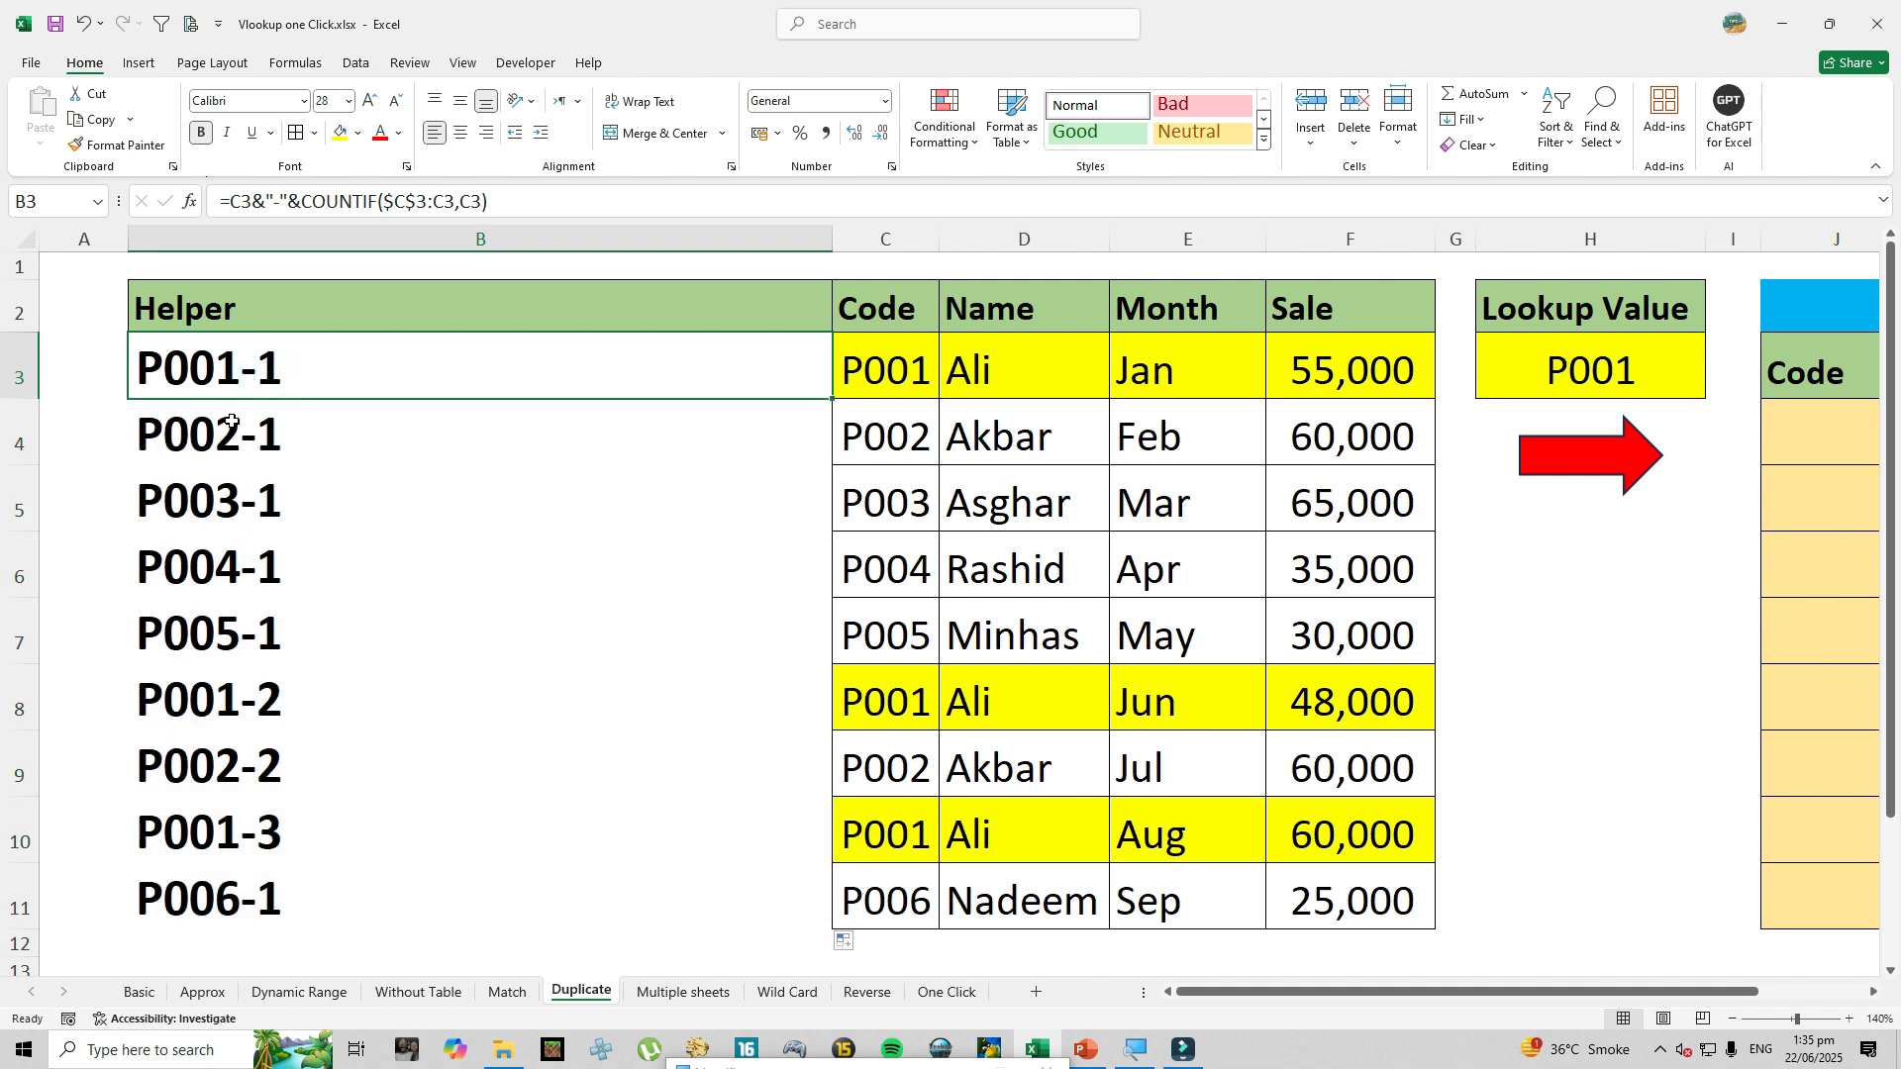
Highlight helper cells B8 and B10 in yellow and narrow column B to fit its codes.
left_click(176, 704)
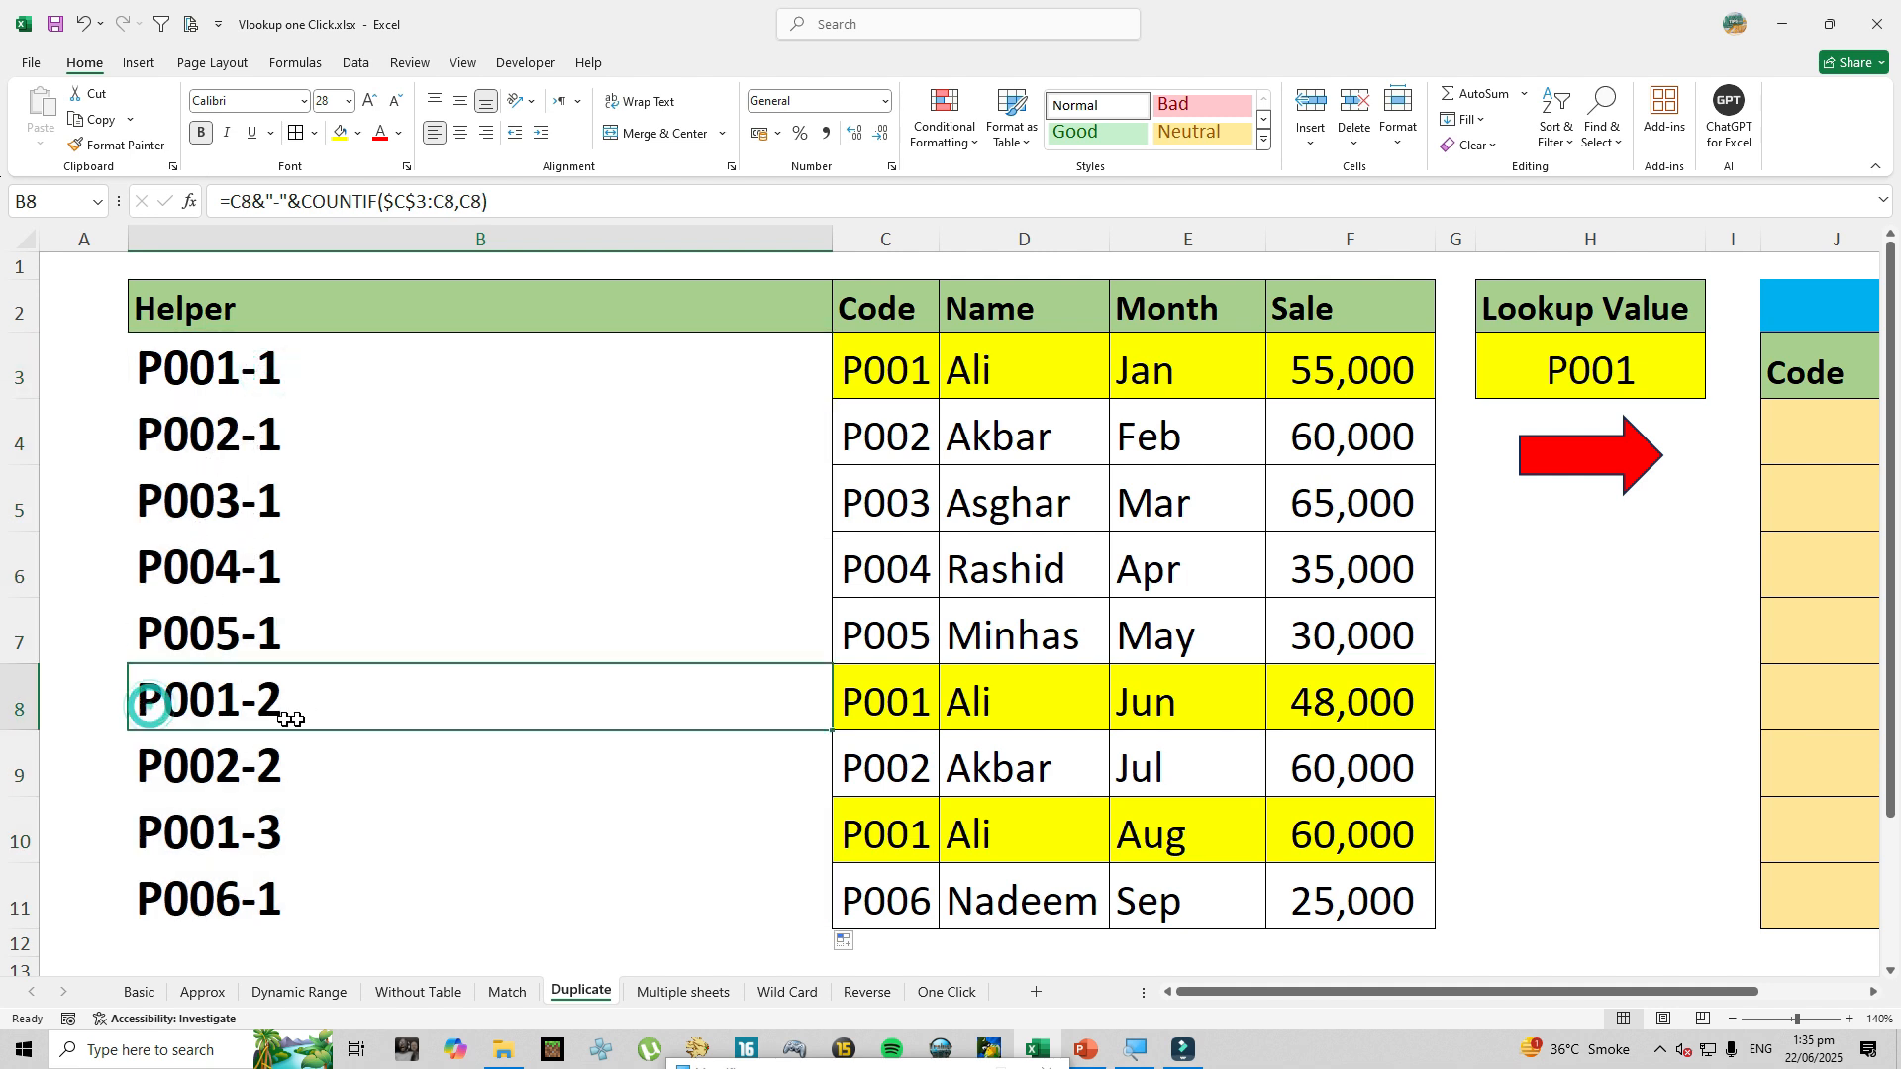
left_click(338, 132)
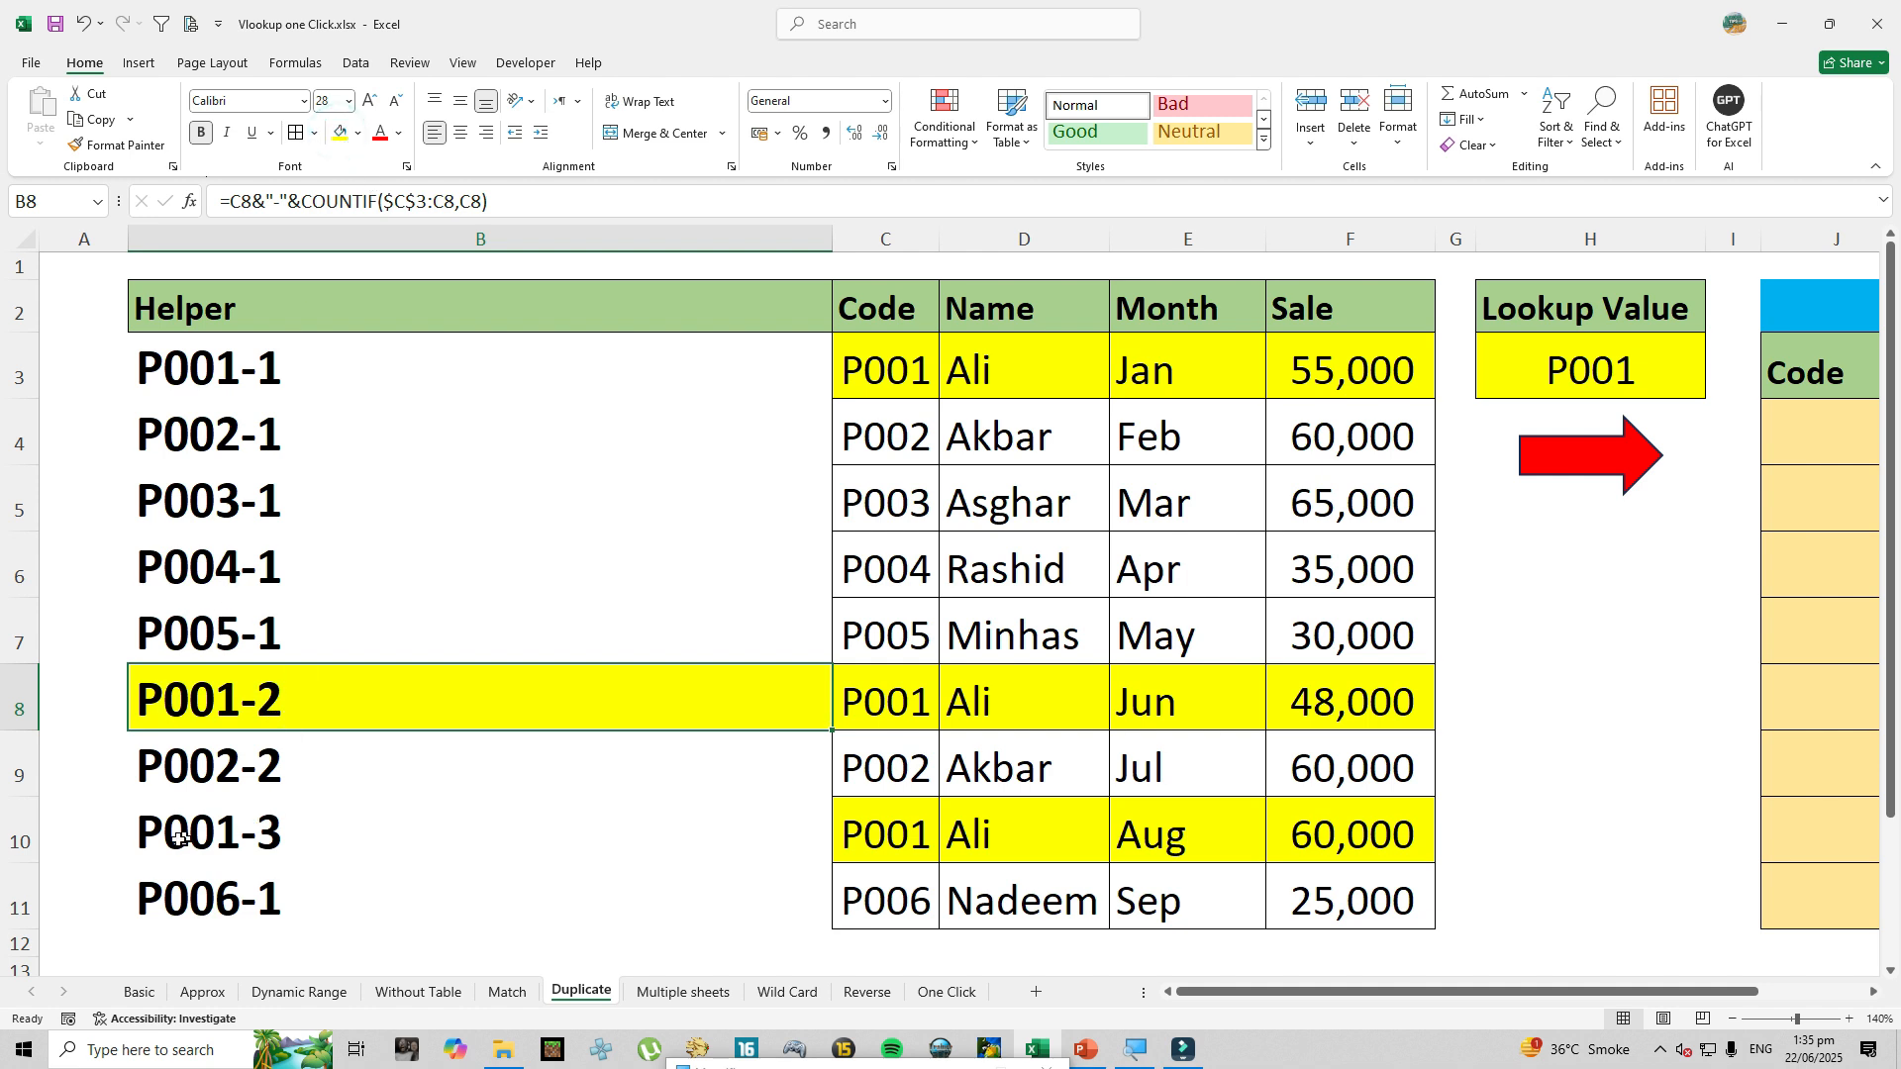
left_click(220, 843)
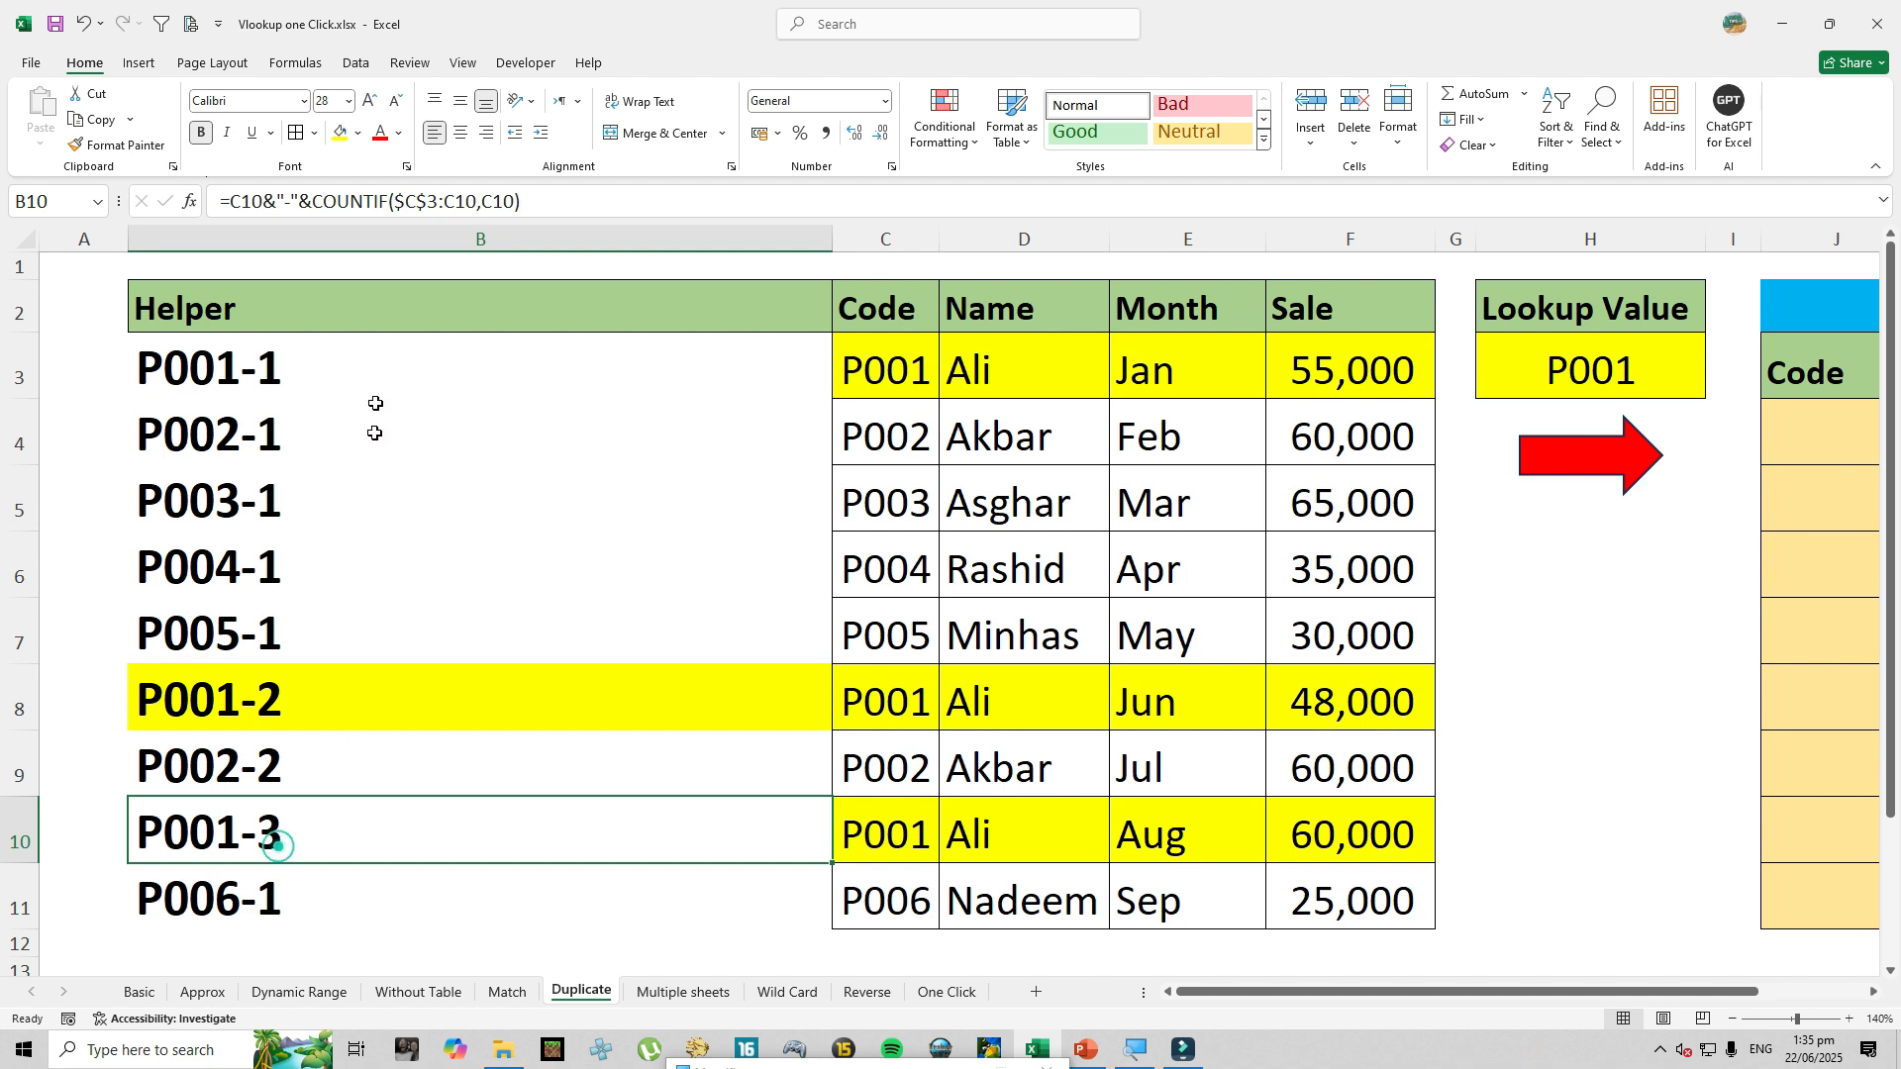
left_click(339, 132)
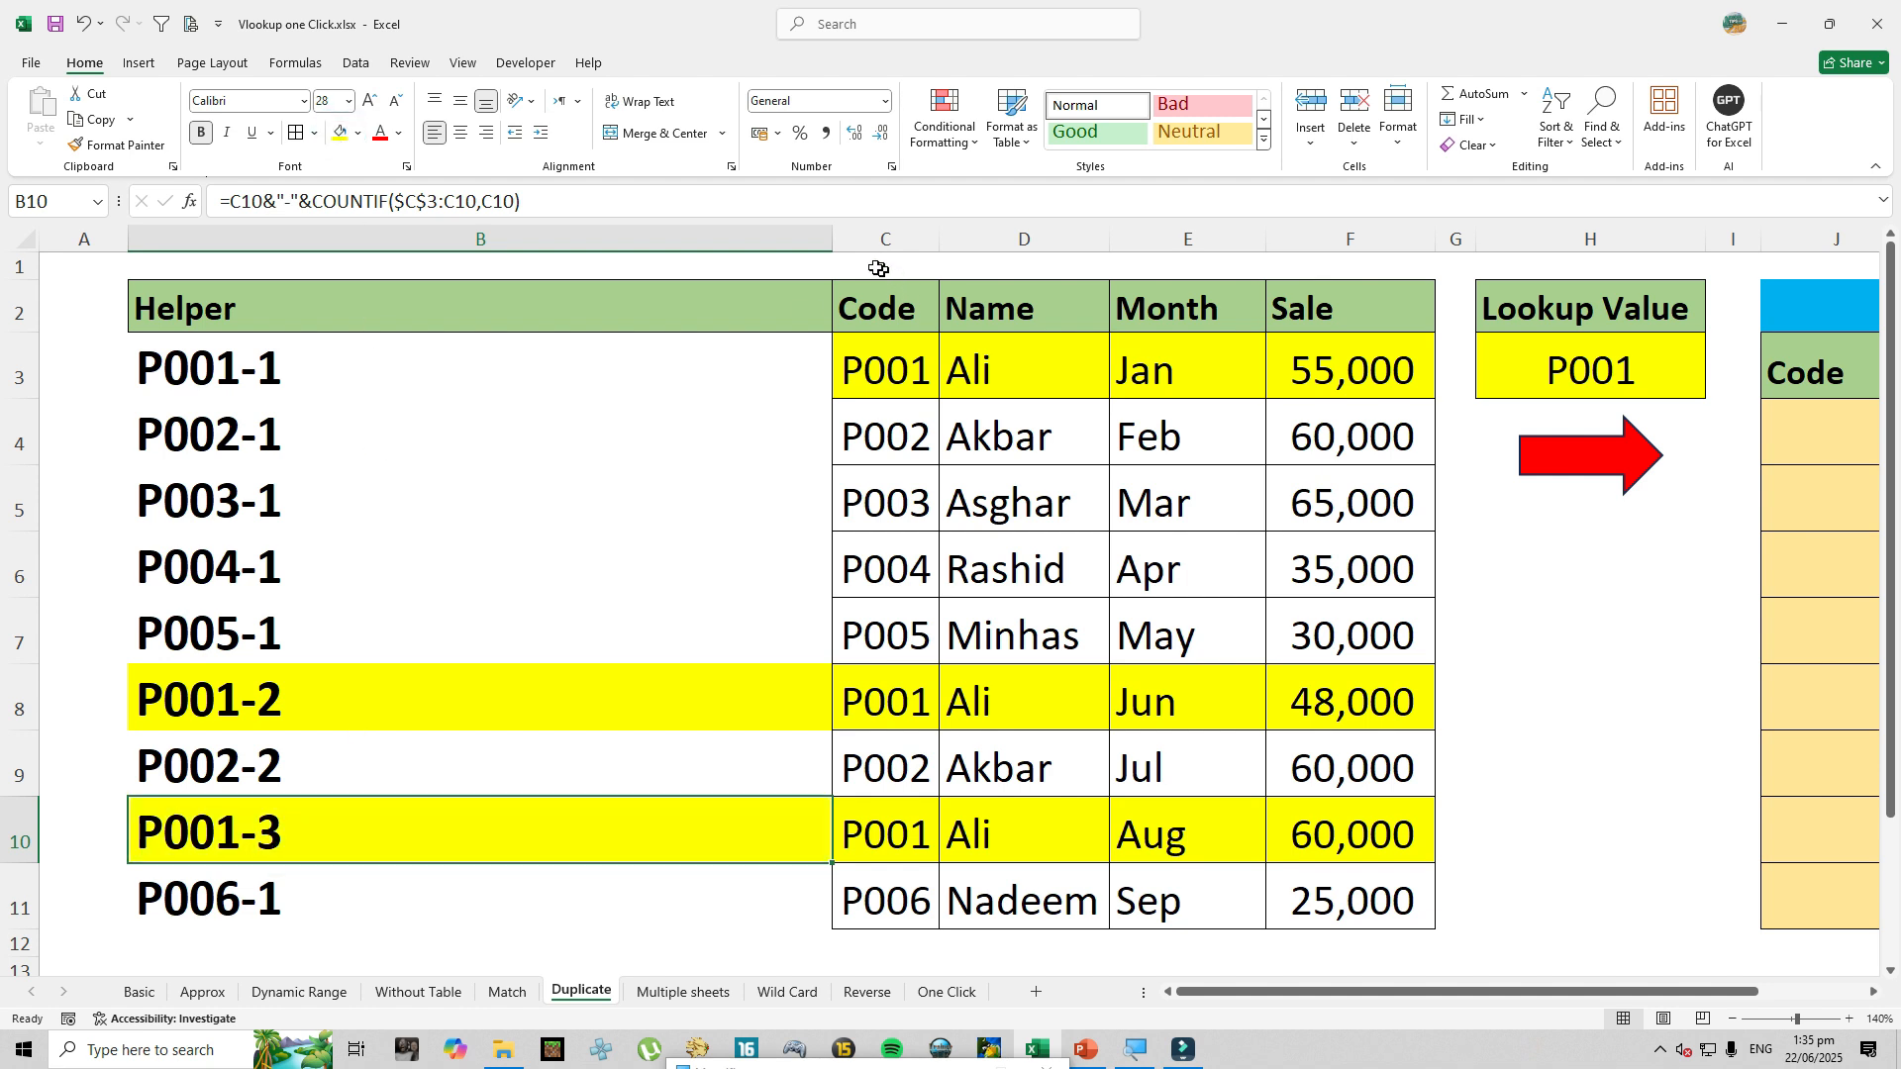
left_click_drag(832, 241, 307, 328)
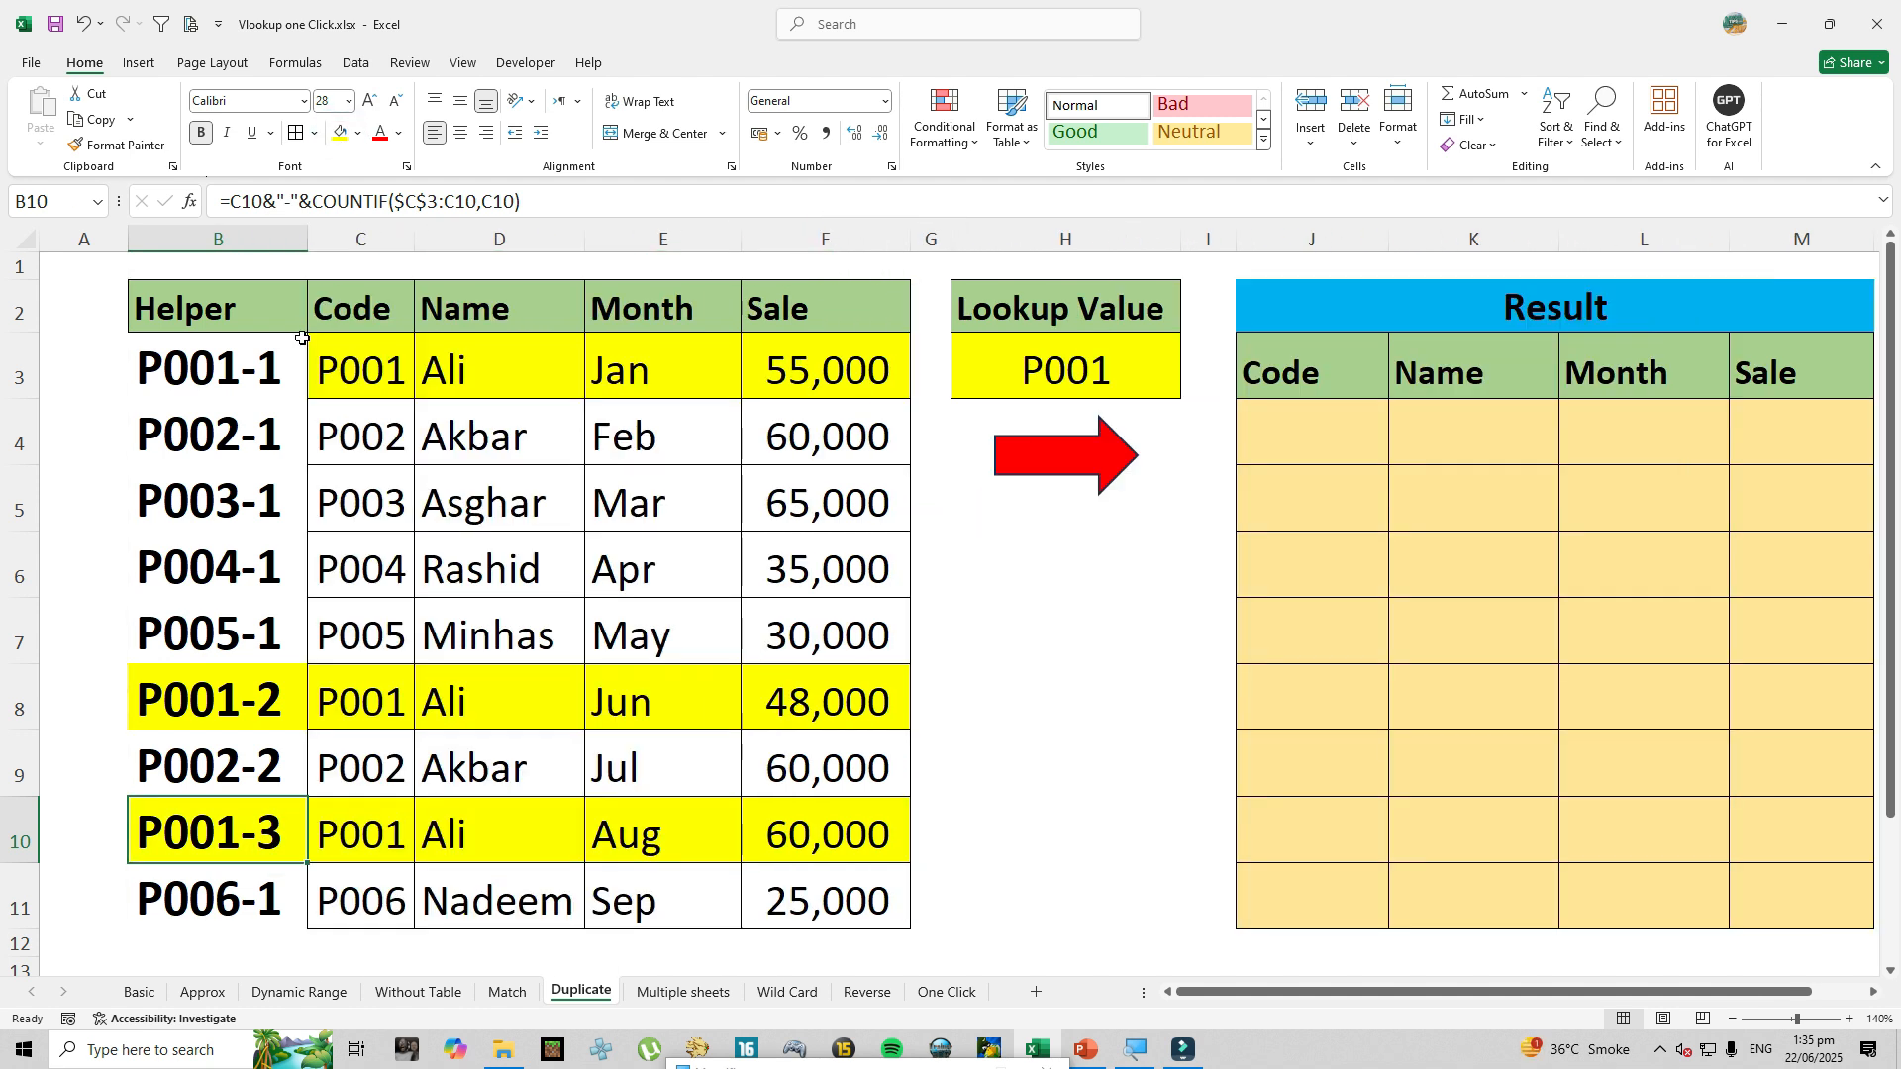
Number the result rows 1 to 8 in I4:I11 by entering 1 and 2 and extending the series.
left_click(1259, 241)
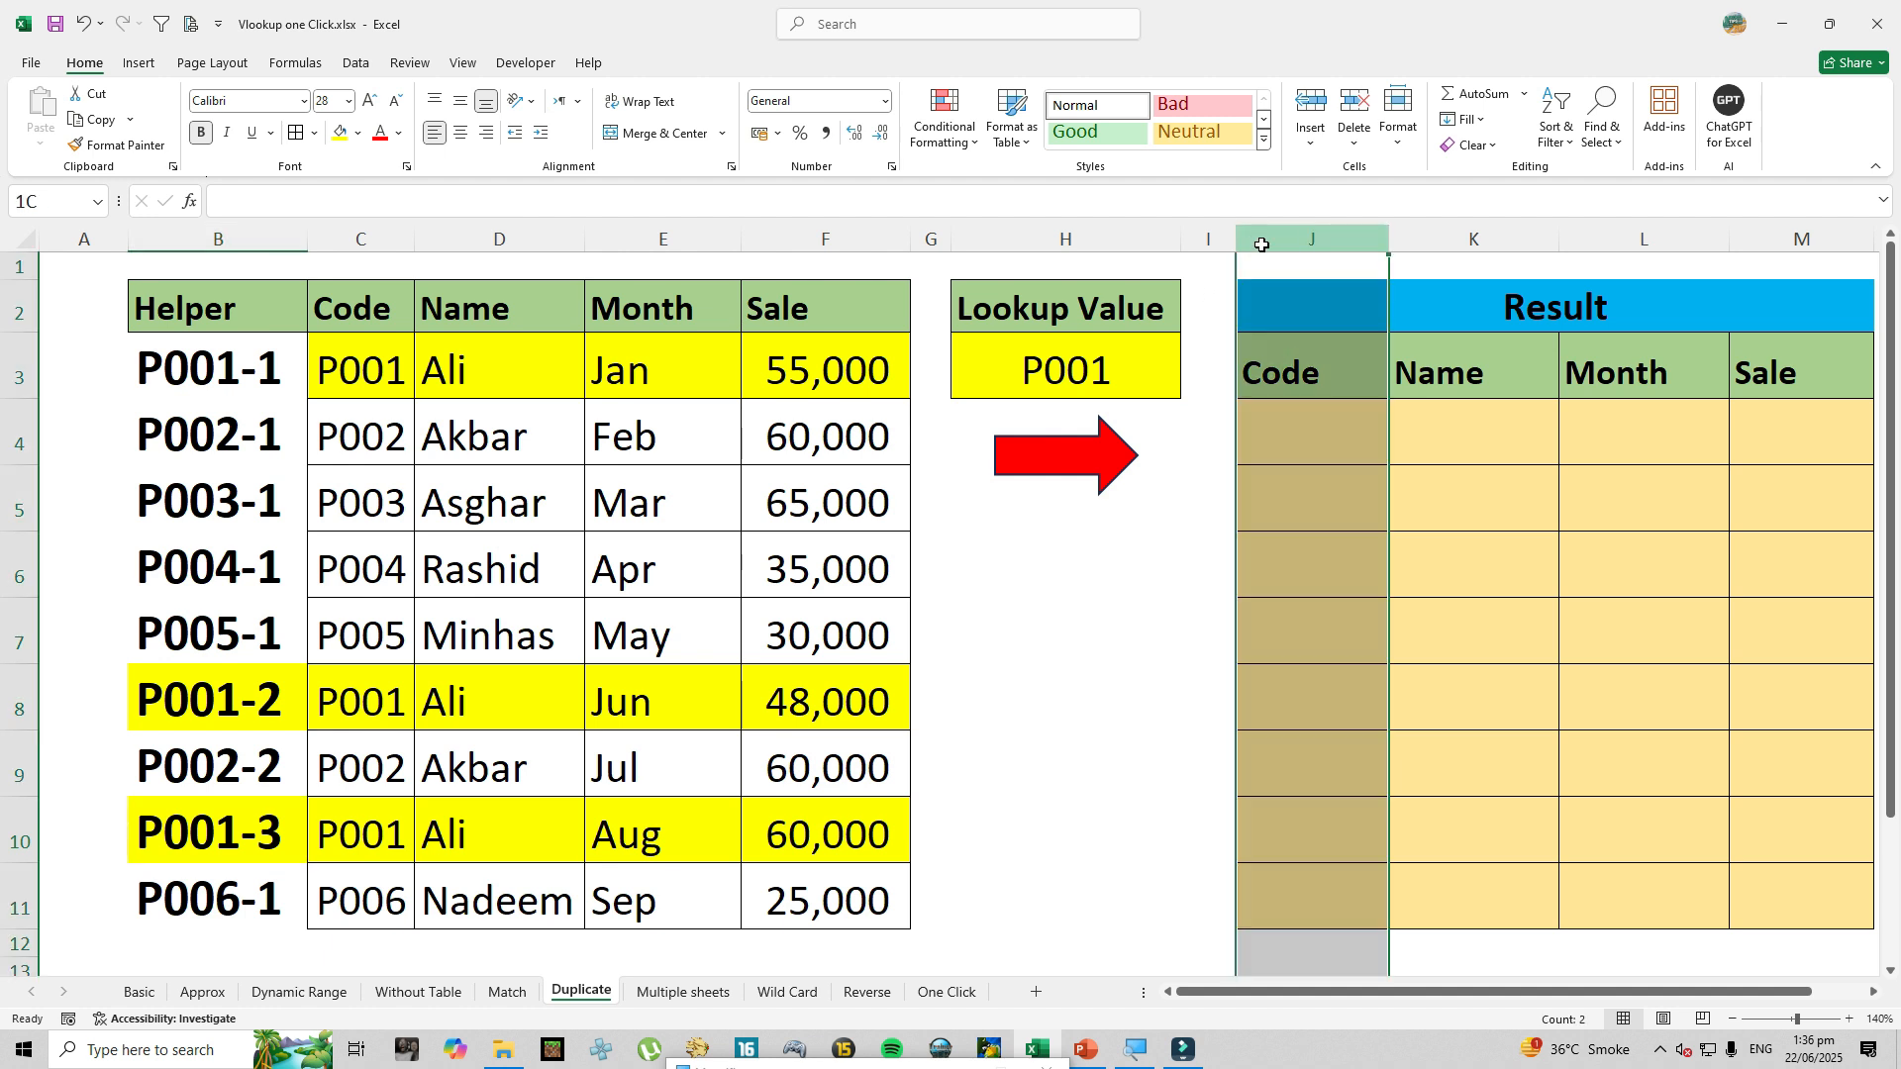
right_click(1261, 243)
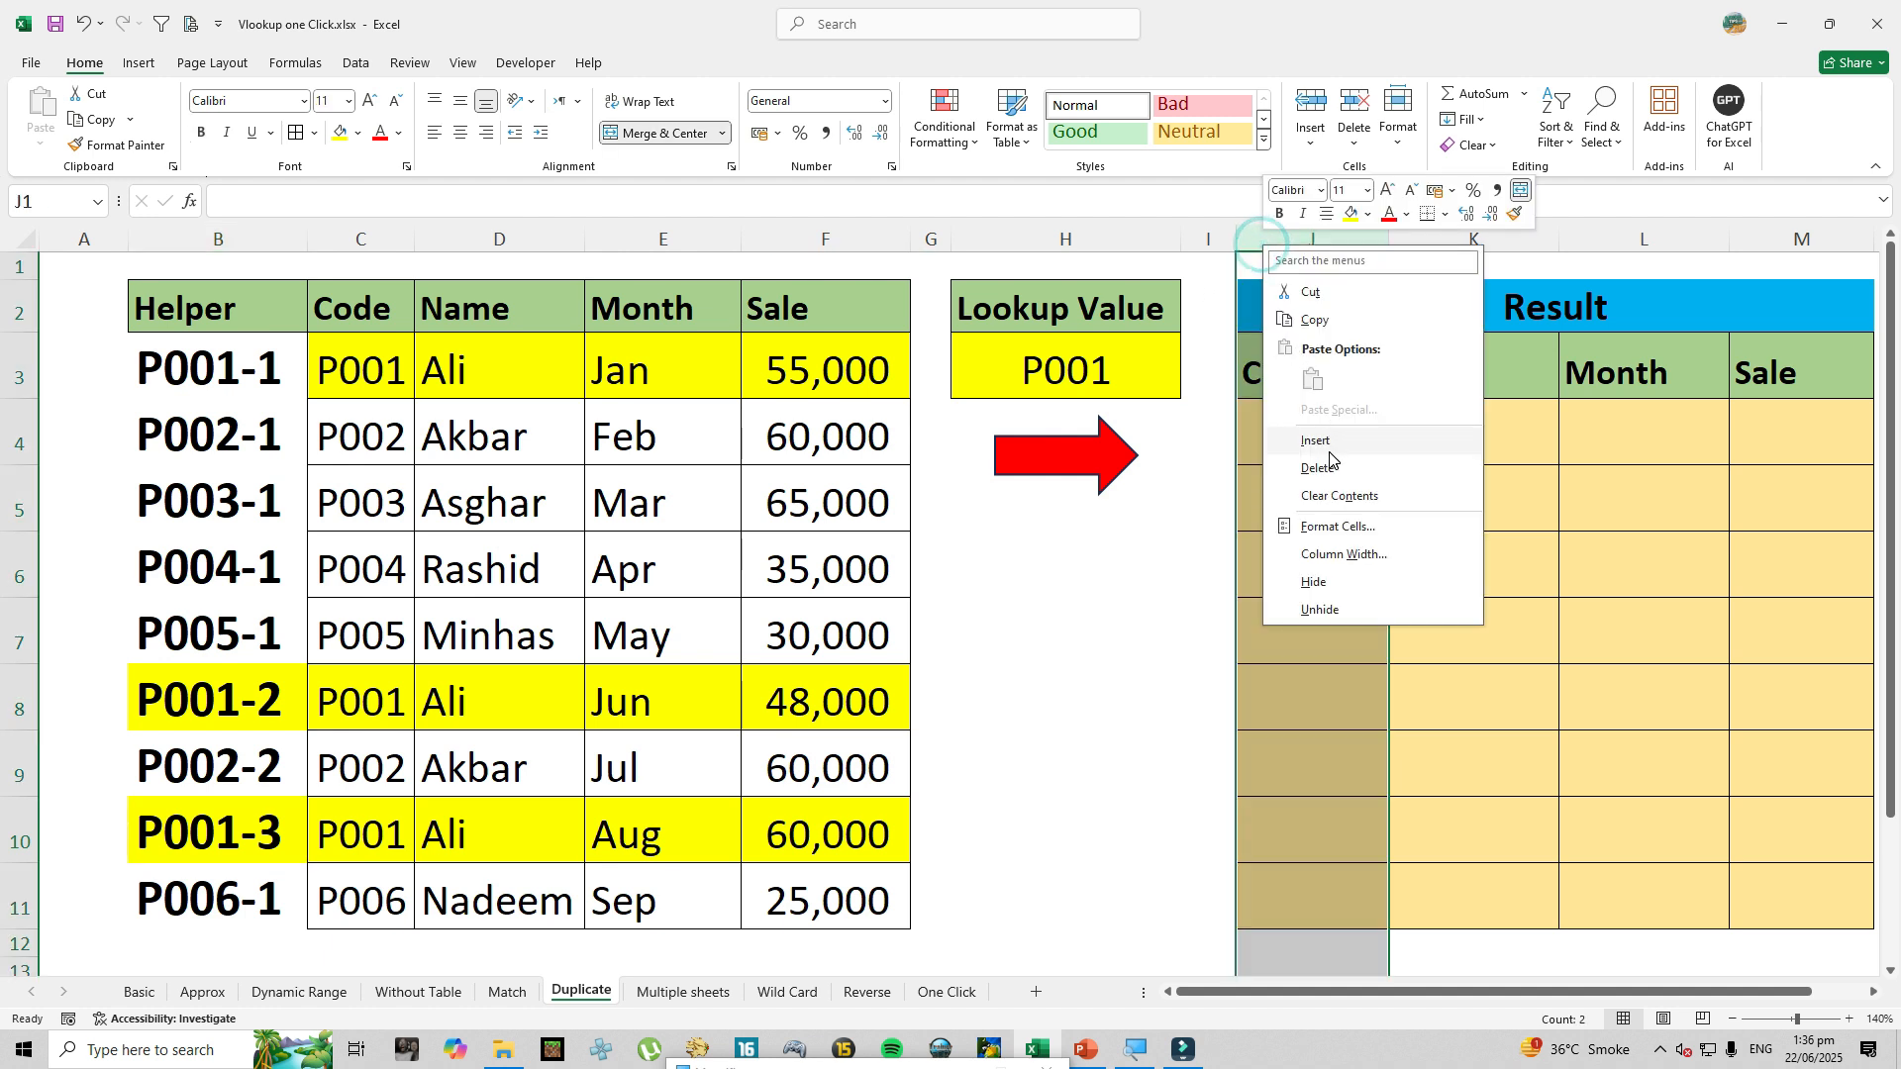
left_click(1219, 439)
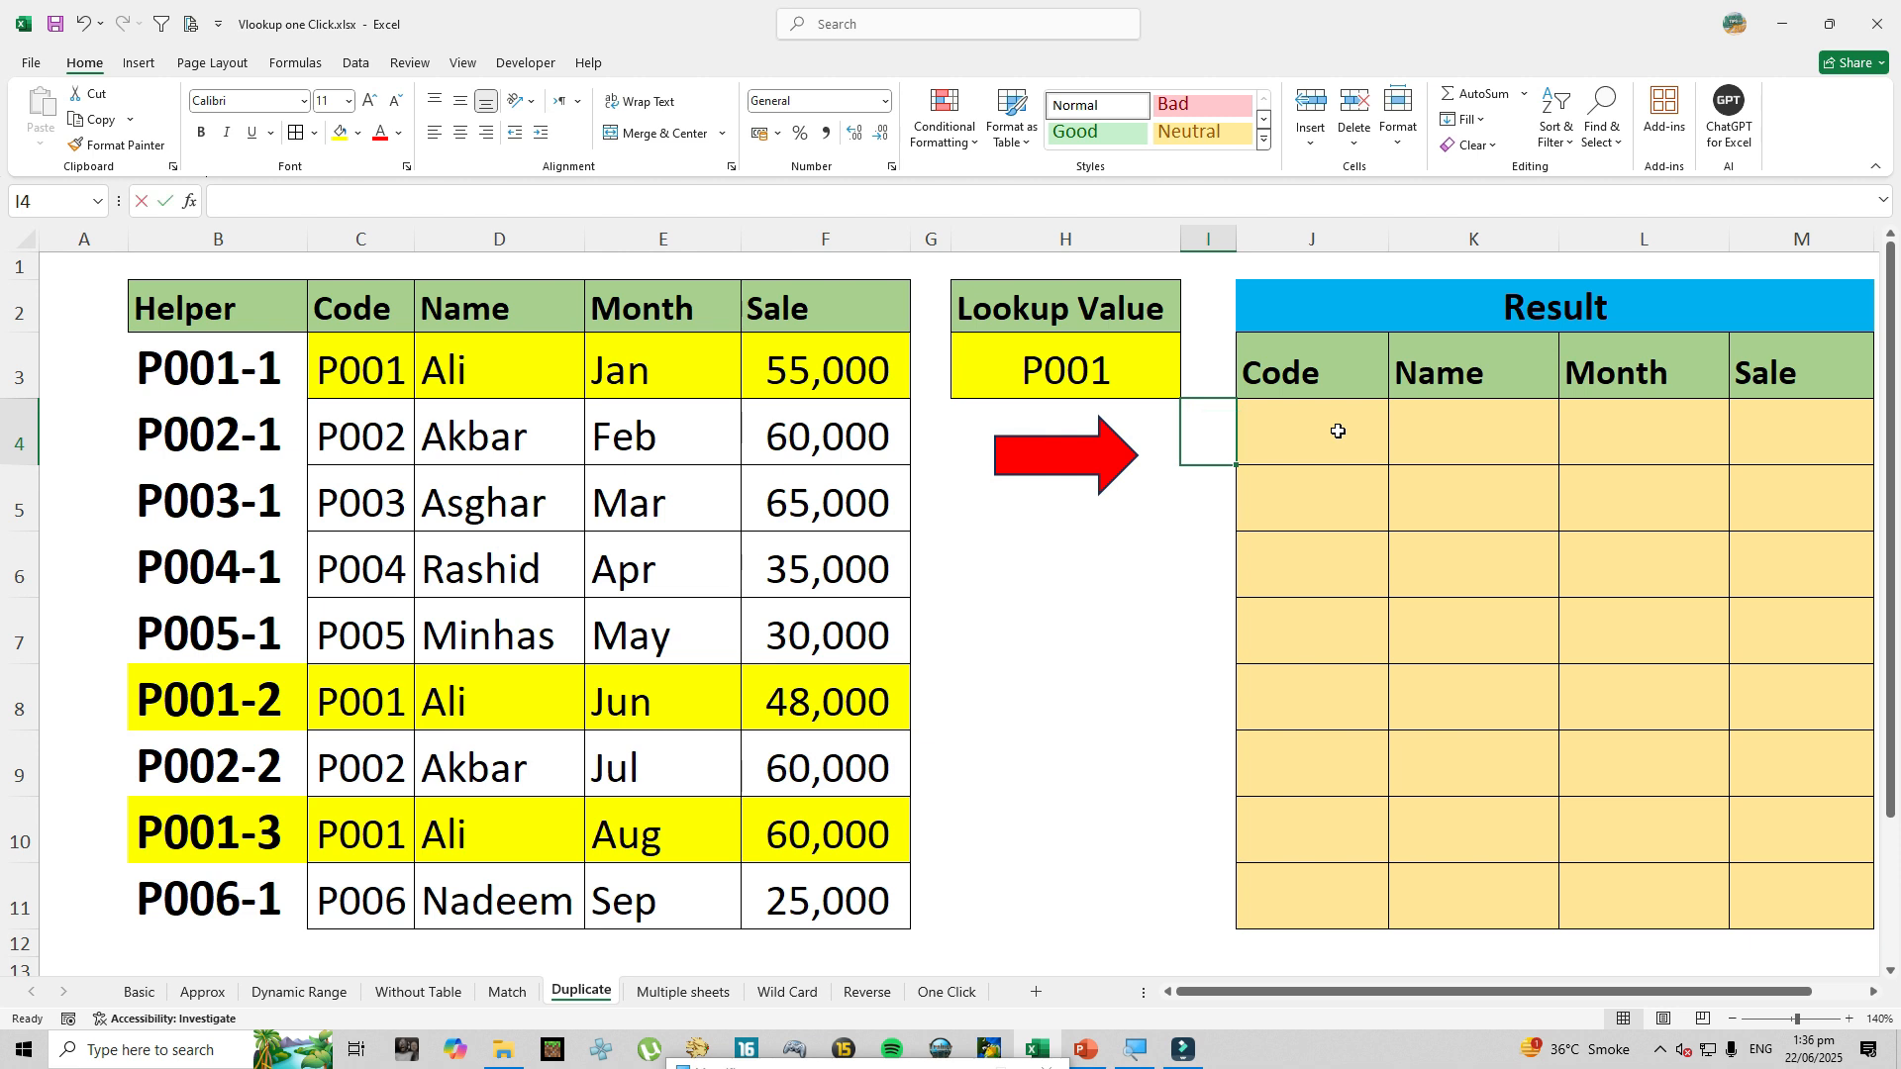
type("1")
key("Return")
type("2")
key("Return")
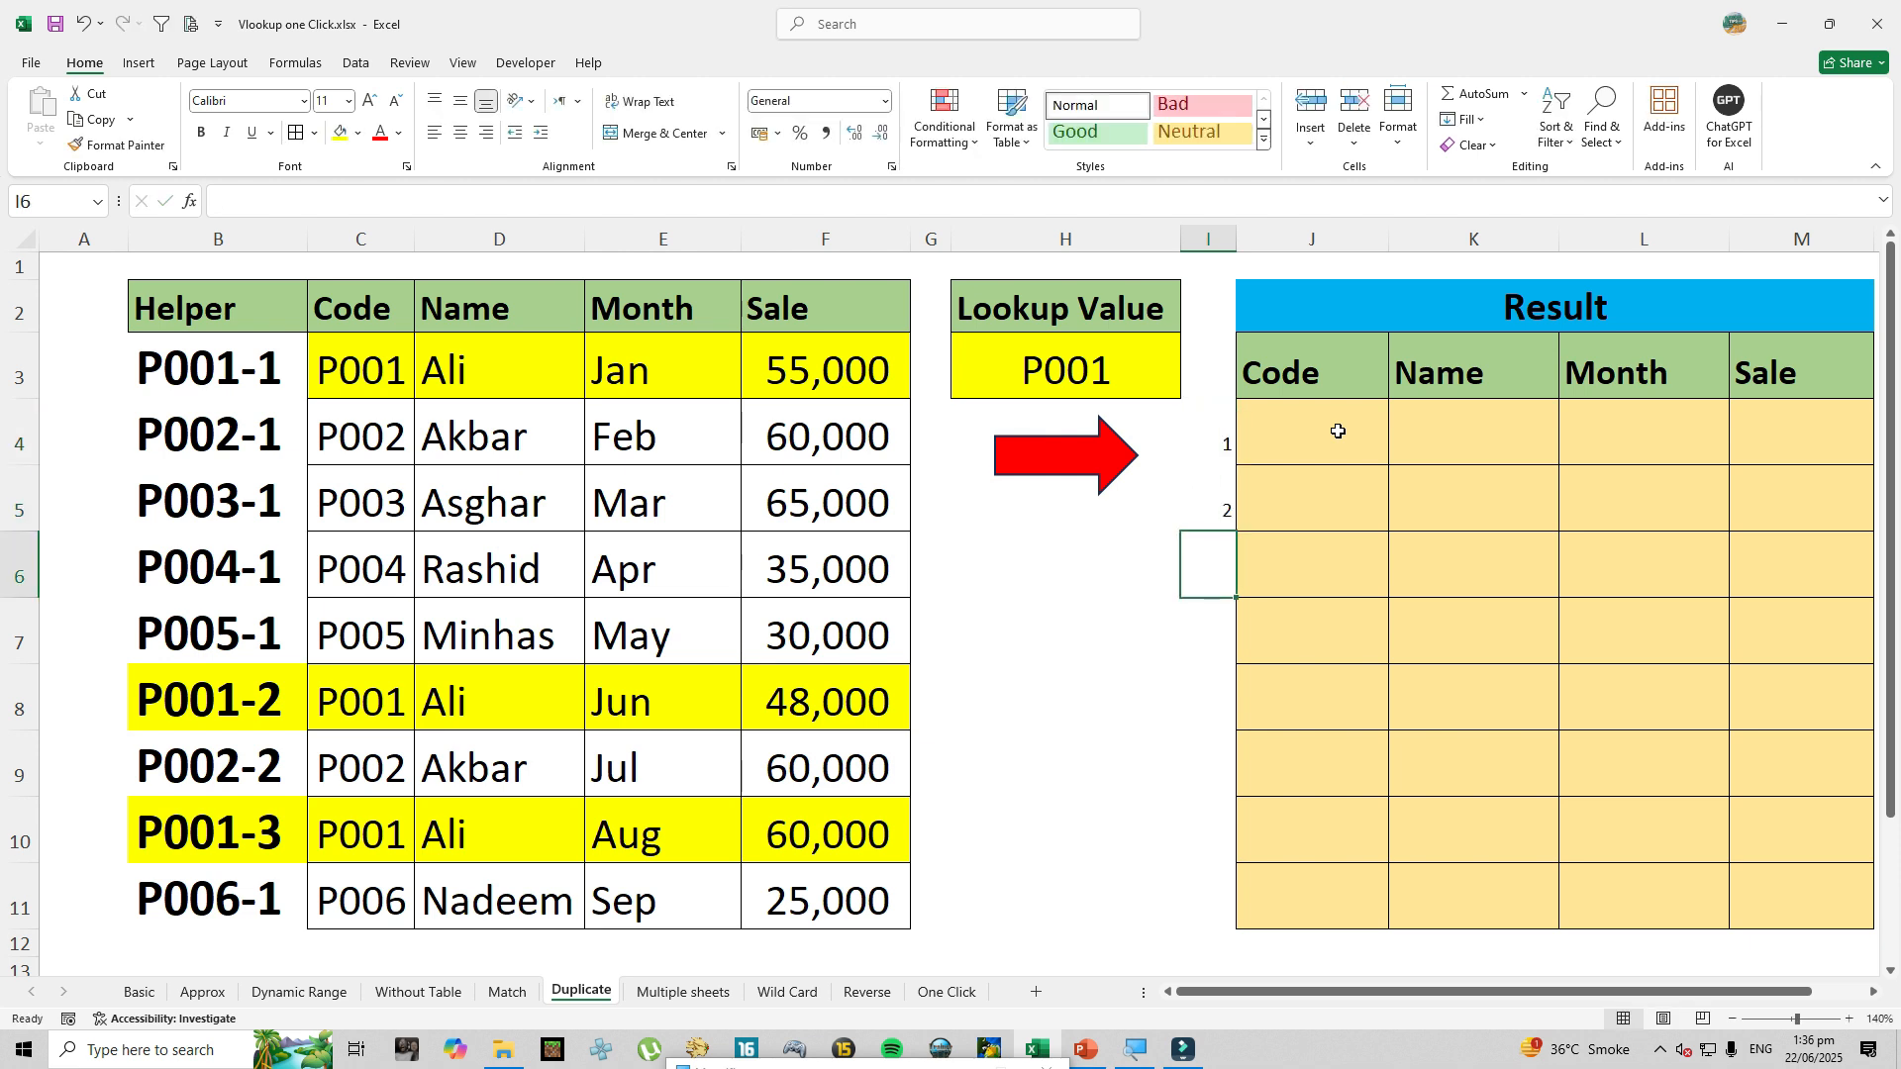
left_click_drag(1211, 432, 1249, 903)
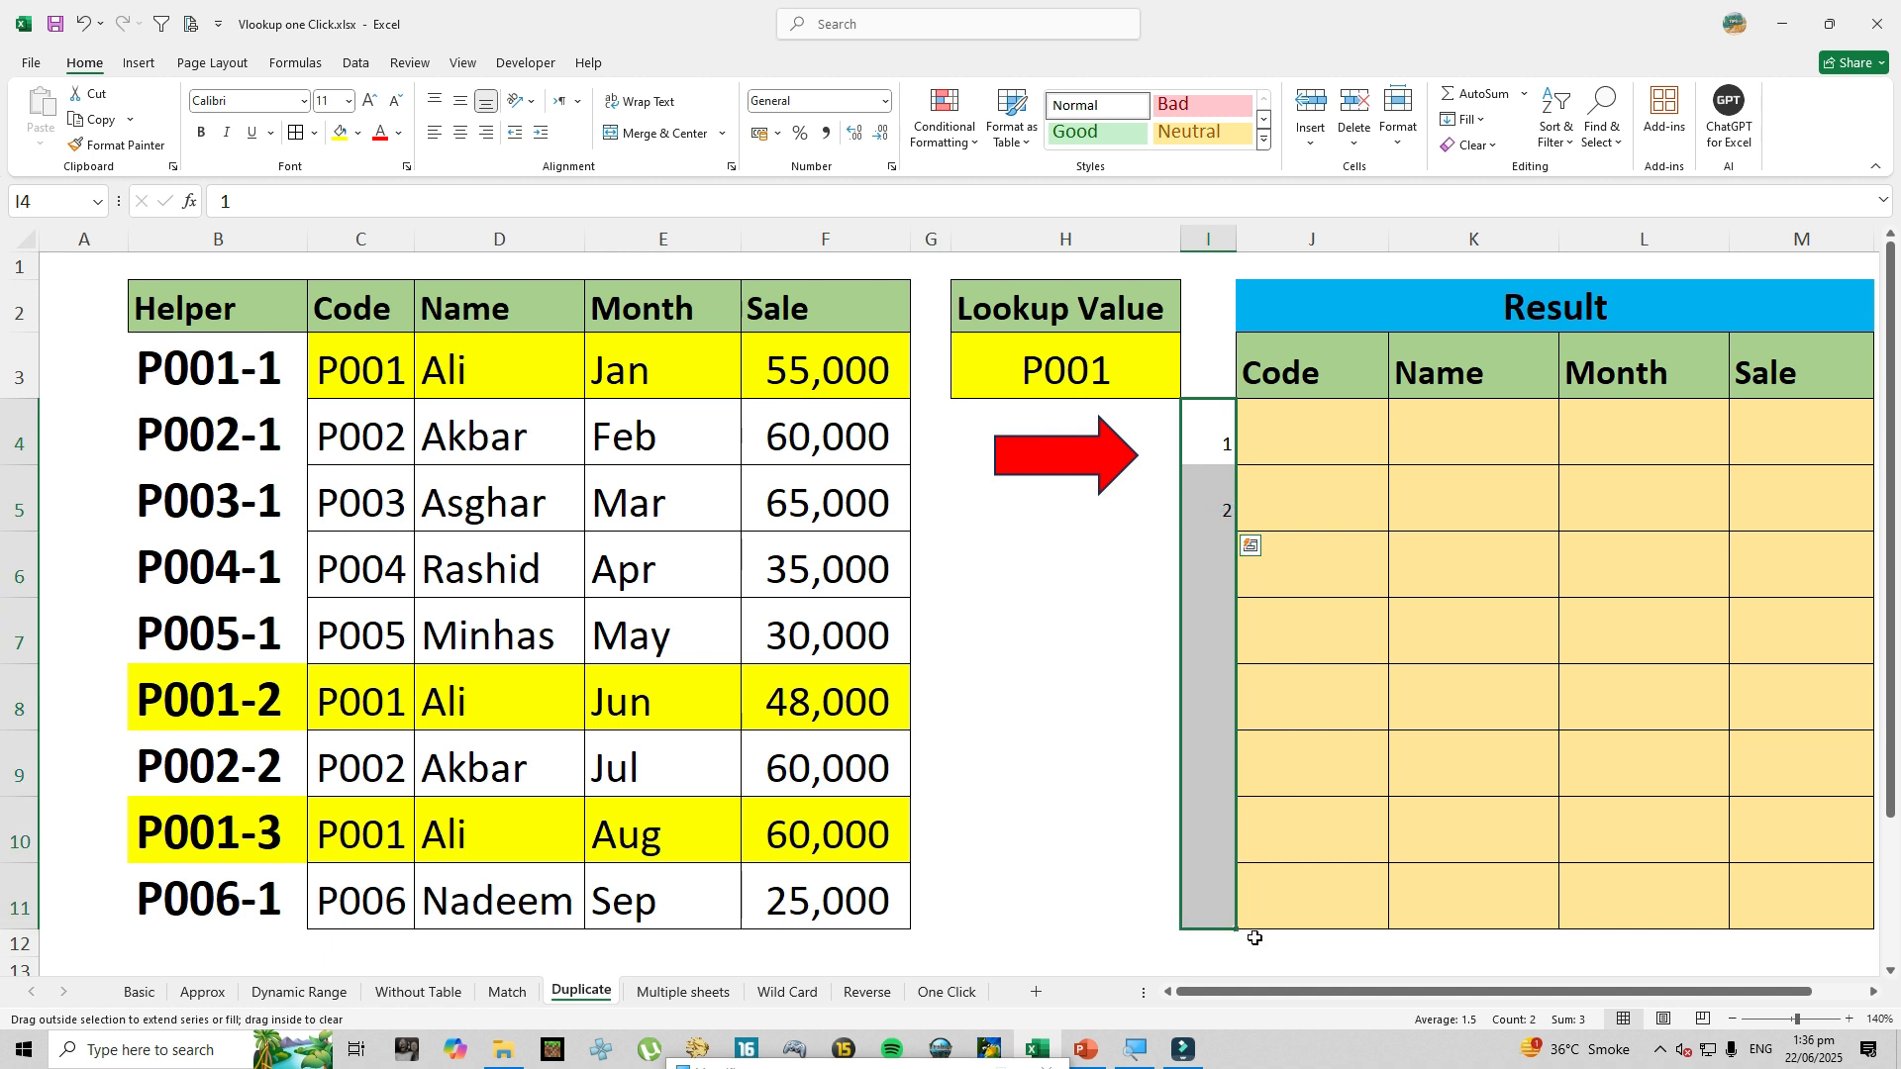
Start a VLOOKUP in J4 whose lookup value joins the code and row number as H3&"-"&I4.
left_click(1293, 451)
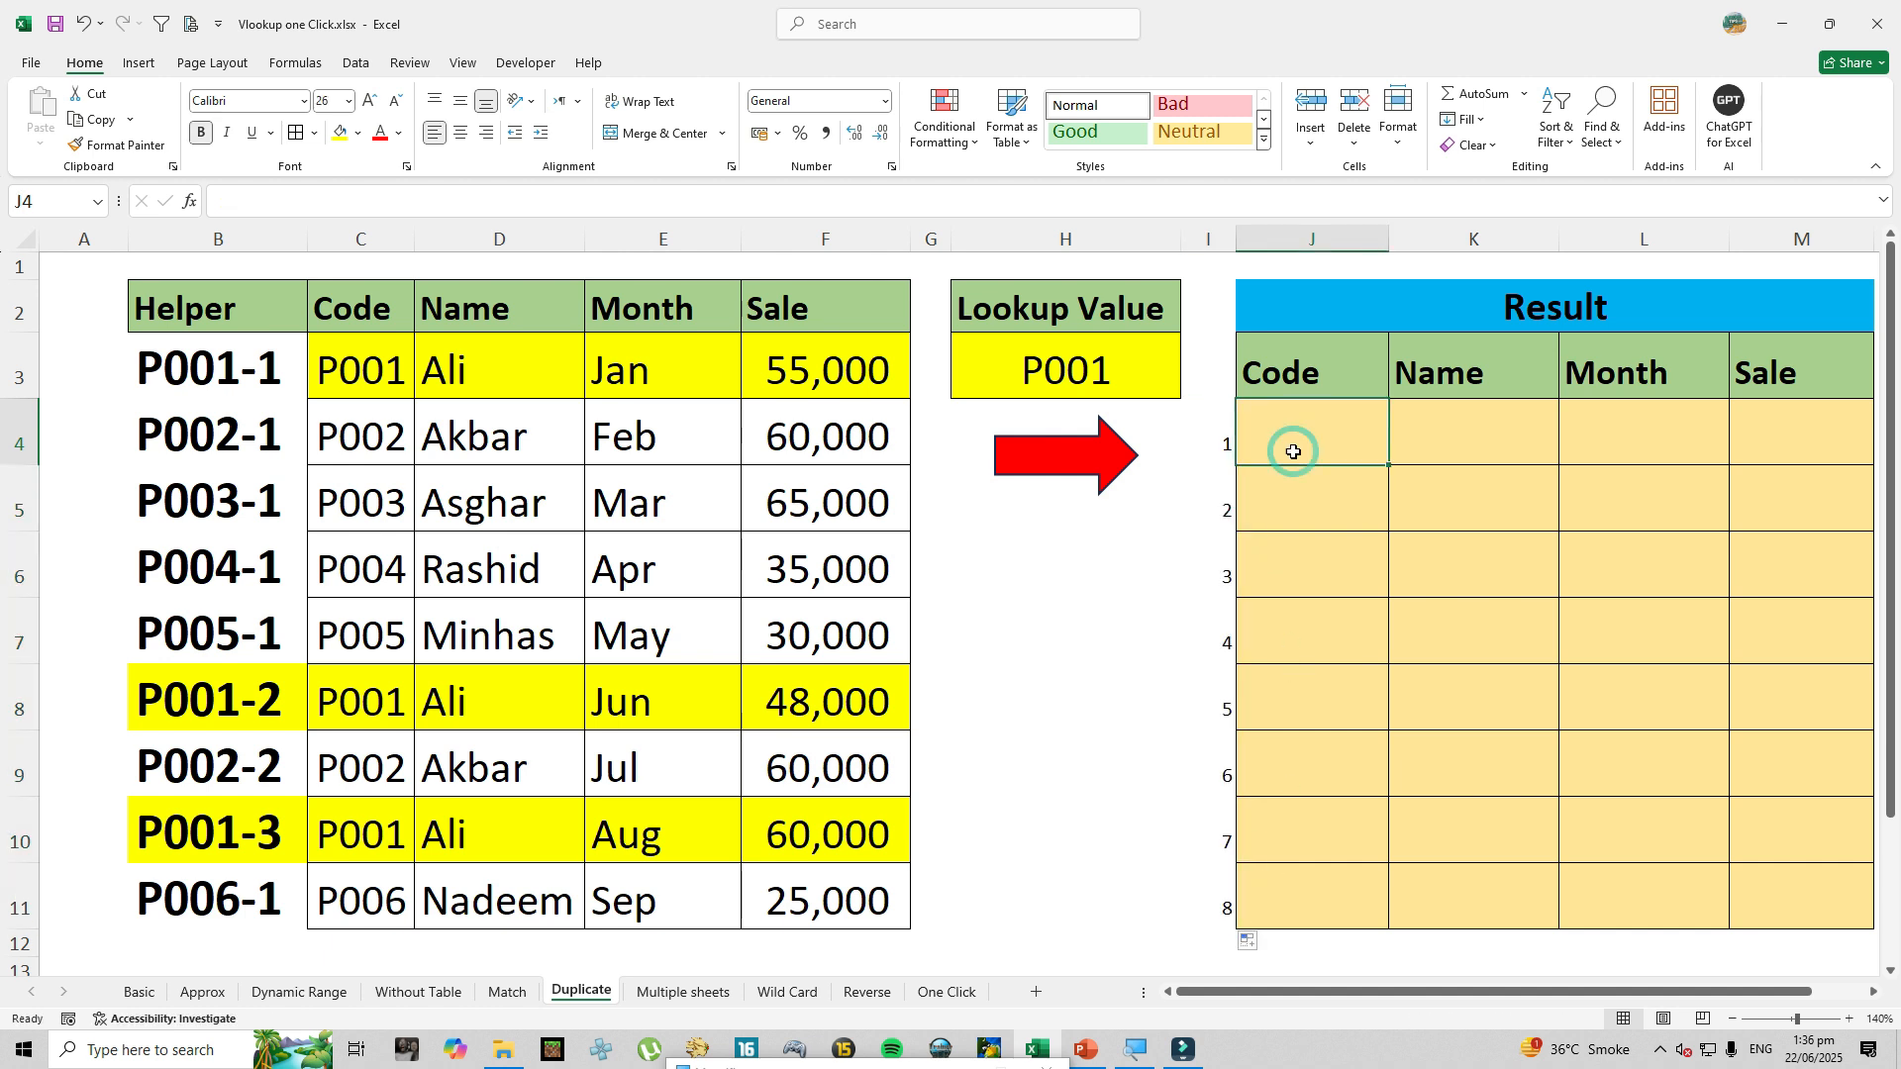
left_click(1080, 367)
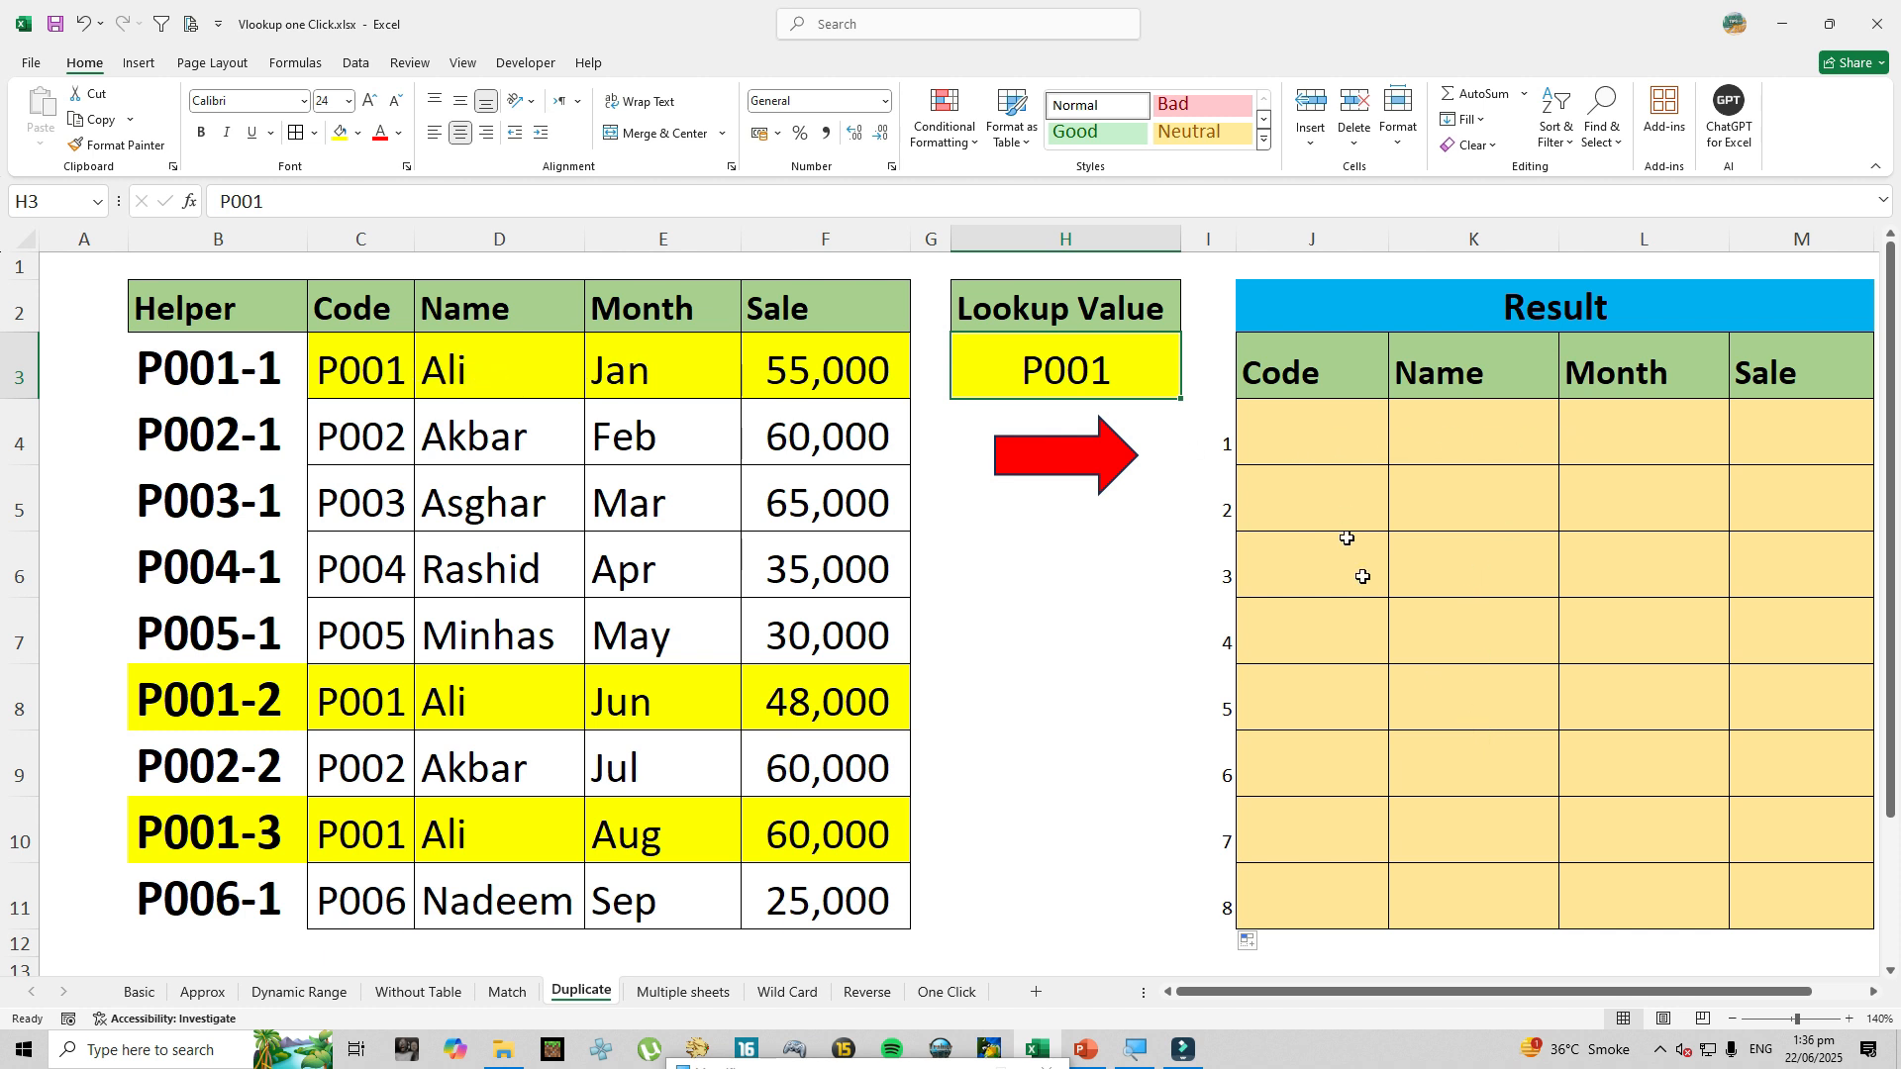
left_click(1328, 441)
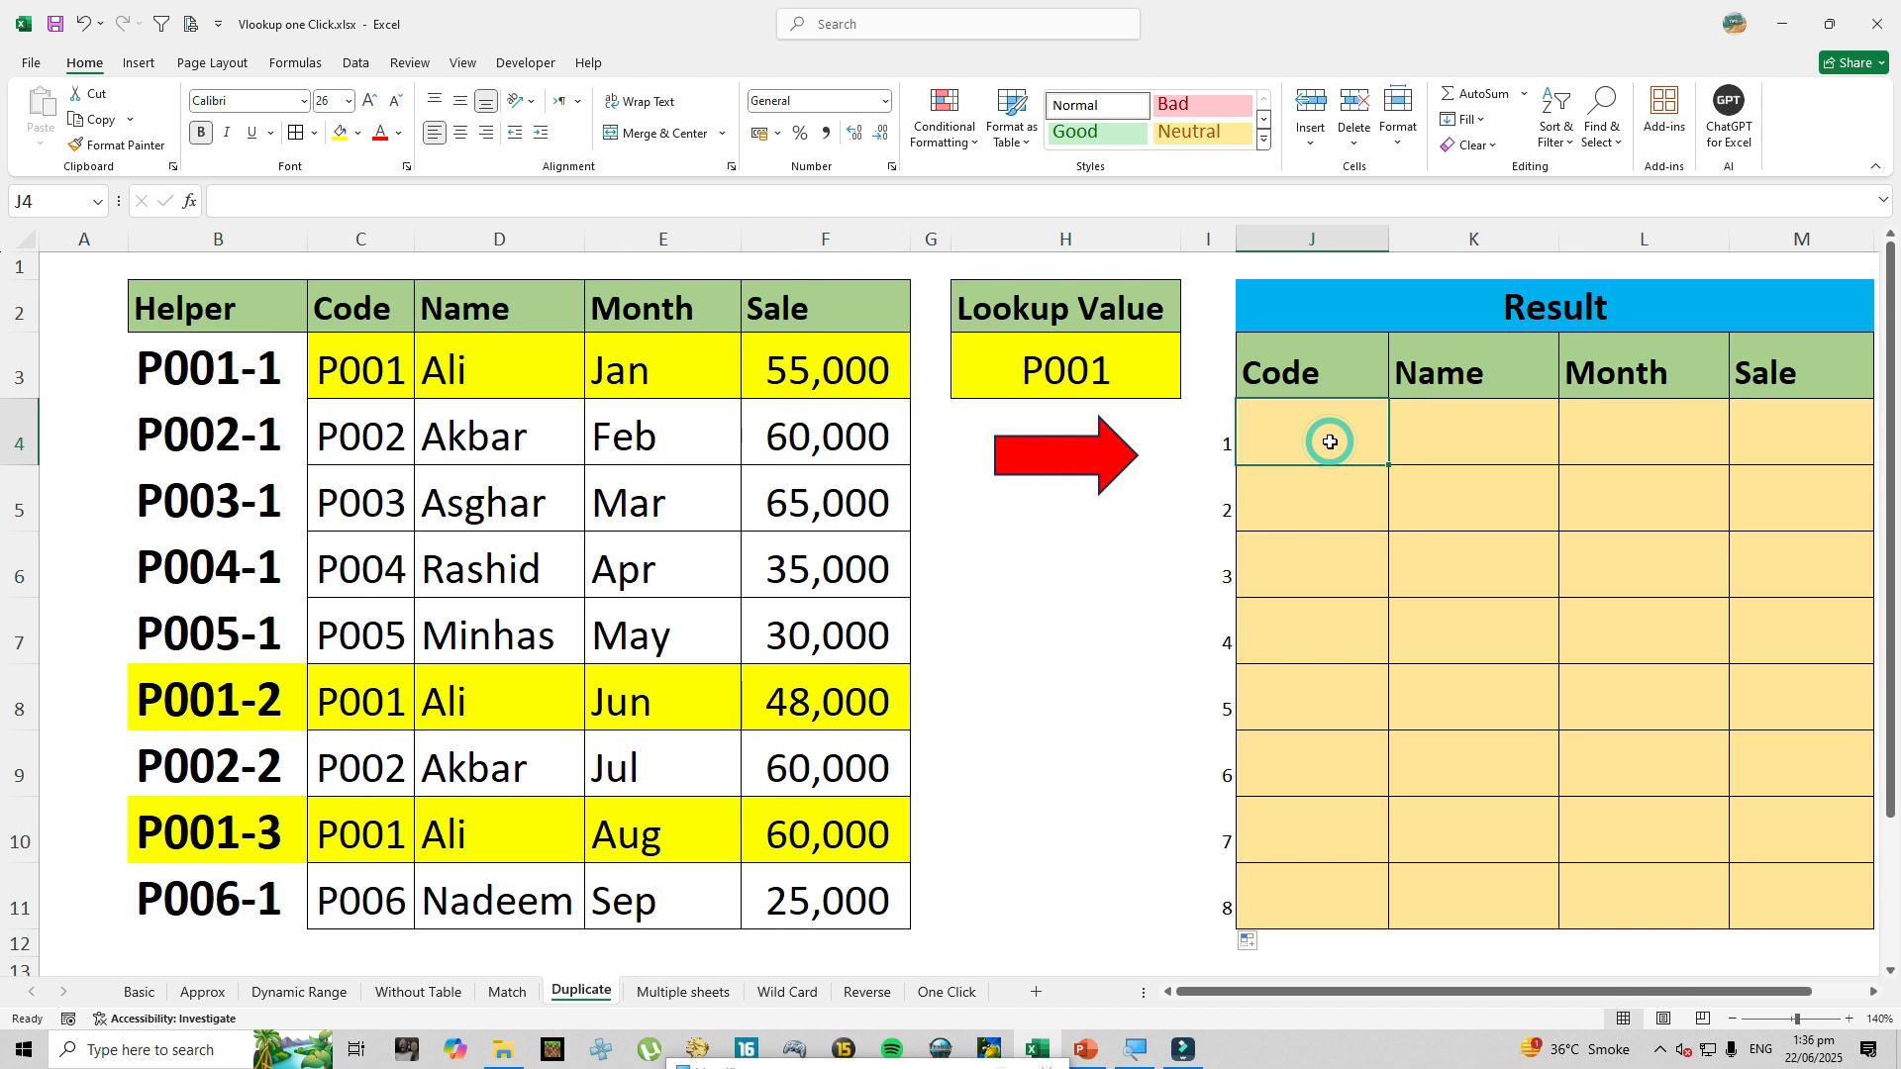
type("=vlo")
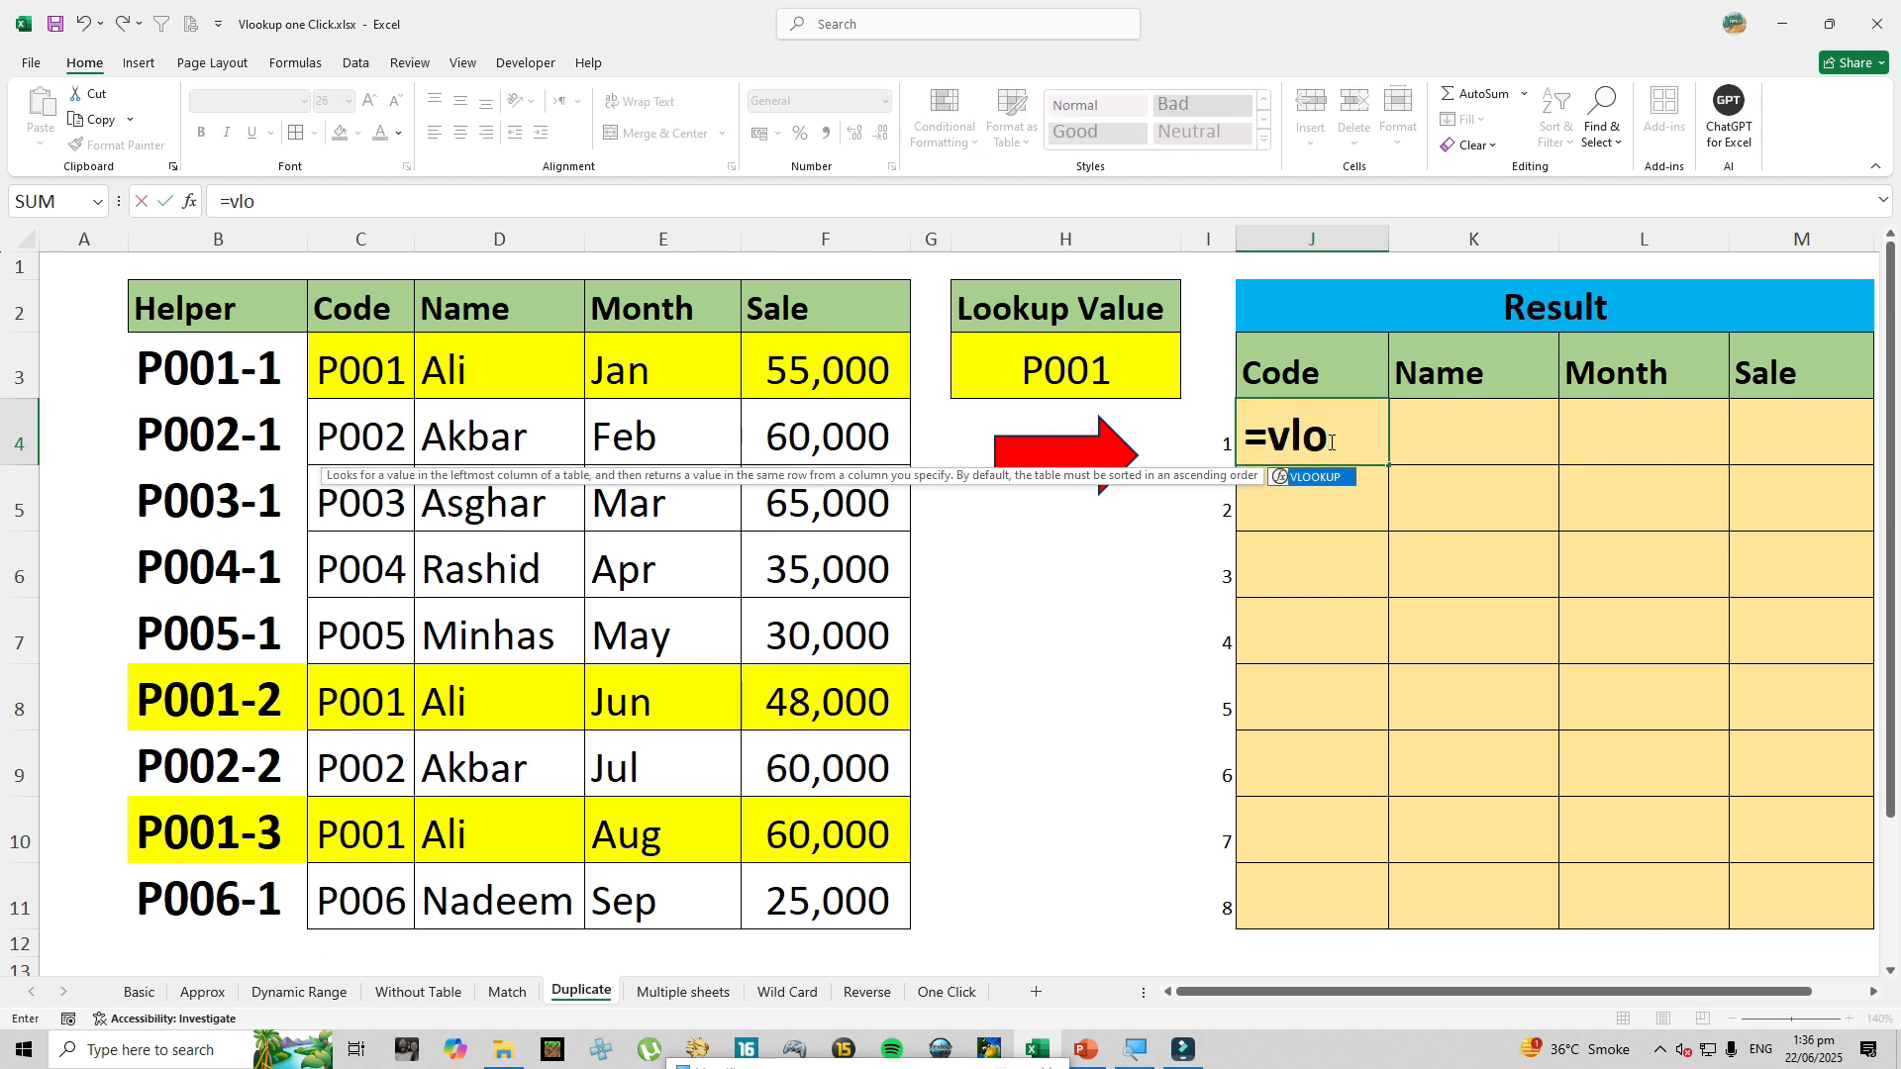
key("Tab")
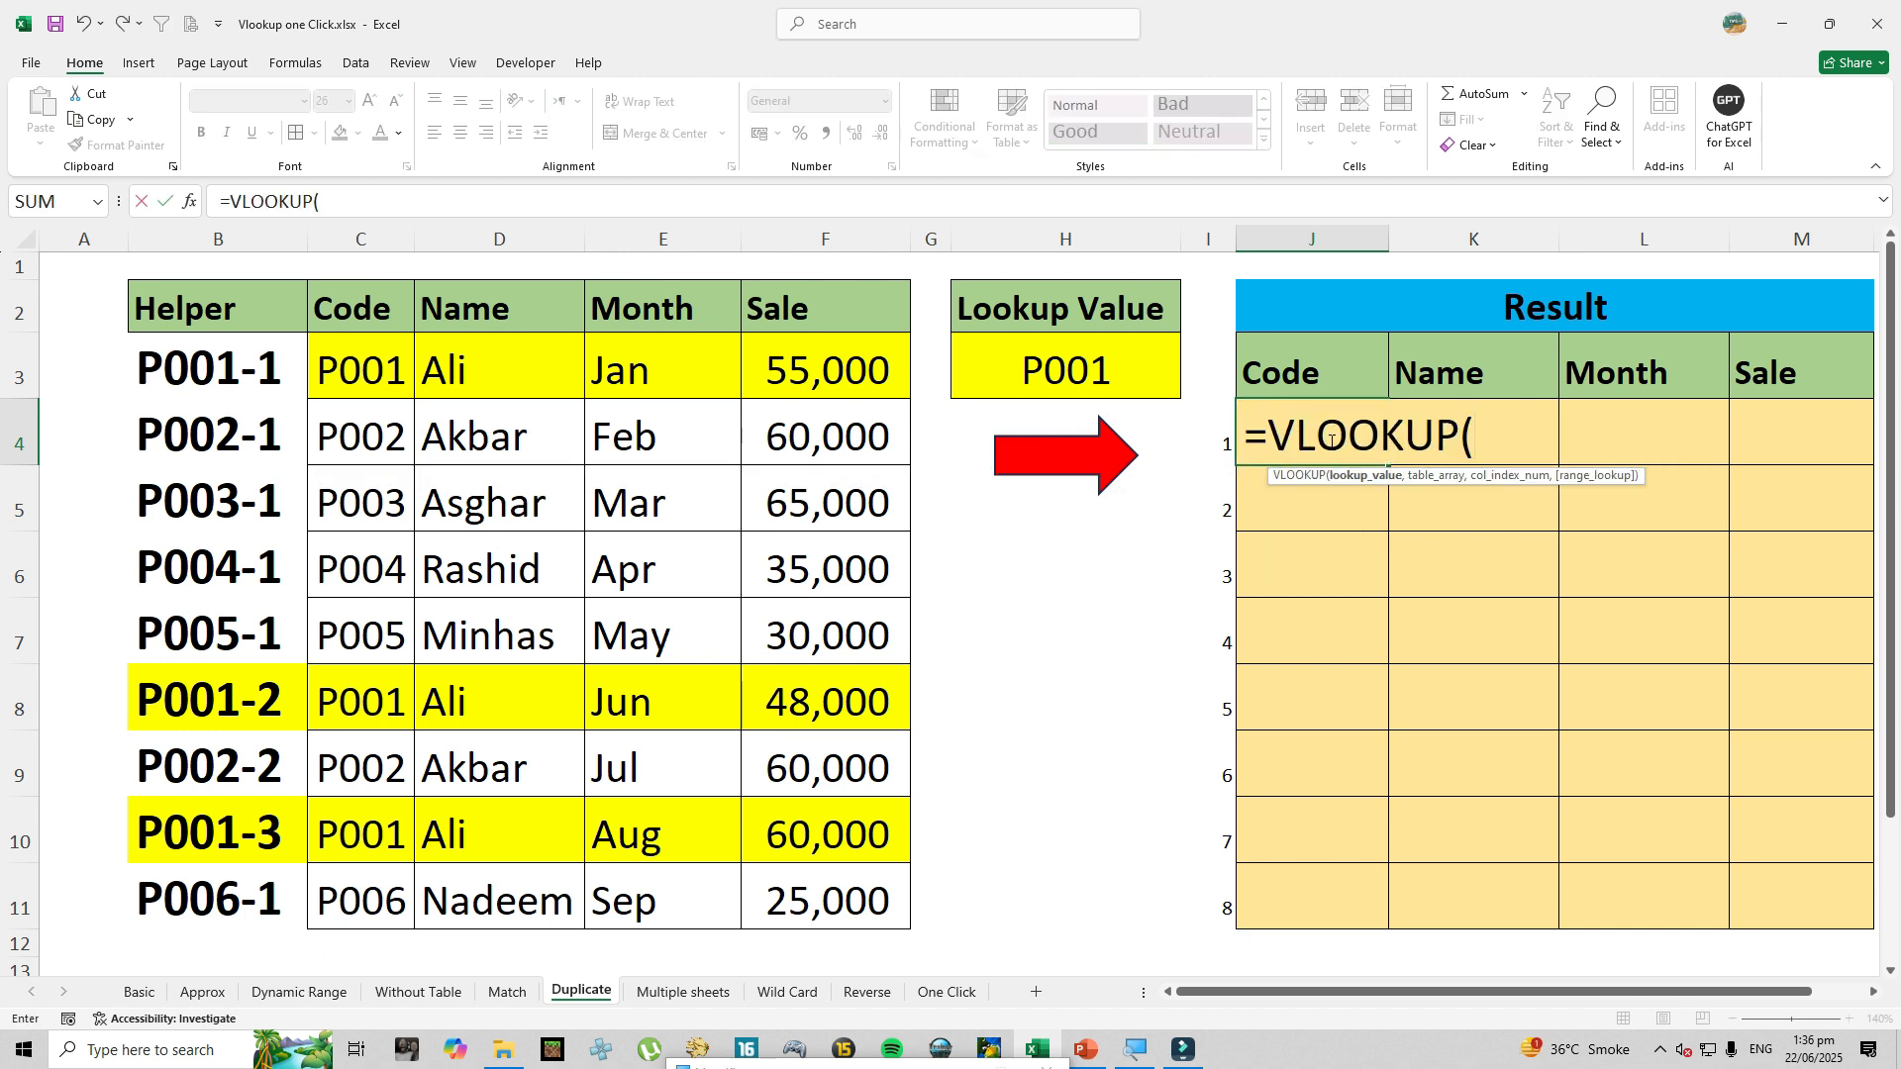
left_click(1037, 374)
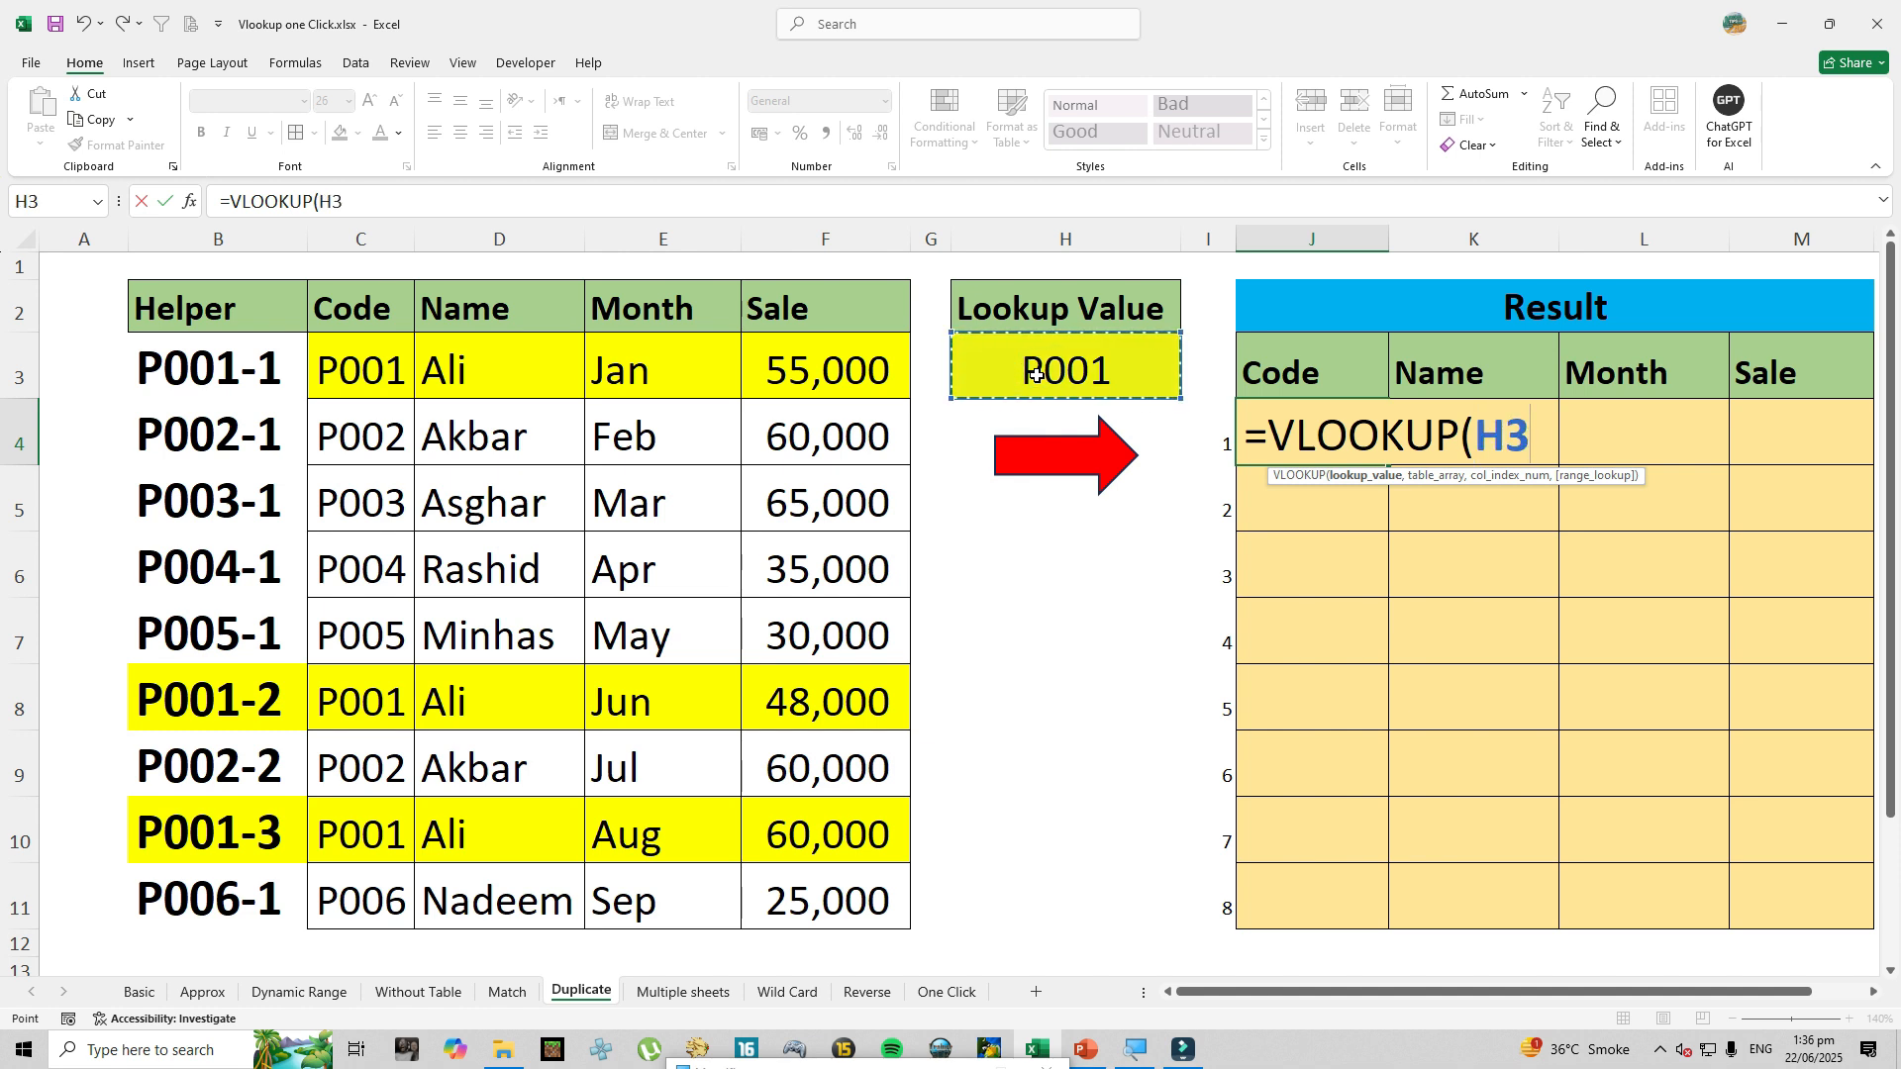
type("&")
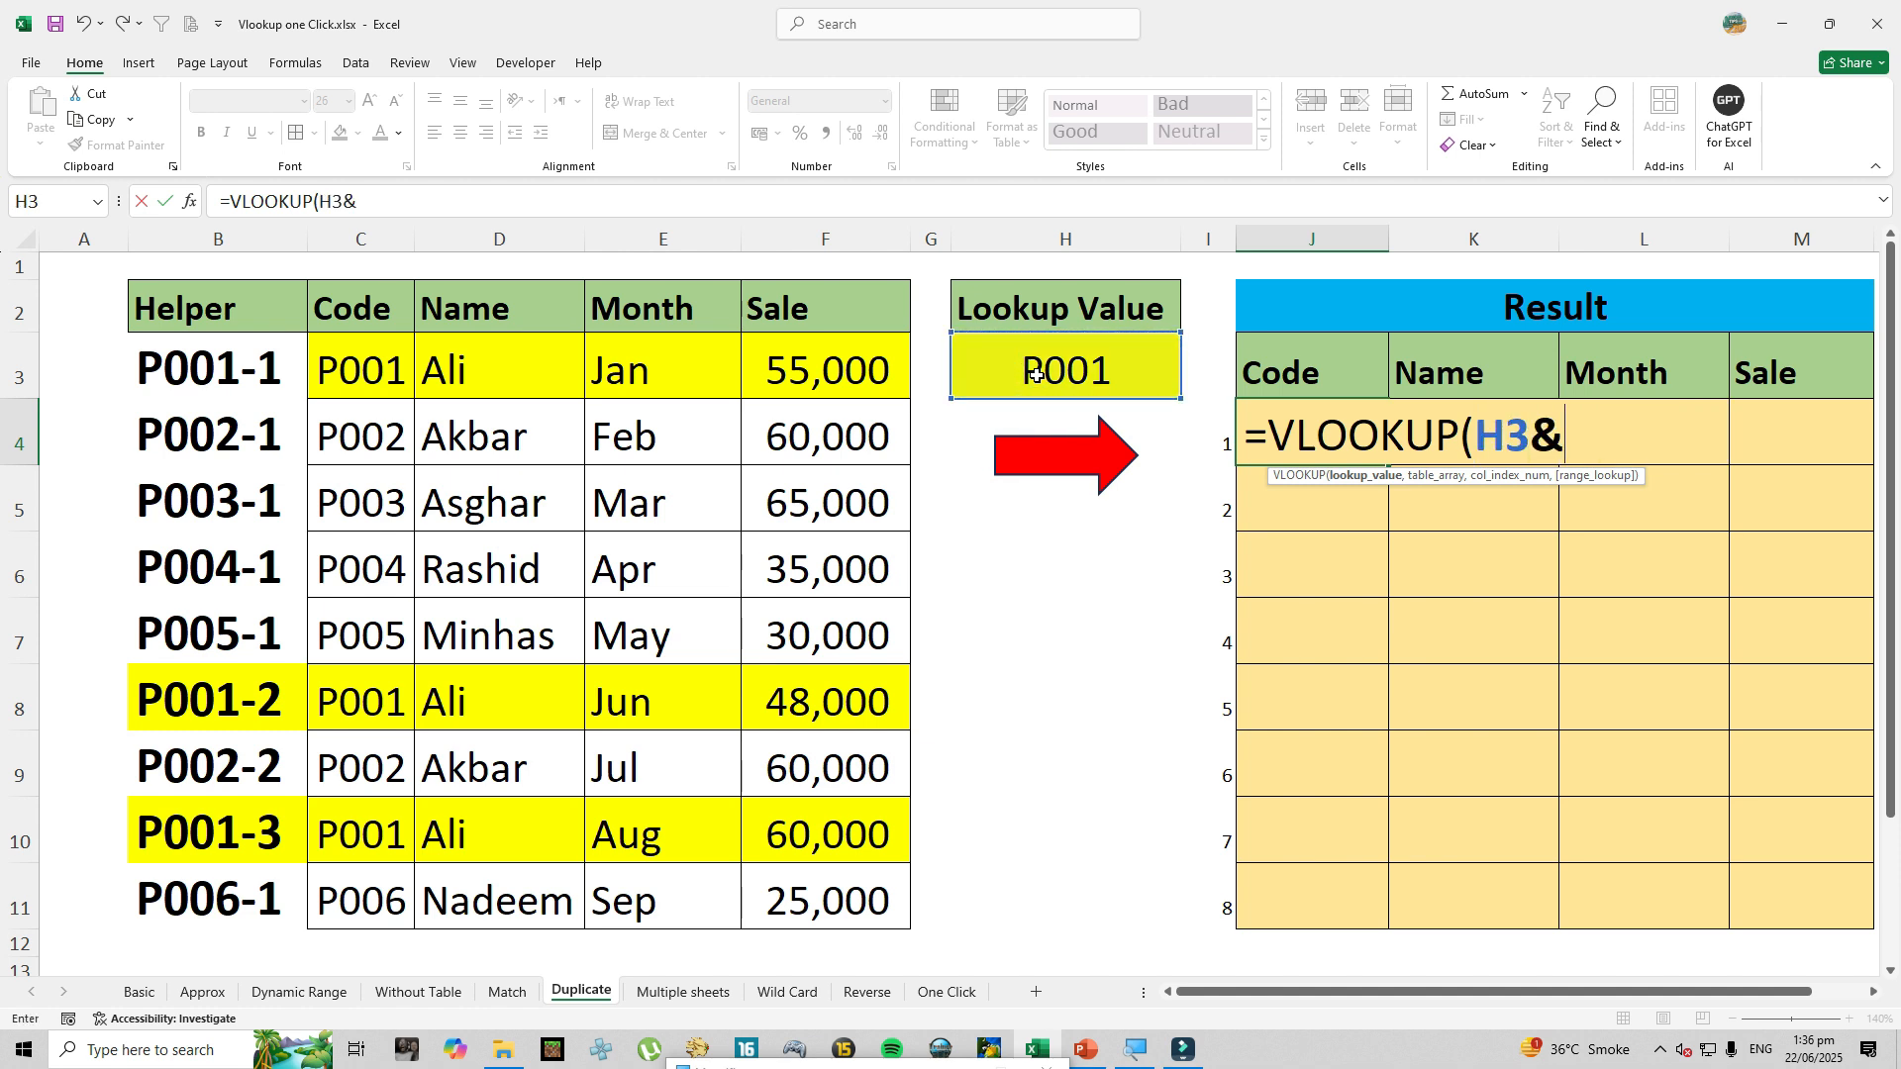
type("\"-\"&")
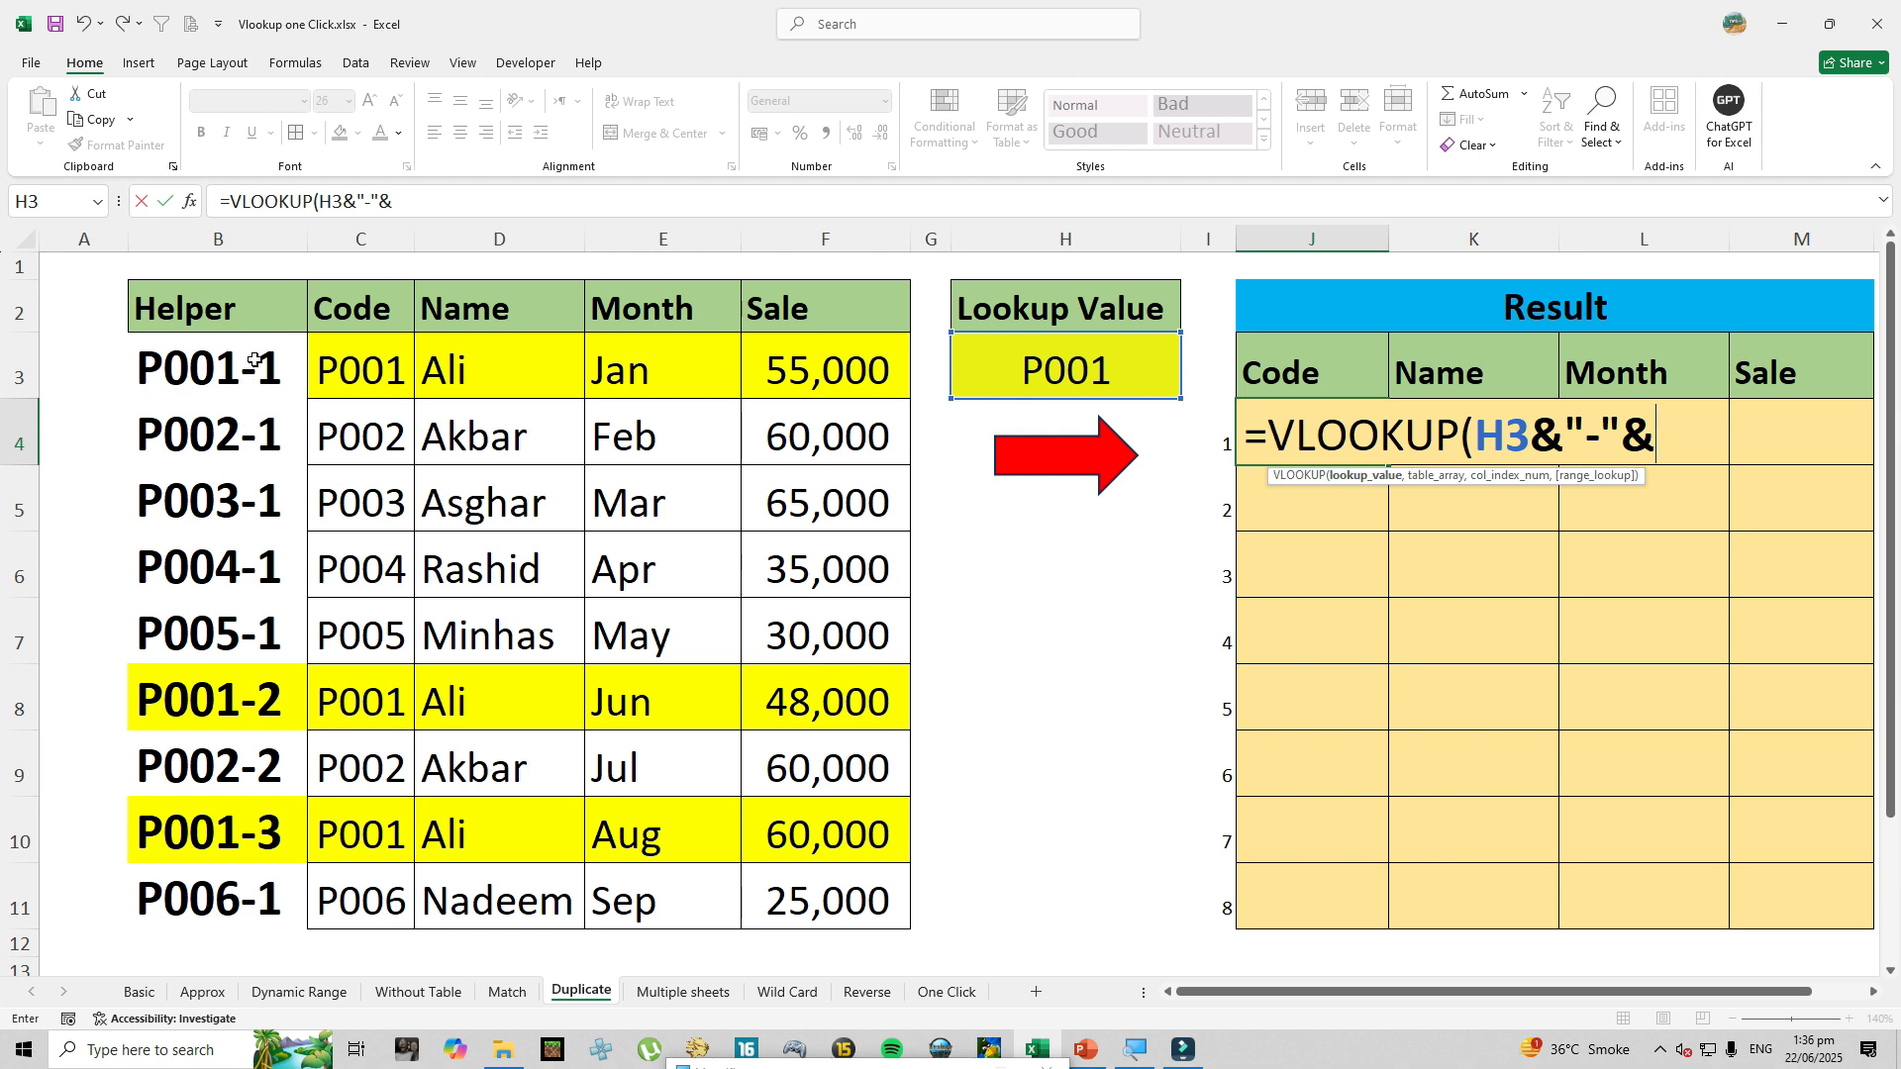
left_click(1220, 447)
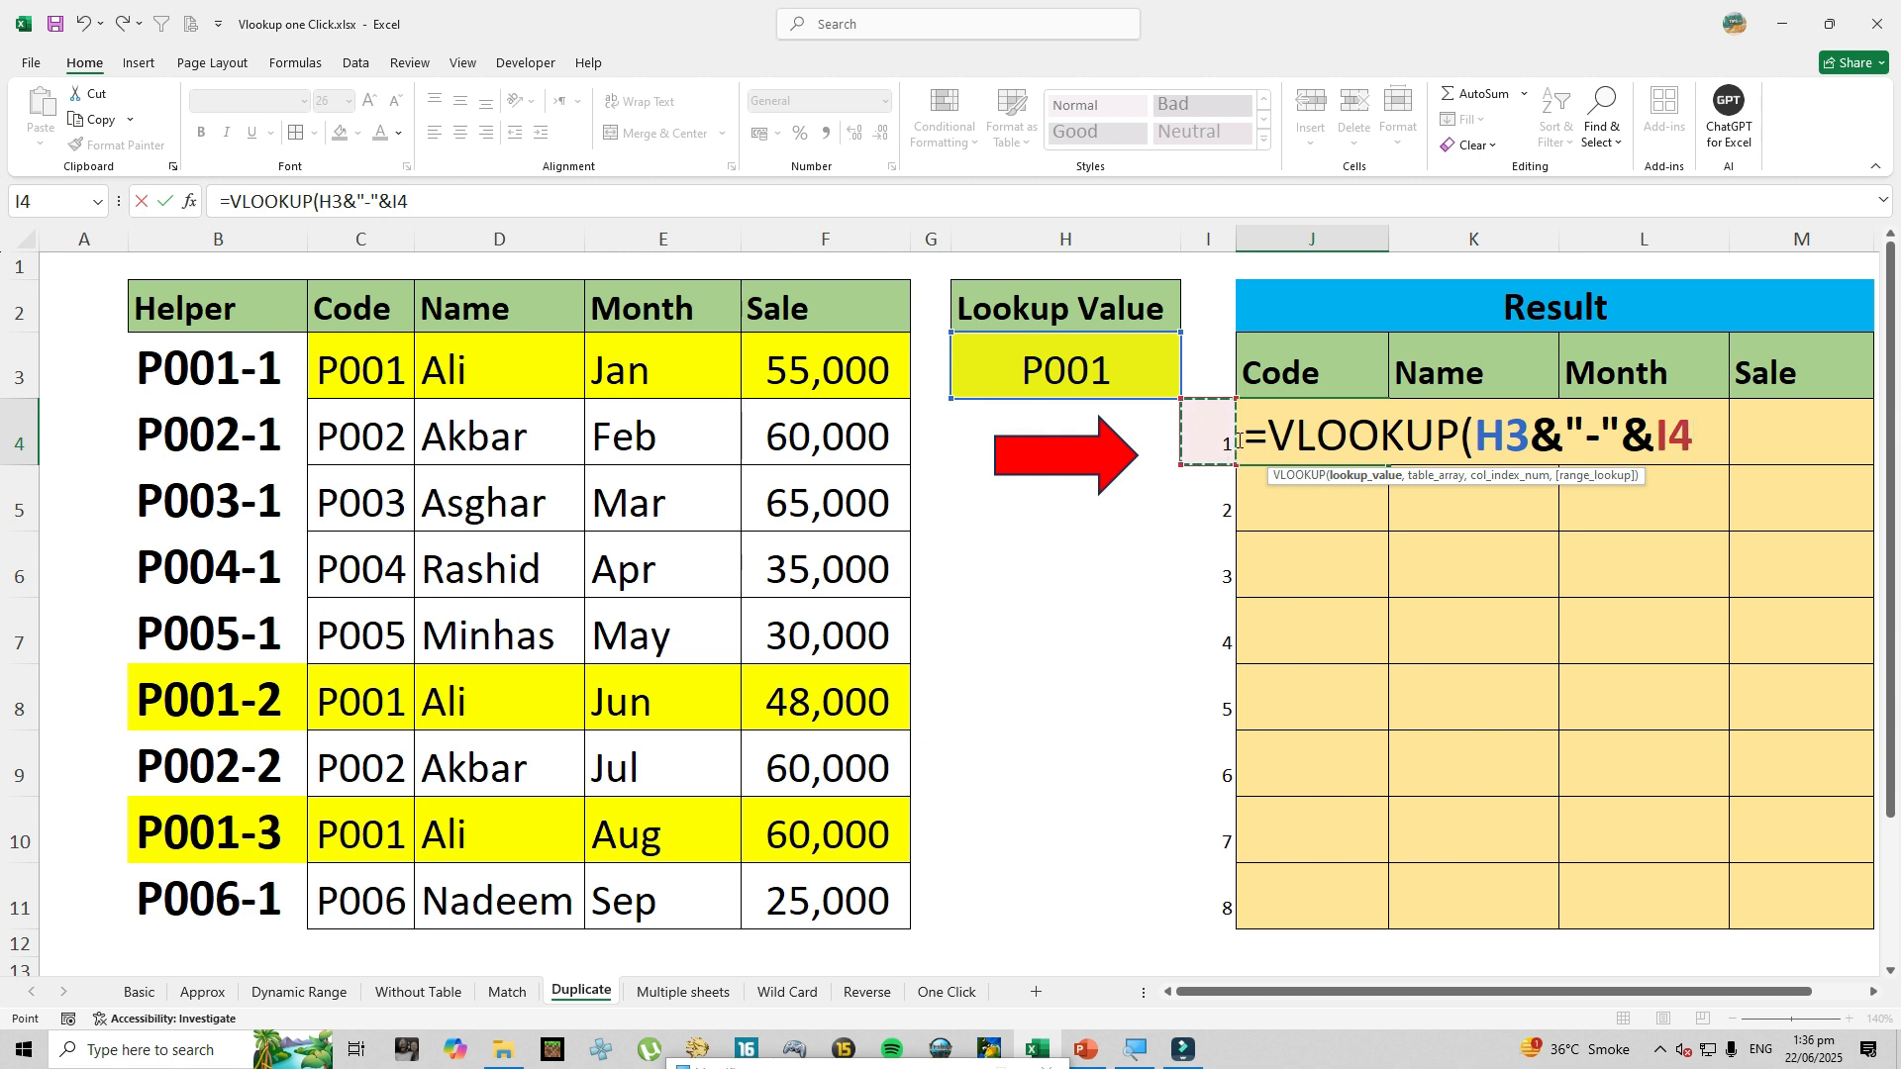
Complete J4's VLOOKUP with table range B2:F11, column index 2 and exact match 0.
type(",")
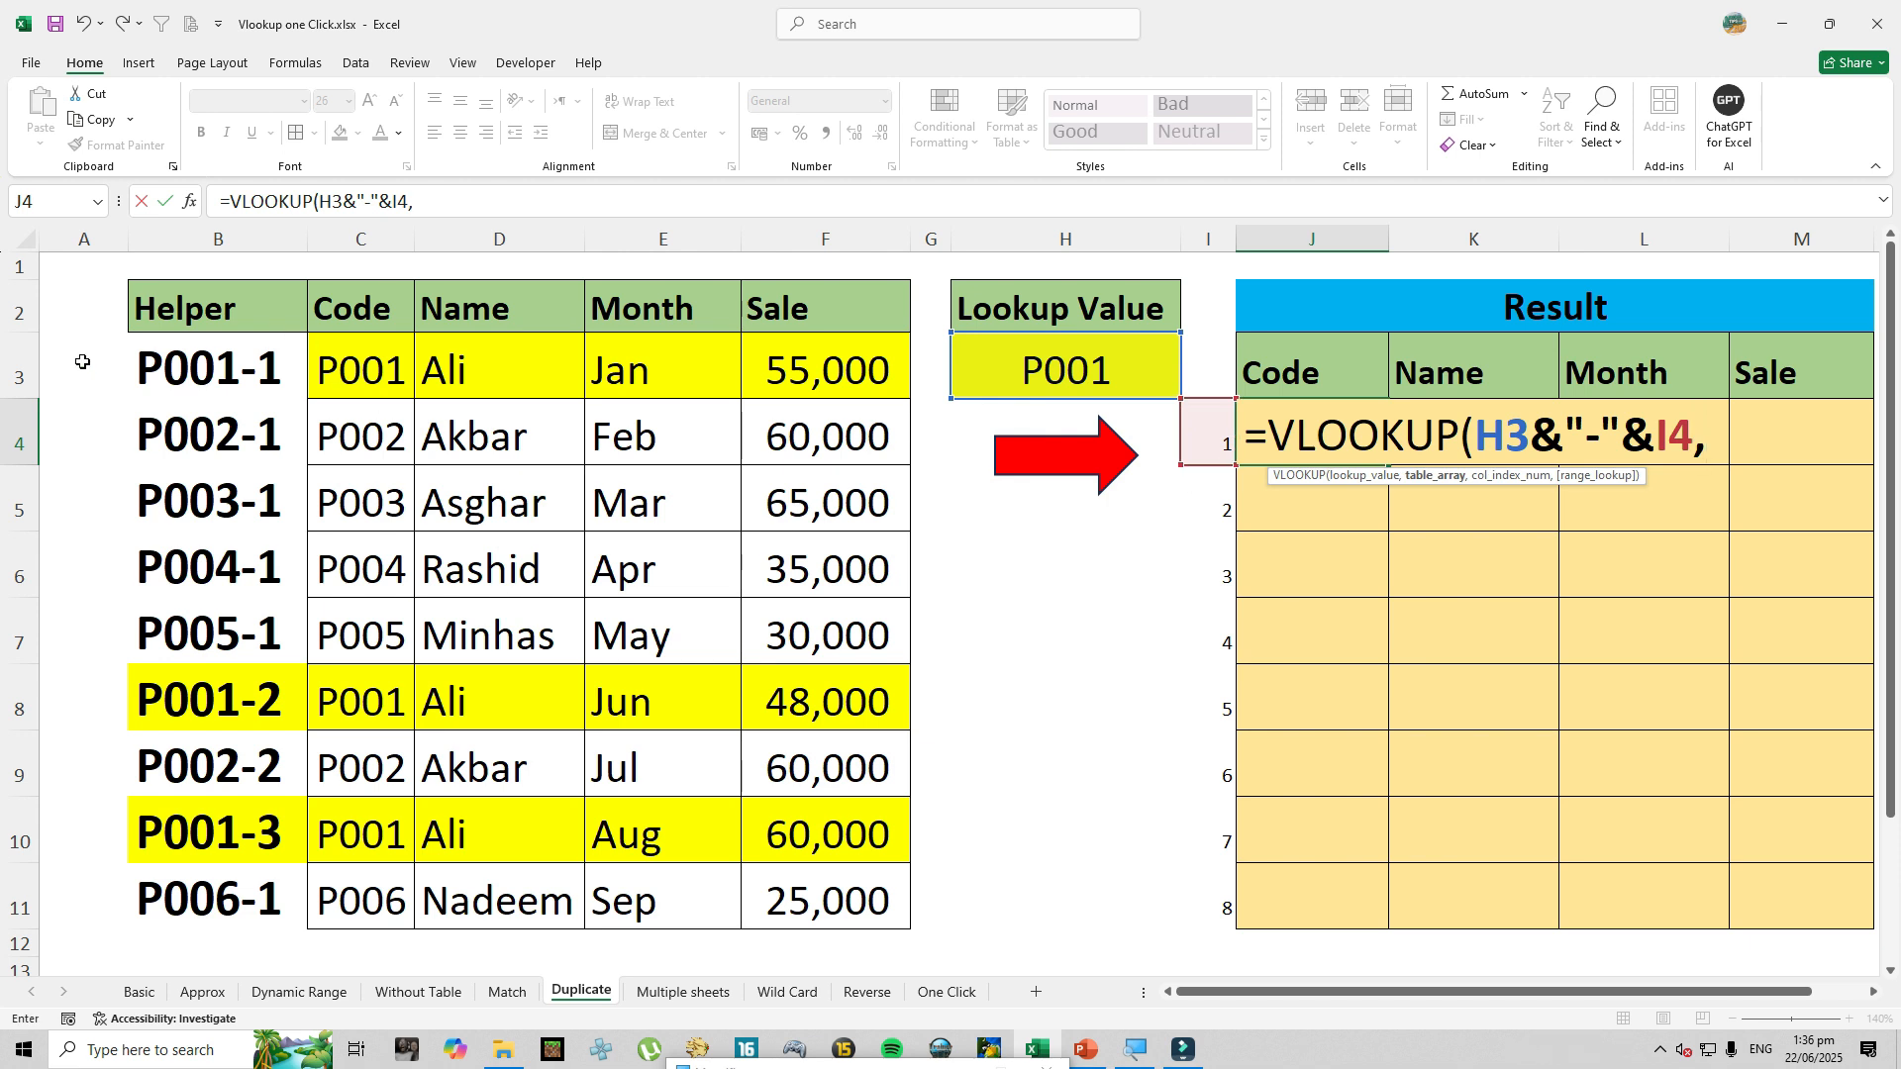
left_click_drag(166, 308, 787, 885)
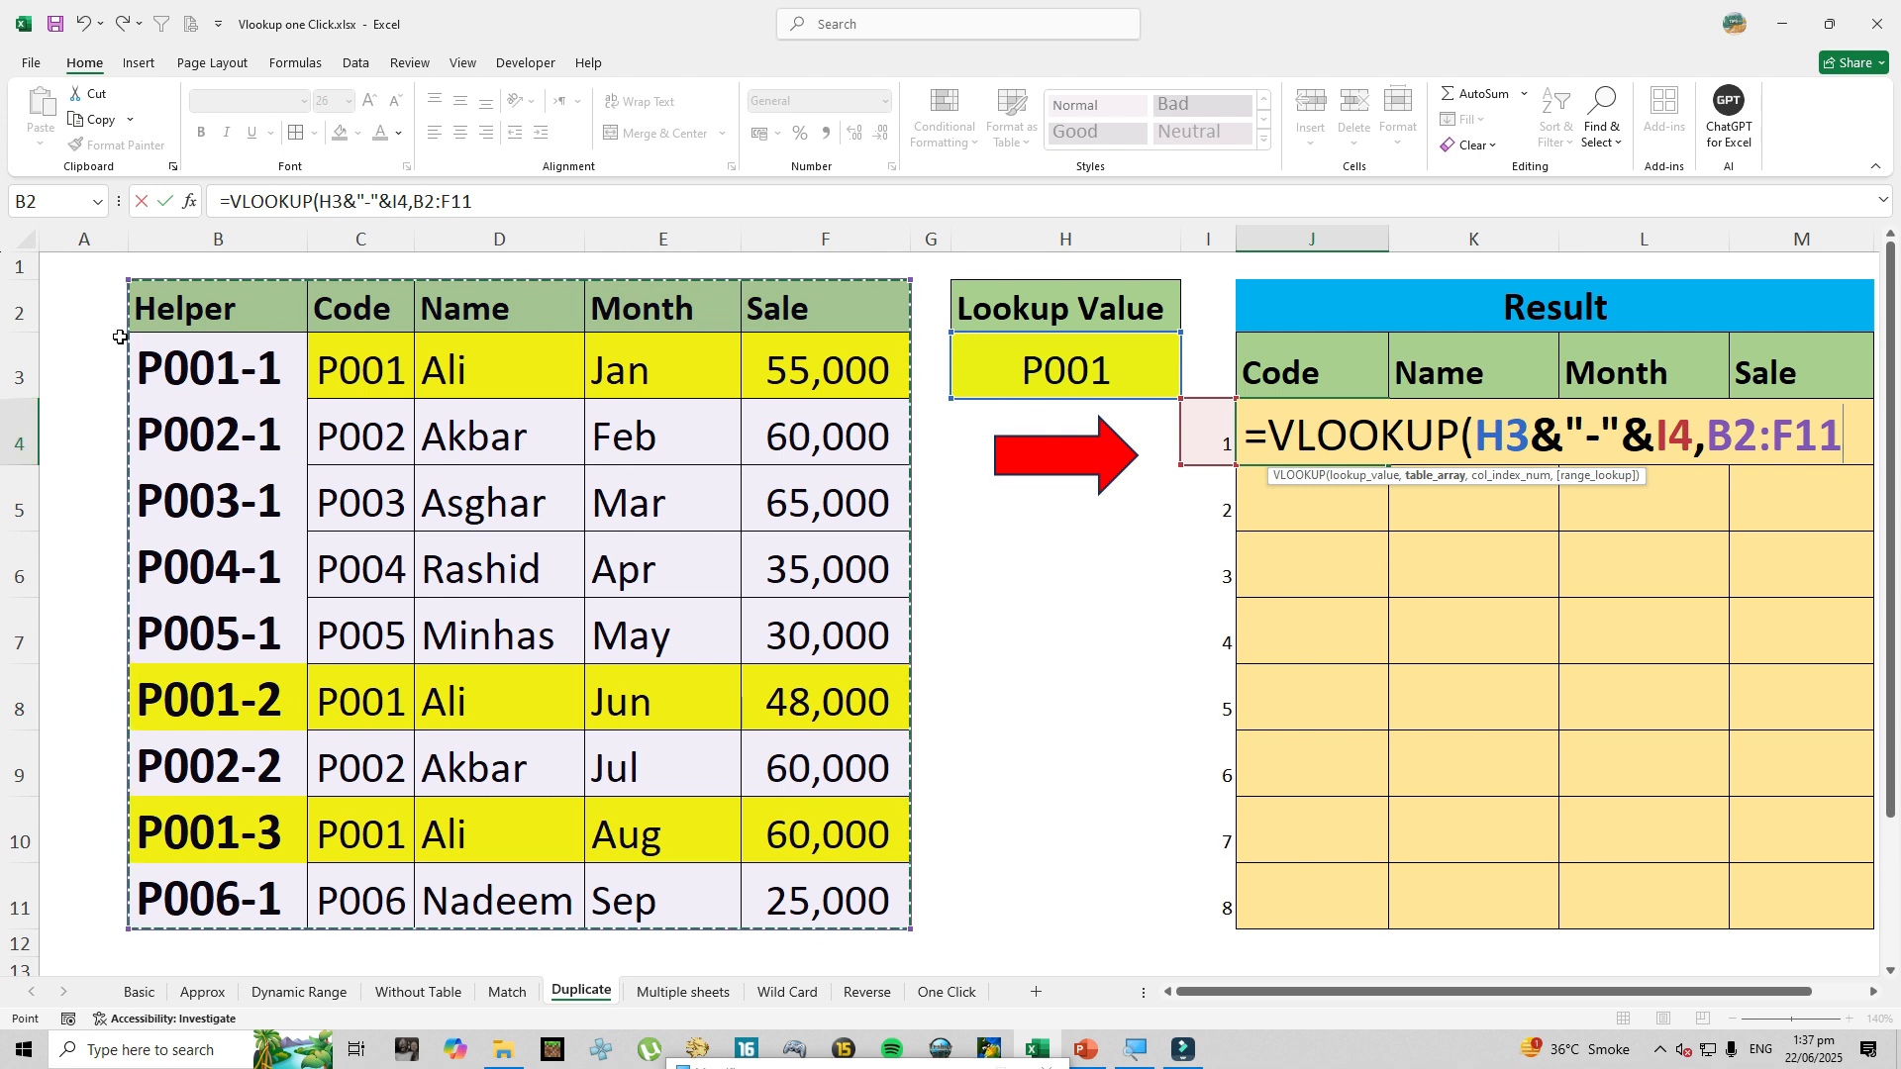
type(",")
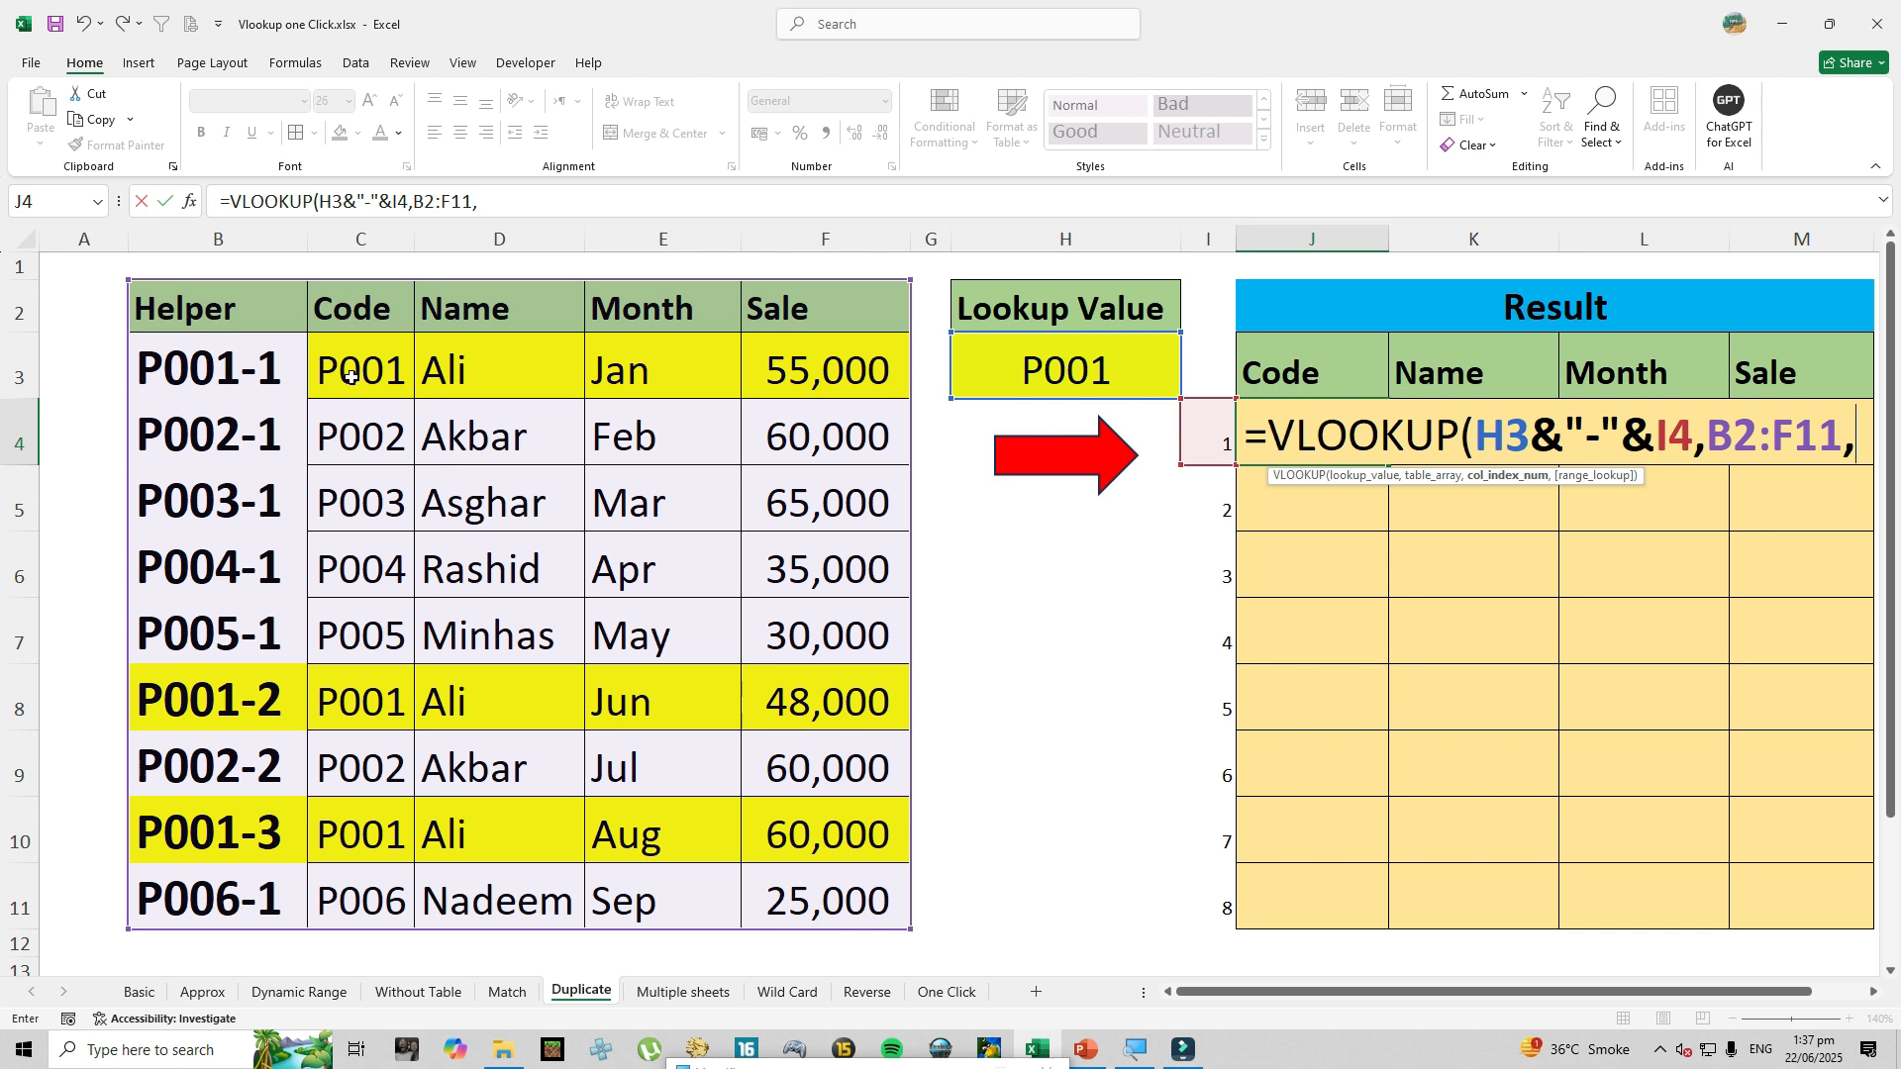
type("2")
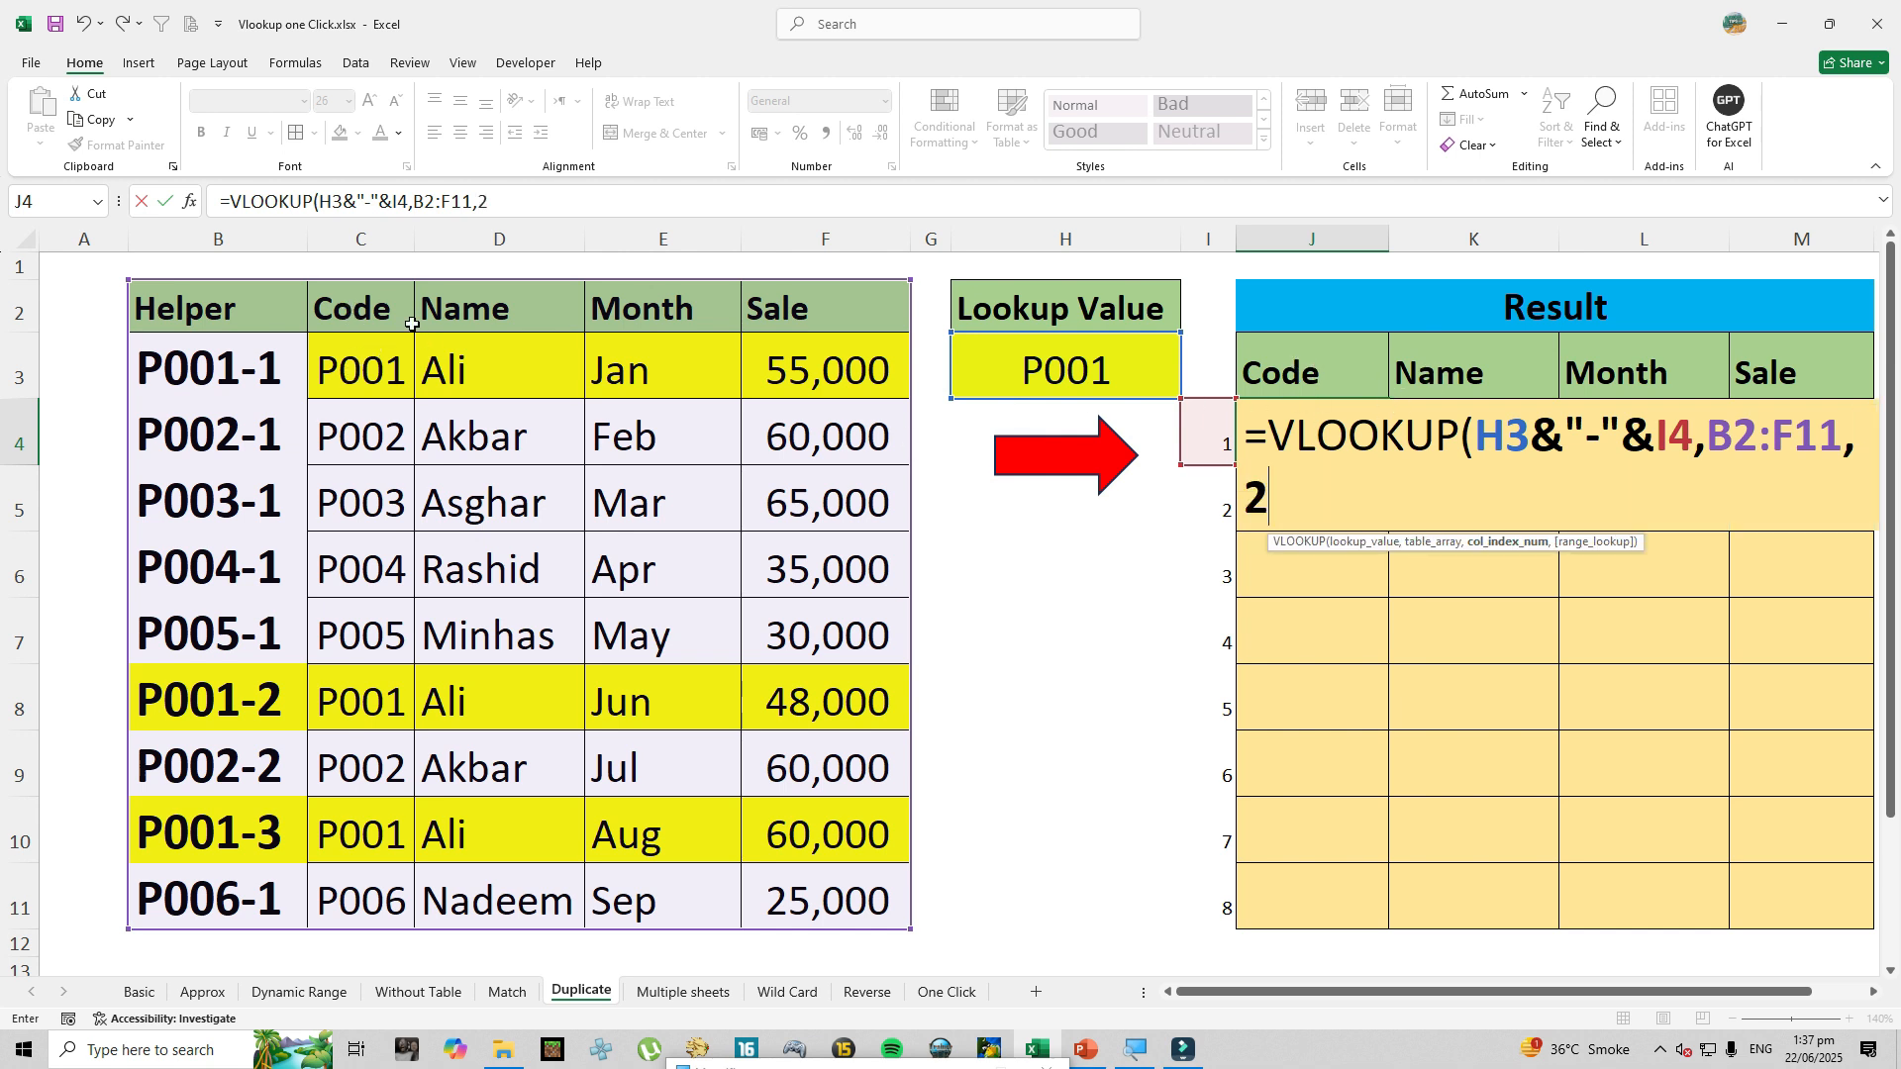
type(",")
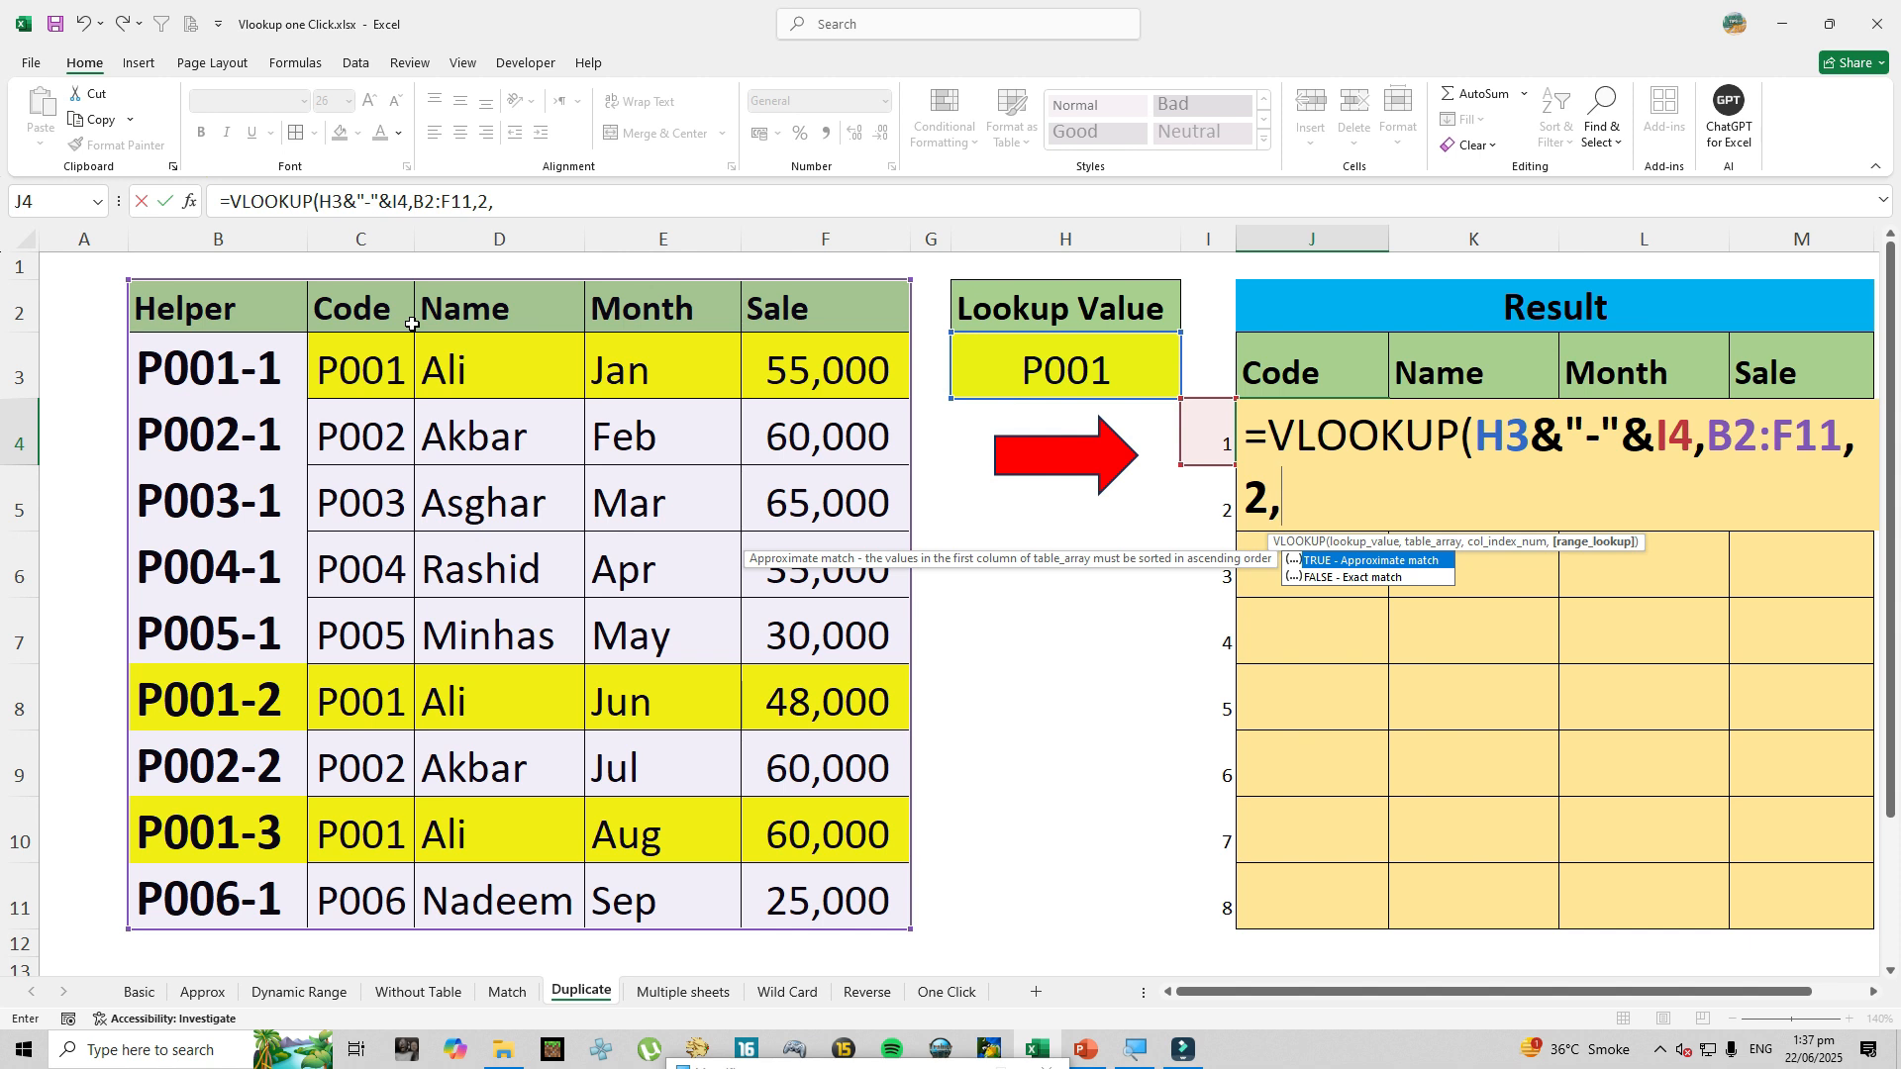
type("0)")
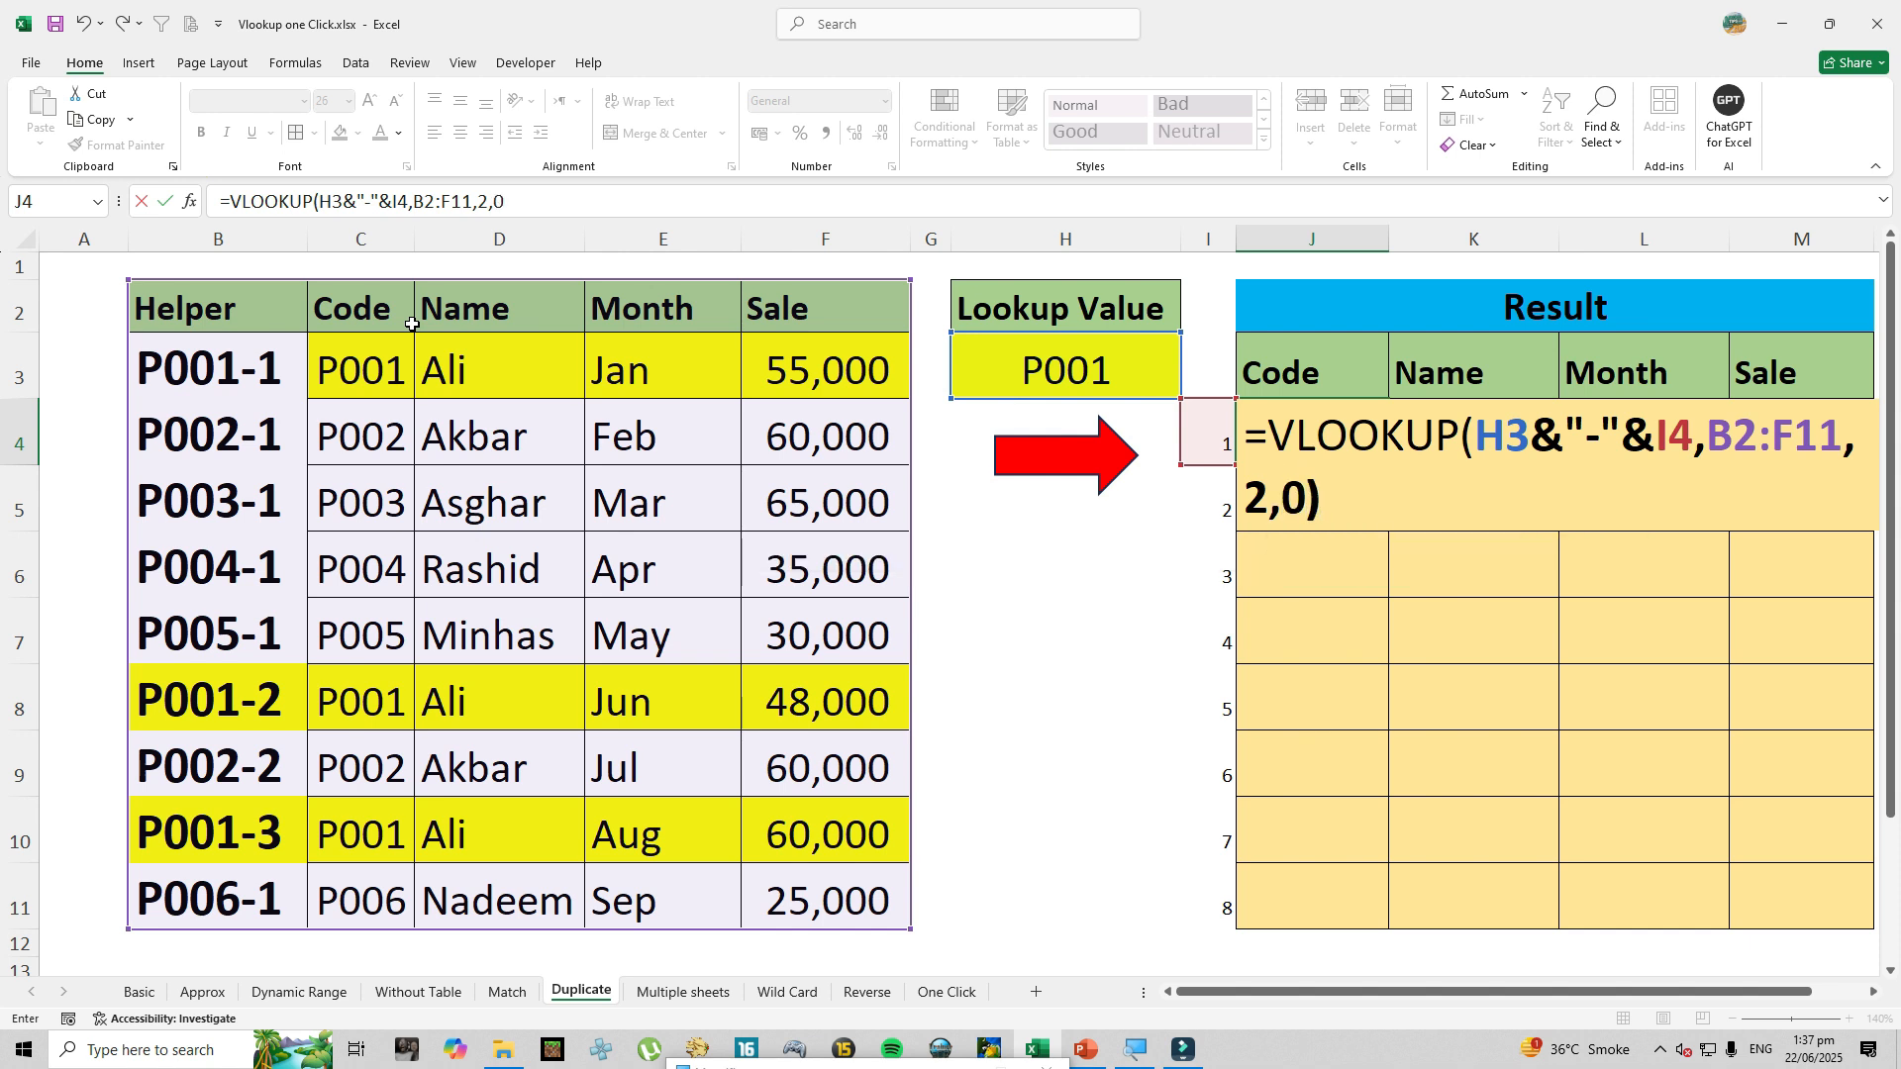
key("ctrl+Return")
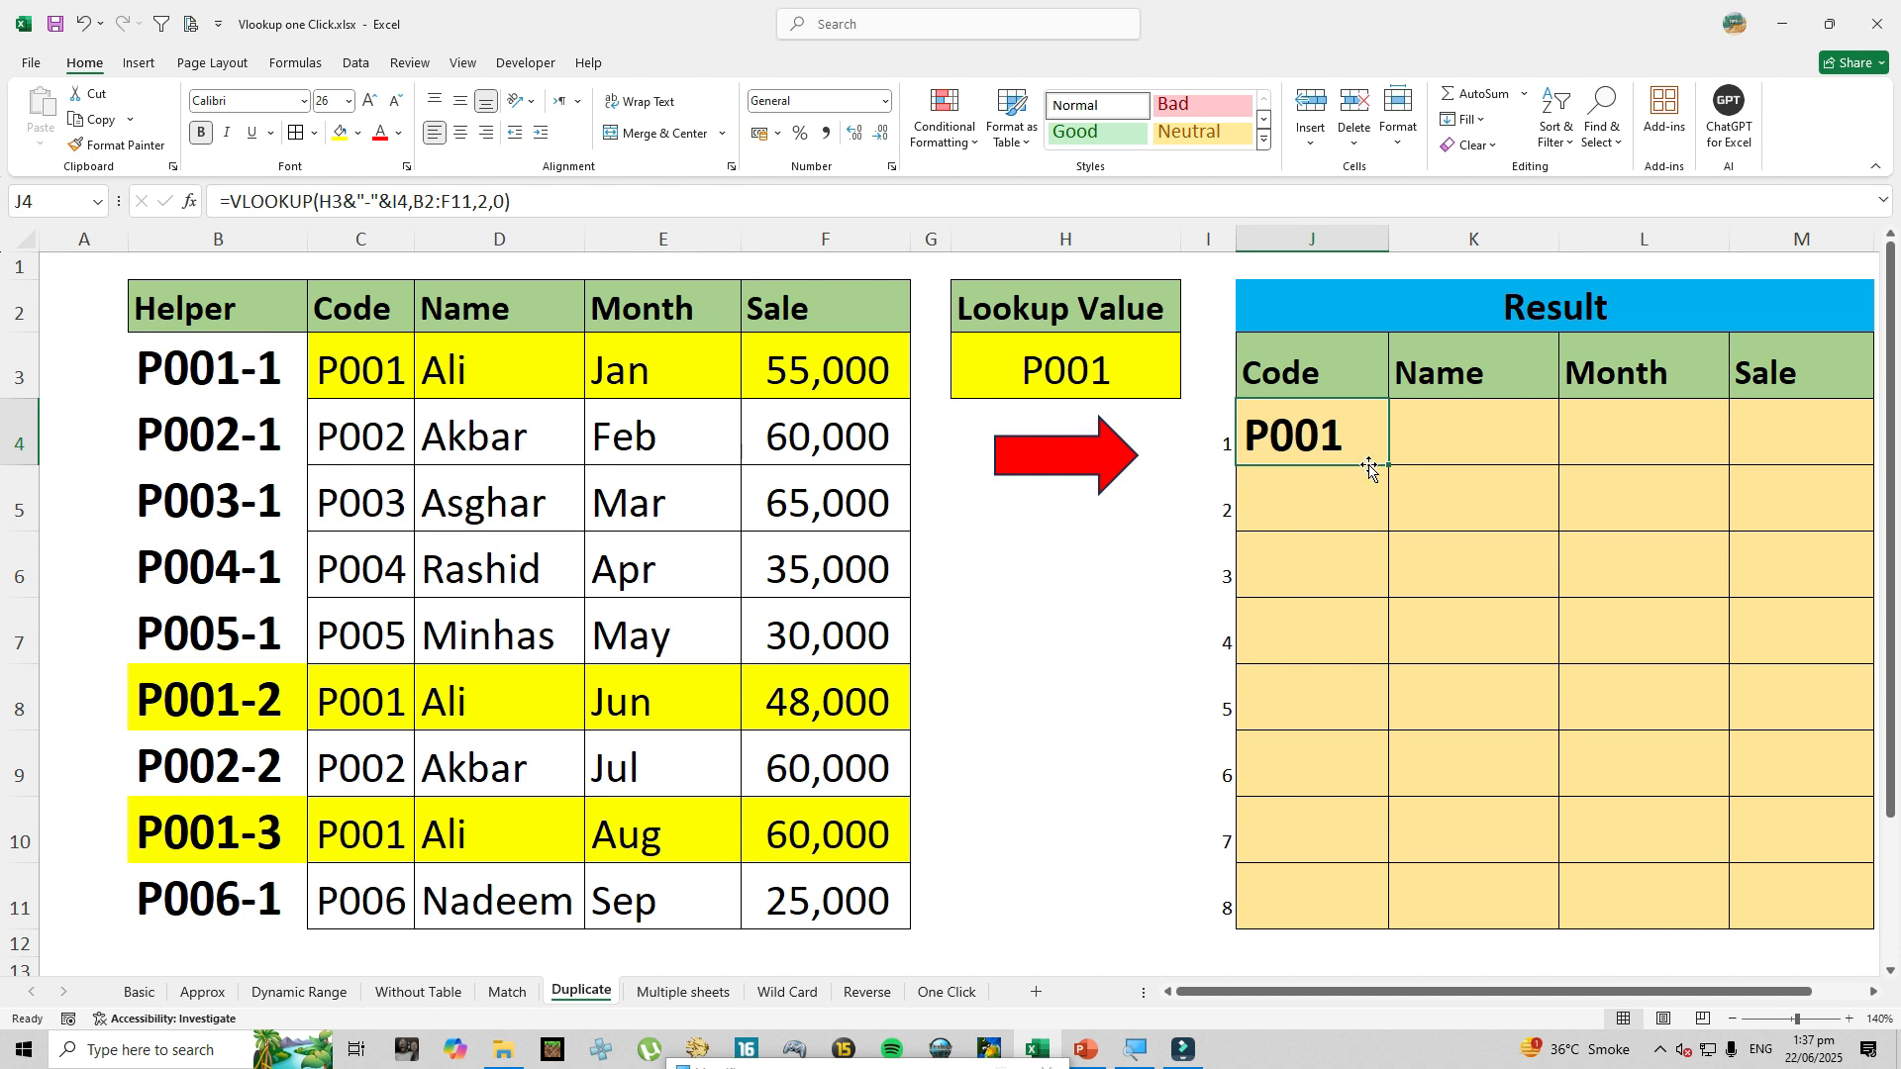
Make the lookup cell and table absolute in J4, giving =VLOOKUP($H$3&"-"&I4,$B$2:$F$11,2,0).
double_click(1355, 436)
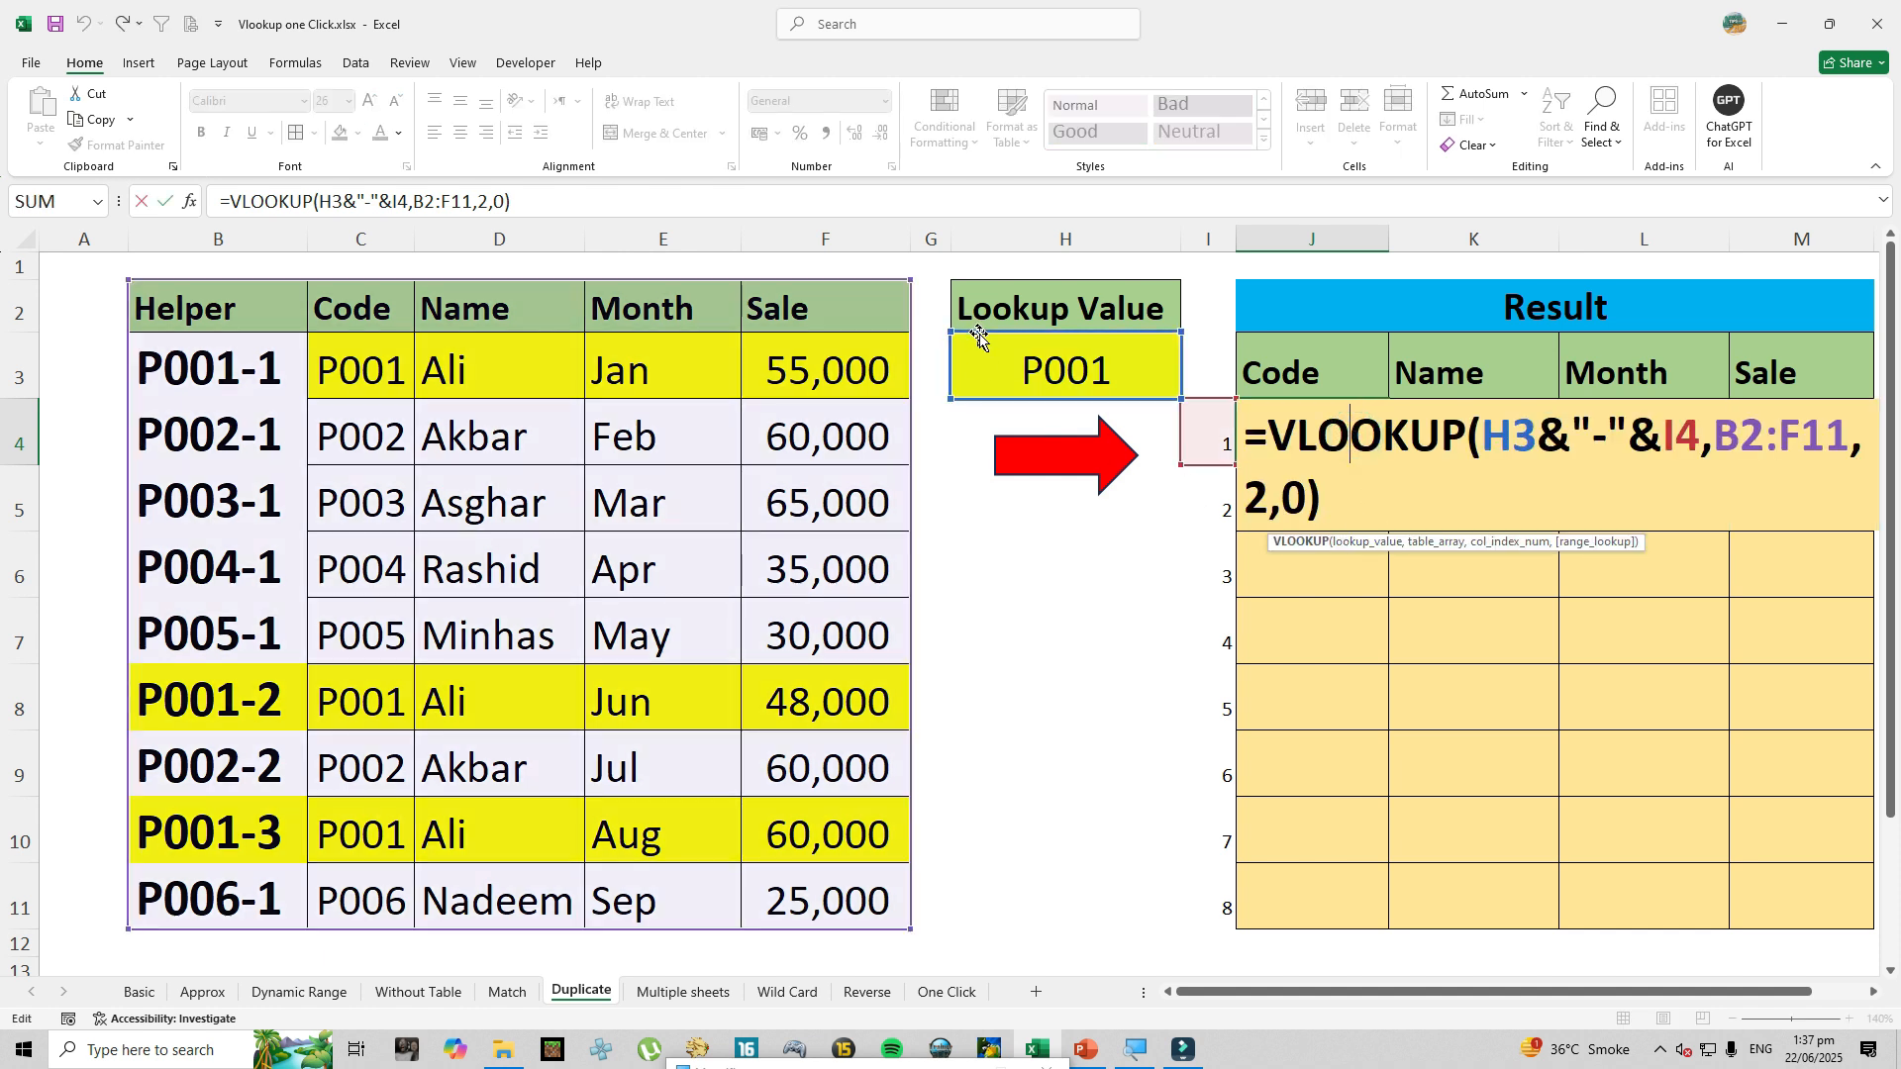
key("Return")
double_click(1317, 436)
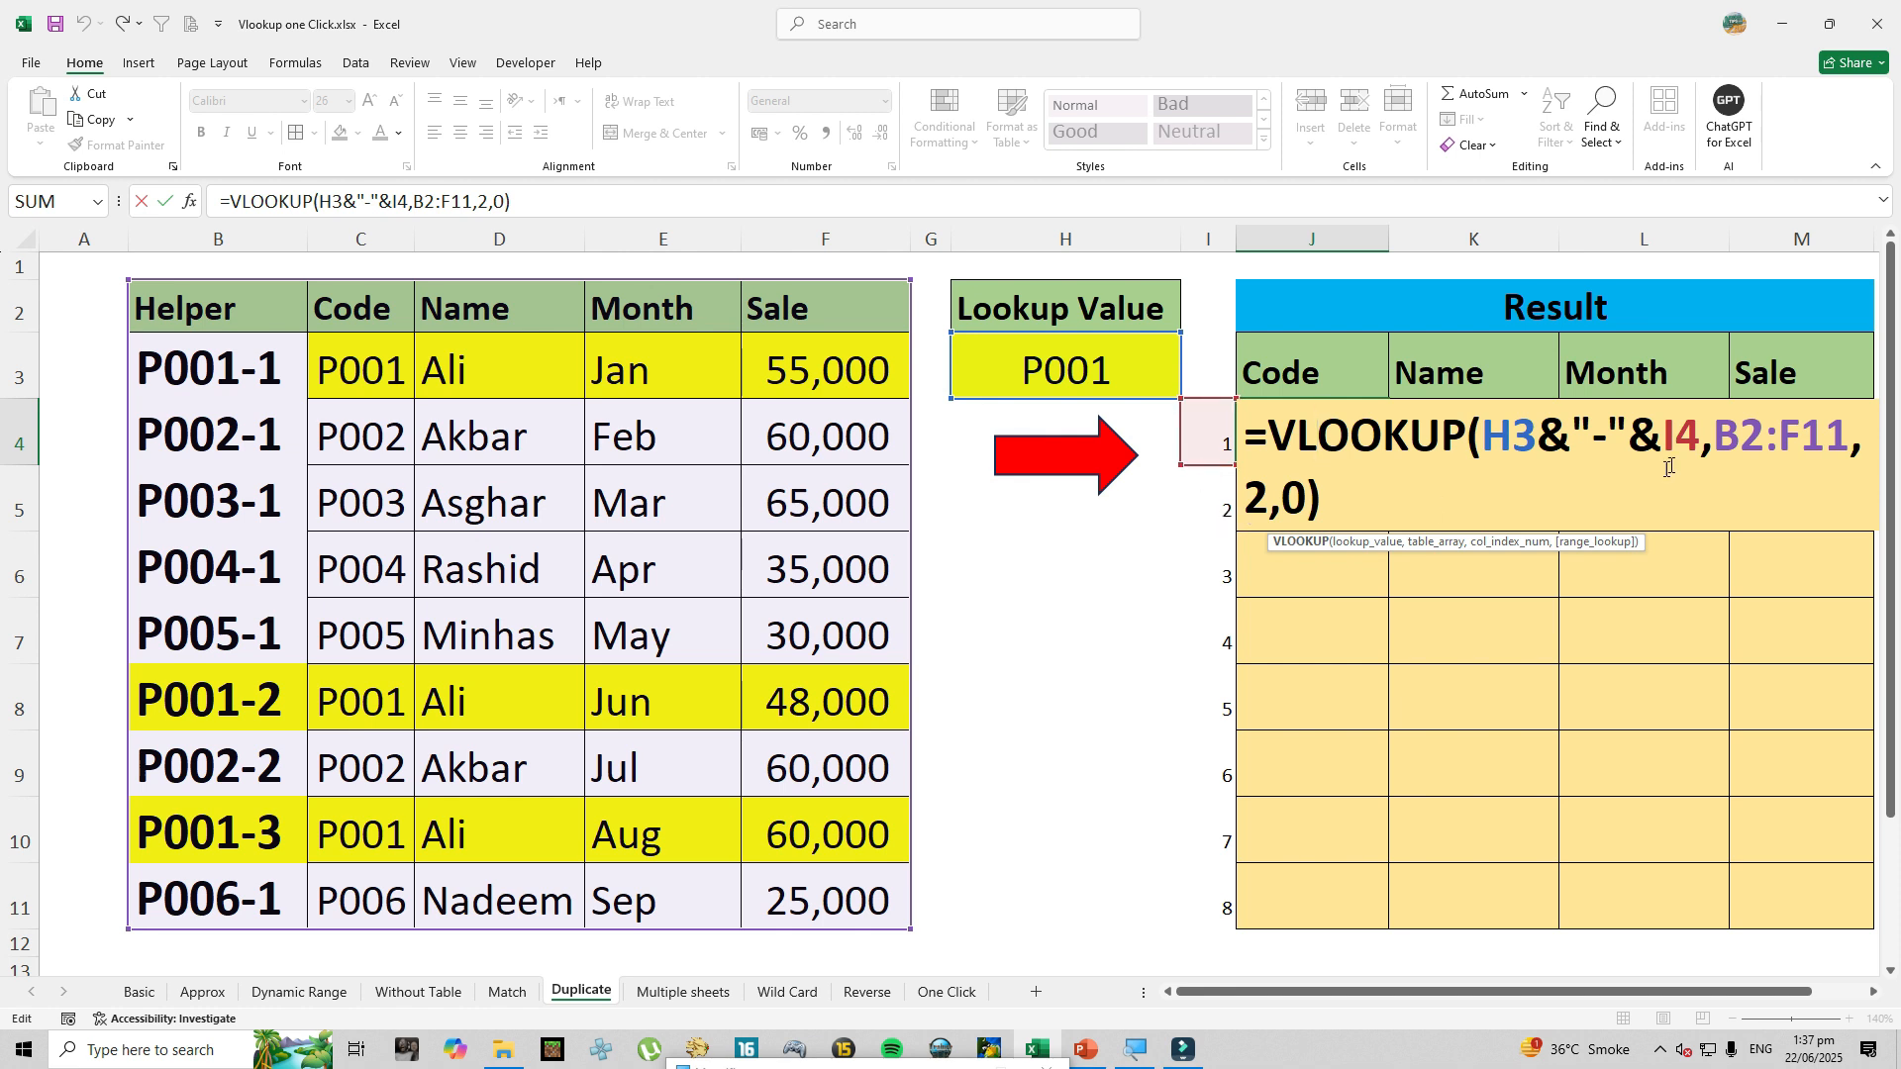
left_click(1512, 436)
key("F4")
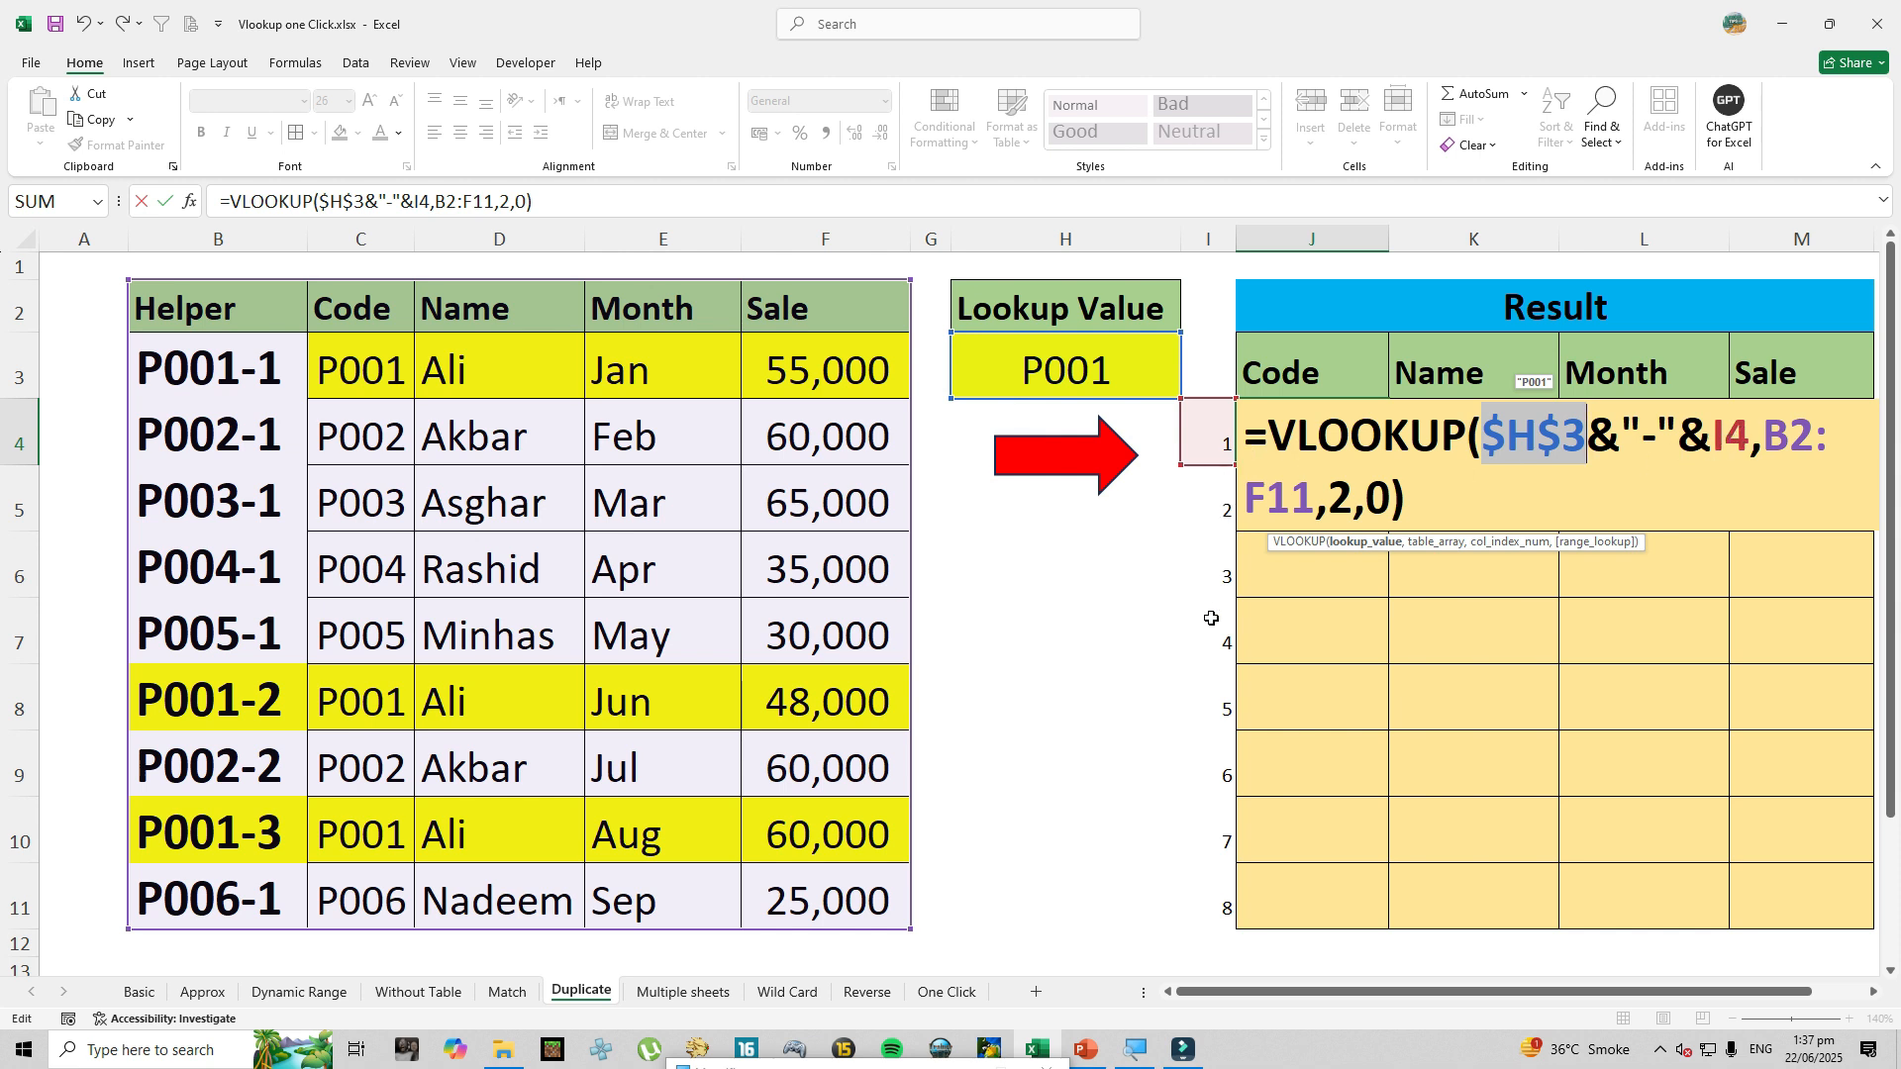
left_click_drag(1769, 420, 1308, 522)
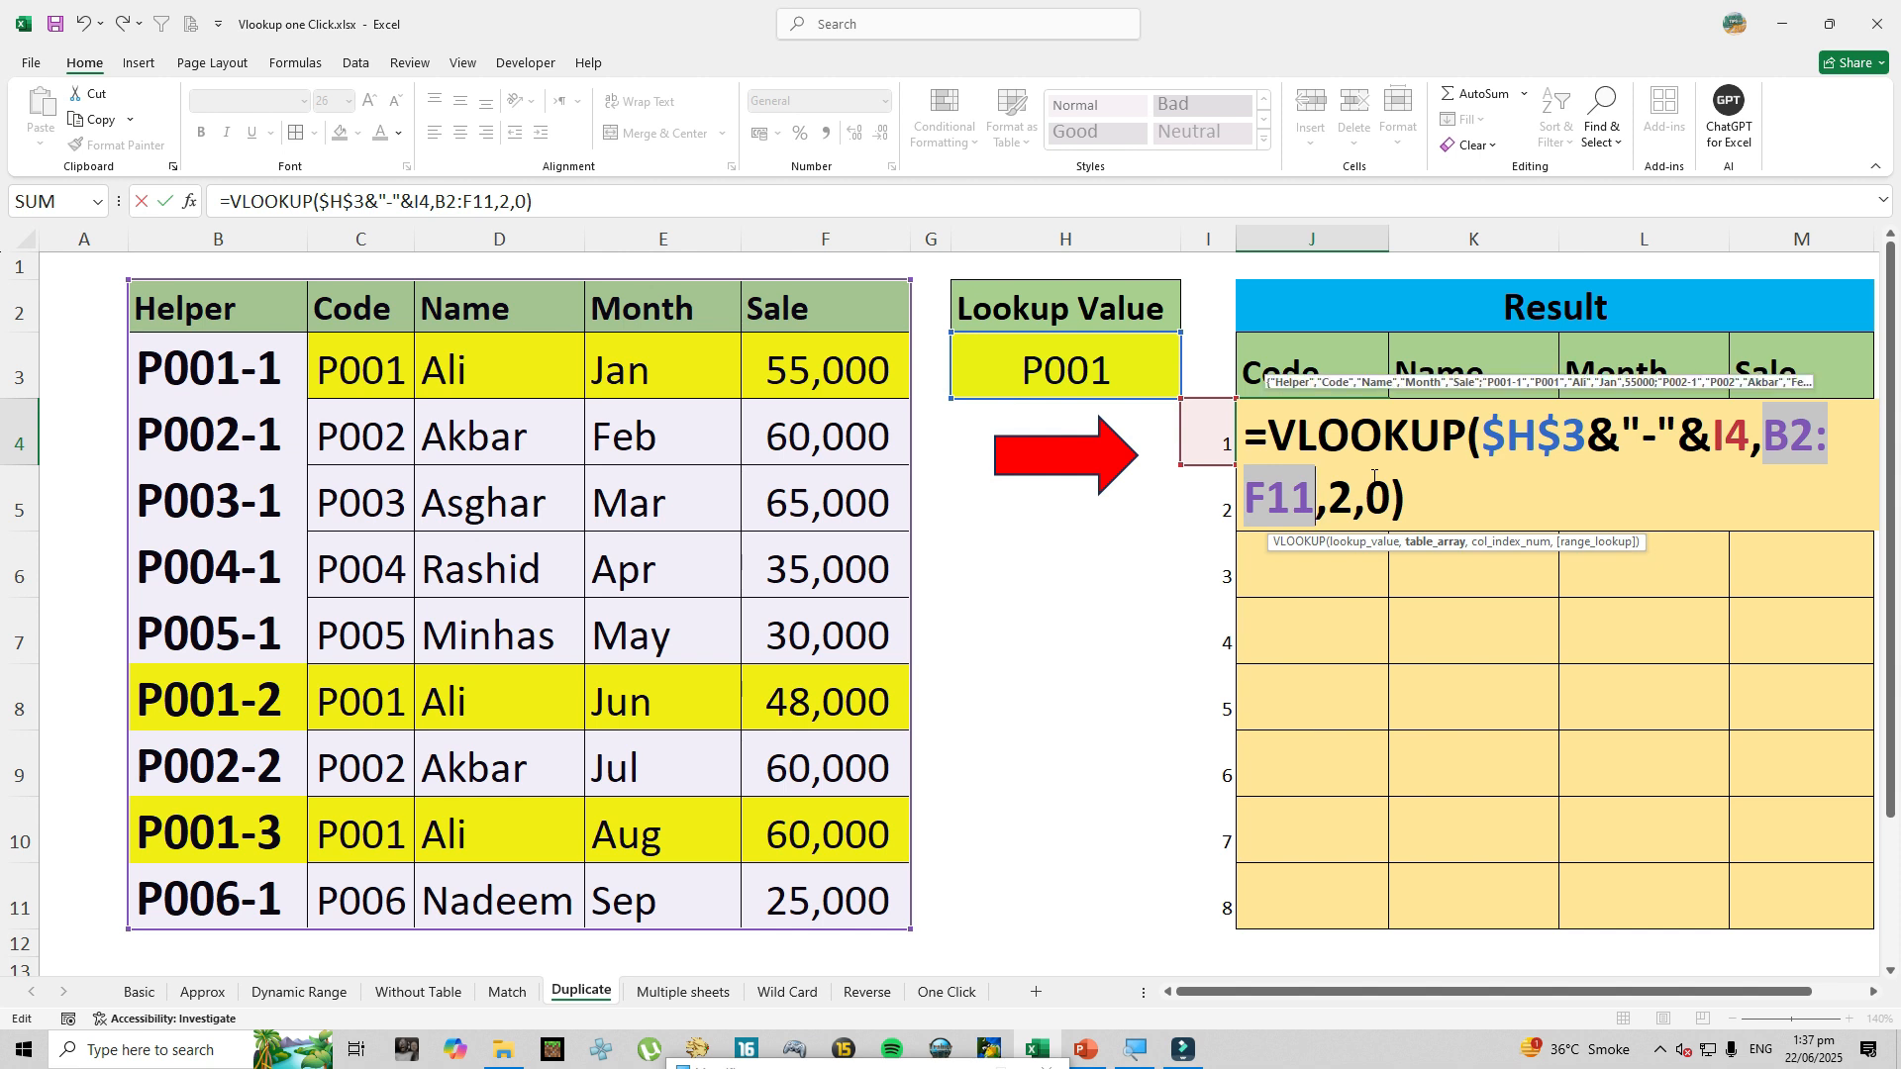
key("F4")
key("Return")
Fill J4's lookup formula down the result Code column to J11.
left_click(1365, 419)
left_click_drag(1396, 463, 1416, 922)
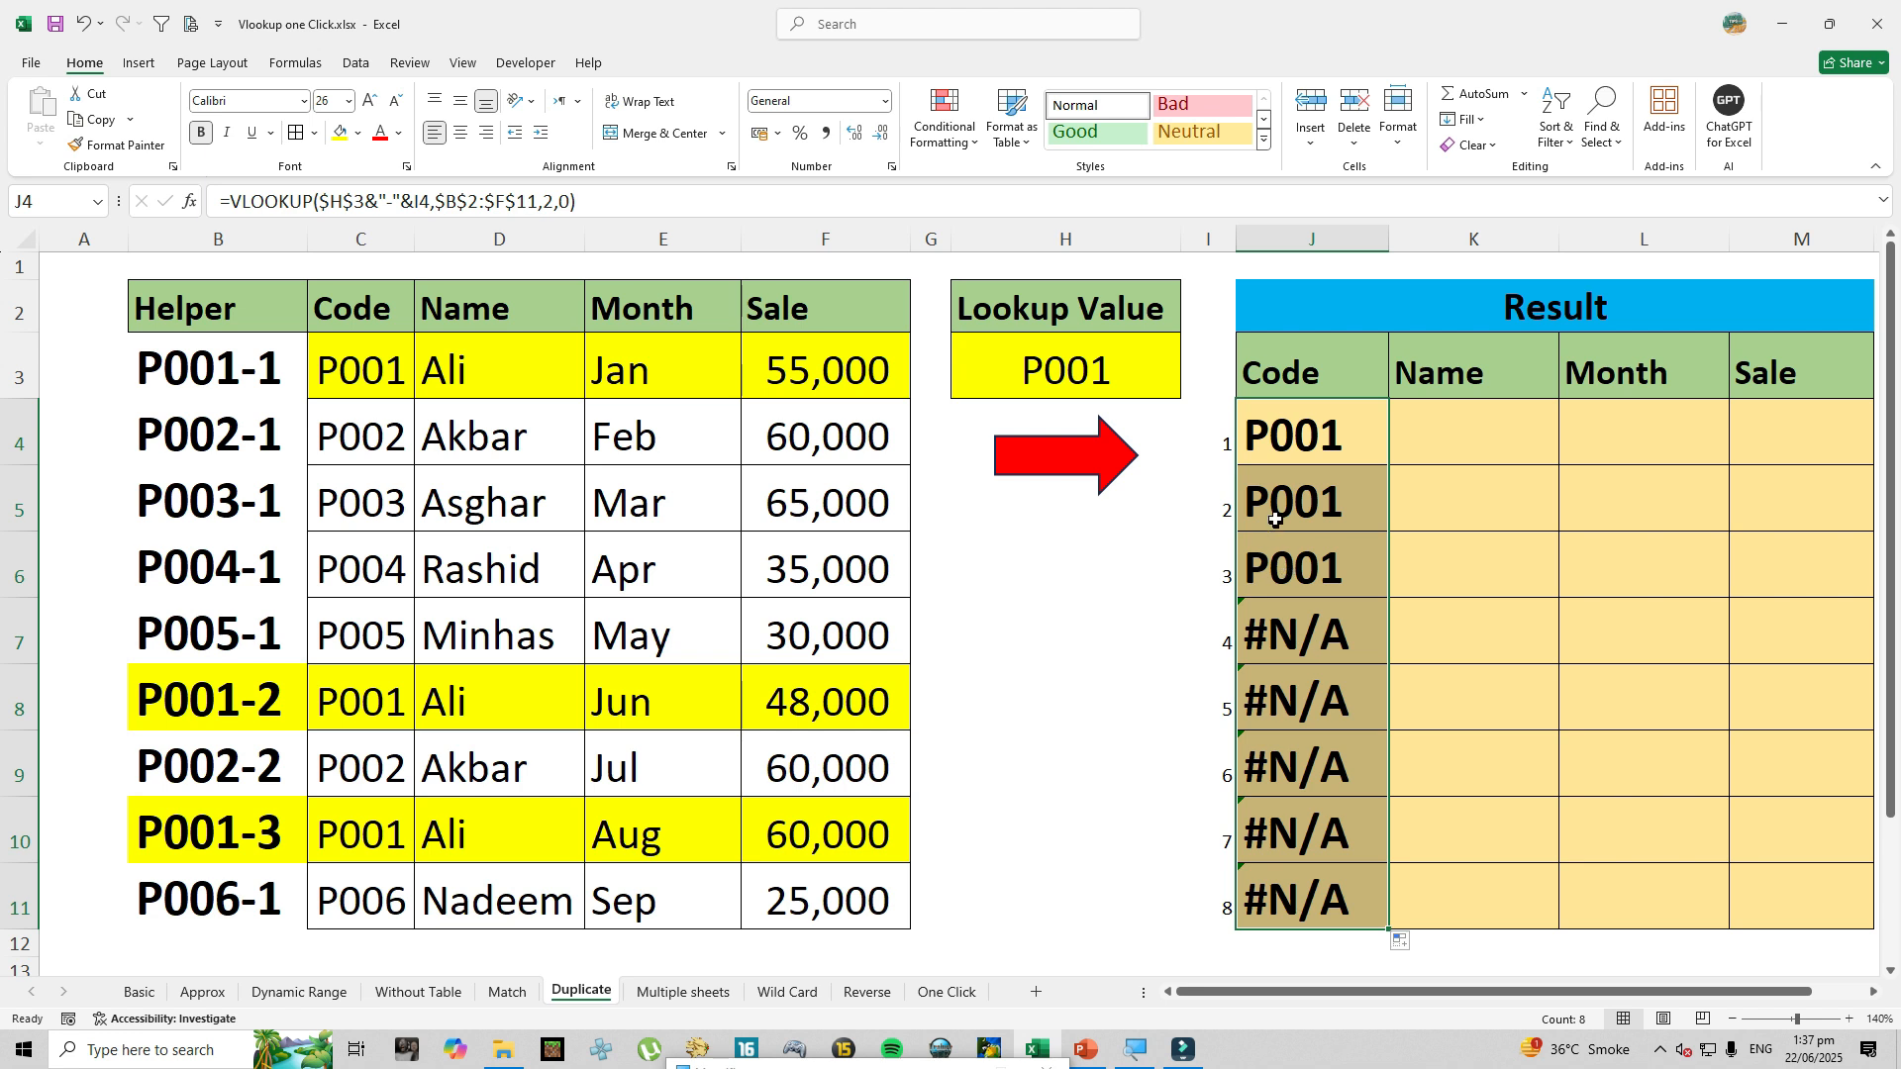
left_click(1268, 452)
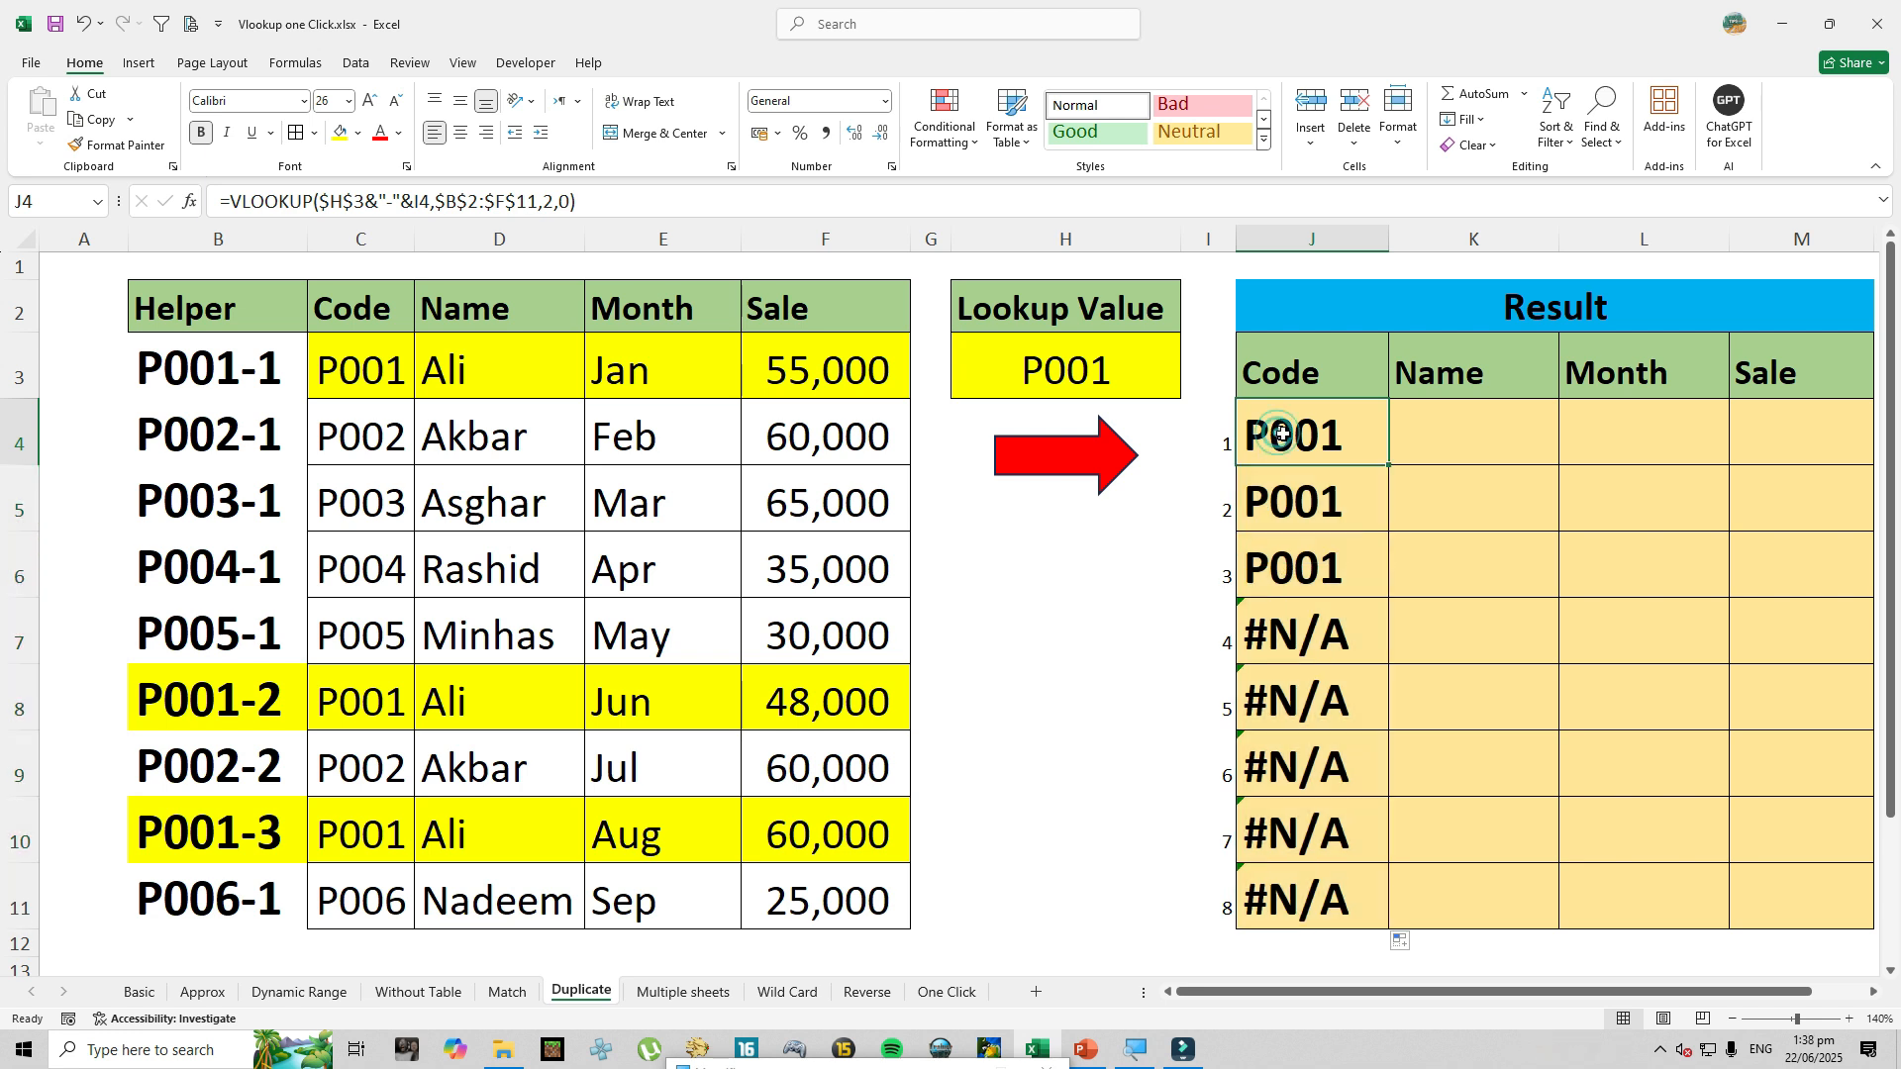
Copy J4's formula text with its references unchanged into K4 under Name.
left_click(1419, 429)
left_click(1275, 426)
left_click_drag(583, 206, 220, 203)
key("ctrl+c")
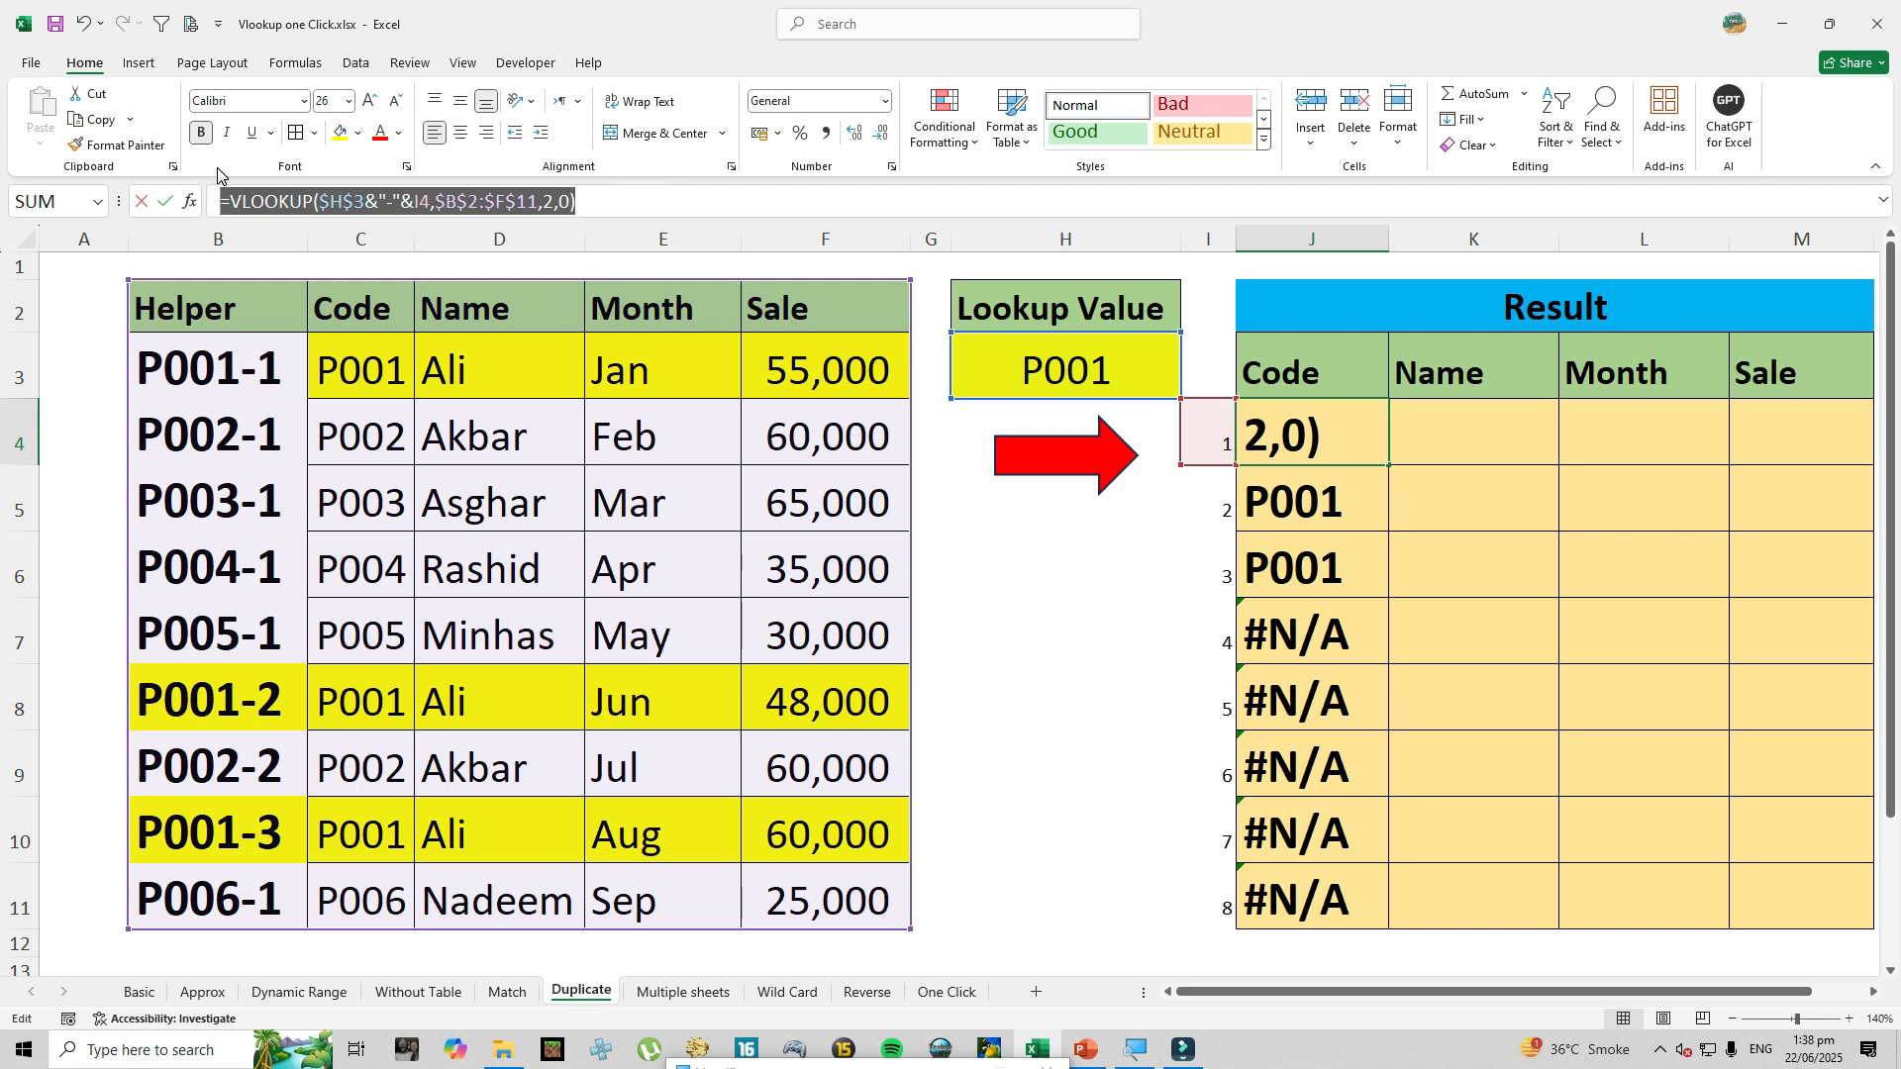
key("Escape")
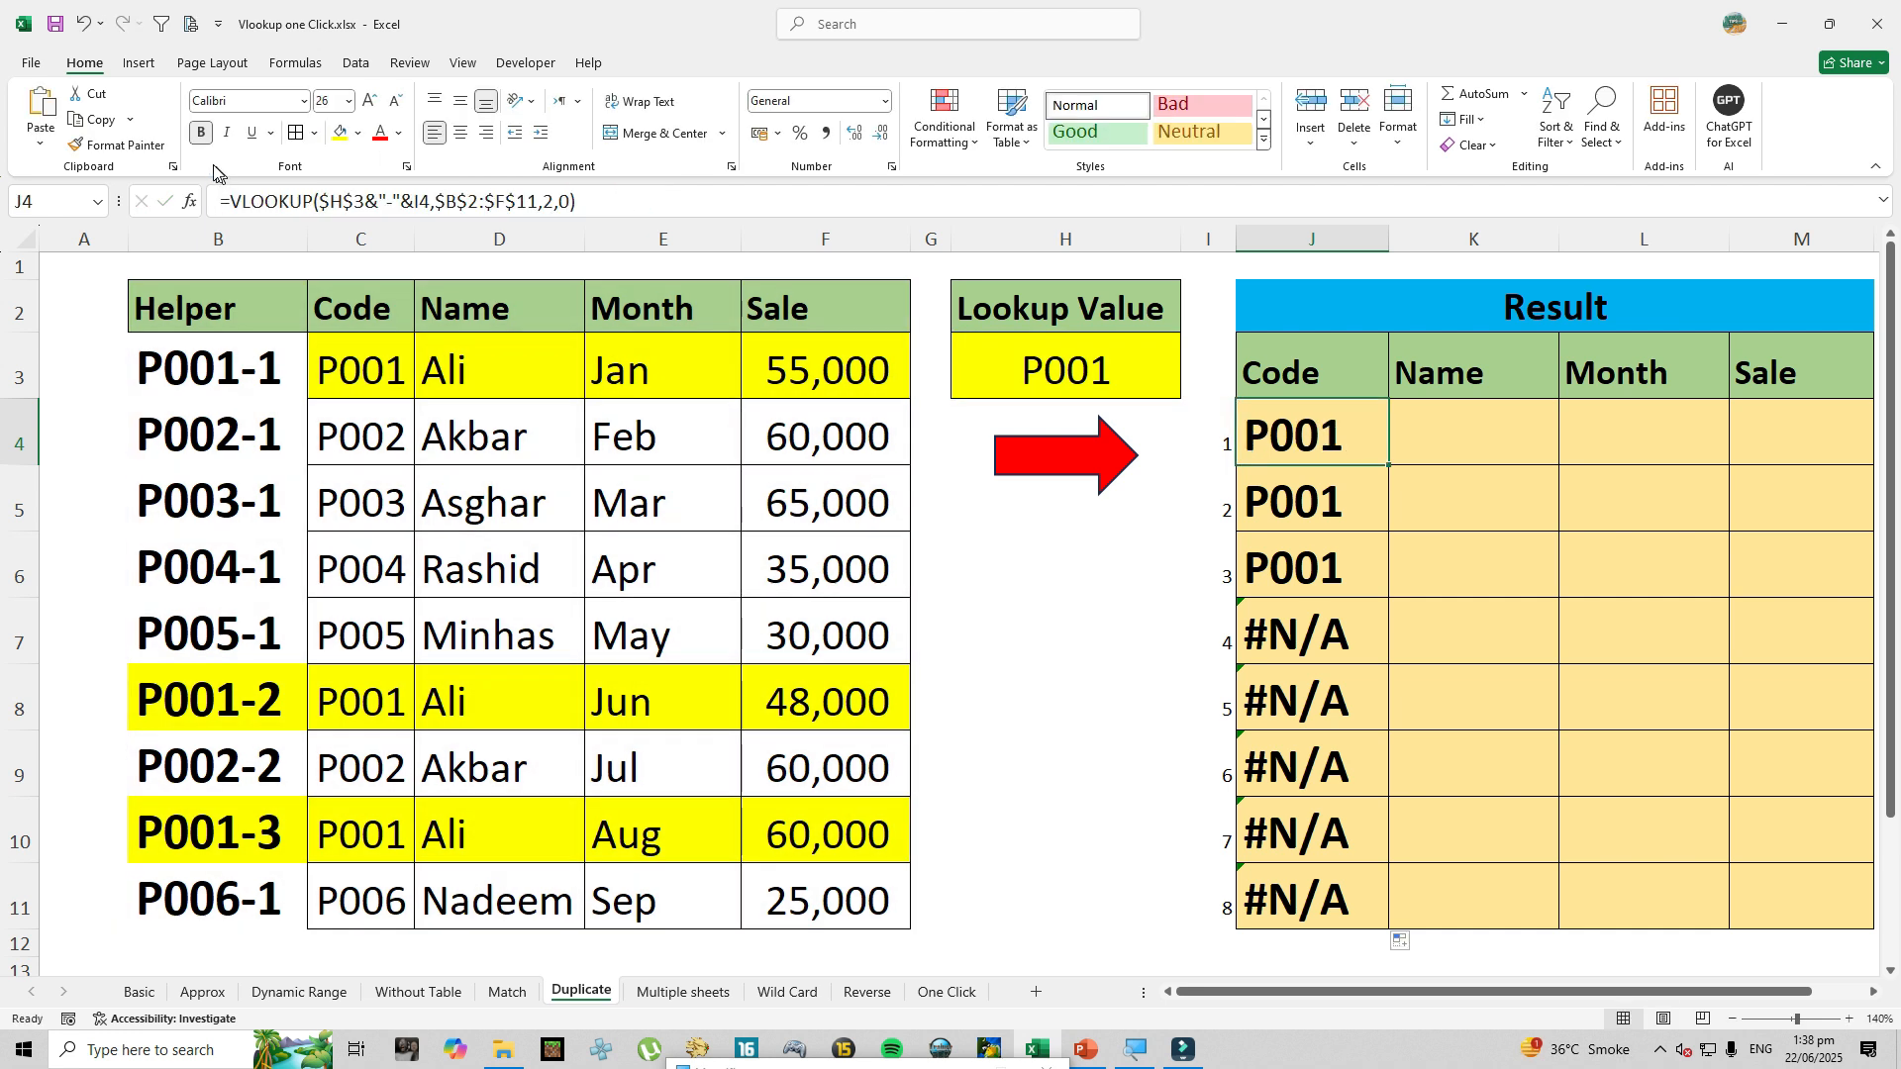
left_click(1415, 433)
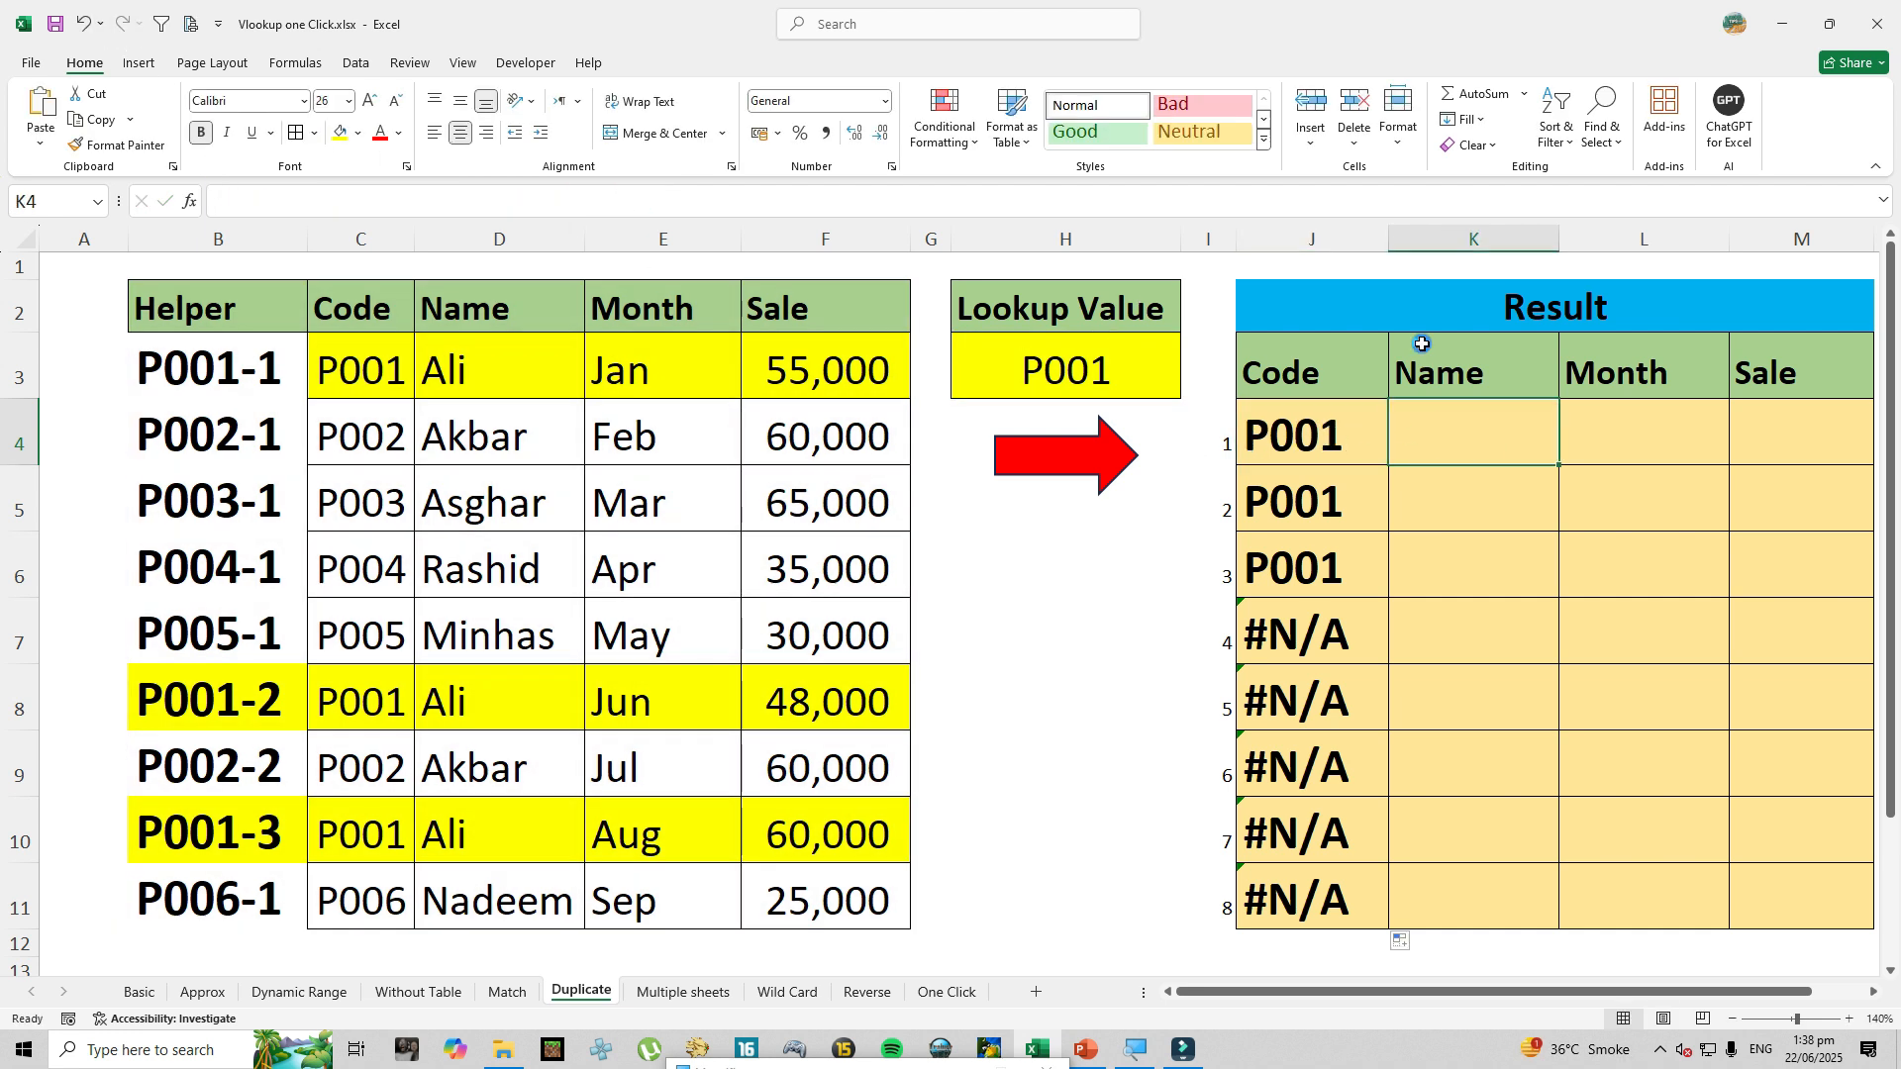
key("ctrl+v")
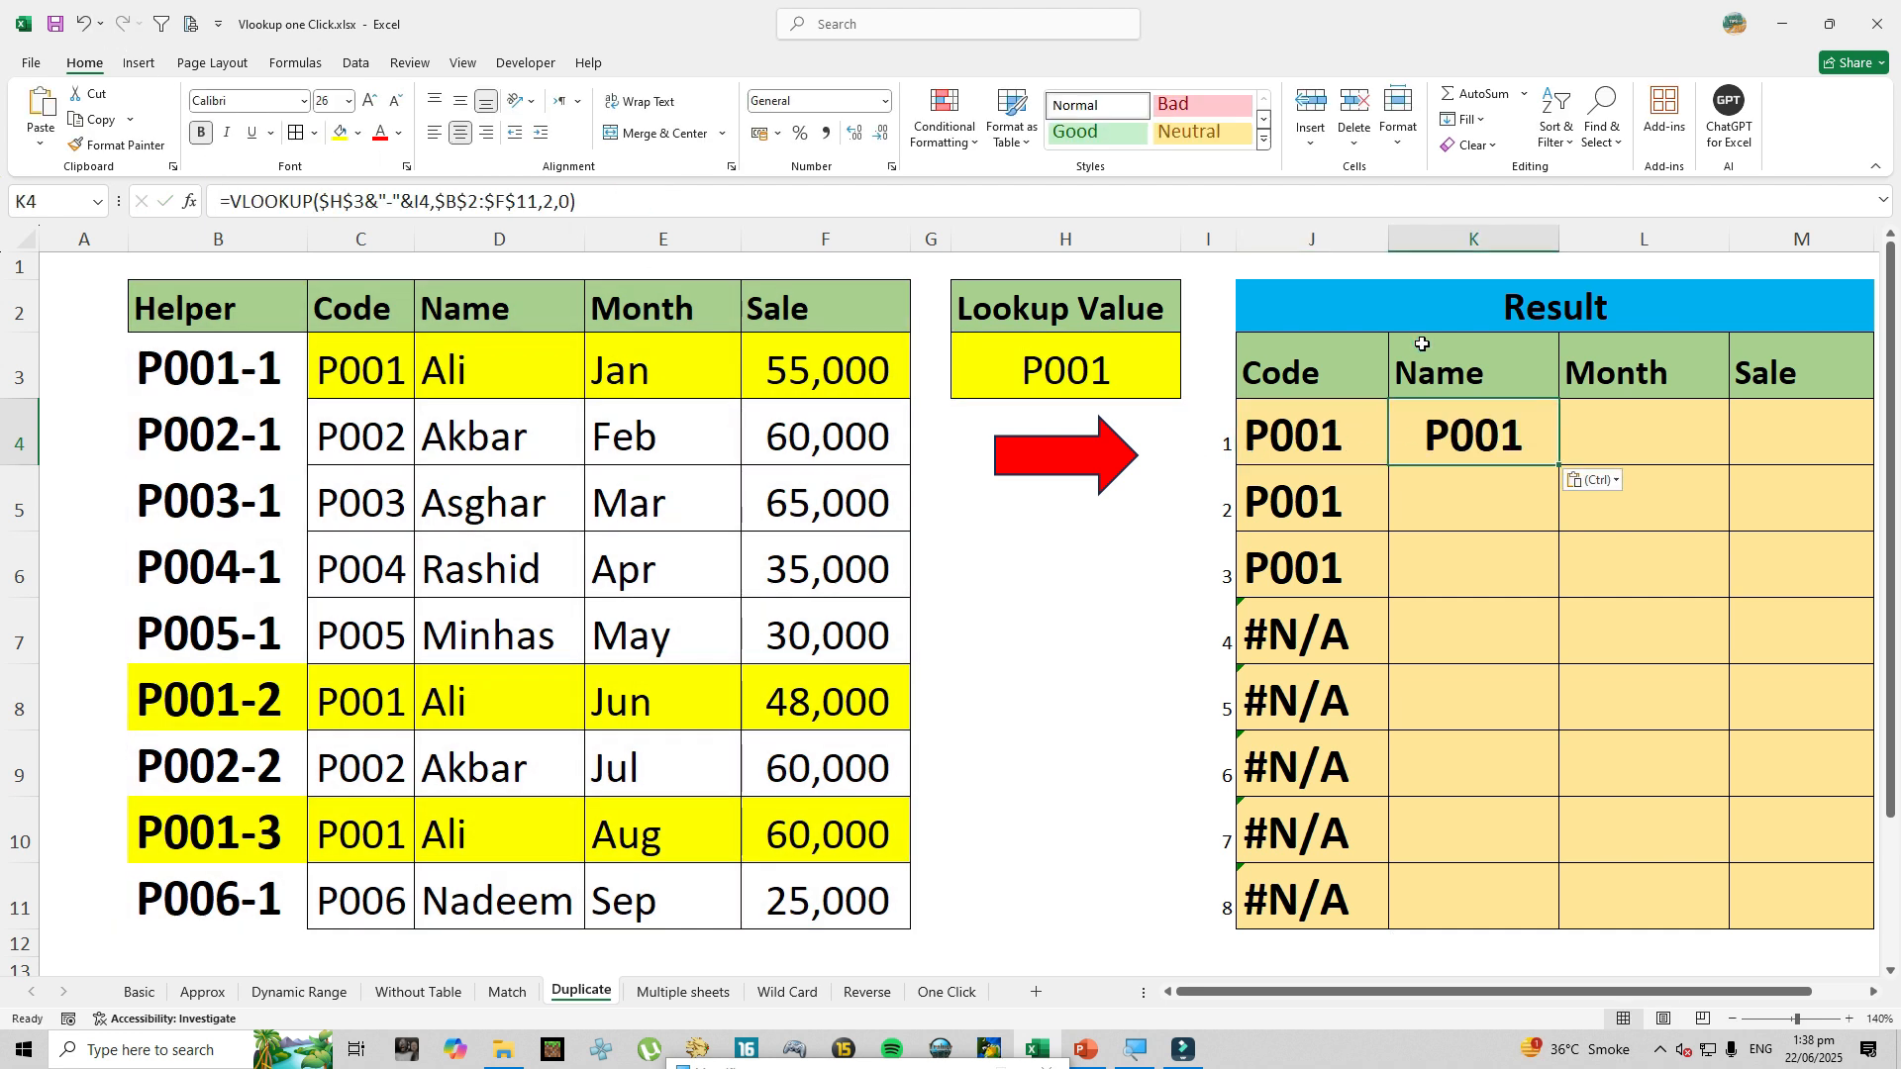
Set the column index in K4's VLOOKUP to 3 and fill the formula down to K11.
double_click(1512, 441)
double_click(1848, 436)
type("3")
key("Return")
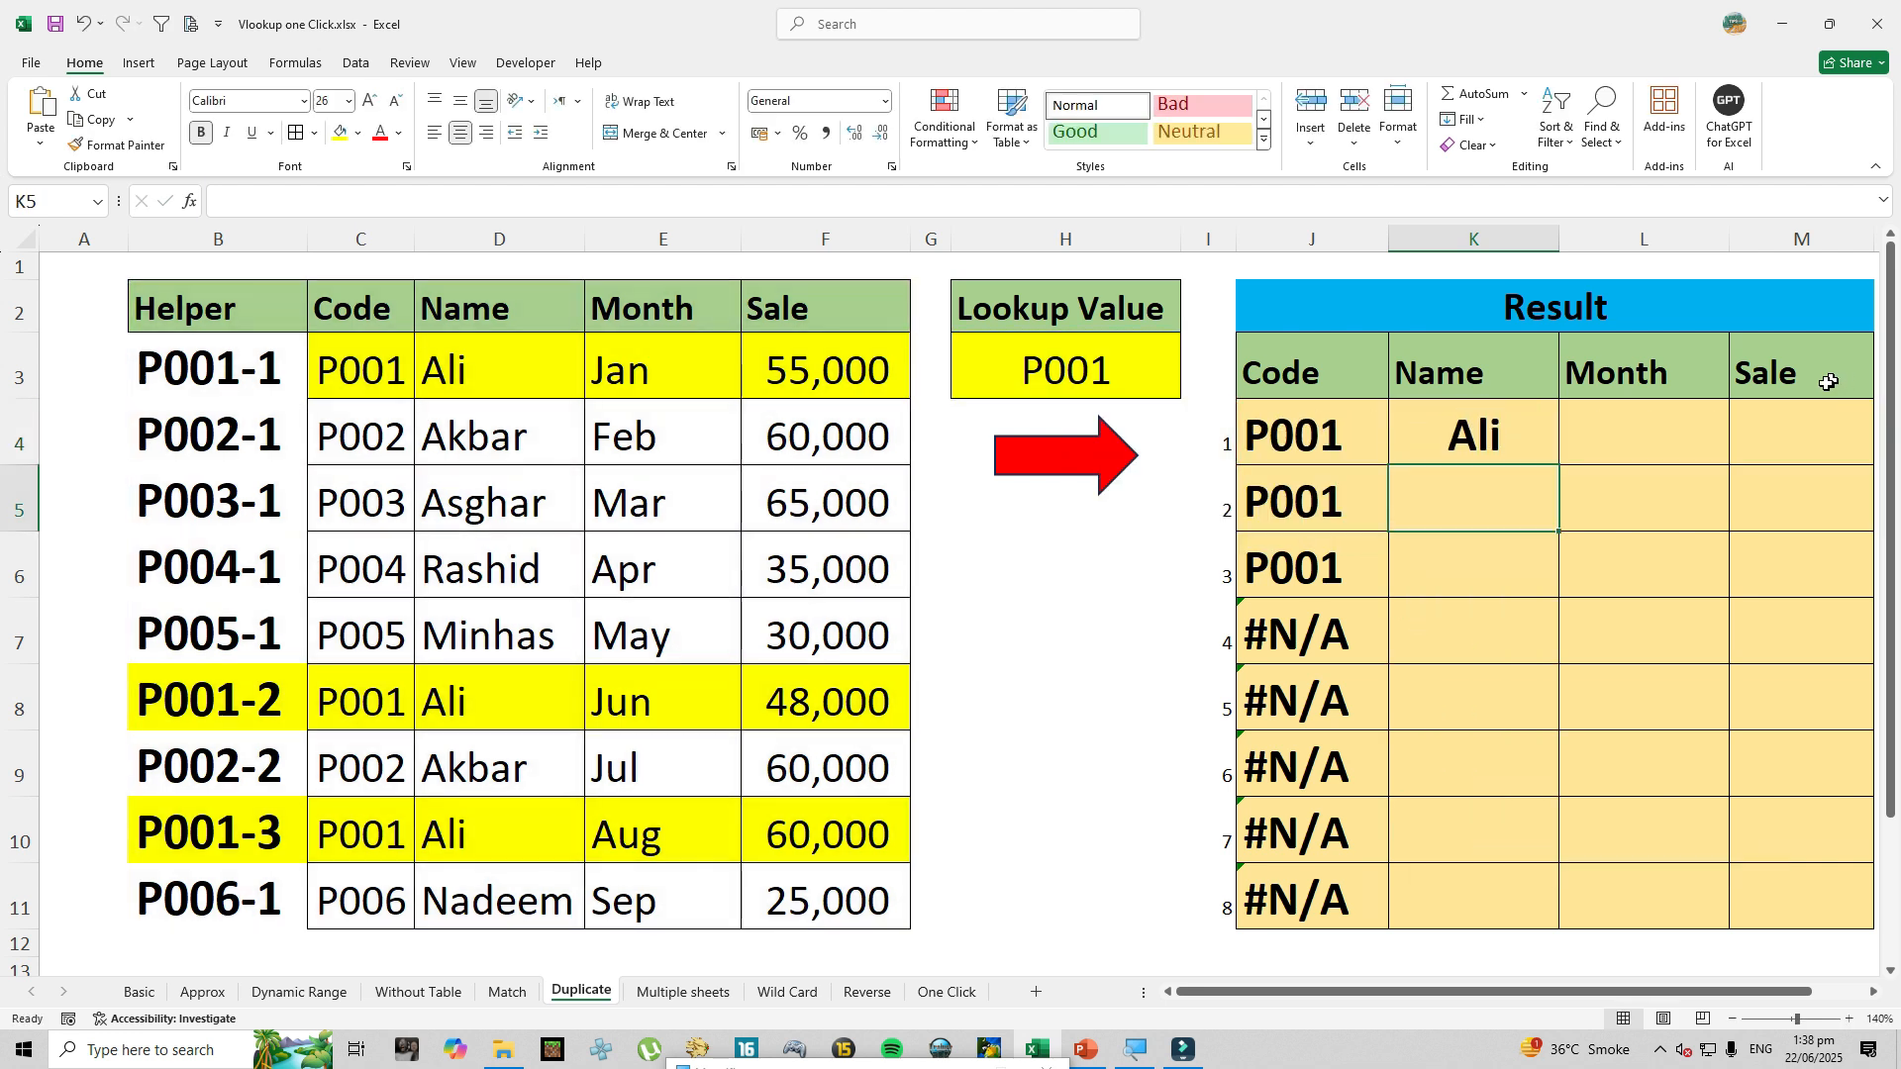
left_click(1483, 428)
left_click_drag(1550, 450, 1573, 909)
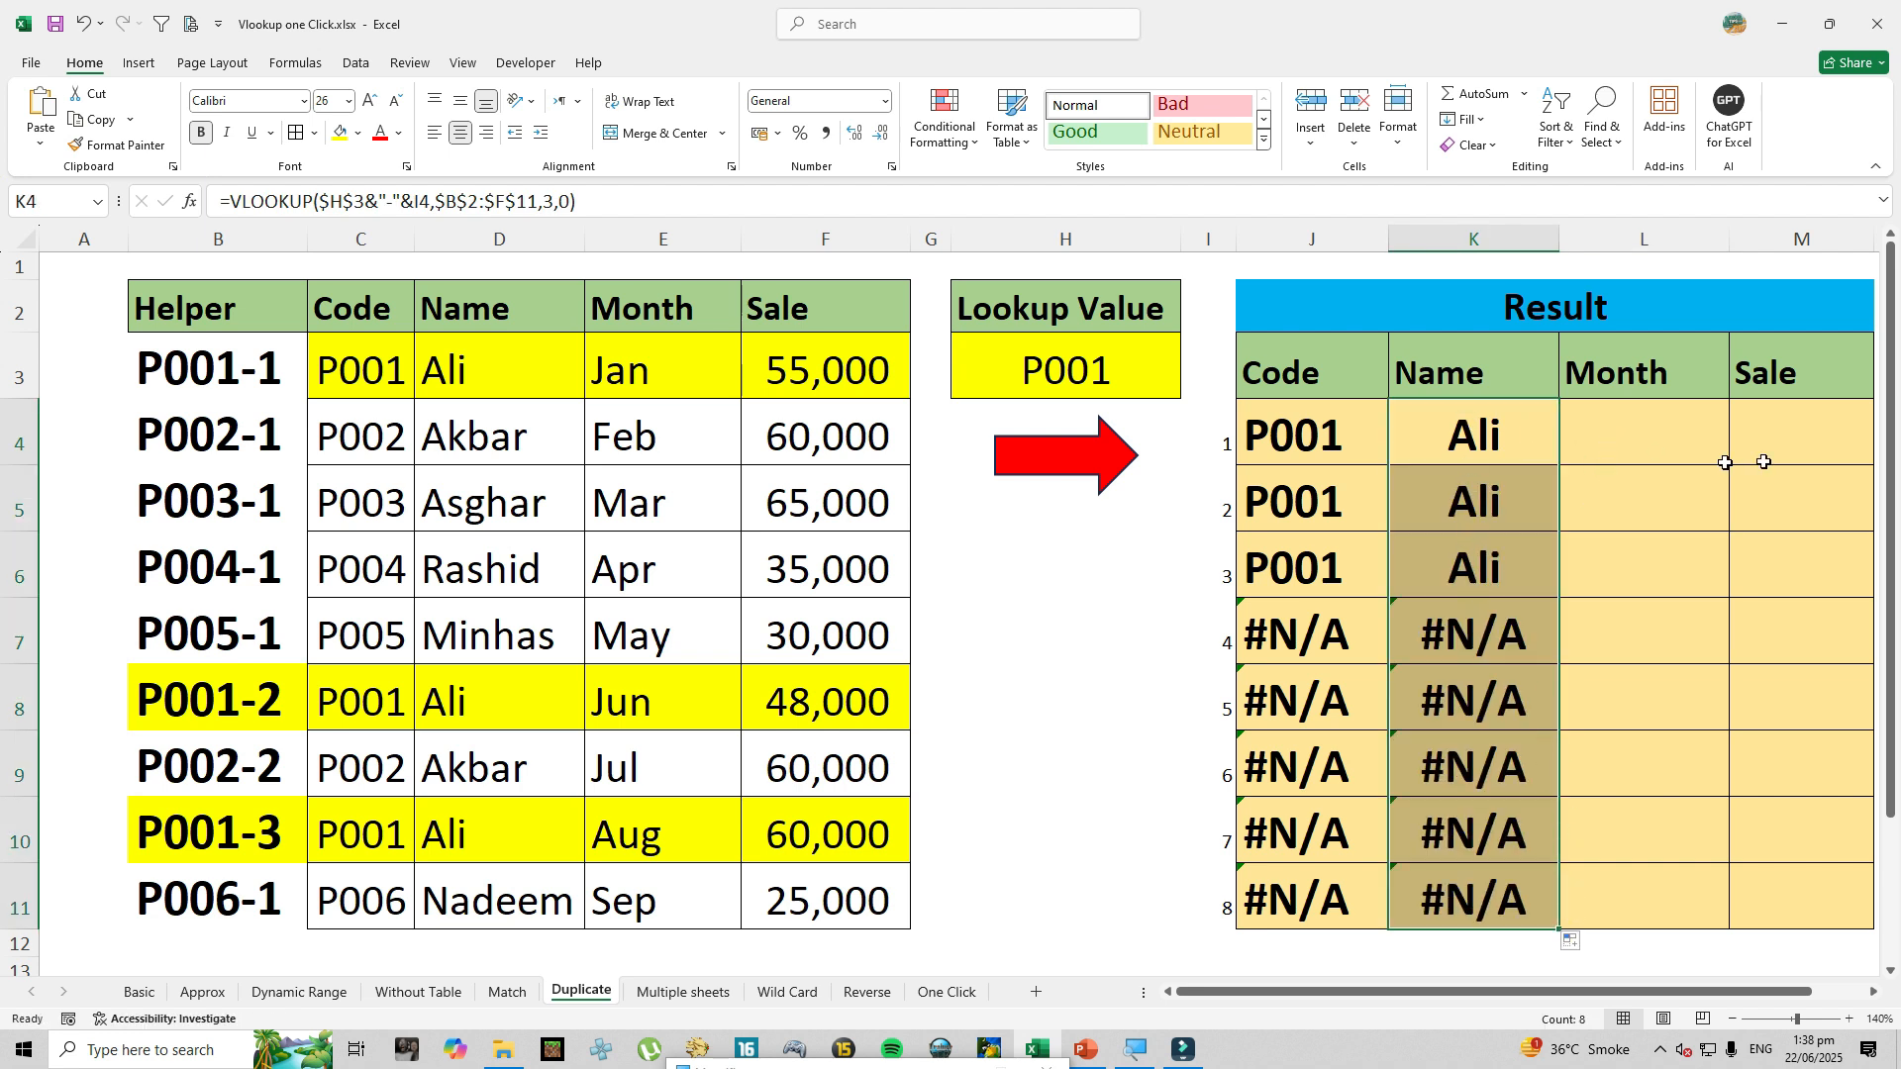
Paste the copied lookup formula into M4 under Sale and set its column index to 5.
left_click(1812, 423)
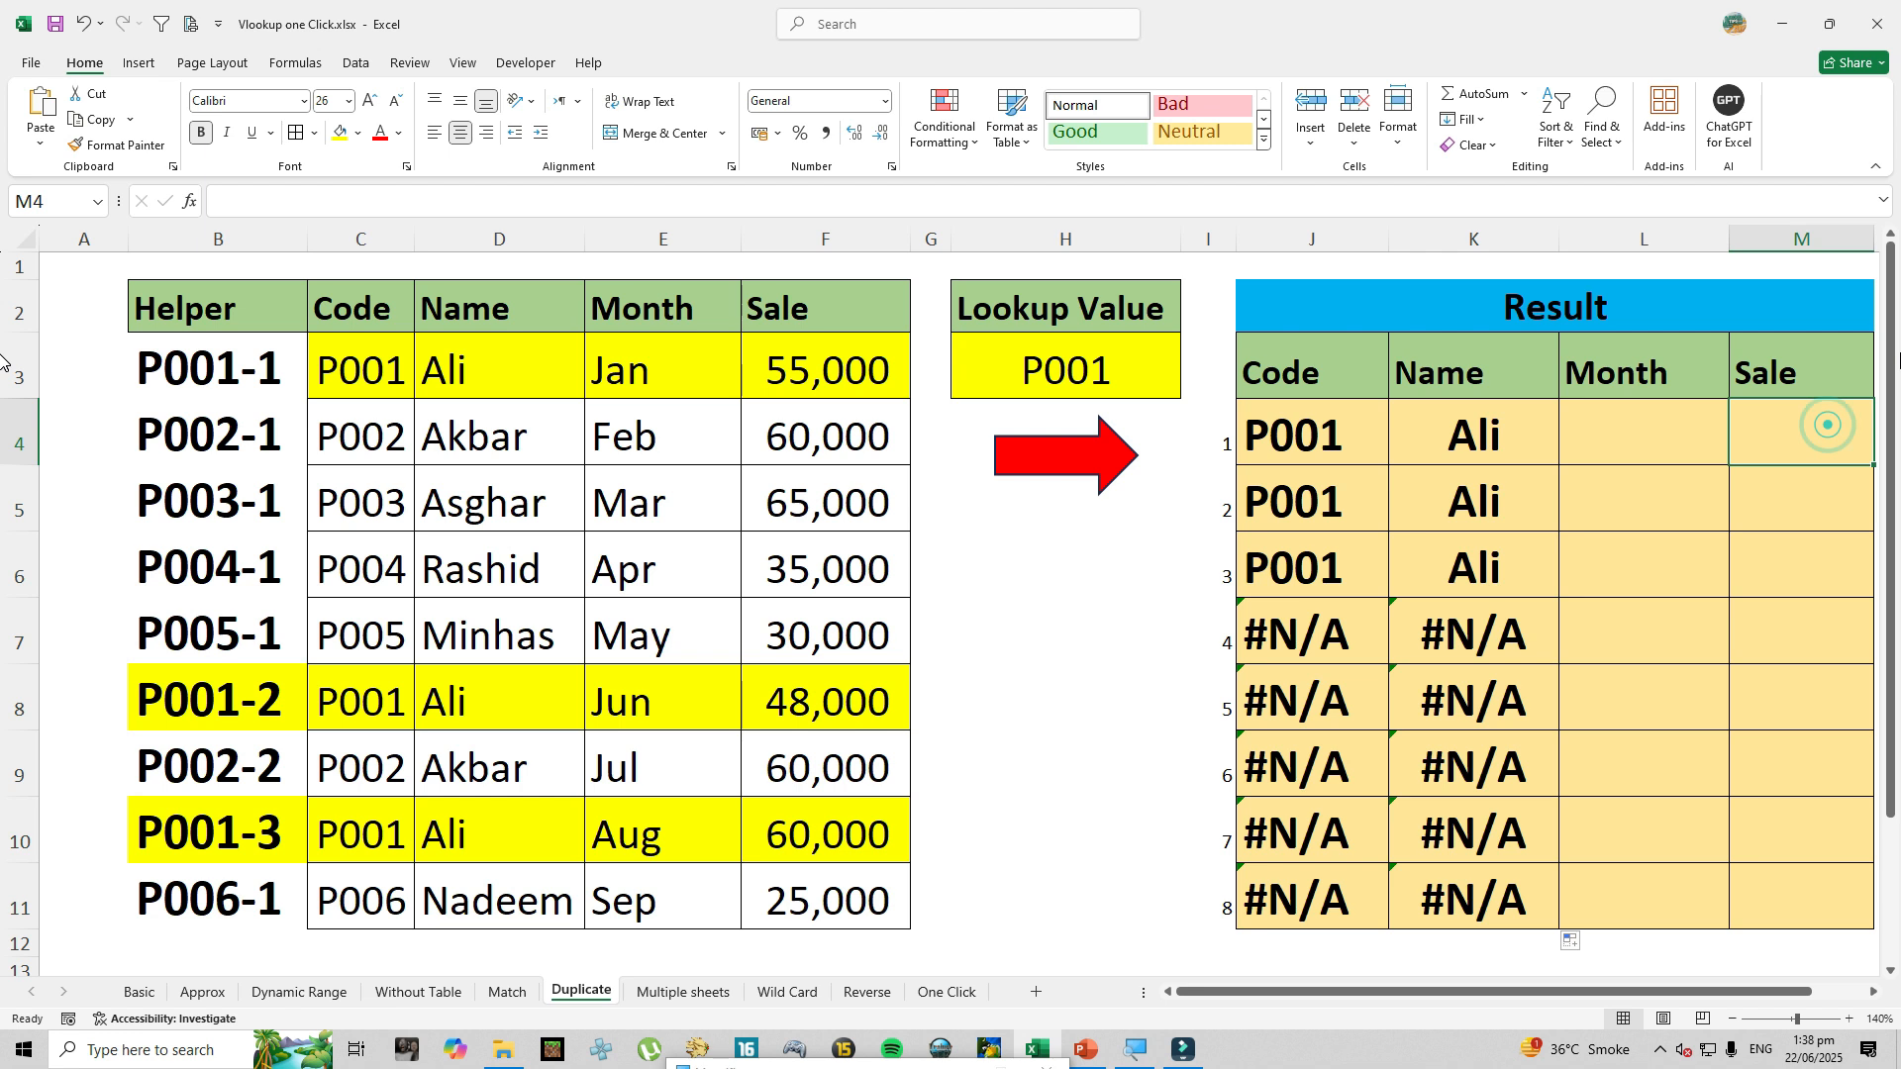
key("ctrl+v")
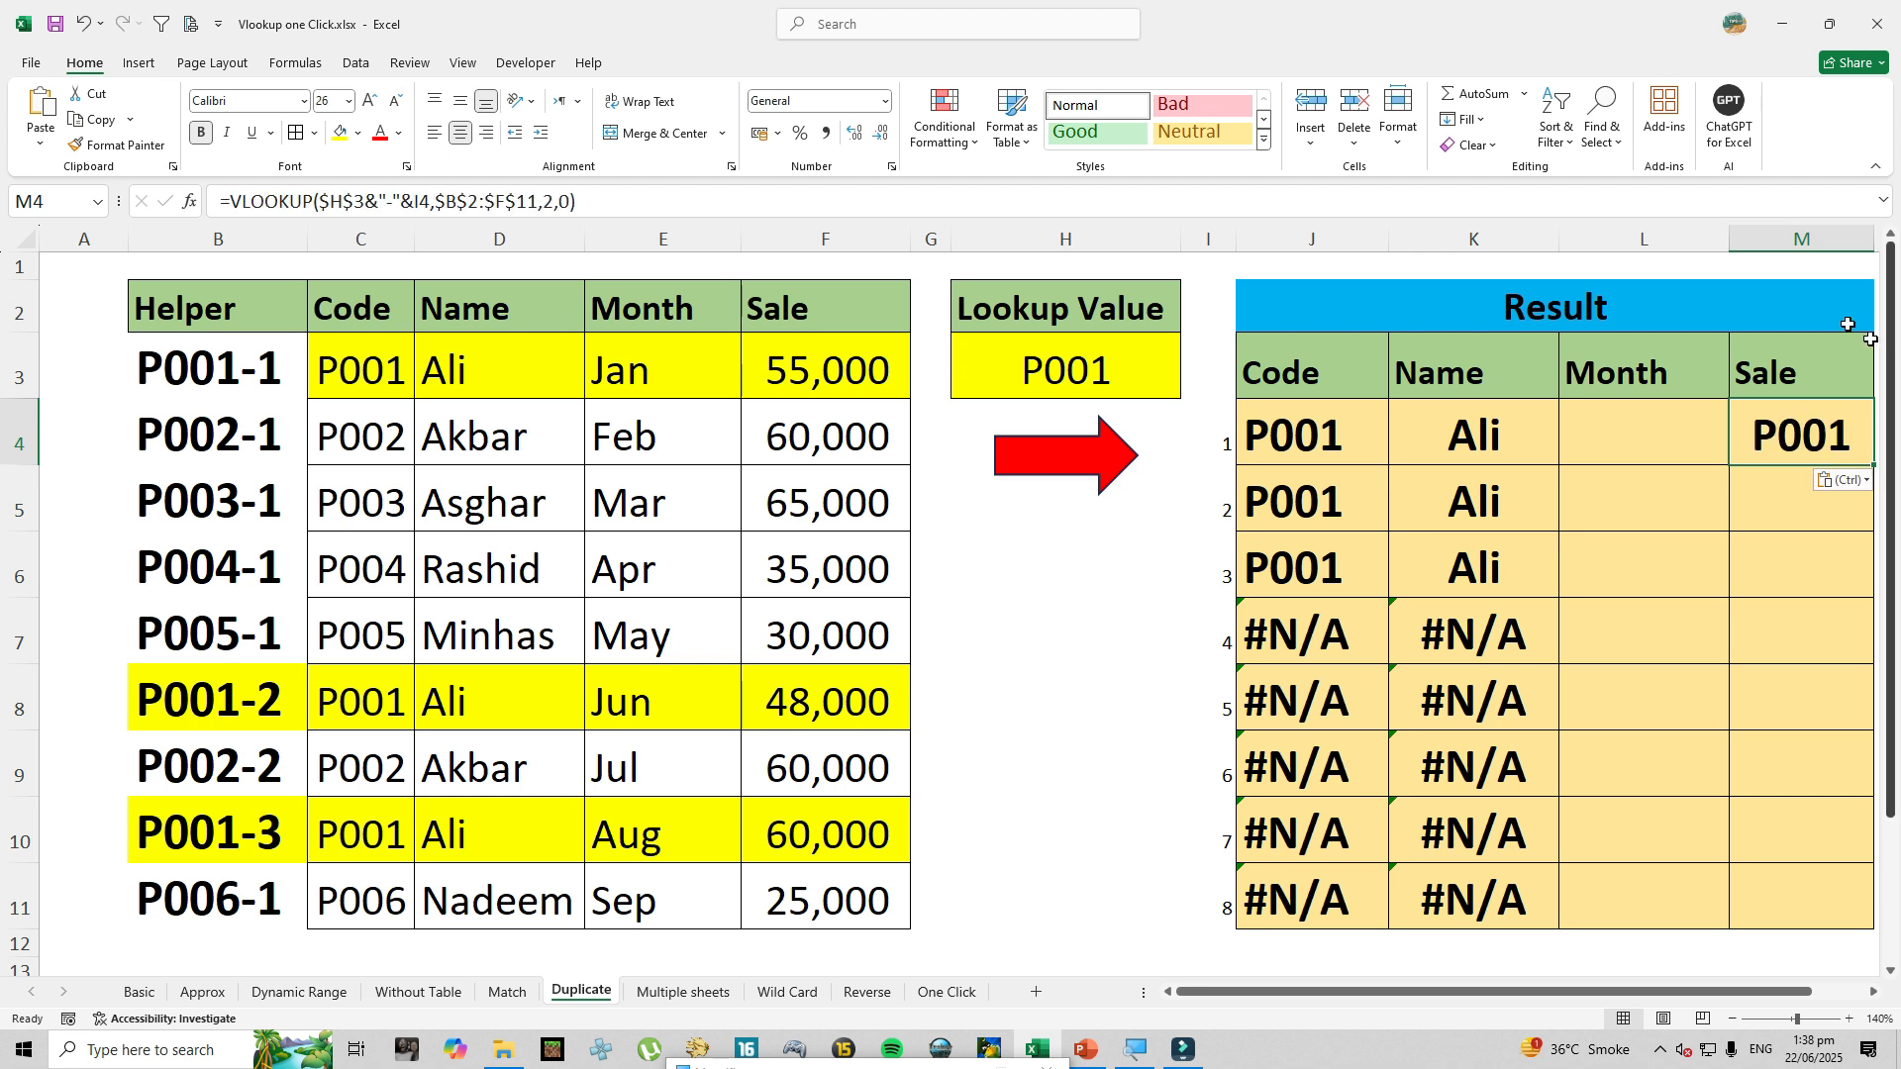
double_click(1786, 432)
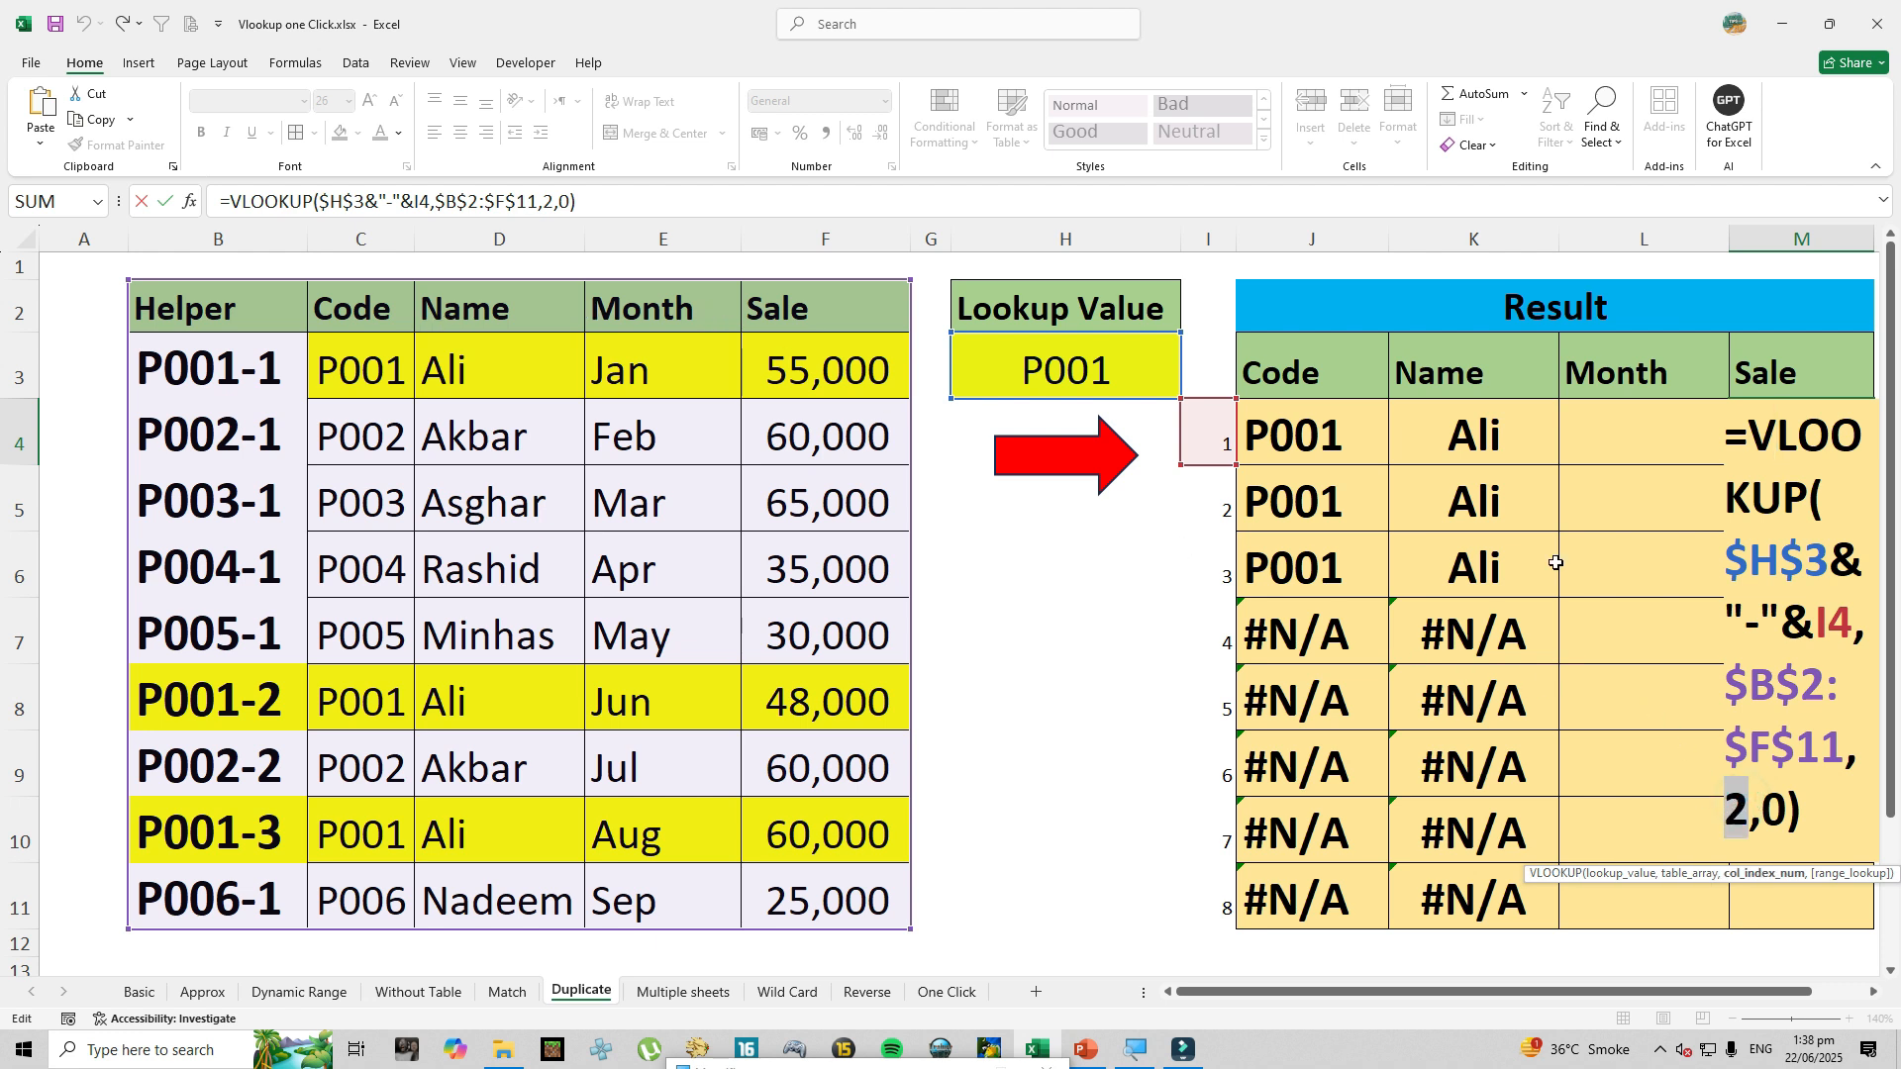
key("Return")
Fill M4's lookup formula down the result Sale column to M11.
left_click(1830, 436)
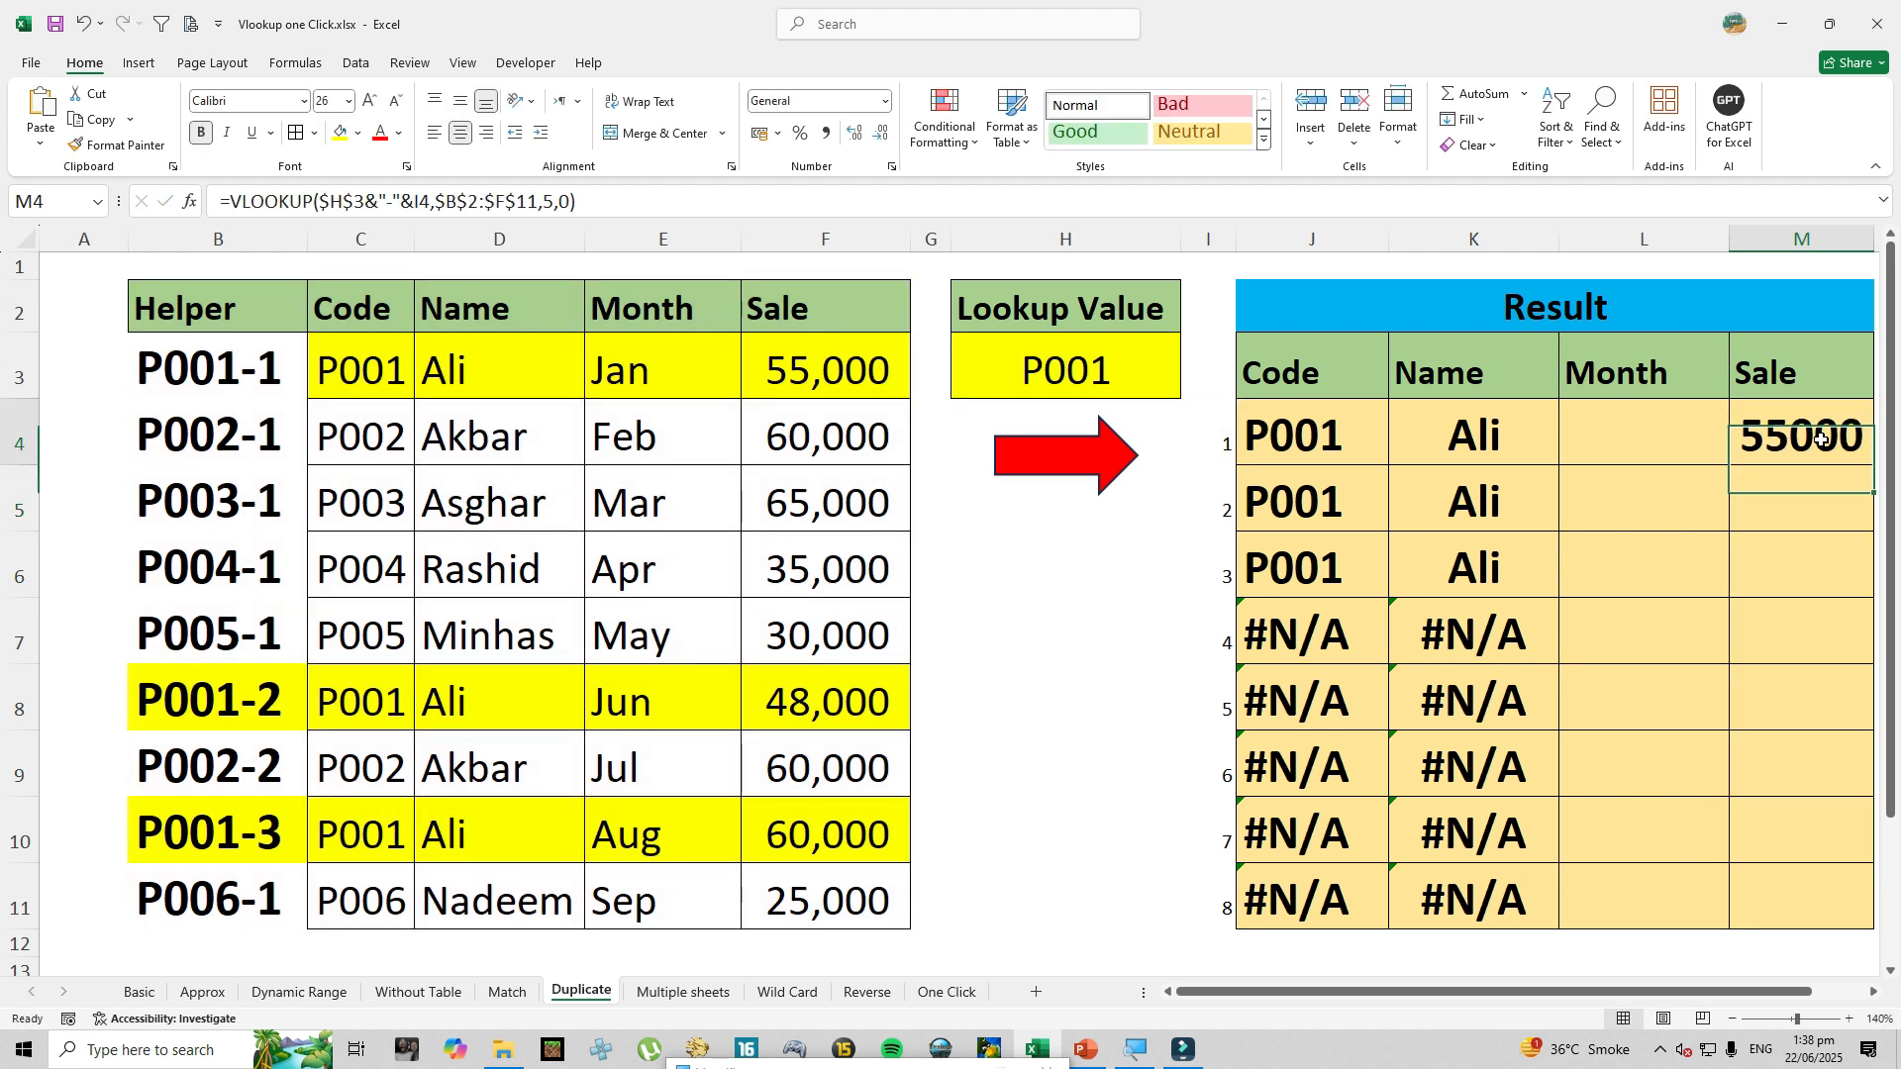
left_click_drag(1872, 466, 1873, 666)
left_click_drag(1874, 760, 1873, 916)
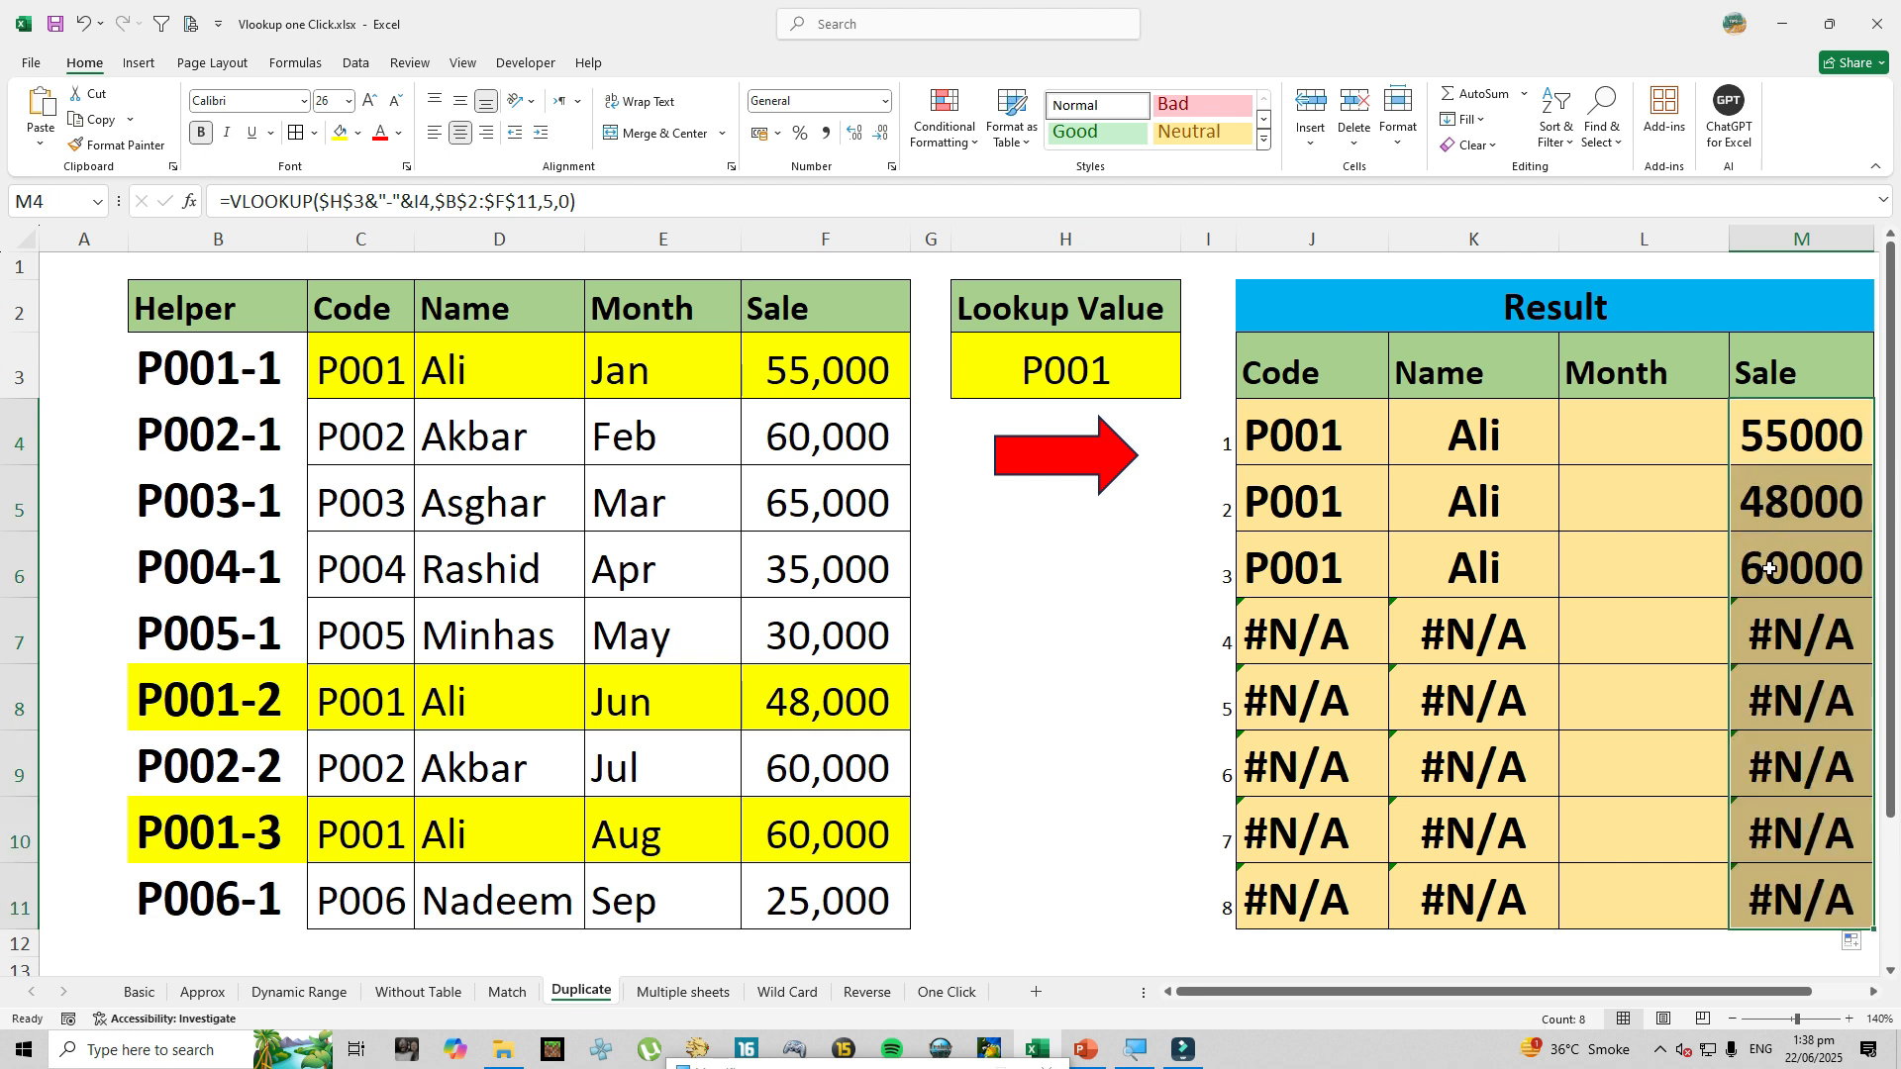
Inspect the VLOOKUP formula in J4 without changing it.
double_click(1277, 433)
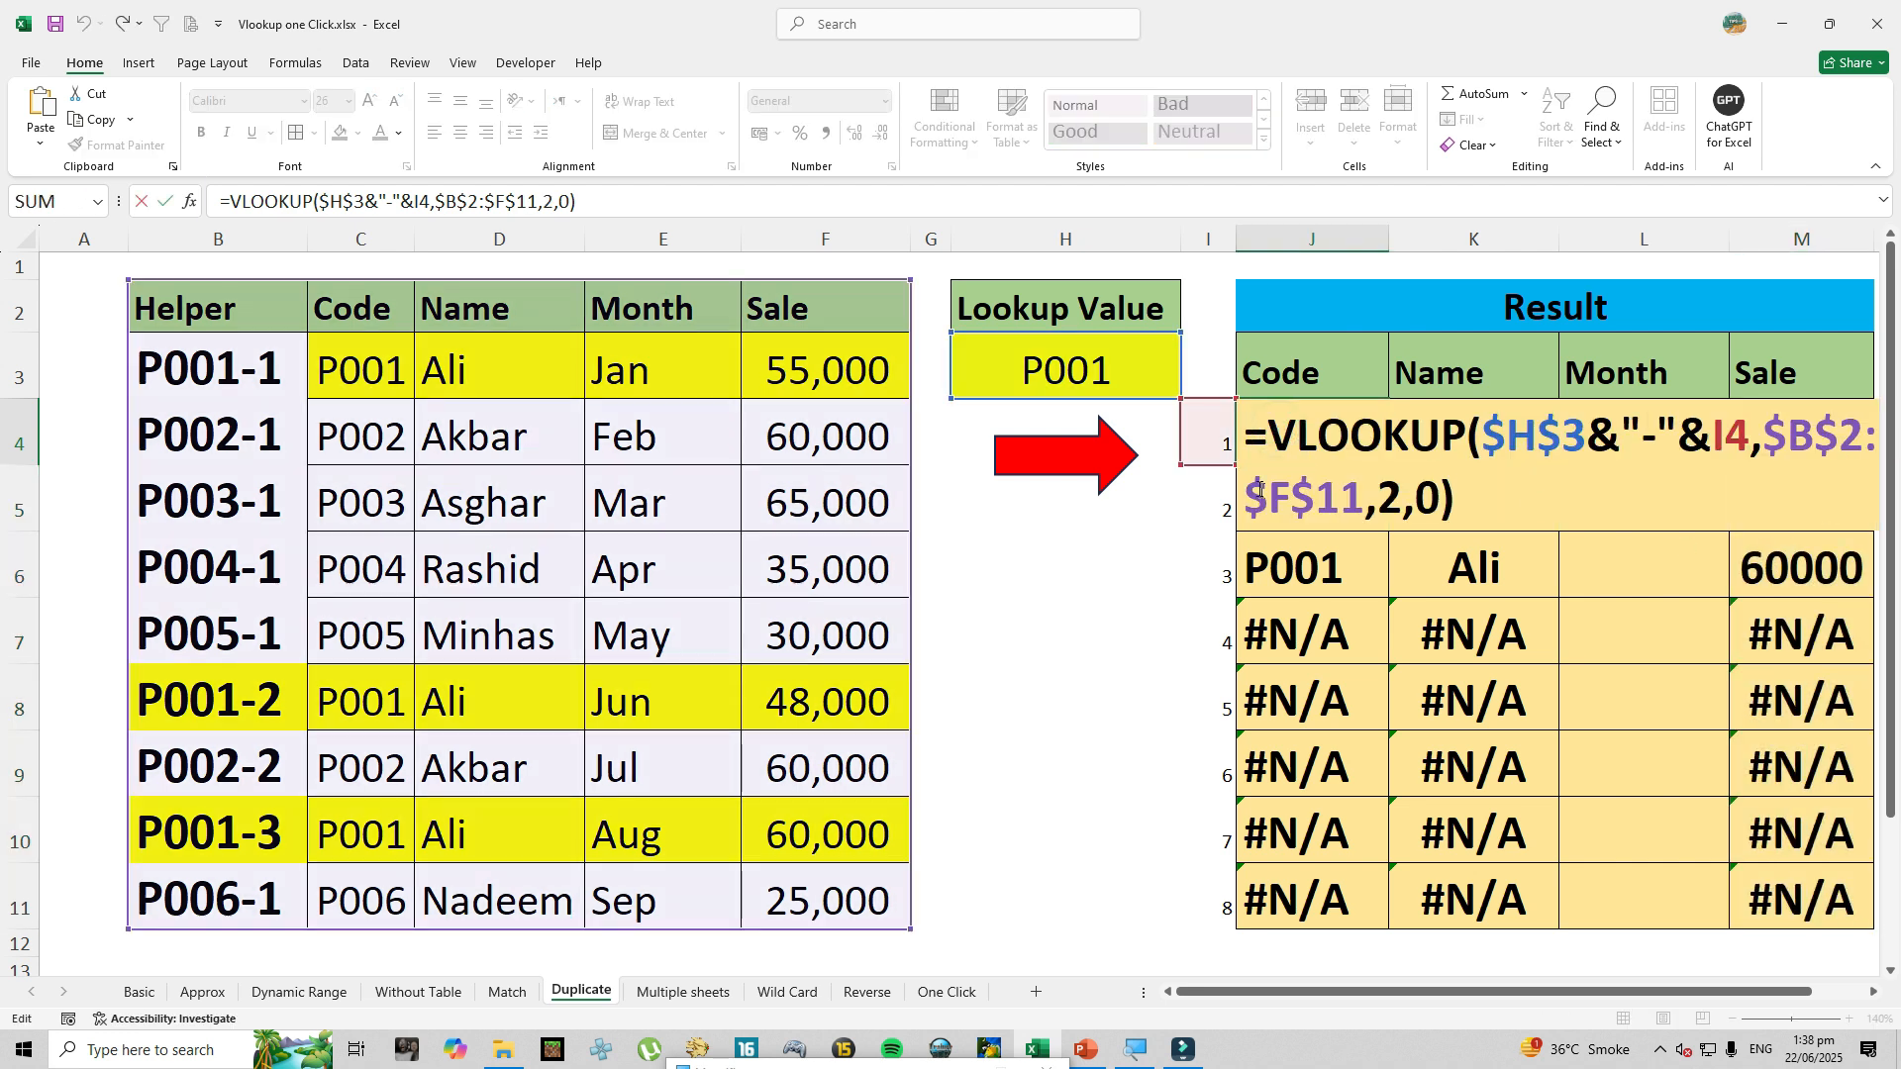
key("ctrl+Return")
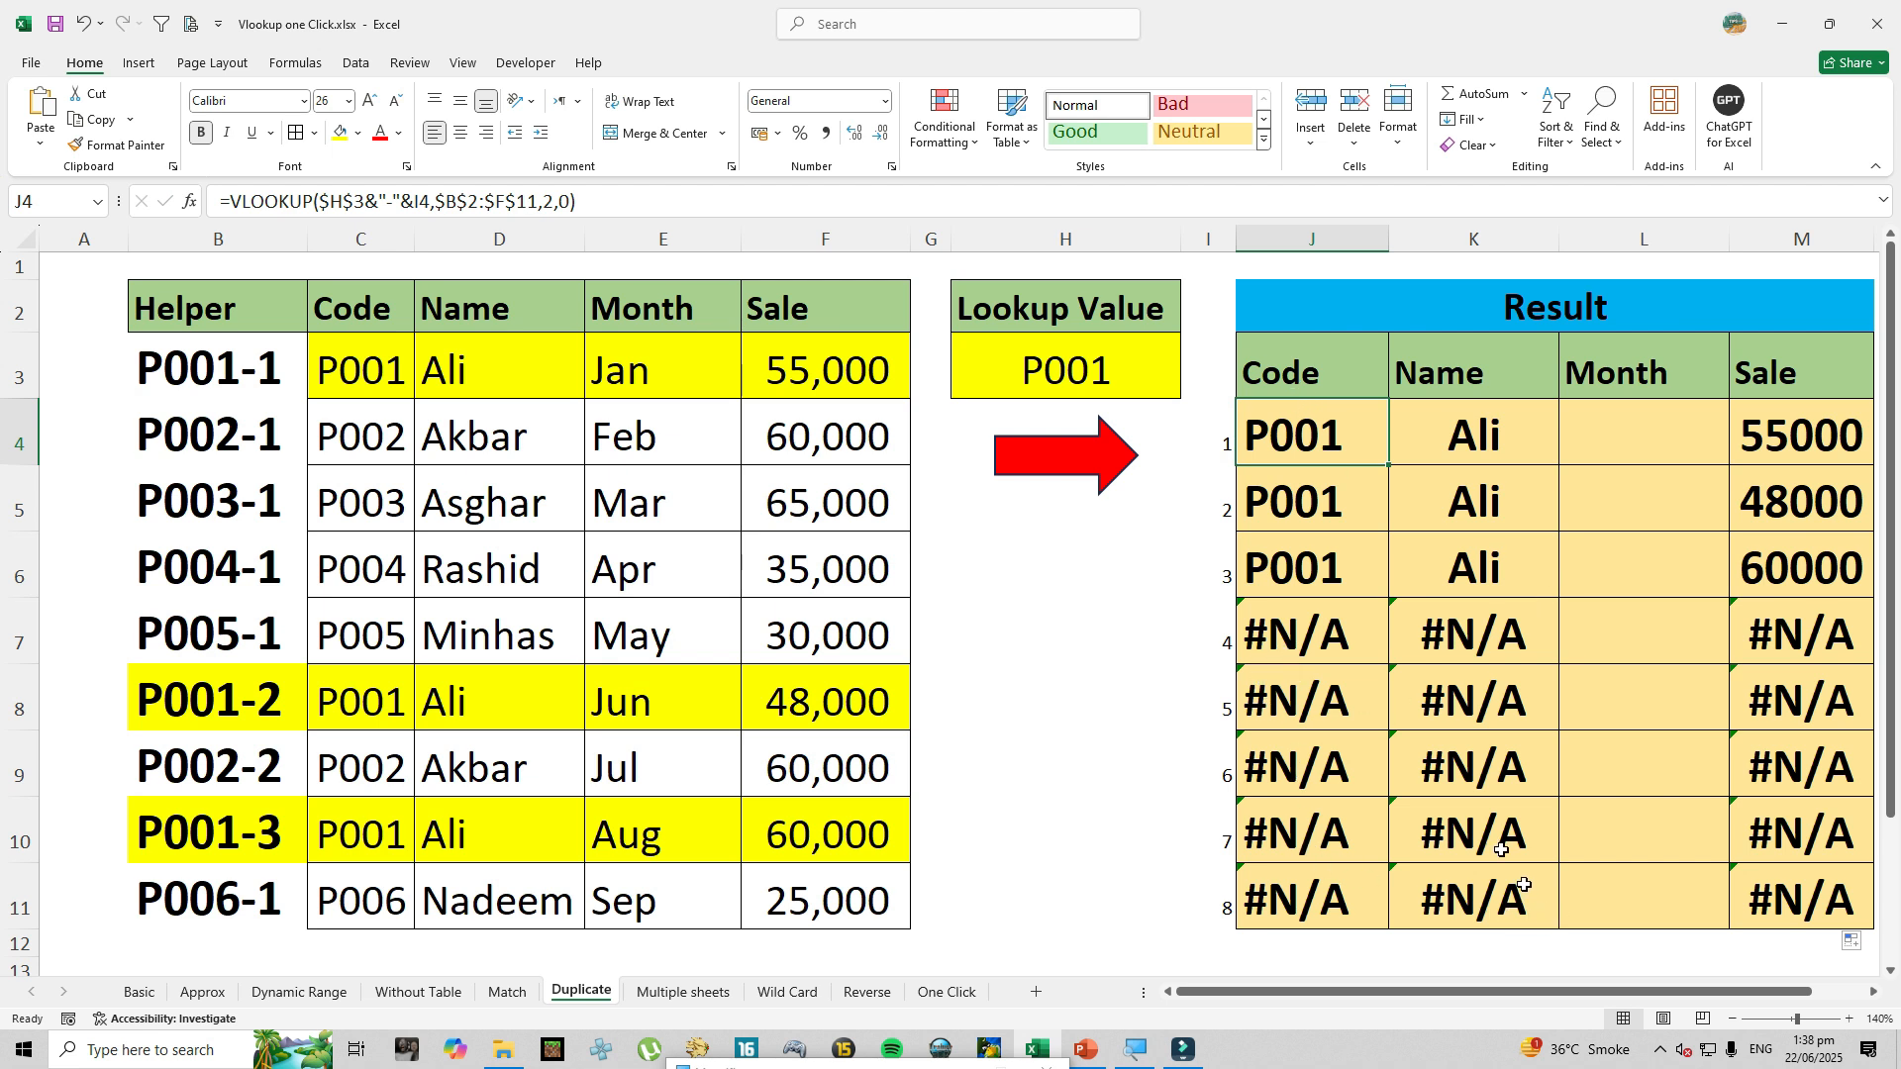
Wrap J4's VLOOKUP in IFERROR with an empty string ("") as the error value and fill it down to J11.
double_click(1267, 453)
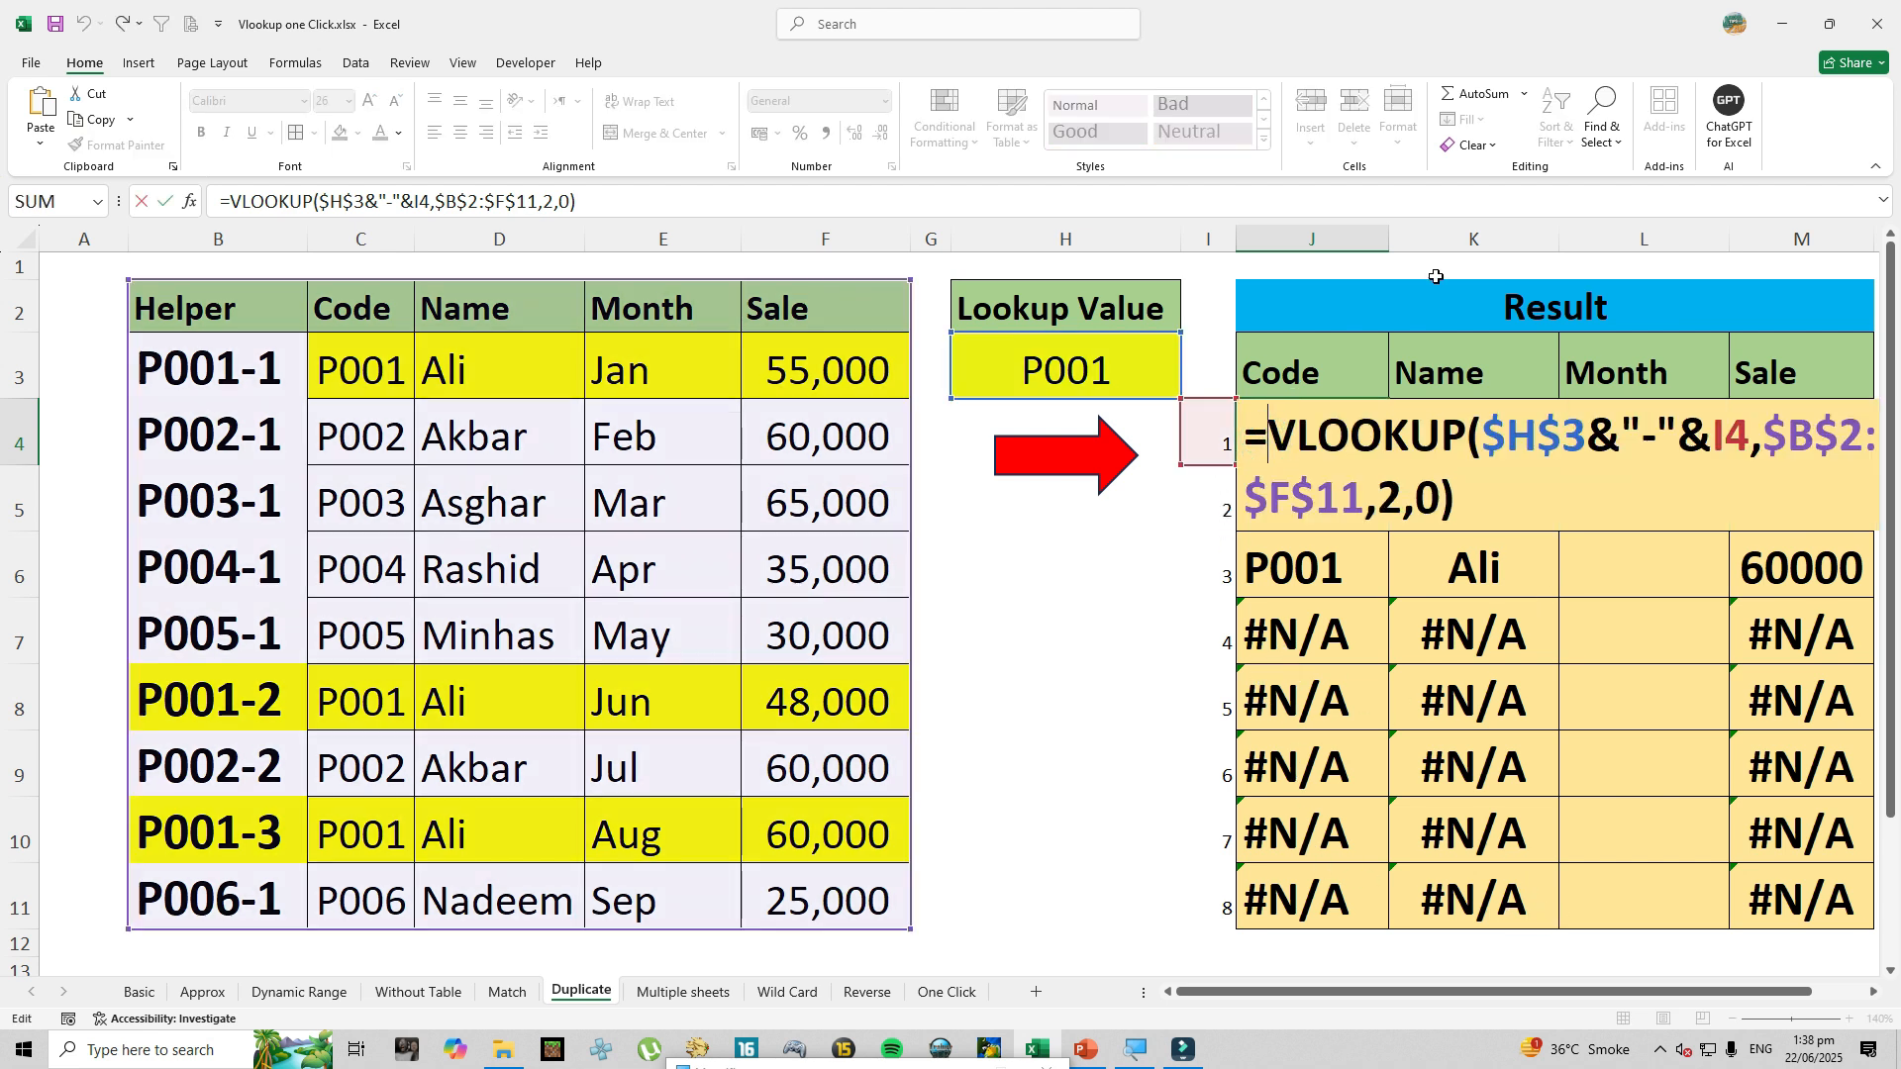
type("ifer")
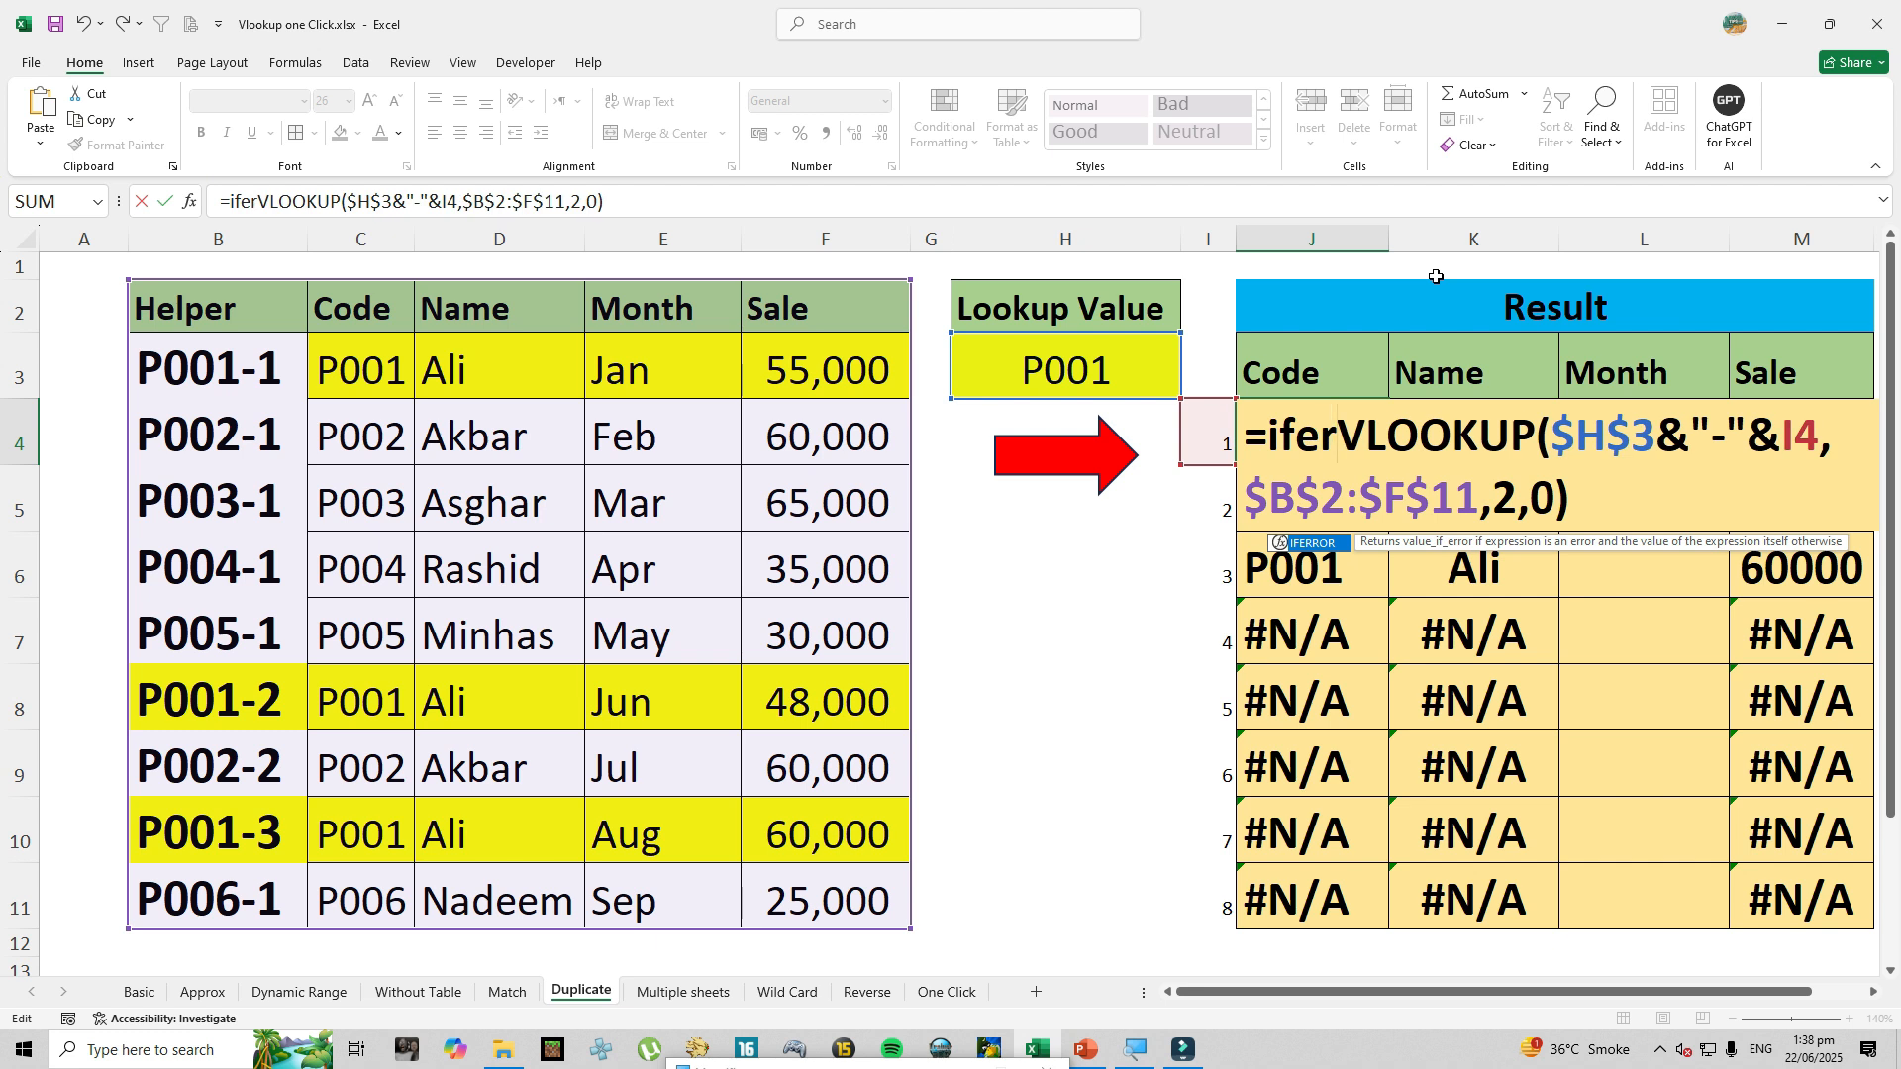
key("Tab")
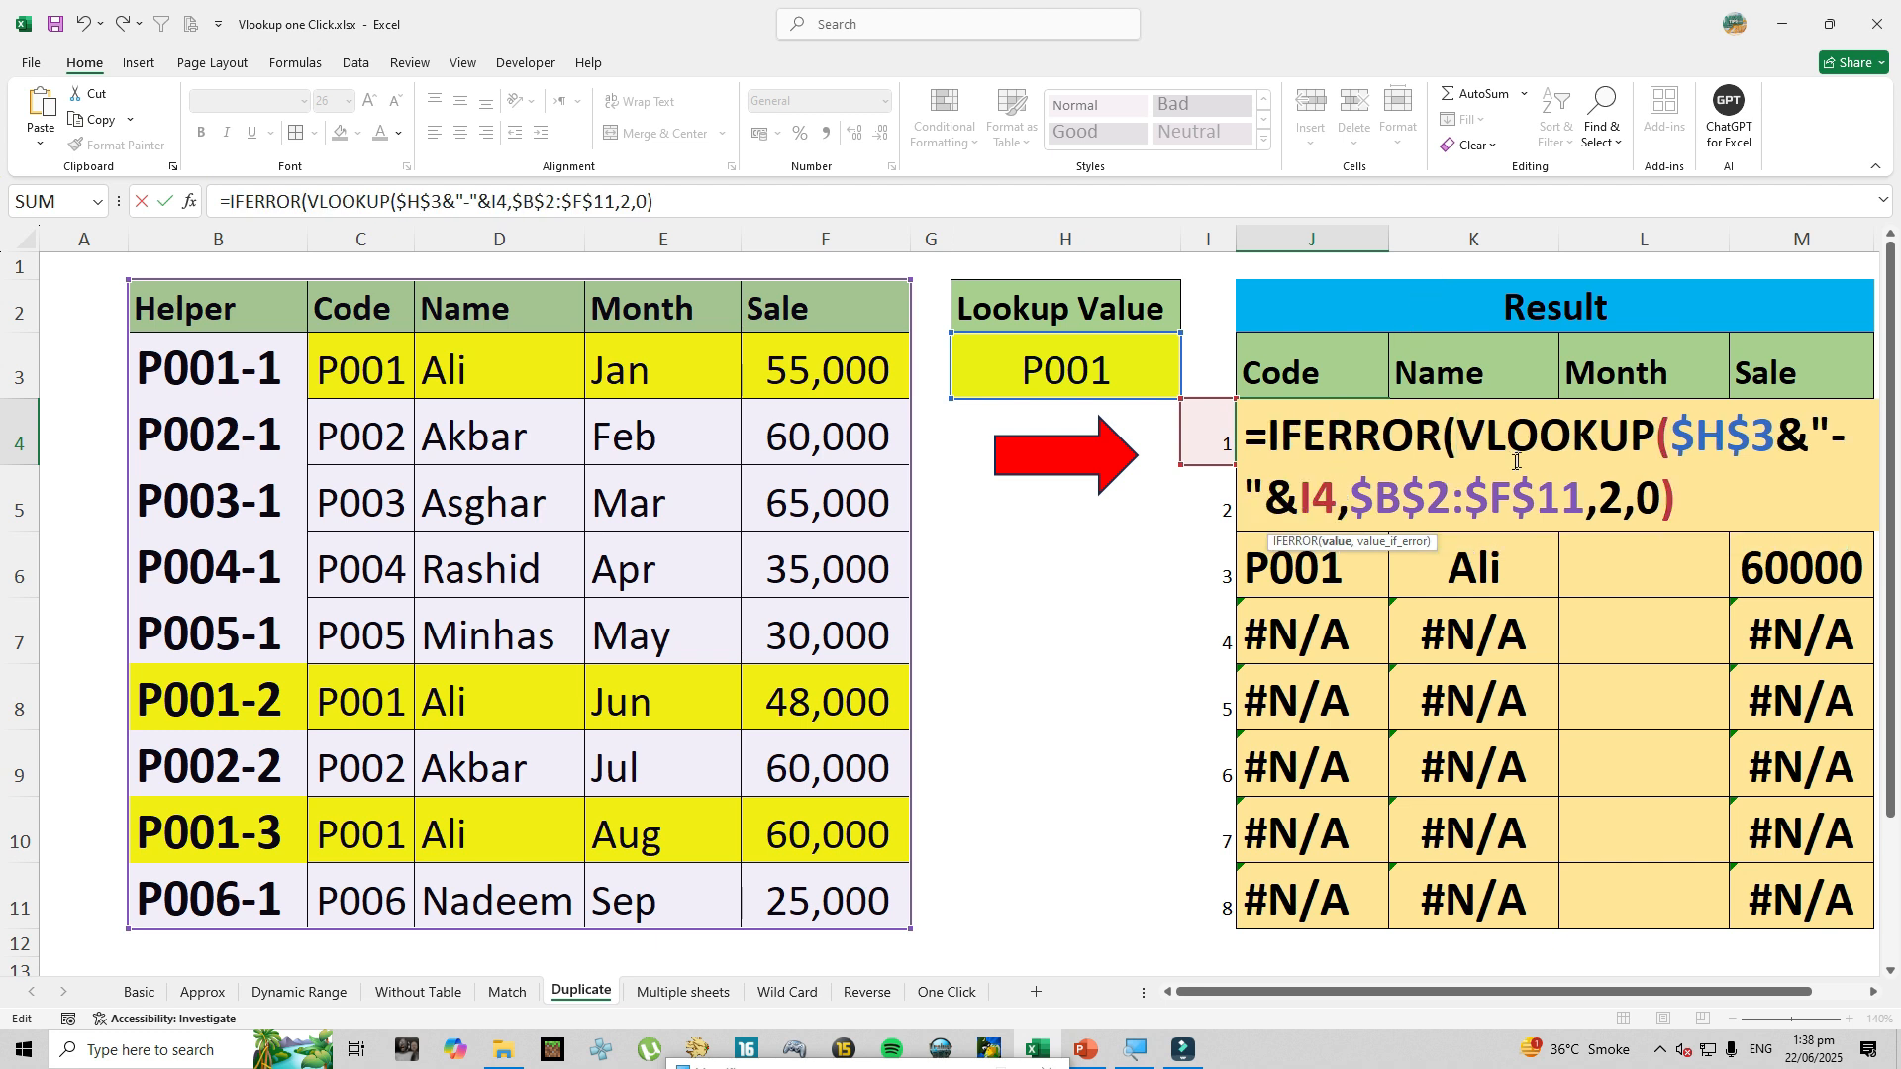
left_click(1696, 504)
type(",\"\")")
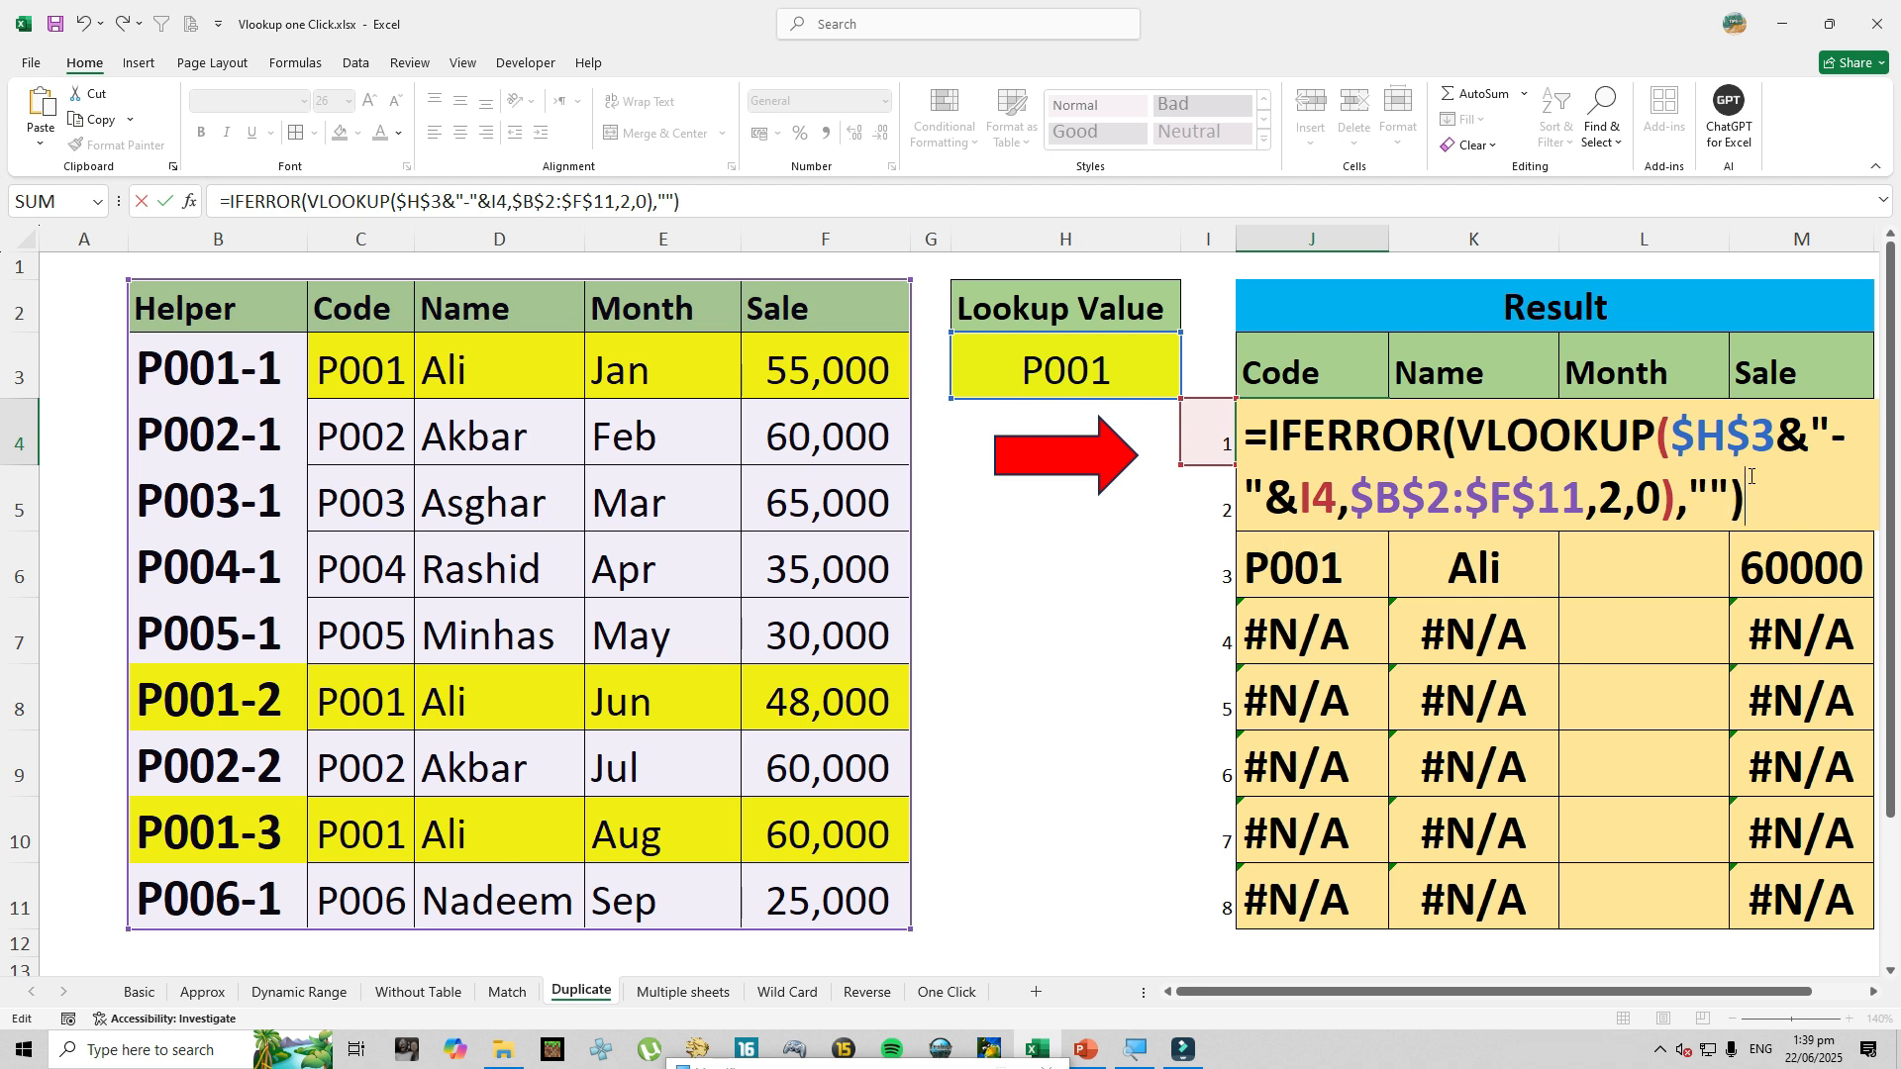
key("ctrl+Return")
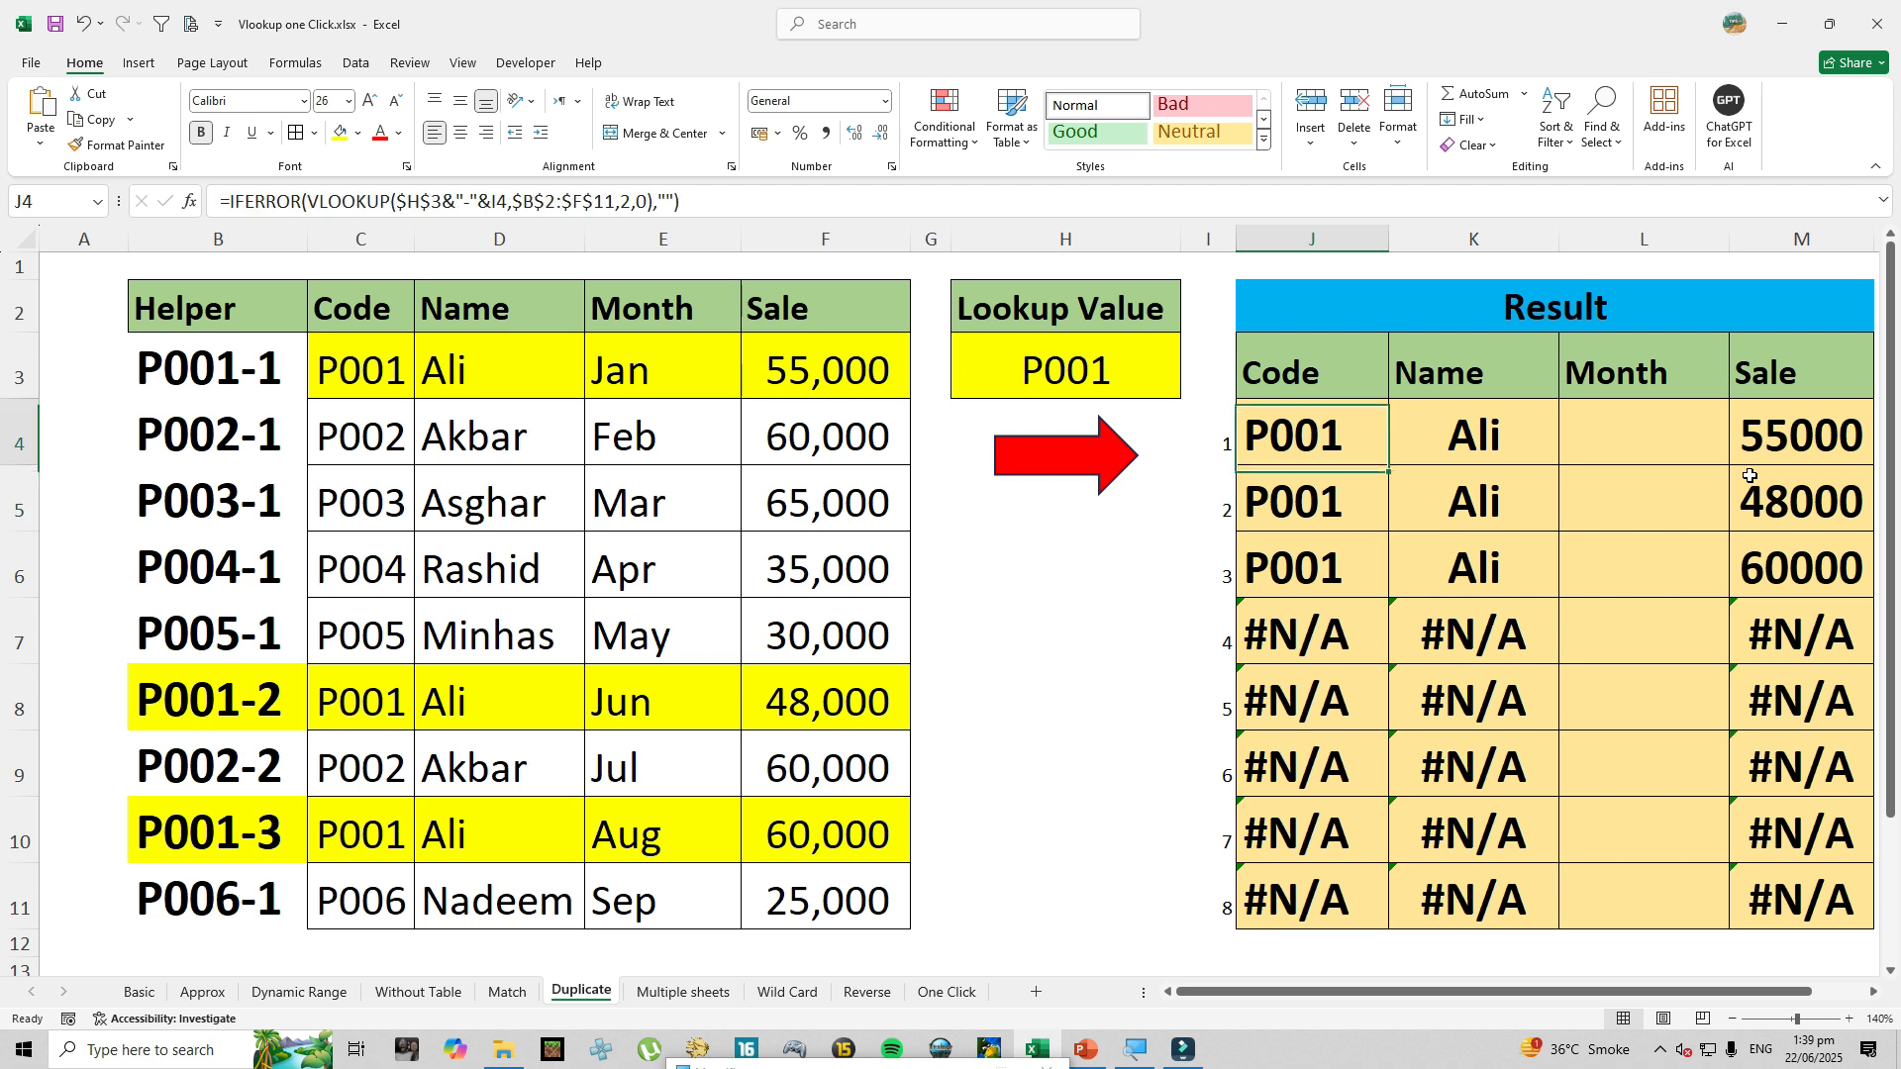
double_click(1390, 465)
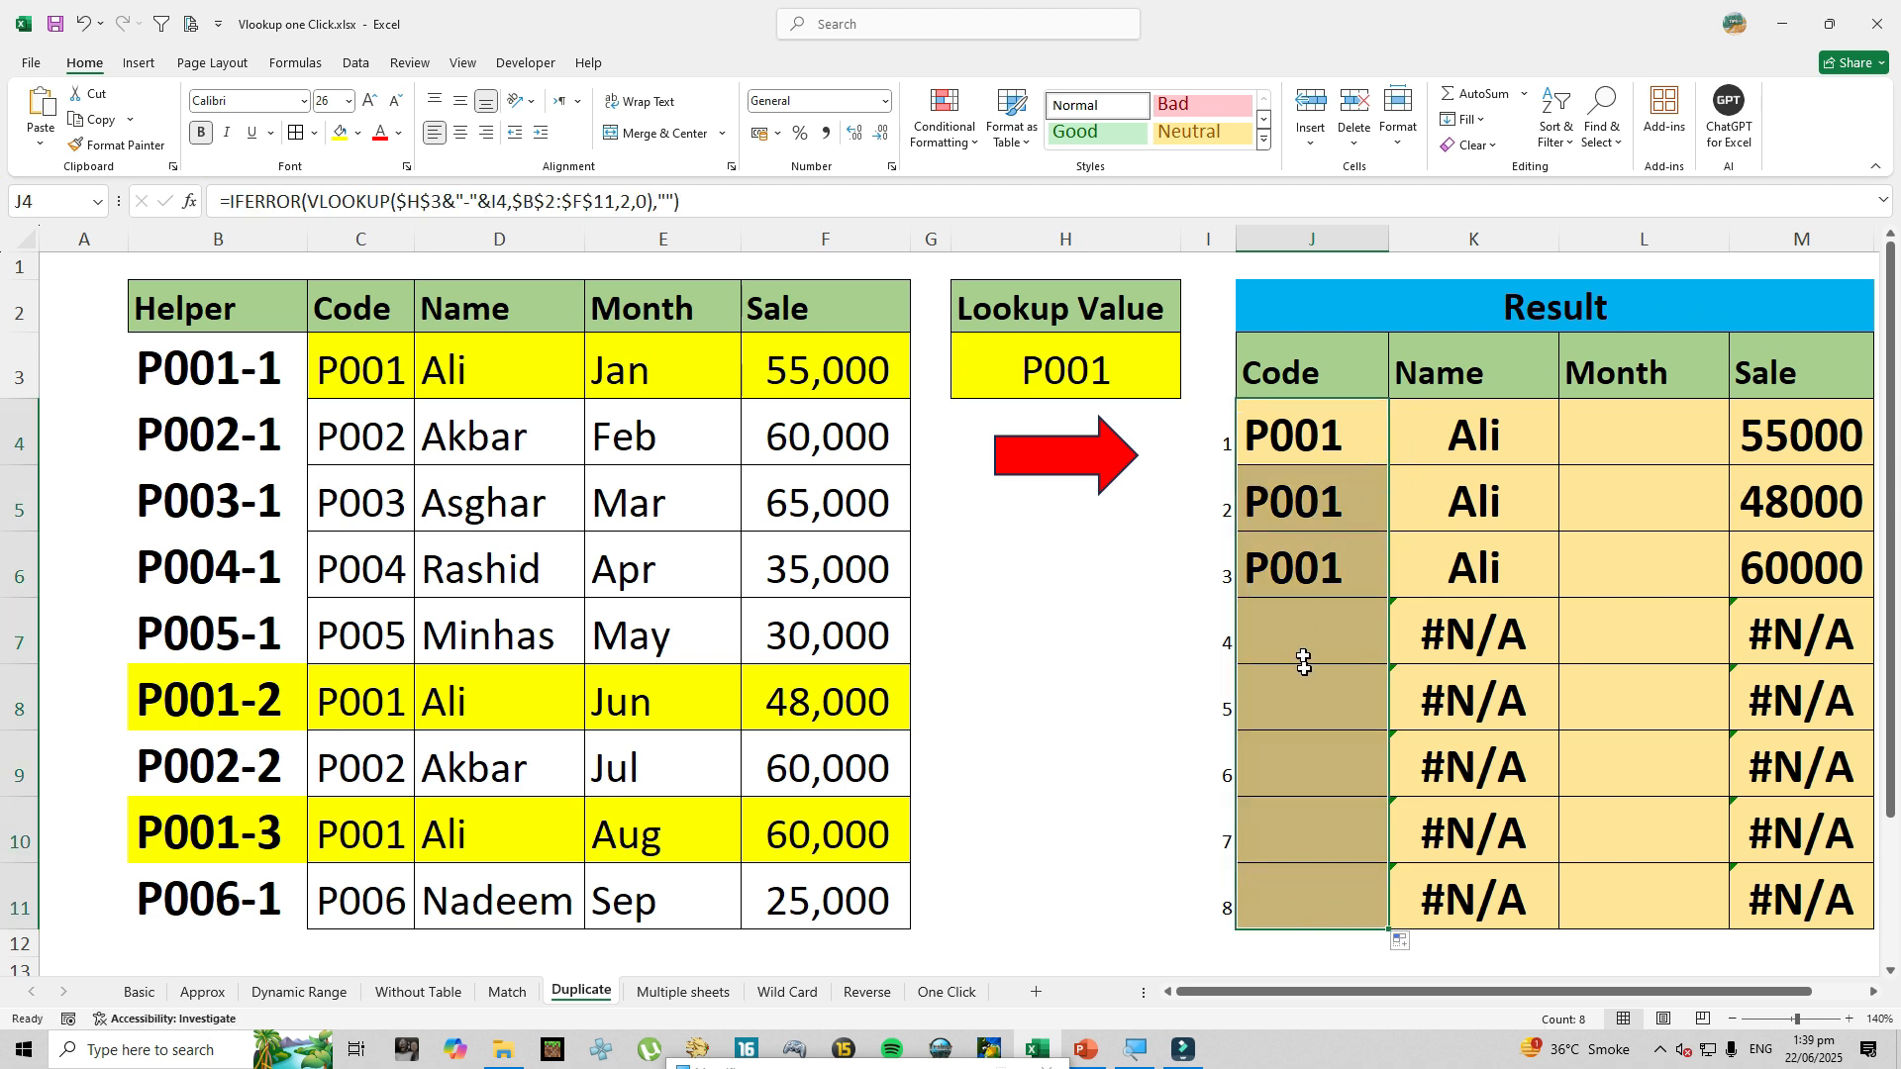
Wrap K4's VLOOKUP in IFERROR with "" as the error value and fill the formula down the result Name column to K11.
left_click(1452, 447)
double_click(1452, 448)
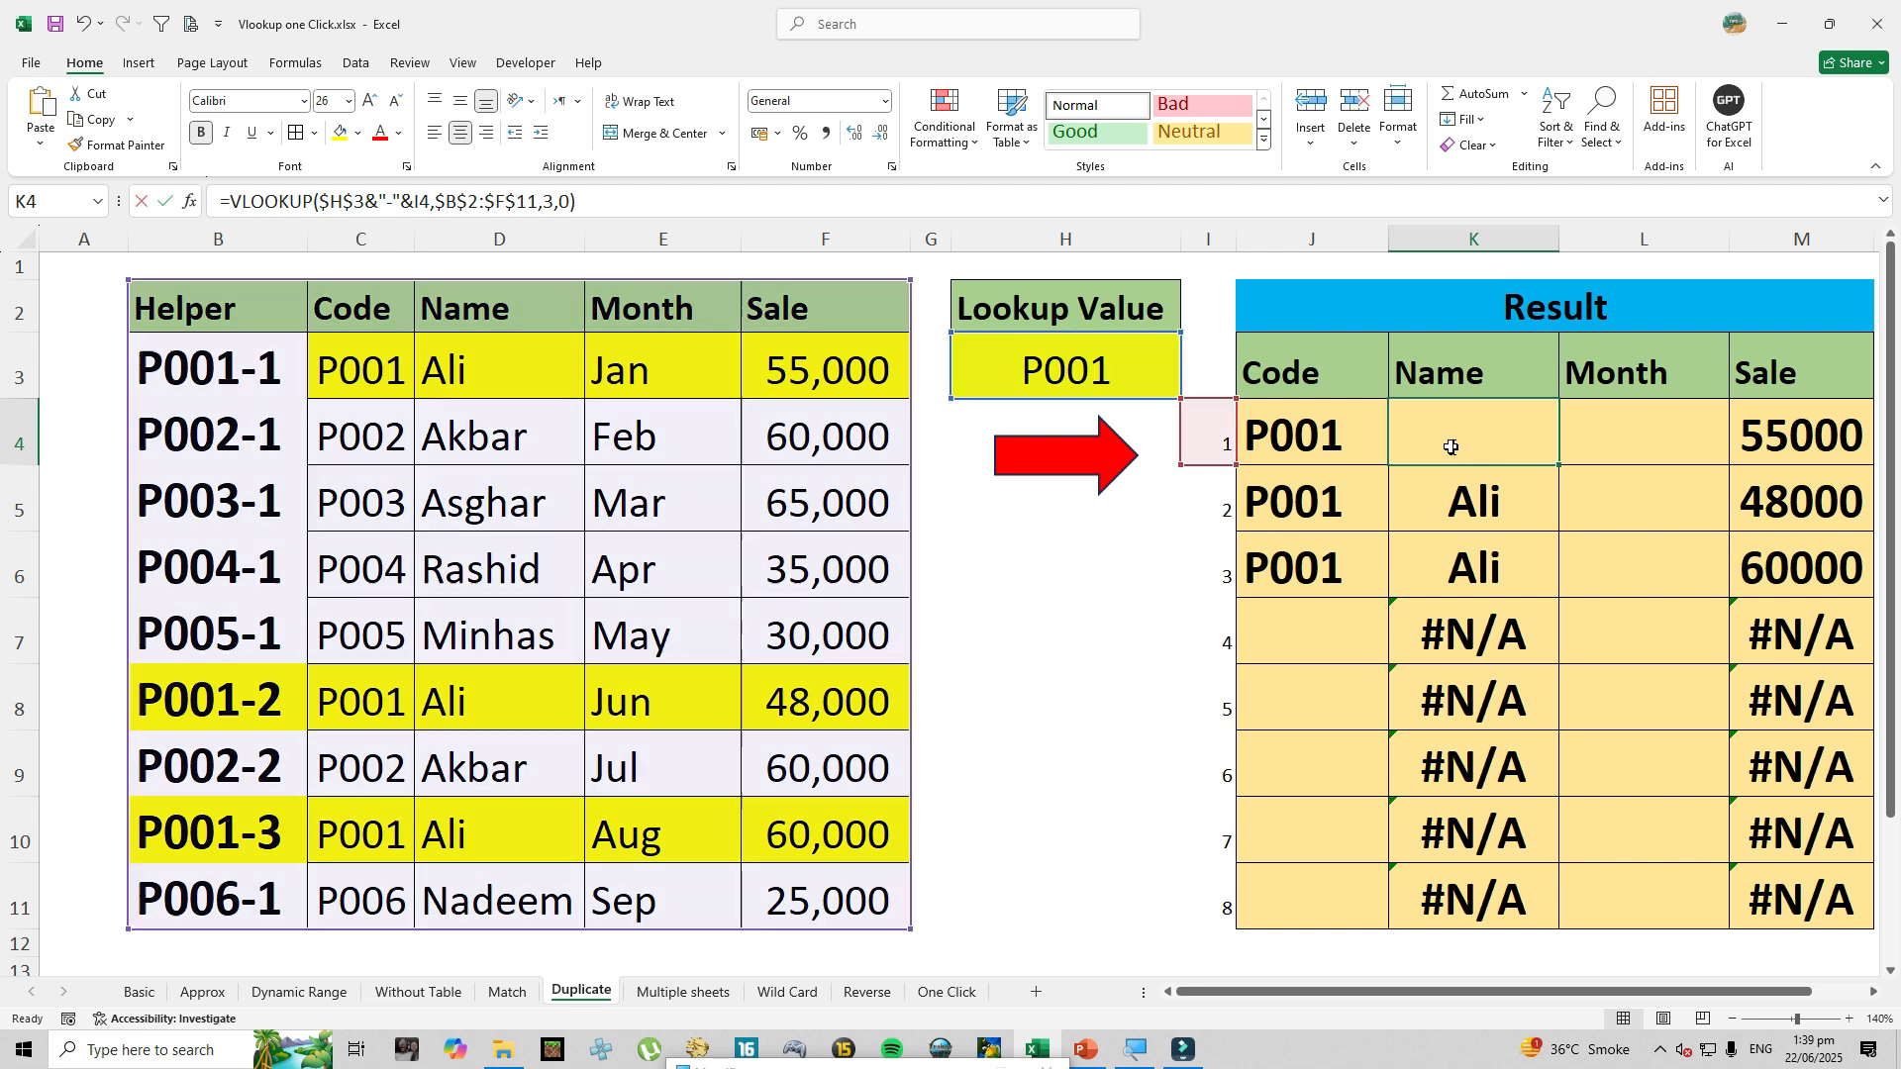
left_click(1092, 438)
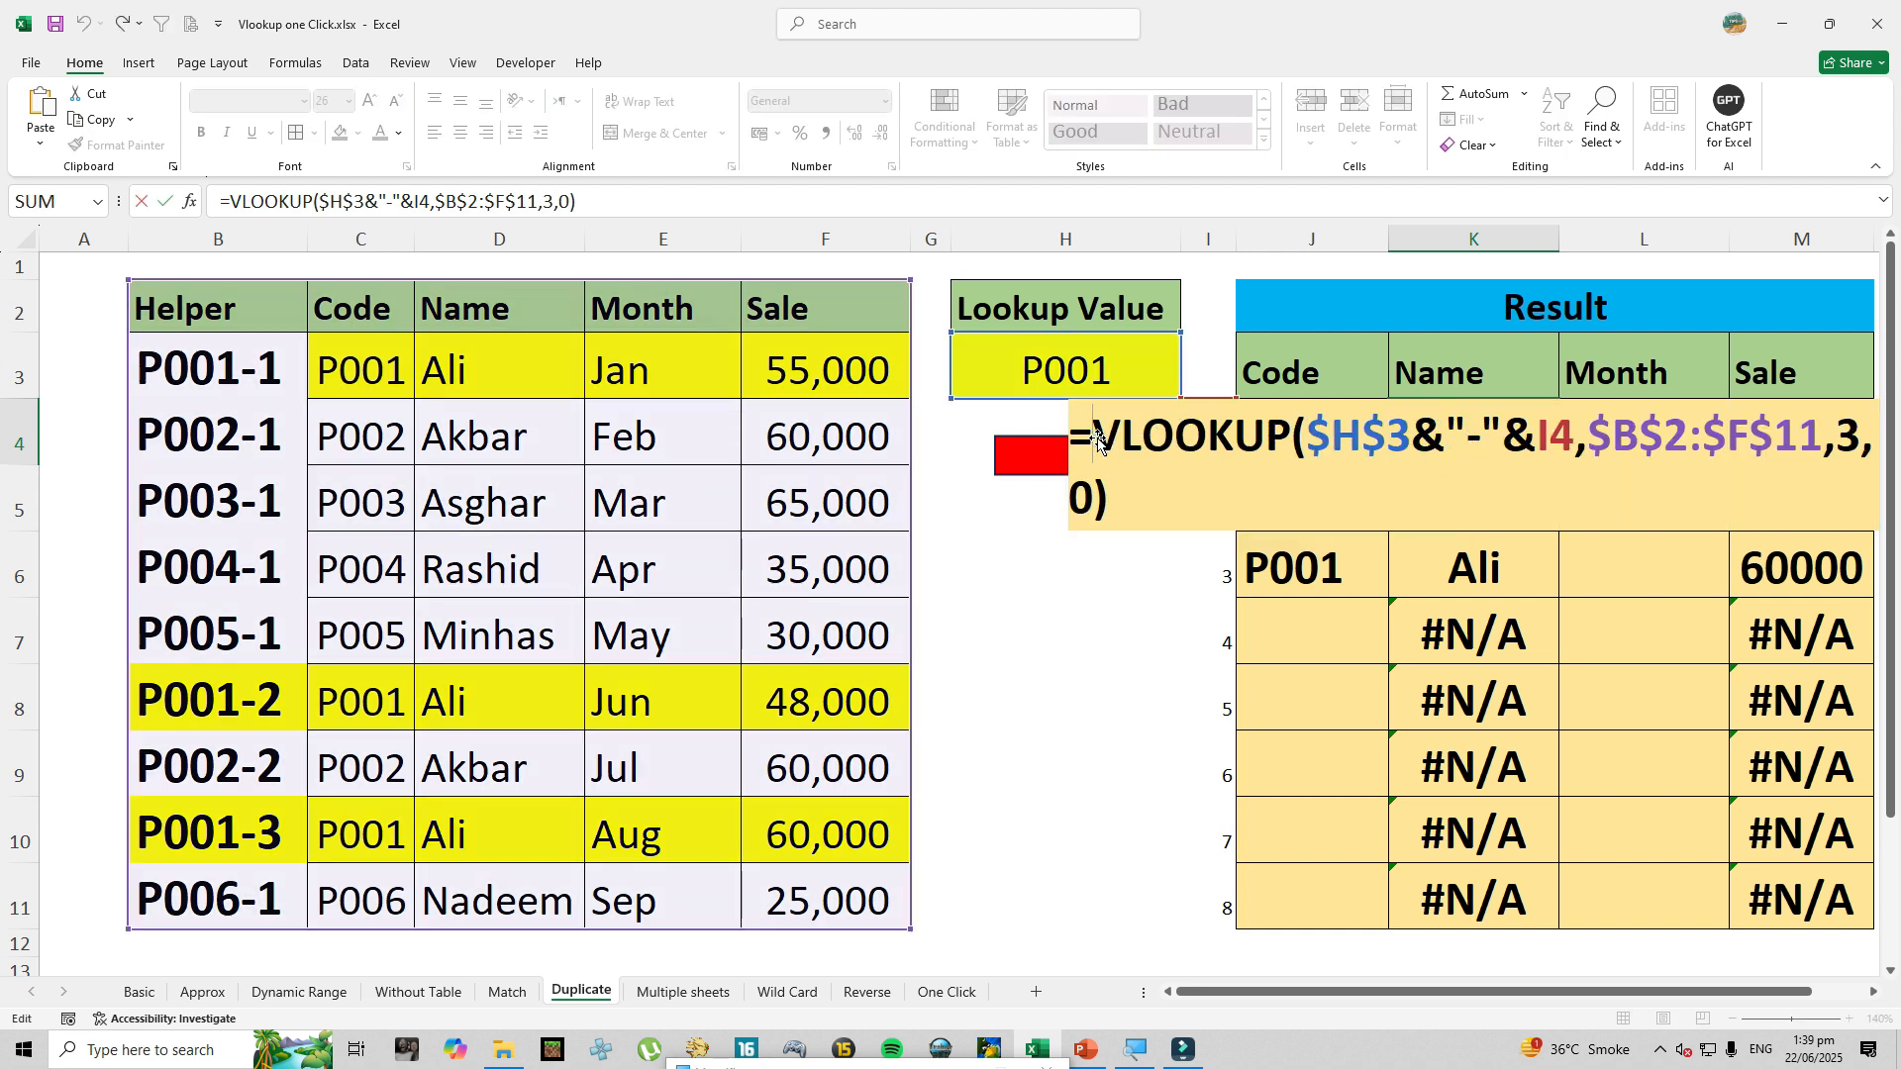
type("ife")
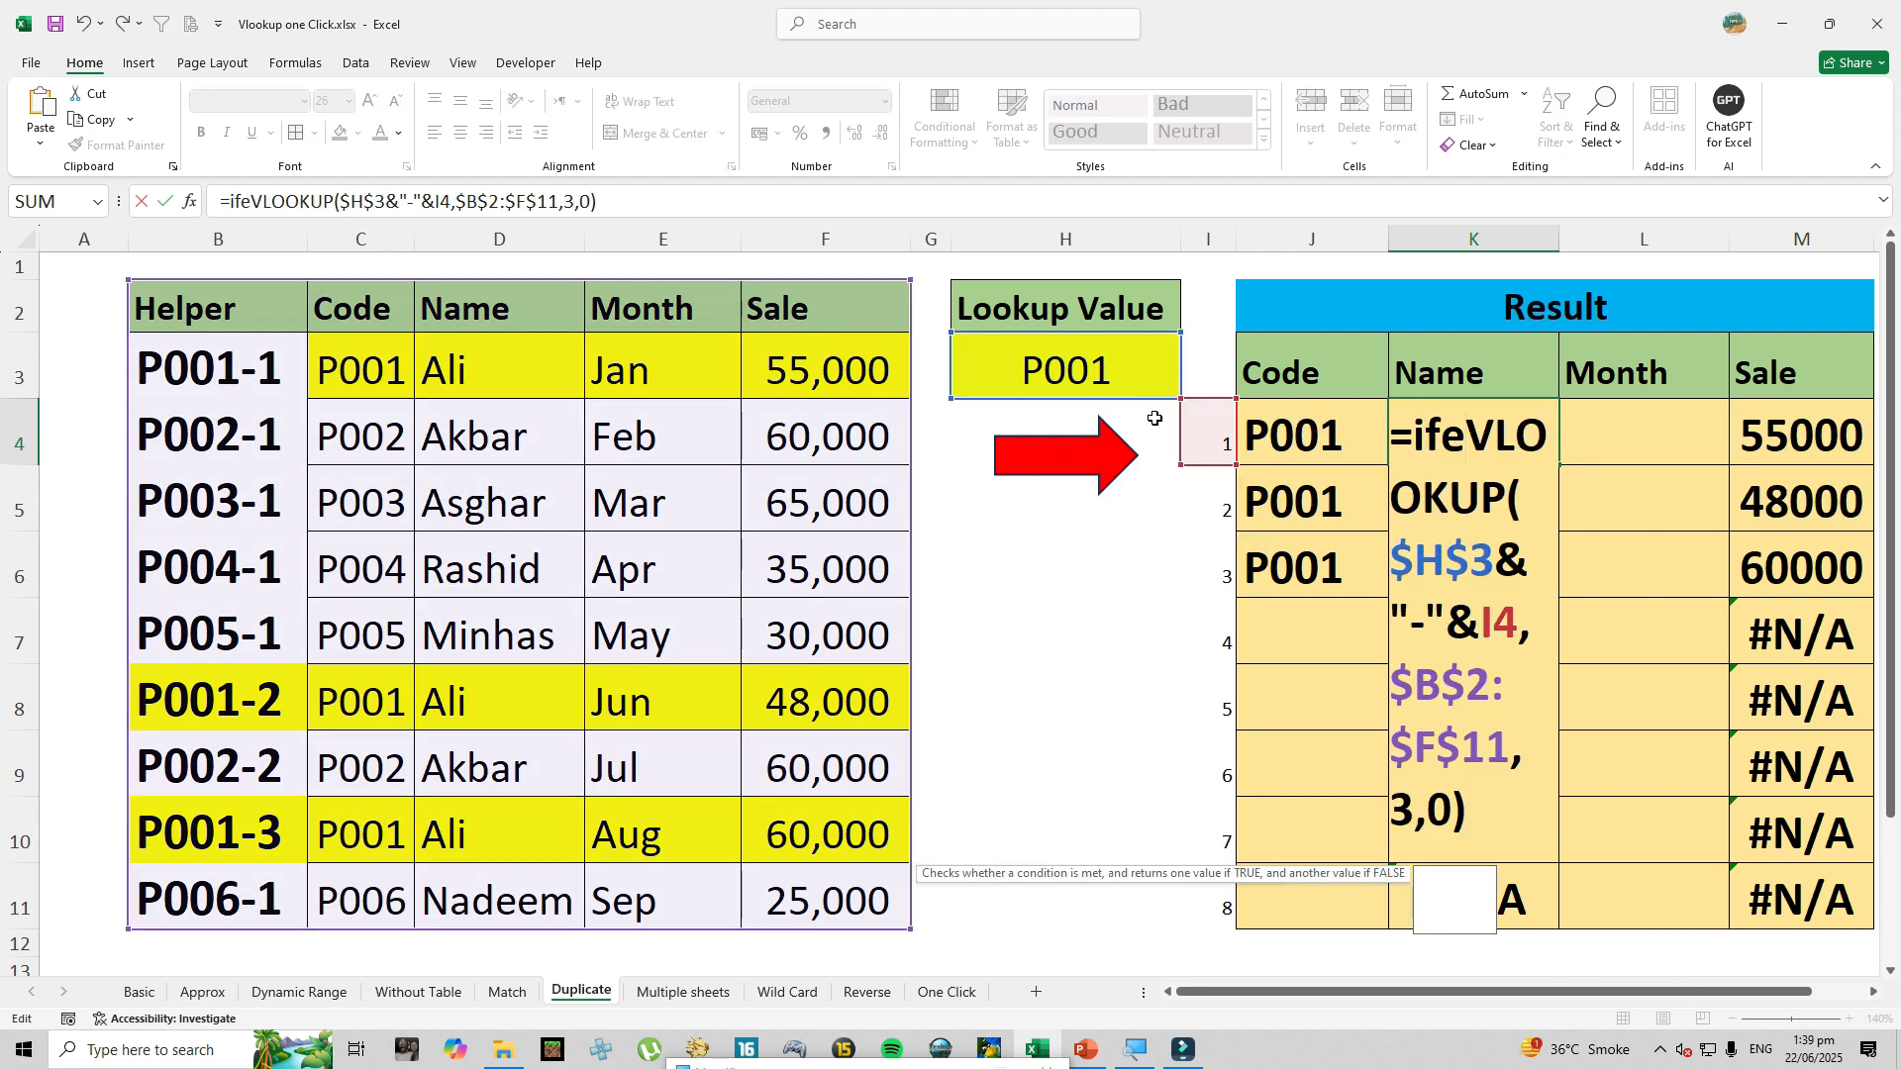
key("Tab")
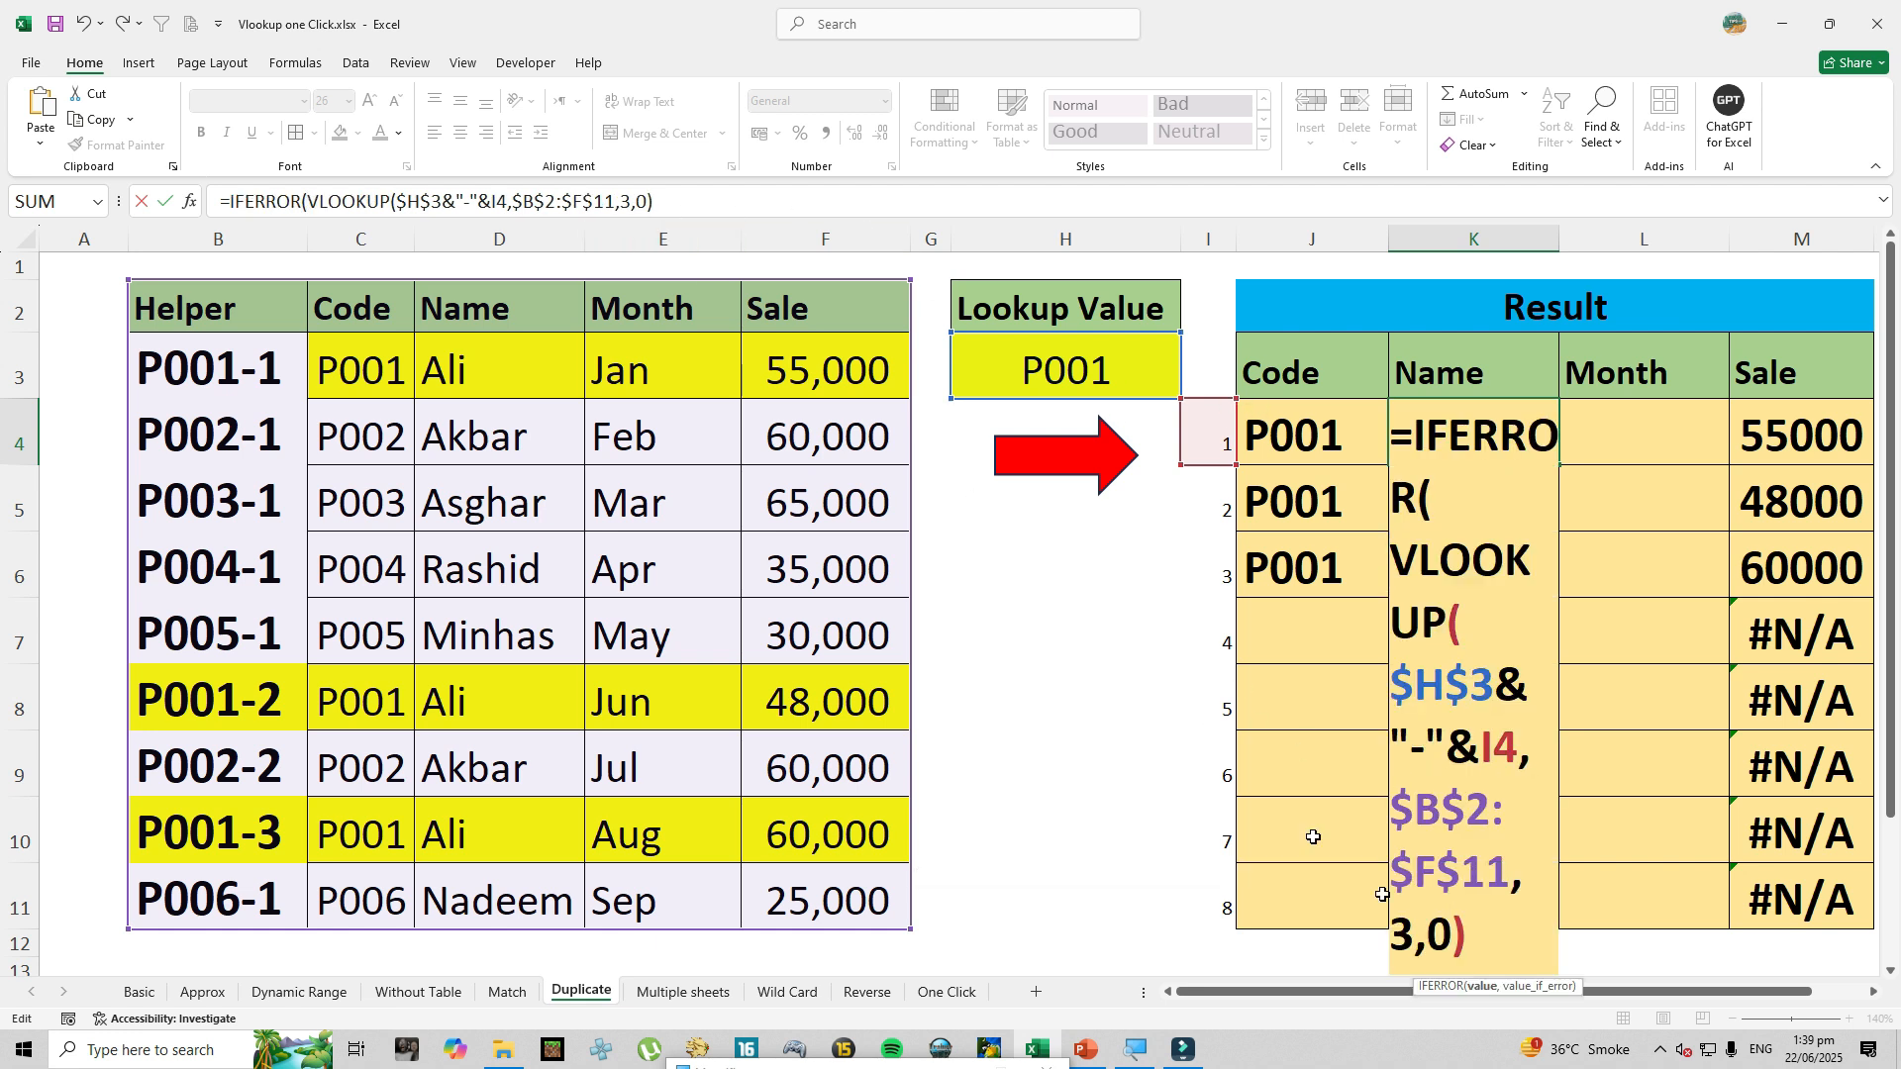
left_click(687, 206)
type(",")
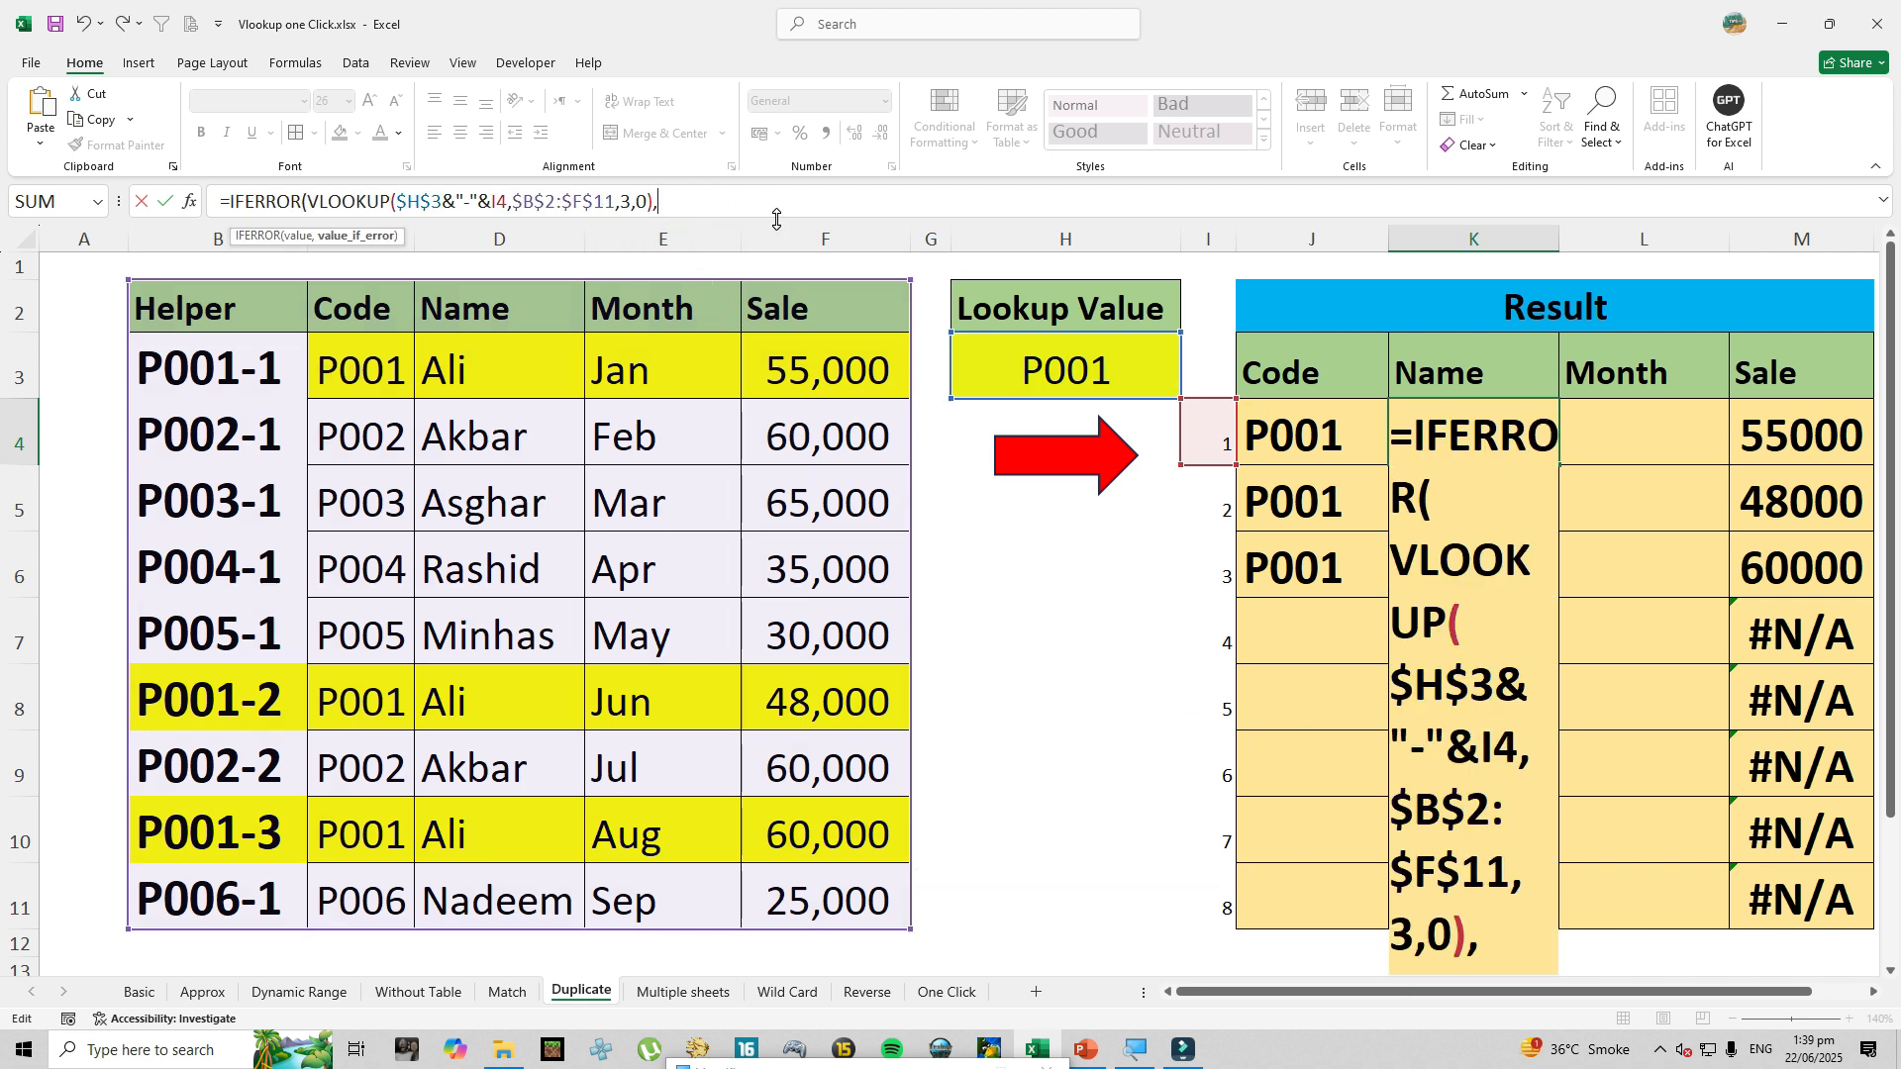
type("\"\")")
key("Return")
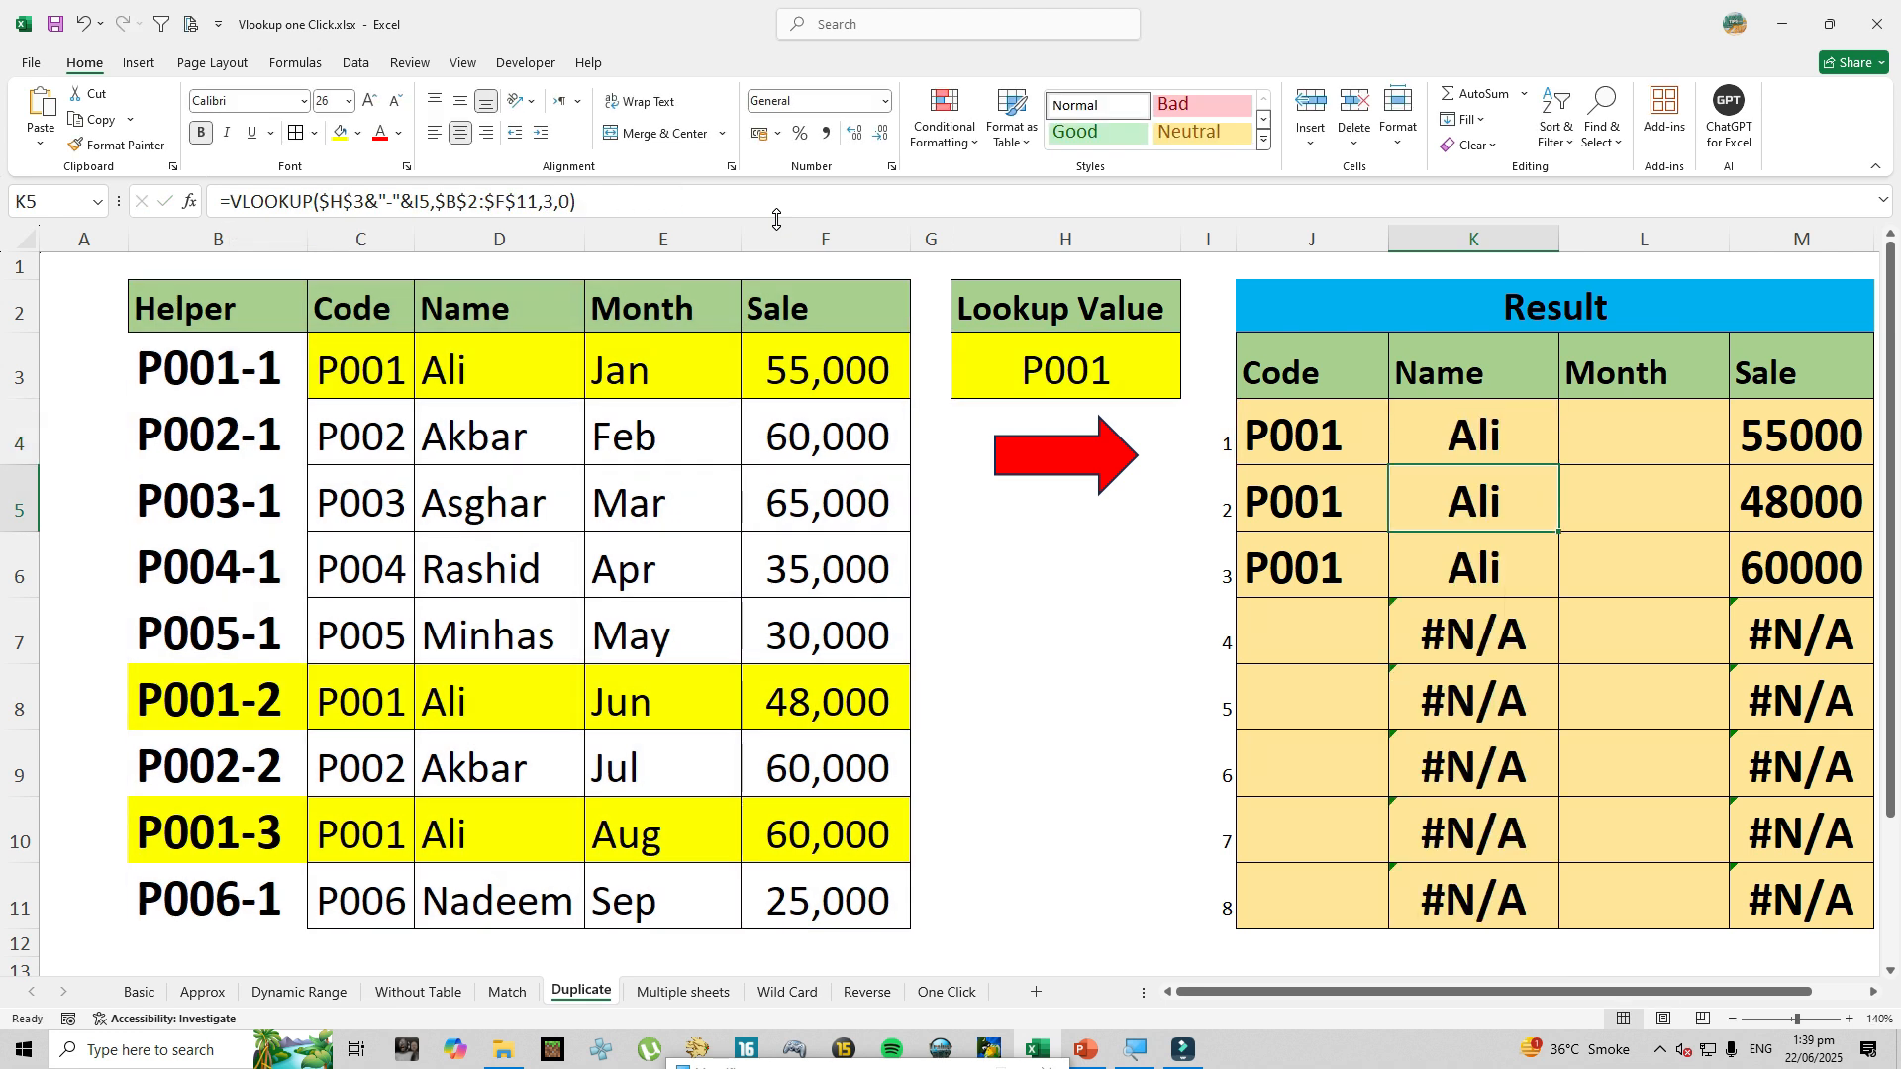
left_click(1475, 444)
double_click(1560, 466)
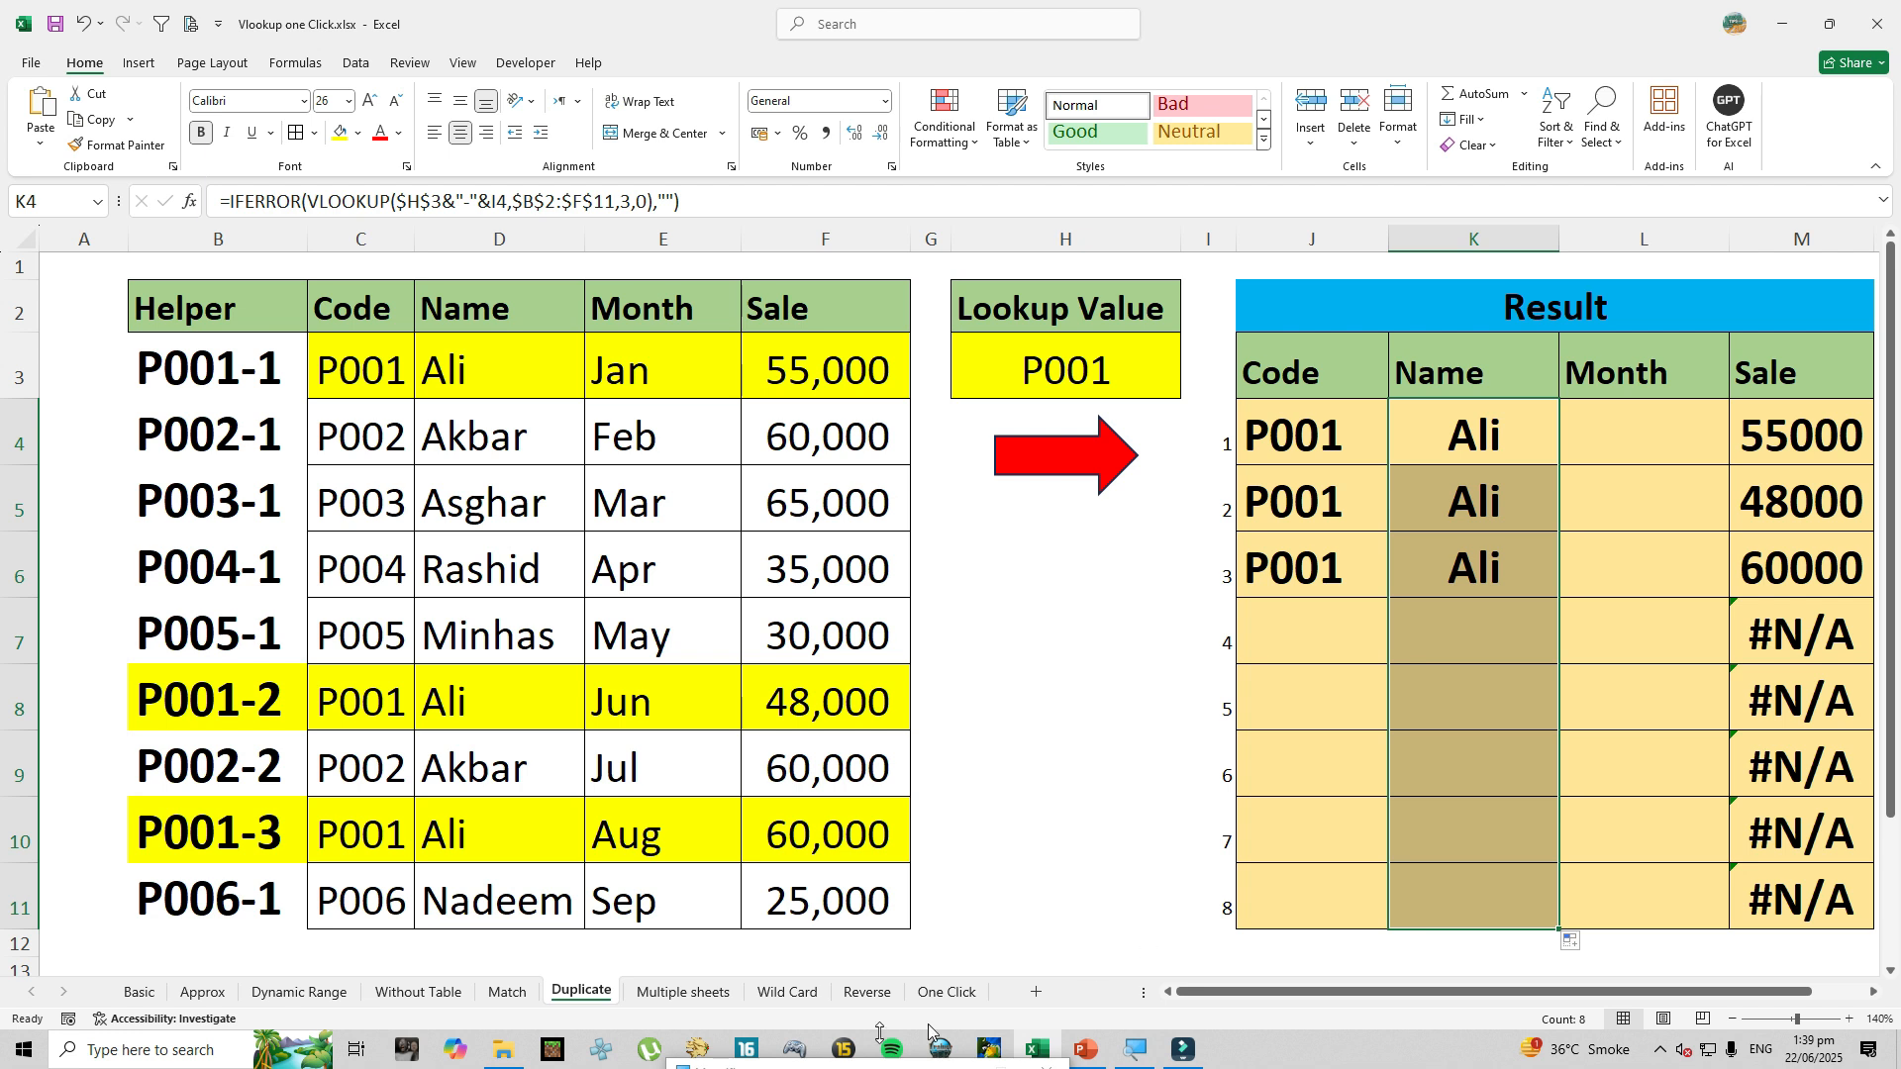
Open the Multiple sheets worksheet and examine its three separate Code, Name and Sale source tables.
left_click(696, 991)
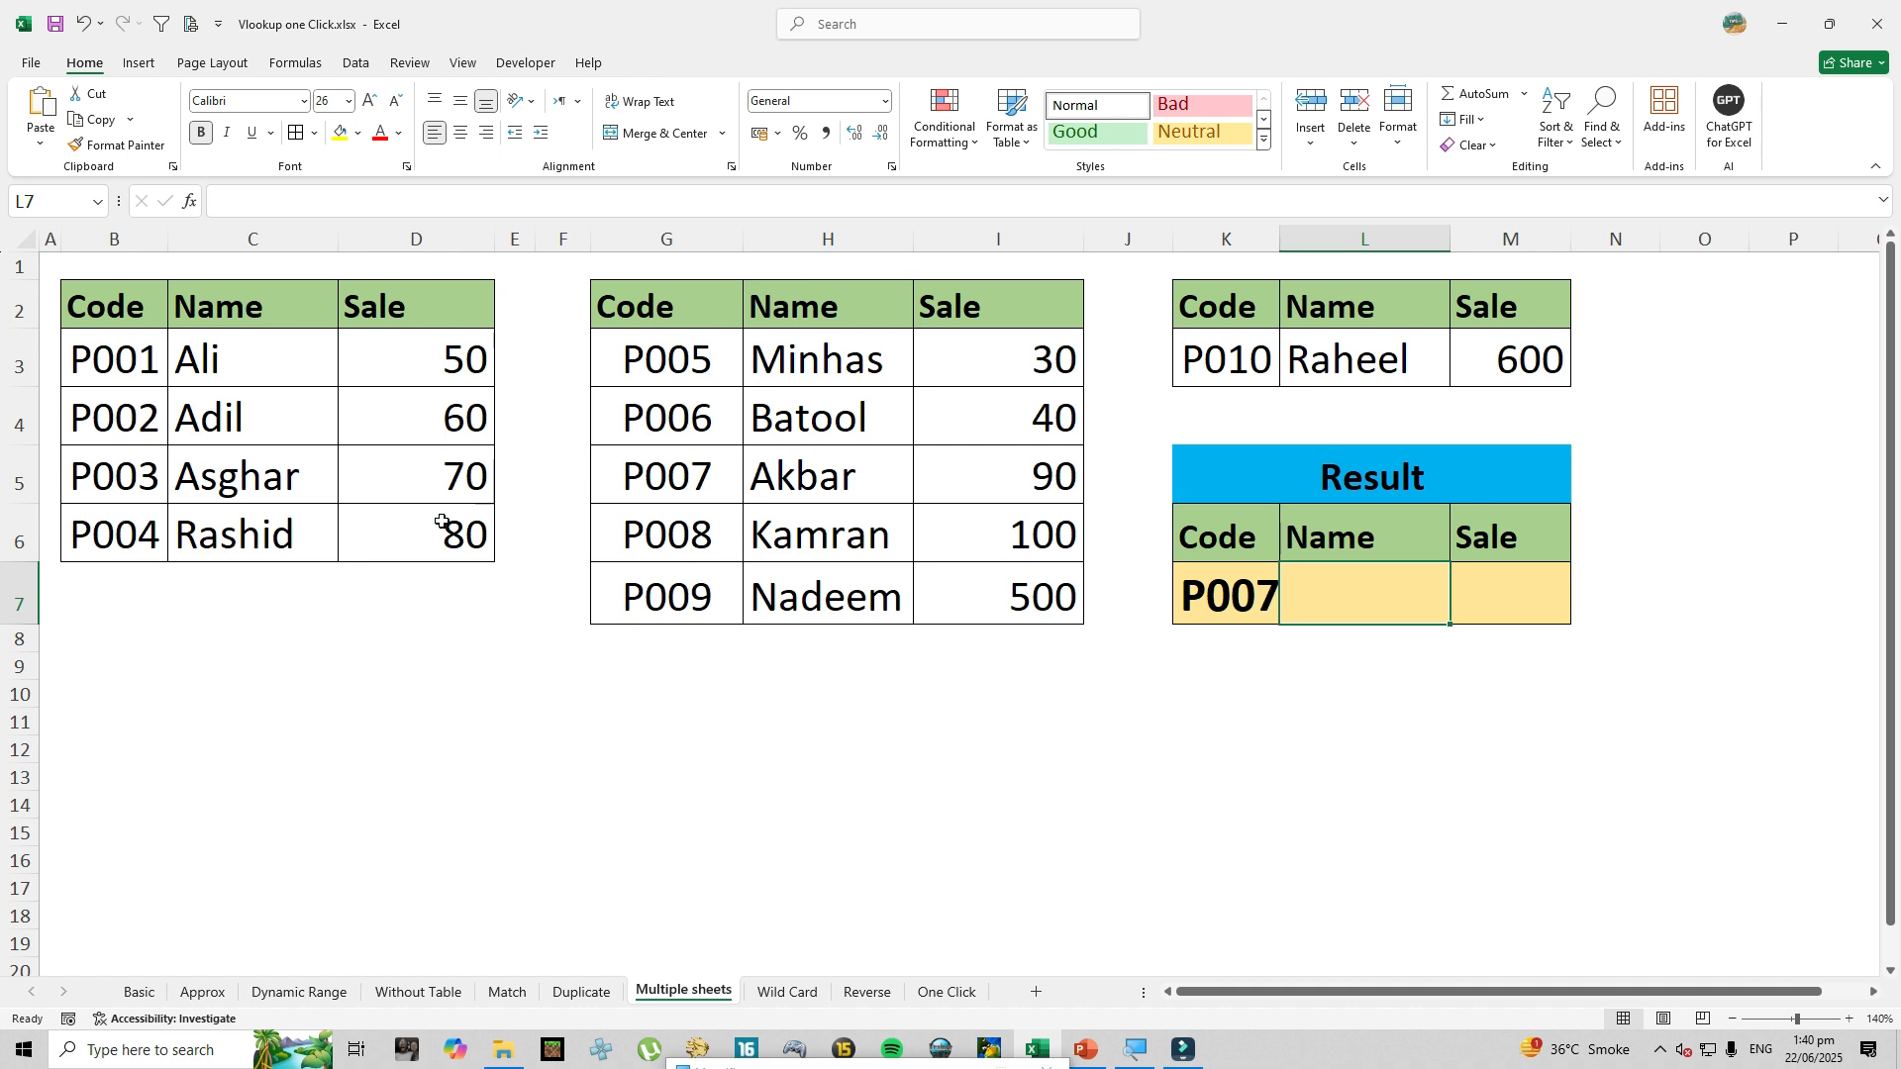
left_click_drag(99, 322, 297, 535)
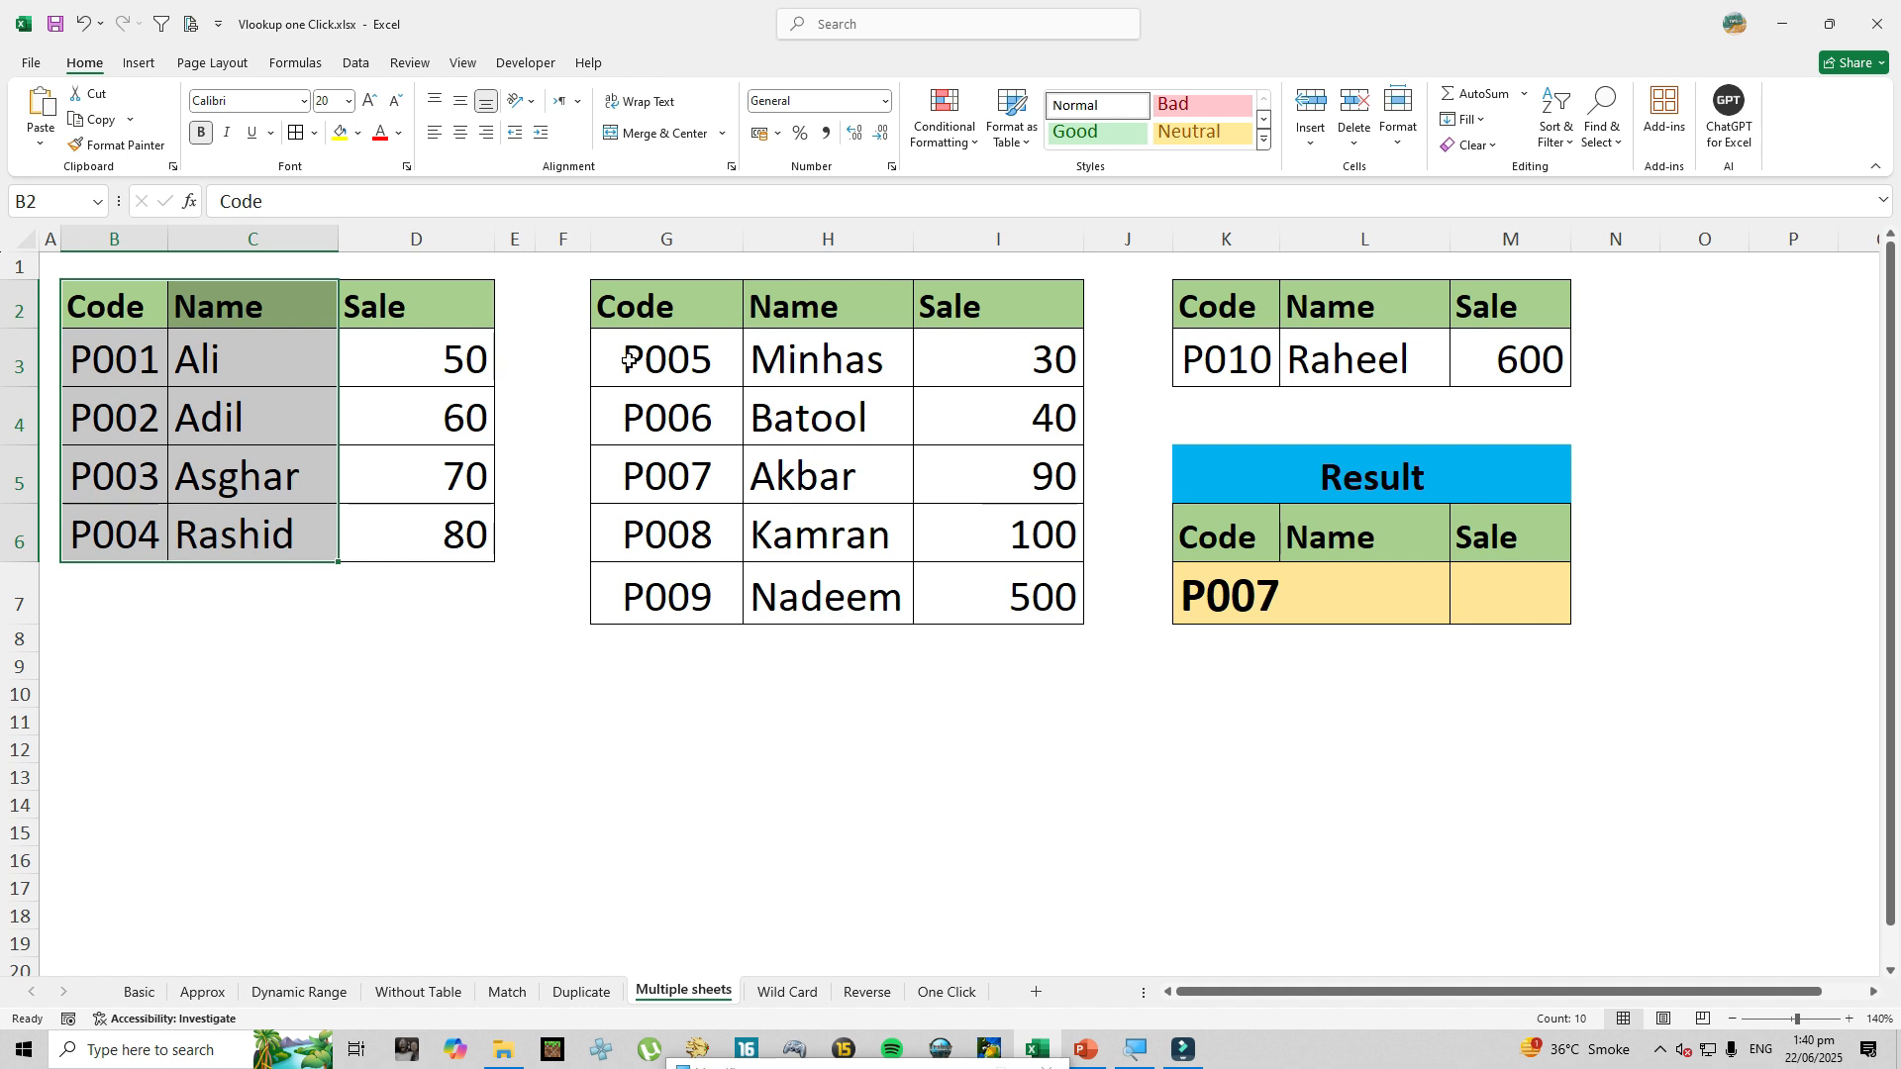
left_click_drag(642, 298, 980, 598)
left_click_drag(1203, 309, 1490, 375)
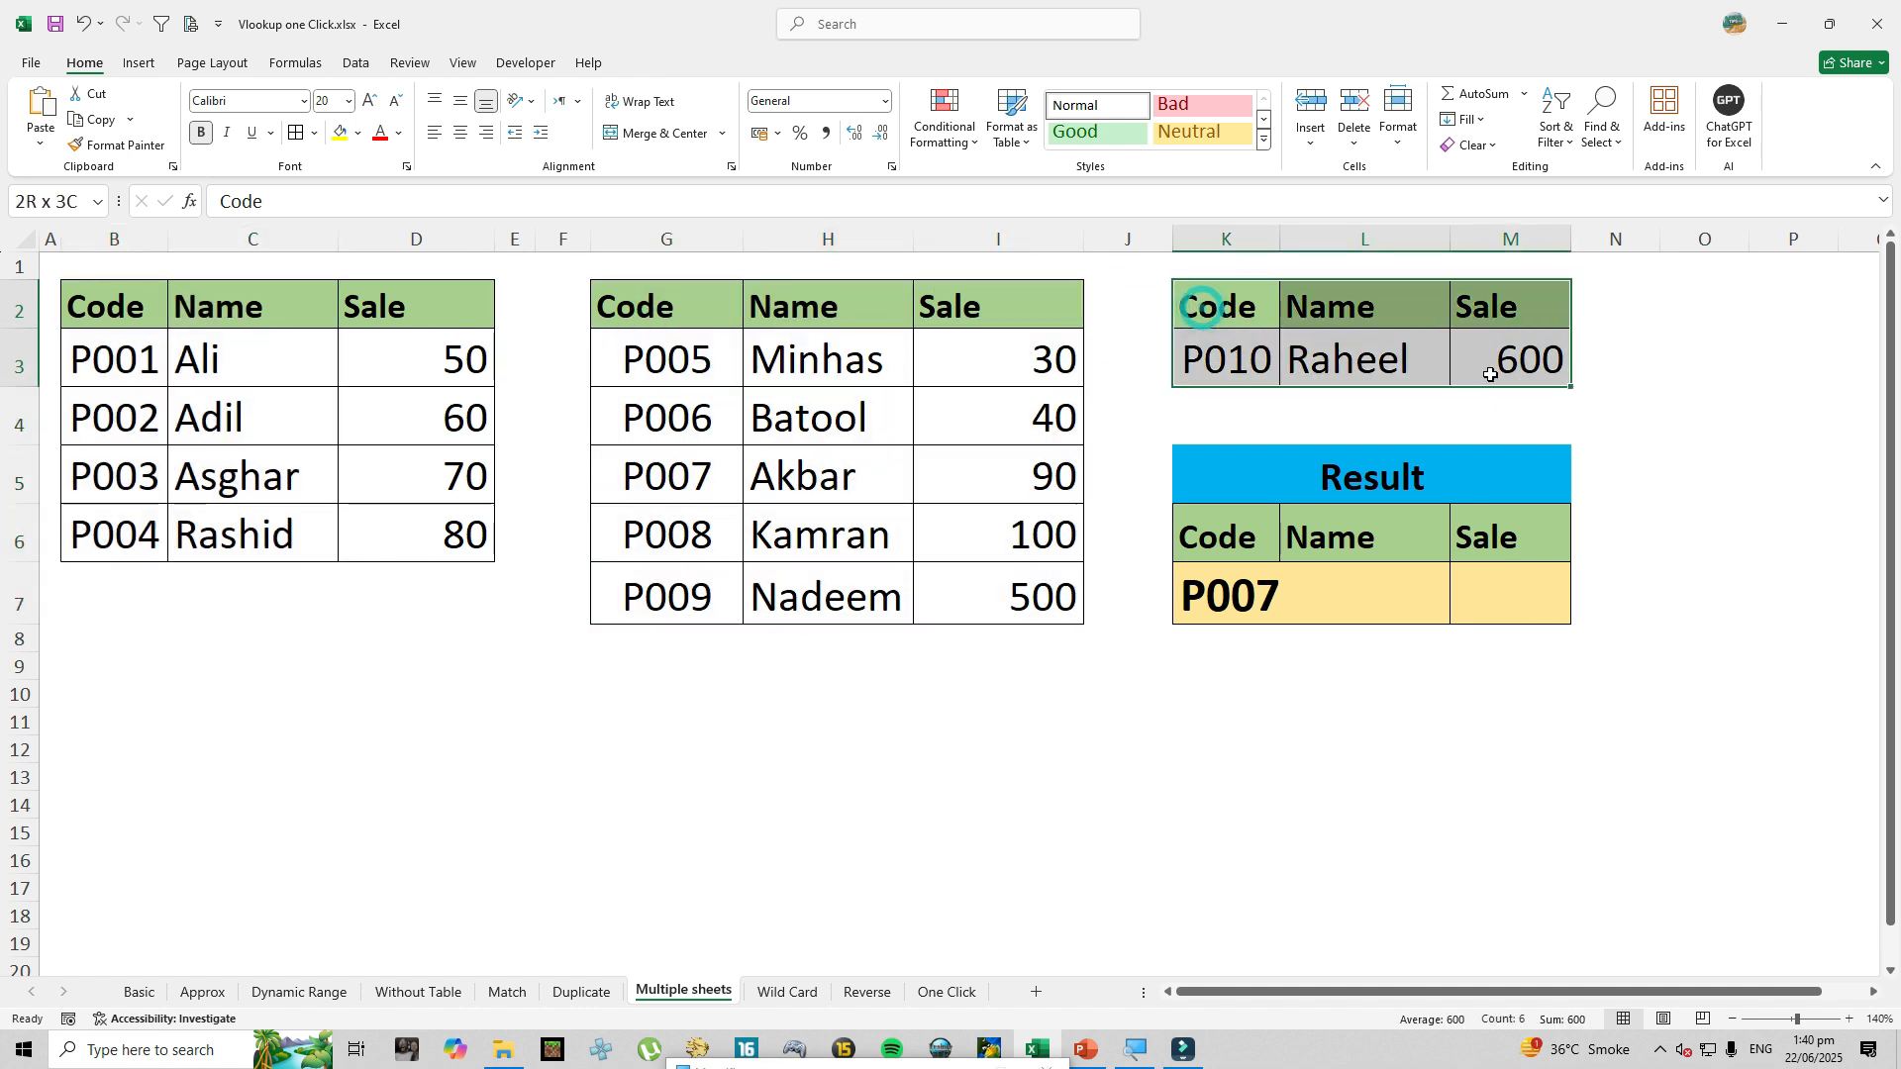
Enter =VLOOKUP(K7,$B$2:$D$6,2,0) in L7 to look up the result Name in the first table.
left_click(1349, 594)
type("=vlo")
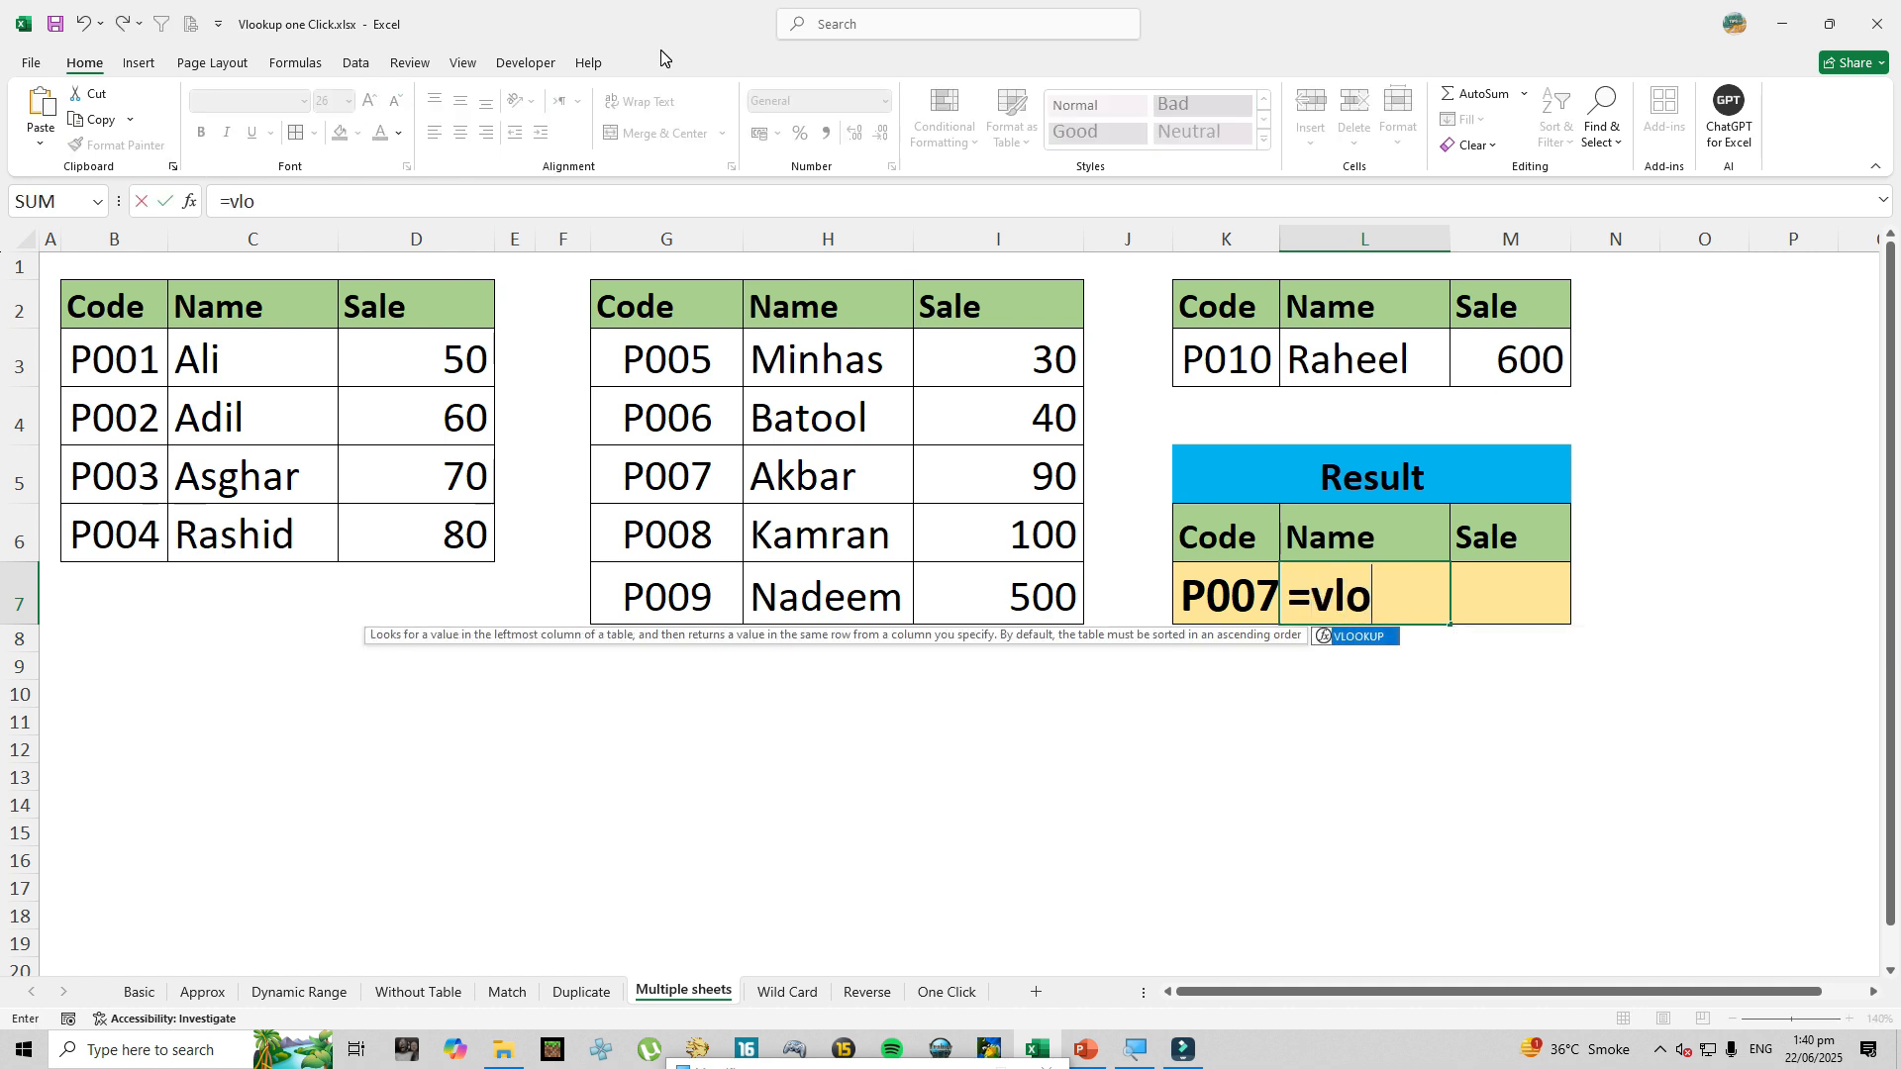
key("Tab")
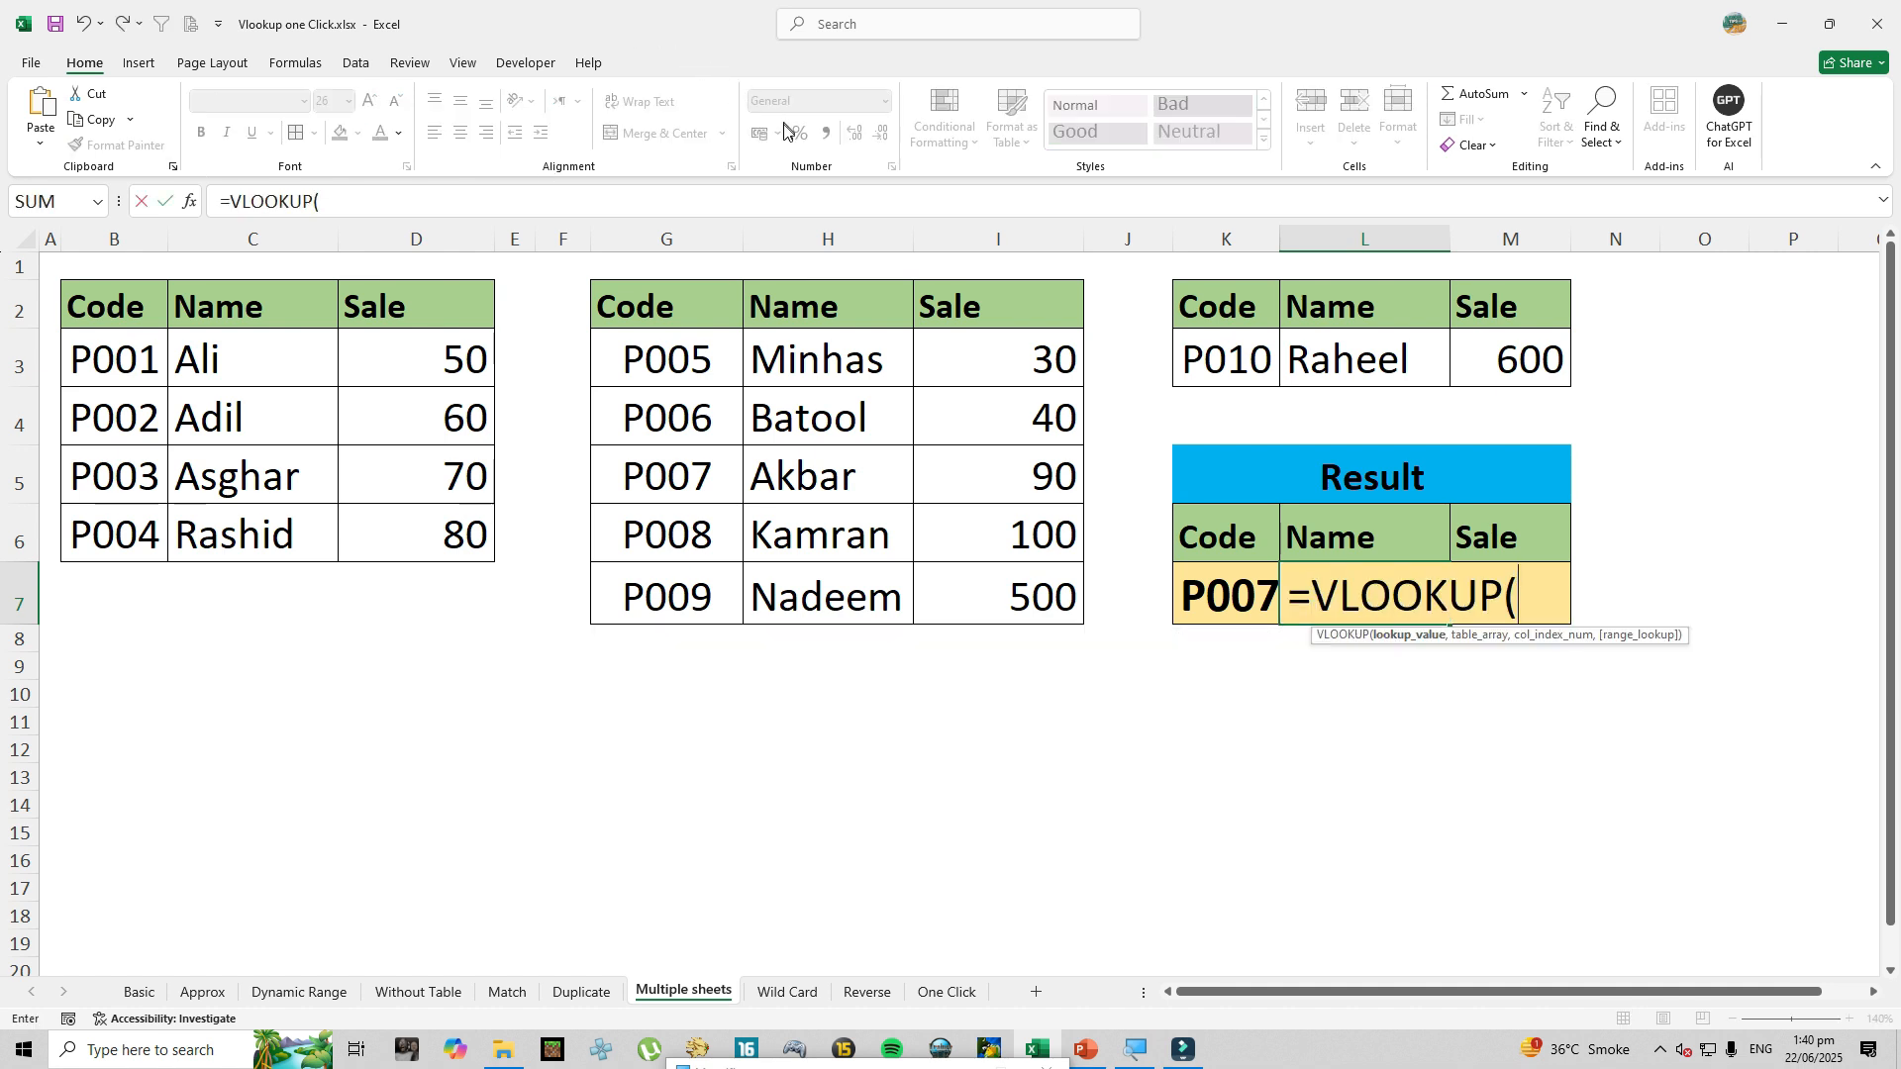
left_click(1228, 601)
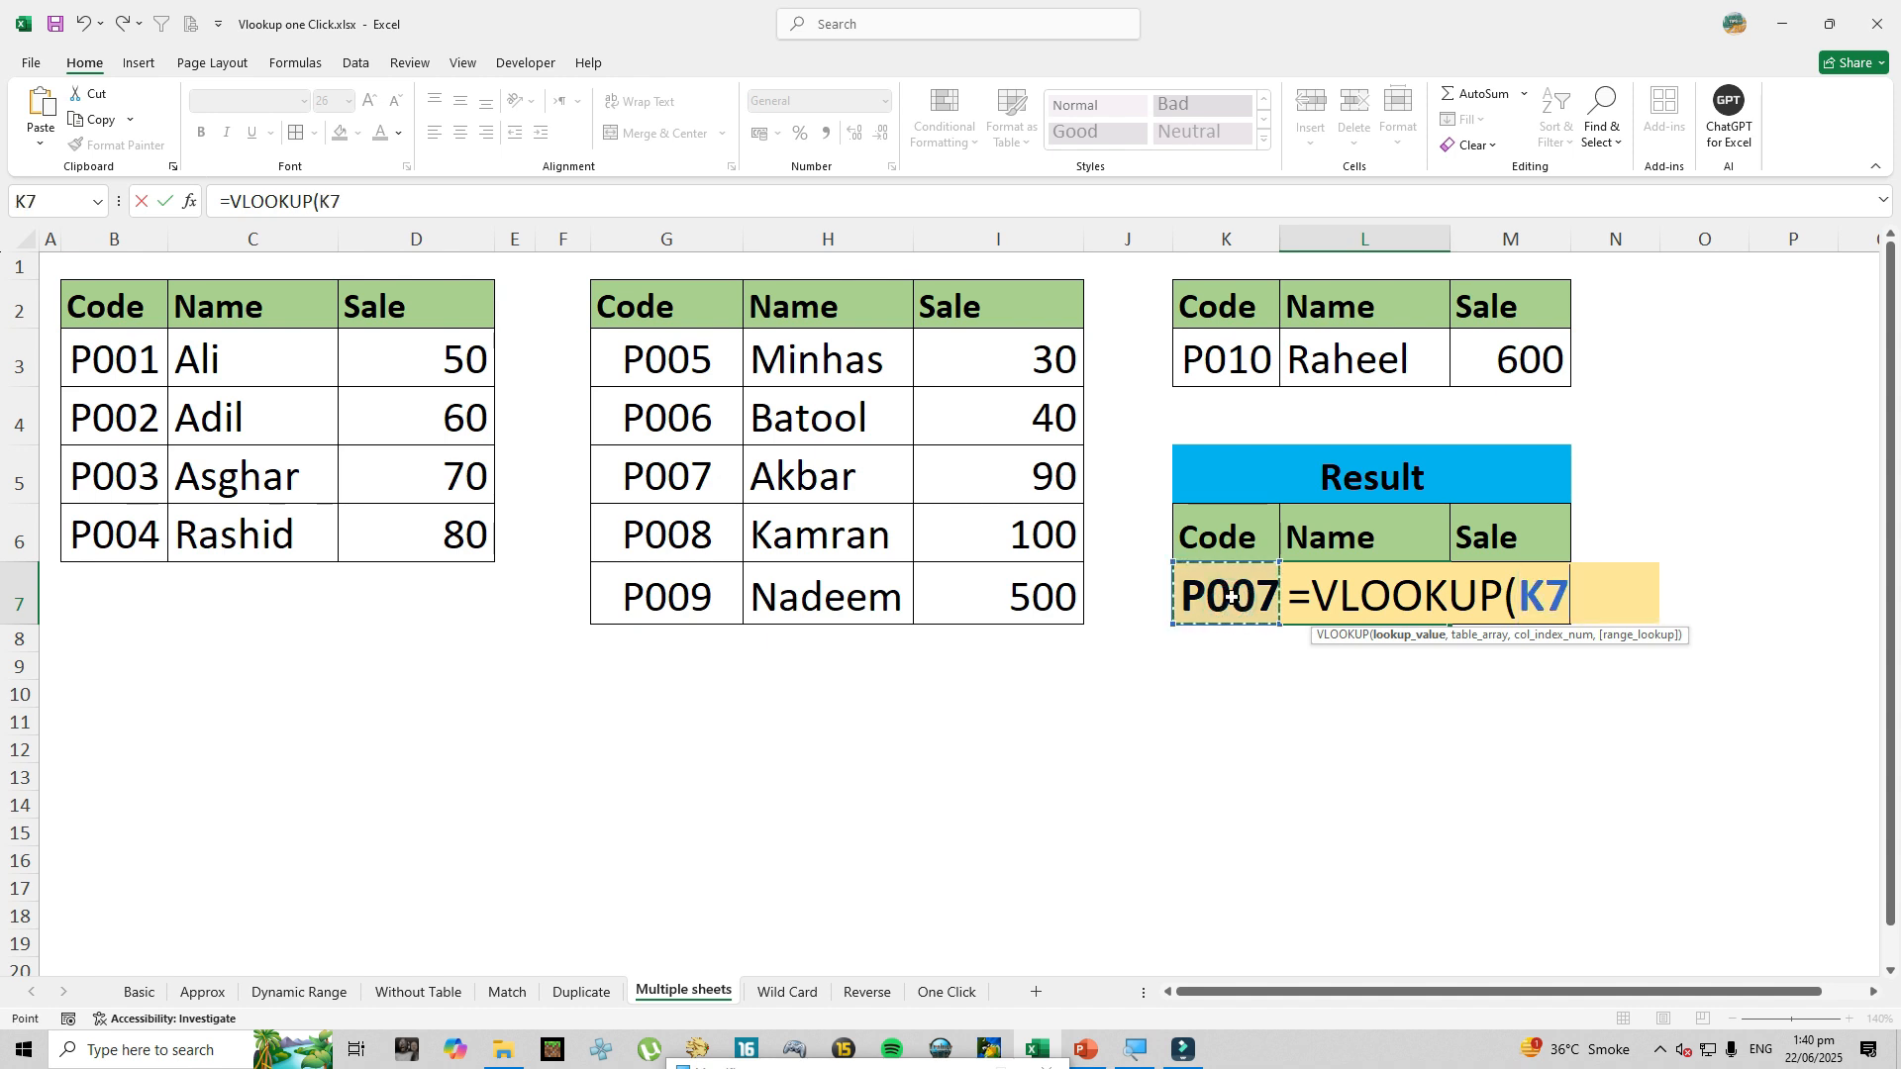
type(",")
left_click_drag(91, 309, 458, 531)
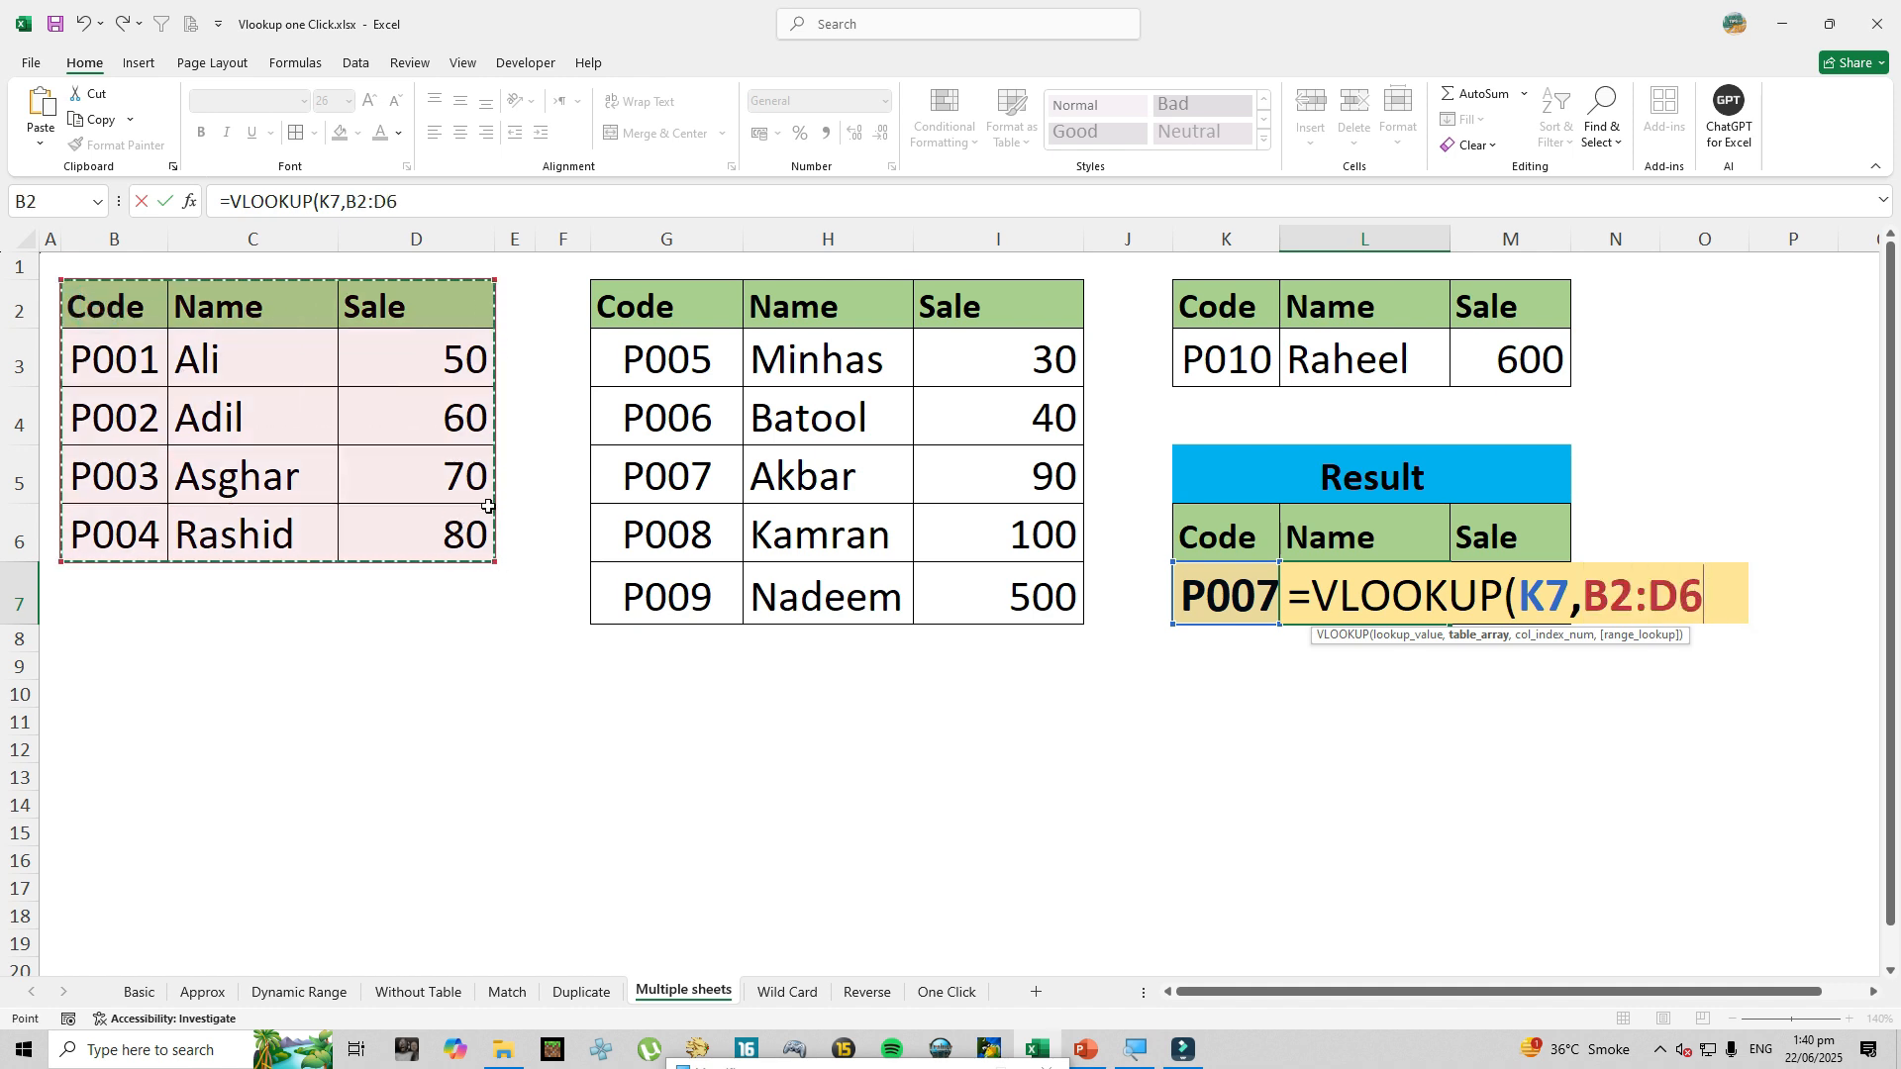
key("F4")
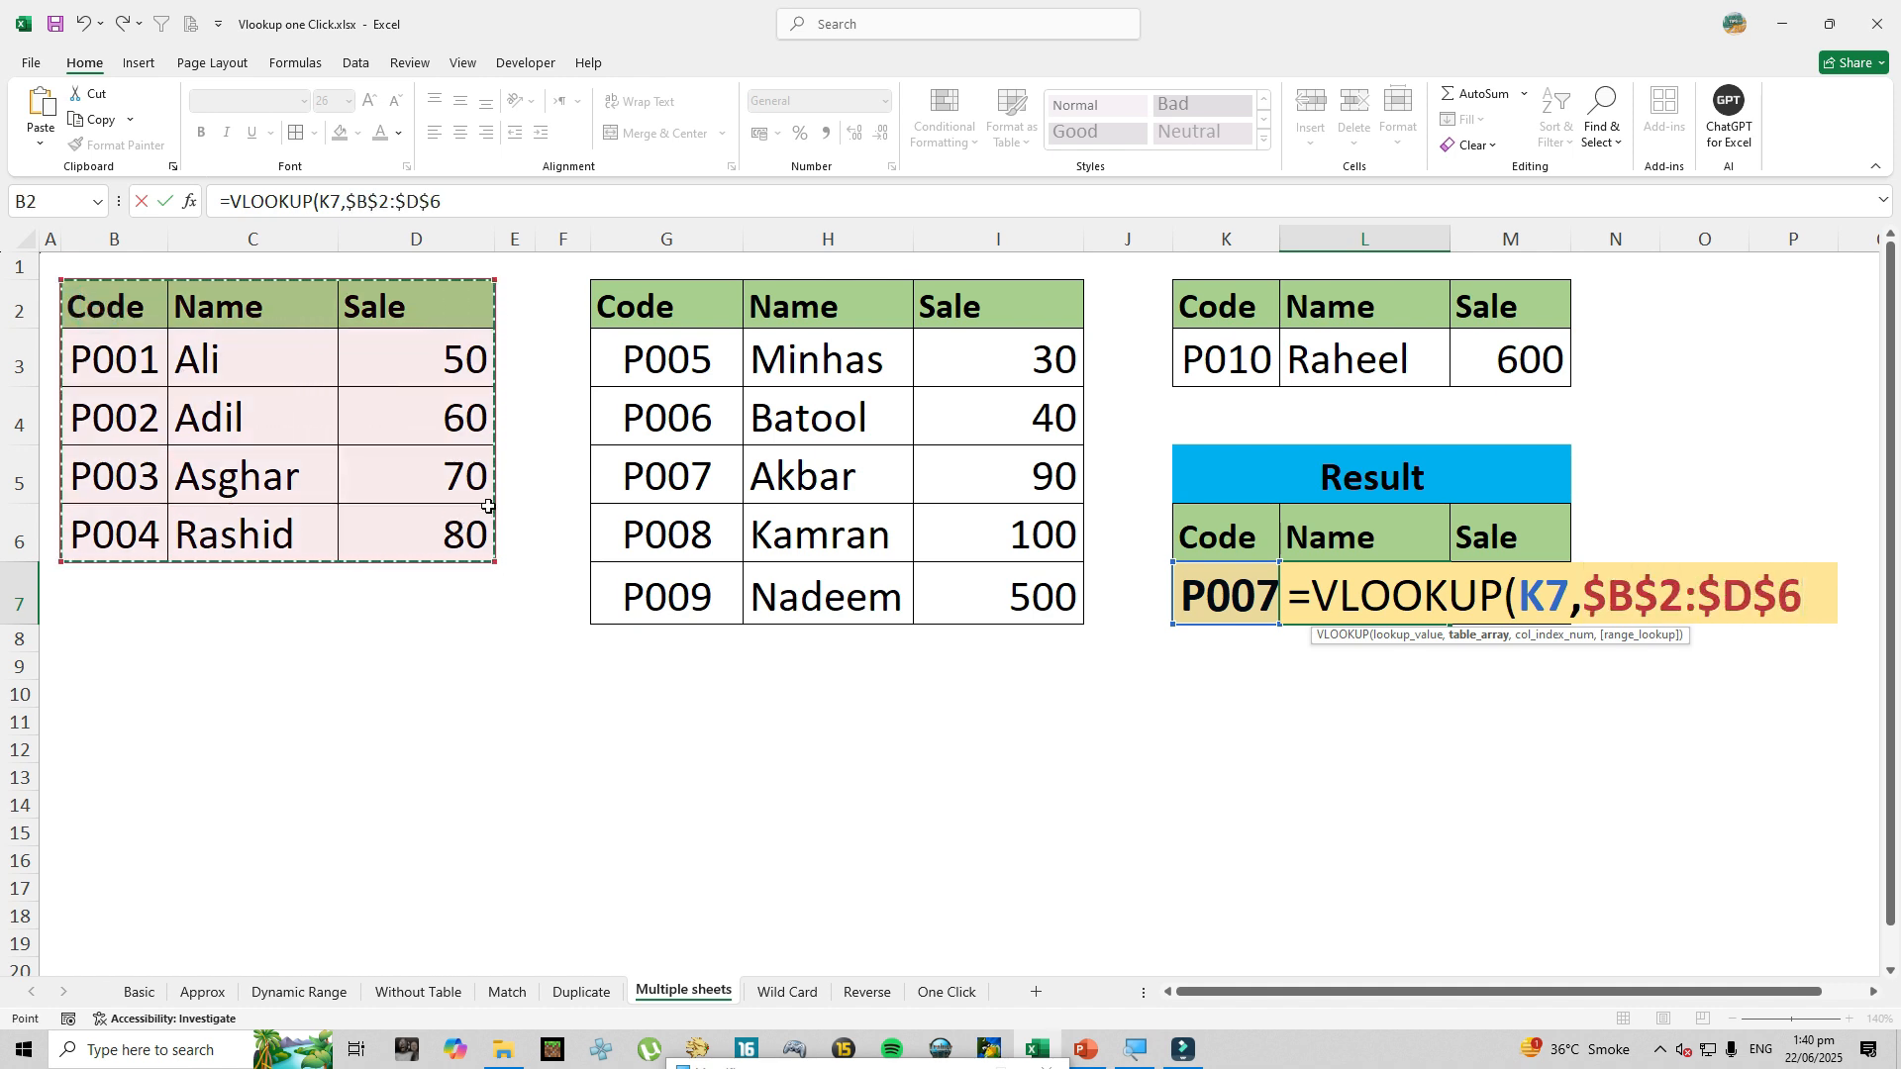
type(",")
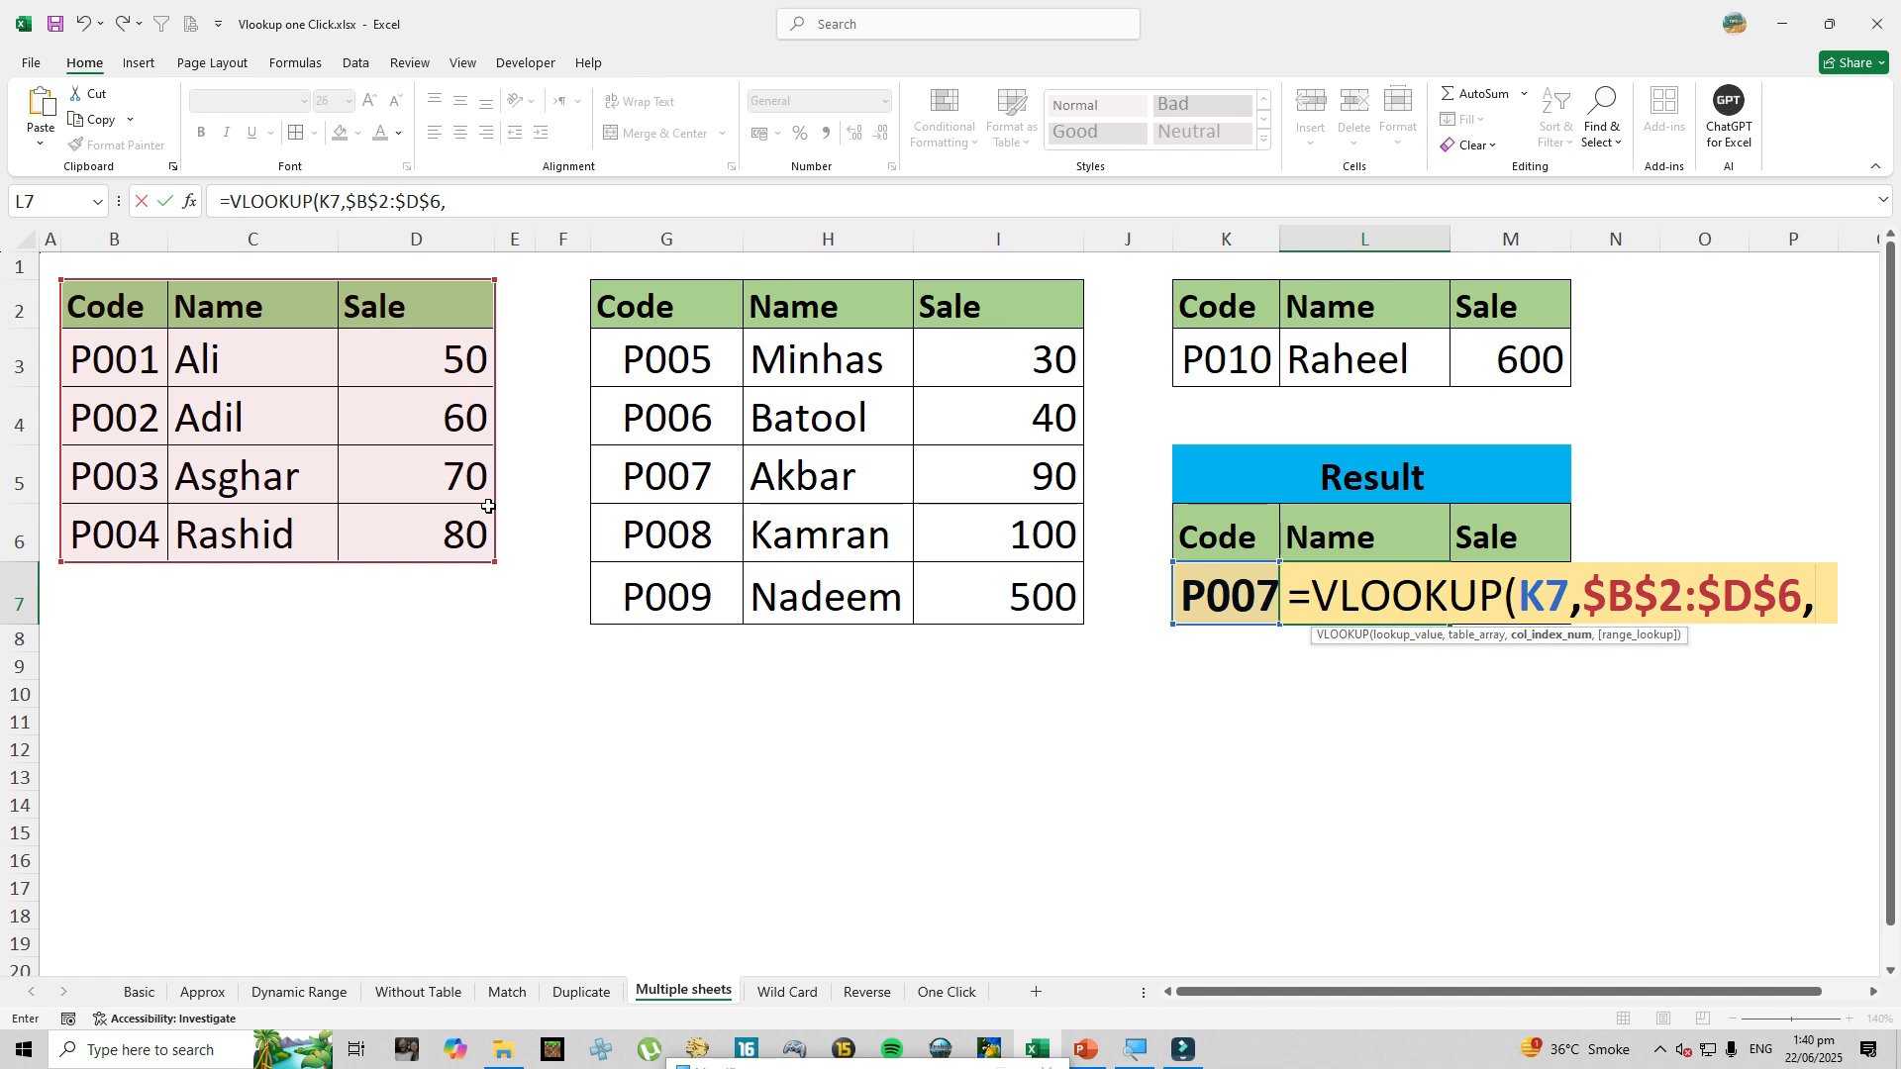
type("2")
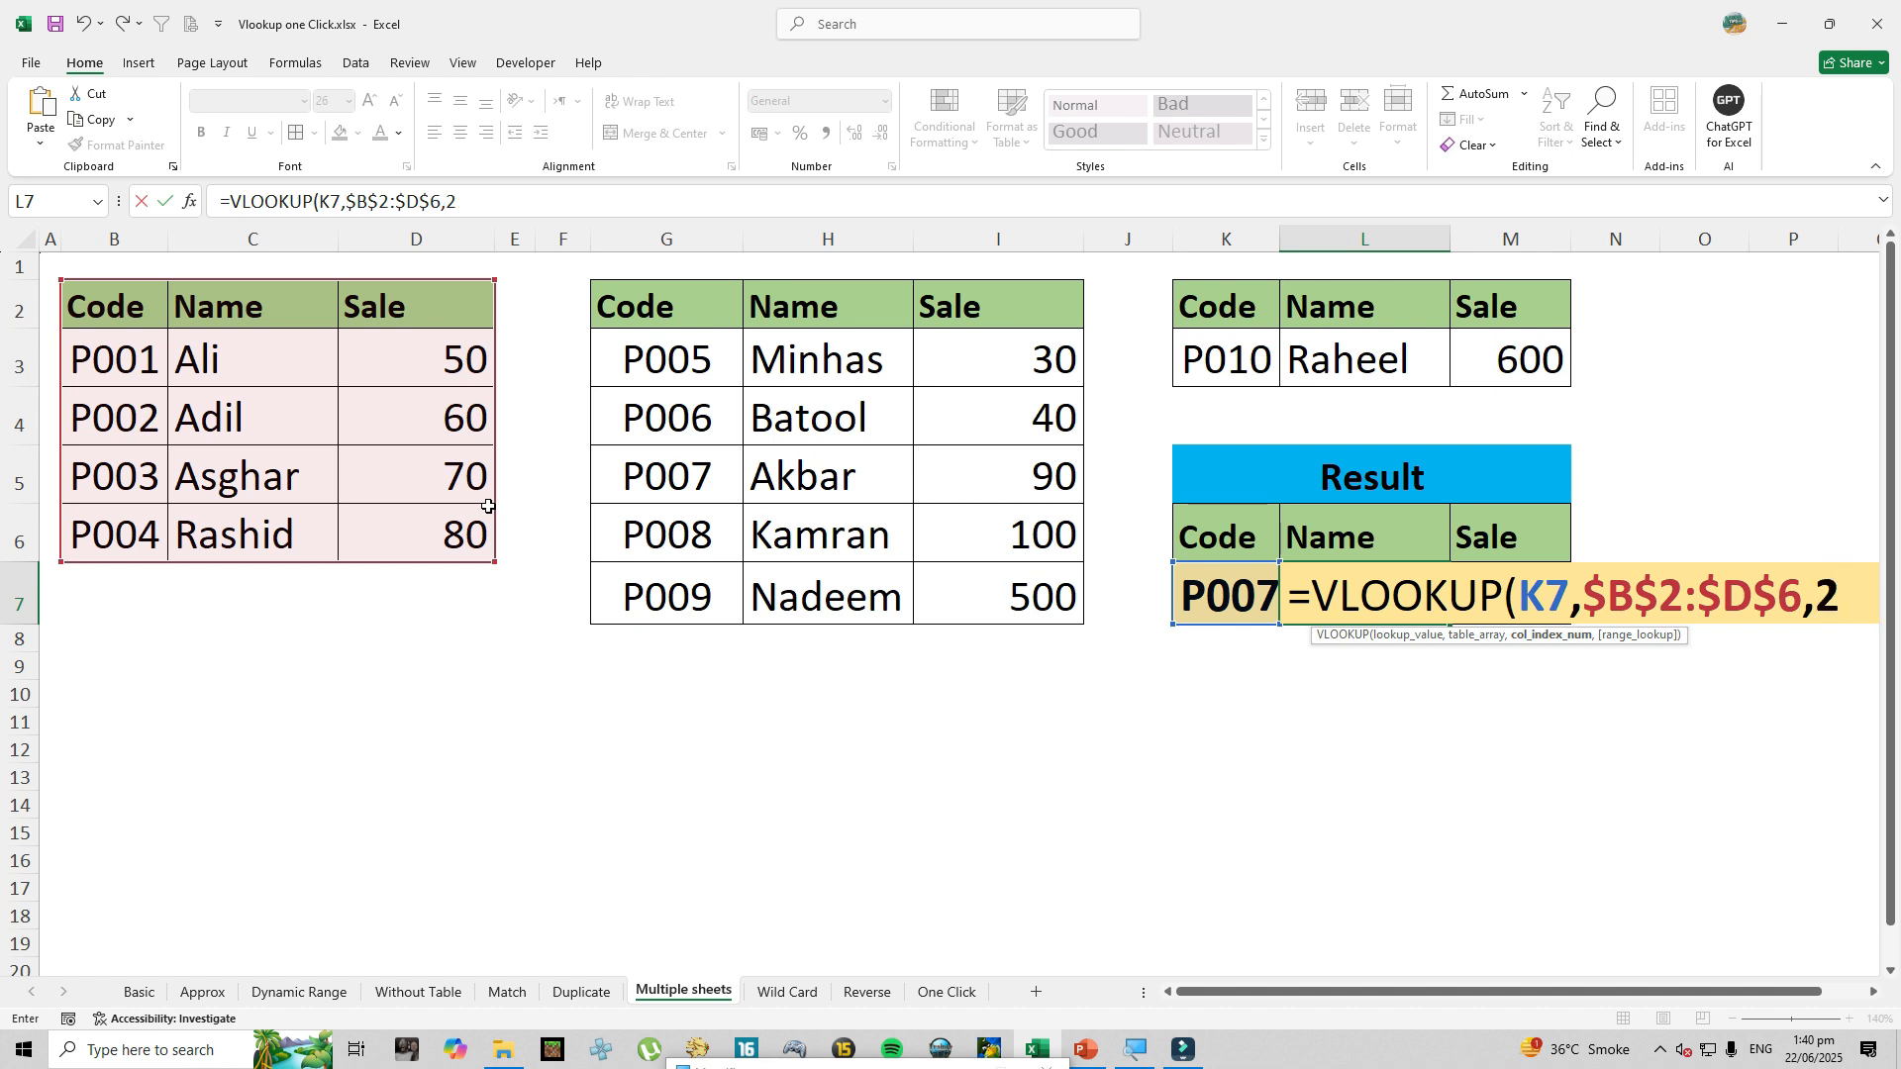
type(",0")
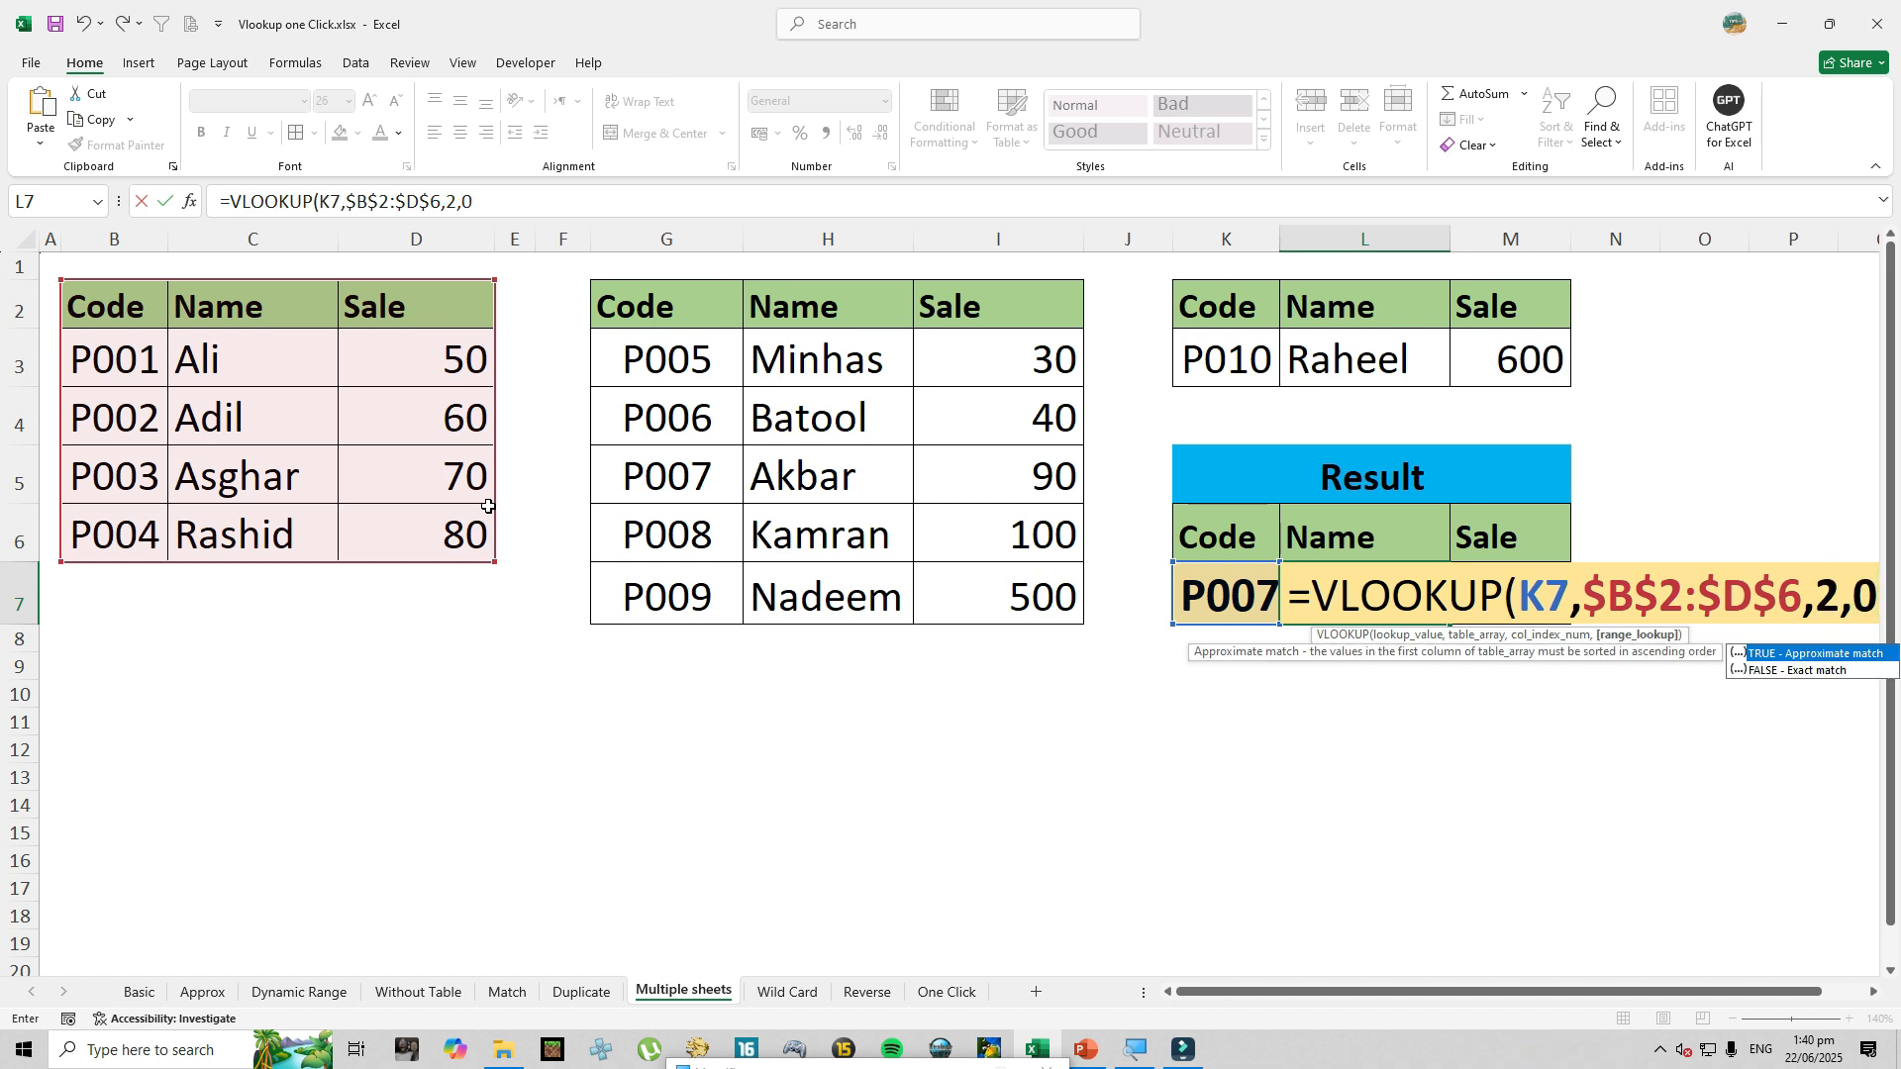
type(")")
key("Return")
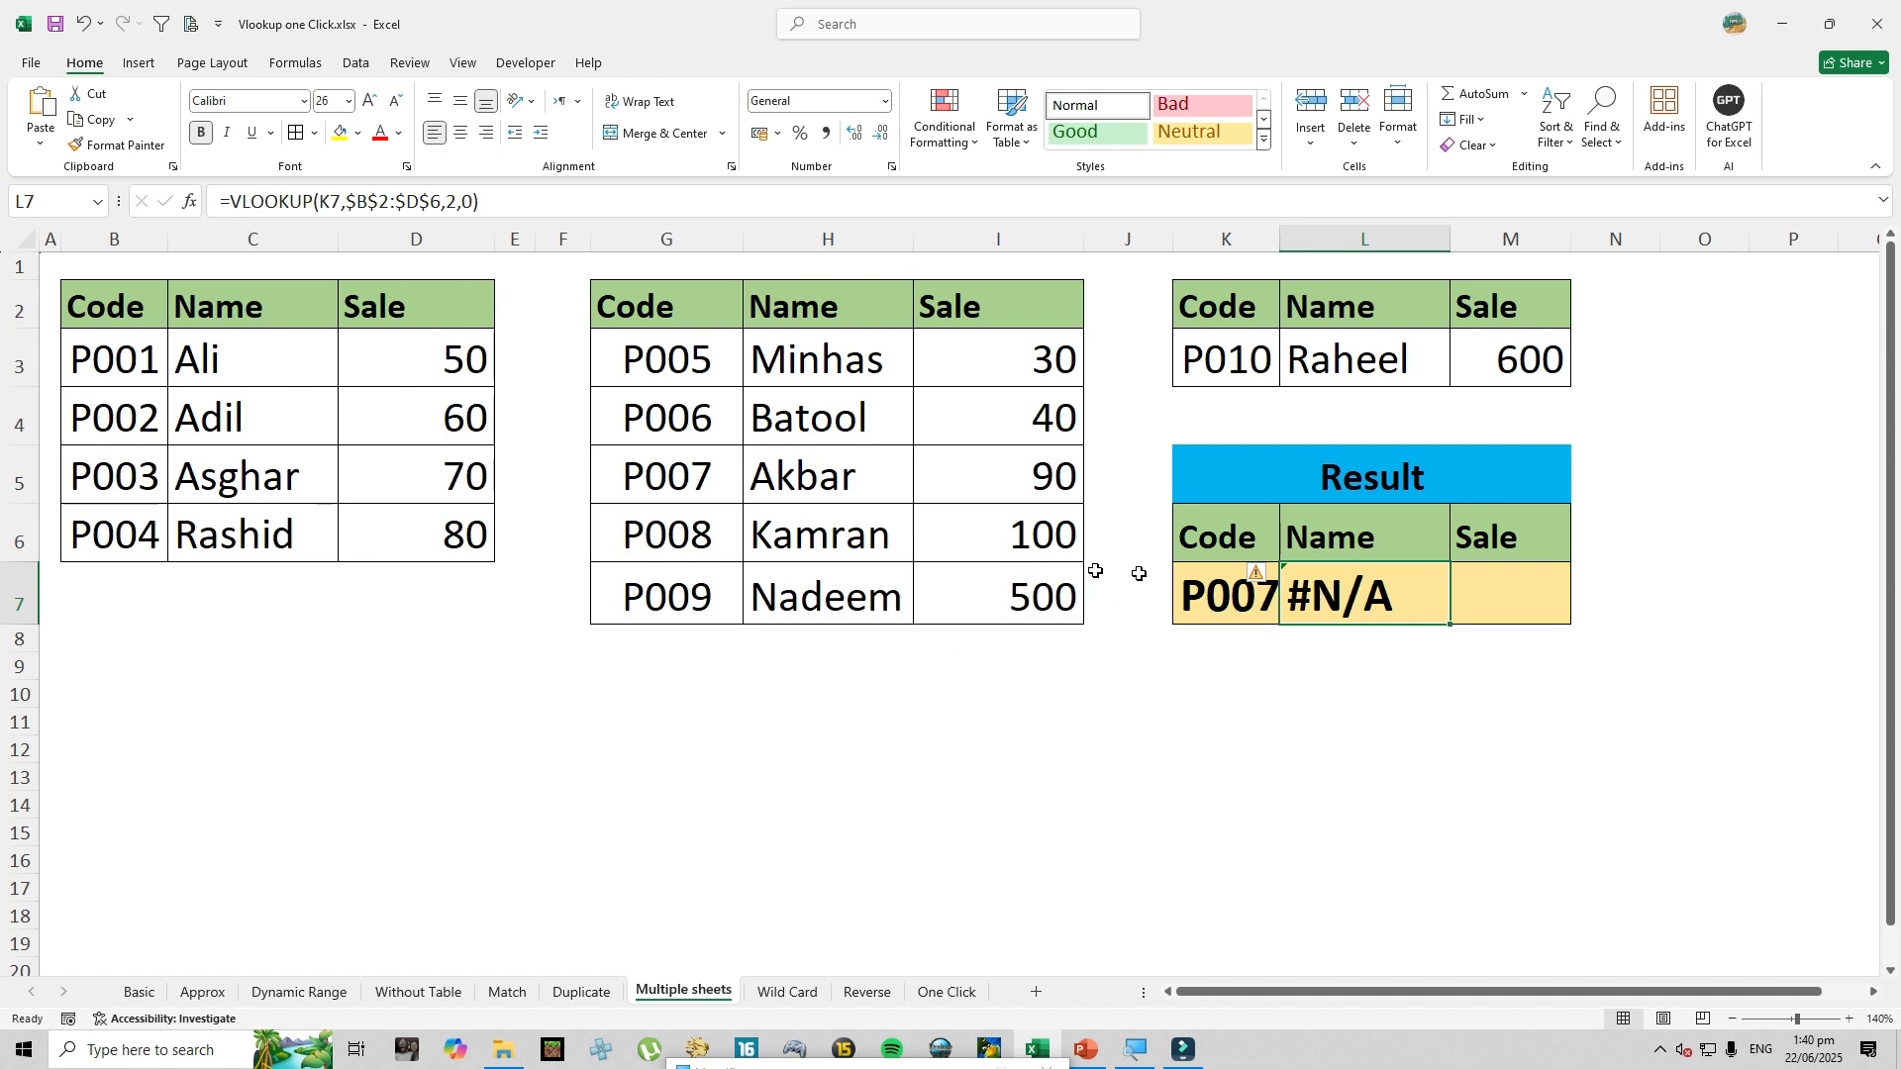
Wrap L7's VLOOKUP in IFERROR and start a nested IFERROR as its value_if_error argument.
double_click(1317, 609)
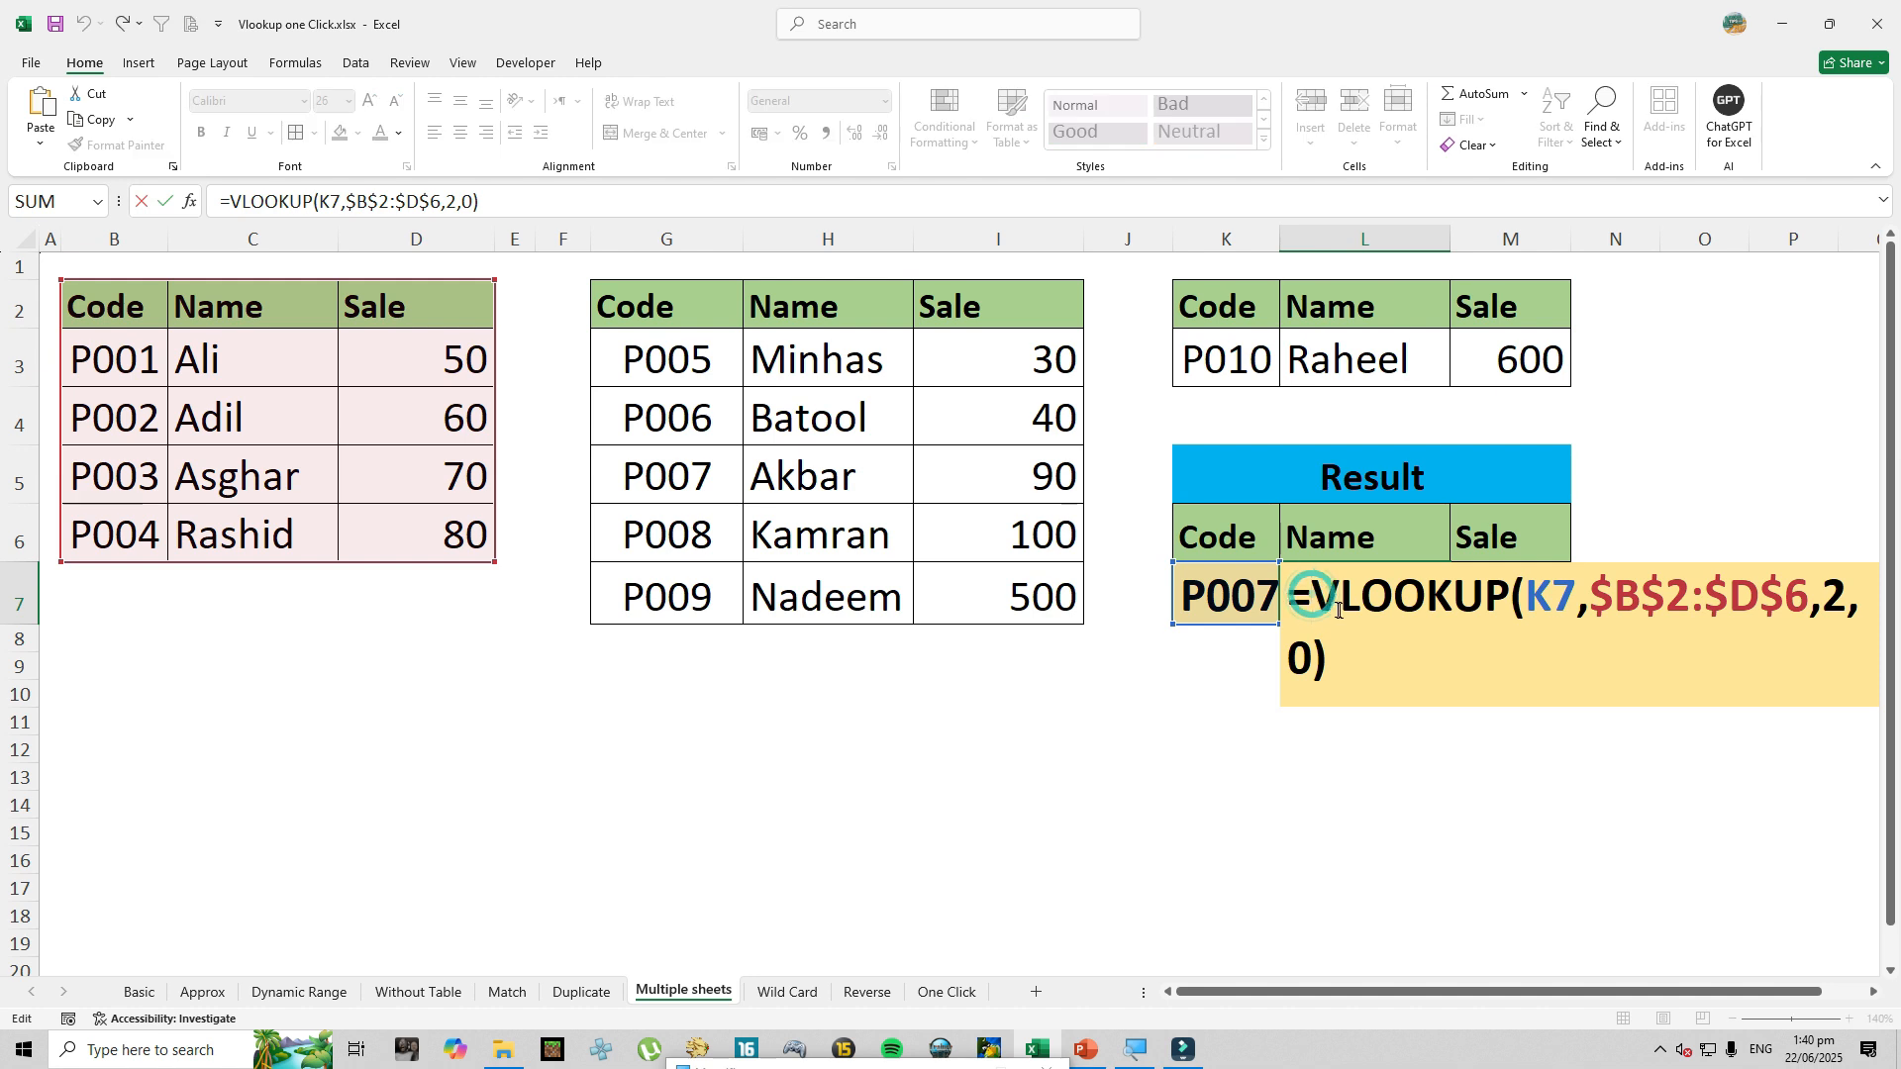
type("ife")
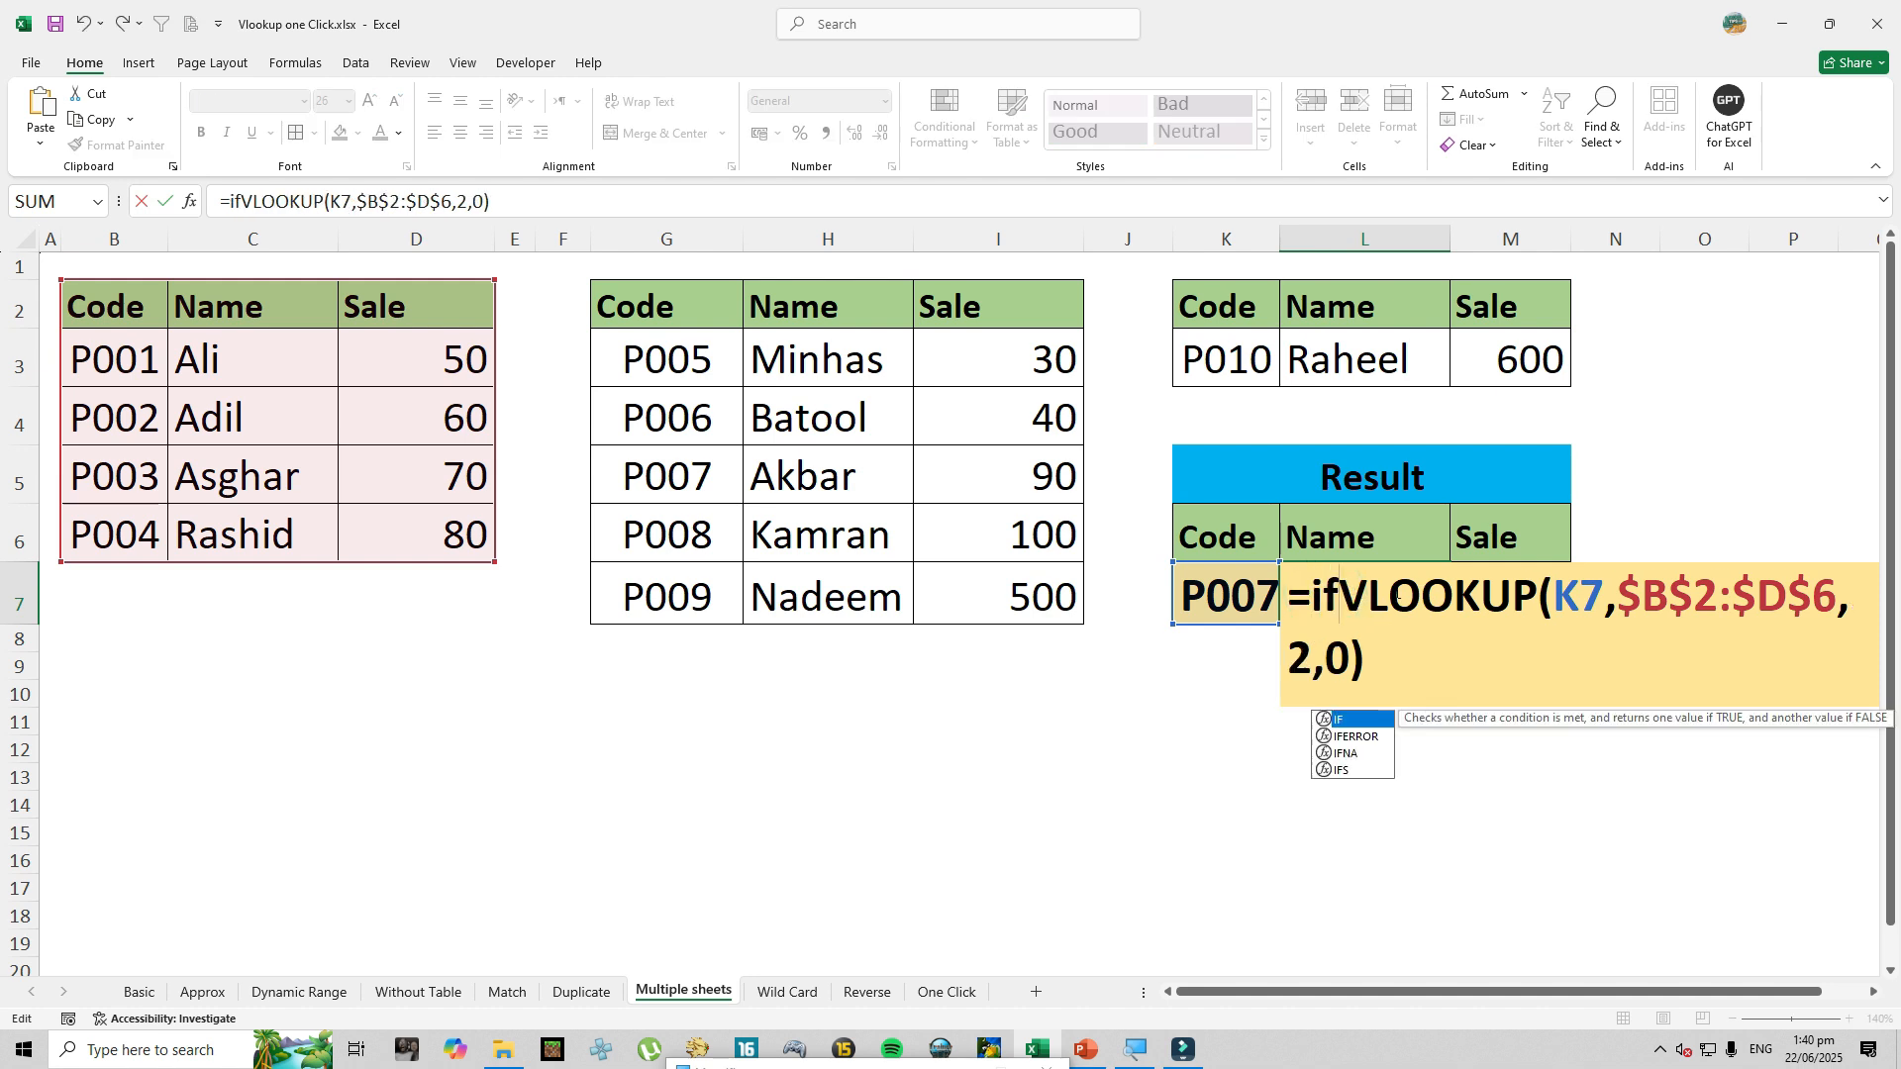
key("Tab")
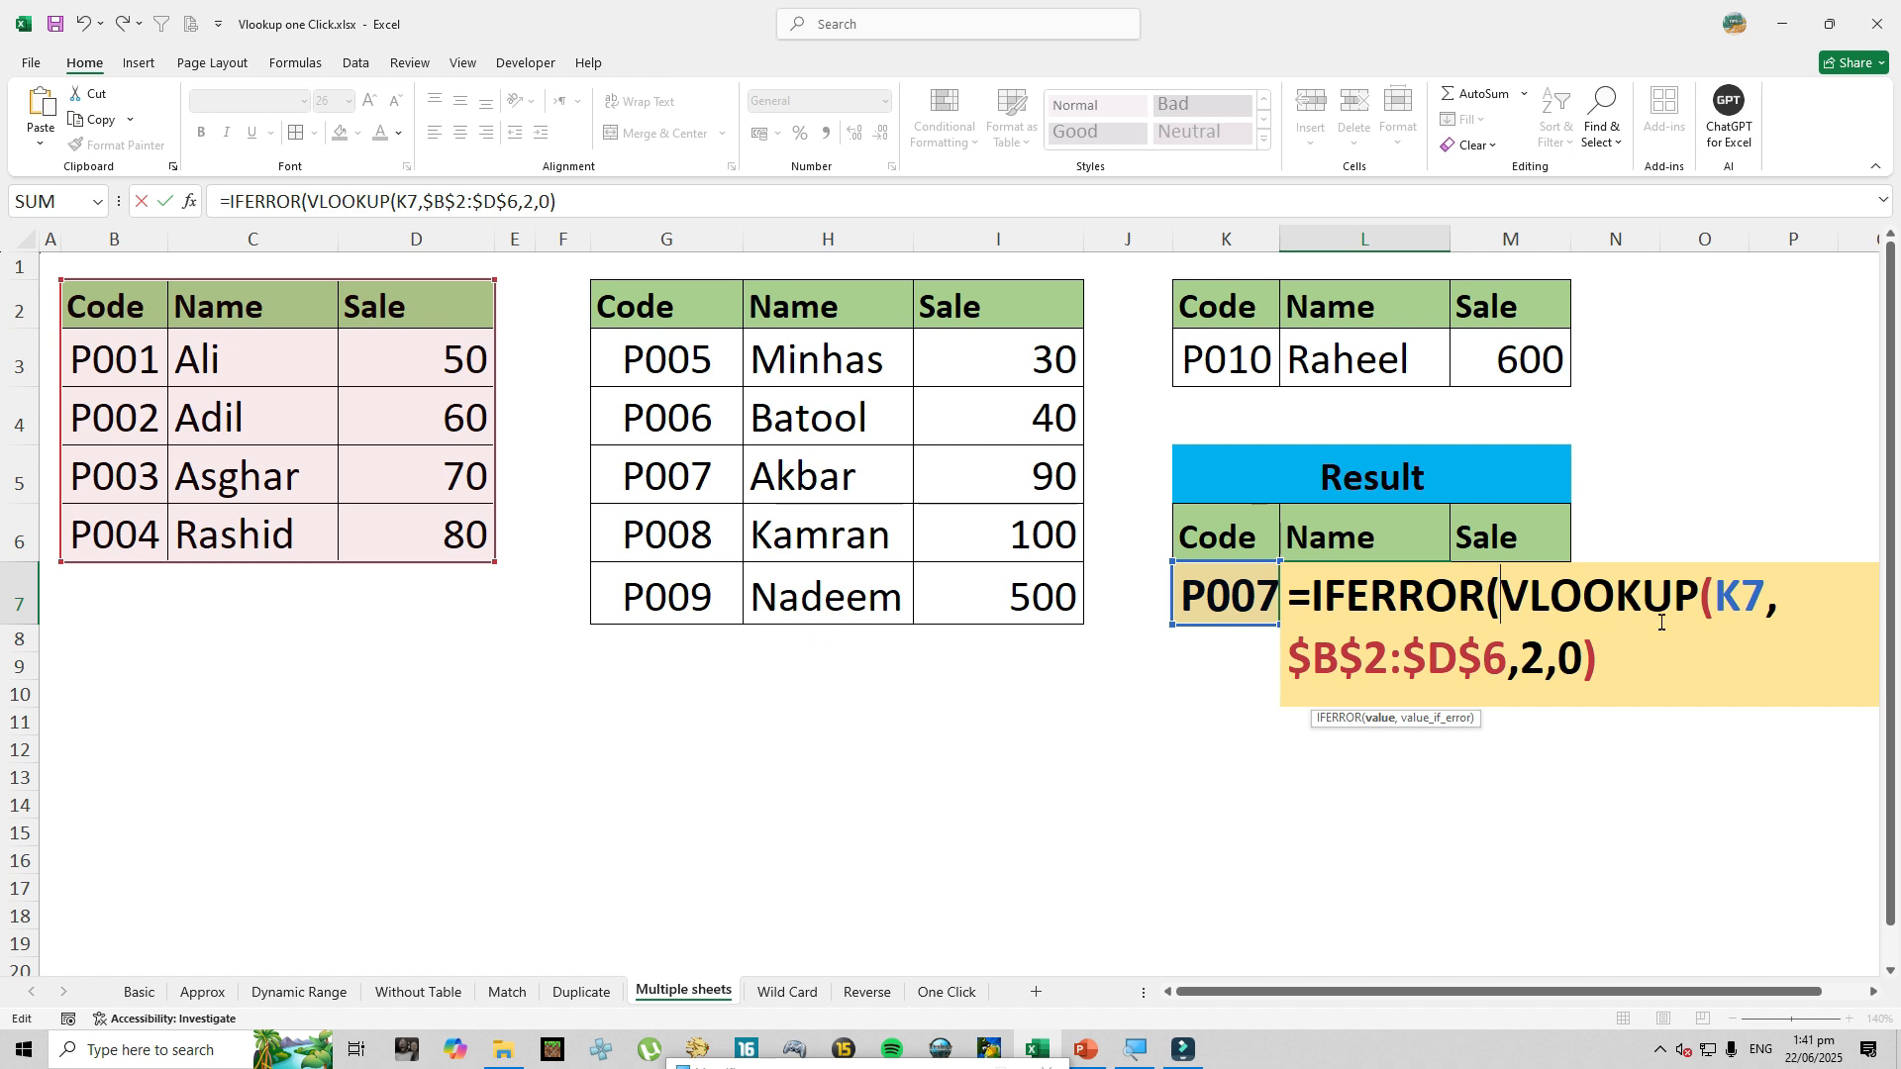
left_click(1604, 660)
type(",")
type("ifer")
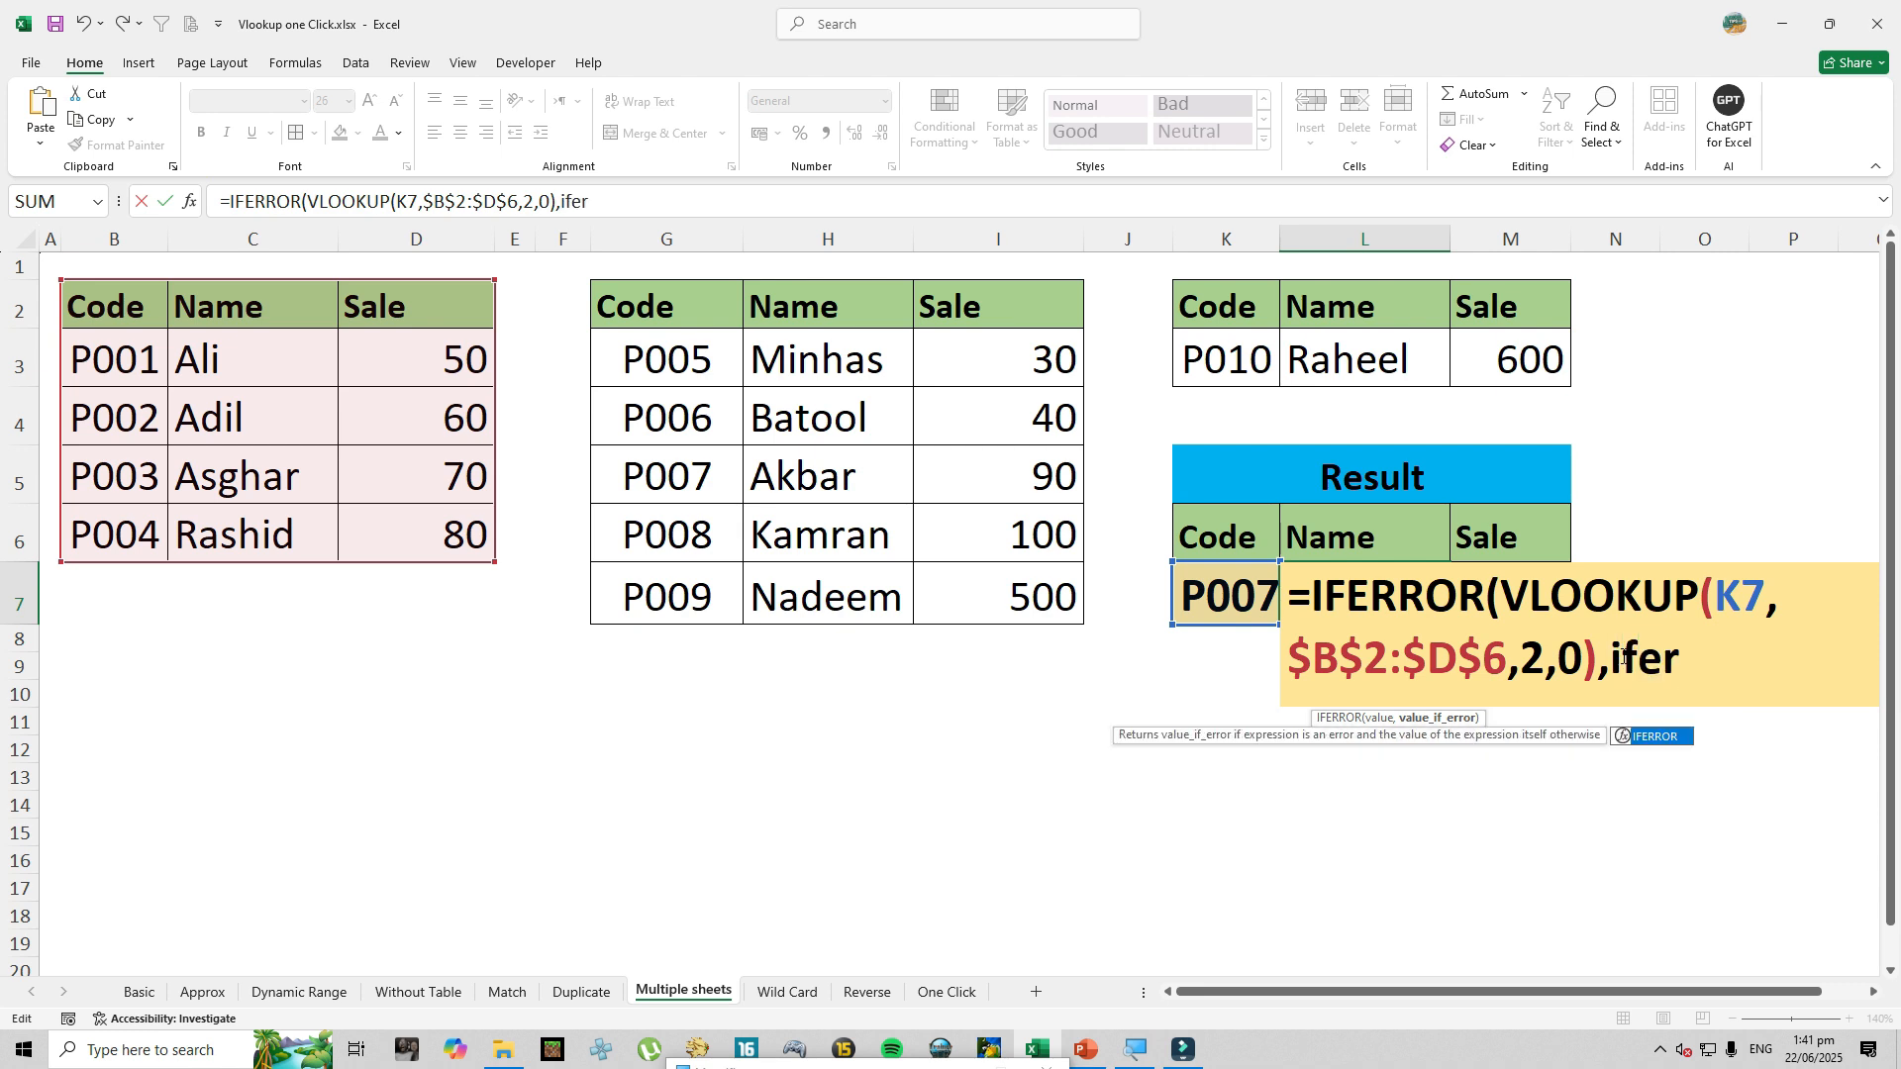
key("Tab")
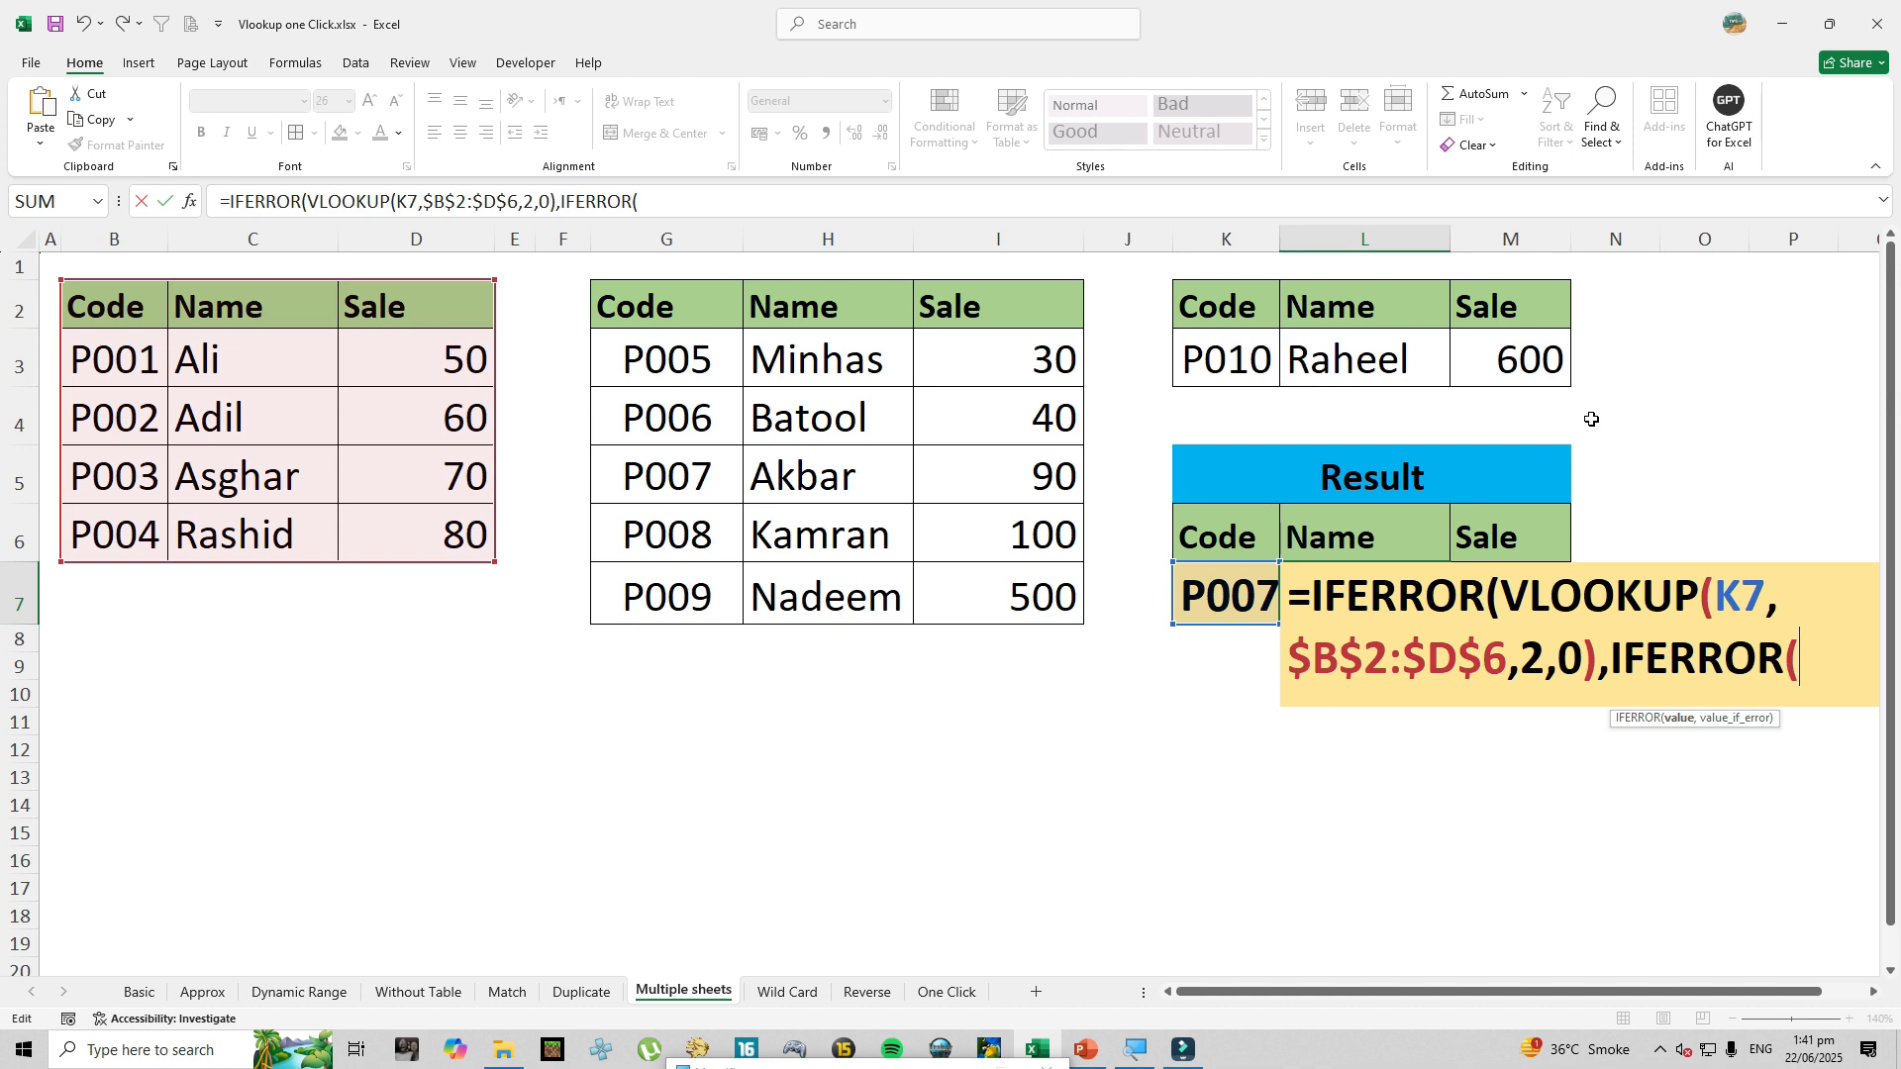
Add VLOOKUP(K7,$G$2:$I$7,2,0) as the nested IFERROR's value in L7 to search the second table.
type("vlo")
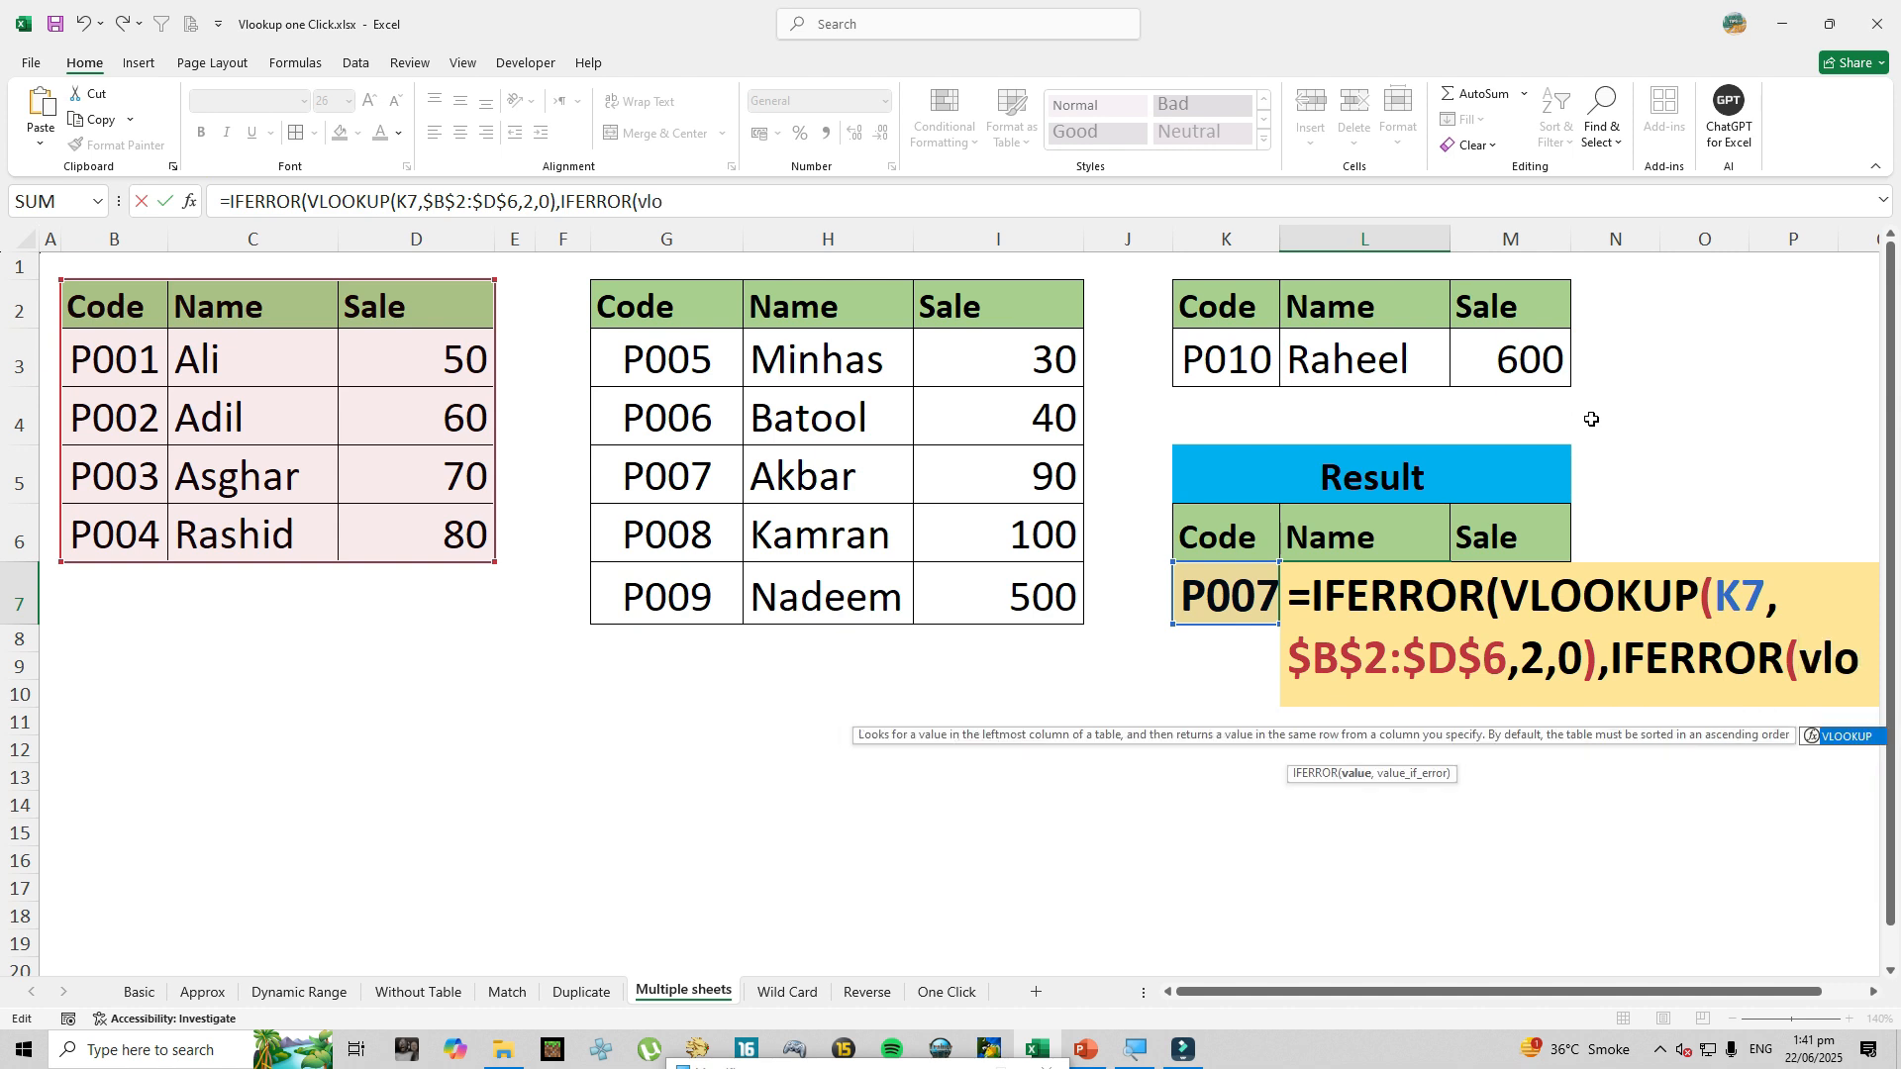
key("Tab")
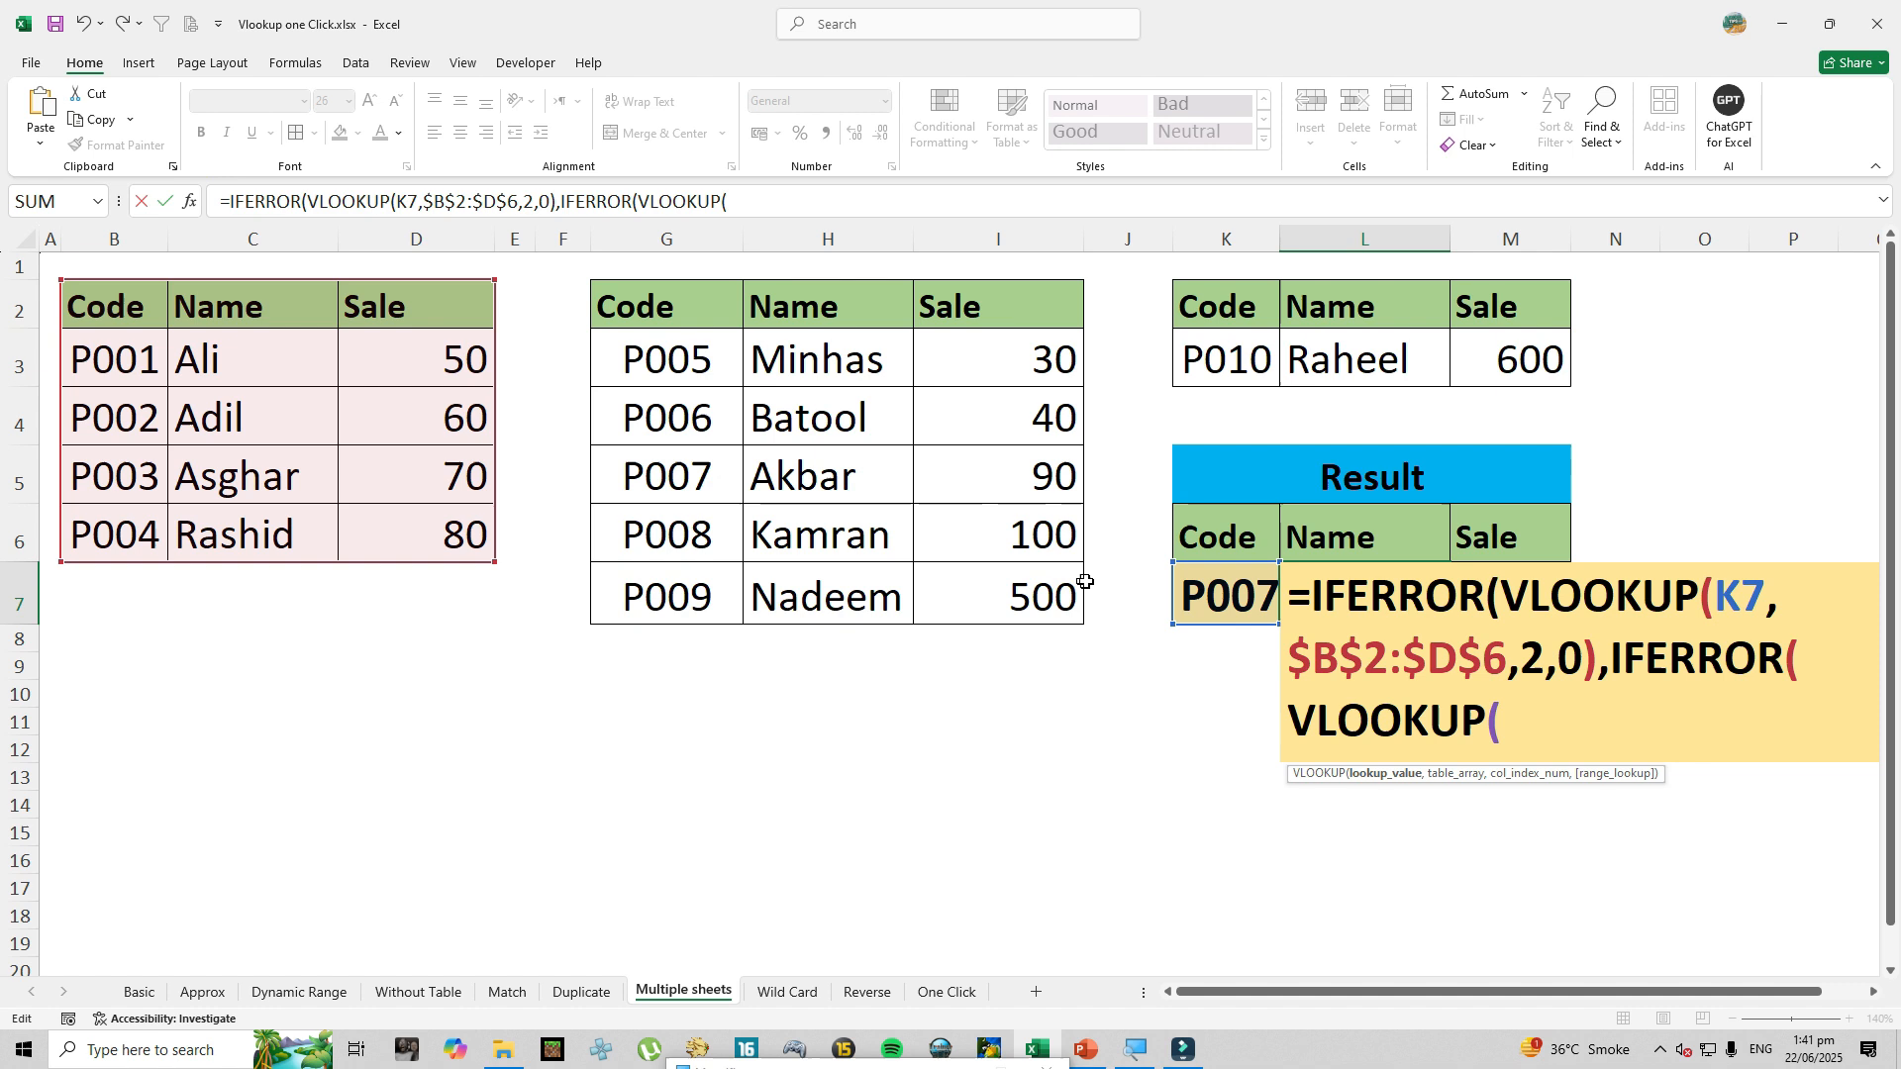
left_click(1220, 599)
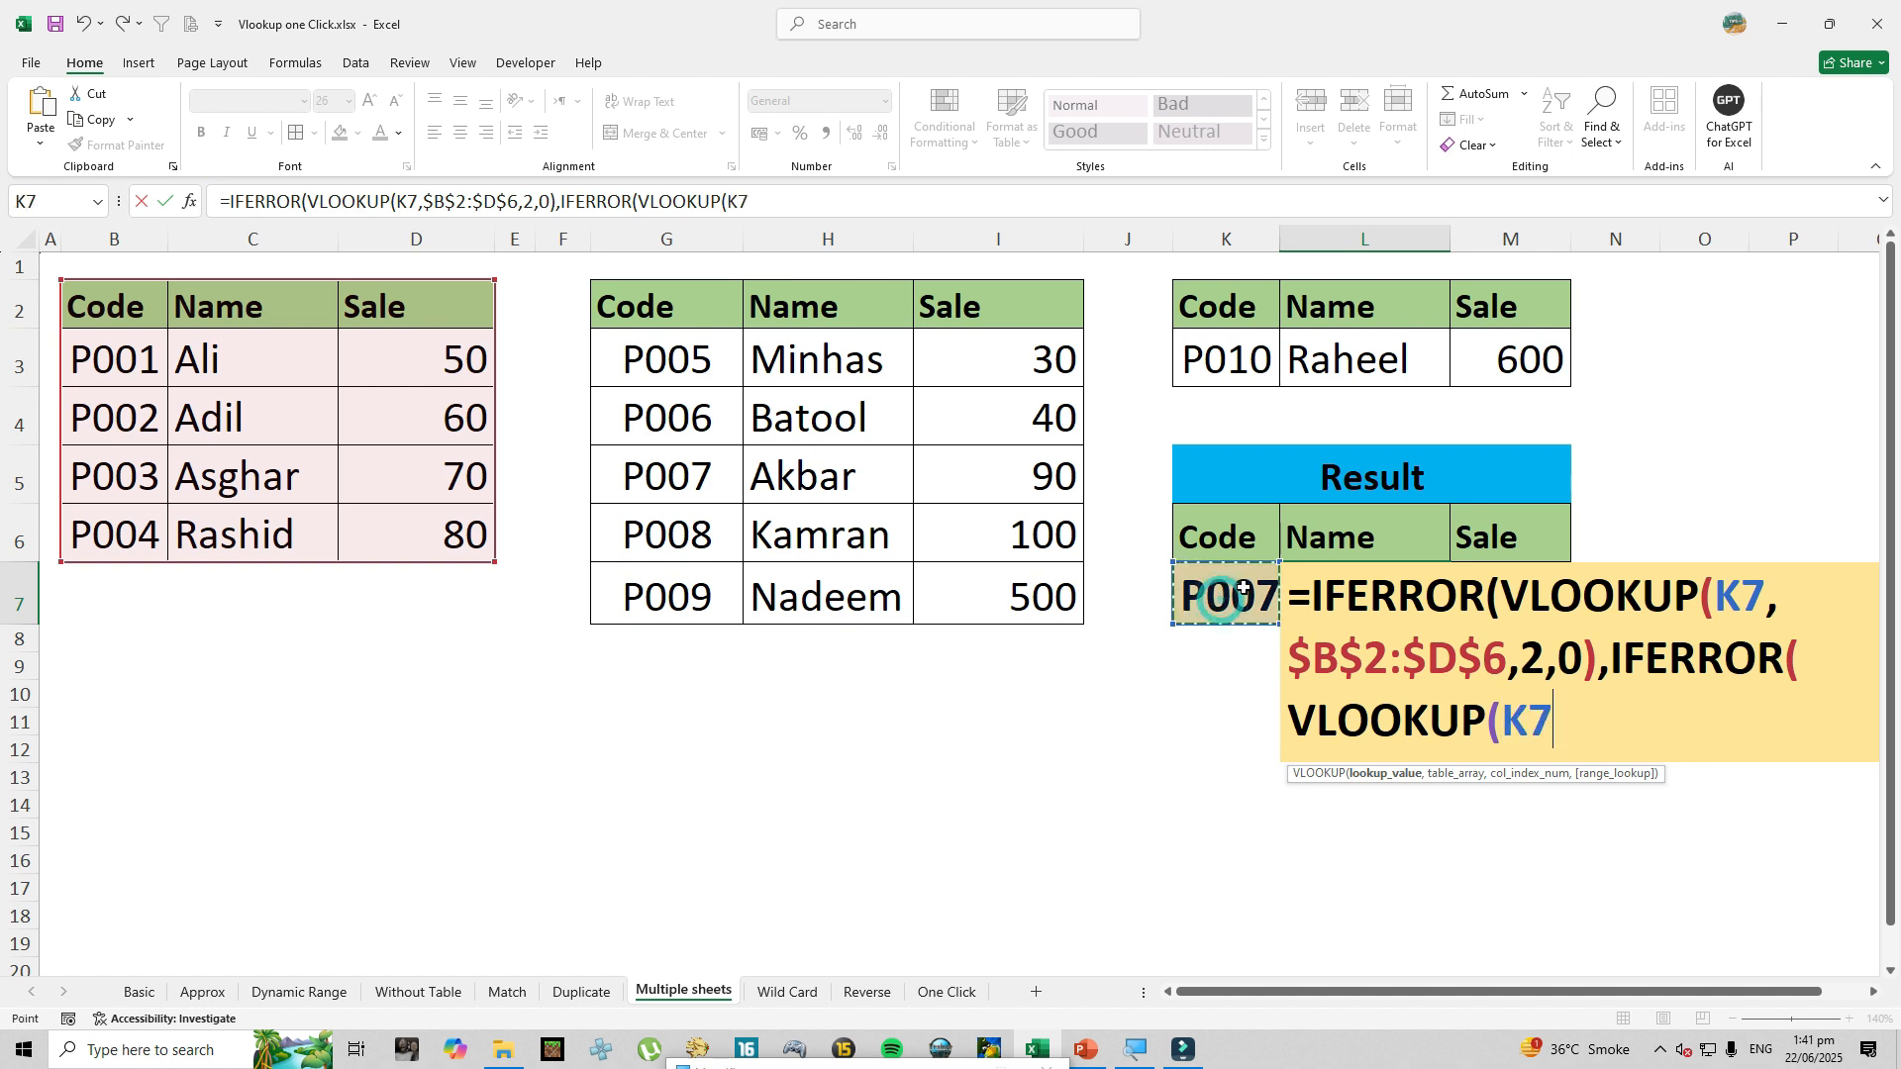
type(",")
left_click_drag(649, 309, 998, 582)
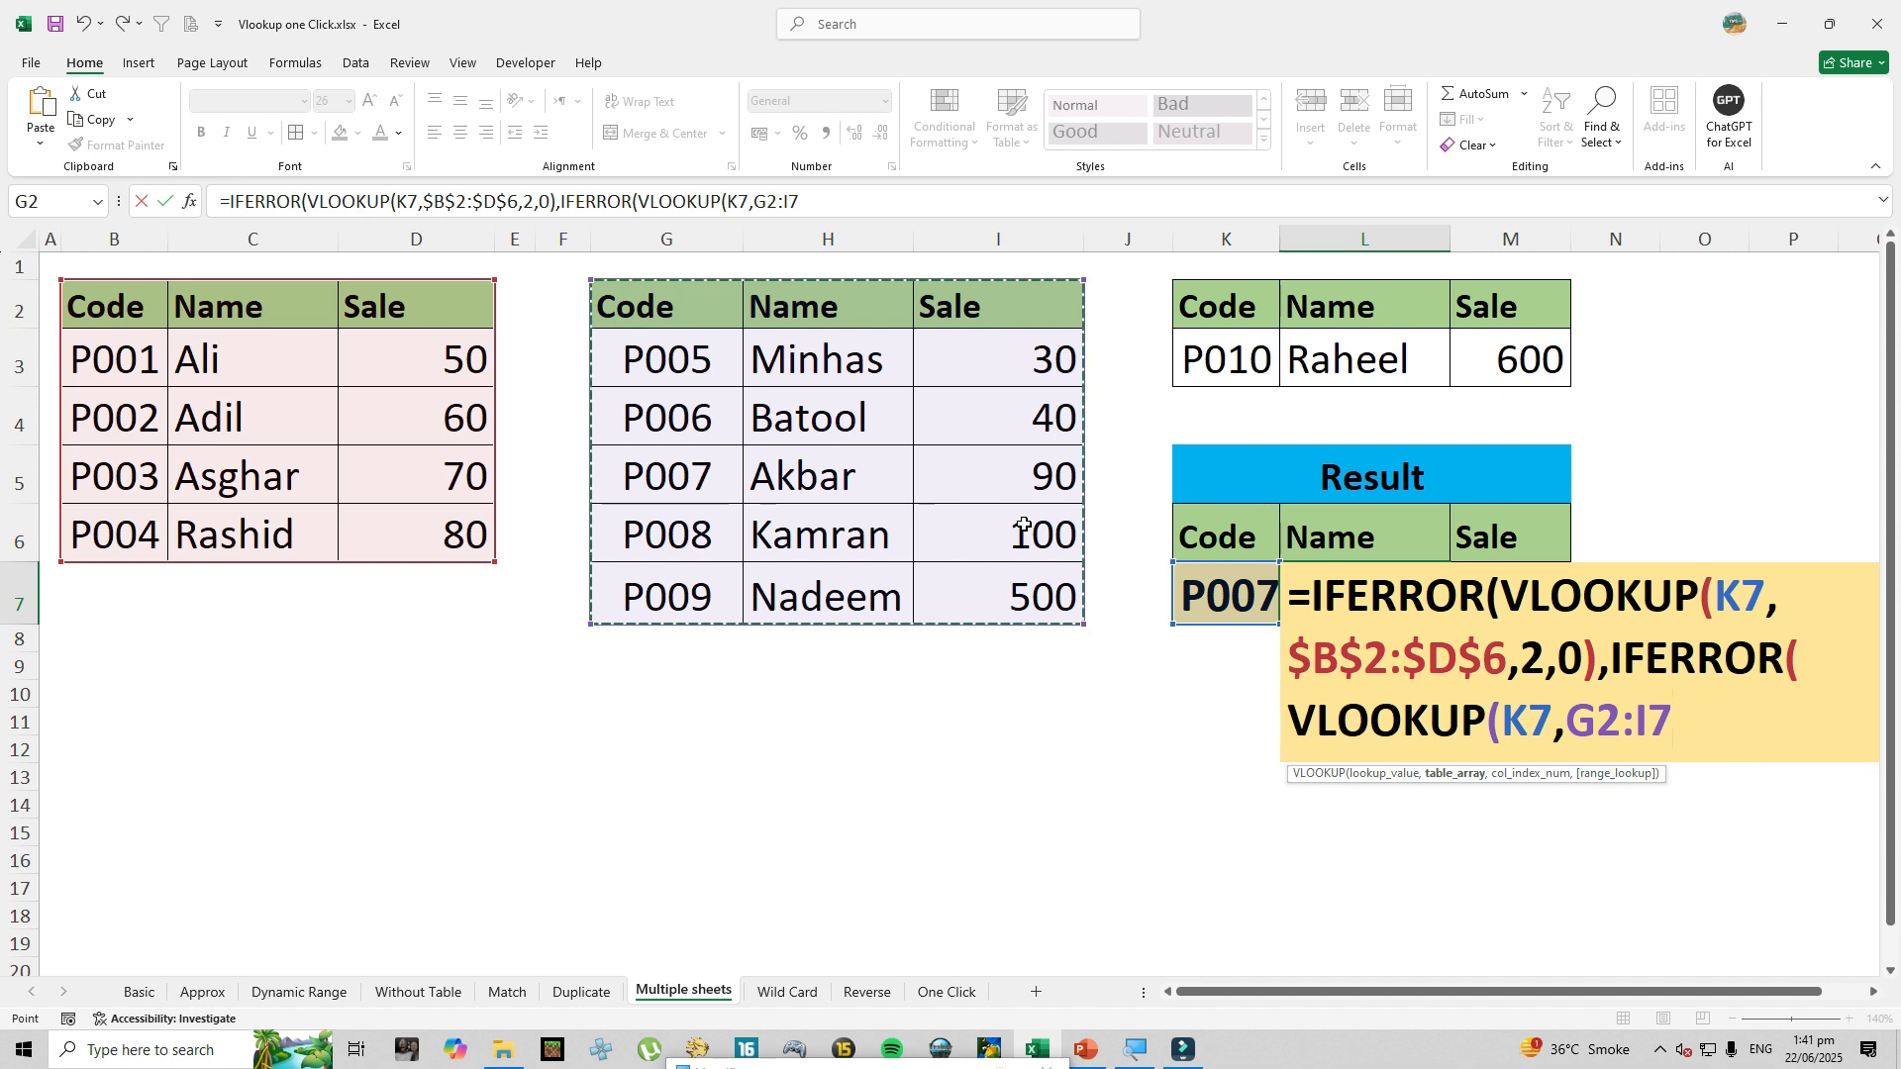
key("F4")
type(",2,0)")
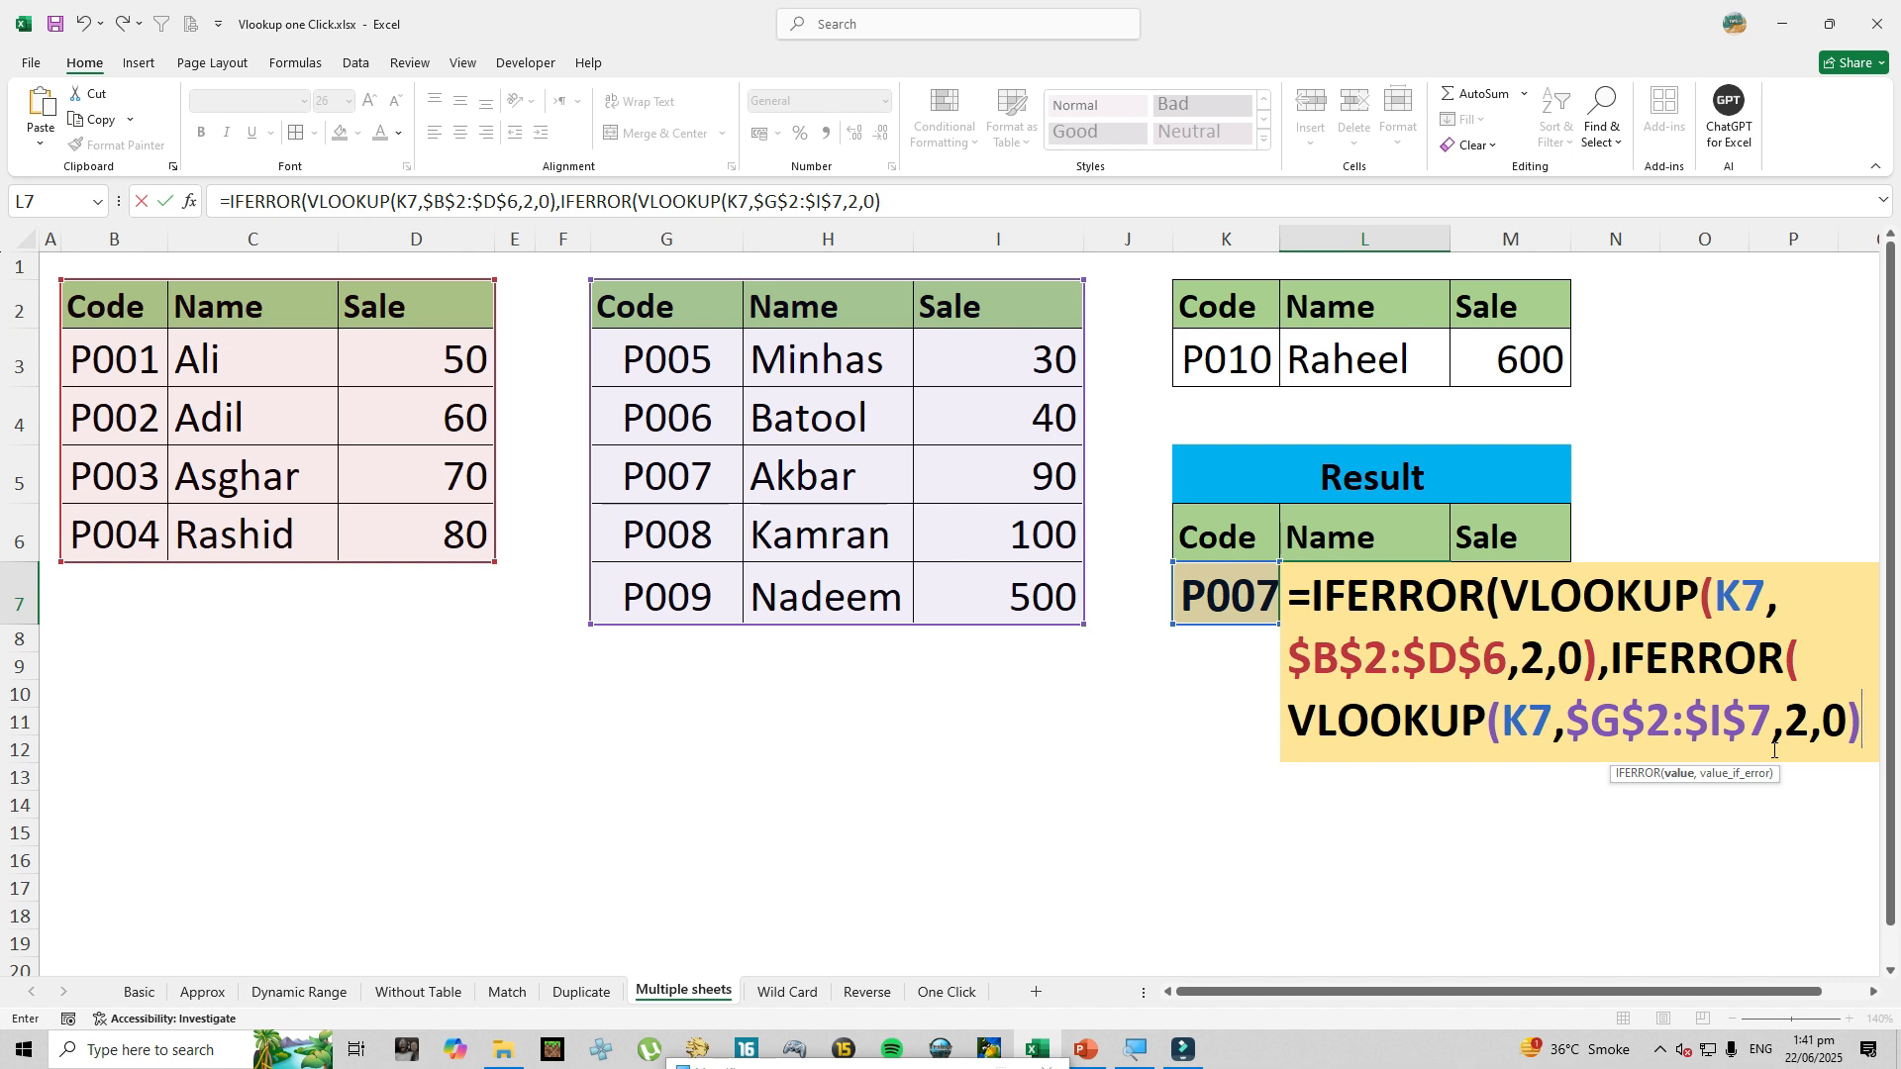
Add VLOOKUP(K7,$K$2:$M$3,2,0) as the nested IFERROR's value_if_error in L7 and complete the formula.
type(",vlo")
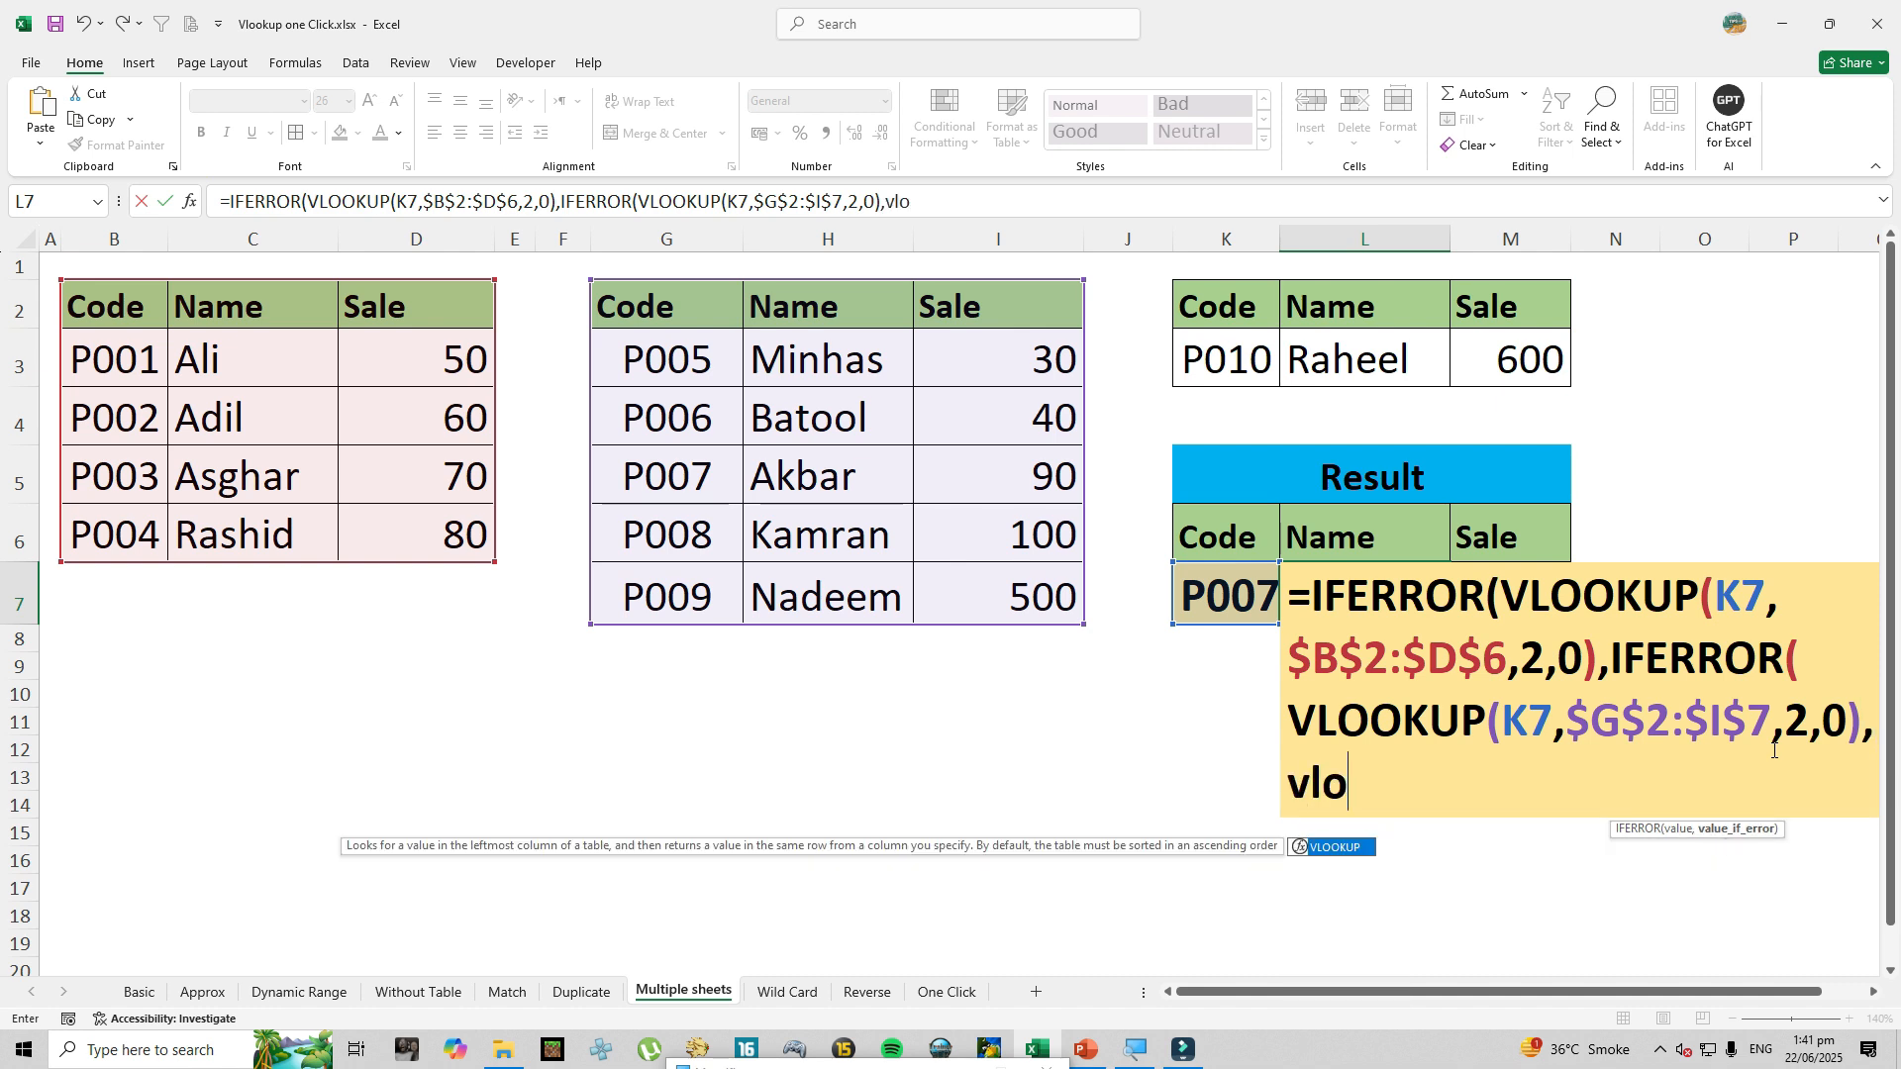
key("Tab")
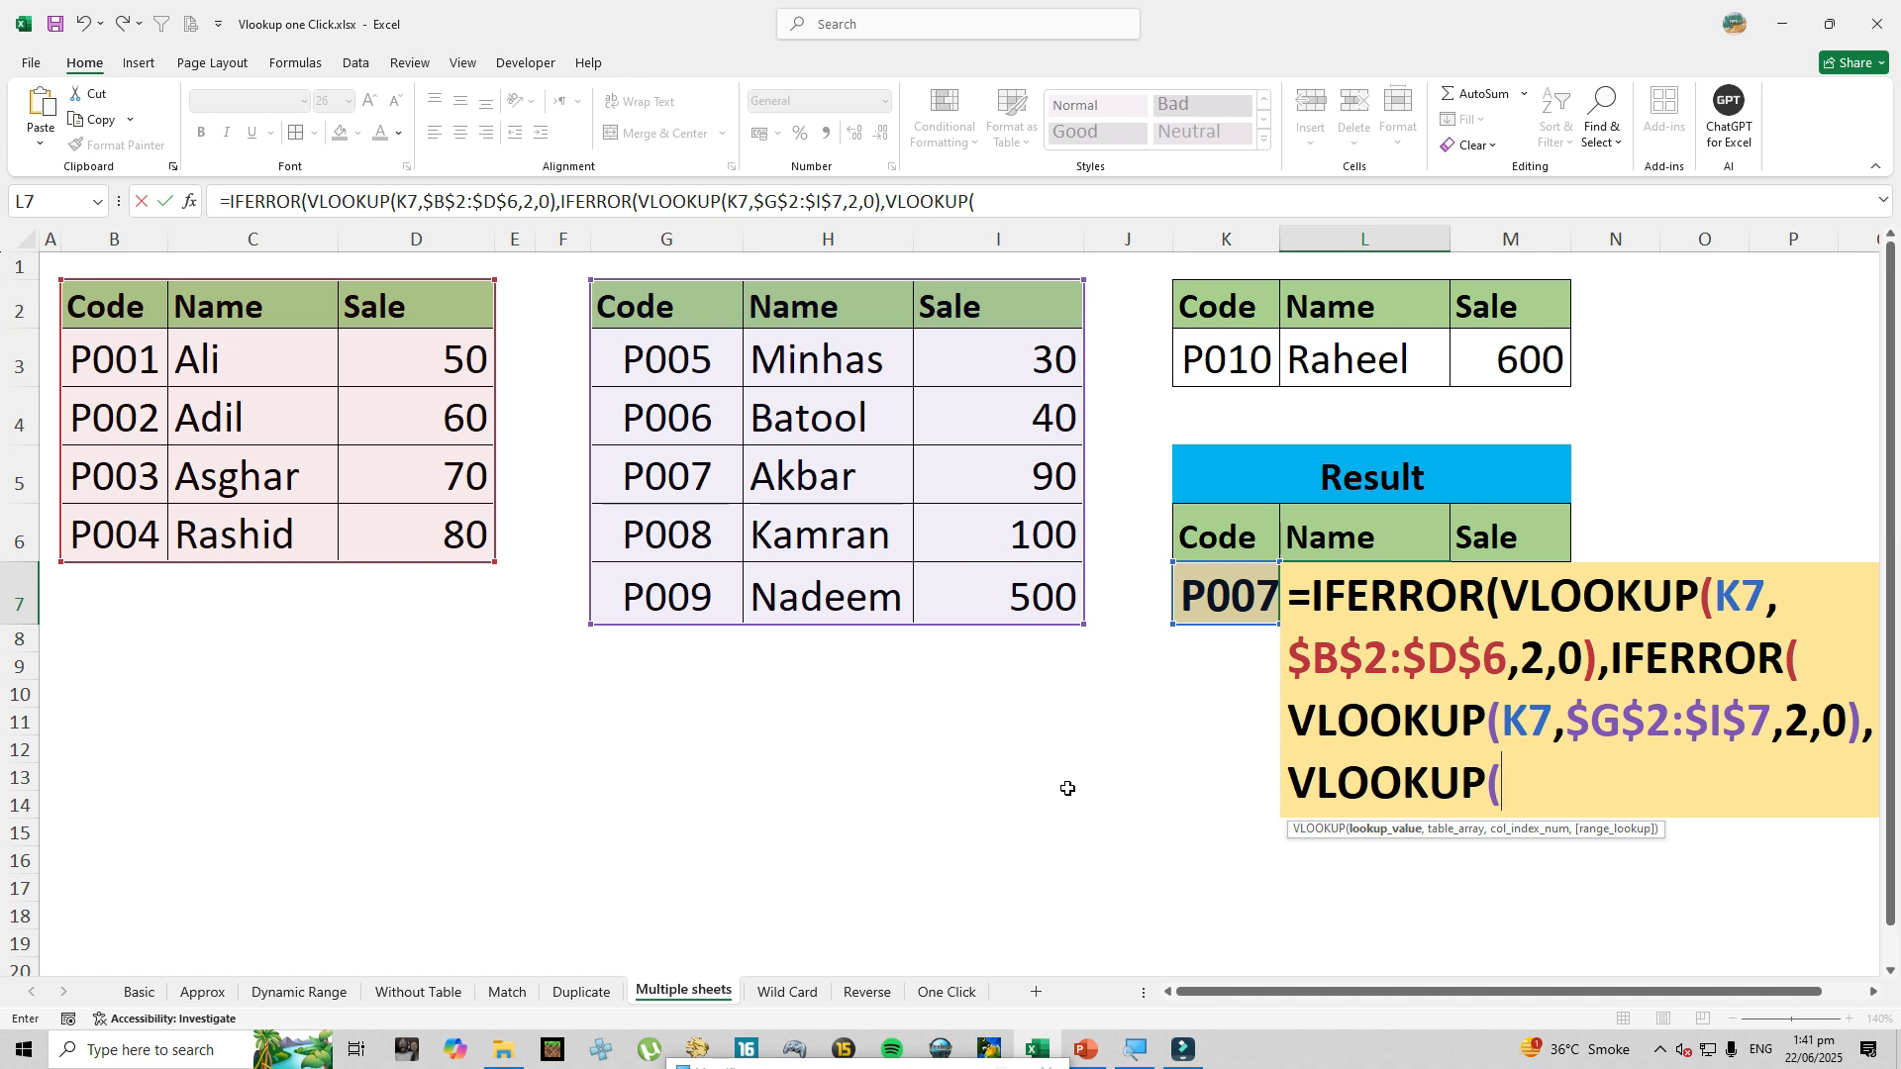
left_click(1217, 599)
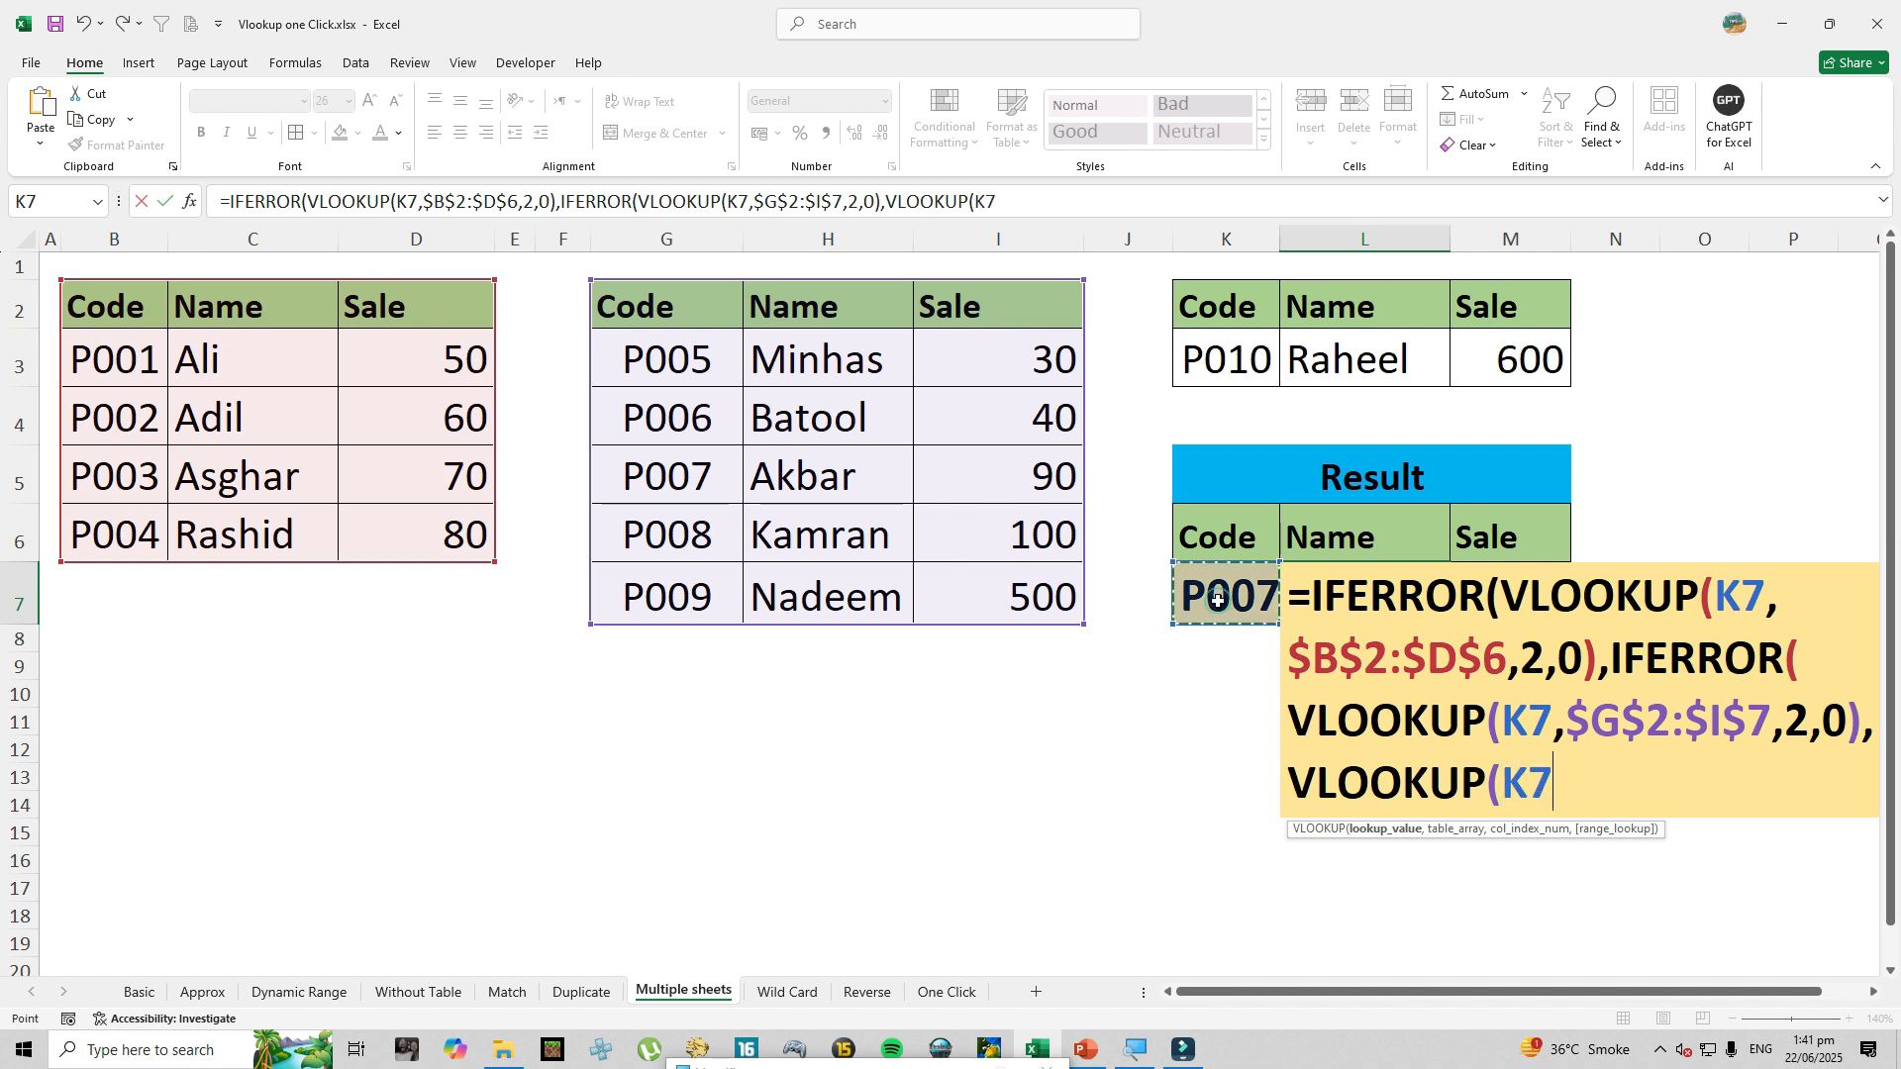
type(",")
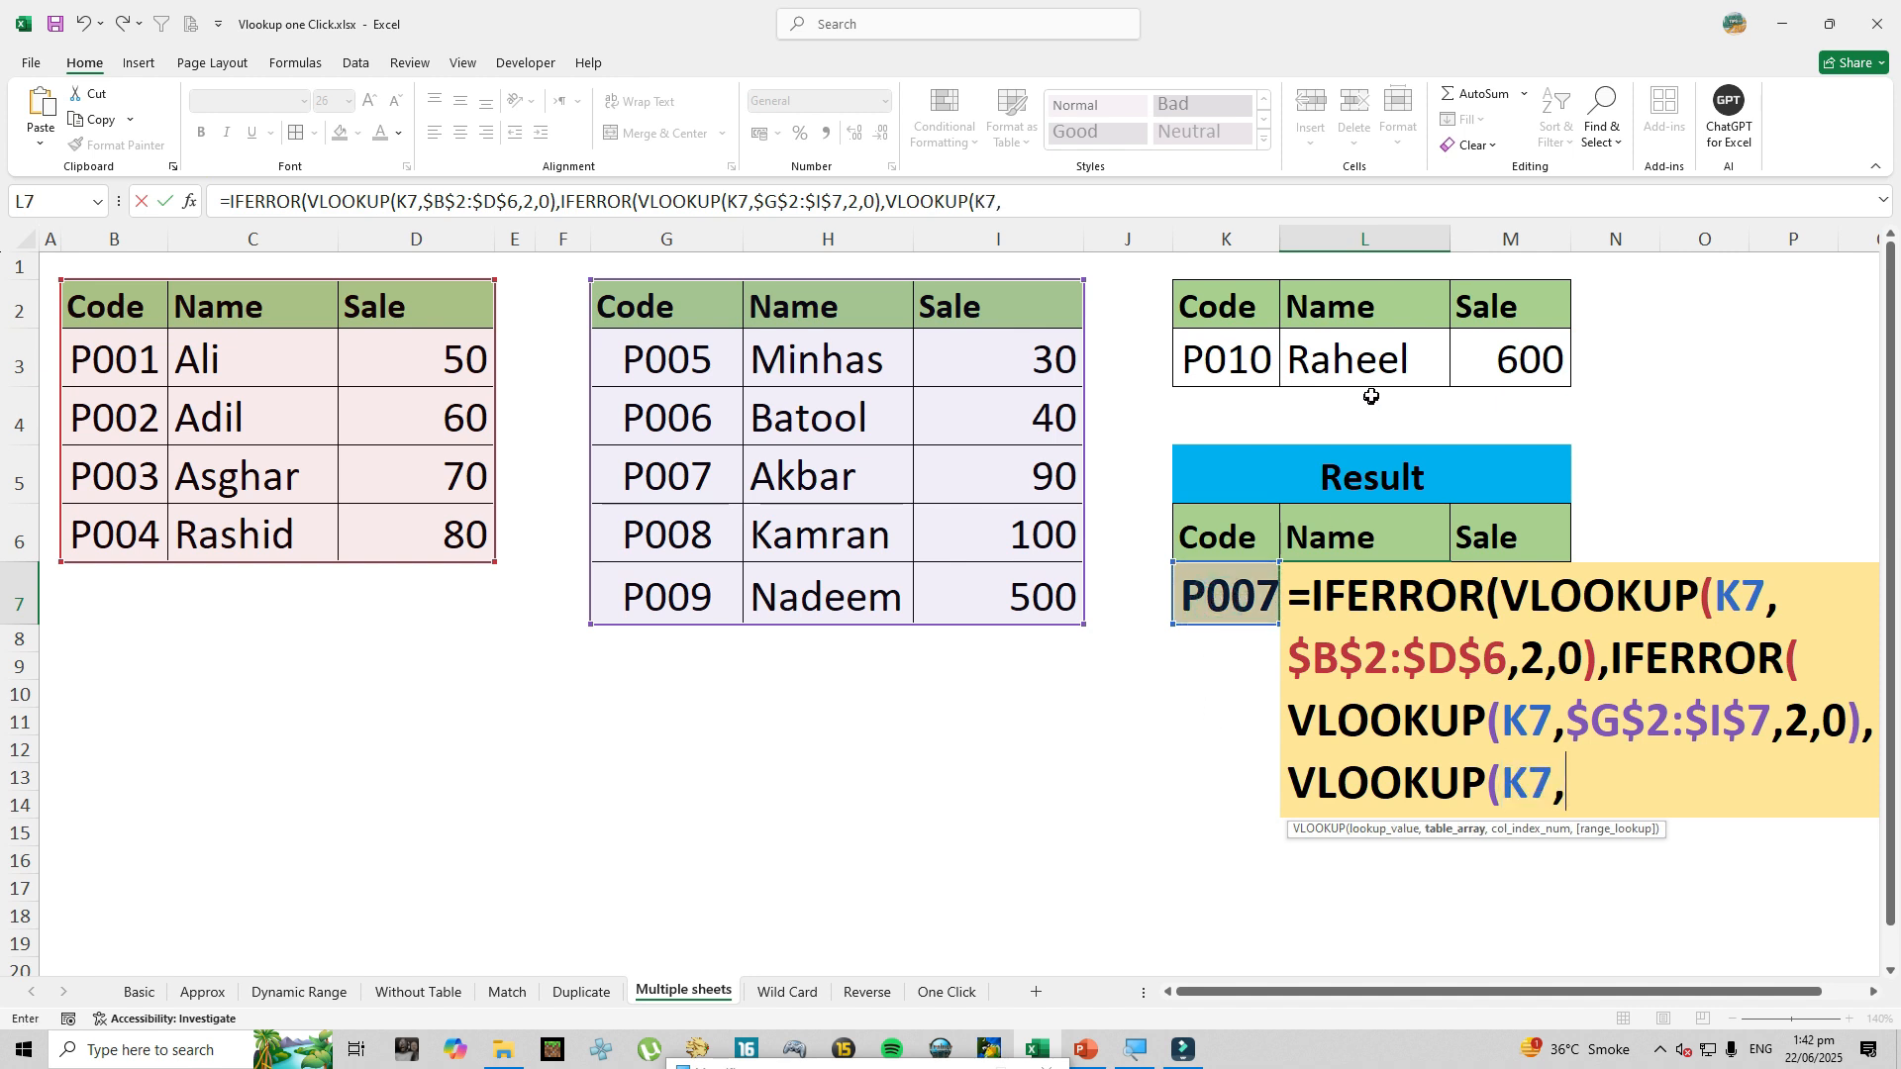
left_click_drag(1208, 309, 1489, 373)
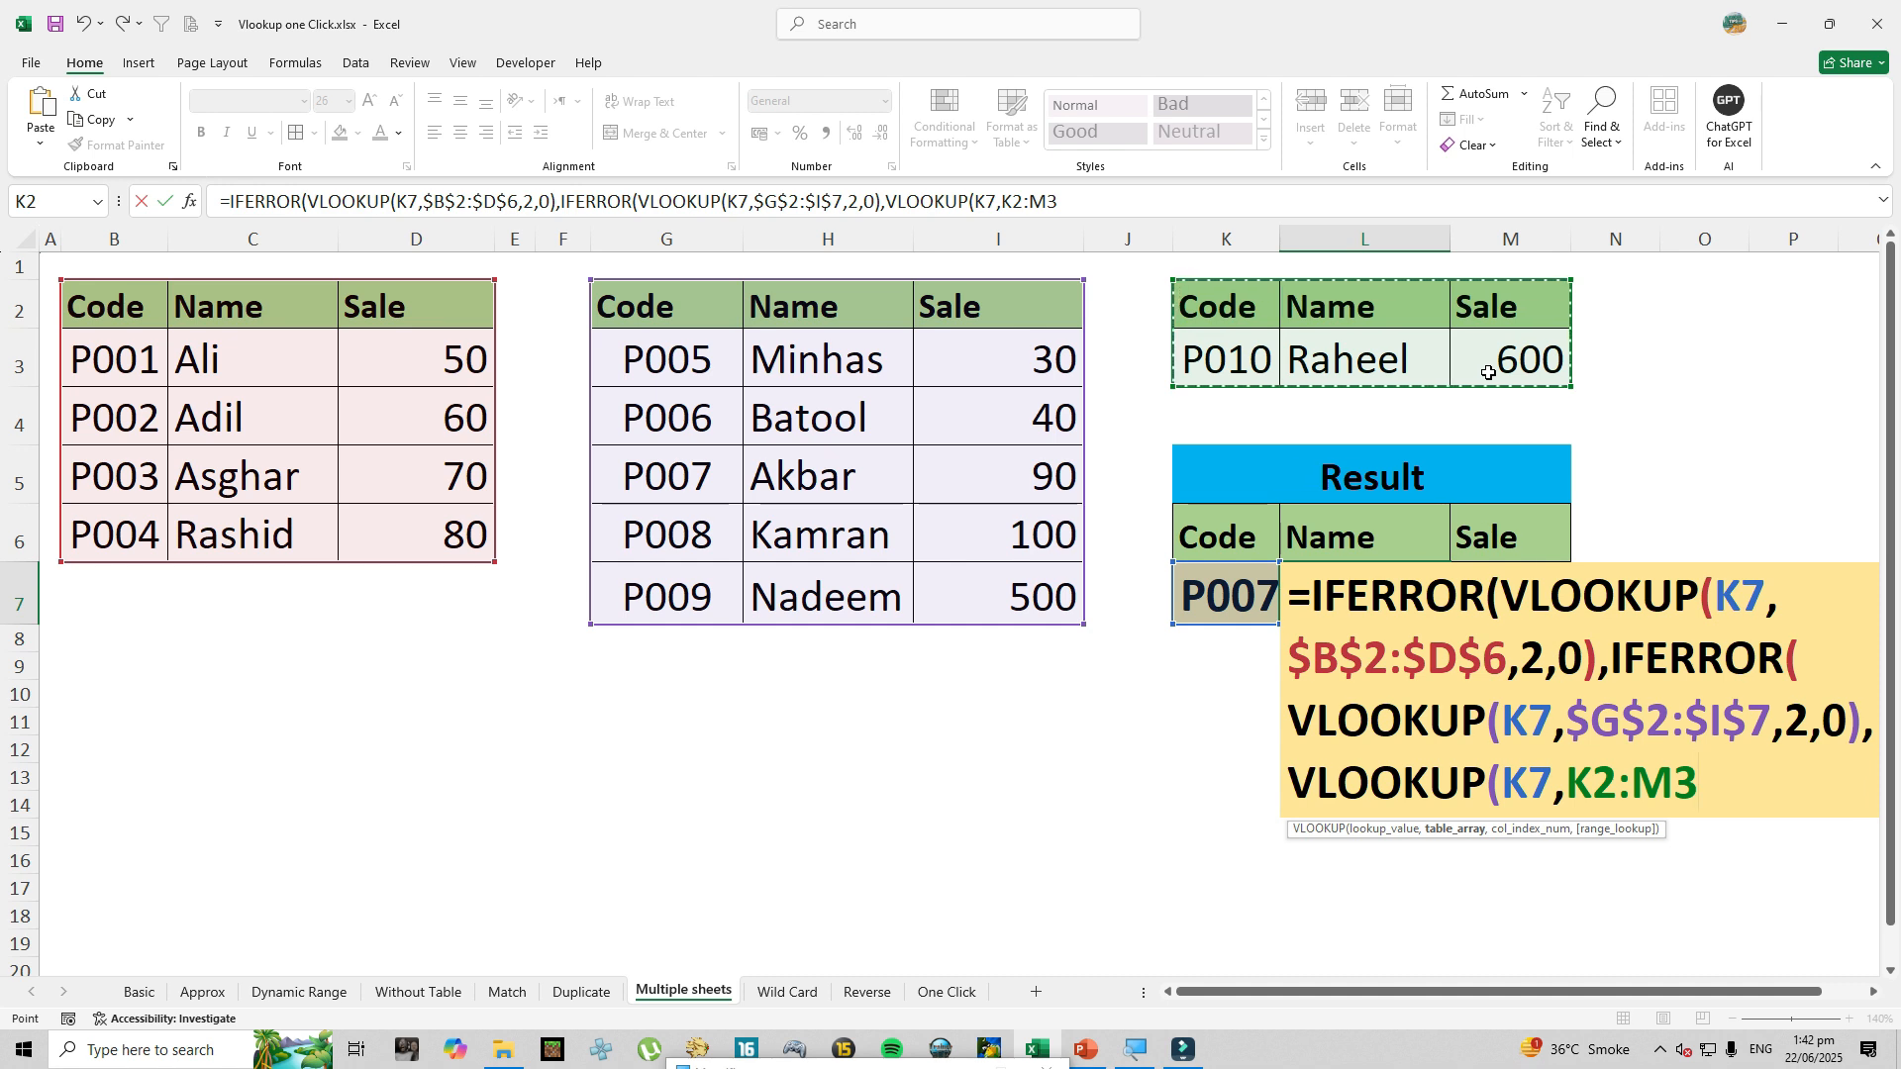
key("F4")
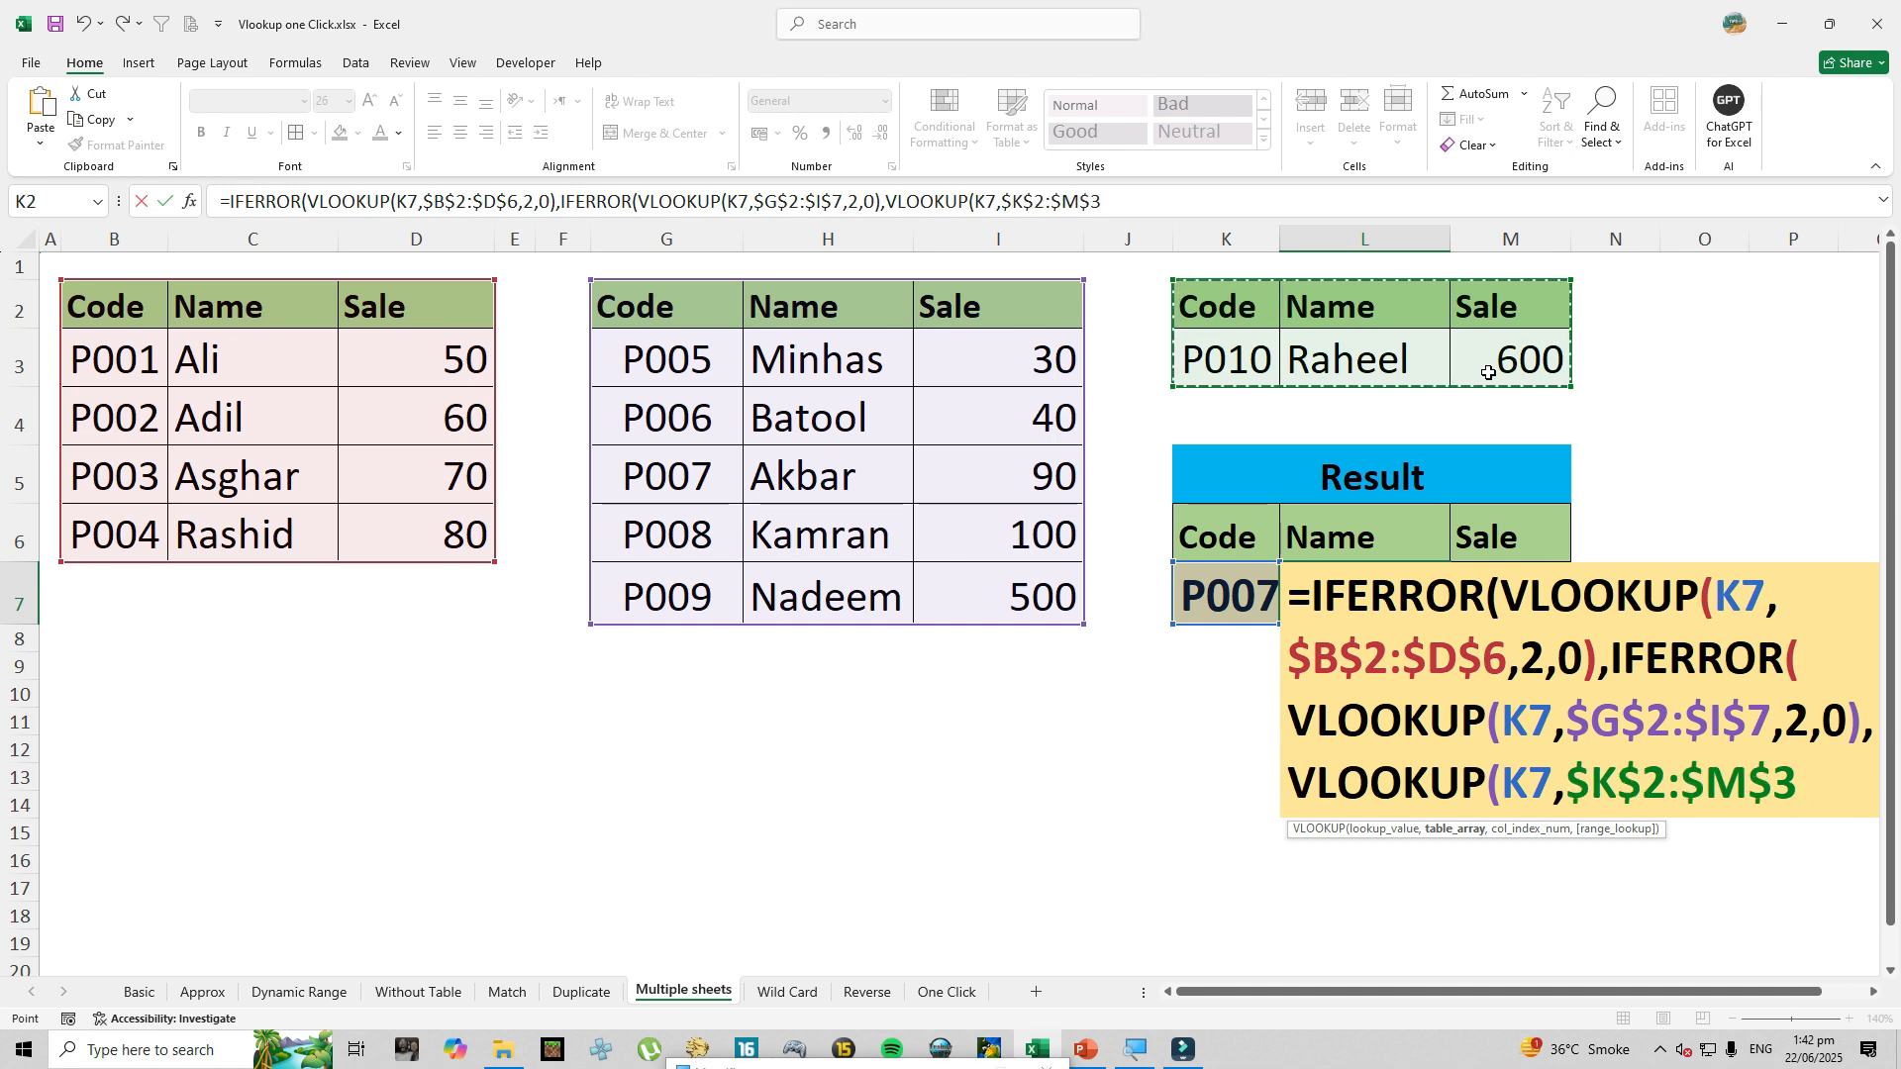
type(",")
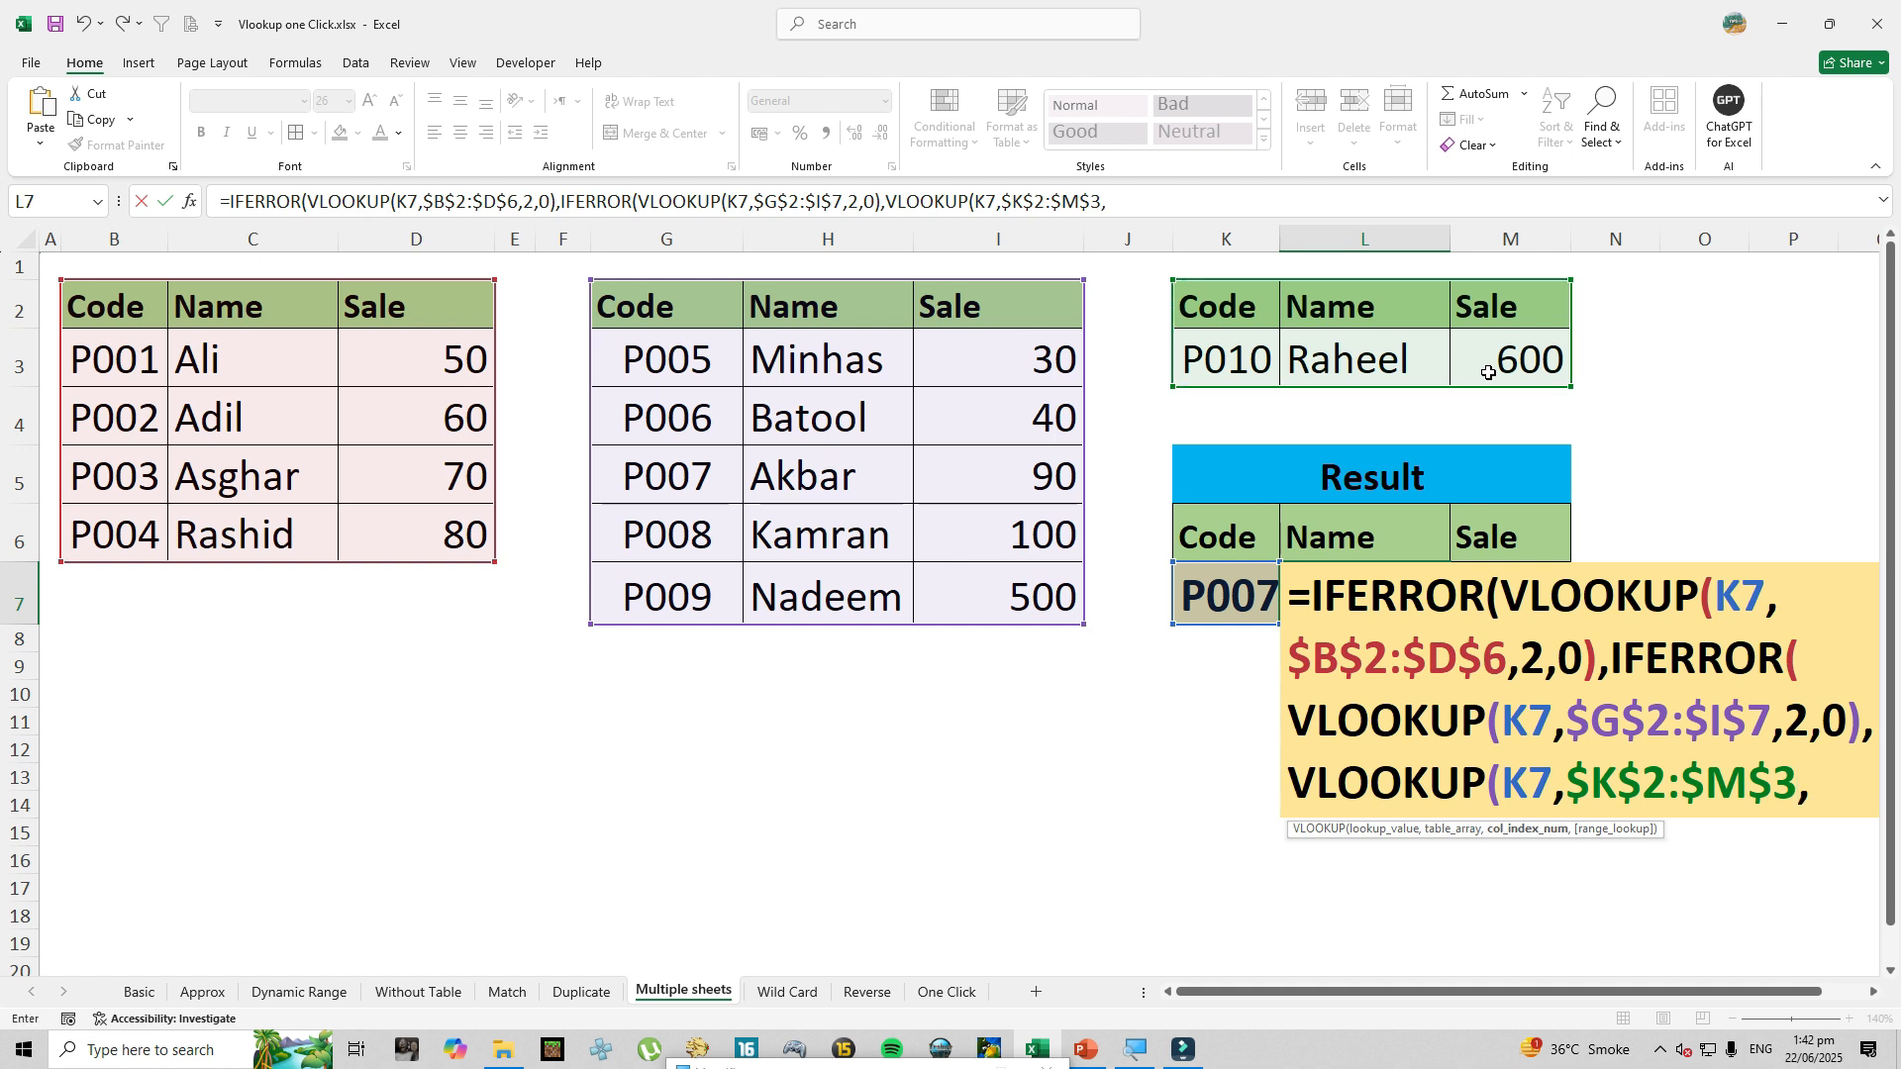
type("2,0)")
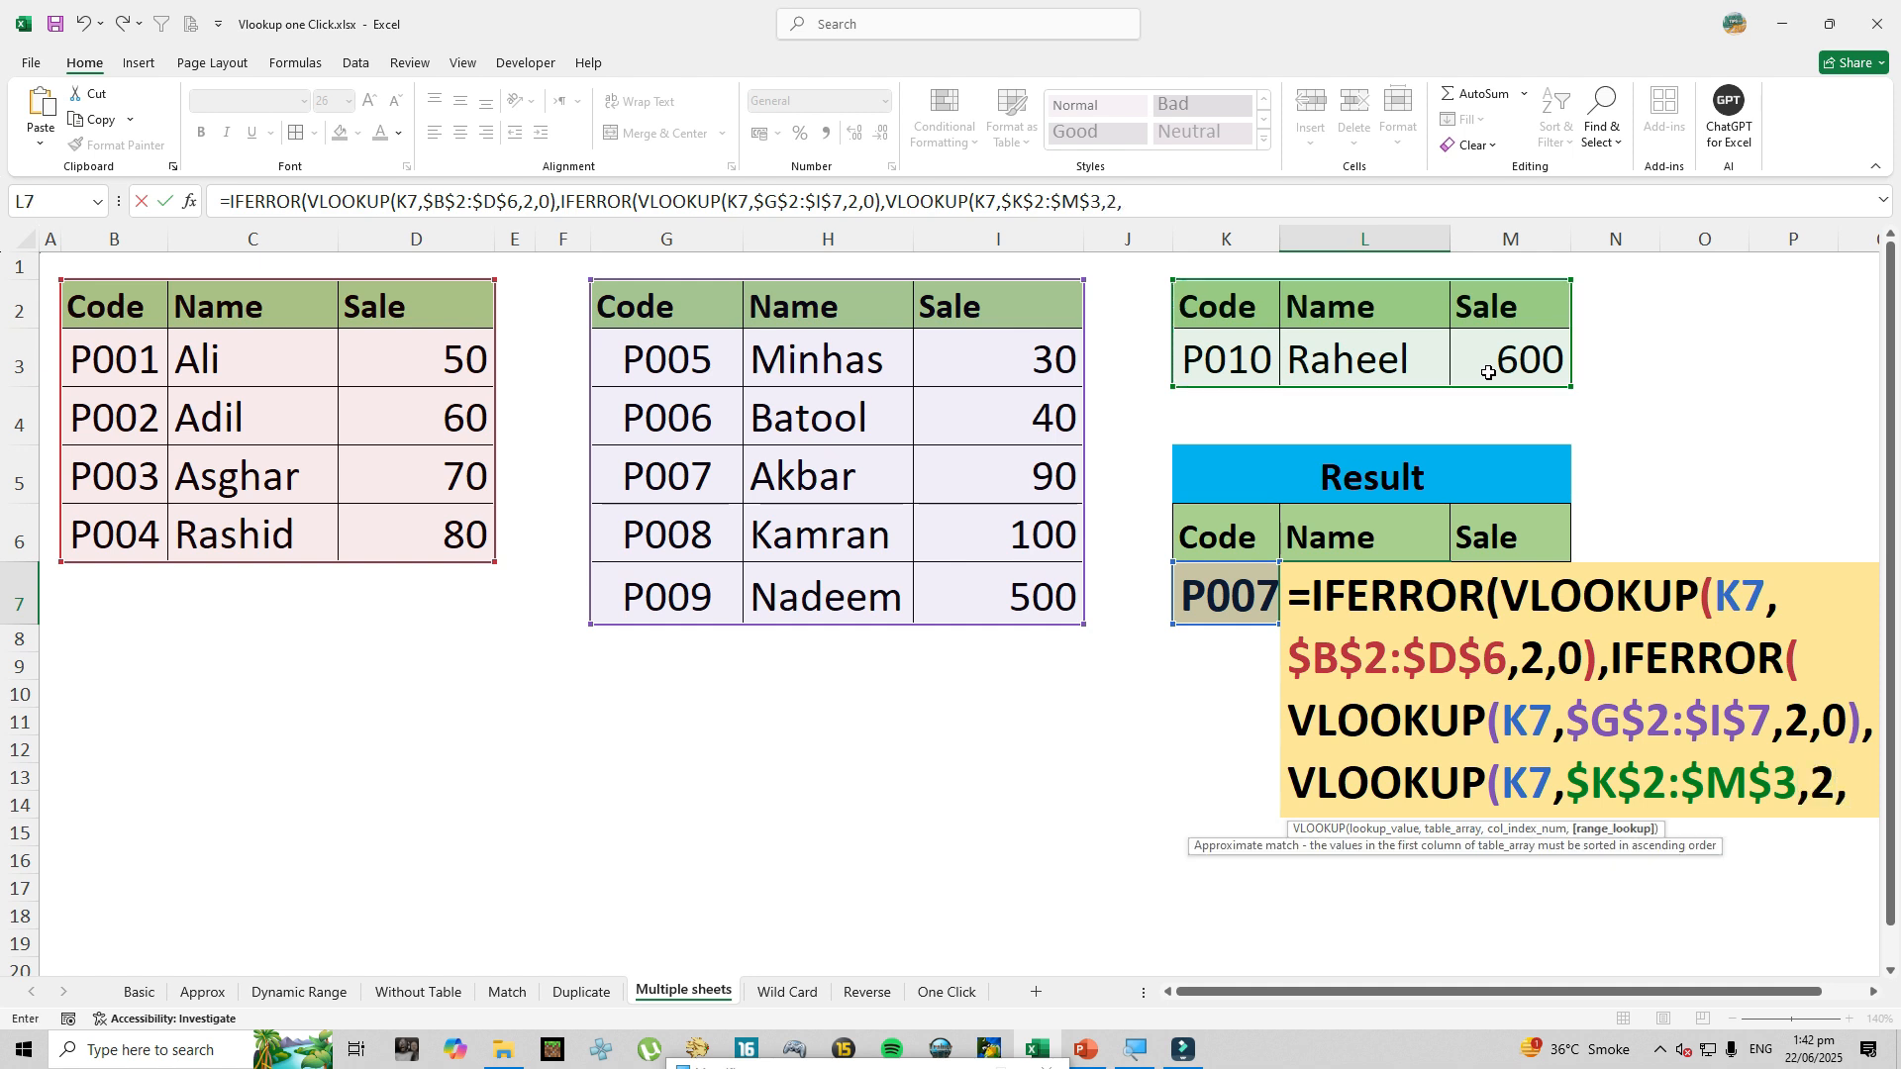
type("))")
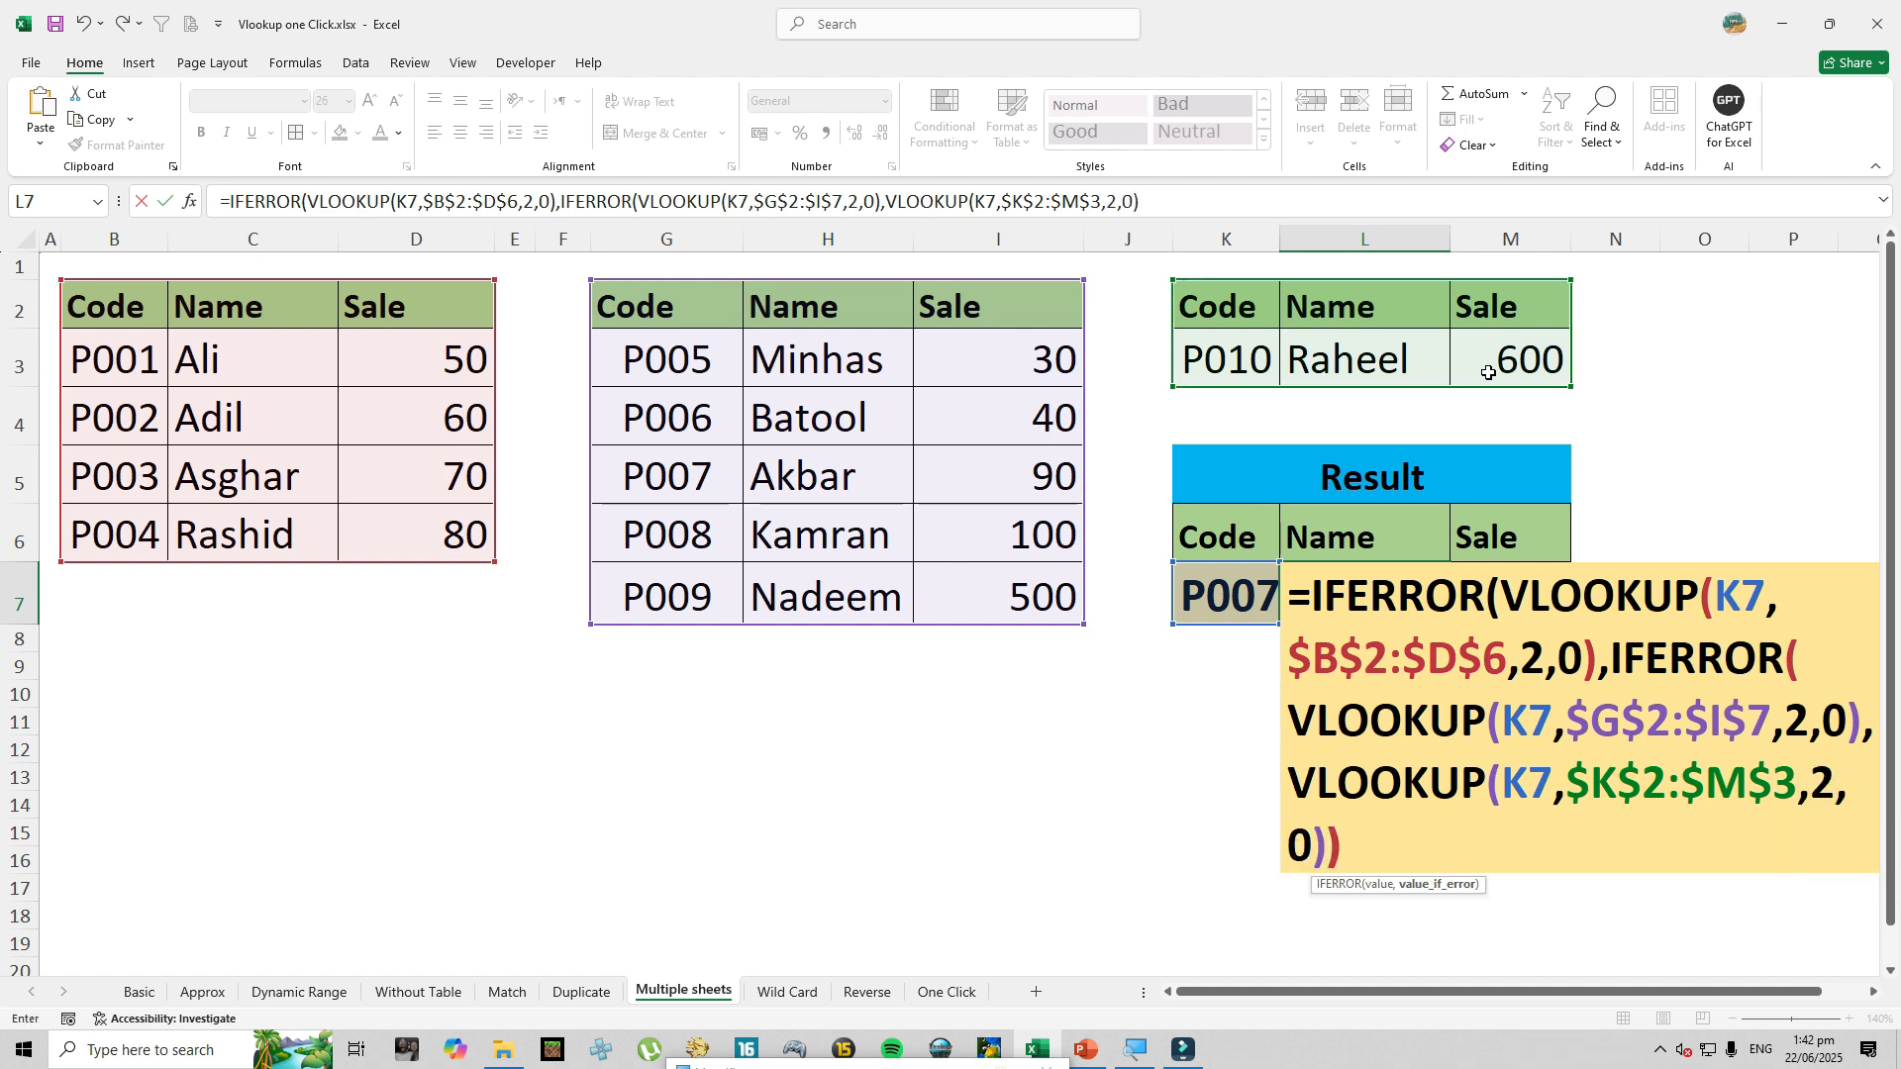
key("ctrl+Return")
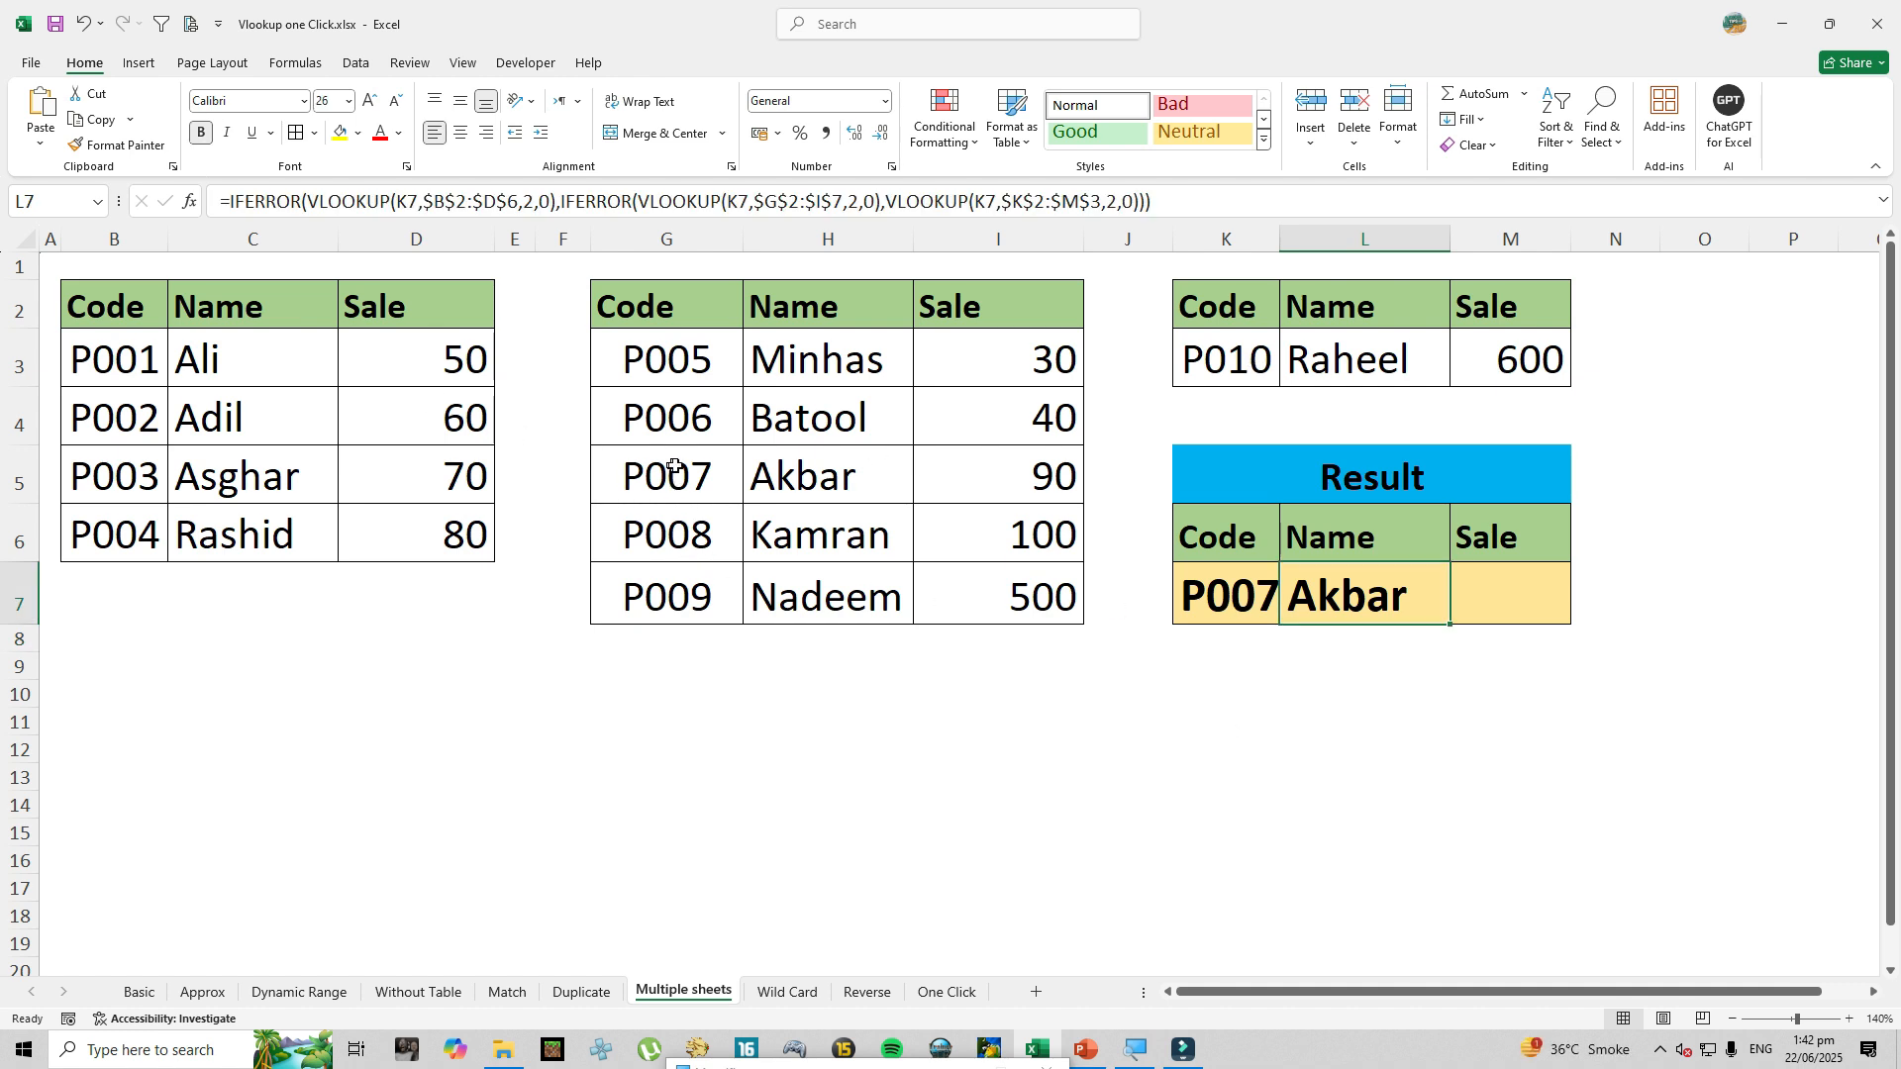
Change the Result code in K7 to P010 to test the lookup against the third table.
double_click(1238, 598)
left_click_drag(1233, 598, 1281, 594)
type("10")
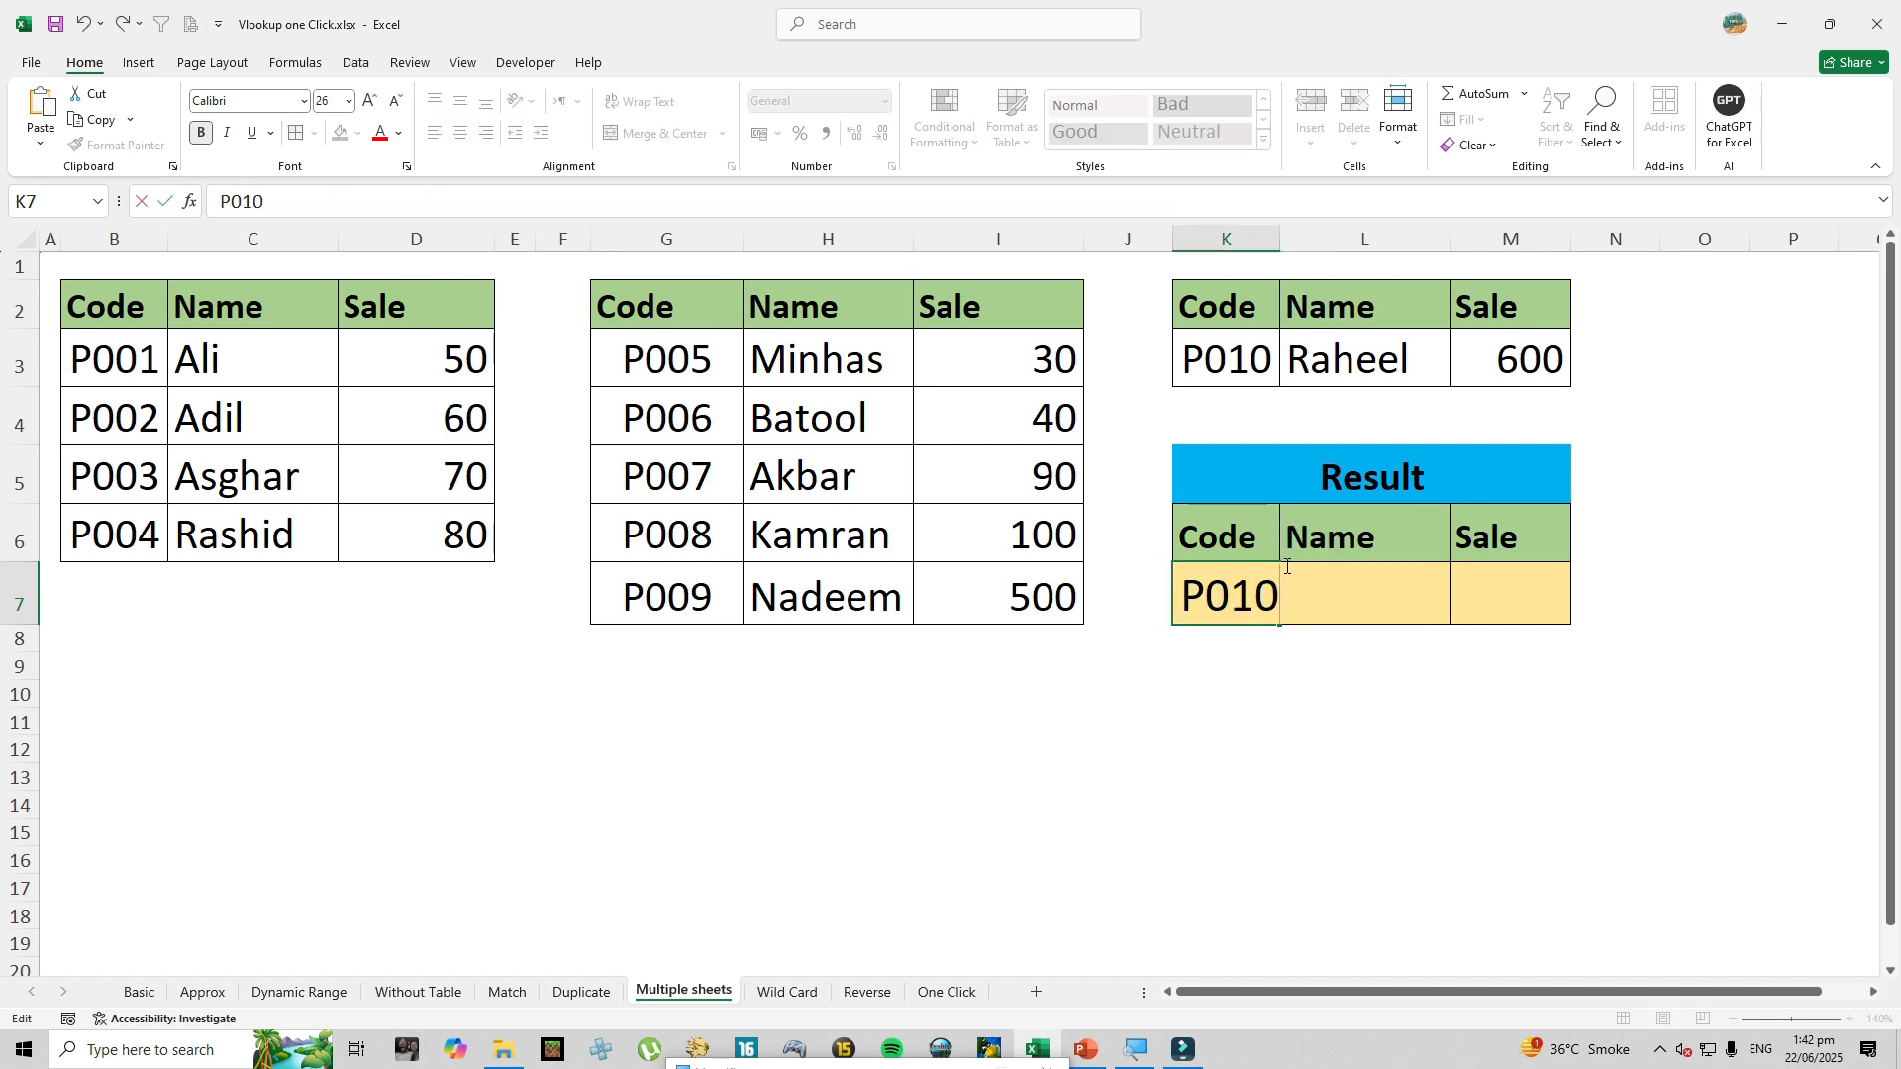
key("Return")
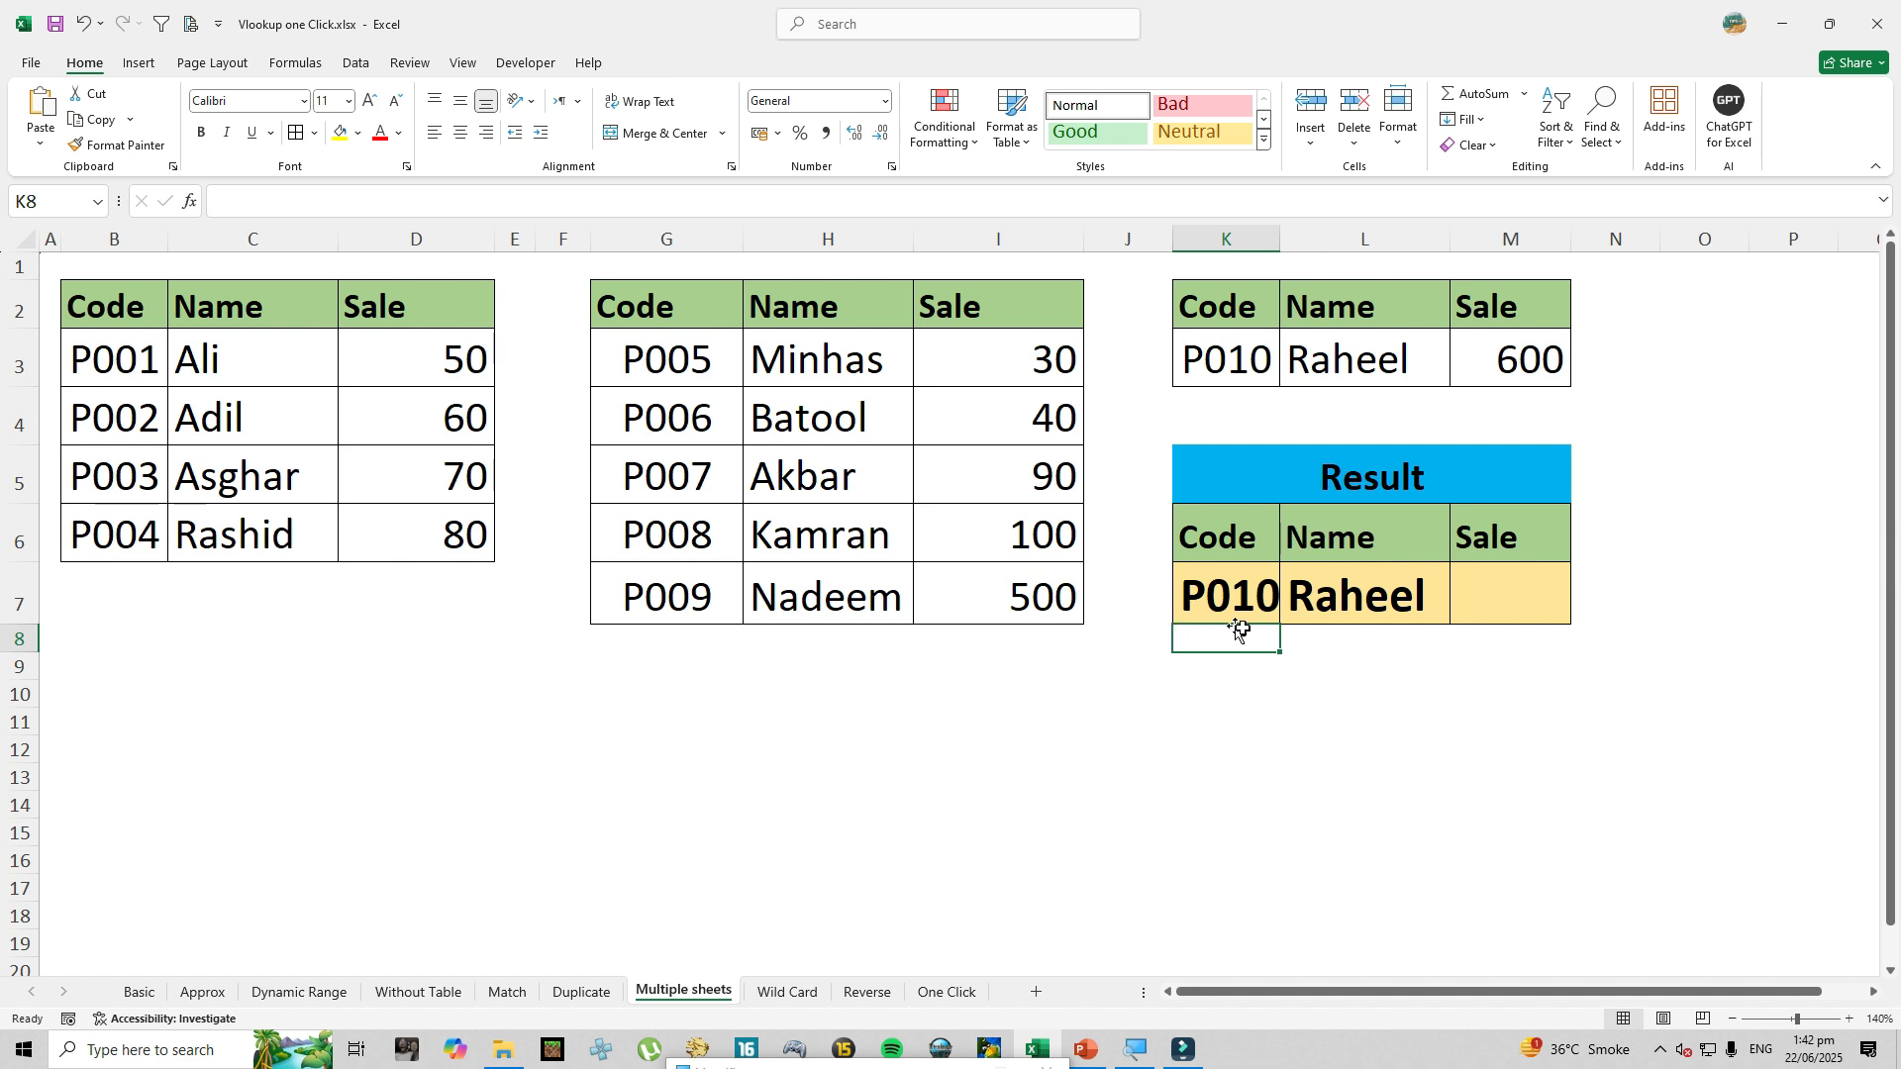
Set the Result code in K7 to P002 to test the lookup against the first table.
double_click(1276, 594)
key("BackSpace")
key("BackSpace")
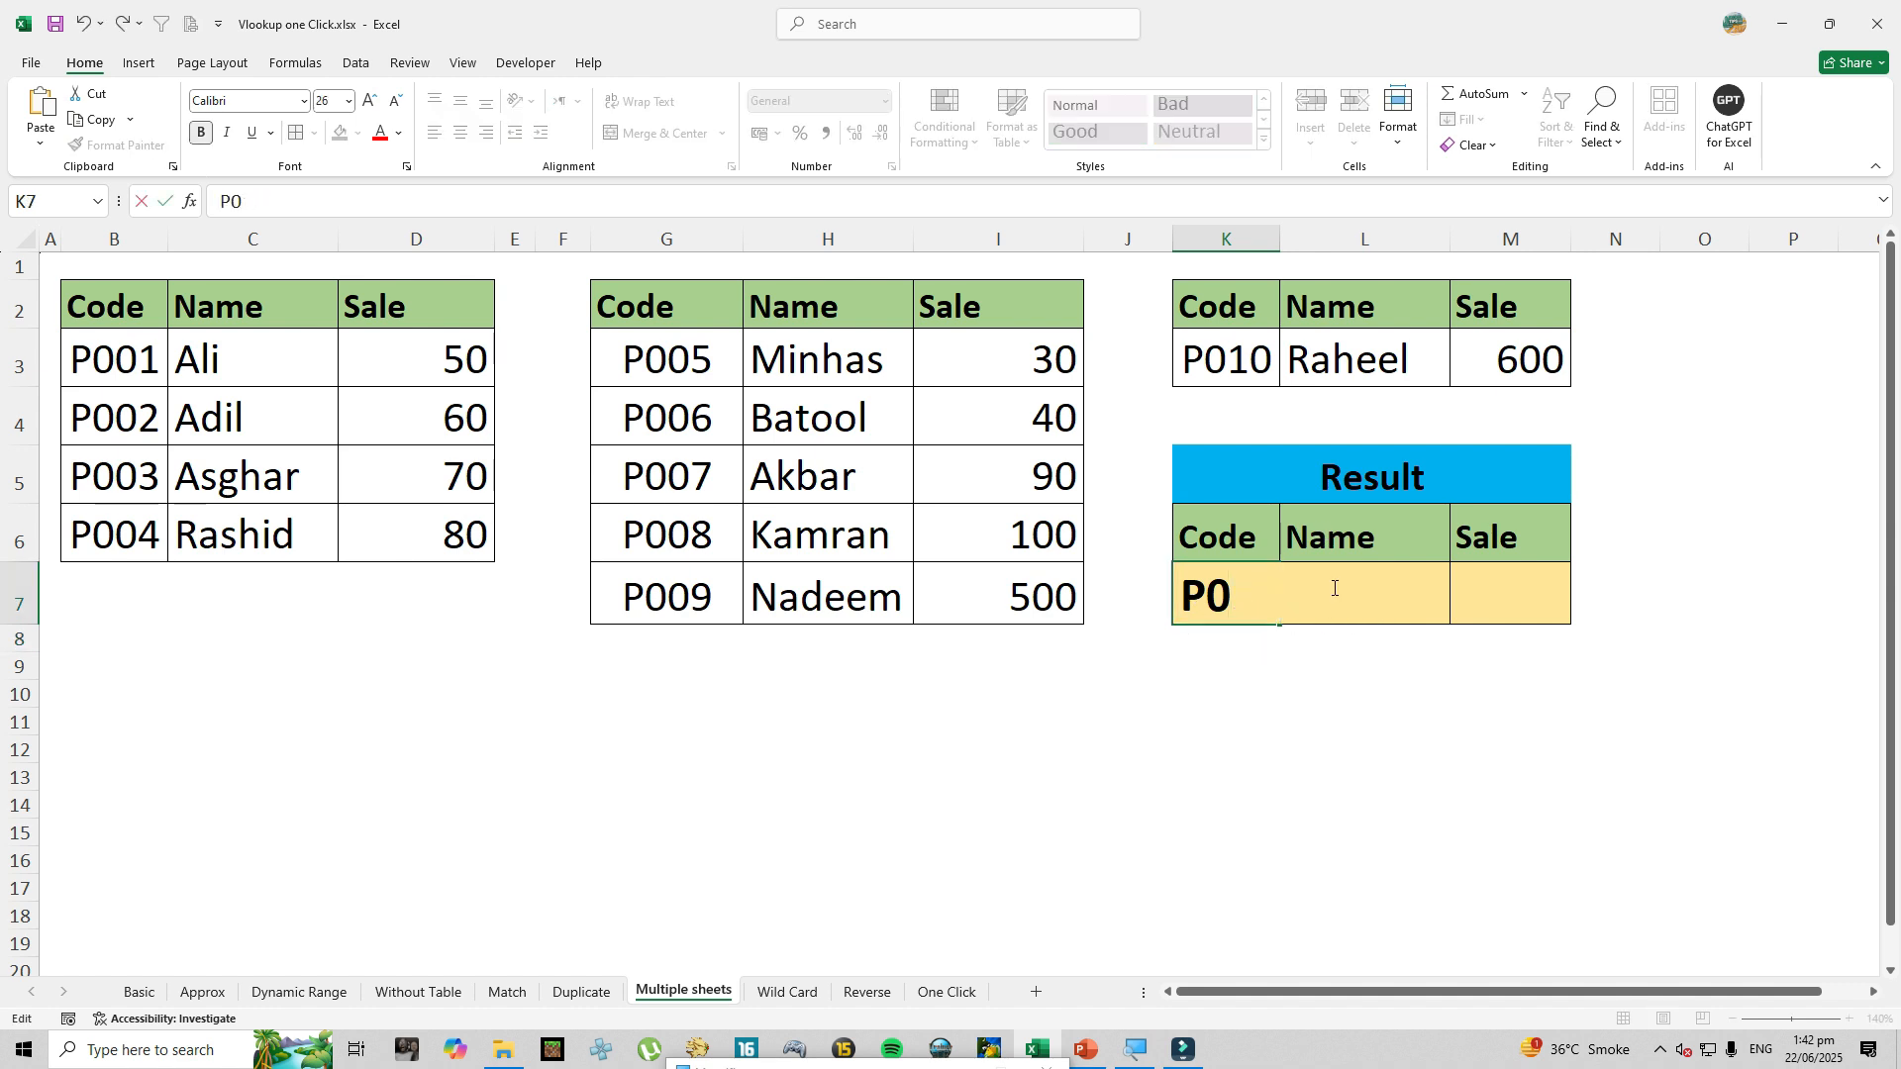
type("02")
key("Return")
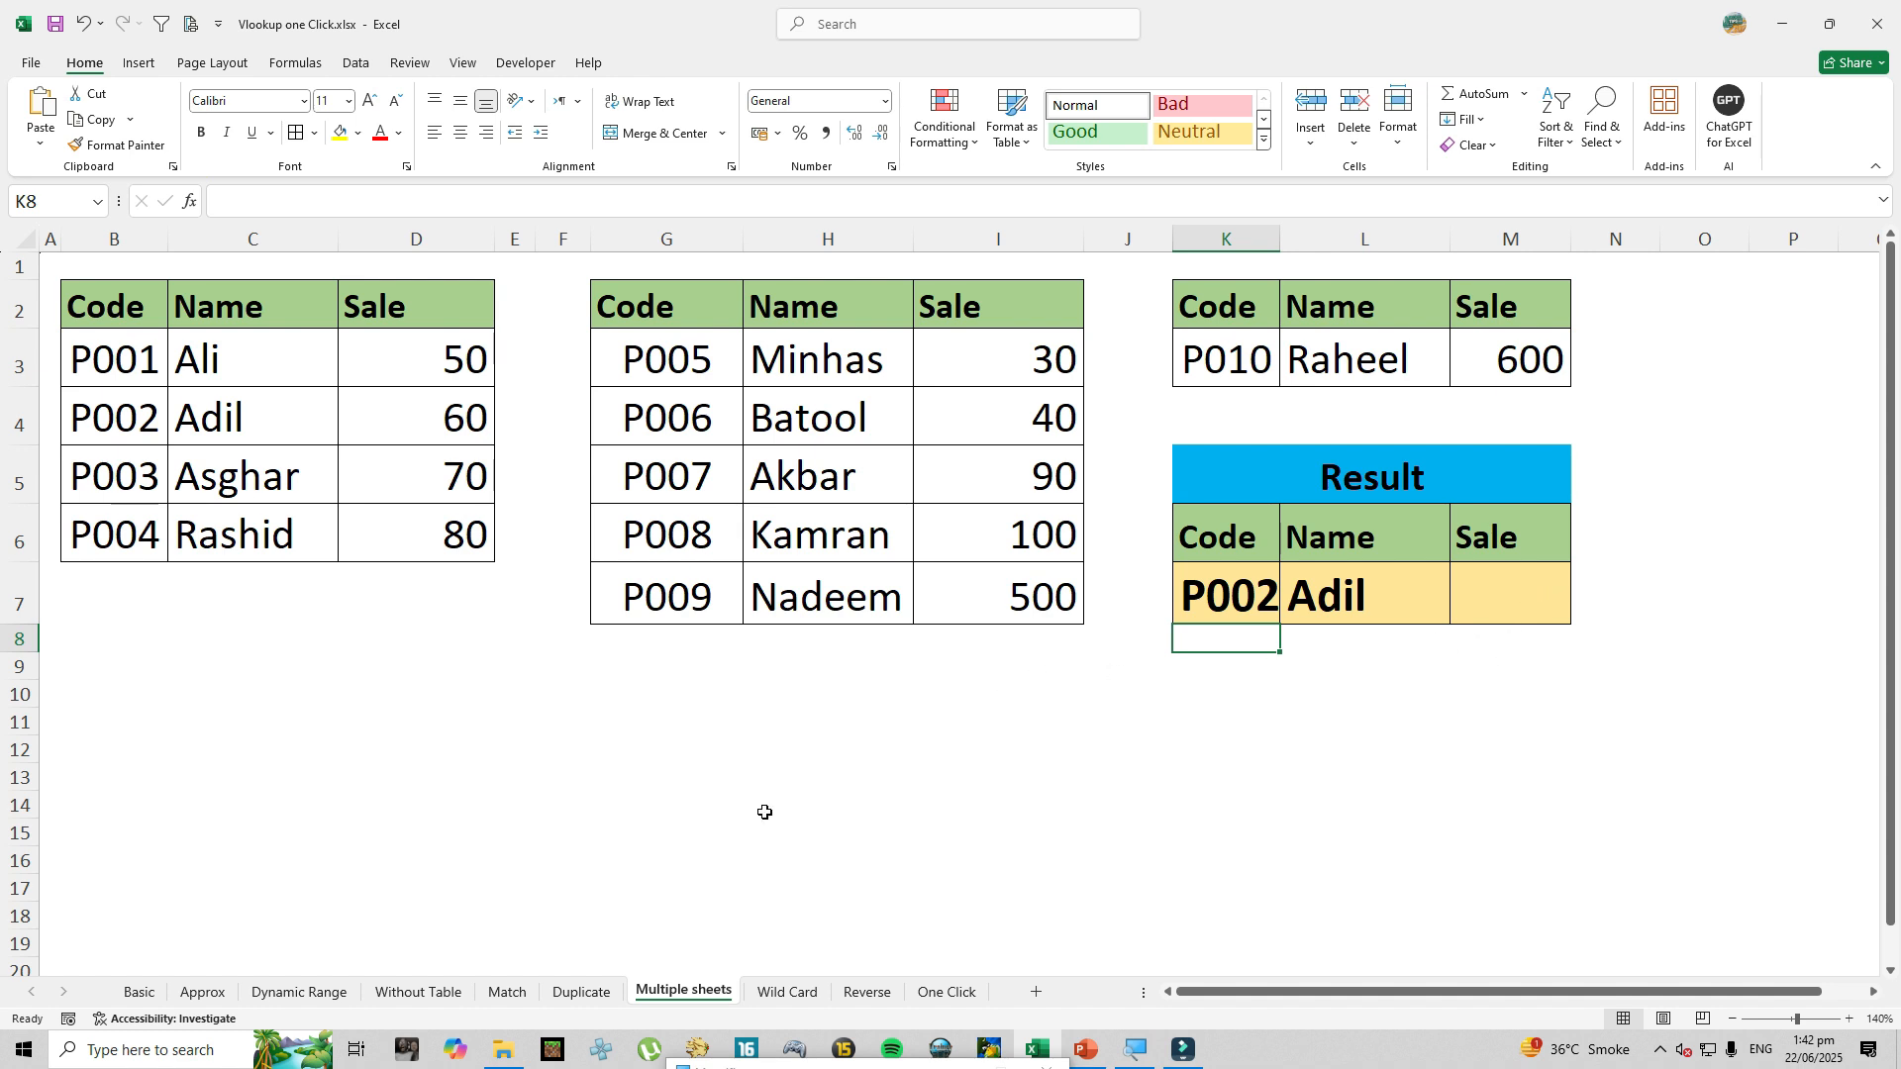
Open the Wild Card worksheet and review its source table and the lookup code in H4.
left_click(787, 991)
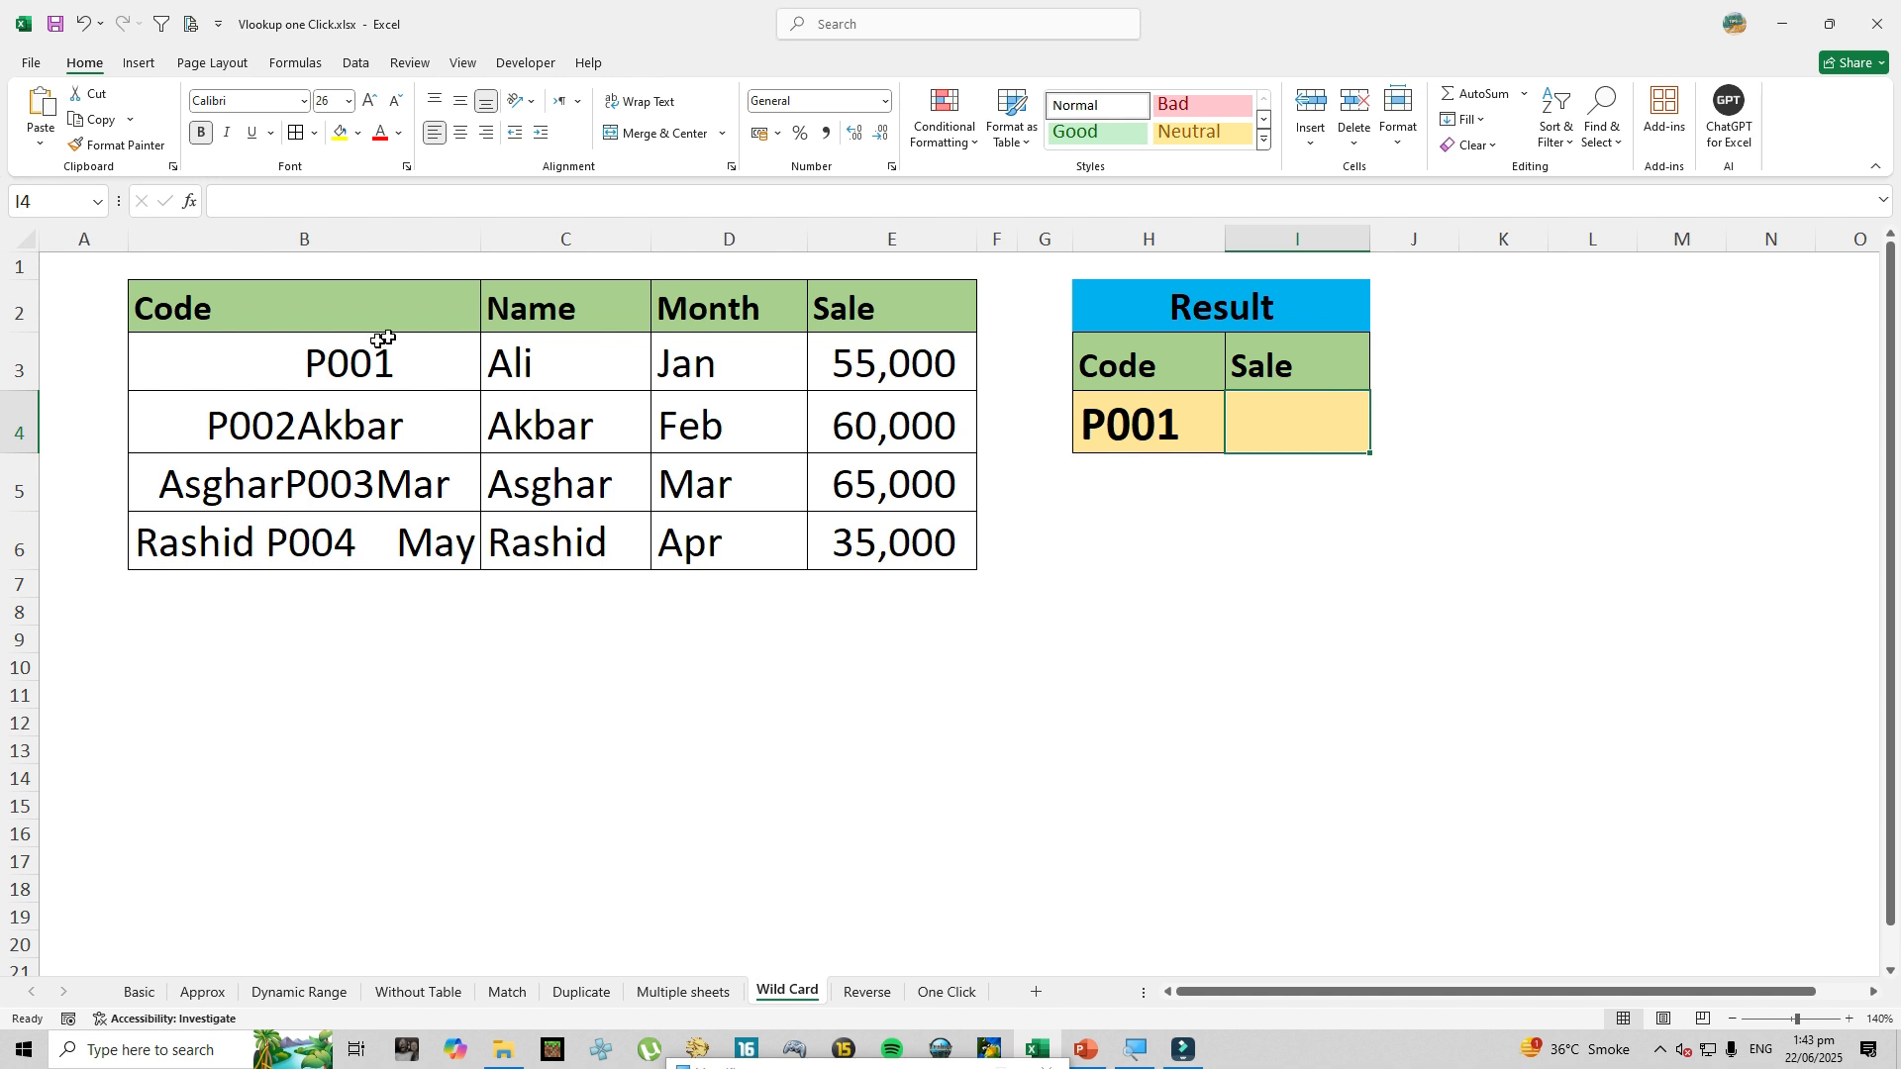
left_click(1169, 424)
left_click_drag(263, 360, 742, 553)
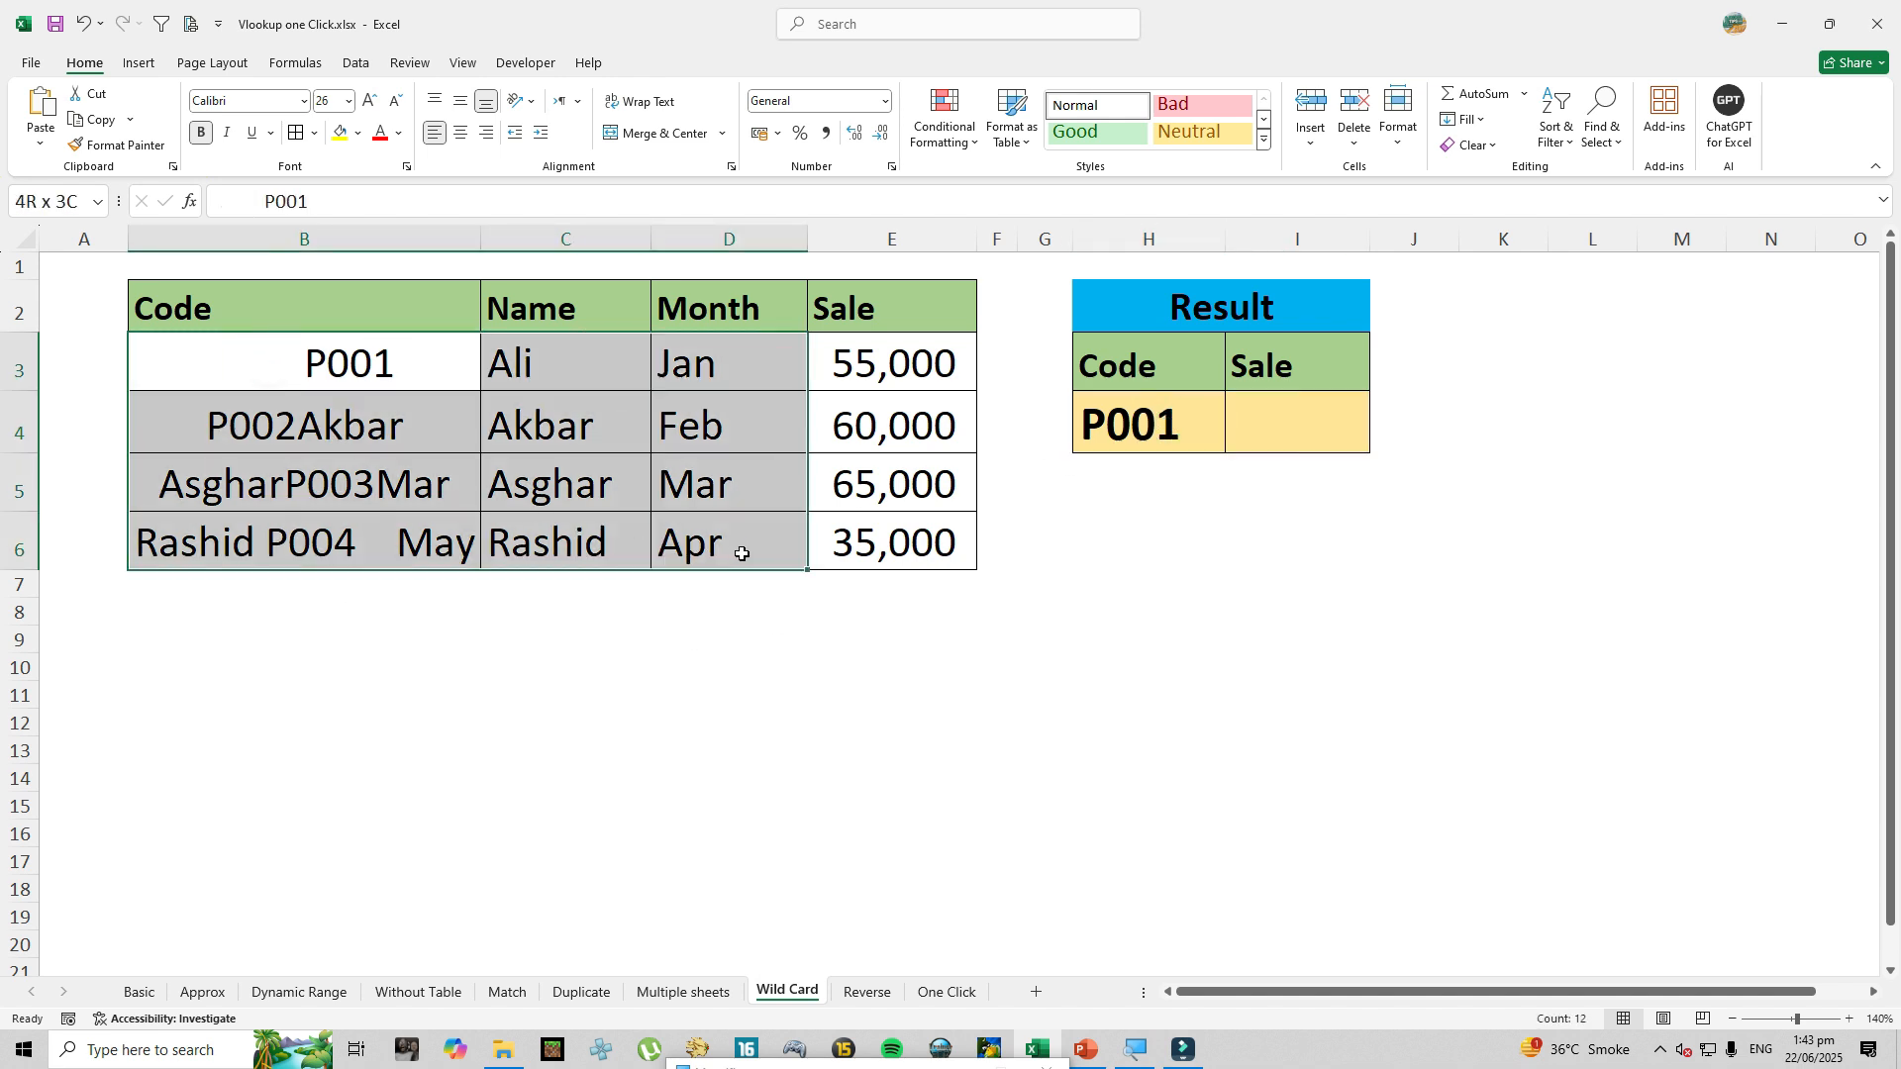
left_click(1119, 424)
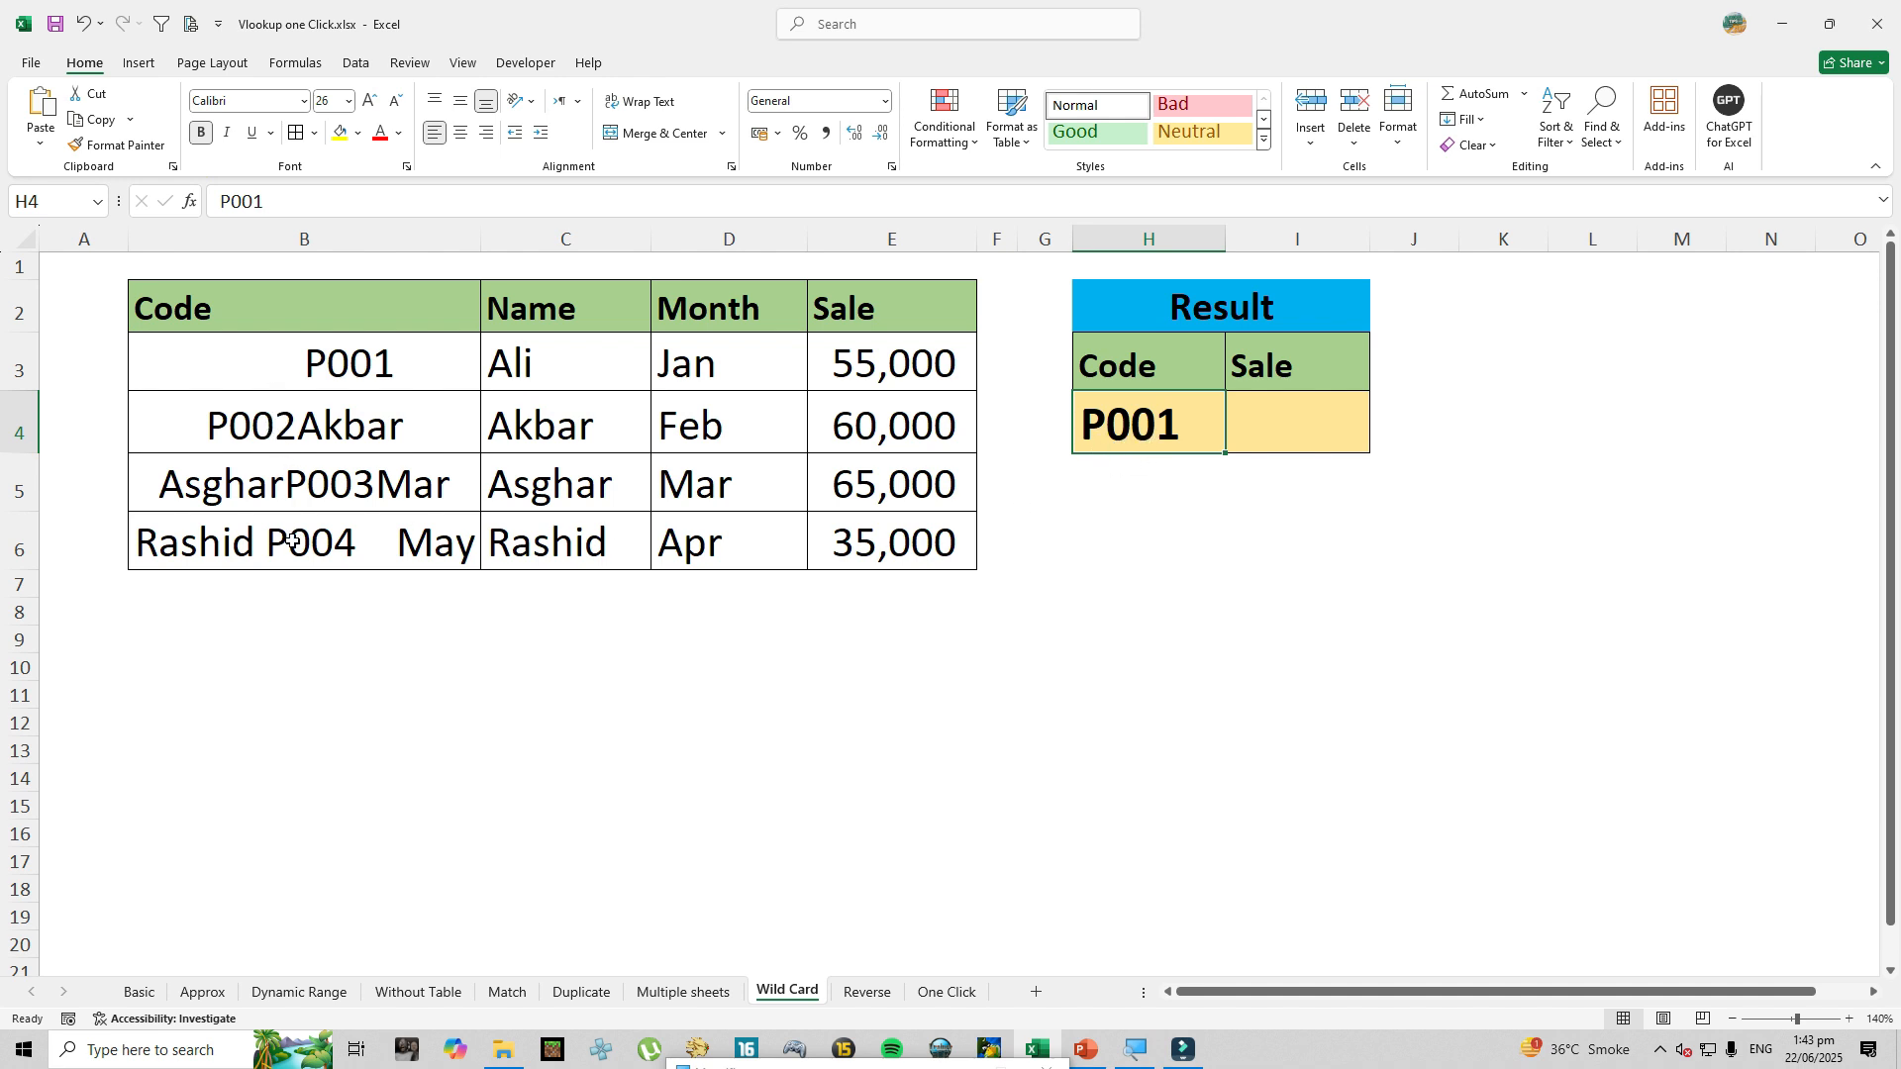
Inspect the Code entries in B3 to B6 for extra spaces or text around each product code, leaving them unedited.
left_click(293, 375)
double_click(292, 375)
left_click_drag(184, 369, 302, 372)
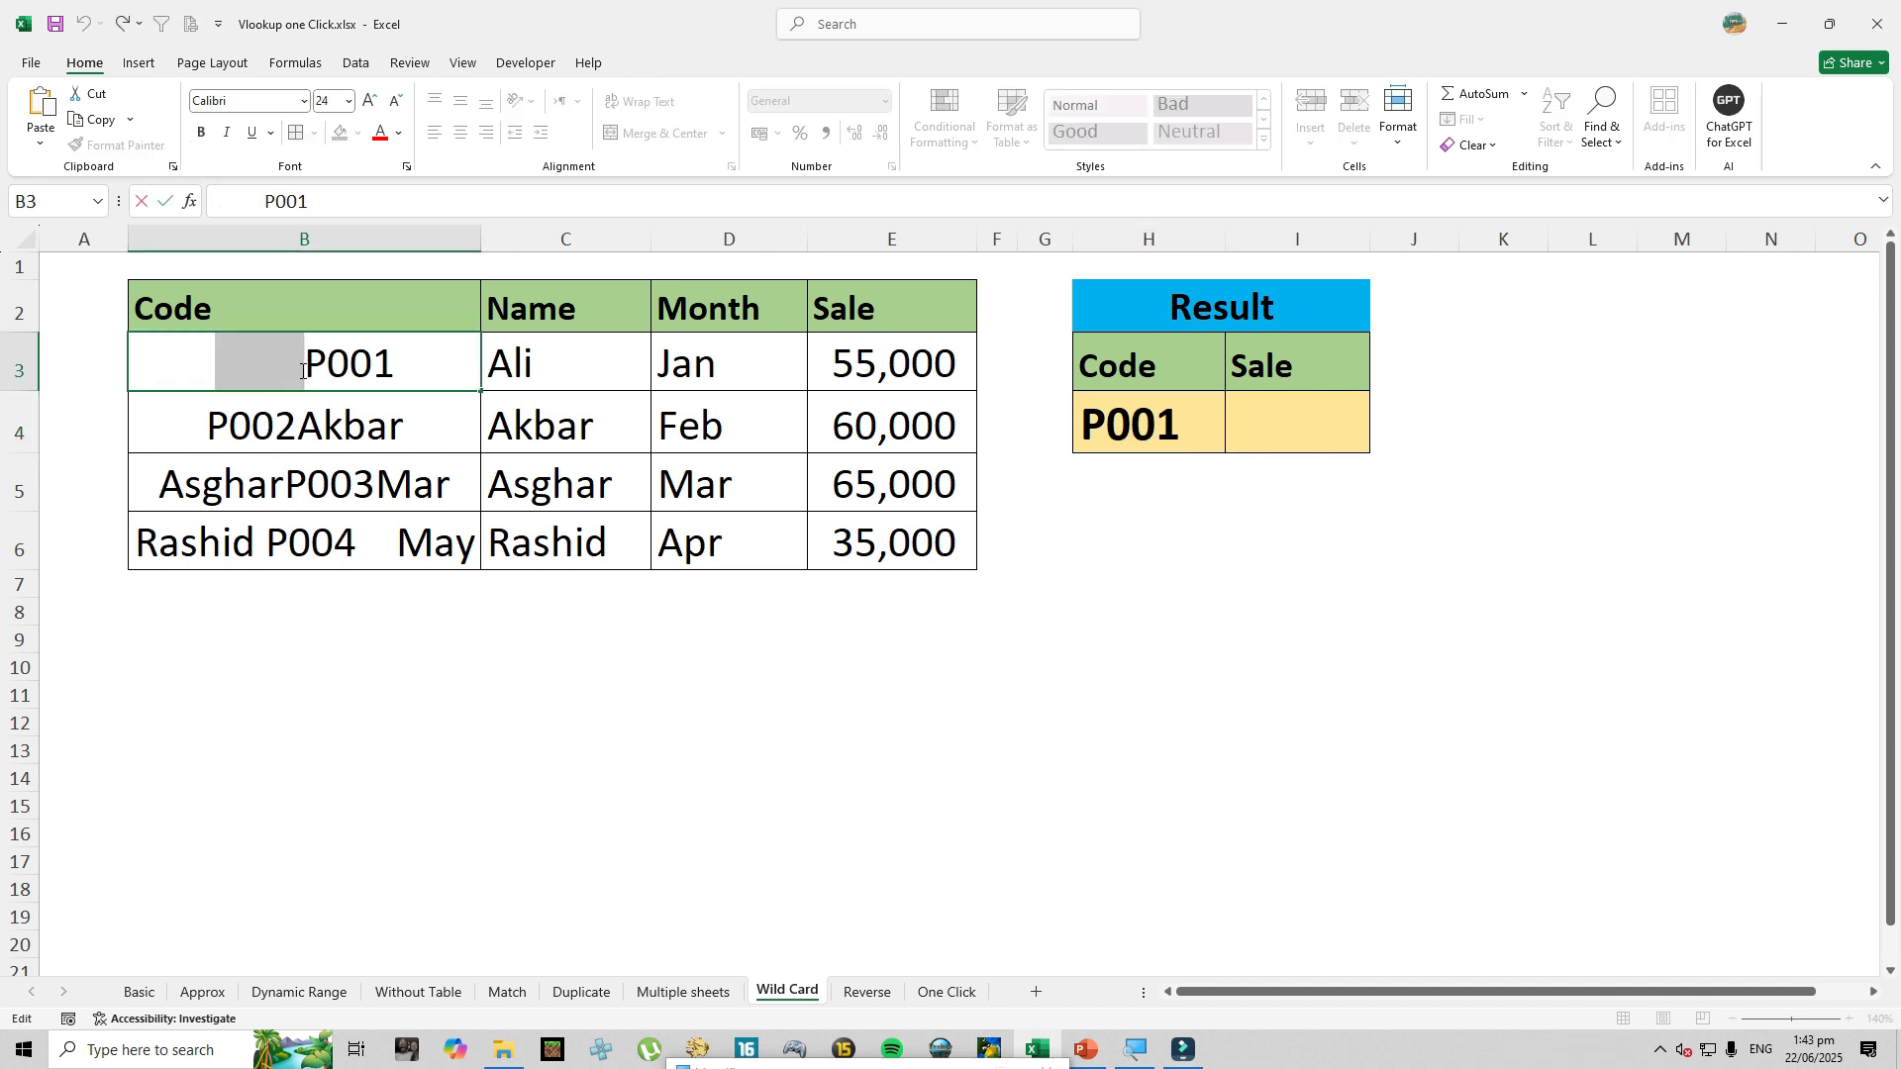
left_click(305, 428)
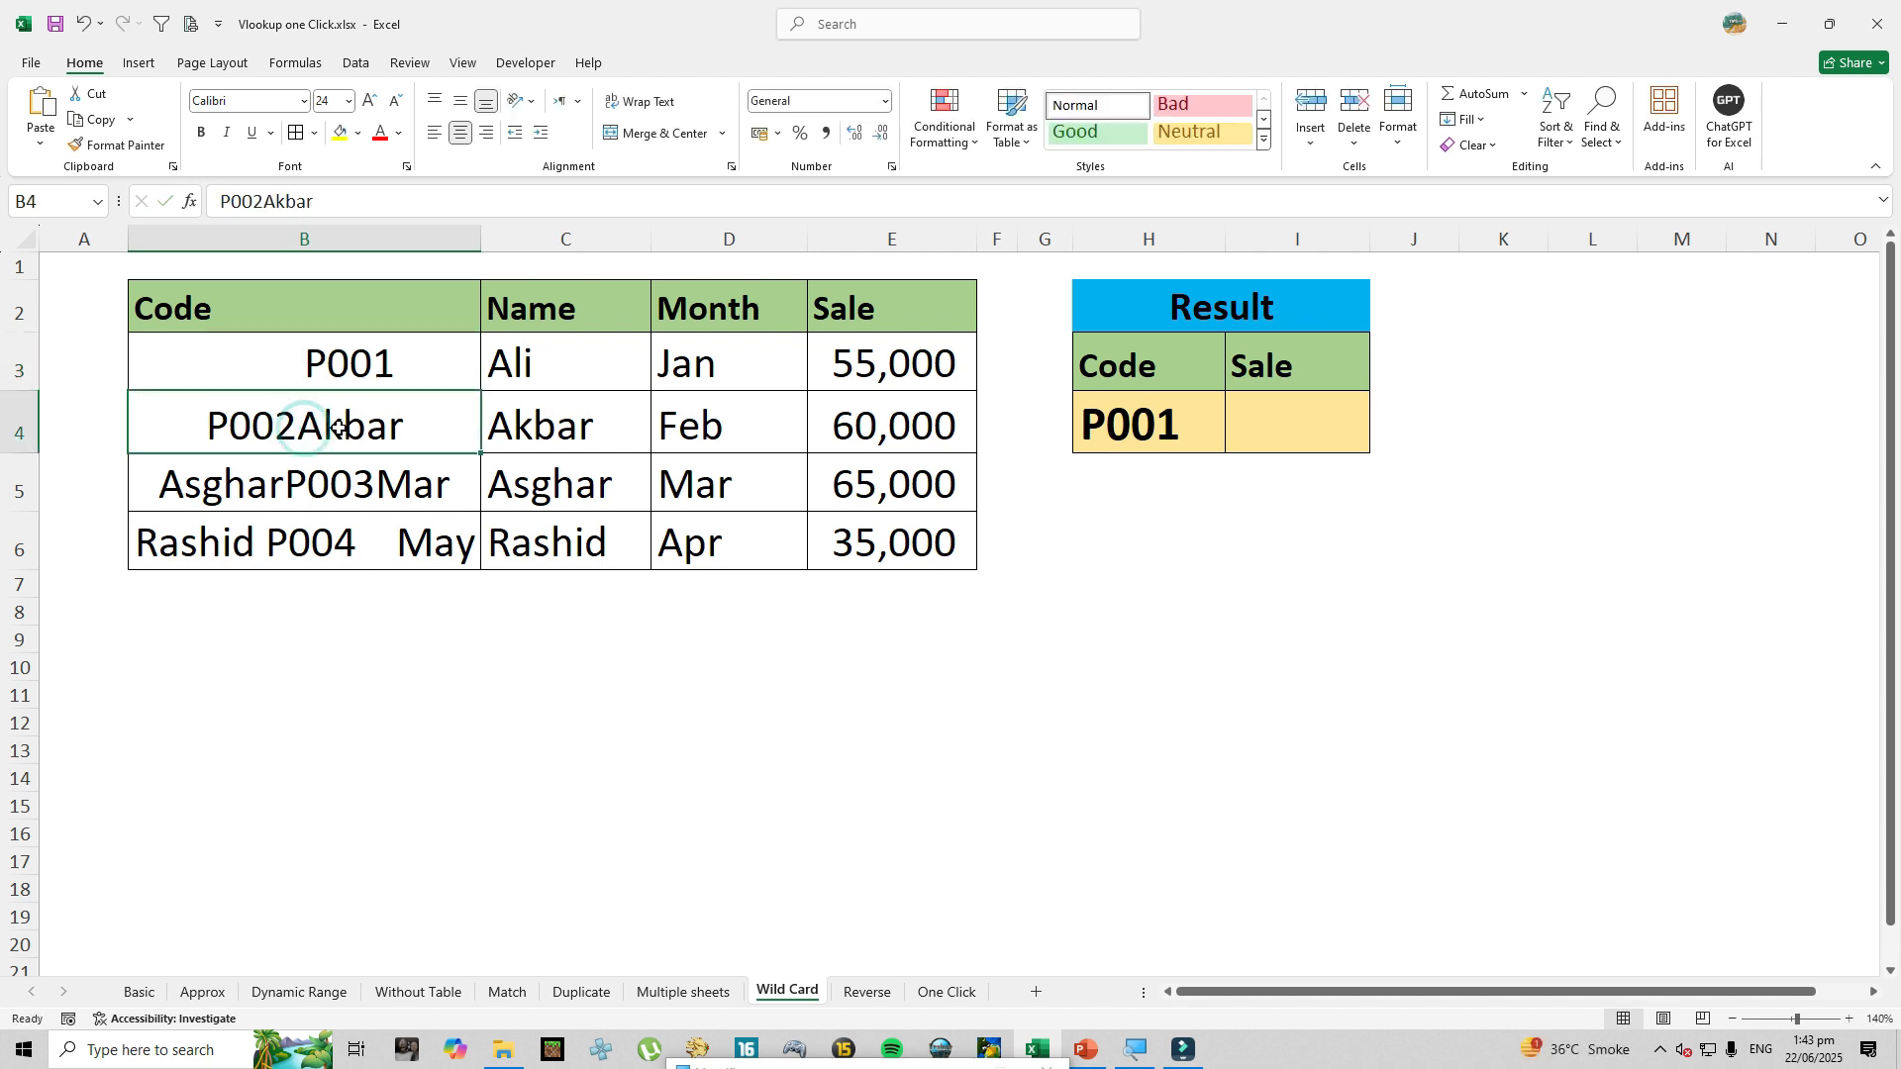
double_click(307, 427)
left_click_drag(411, 436, 158, 485)
left_click(198, 487)
double_click(198, 488)
left_click_drag(375, 485, 451, 485)
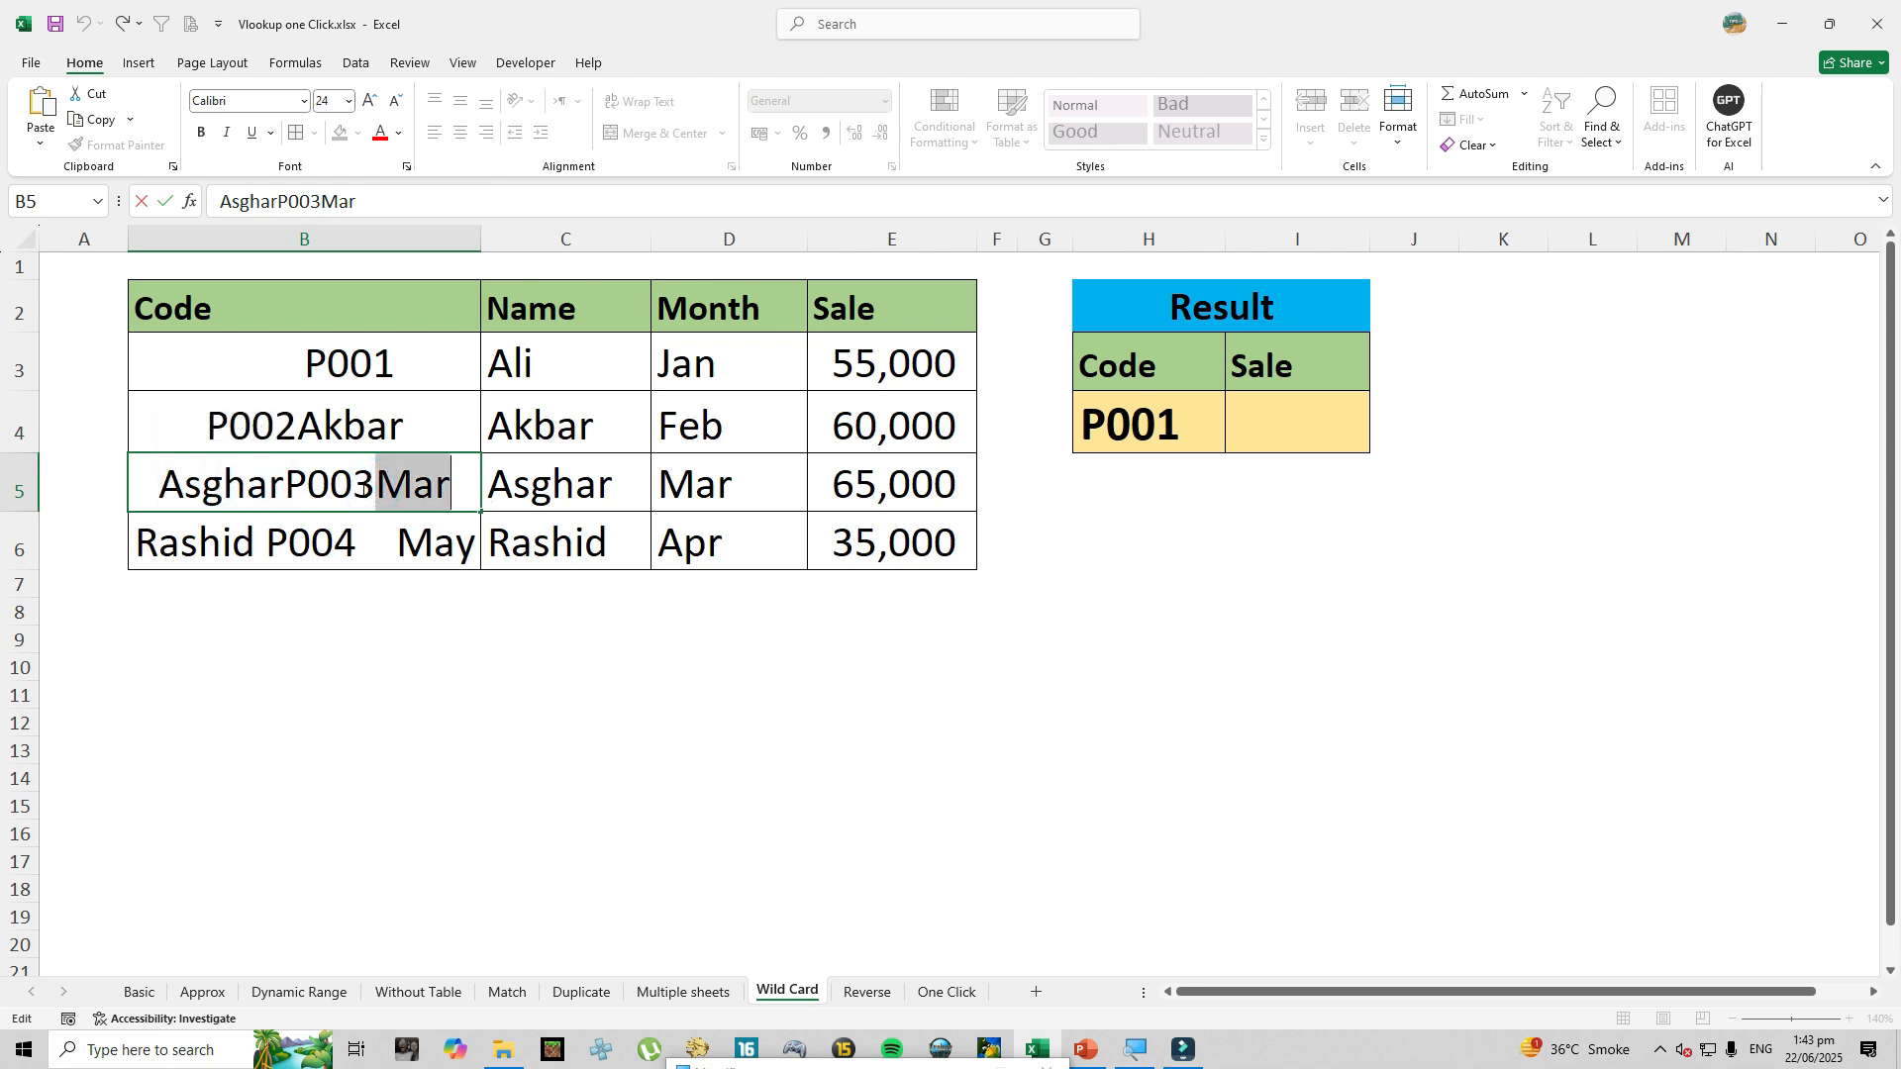
double_click(145, 543)
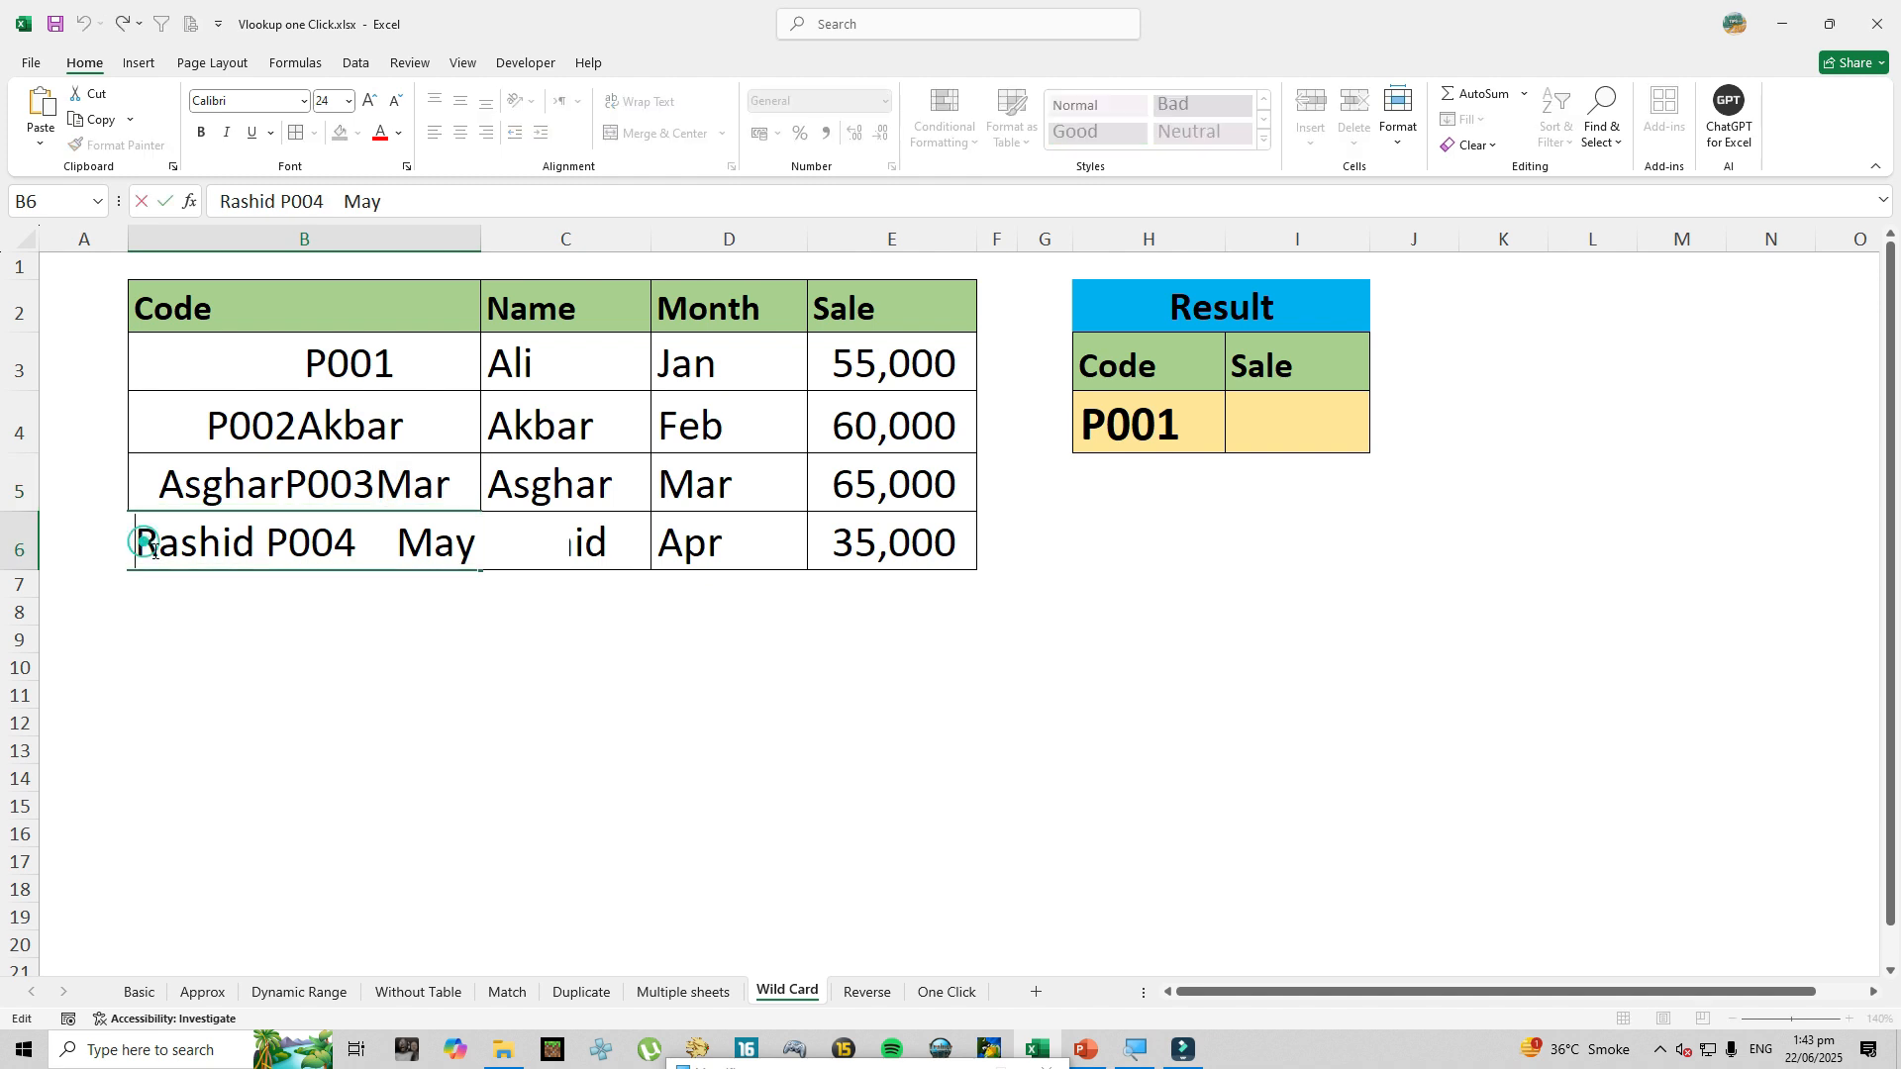
left_click_drag(264, 548, 149, 547)
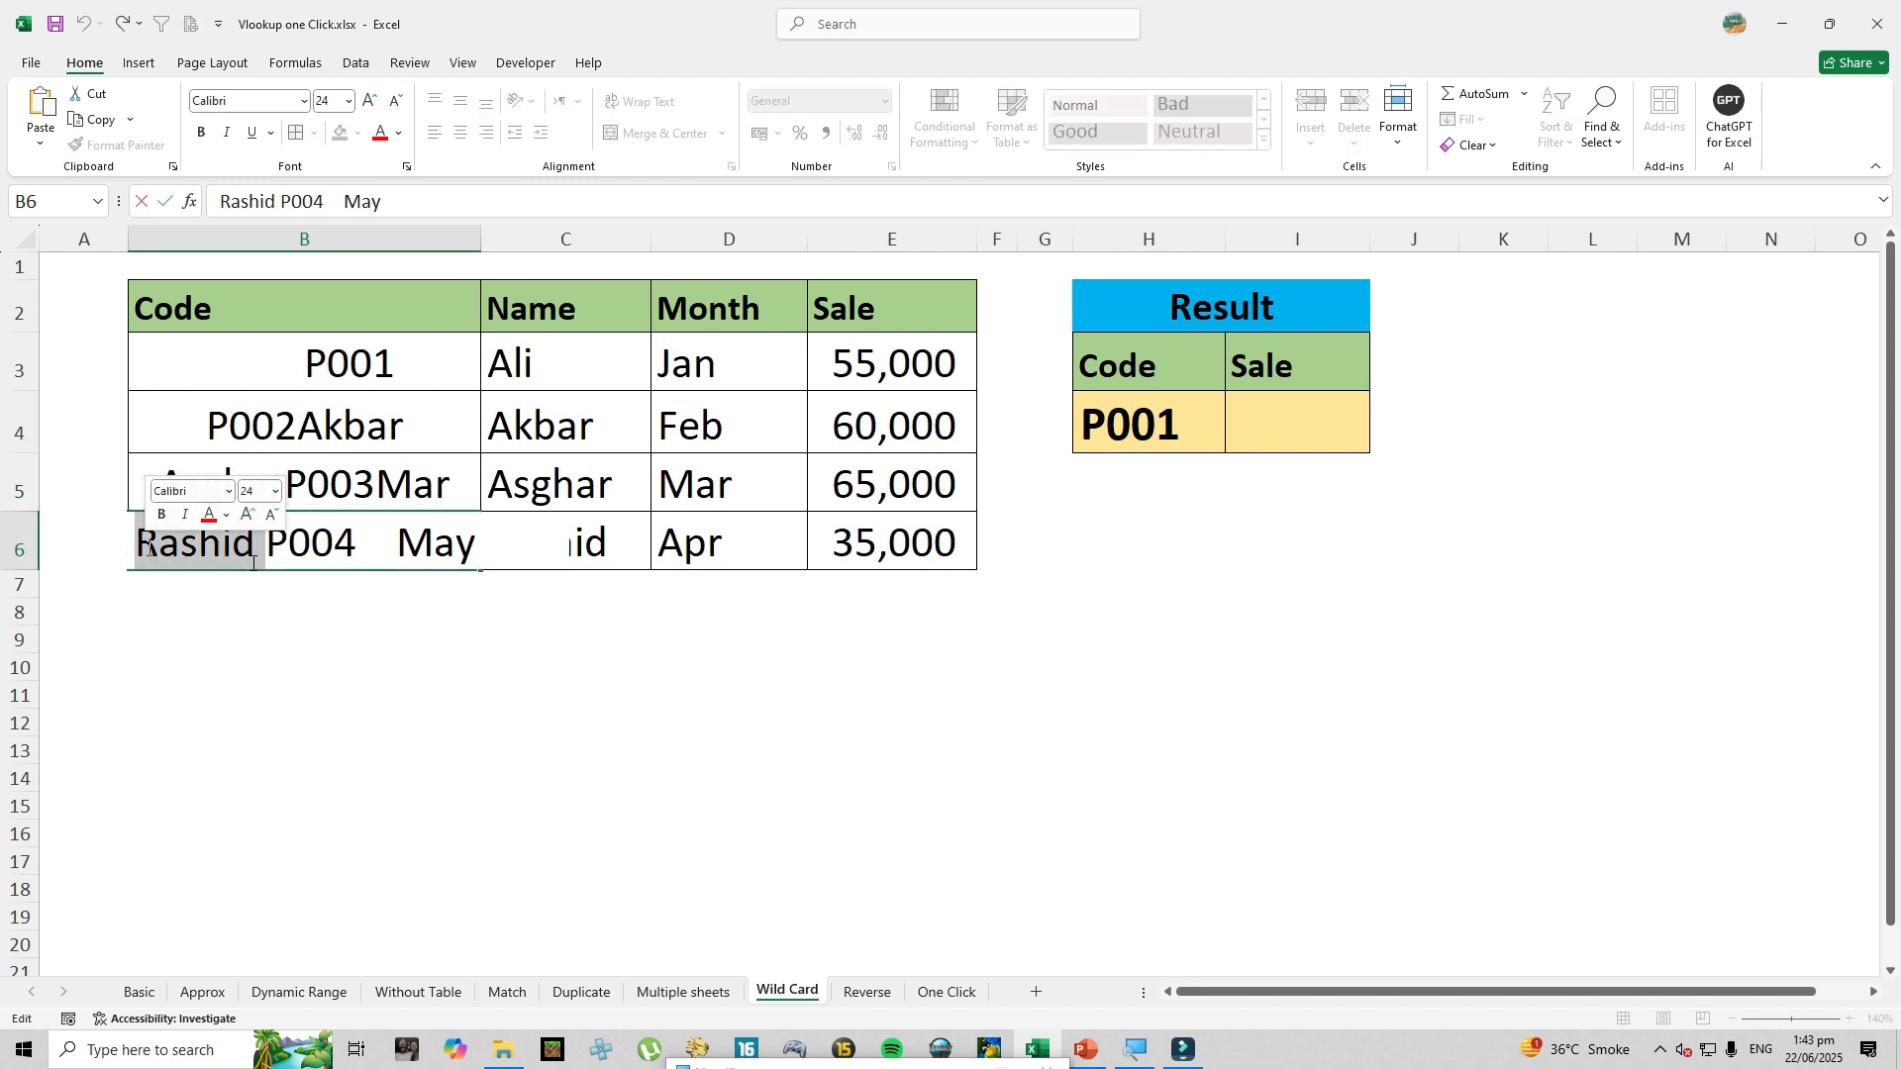
left_click_drag(356, 545, 496, 552)
key("Escape")
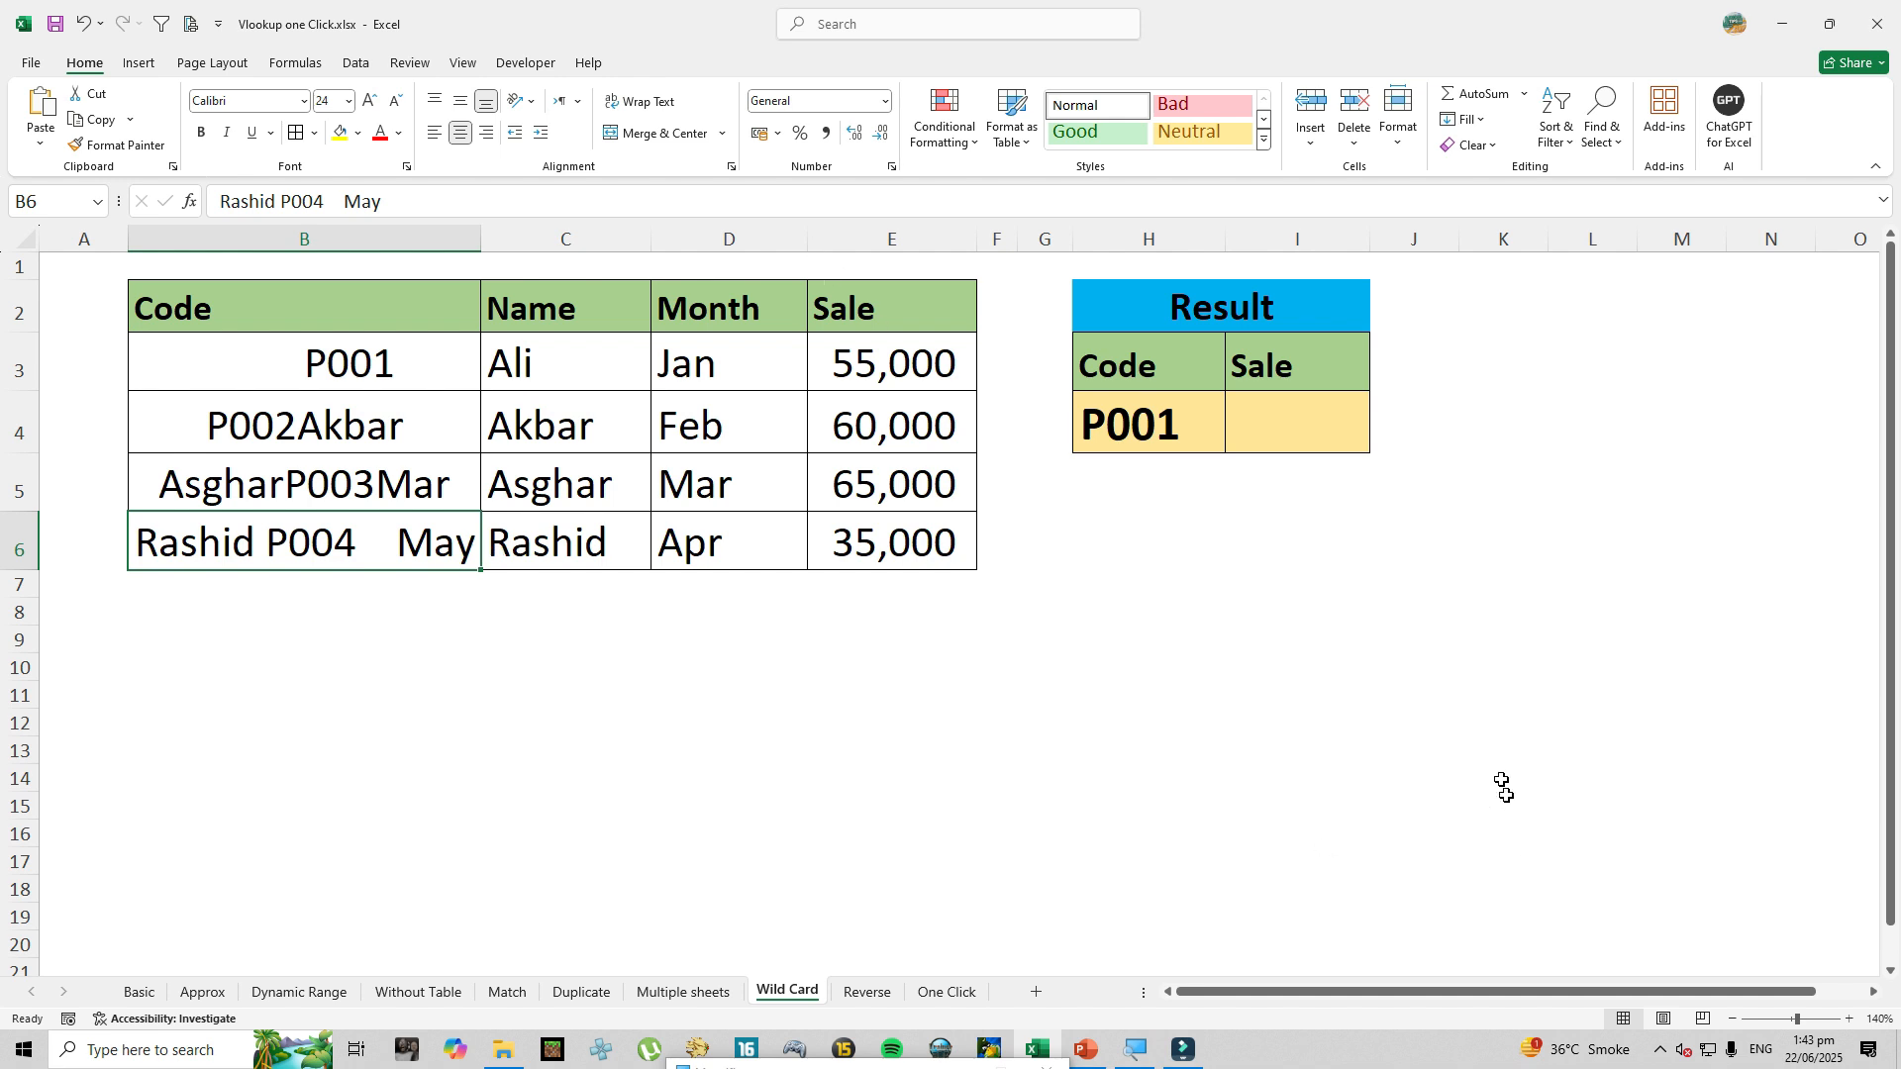
Enter an asterisk (*) in I7 and enlarge its font size to 72.
left_click(1266, 448)
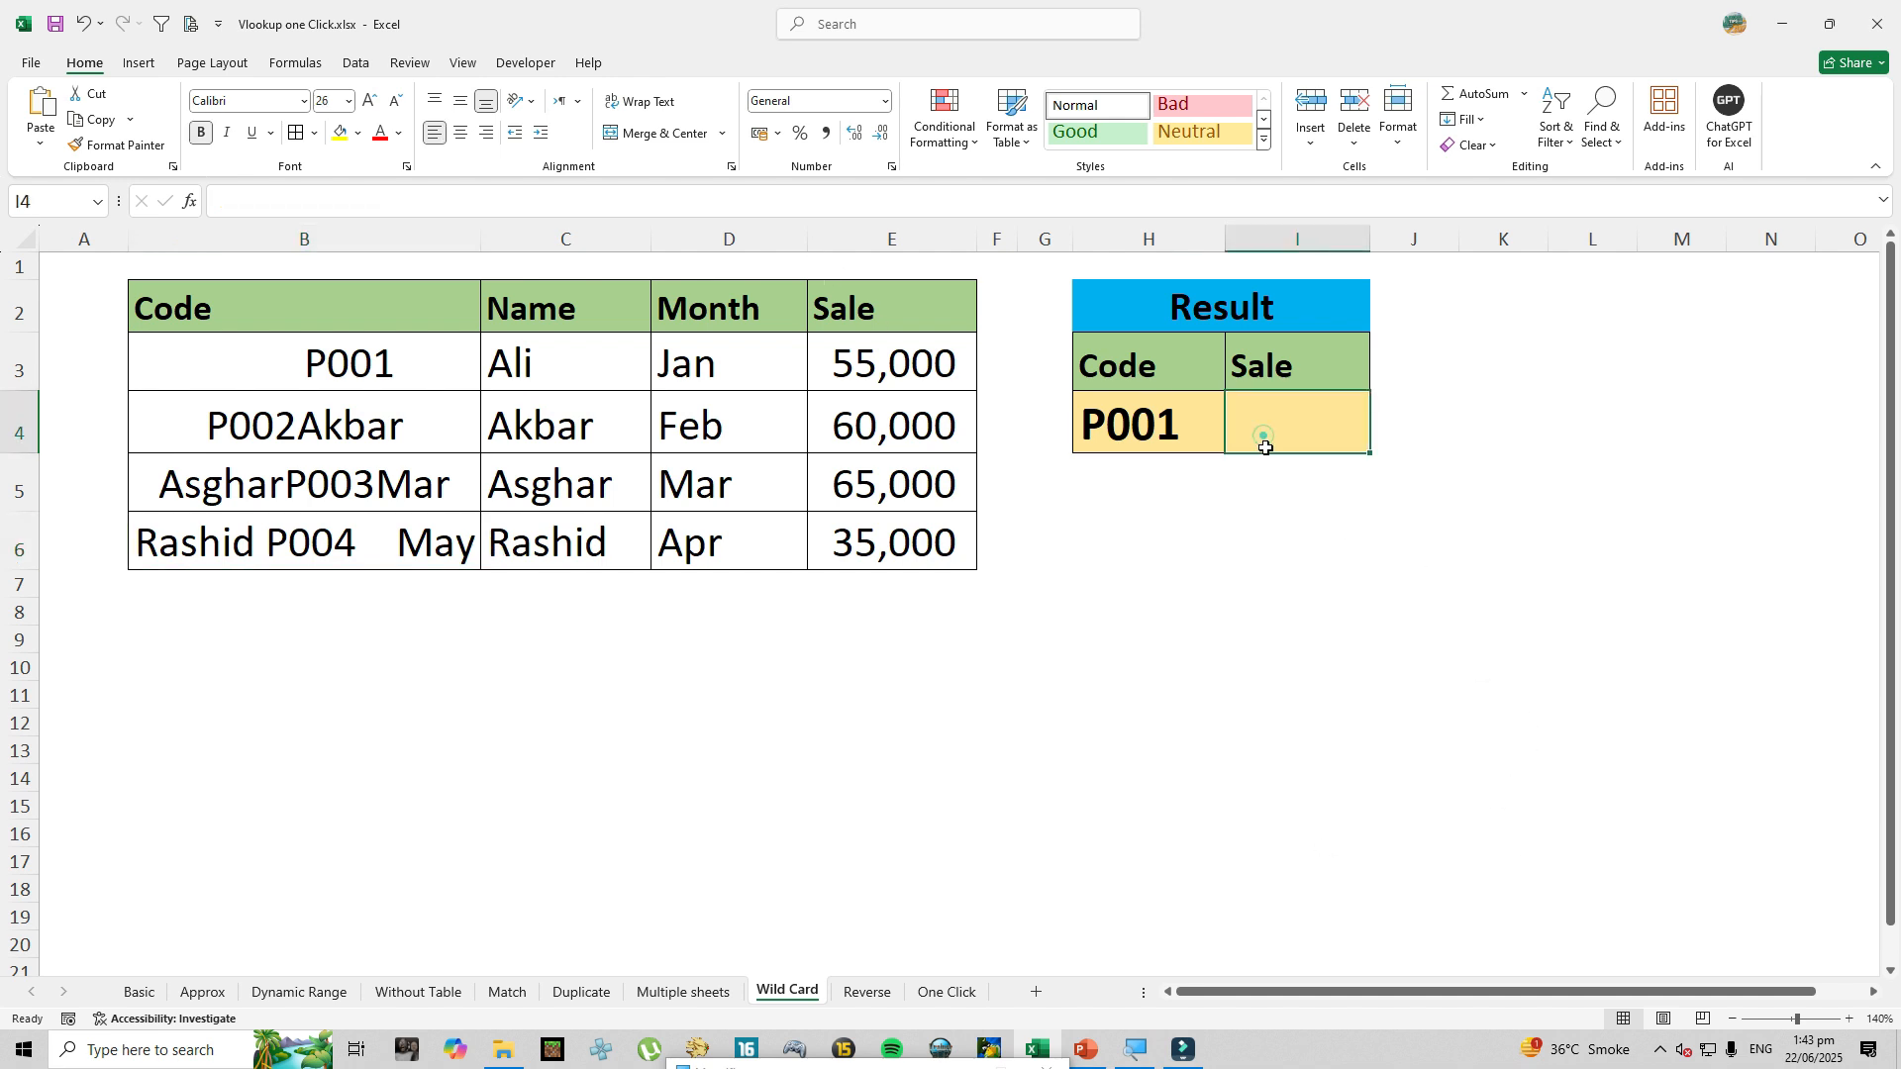
left_click(1263, 589)
type("*")
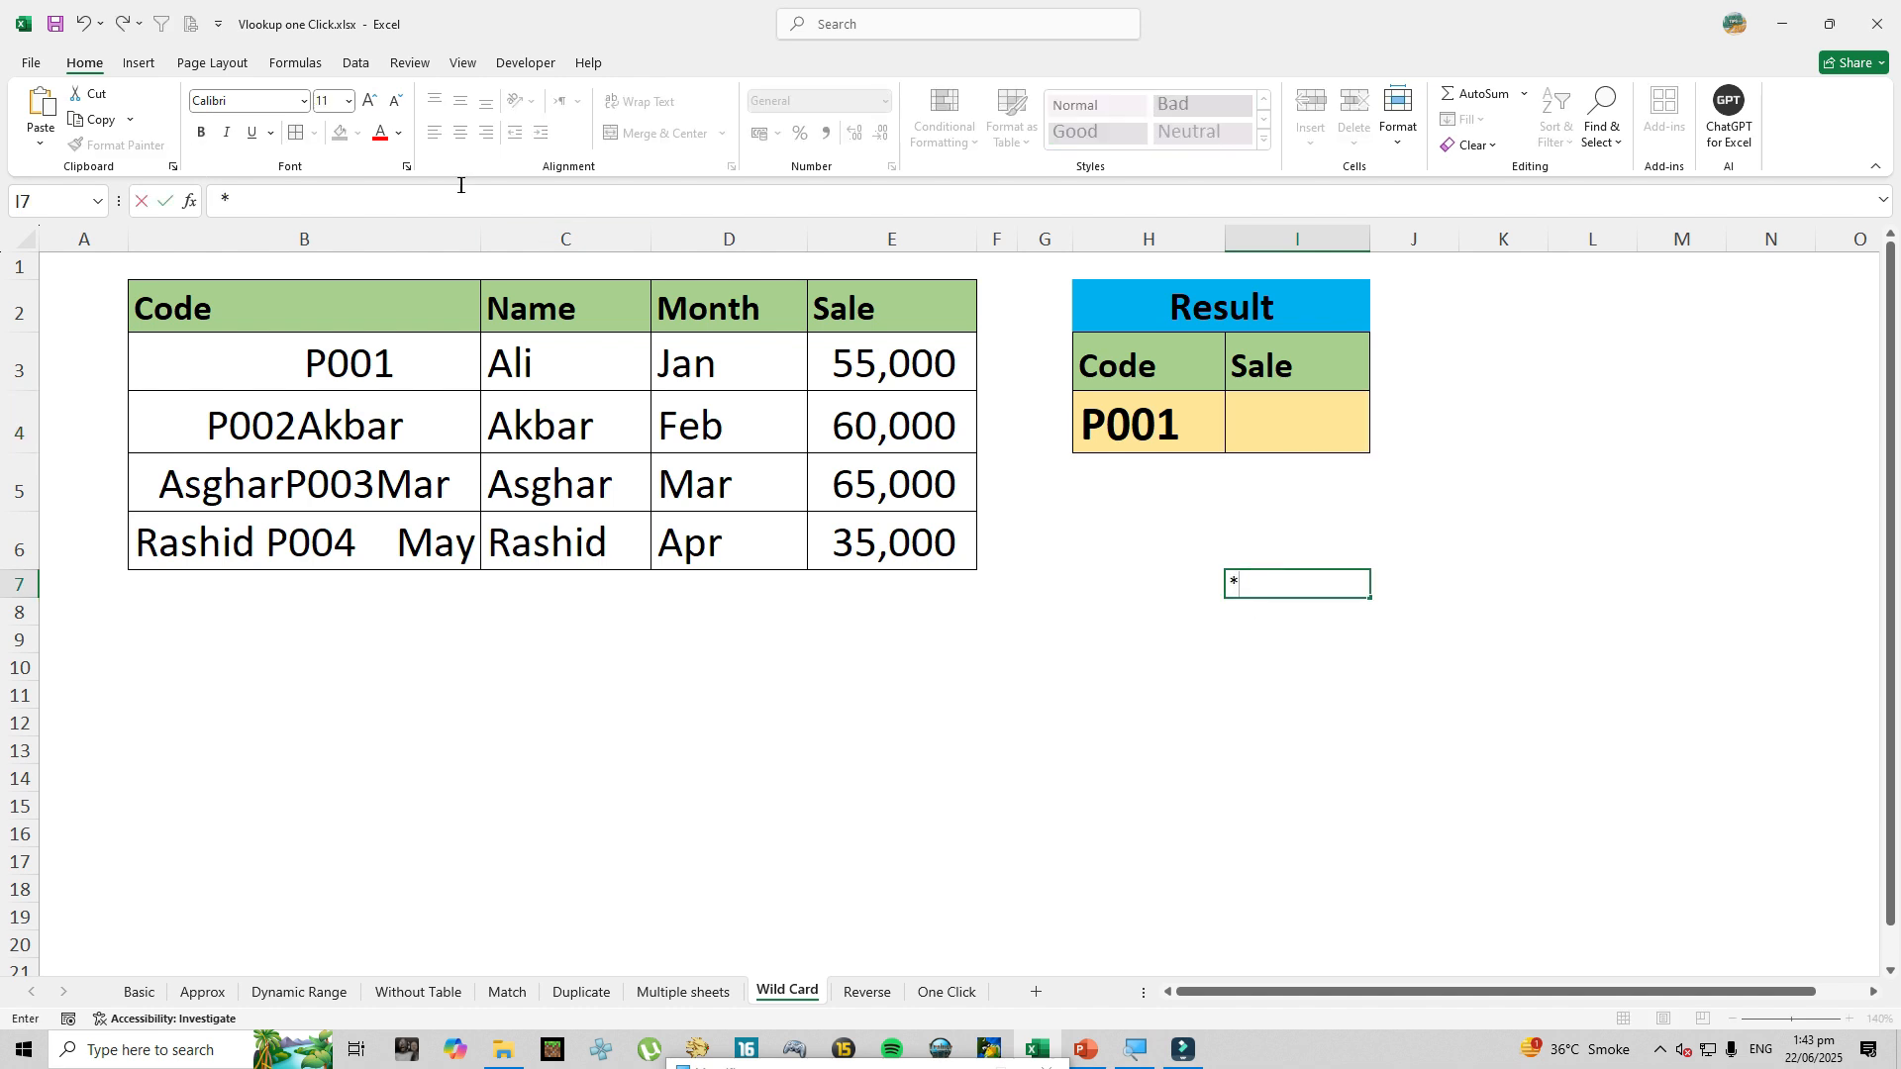
key("Return")
key("Up")
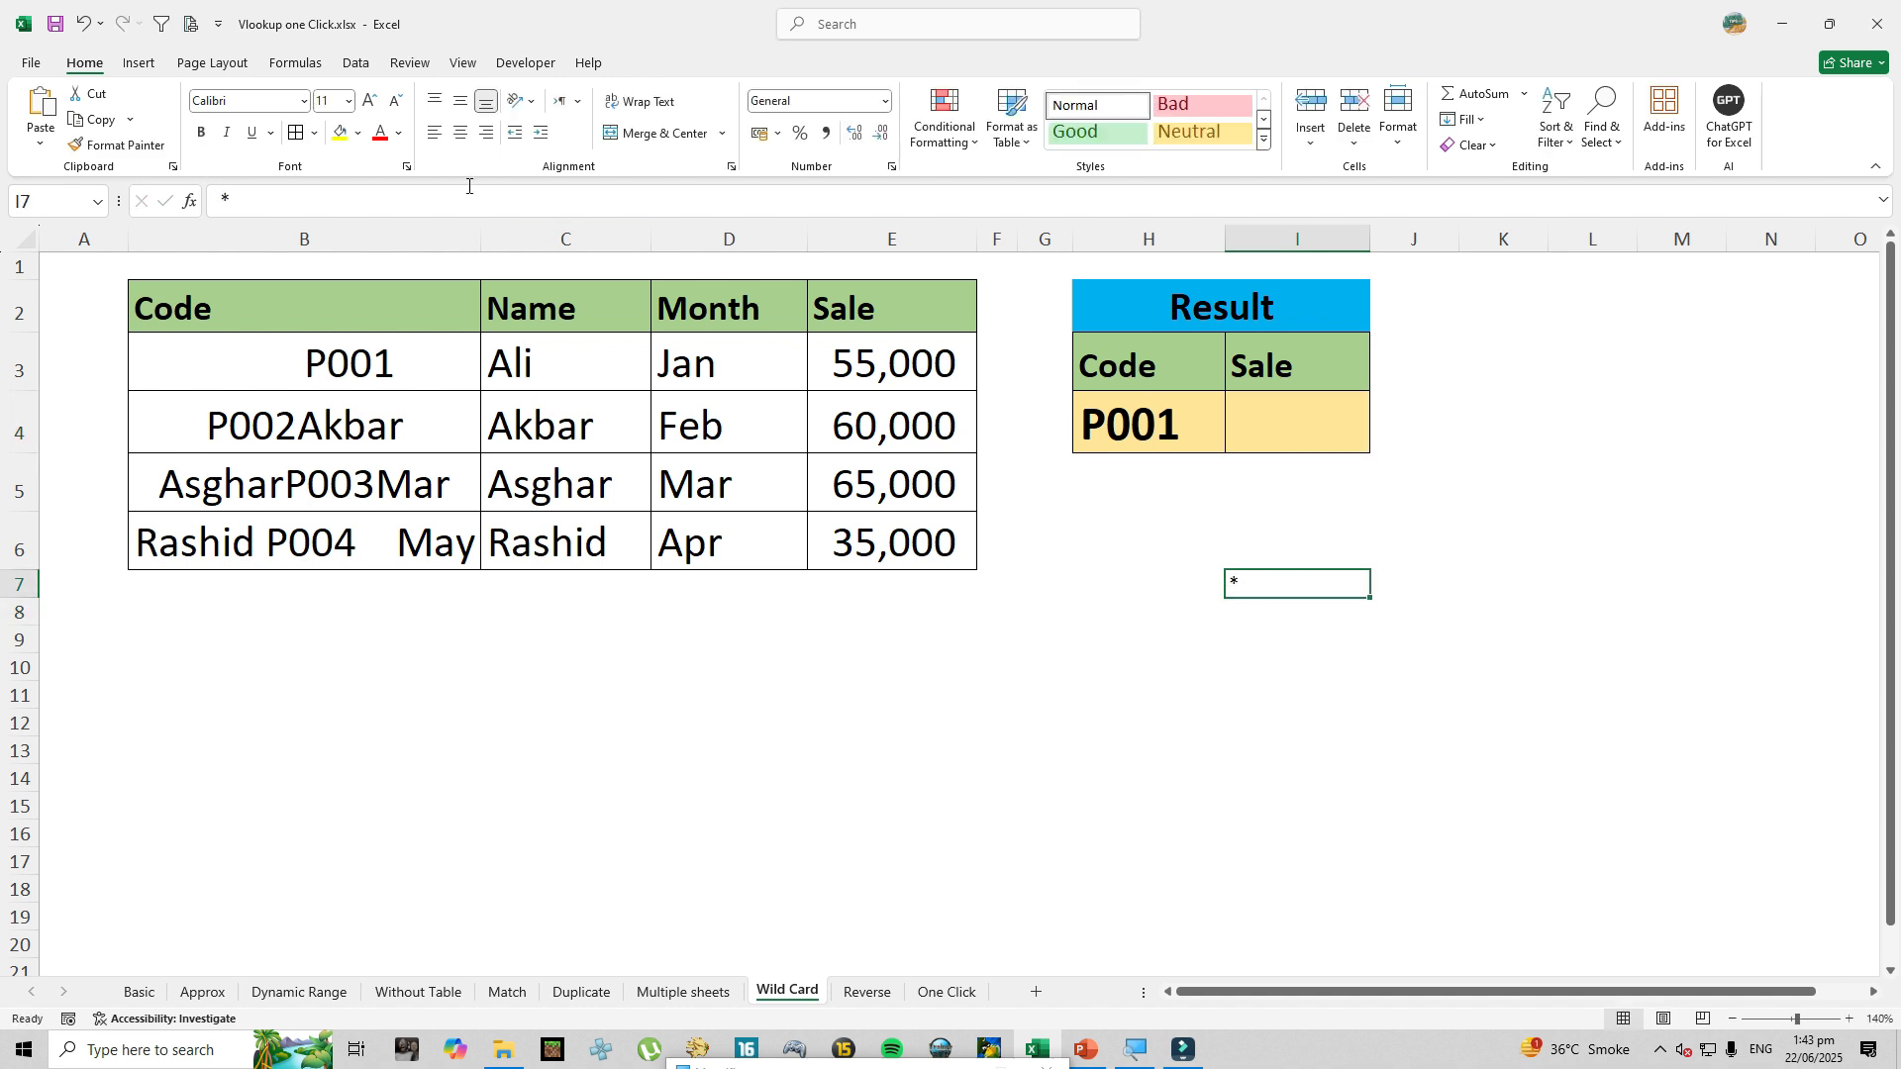
left_click(369, 103)
left_click(368, 103)
left_click(368, 103)
left_click(368, 103)
left_click(368, 103)
left_click(368, 103)
left_click(369, 103)
left_click(369, 103)
left_click(368, 103)
left_click(368, 103)
left_click(368, 103)
left_click(368, 103)
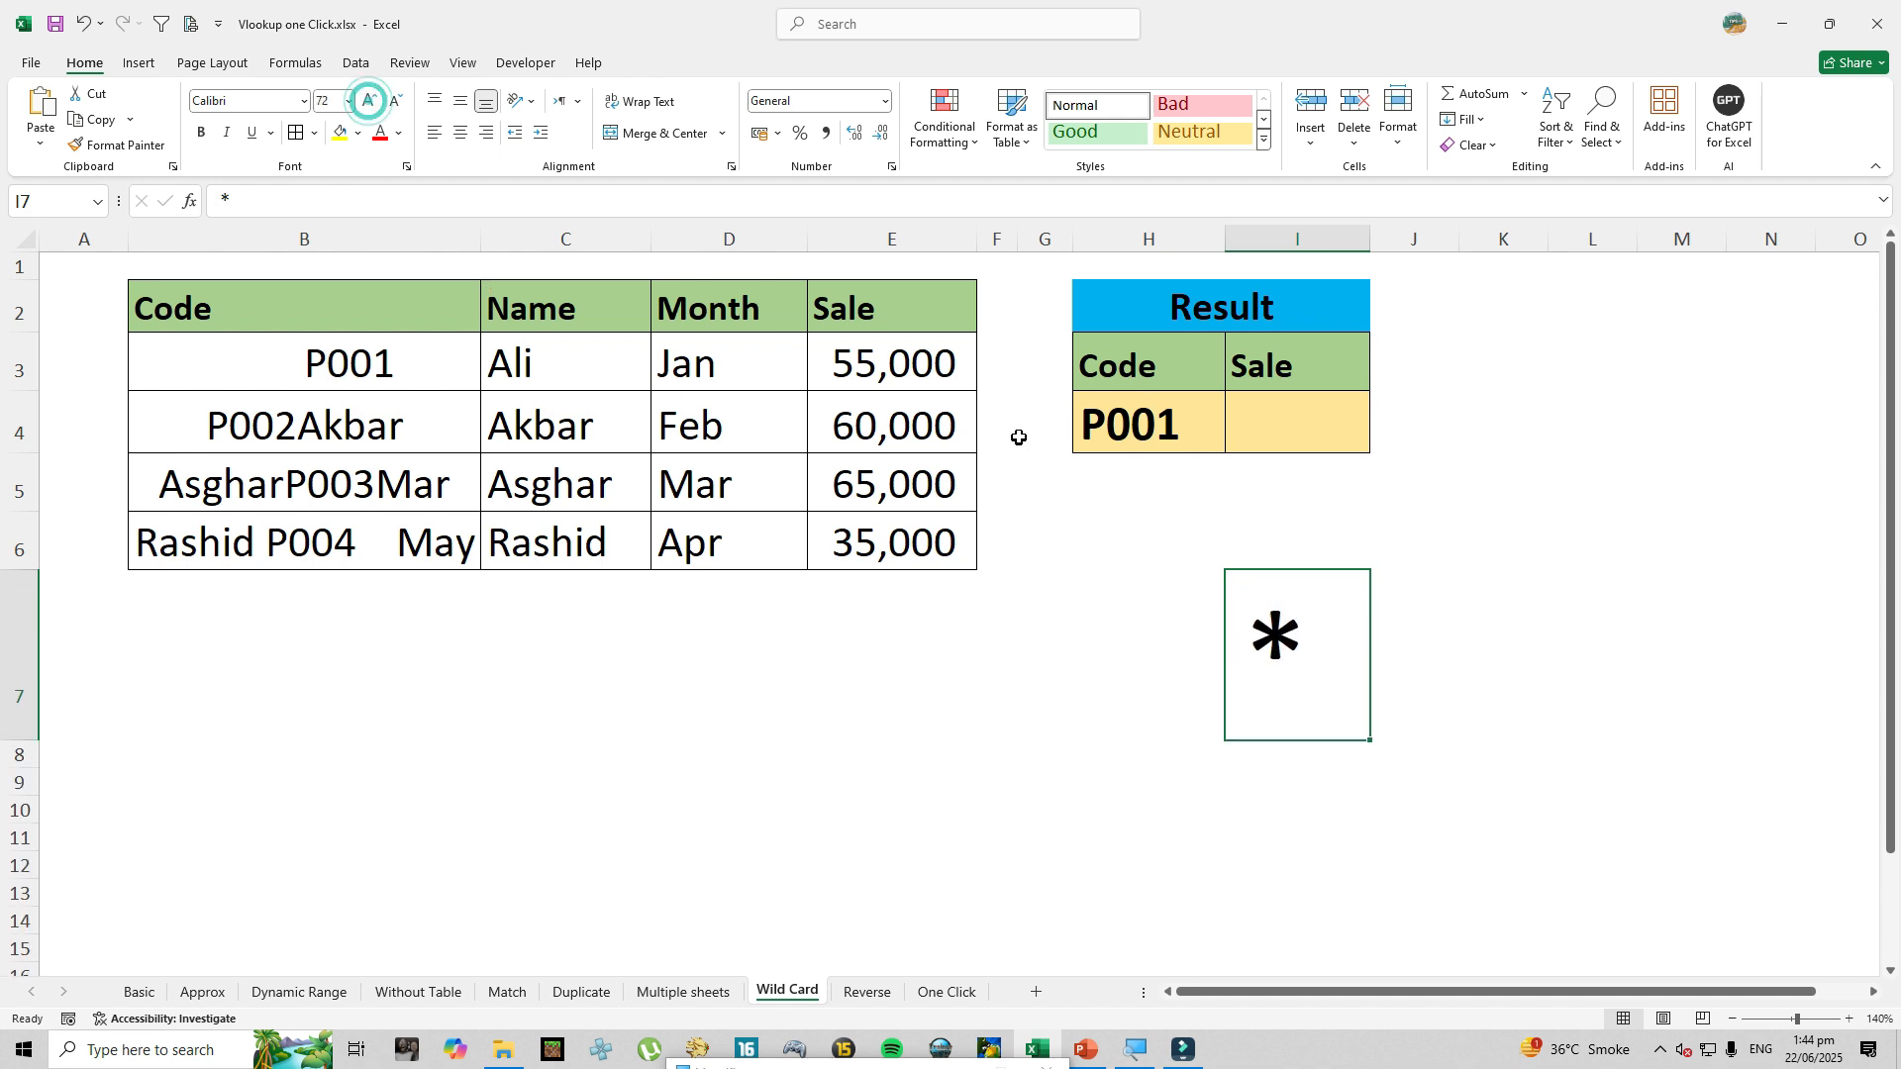
Start a VLOOKUP formula in the Result Sale cell I4 with H4 as the lookup value.
left_click(1333, 414)
type("=")
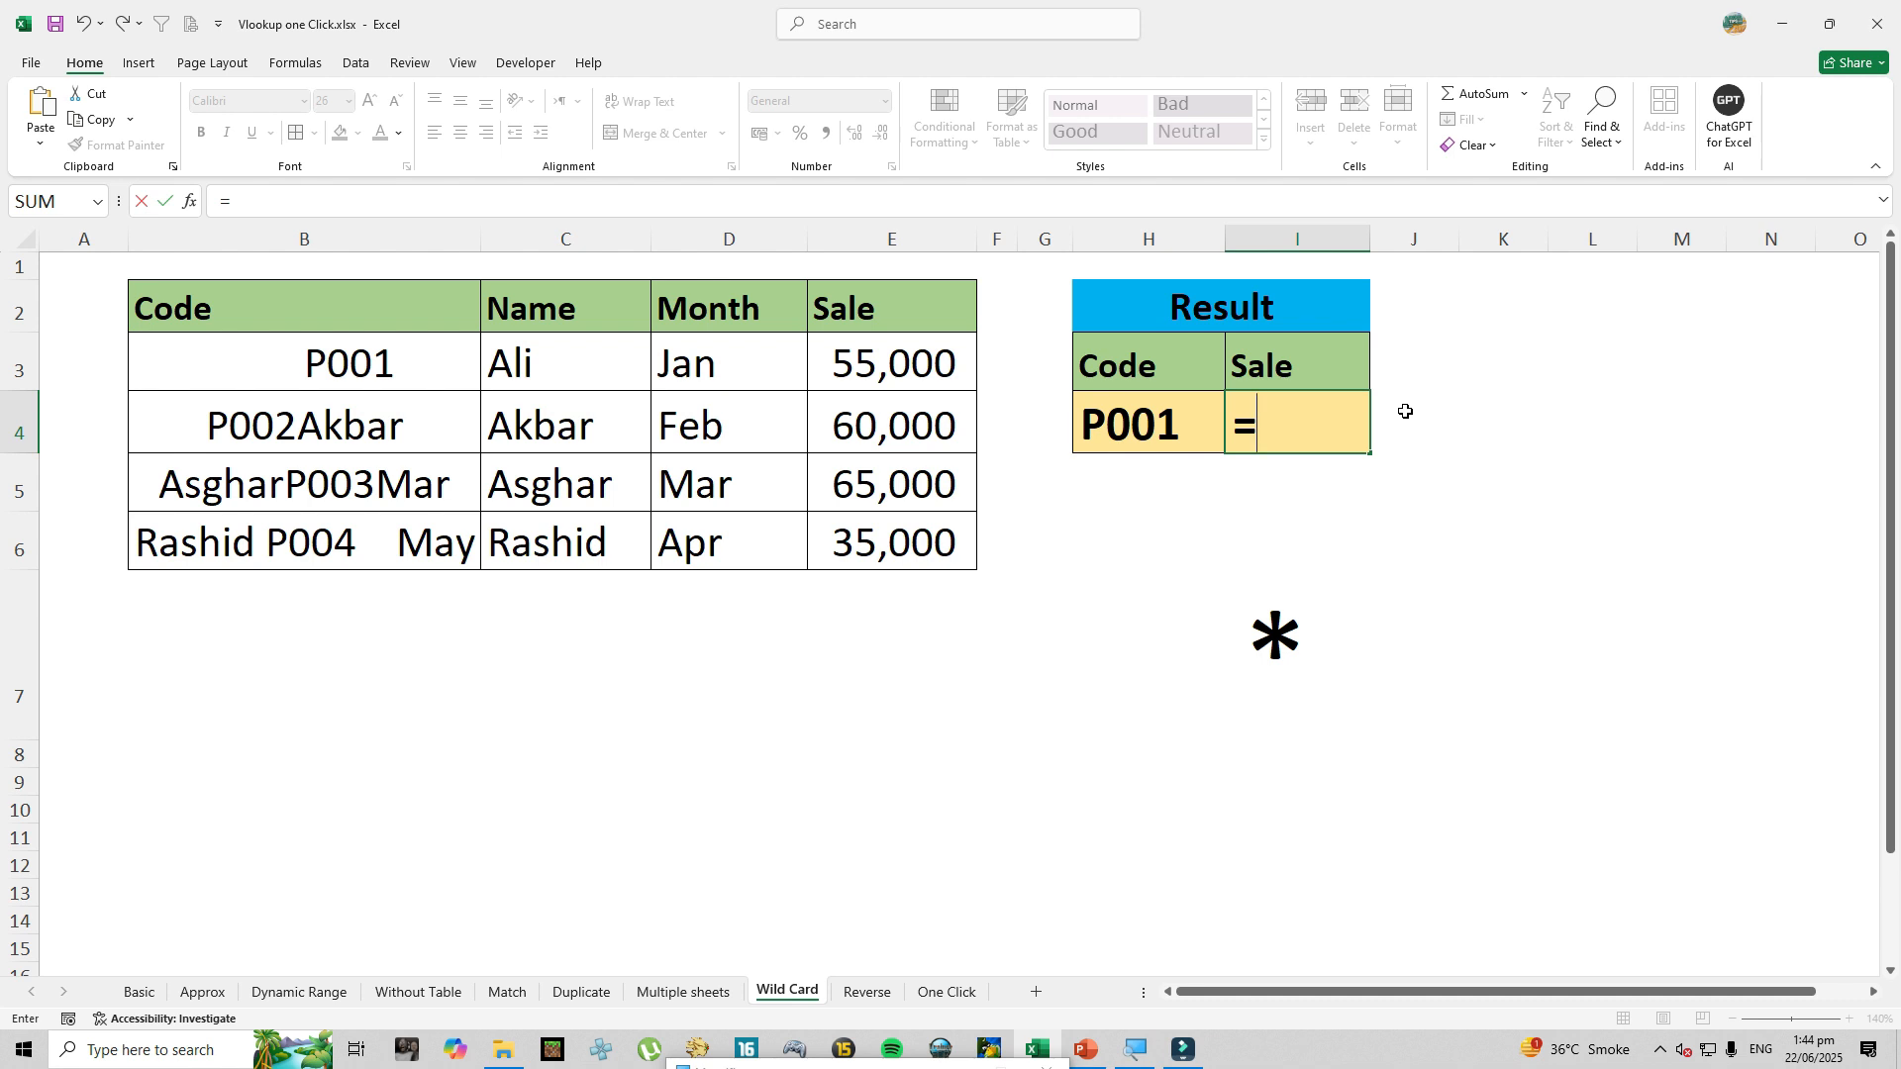
type("vloo")
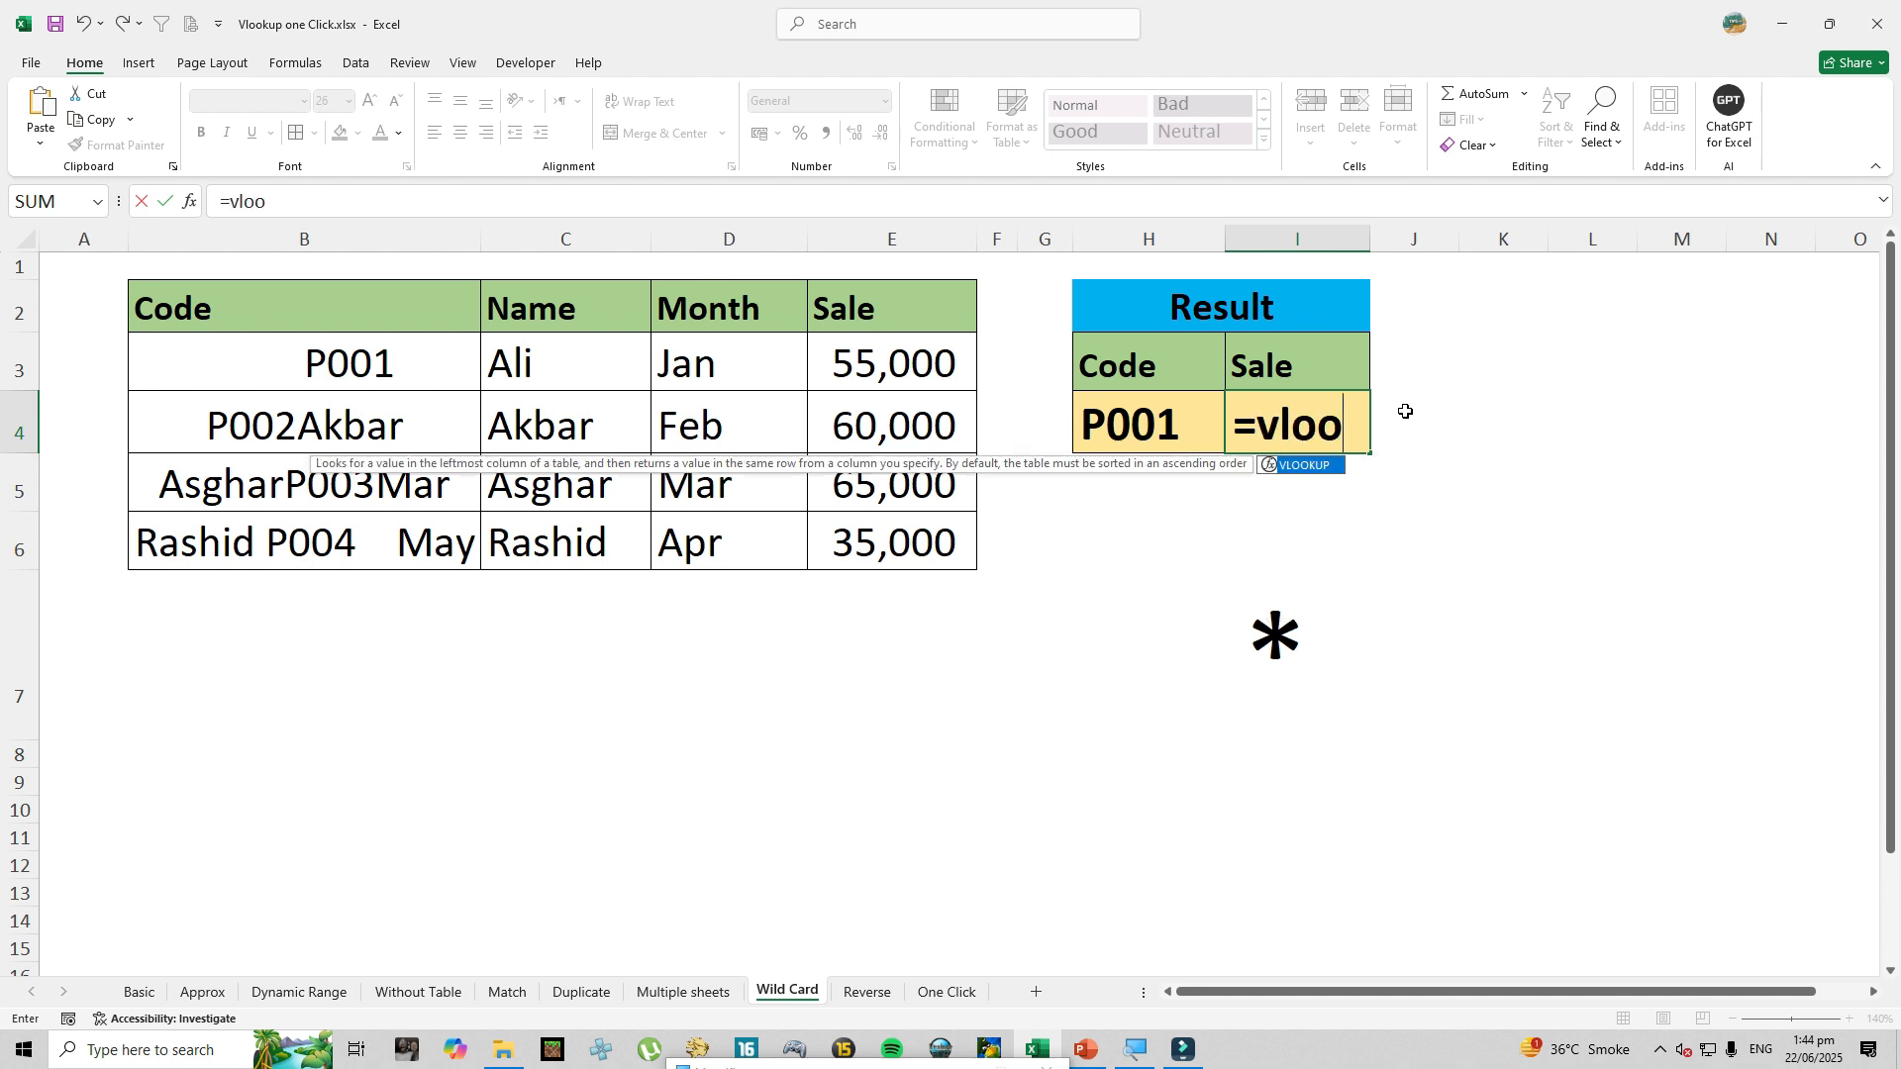
key("Tab")
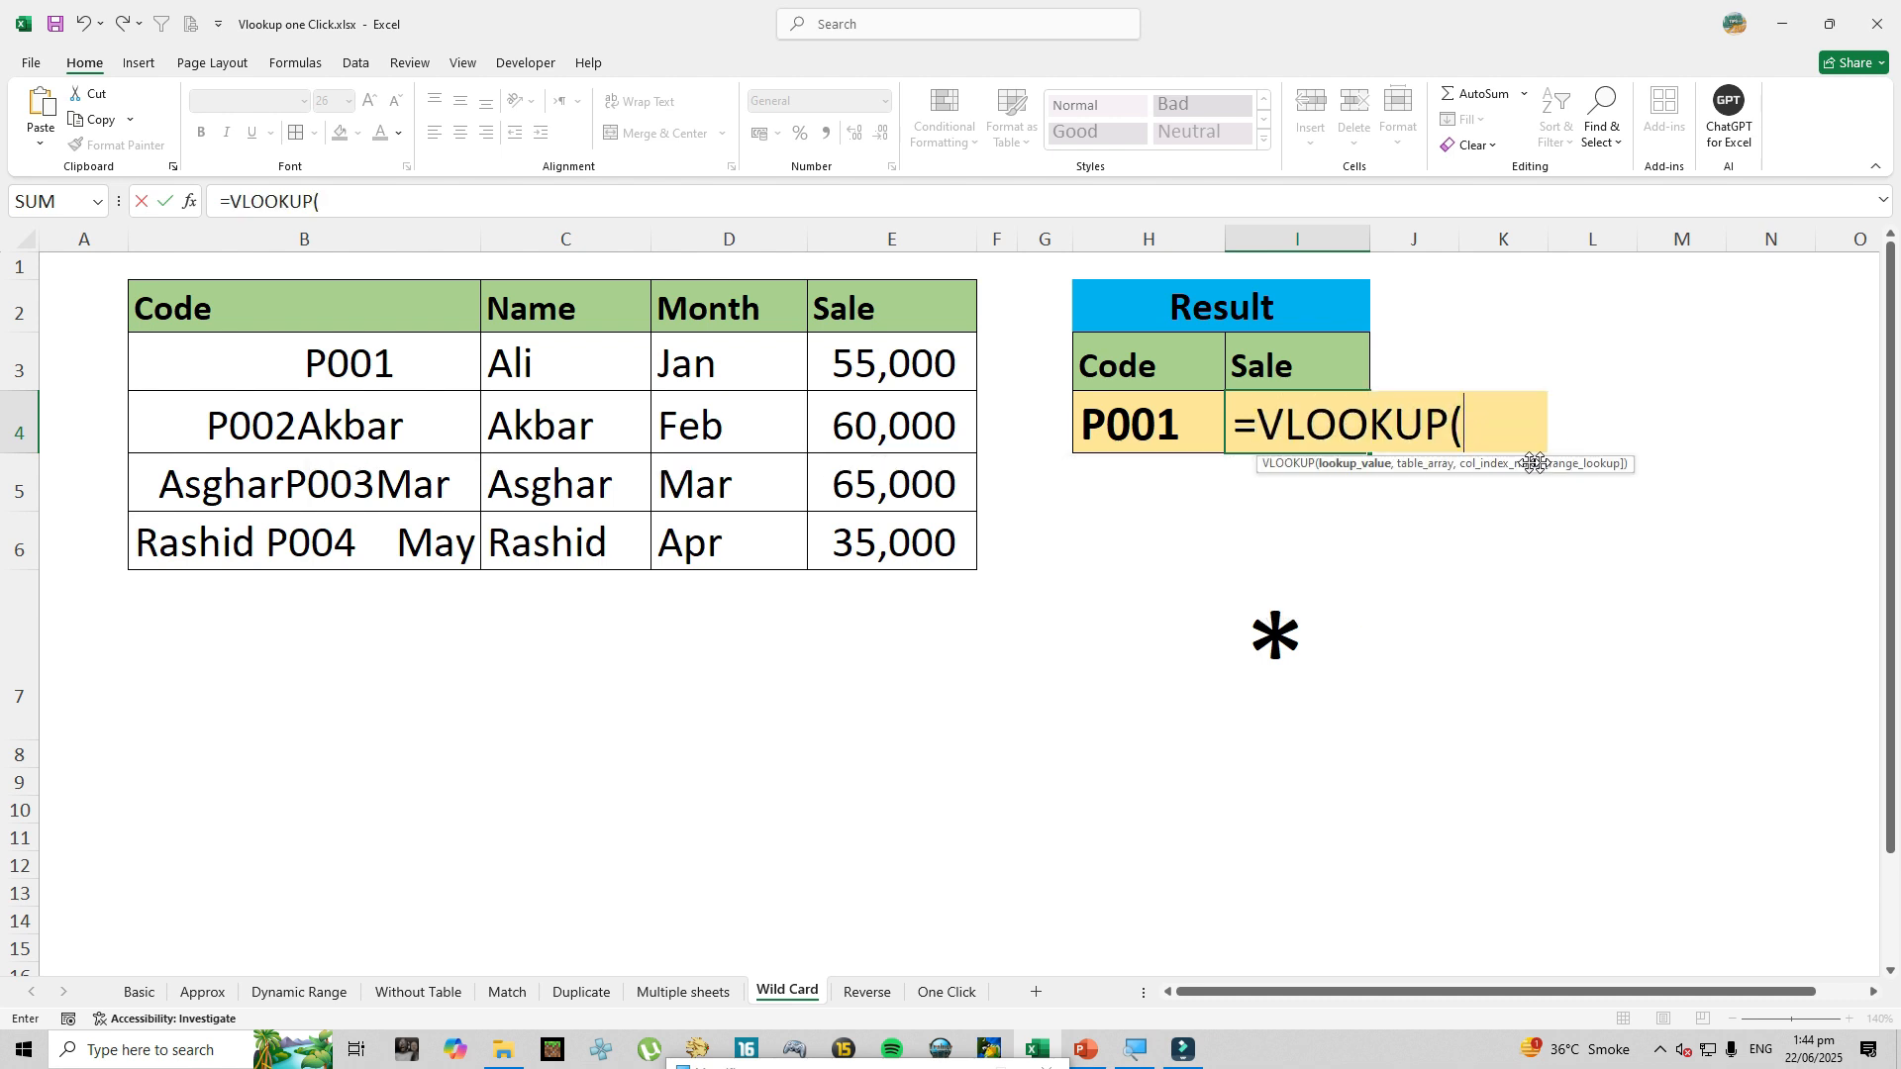
left_click(1117, 425)
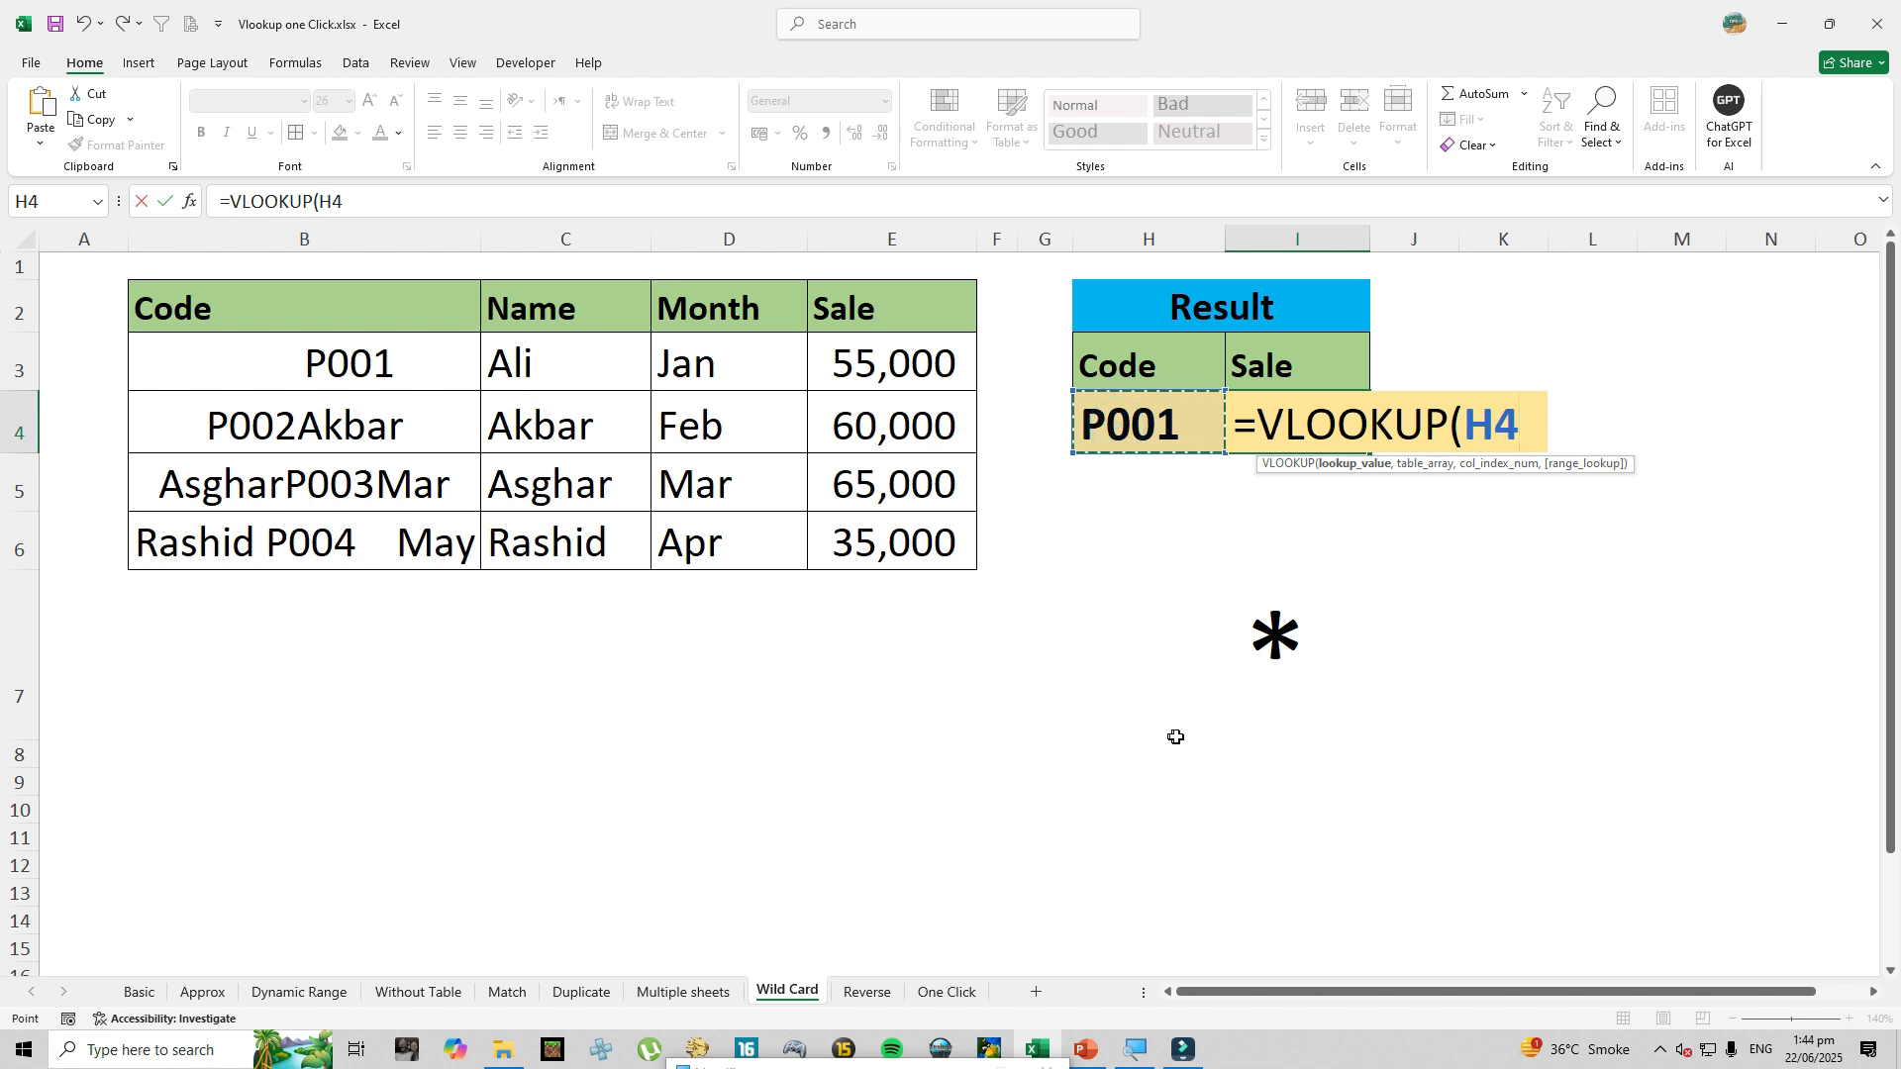
Surround H4 with asterisk wildcards so the VLOOKUP's lookup value in I4 reads "*"&H4&"*".
left_click(1452, 419)
type("\"*\"")
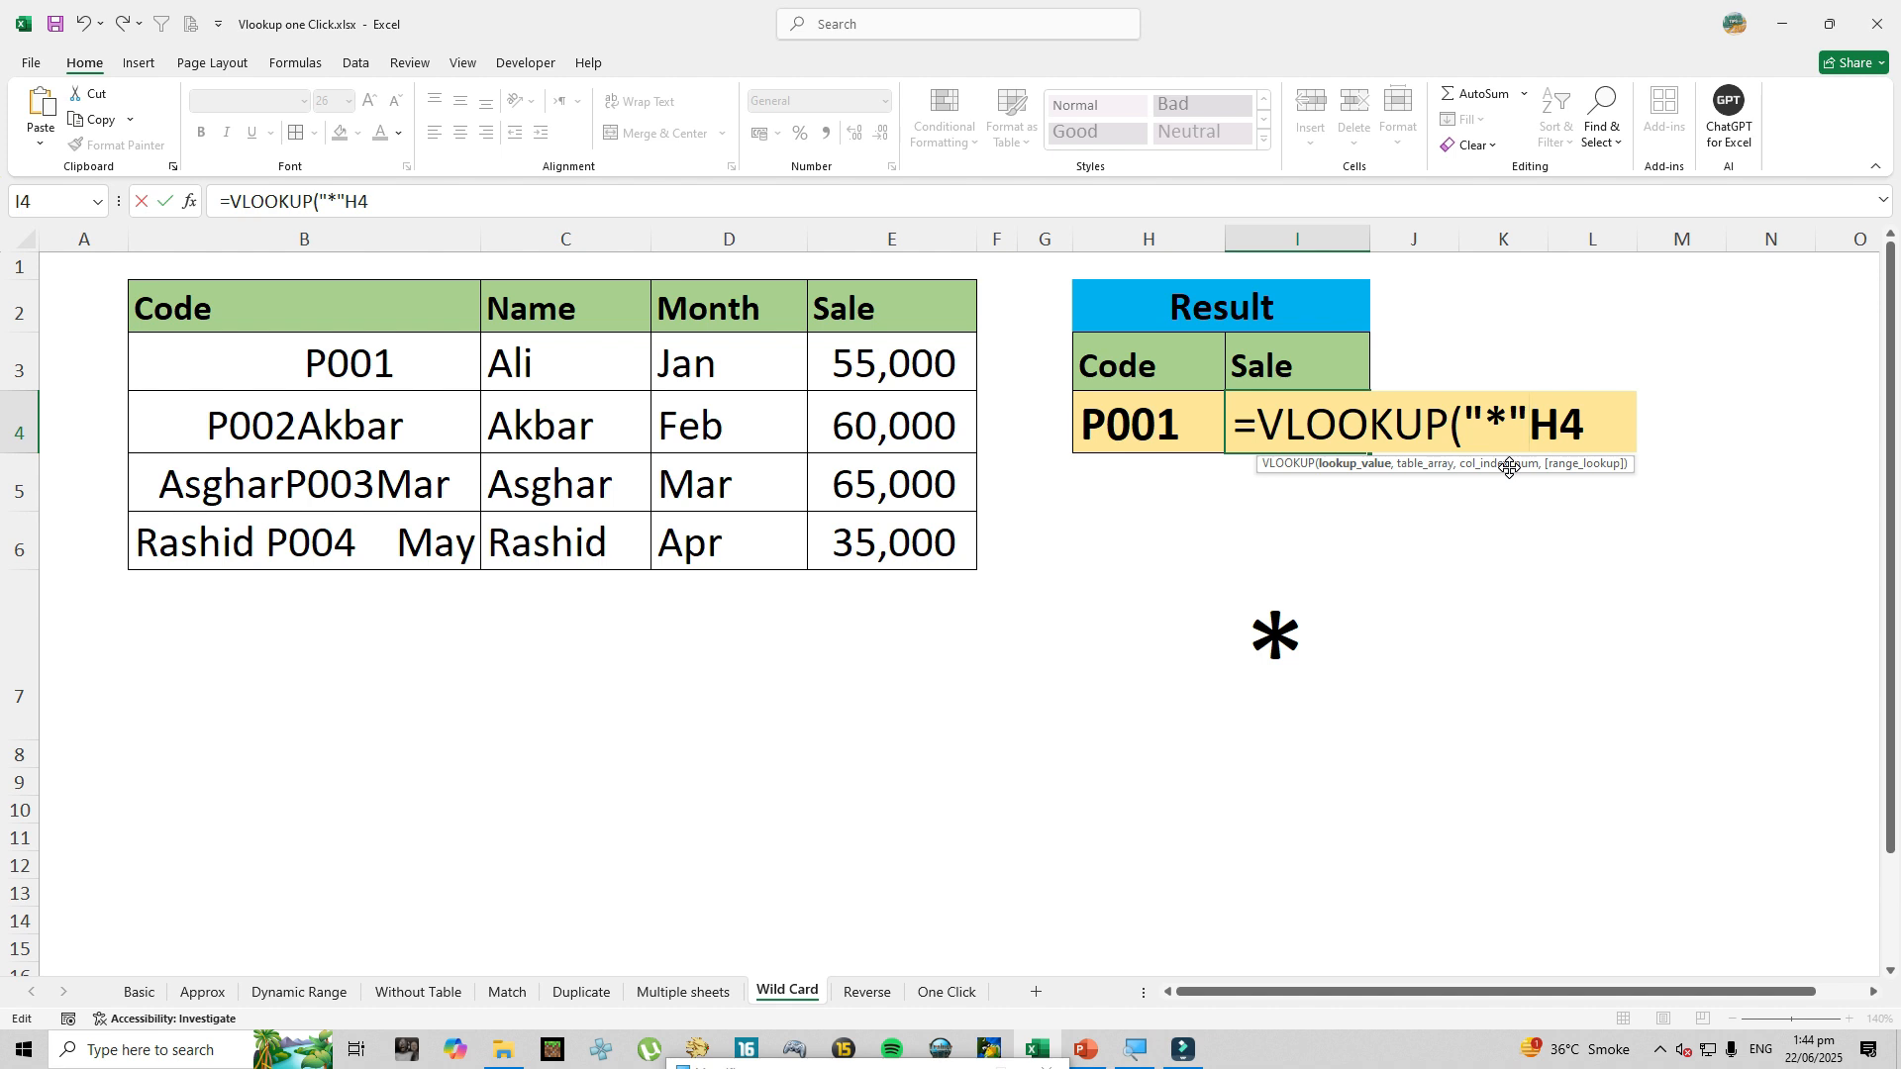
type("&")
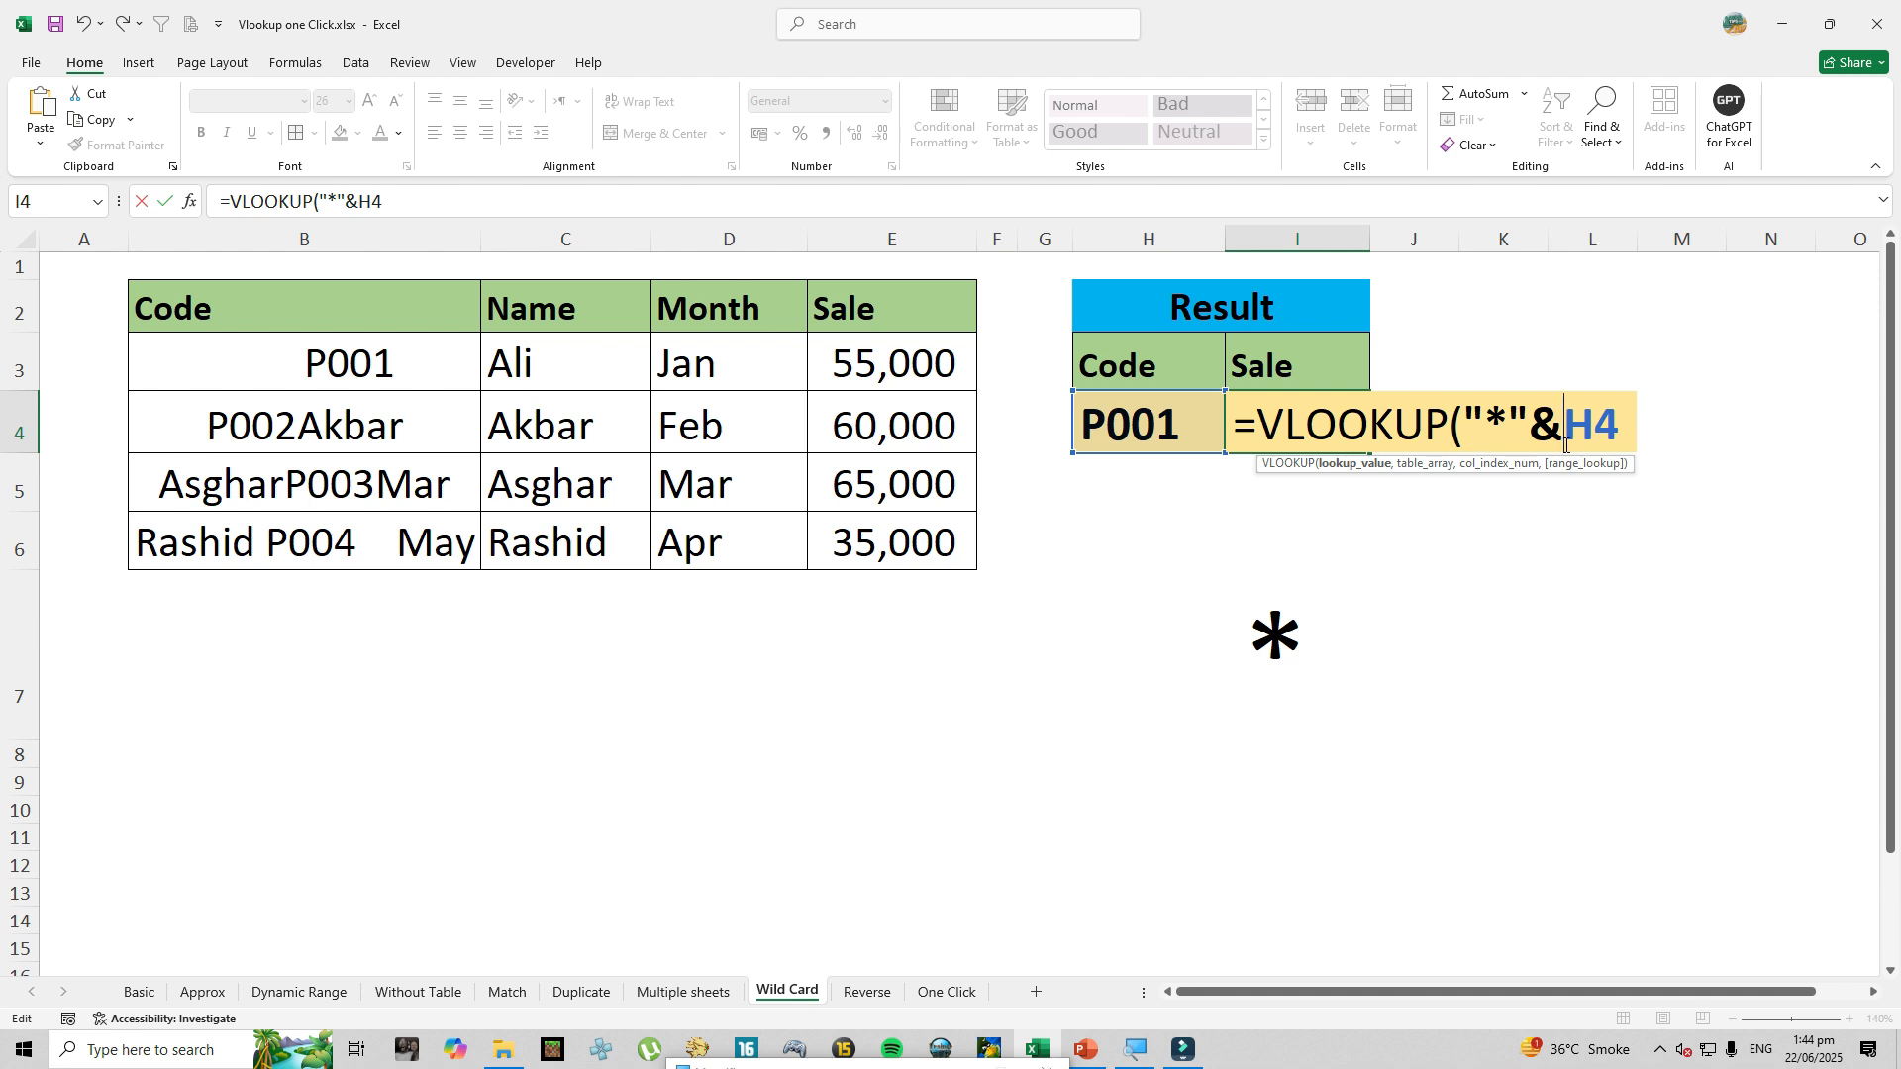
left_click(1626, 433)
type("&")
type("\"*")
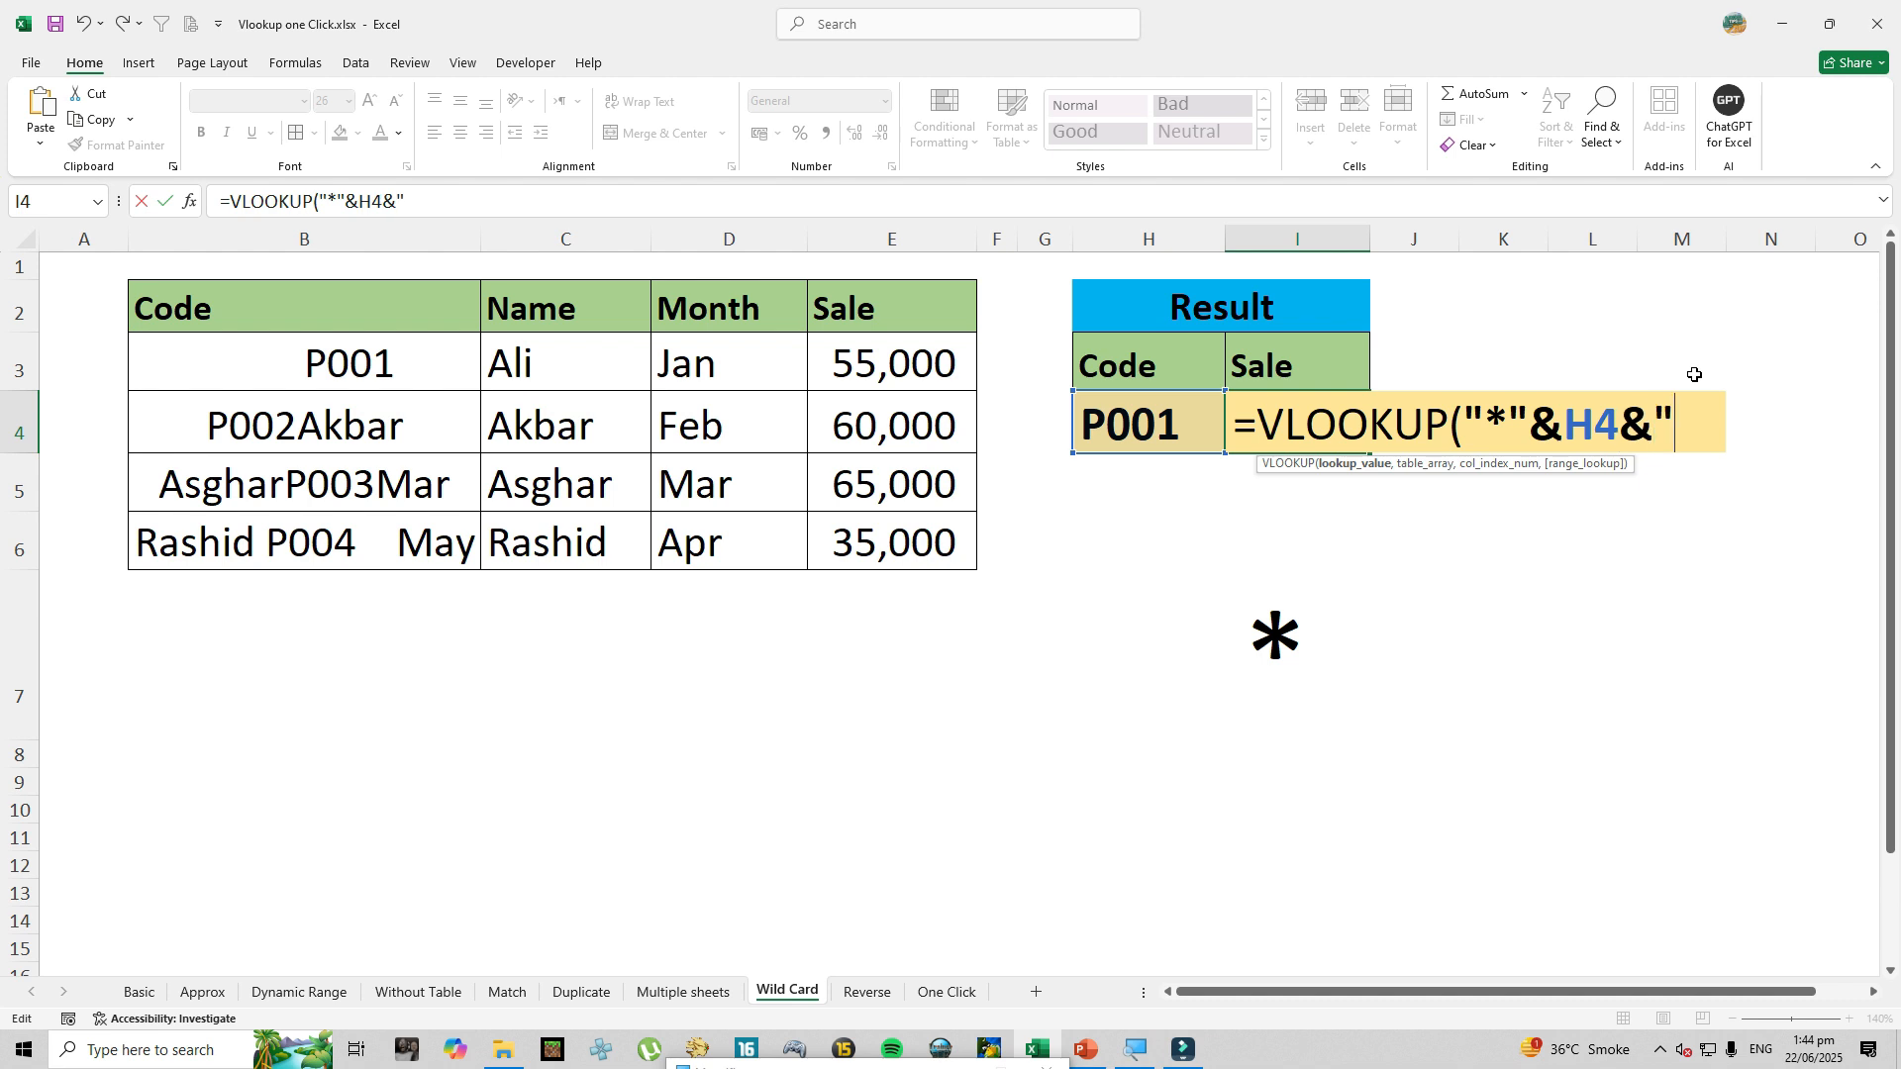
type("\"")
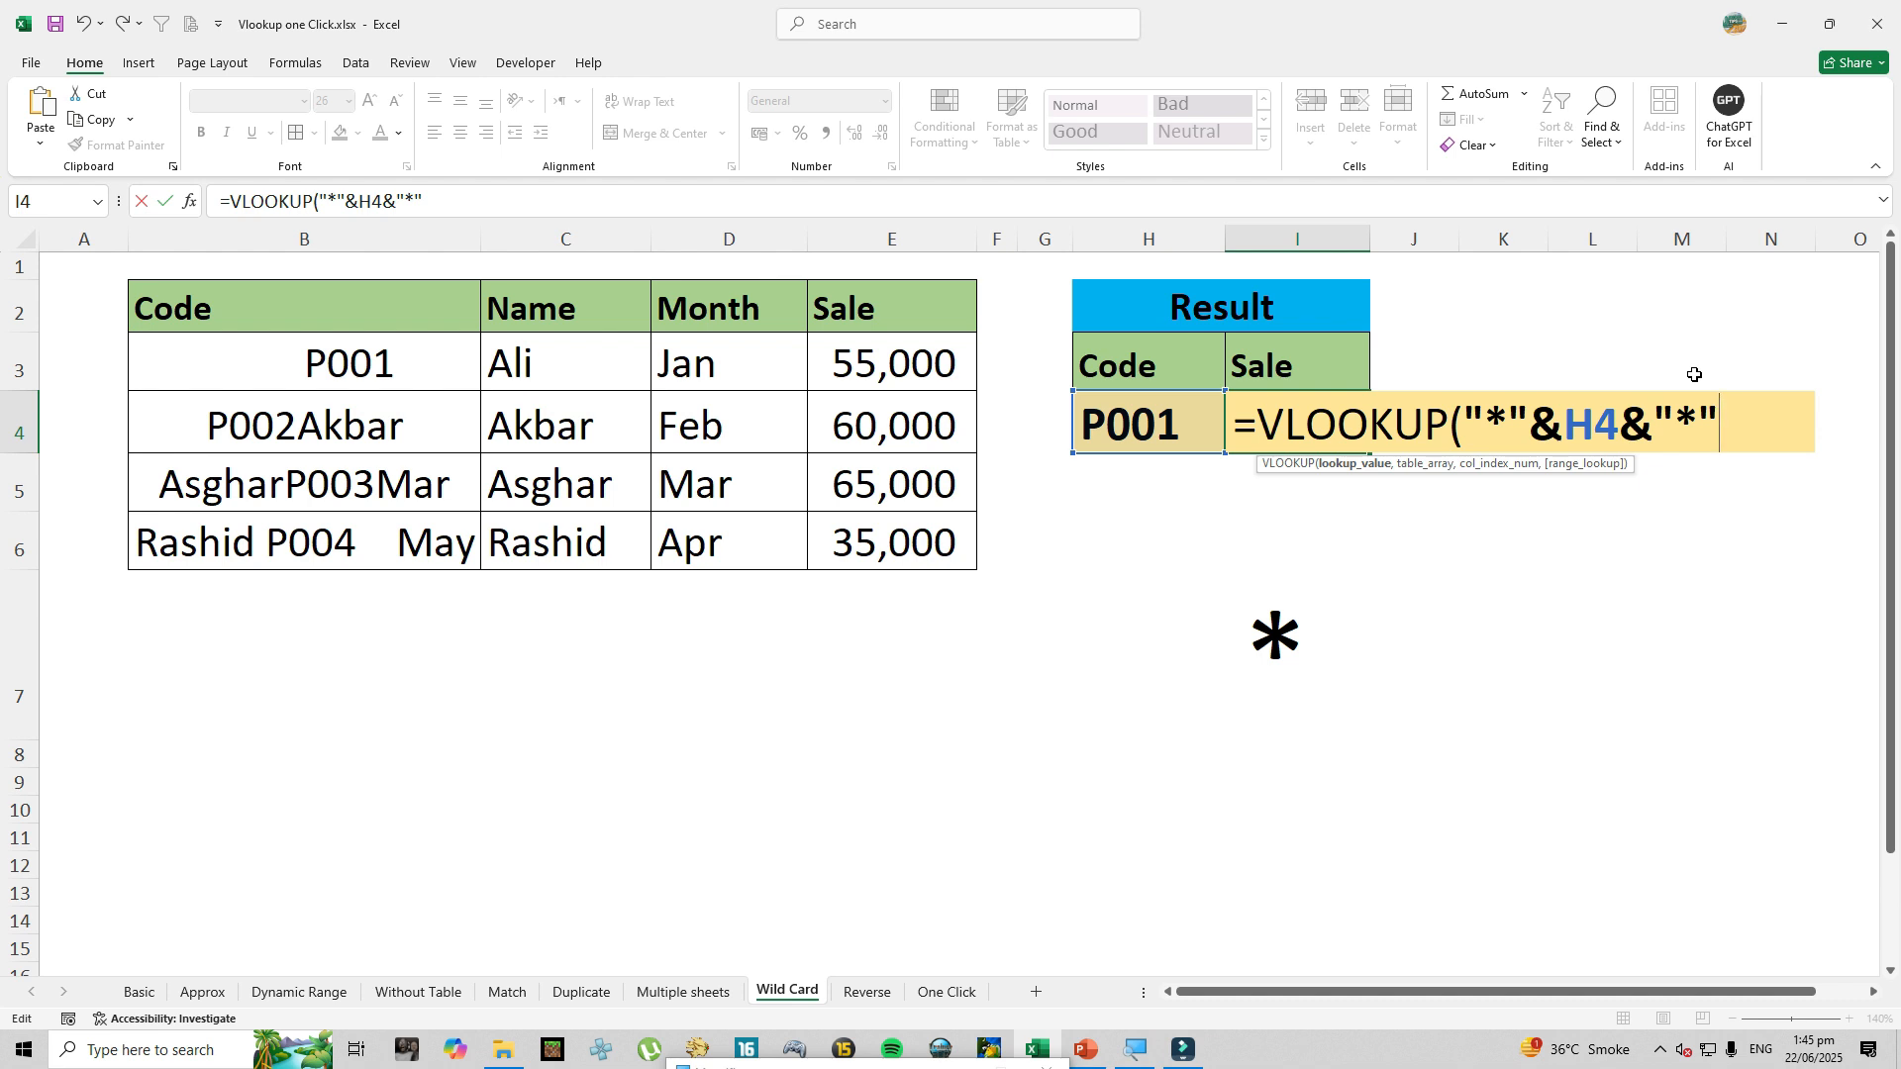
Complete the wildcard VLOOKUP in I4 with table range B2:E6, column index 2 and exact match 0, and check it against the Code entries.
type(",")
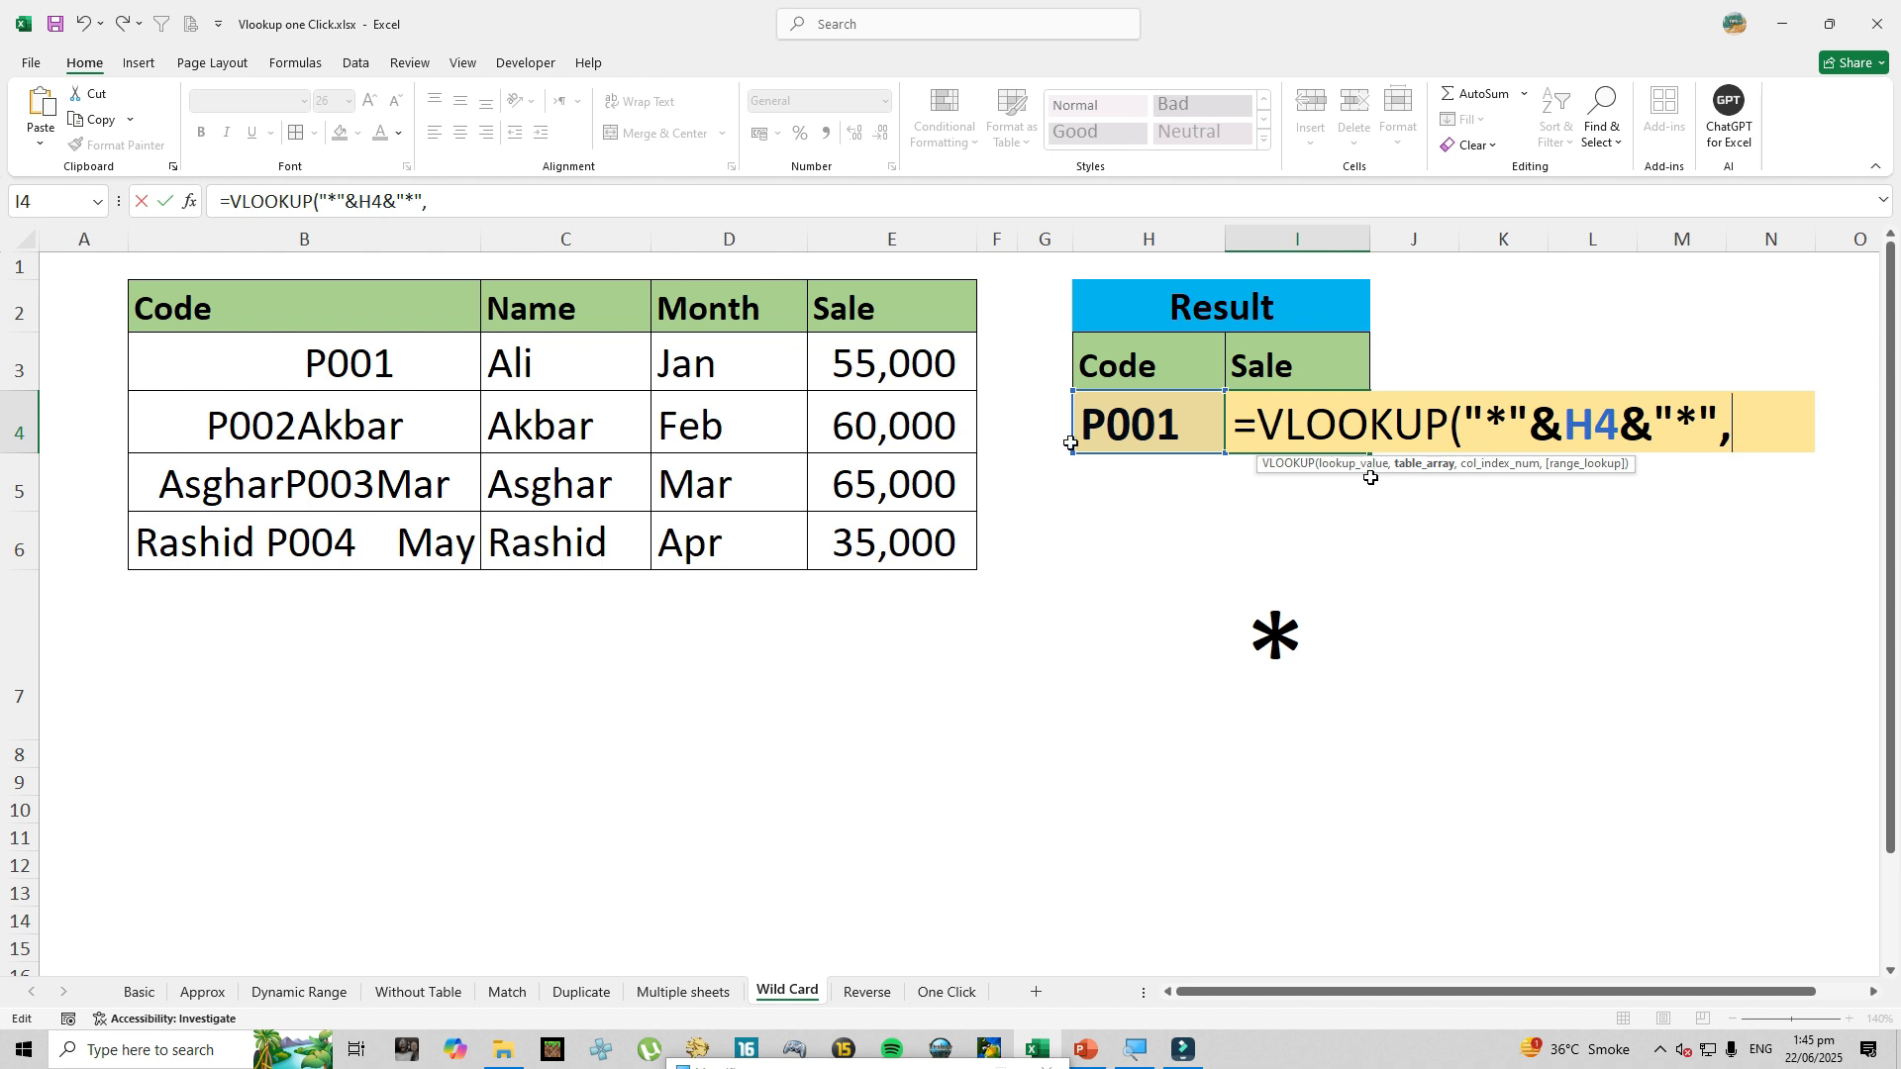
left_click_drag(331, 304, 965, 559)
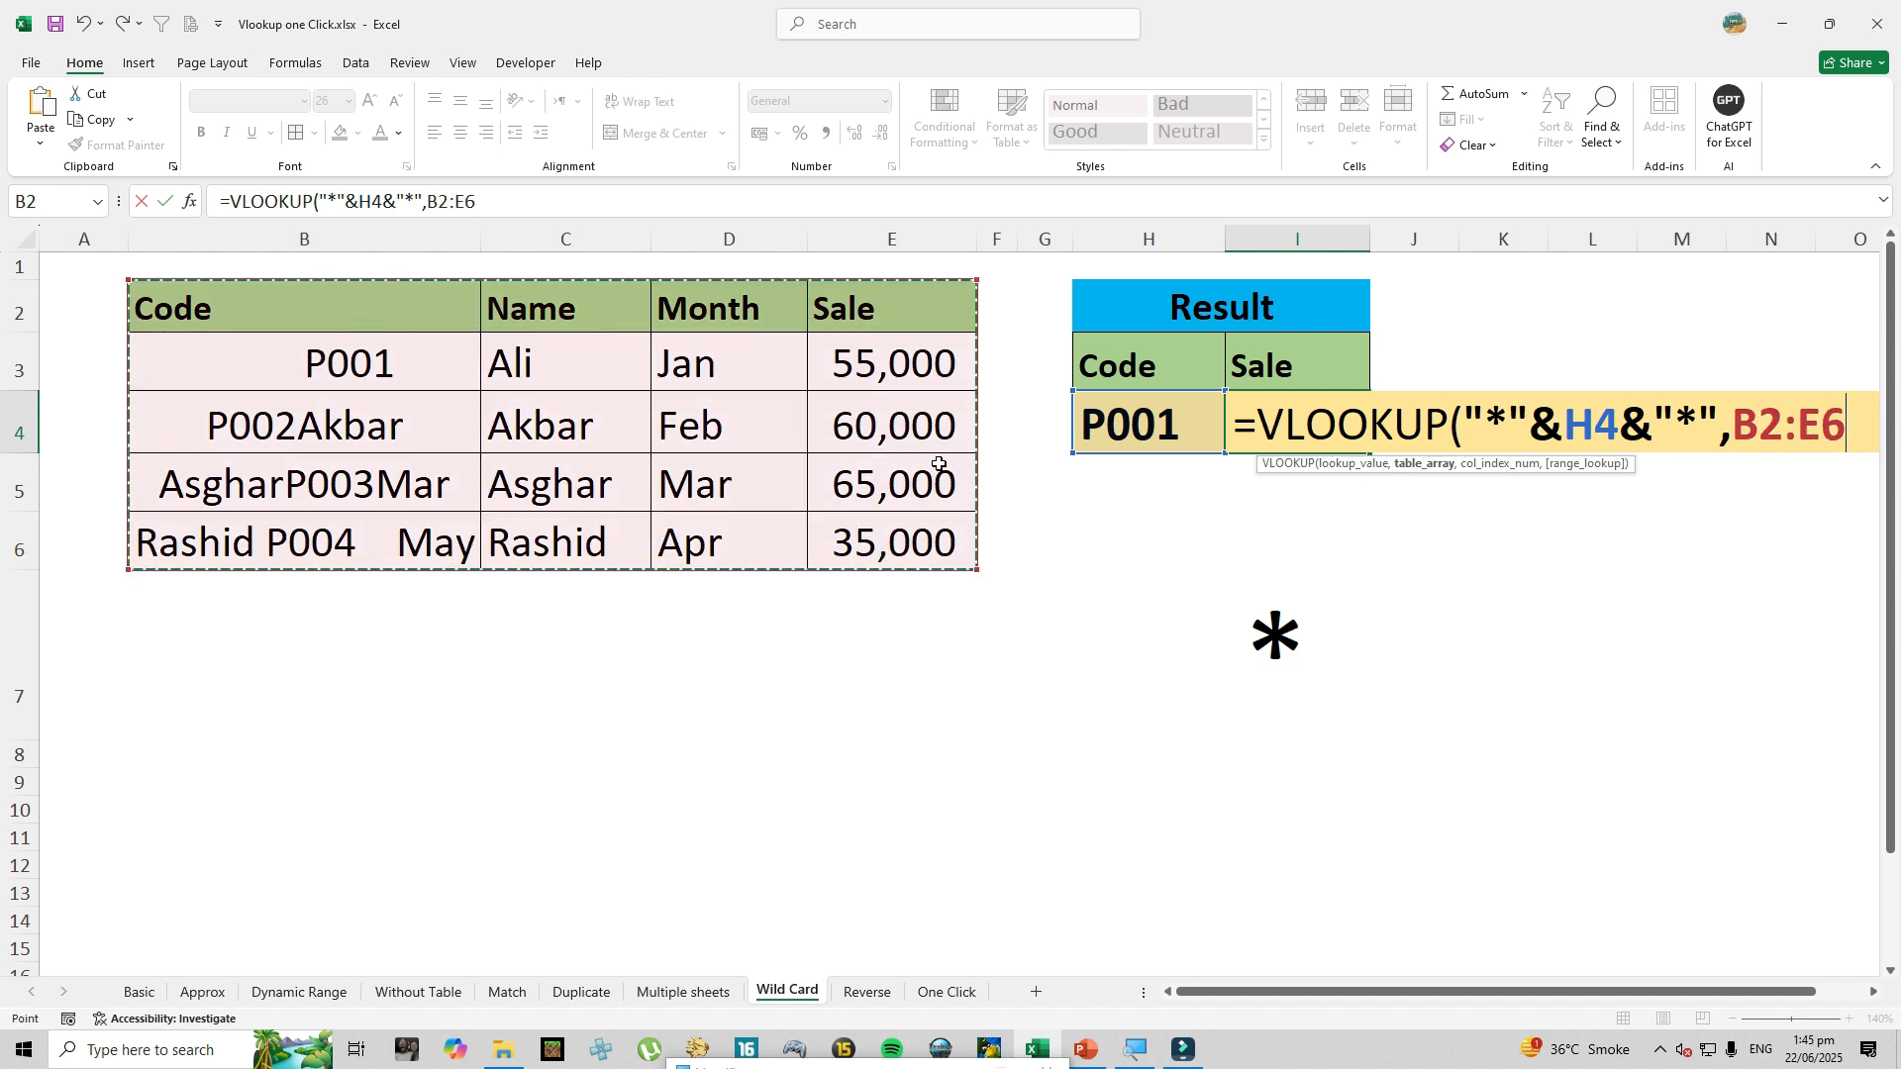
type(",")
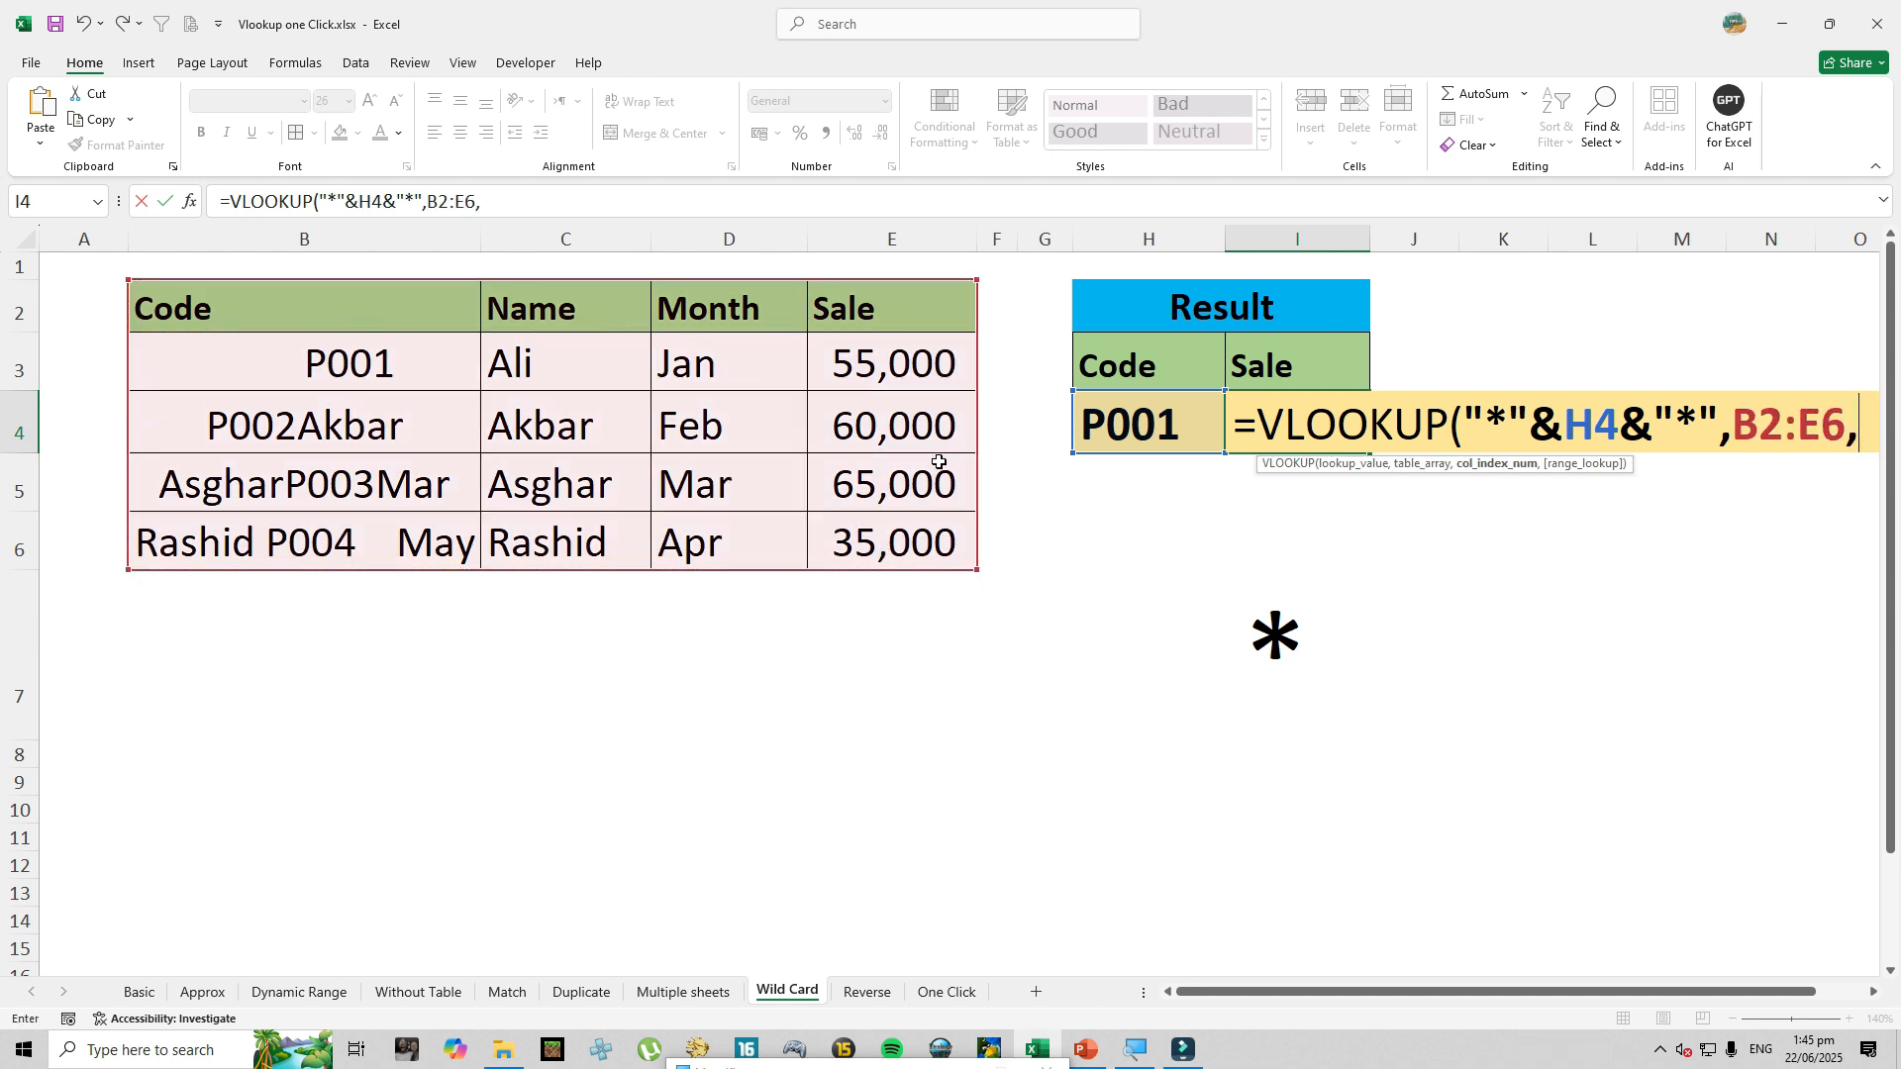
type("2,0")
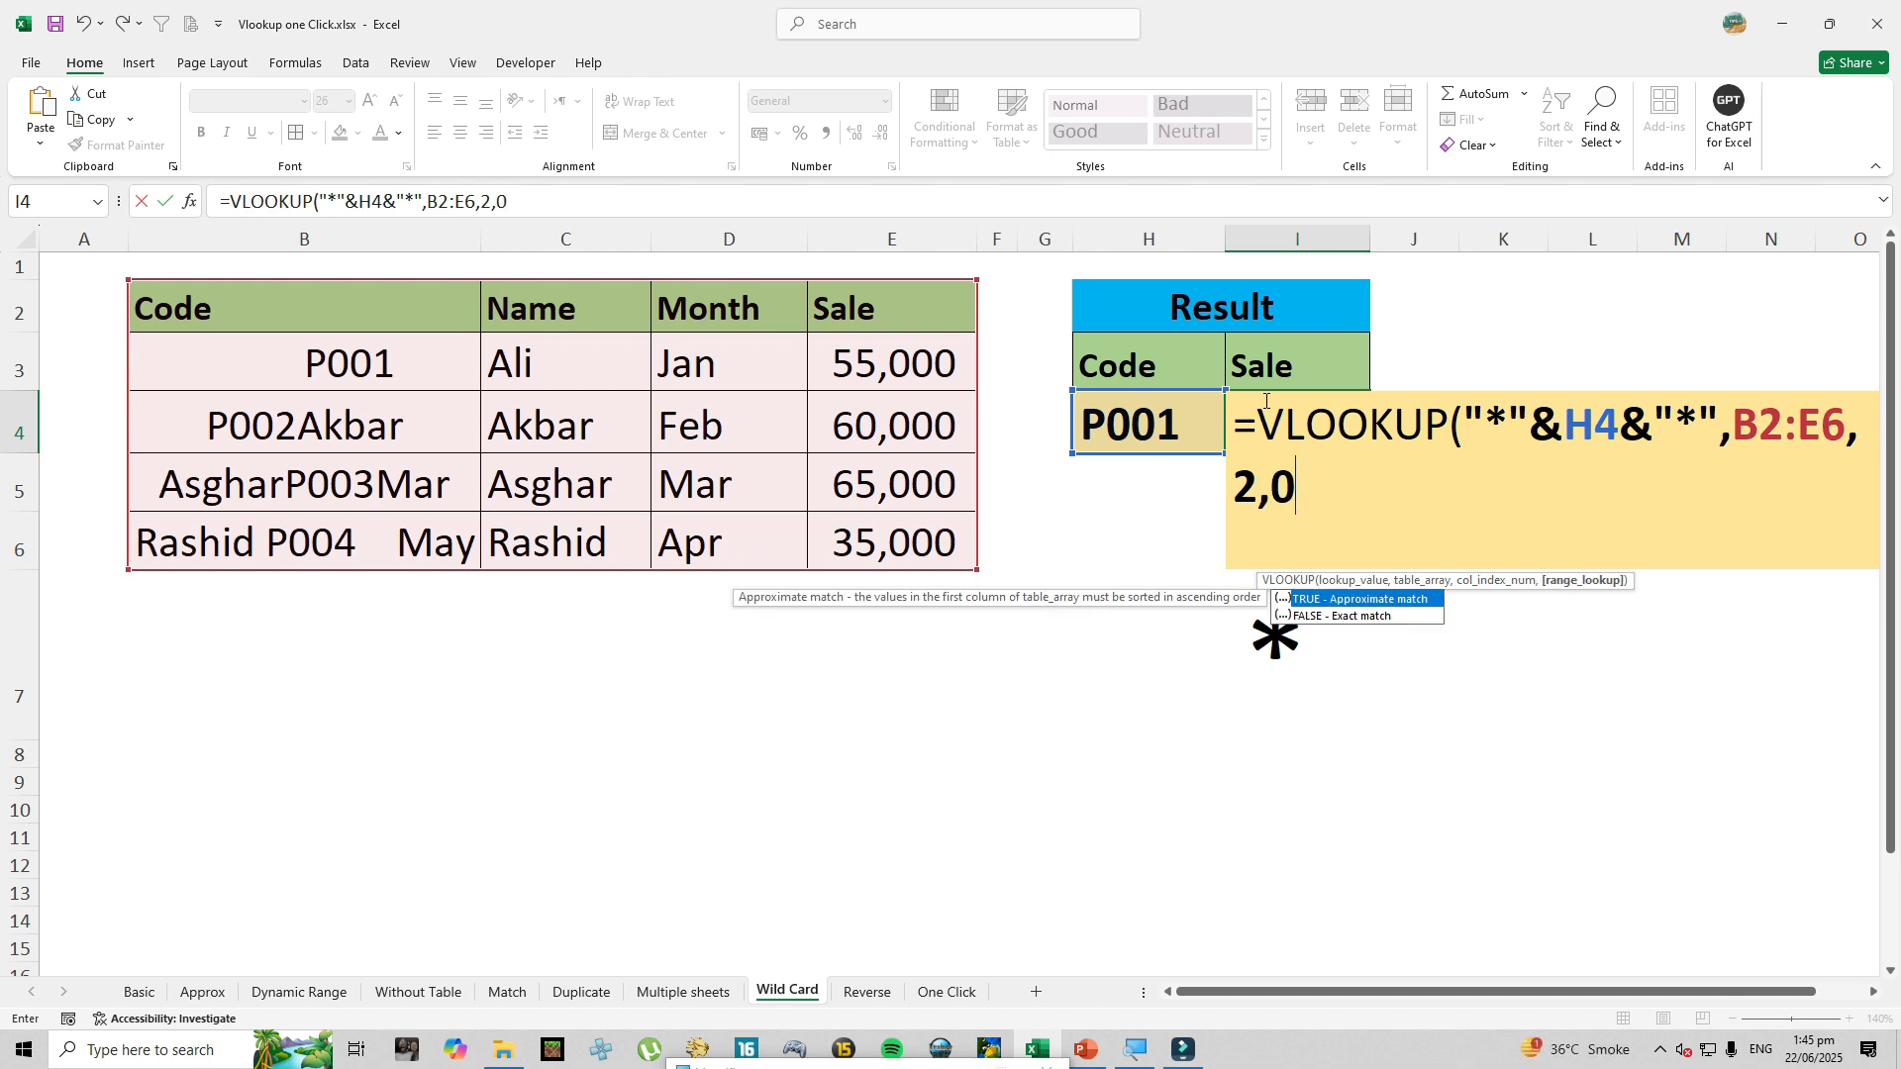
type(")")
key("Return")
key("Up")
double_click(1105, 410)
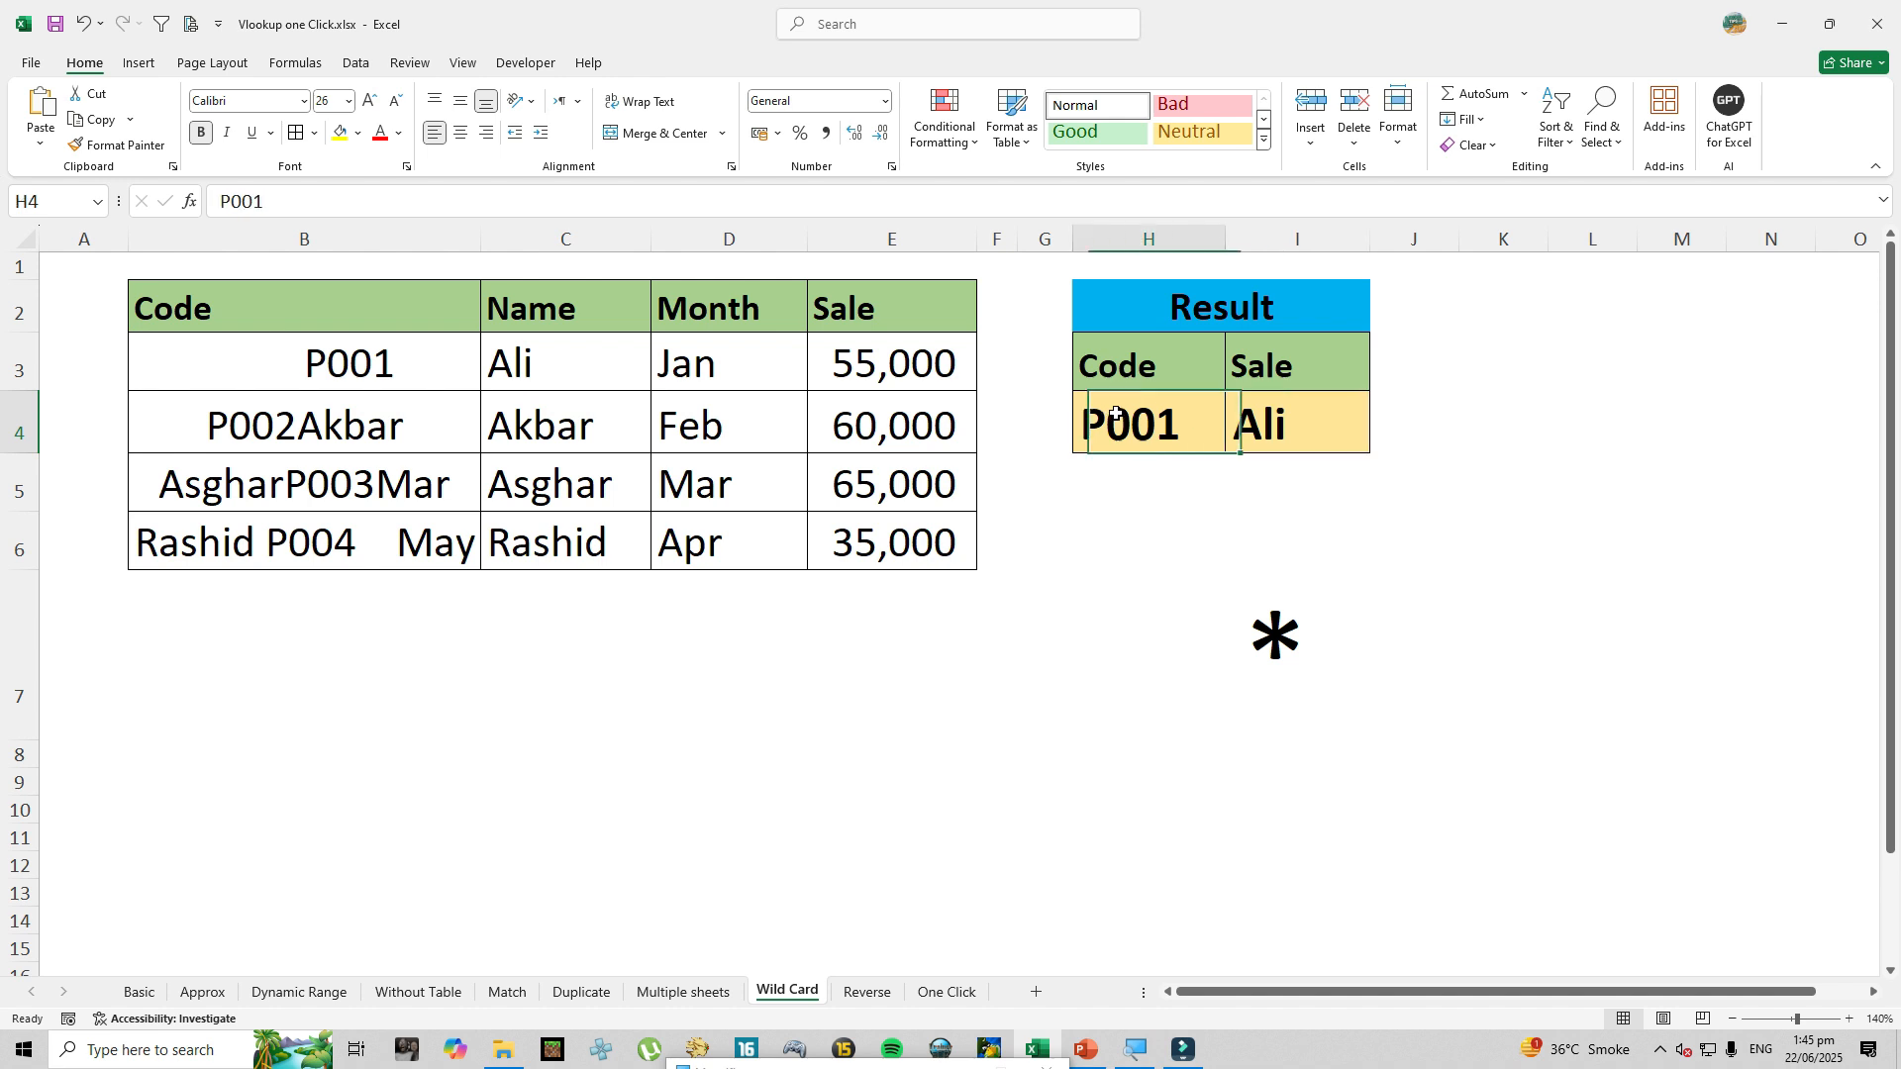
left_click_drag(261, 361, 299, 539)
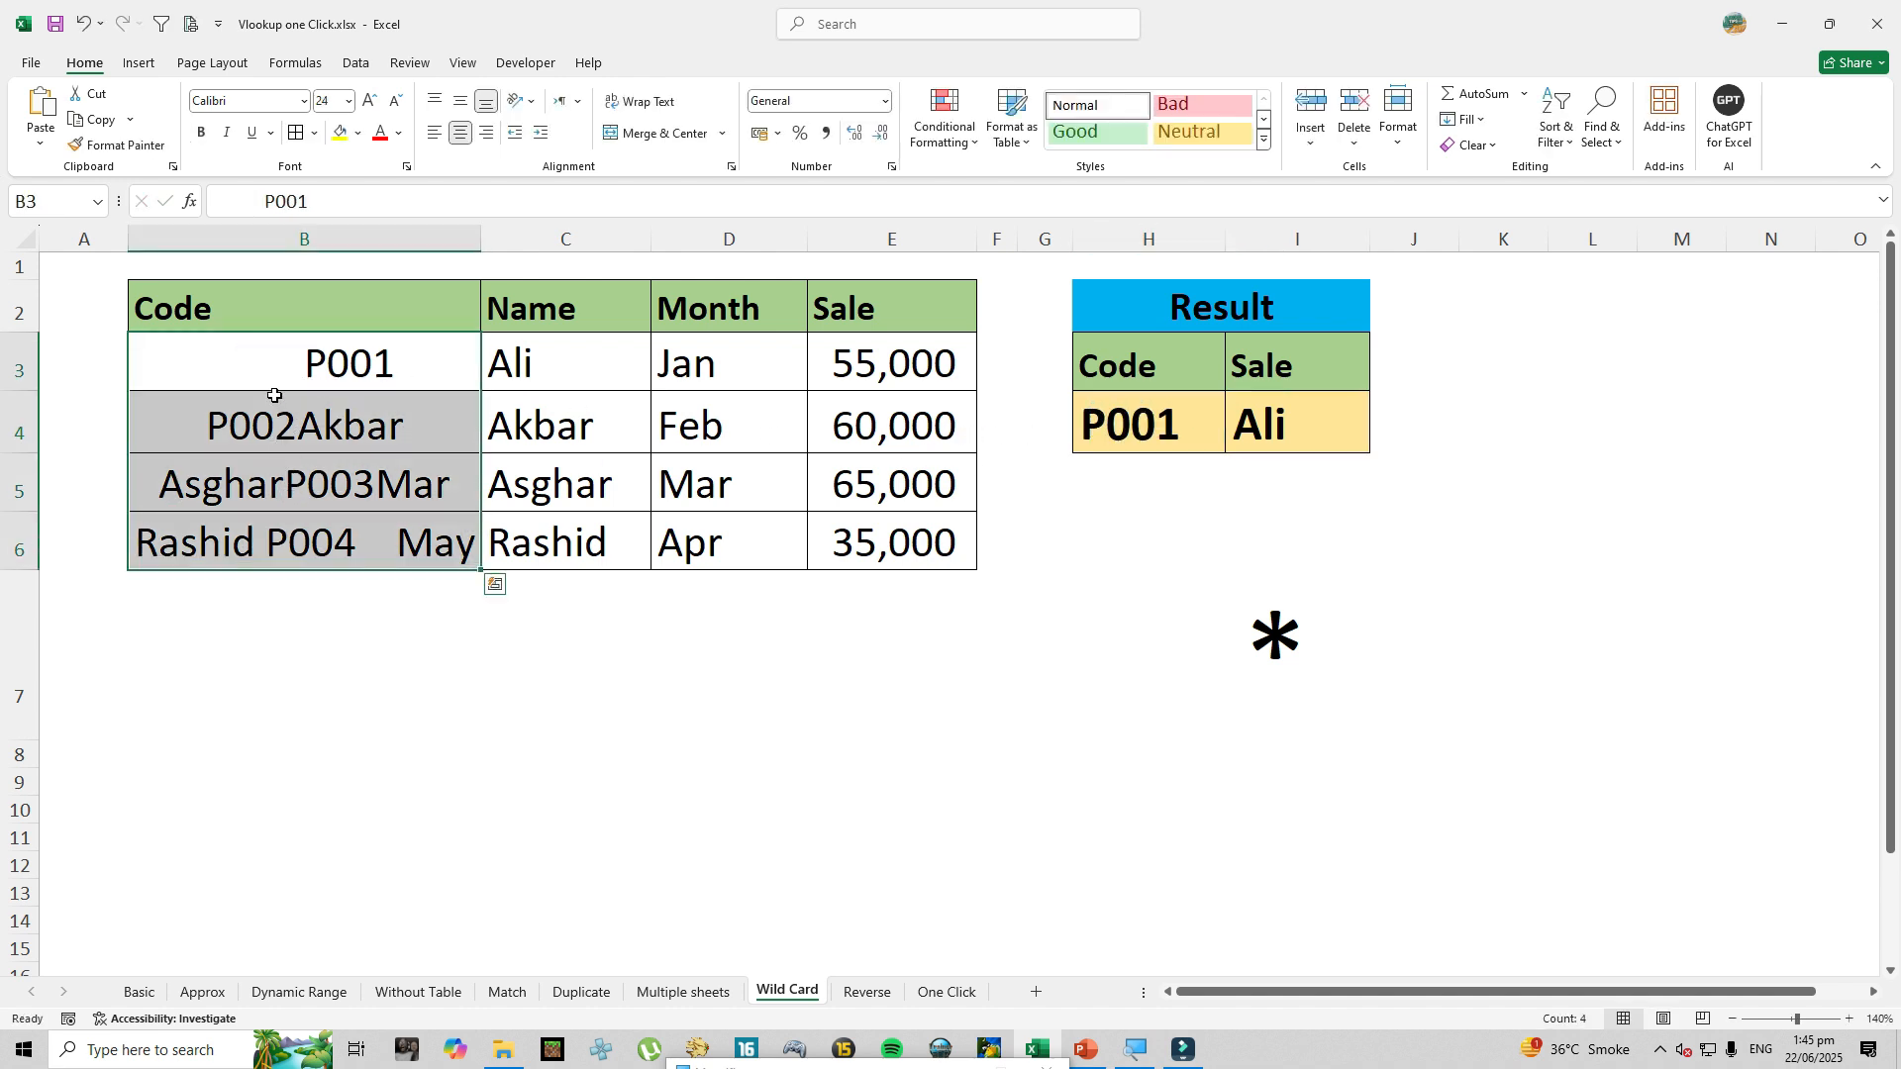
left_click(1253, 427)
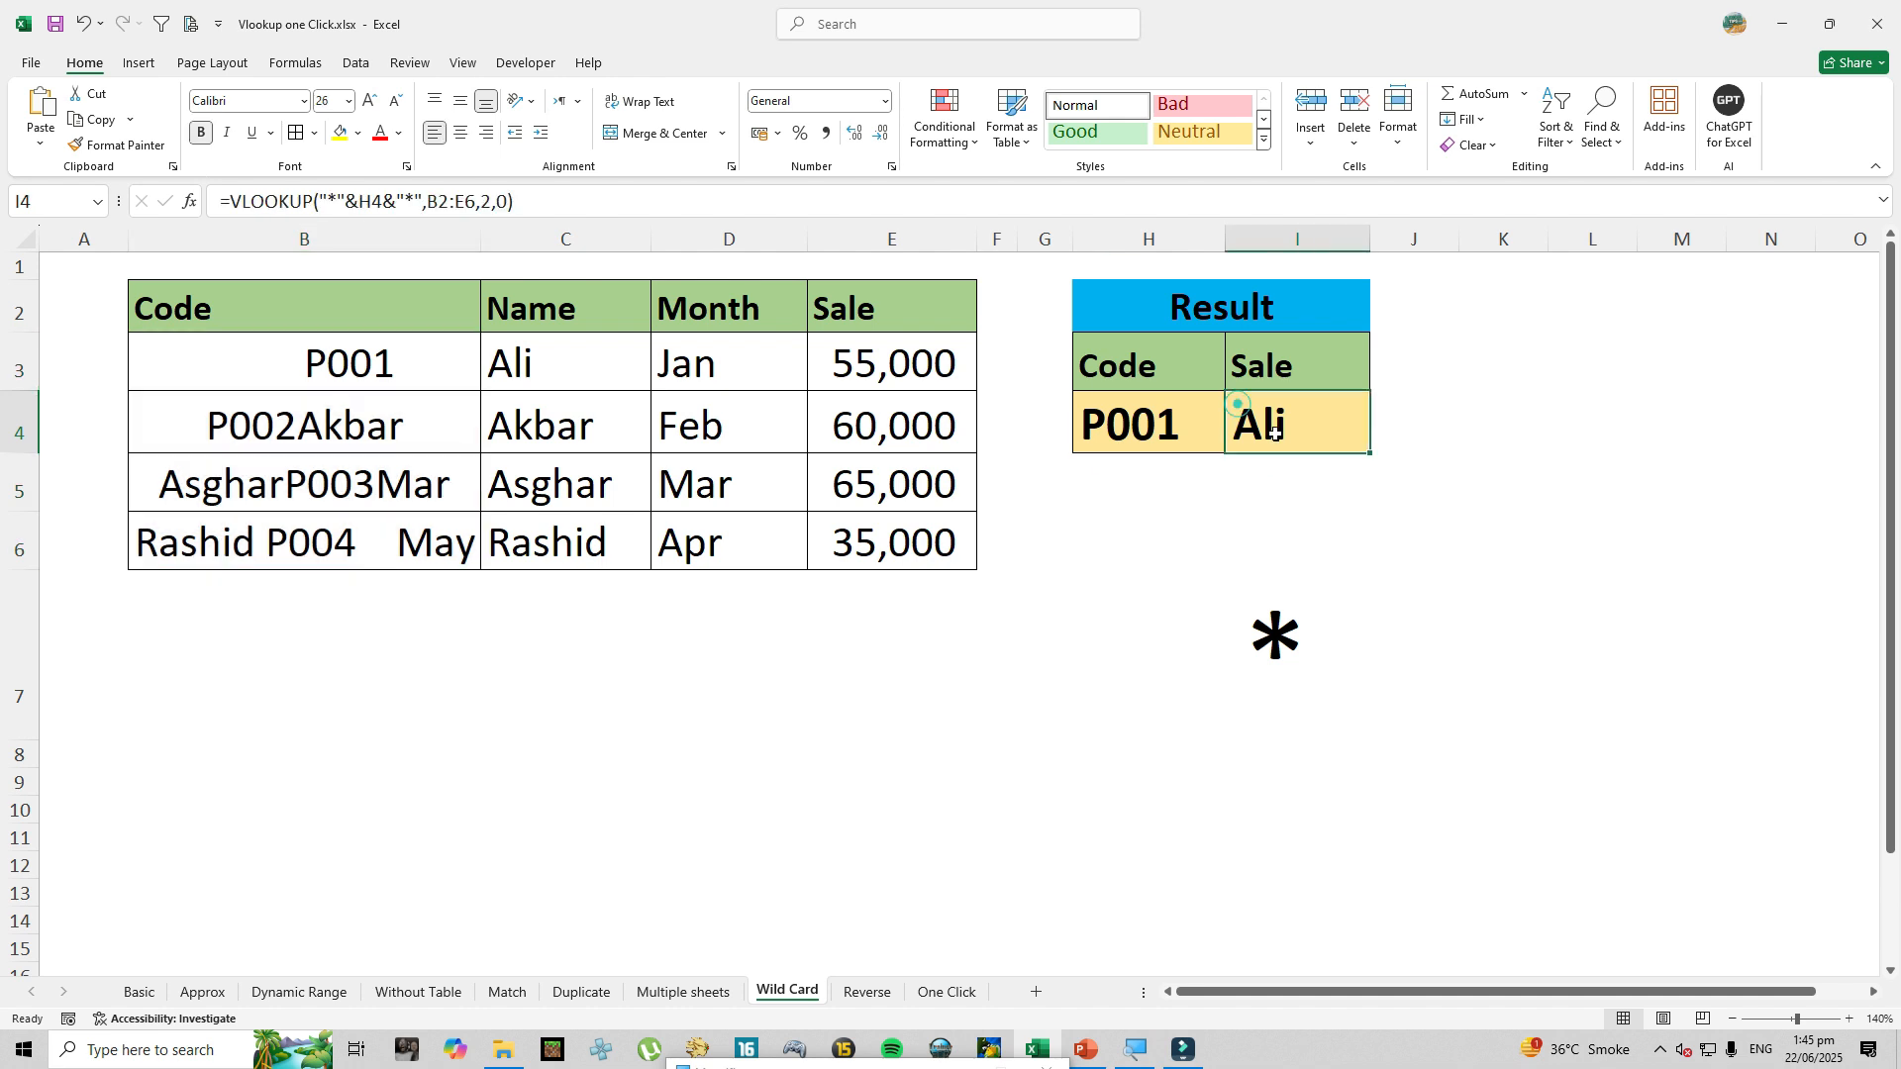
Change the lookup code in H4 to P004 and compare the result with the matching table row.
left_click(1196, 429)
double_click(1193, 427)
key("BackSpace")
type("4")
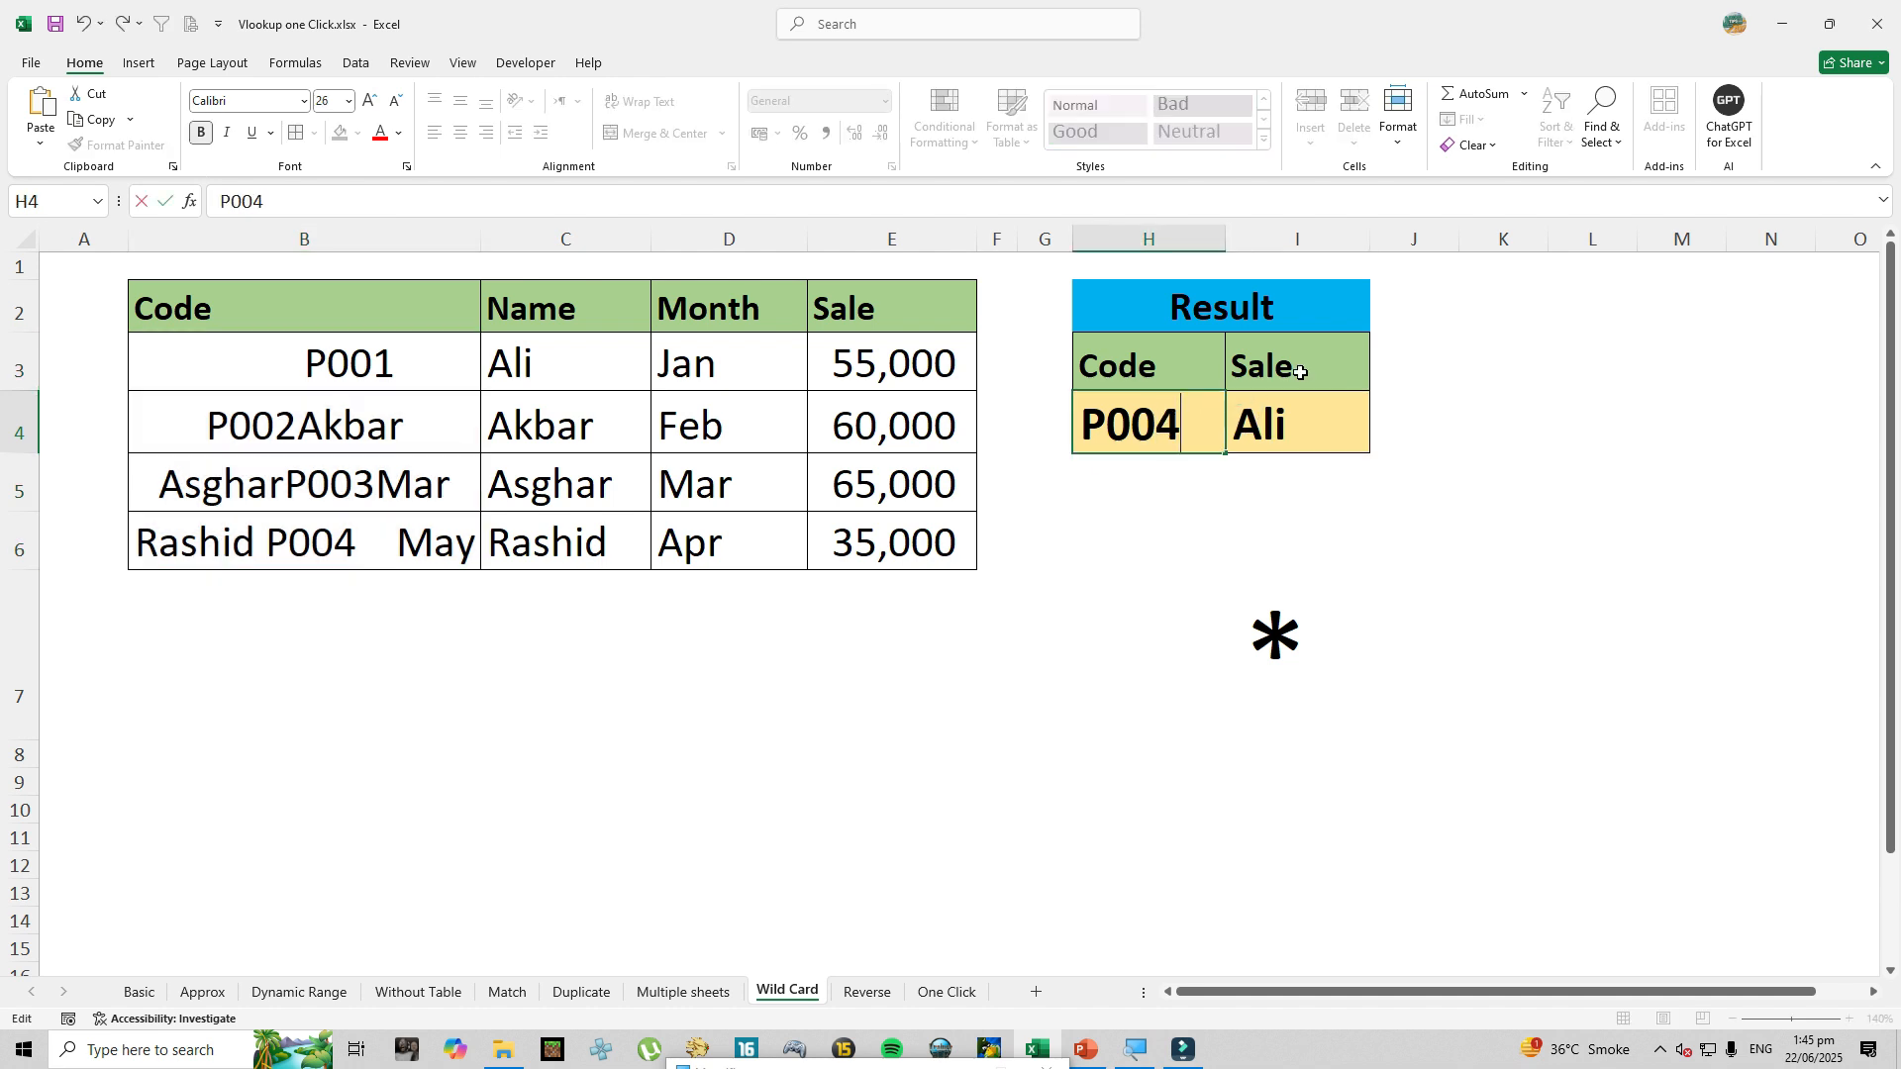
key("Return")
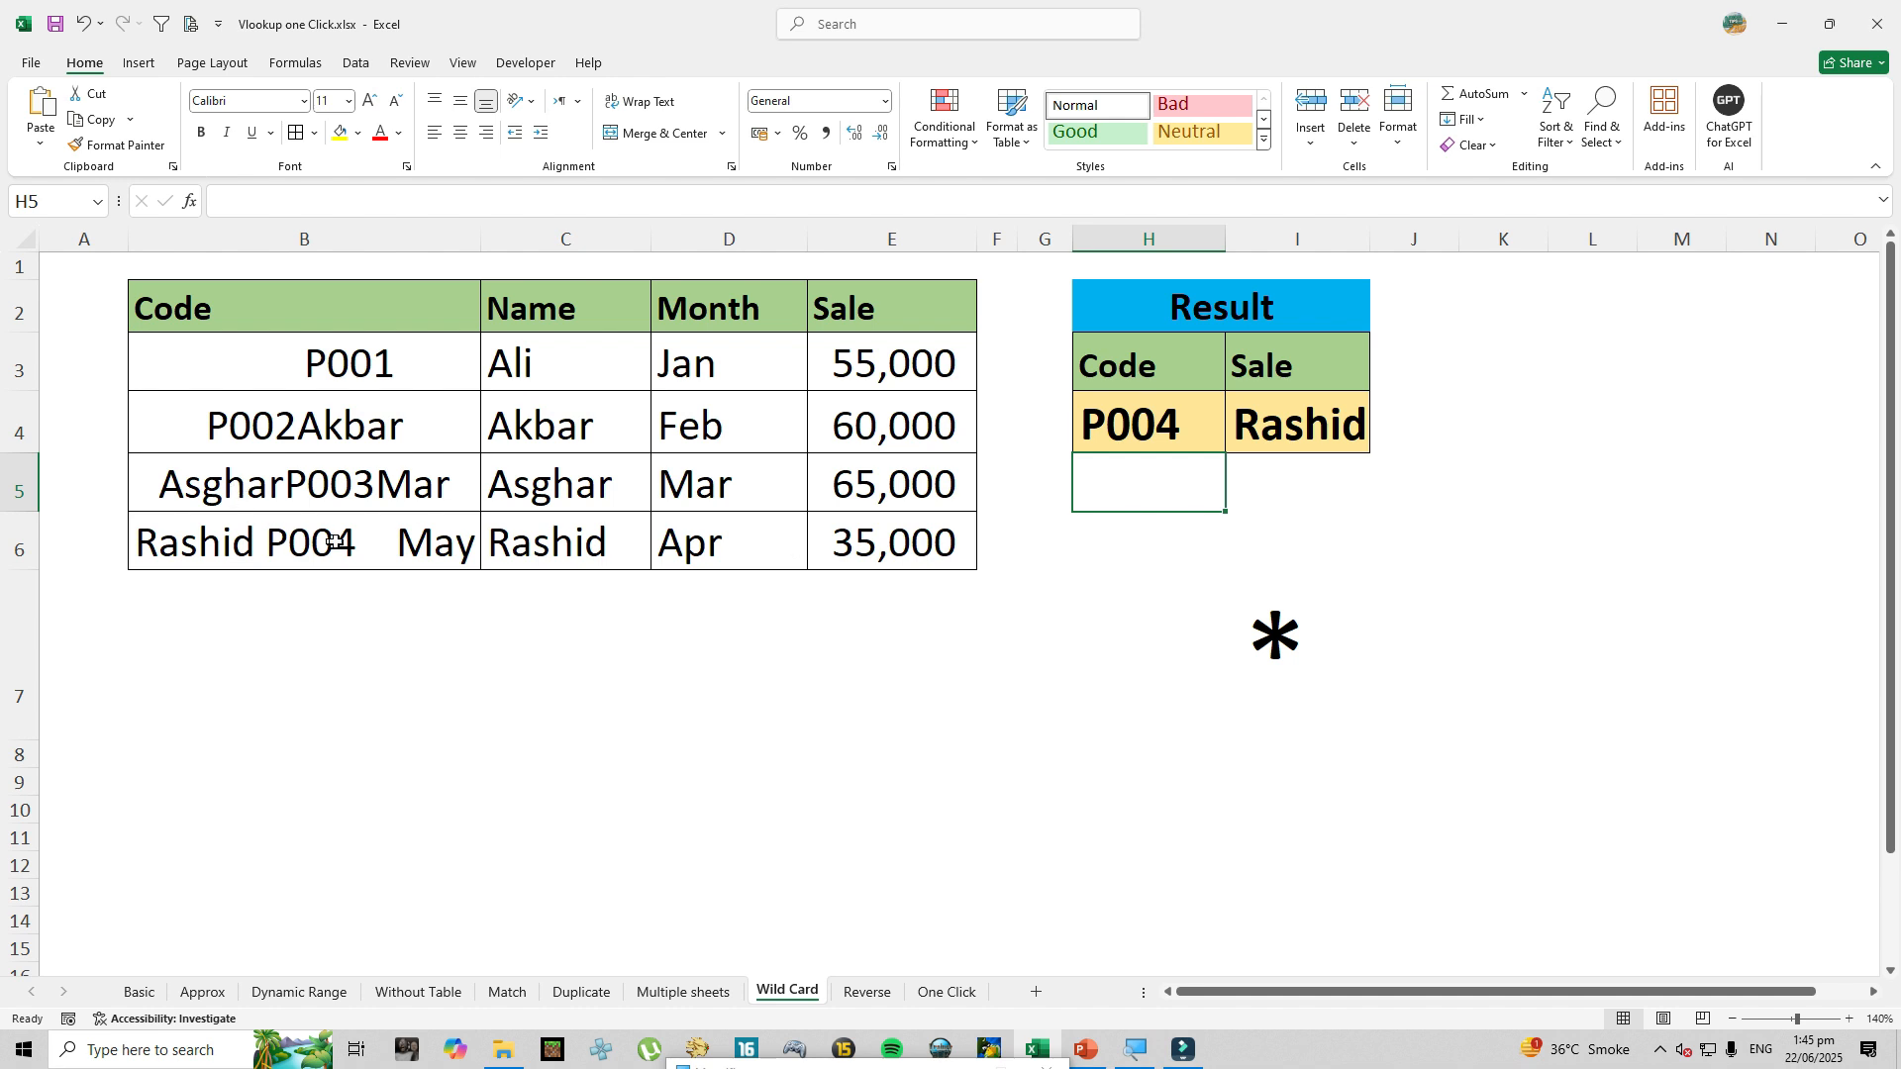
left_click(573, 547)
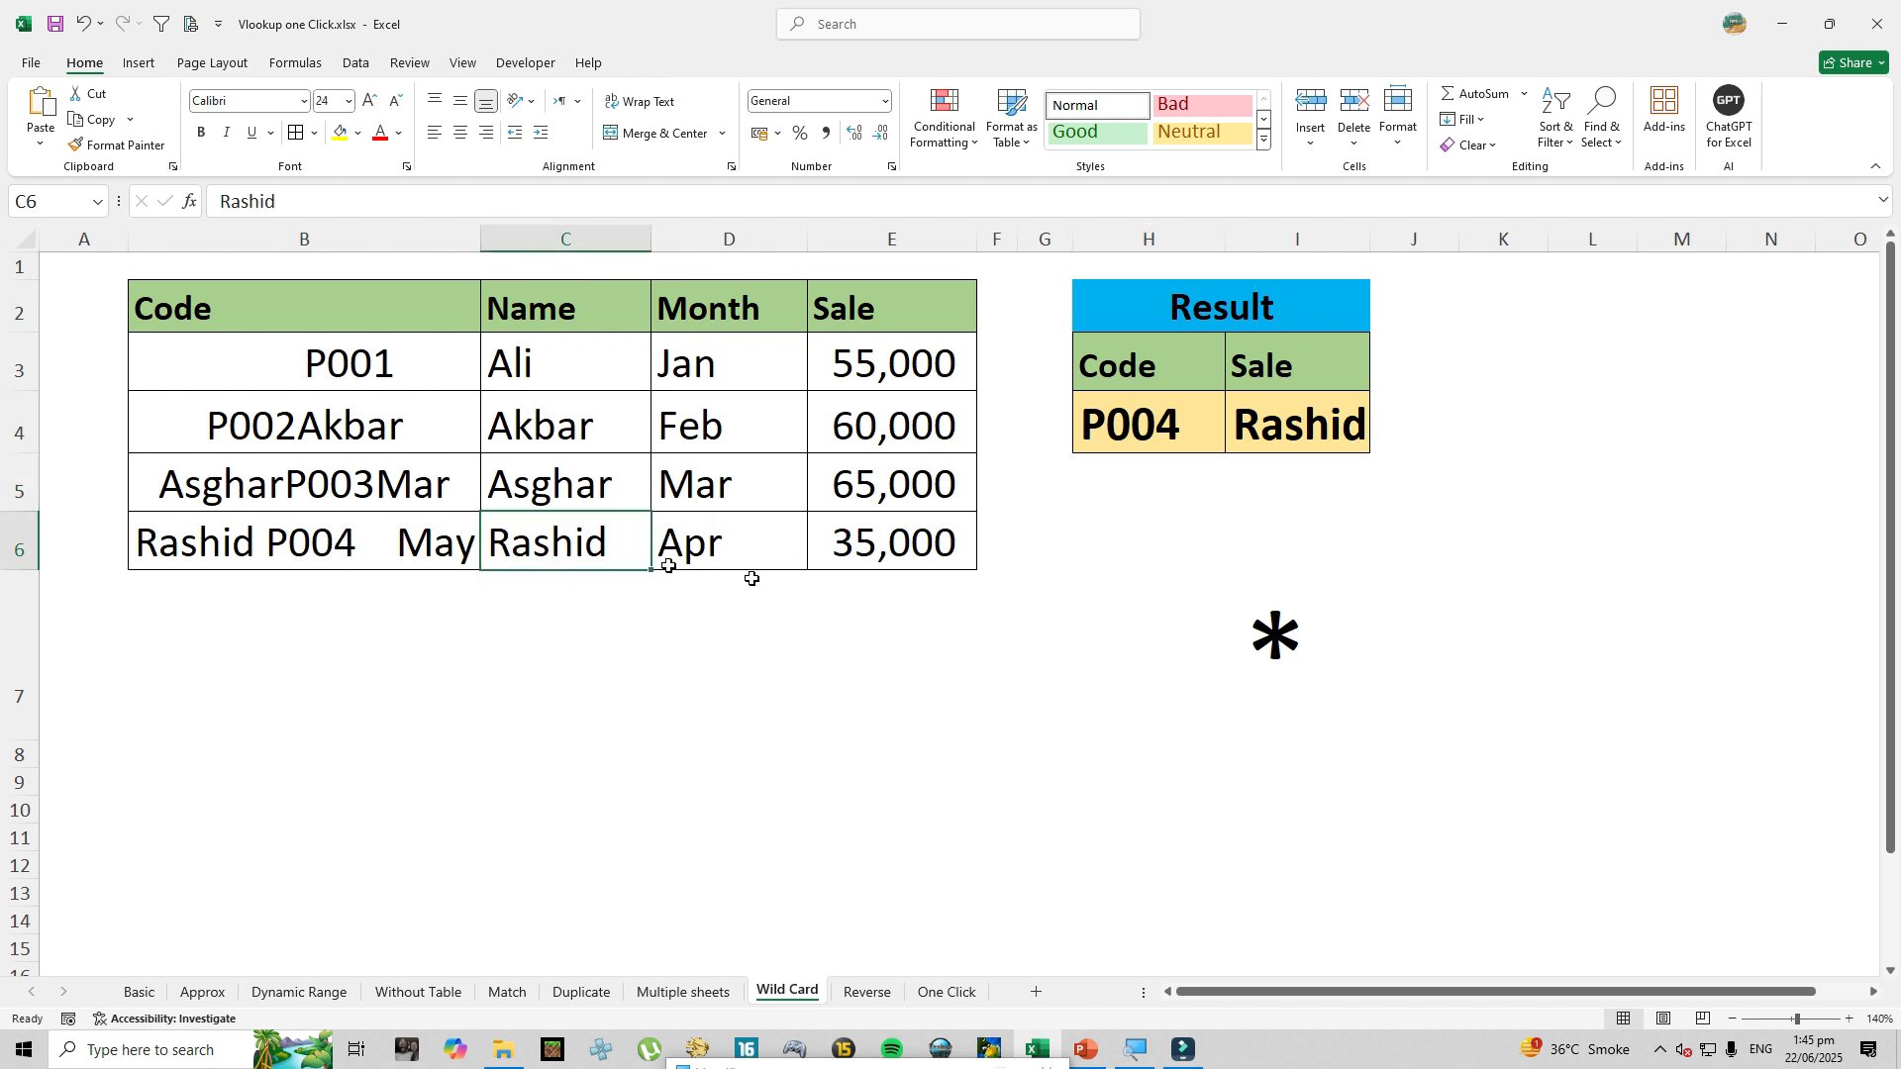
left_click(1259, 619)
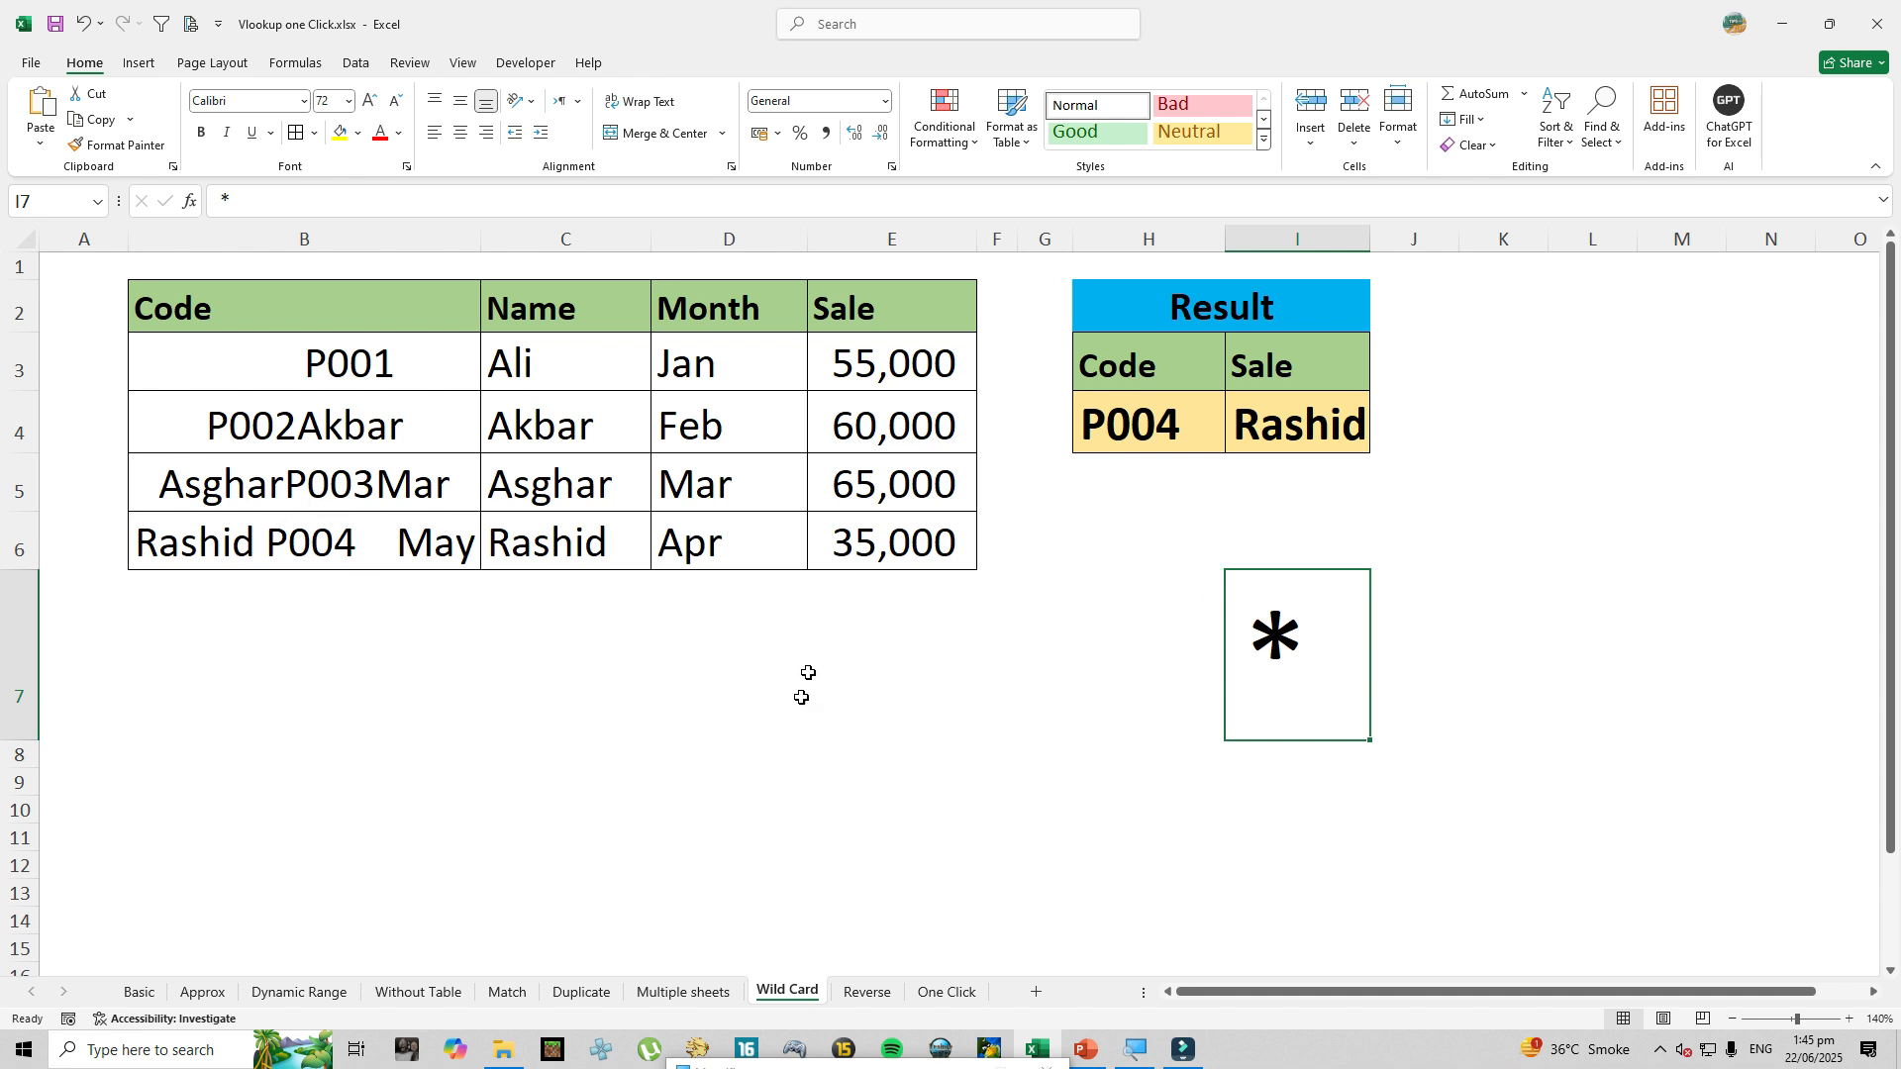
Open the Reverse worksheet and examine the lookup code in H4 and the order of the Code column E2:E10 and Sale column D2:D10.
left_click(866, 991)
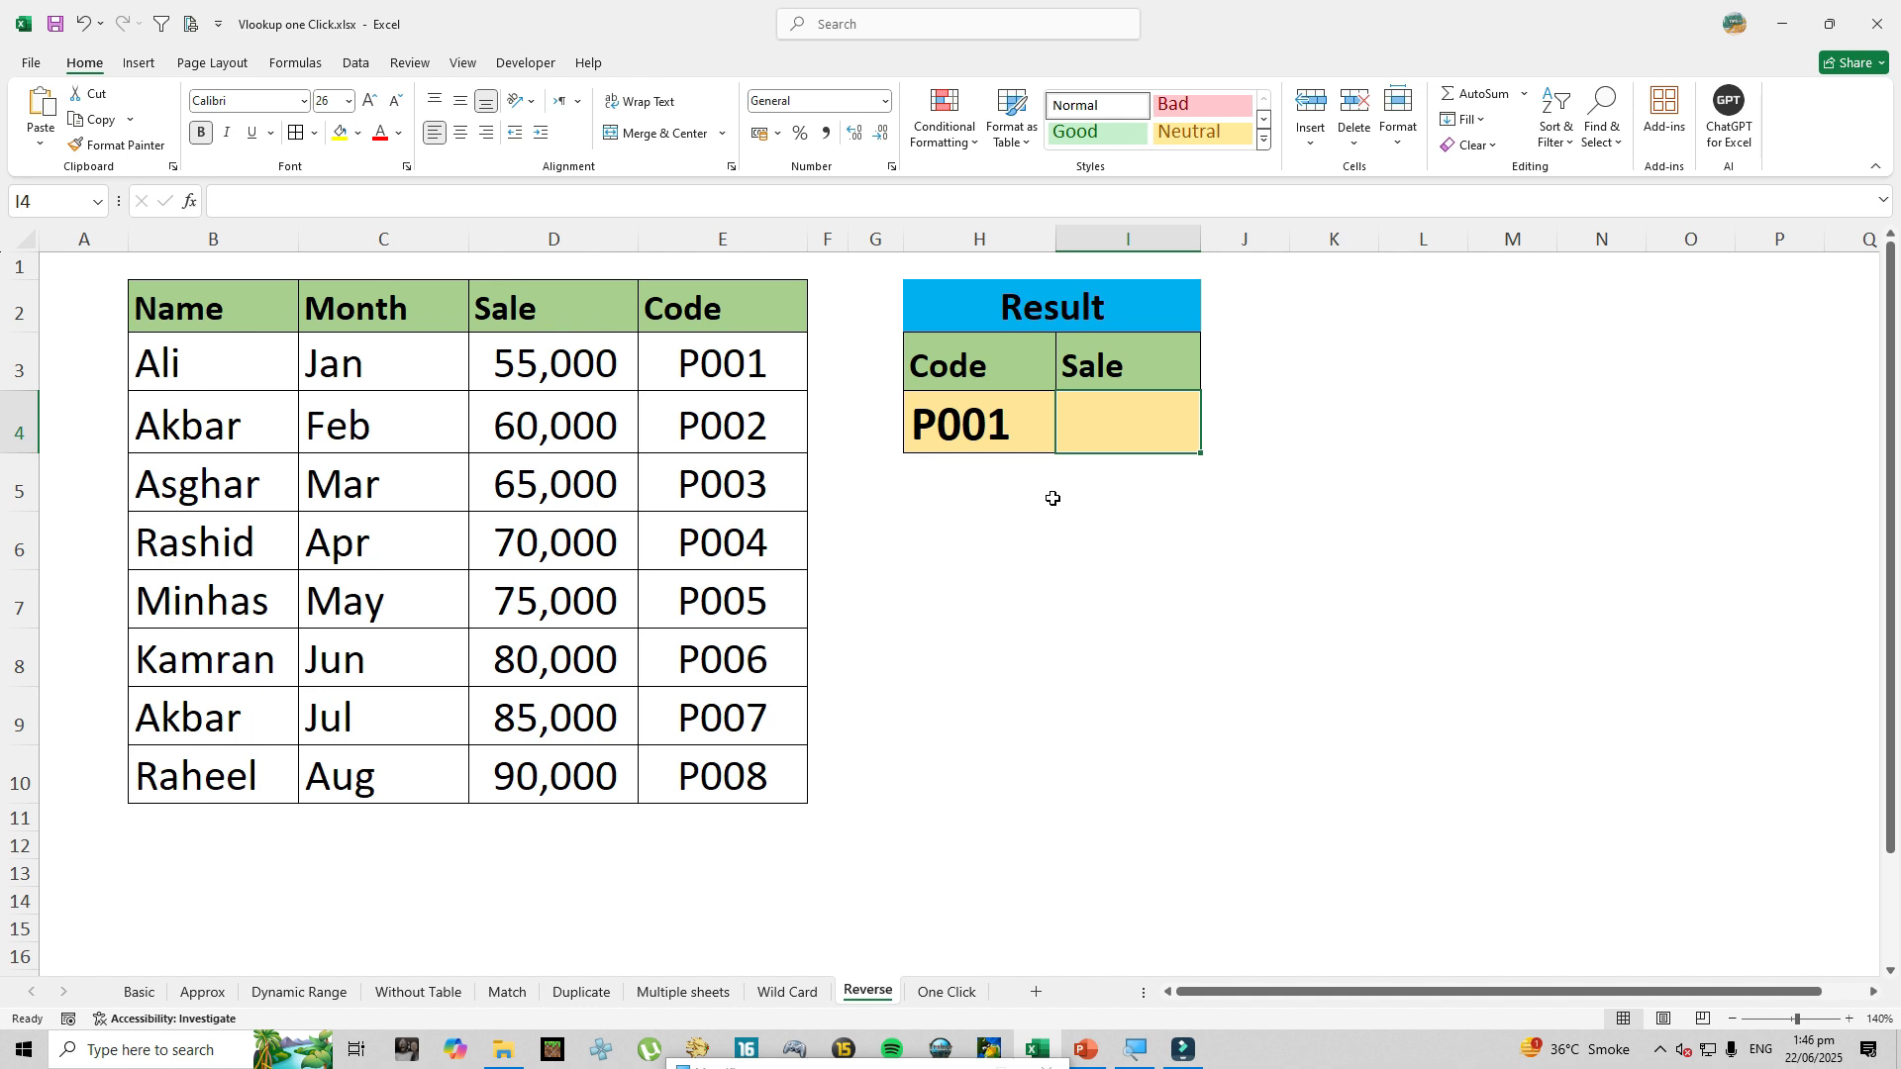
left_click(976, 427)
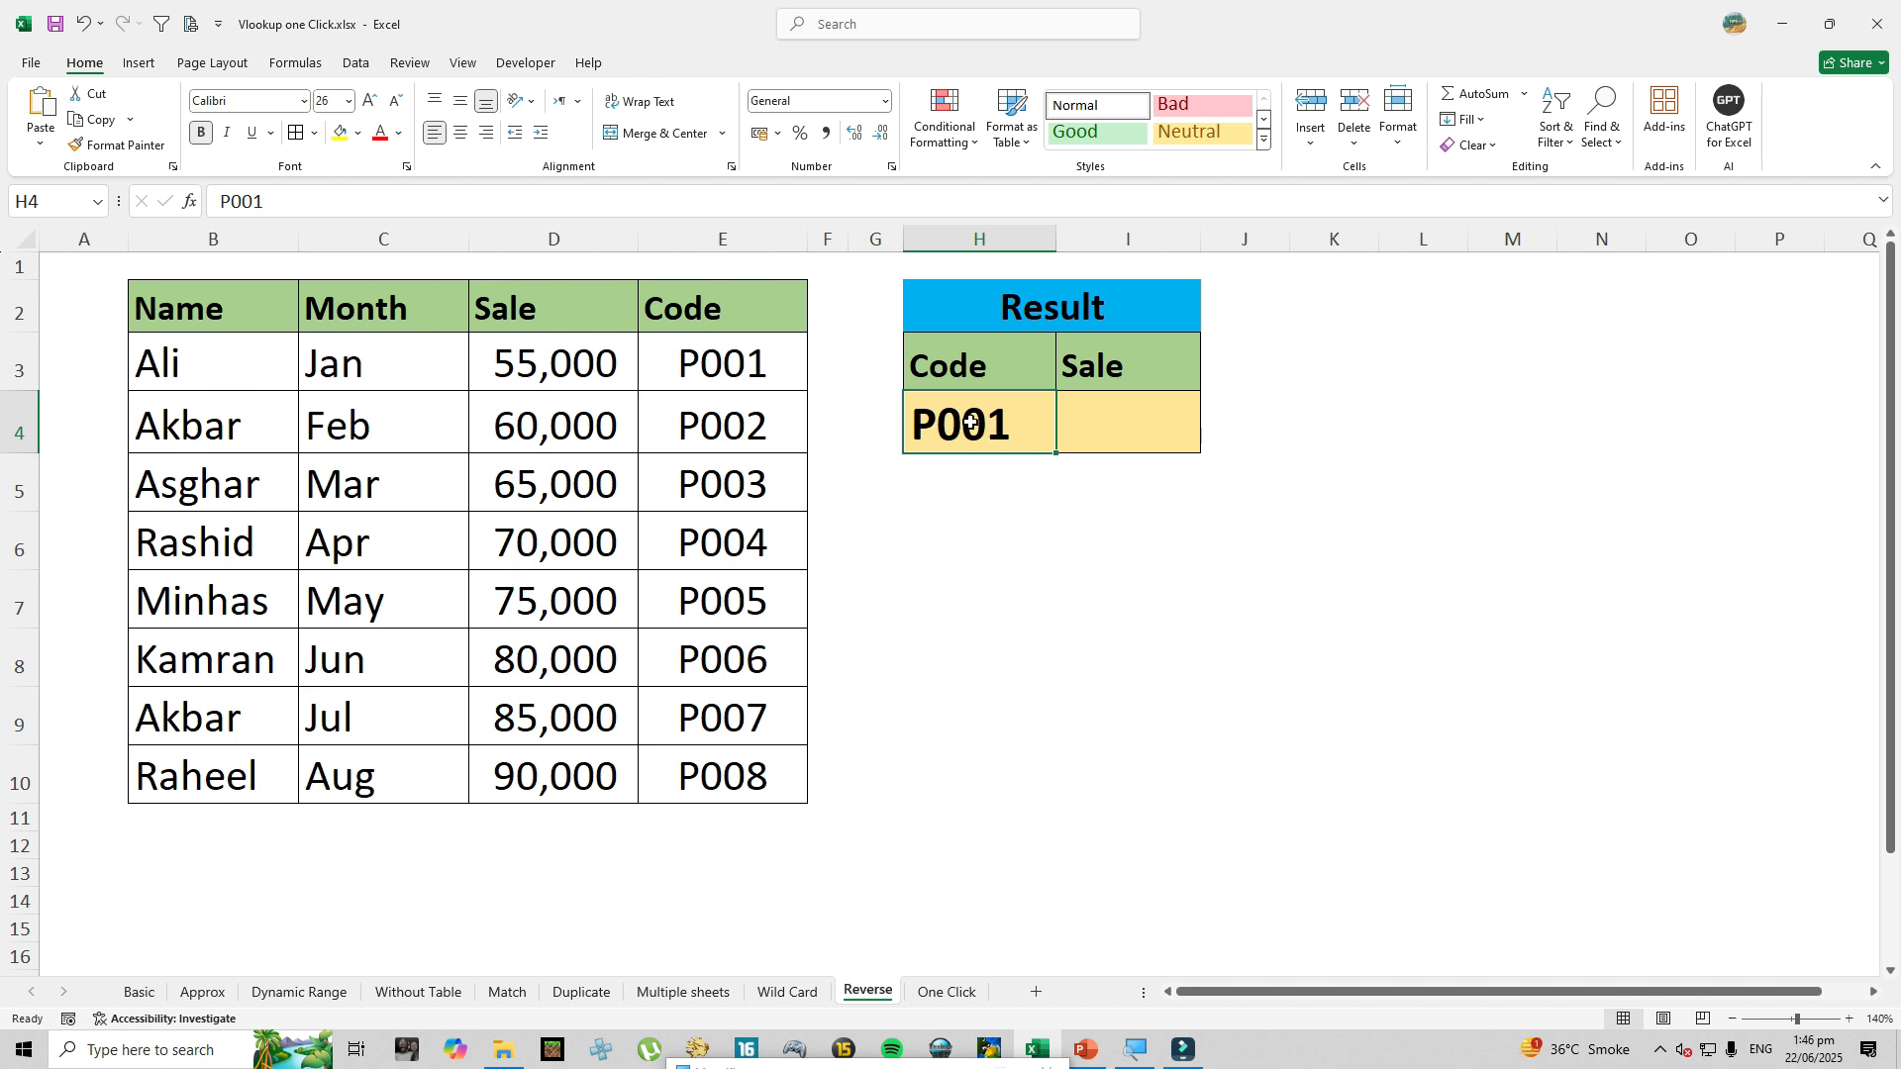
left_click(705, 310)
left_click_drag(705, 310, 747, 777)
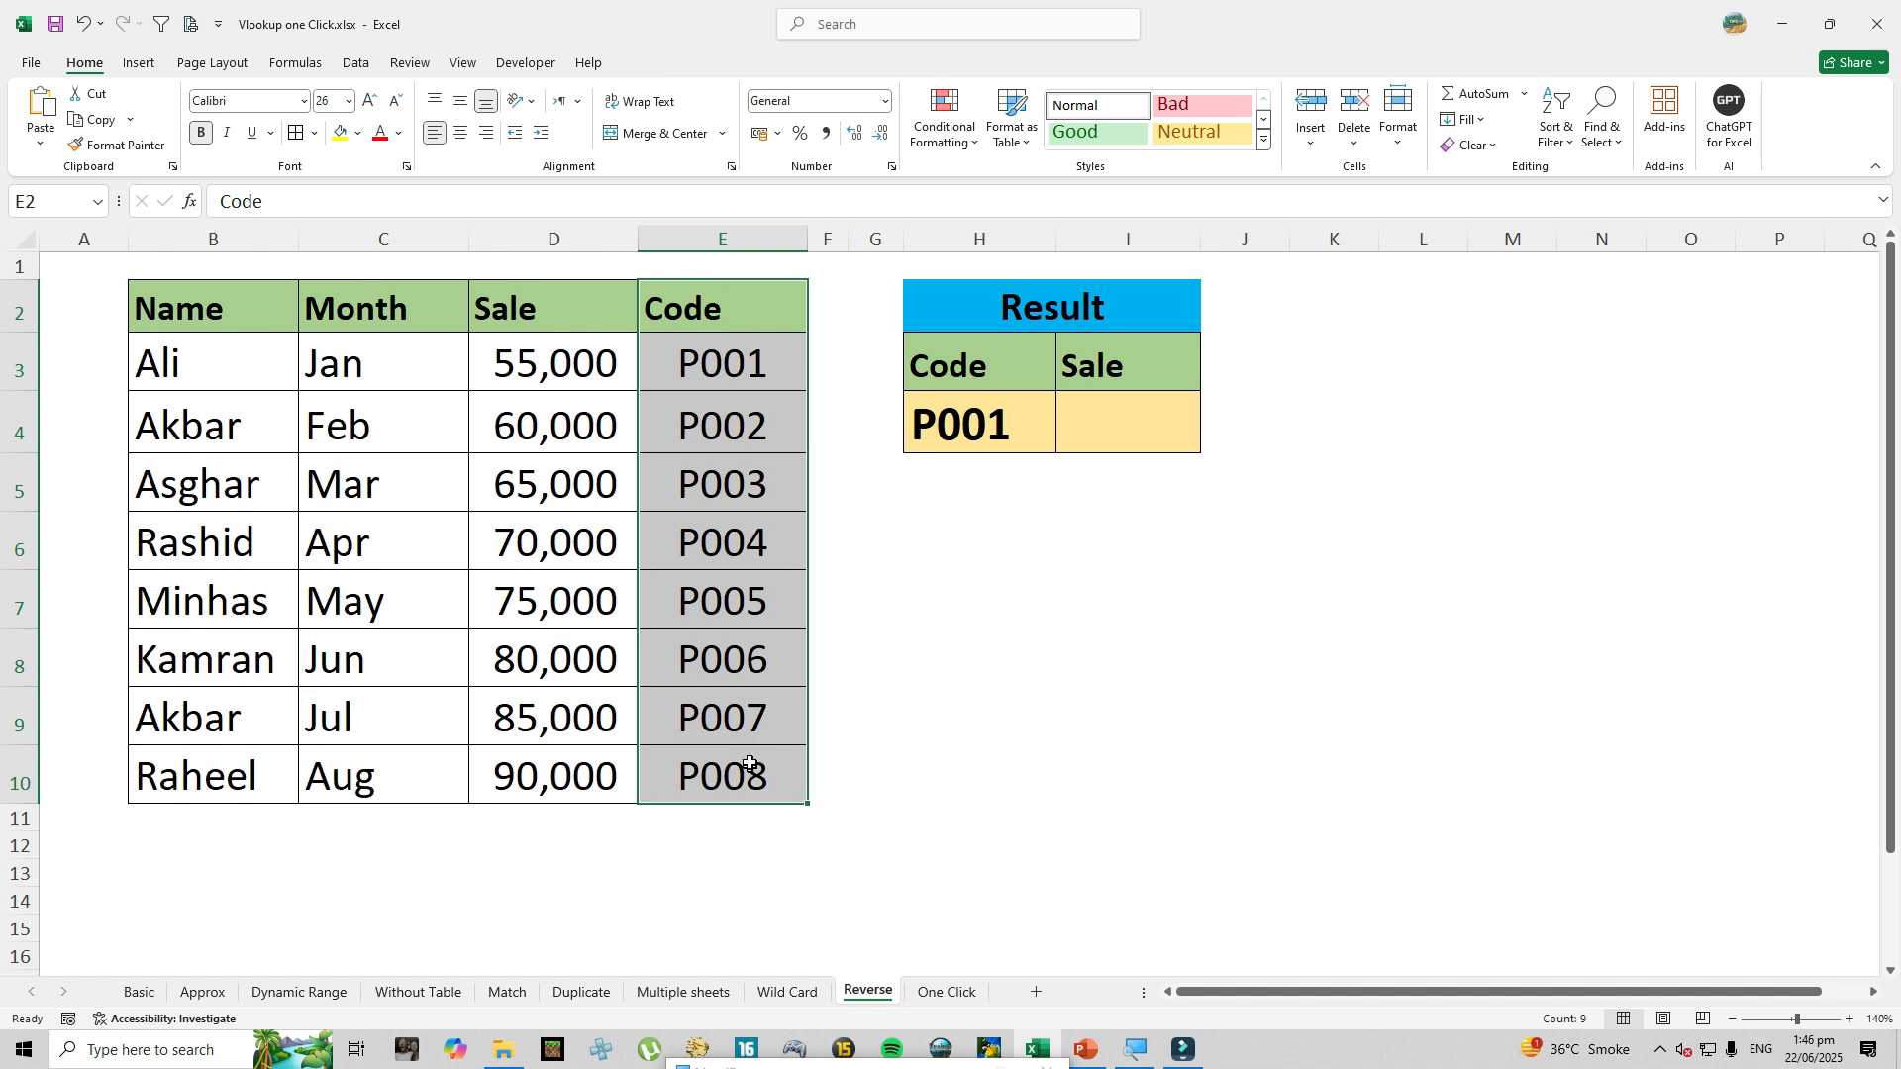
left_click_drag(95, 312, 123, 772)
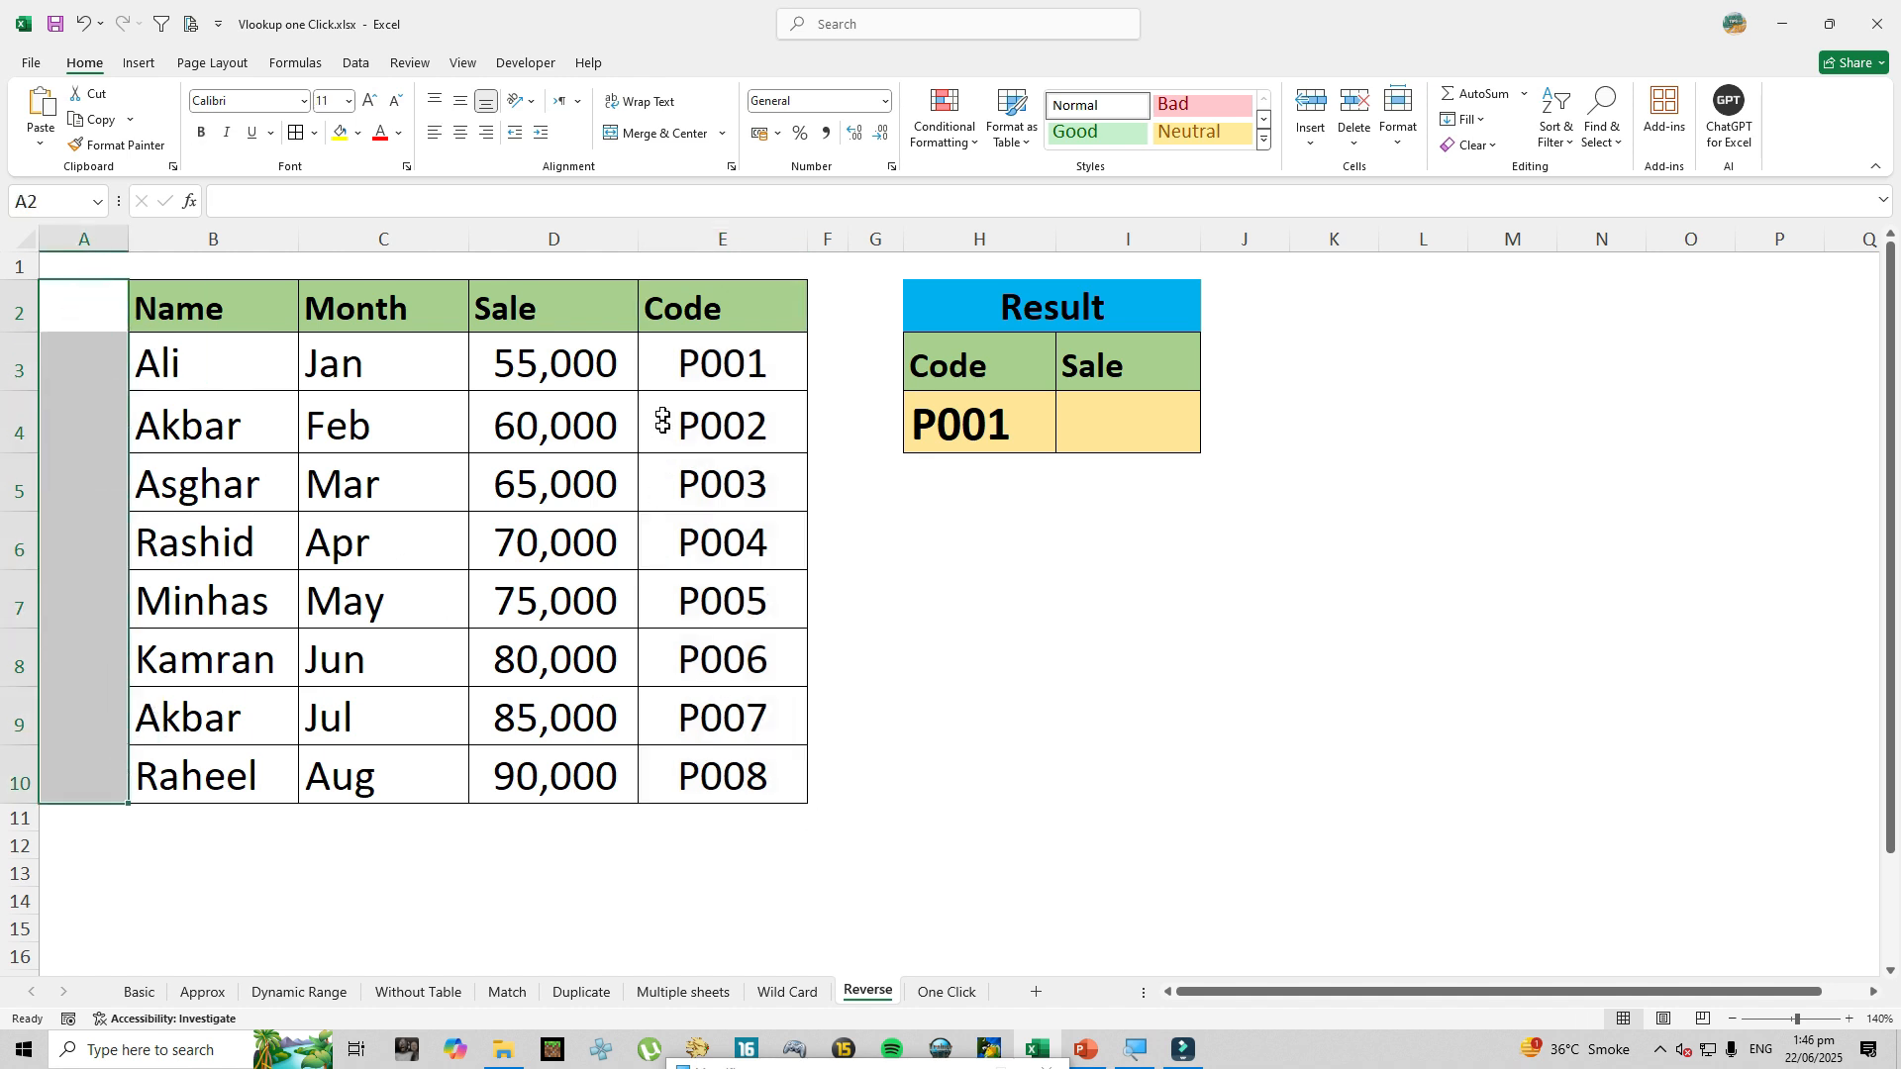
left_click(718, 310, "ctrl")
left_click_drag(718, 311, 725, 781)
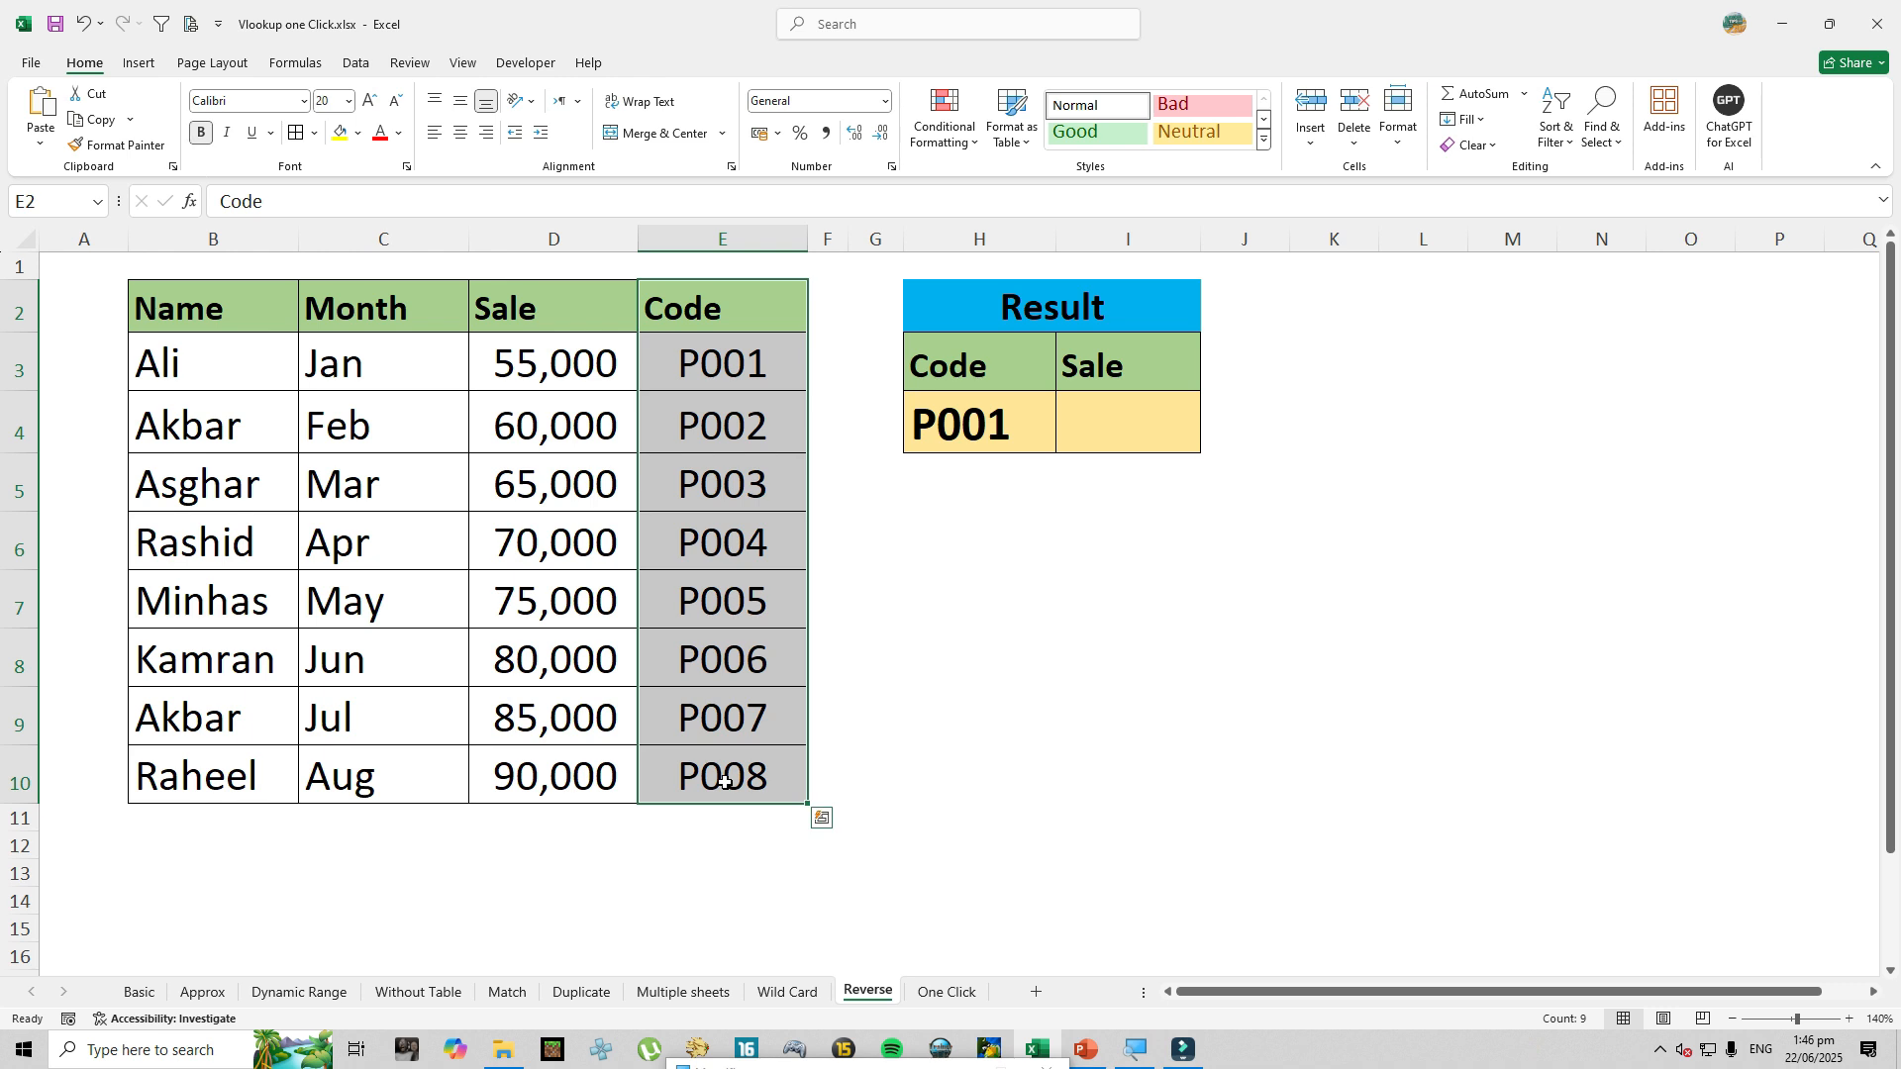
left_click_drag(573, 318, 580, 773)
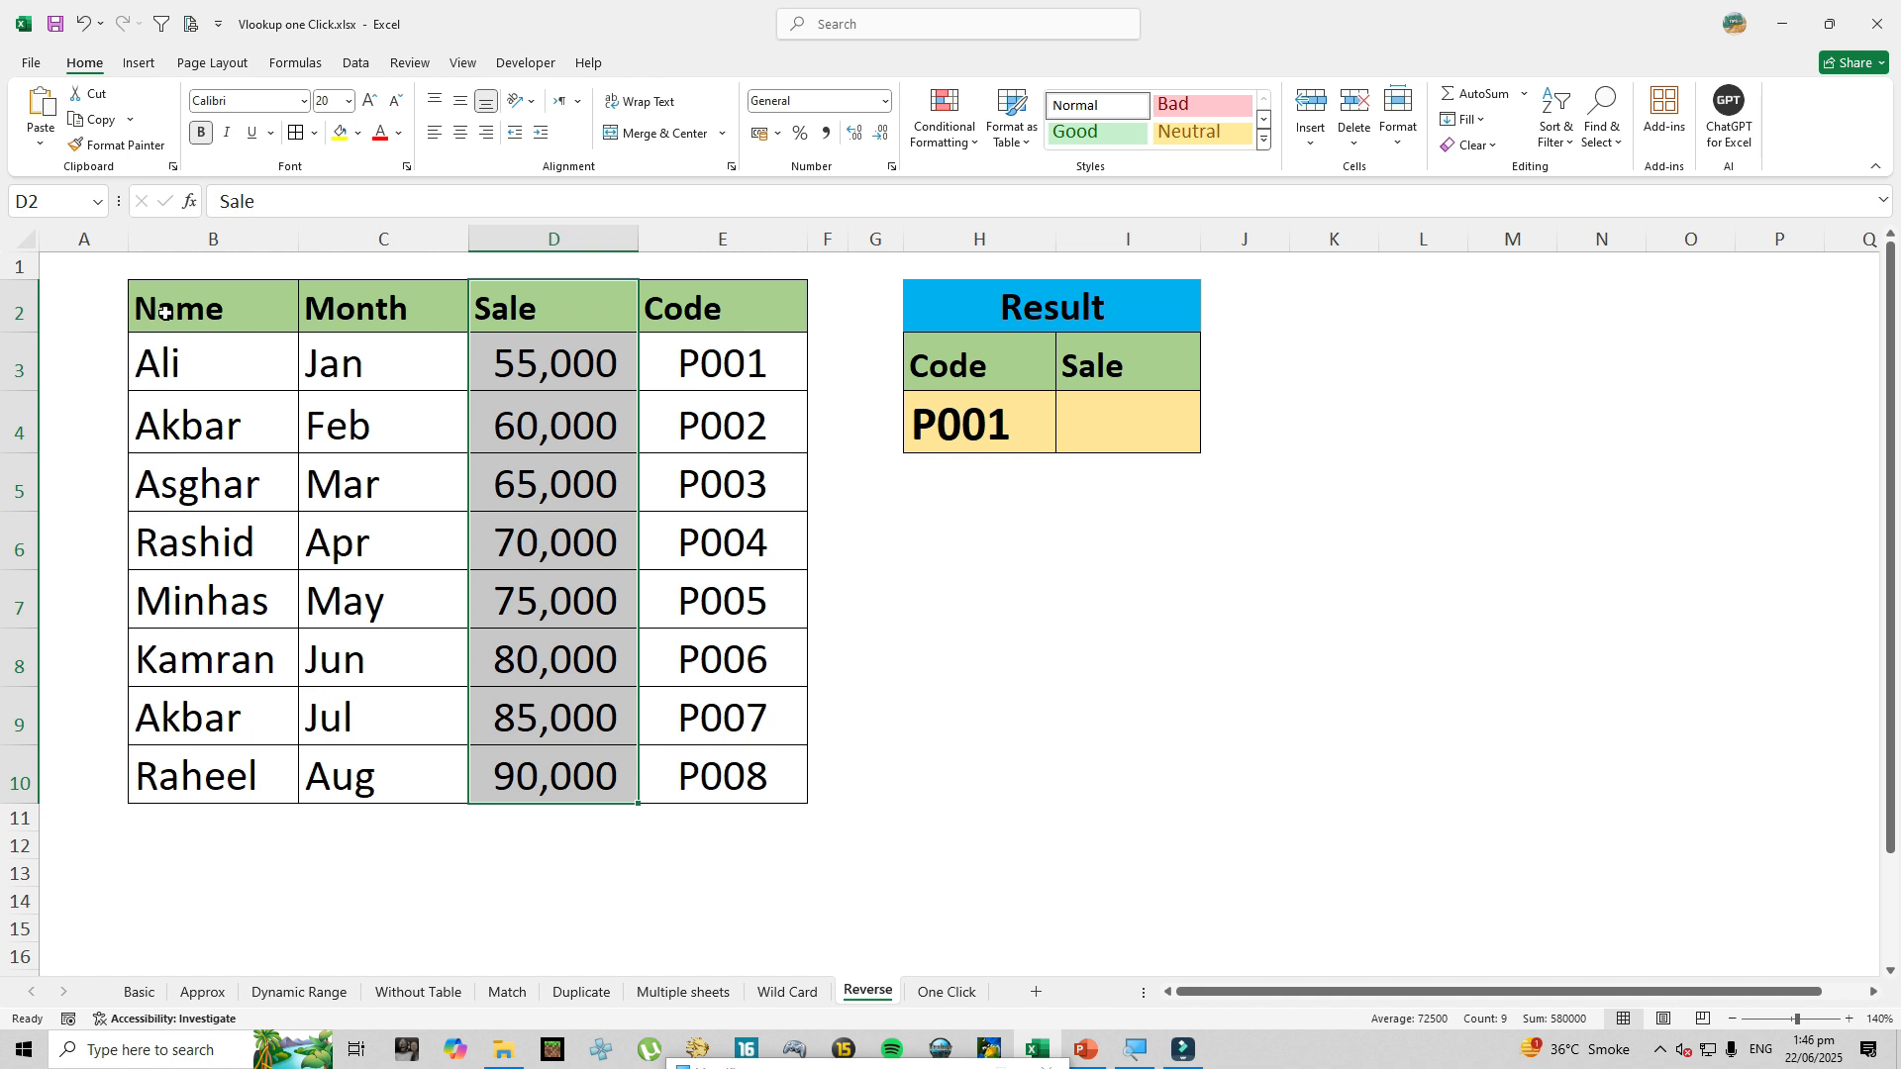
Start a VLOOKUP formula in the Result Sale cell I4 with H4 as the lookup value.
left_click(1101, 418)
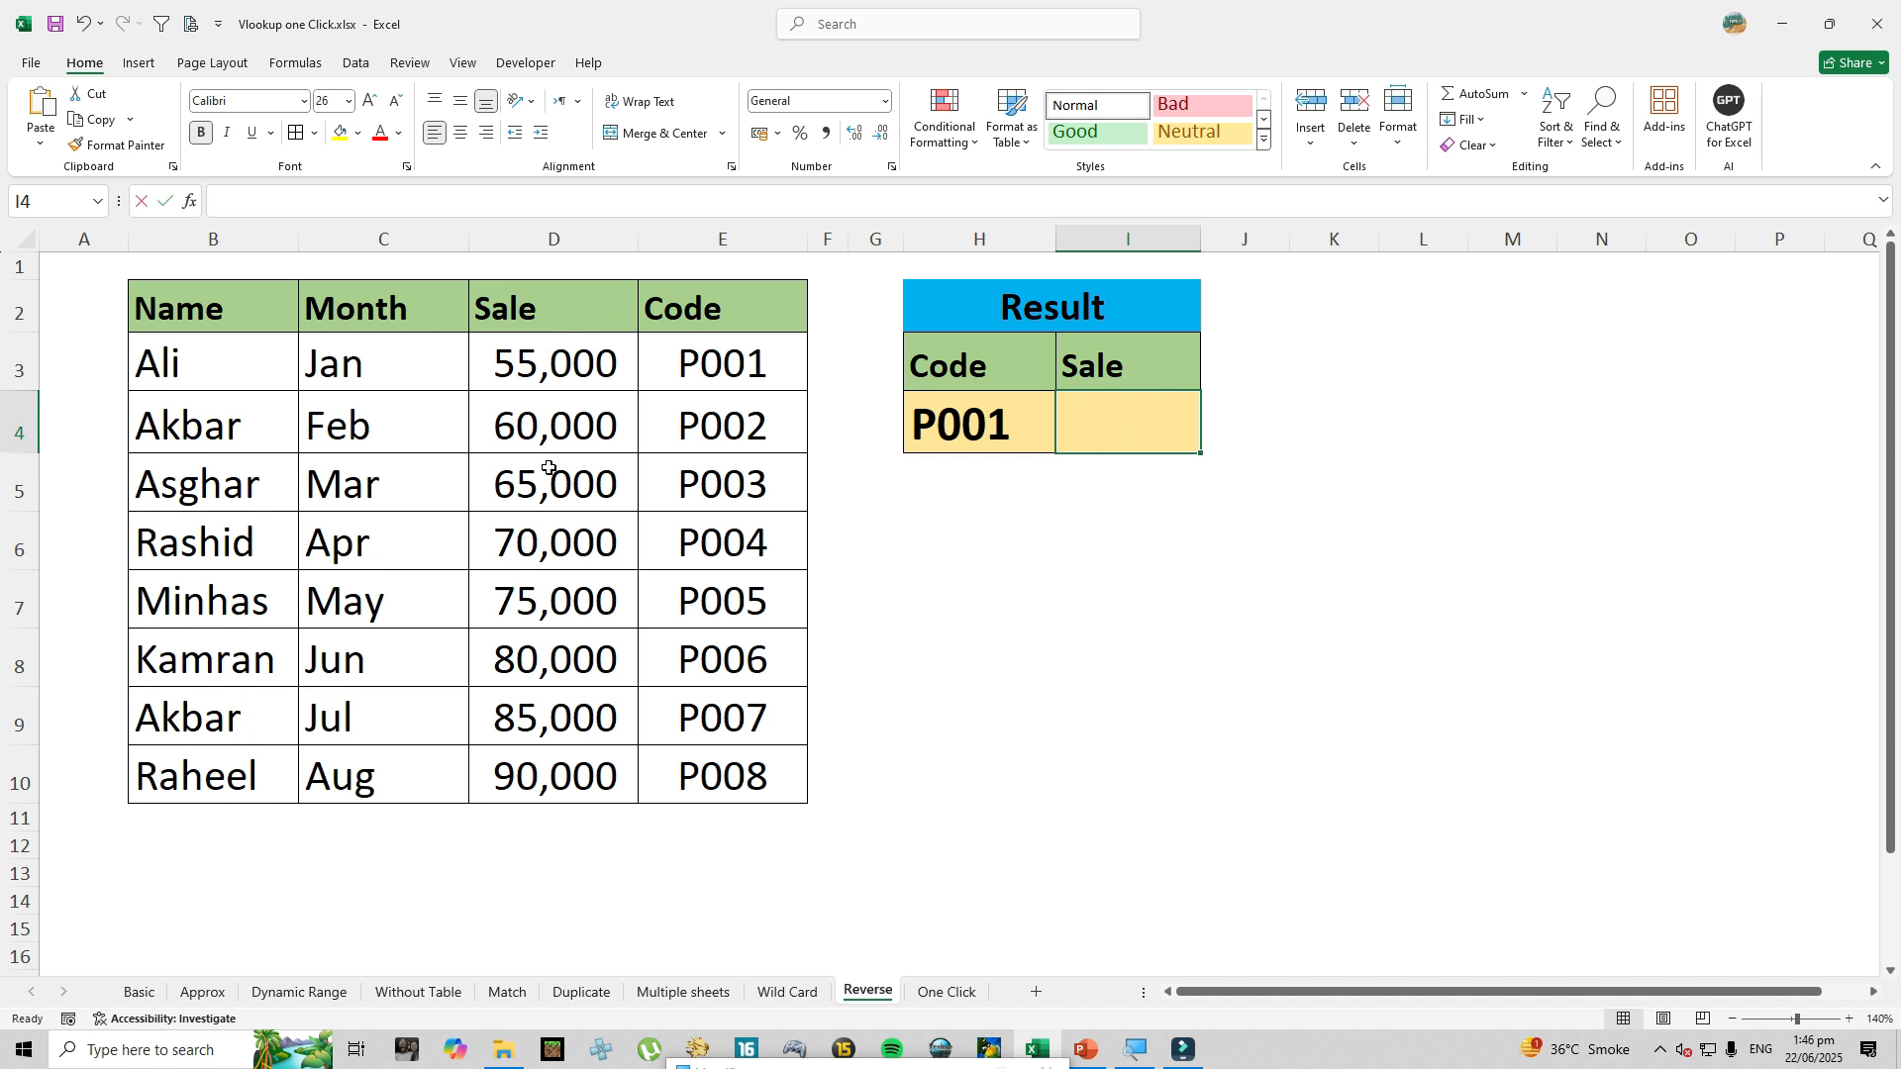
type("=vlo")
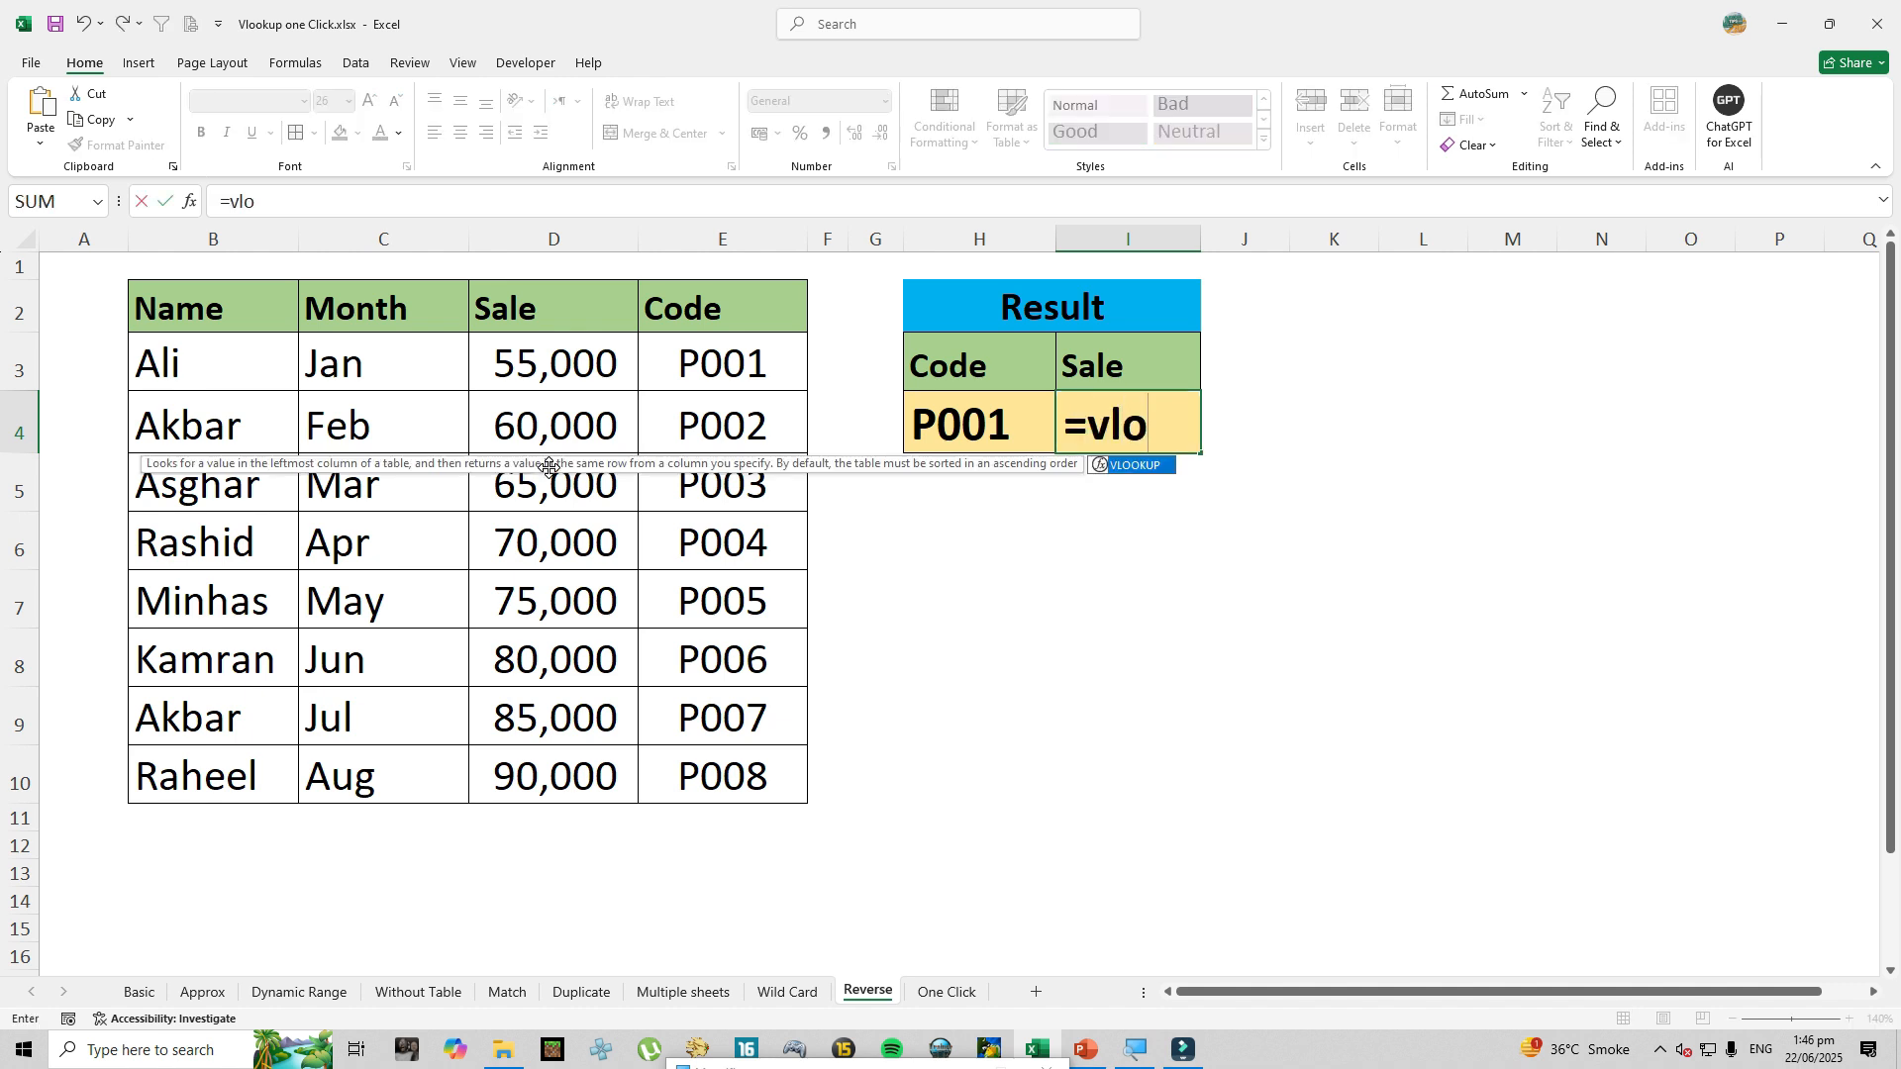
key("Tab")
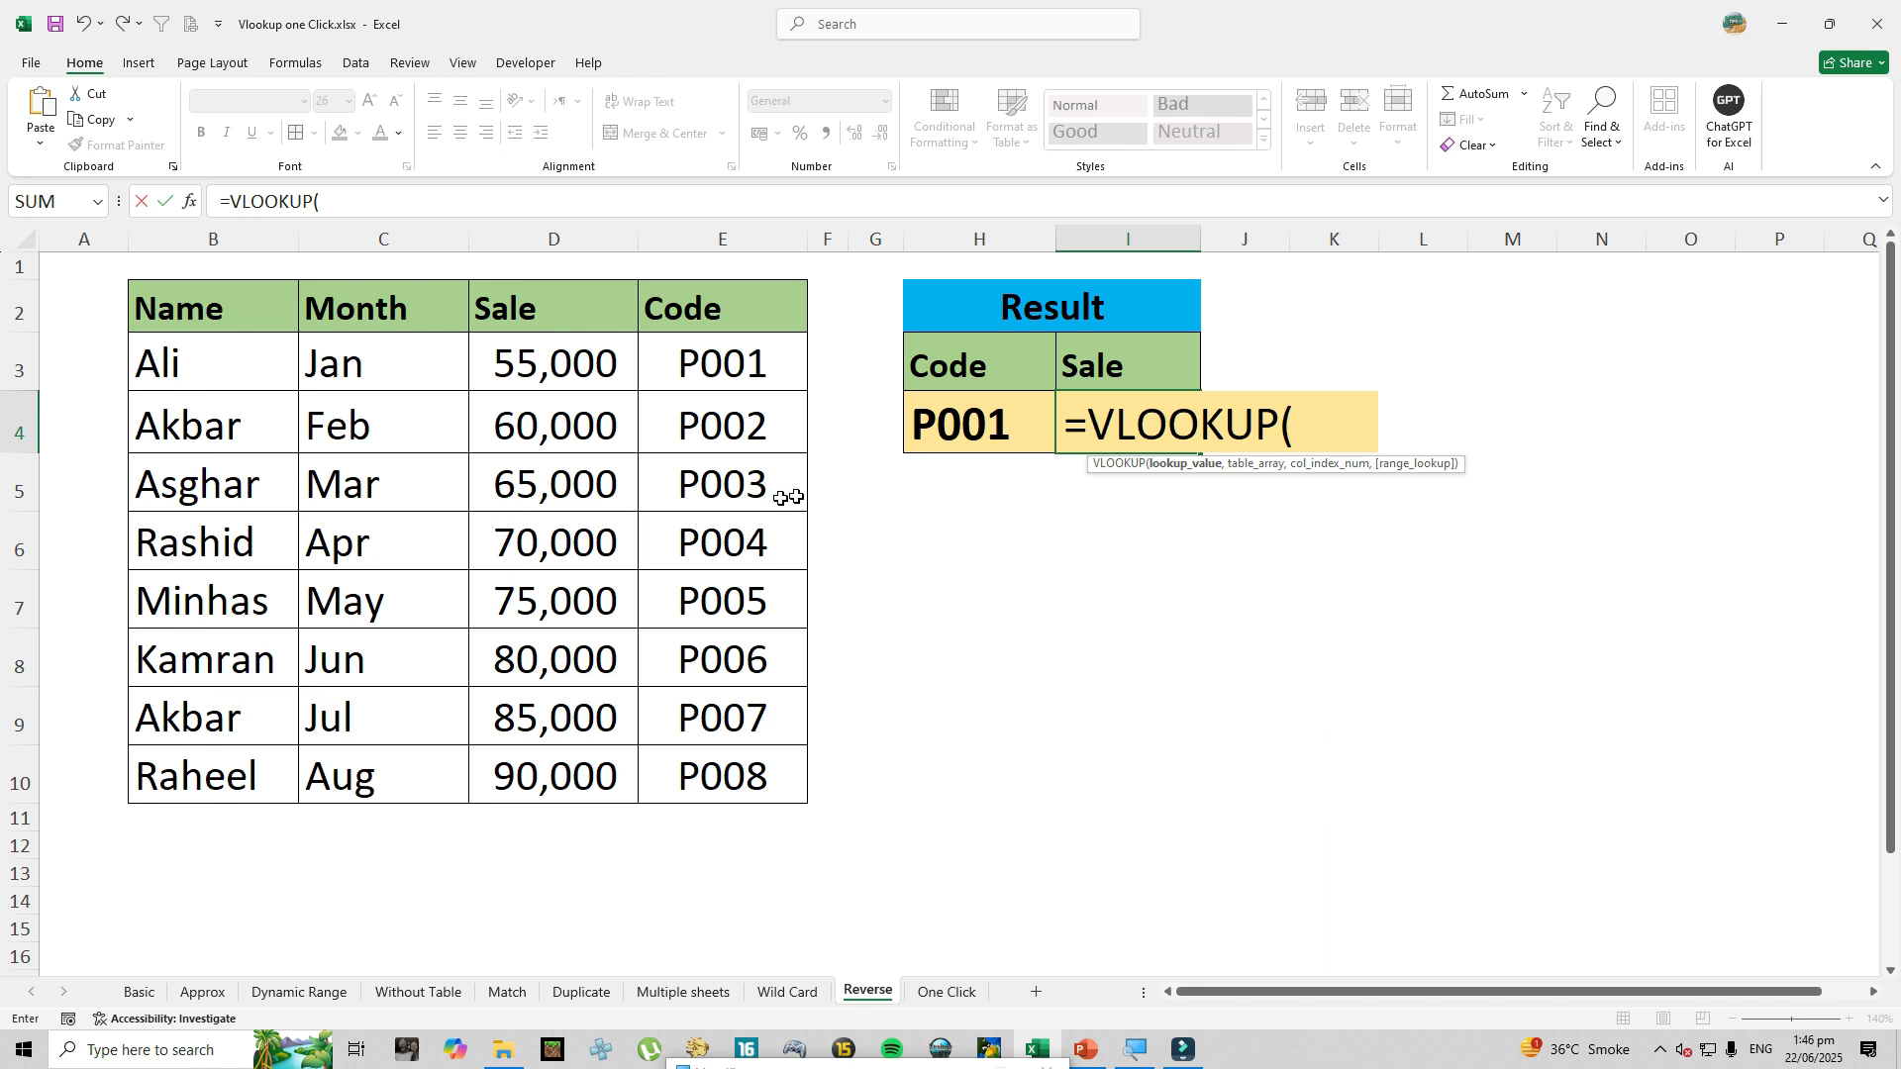
left_click(940, 431)
type(",")
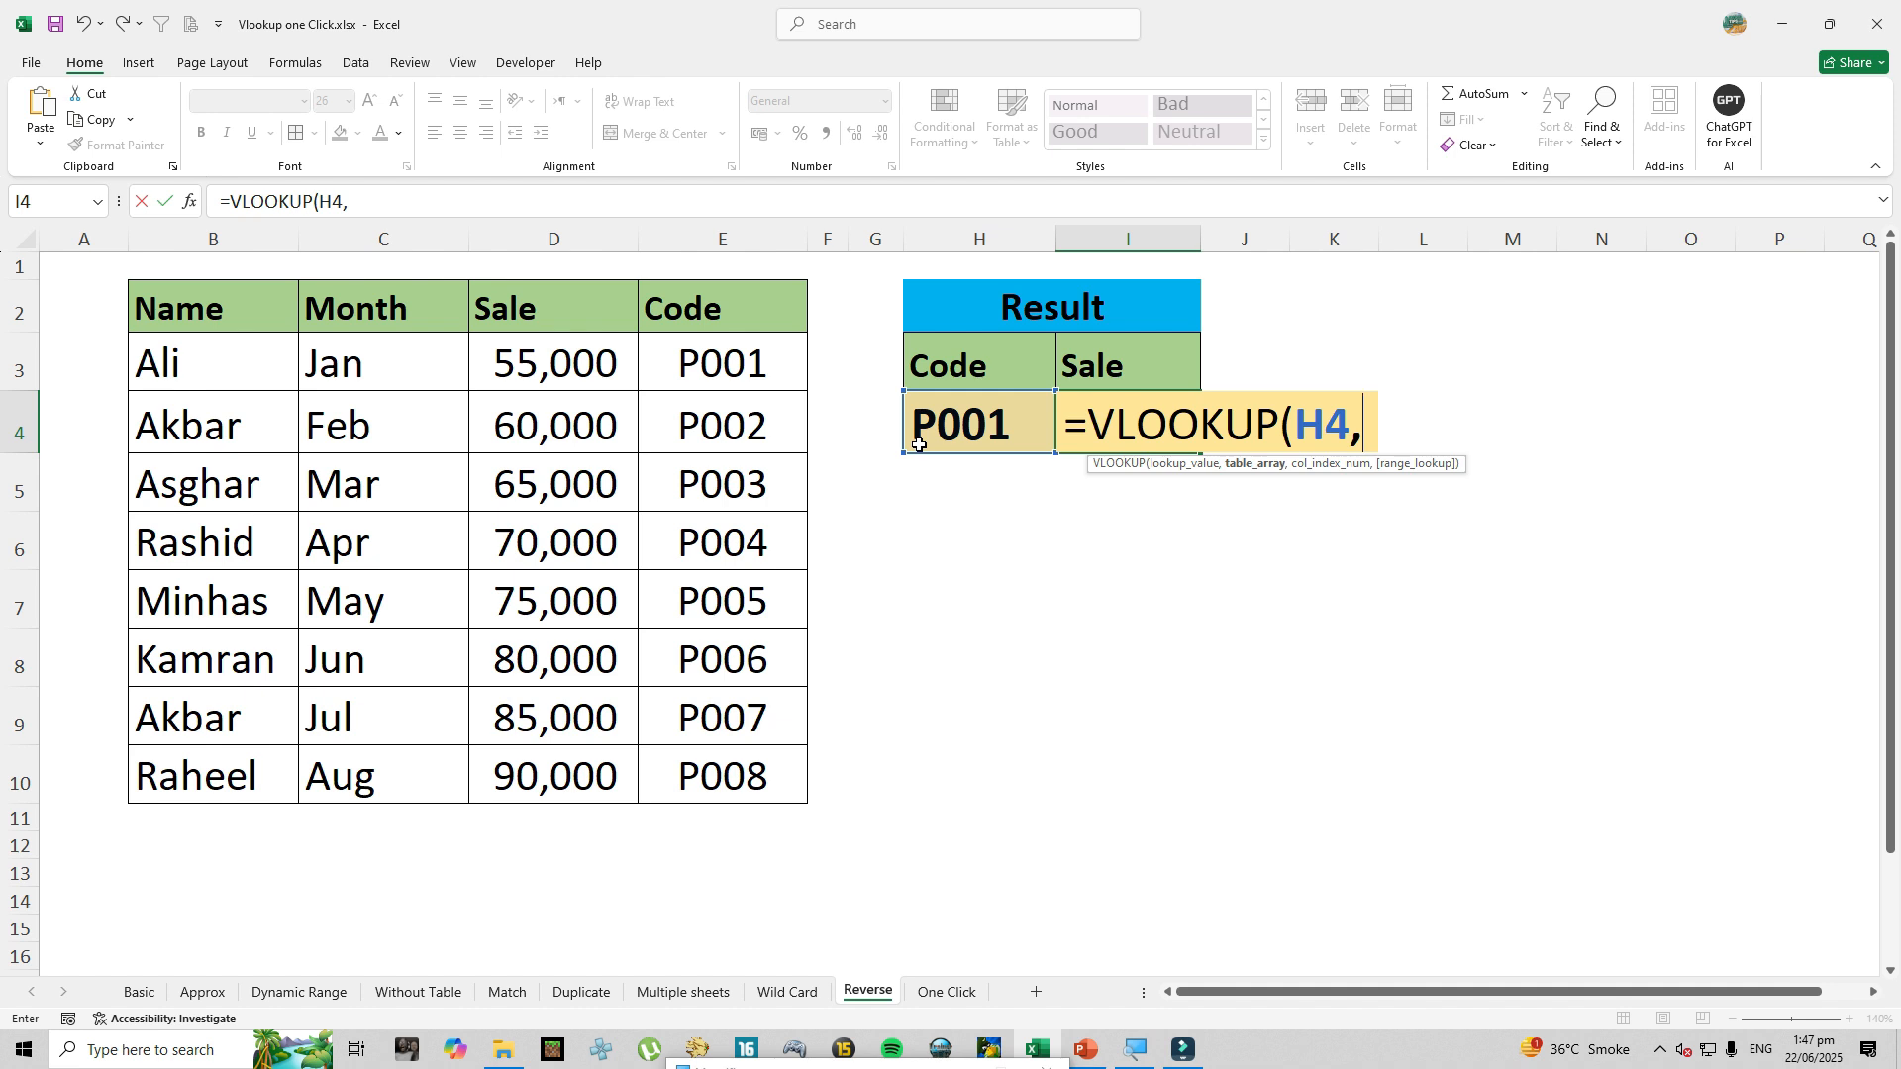
Nest a CHOOSE function as the VLOOKUP's table array, with the index array {1,2,3,4}.
type("ch")
type("o")
key("Tab")
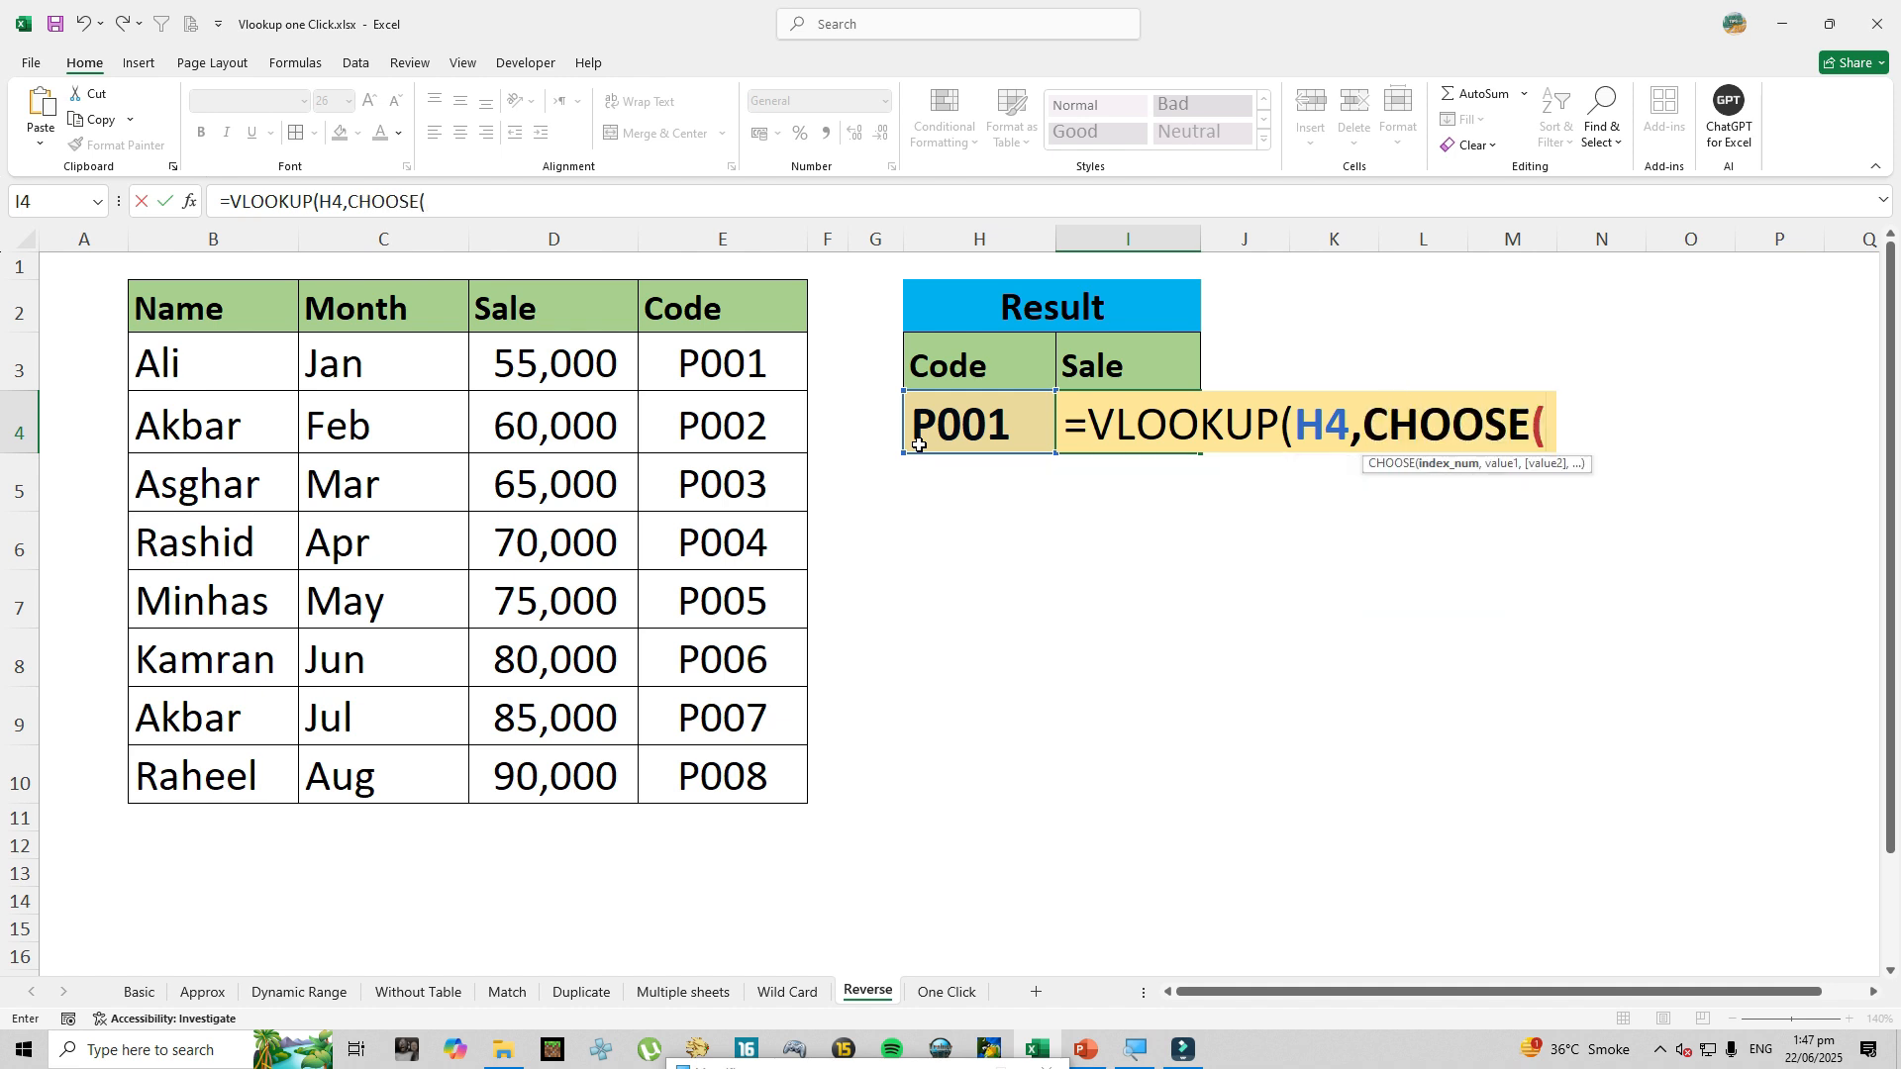
type("{")
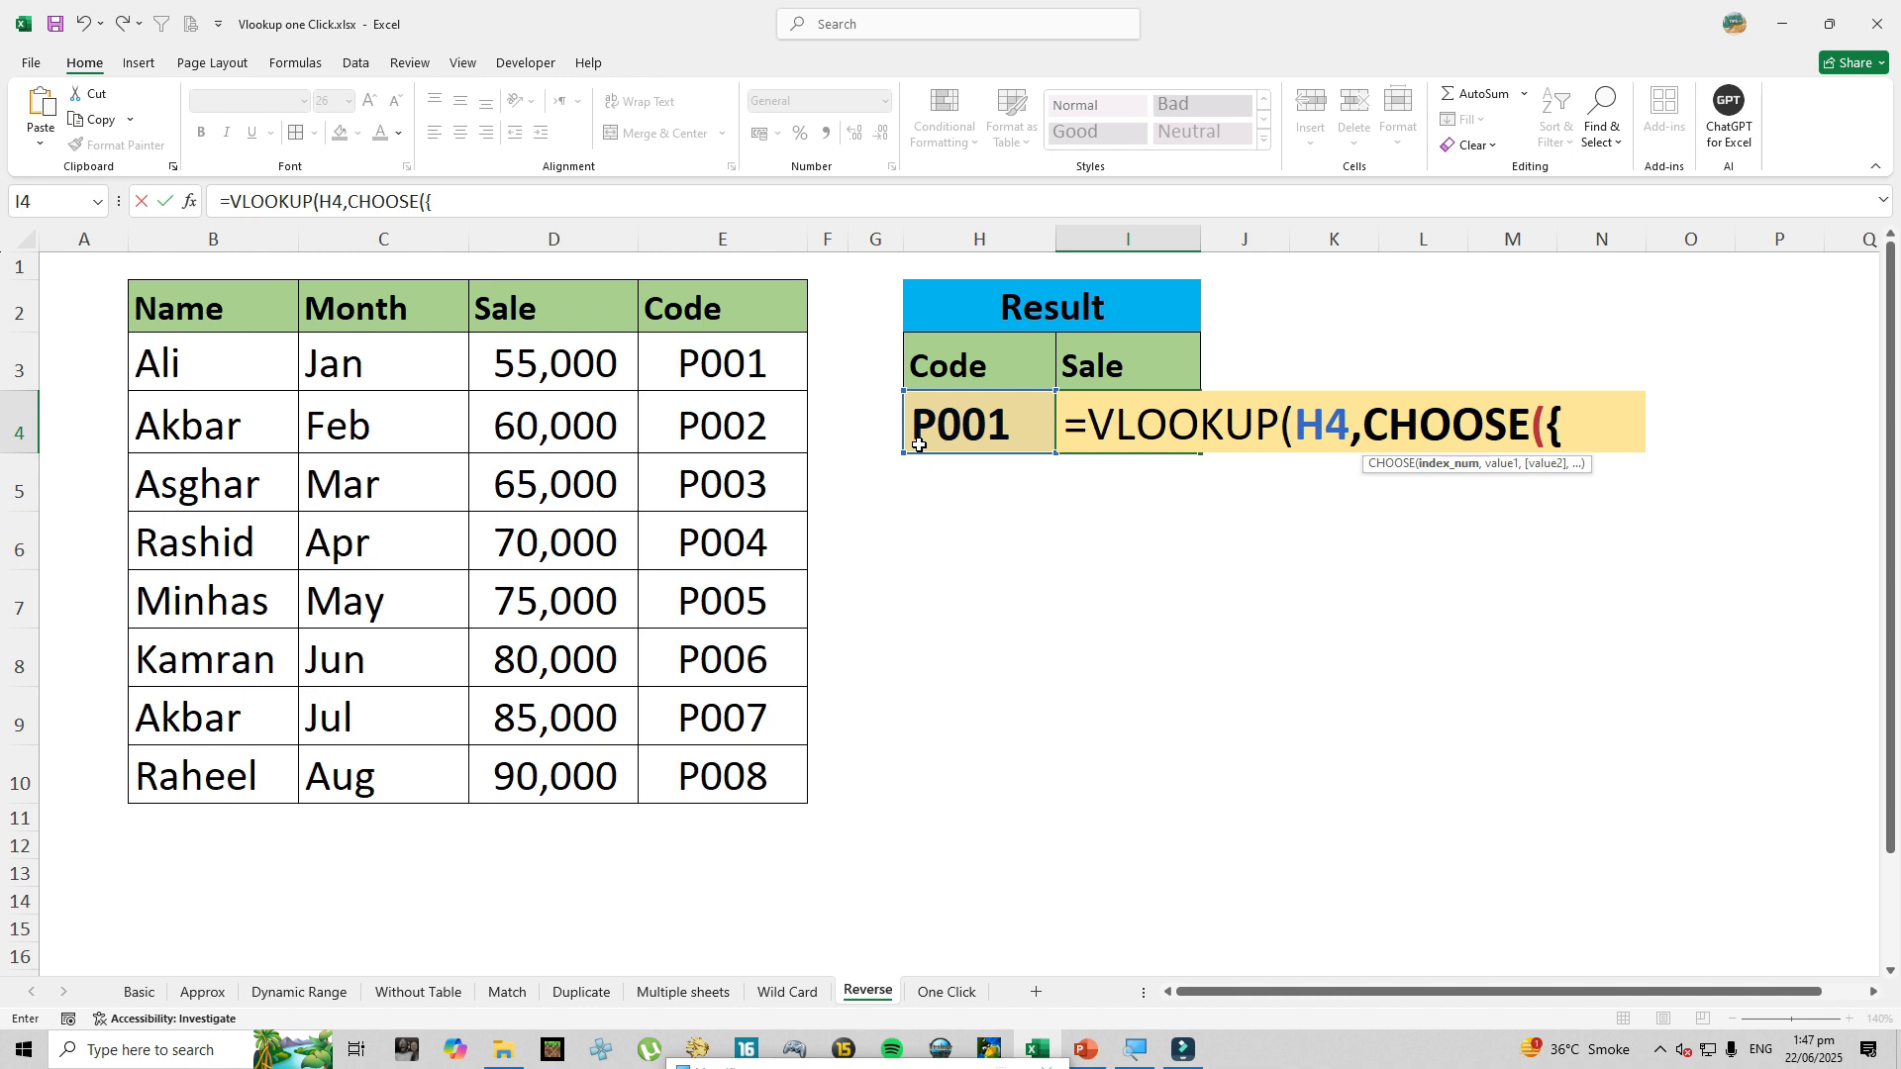
type("1,2,3")
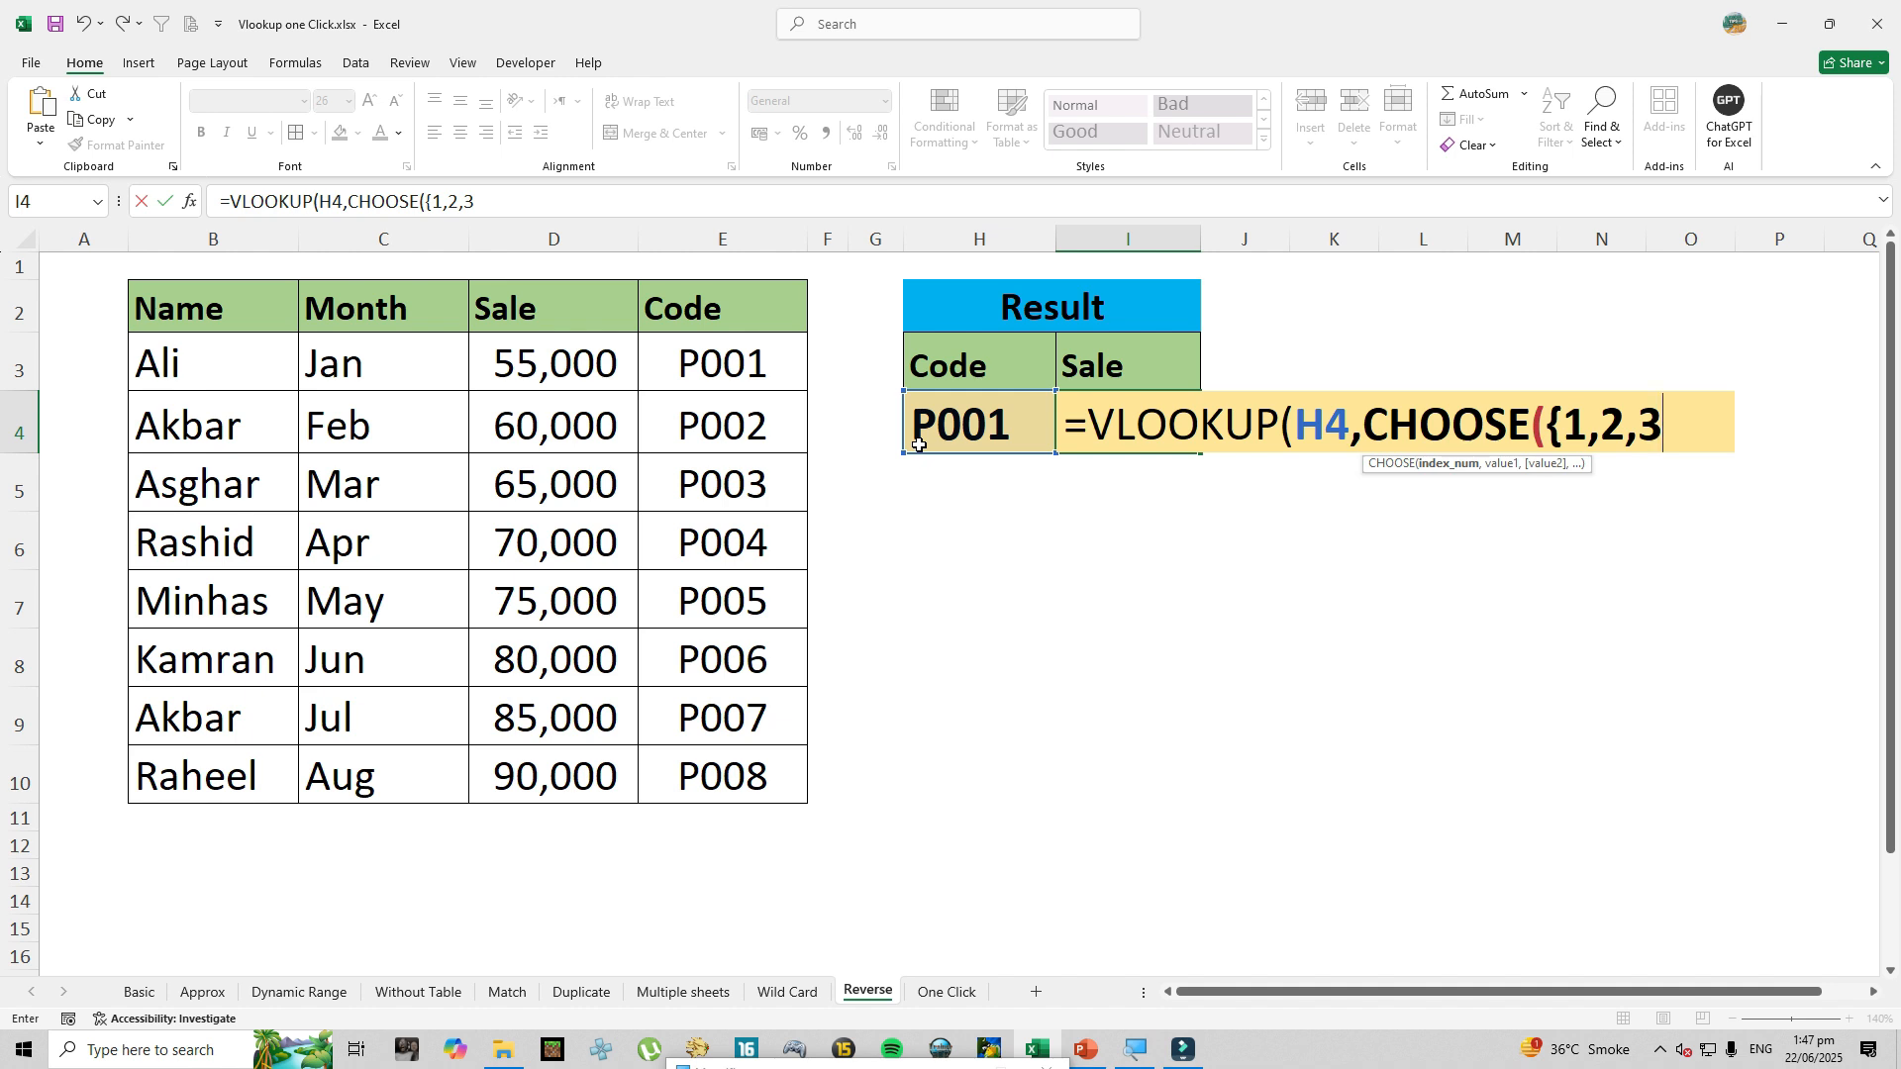
type(",4}")
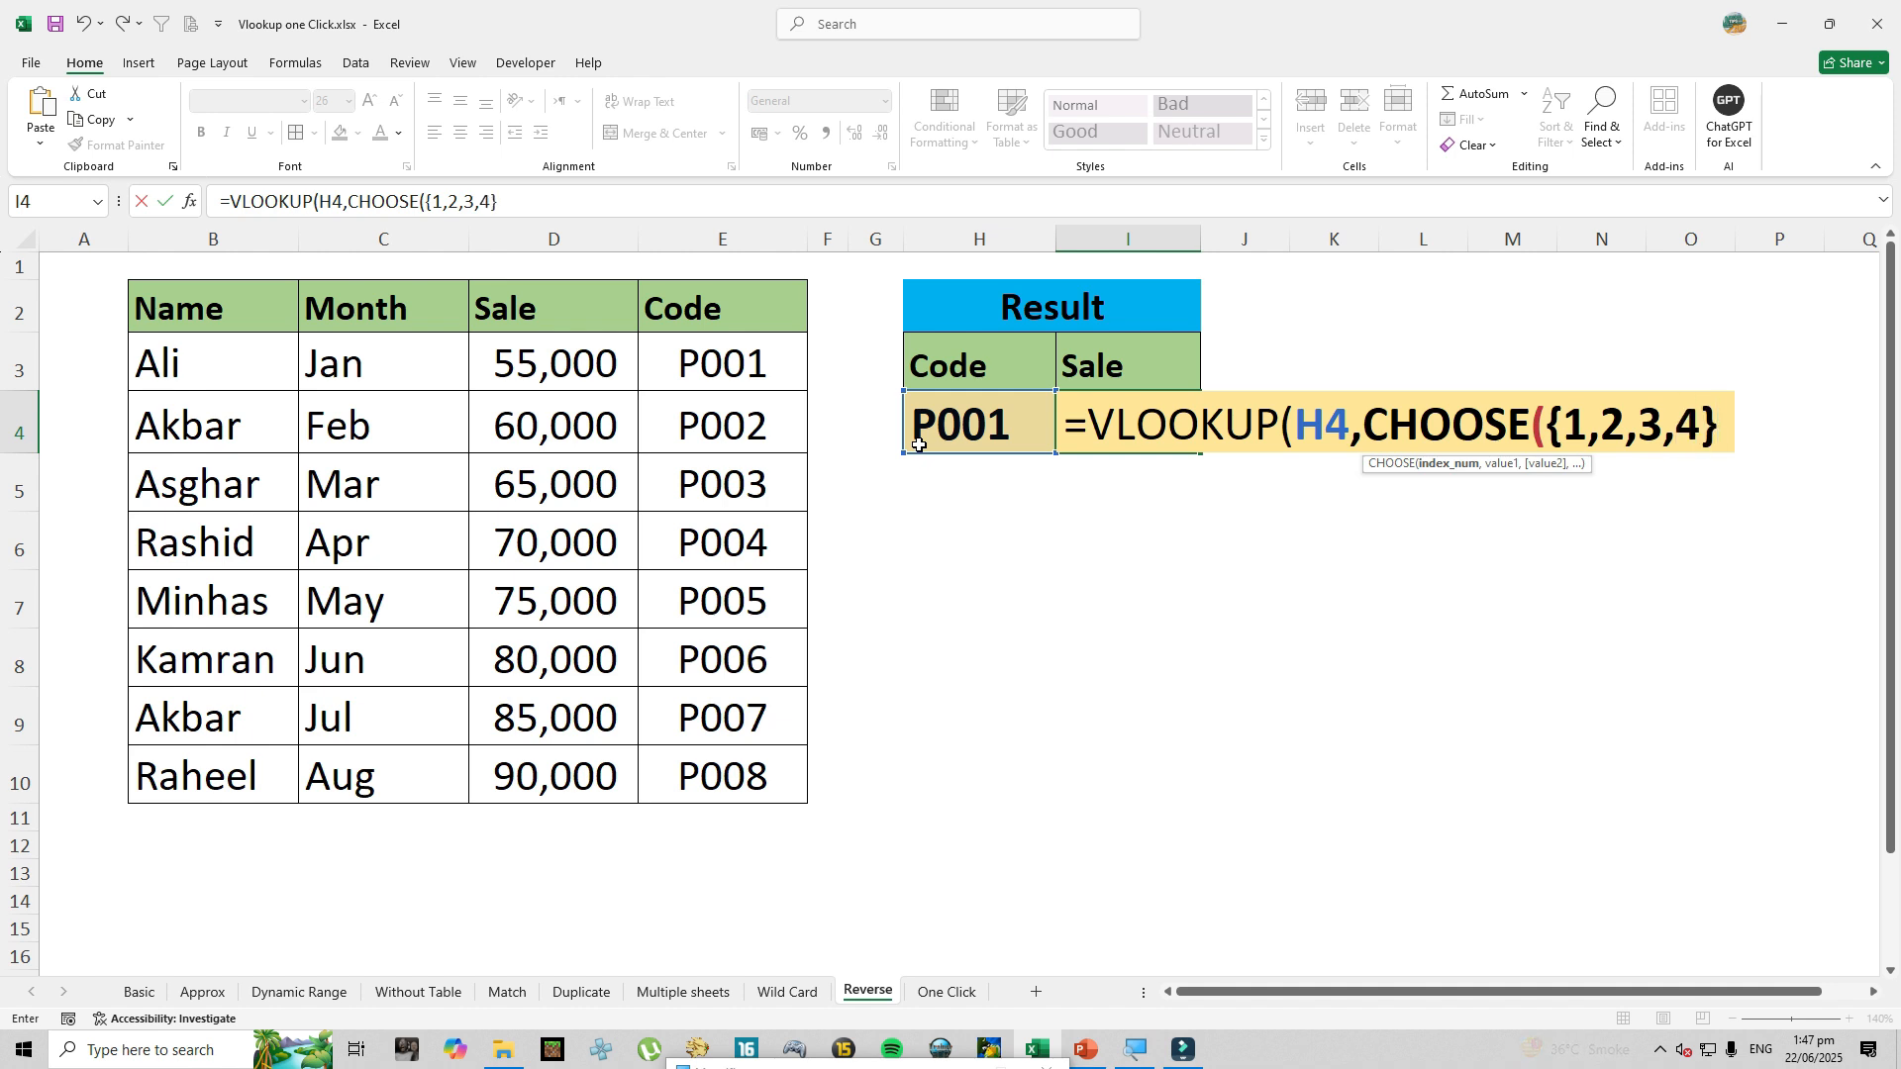
Supply CHOOSE with the table columns in reverse order: E2:E10, D2:D10, C2:C10 and B2:B10.
type(",")
left_click_drag(691, 309, 701, 771)
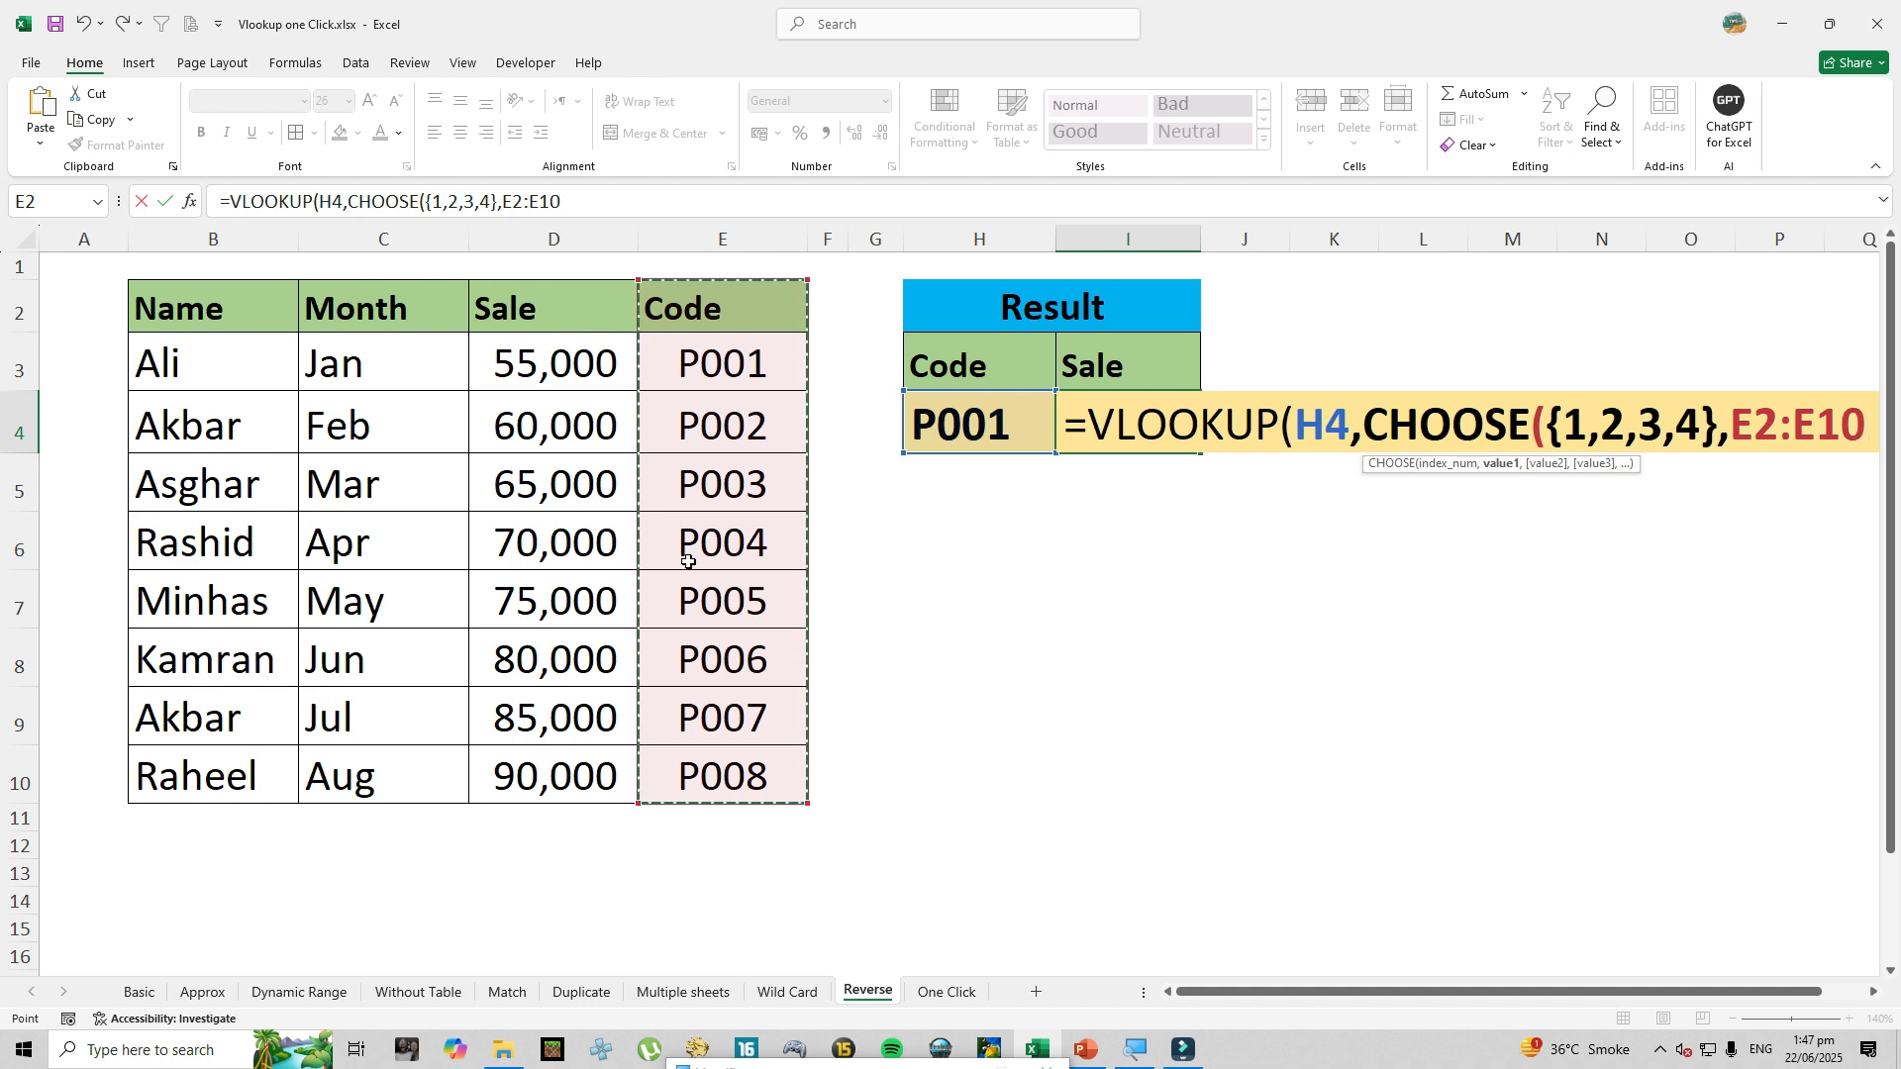
type(",")
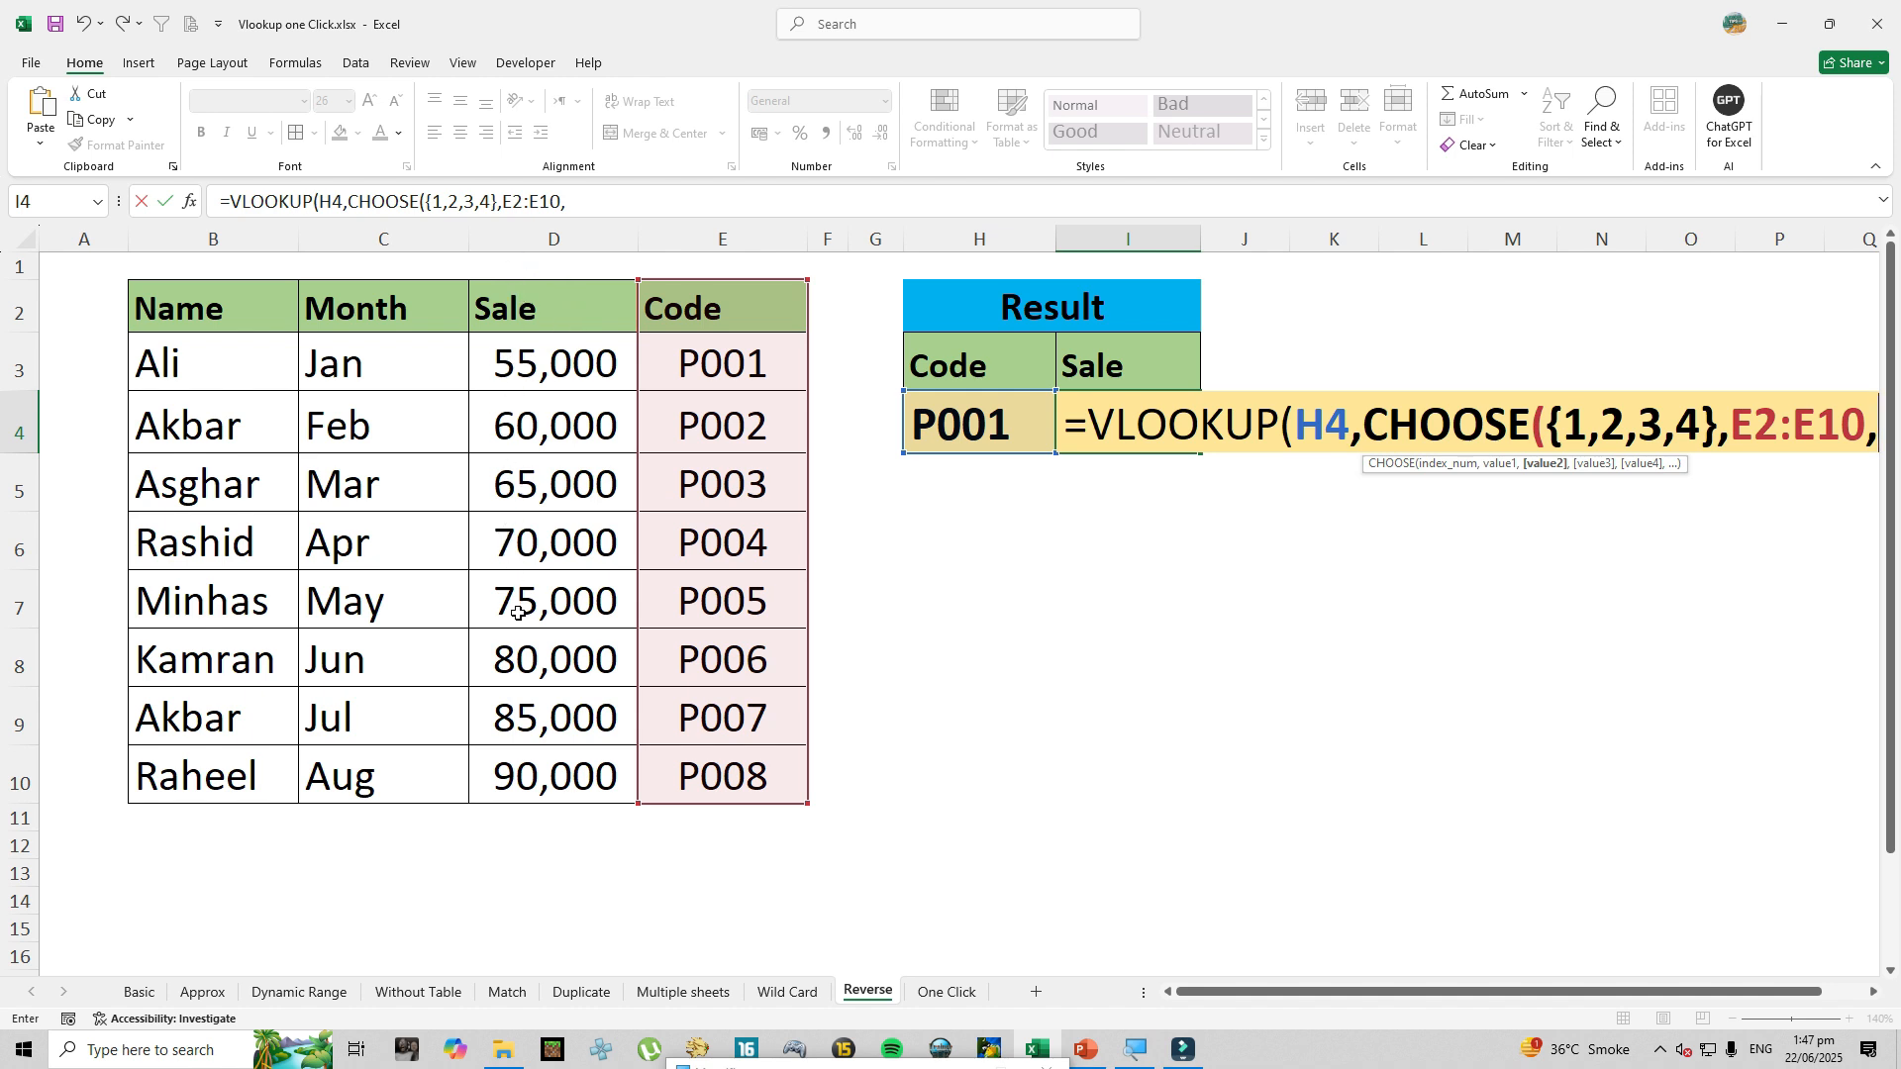
left_click_drag(531, 313, 573, 777)
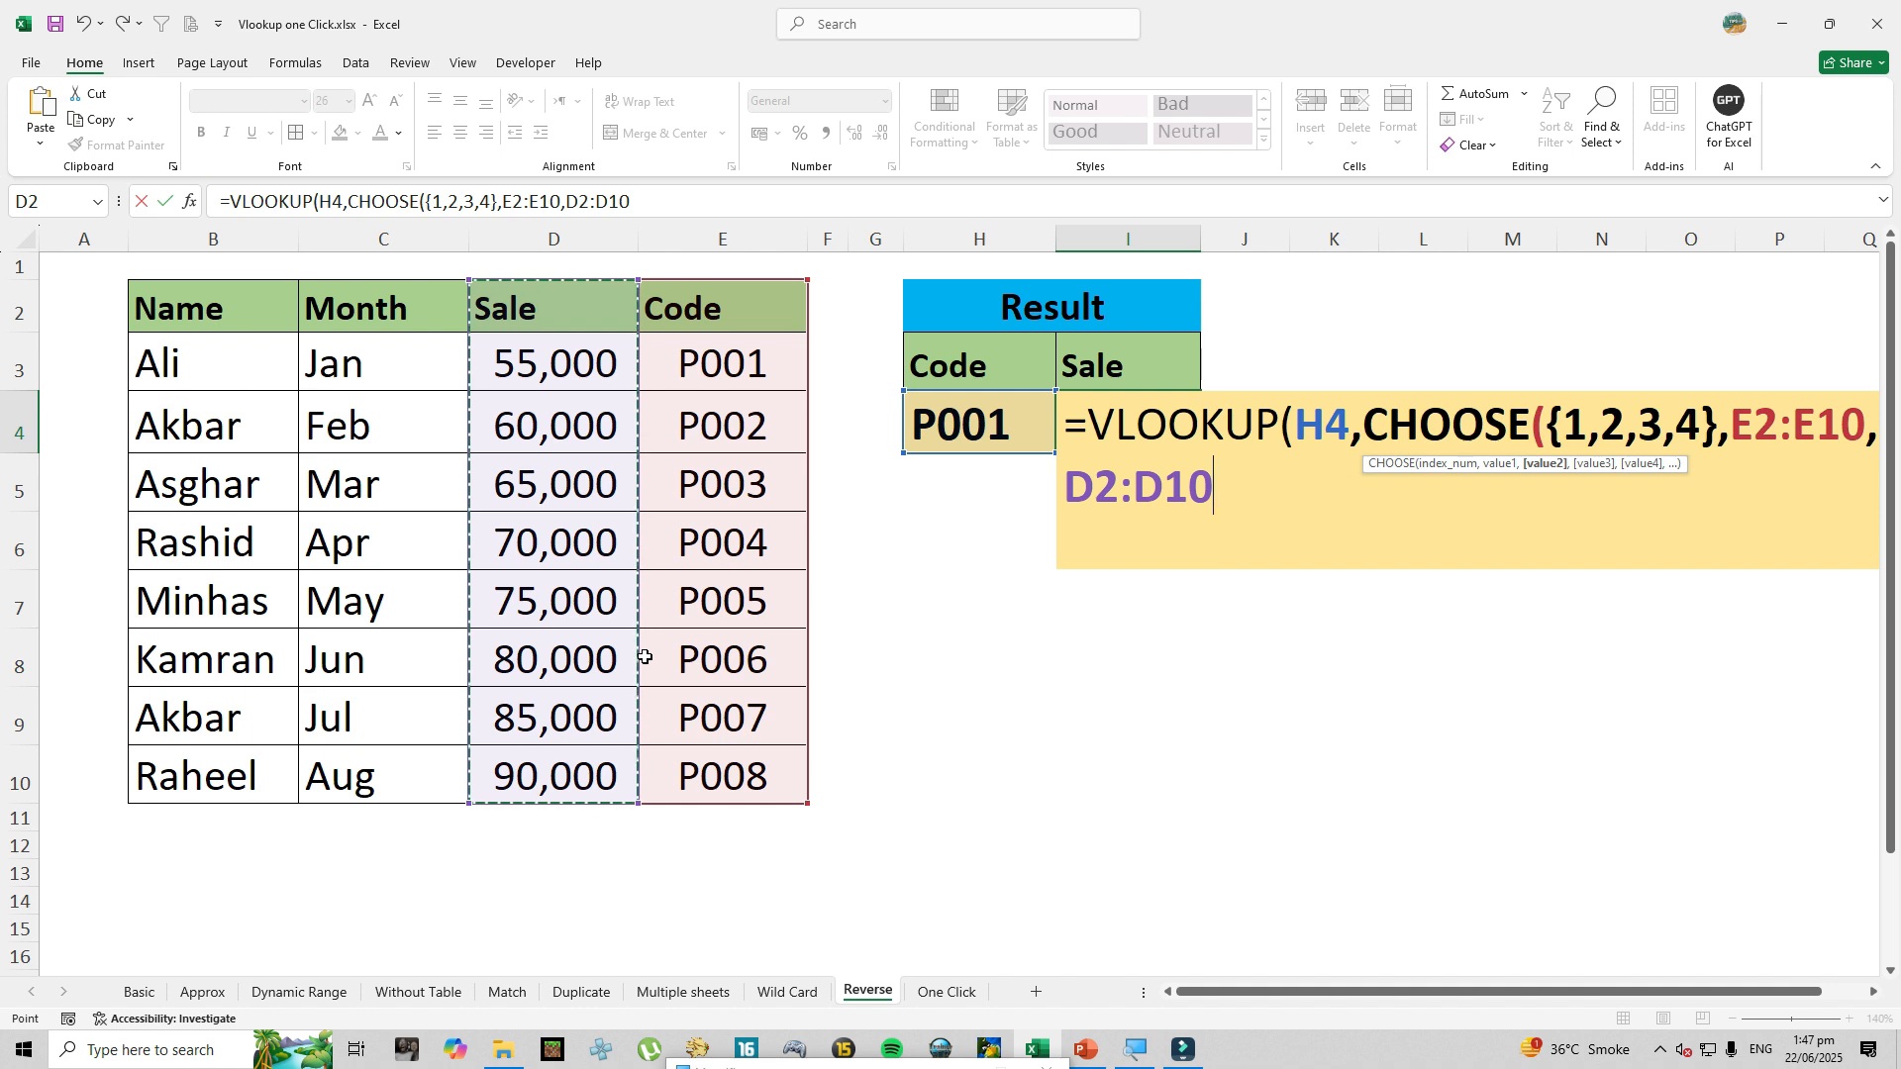
type(",")
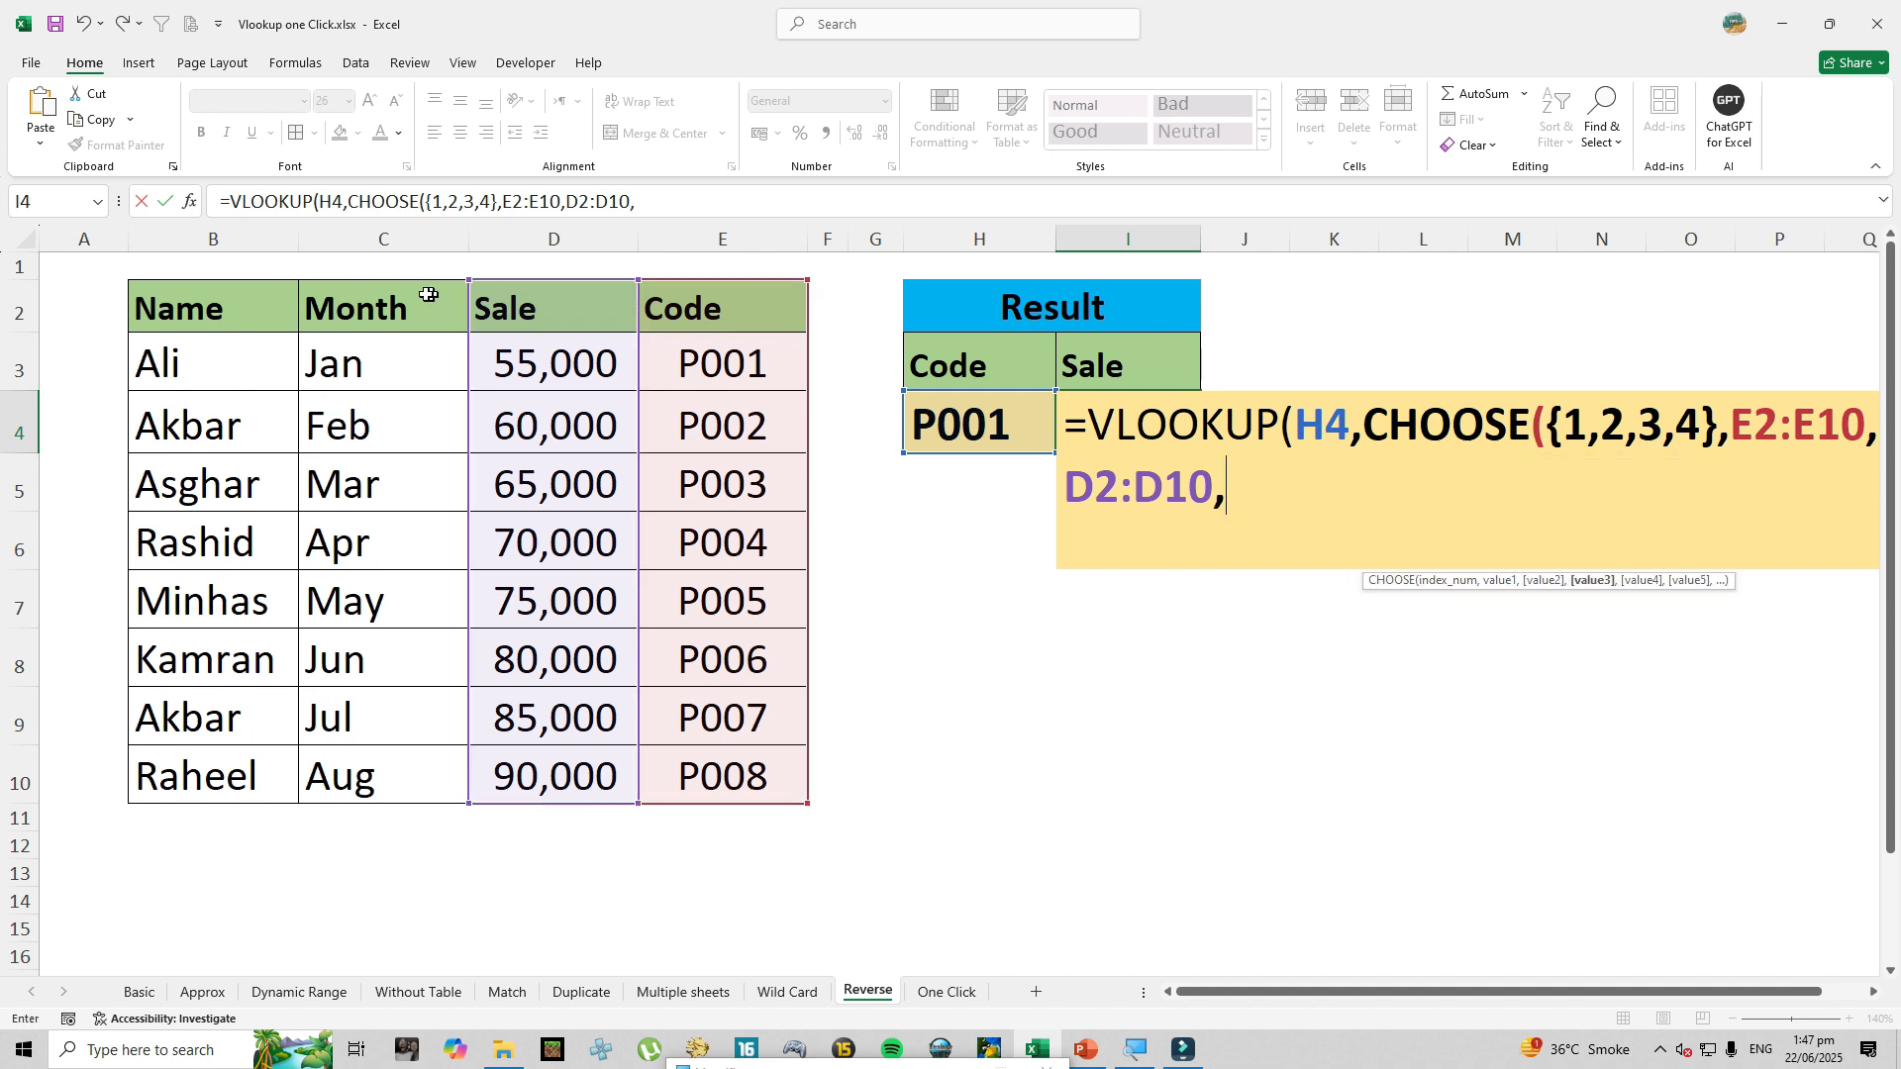
left_click_drag(387, 307, 397, 777)
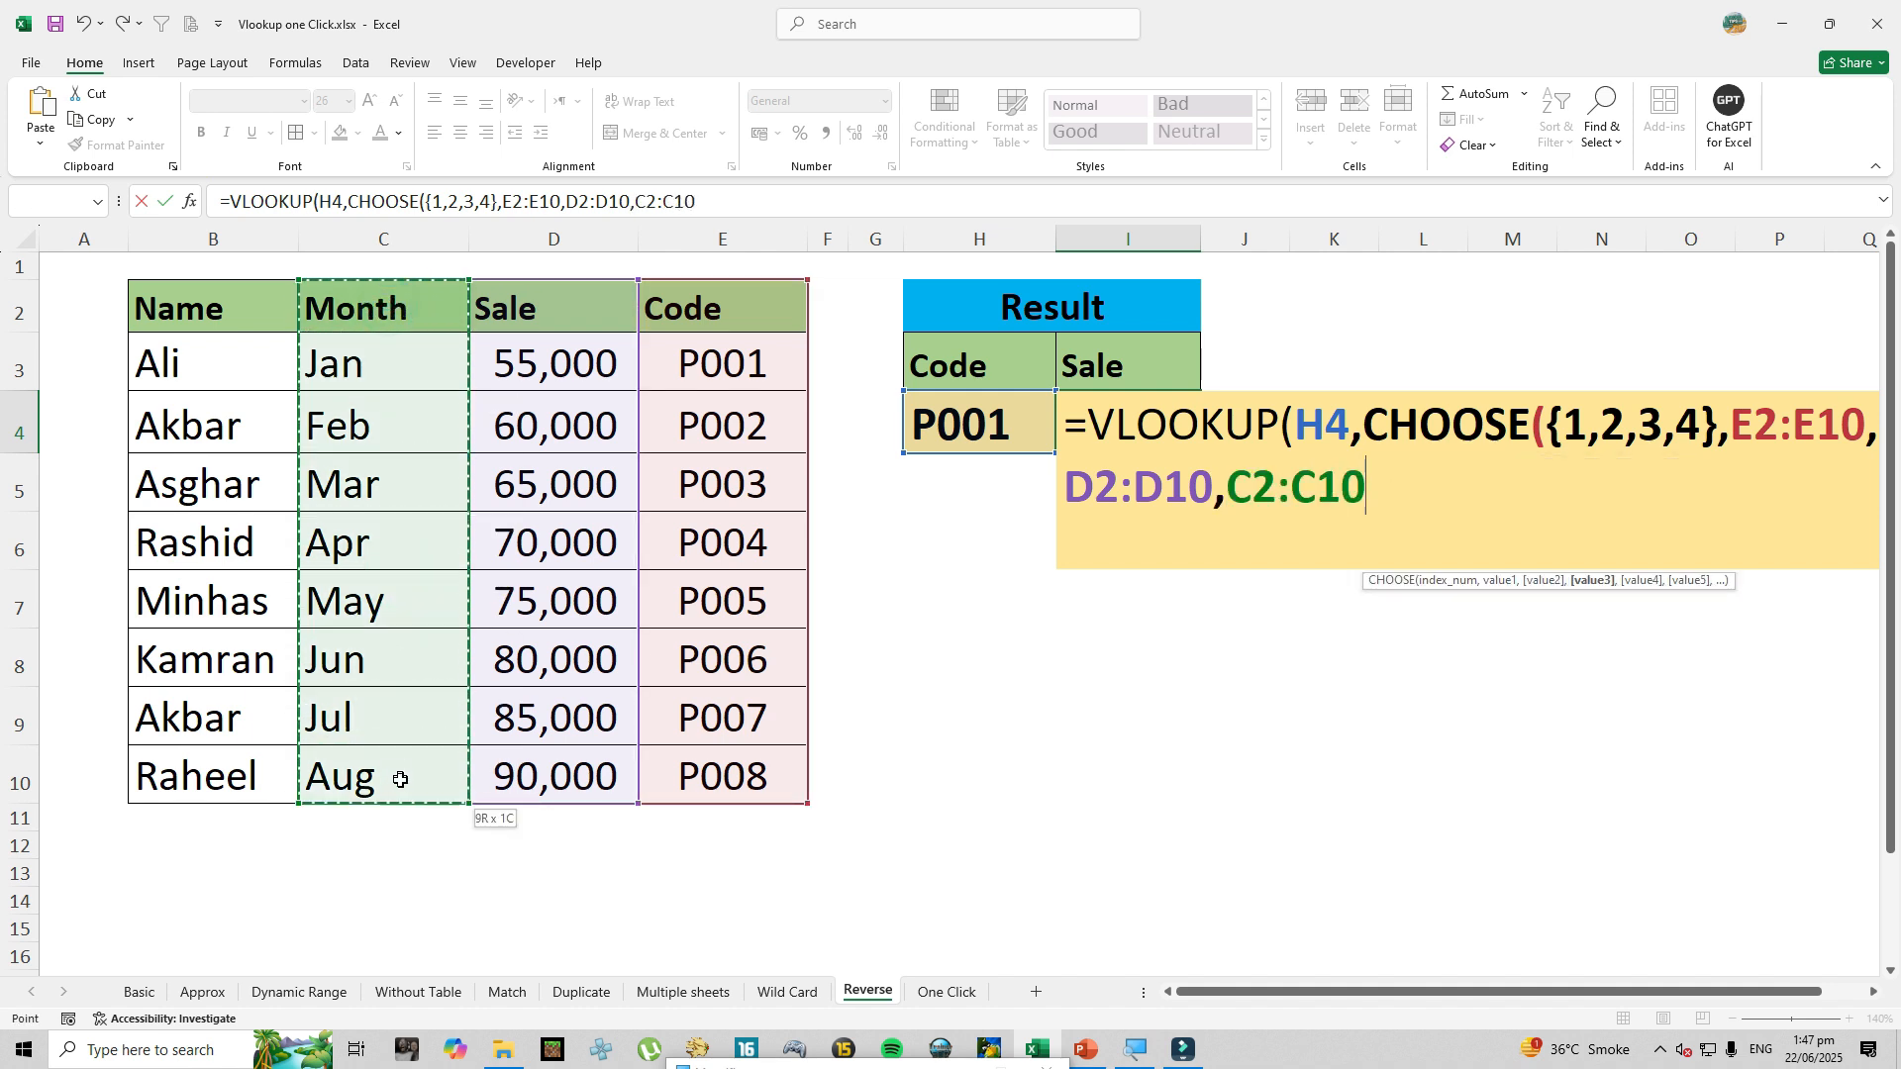
type(",")
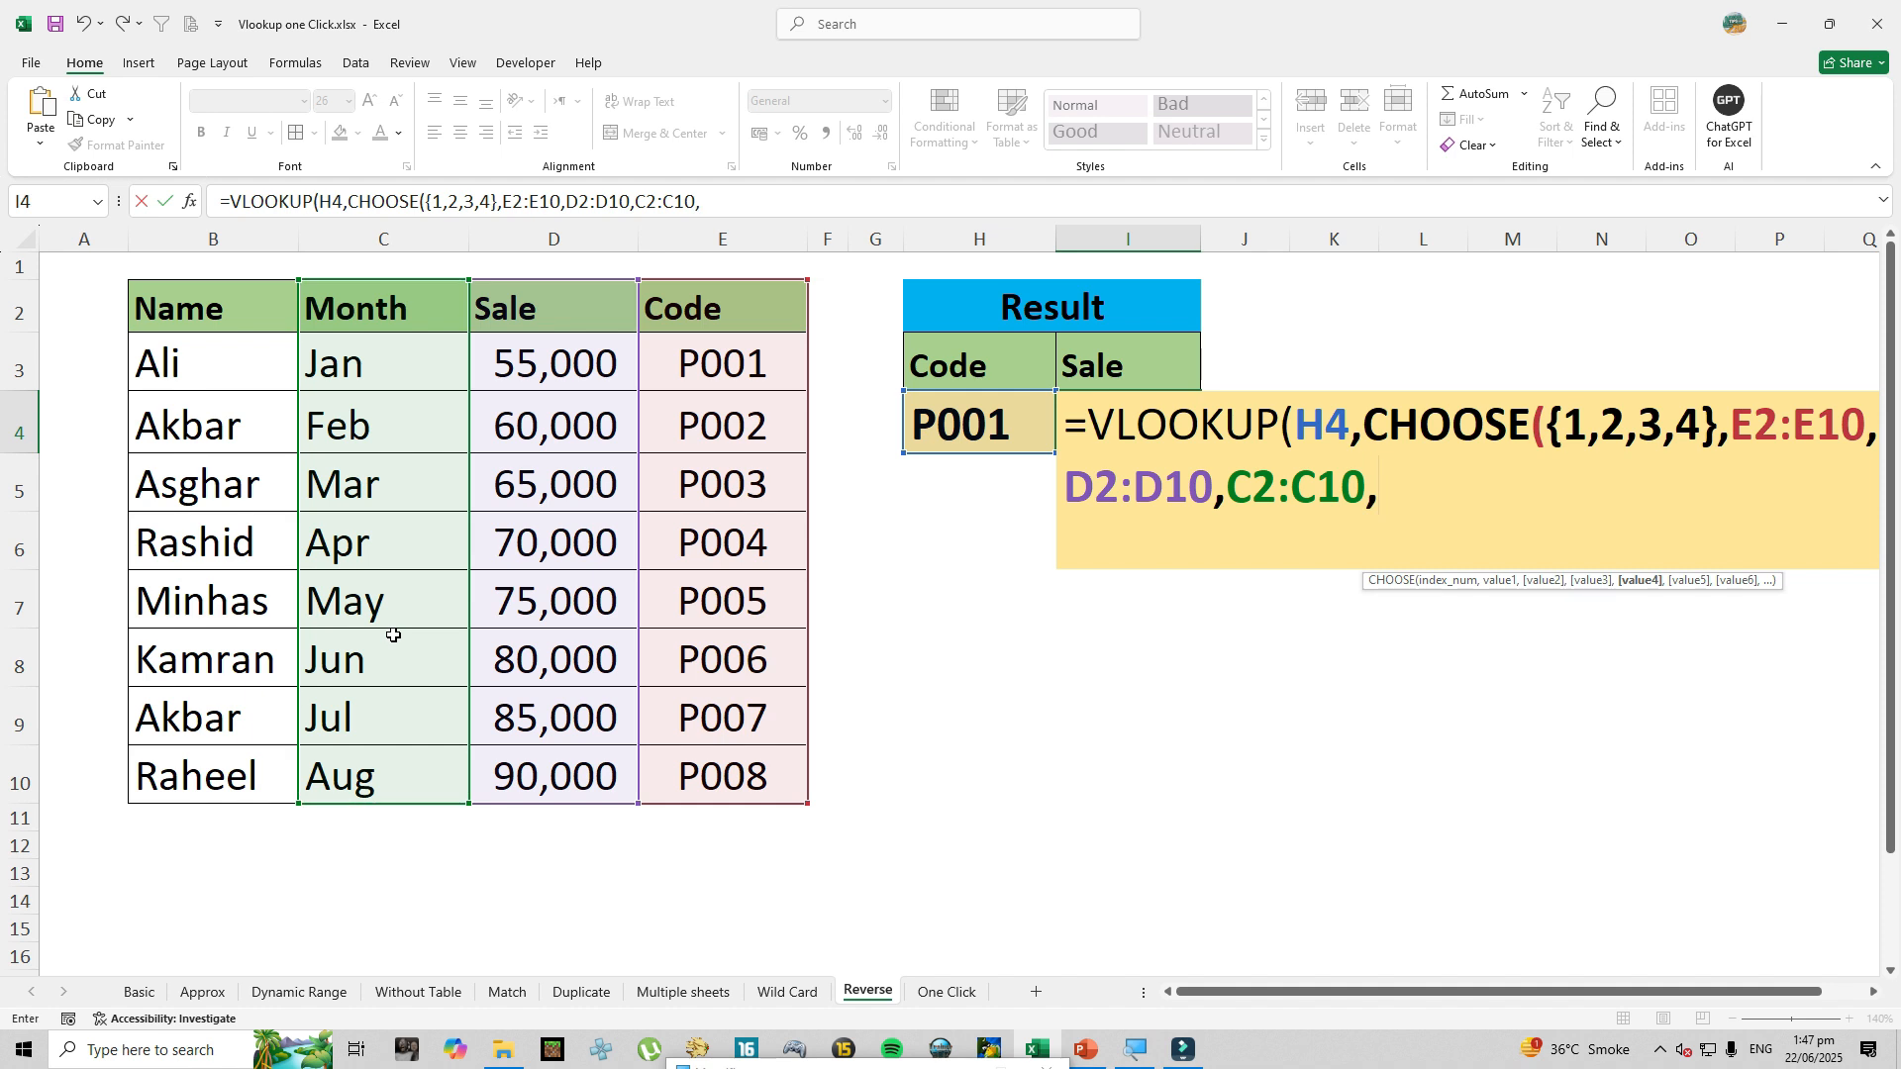
left_click_drag(173, 317, 213, 777)
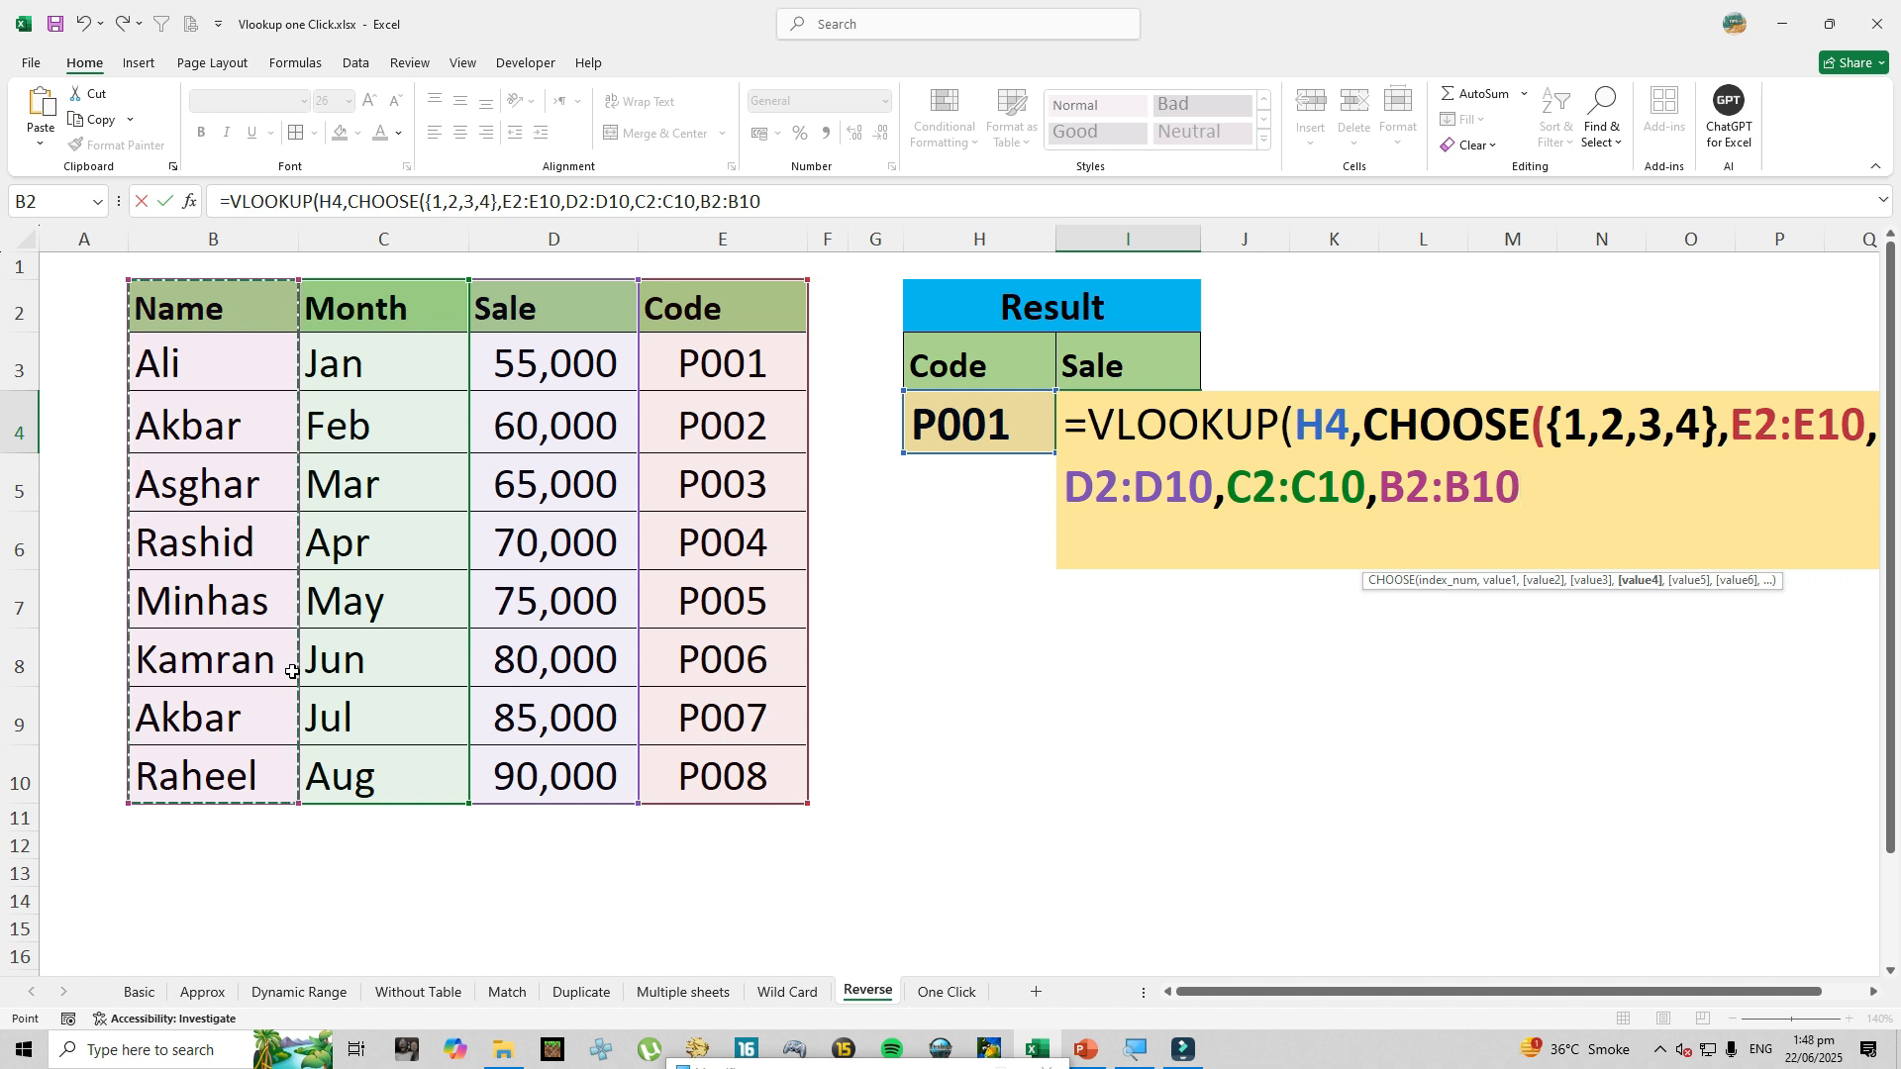
Close CHOOSE and finish the VLOOKUP in I4 with column index 2 and exact match 0.
type("),2")
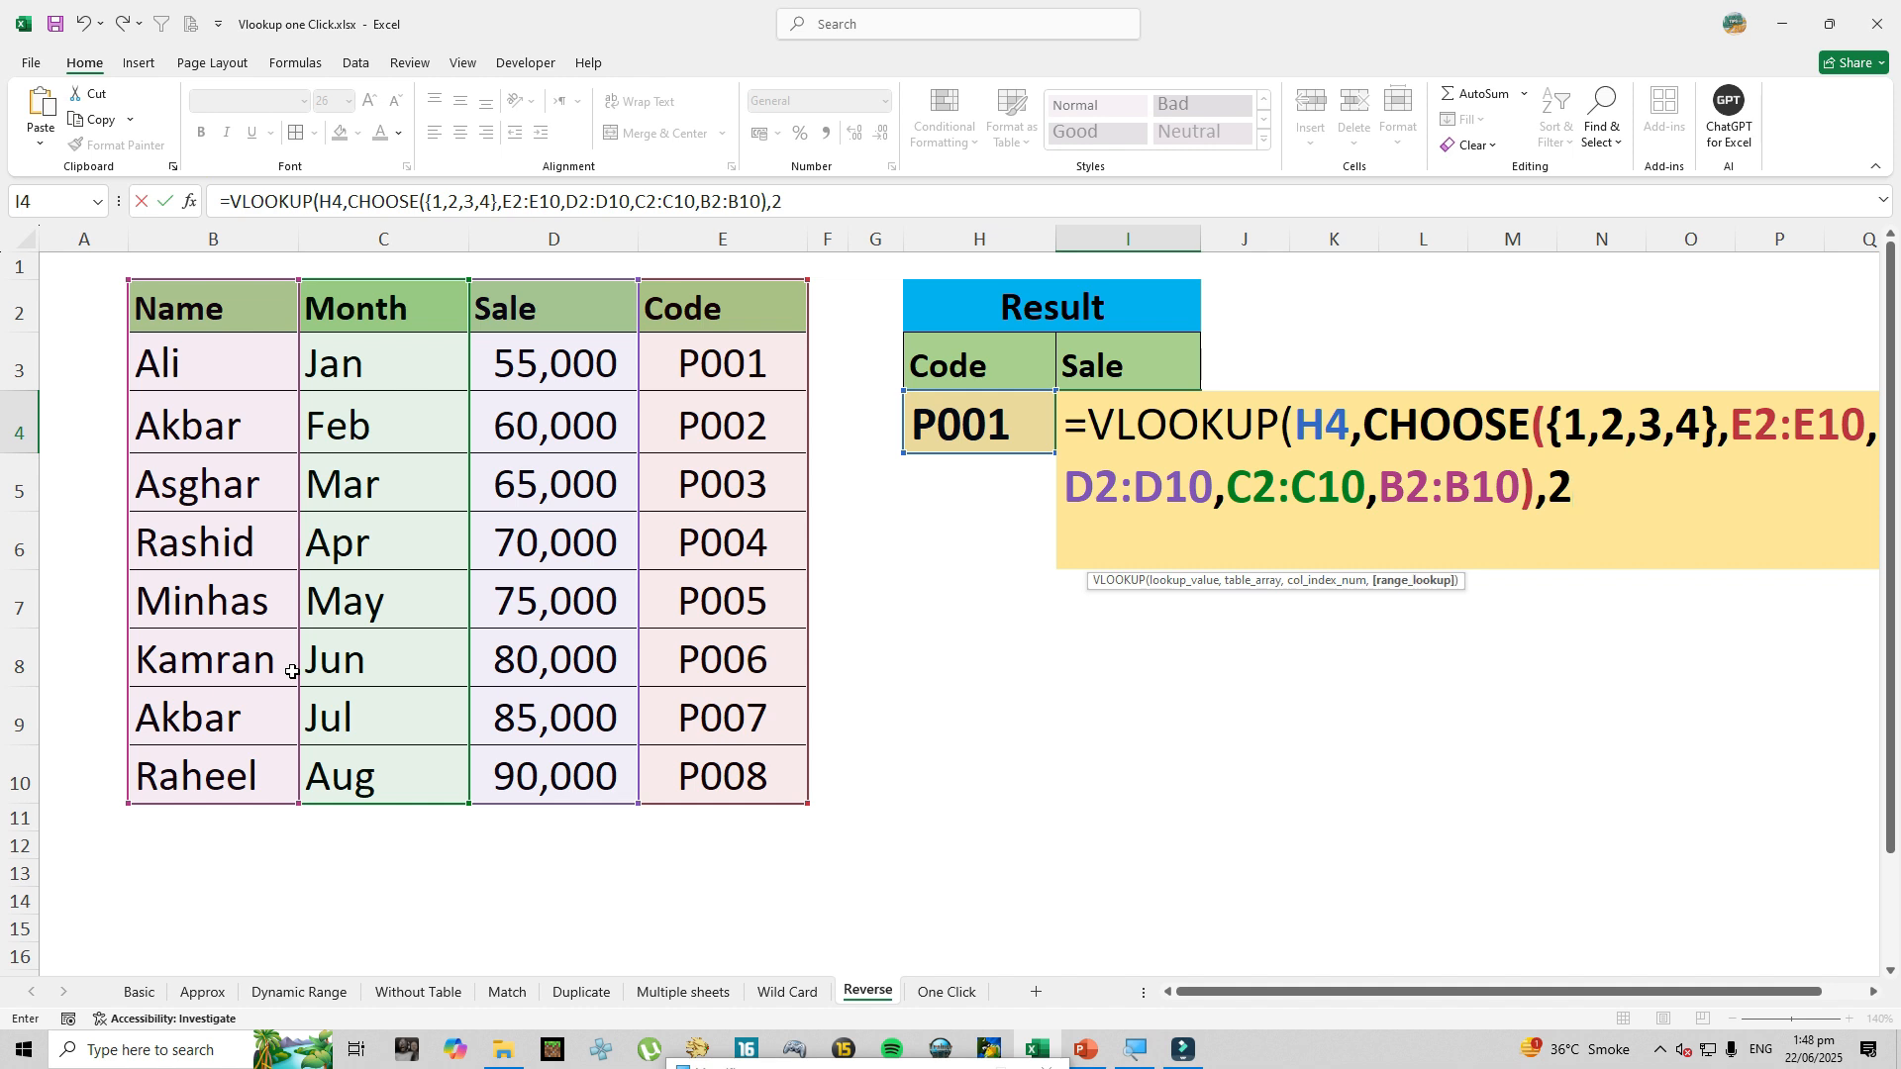
type(",0)")
key("Return")
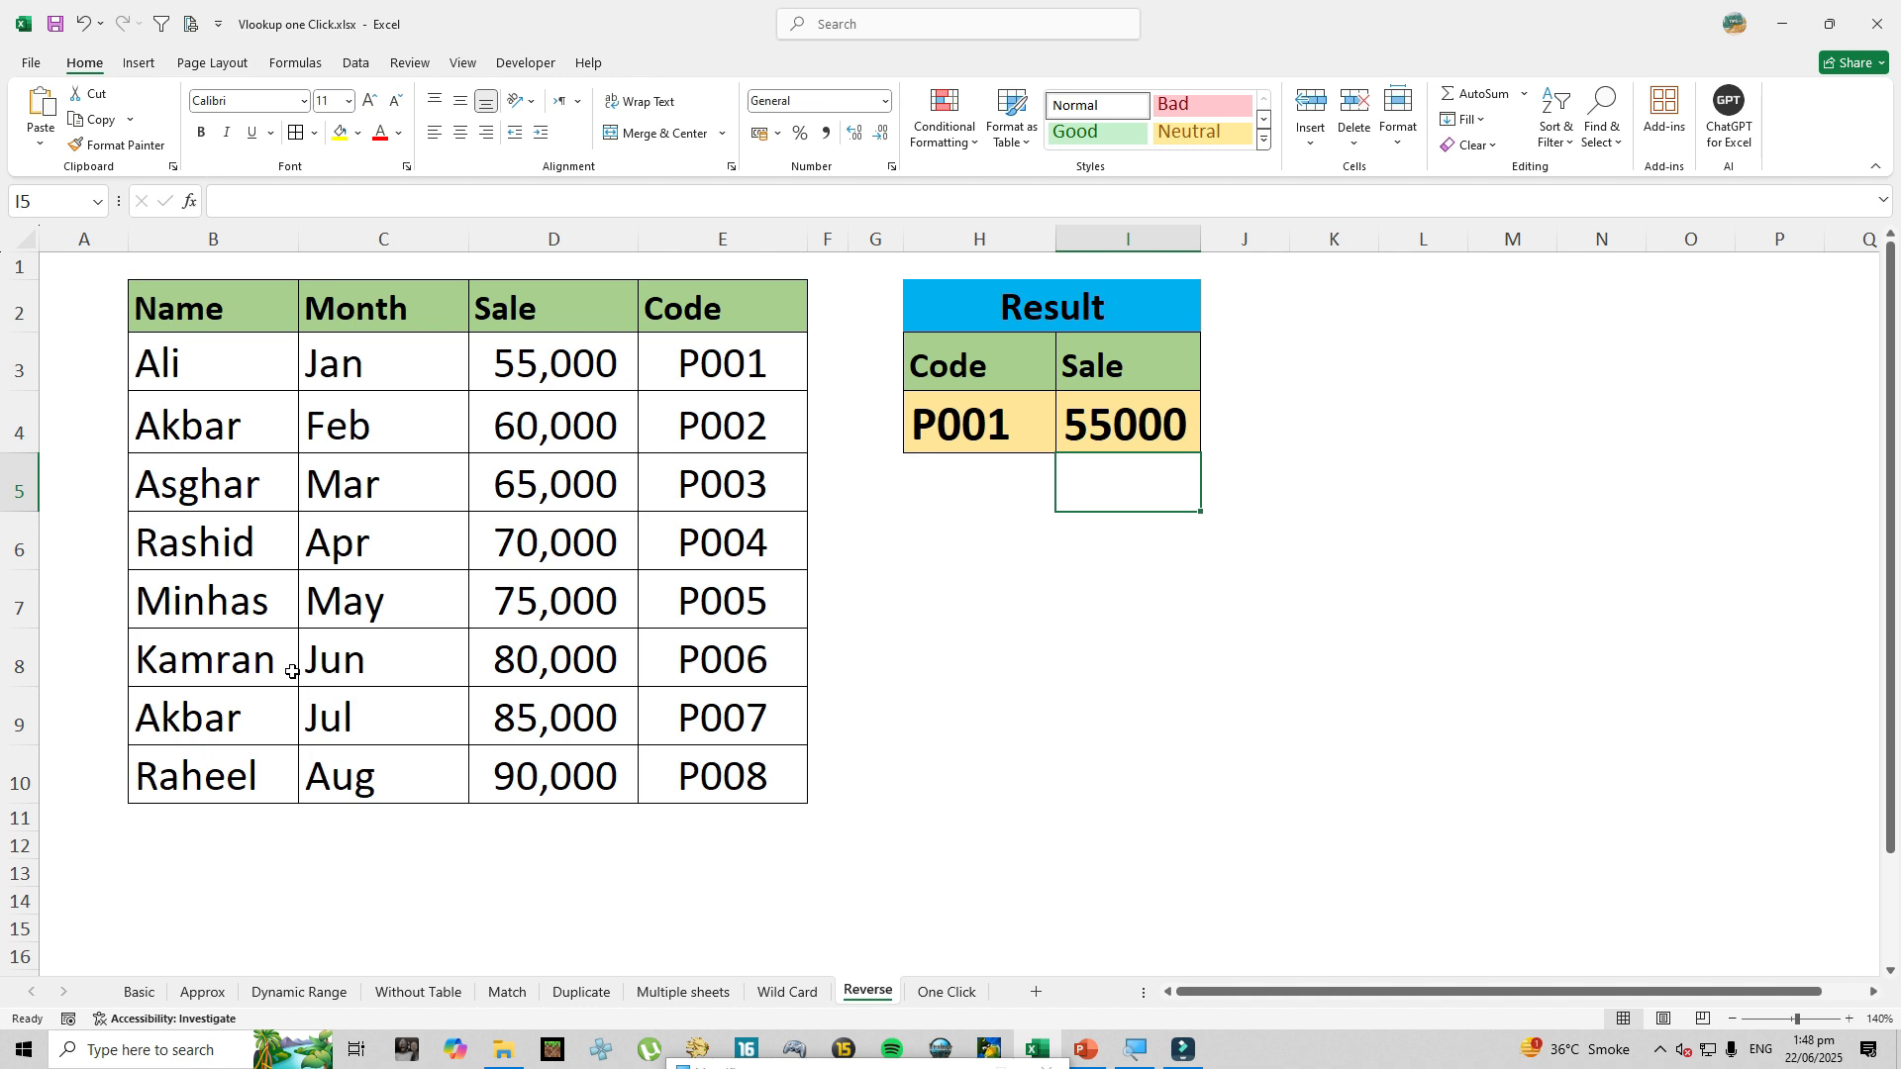
left_click(957, 416)
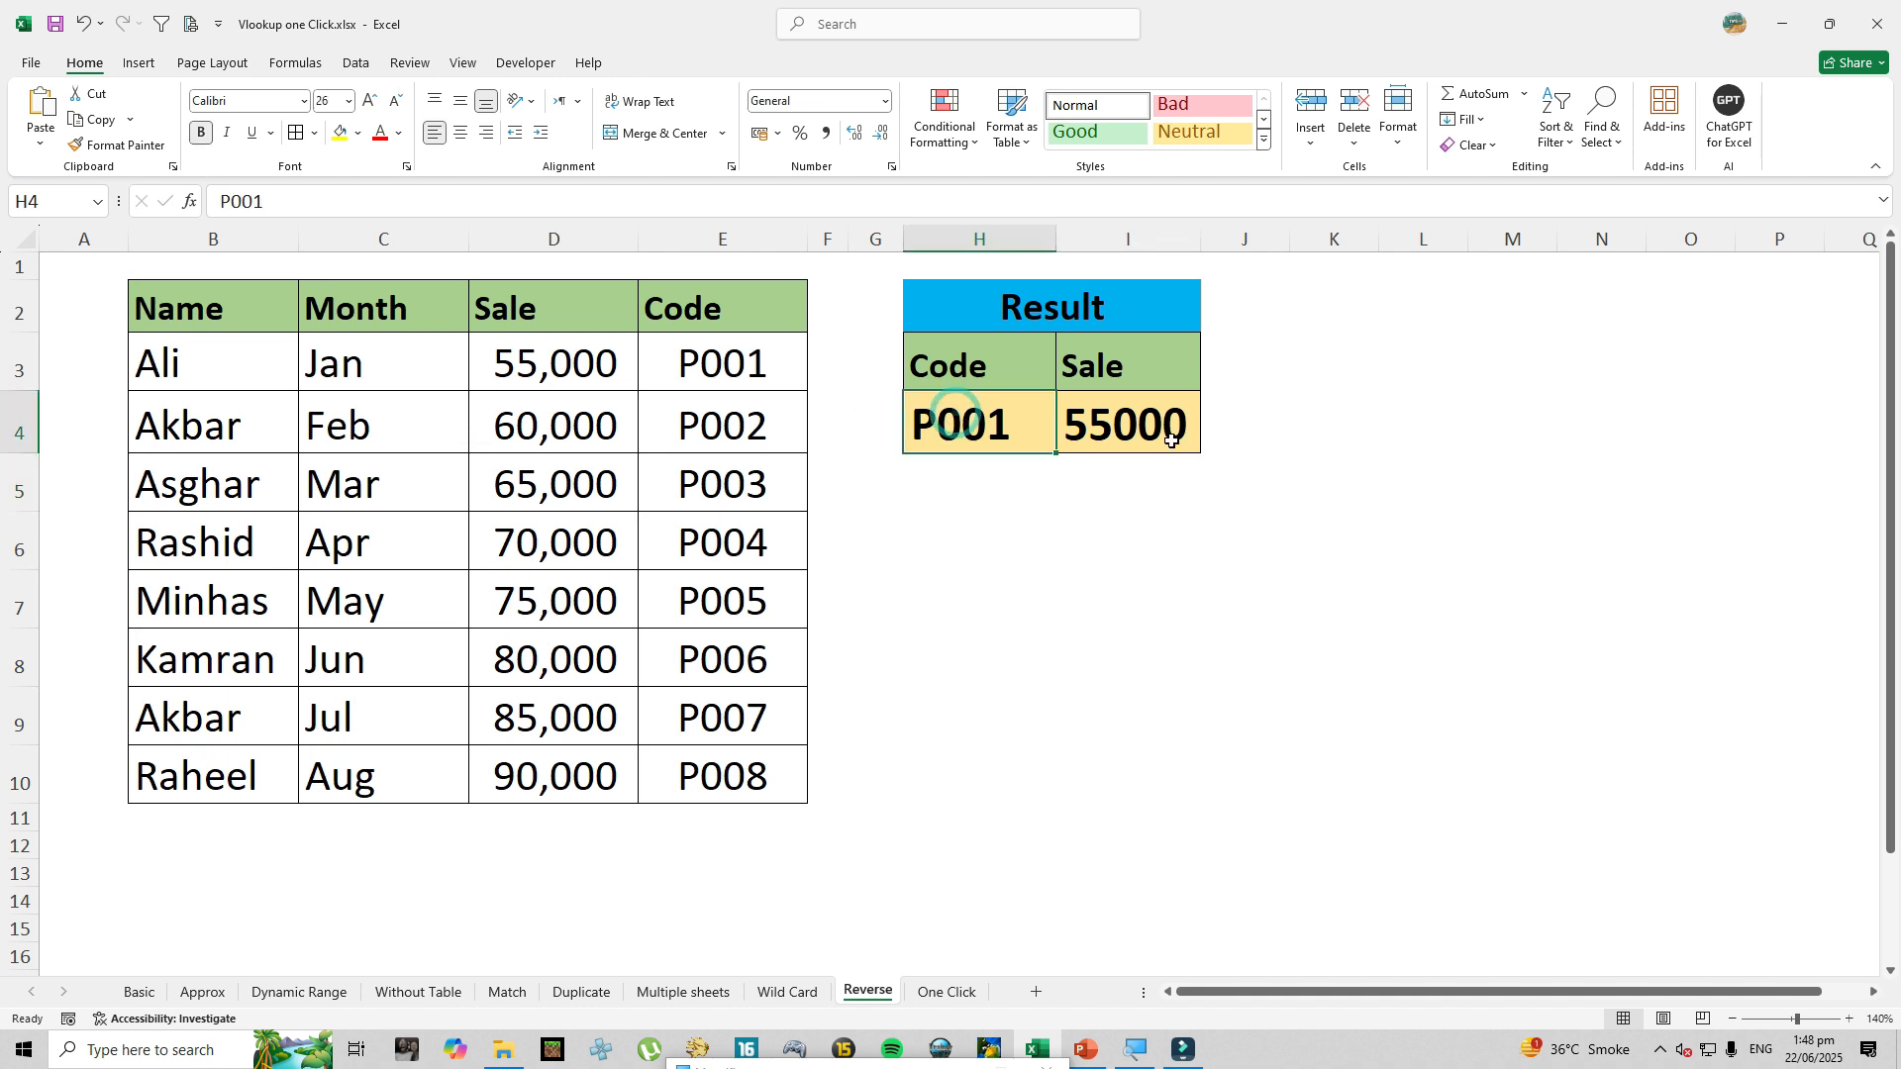
Change the lookup code in H4 to P003 and check the Sale result in I4.
left_click(1154, 433)
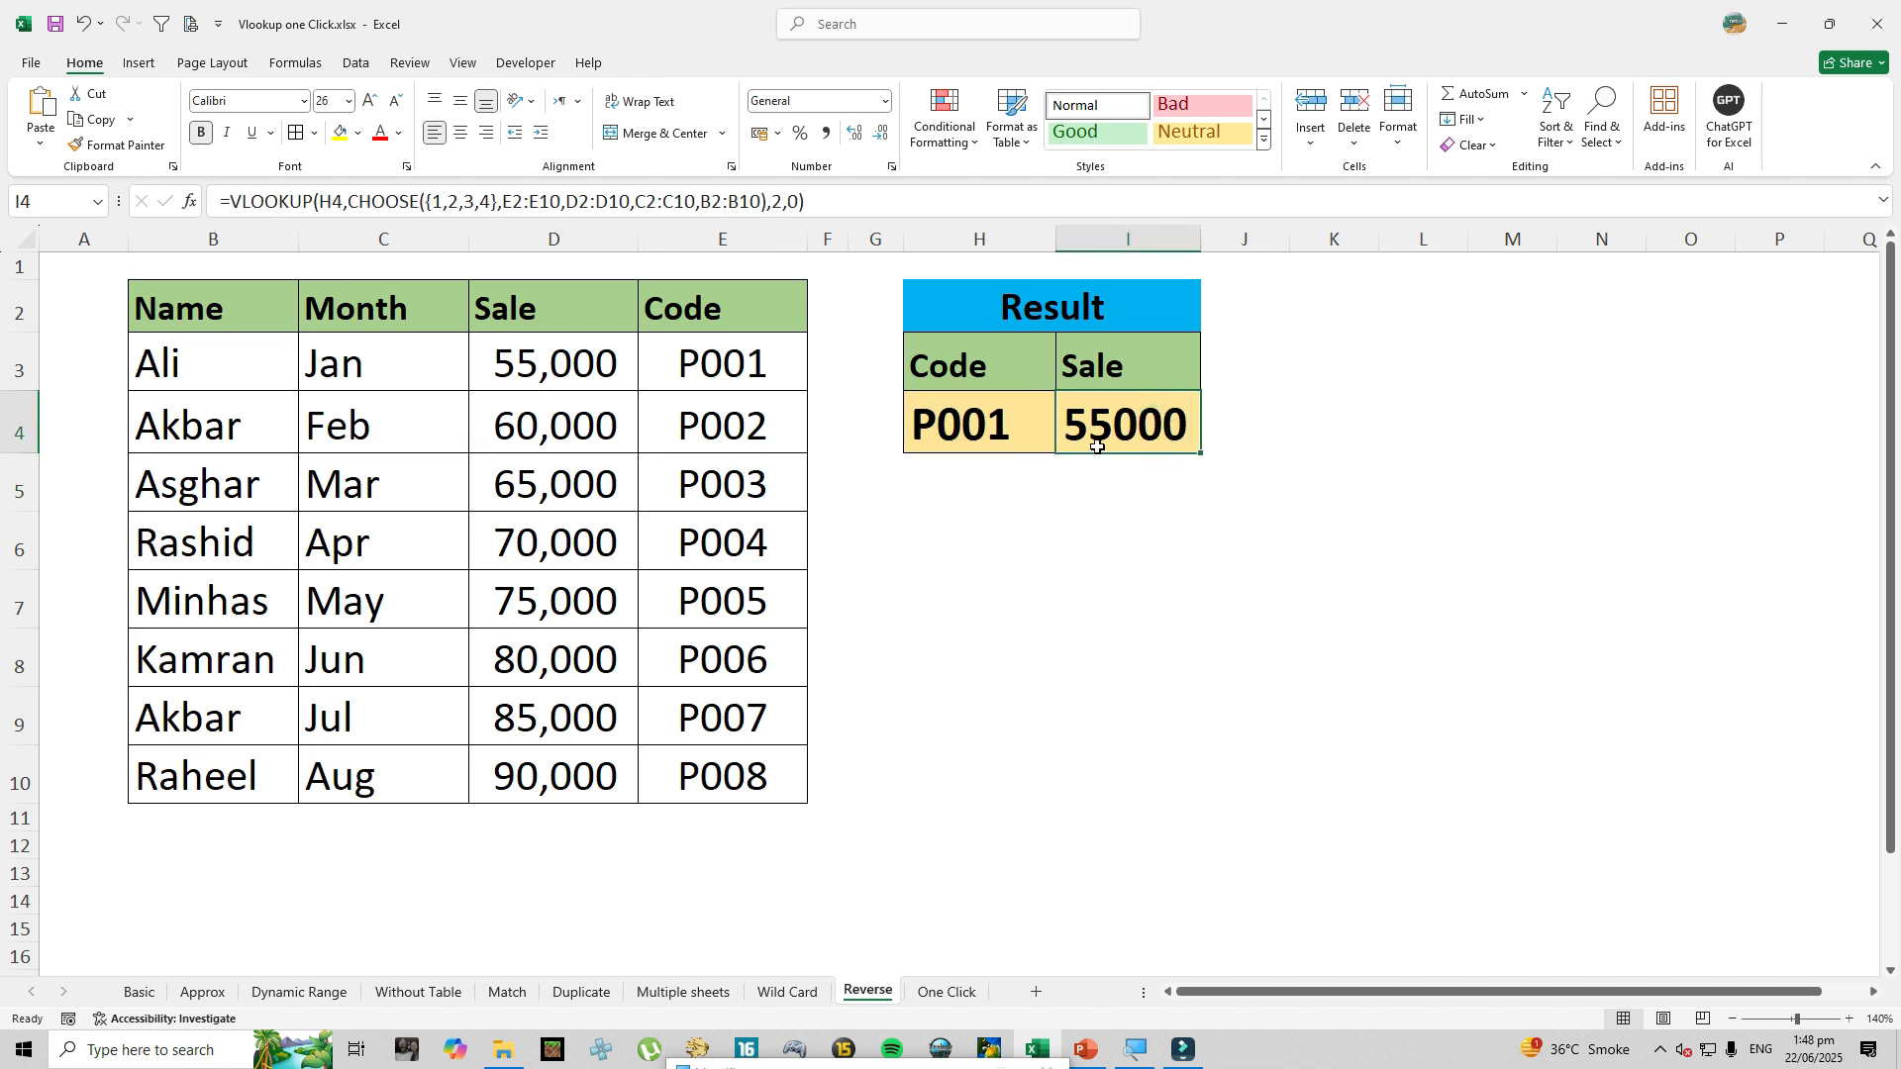
double_click(555, 372)
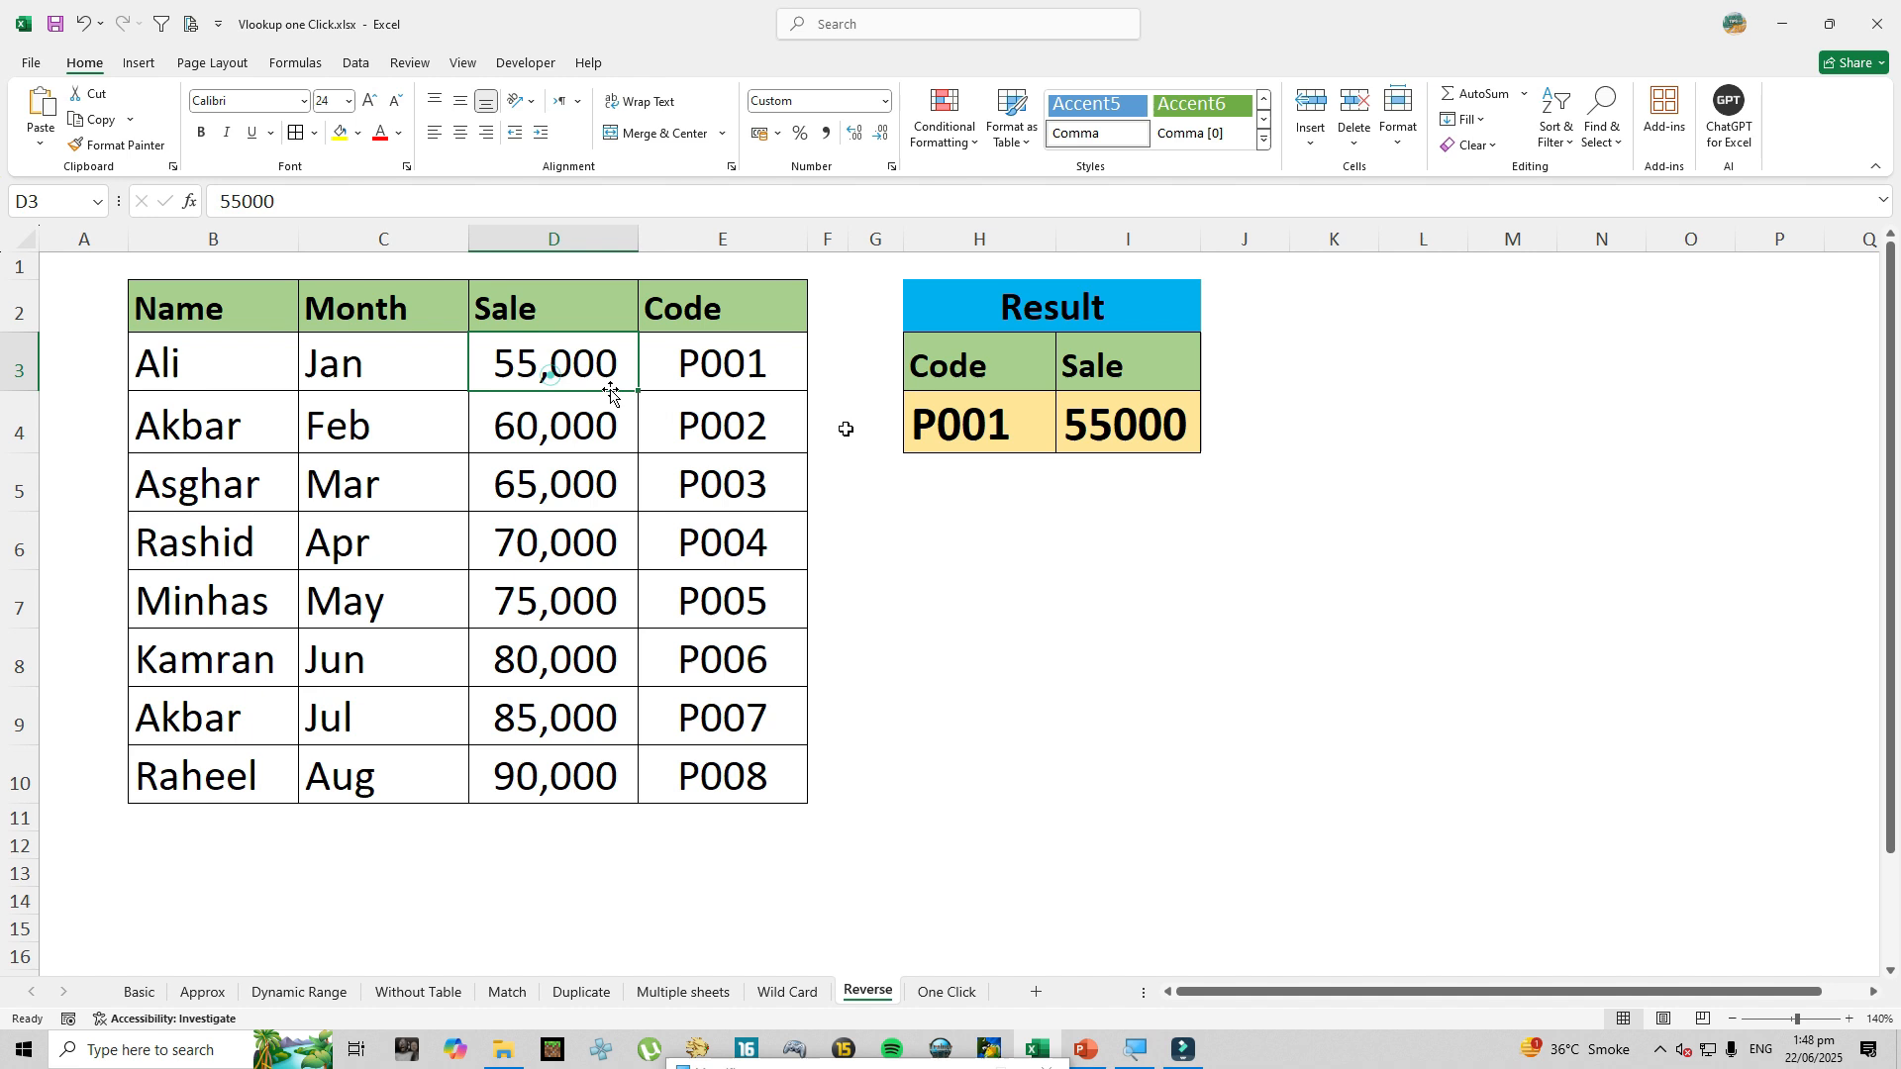
double_click(1015, 426)
key("BackSpace")
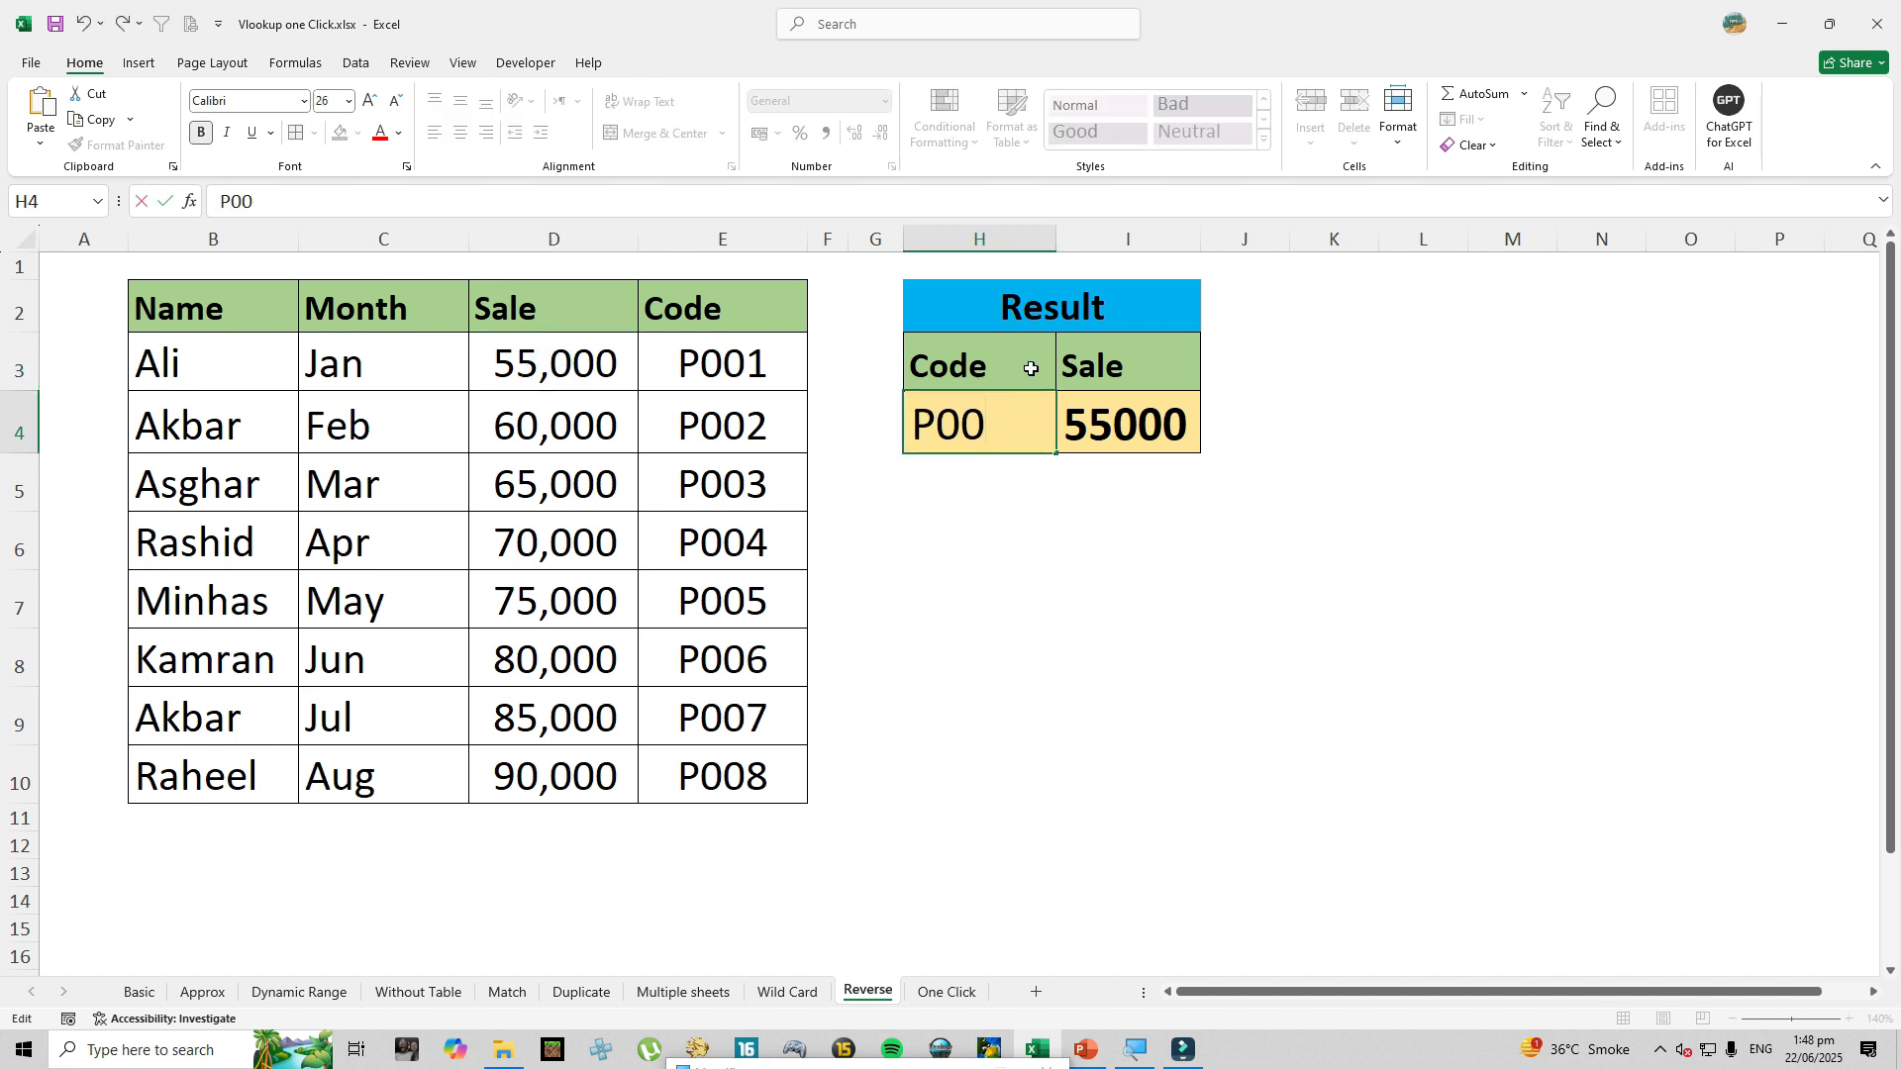
type("3")
key("Return")
left_click(1142, 423)
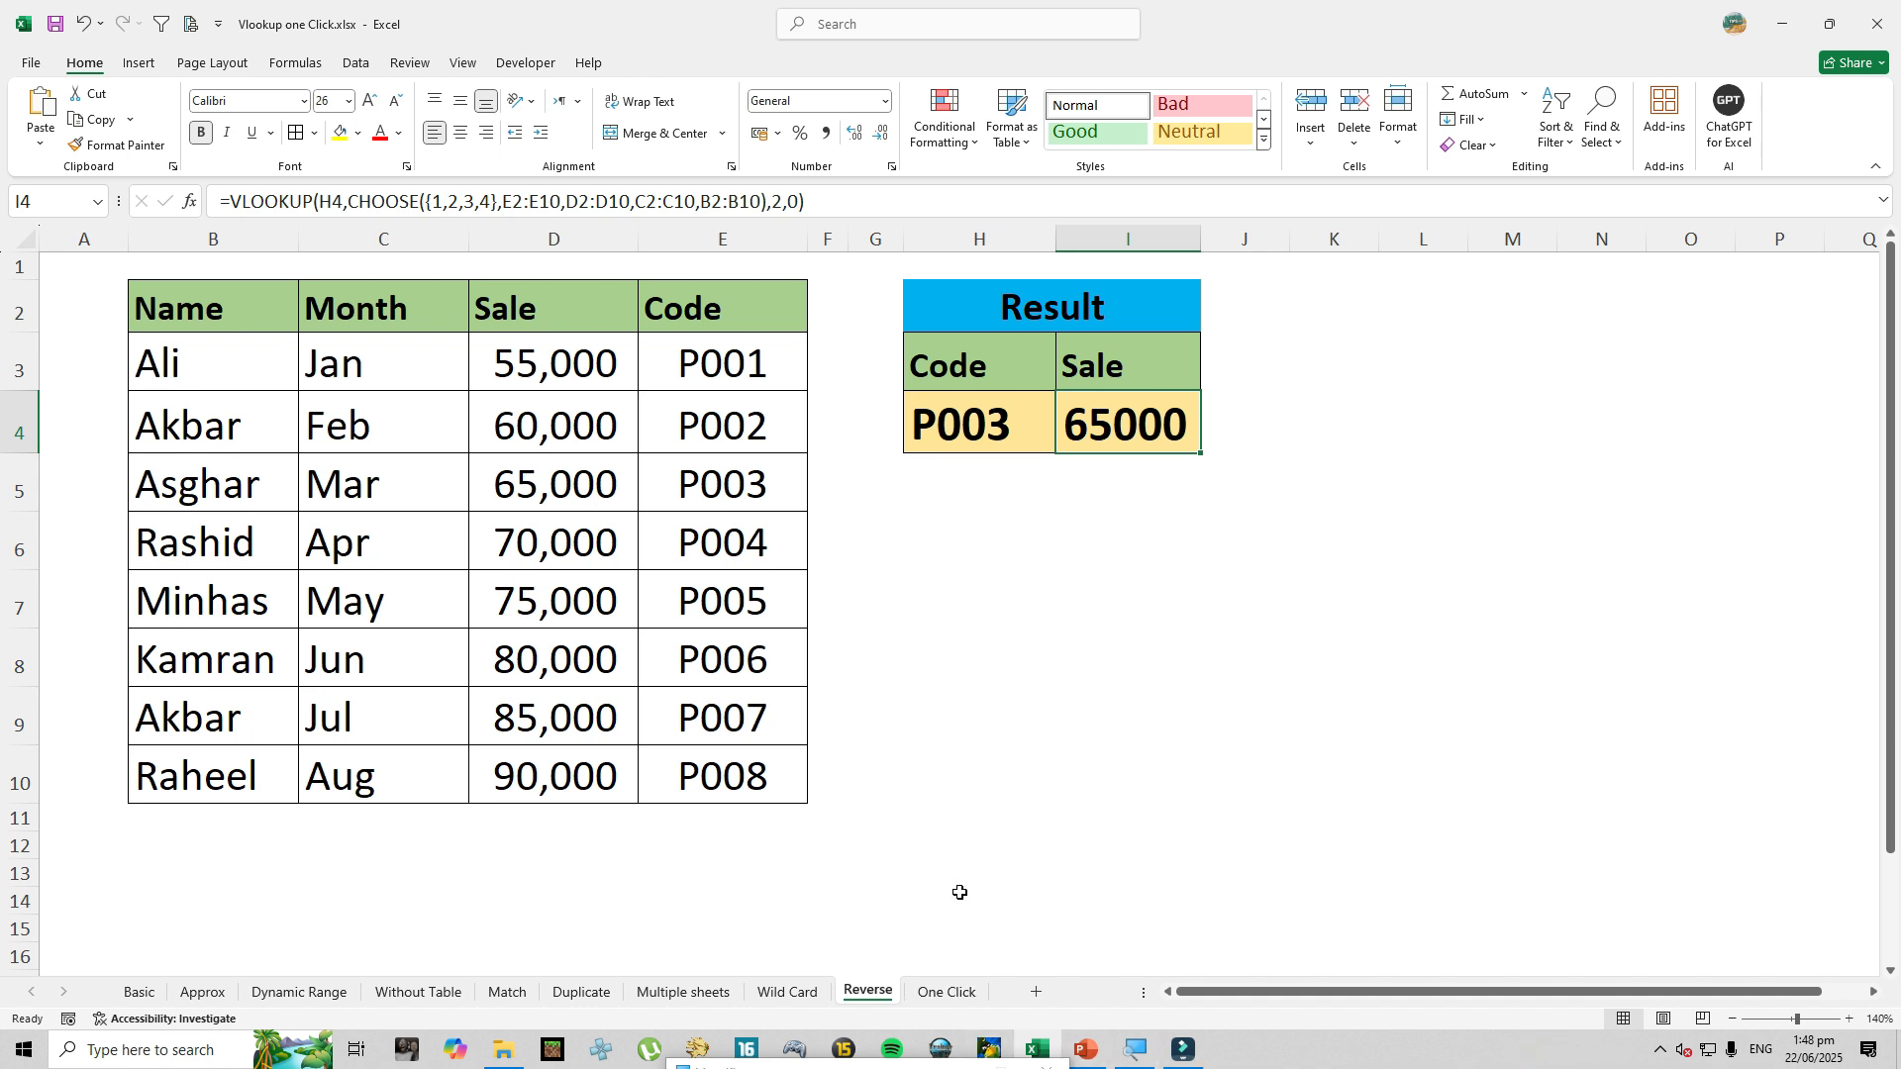
Switch to the One Click worksheet and select the empty result range I4:K8 under Name, Month and Sale.
left_click(943, 994)
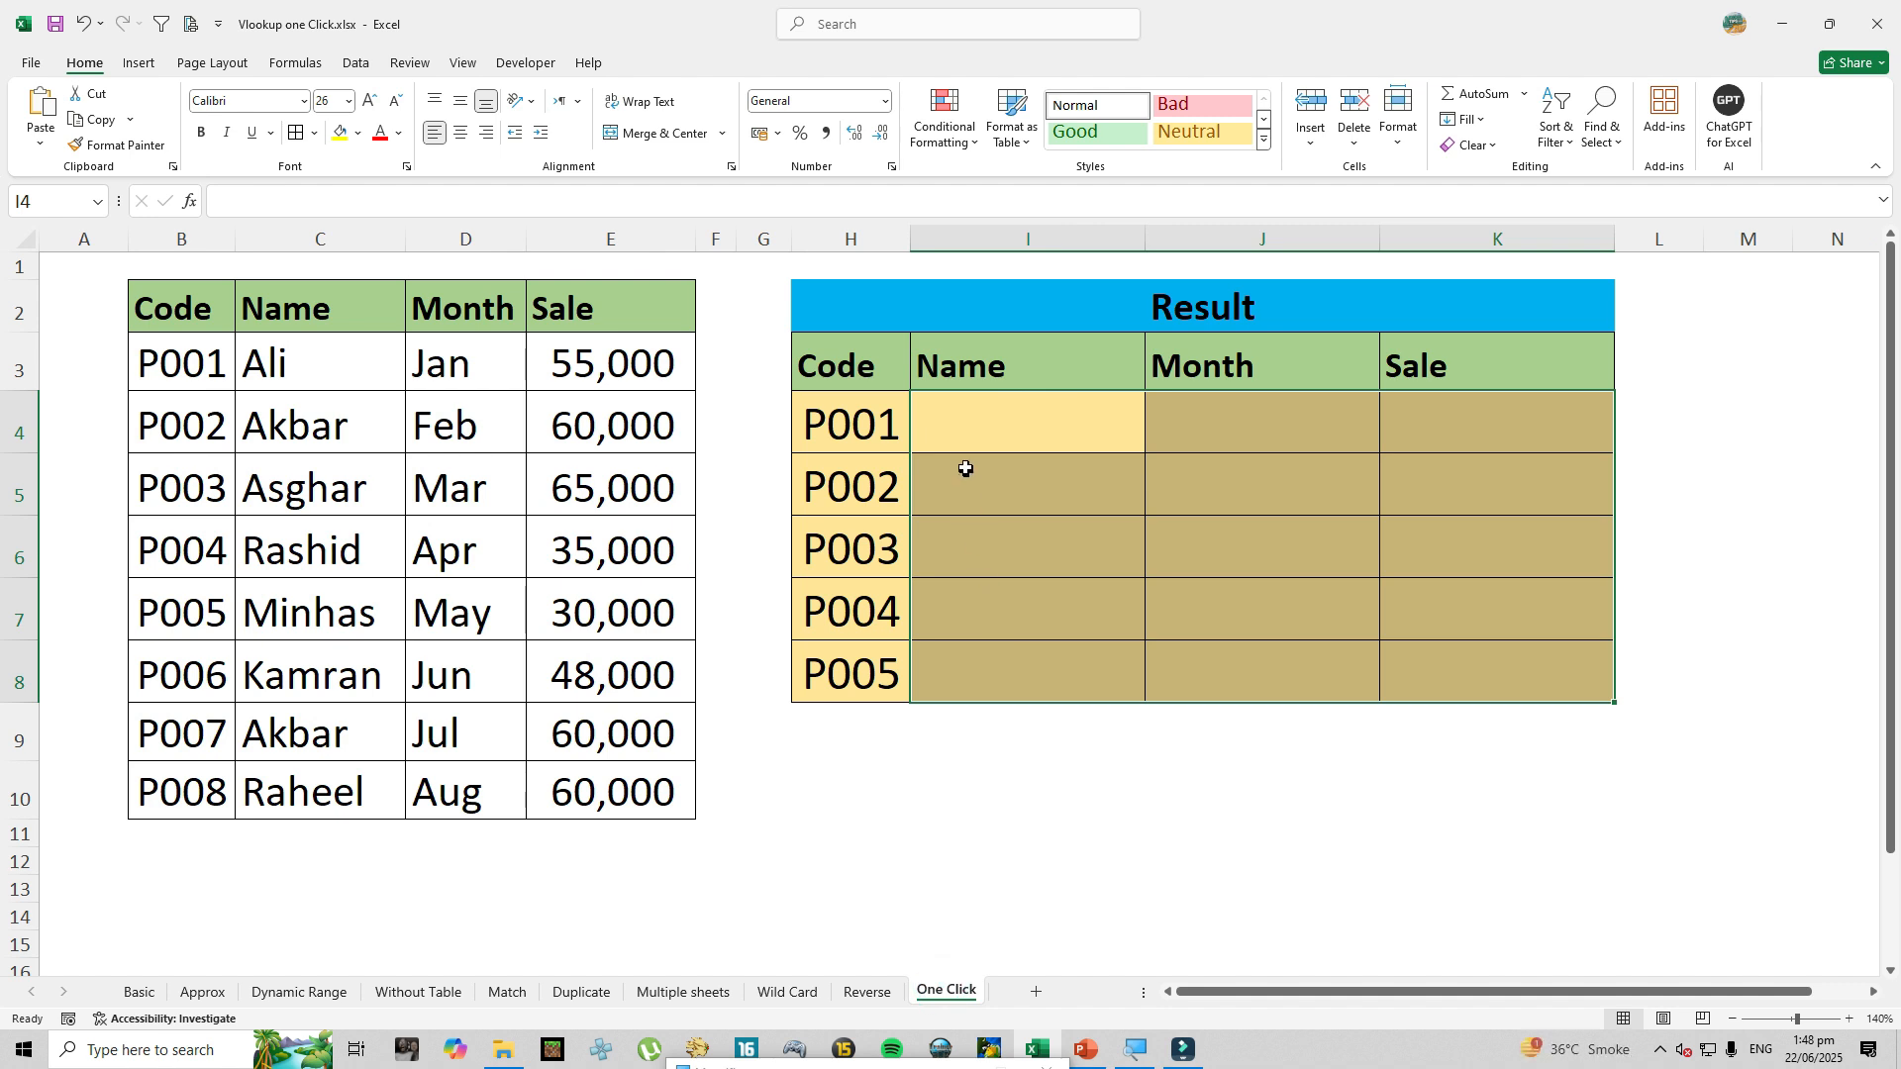
left_click_drag(969, 414, 1435, 662)
right_click(1361, 560)
key("Escape")
left_click(1030, 423)
left_click_drag(1030, 423, 1432, 671)
Start a VLOOKUP formula for the selected range with the column-locked reference $H4 as the lookup value.
type("=")
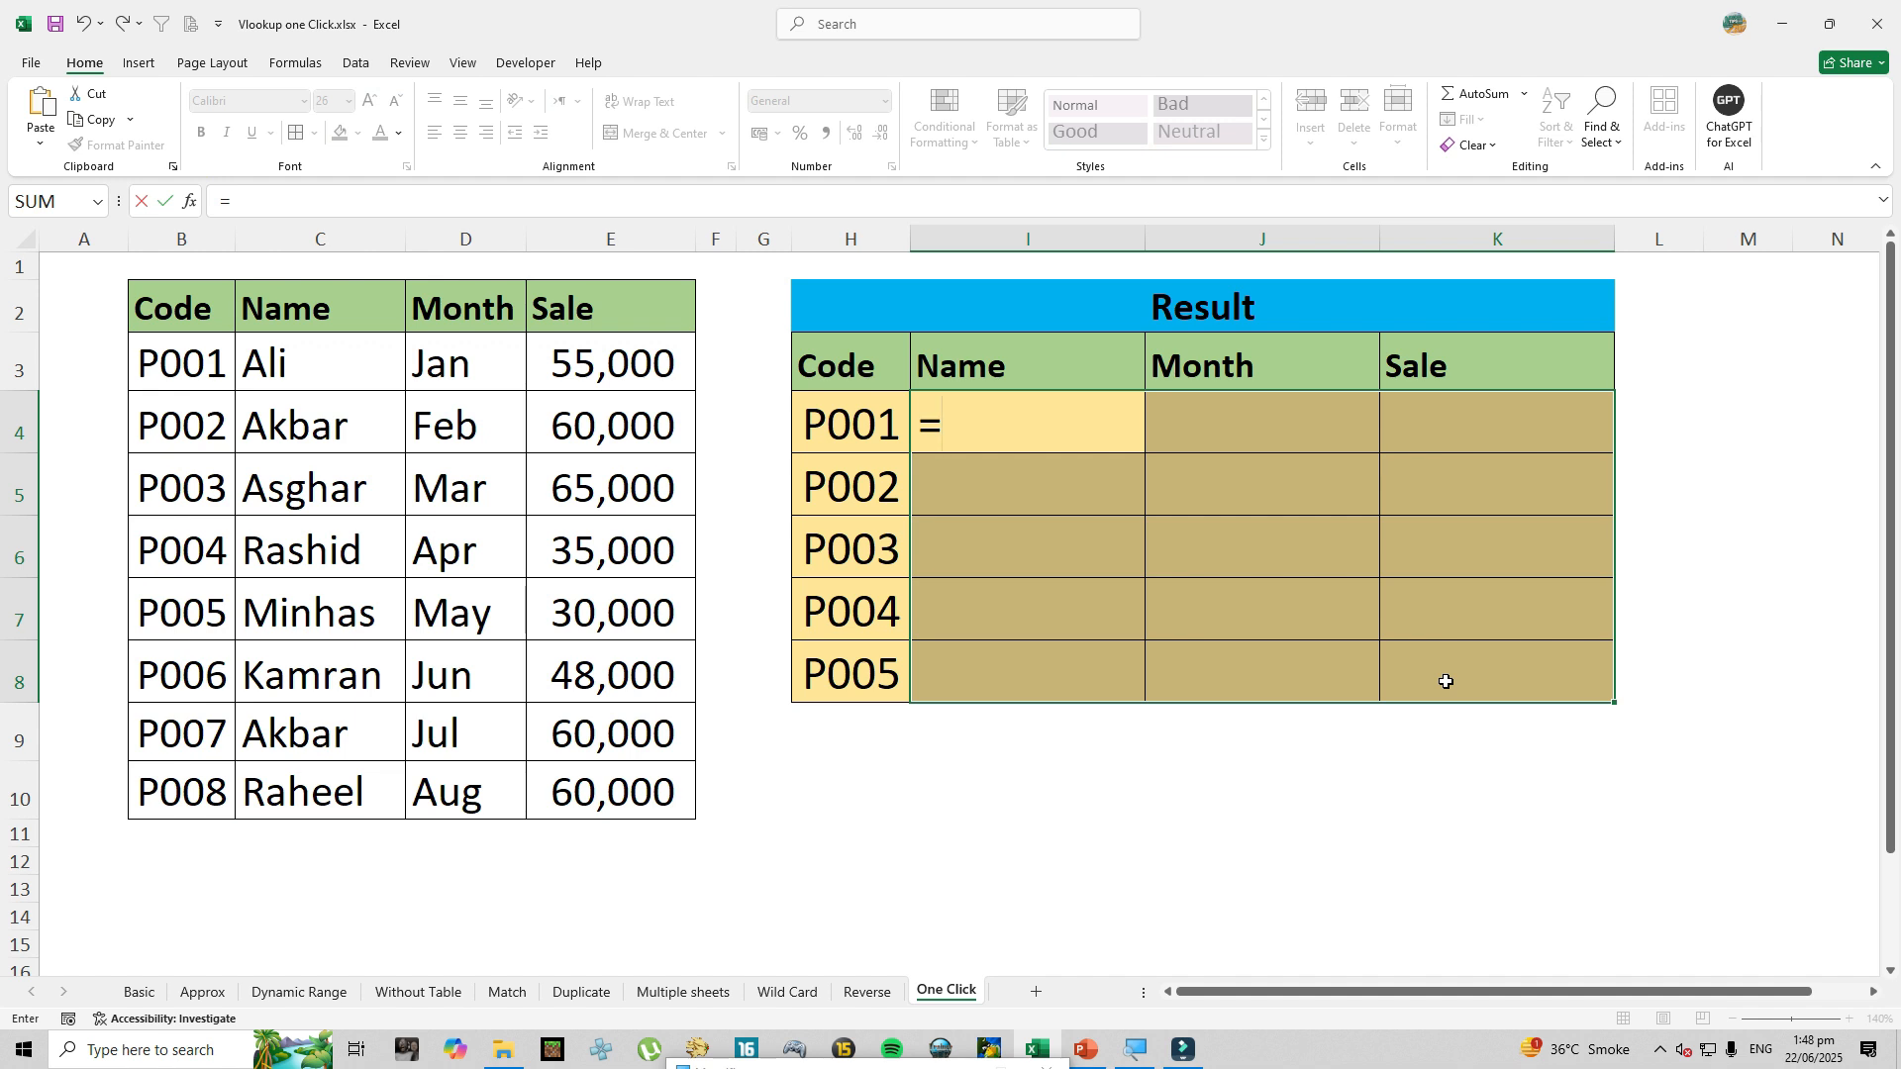
type("vlo")
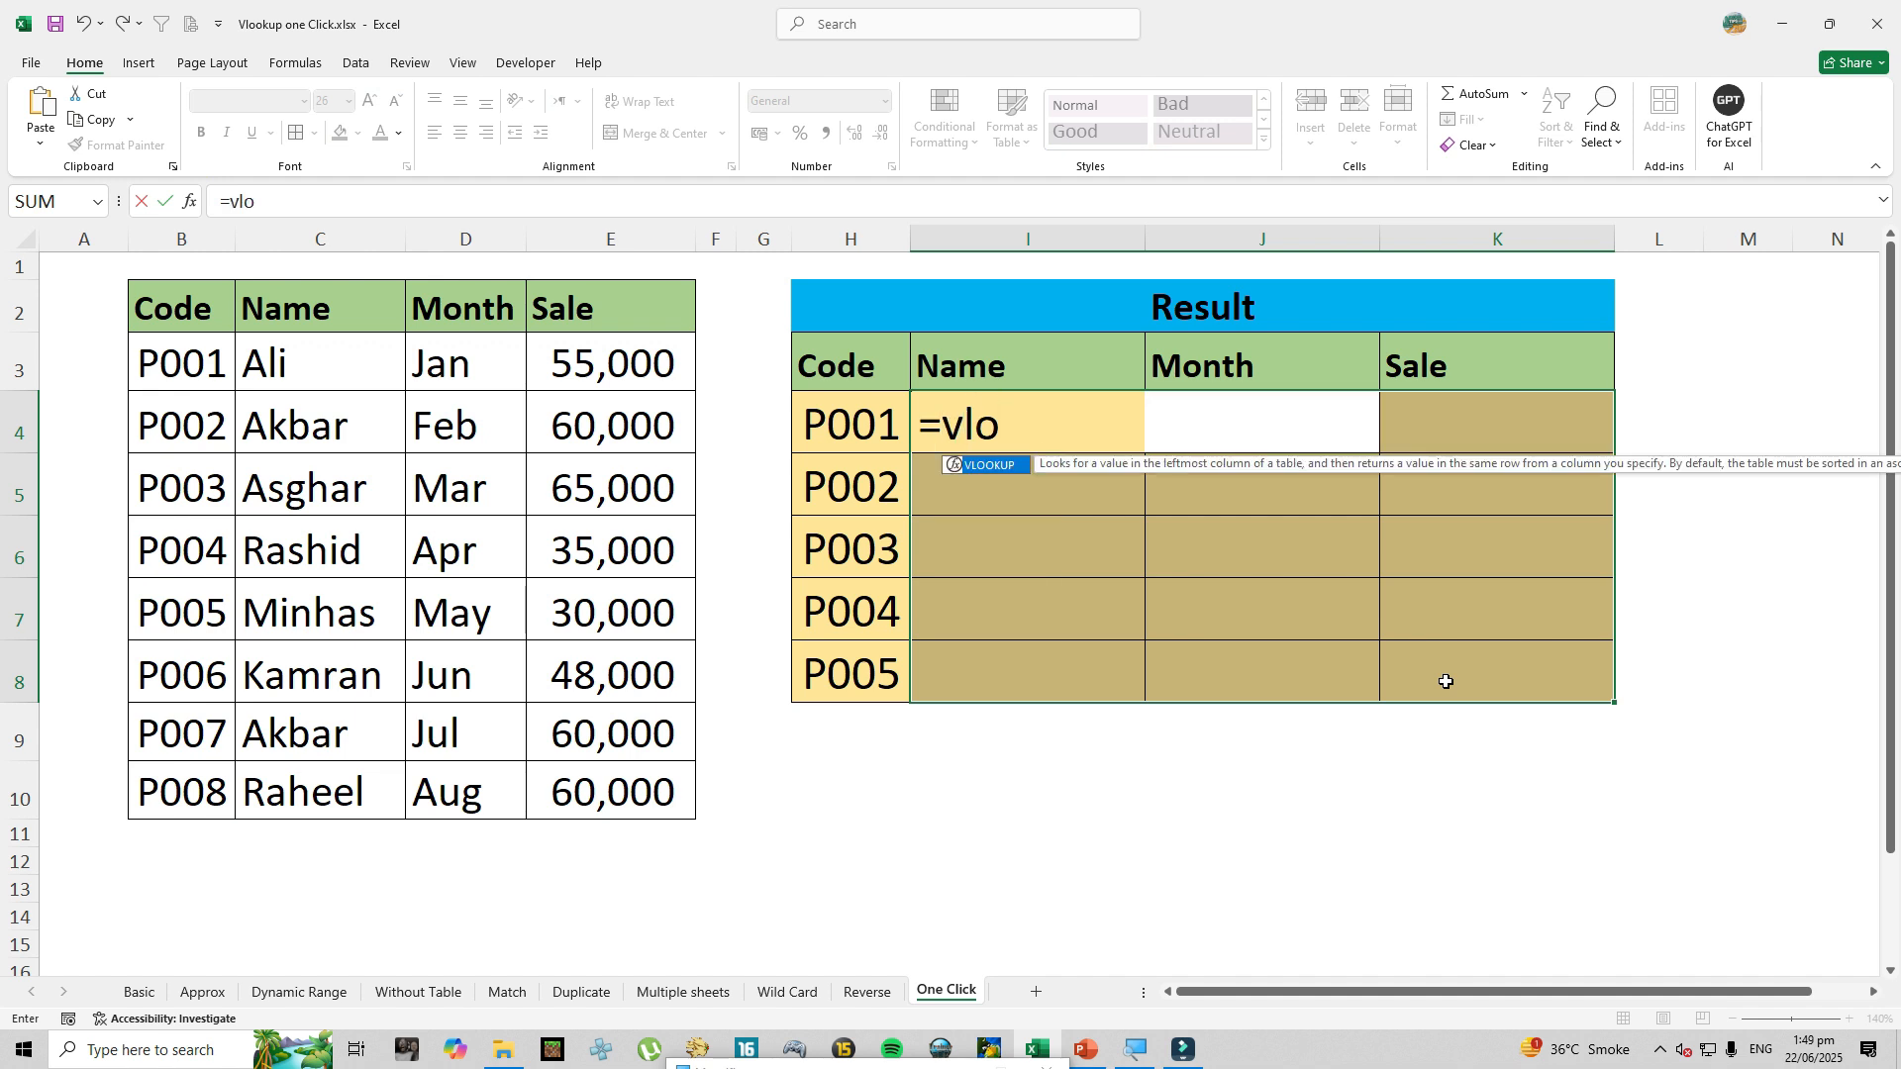
key("Tab")
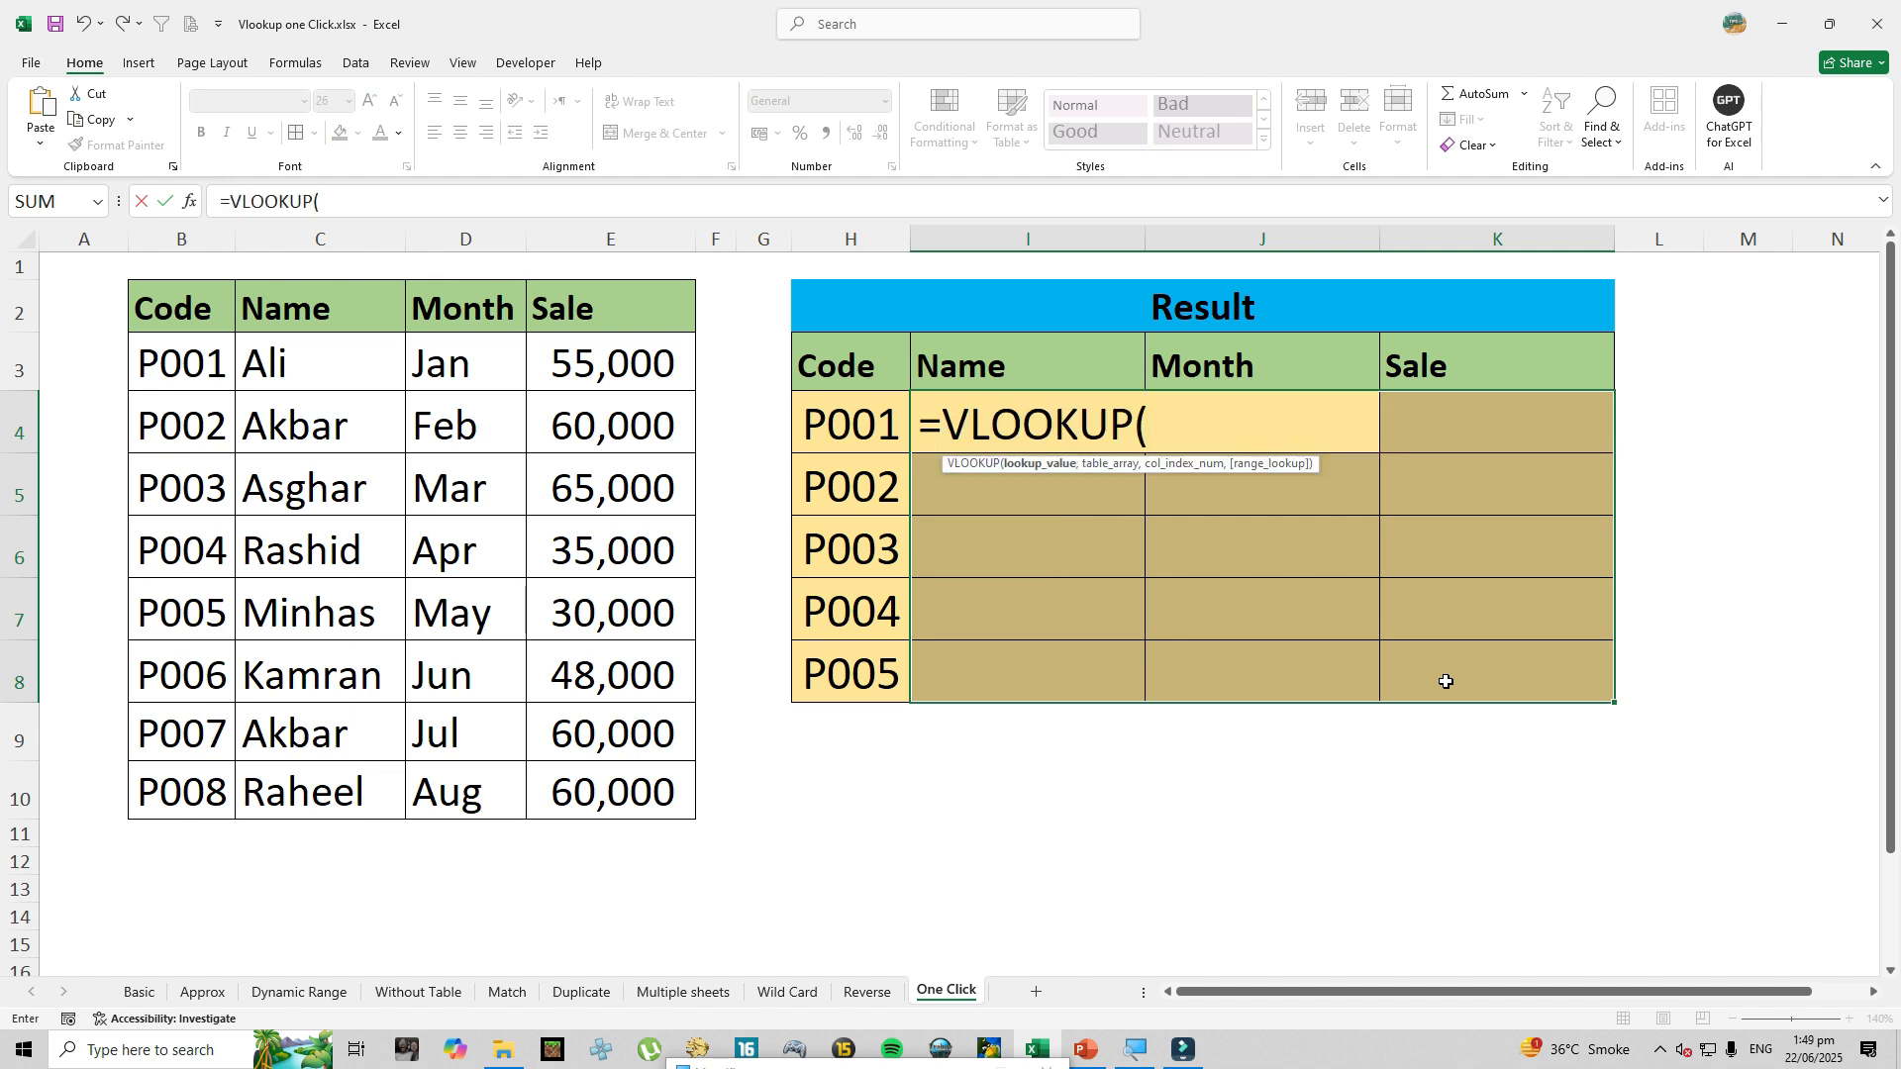
left_click(859, 428)
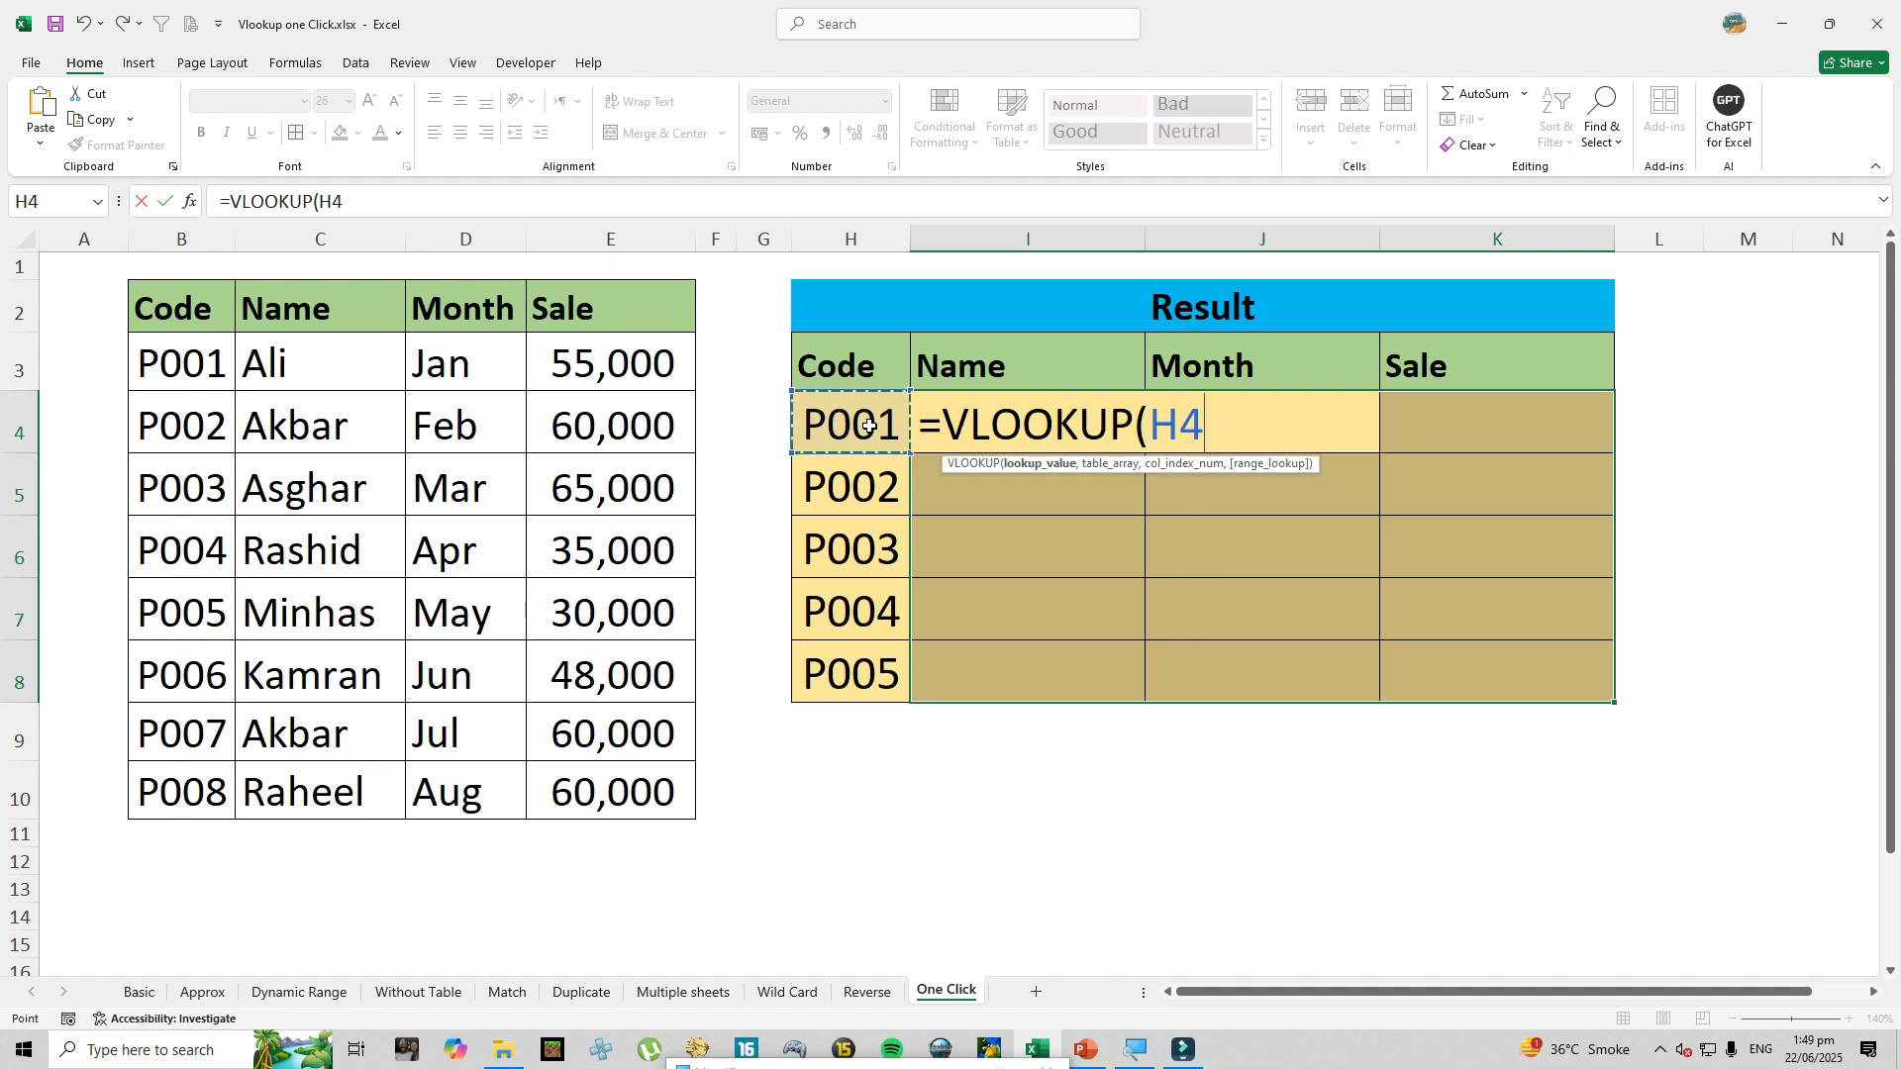
key("F4")
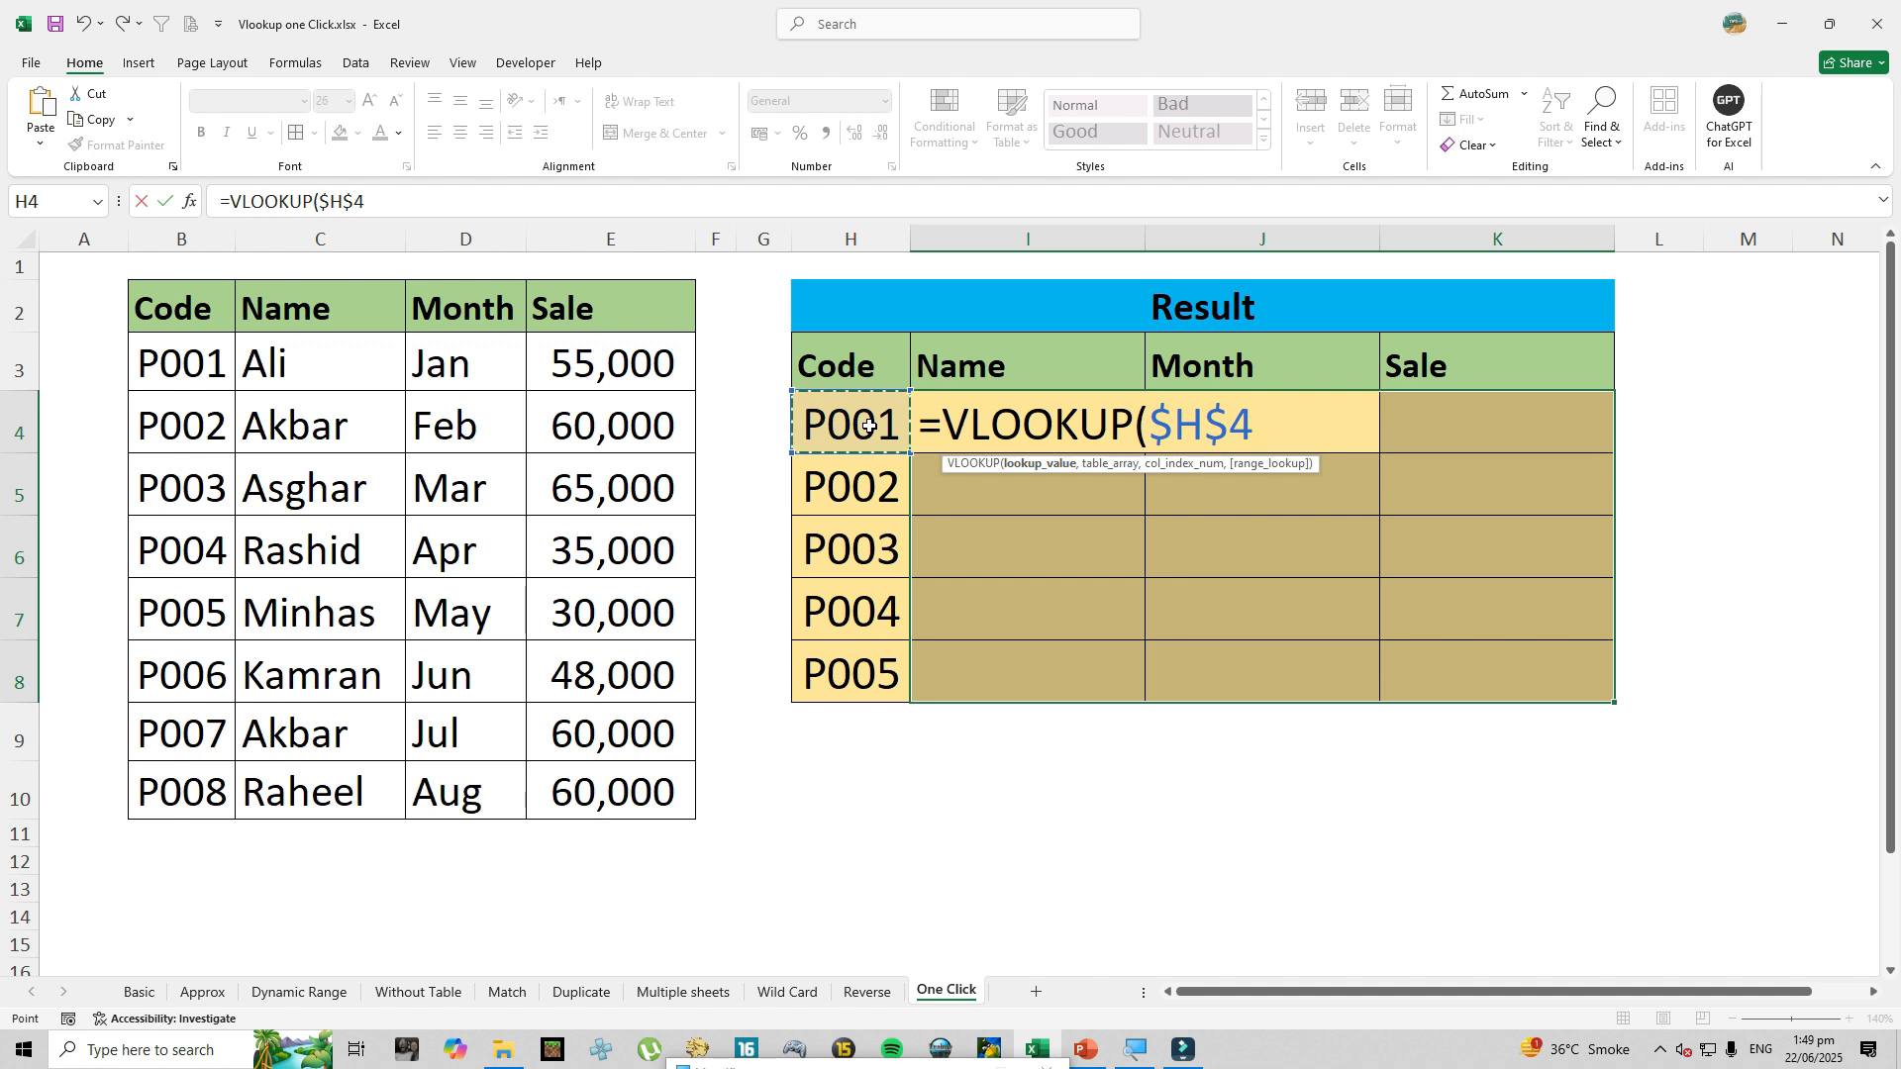
key("F4")
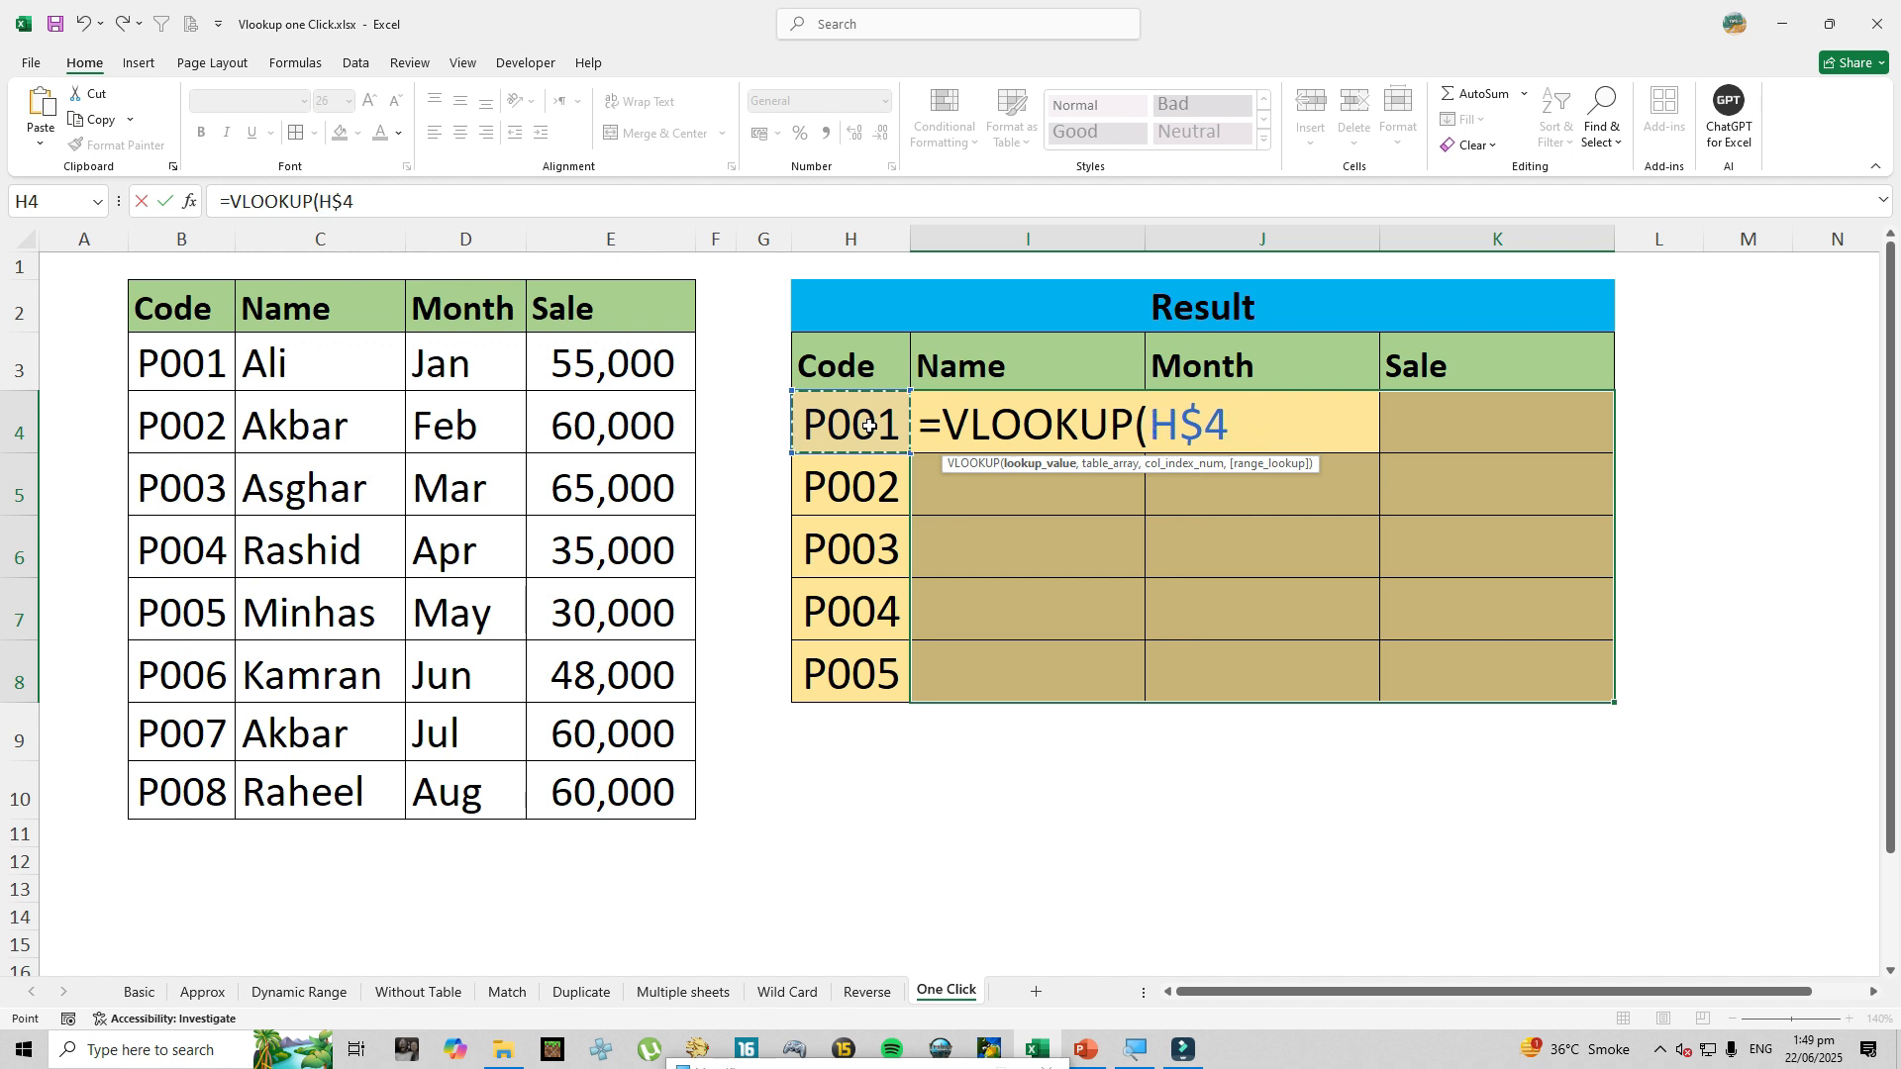
key("F4")
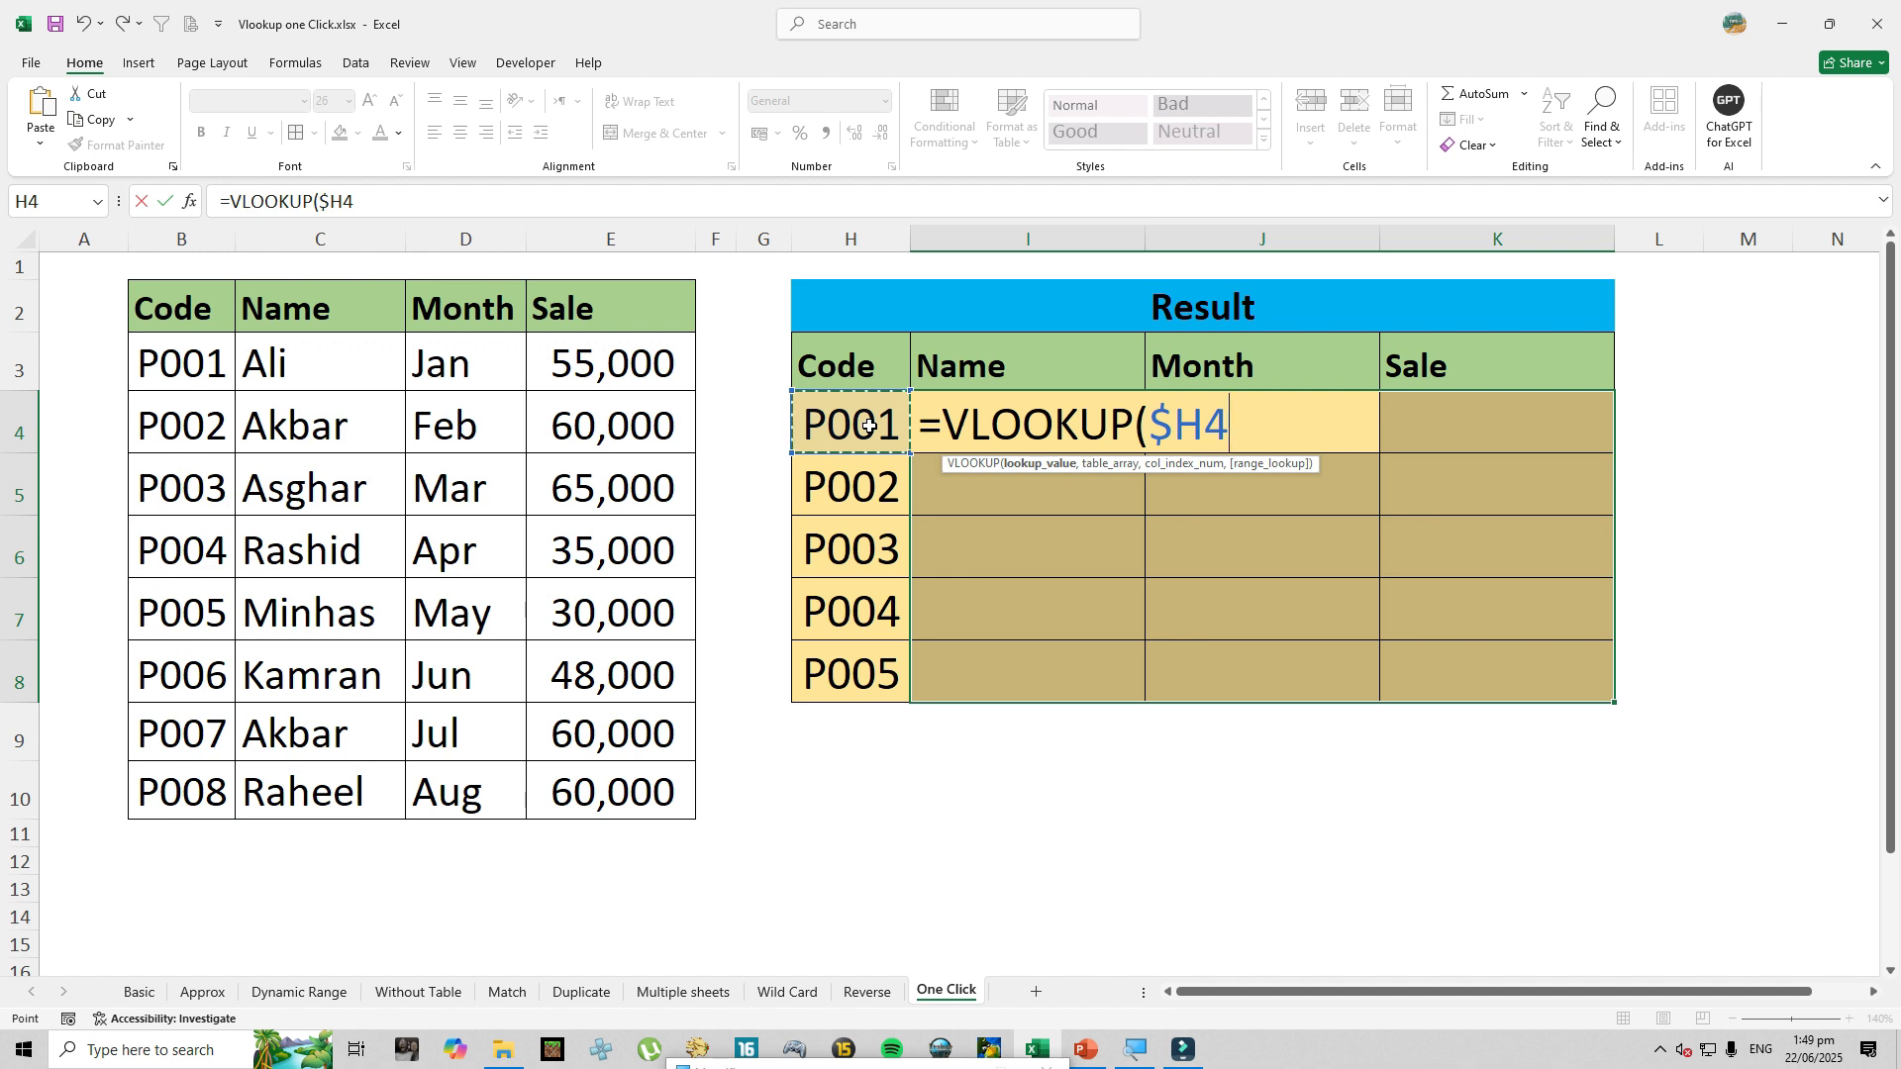
type(",")
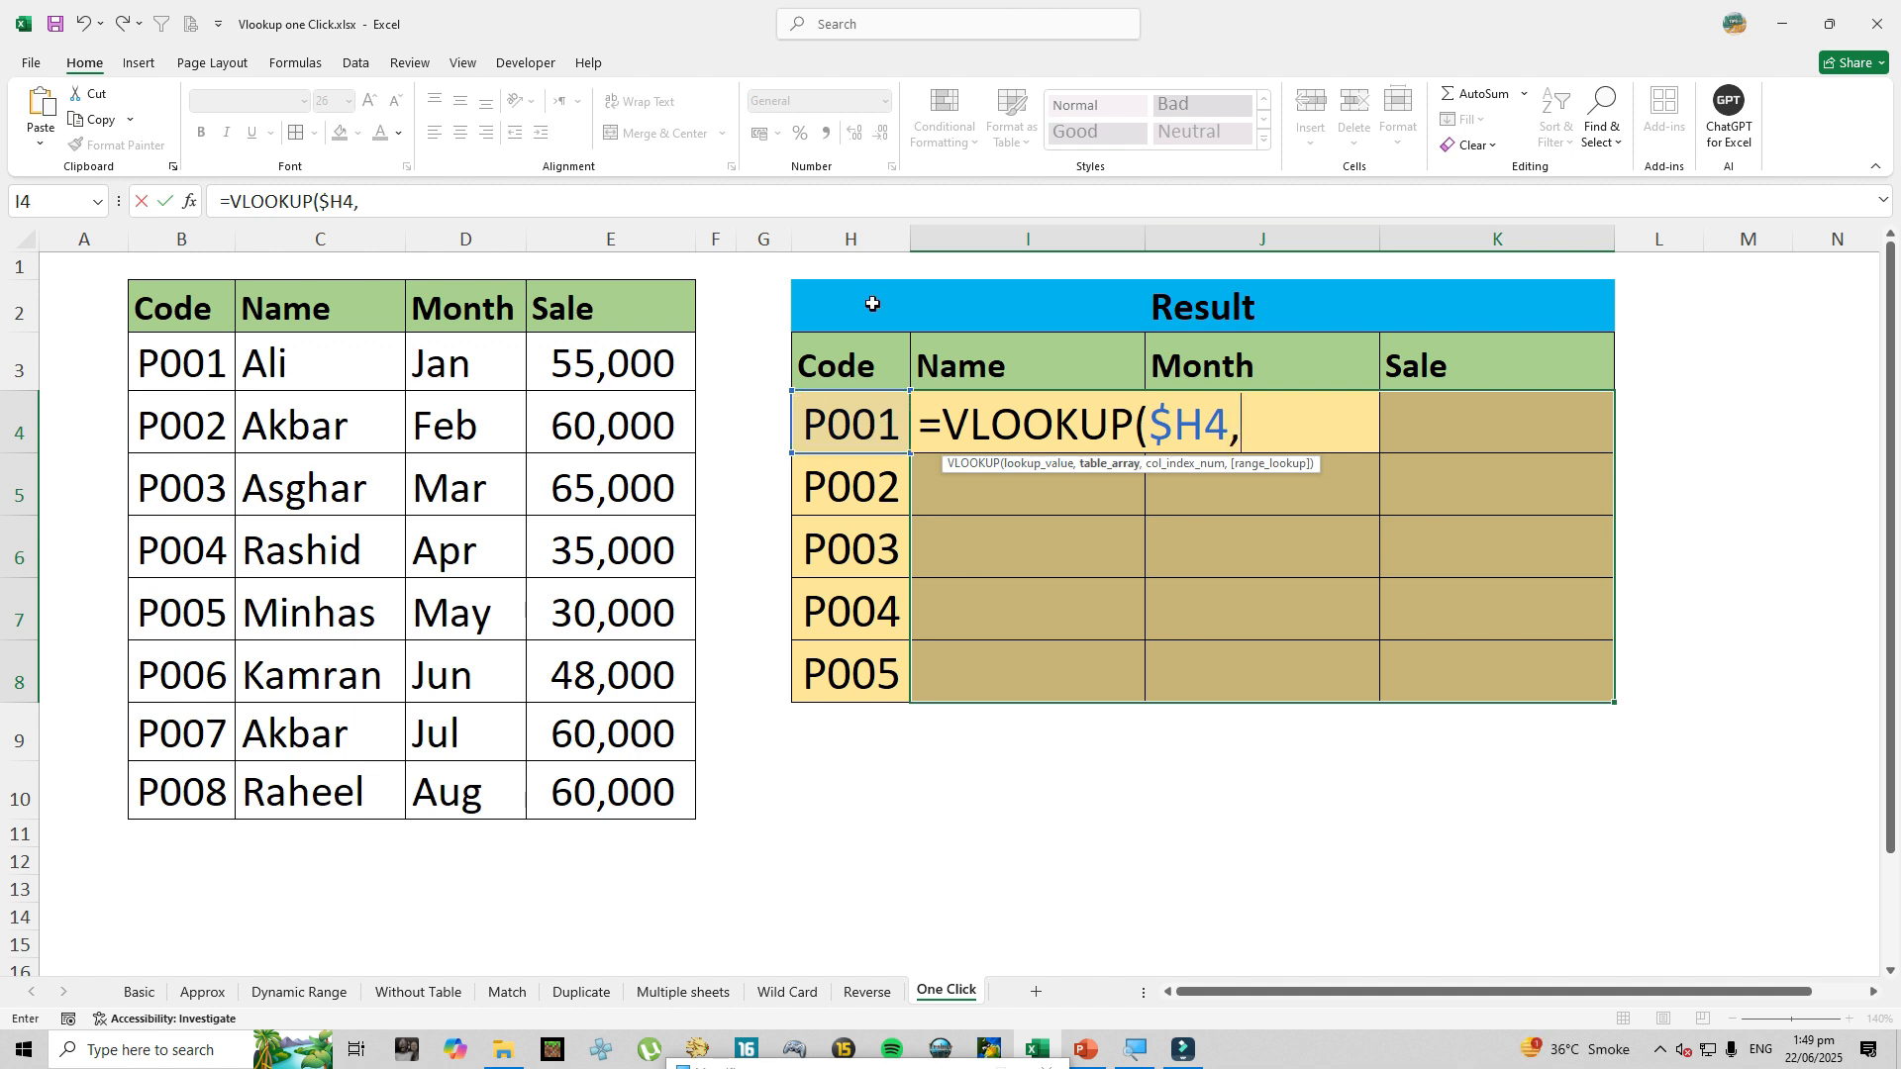
Set the VLOOKUP's table array to the whole source table as the absolute range $B$2:$E$10.
left_click_drag(173, 312, 578, 820)
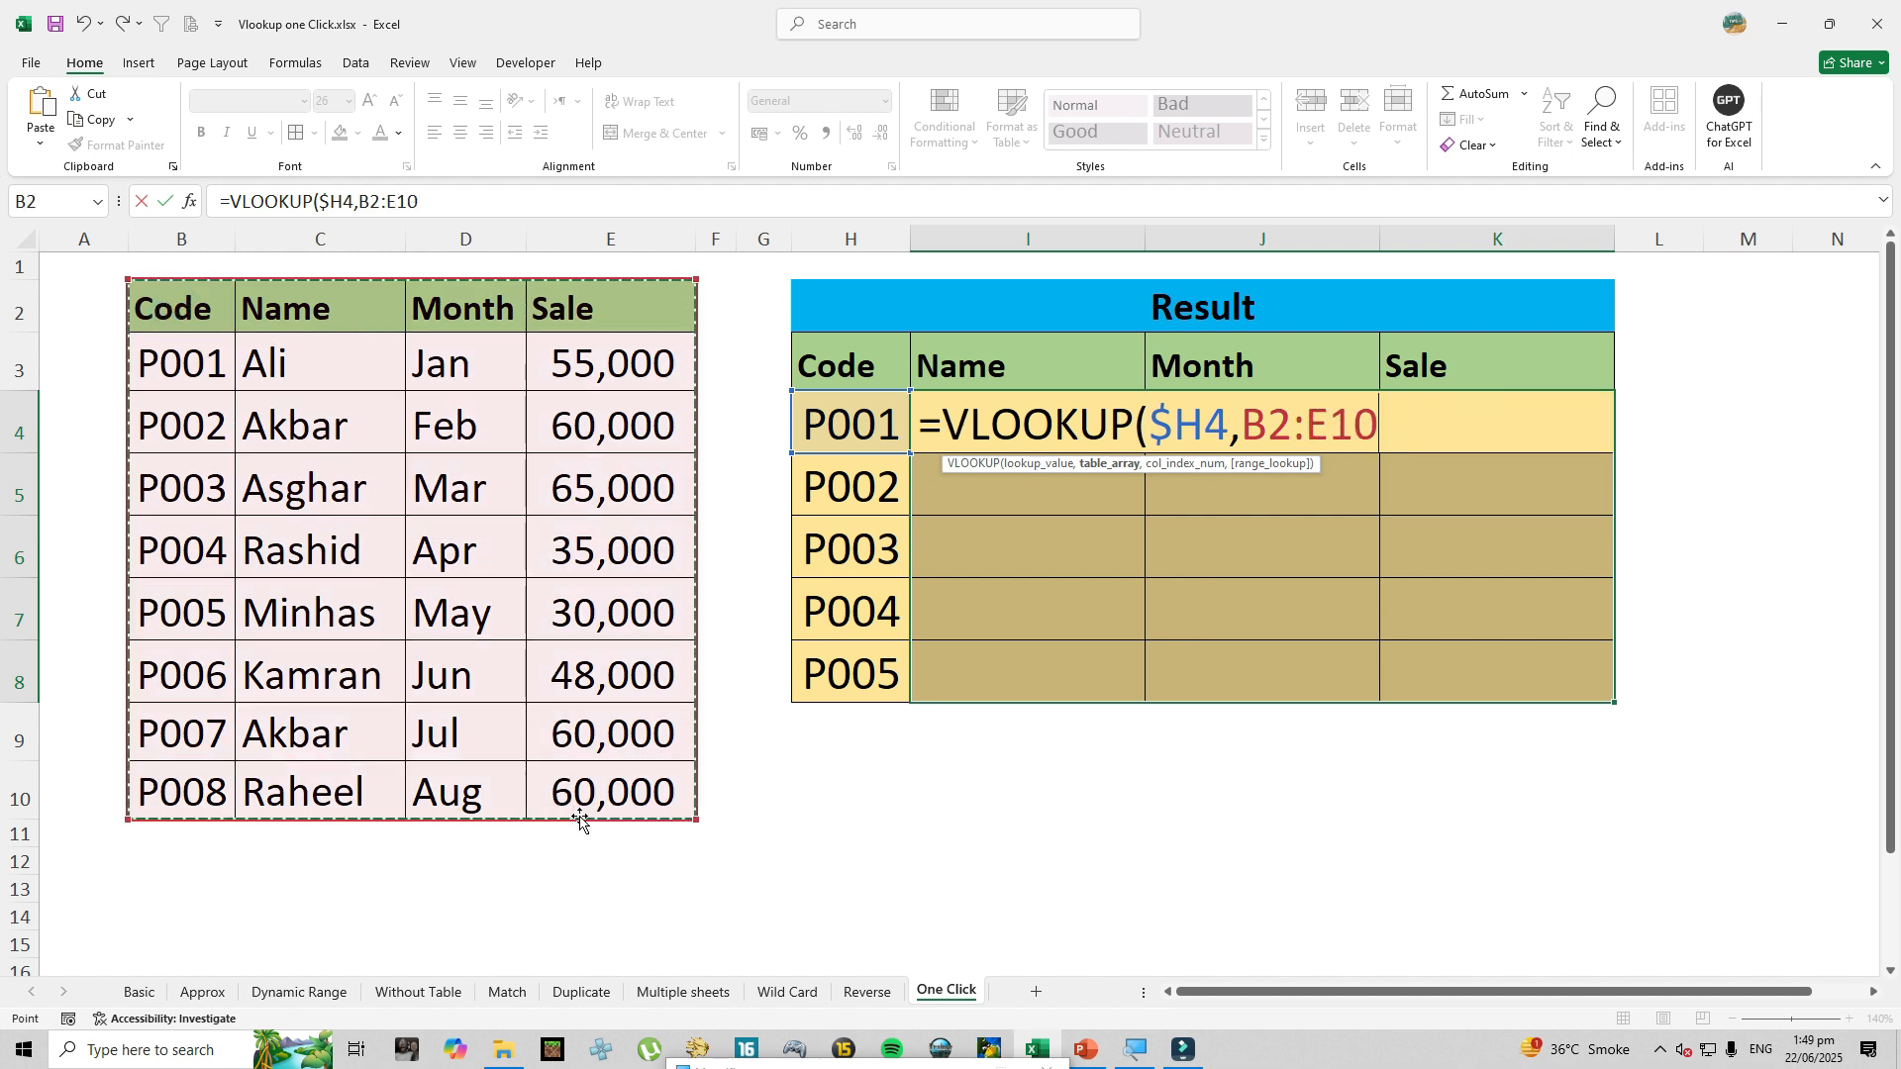
key("F4")
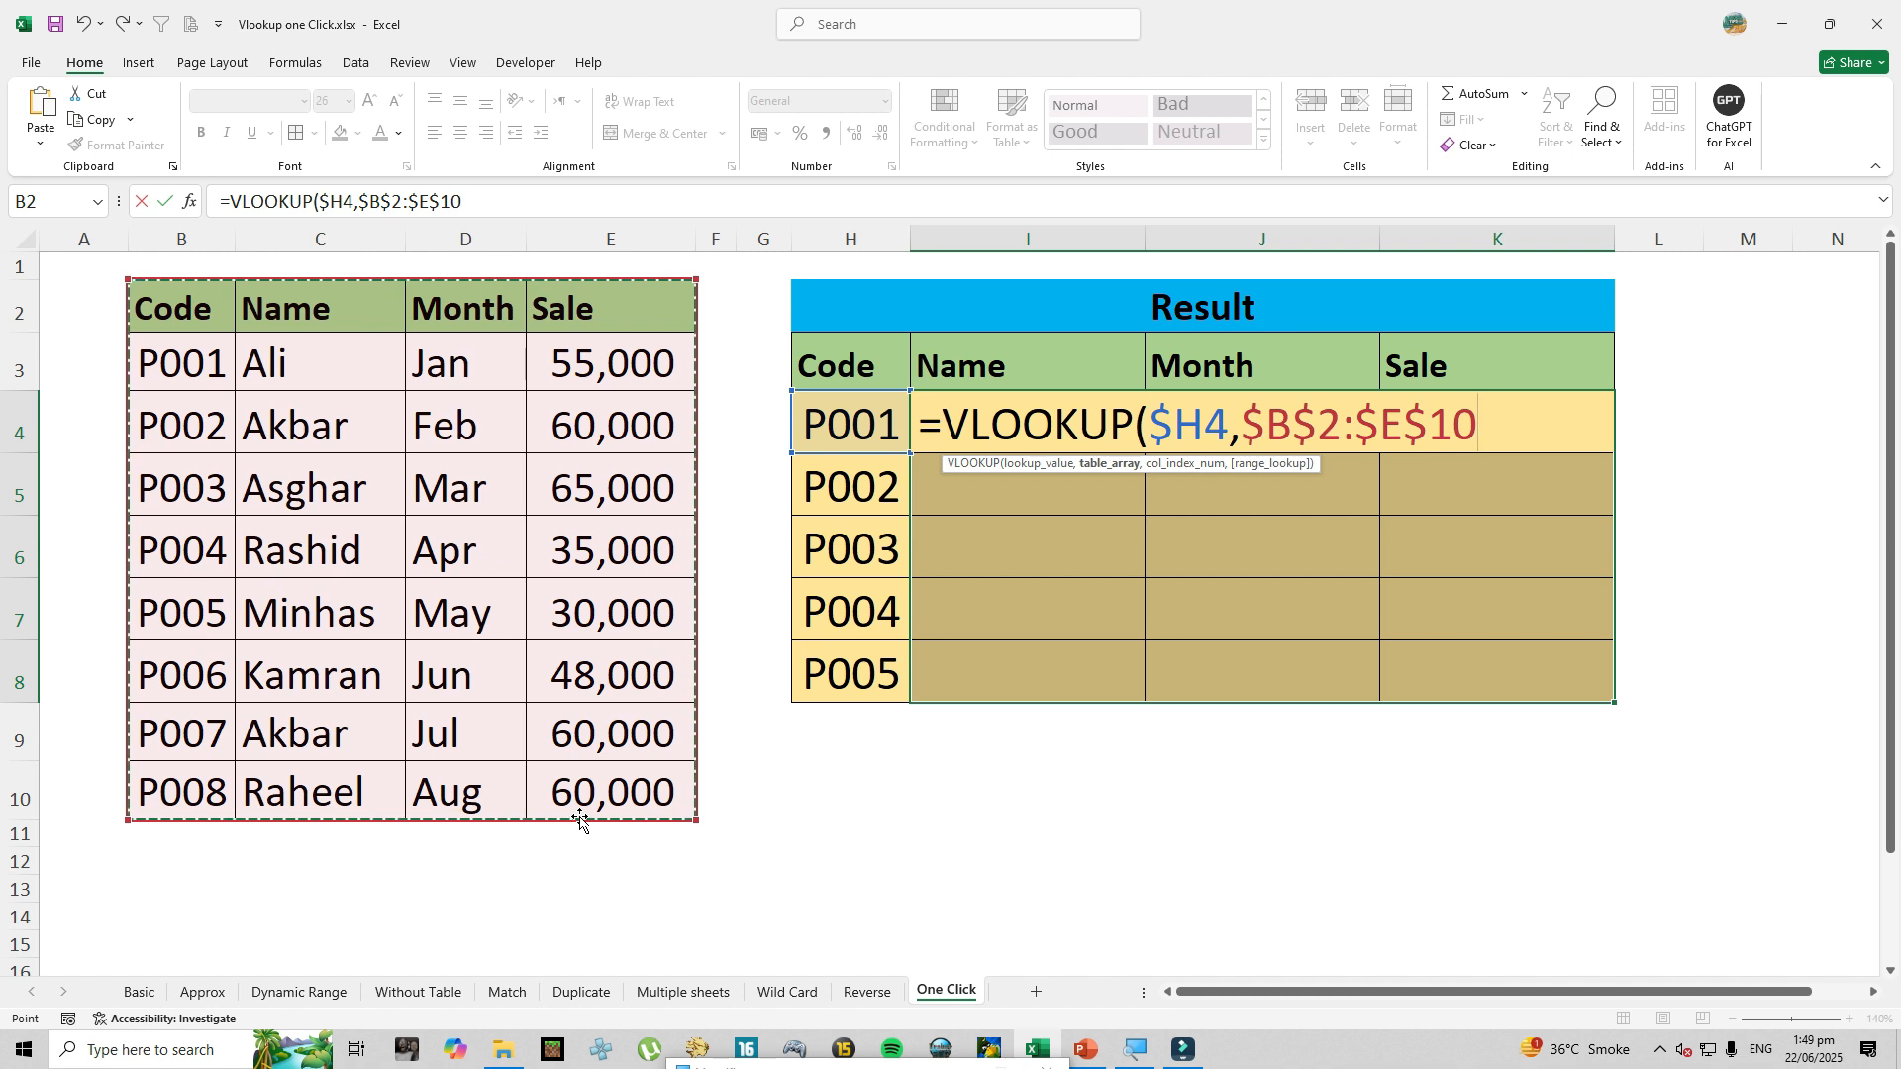
type(",")
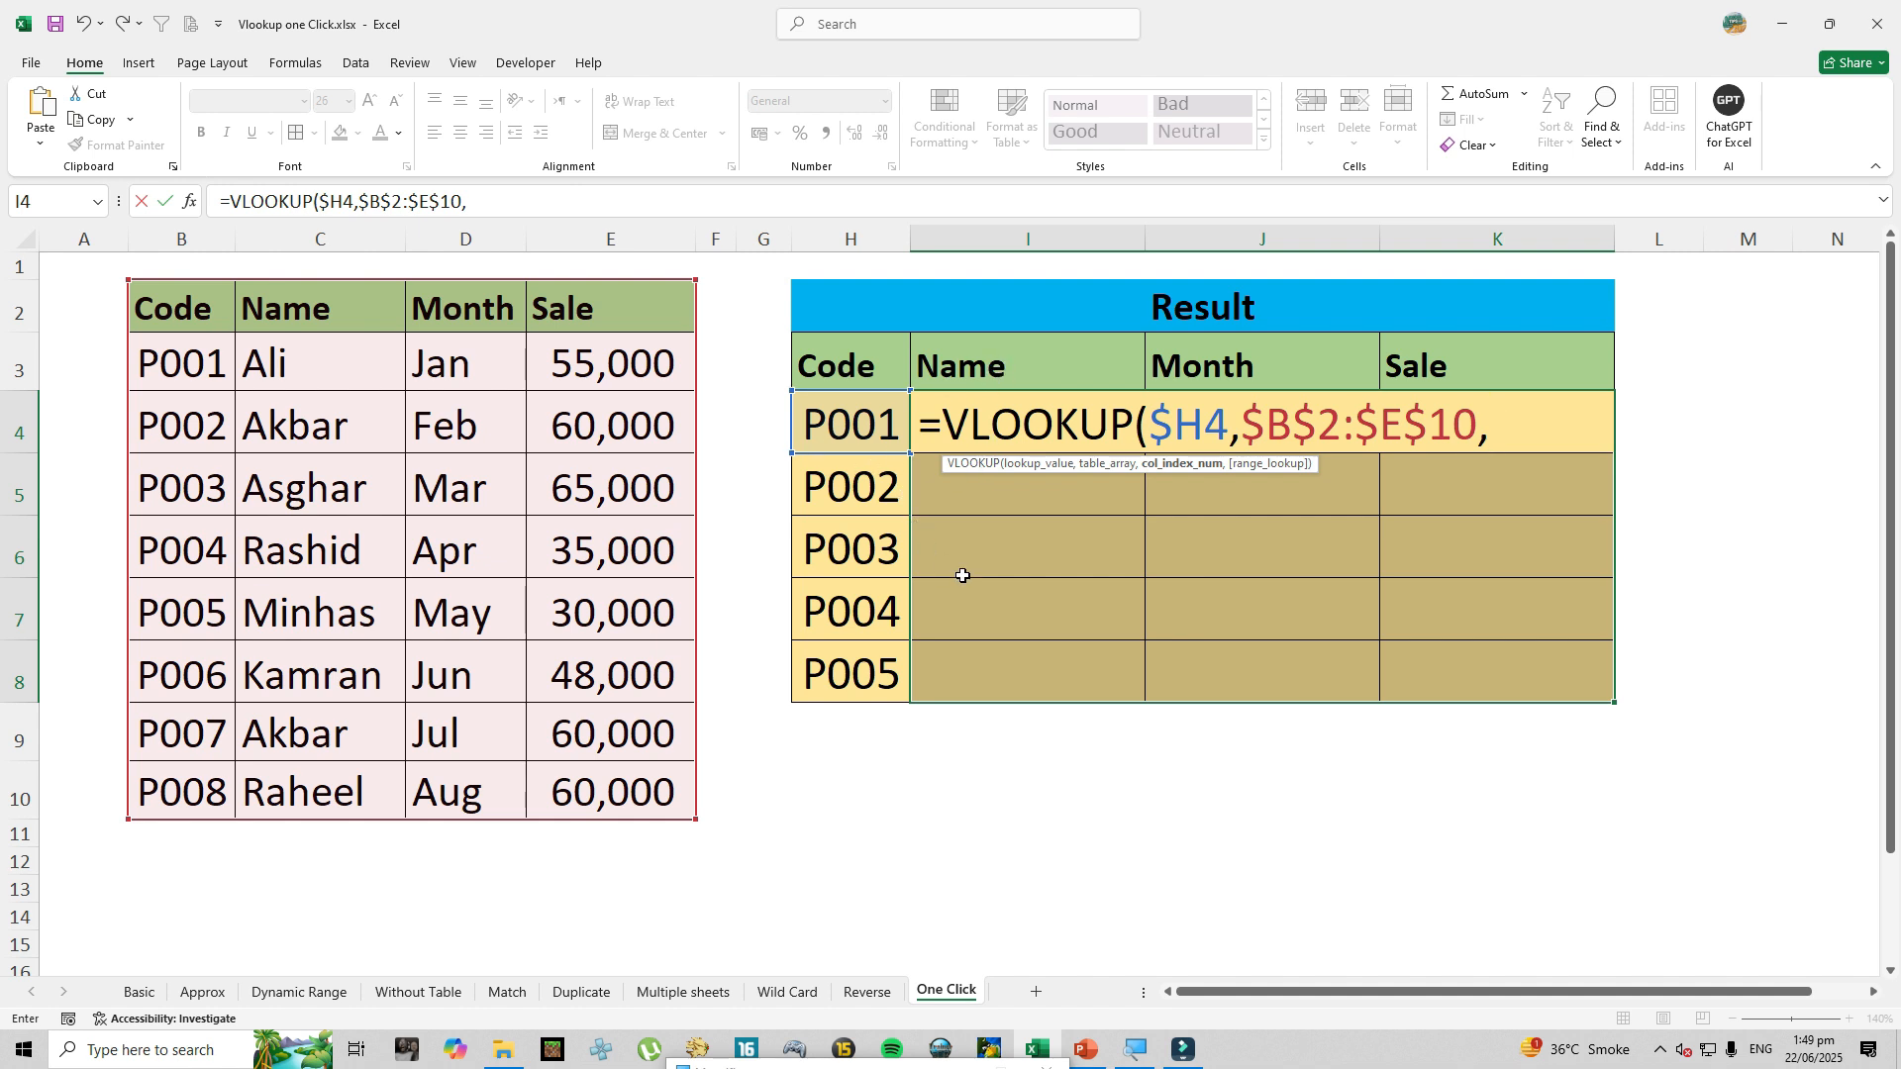
Nest a MATCH function as the column index, with the row-locked Name header I$3 as its lookup value.
type("match")
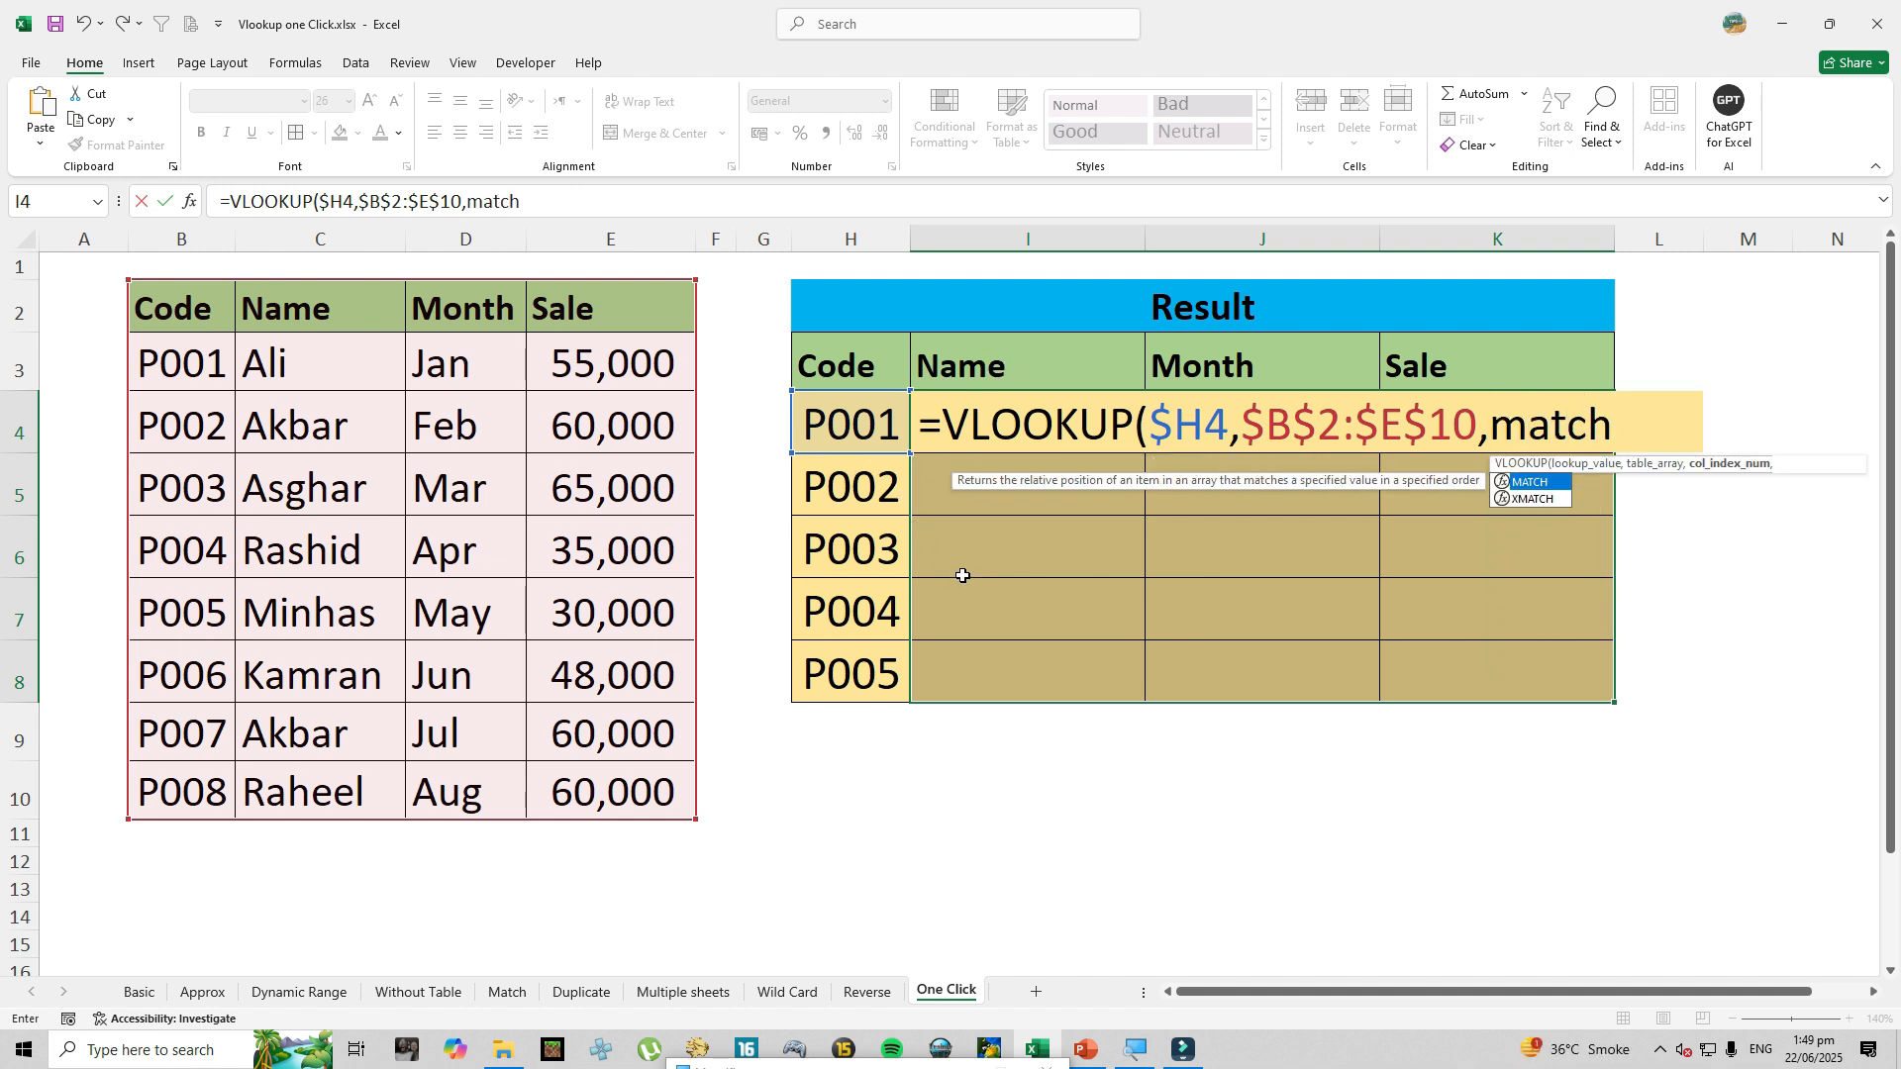
key("Tab")
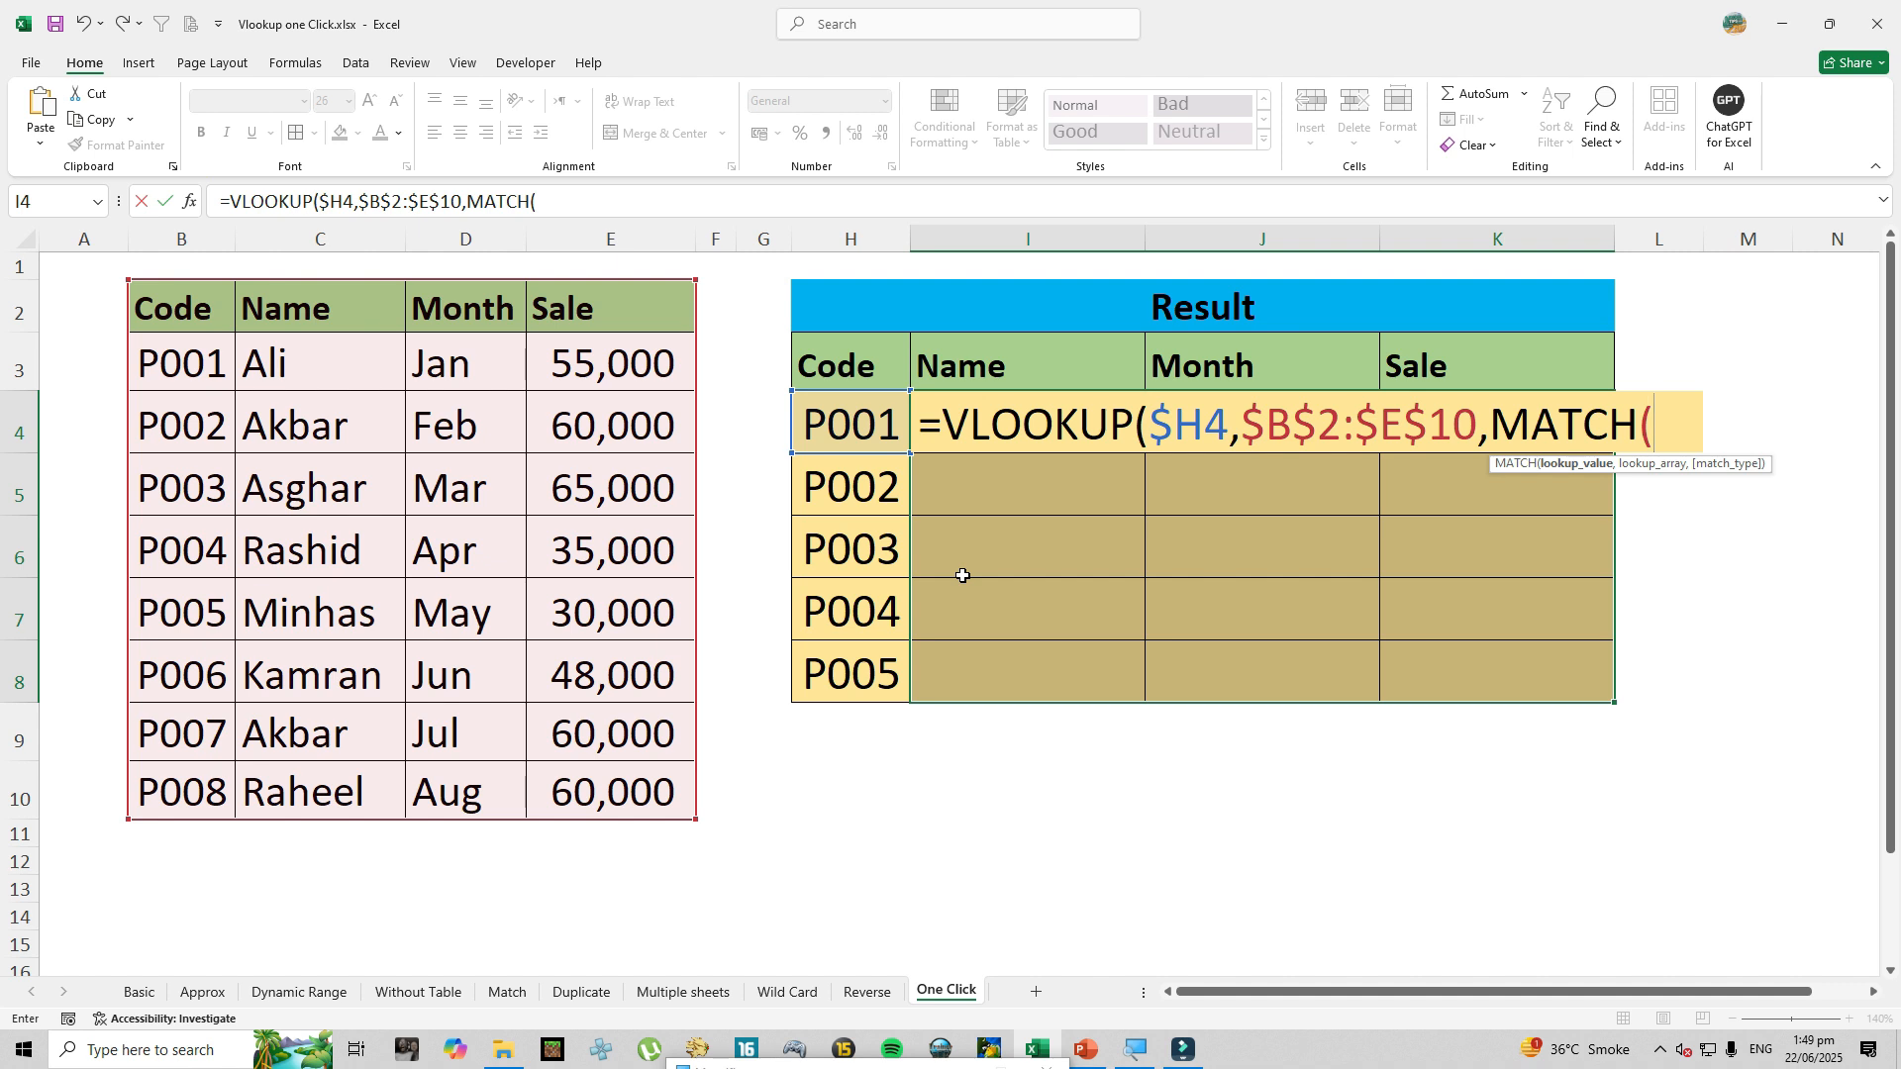
left_click(975, 369)
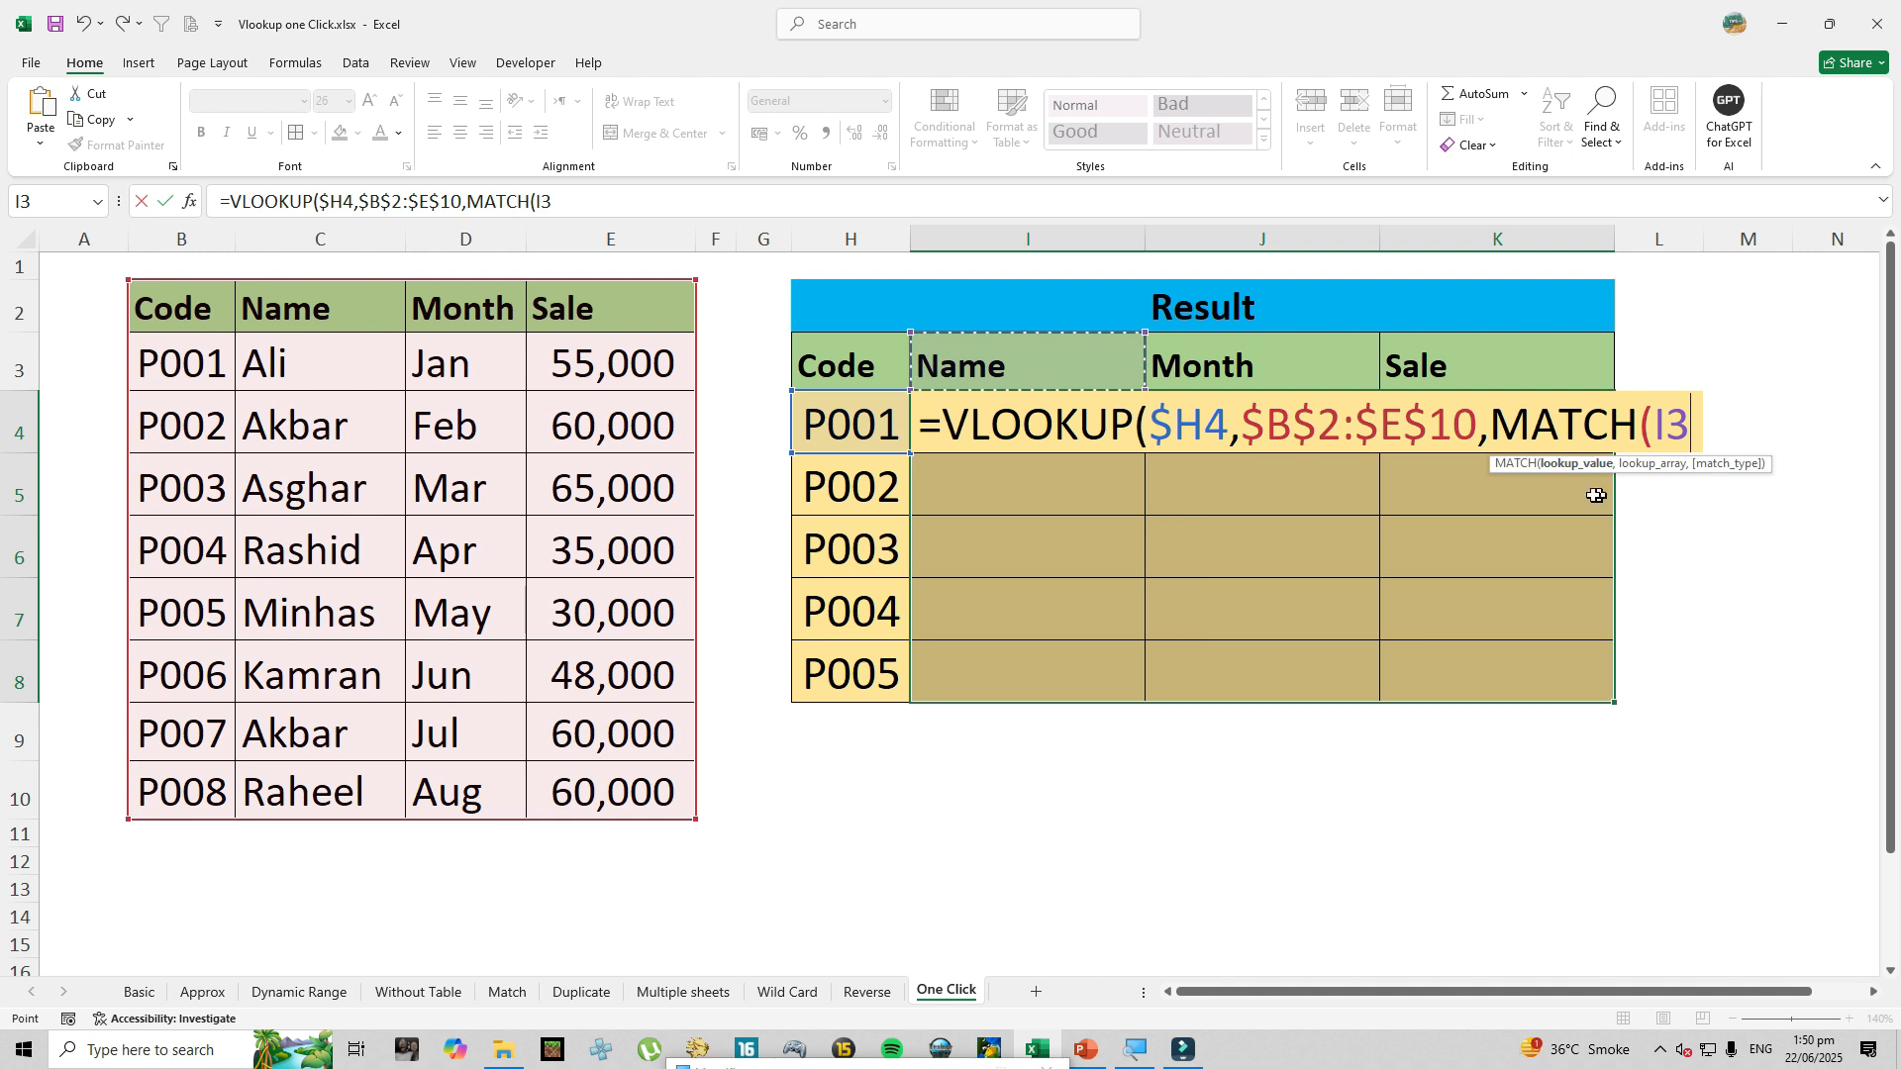
left_click(1683, 425)
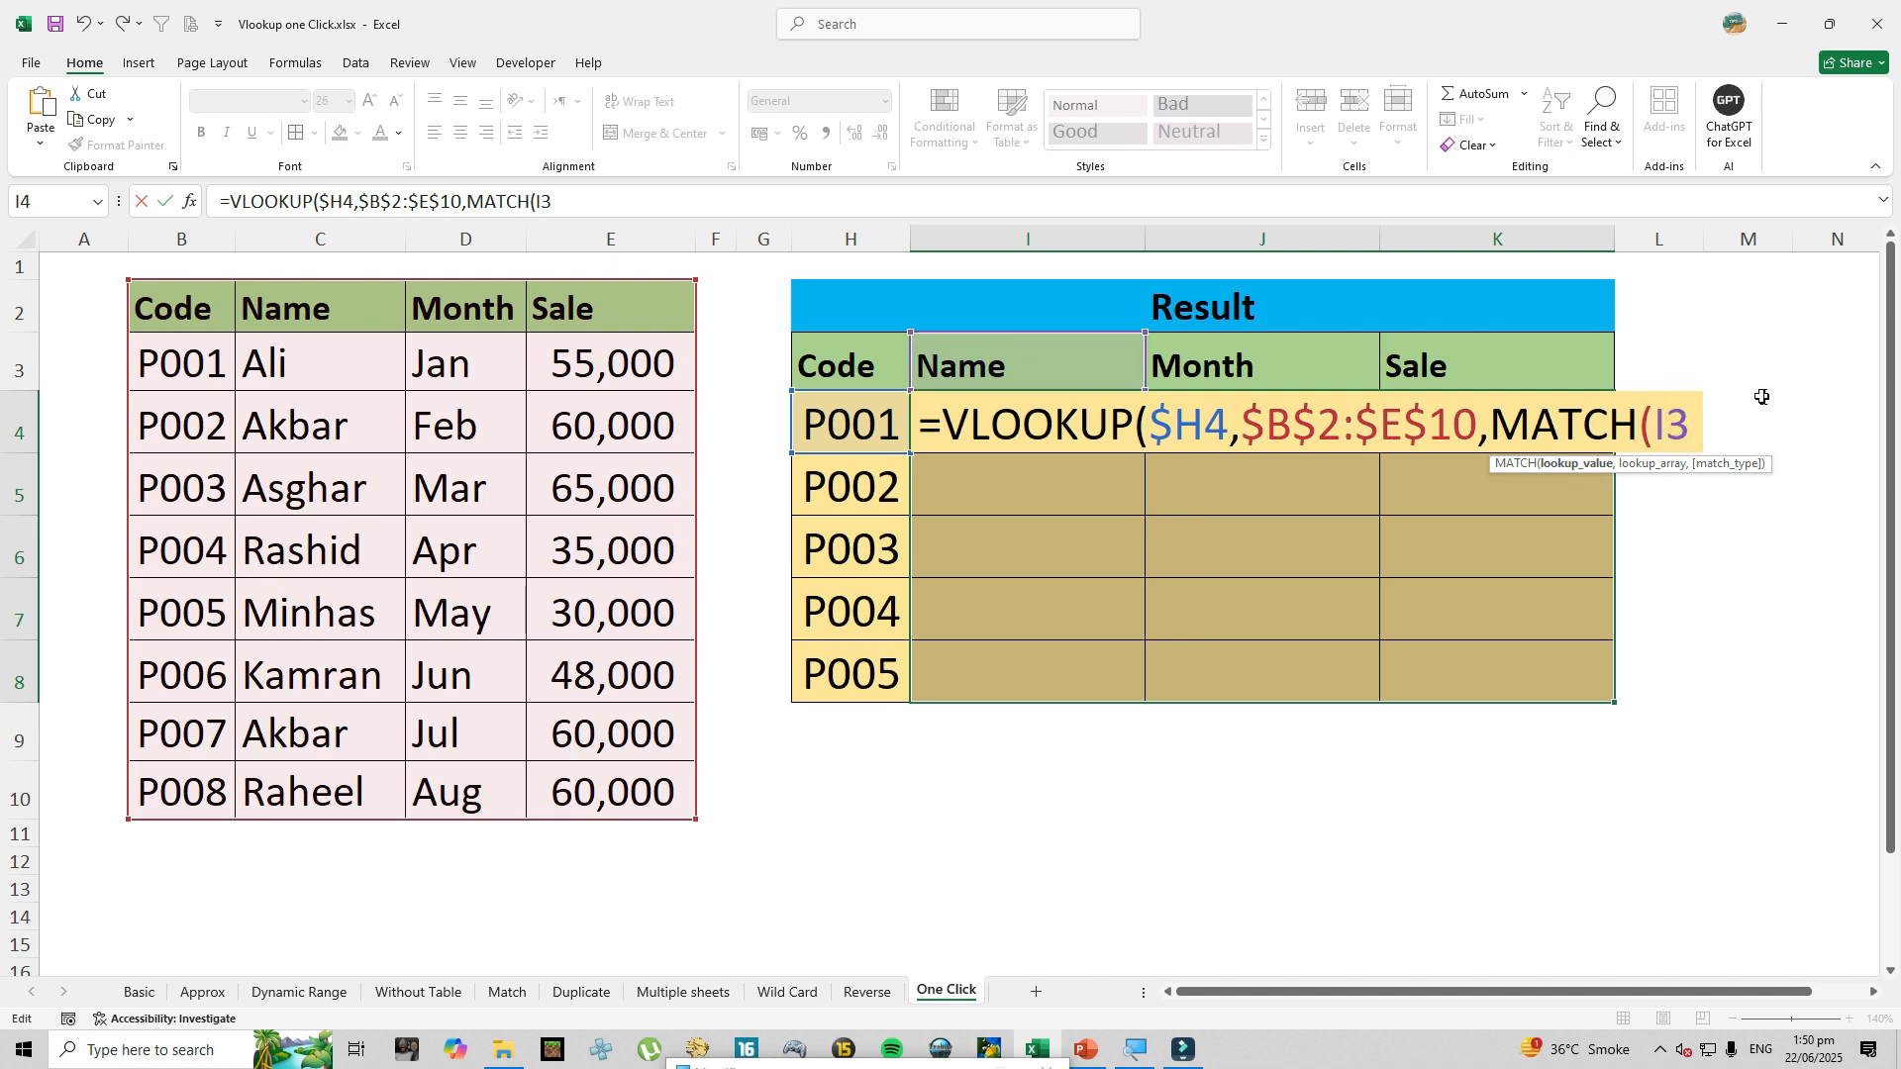
key("F4")
key("F4")
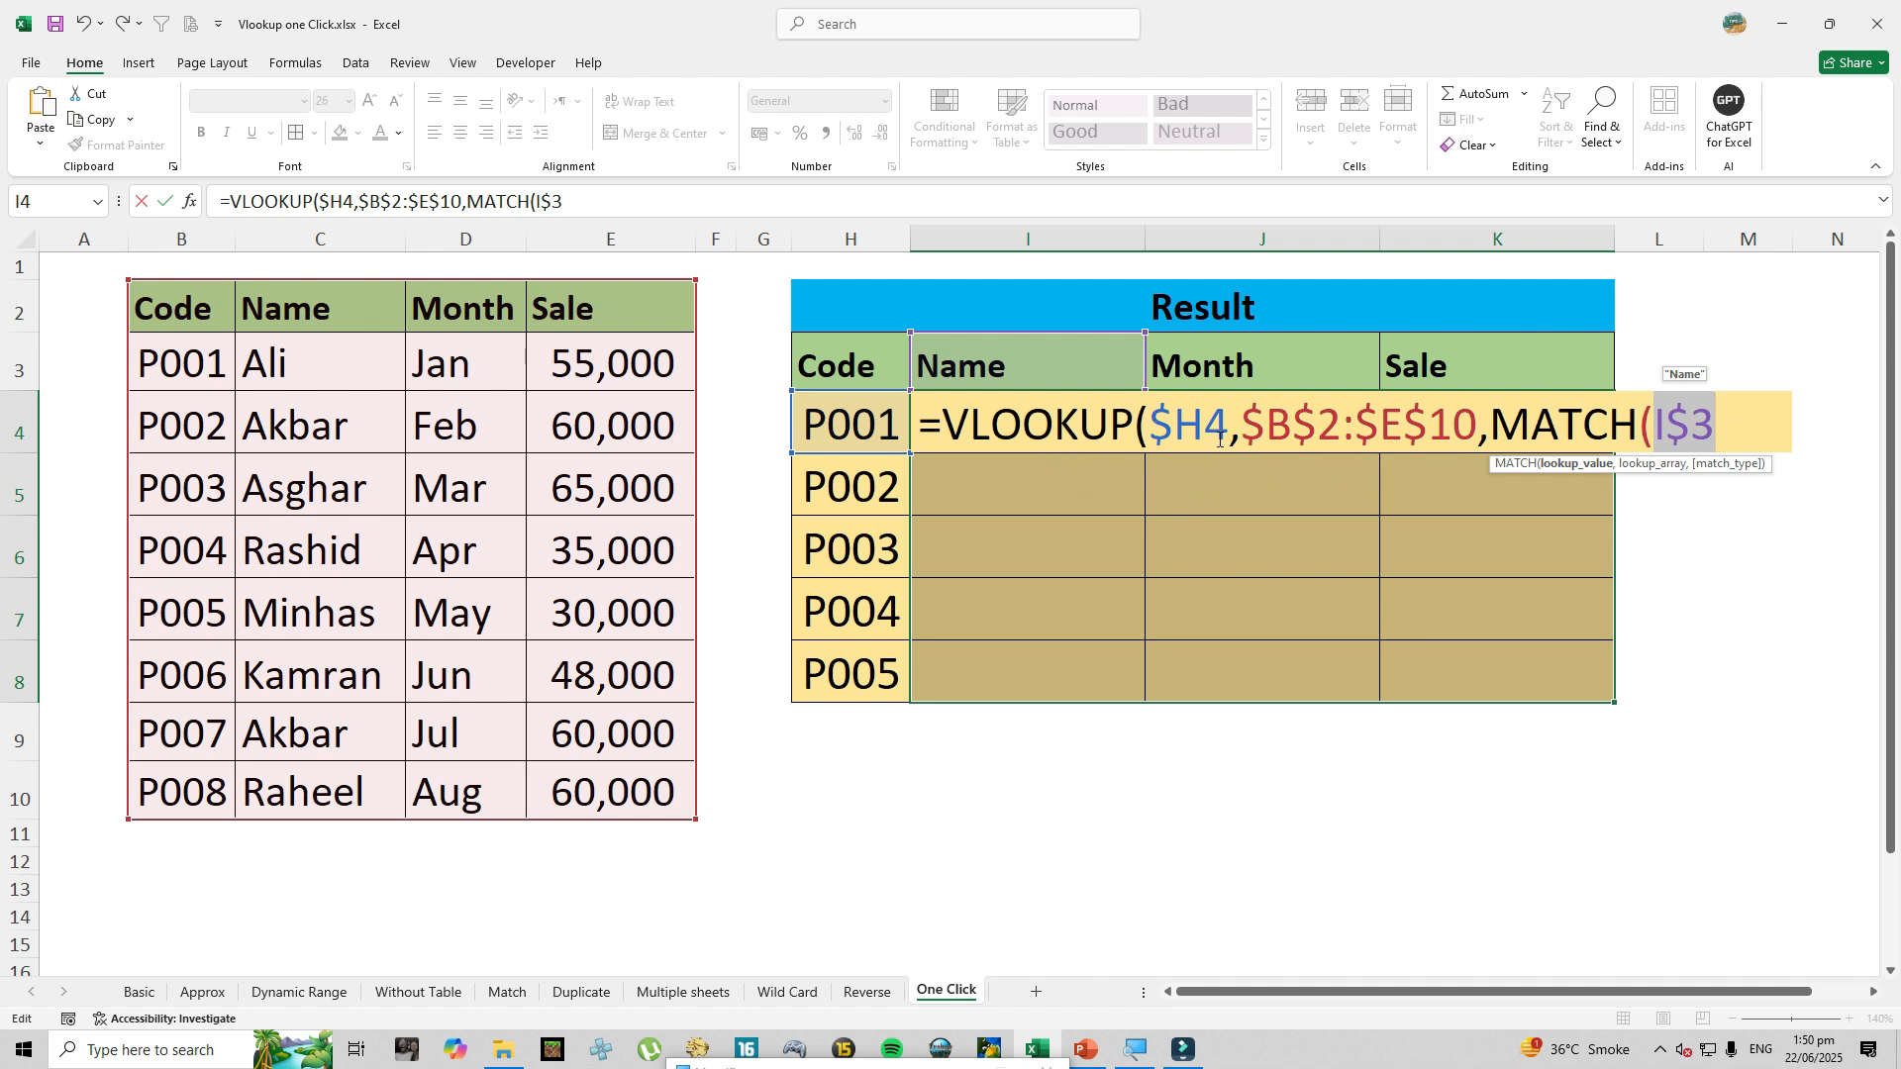
type(",")
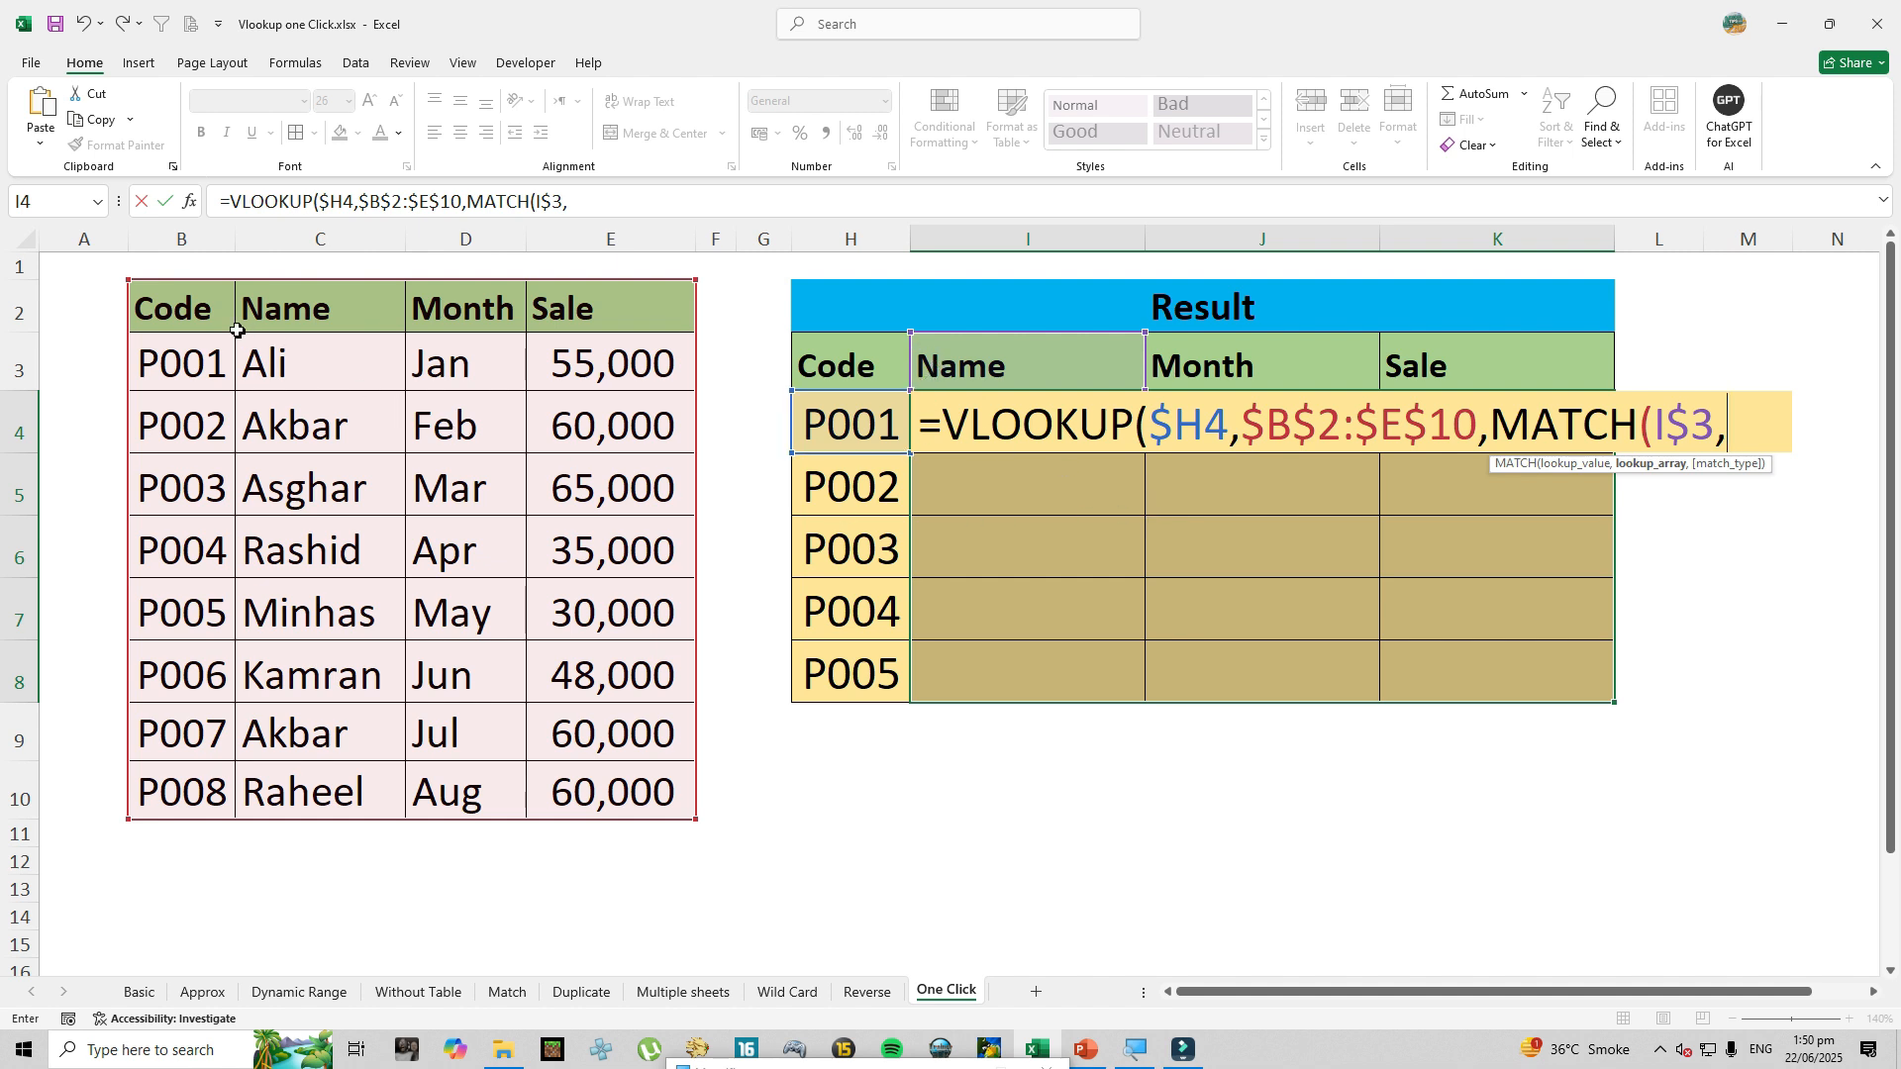
Set MATCH's lookup array to the header row $B$2:$E$2 with match type 0 and close the function.
left_click(203, 311)
left_click_drag(203, 311, 581, 321)
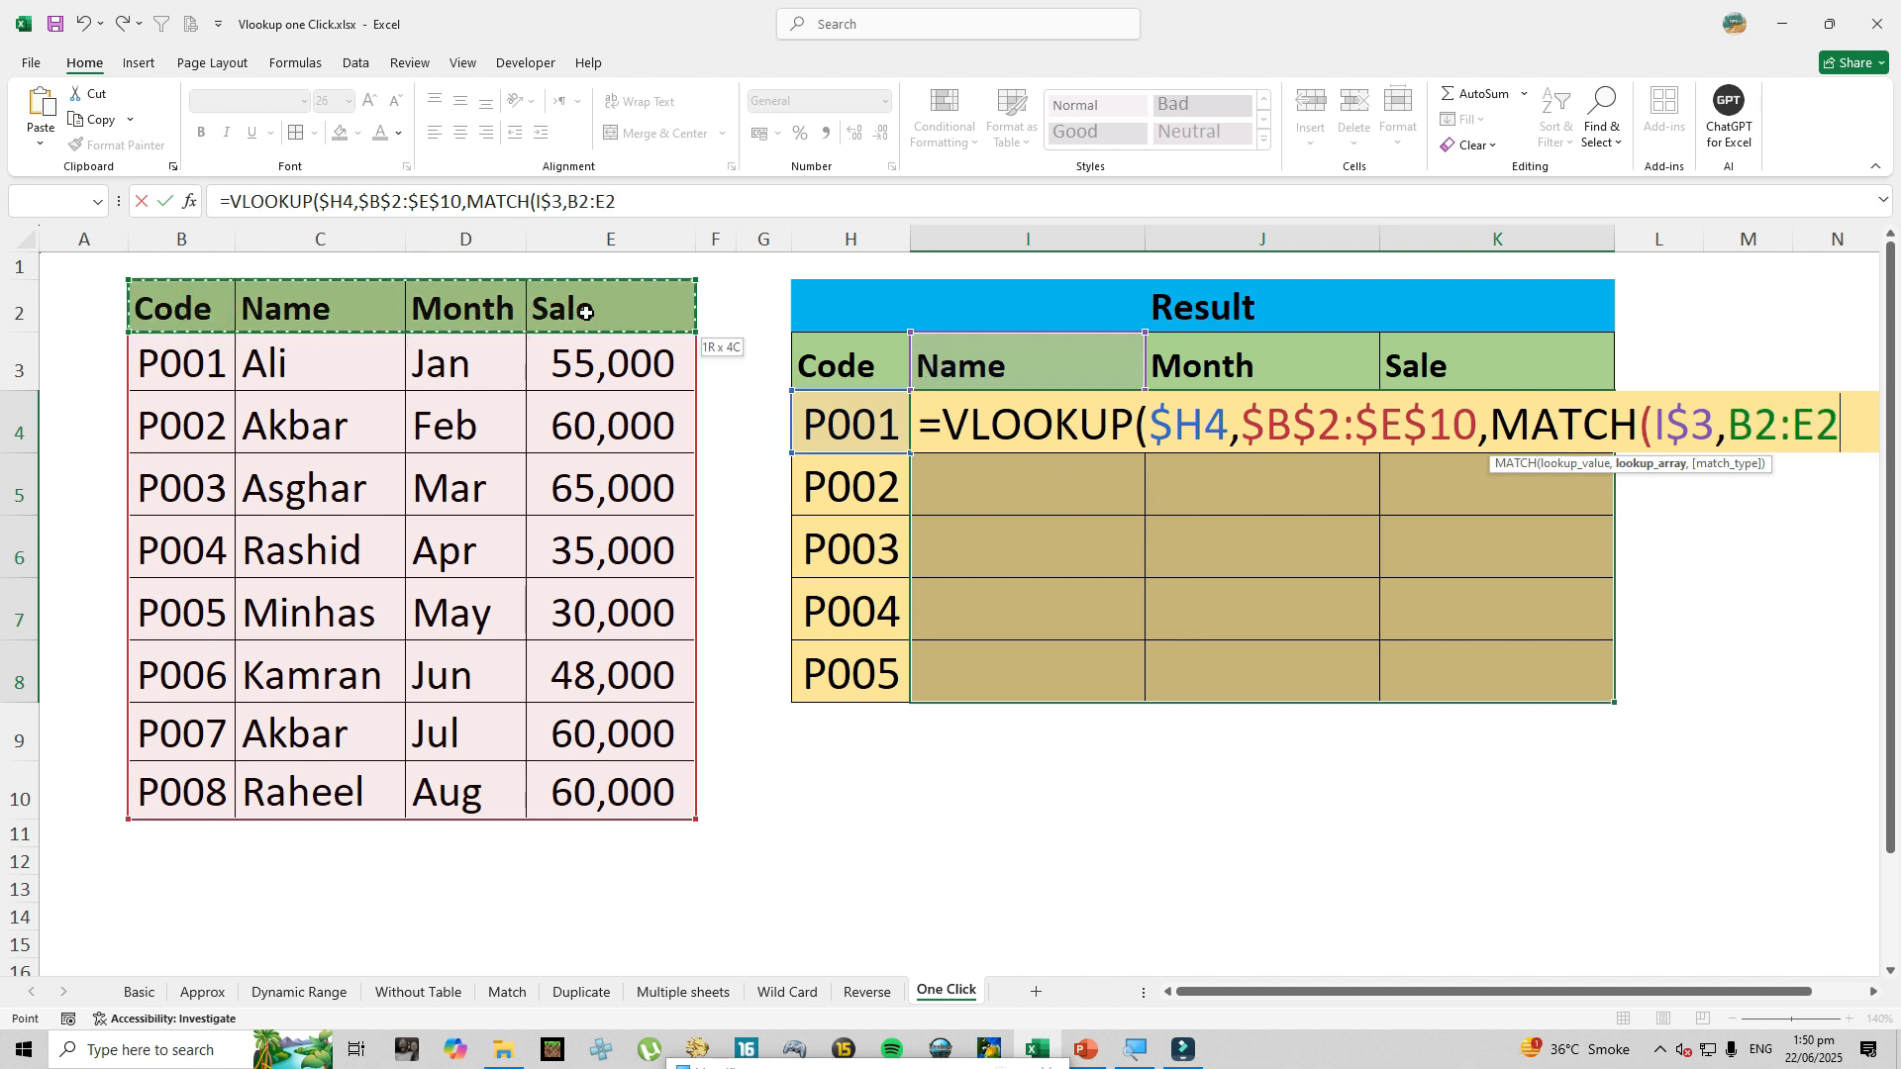
key("F4")
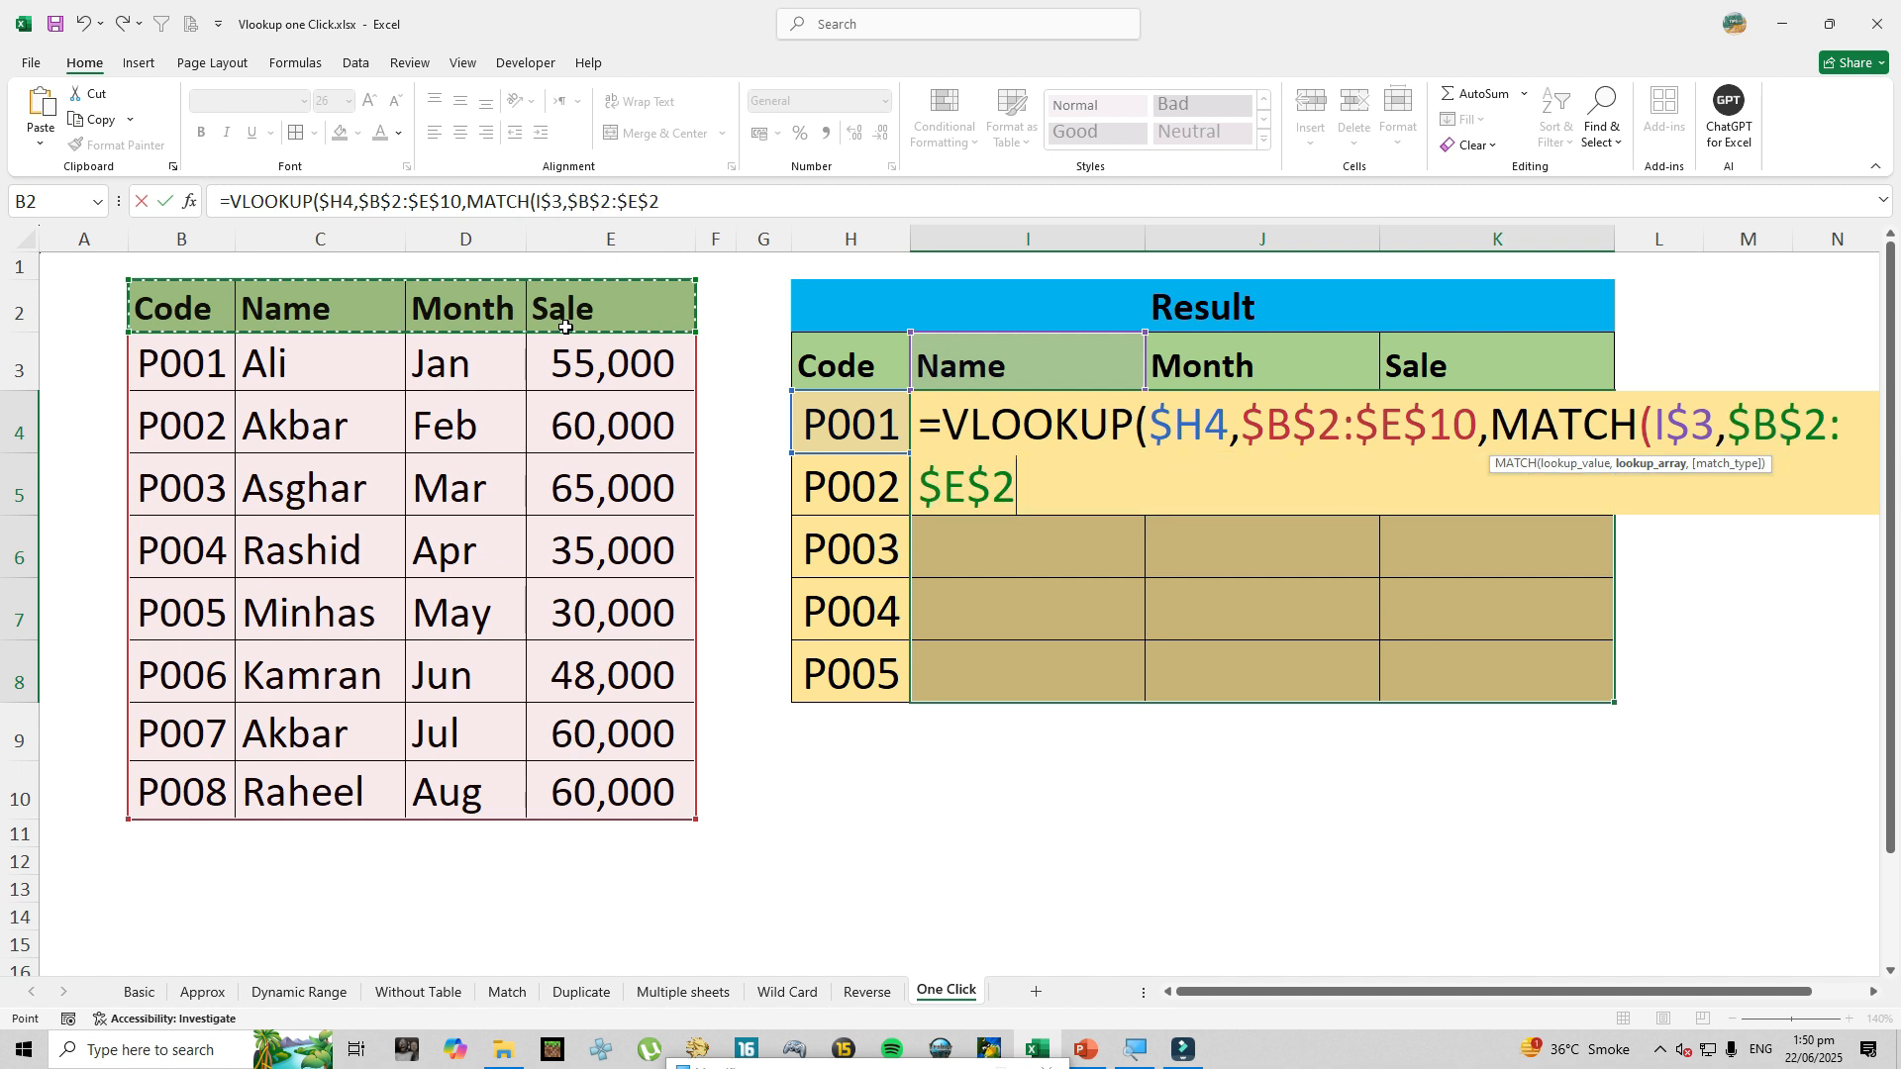
type(",")
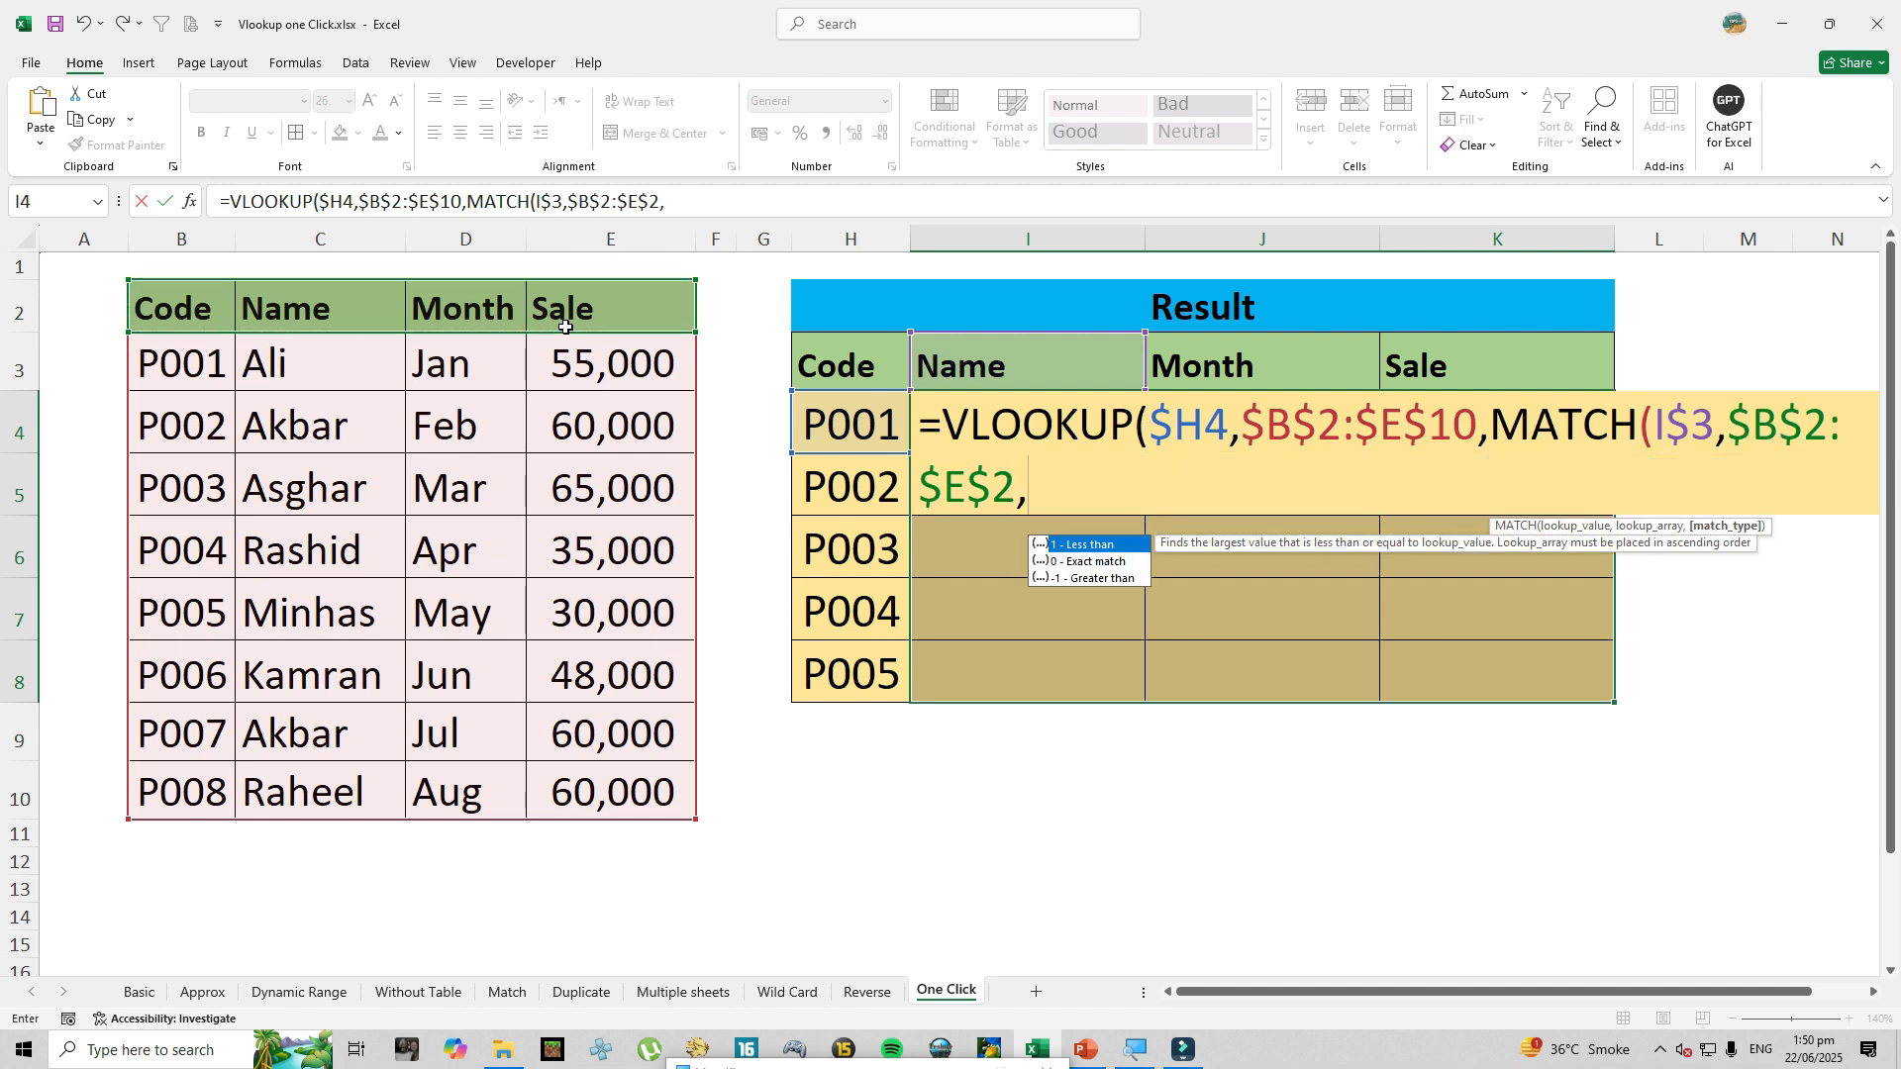
type("0)")
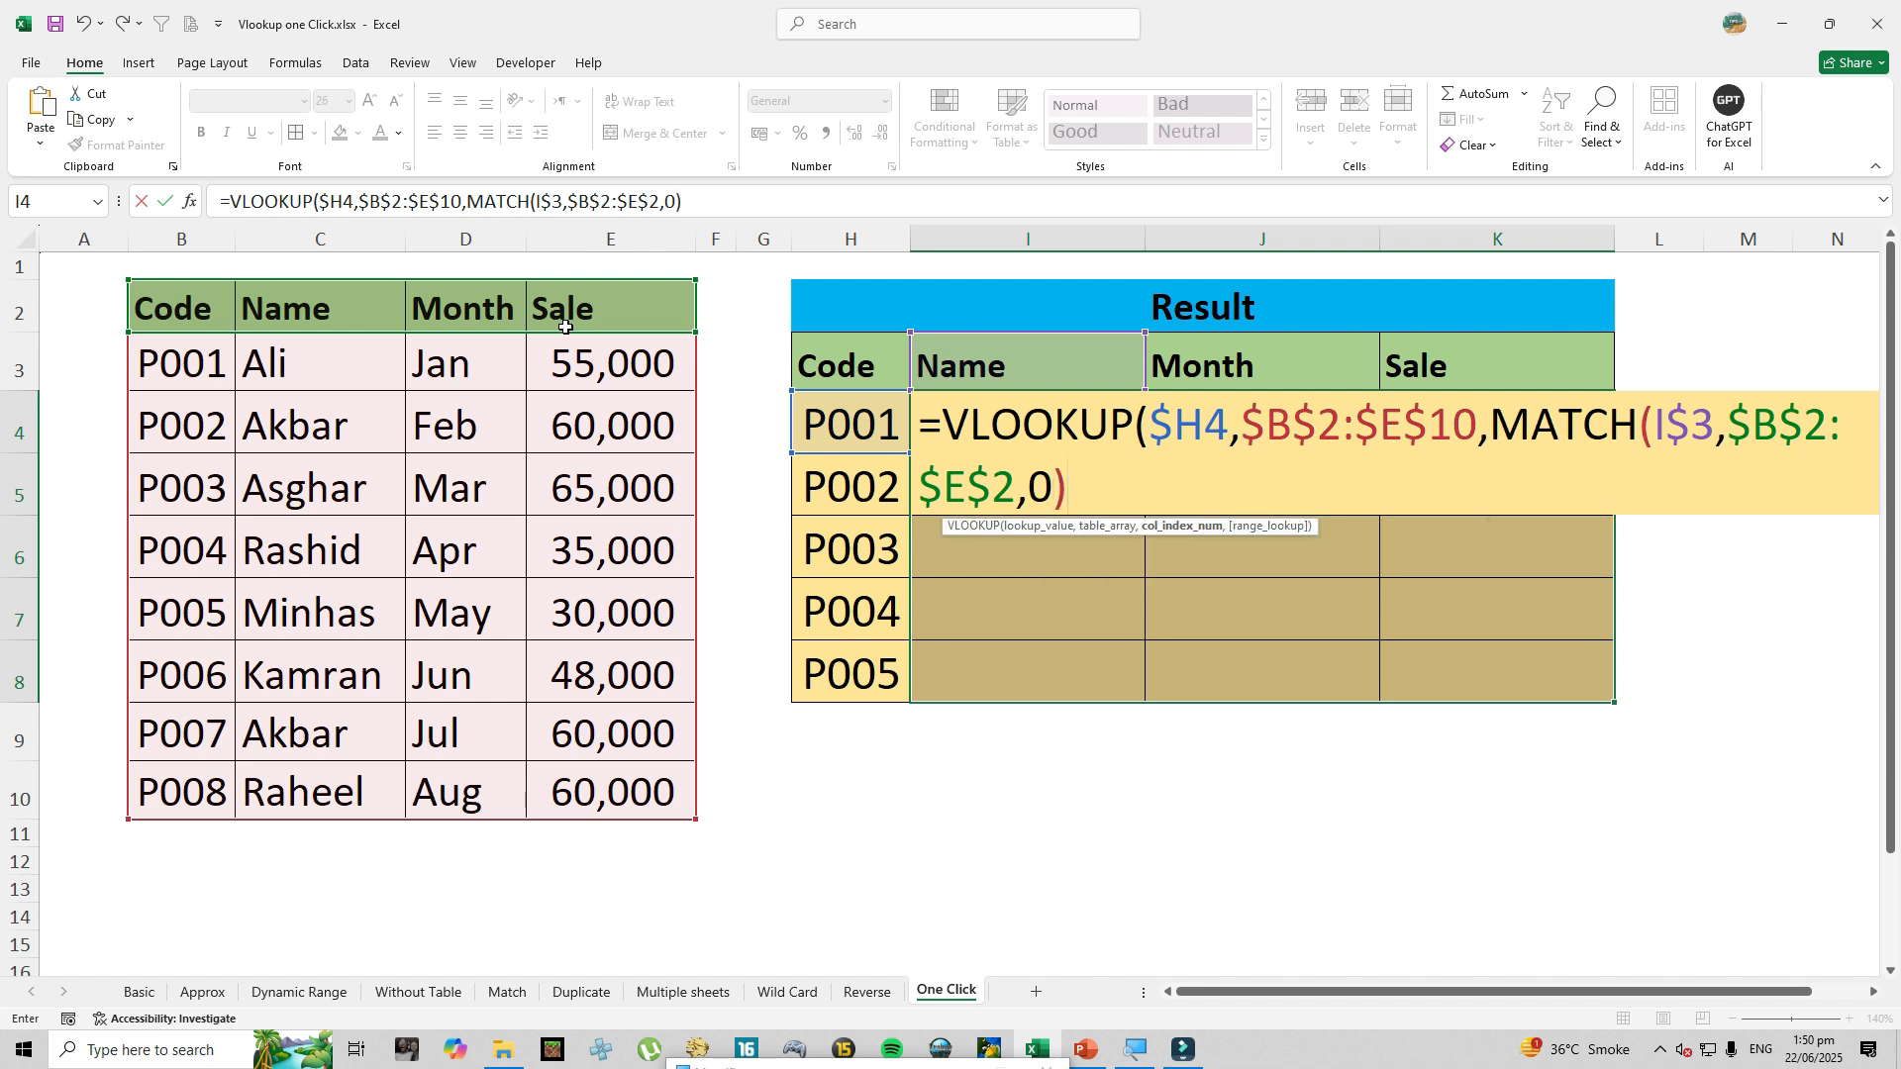
Finish the VLOOKUP with exact match 0 and enter the formula into all selected cells I4:K8 at once.
type(",")
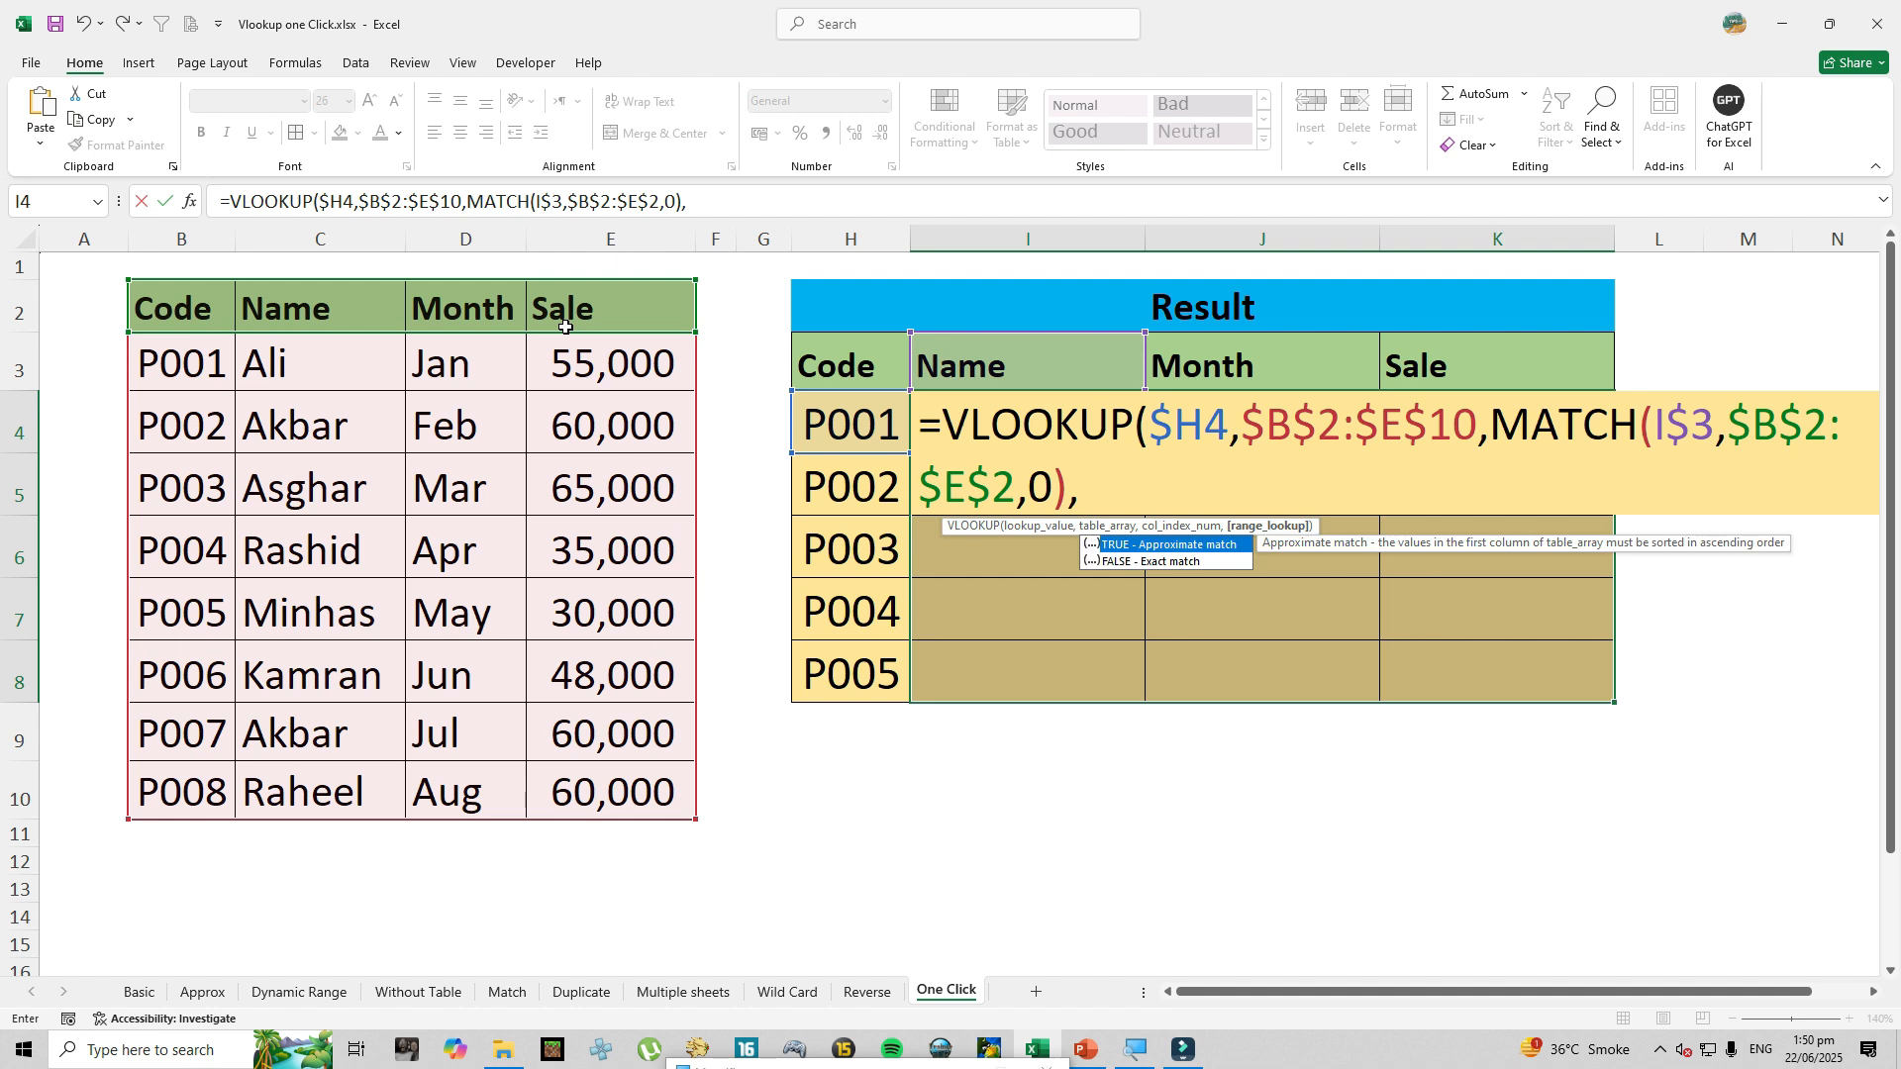
type("0)")
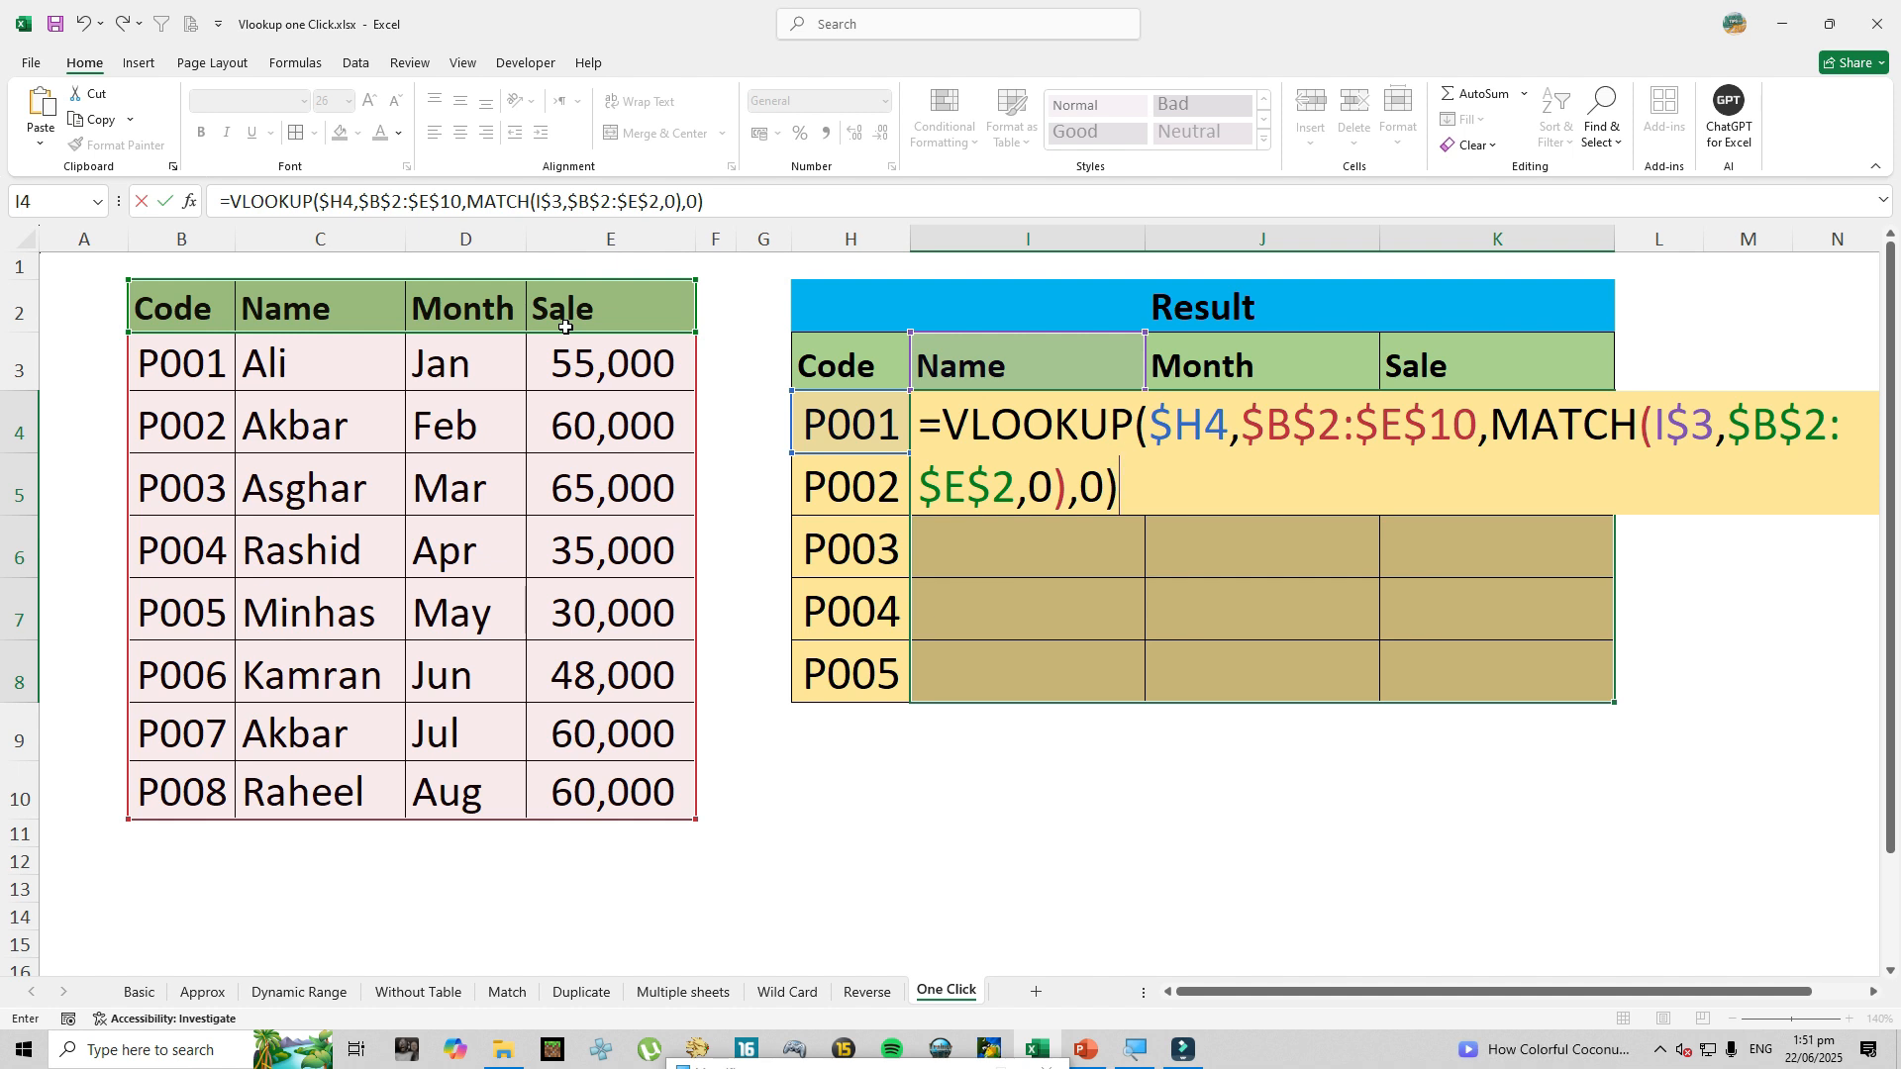
key("ctrl+Return")
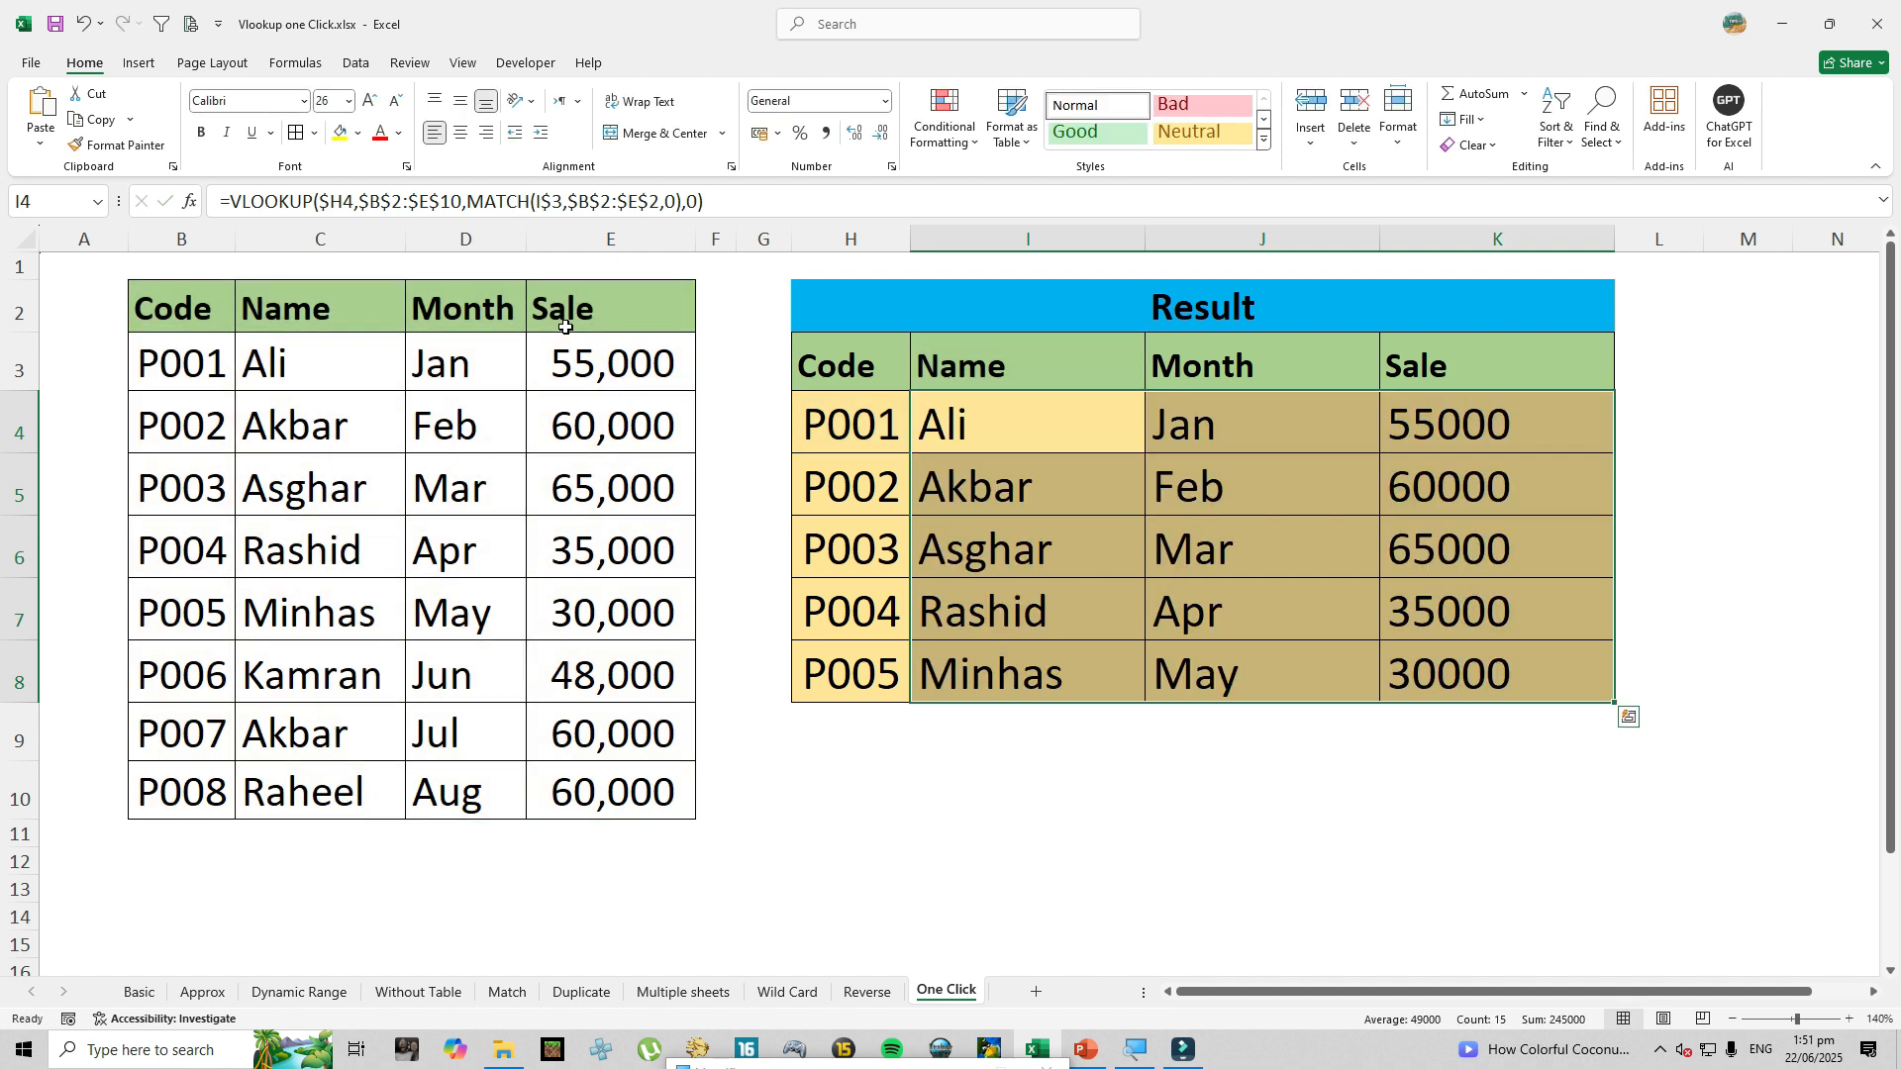